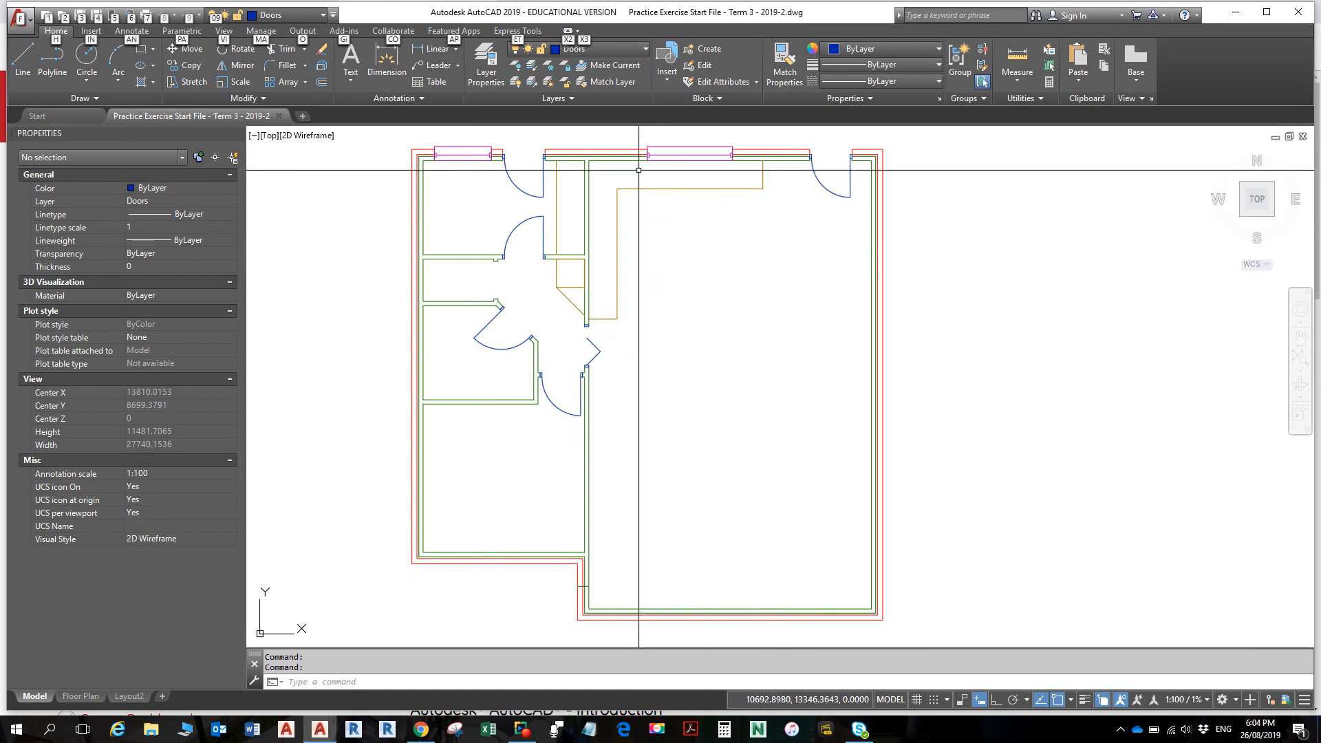
- Inspect the kitchen window block, the two bifold door lines and the polar tracking angle options
{"action": "left_click", "coordinate": [727, 154]}
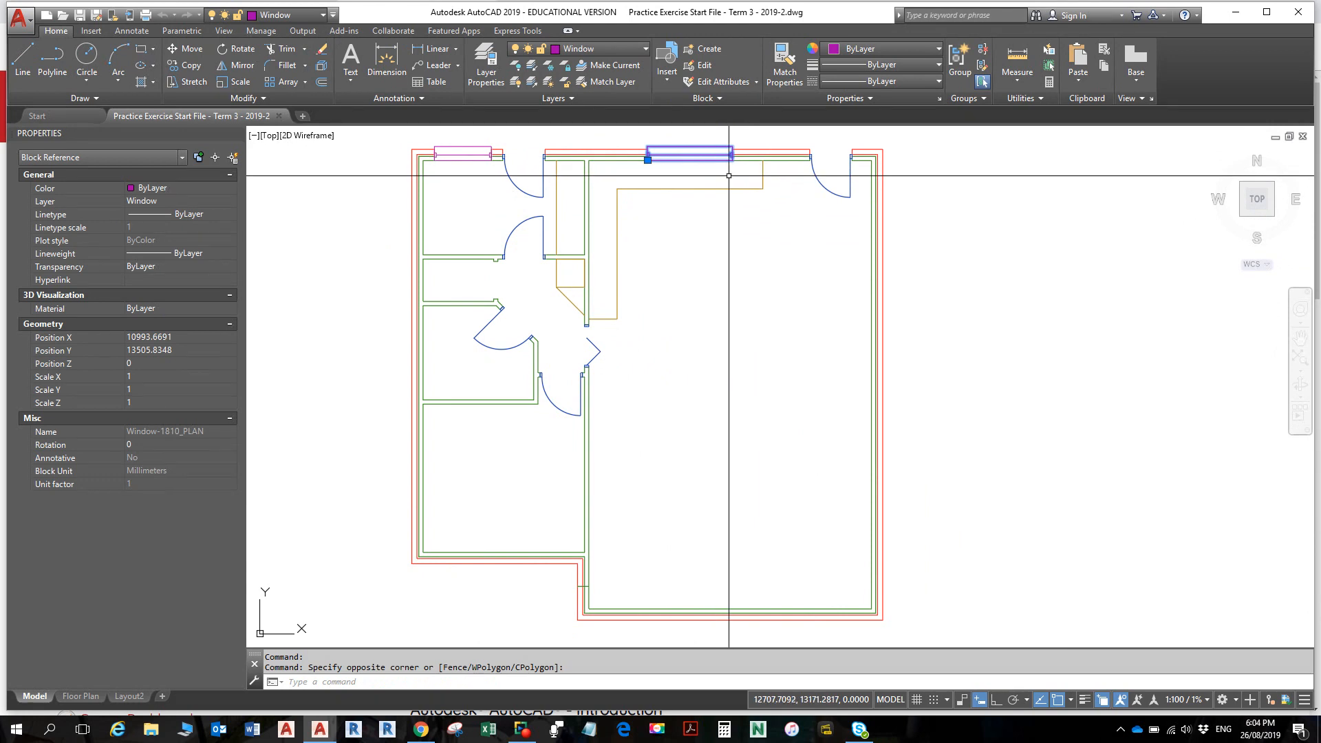
{"action": "key", "text": "Escape"}
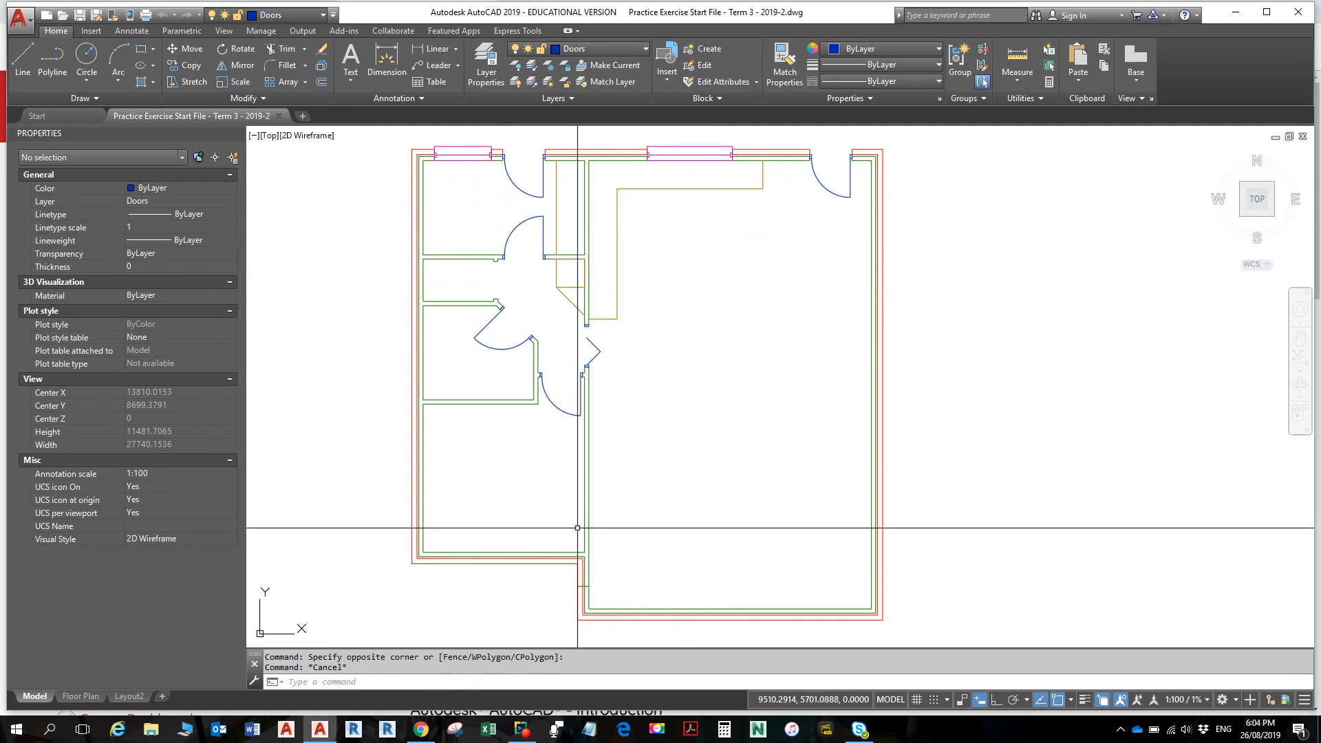
{"action": "scroll", "coordinate": [605, 386], "scroll_direction": "up", "scroll_amount": 6}
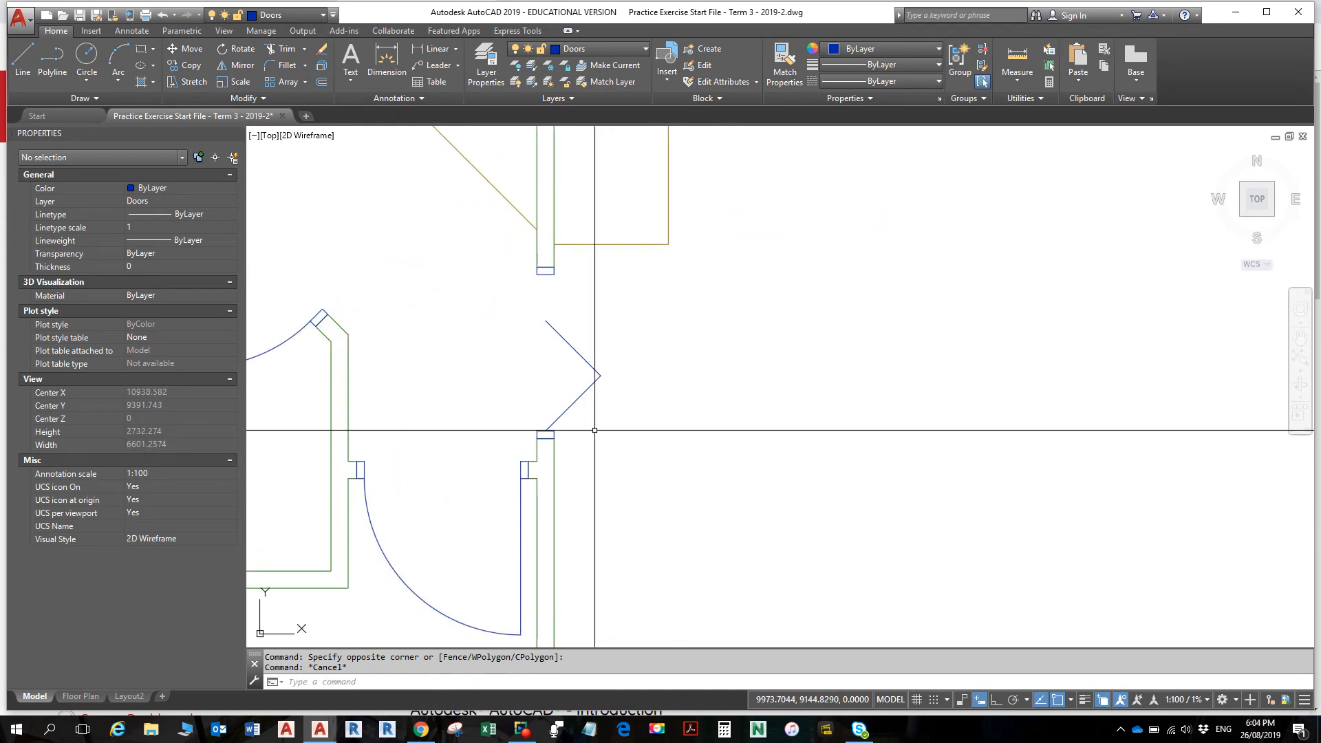
{"action": "left_click", "coordinate": [584, 393]}
{"action": "left_click", "coordinate": [580, 356]}
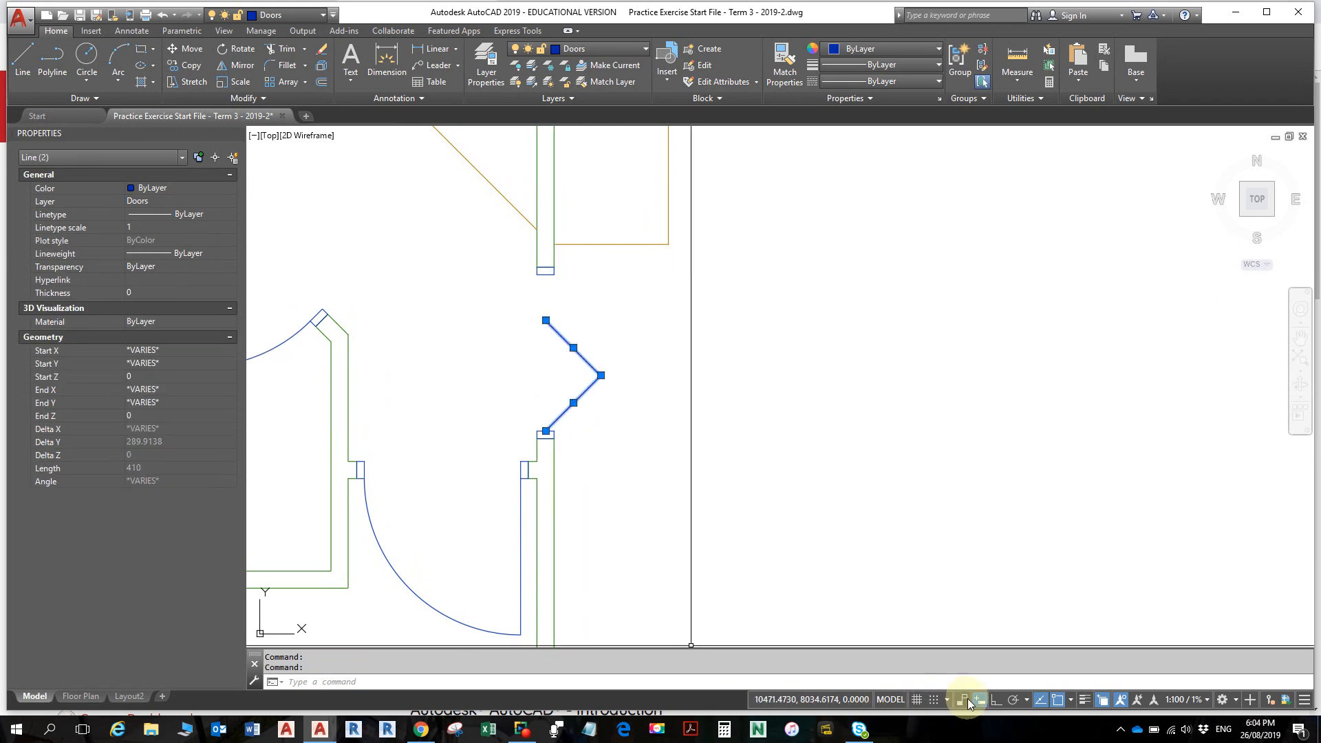
{"action": "left_click", "coordinate": [1028, 699]}
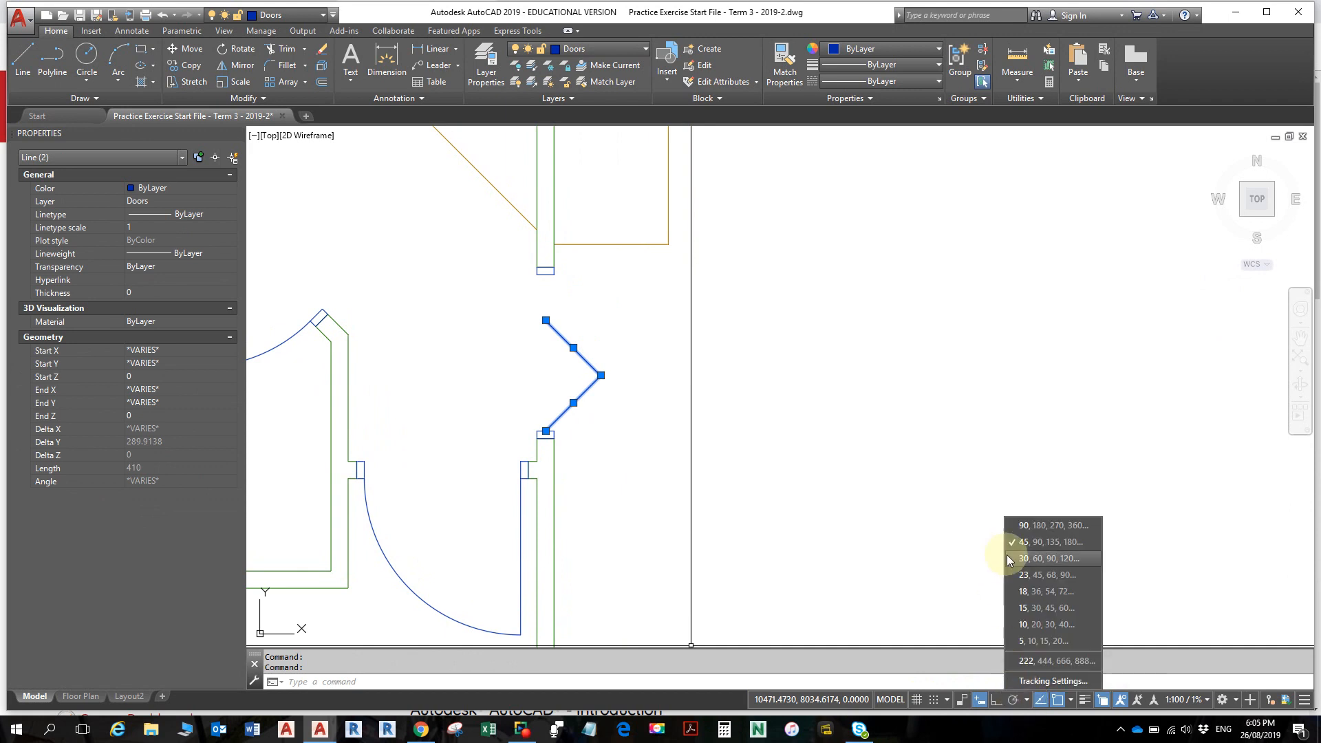
{"action": "key", "text": "Escape"}
{"action": "key", "text": "Escape"}
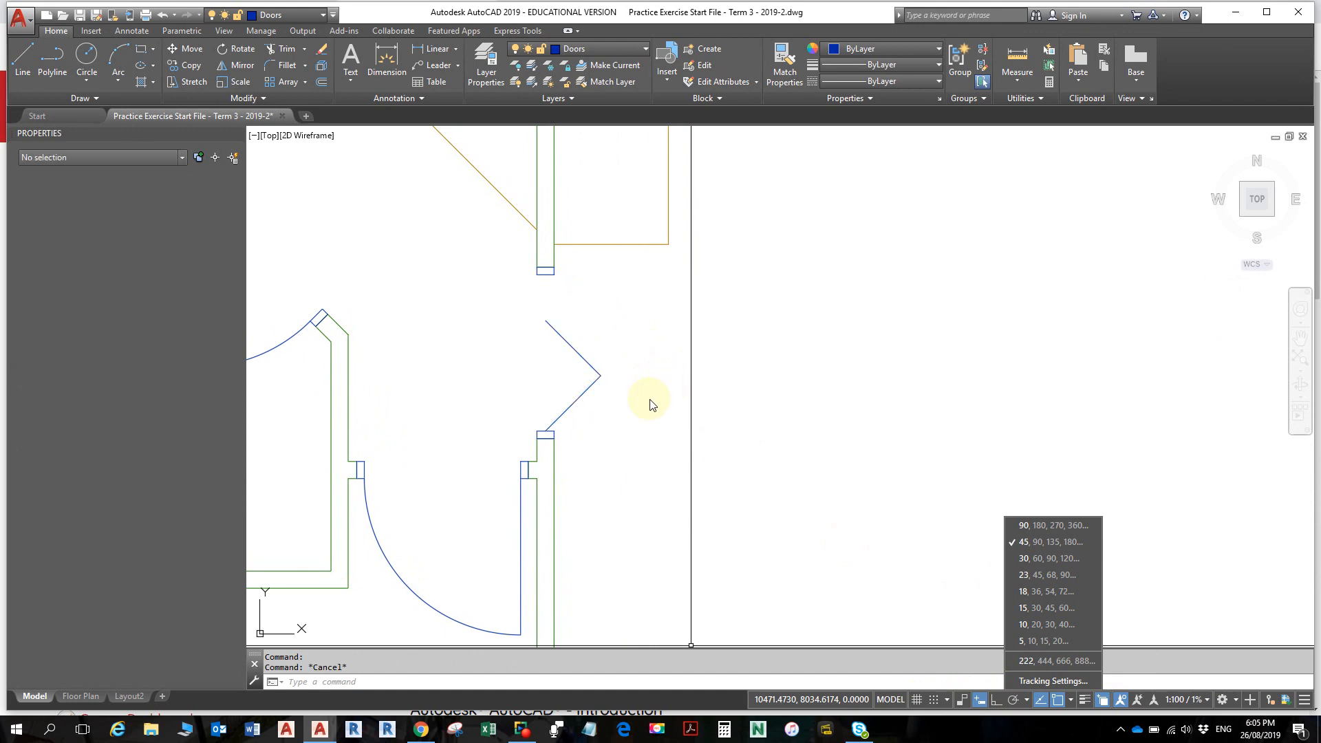
- Inspect the jamb polyline below the bifold door and its place in the overall floor plan
{"action": "left_click", "coordinate": [544, 436]}
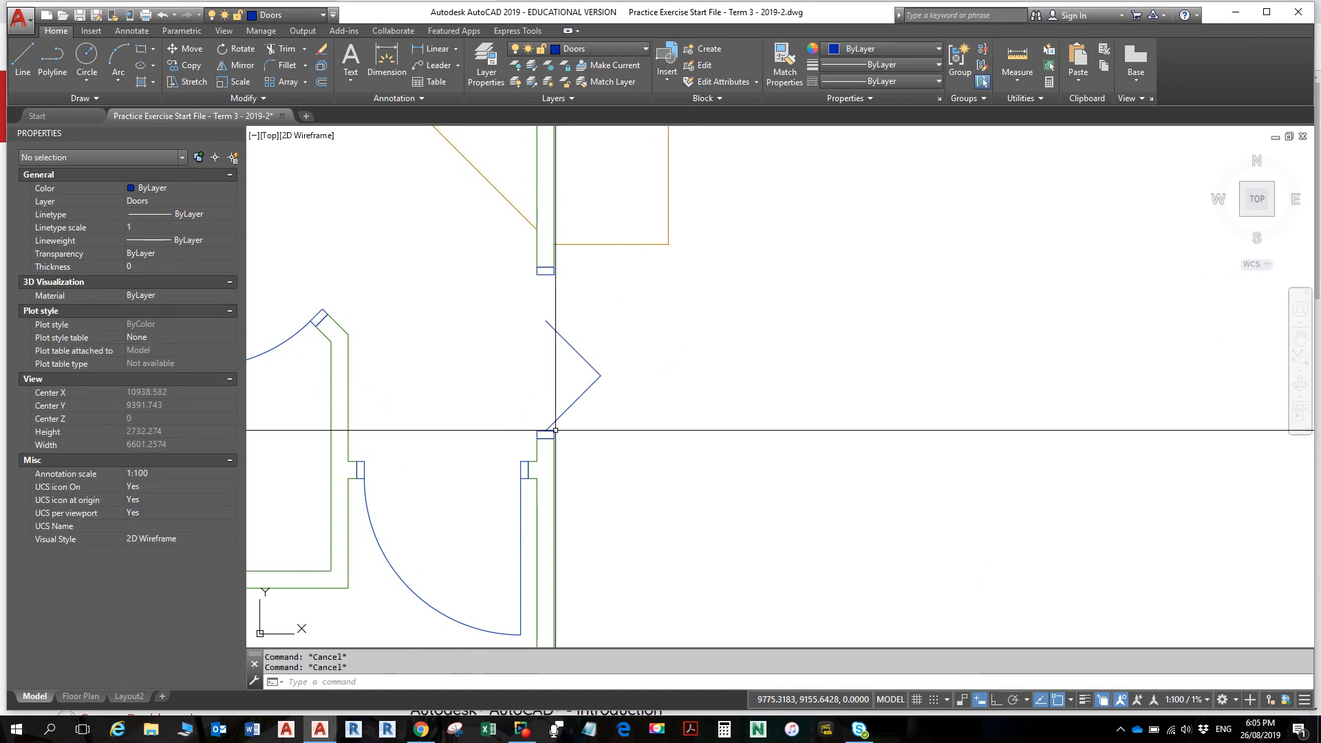
{"action": "left_click", "coordinate": [538, 435]}
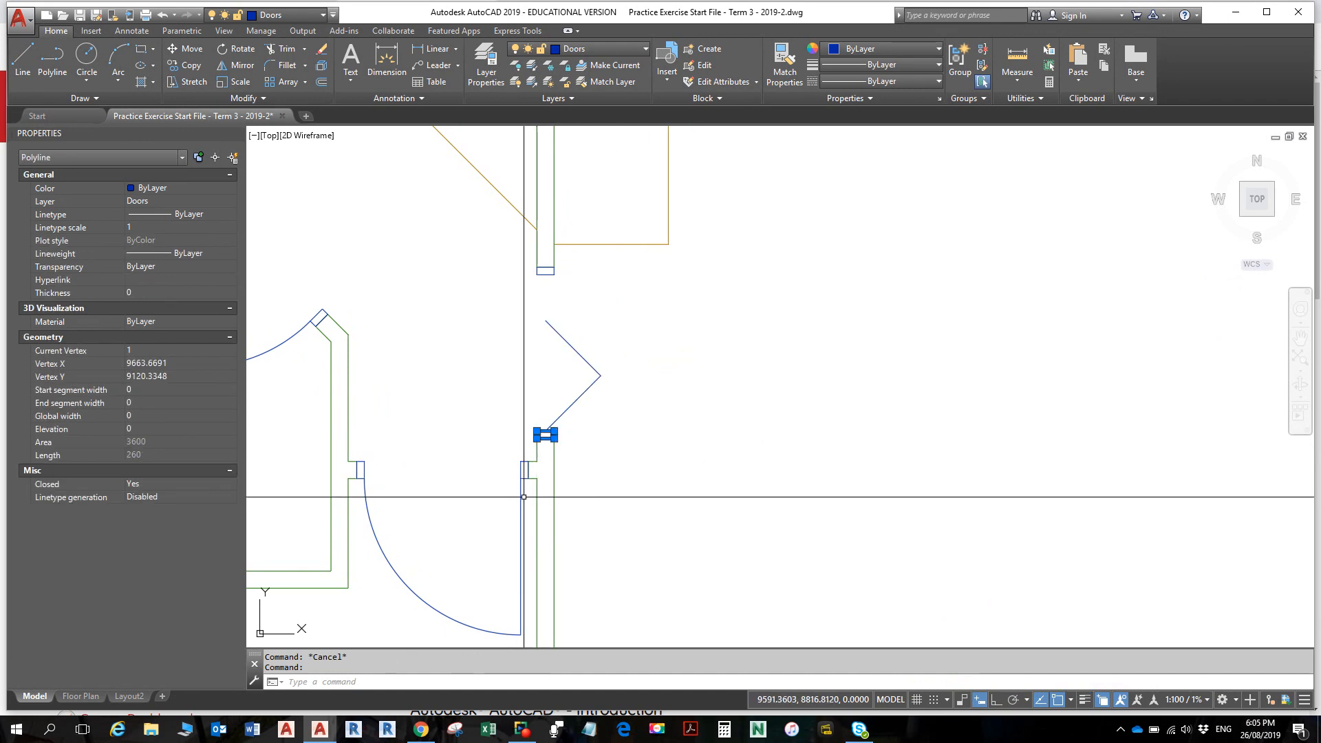
{"action": "key", "text": "Escape"}
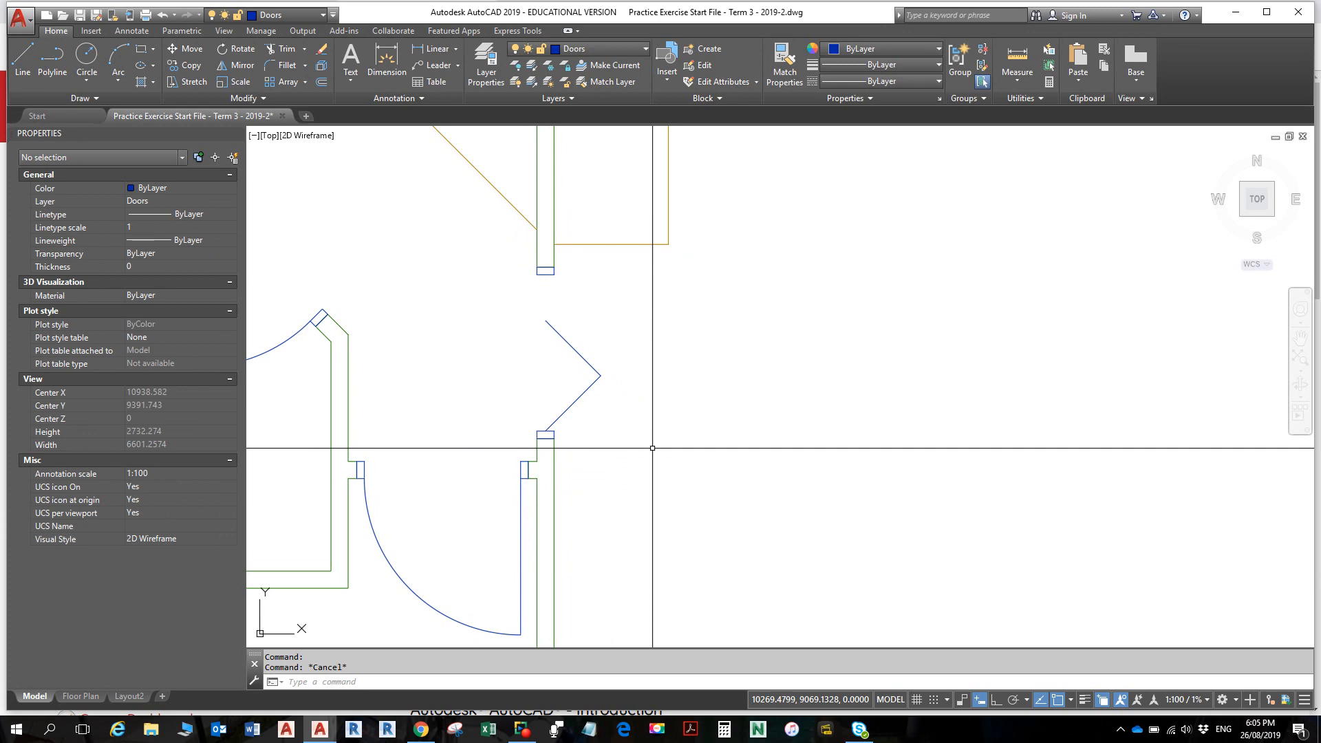
{"action": "scroll", "coordinate": [652, 448], "scroll_direction": "down", "scroll_amount": 8}
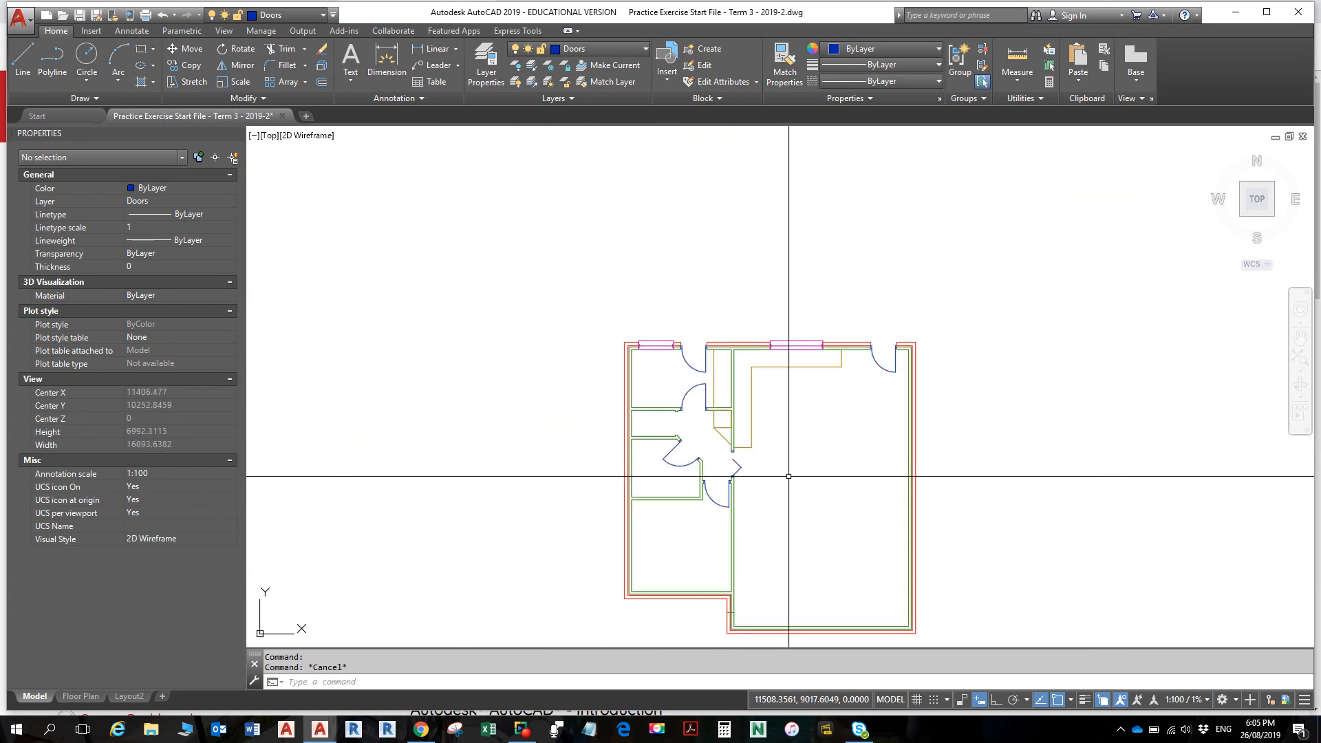
{"action": "middle_click_drag", "start_coordinate": [784, 448], "coordinate": [672, 463]}
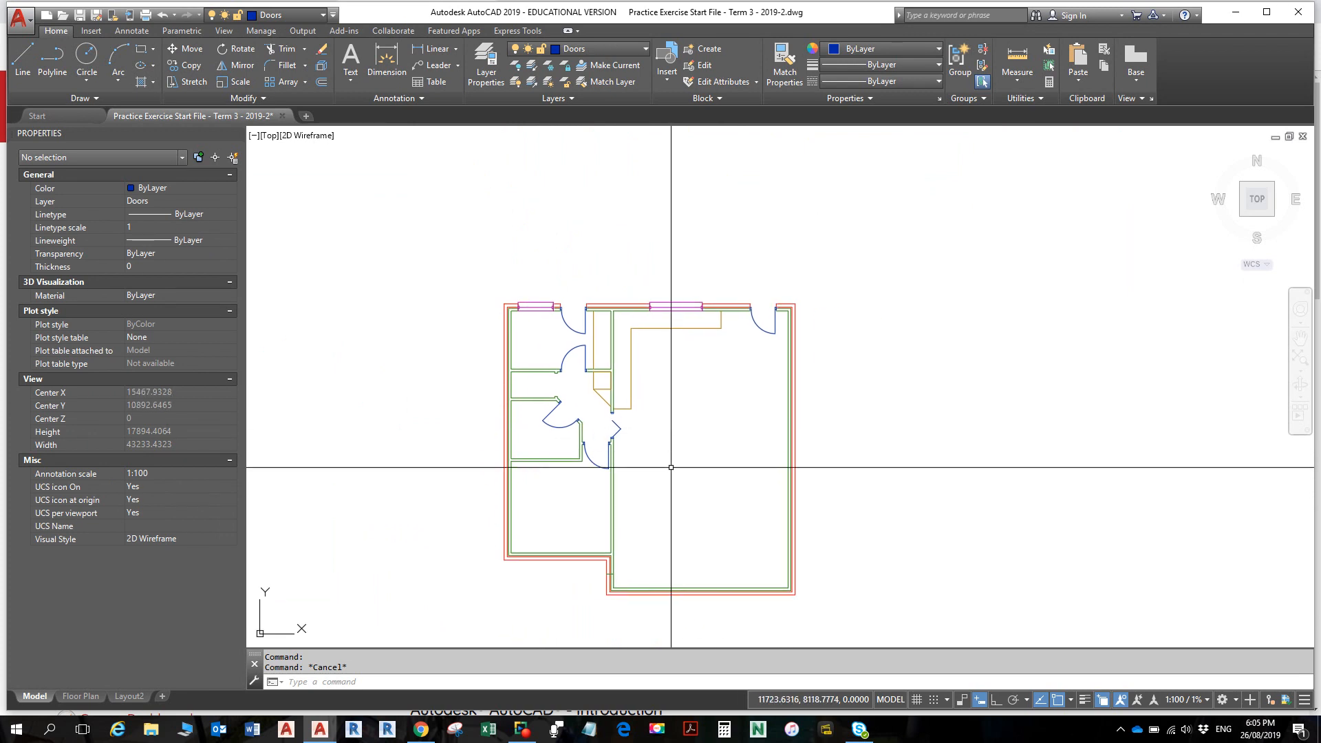
{"action": "scroll", "coordinate": [668, 468], "scroll_direction": "up", "scroll_amount": 5}
{"action": "scroll", "coordinate": [667, 469], "scroll_direction": "down", "scroll_amount": 2}
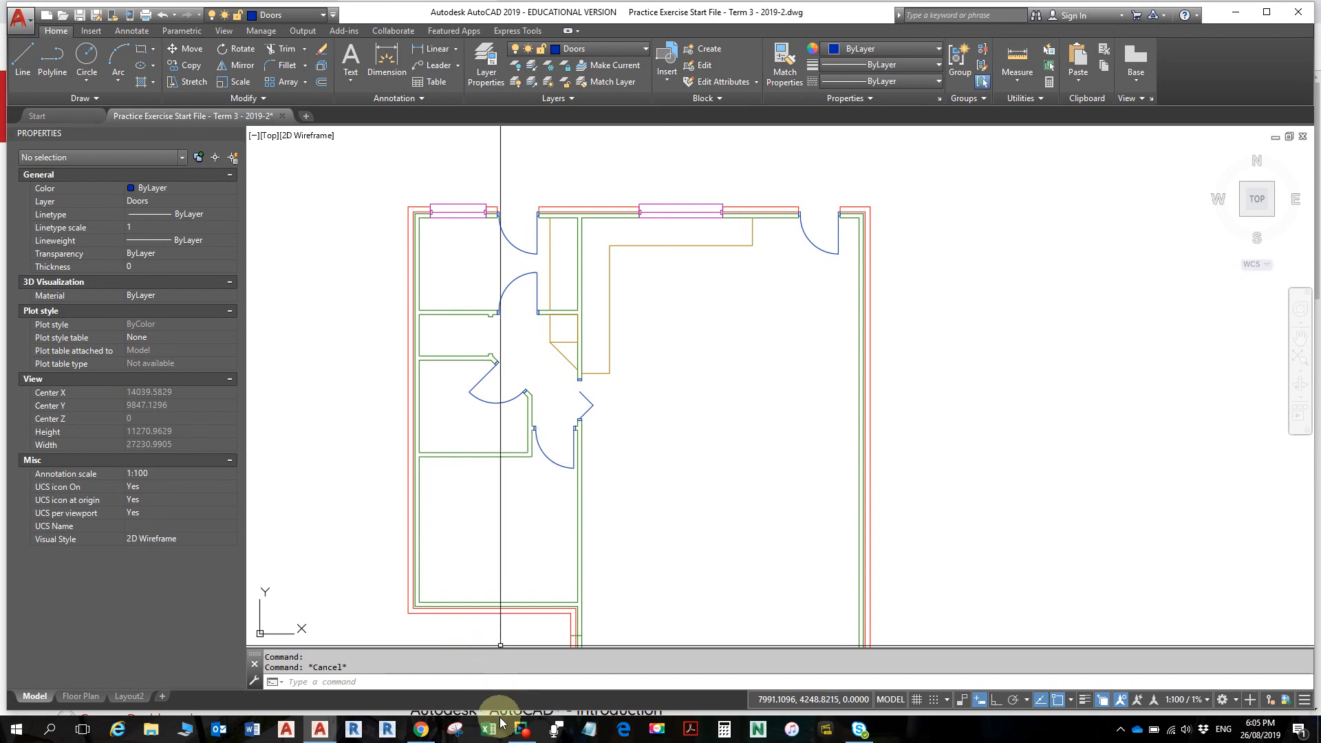
- Switch to the browser's Introduction to AutoCAD course page and change the viewing role to Student
{"action": "left_click", "coordinate": [421, 729]}
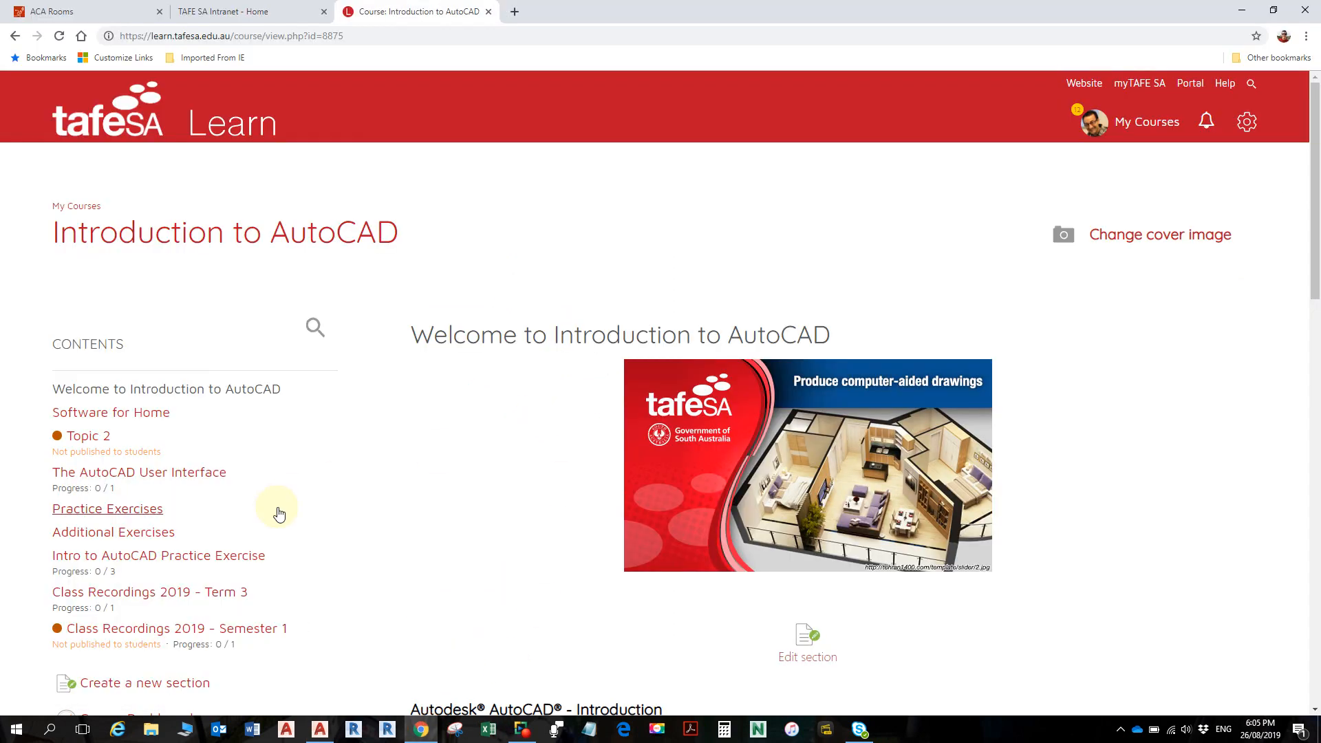
{"action": "scroll", "coordinate": [268, 520], "scroll_direction": "down", "scroll_amount": 2}
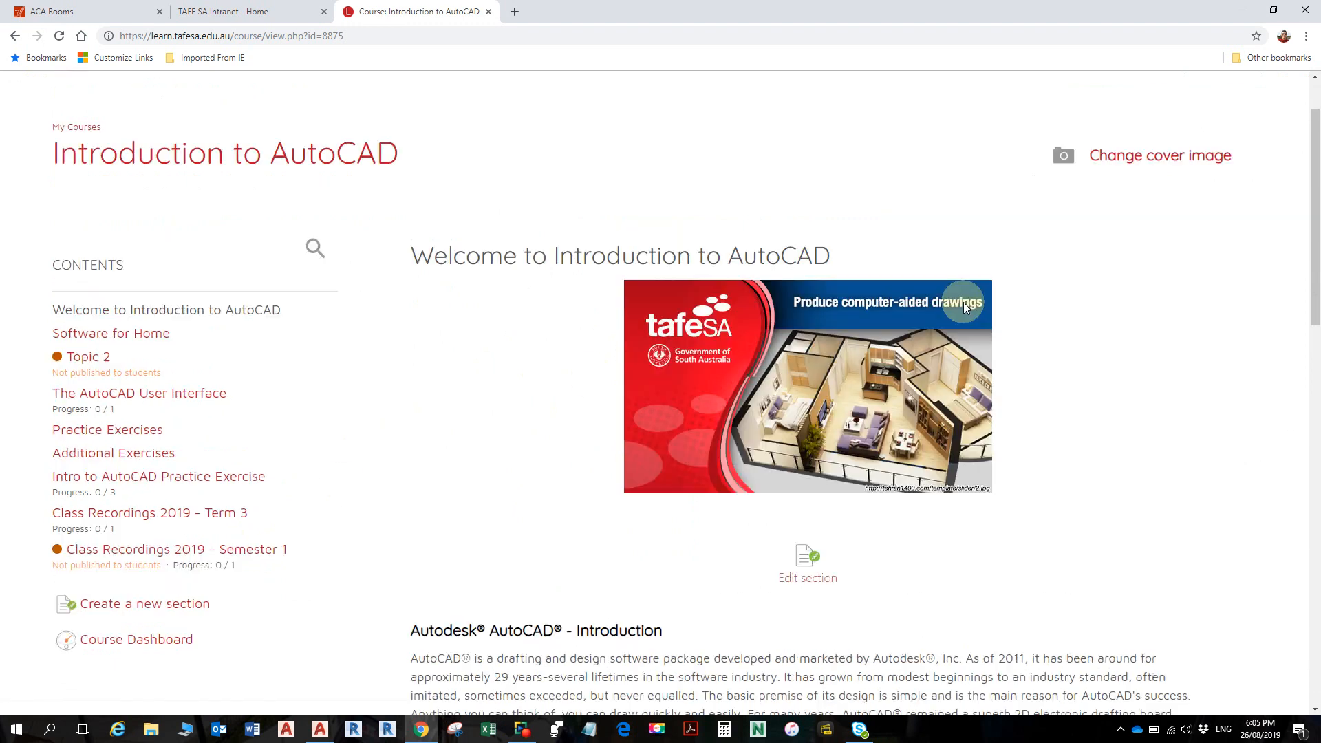
{"action": "scroll", "coordinate": [964, 307], "scroll_direction": "up", "scroll_amount": 2}
{"action": "left_click", "coordinate": [1244, 126]}
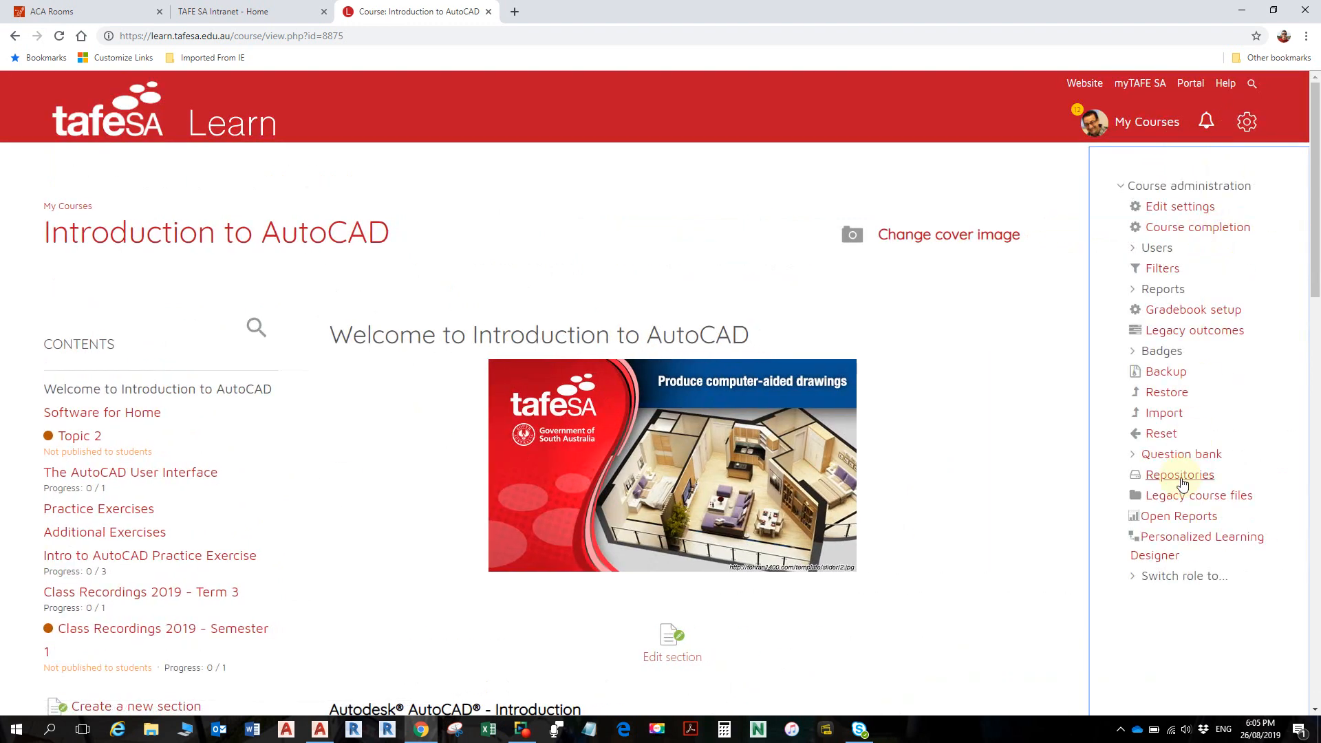
{"action": "left_click", "coordinate": [1177, 577]}
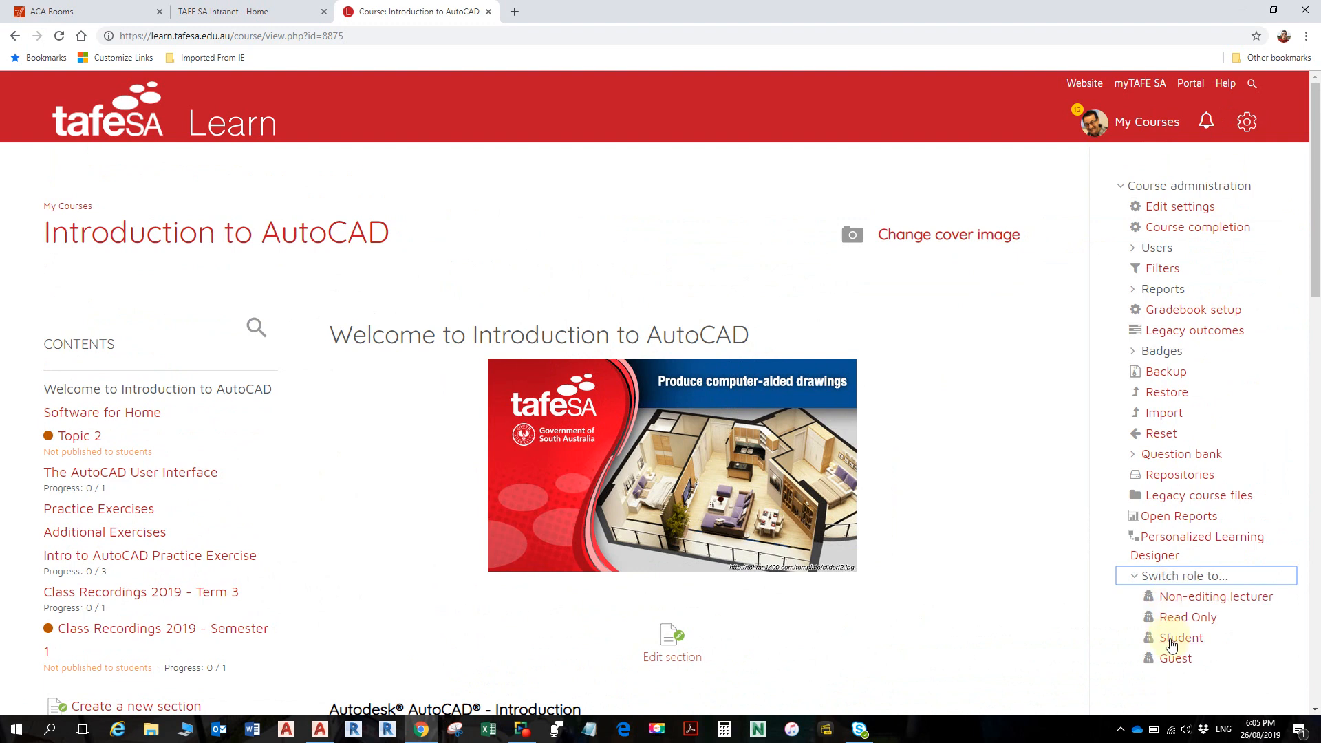
{"action": "left_click", "coordinate": [1169, 641]}
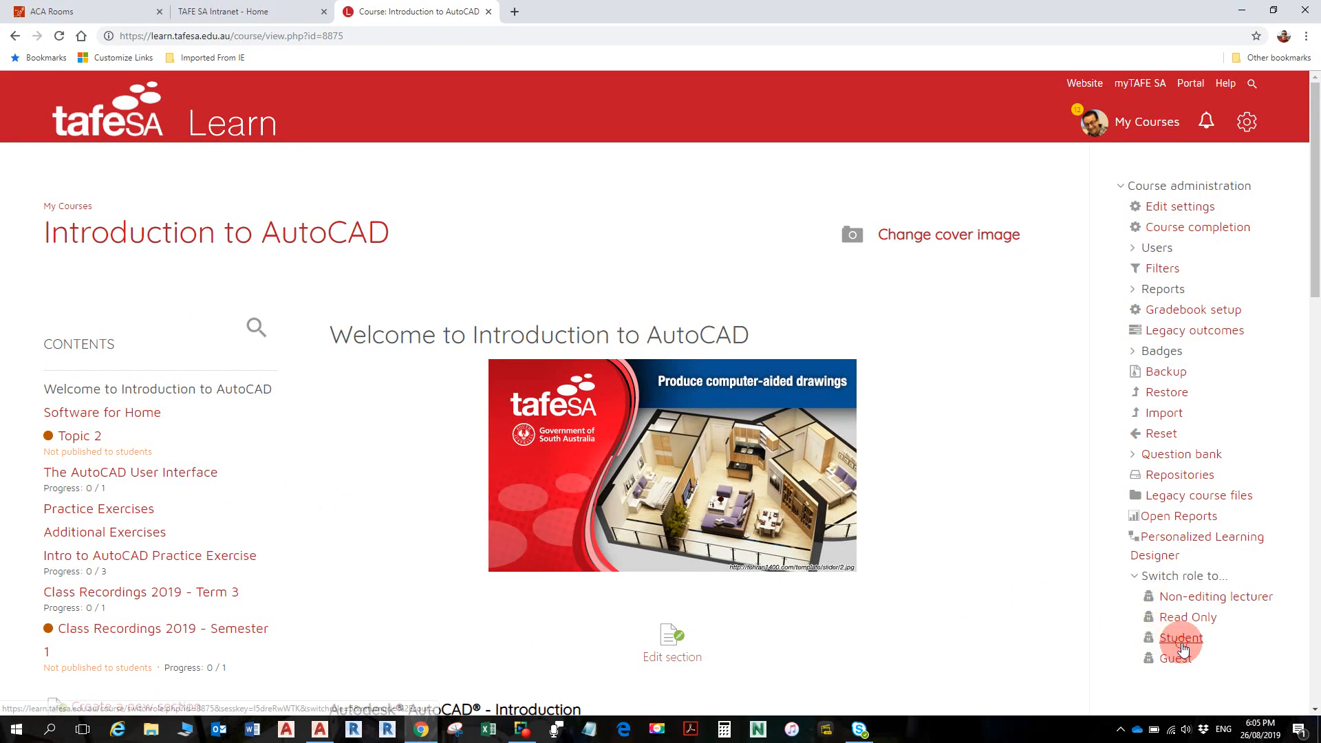
{"action": "left_click", "coordinate": [1175, 640]}
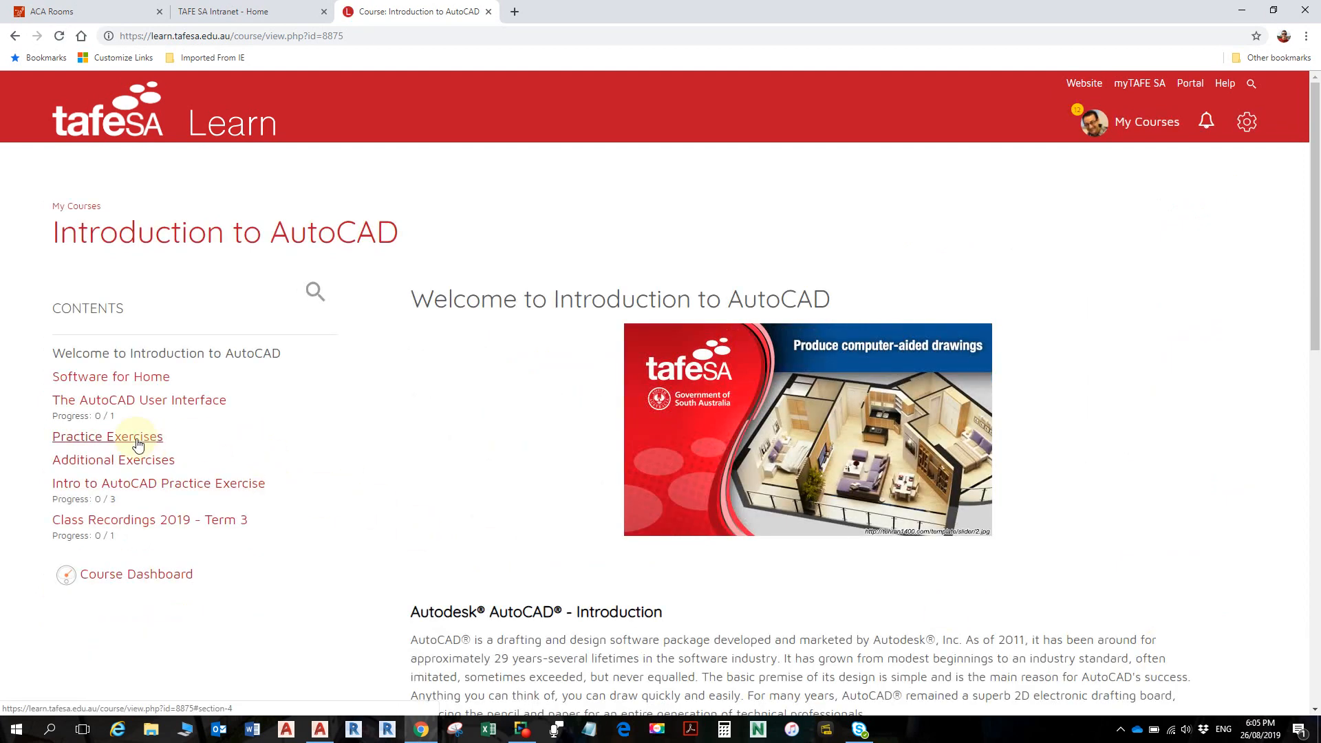
- Open the Example Floor Plan PDF from the Intro to AutoCAD Practice Exercise section and compare its window dimensions with the drawing
{"action": "left_click", "coordinate": [122, 490]}
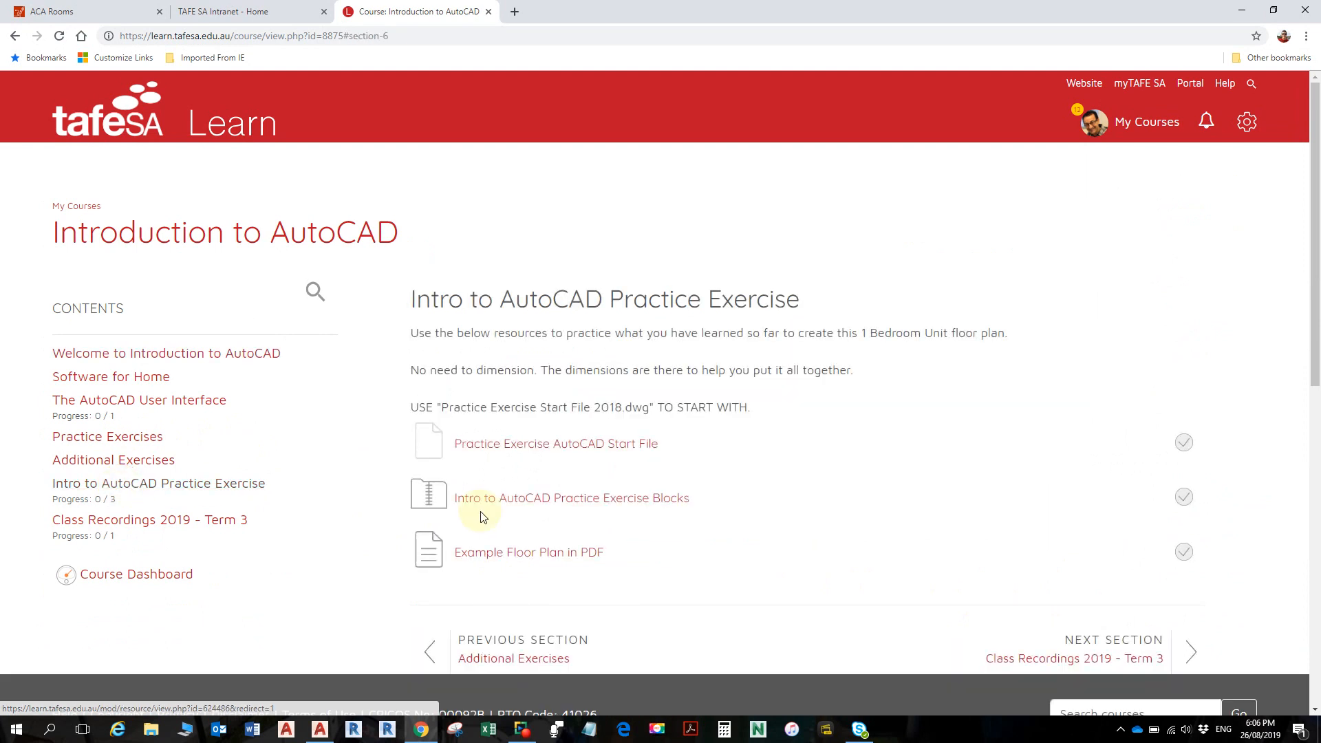
{"action": "left_click", "coordinate": [535, 554]}
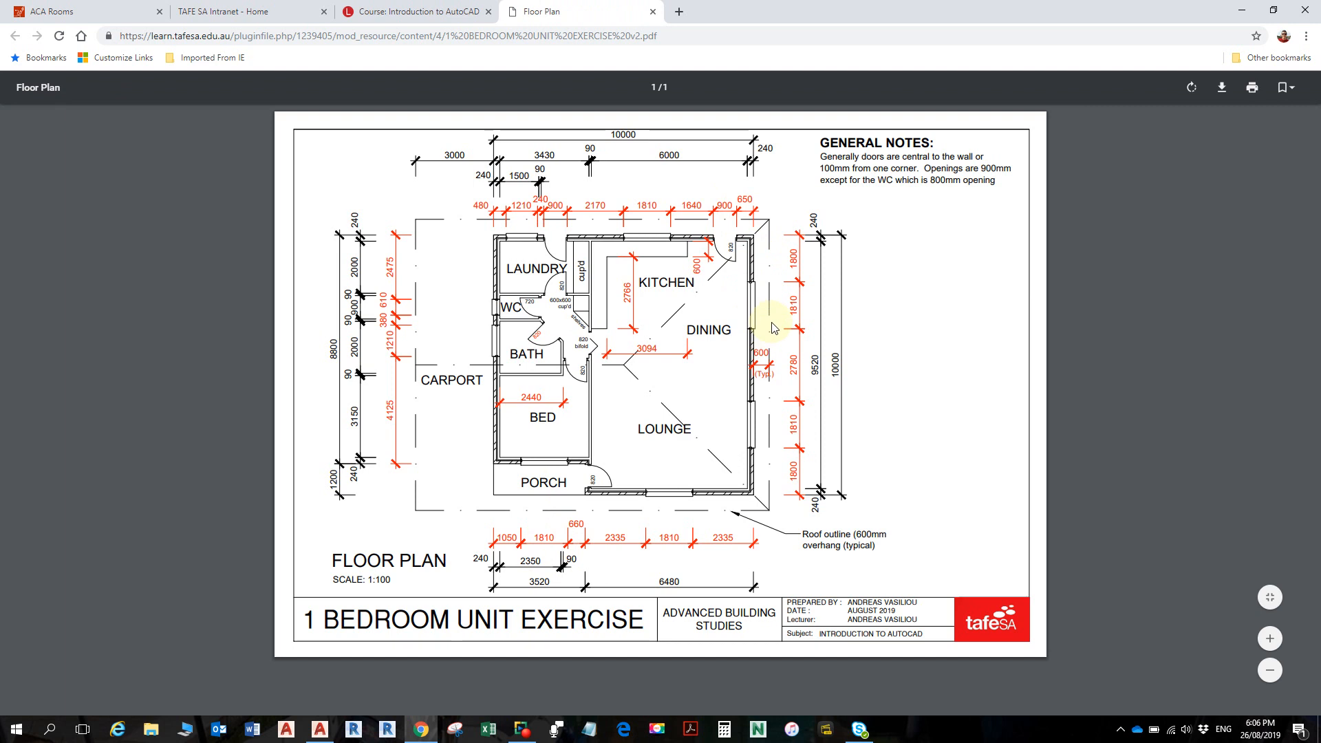
{"action": "scroll", "coordinate": [770, 304], "scroll_direction": "up", "scroll_amount": 2, "text": "ctrl"}
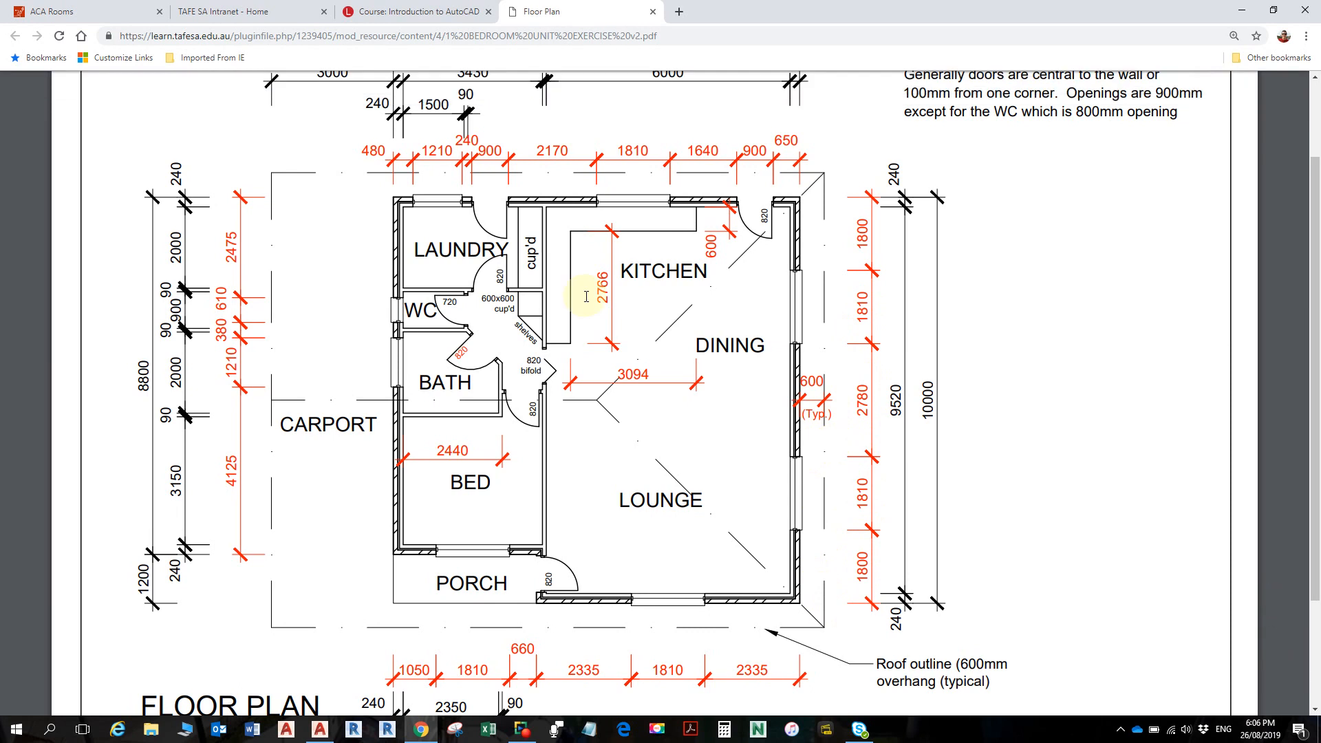
{"action": "key", "text": "alt+Tab"}
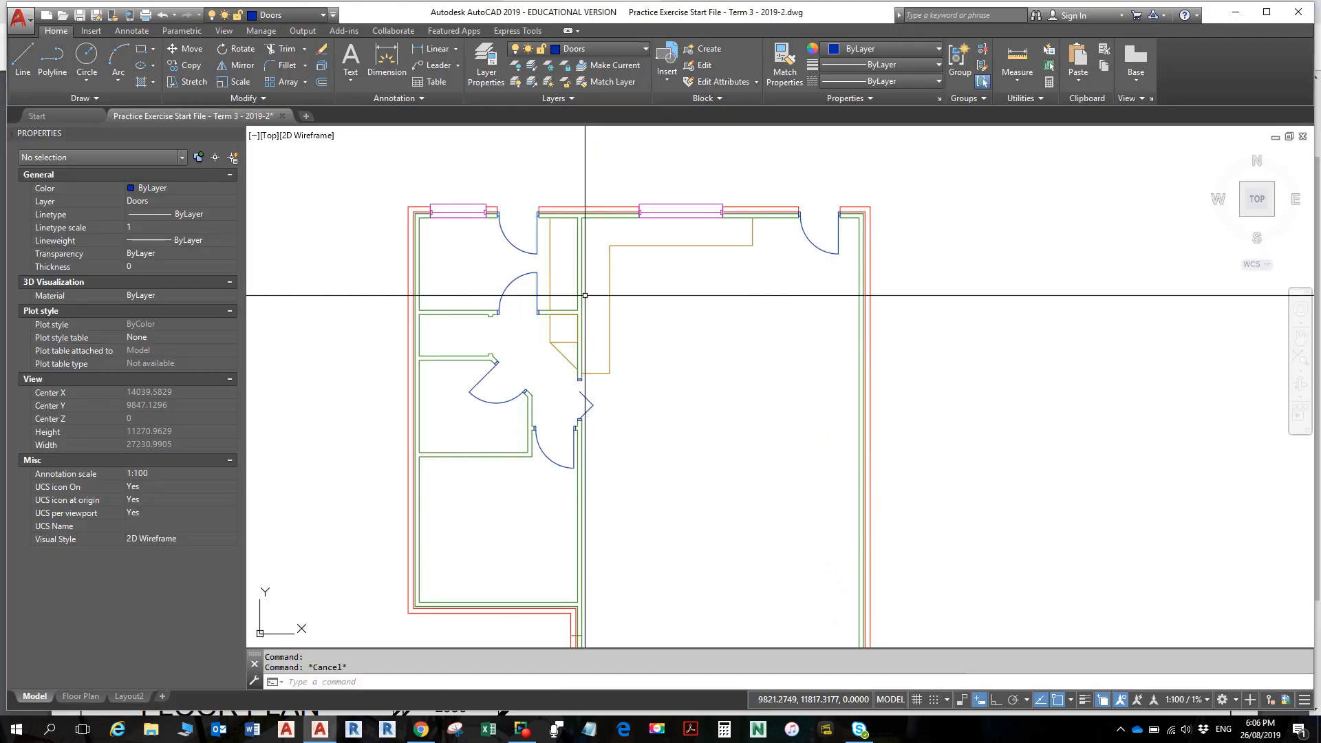
{"action": "key", "text": "alt+Tab"}
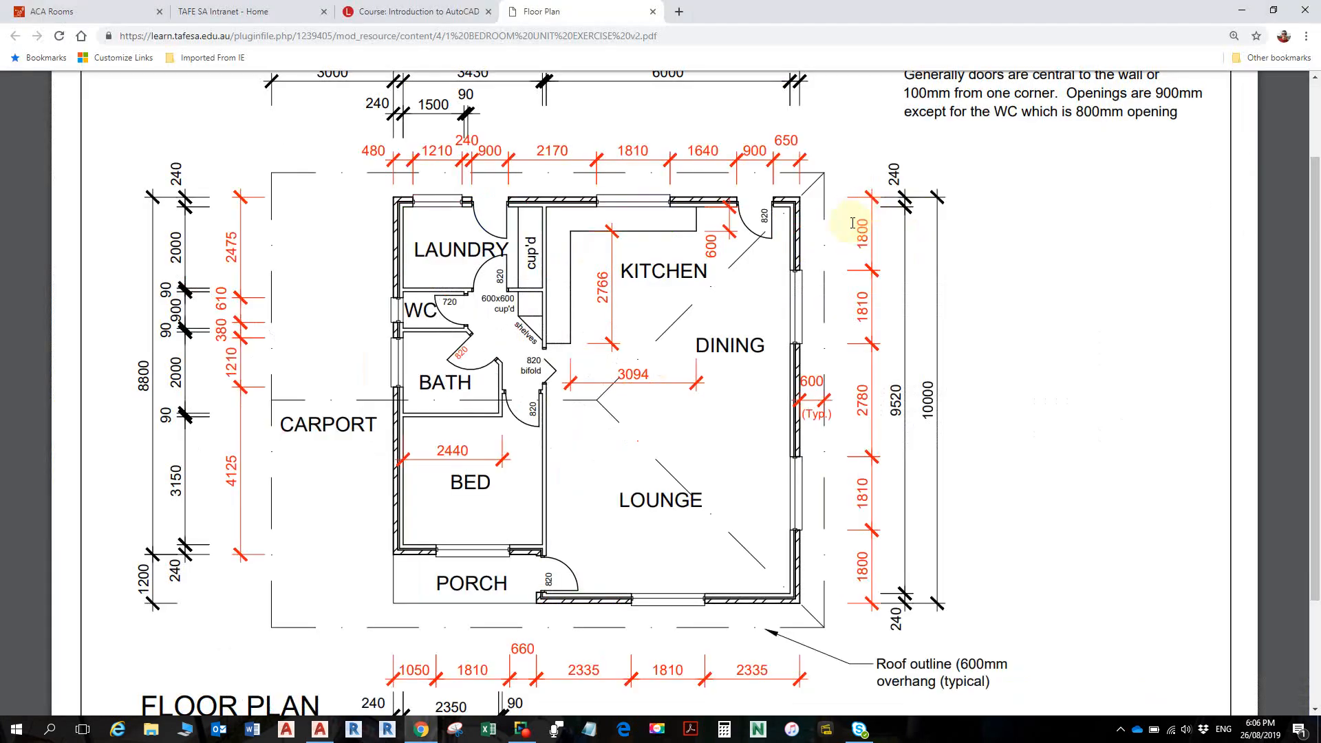
- Return to AutoCAD and make Wall-Brick the current layer
{"action": "key", "text": "alt+Tab"}
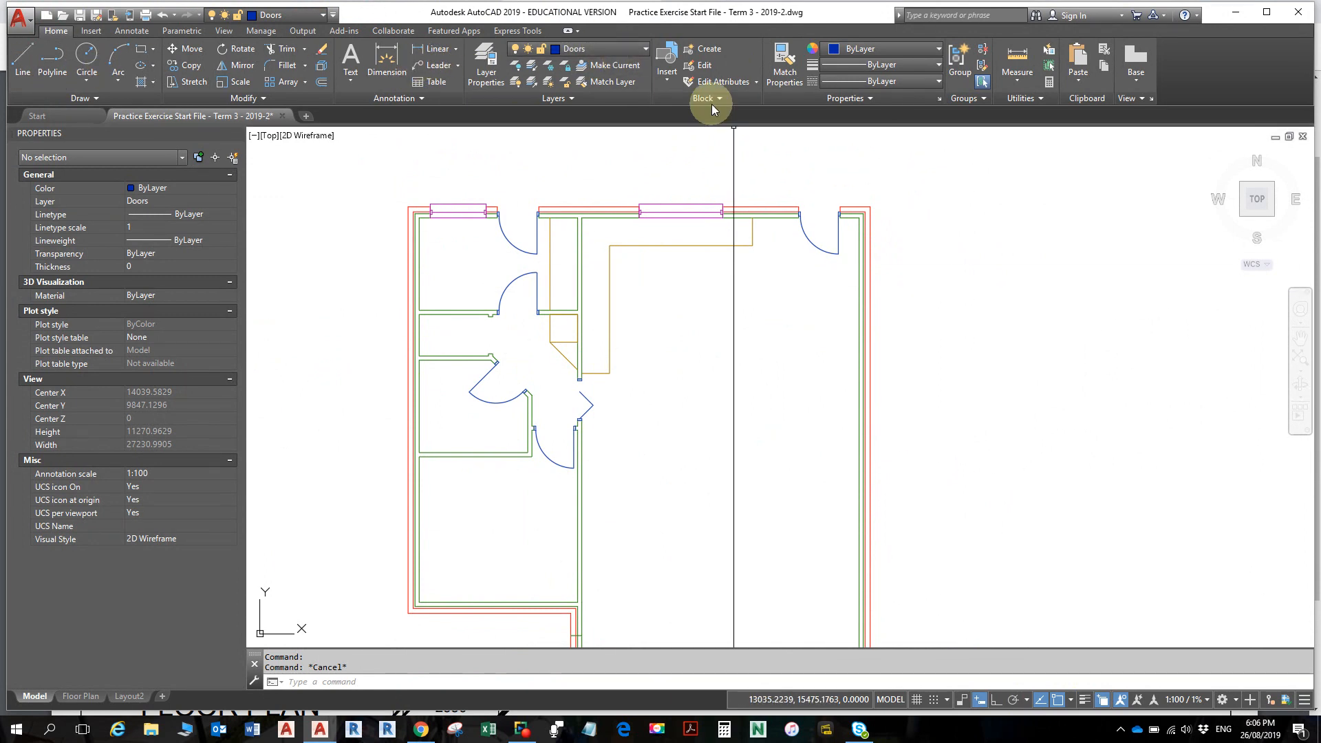
{"action": "left_click", "coordinate": [647, 49]}
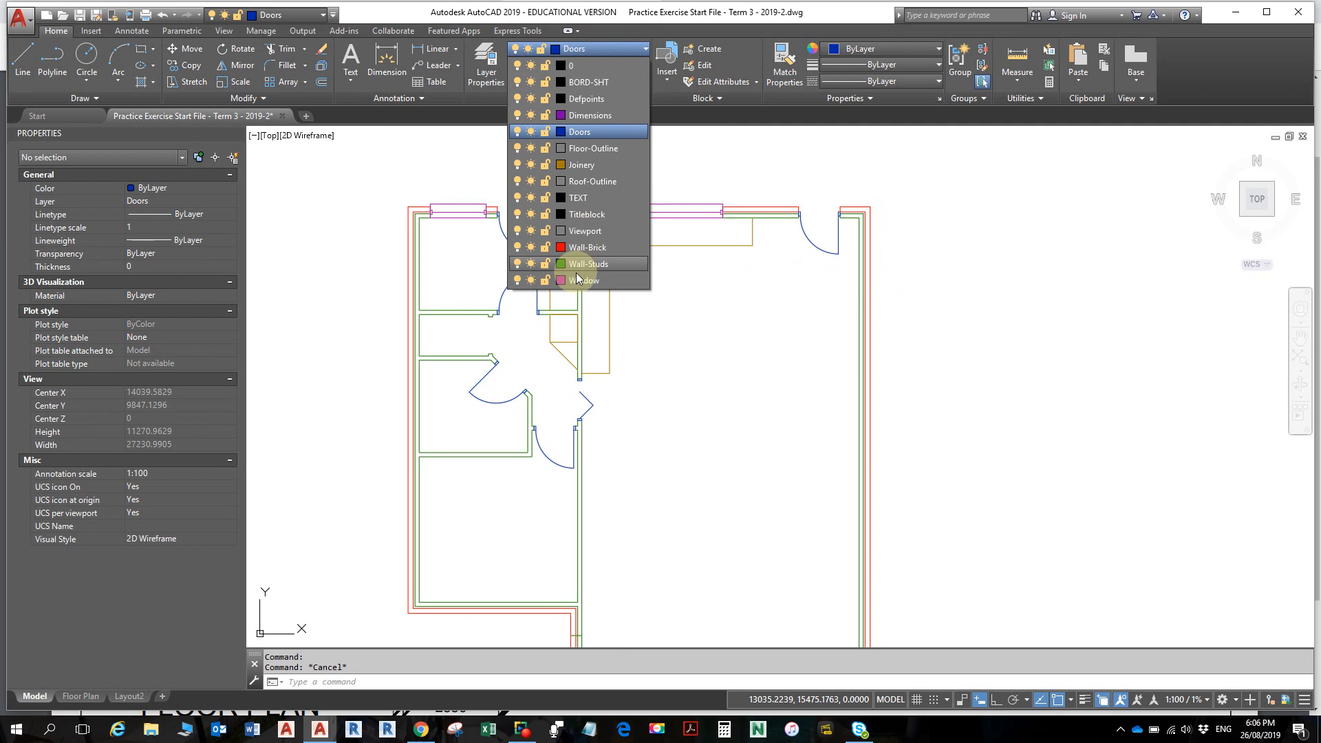
{"action": "left_click", "coordinate": [588, 249]}
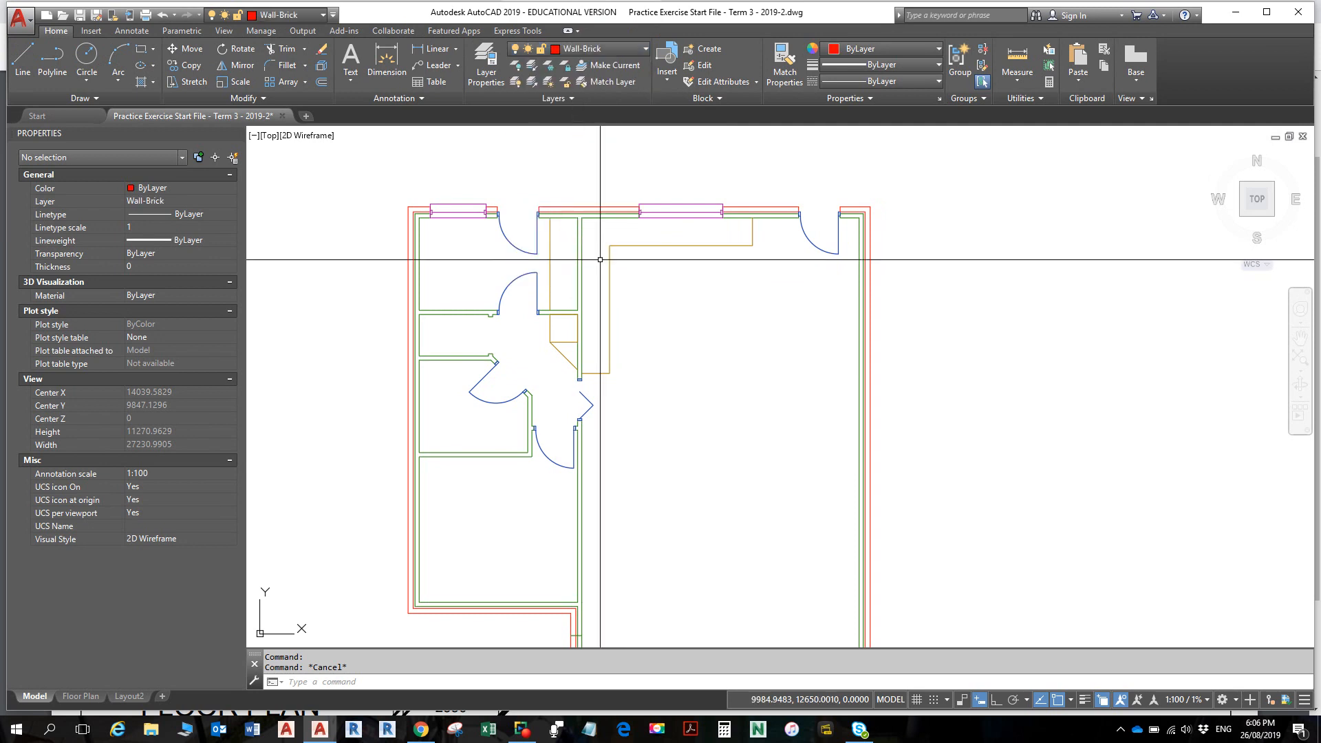
- Draw a line straight across the right-hand exterior wall, starting 1800 mm below its upper outer corner
{"action": "left_click", "coordinate": [31, 48]}
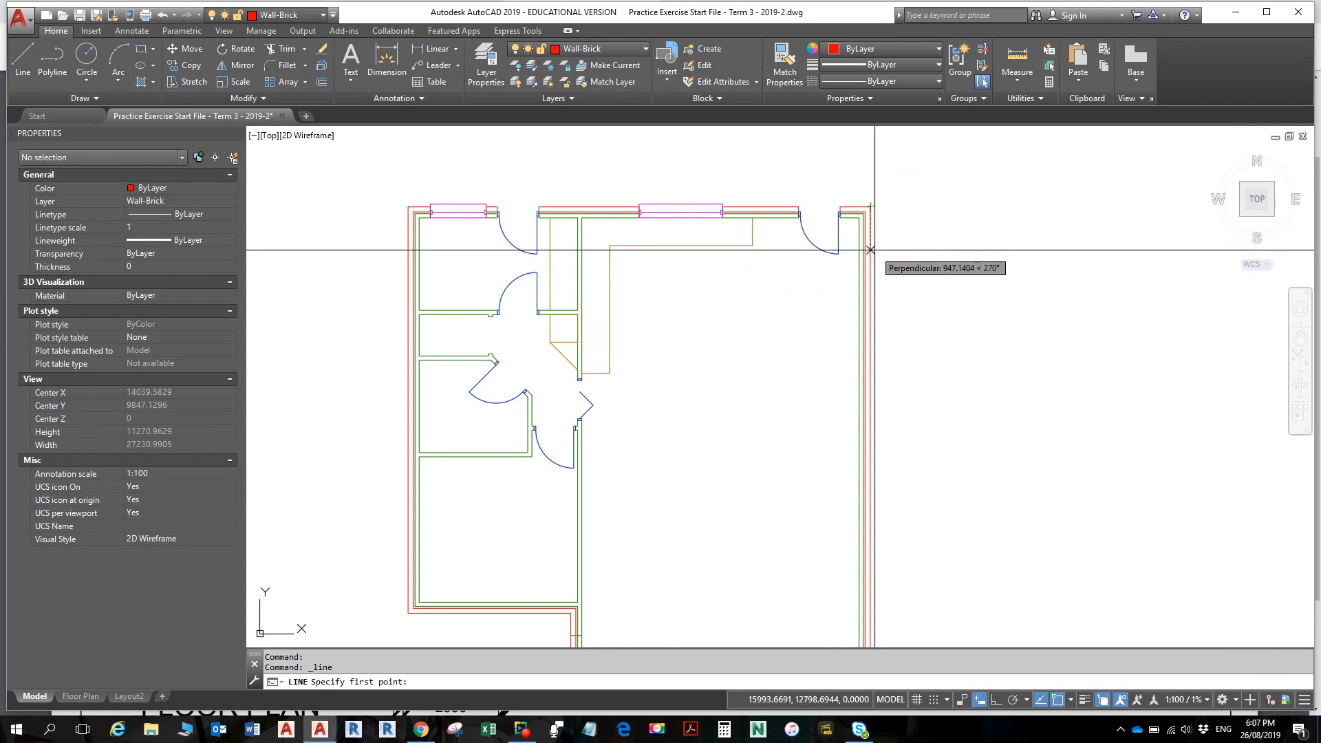
{"action": "type", "text": "1800"}
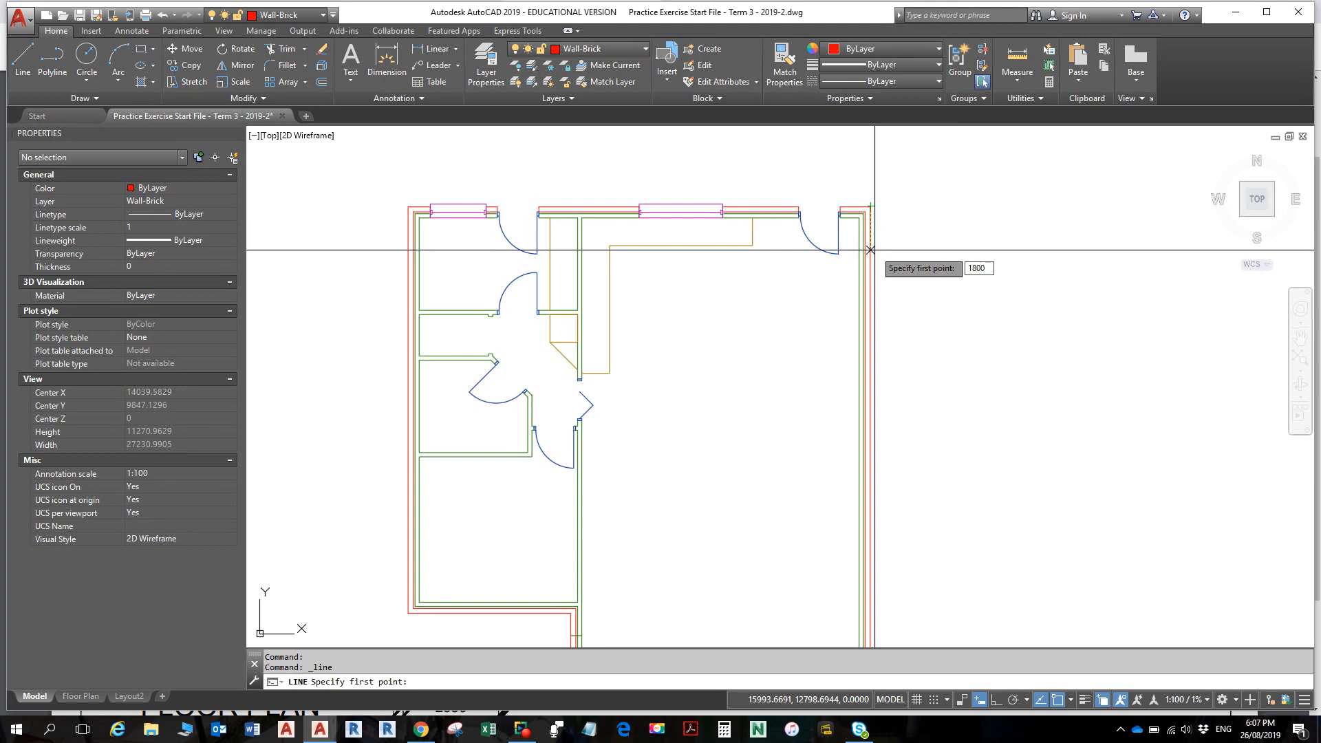
{"action": "key", "text": "Return"}
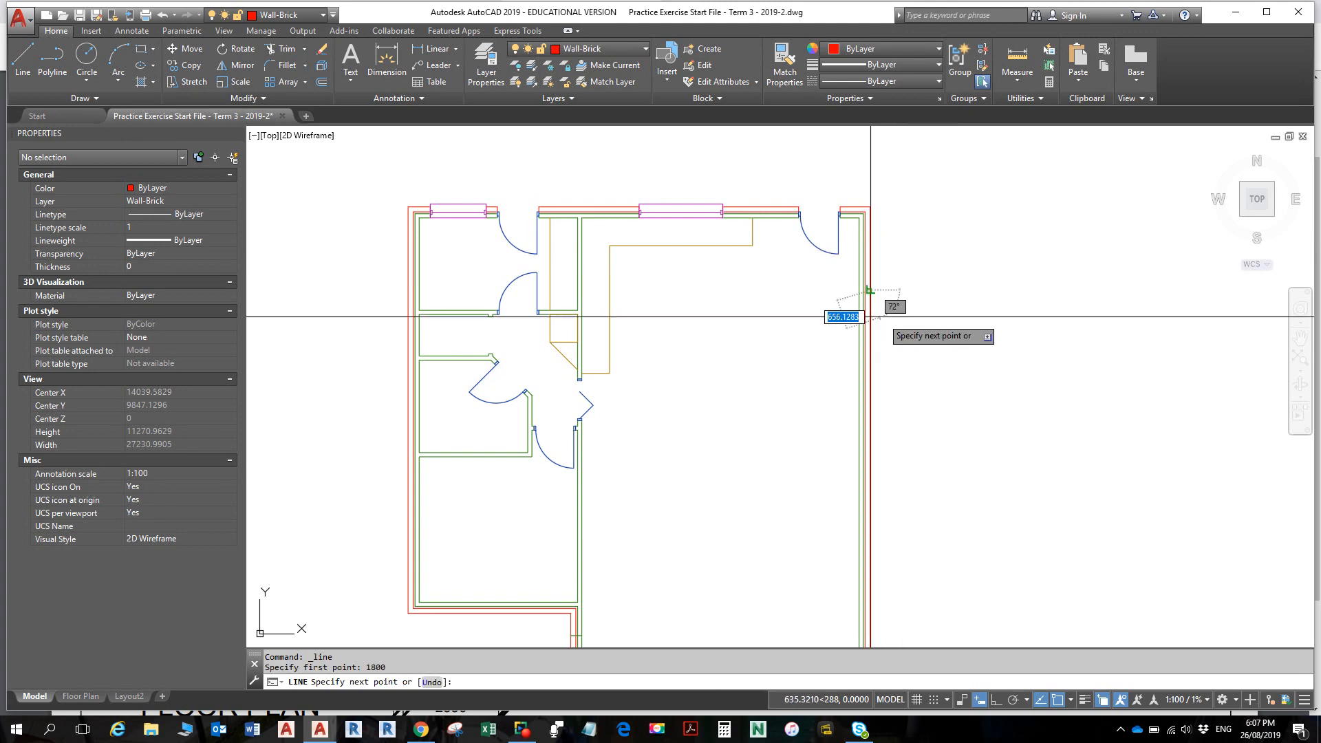
{"action": "scroll", "coordinate": [870, 318], "scroll_direction": "up", "scroll_amount": 5}
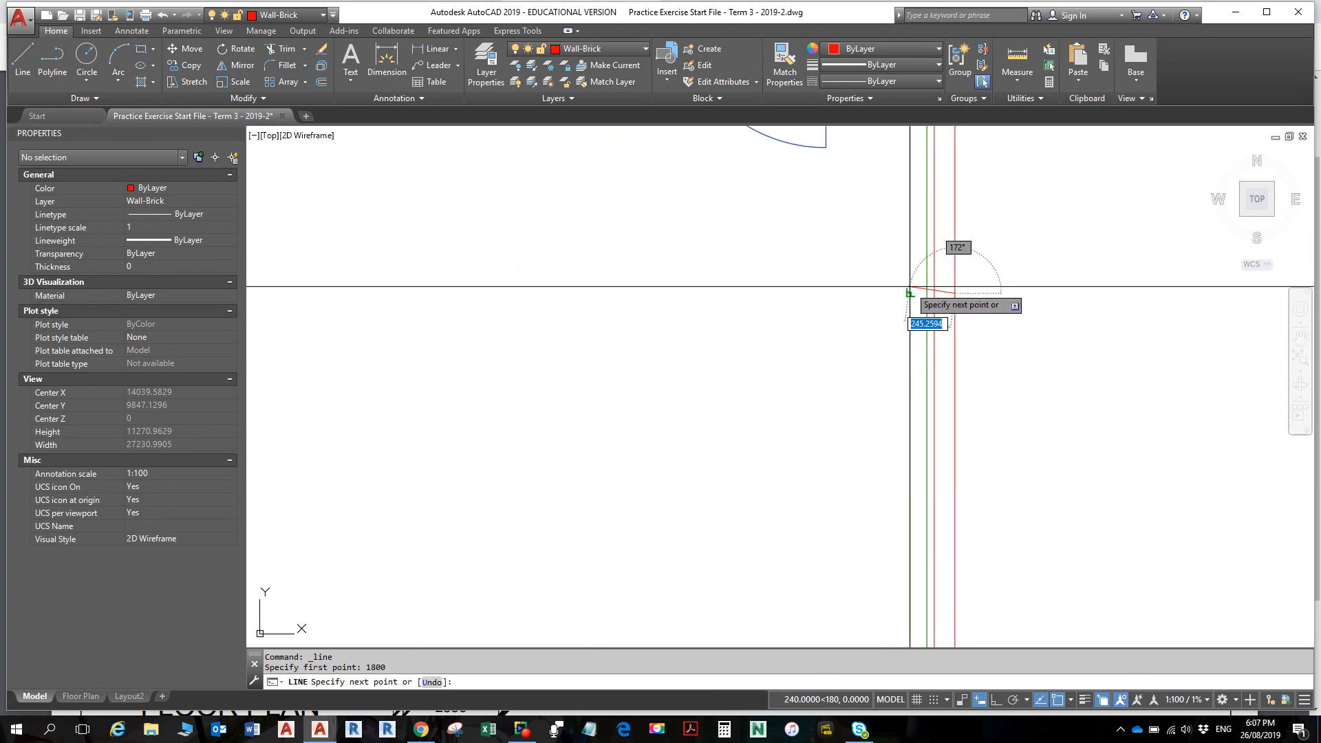
{"action": "left_click", "coordinate": [911, 292]}
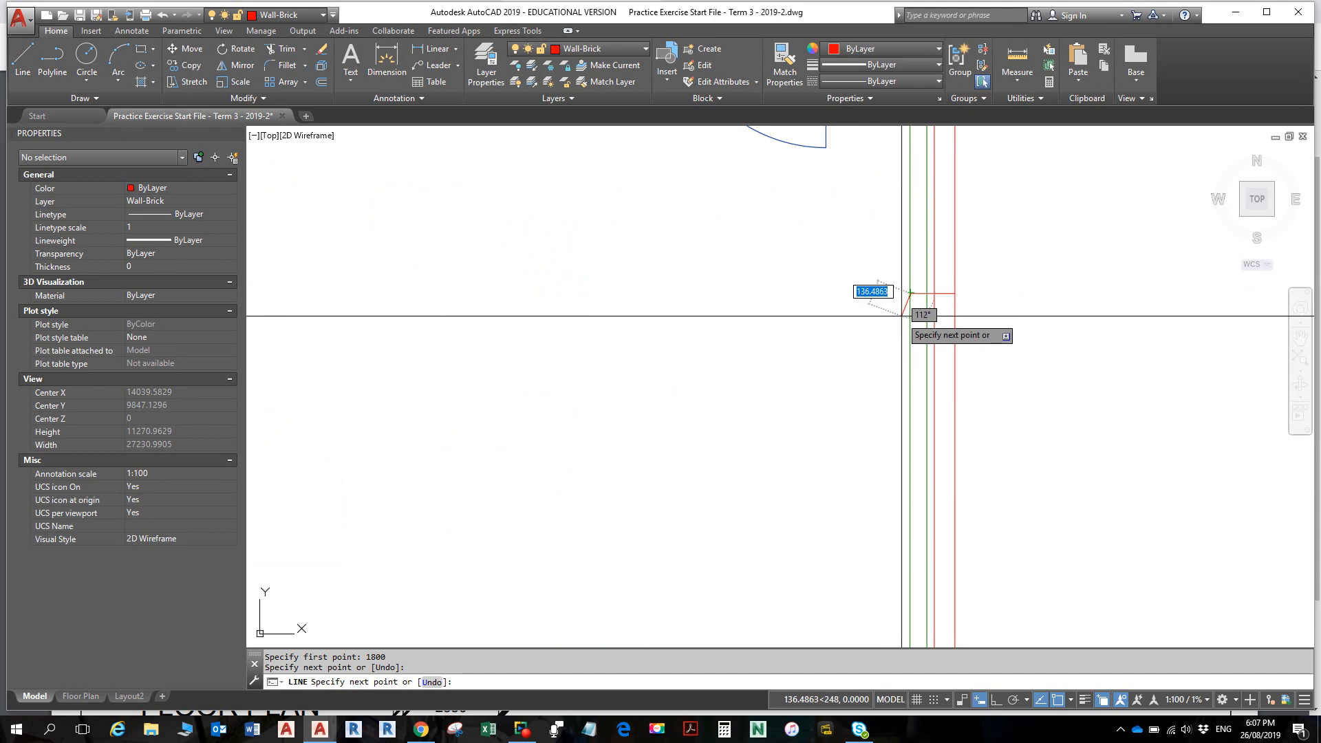
{"action": "key", "text": "Escape"}
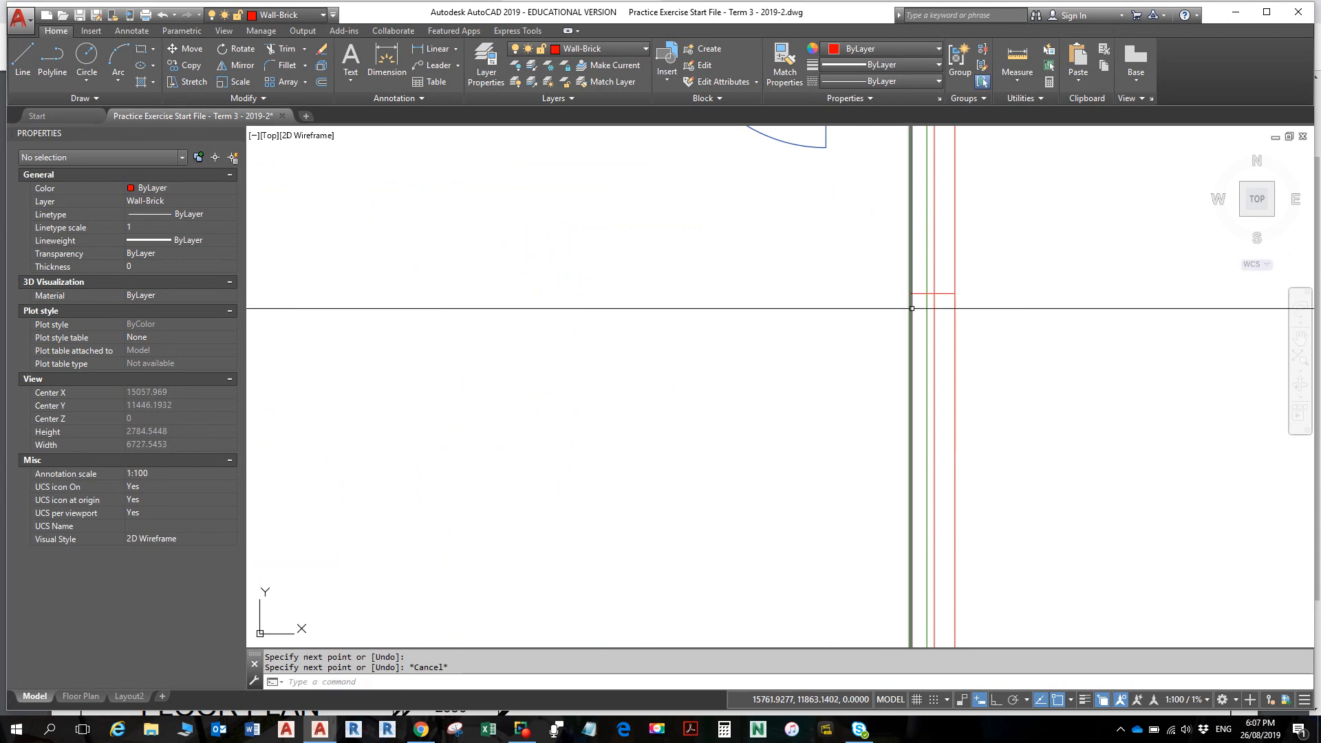
- Offset the line across the right-hand exterior wall 1810 mm downward to mark the first window's lower edge
{"action": "scroll", "coordinate": [912, 309], "scroll_direction": "down", "scroll_amount": 7}
{"action": "scroll", "coordinate": [809, 300], "scroll_direction": "up", "scroll_amount": 3}
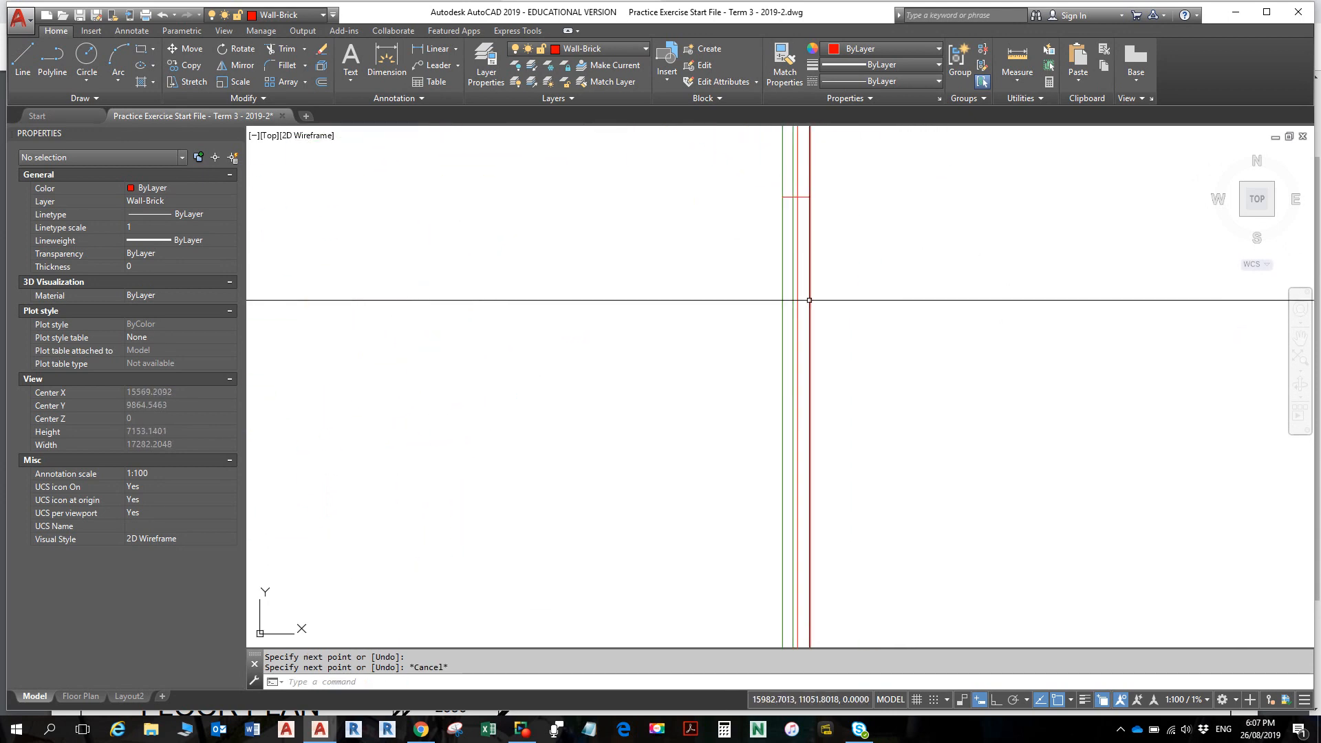
{"action": "scroll", "coordinate": [810, 300], "scroll_direction": "up", "scroll_amount": 2}
{"action": "scroll", "coordinate": [809, 300], "scroll_direction": "down", "scroll_amount": 2}
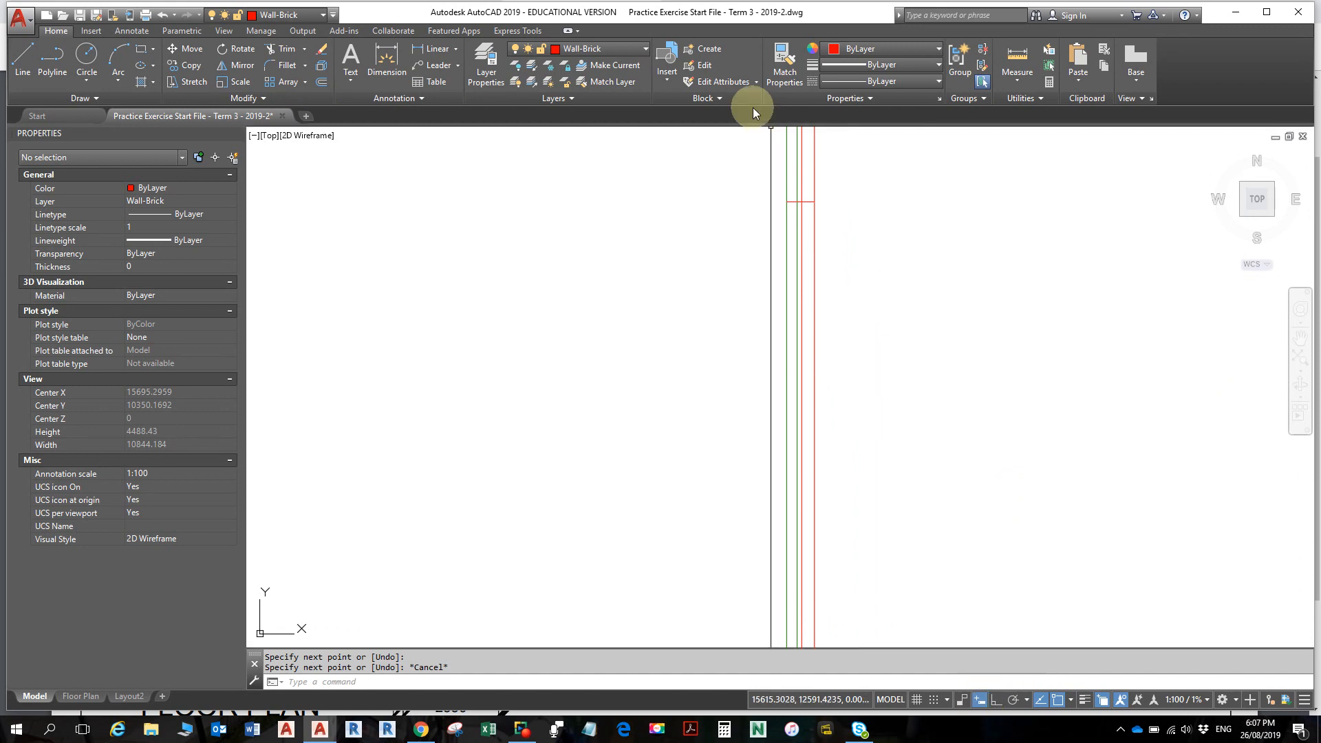
{"action": "left_click", "coordinate": [808, 201]}
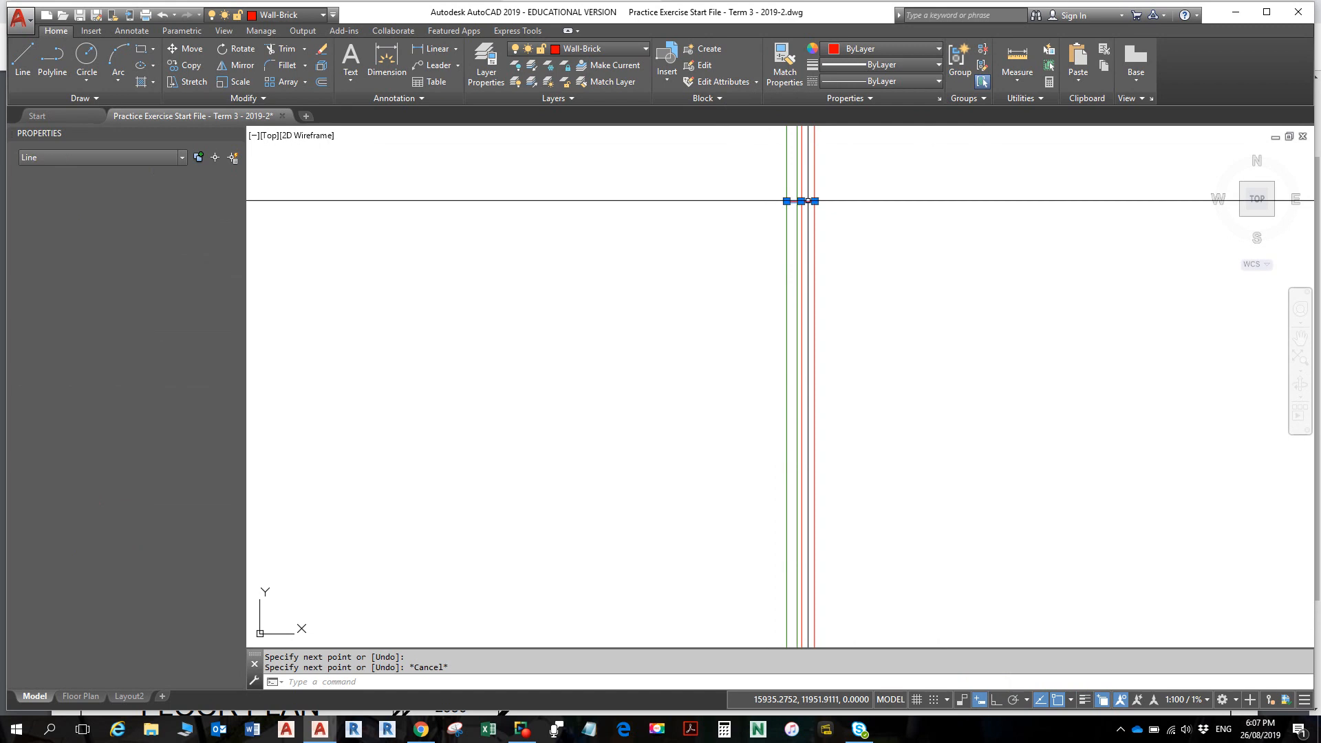
{"action": "left_click", "coordinate": [321, 81]}
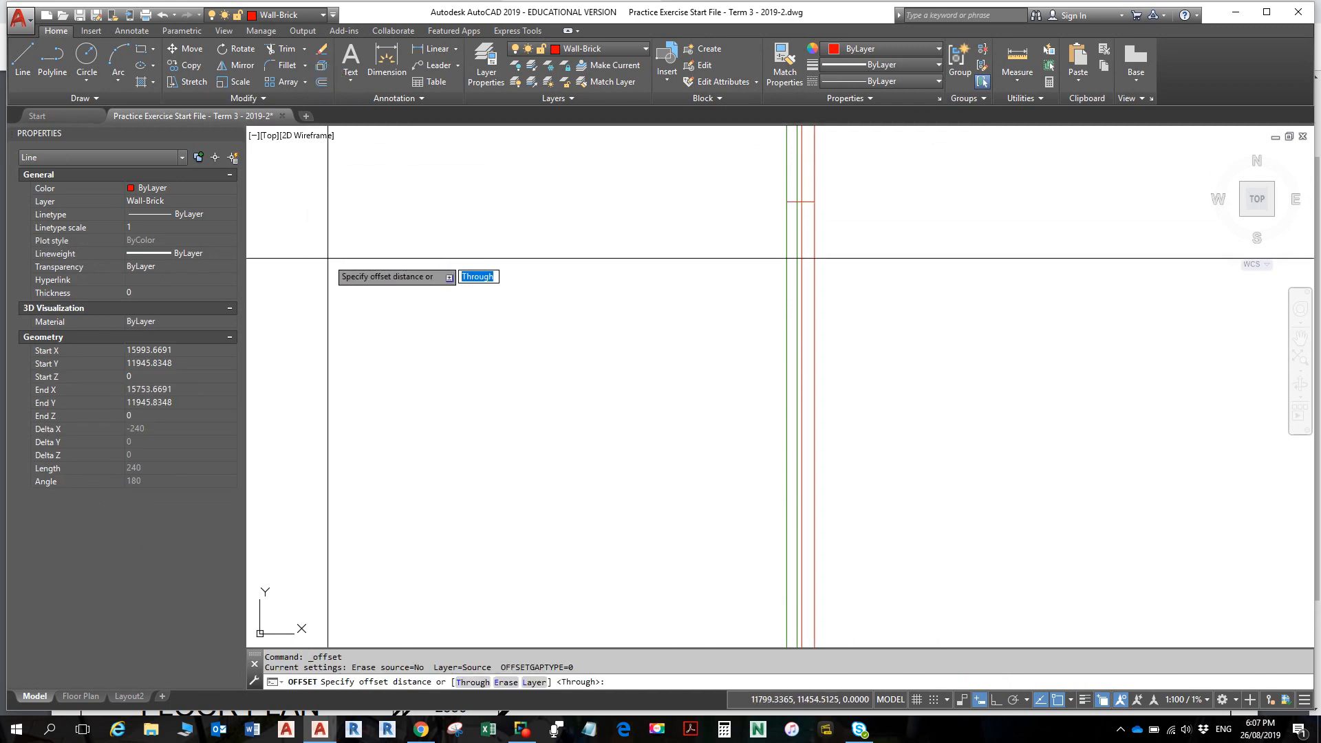
{"action": "type", "text": "1810"}
{"action": "key", "text": "Return"}
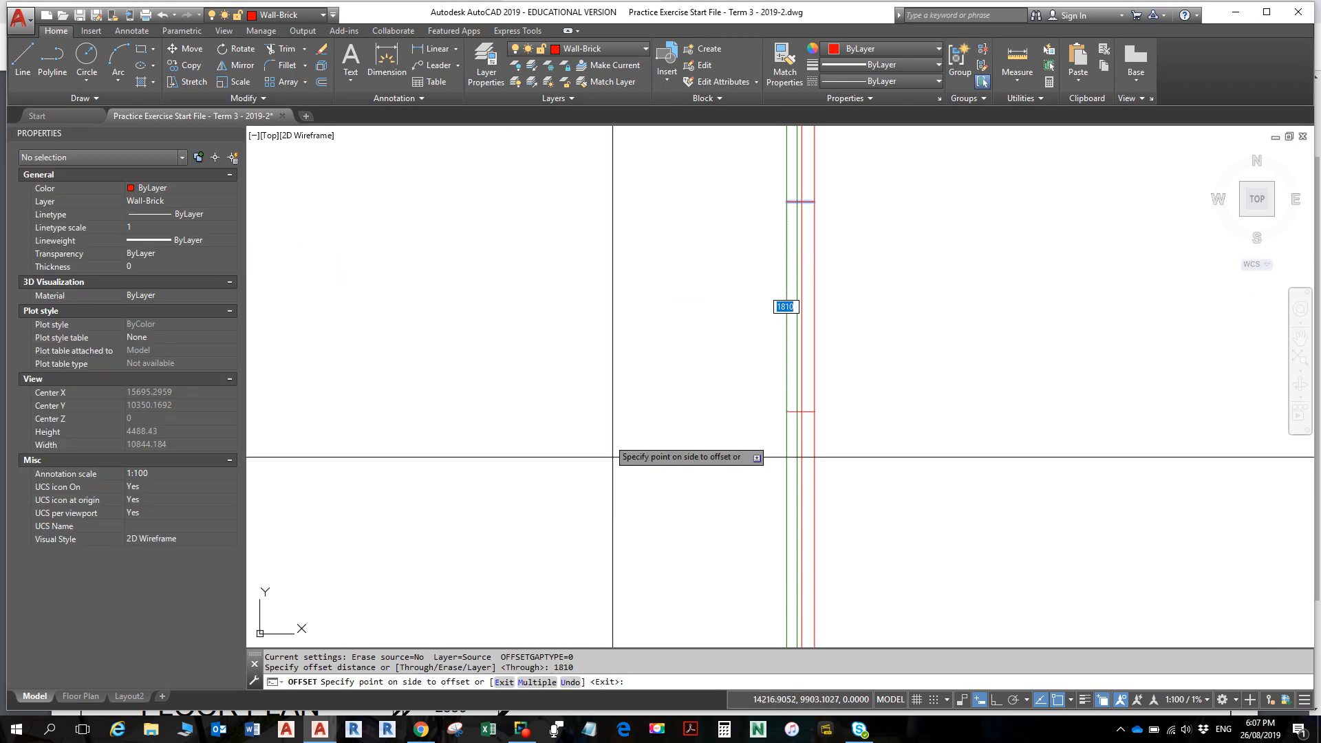
{"action": "left_click", "coordinate": [651, 444]}
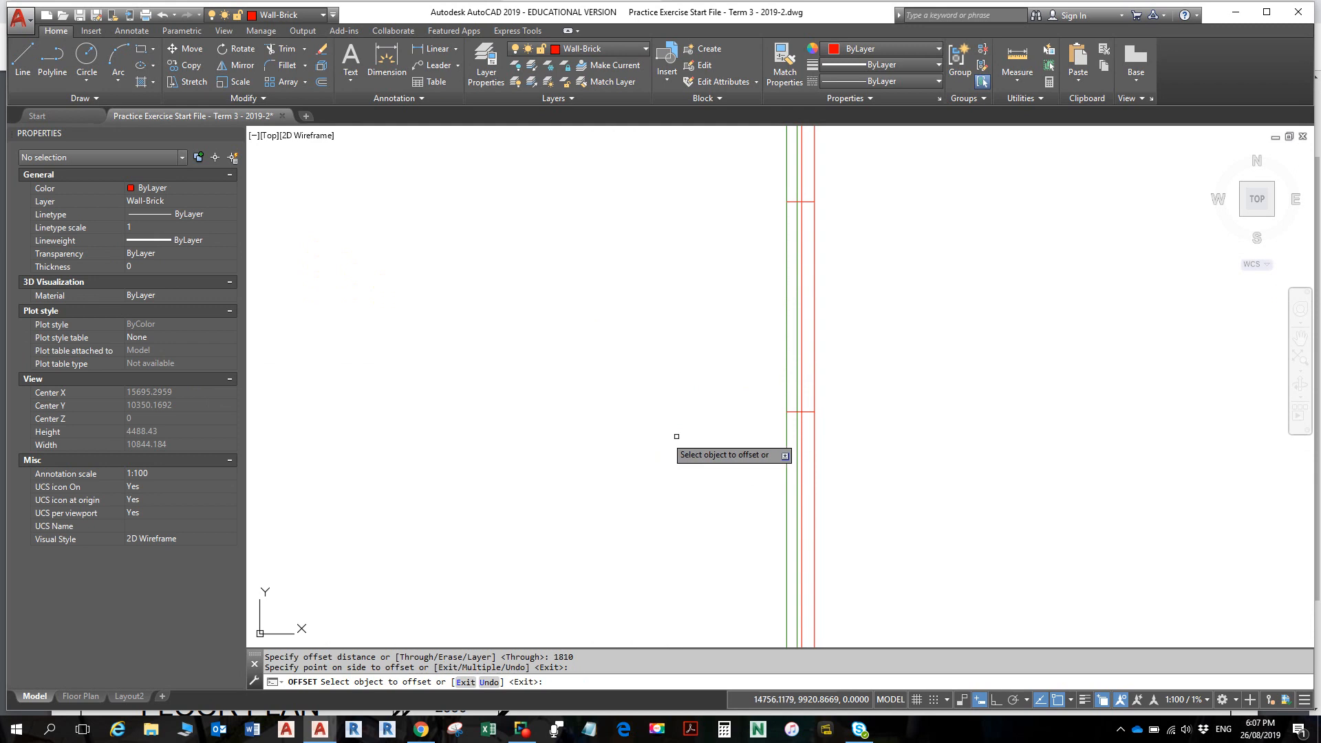
- Mark the second window on the right-hand wall by offsetting the lower opening line 2780 mm down and the resulting line another 1810 mm down
{"action": "left_click", "coordinate": [807, 411]}
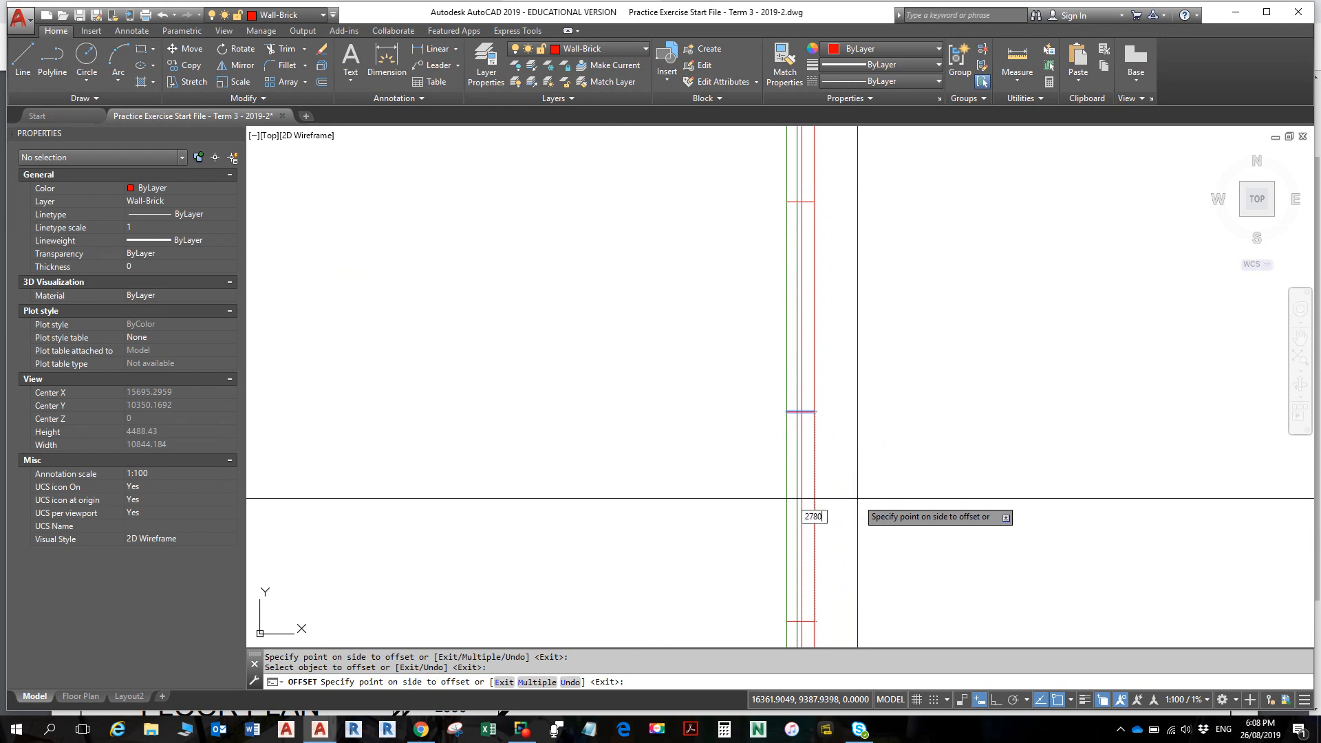
{"action": "left_click", "coordinate": [857, 498]}
{"action": "scroll", "coordinate": [788, 448], "scroll_direction": "down", "scroll_amount": 4}
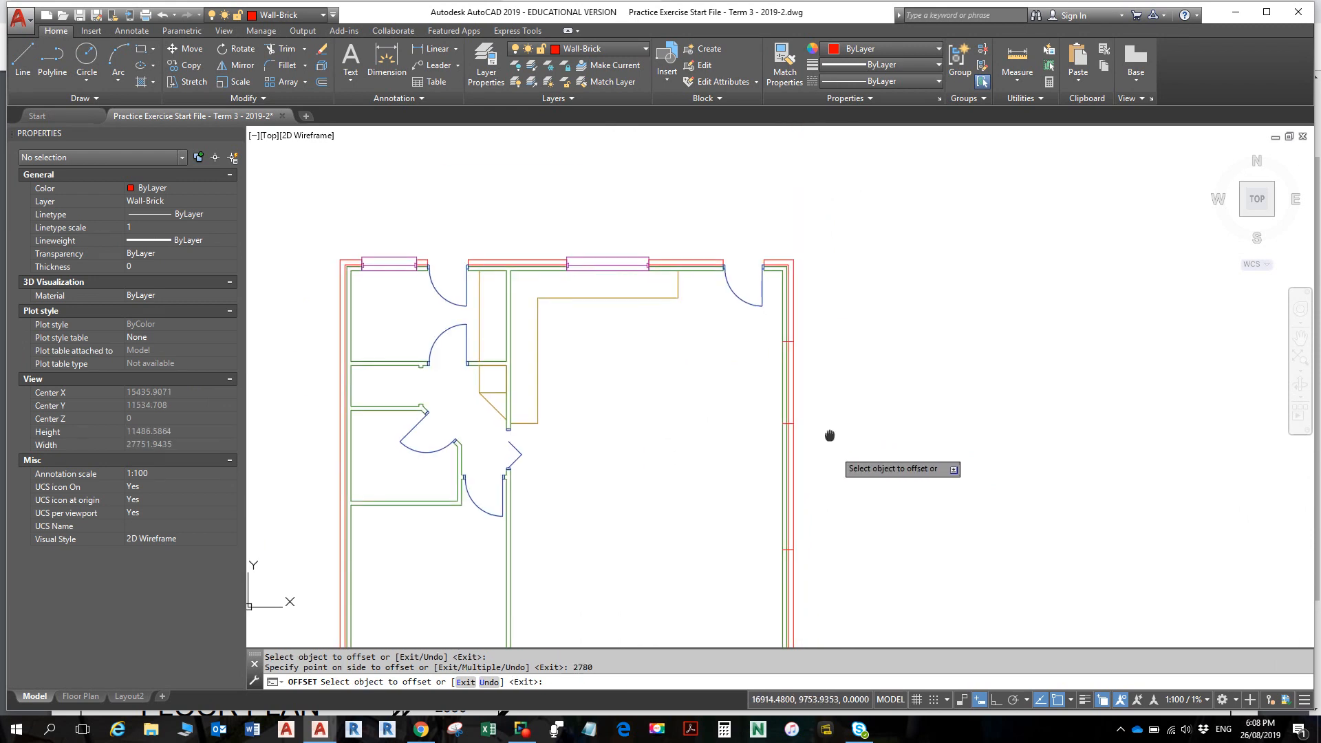
{"action": "scroll", "coordinate": [730, 385], "scroll_direction": "up", "scroll_amount": 4}
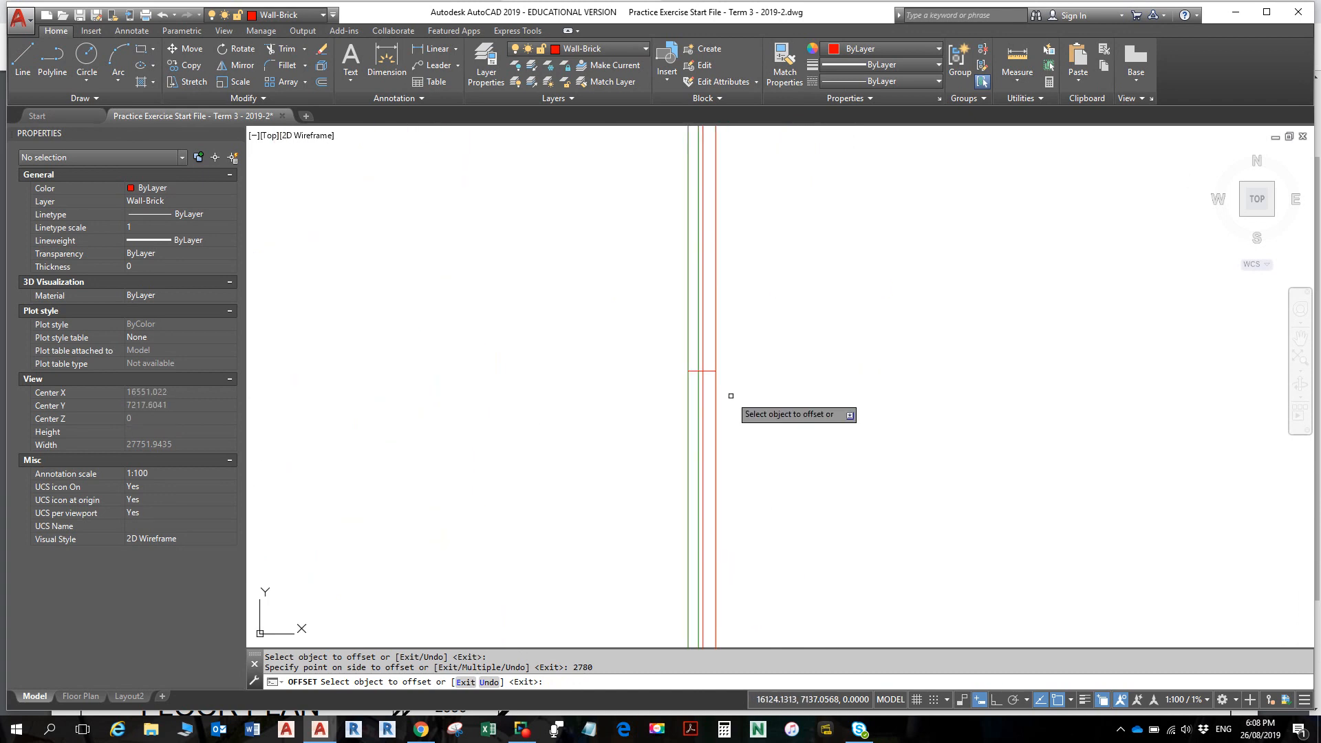
{"action": "left_click", "coordinate": [697, 371]}
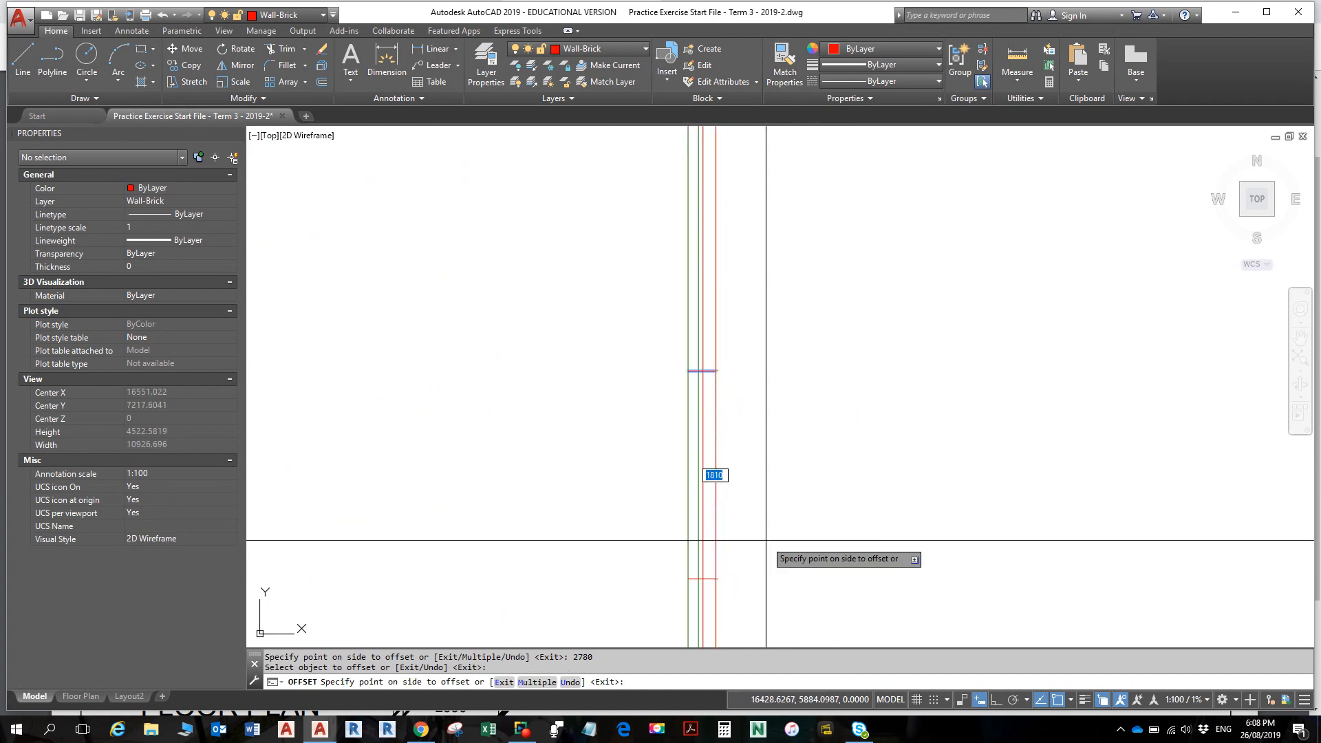
{"action": "type", "text": "1"}
{"action": "left_click", "coordinate": [767, 540]}
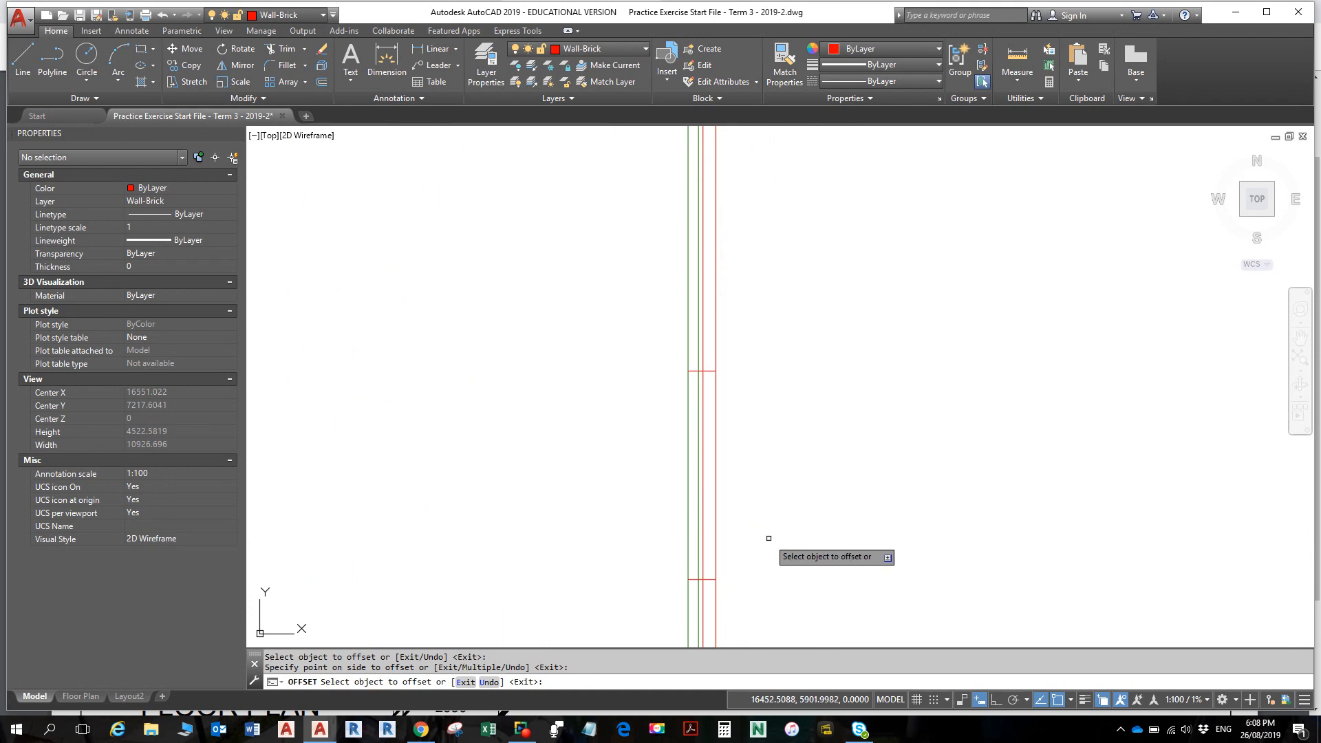
{"action": "scroll", "coordinate": [799, 461], "scroll_direction": "down", "scroll_amount": 4}
{"action": "key", "text": "Return"}
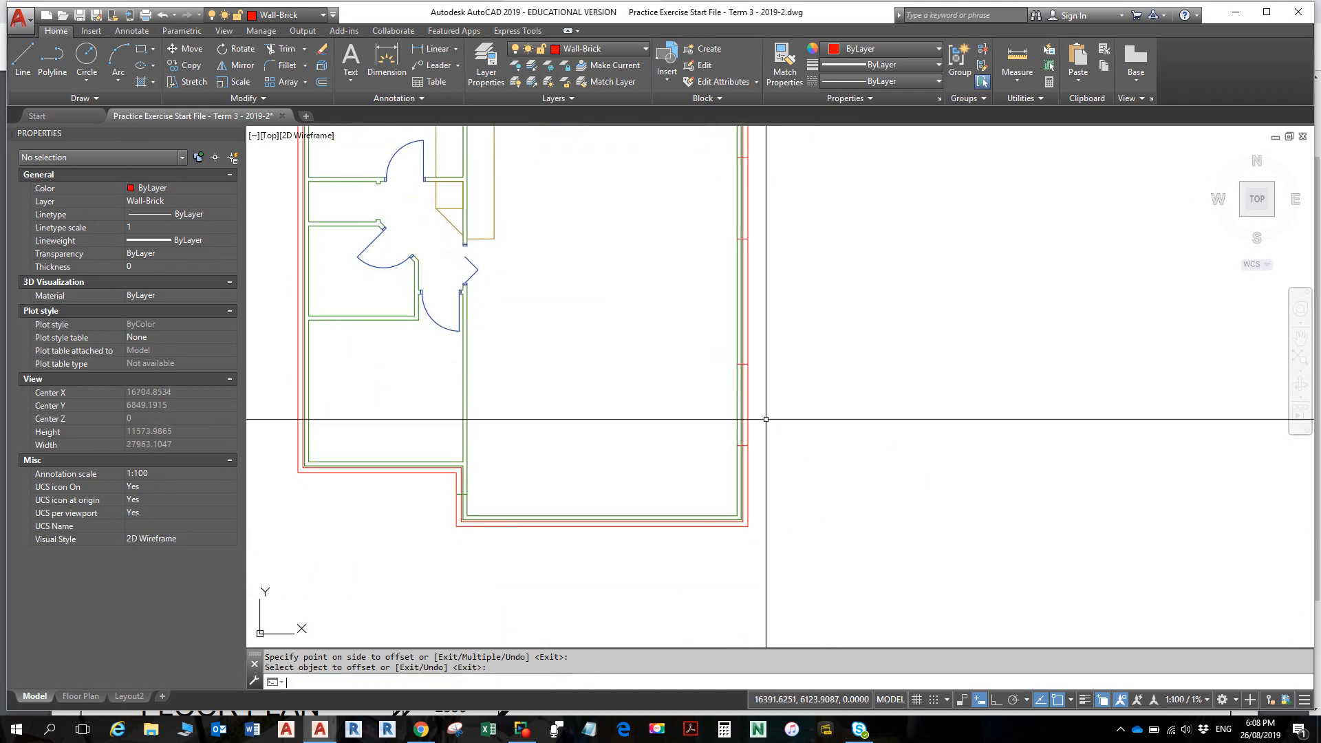
{"action": "key", "text": "Escape"}
{"action": "key", "text": "Escape"}
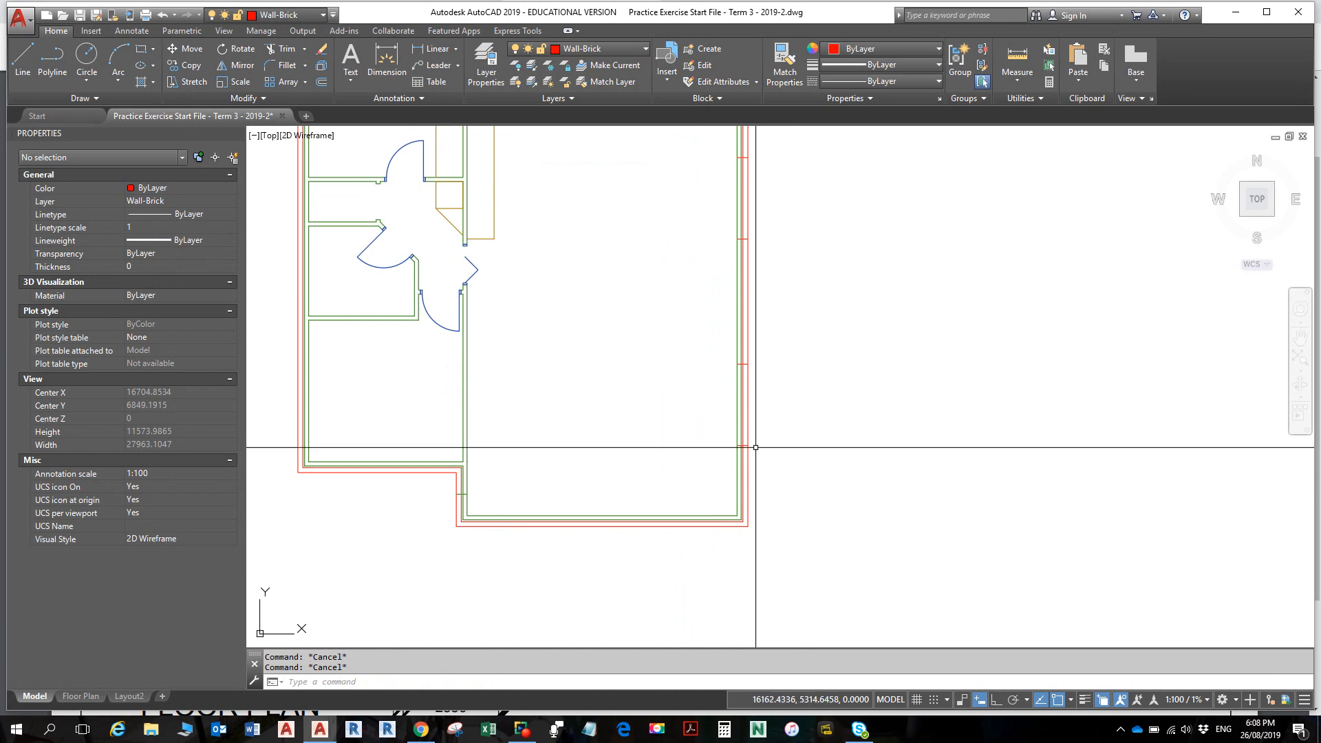
- Measure the distance from the wall's lower outer corner up to the lowest window opening line
{"action": "left_click", "coordinate": [1010, 59]}
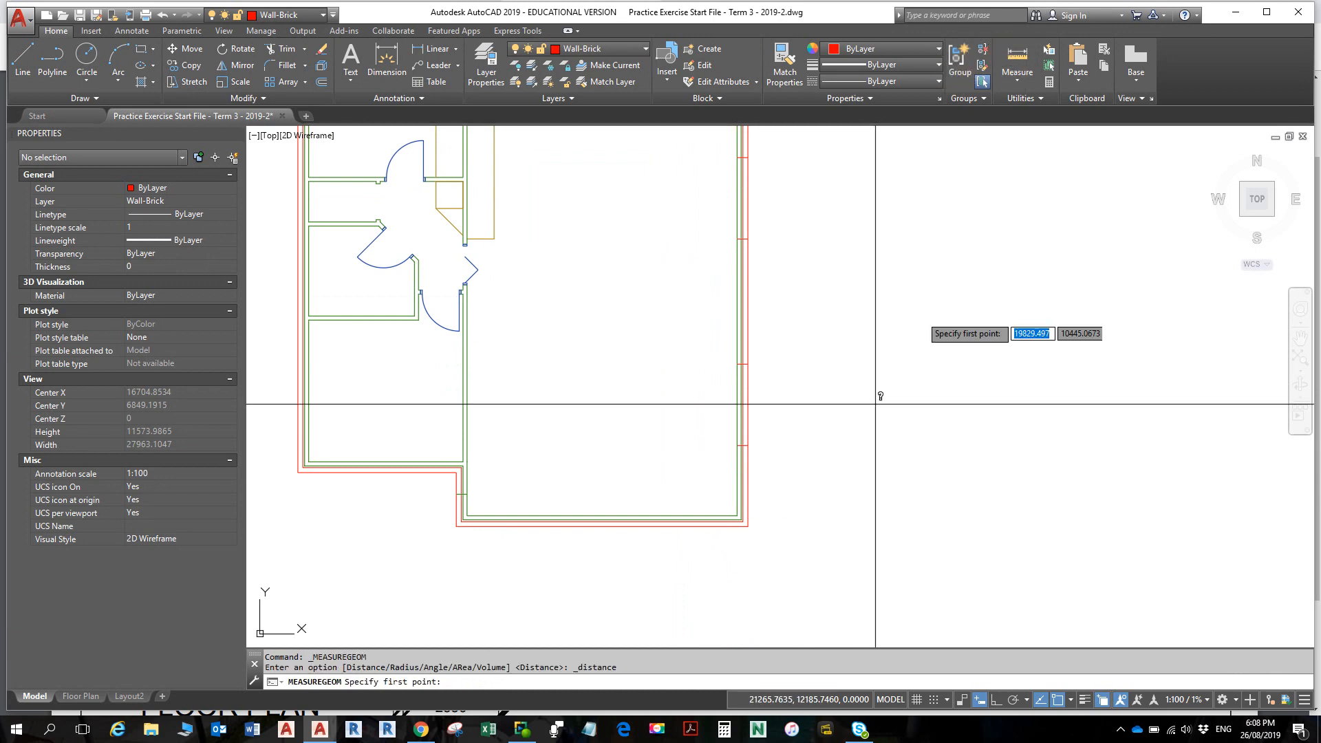
{"action": "left_click", "coordinate": [749, 526]}
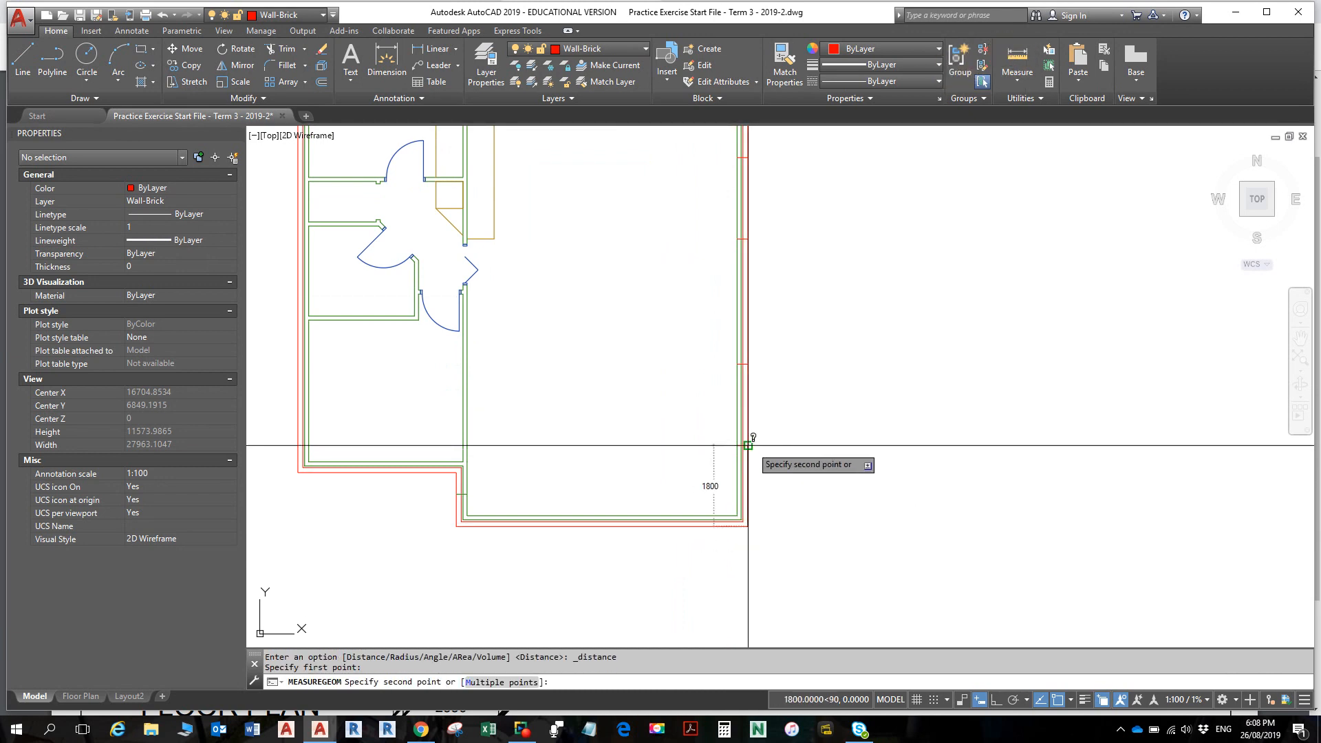
{"action": "key", "text": "Escape"}
{"action": "key", "text": "Escape"}
{"action": "middle_click_drag", "start_coordinate": [772, 473], "coordinate": [786, 455]}
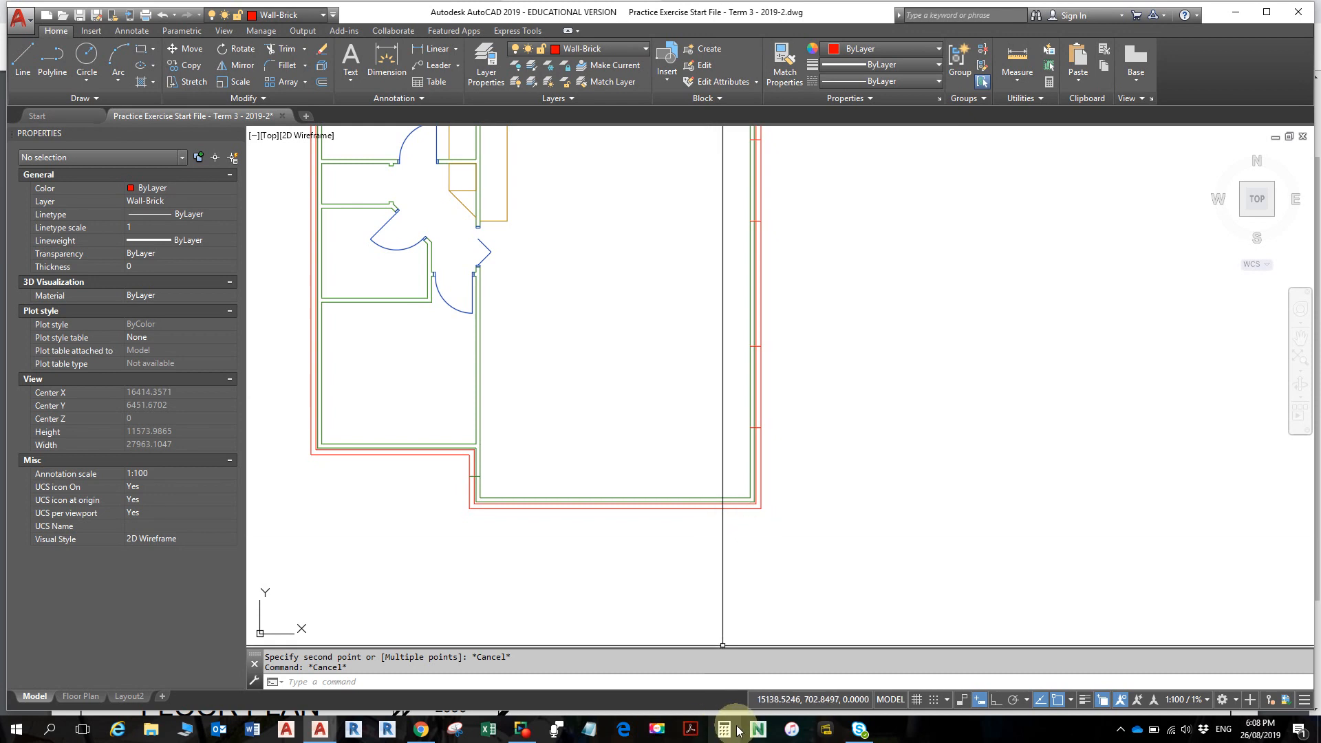
- Switch to the Floor Plan PDF in the browser to check the lower wall's window dimensions, and return to AutoCAD
{"action": "left_click", "coordinate": [421, 729]}
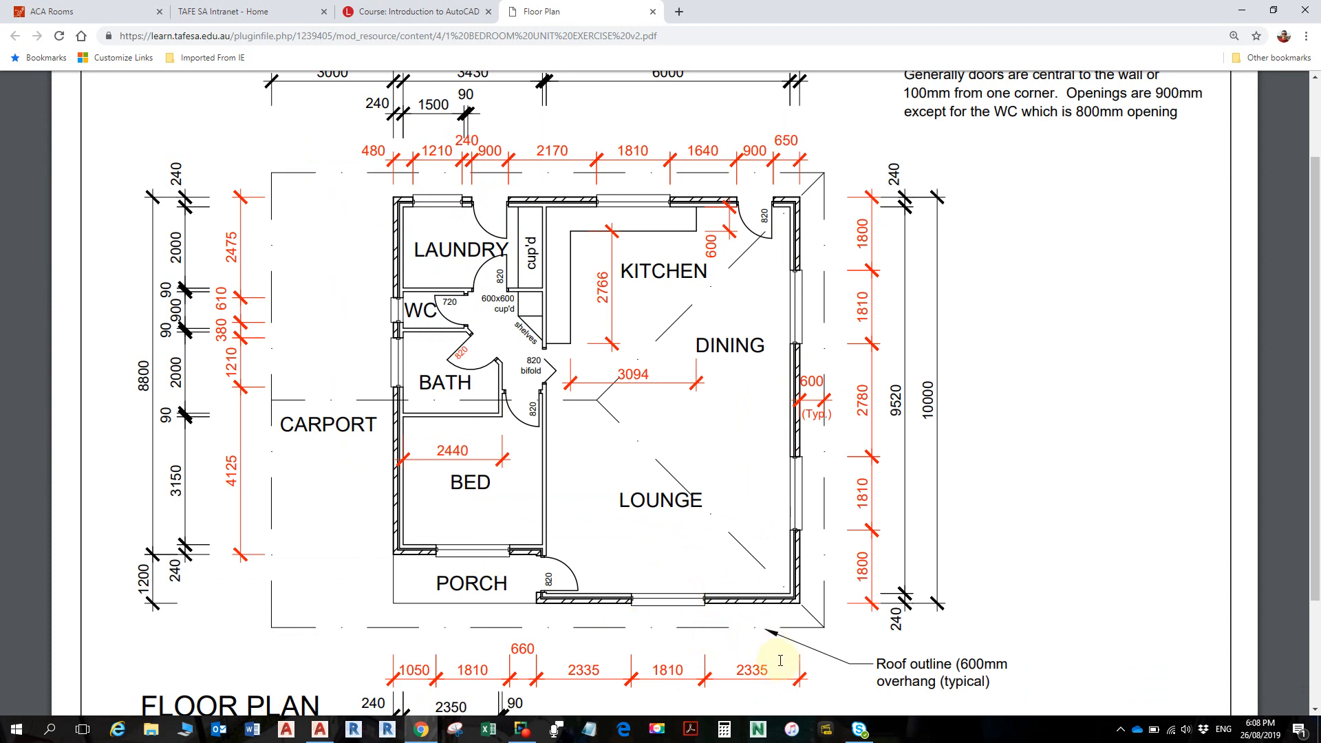
{"action": "key", "text": "alt+Tab"}
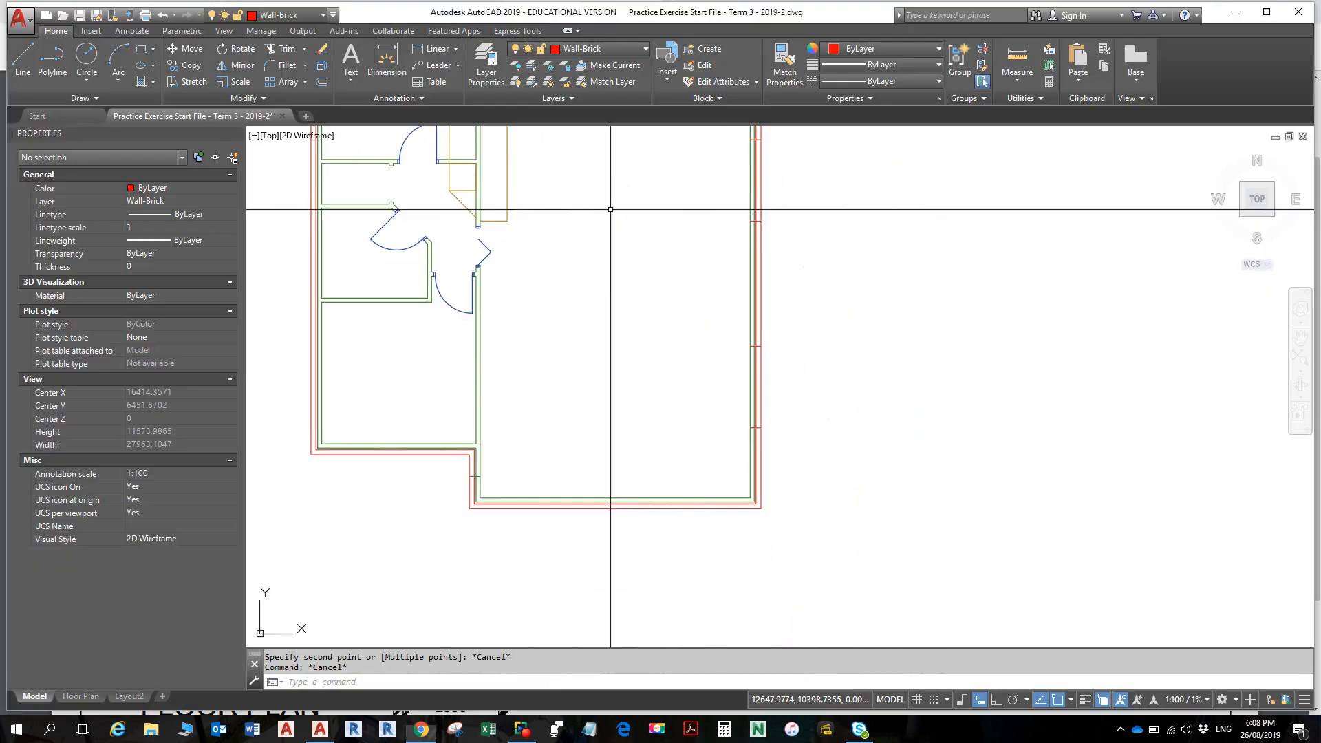
{"action": "left_click", "coordinate": [22, 59]}
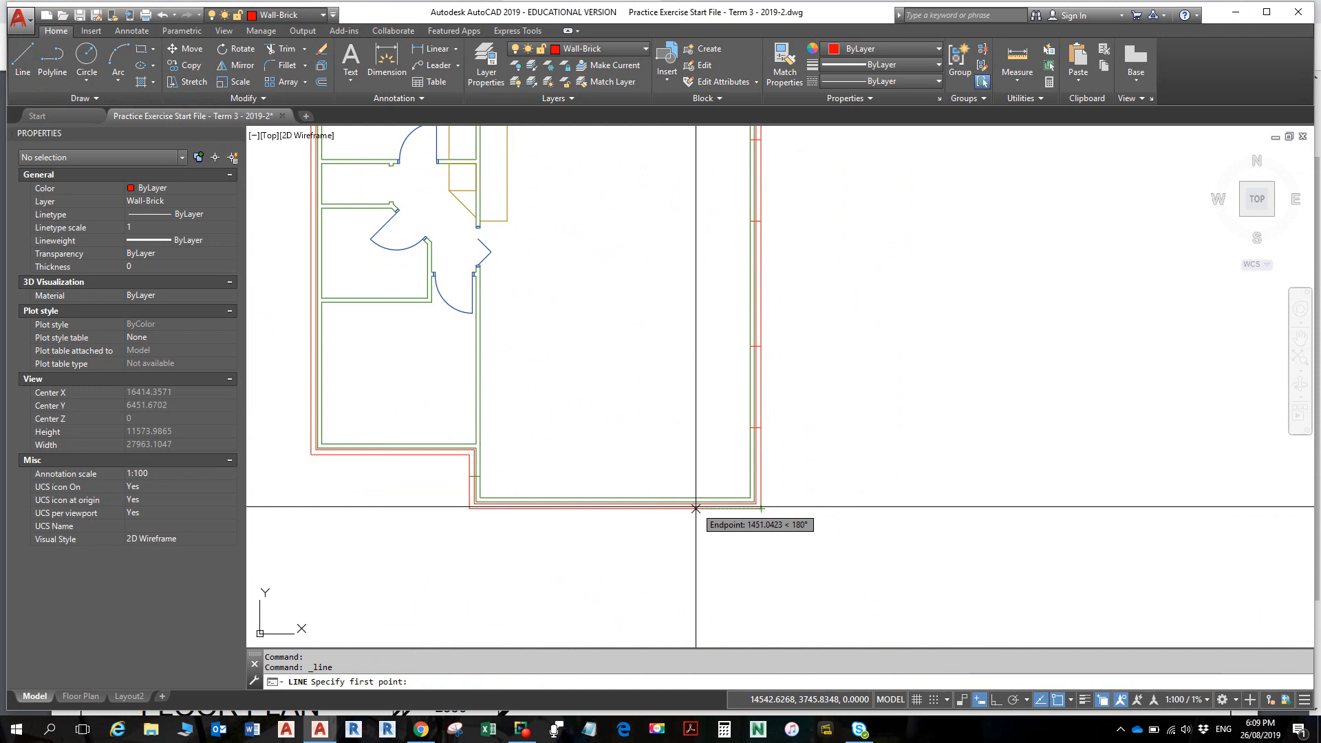
{"action": "key", "text": "Escape"}
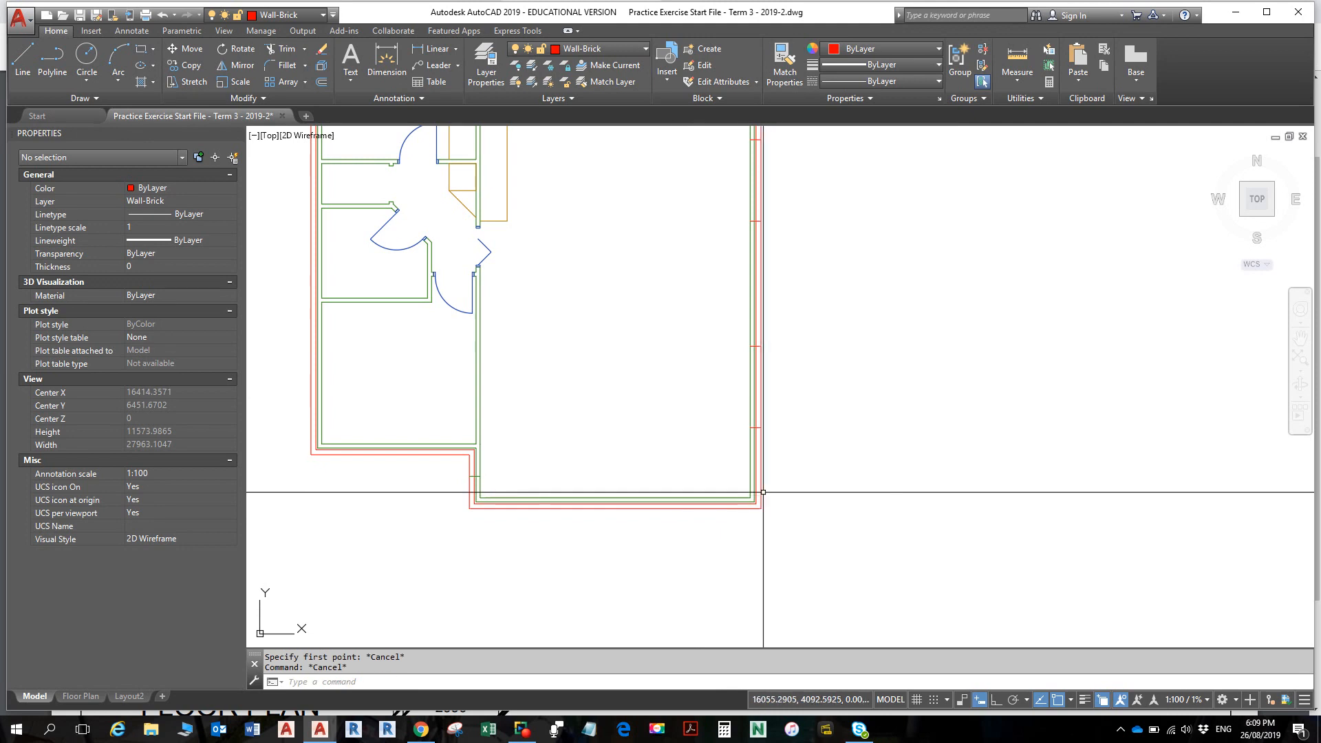
{"action": "left_click", "coordinate": [762, 492]}
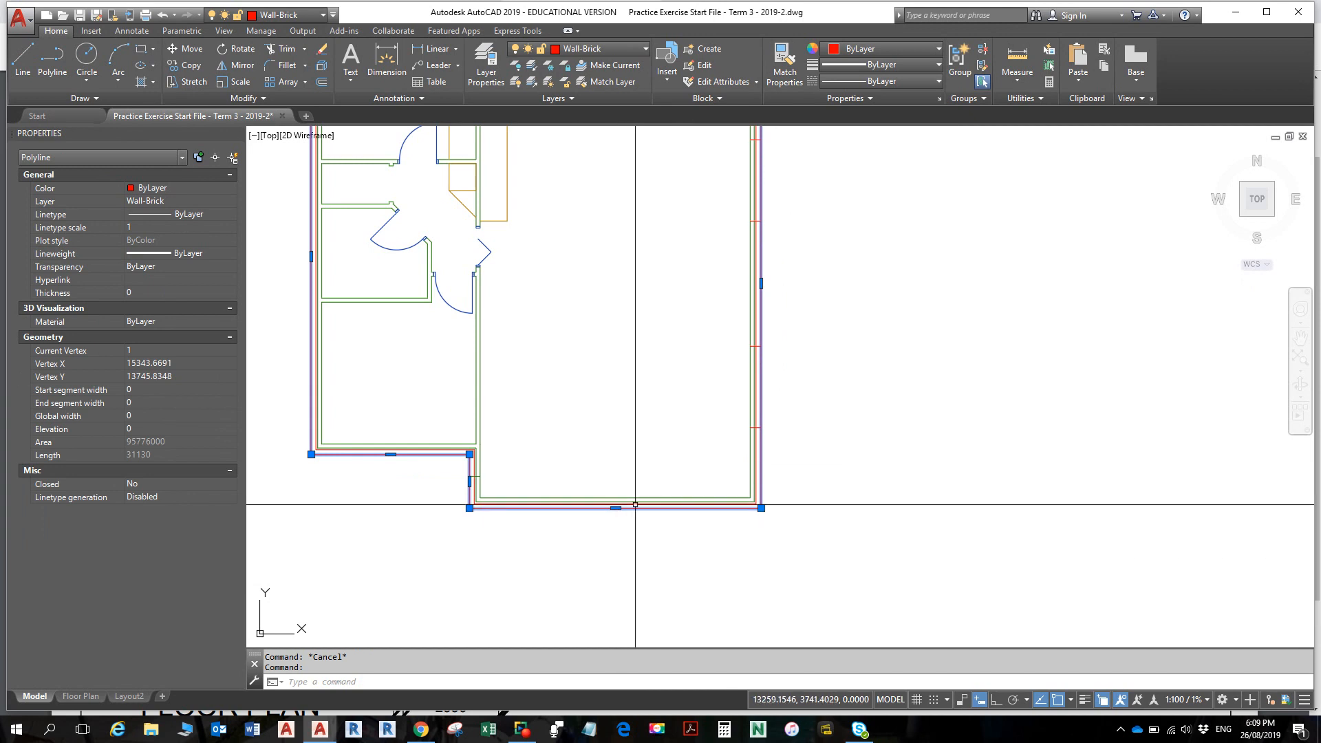
{"action": "key", "text": "Escape"}
{"action": "key", "text": "Escape"}
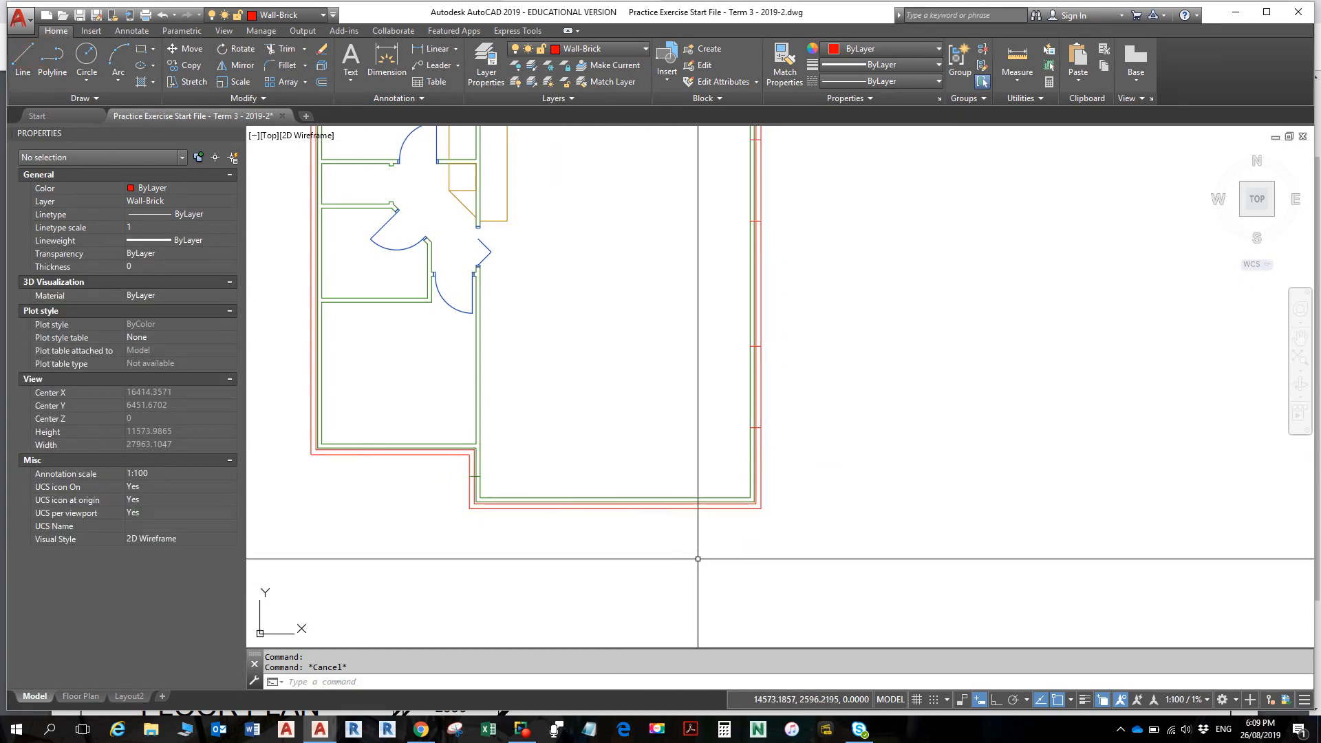
{"action": "left_click", "coordinate": [36, 64]}
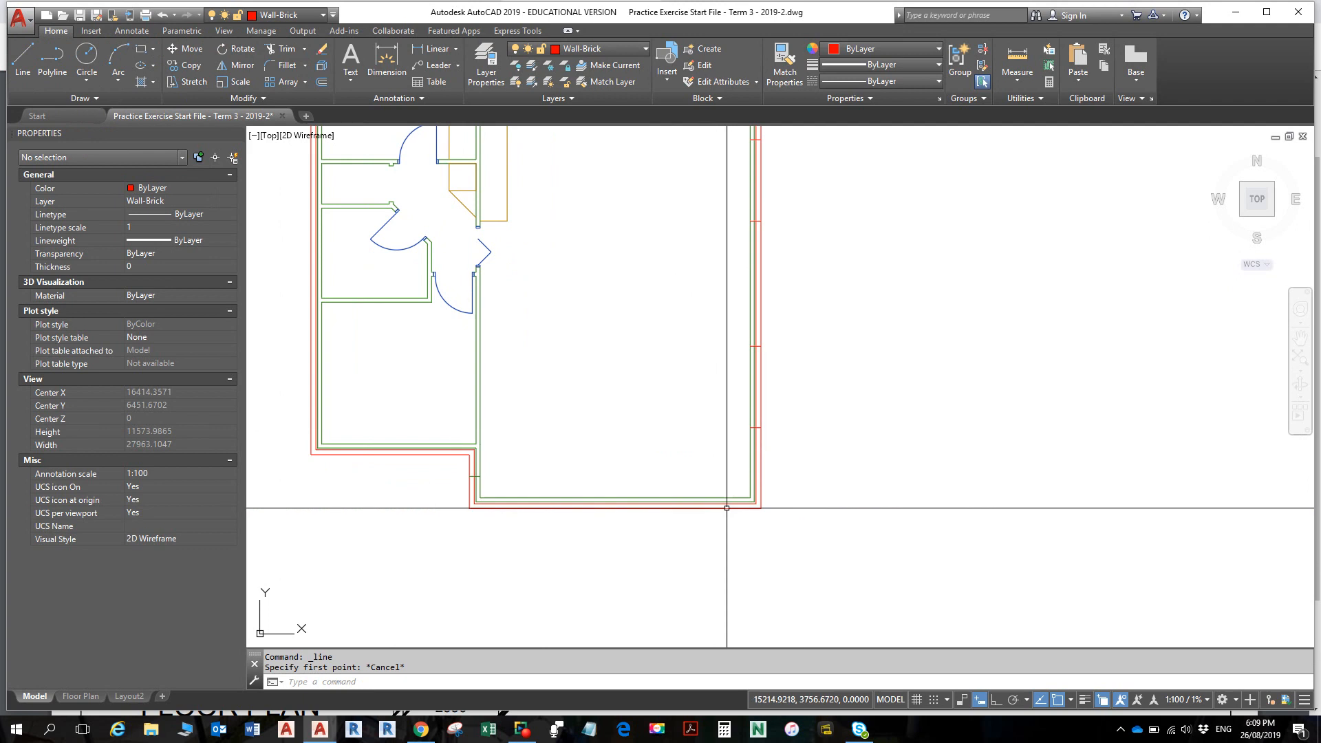
- Draw a line from the lower right outer corner 2335 mm left along the lounge's lower wall, and continue it straight across the wall
{"action": "left_click", "coordinate": [18, 55]}
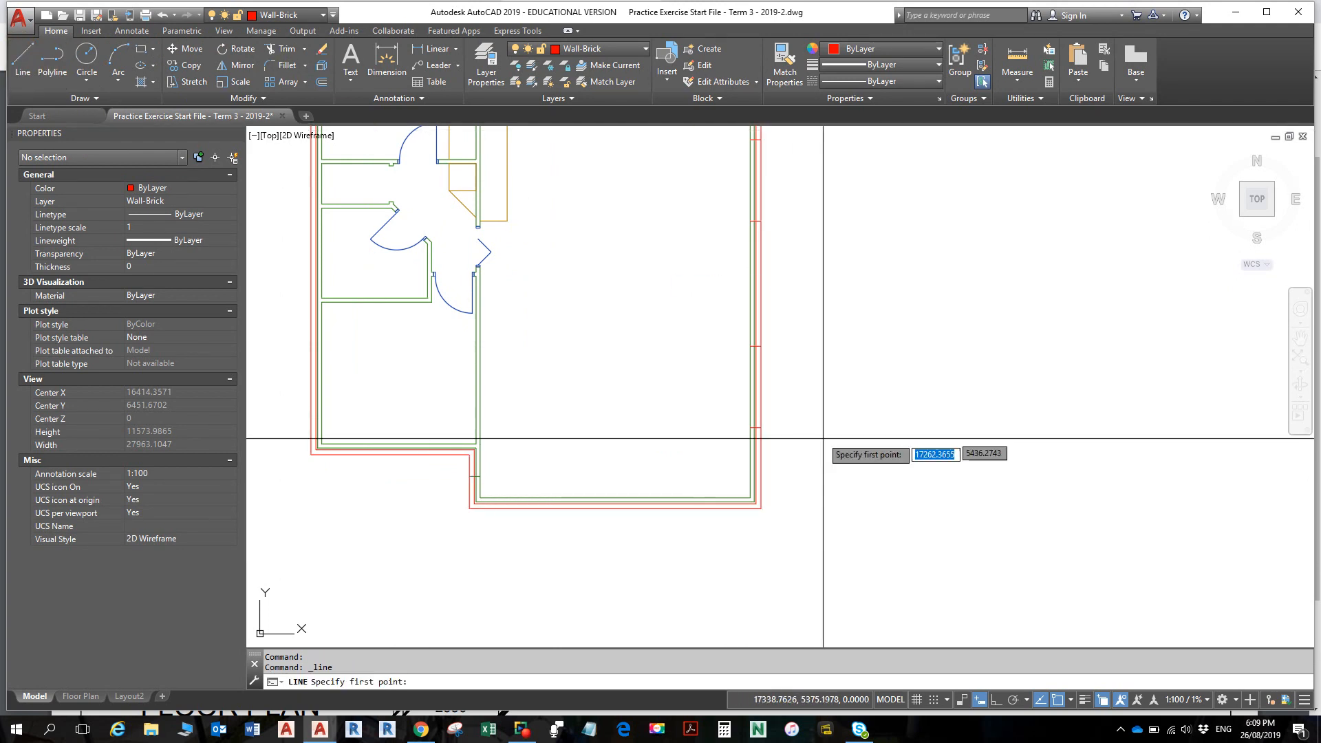
{"action": "left_click", "coordinate": [761, 508]}
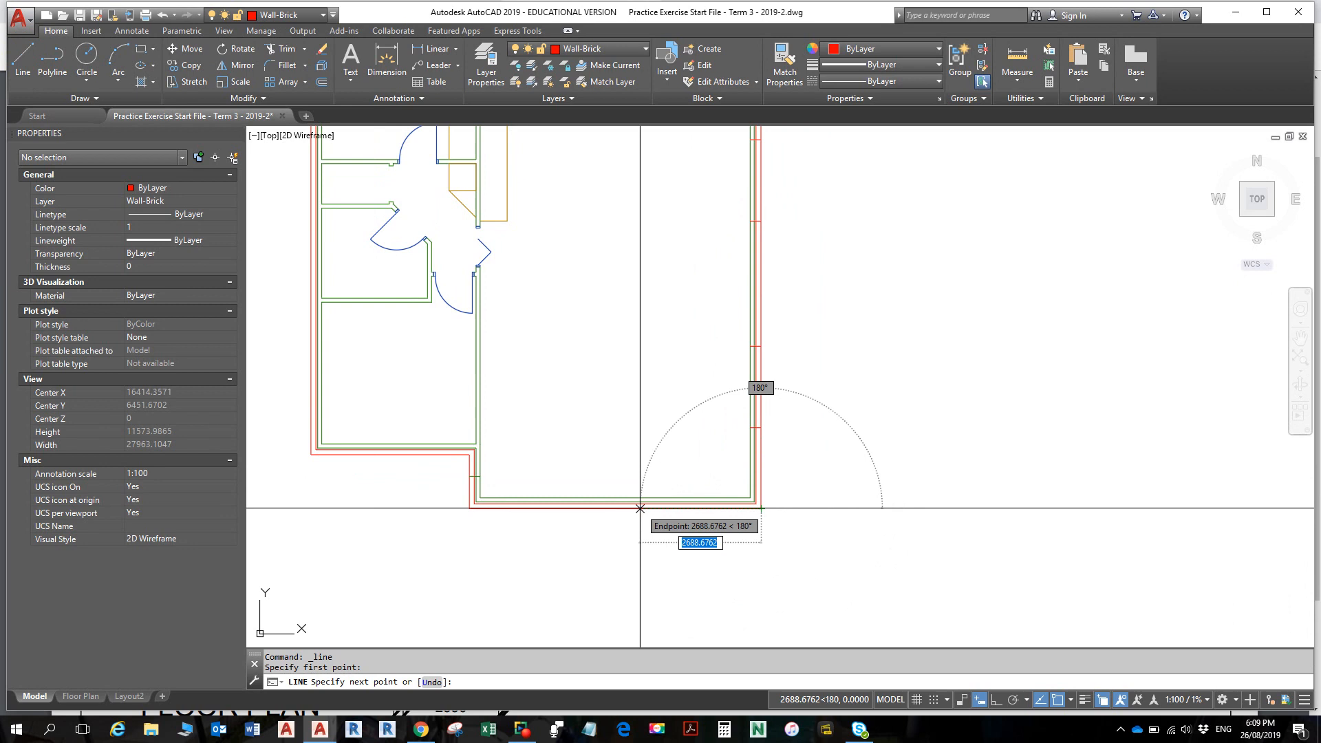
{"action": "type", "text": "233"}
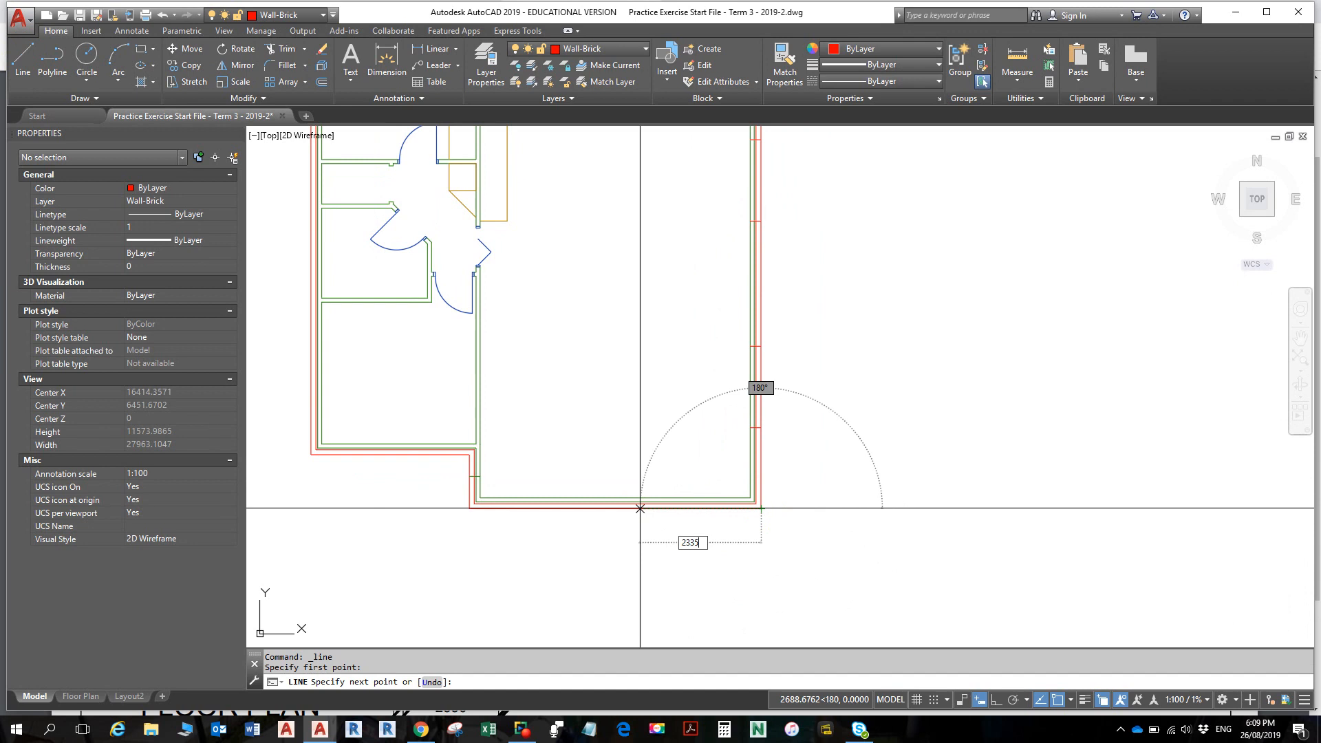
{"action": "type", "text": "5"}
{"action": "key", "text": "Return"}
{"action": "scroll", "coordinate": [637, 496], "scroll_direction": "up", "scroll_amount": 4}
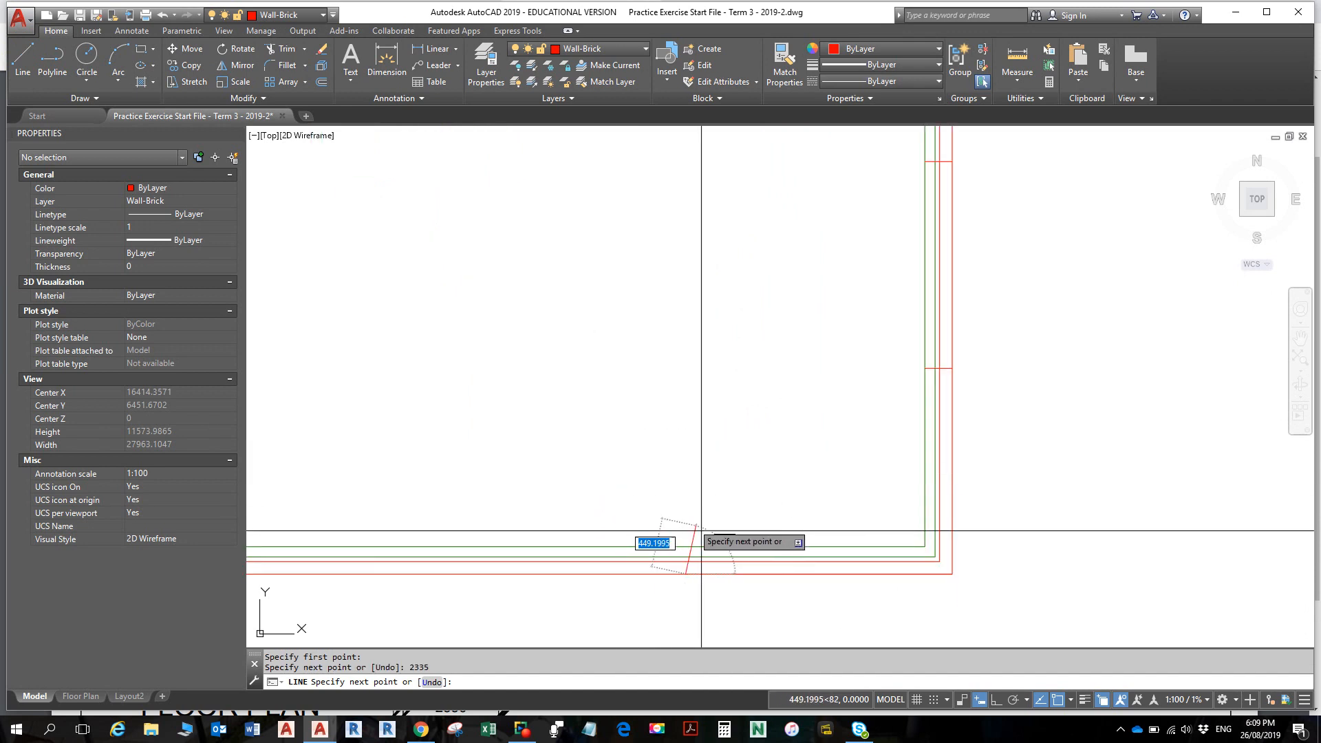
{"action": "left_click", "coordinate": [685, 548]}
{"action": "key", "text": "Escape"}
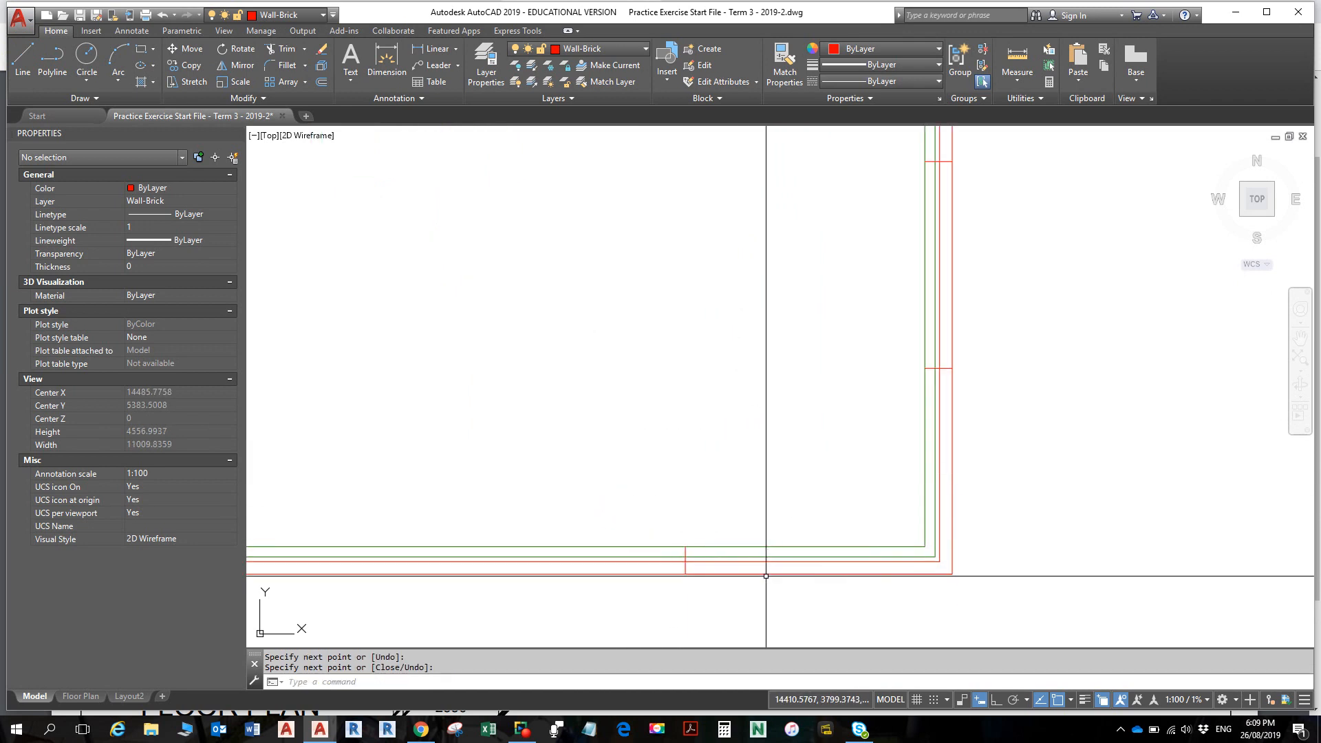
{"action": "key", "text": "Escape"}
{"action": "key", "text": "Escape"}
- Delete the 2335 mm construction line lying over the outer brick polyline, keeping the polyline
{"action": "left_click", "coordinate": [766, 574]}
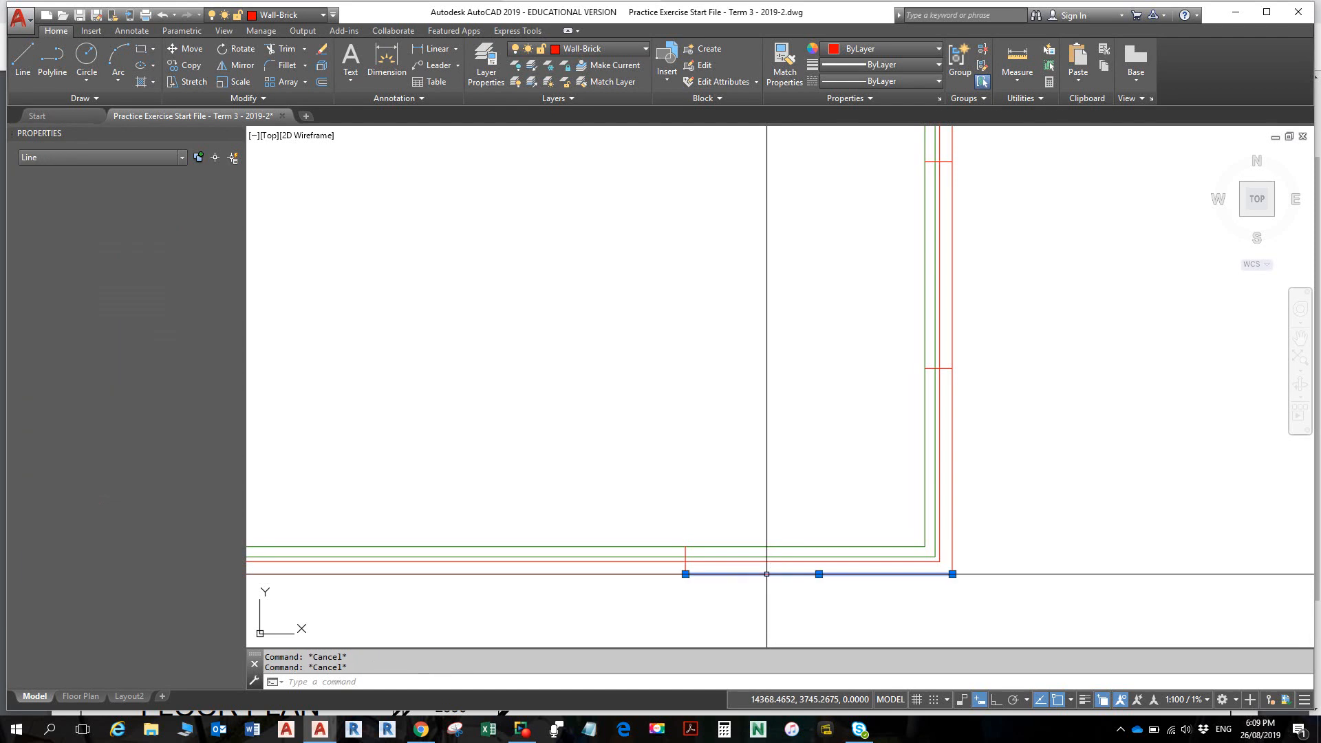
{"action": "left_click", "coordinate": [767, 573]}
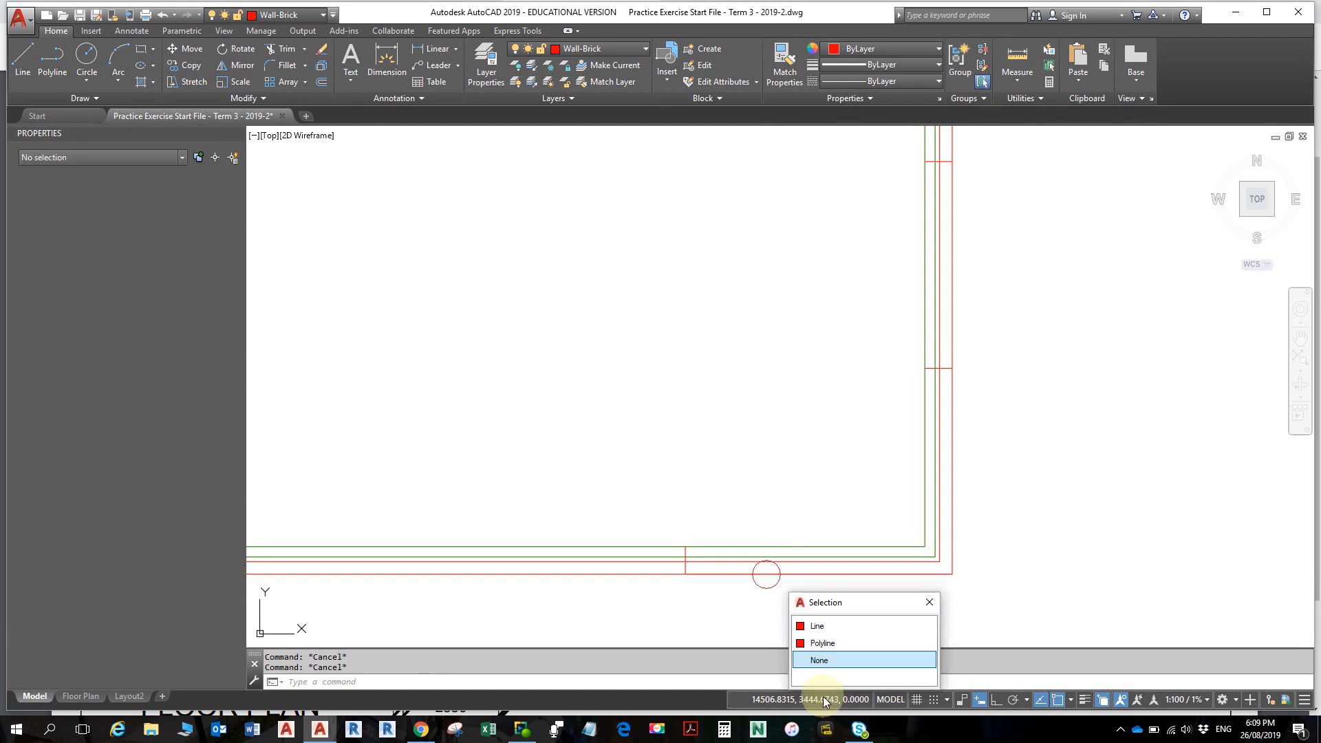
{"action": "left_click", "coordinate": [840, 644]}
{"action": "key", "text": "Escape"}
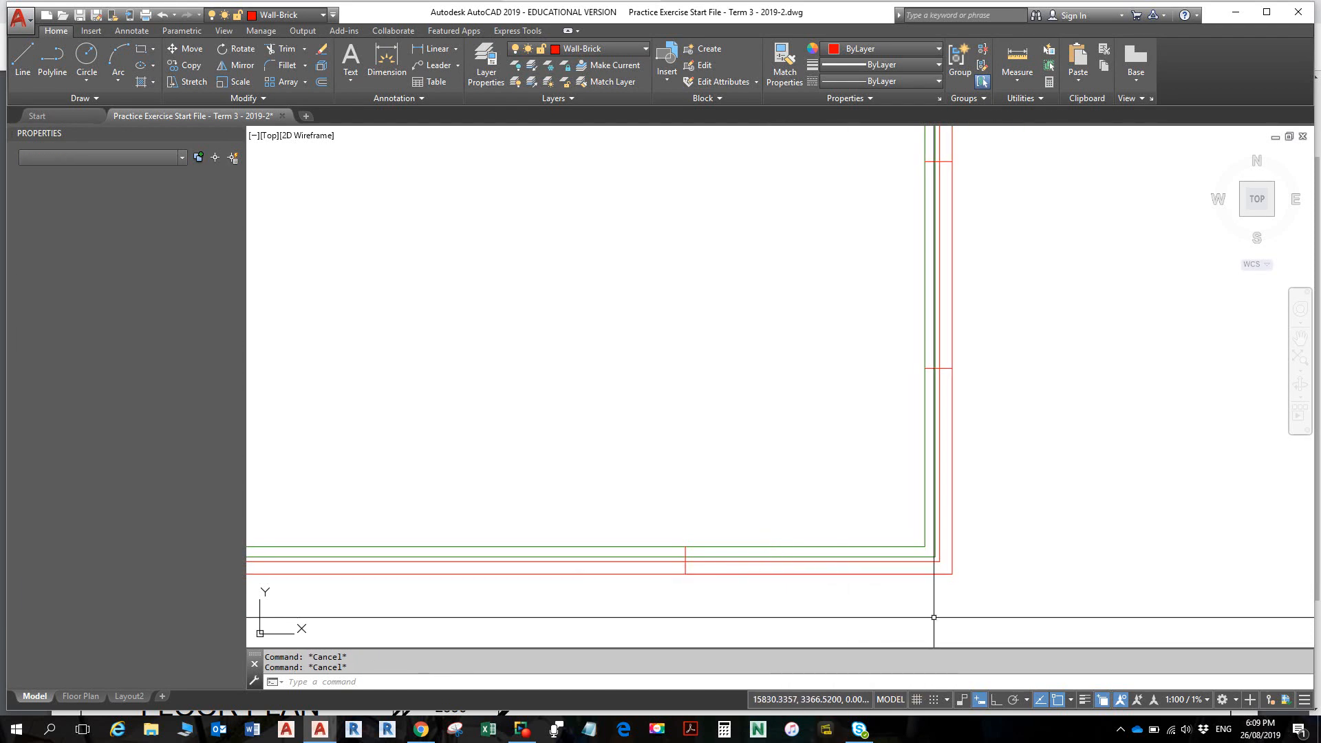
{"action": "left_click", "coordinate": [825, 574]}
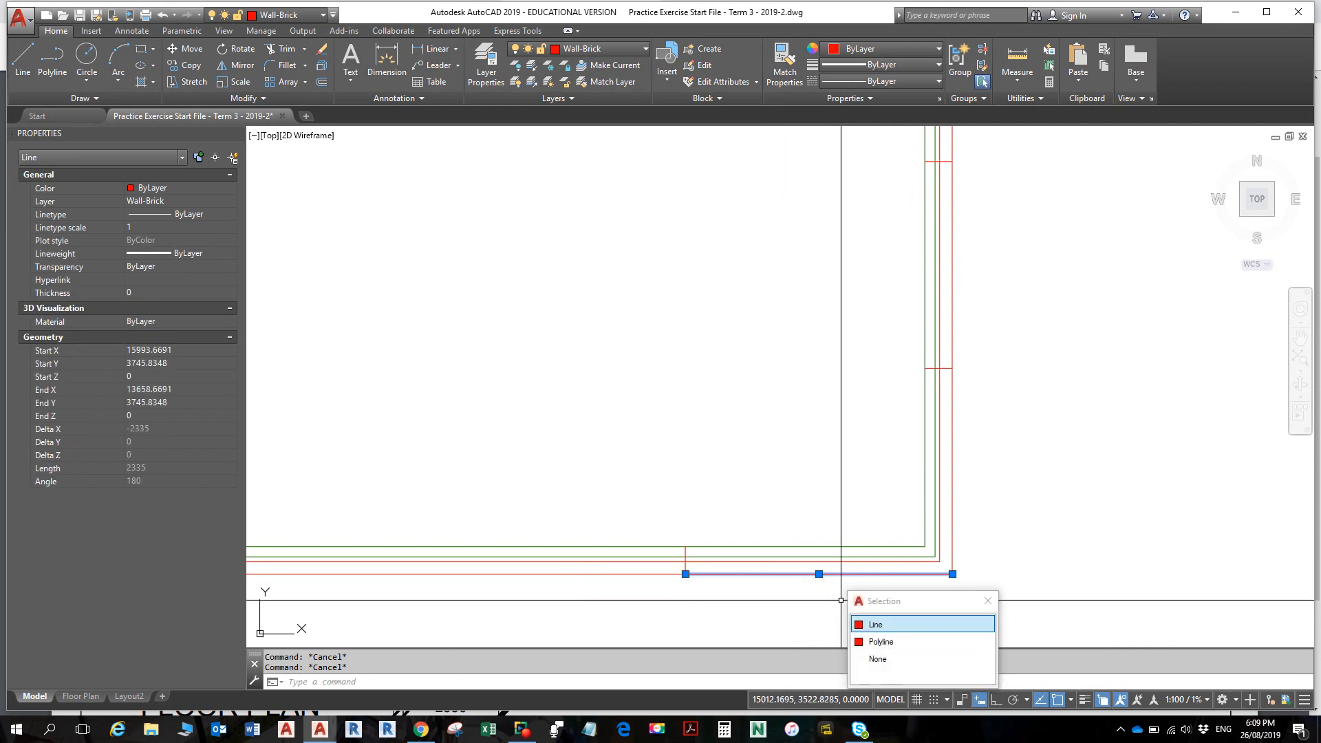
{"action": "left_click", "coordinate": [877, 627]}
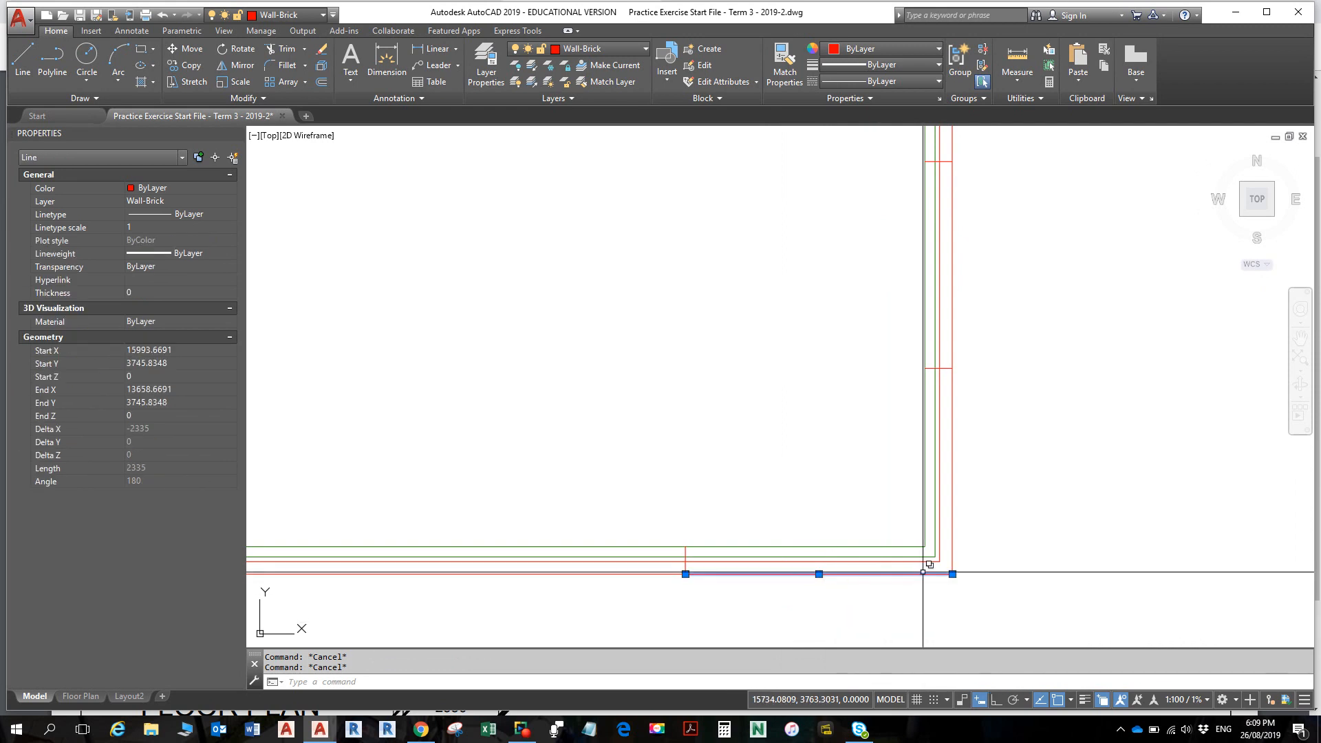
{"action": "key", "text": "Delete"}
{"action": "key", "text": "Escape"}
{"action": "middle_click_drag", "start_coordinate": [784, 522], "coordinate": [971, 483]}
{"action": "type", "text": "o"}
{"action": "key", "text": "Return"}
{"action": "key", "text": "Escape"}
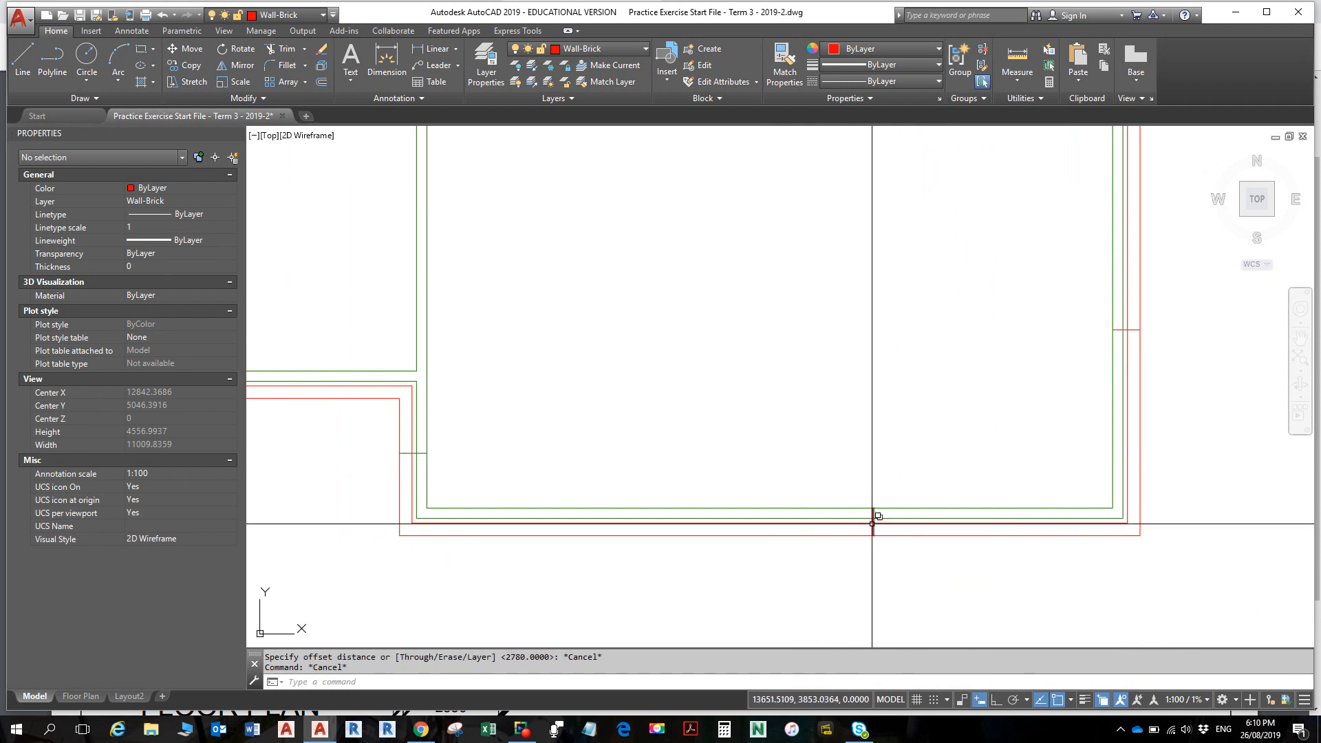
{"action": "key", "text": "Escape"}
- Offset the opening line across the lounge's lower wall 1810 mm to the left
{"action": "left_click", "coordinate": [874, 516]}
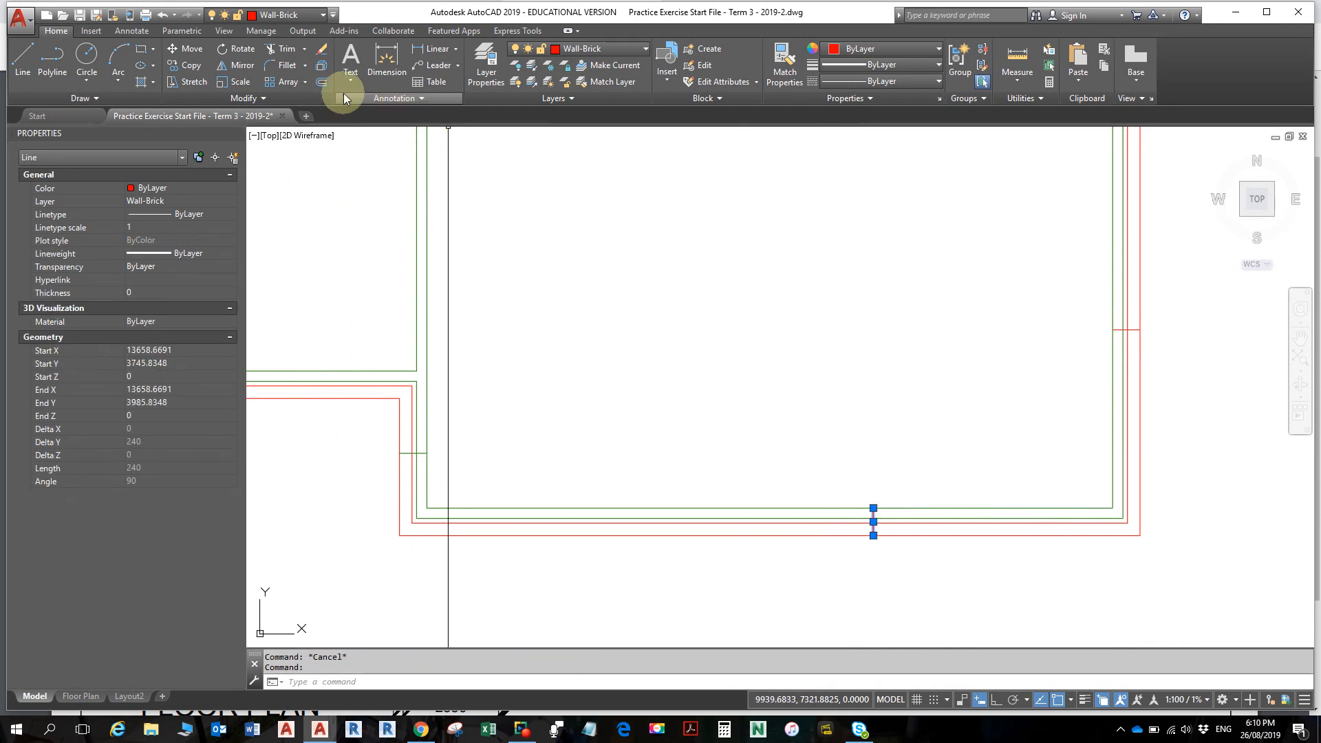
{"action": "left_click", "coordinate": [321, 82]}
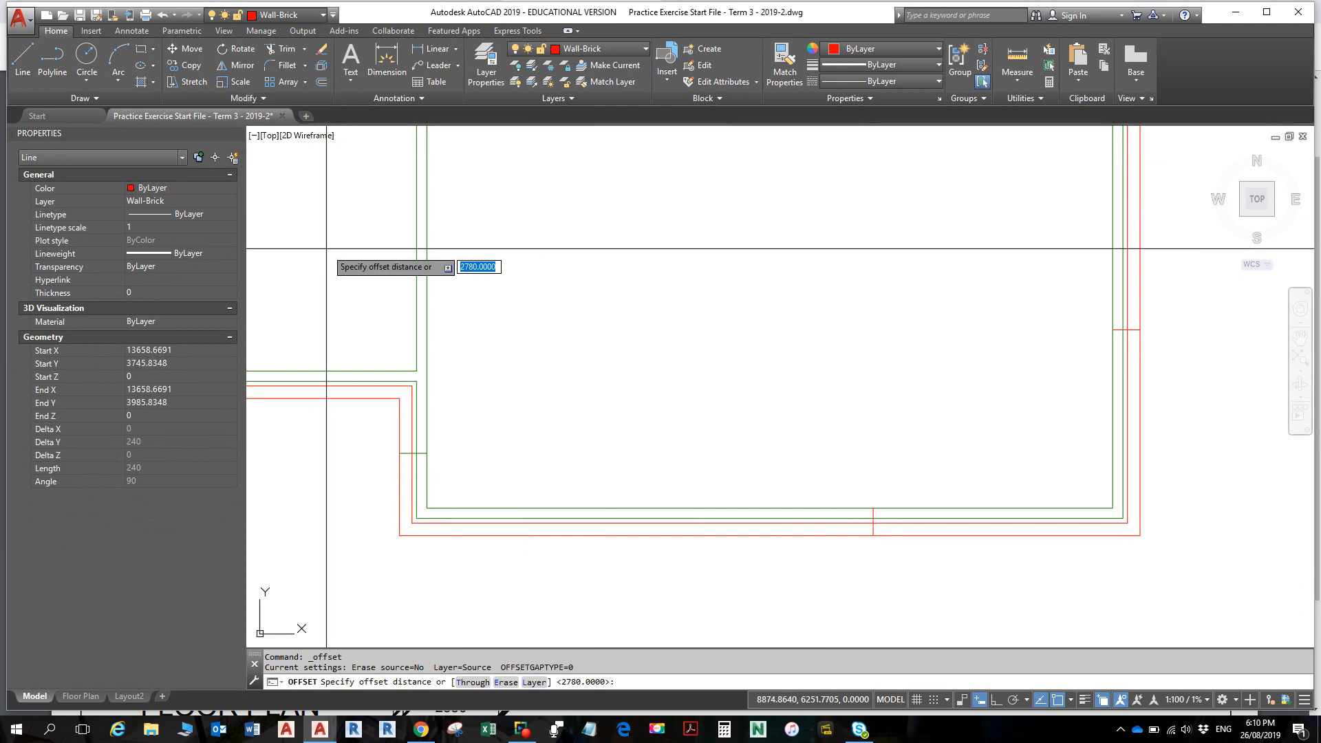
{"action": "type", "text": "1810"}
{"action": "key", "text": "Return"}
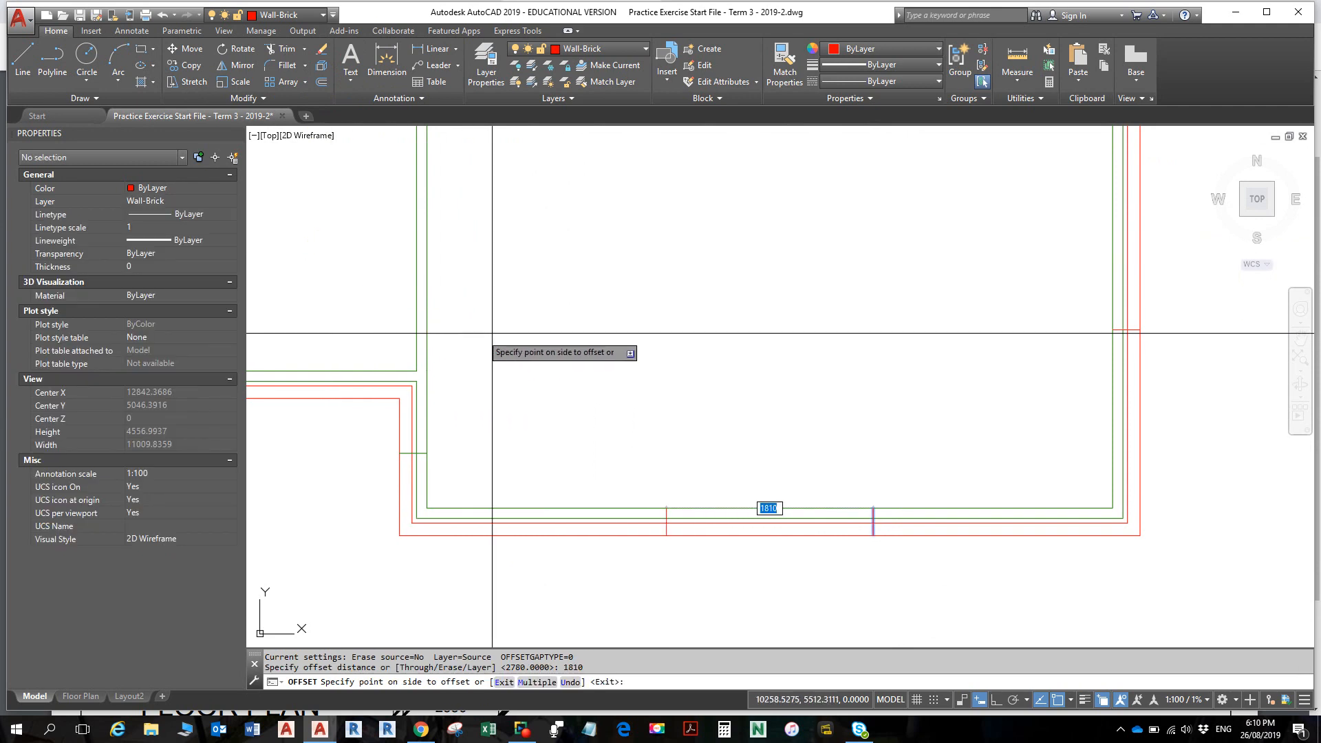
{"action": "left_click", "coordinate": [494, 333]}
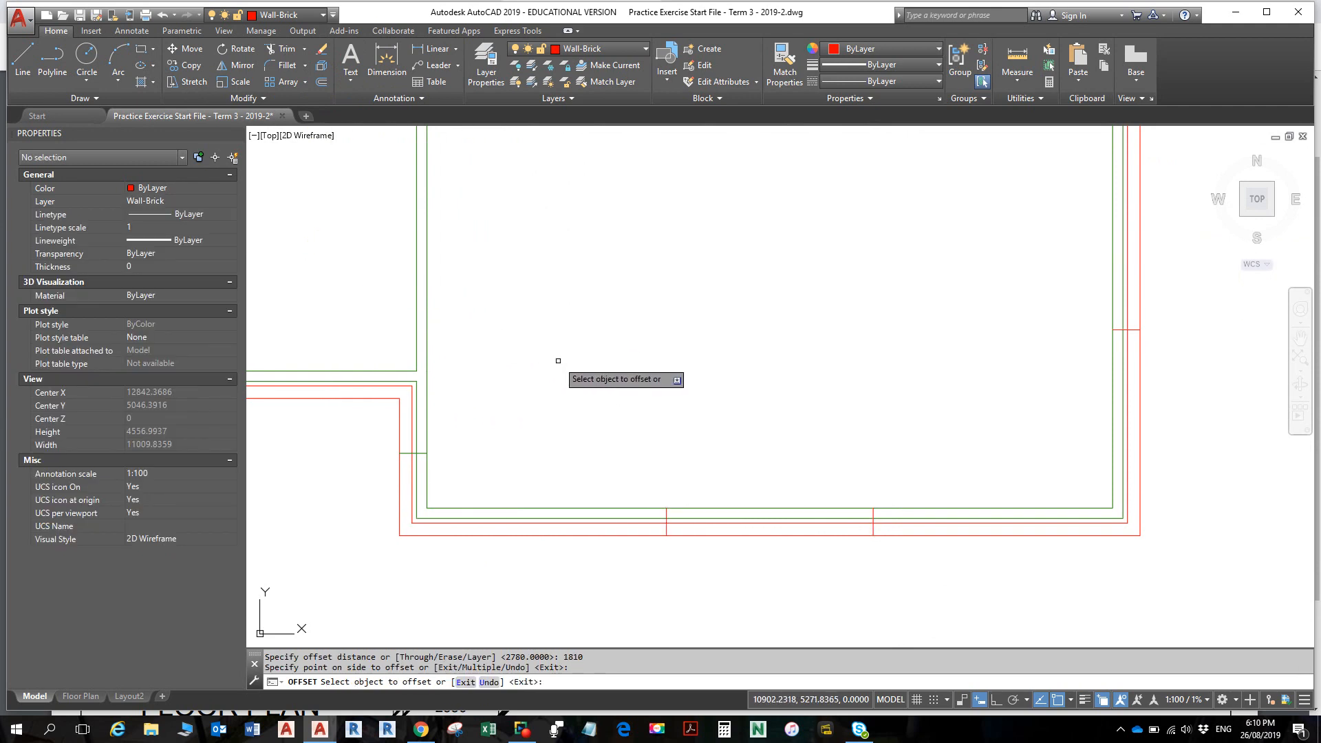
{"action": "key", "text": "Escape"}
{"action": "key", "text": "Escape"}
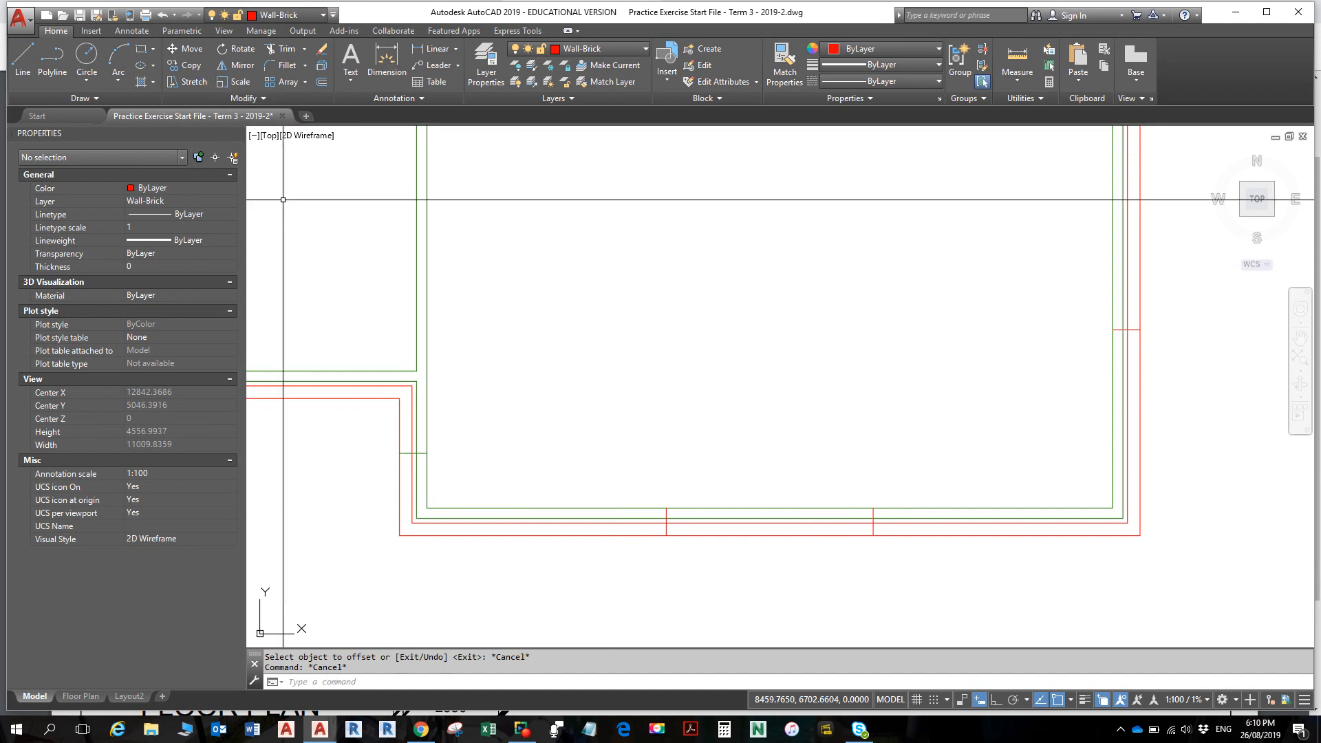
- Draw a line across the lounge's lower wall, joining the midpoints of the inner green line and the outer brick line
{"action": "left_click", "coordinate": [35, 56]}
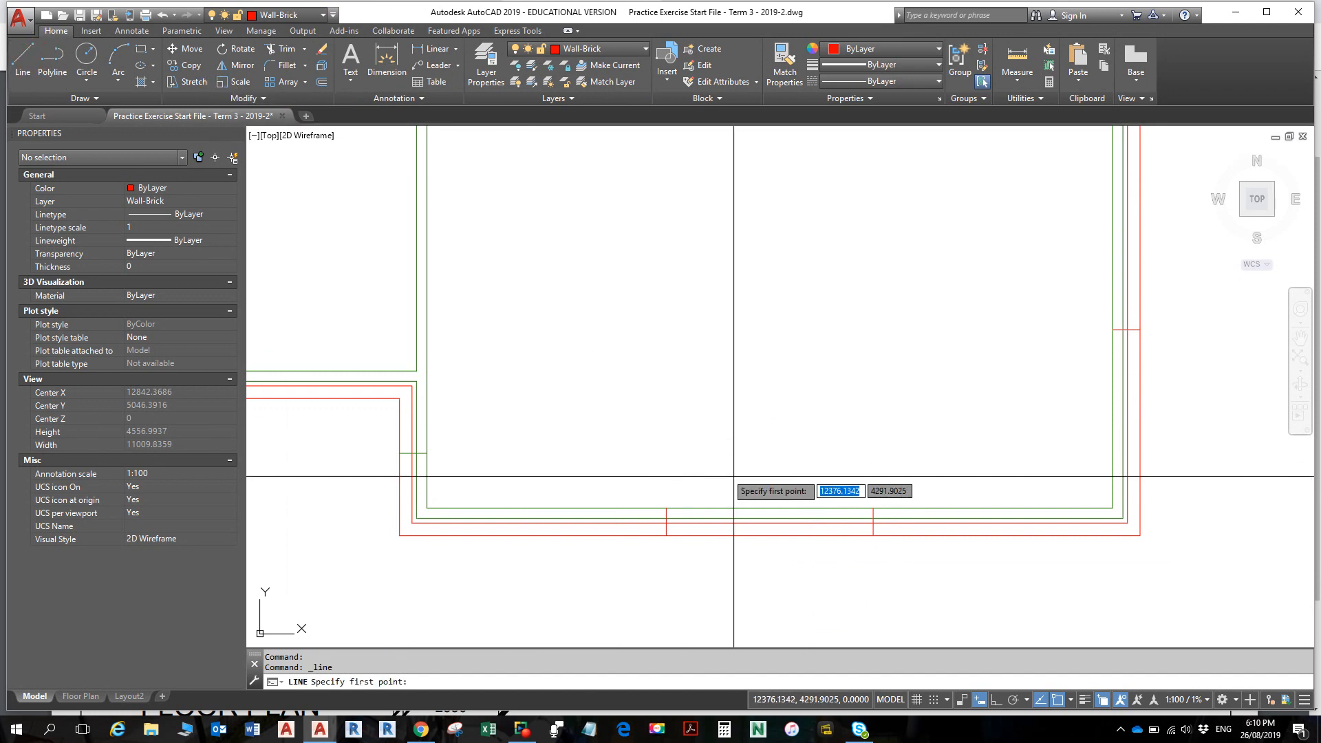
{"action": "left_click", "coordinate": [770, 509]}
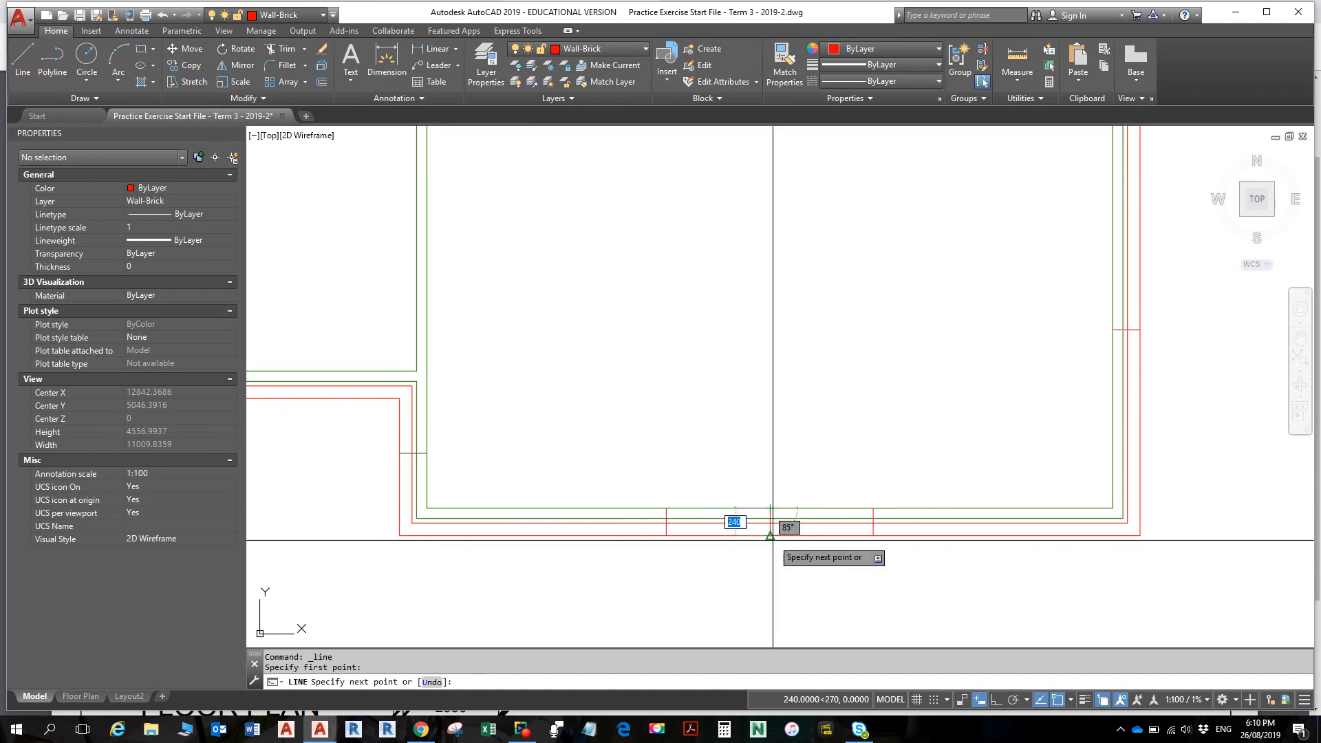
{"action": "left_click", "coordinate": [771, 535]}
{"action": "key", "text": "Escape"}
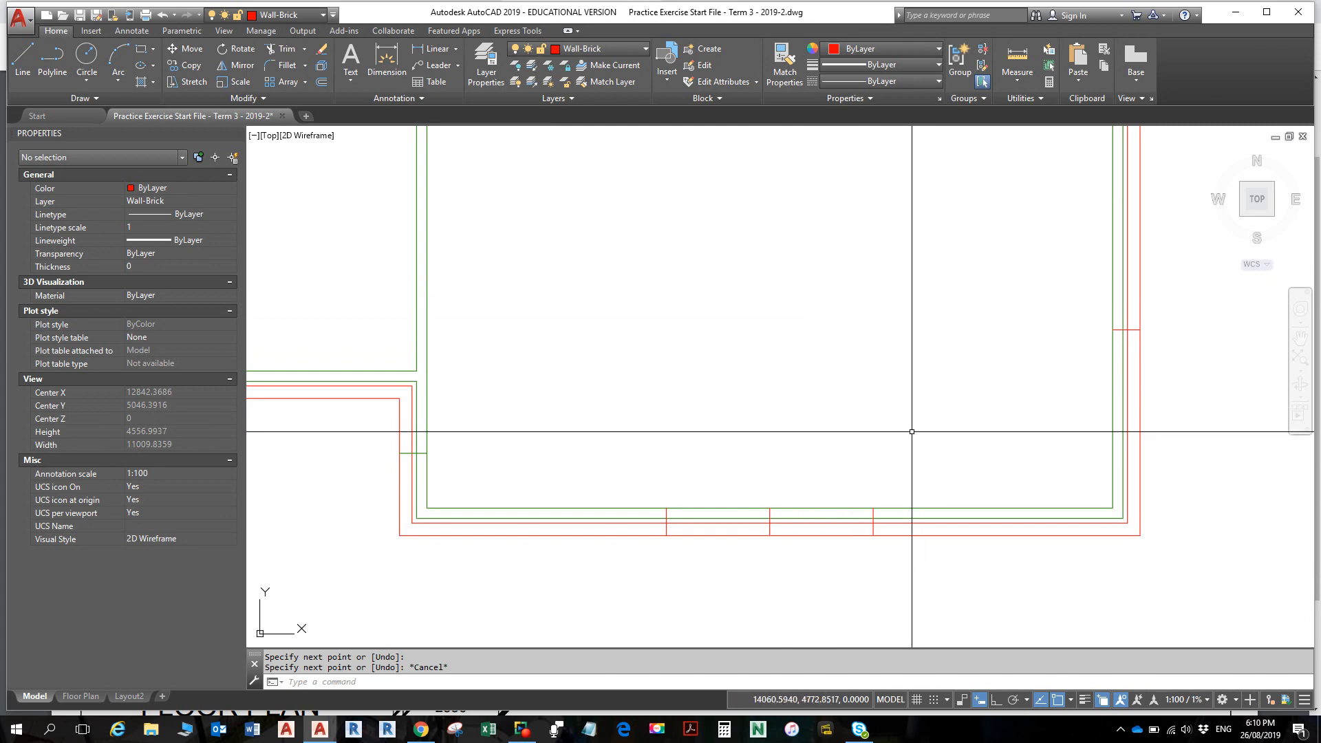
{"action": "key", "text": "Escape"}
{"action": "key", "text": "Escape"}
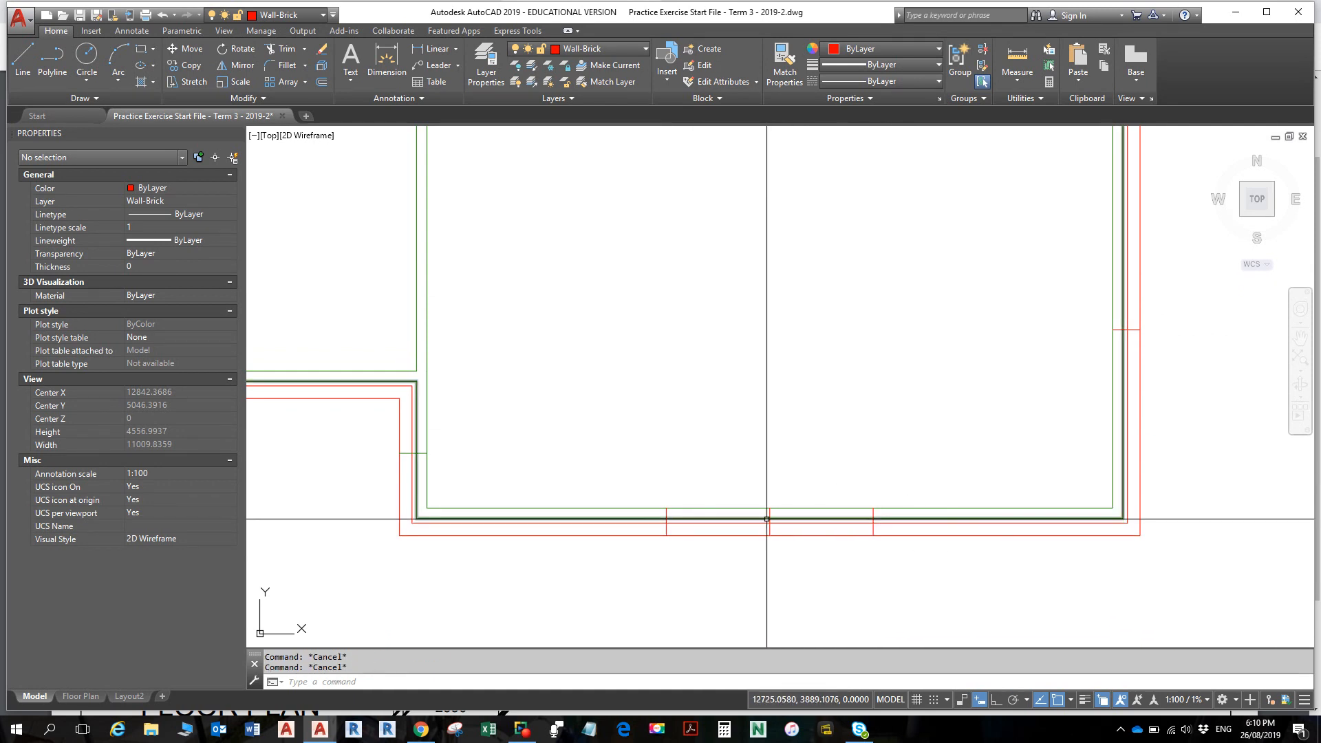
- Delete the three short lines crossing the lounge's lower wall, keeping the wall polylines
{"action": "left_click", "coordinate": [631, 465]}
{"action": "left_click", "coordinate": [916, 568]}
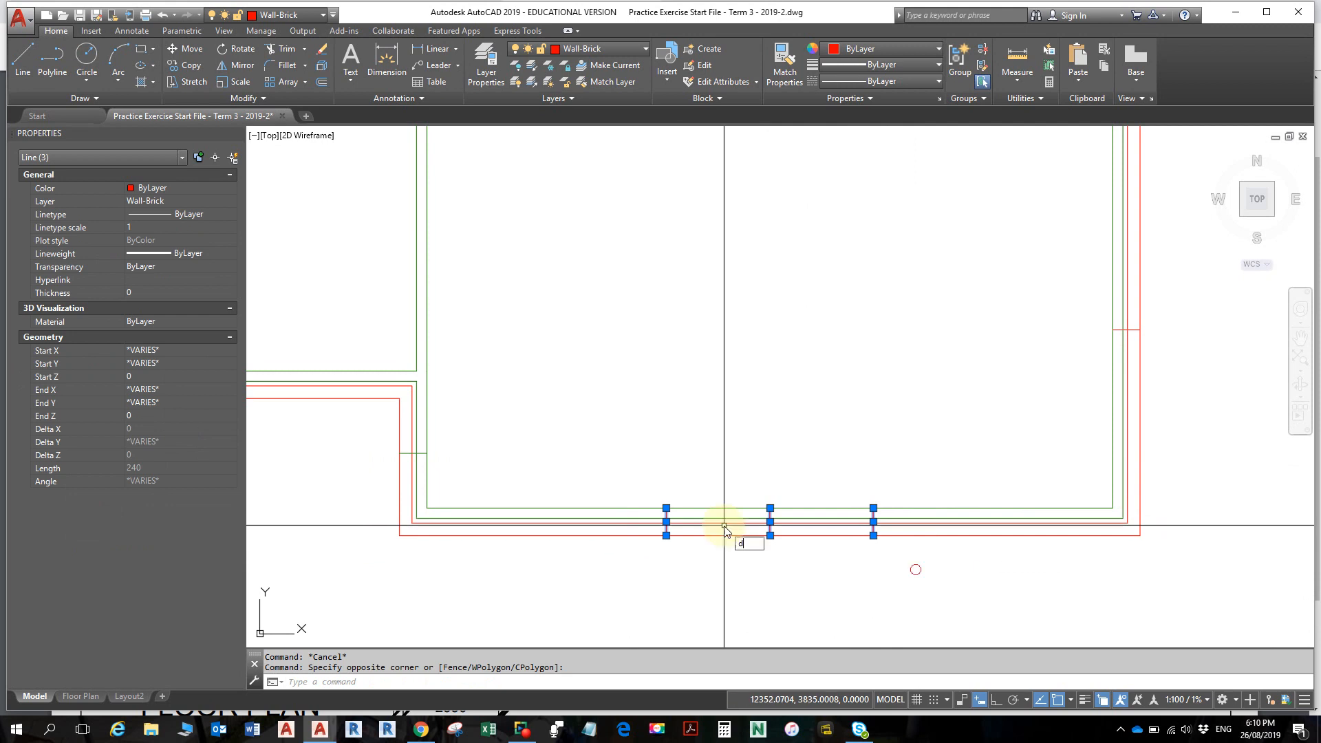
{"action": "type", "text": "D"}
{"action": "key", "text": "BackSpace"}
{"action": "type", "text": "e"}
{"action": "key", "text": "Return"}
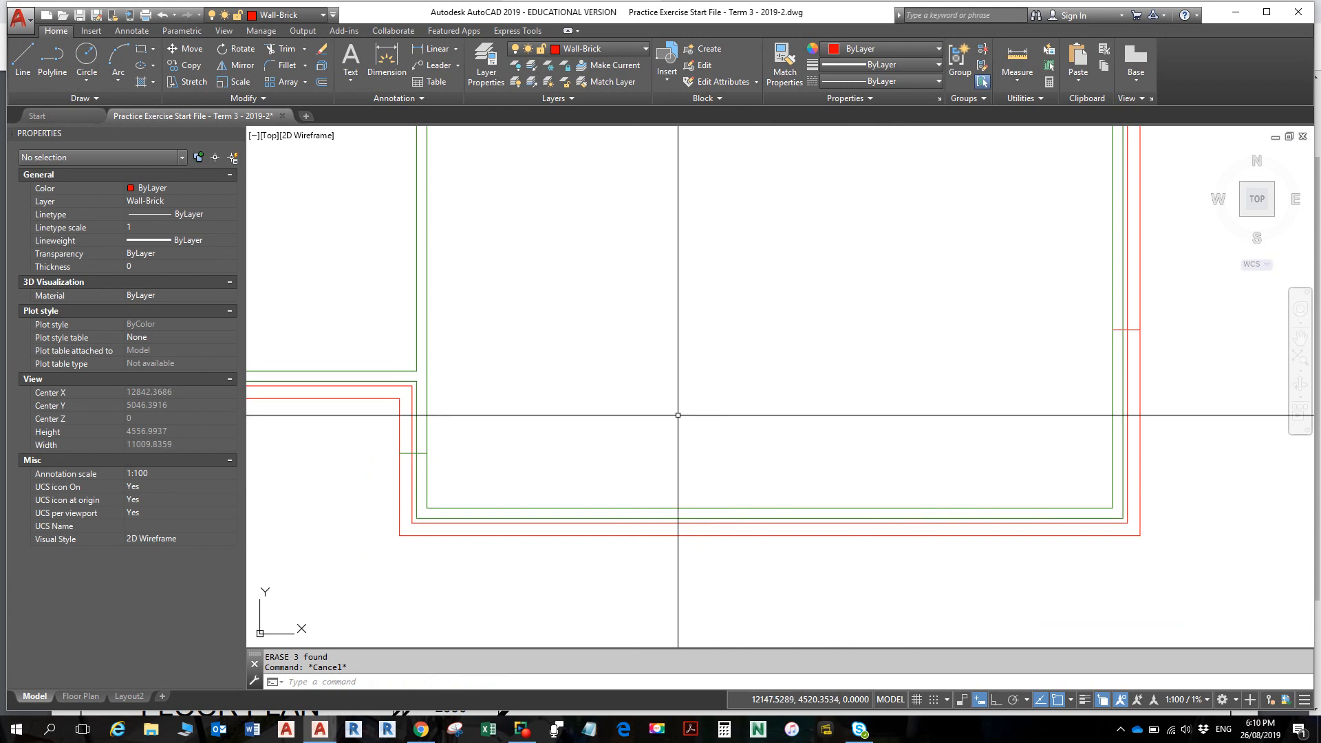
- Draw a centre line across the lounge's lower wall from the inner line's midpoint to the outer brick line's midpoint
{"action": "left_click", "coordinate": [22, 59]}
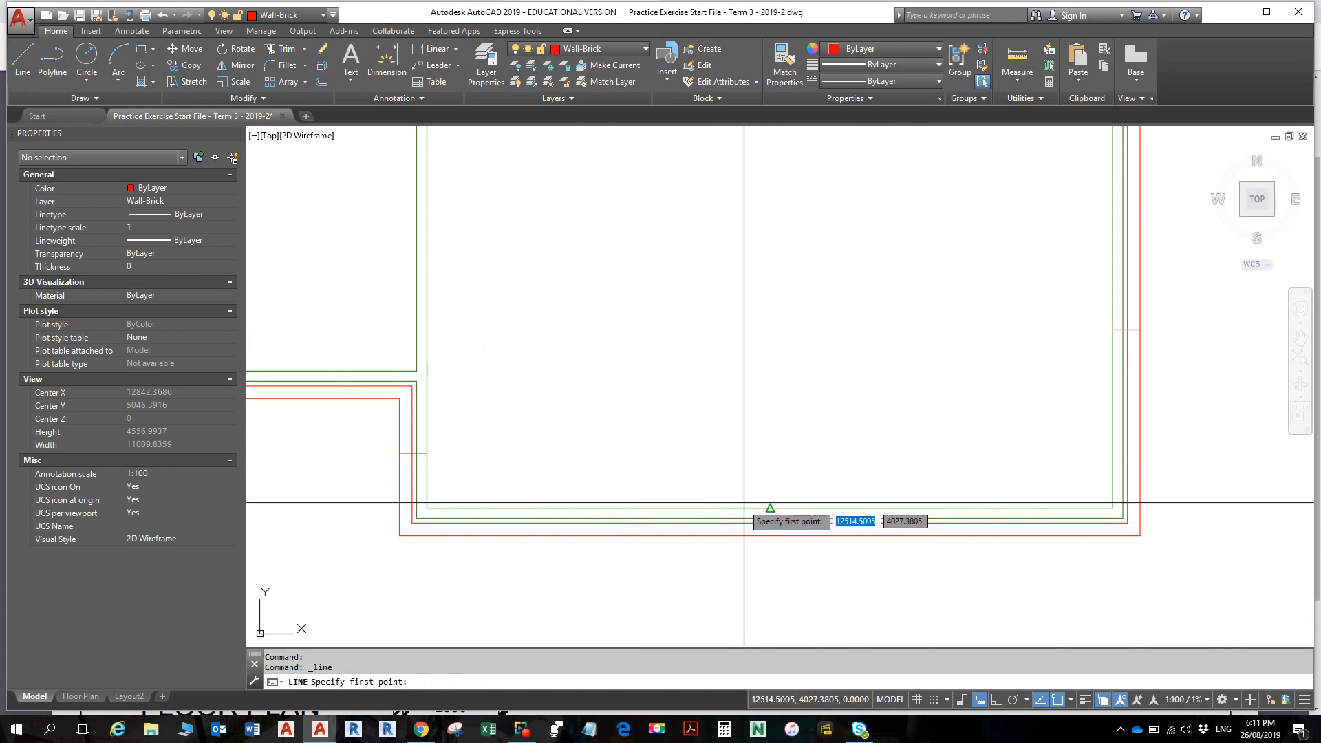
{"action": "left_click", "coordinate": [770, 508]}
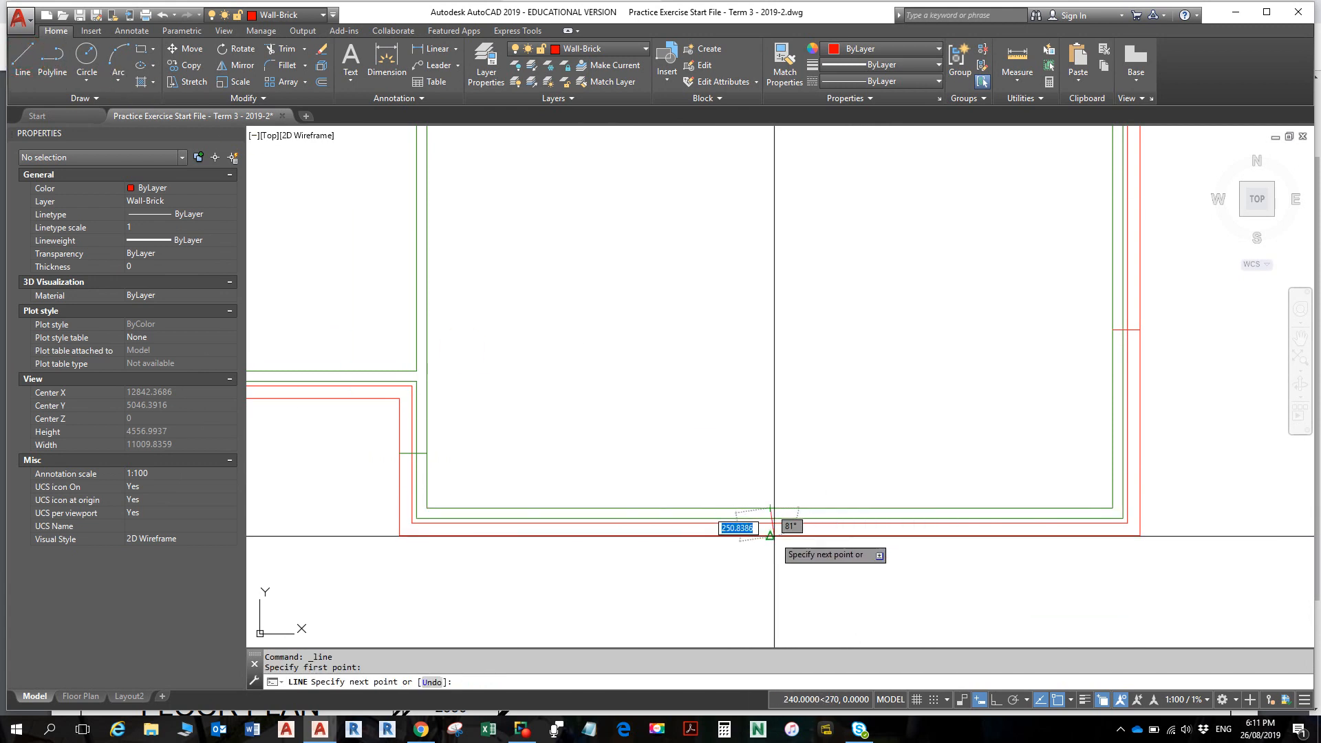
{"action": "left_click", "coordinate": [770, 536]}
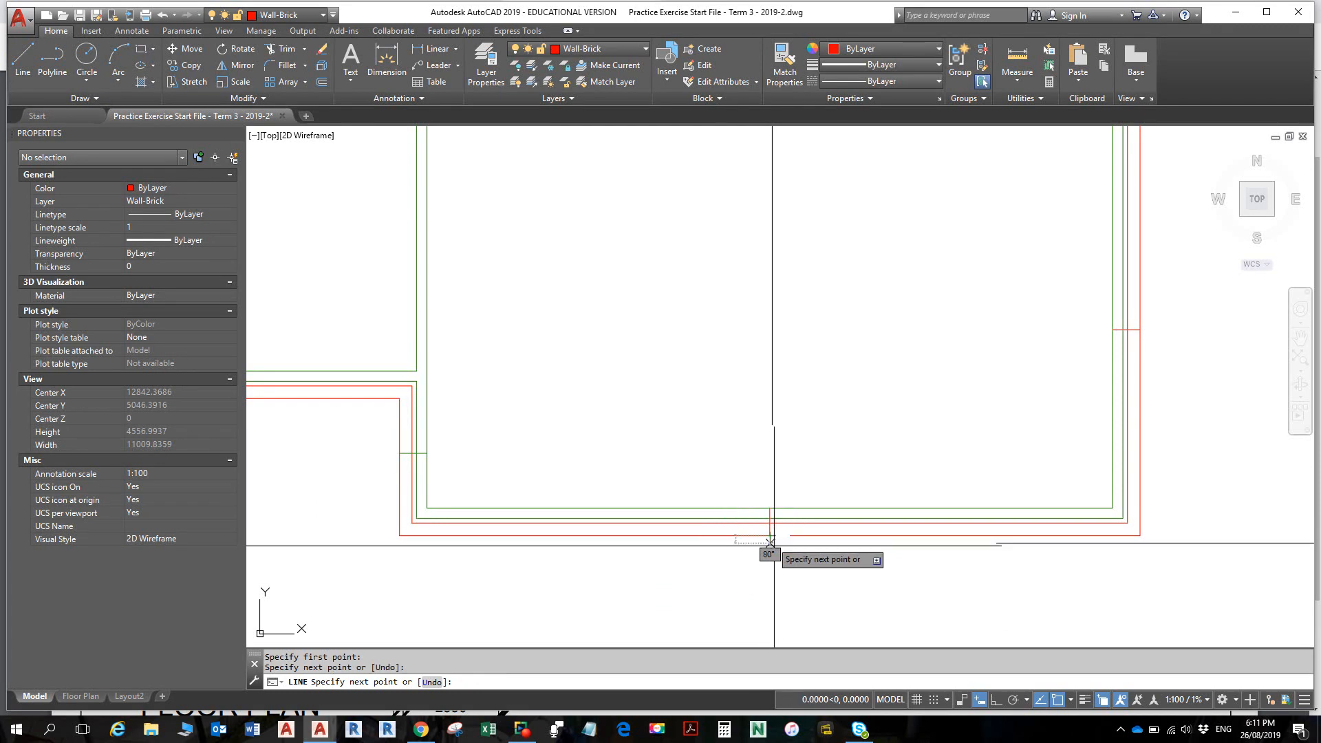
{"action": "key", "text": "Return"}
- Offset the centre line in the lounge's lower wall 905 mm to each side to form the window opening
{"action": "type", "text": "o"}
{"action": "key", "text": "Return"}
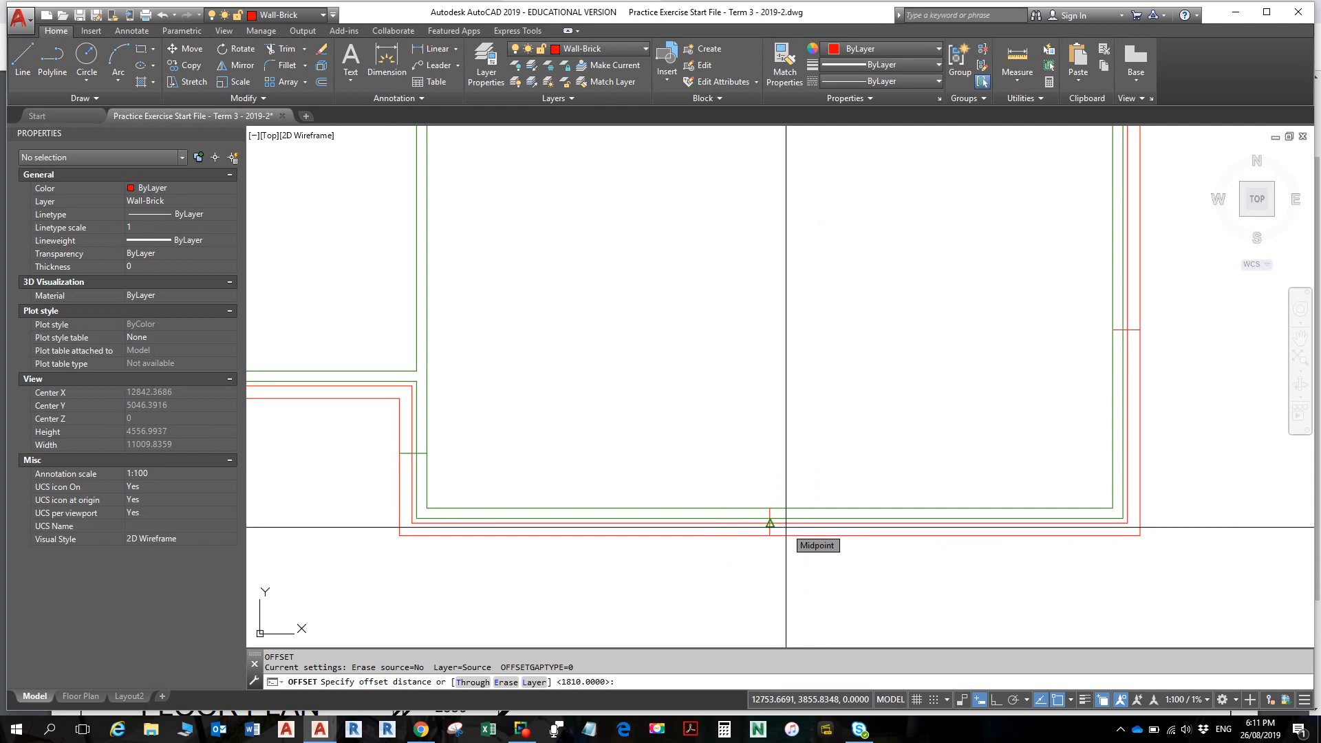
{"action": "key", "text": "Return"}
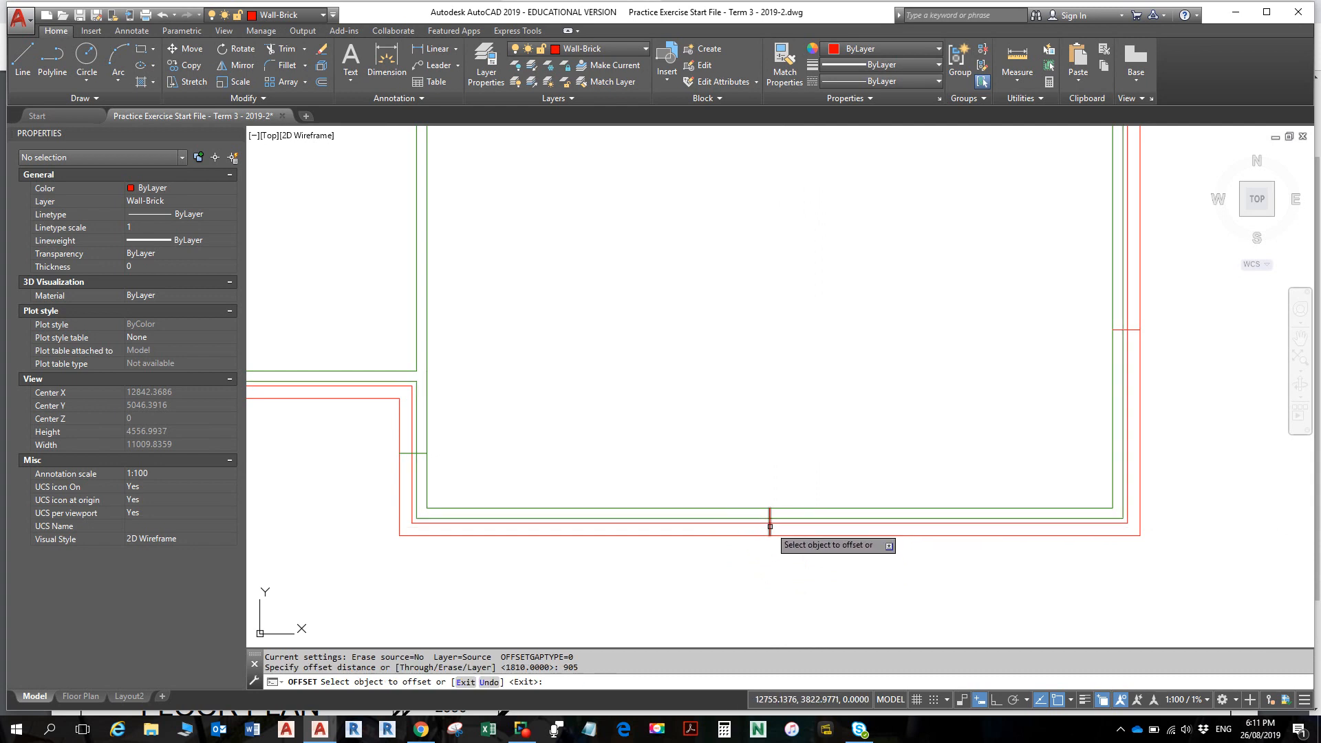
{"action": "left_click", "coordinate": [771, 527]}
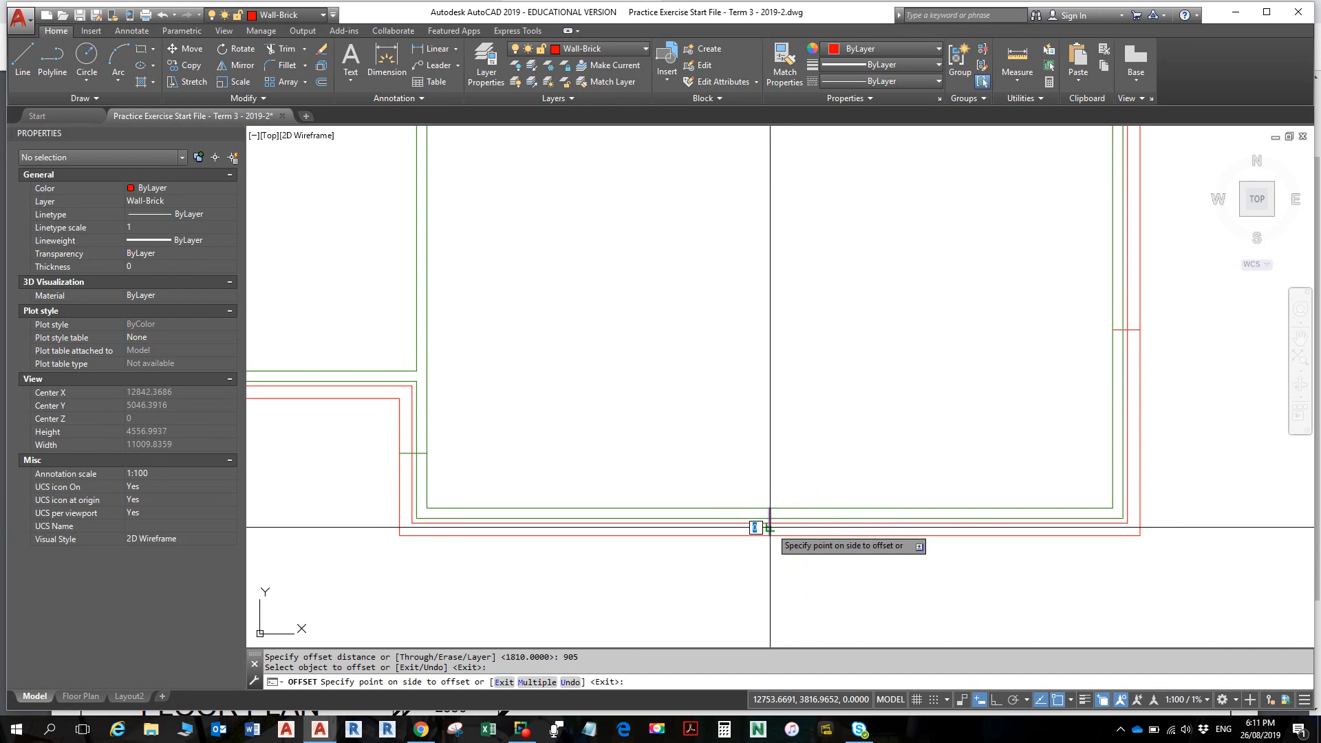
{"action": "left_click", "coordinate": [652, 580]}
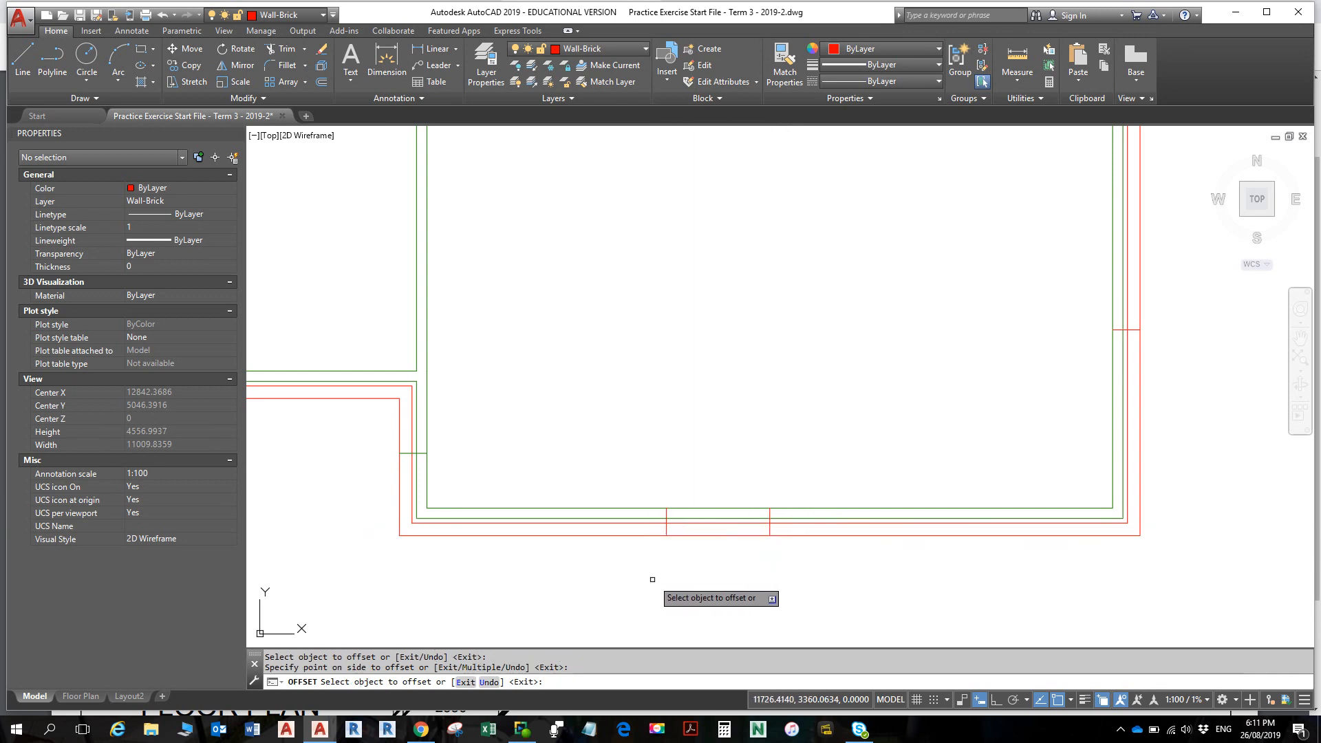
{"action": "left_click", "coordinate": [769, 532]}
{"action": "left_click", "coordinate": [934, 585]}
{"action": "key", "text": "Escape"}
{"action": "key", "text": "Escape"}
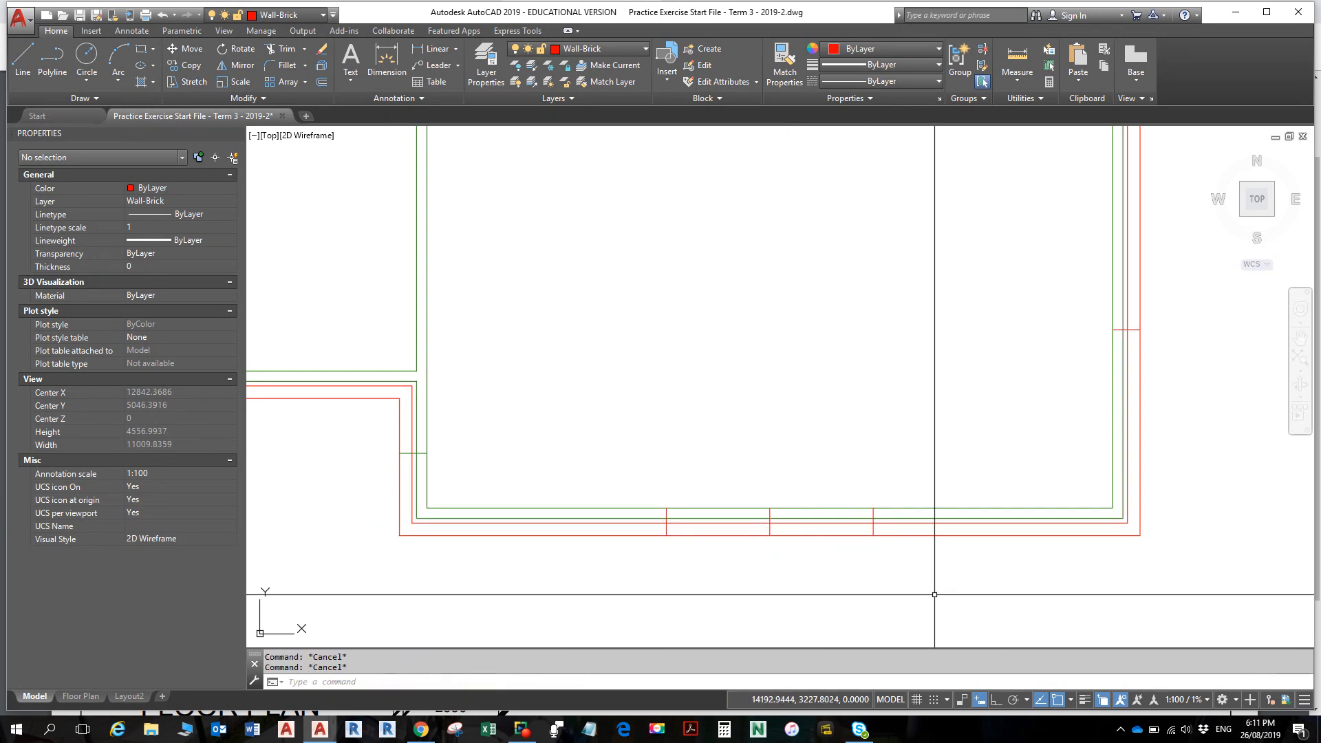
- Measure from the right opening line to the lower right outer corner, and from the left opening line towards the lower left corner
{"action": "left_click", "coordinate": [1017, 57]}
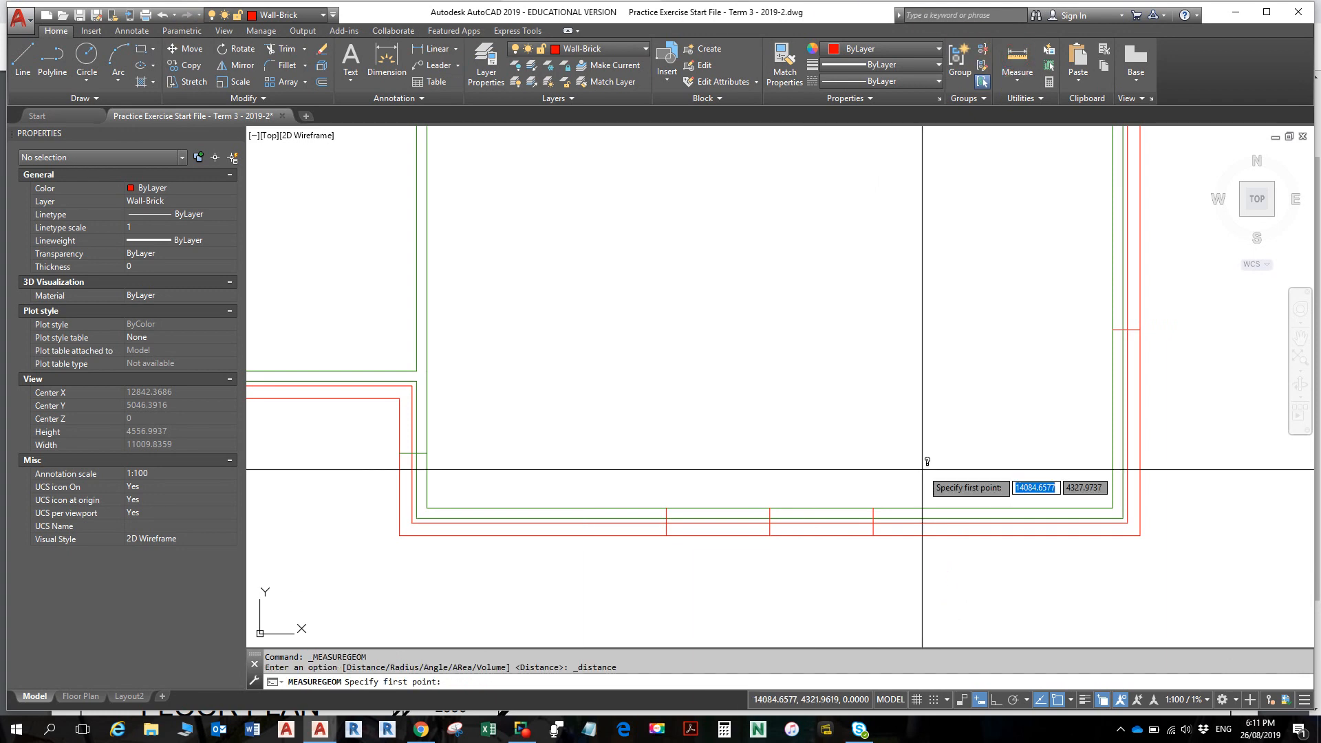
{"action": "left_click", "coordinate": [874, 536]}
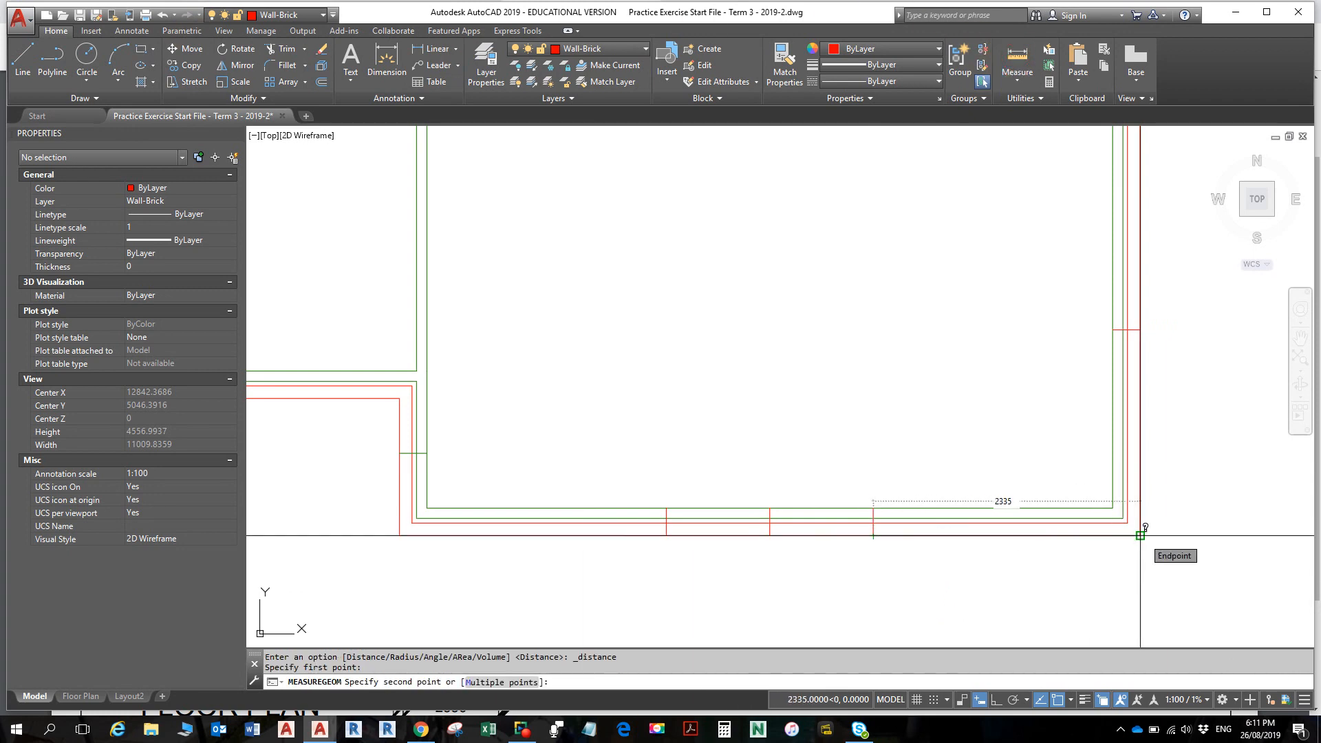
{"action": "key", "text": "Escape"}
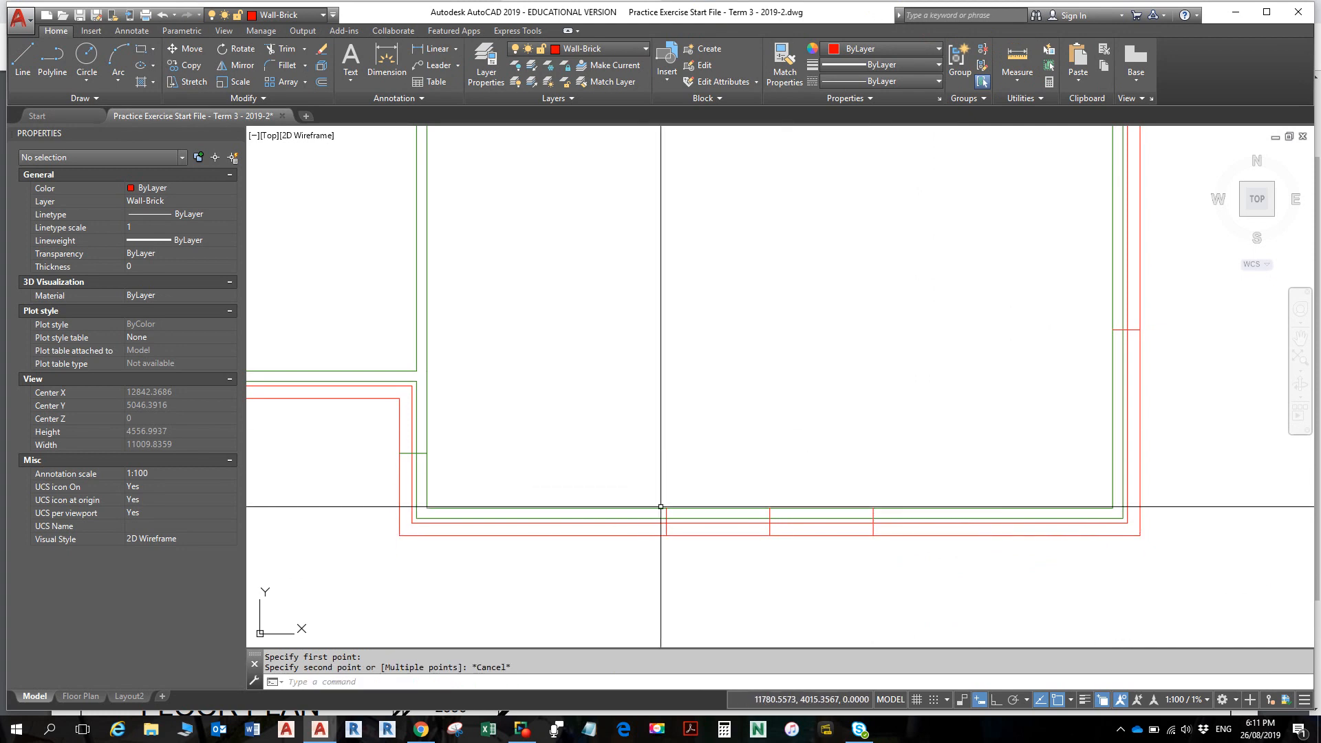
{"action": "key", "text": "Return"}
{"action": "left_click", "coordinate": [708, 566]}
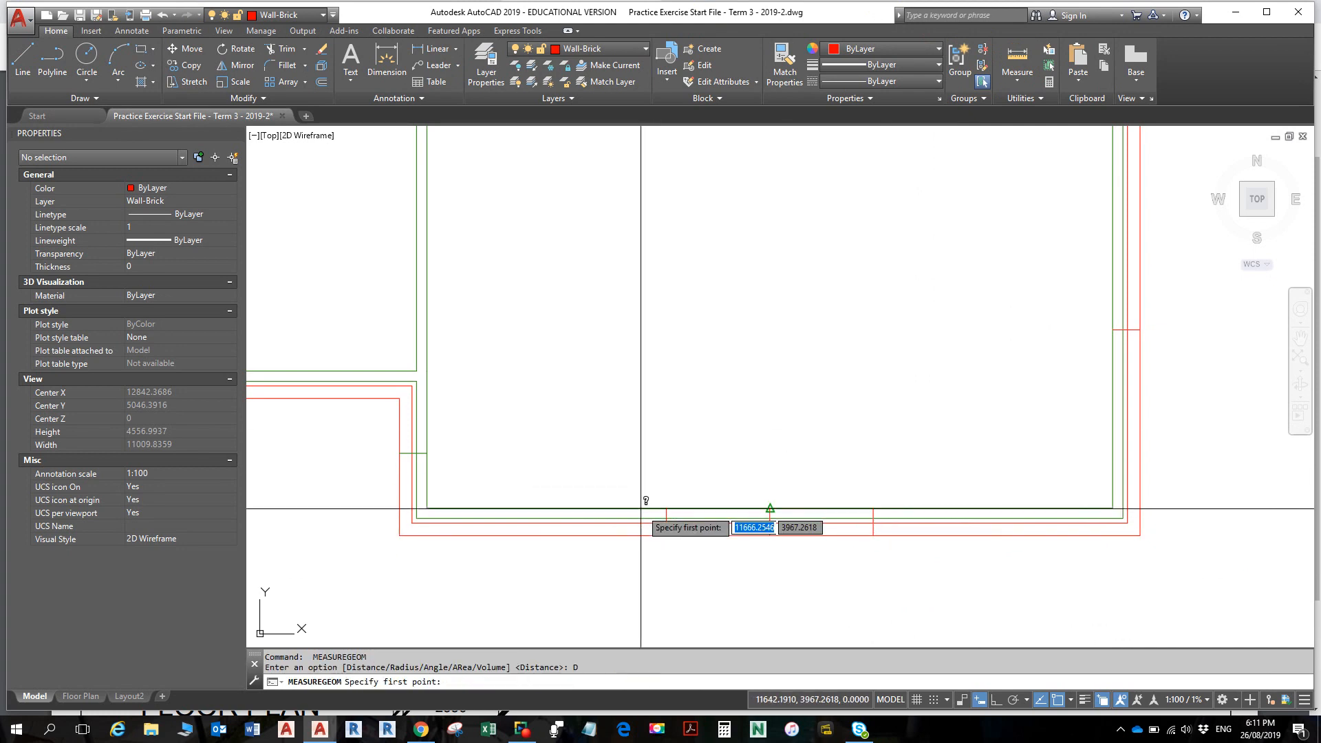
{"action": "left_click", "coordinate": [666, 535]}
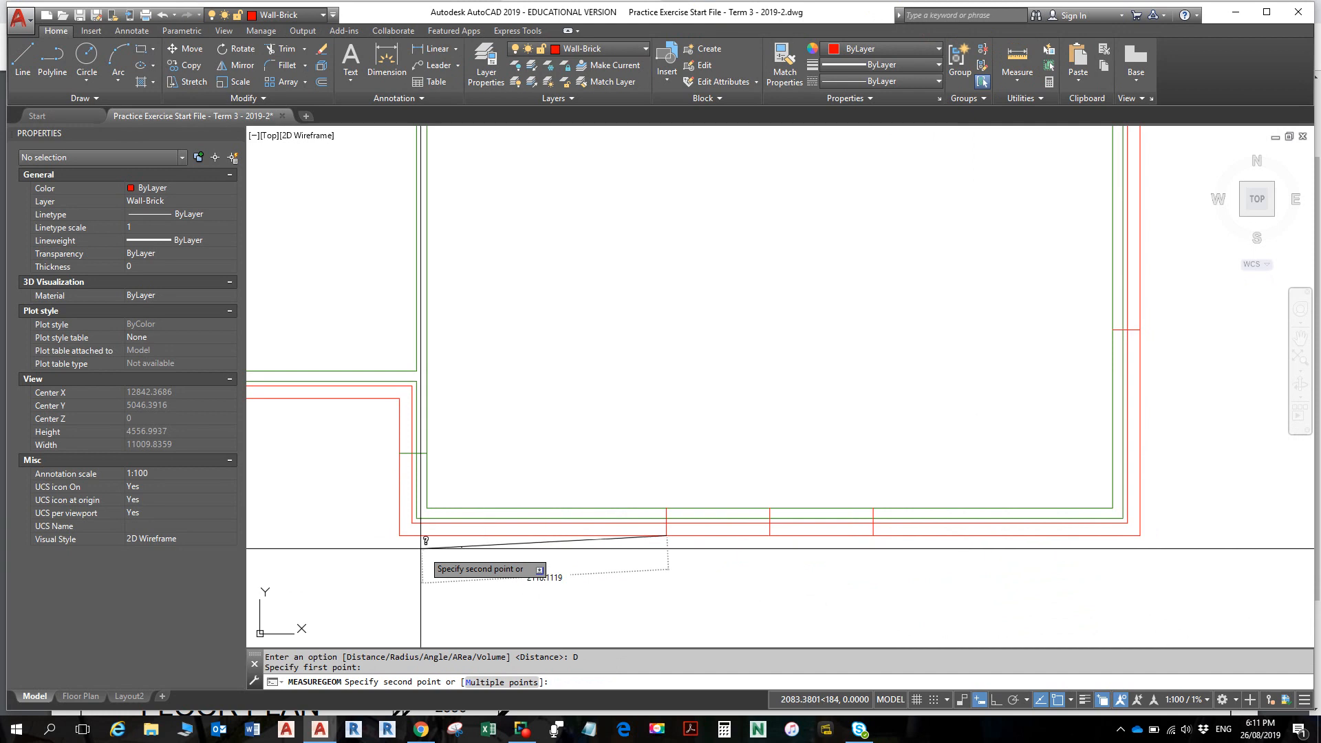
{"action": "key", "text": "Escape"}
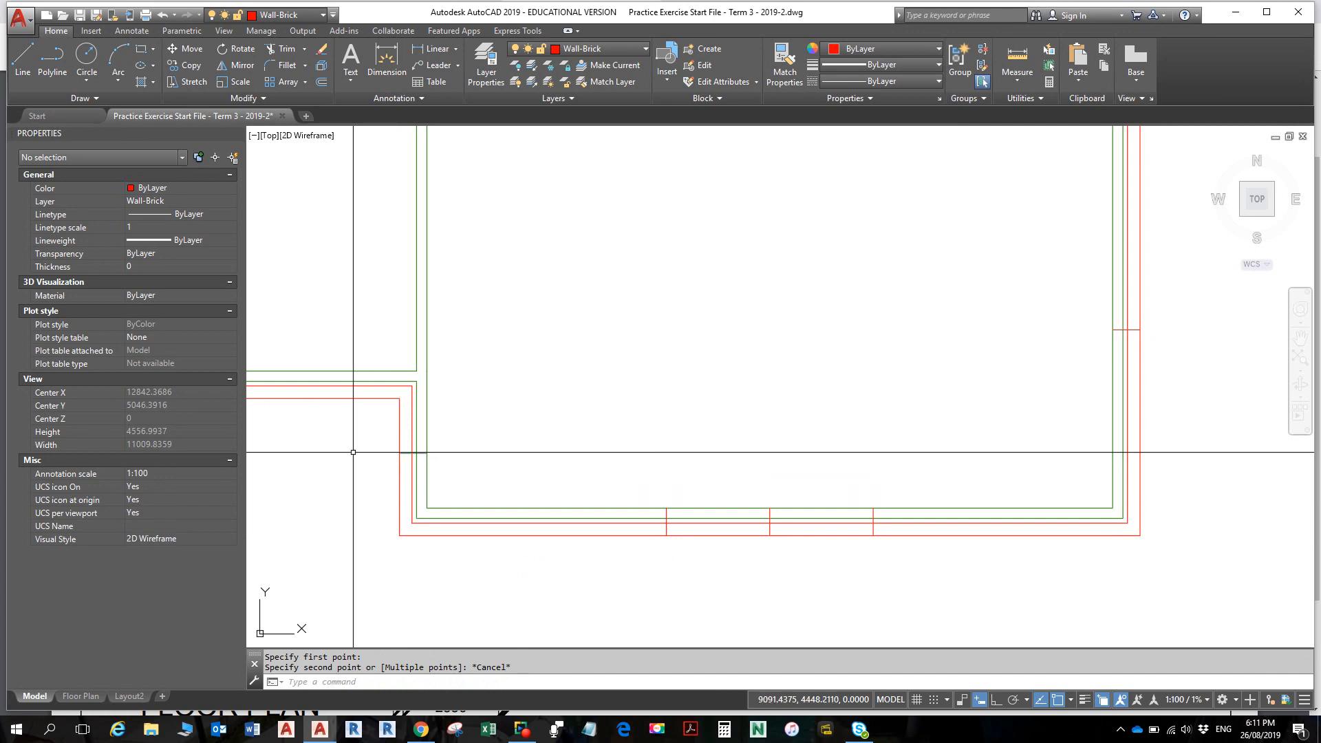
- Draw a line across the bedroom's lower wall from the inner line's midpoint perpendicular to the outer brick line
{"action": "middle_click_drag", "start_coordinate": [282, 369], "coordinate": [644, 390]}
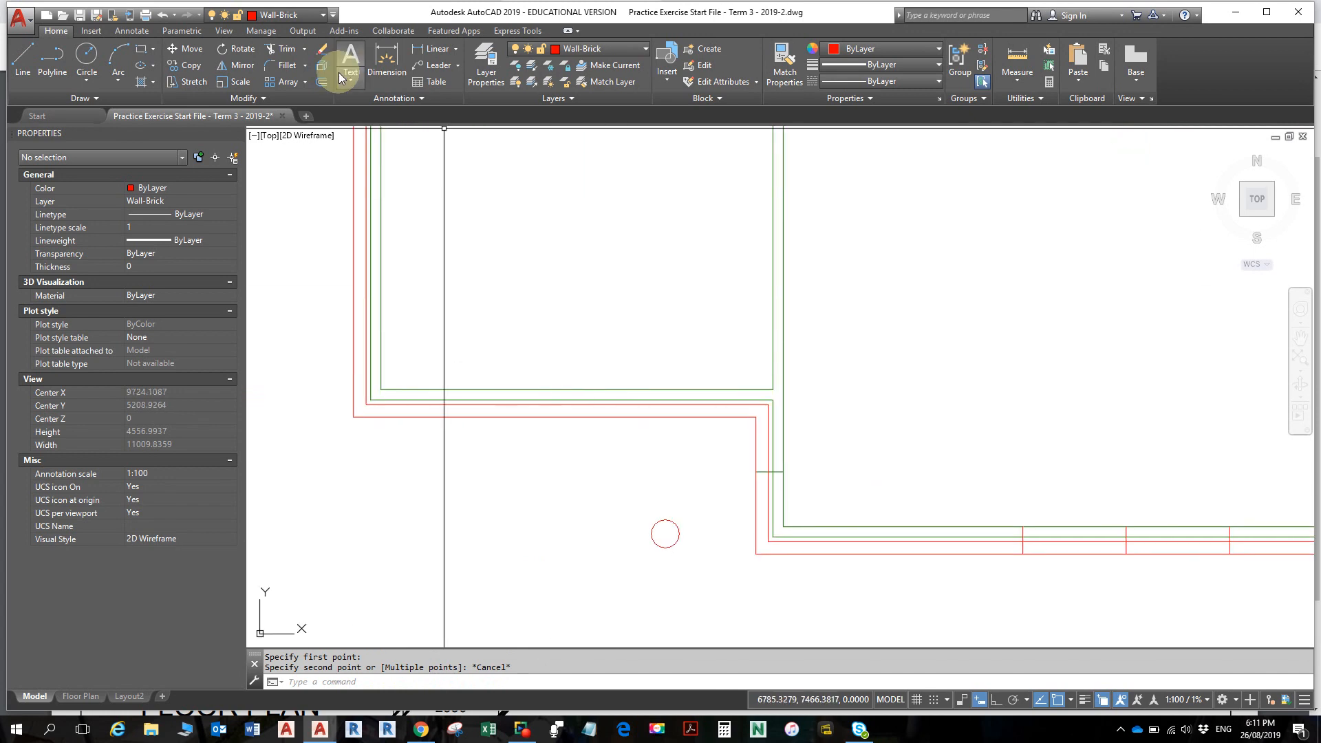
{"action": "left_click", "coordinate": [23, 58]}
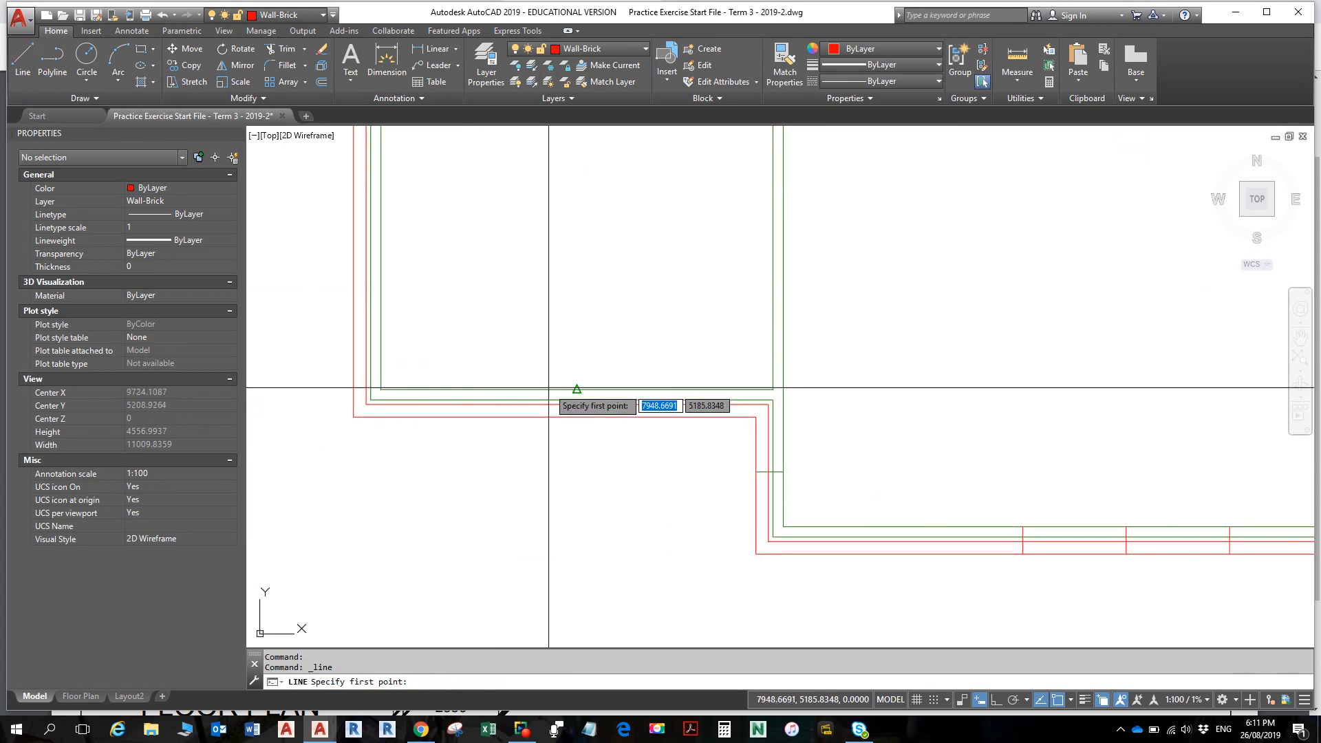
{"action": "left_click", "coordinate": [577, 390]}
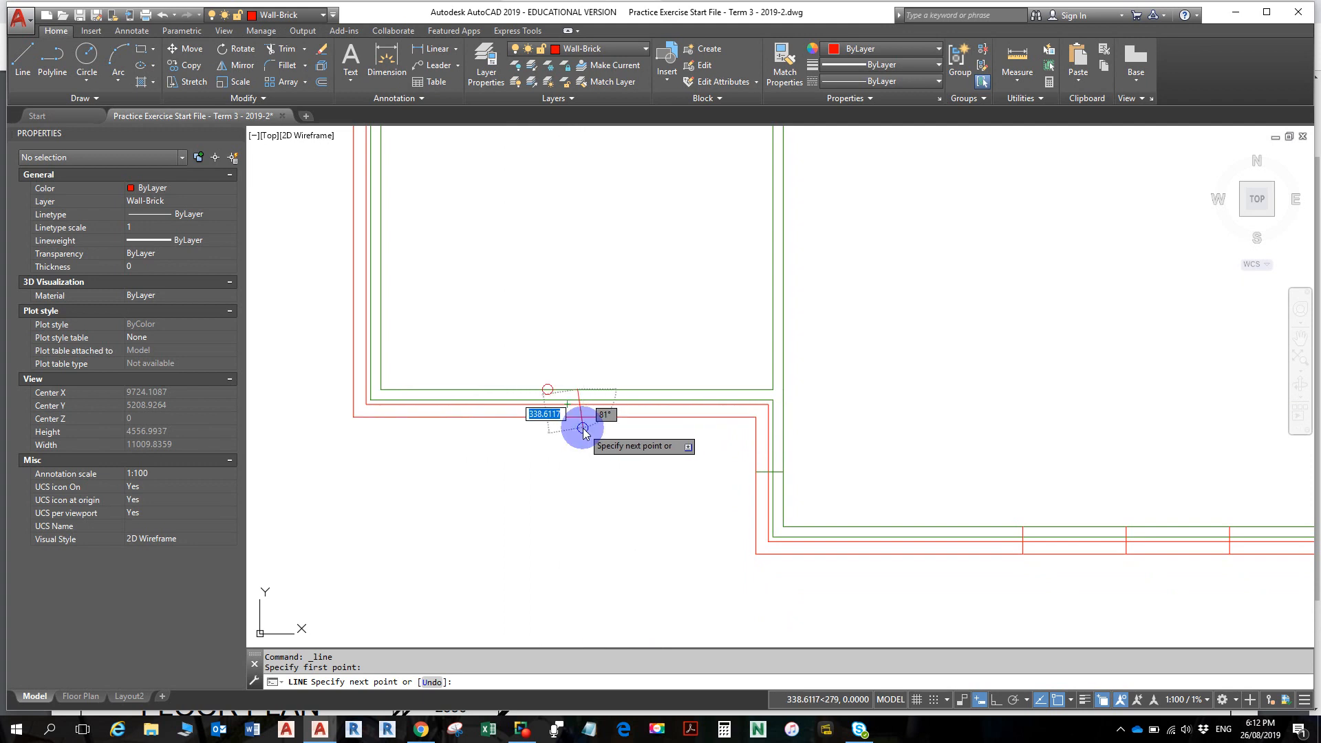
{"action": "right_click", "coordinate": [585, 421], "text": "shift"}
{"action": "left_click", "coordinate": [614, 323]}
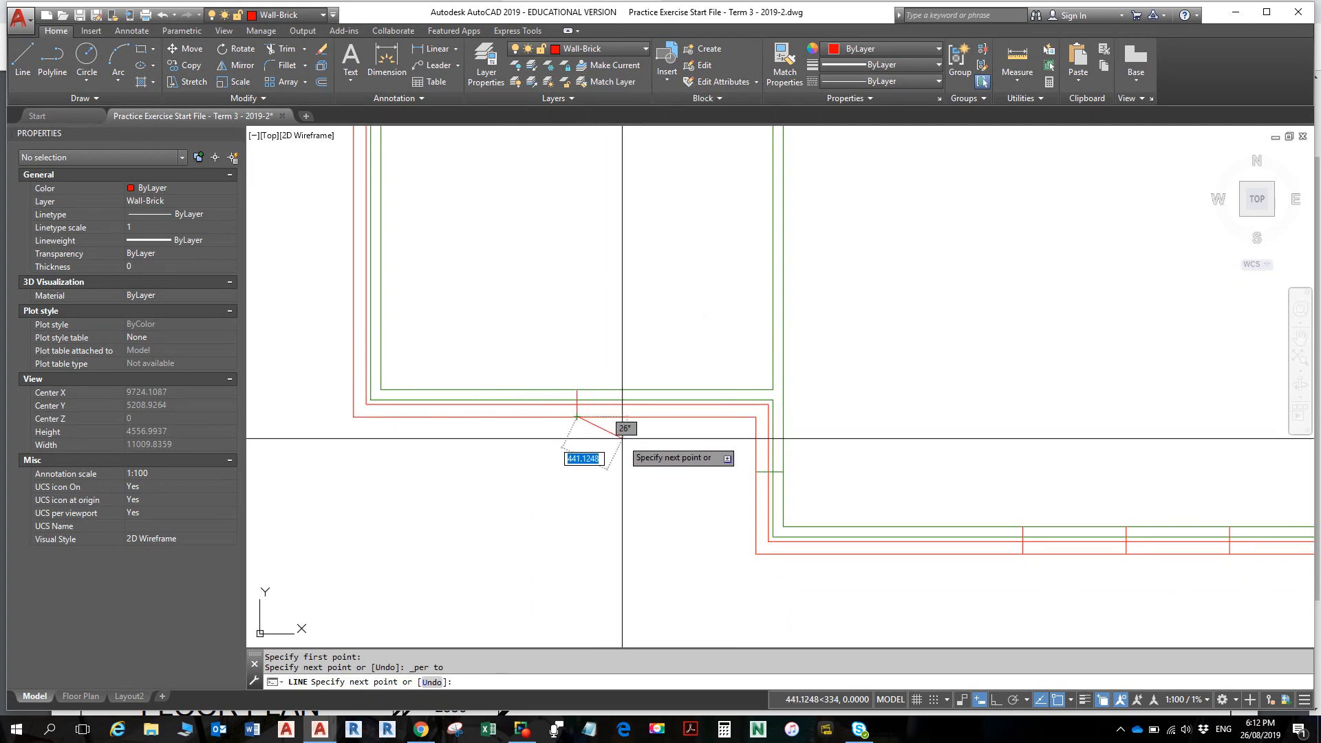
{"action": "left_click", "coordinate": [576, 418]}
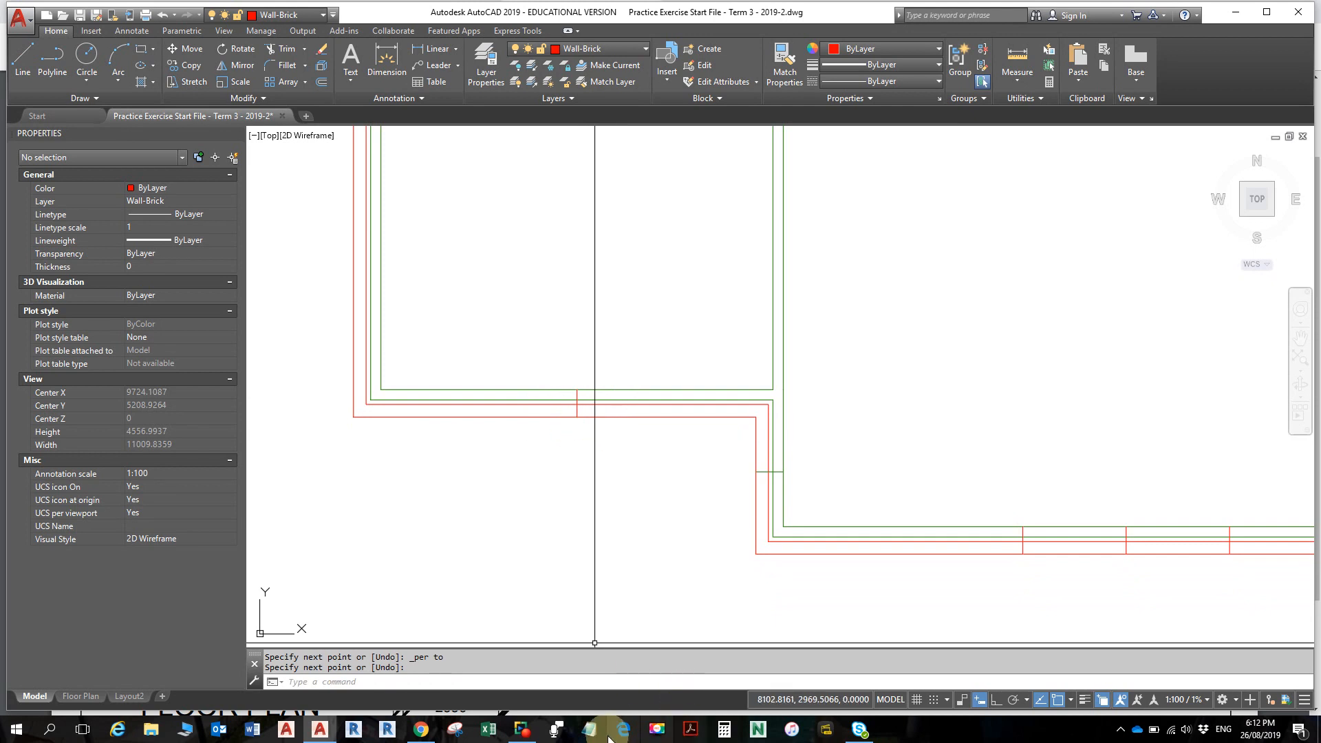
- Check the bedroom window width in the floor plan PDF and offset the bedroom's lower wall centre line 905 mm to each side
{"action": "left_click", "coordinate": [411, 735]}
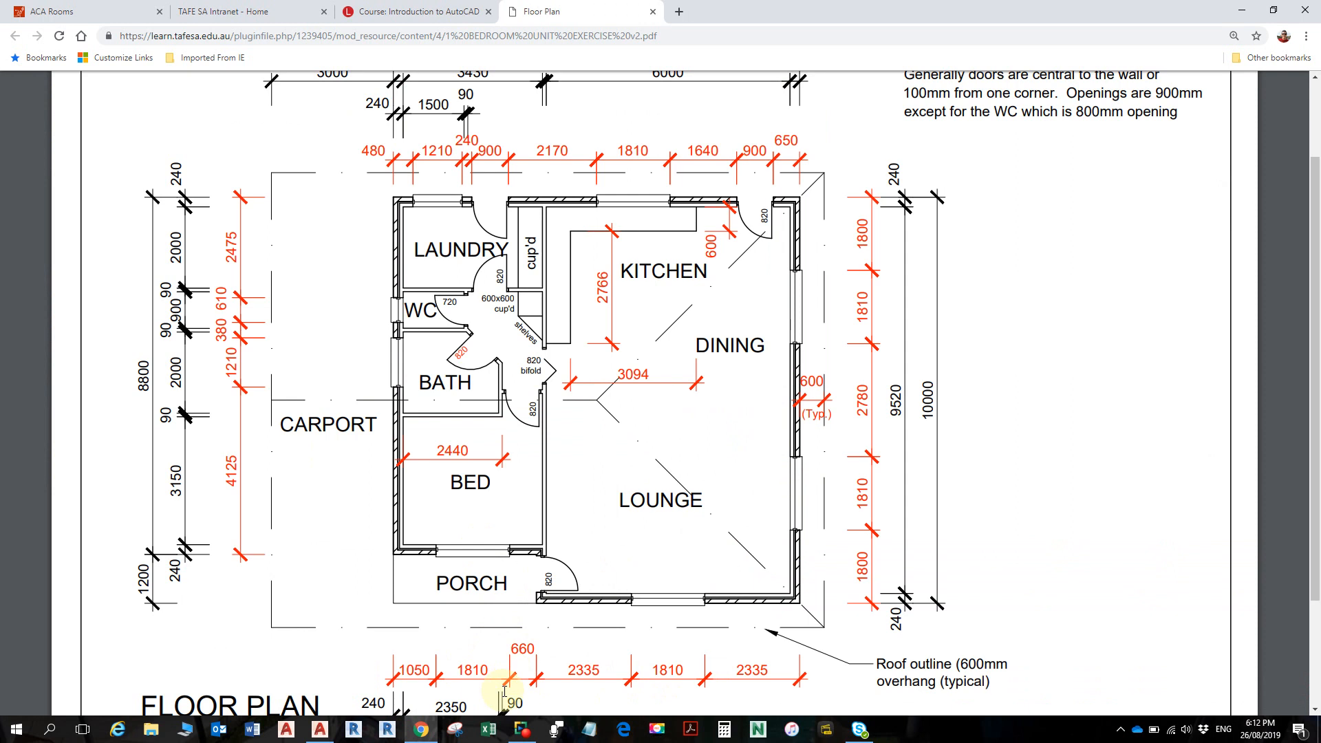
{"action": "left_click", "coordinate": [421, 729]}
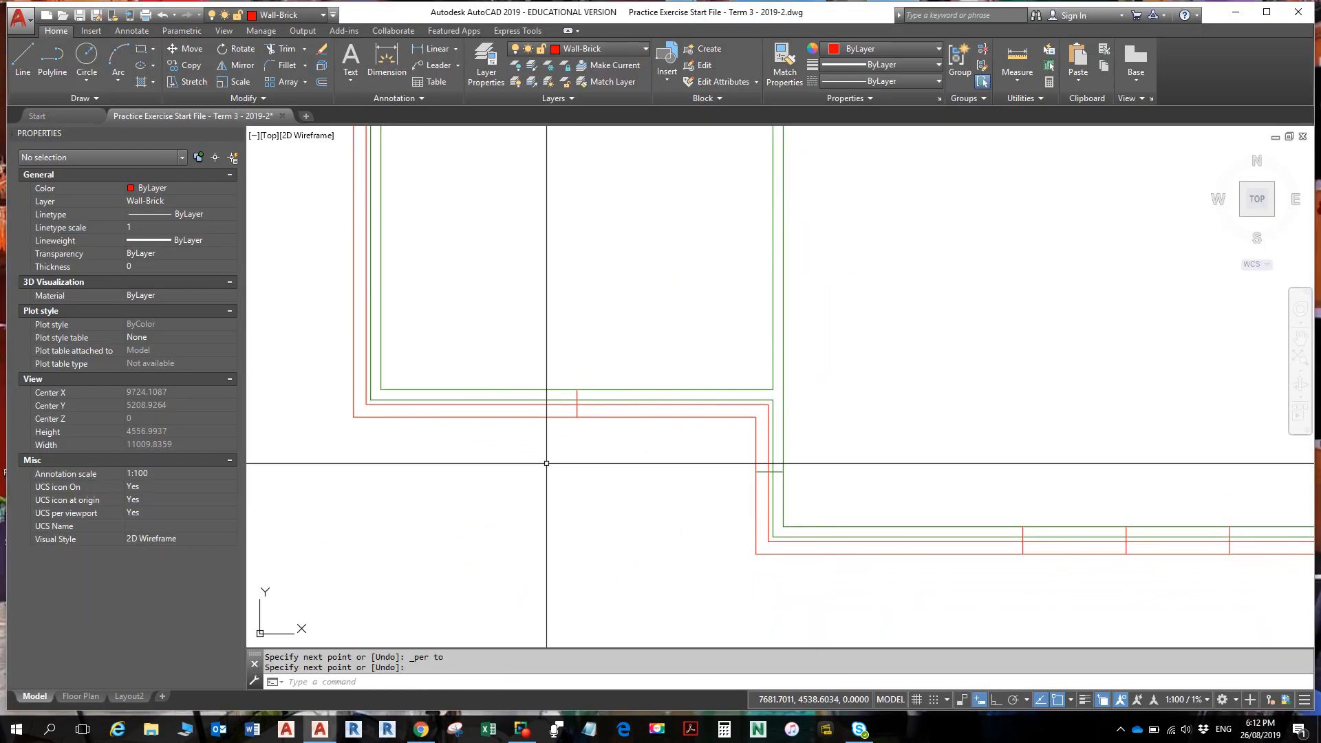
{"action": "type", "text": "o"}
{"action": "key", "text": "Return"}
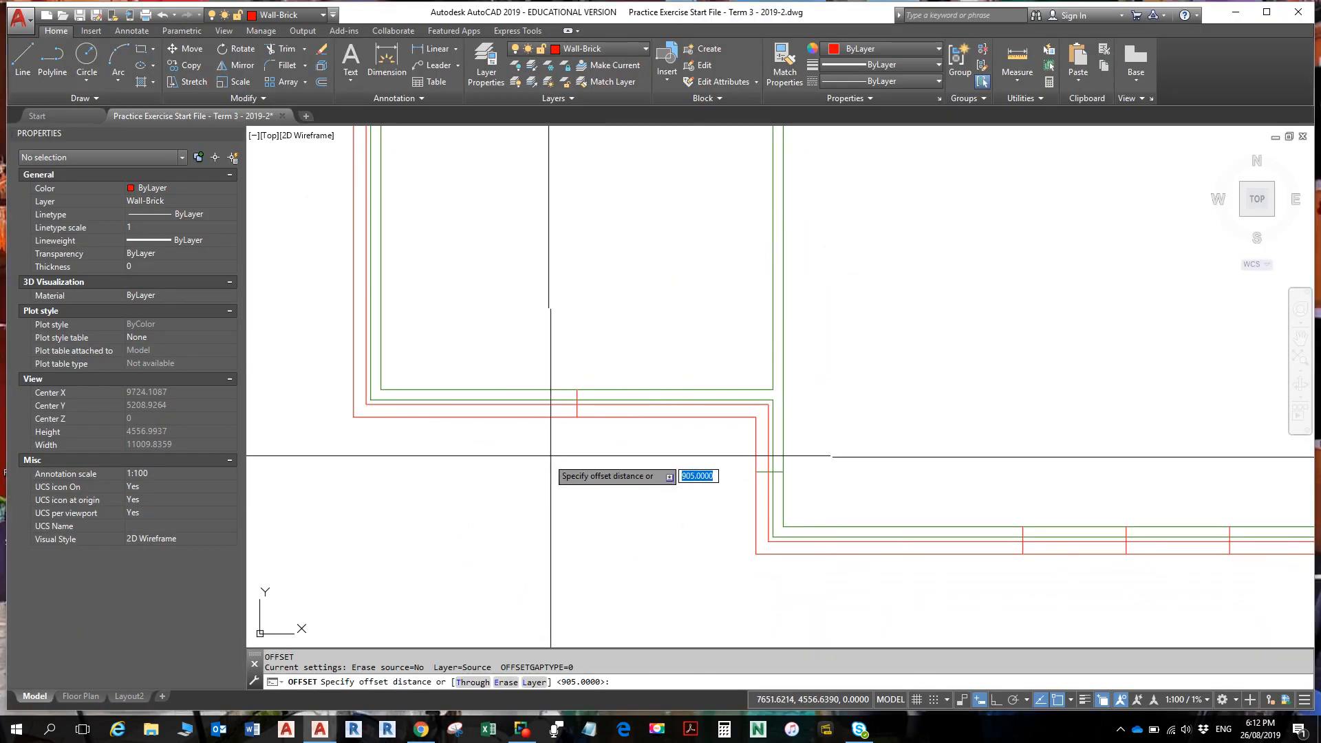
{"action": "key", "text": "Return"}
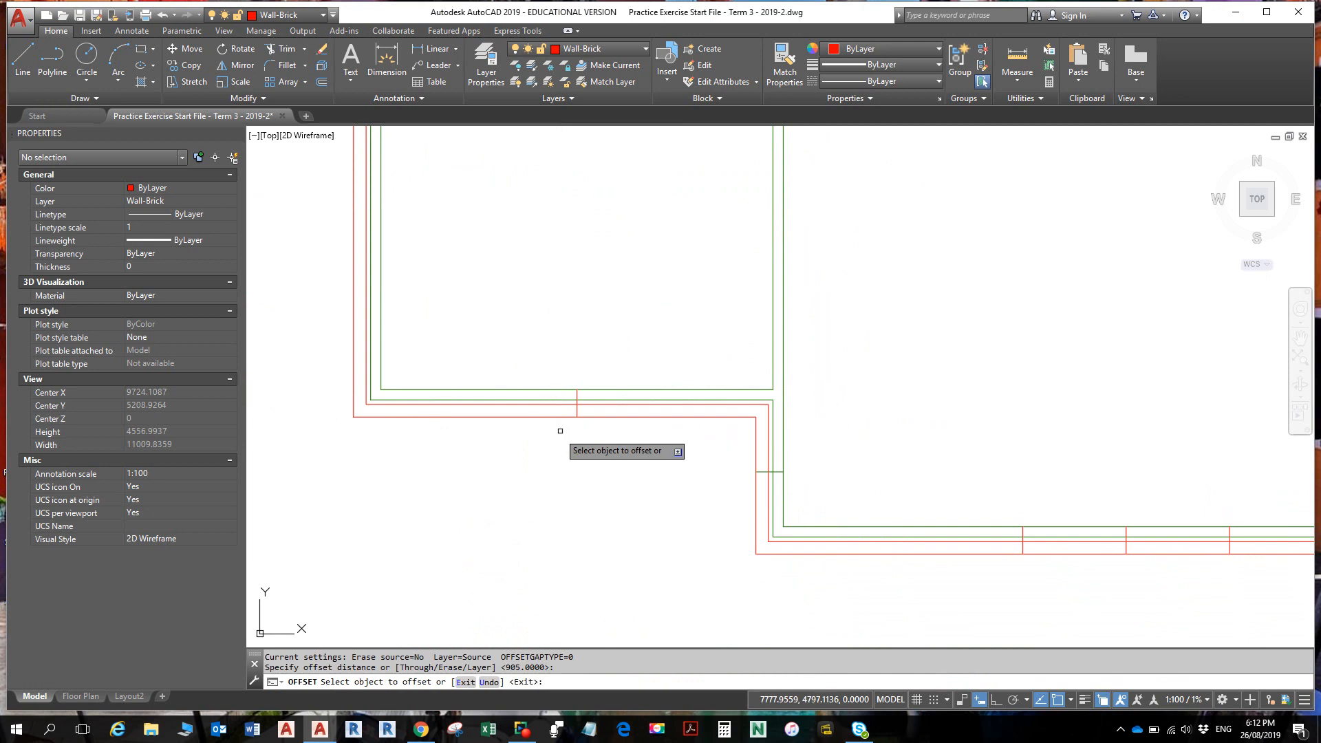
{"action": "left_click", "coordinate": [576, 393]}
{"action": "left_click", "coordinate": [472, 354]}
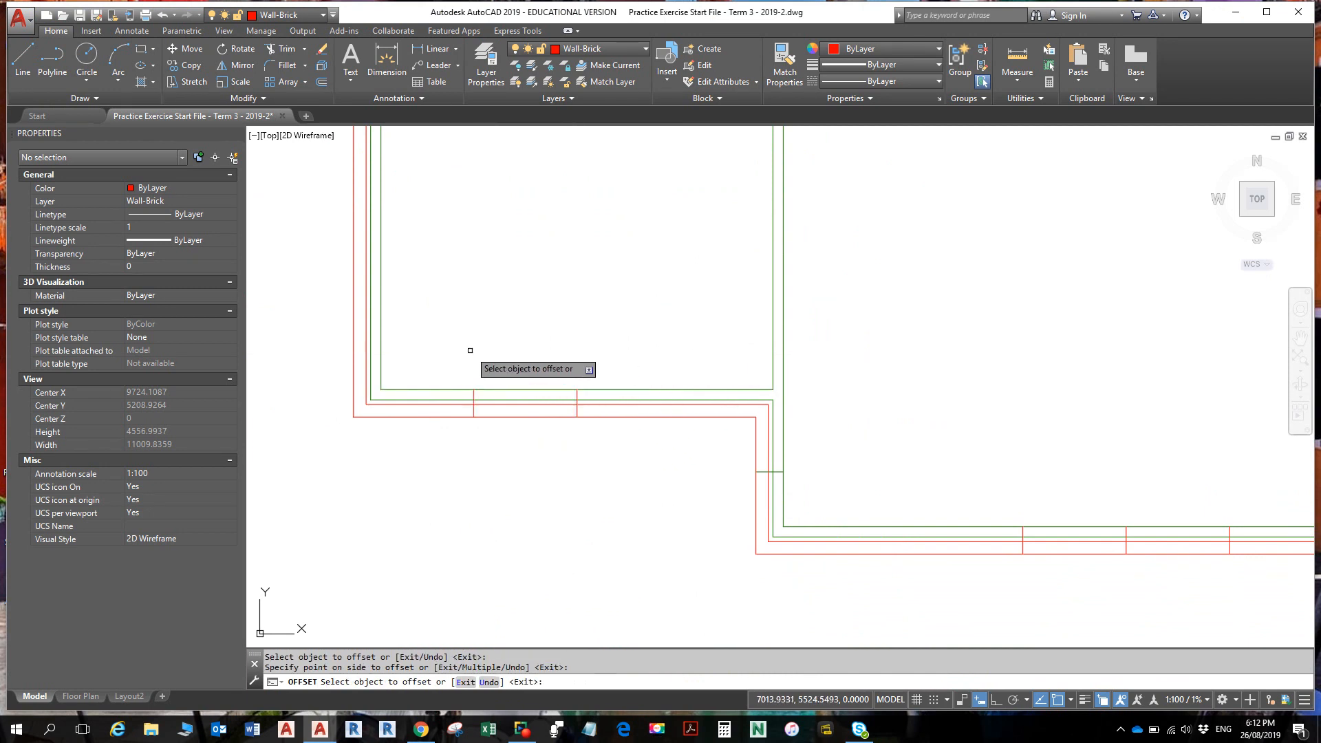
{"action": "left_click", "coordinate": [576, 393]}
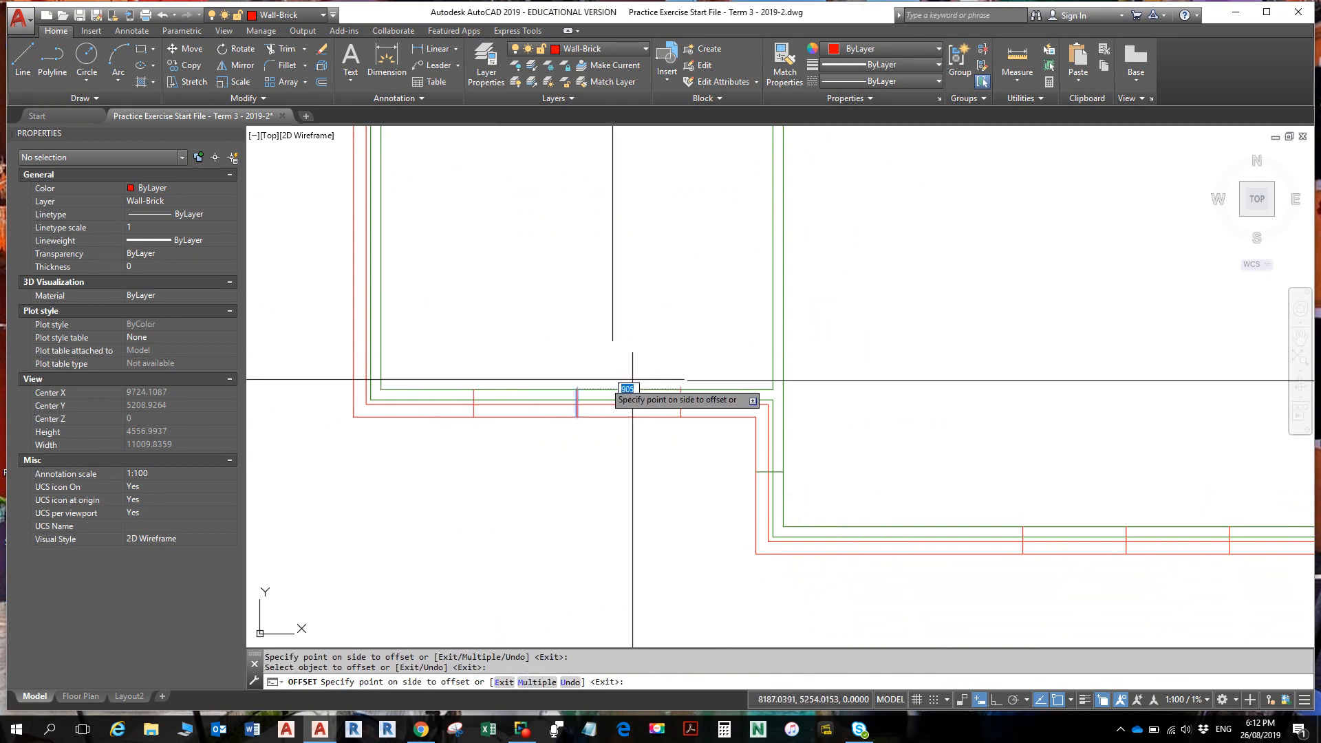
{"action": "left_click", "coordinate": [671, 372]}
{"action": "key", "text": "Escape"}
{"action": "key", "text": "Escape"}
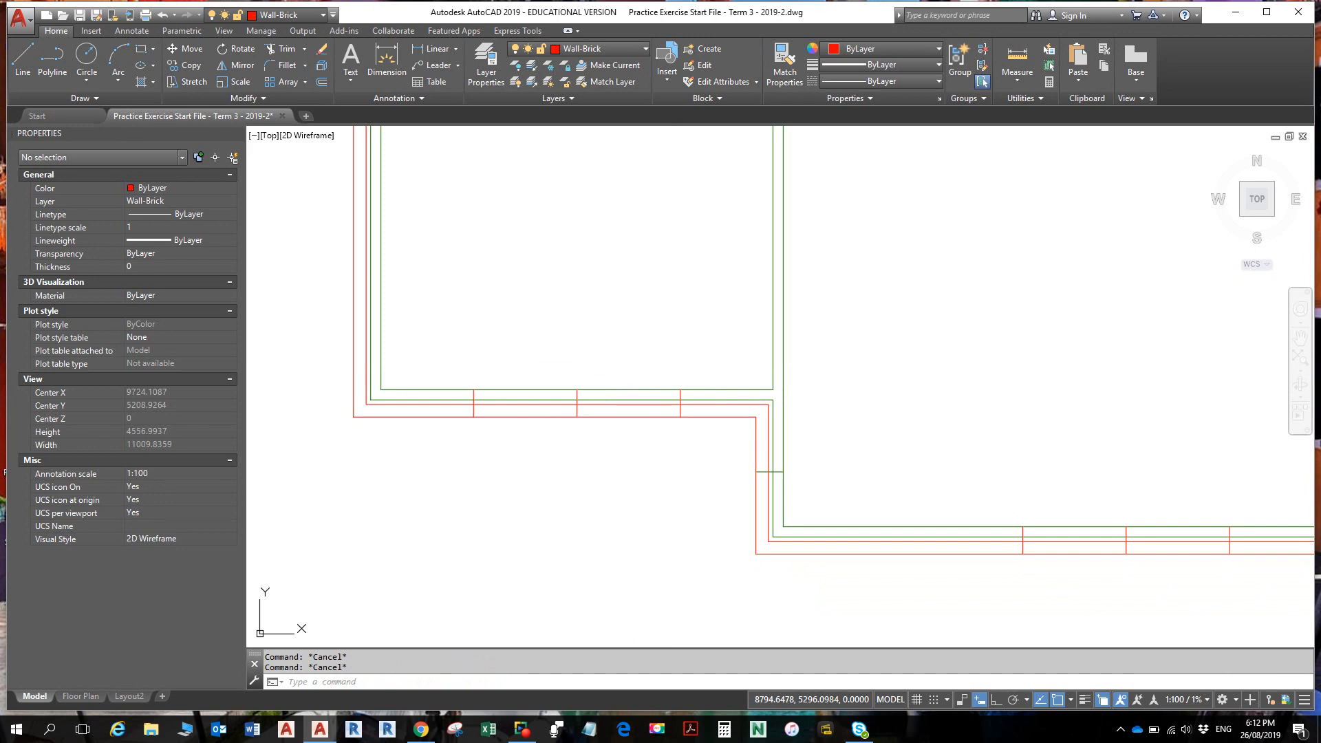
- Delete the centre lines of the window openings in the lower walls of the bedroom and the lounge
{"action": "left_click", "coordinate": [554, 358]}
{"action": "left_click", "coordinate": [595, 441]}
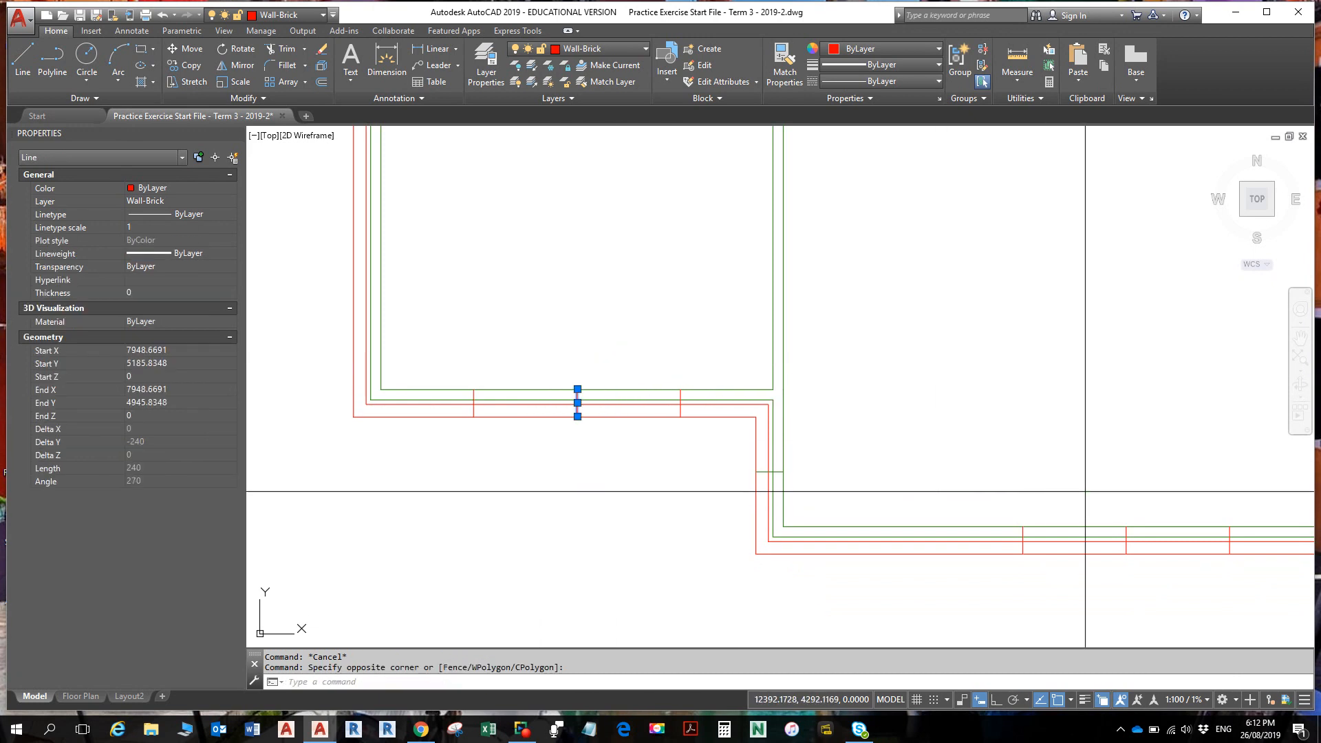
{"action": "left_click", "coordinate": [1045, 512]}
{"action": "left_click", "coordinate": [1167, 579]}
{"action": "key", "text": "Delete"}
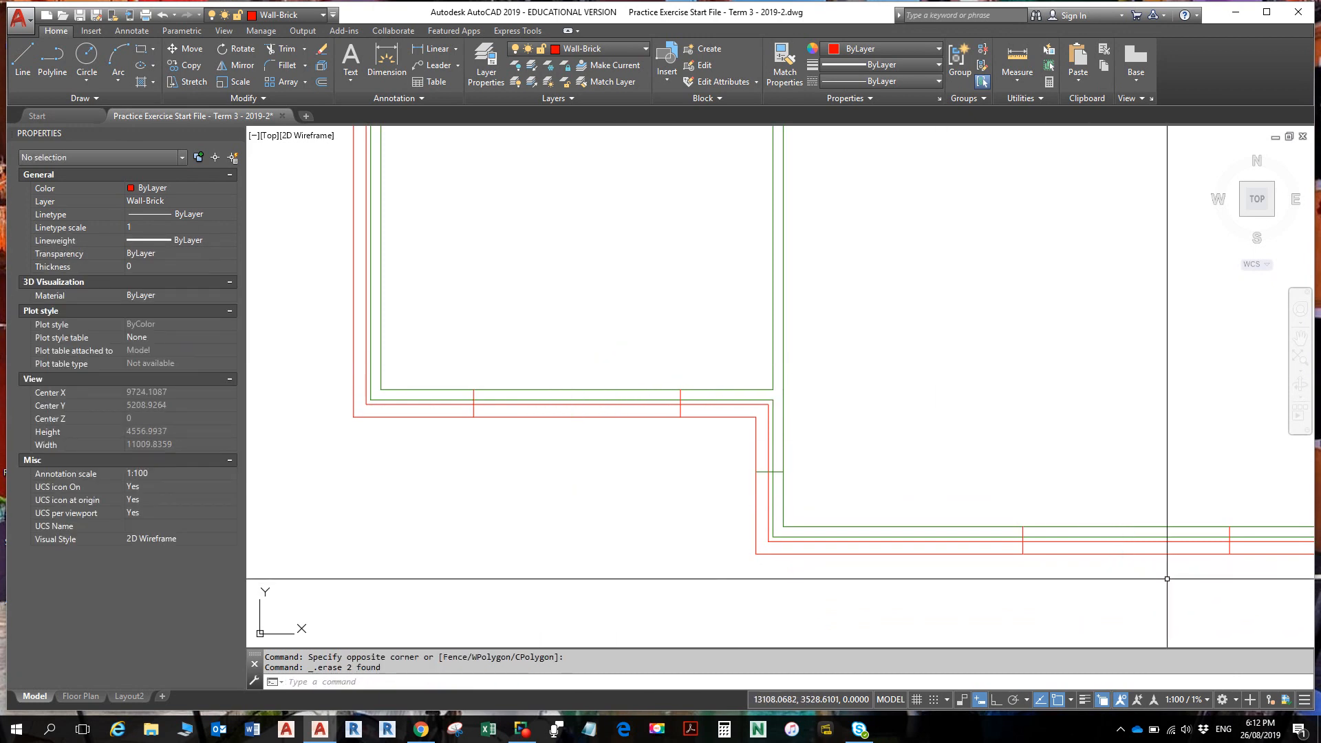
- Draw a centre line across the WC's exterior wall from the inner line's midpoint to the outer brick line
{"action": "scroll", "coordinate": [1078, 420], "scroll_direction": "down", "scroll_amount": 2}
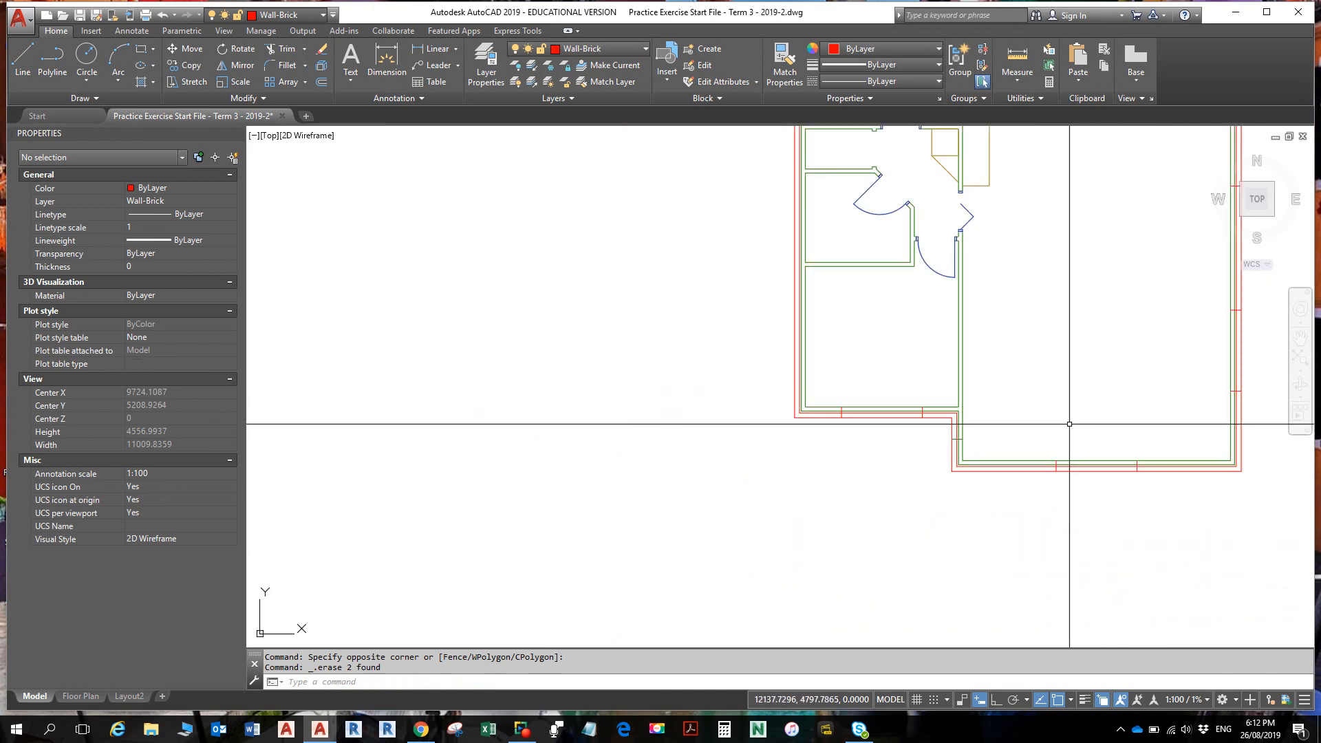
{"action": "middle_click_drag", "start_coordinate": [1050, 423], "coordinate": [1009, 504]}
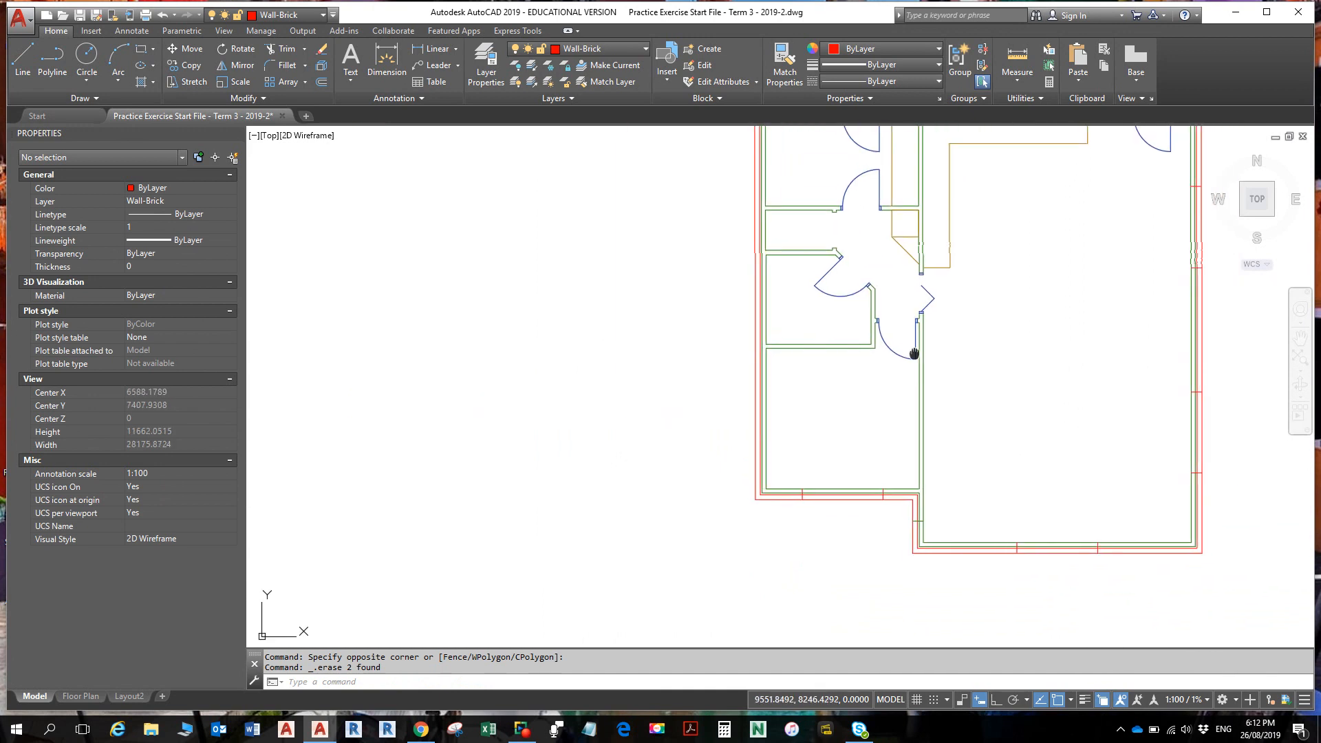
{"action": "mouse_move", "coordinate": [915, 349]}
{"action": "middle_mouse_down"}
{"action": "mouse_move", "coordinate": [915, 502]}
{"action": "mouse_move", "coordinate": [900, 530]}
{"action": "middle_mouse_up"}
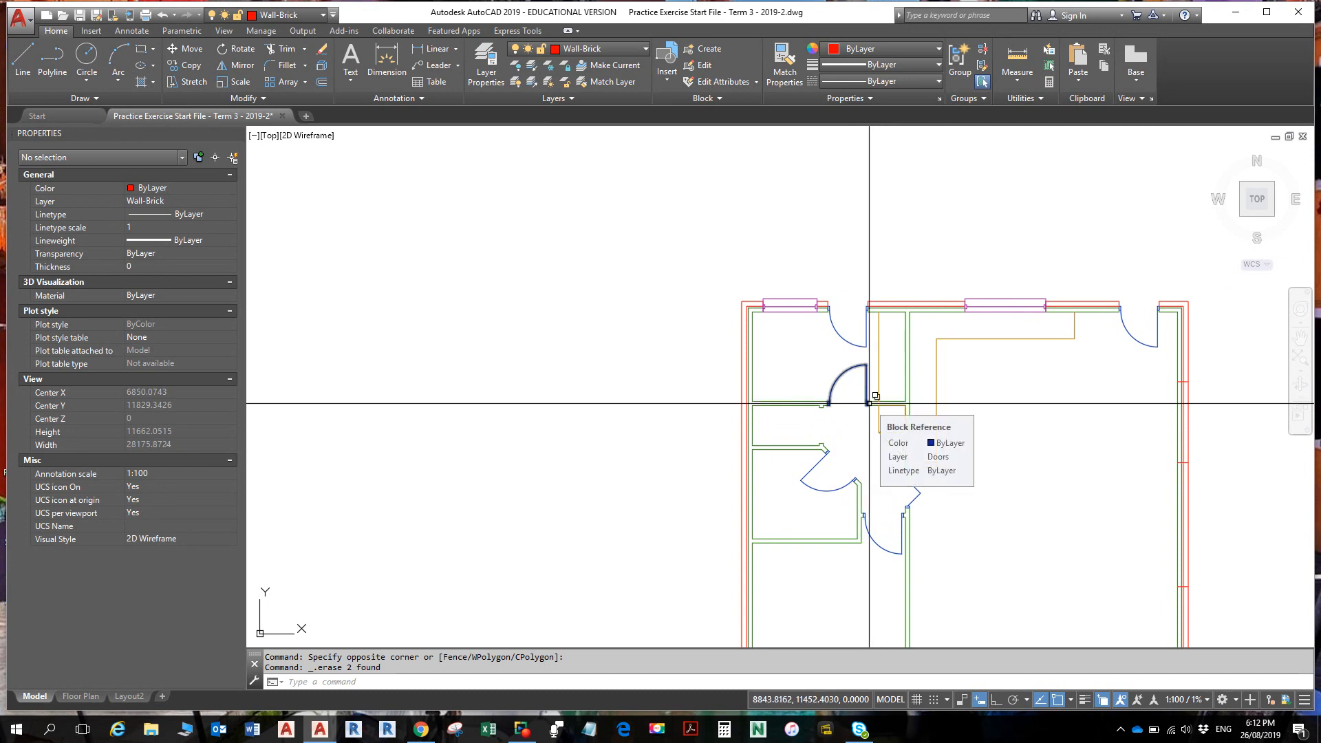
{"action": "scroll", "coordinate": [742, 422], "scroll_direction": "up", "scroll_amount": 4}
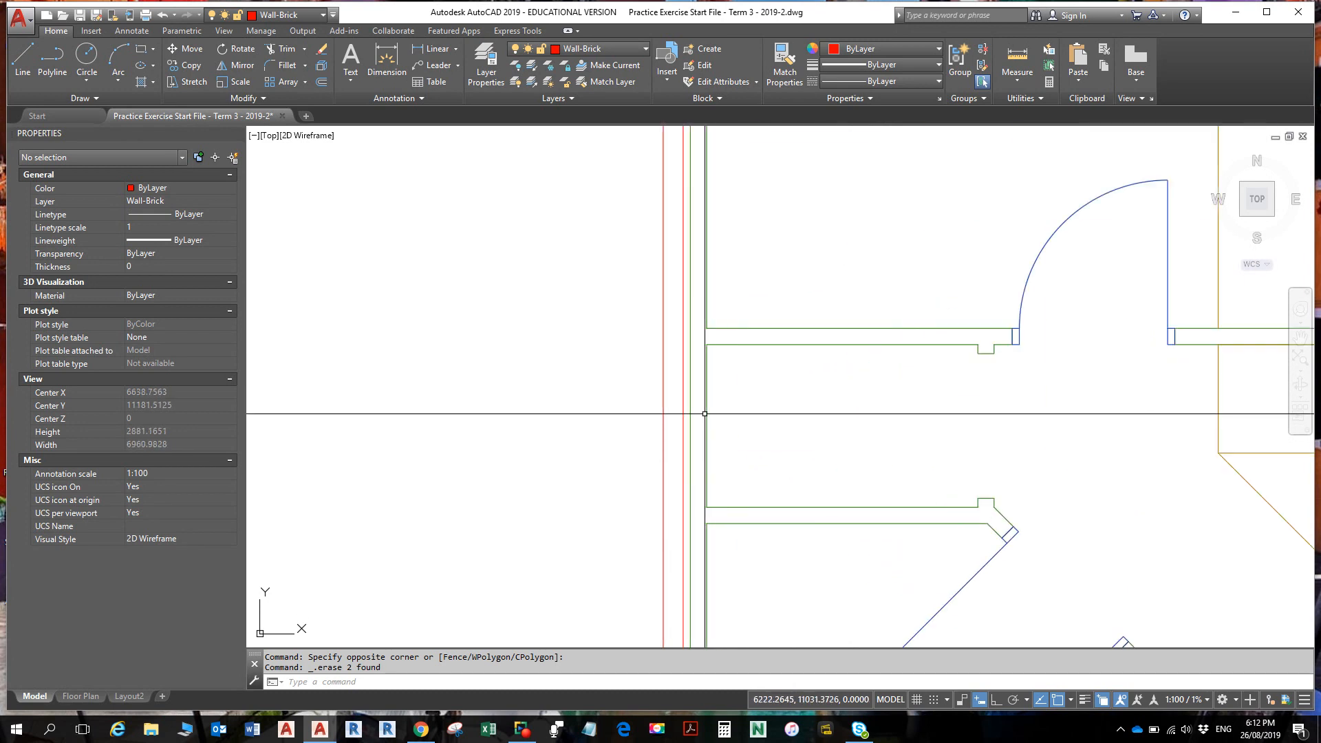
{"action": "type", "text": "l"}
{"action": "key", "text": "Return"}
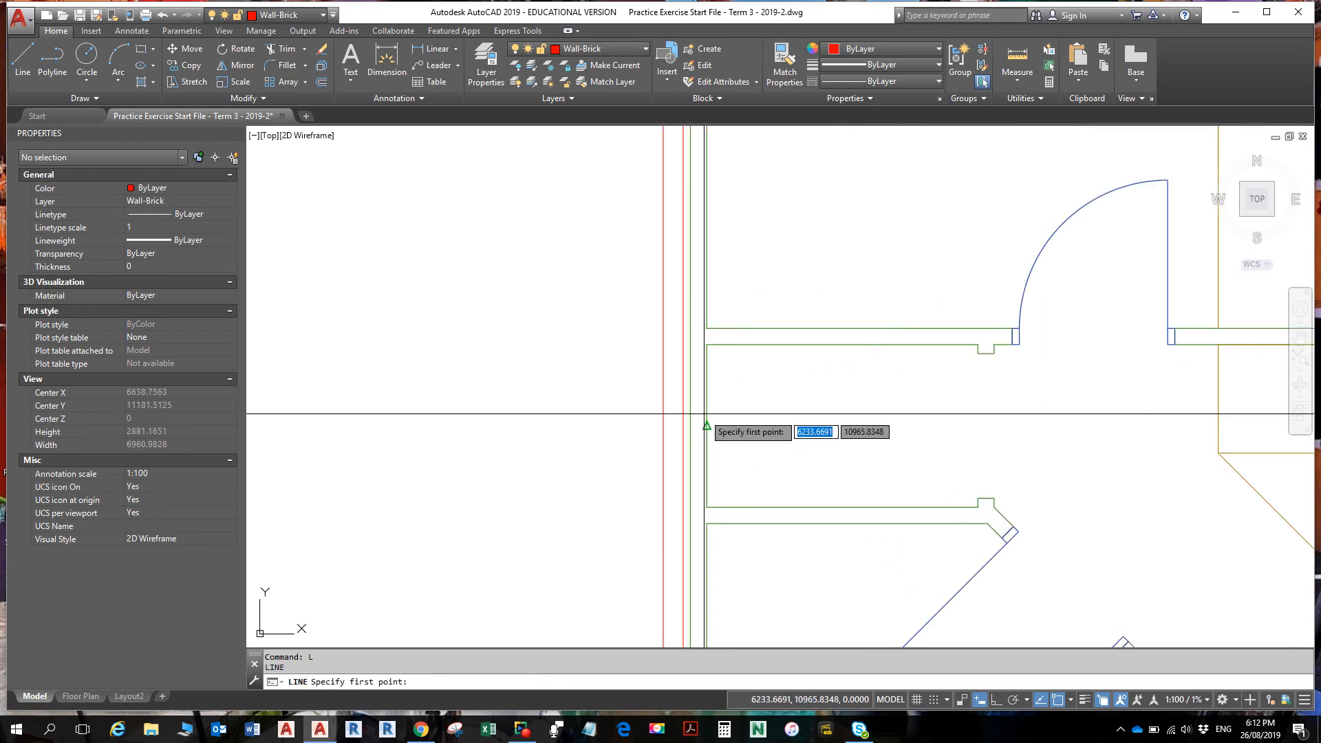
{"action": "left_click", "coordinate": [707, 424]}
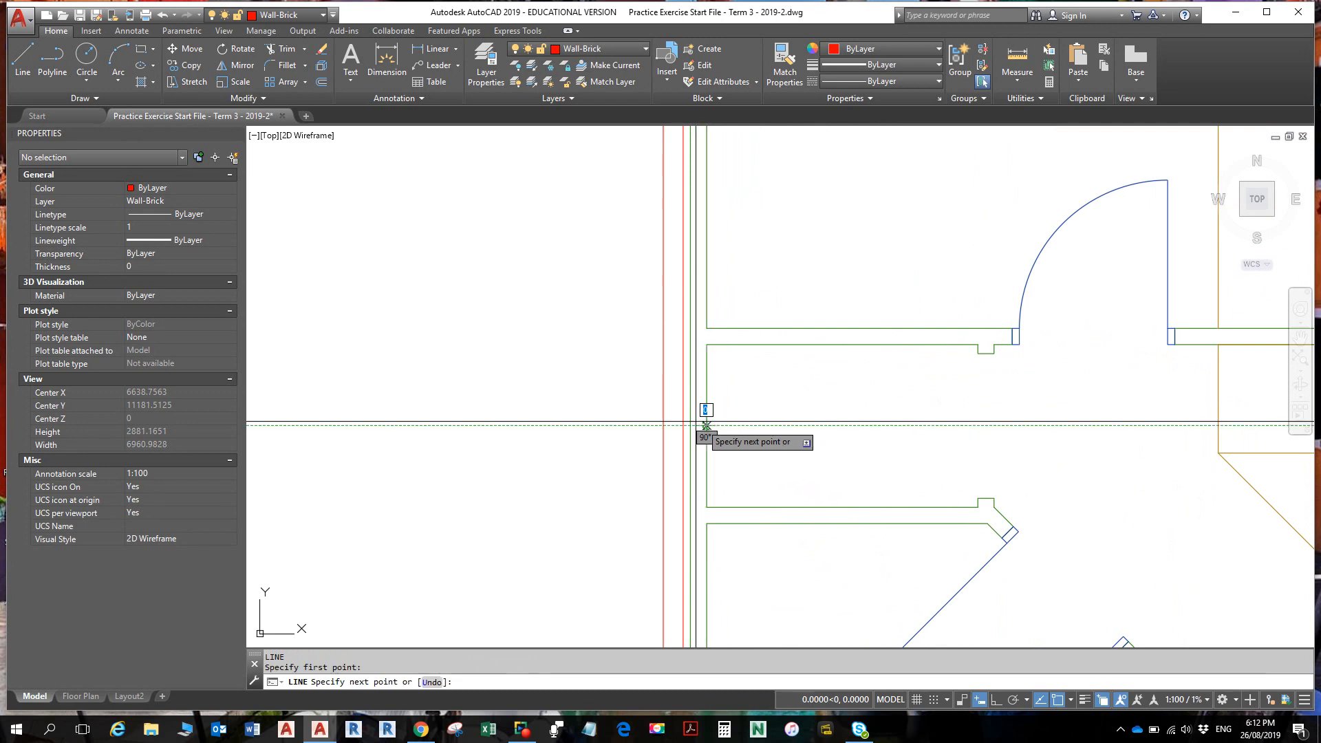
{"action": "left_click", "coordinate": [663, 426]}
{"action": "key", "text": "Return"}
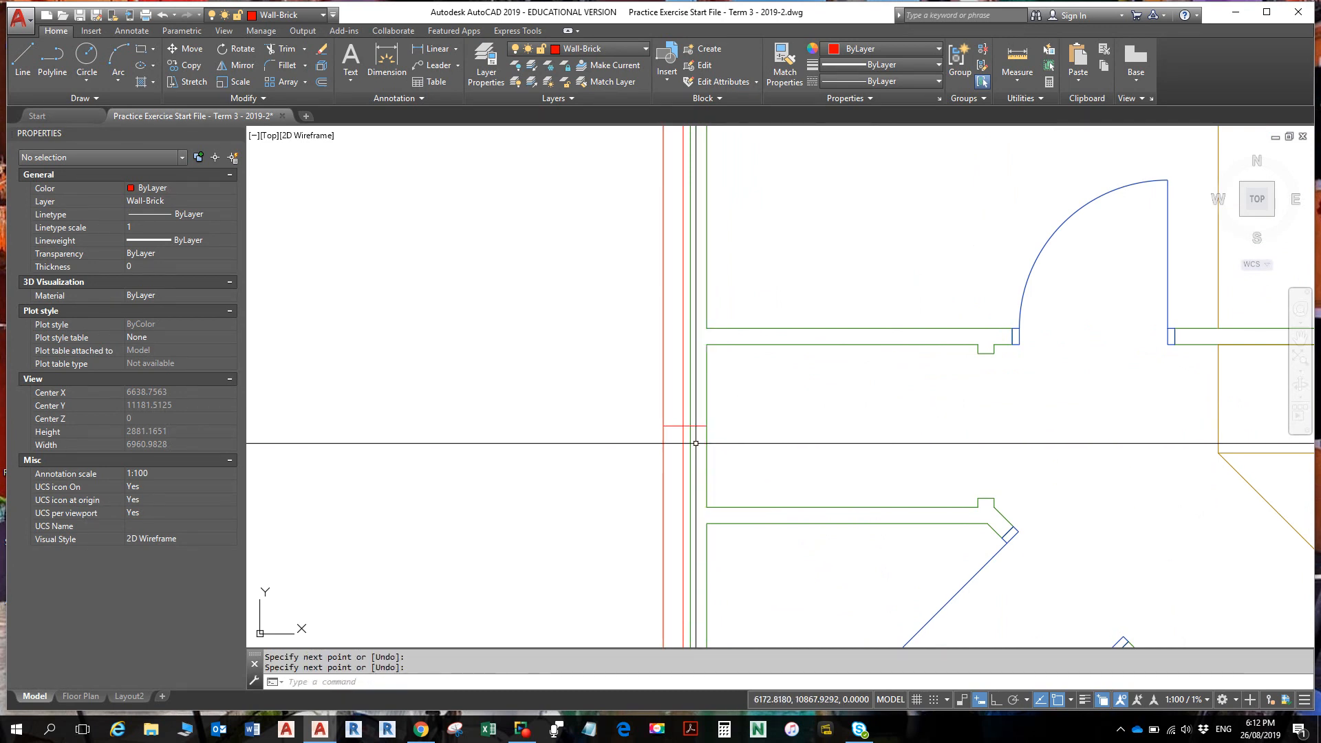
- Offset the WC wall's centre line 305 mm to each side to form the window opening, and delete the centre line
{"action": "type", "text": "o"}
{"action": "key", "text": "Return"}
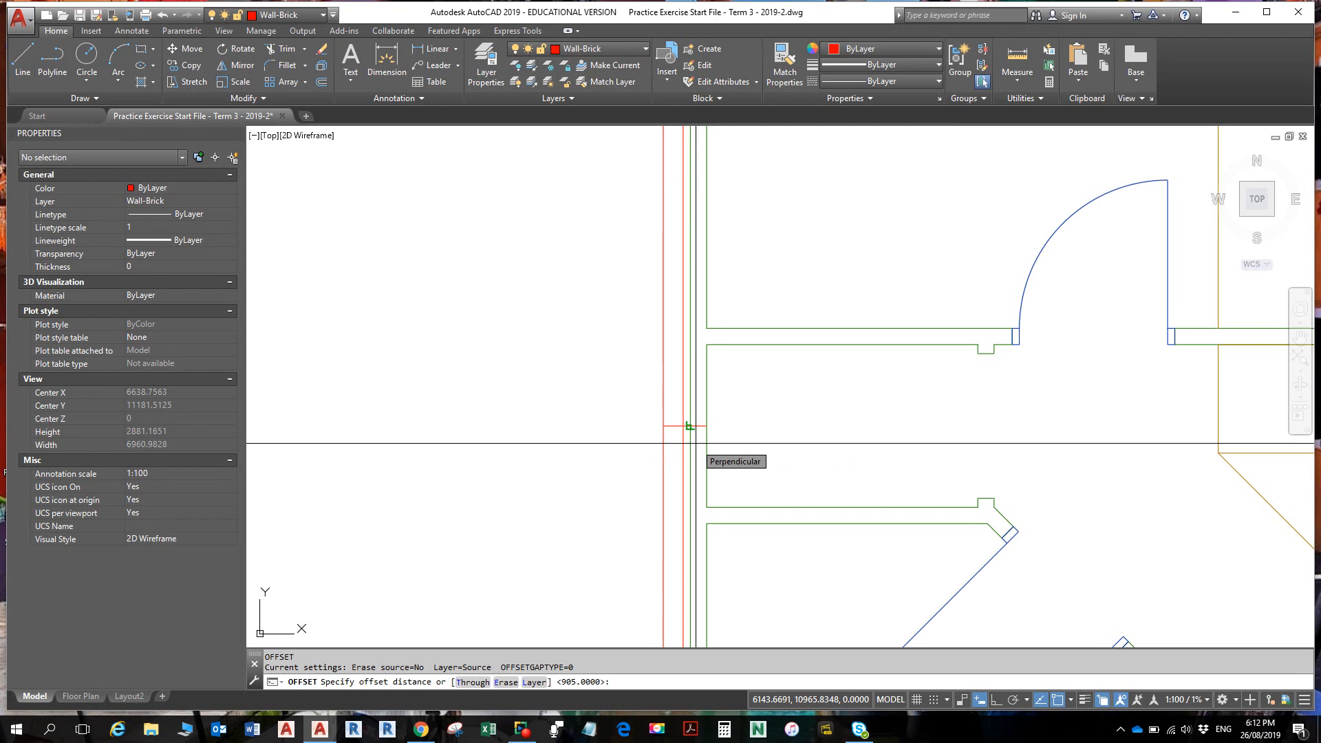
{"action": "type", "text": "30"}
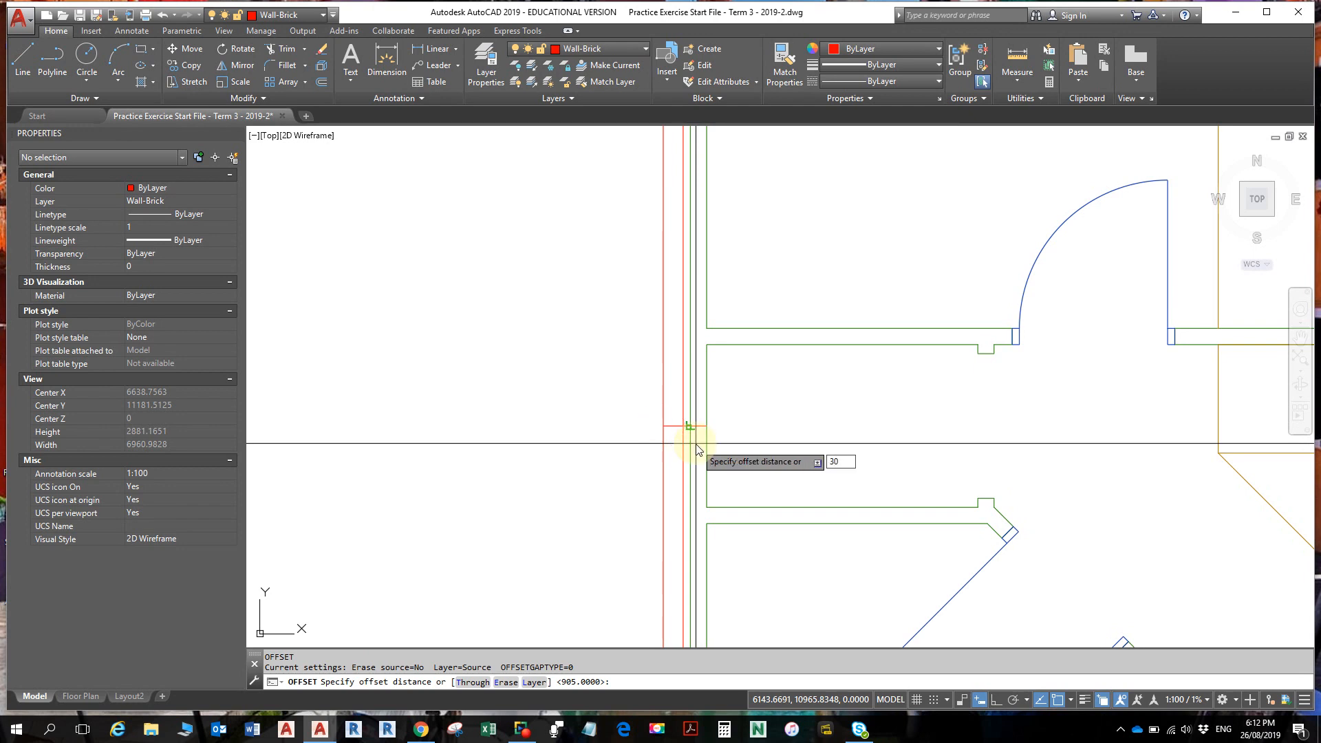
{"action": "type", "text": "5"}
{"action": "key", "text": "Return"}
{"action": "left_click", "coordinate": [680, 385]}
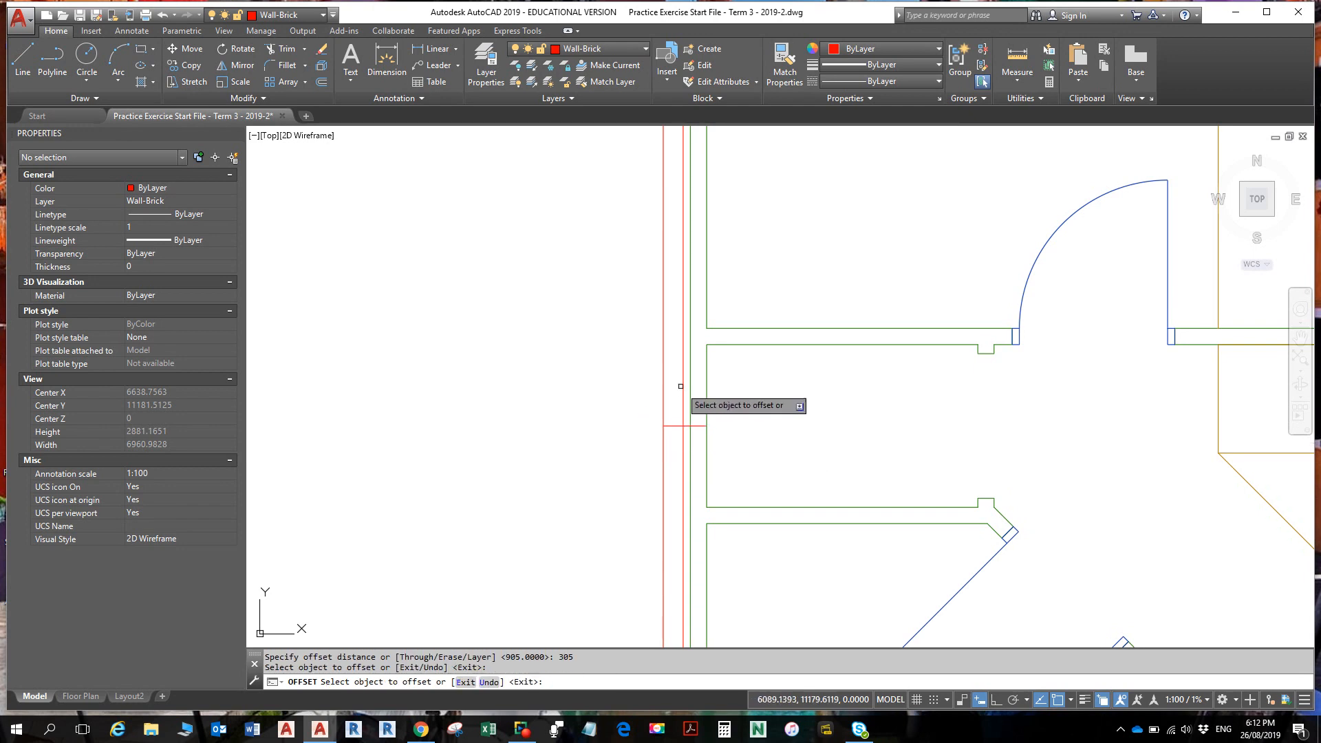
{"action": "left_click", "coordinate": [680, 386]}
{"action": "left_click", "coordinate": [671, 422]}
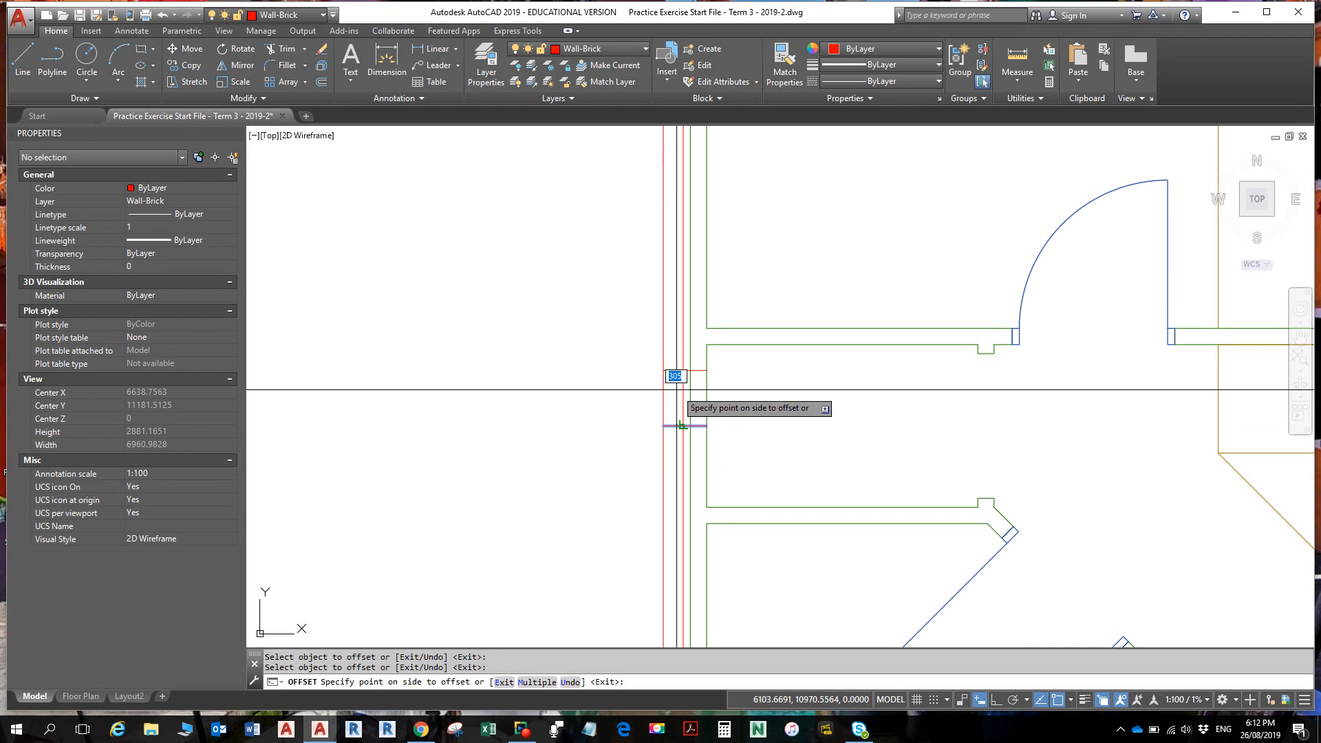
{"action": "left_click", "coordinate": [680, 406]}
{"action": "left_click", "coordinate": [674, 425]}
{"action": "left_click", "coordinate": [672, 465]}
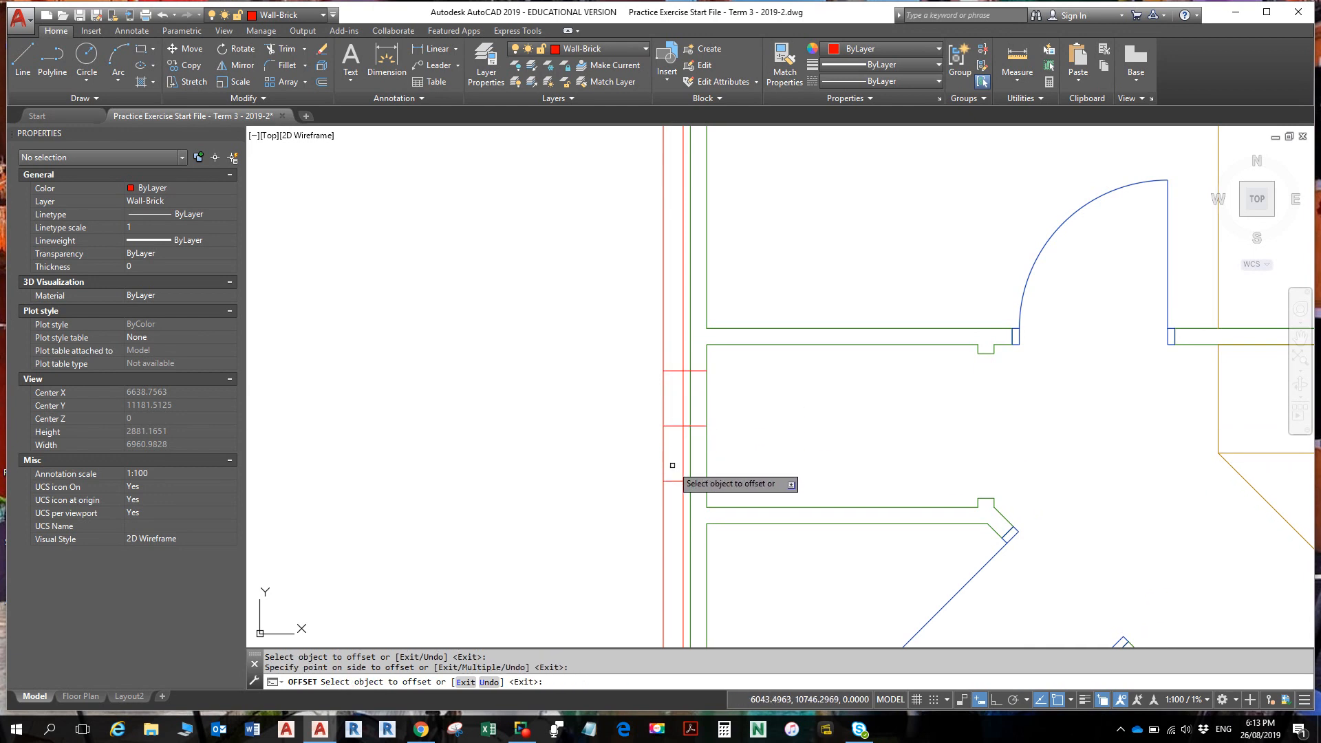
{"action": "key", "text": "Escape"}
{"action": "key", "text": "Escape"}
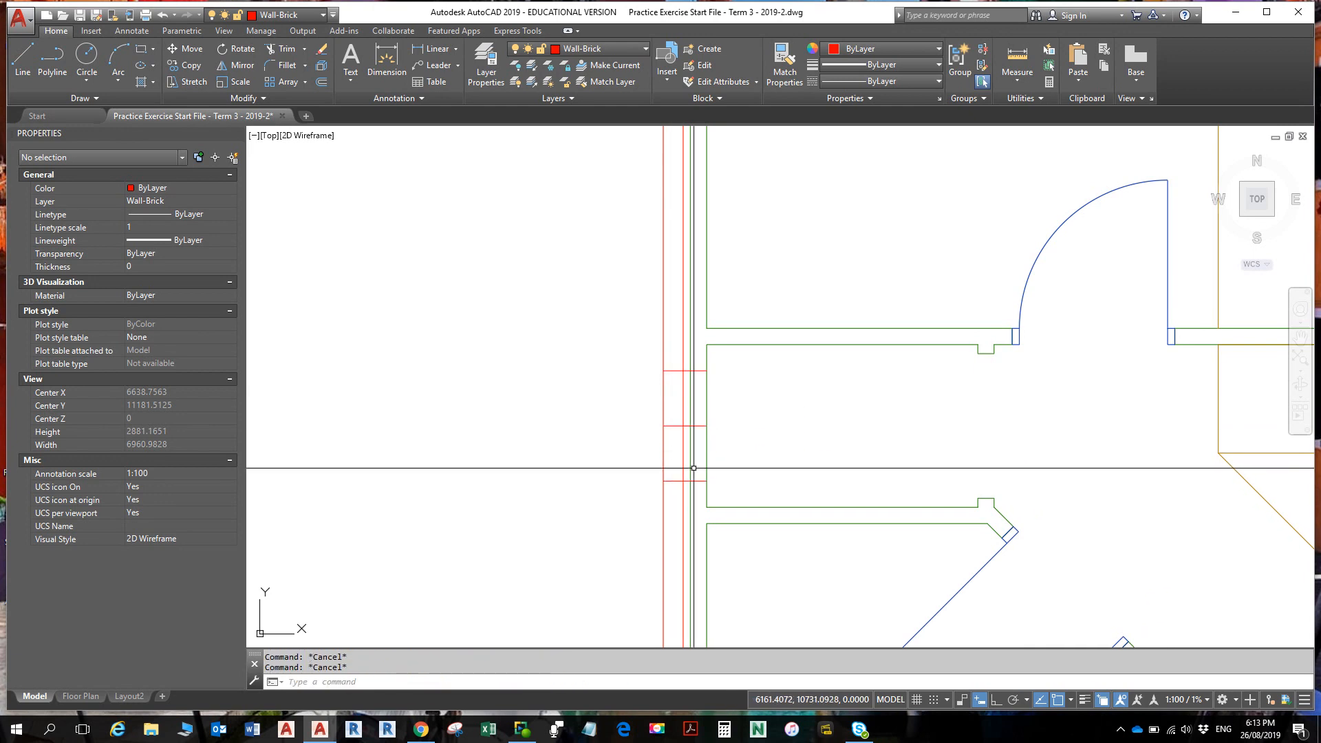
{"action": "left_click", "coordinate": [694, 426]}
{"action": "key", "text": "Delete"}
- Offset the WC opening's lower line 380 mm downward to mark the upper edge of the bathroom window opening
{"action": "scroll", "coordinate": [697, 427], "scroll_direction": "down", "scroll_amount": 5}
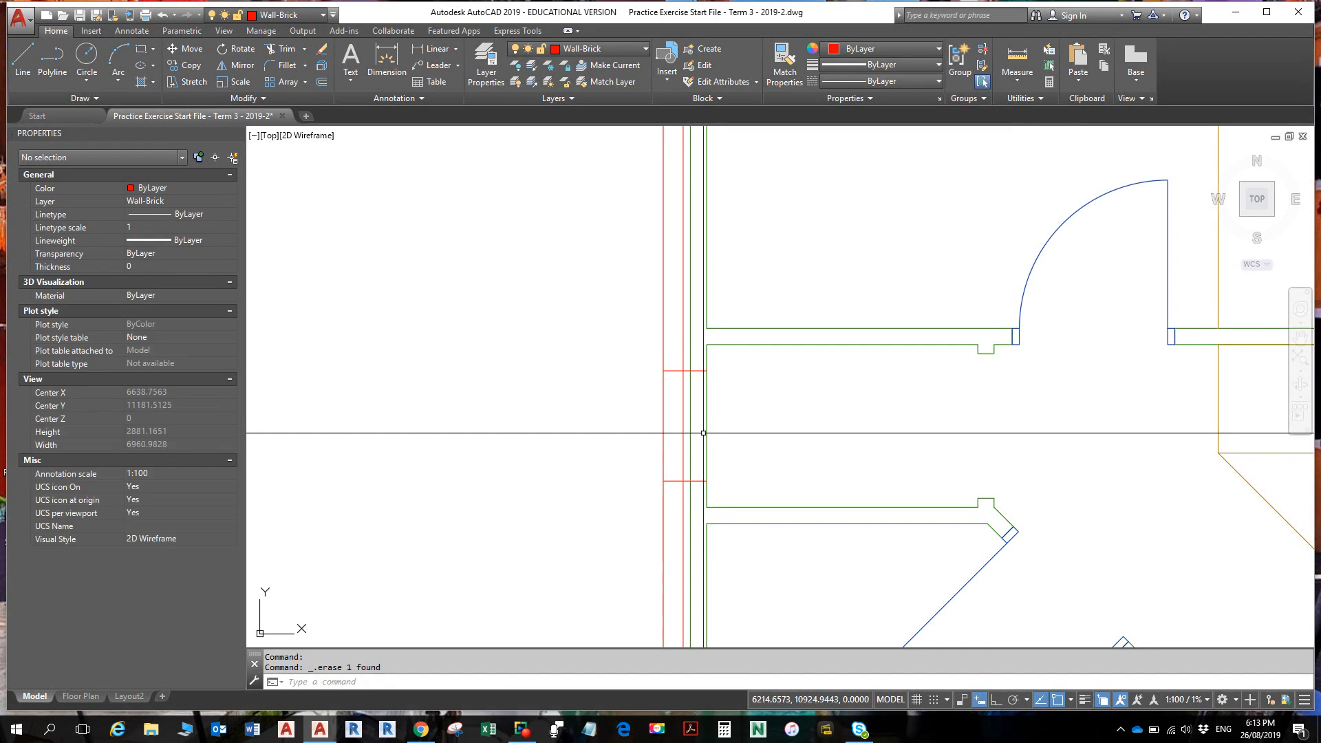
{"action": "middle_click_drag", "start_coordinate": [698, 427], "coordinate": [702, 332]}
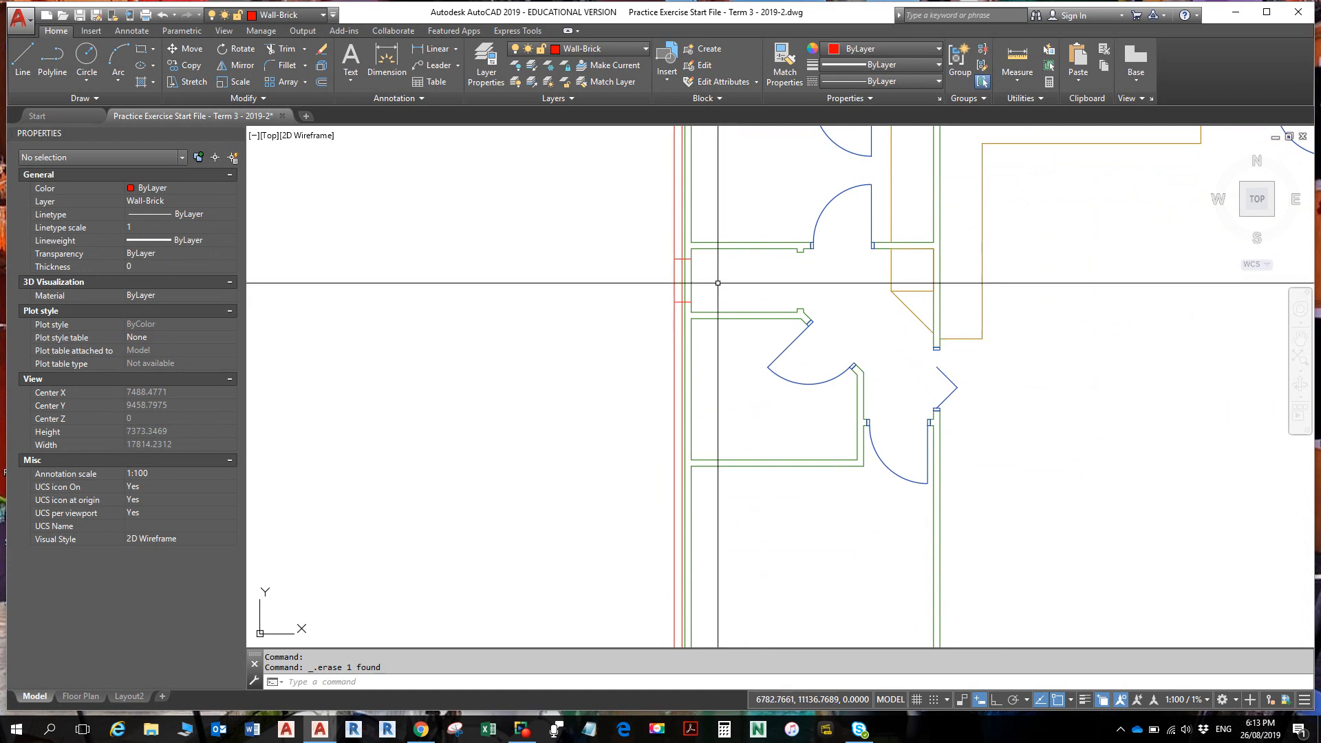
{"action": "scroll", "coordinate": [688, 329], "scroll_direction": "up", "scroll_amount": 4}
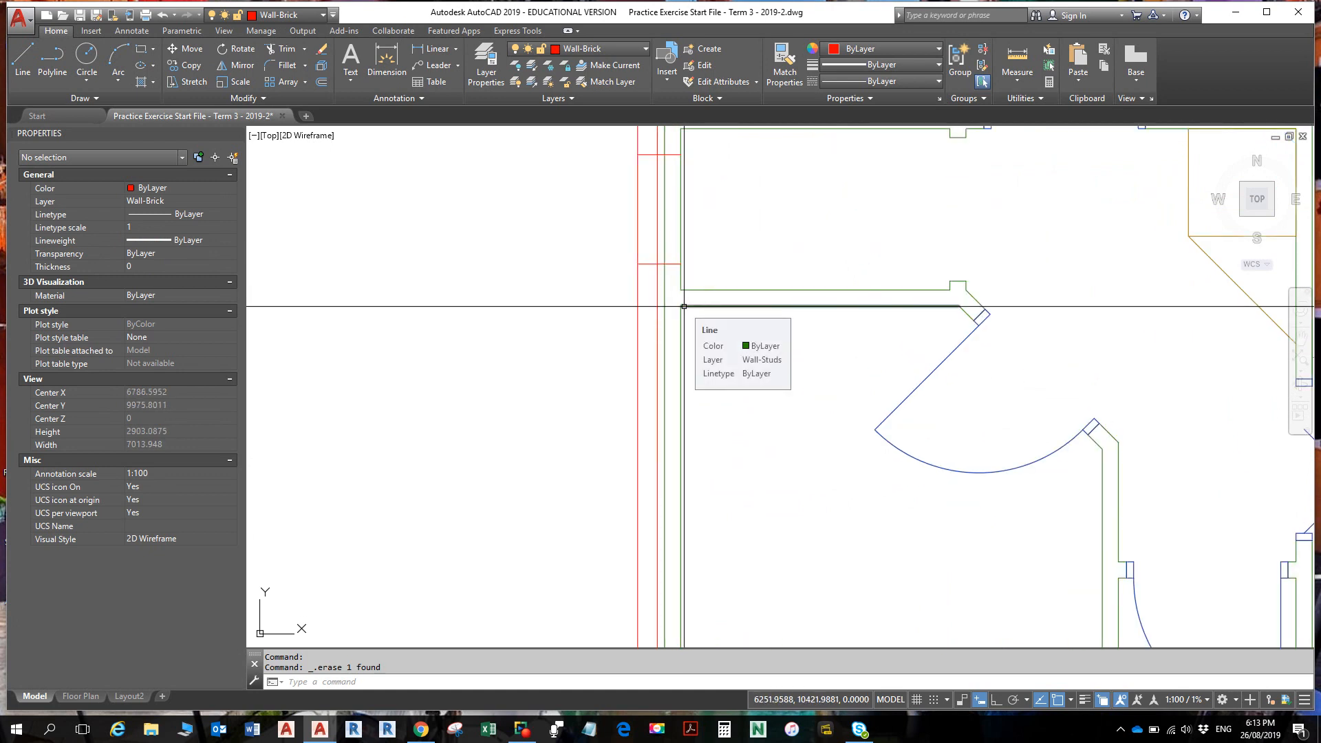
{"action": "type", "text": "O"}
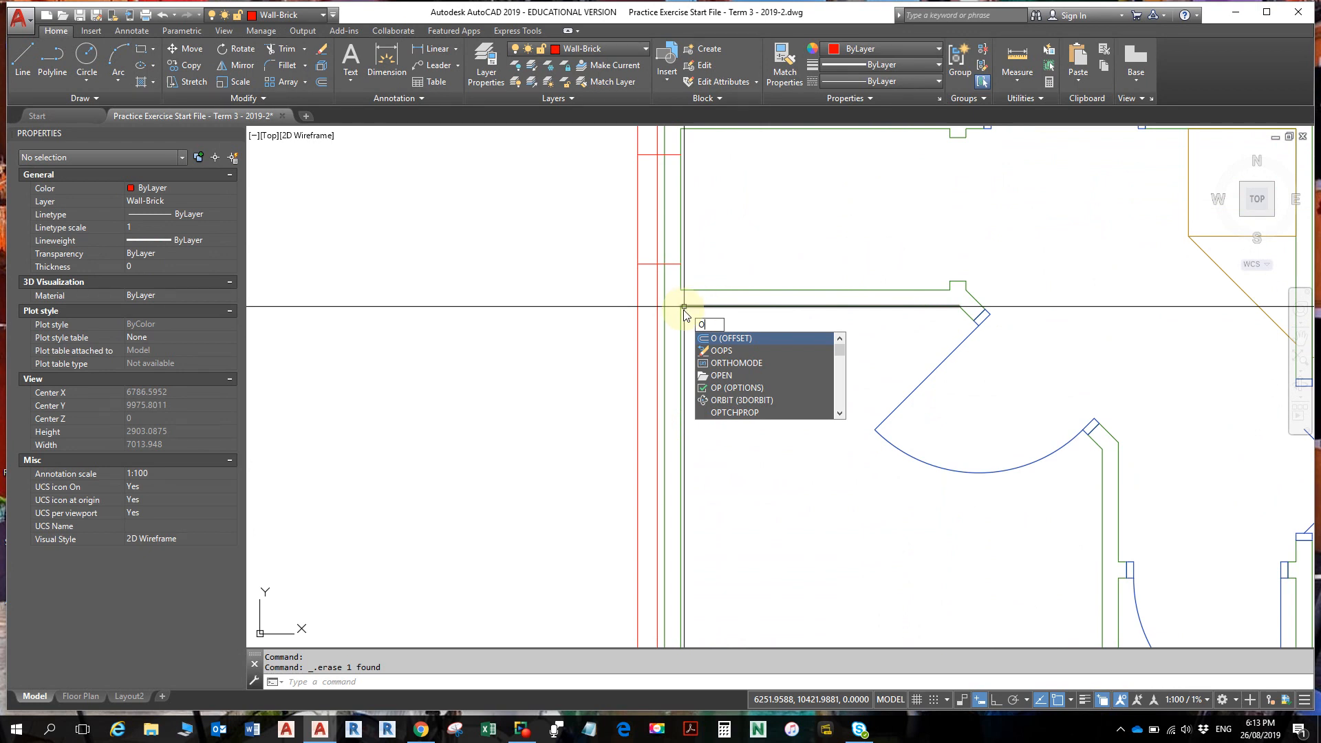
{"action": "key", "text": "Return"}
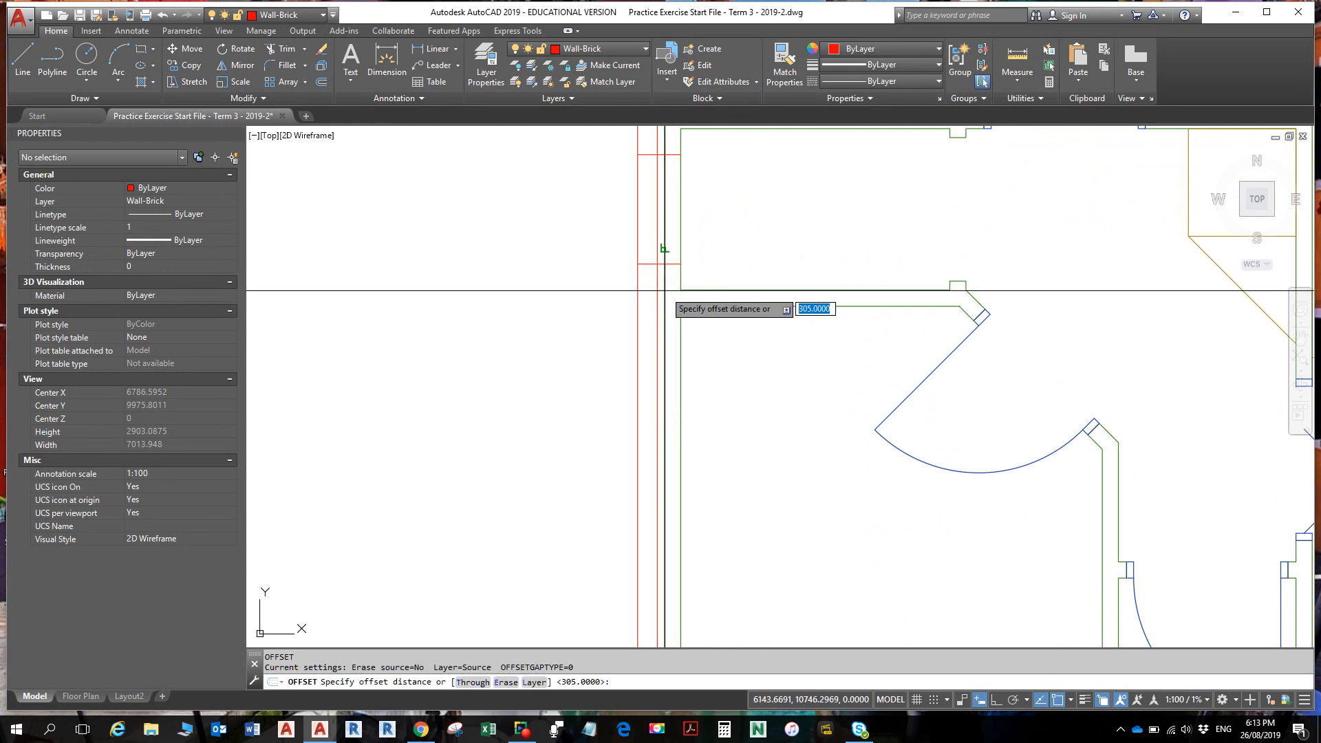
{"action": "type", "text": "380"}
{"action": "key", "text": "Return"}
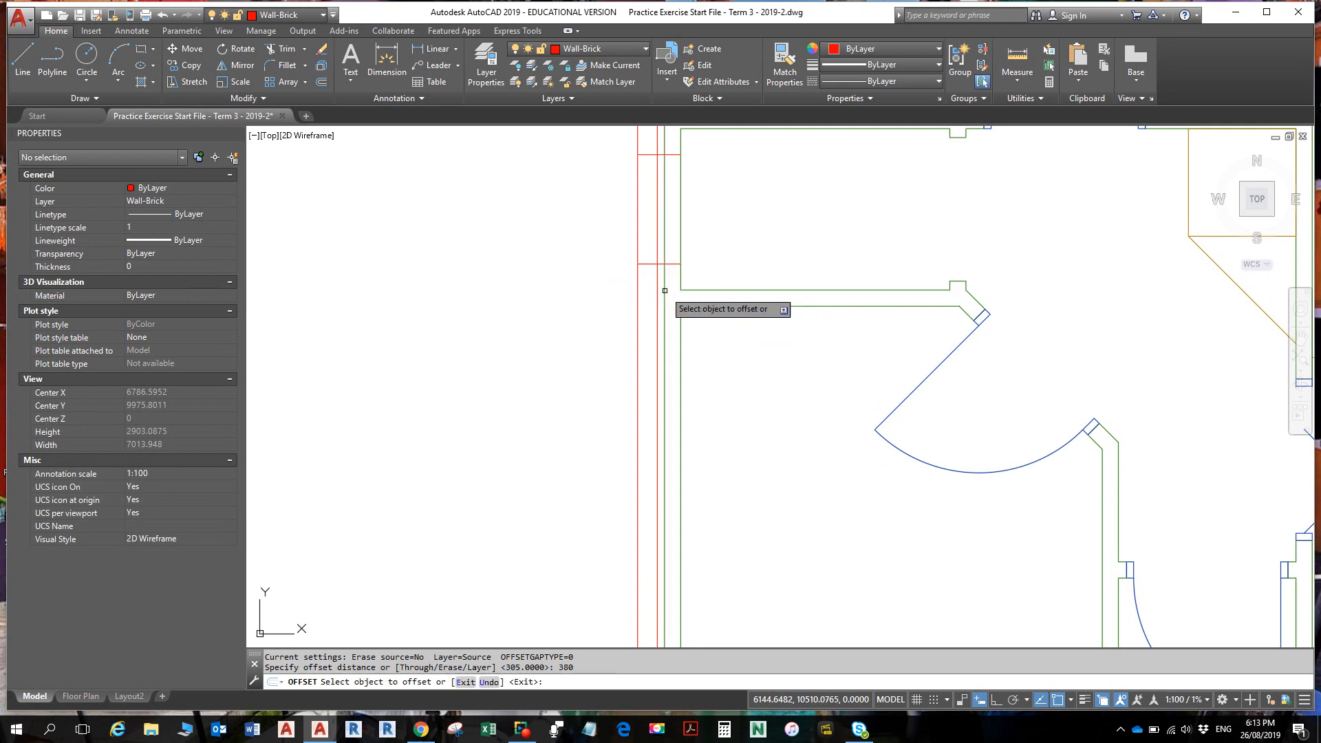
{"action": "left_click", "coordinate": [645, 265]}
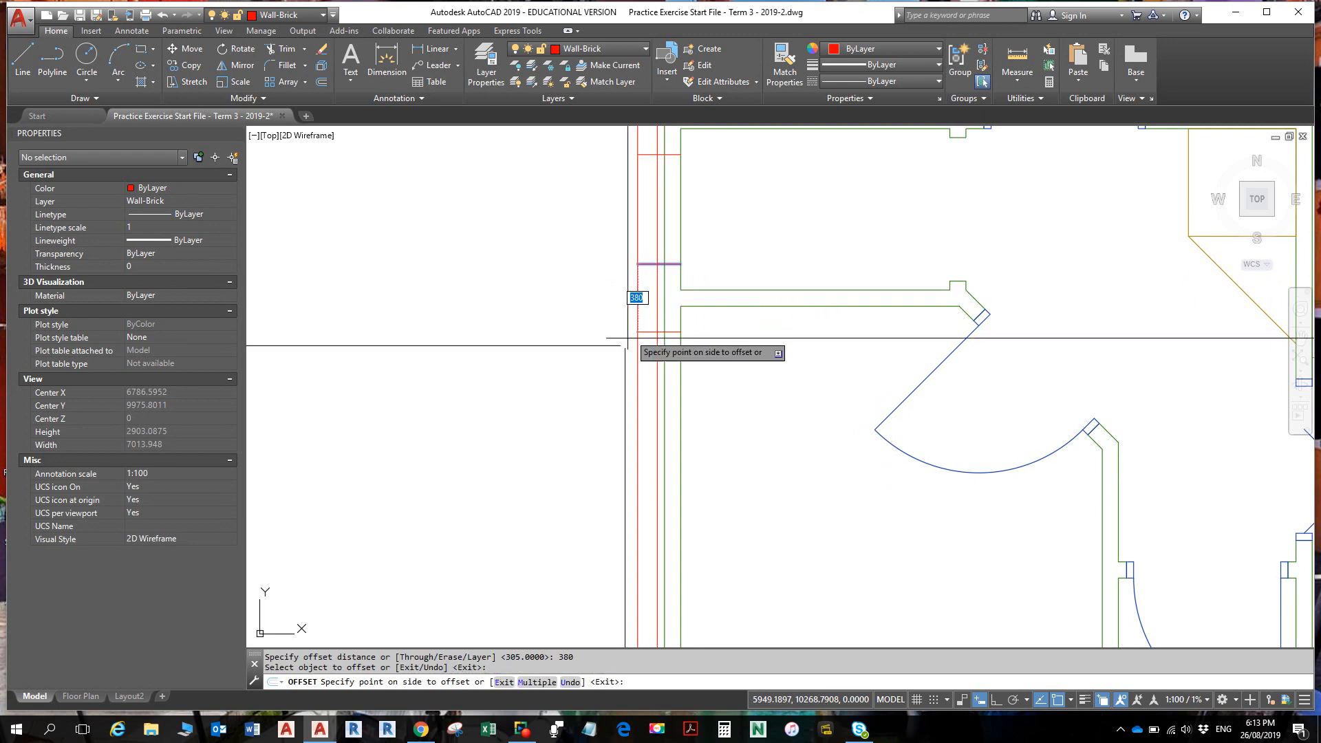
{"action": "left_click", "coordinate": [631, 337]}
{"action": "key", "text": "Return"}
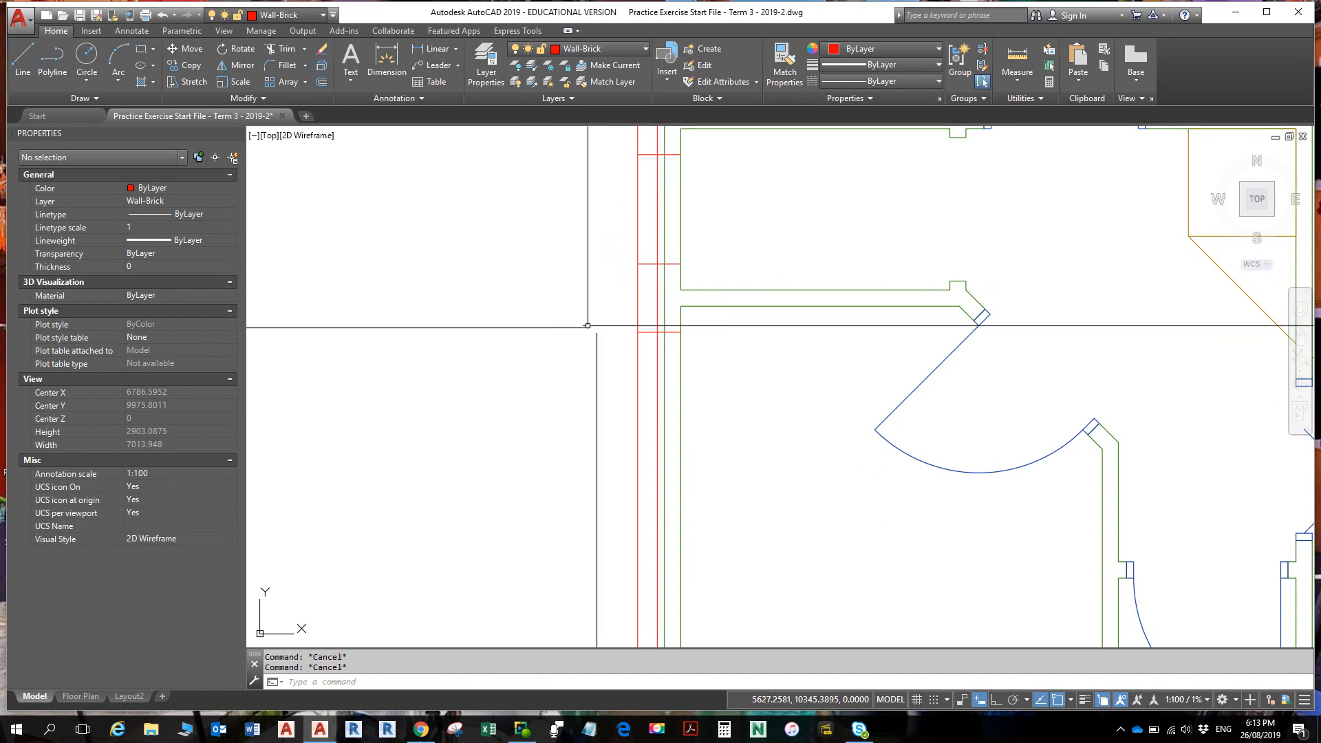
{"action": "left_click", "coordinate": [643, 332]}
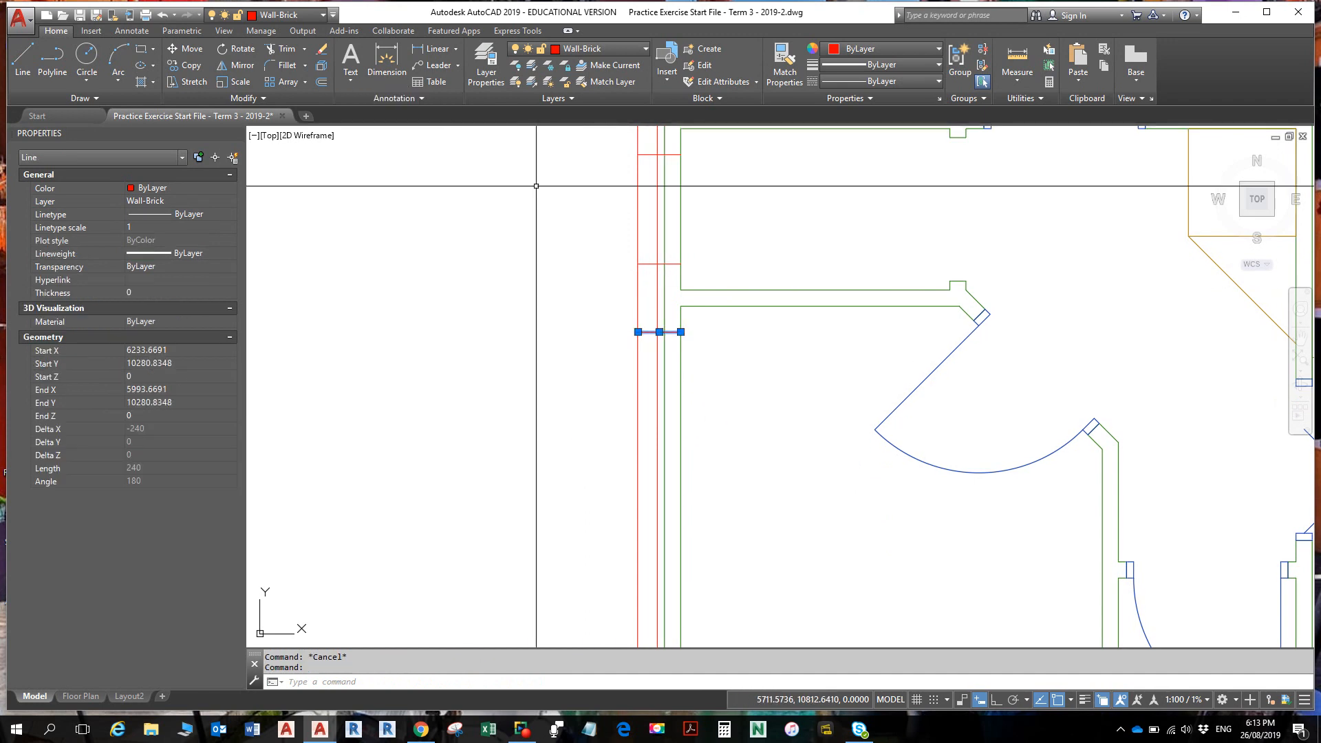
{"action": "left_click", "coordinate": [324, 84]}
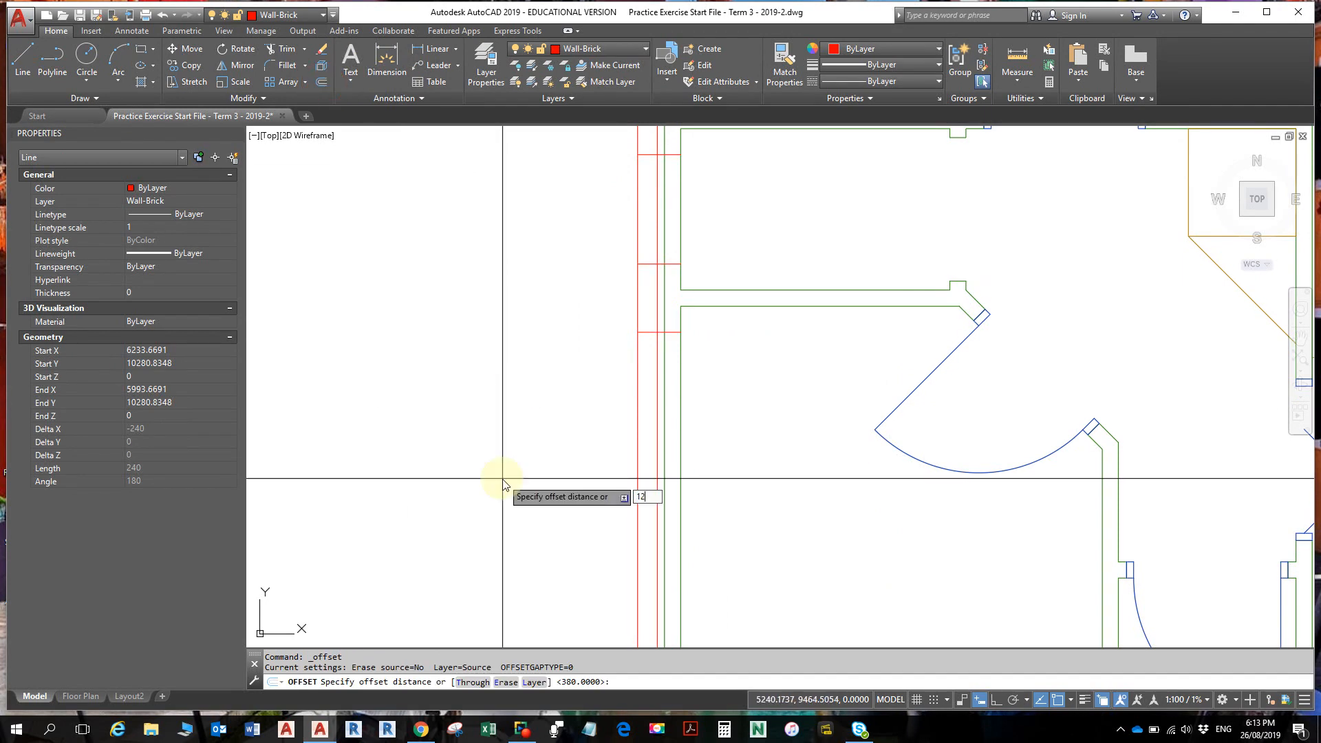
{"action": "type", "text": "1210"}
{"action": "key", "text": "Return"}
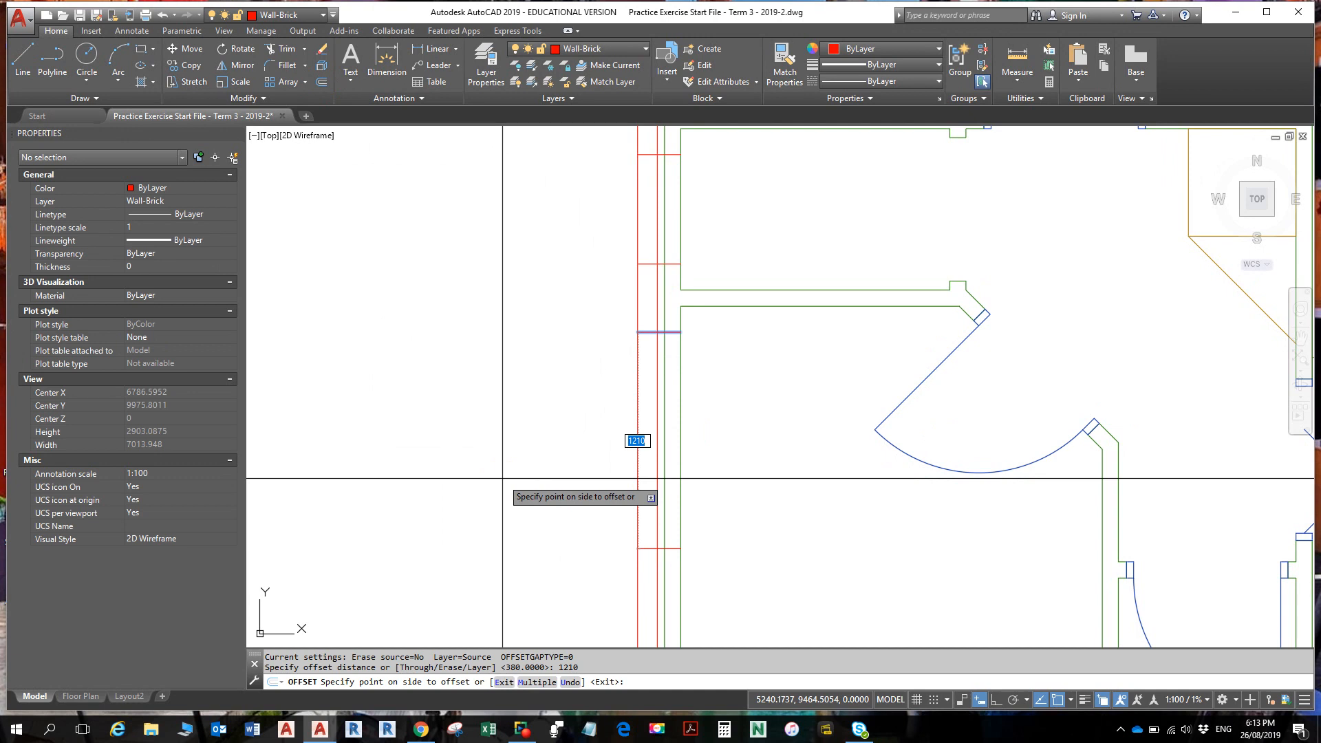
{"action": "key", "text": "Return"}
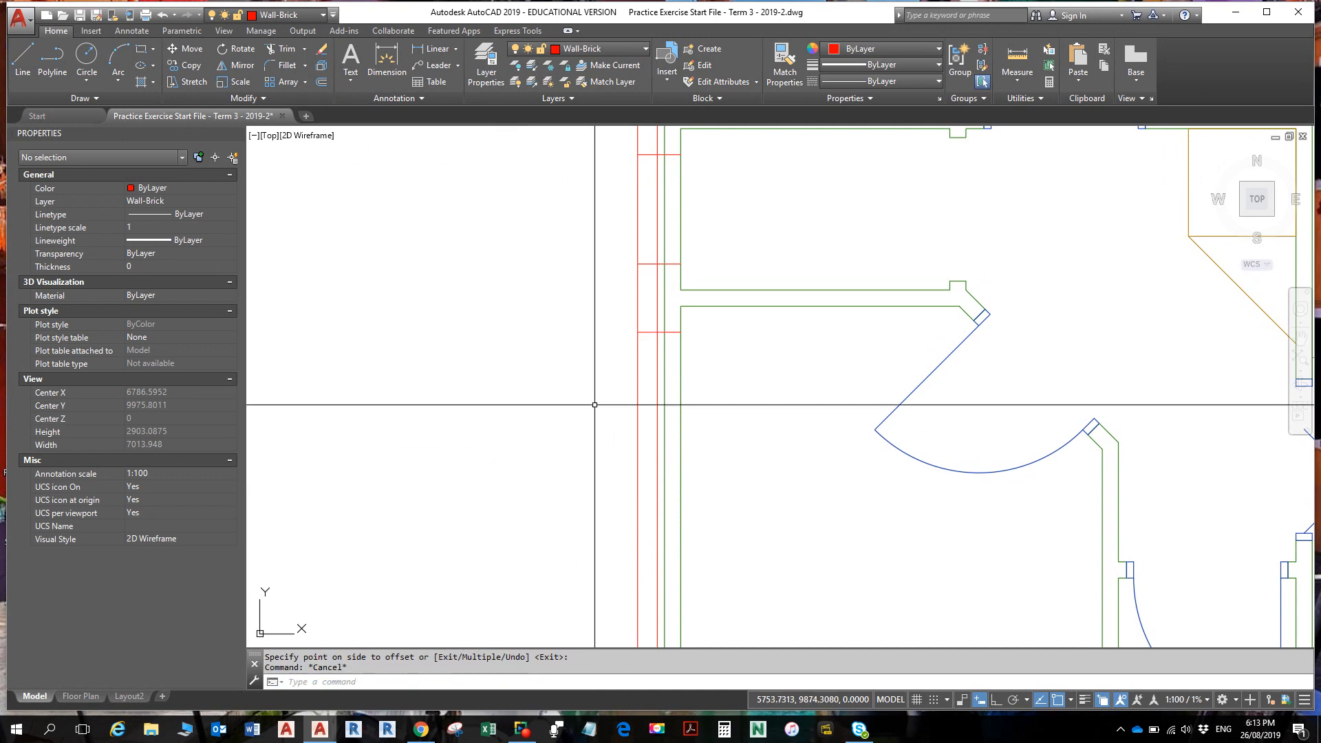
- Offset the bathroom opening's upper edge line 1210 mm downward to mark the opening's lower edge
{"action": "left_click", "coordinate": [644, 332]}
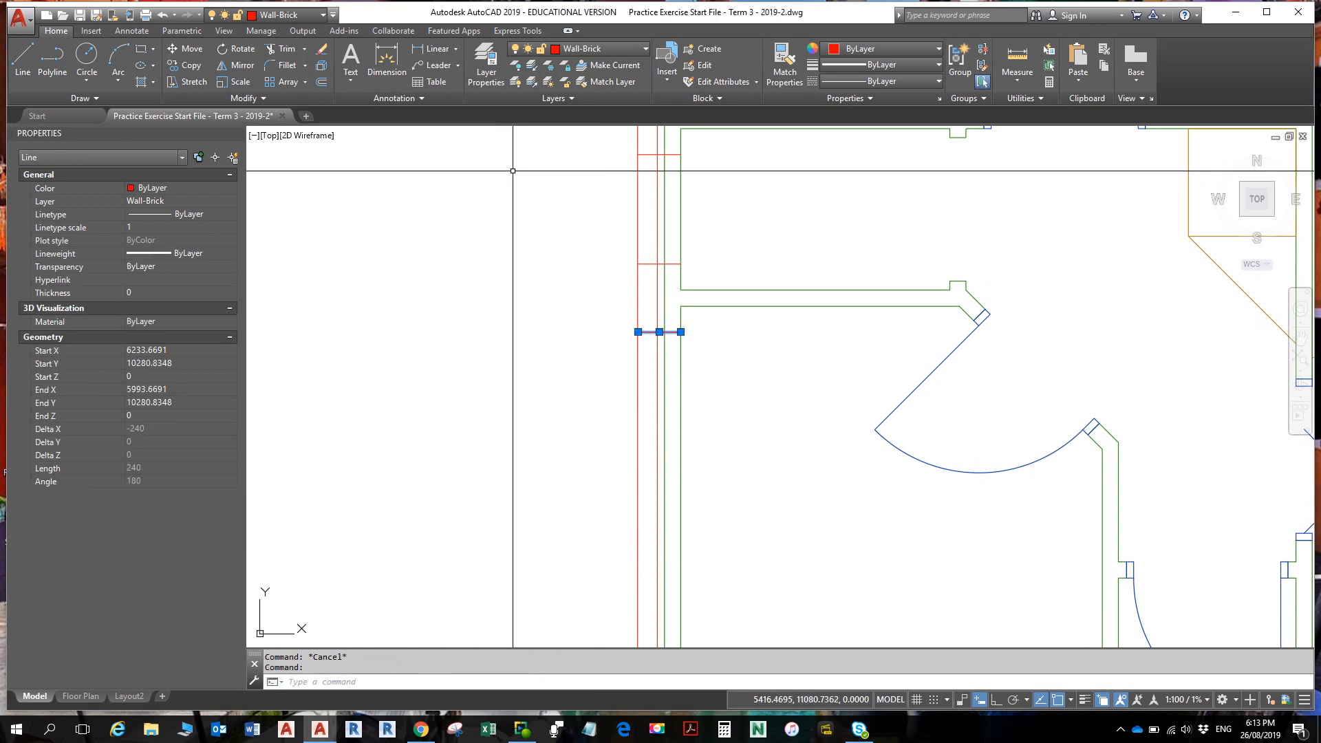
{"action": "left_click", "coordinate": [328, 80]}
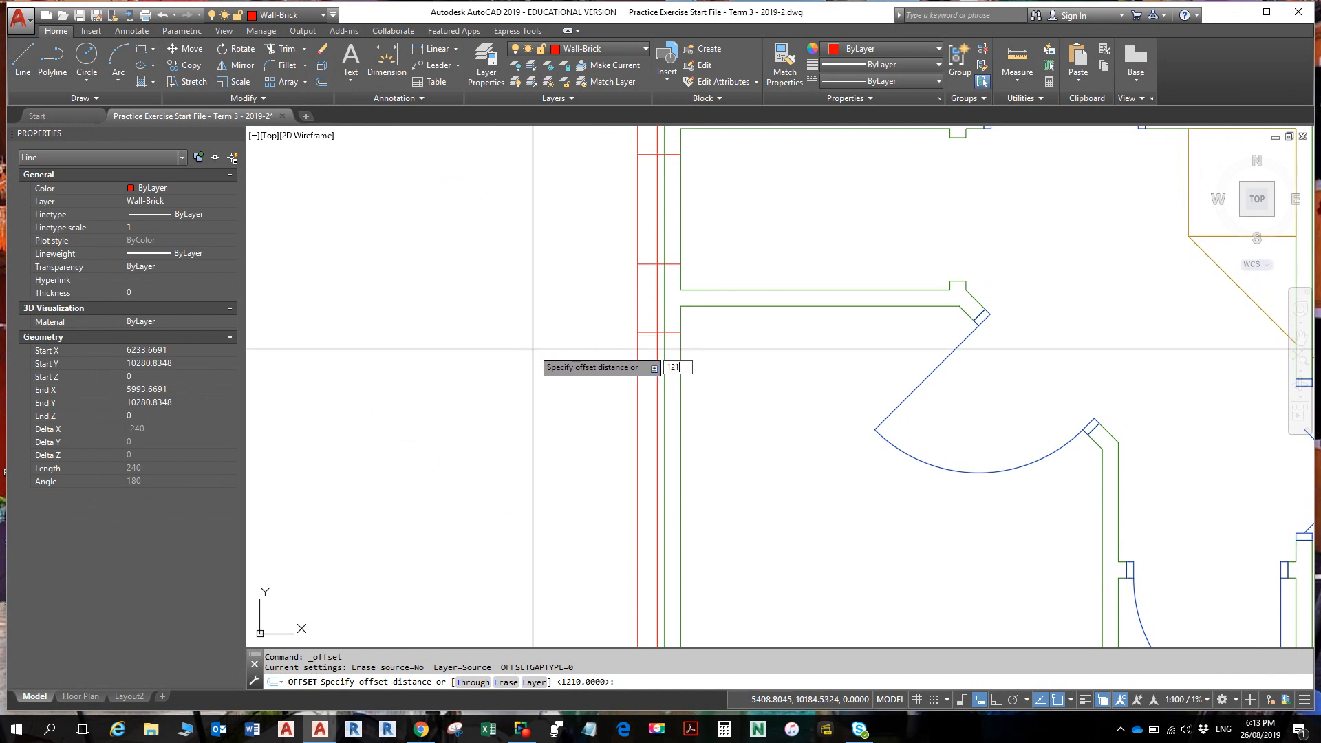
{"action": "key", "text": "Return"}
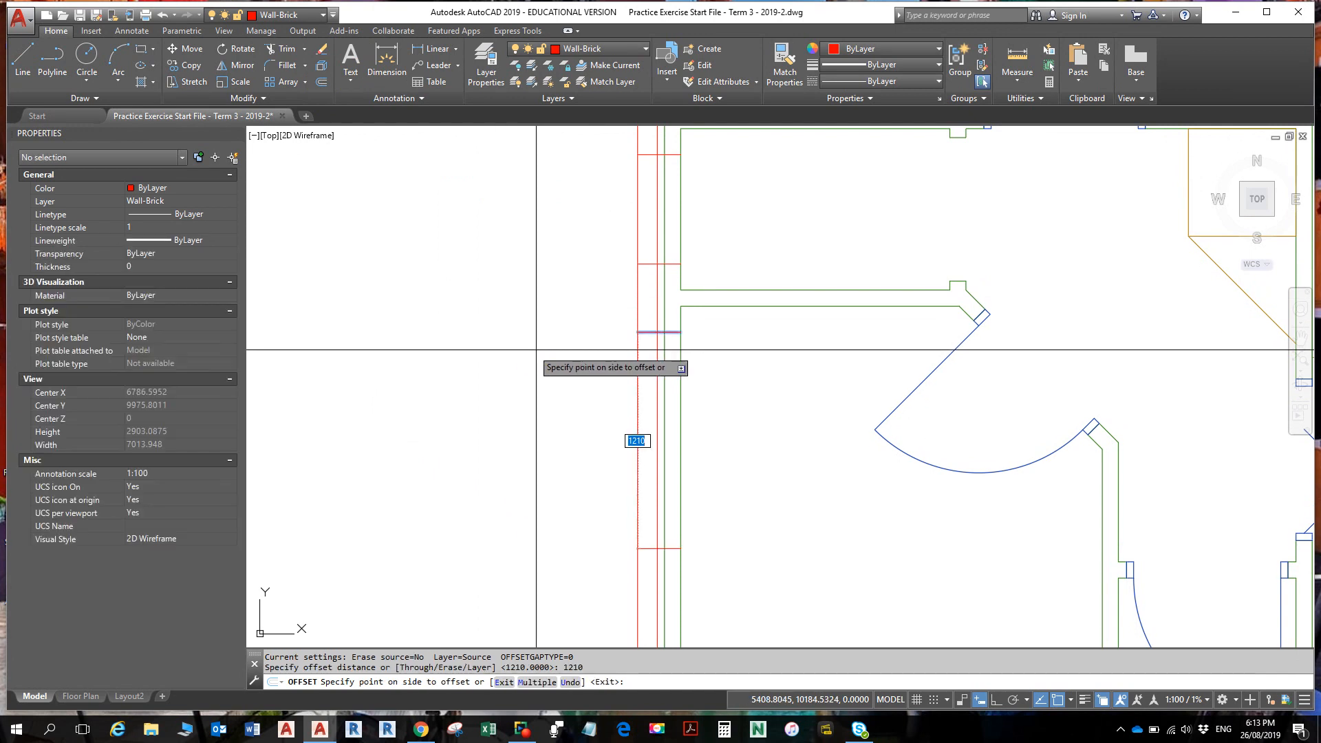
{"action": "left_click", "coordinate": [643, 332]}
{"action": "left_click", "coordinate": [570, 495]}
{"action": "key", "text": "Escape"}
{"action": "key", "text": "Escape"}
- Trim the brick and frame wall lines between the edge lines of the WC and bathroom window openings
{"action": "scroll", "coordinate": [593, 481], "scroll_direction": "down", "scroll_amount": 5}
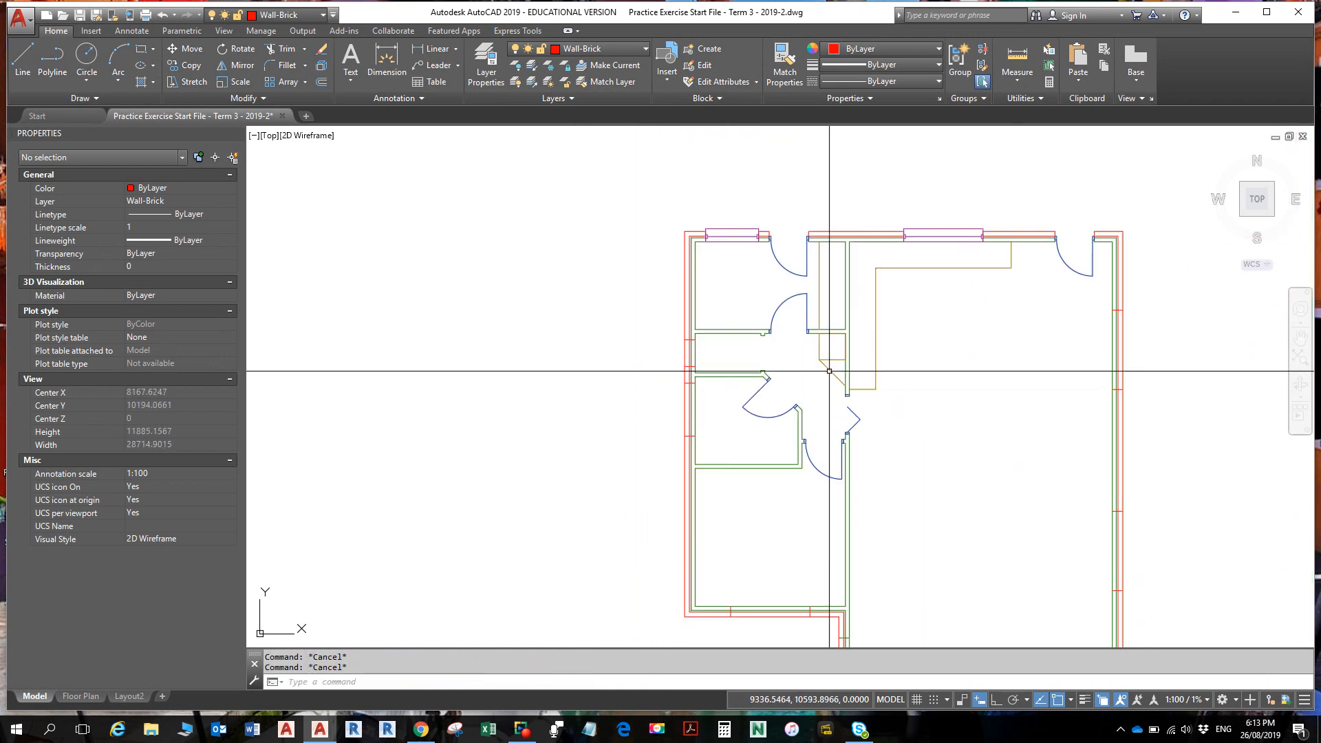
{"action": "middle_click_drag", "start_coordinate": [819, 369], "coordinate": [809, 378]}
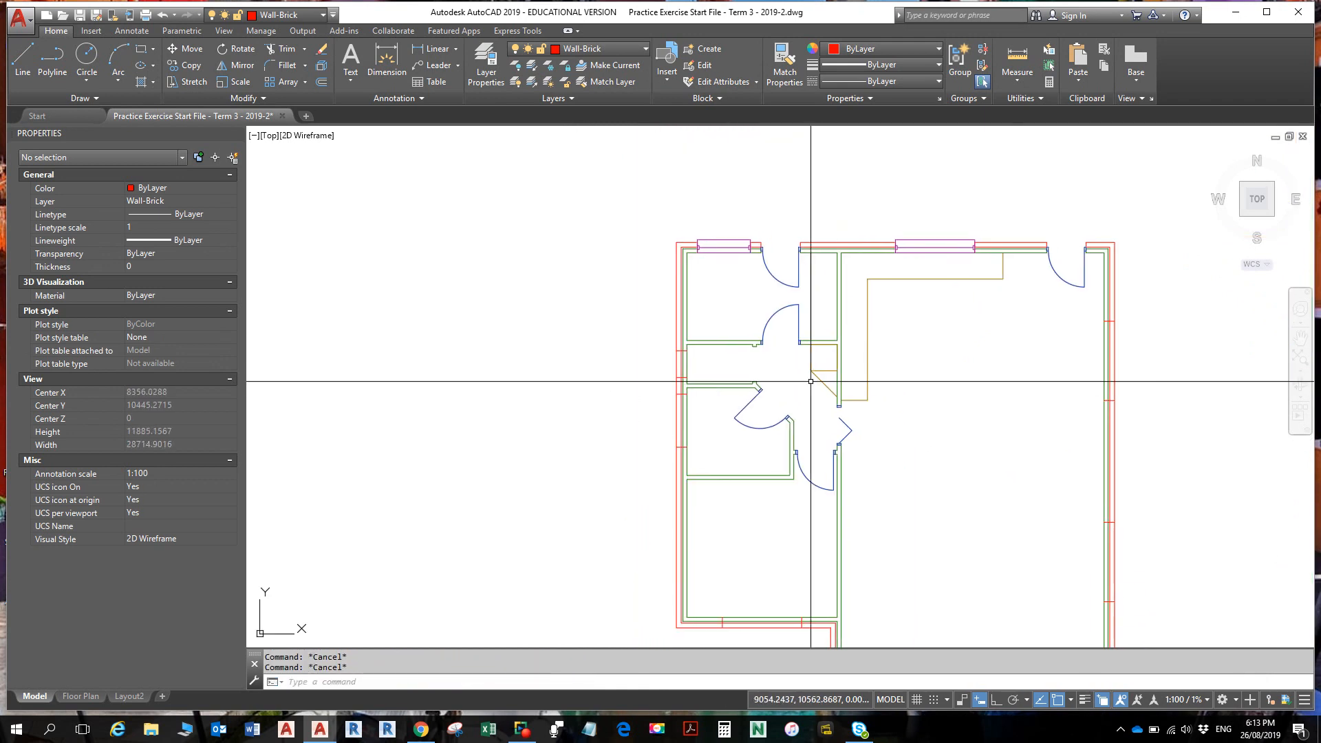
{"action": "middle_click_drag", "start_coordinate": [895, 361], "coordinate": [814, 306]}
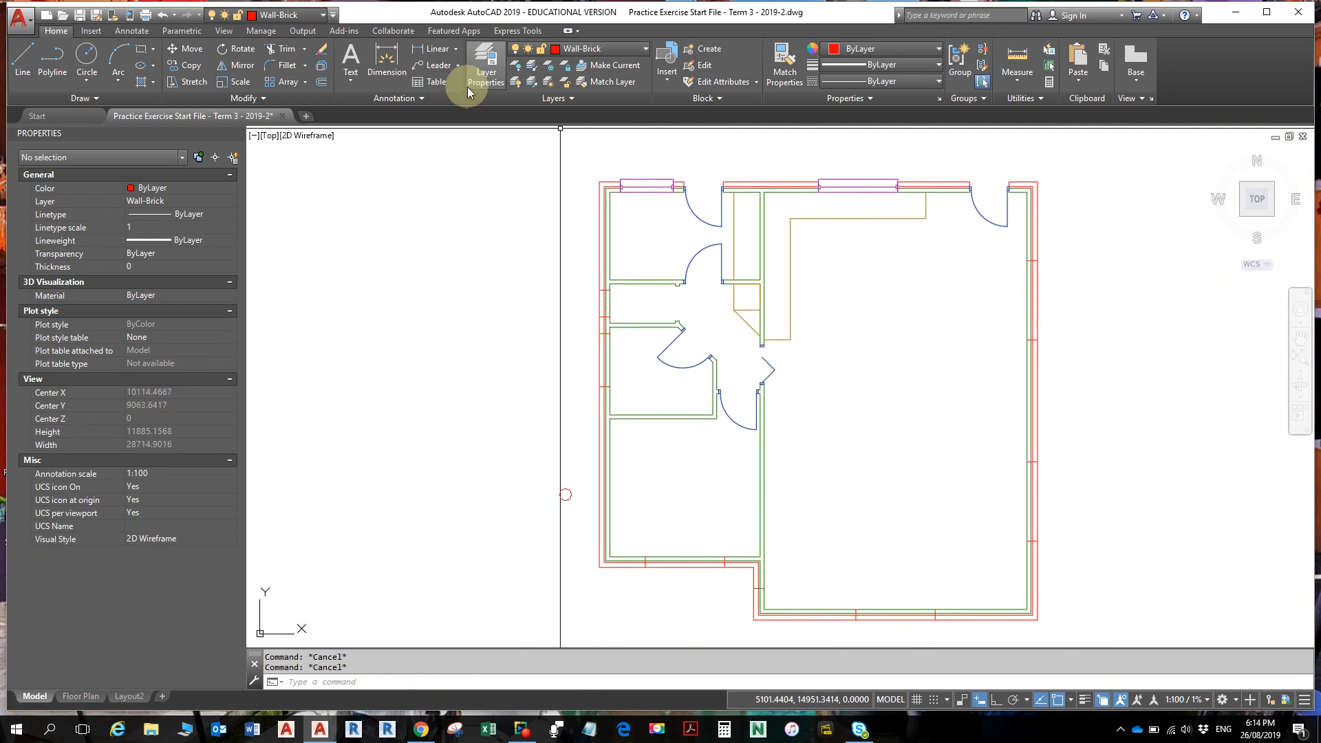
{"action": "left_click", "coordinate": [293, 56]}
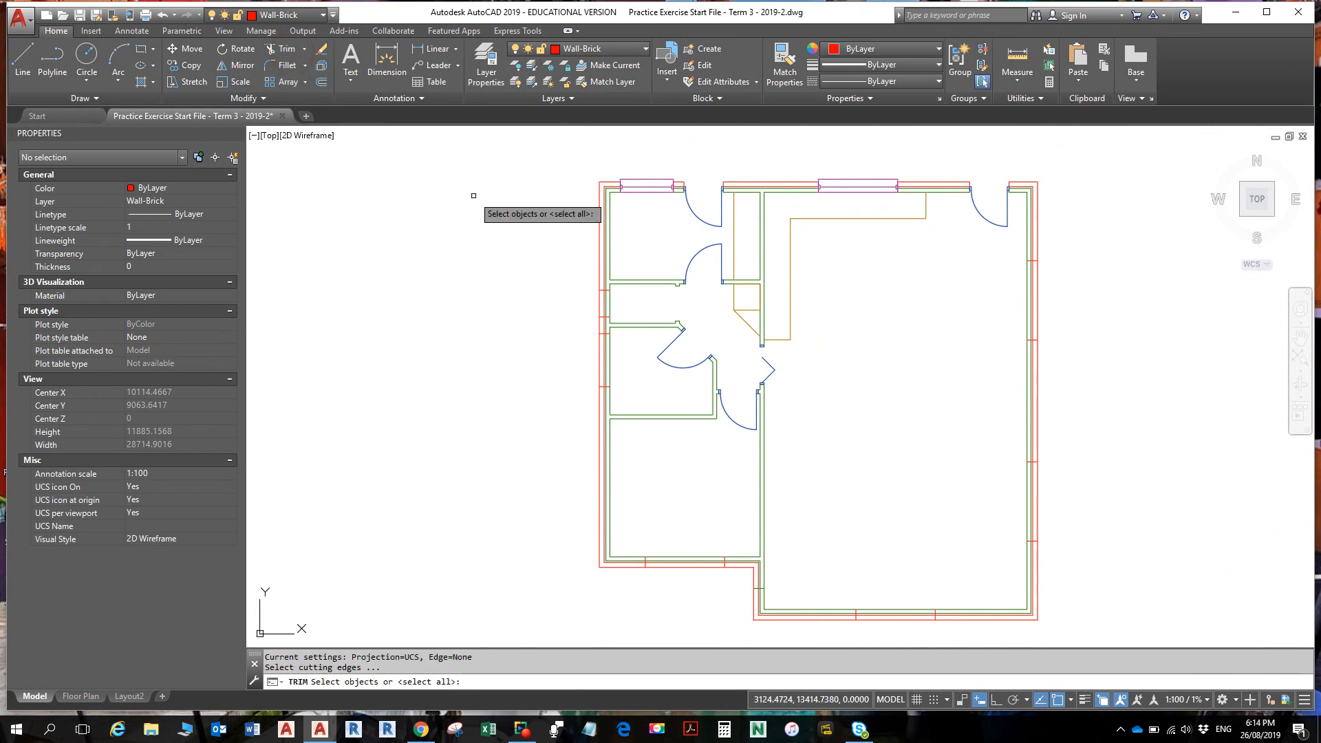
{"action": "key", "text": "Return"}
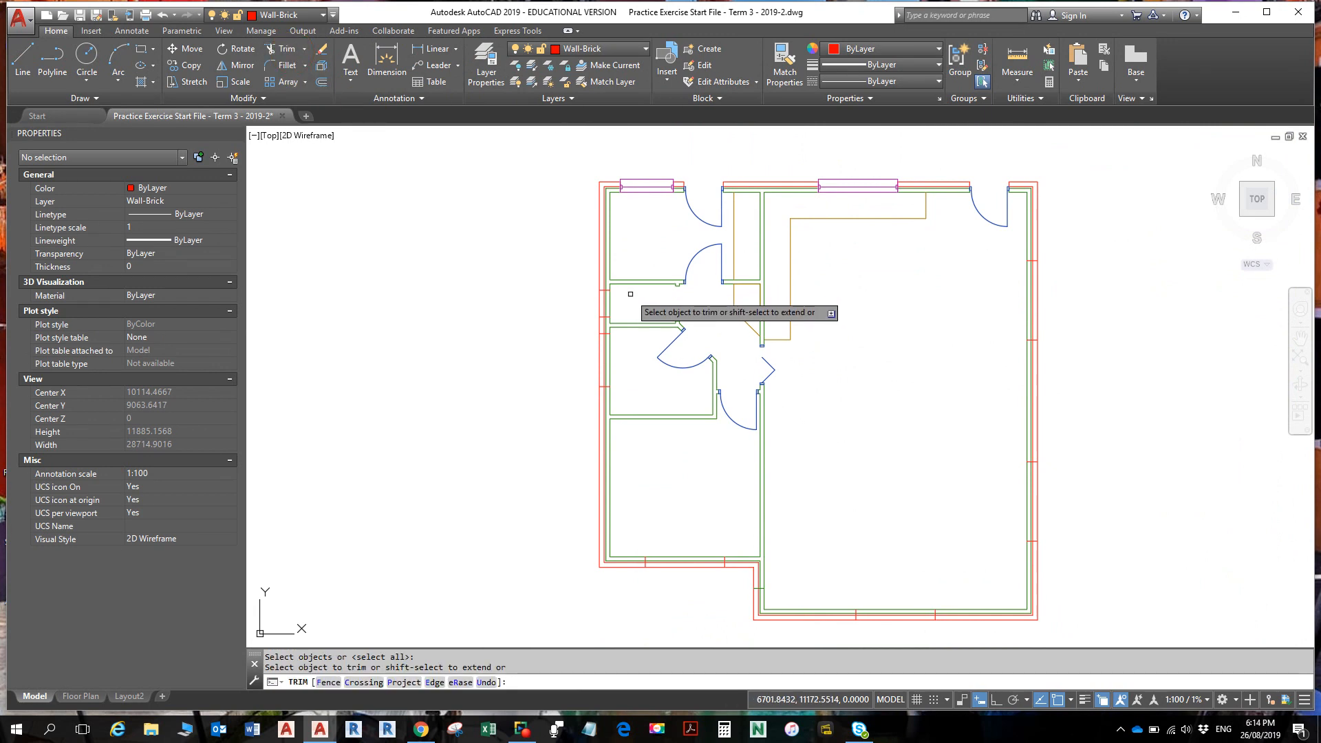
{"action": "left_click", "coordinate": [628, 307]}
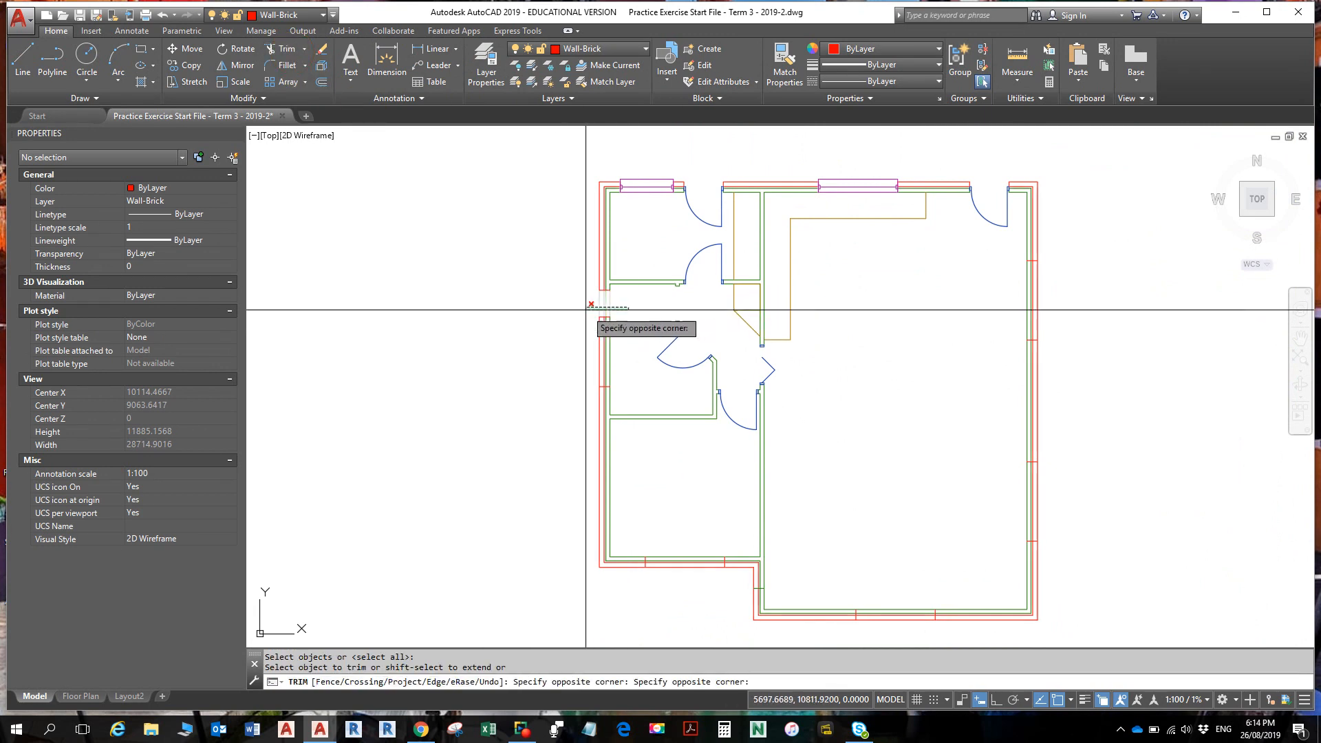
{"action": "left_click", "coordinate": [583, 301]}
{"action": "left_click", "coordinate": [624, 362]}
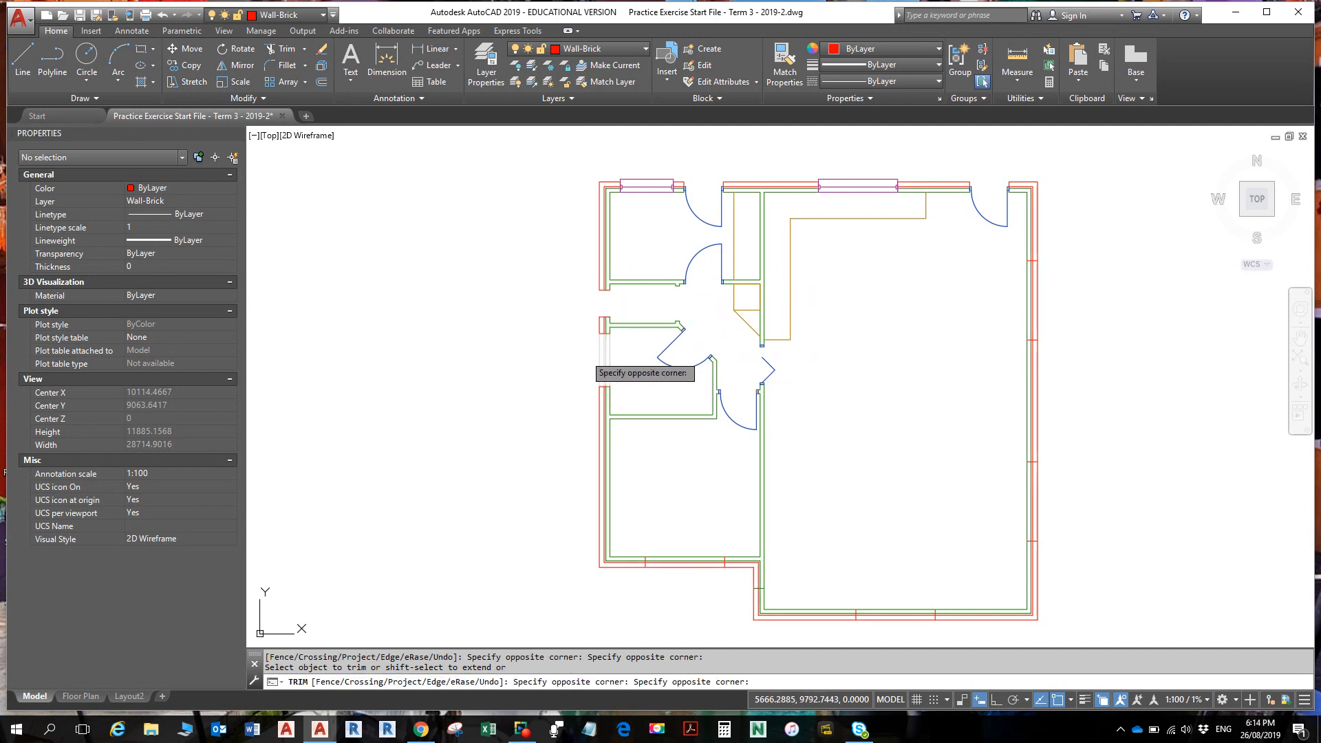
{"action": "left_click", "coordinate": [582, 362]}
- Trim the wall lines across the window openings in the lower walls of the bedroom and the lounge
{"action": "left_click", "coordinate": [682, 536]}
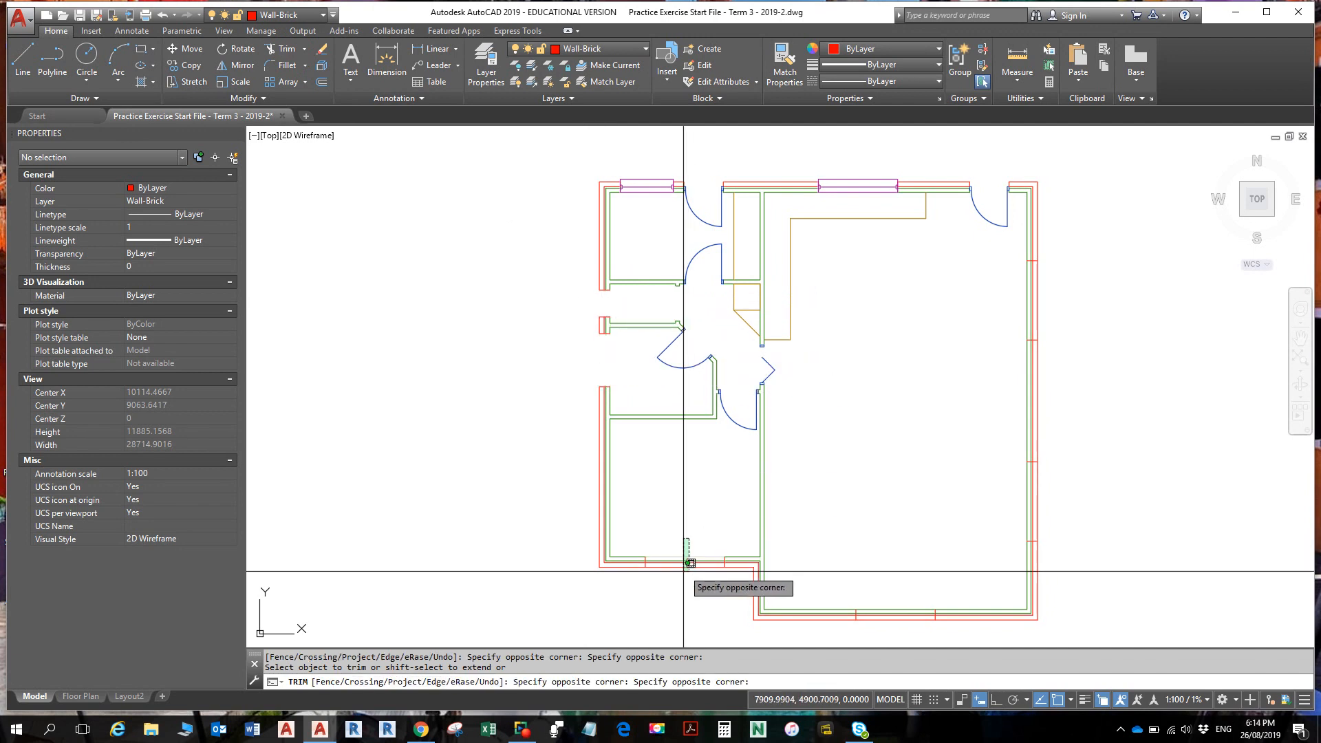
{"action": "left_click", "coordinate": [685, 577]}
{"action": "left_click", "coordinate": [909, 604]}
{"action": "left_click", "coordinate": [914, 619]}
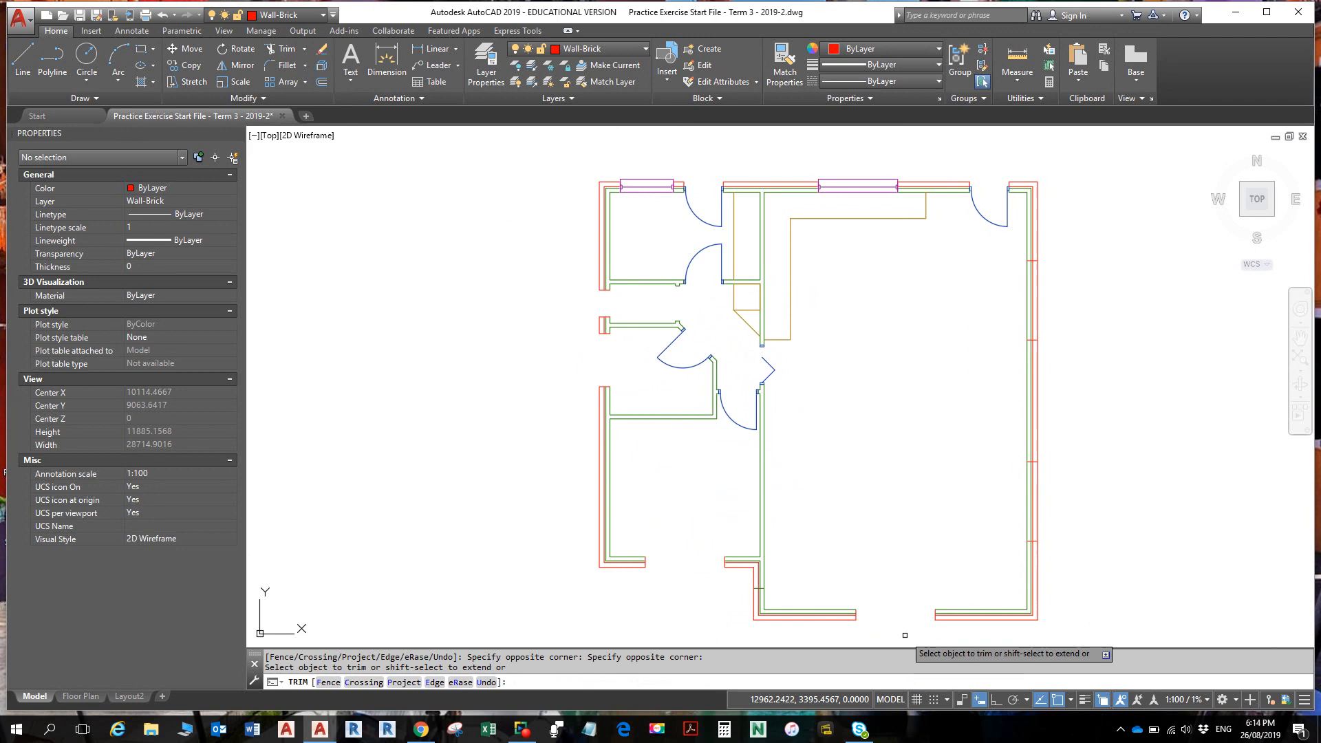
- Trim the wall lines across both window openings in the lounge's east wall
{"action": "left_click", "coordinate": [1064, 513]}
{"action": "left_click", "coordinate": [1009, 489]}
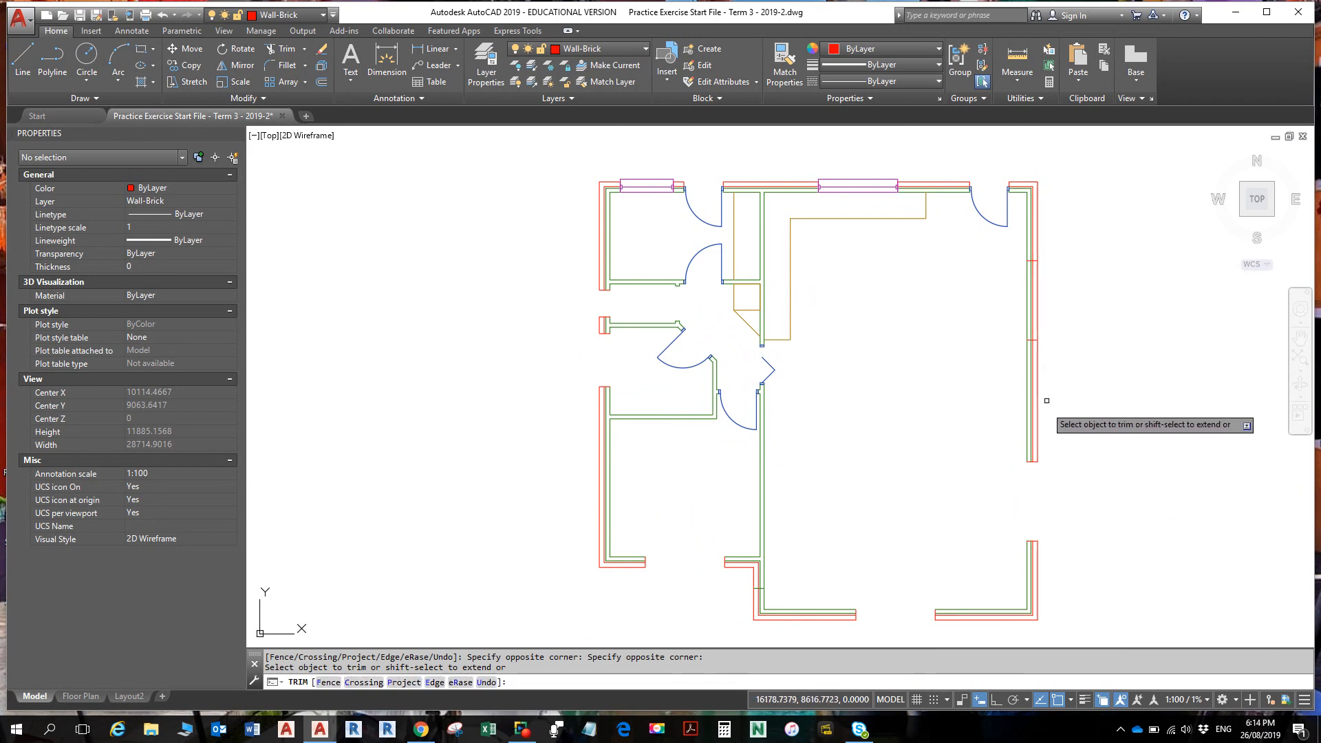
{"action": "left_click", "coordinate": [1053, 313]}
{"action": "left_click", "coordinate": [997, 283]}
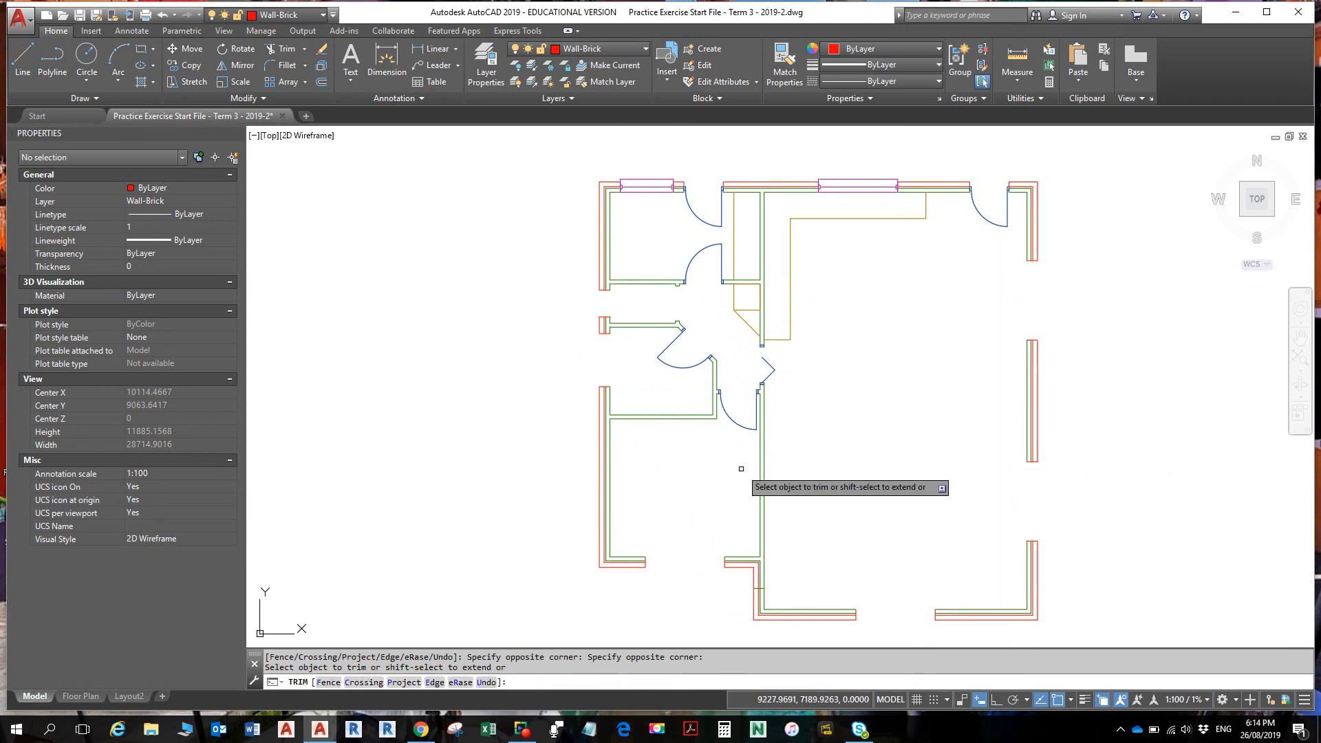
- Trim the cavity segment out of the edge lines at both ends of the bedroom window opening
{"action": "middle_click_drag", "start_coordinate": [682, 446], "coordinate": [750, 374]}
{"action": "scroll", "coordinate": [828, 495], "scroll_direction": "up", "scroll_amount": 6}
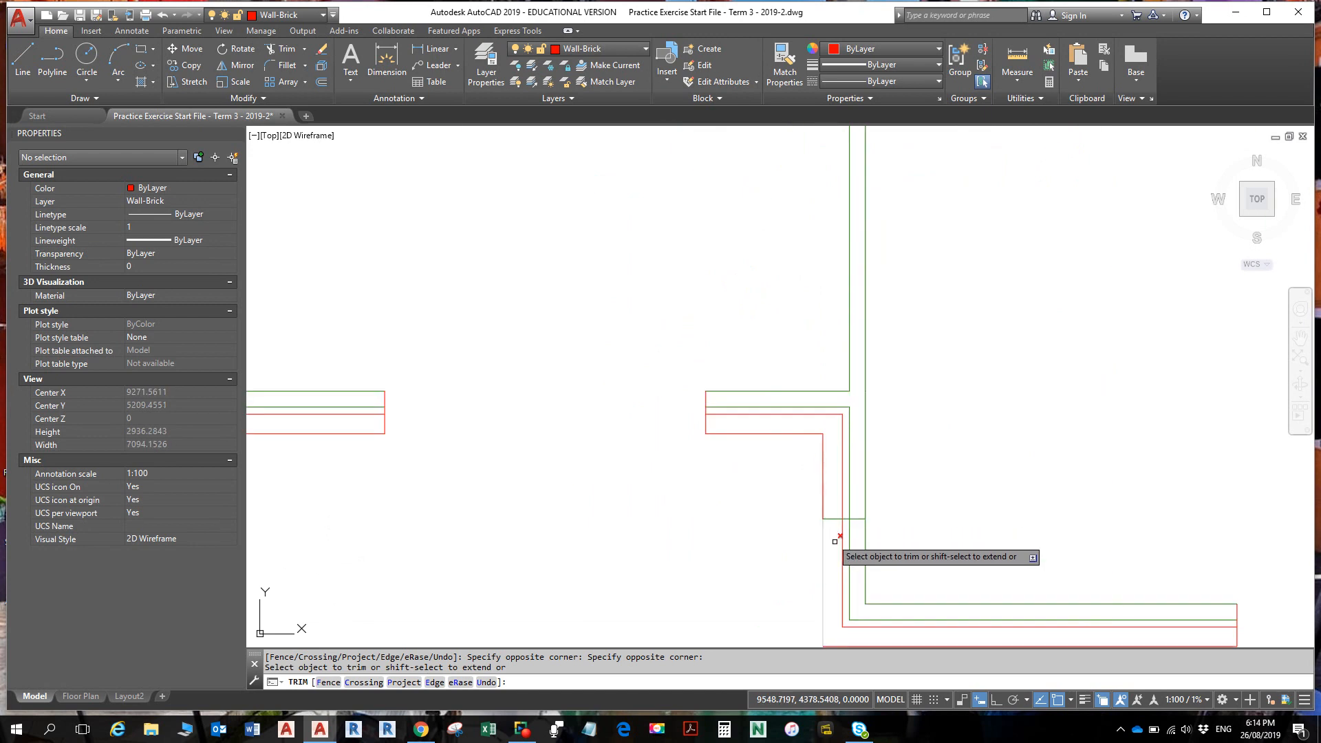
{"action": "scroll", "coordinate": [709, 413], "scroll_direction": "up", "scroll_amount": 4}
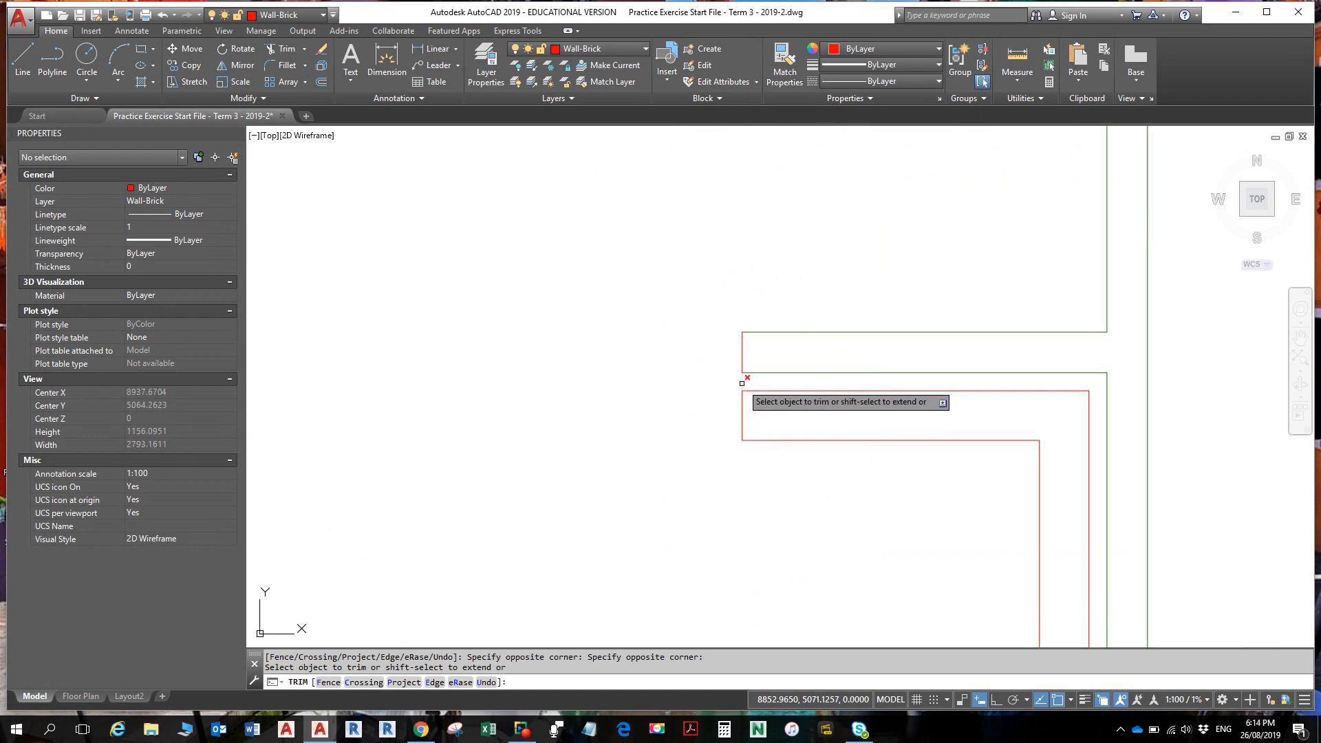
{"action": "scroll", "coordinate": [742, 383], "scroll_direction": "down", "scroll_amount": 4}
{"action": "middle_click_drag", "start_coordinate": [673, 415], "coordinate": [775, 401]}
{"action": "scroll", "coordinate": [679, 371], "scroll_direction": "up", "scroll_amount": 4}
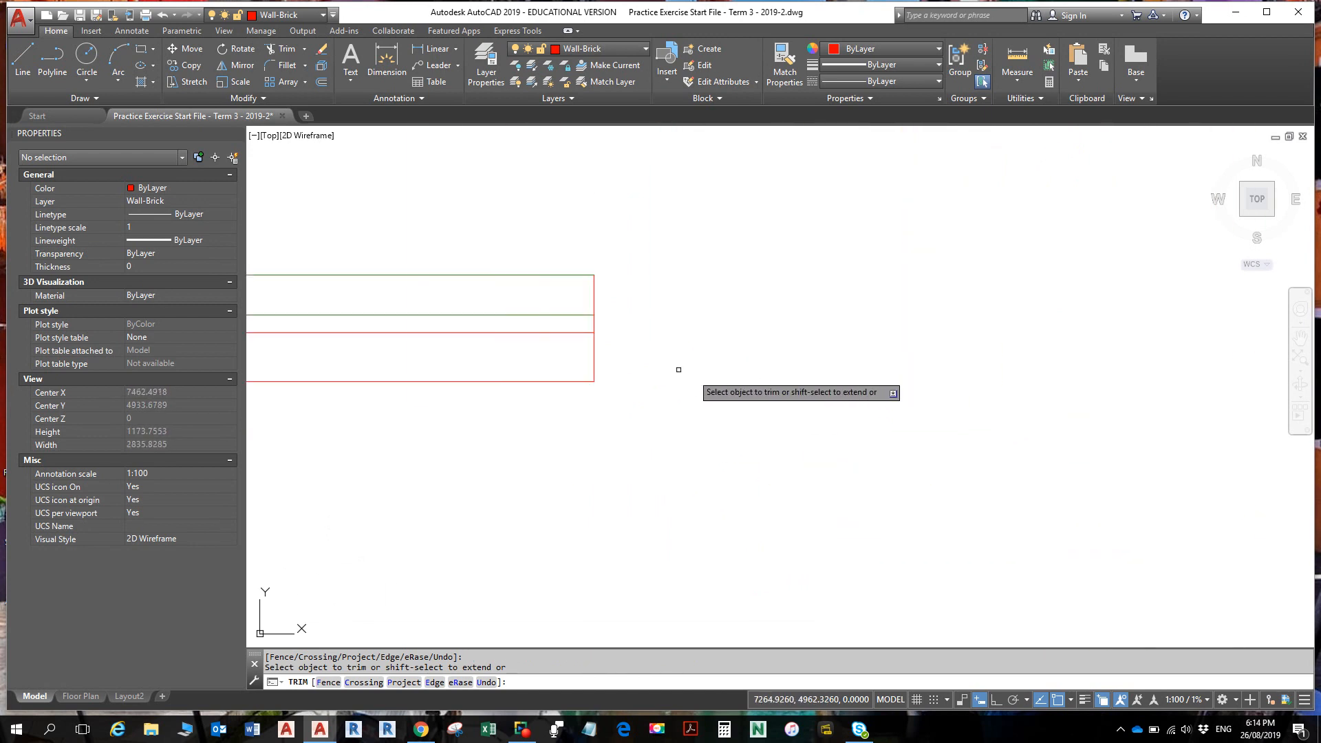
- Trim the cavity segment out of the lower and upper edge lines of the bathroom window opening
{"action": "scroll", "coordinate": [636, 351], "scroll_direction": "down", "scroll_amount": 4}
{"action": "middle_click_drag", "start_coordinate": [630, 372], "coordinate": [816, 525]}
{"action": "middle_click_drag", "start_coordinate": [771, 326], "coordinate": [761, 526]}
{"action": "scroll", "coordinate": [737, 434], "scroll_direction": "up", "scroll_amount": 4}
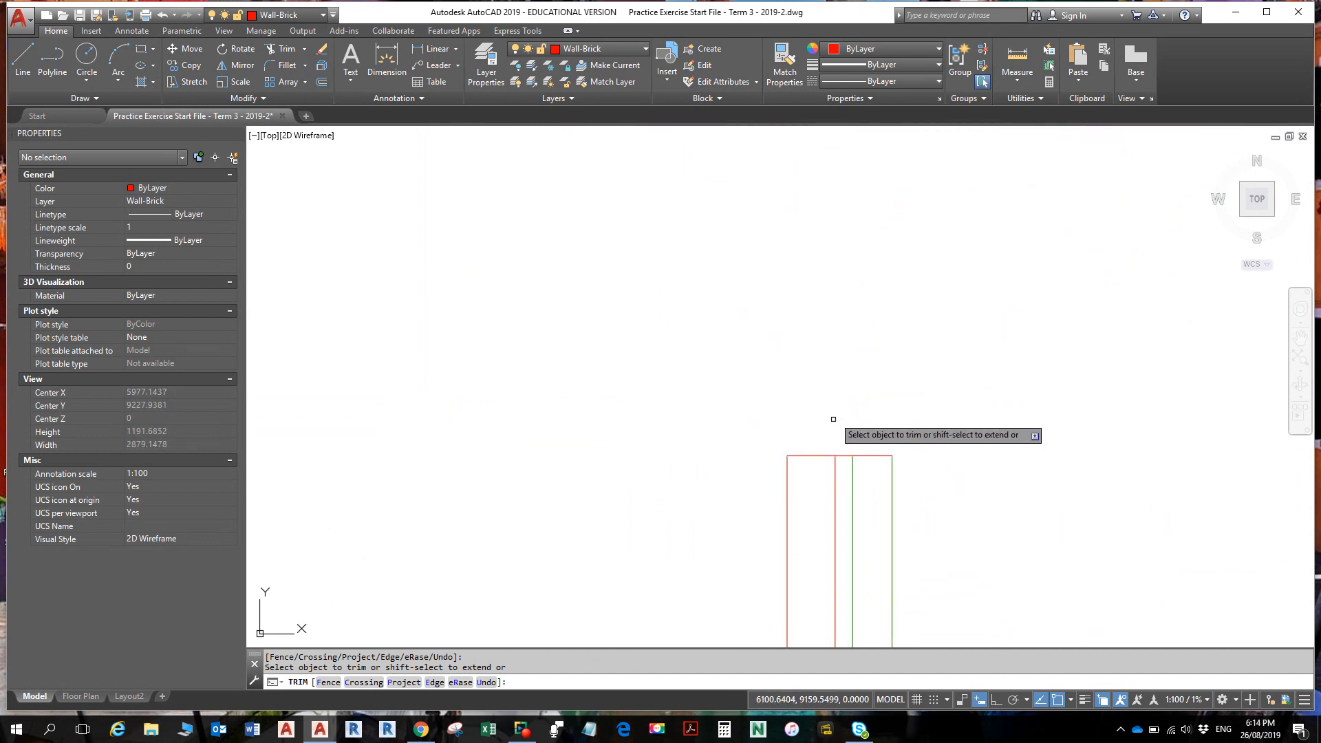
{"action": "scroll", "coordinate": [842, 447], "scroll_direction": "down", "scroll_amount": 4}
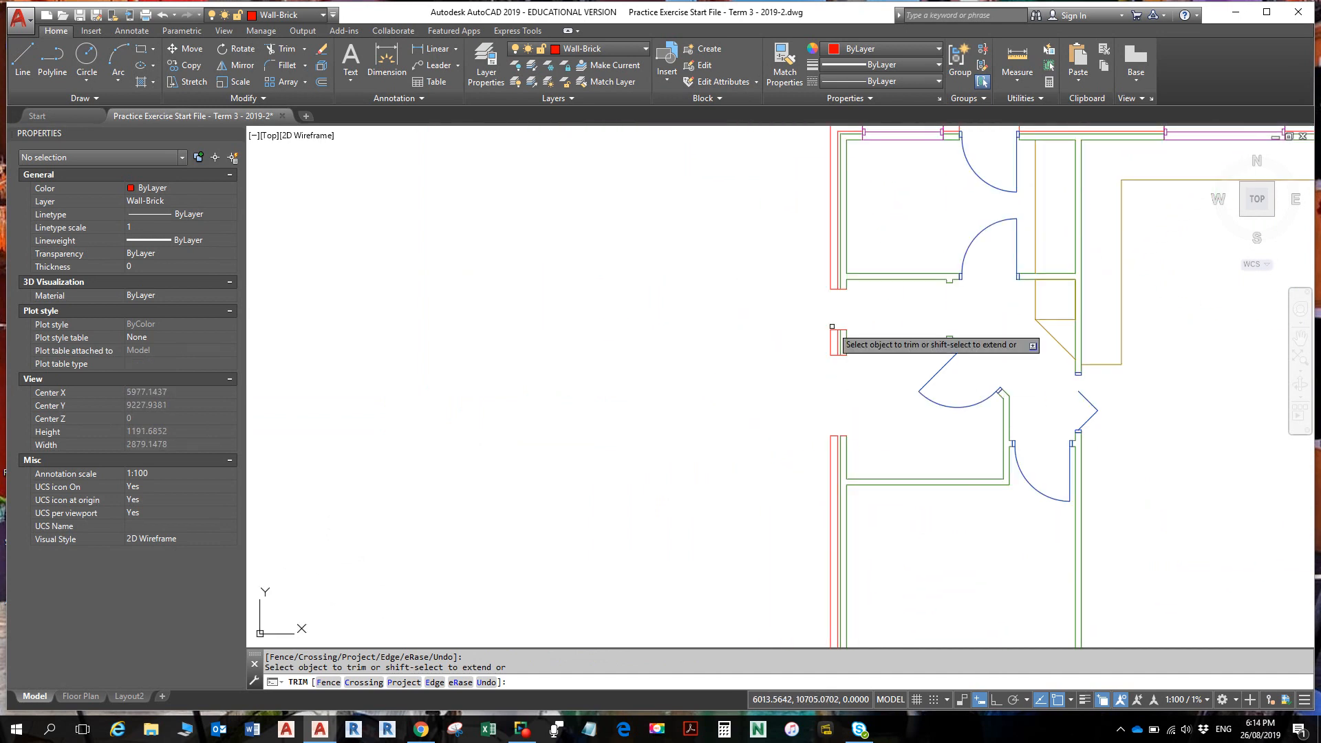
{"action": "middle_click_drag", "start_coordinate": [832, 330], "coordinate": [835, 501]}
{"action": "scroll", "coordinate": [833, 540], "scroll_direction": "up", "scroll_amount": 7}
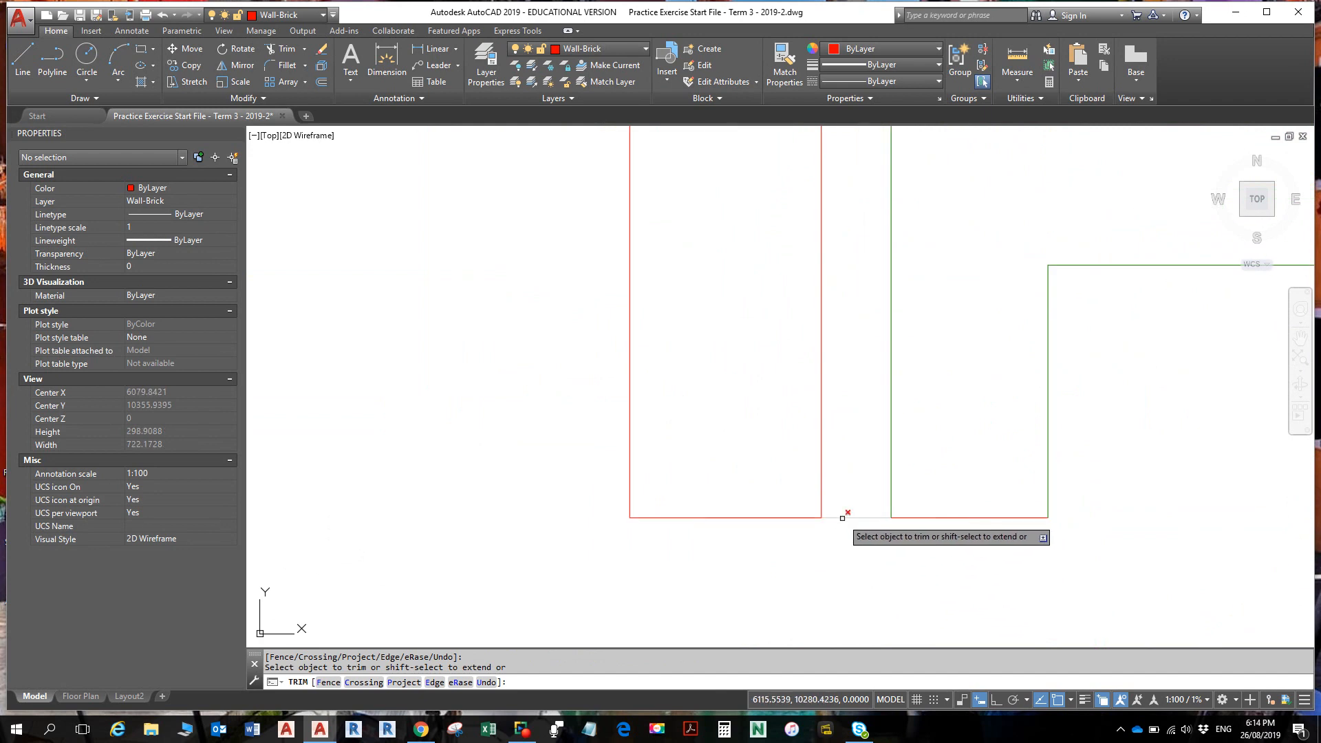
{"action": "left_click", "coordinate": [845, 517]}
- Trim the cavity segment out of the lower and upper edge lines of the WC window opening
{"action": "scroll", "coordinate": [839, 440], "scroll_direction": "down", "scroll_amount": 4}
{"action": "middle_click_drag", "start_coordinate": [833, 379], "coordinate": [820, 619]}
{"action": "scroll", "coordinate": [820, 619], "scroll_direction": "up", "scroll_amount": 2}
{"action": "scroll", "coordinate": [820, 619], "scroll_direction": "up", "scroll_amount": 2}
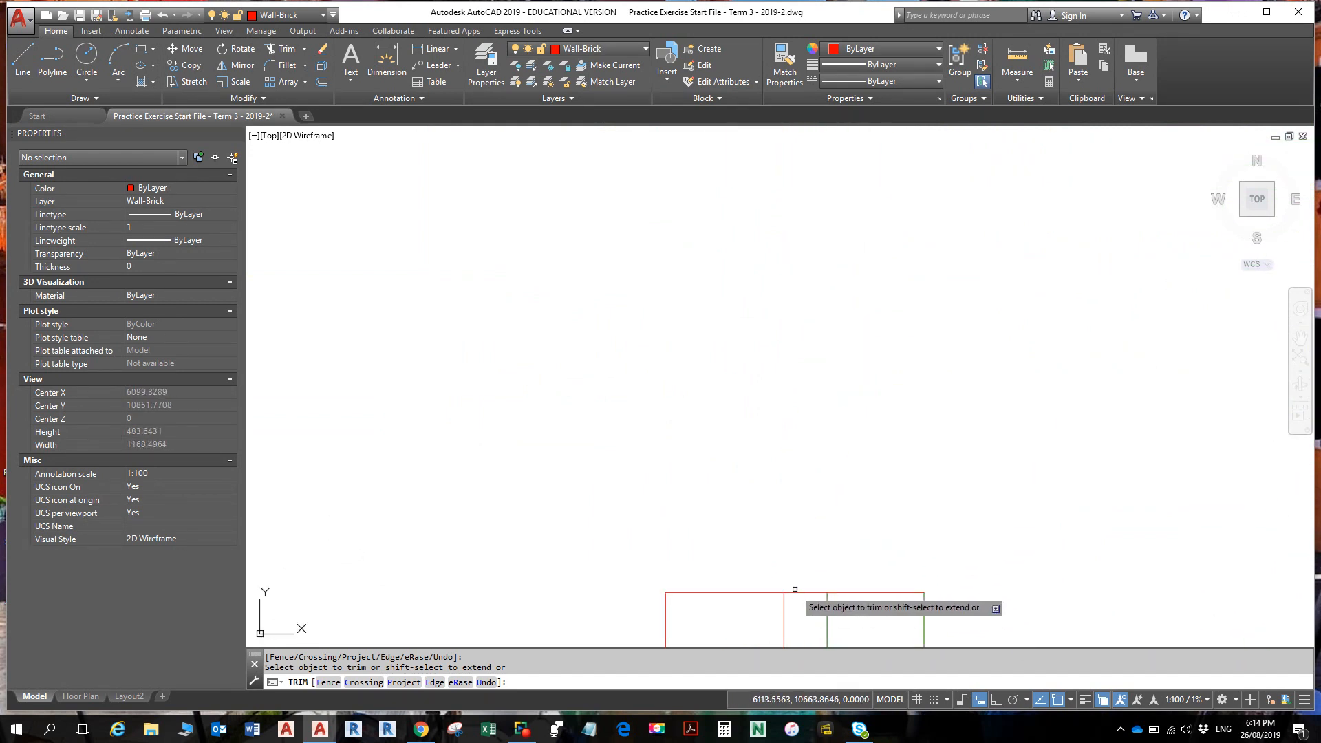
{"action": "left_click", "coordinate": [803, 591]}
{"action": "scroll", "coordinate": [804, 540], "scroll_direction": "down", "scroll_amount": 8}
{"action": "middle_click_drag", "start_coordinate": [820, 416], "coordinate": [819, 513]}
{"action": "scroll", "coordinate": [803, 537], "scroll_direction": "up", "scroll_amount": 8}
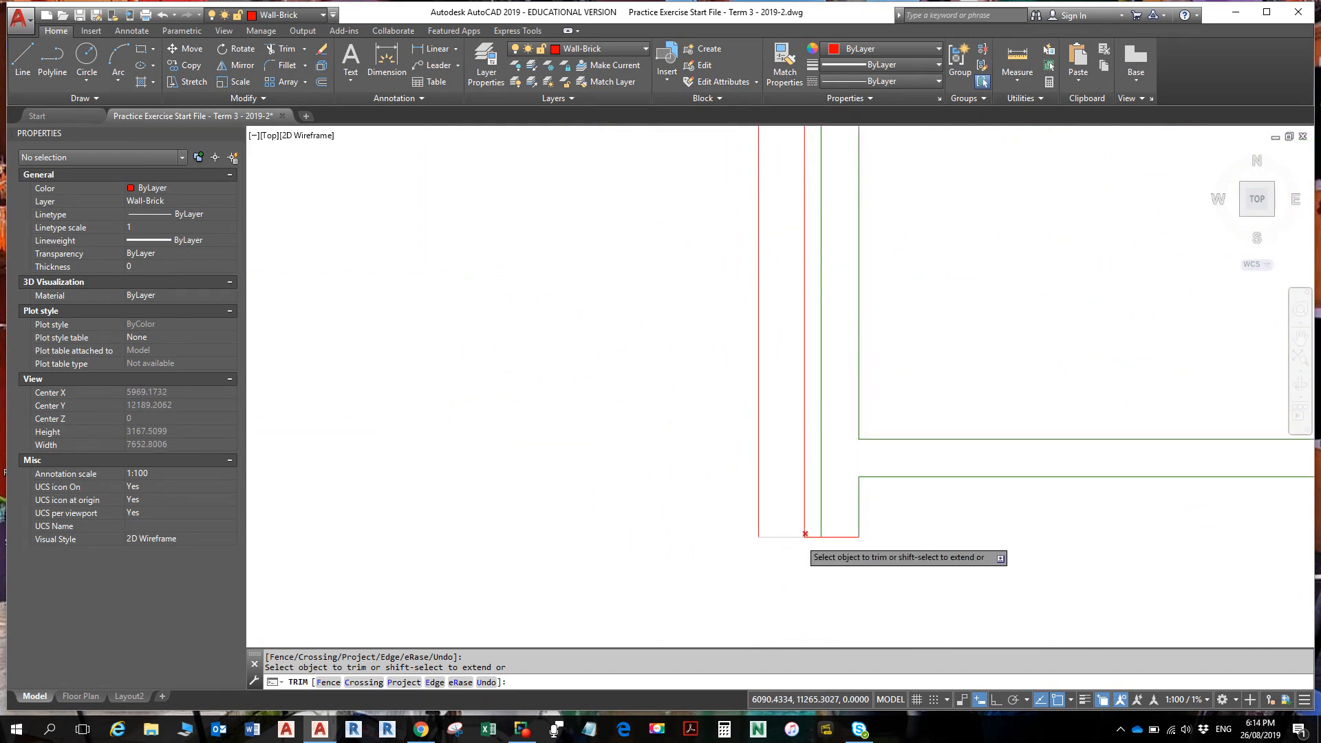
{"action": "scroll", "coordinate": [825, 530], "scroll_direction": "down", "scroll_amount": 12}
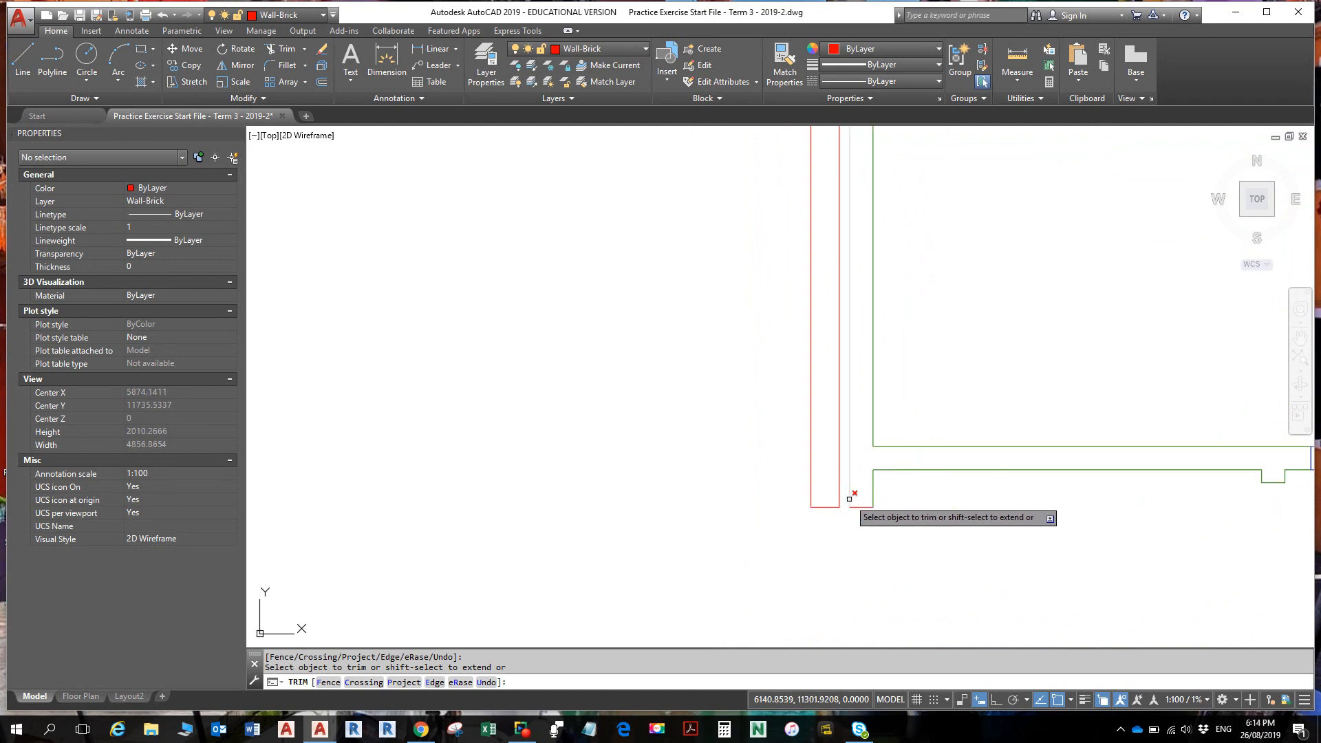
- Trim the cavity segment out of both edge lines of the window opening in the lounge's lower wall
{"action": "middle_click_drag", "start_coordinate": [851, 508], "coordinate": [796, 245]}
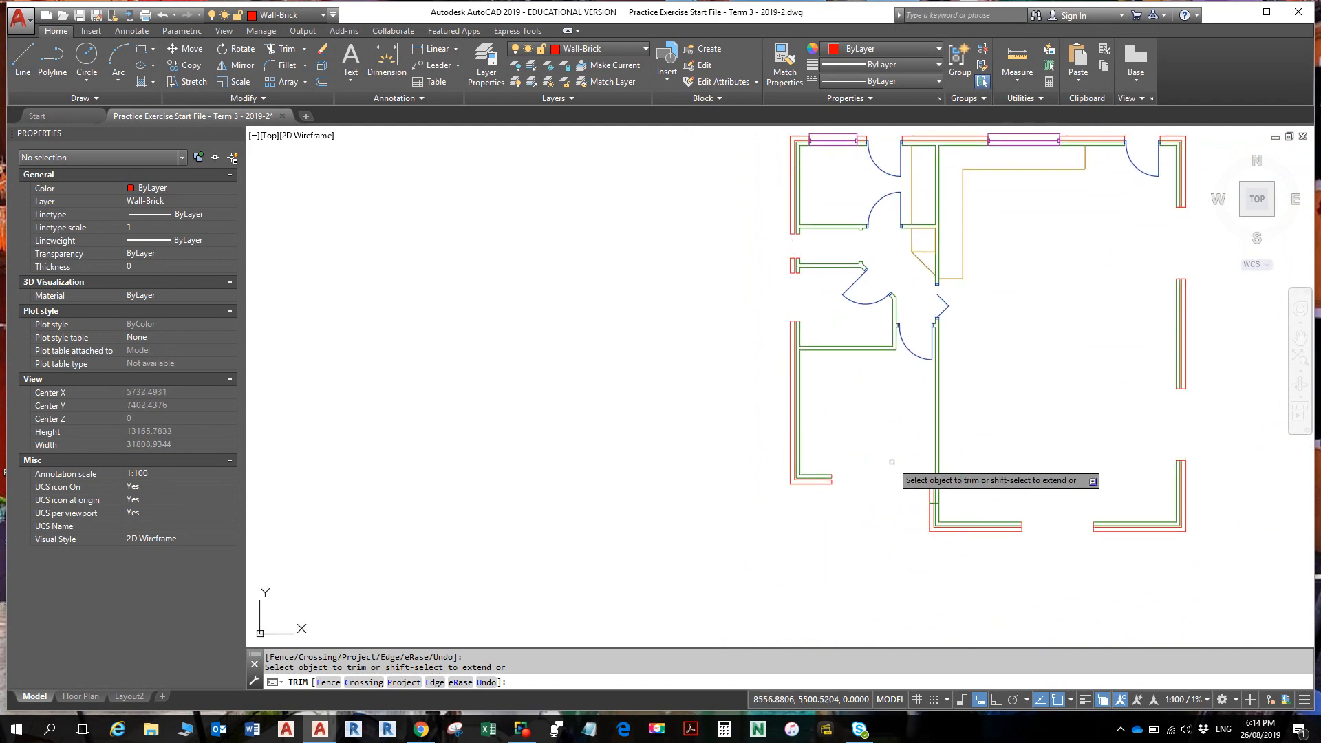
{"action": "middle_click_drag", "start_coordinate": [891, 464], "coordinate": [814, 386]}
{"action": "middle_click_drag", "start_coordinate": [1082, 496], "coordinate": [454, 461]}
{"action": "scroll", "coordinate": [921, 464], "scroll_direction": "up", "scroll_amount": 14}
{"action": "scroll", "coordinate": [825, 430], "scroll_direction": "down", "scroll_amount": 3}
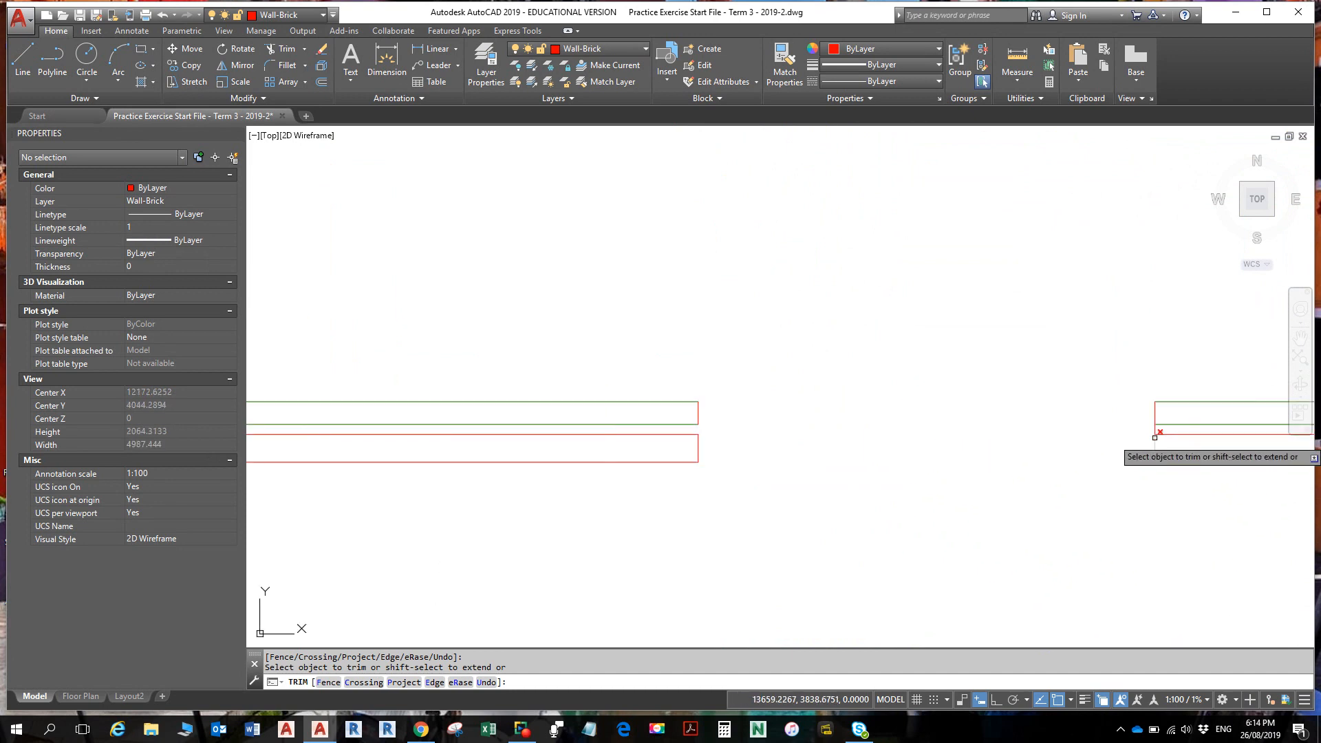
{"action": "scroll", "coordinate": [977, 447], "scroll_direction": "down", "scroll_amount": 8}
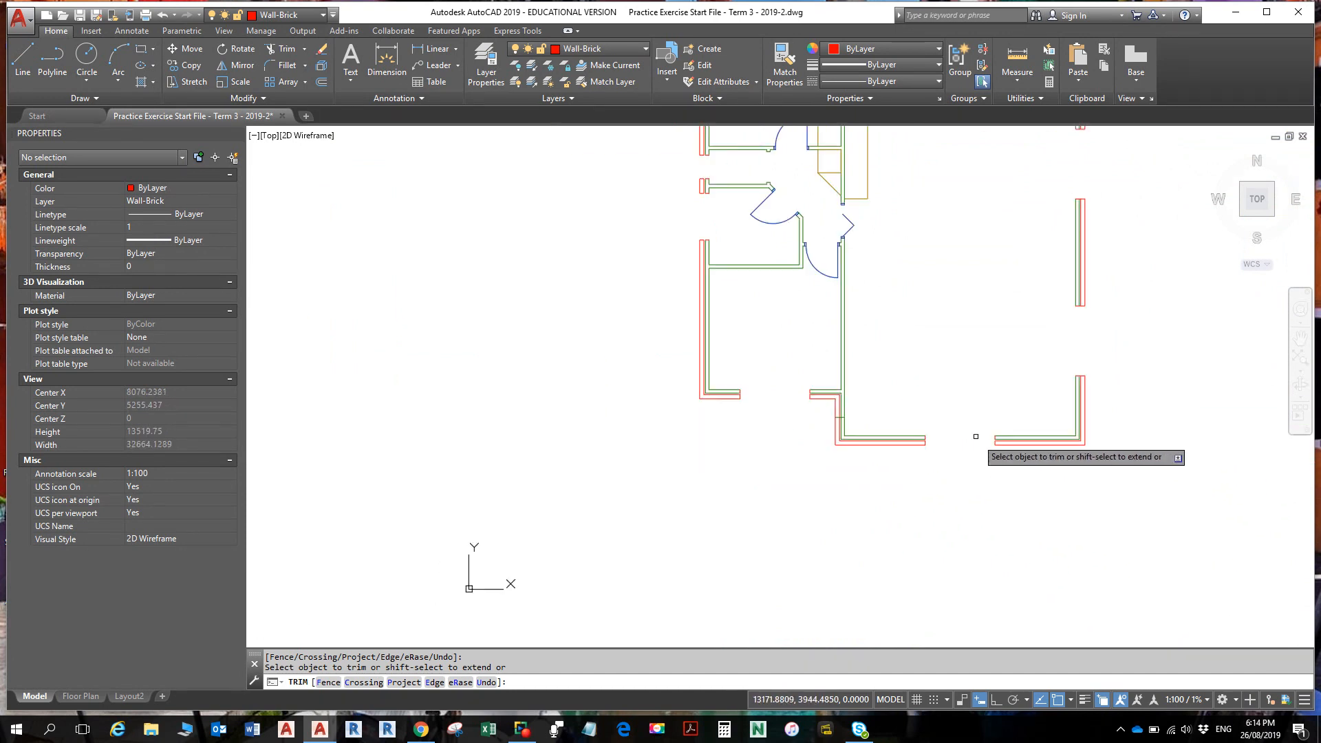
- Trim the cavity segment out of both edge lines of the lower window opening in the lounge's east wall
{"action": "middle_click_drag", "start_coordinate": [909, 381], "coordinate": [993, 439]}
{"action": "scroll", "coordinate": [993, 438], "scroll_direction": "up", "scroll_amount": 15}
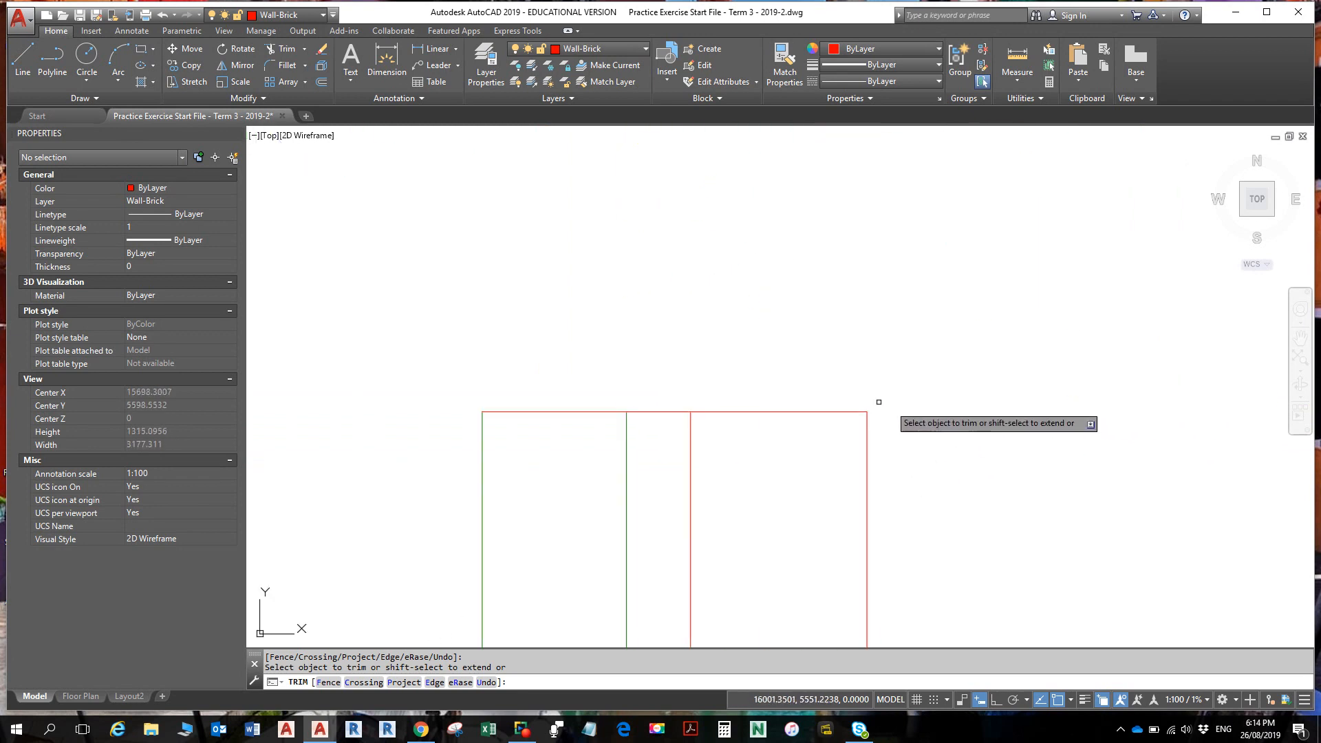
{"action": "scroll", "coordinate": [645, 412], "scroll_direction": "down", "scroll_amount": 6}
{"action": "middle_click_drag", "start_coordinate": [735, 305], "coordinate": [759, 530]}
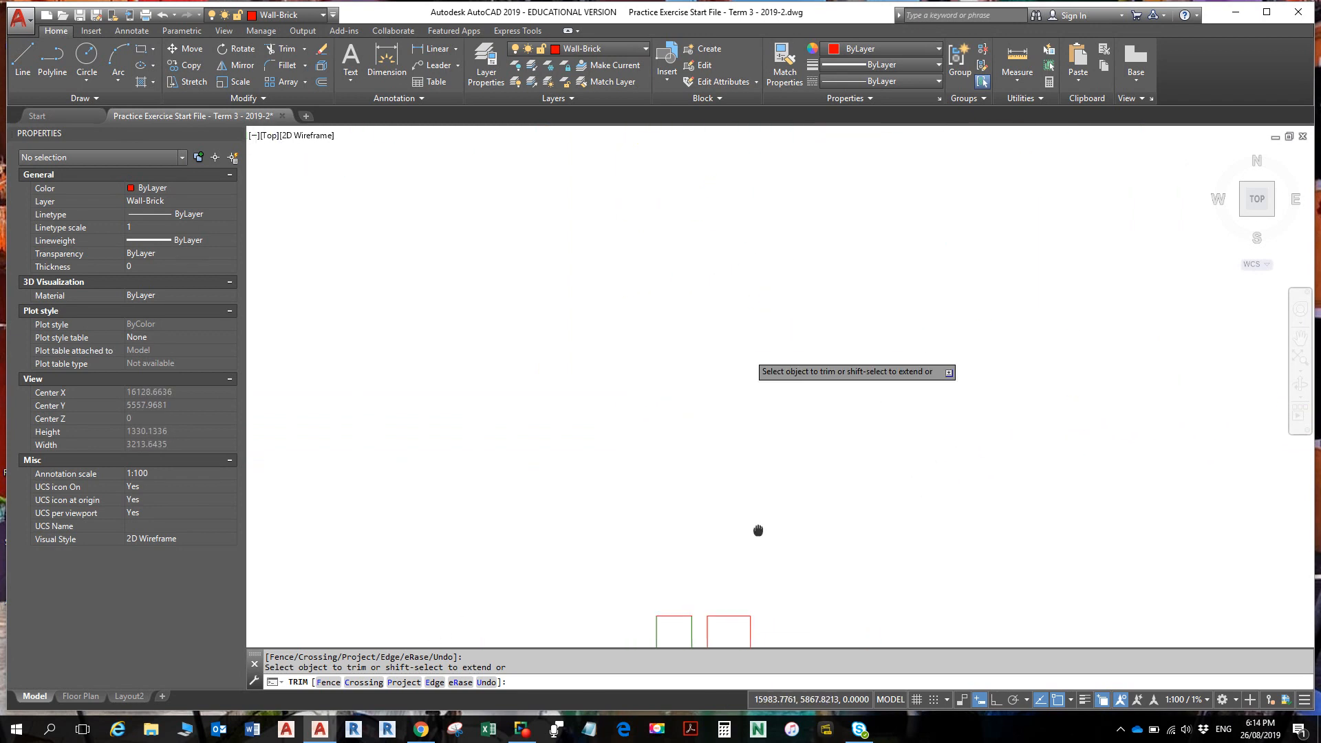
{"action": "middle_click_drag", "start_coordinate": [782, 599], "coordinate": [763, 523]}
{"action": "scroll", "coordinate": [751, 172], "scroll_direction": "up", "scroll_amount": 4}
{"action": "scroll", "coordinate": [772, 451], "scroll_direction": "up", "scroll_amount": 4}
{"action": "scroll", "coordinate": [779, 386], "scroll_direction": "down", "scroll_amount": 5}
- Trim the cavity segment out of both edge lines of the upper window opening in the lounge's east wall, and finish trimming
{"action": "scroll", "coordinate": [767, 448], "scroll_direction": "up", "scroll_amount": 4}
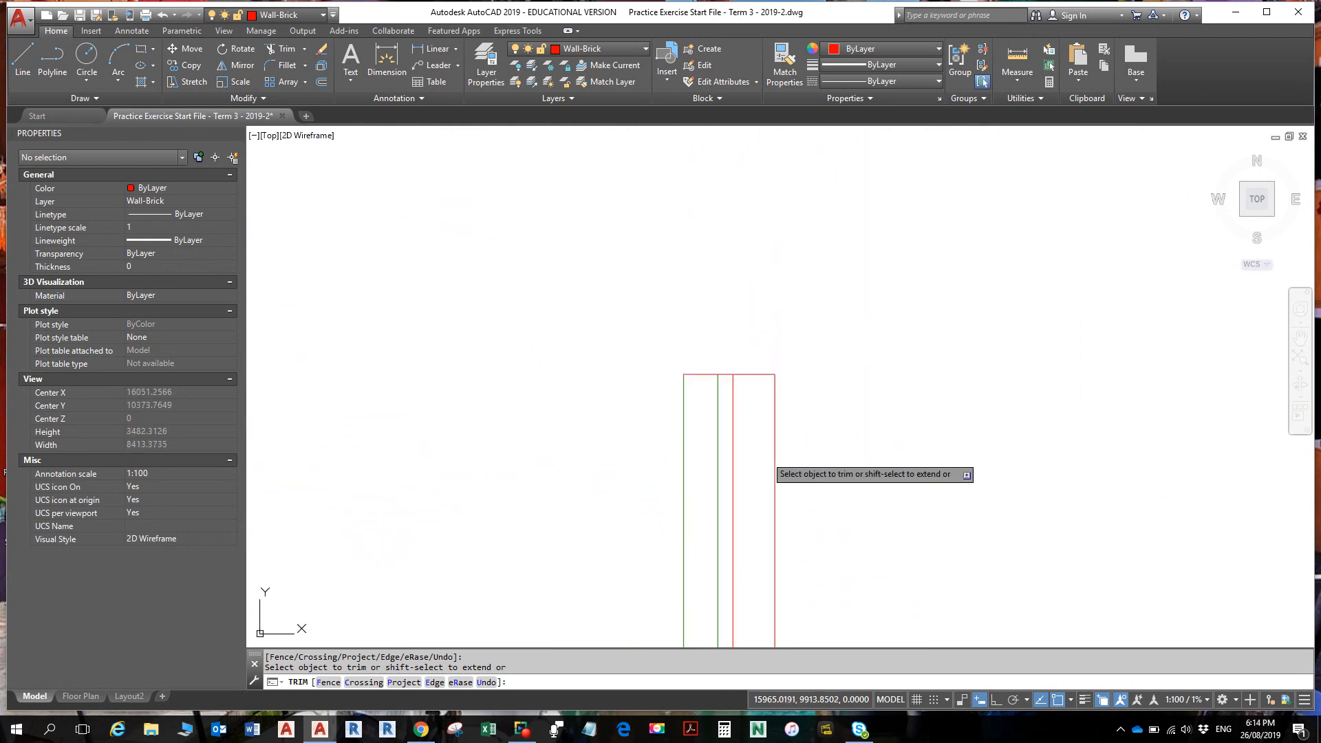
{"action": "scroll", "coordinate": [762, 419], "scroll_direction": "up", "scroll_amount": 3}
{"action": "left_click", "coordinate": [616, 238]}
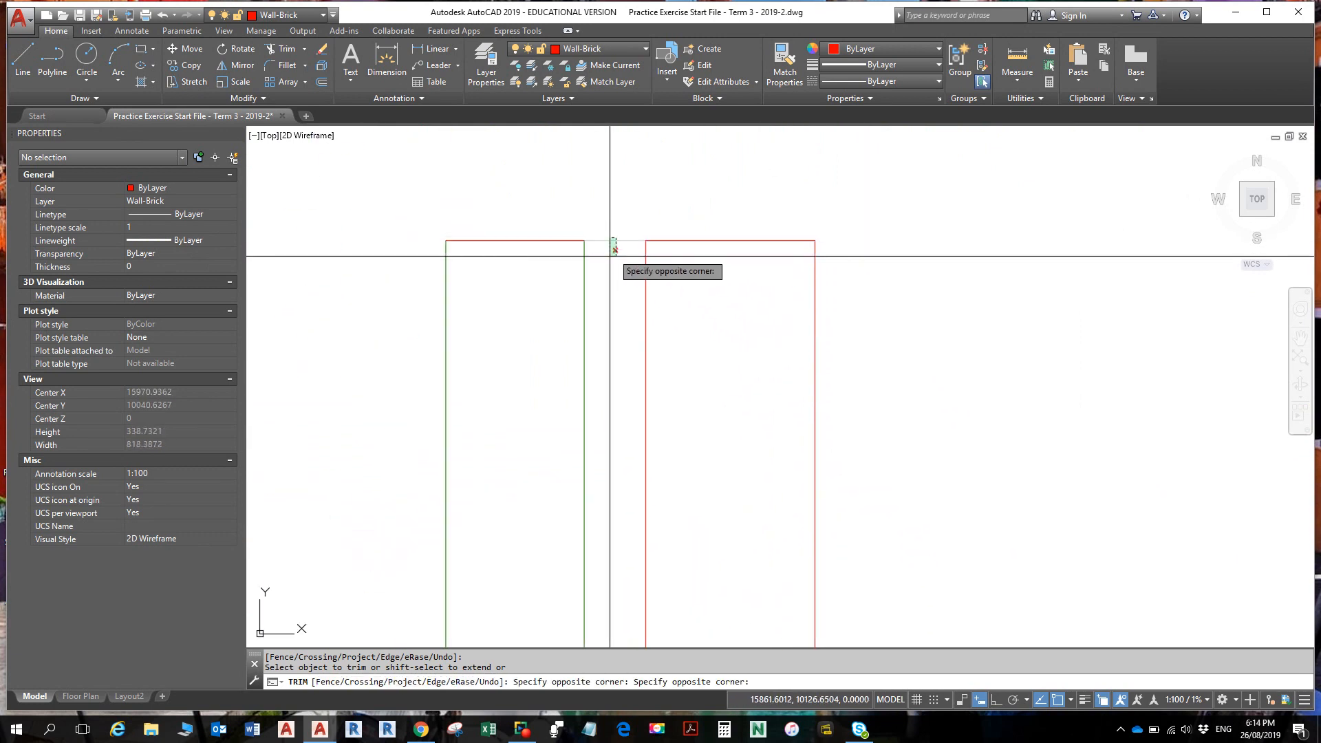
{"action": "left_click", "coordinate": [595, 270]}
{"action": "scroll", "coordinate": [651, 282], "scroll_direction": "down", "scroll_amount": 4}
{"action": "middle_click_drag", "start_coordinate": [662, 305], "coordinate": [703, 551]}
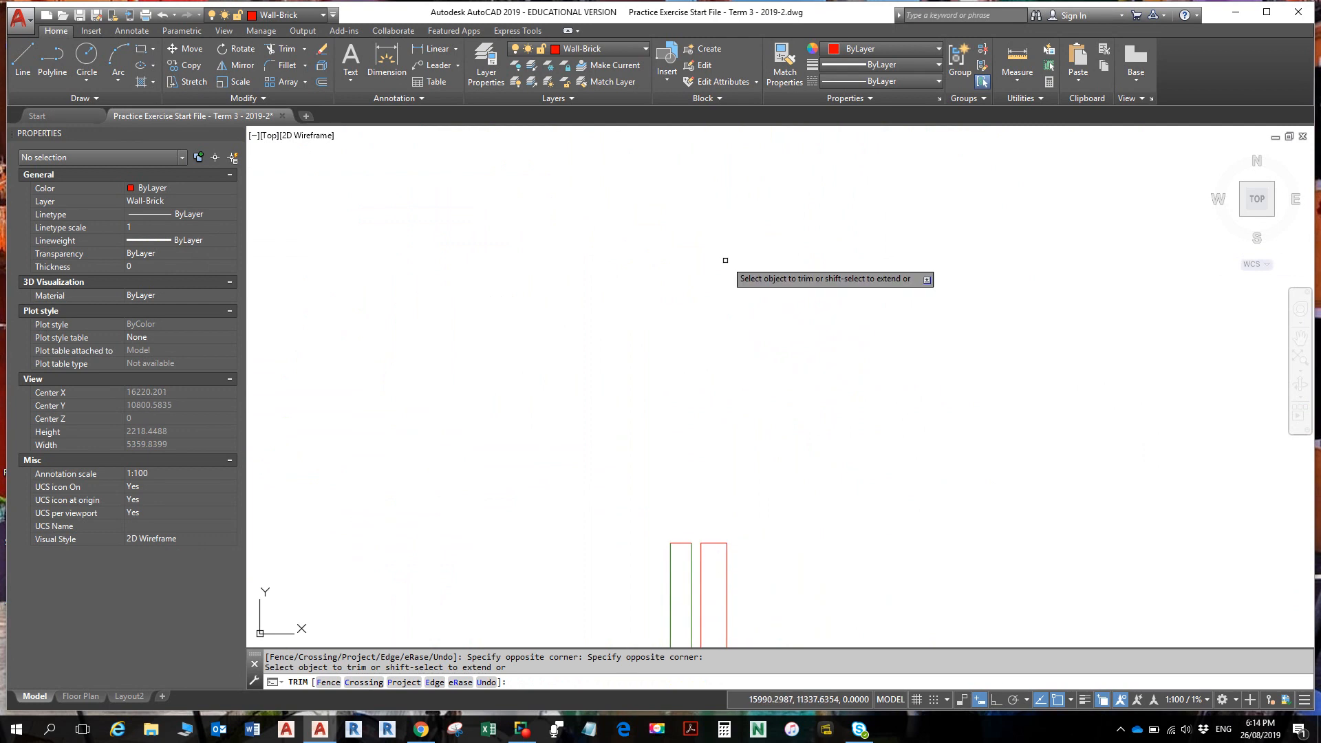
{"action": "middle_click_drag", "start_coordinate": [730, 283], "coordinate": [716, 439]}
{"action": "scroll", "coordinate": [699, 316], "scroll_direction": "up", "scroll_amount": 8}
{"action": "left_click", "coordinate": [716, 229]}
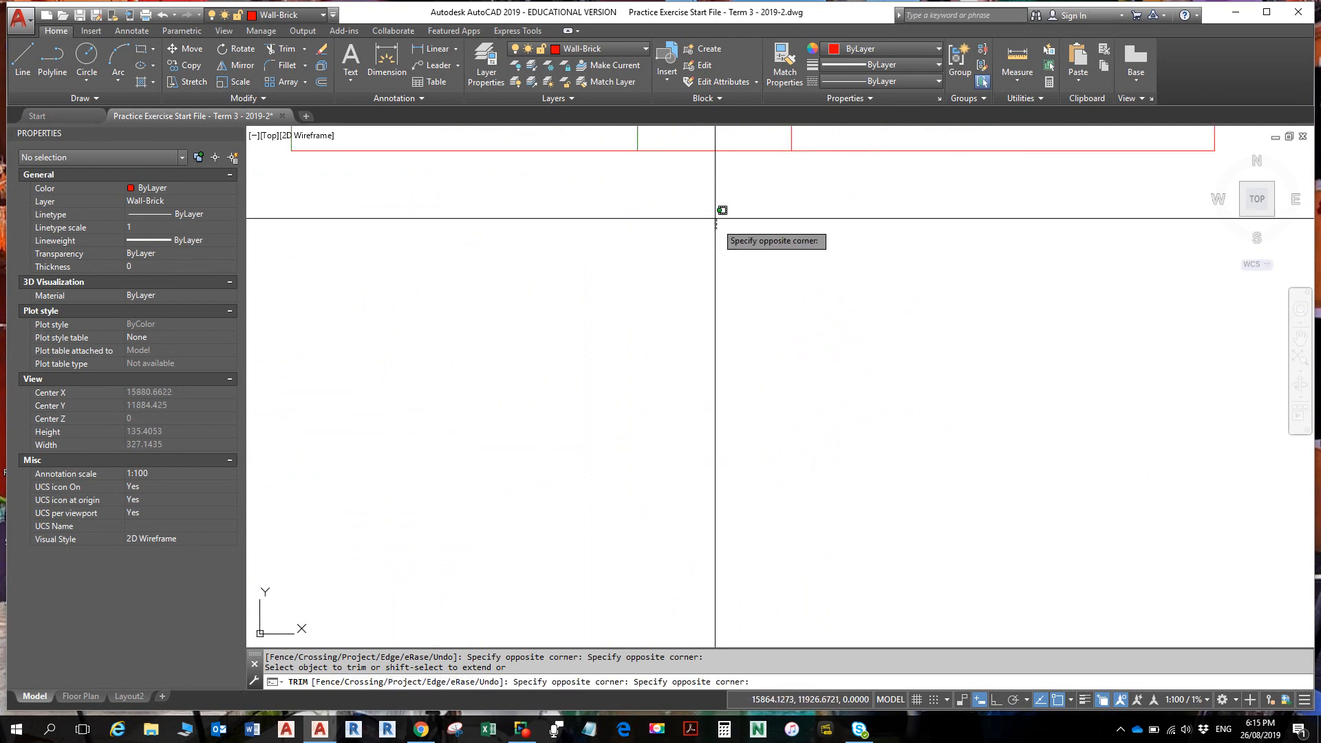
{"action": "left_click", "coordinate": [684, 135]}
{"action": "scroll", "coordinate": [695, 348], "scroll_direction": "down", "scroll_amount": 20}
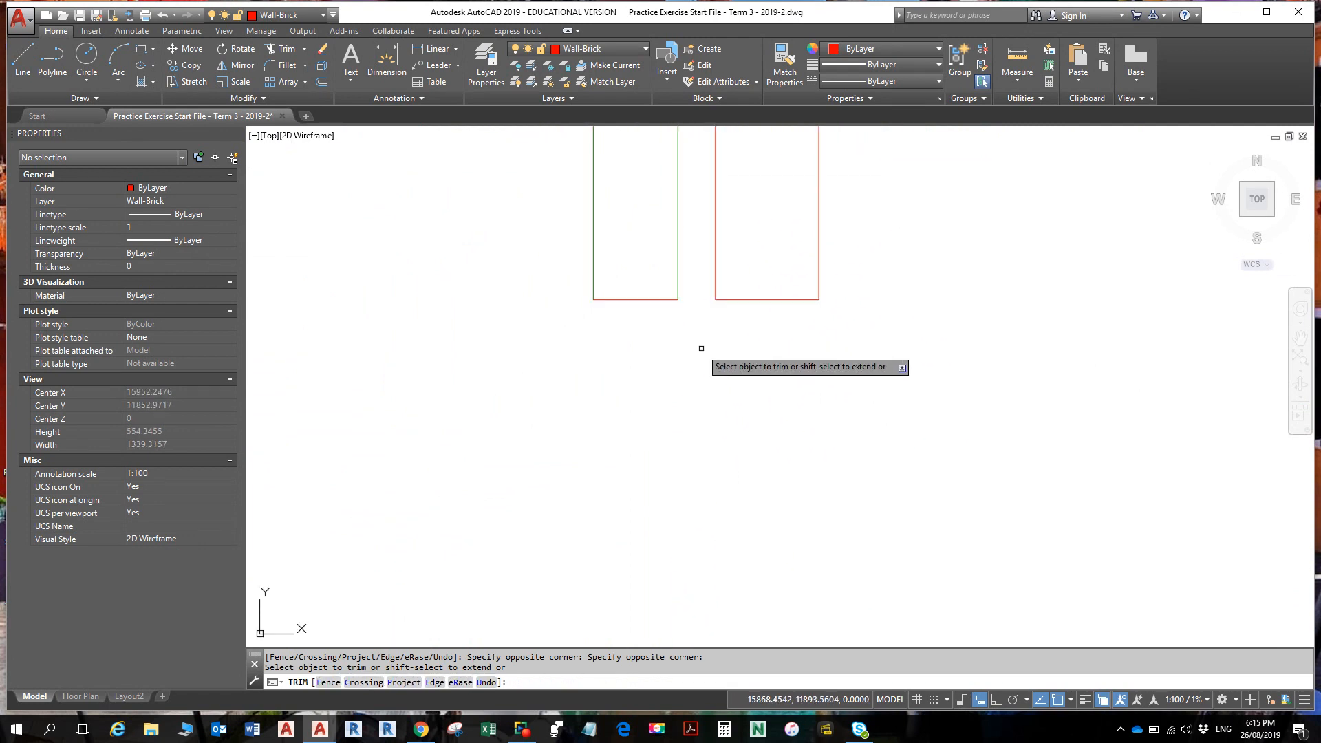
{"action": "middle_click_drag", "start_coordinate": [709, 327], "coordinate": [740, 281]}
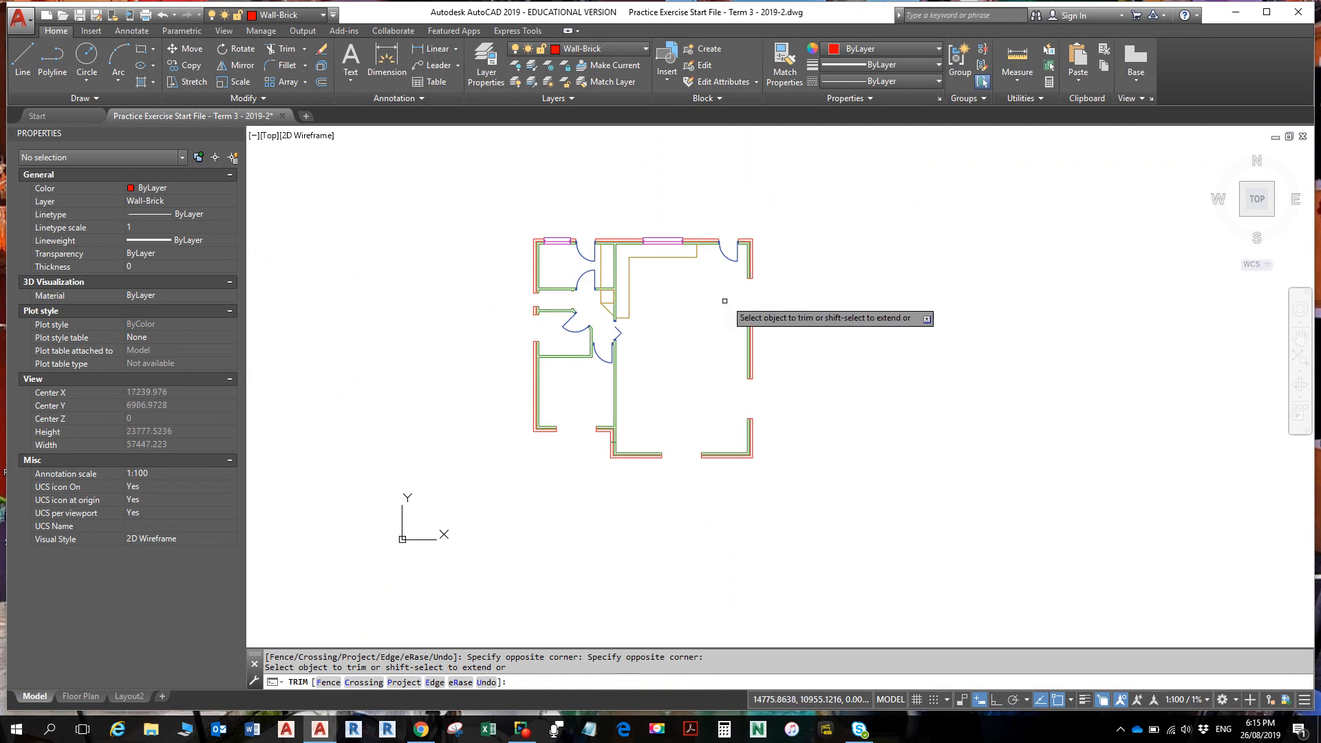
{"action": "right_click", "coordinate": [684, 135]}
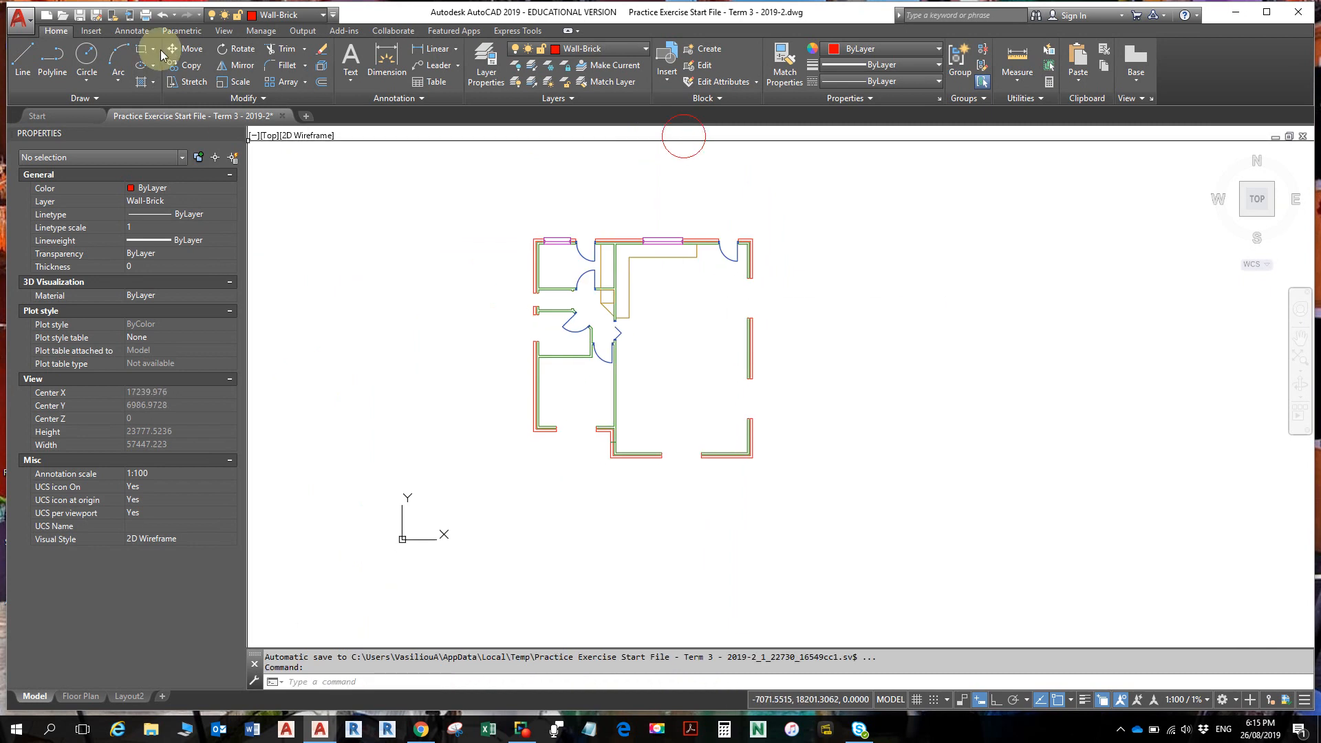
- Save the drawing under the new name Practice Exercise Start File - Term 3 - 2019-3
{"action": "left_click", "coordinate": [95, 16]}
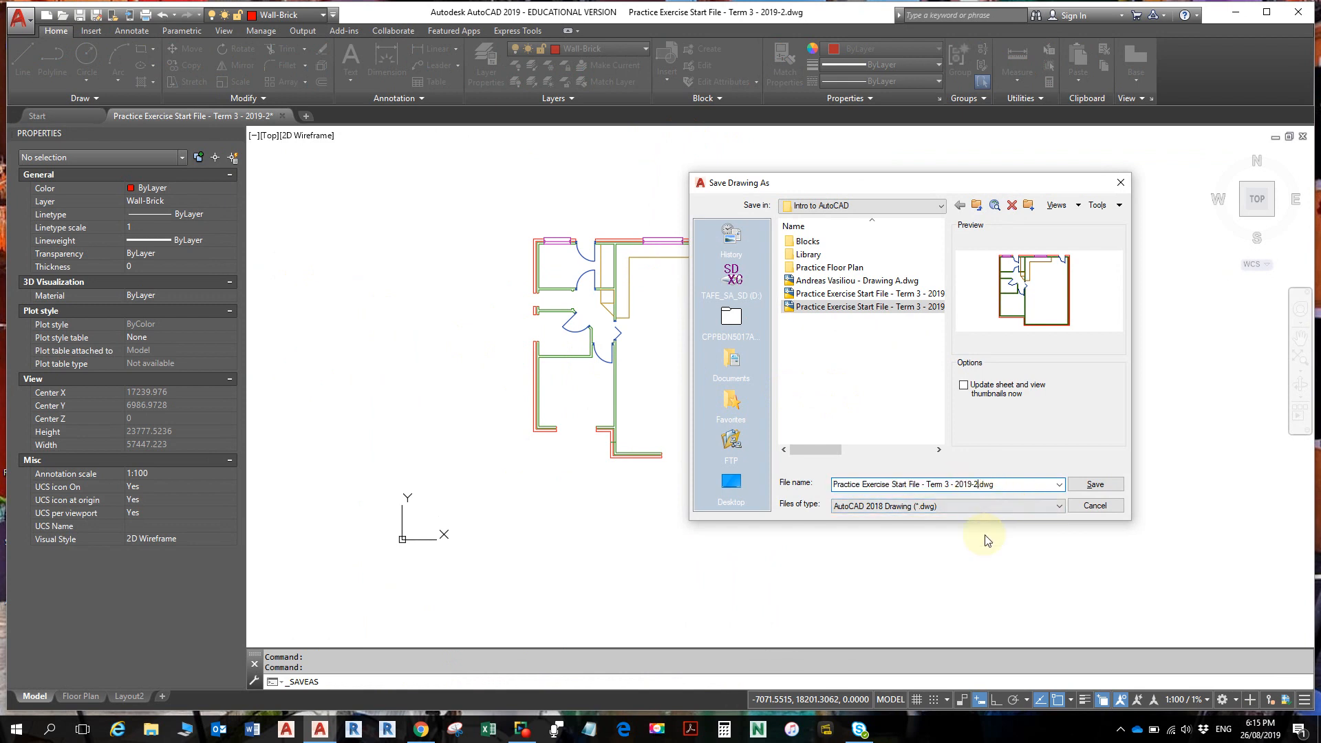
{"action": "key", "text": "Return"}
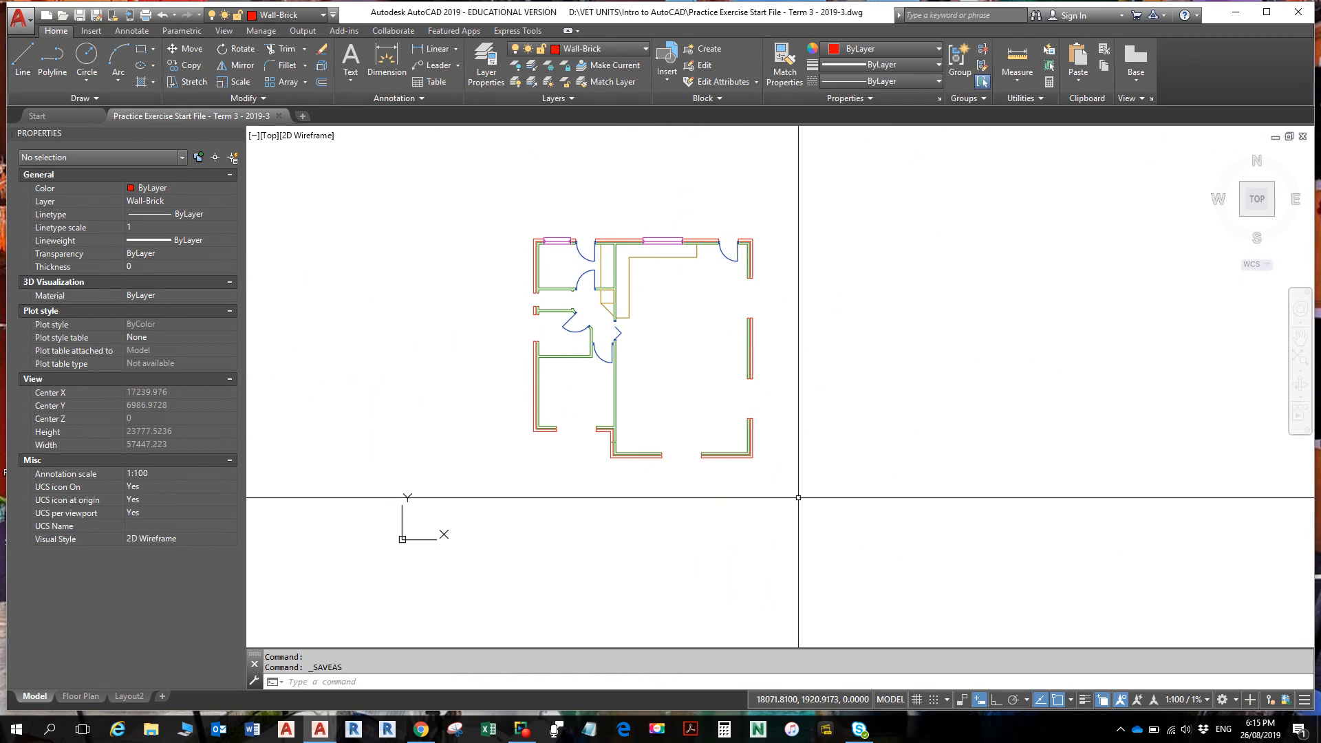
- Offset the short line across the stepped wall beside the lounge by 450 to both sides, and erase the original middle line
{"action": "scroll", "coordinate": [611, 446], "scroll_direction": "up", "scroll_amount": 12}
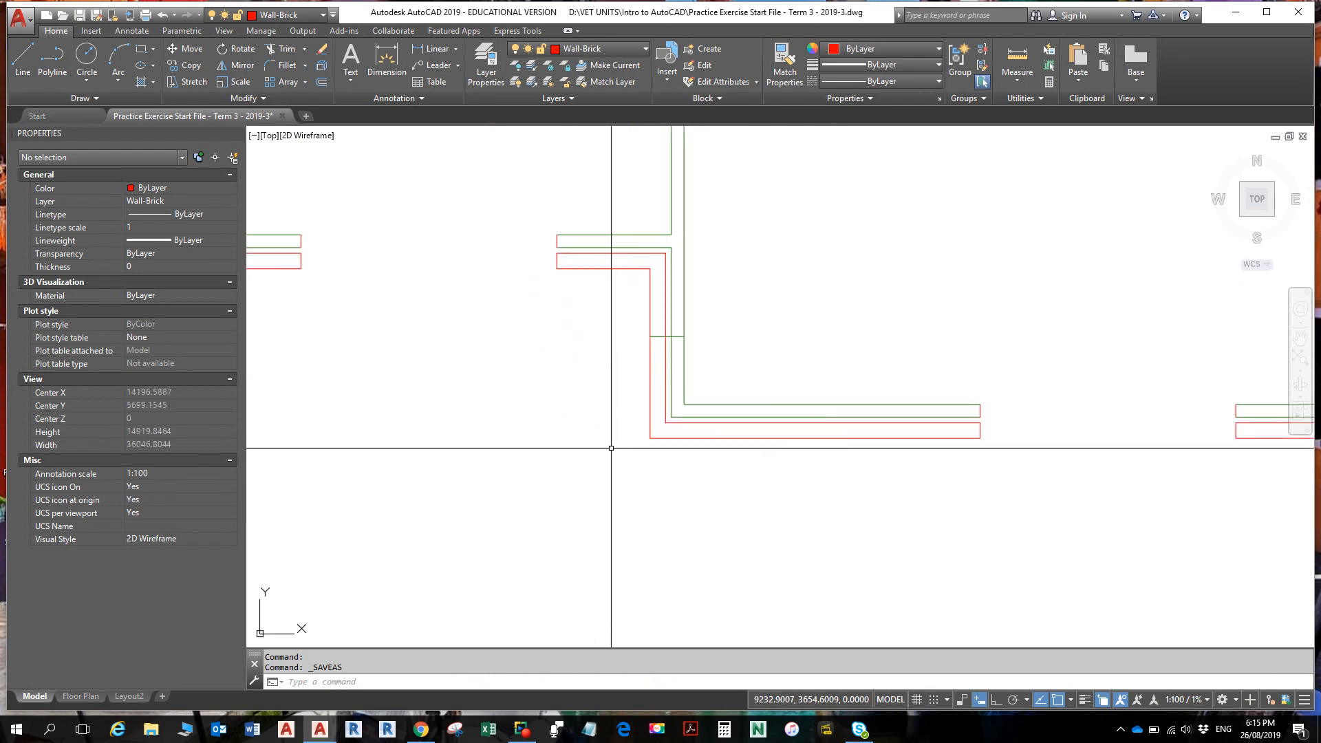
{"action": "middle_click_drag", "start_coordinate": [674, 354], "coordinate": [640, 556]}
{"action": "middle_click_drag", "start_coordinate": [750, 181], "coordinate": [732, 448]}
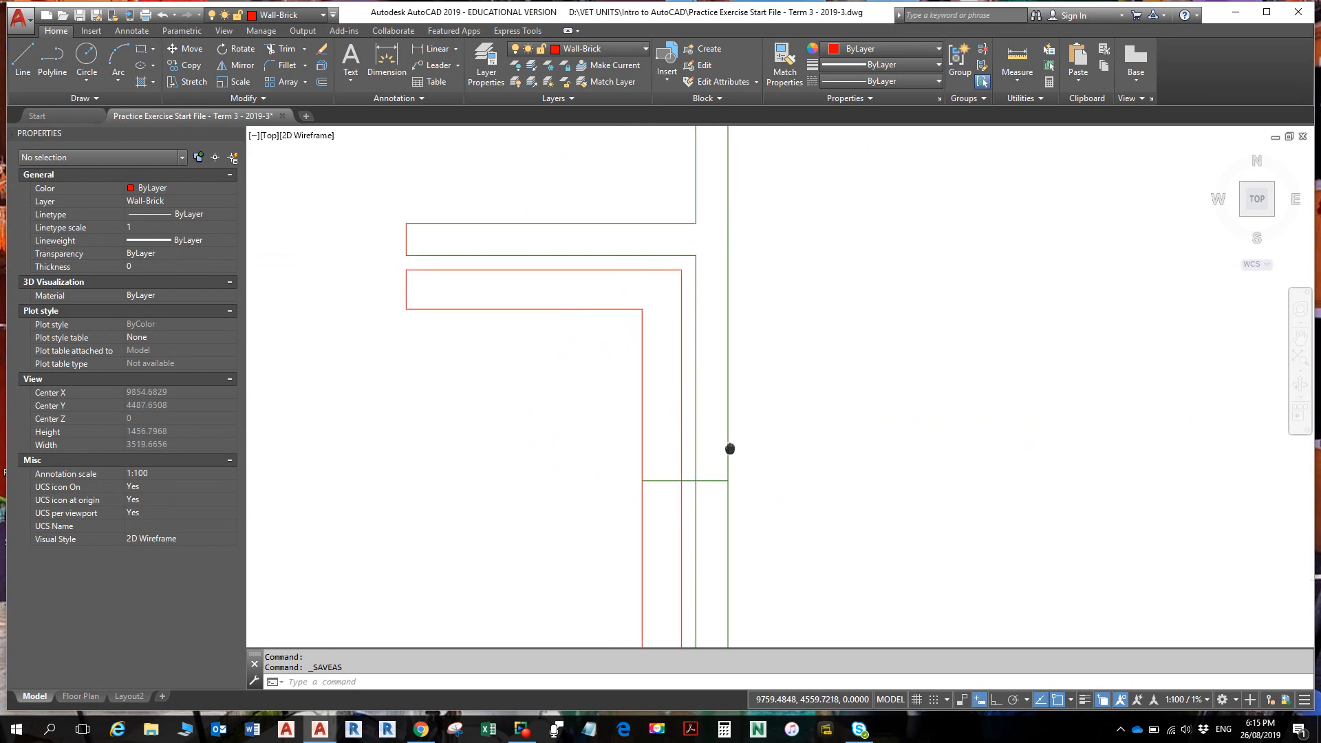
{"action": "scroll", "coordinate": [677, 351], "scroll_direction": "down", "scroll_amount": 6}
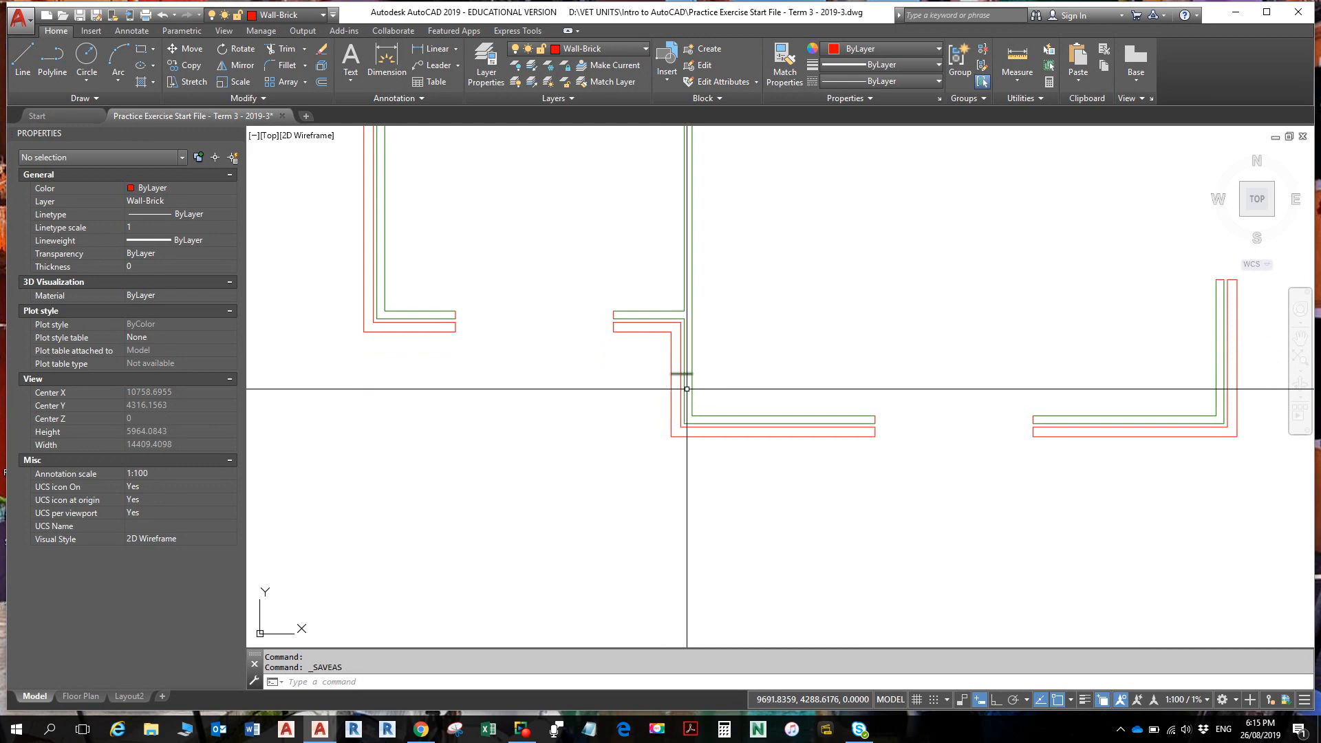
{"action": "scroll", "coordinate": [682, 389], "scroll_direction": "up", "scroll_amount": 4}
{"action": "type", "text": "o"}
{"action": "key", "text": "Return"}
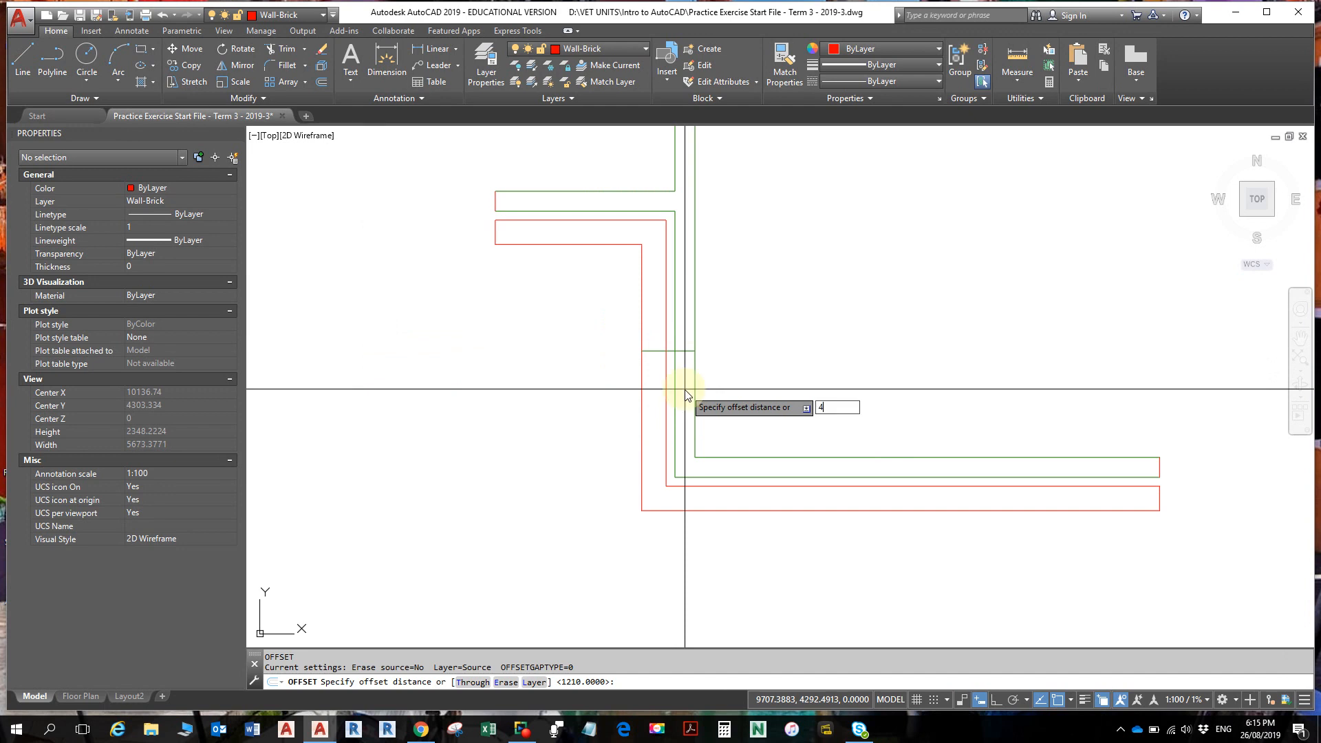
{"action": "type", "text": "450"}
{"action": "key", "text": "Return"}
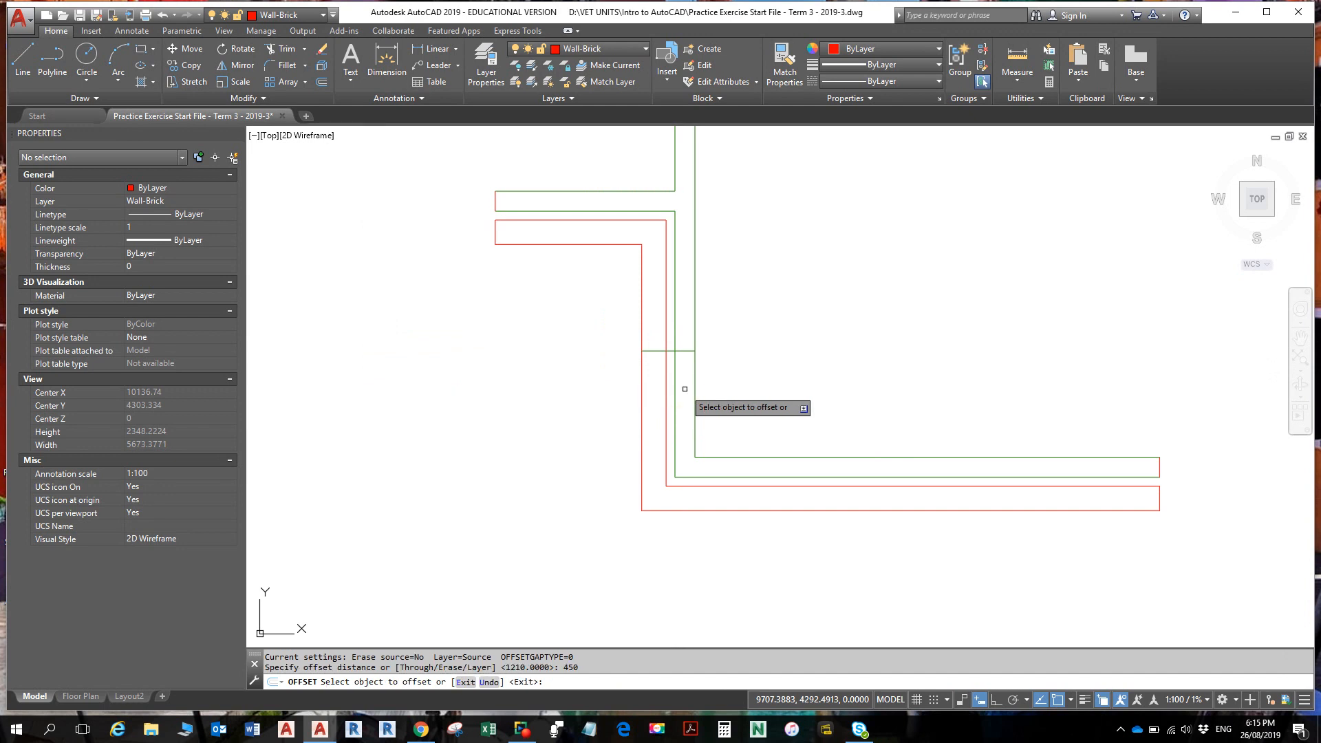
{"action": "left_click", "coordinate": [653, 350]}
{"action": "left_click", "coordinate": [605, 303]}
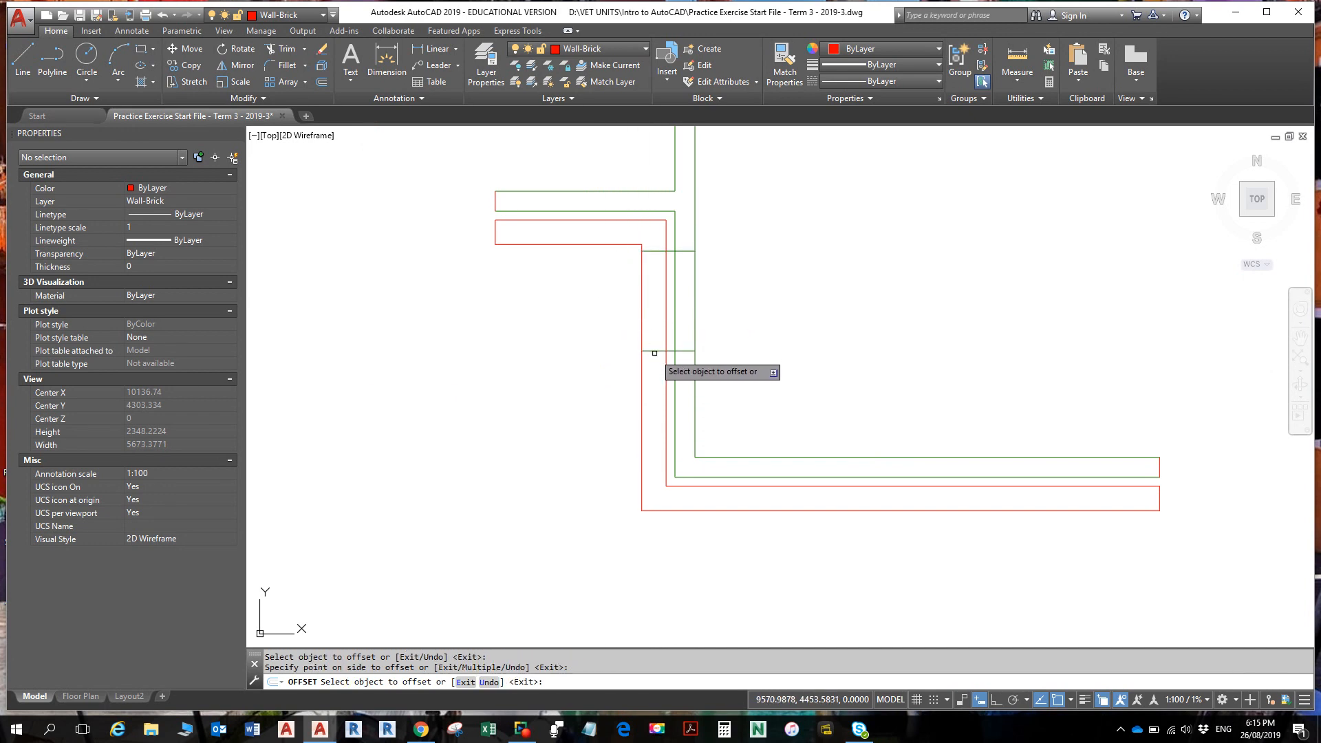
{"action": "left_click", "coordinate": [652, 351]}
{"action": "left_click", "coordinate": [554, 461]}
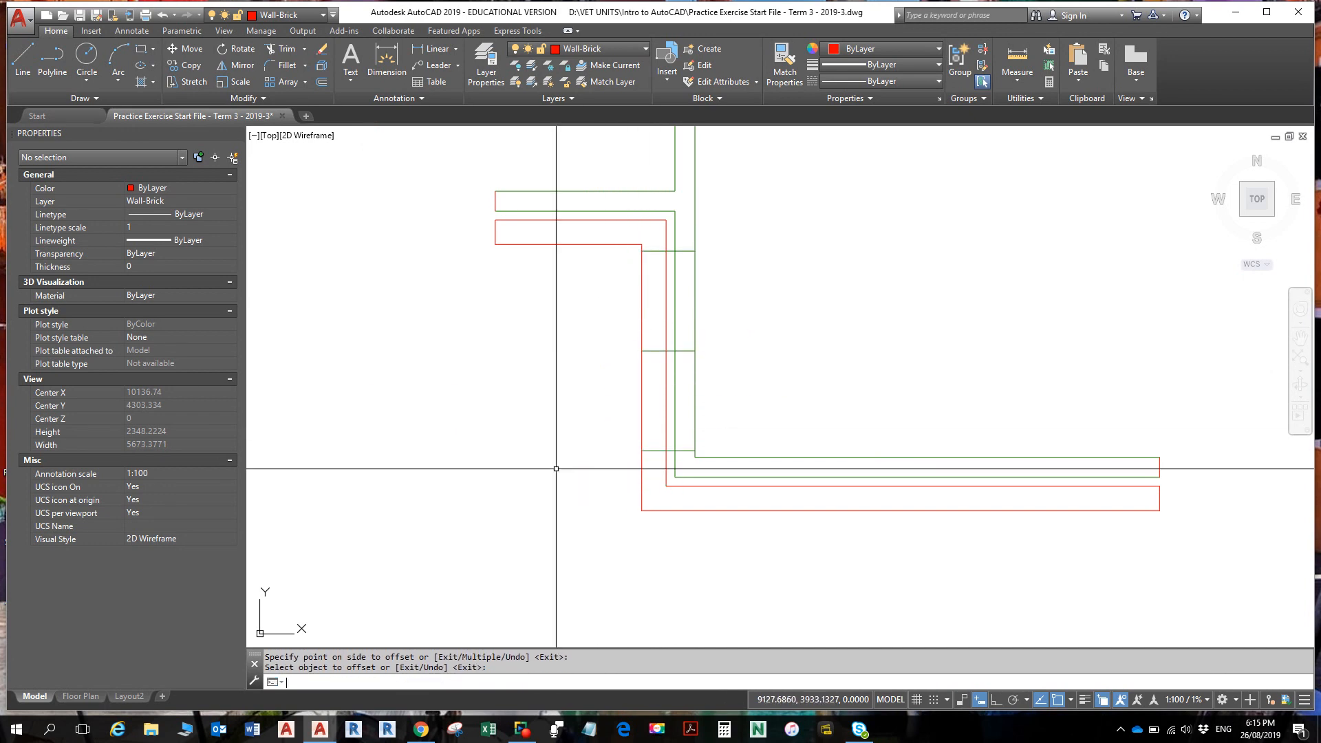
{"action": "left_click", "coordinate": [626, 342]}
{"action": "left_click", "coordinate": [723, 369]}
- Trim away the brick and stud wall lines between the two offset lines to open the stepped wall
{"action": "type", "text": "t"}
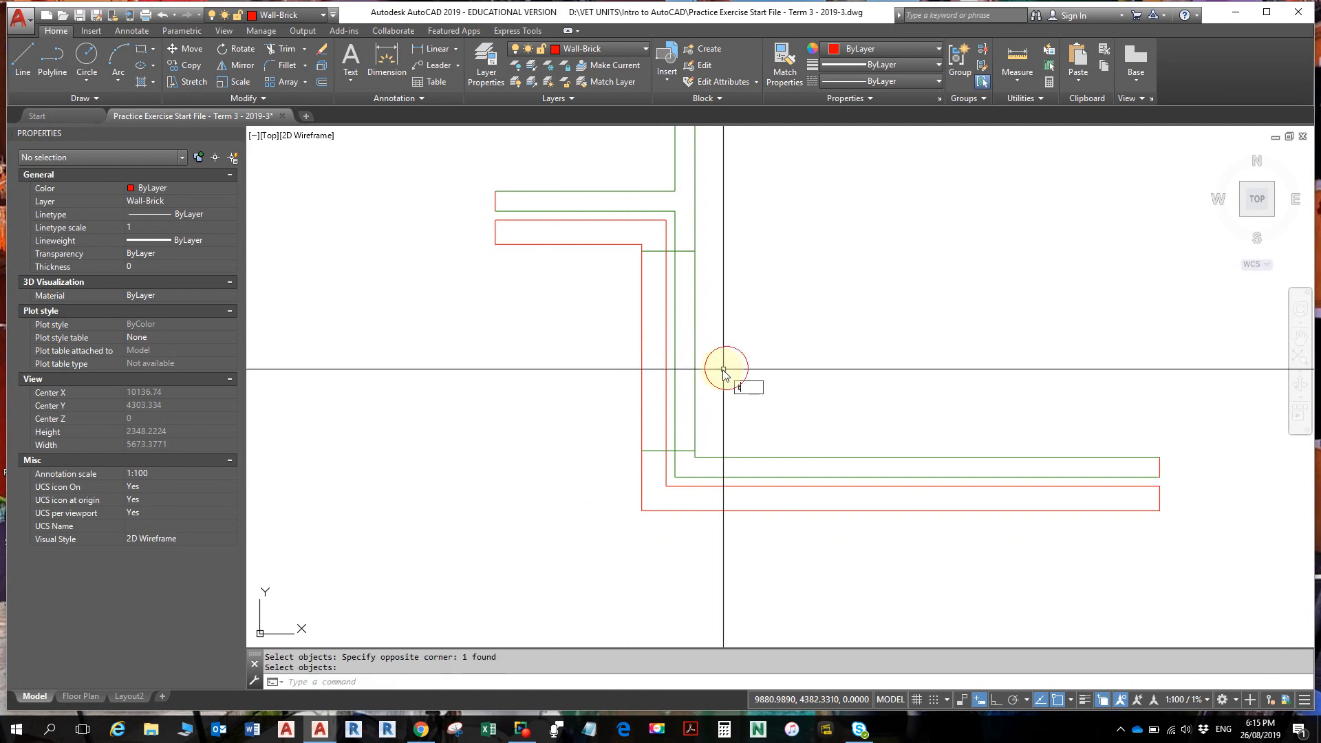
{"action": "type", "text": "r"}
{"action": "key", "text": "Return"}
{"action": "key", "text": "Return"}
{"action": "left_click", "coordinate": [744, 380]}
{"action": "left_click", "coordinate": [609, 316]}
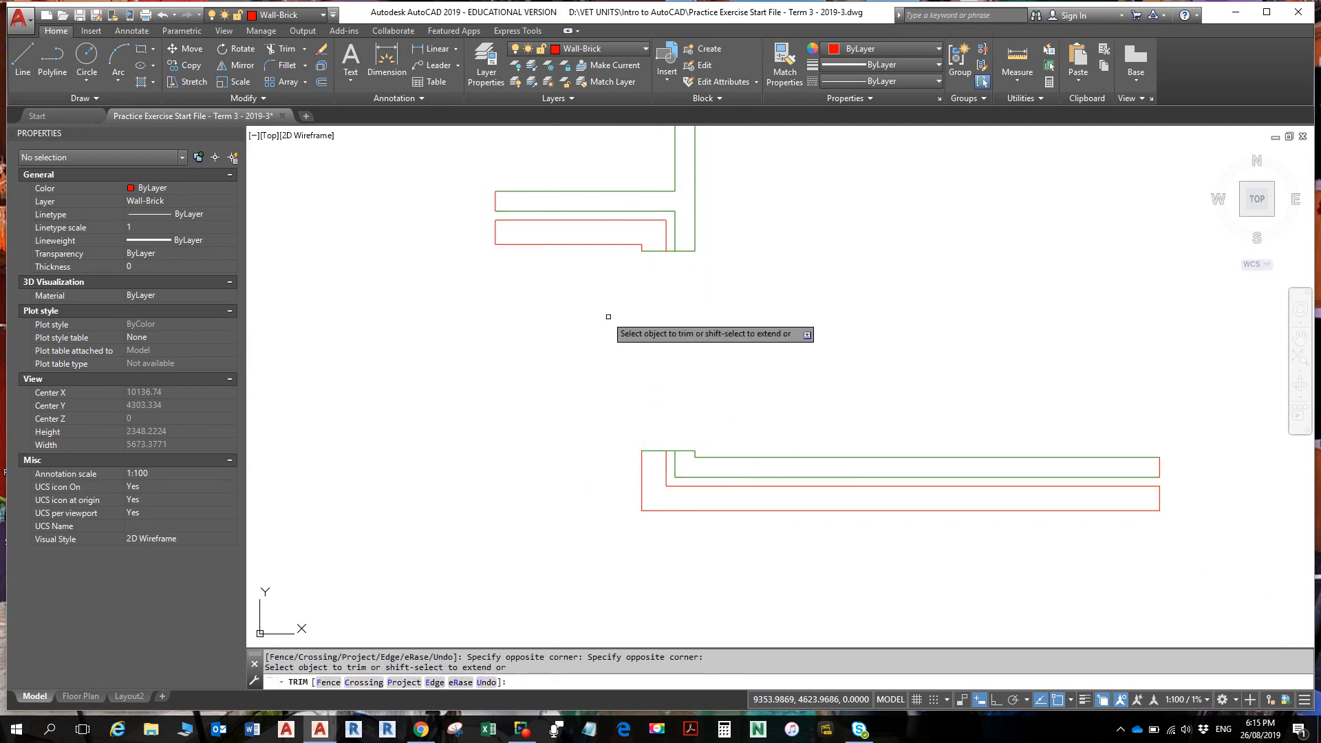
- Trim the cavity segment out of the upper and lower edge lines of the stepped wall's opening, and finish trimming
{"action": "scroll", "coordinate": [671, 277], "scroll_direction": "up", "scroll_amount": 6}
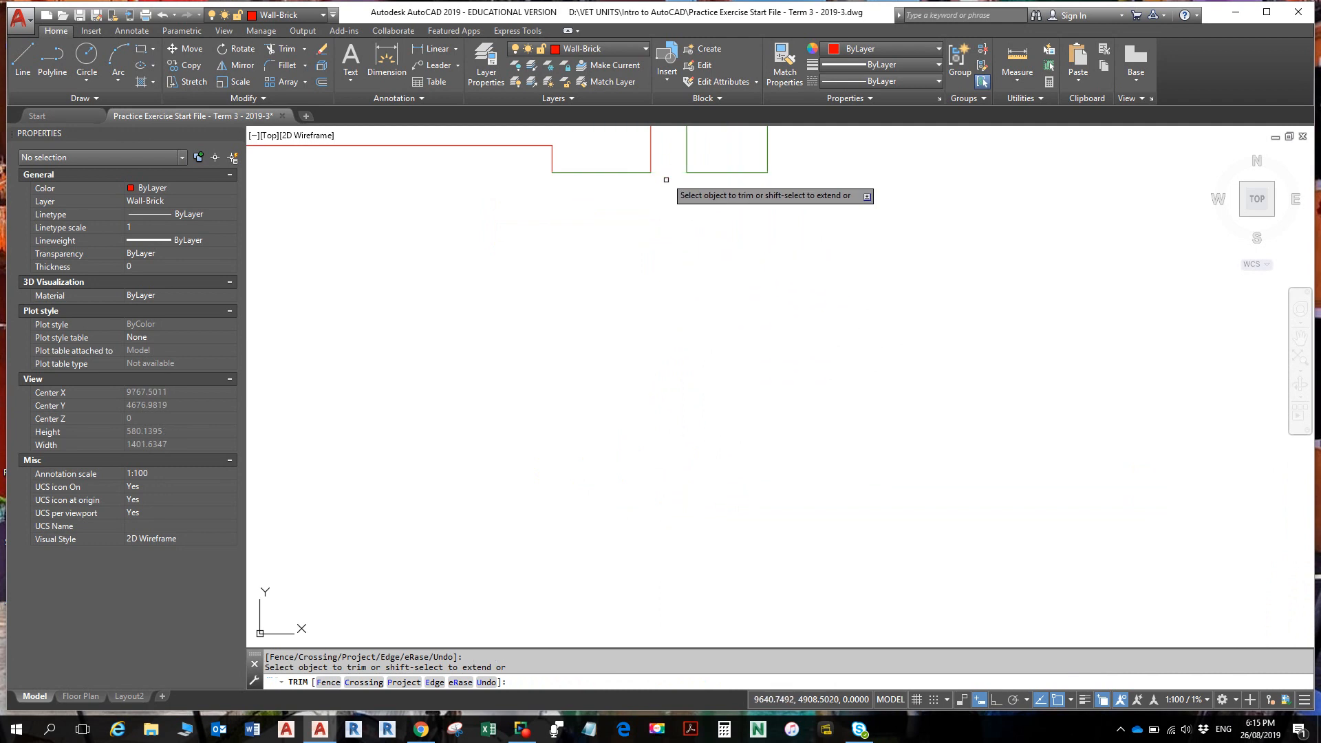
{"action": "scroll", "coordinate": [672, 404], "scroll_direction": "down", "scroll_amount": 1}
{"action": "middle_click_drag", "start_coordinate": [672, 404], "coordinate": [640, 293]}
{"action": "scroll", "coordinate": [638, 348], "scroll_direction": "down", "scroll_amount": 1}
{"action": "scroll", "coordinate": [659, 533], "scroll_direction": "up", "scroll_amount": 2}
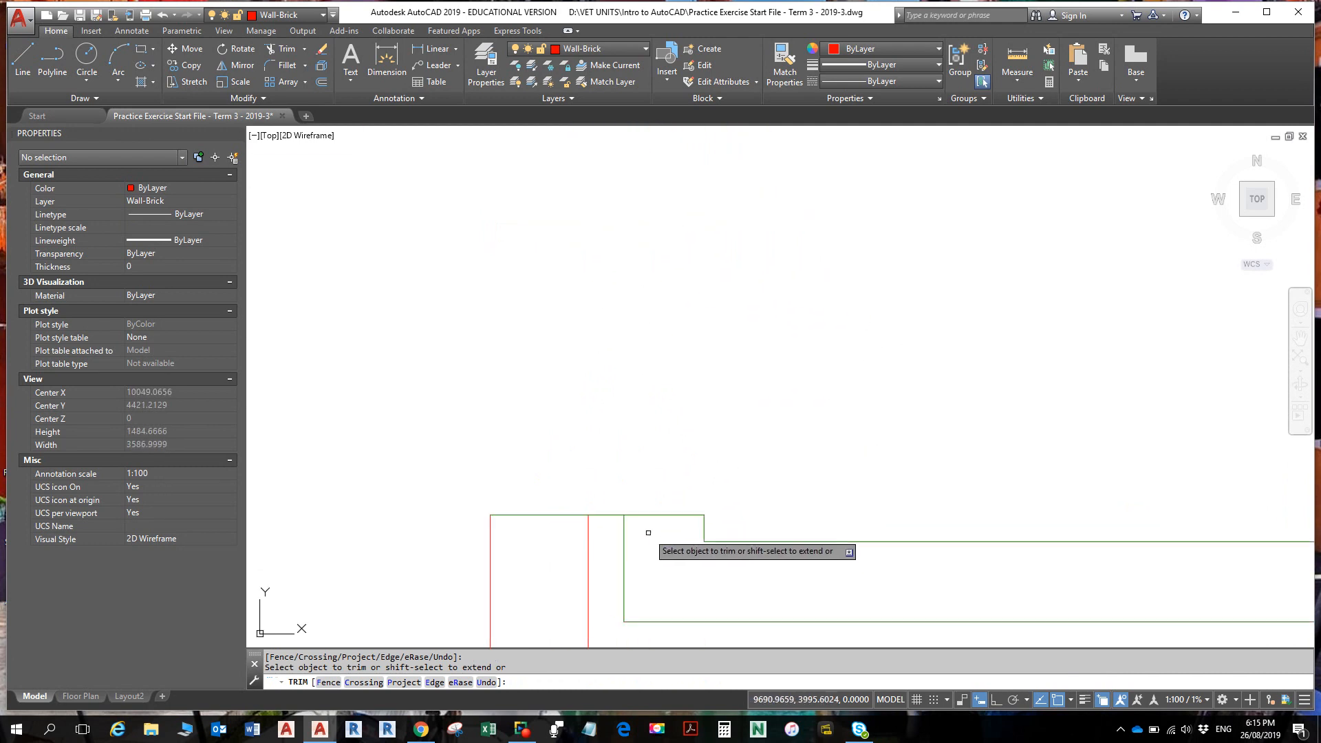
{"action": "key", "text": "Return"}
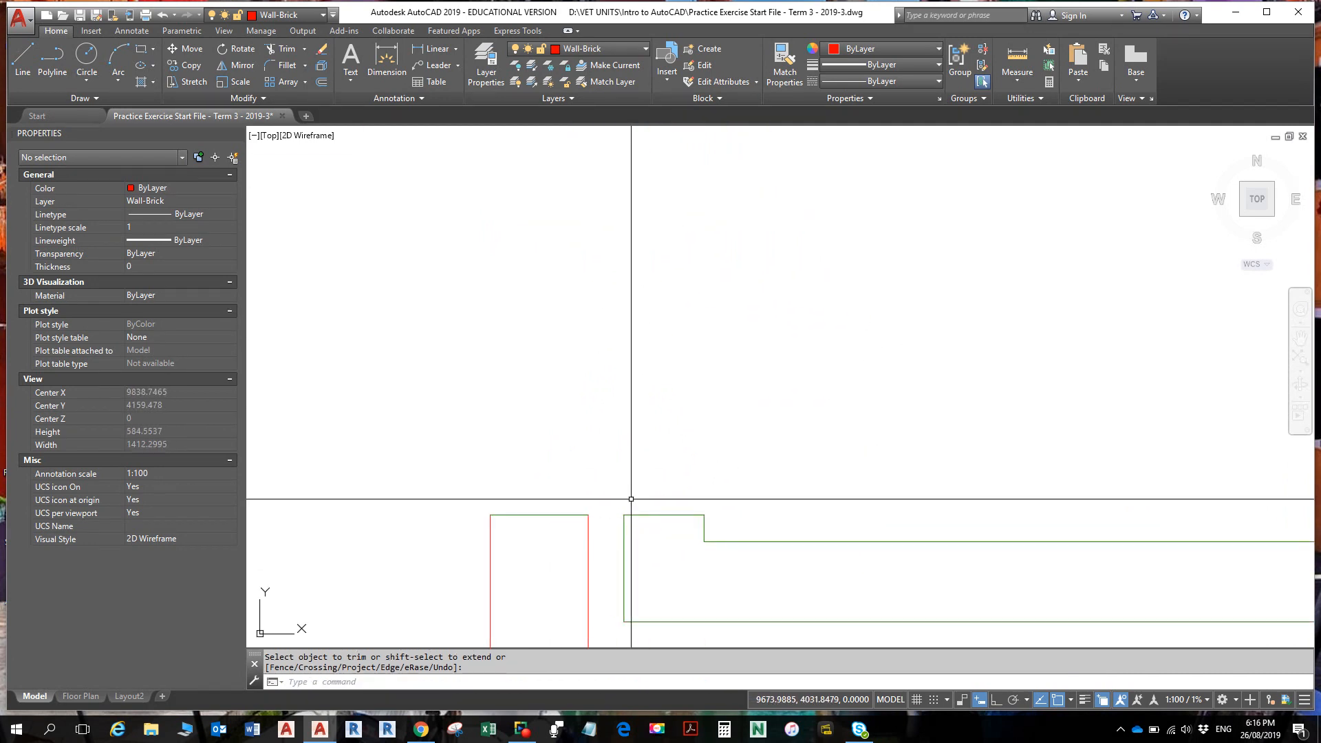
- Move the two brick-skin end lines of the stepped wall's opening to the Wall-Brick layer and clear the selection
{"action": "scroll", "coordinate": [619, 486], "scroll_direction": "down", "scroll_amount": 6}
{"action": "left_click", "coordinate": [609, 285]}
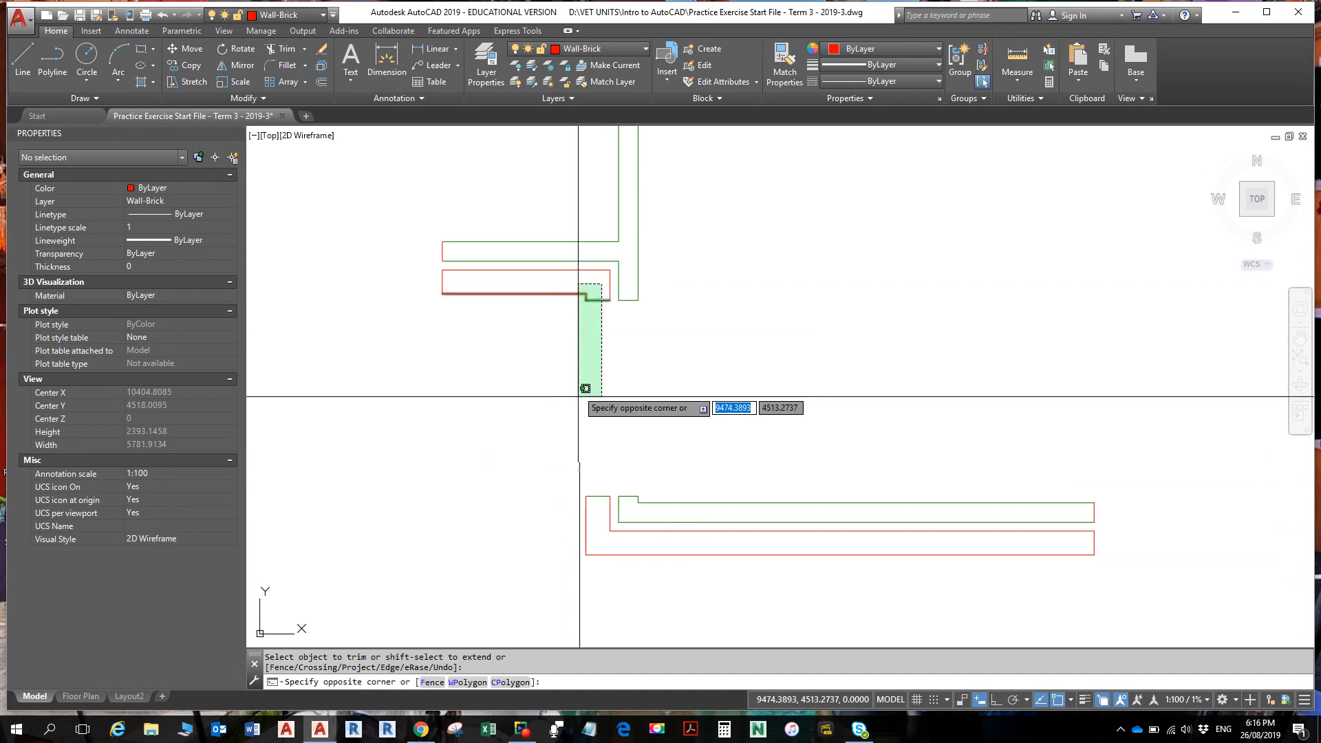
{"action": "left_click", "coordinate": [592, 500]}
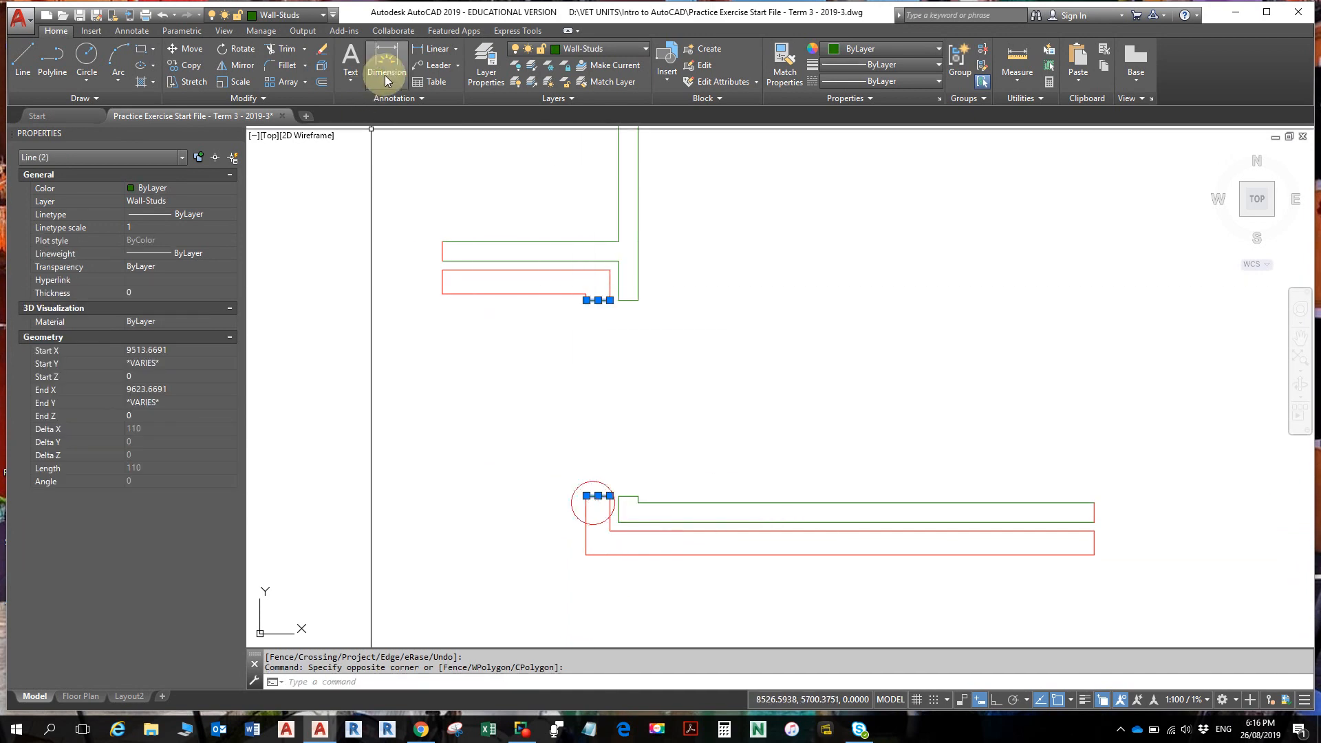
{"action": "left_click", "coordinate": [566, 52]}
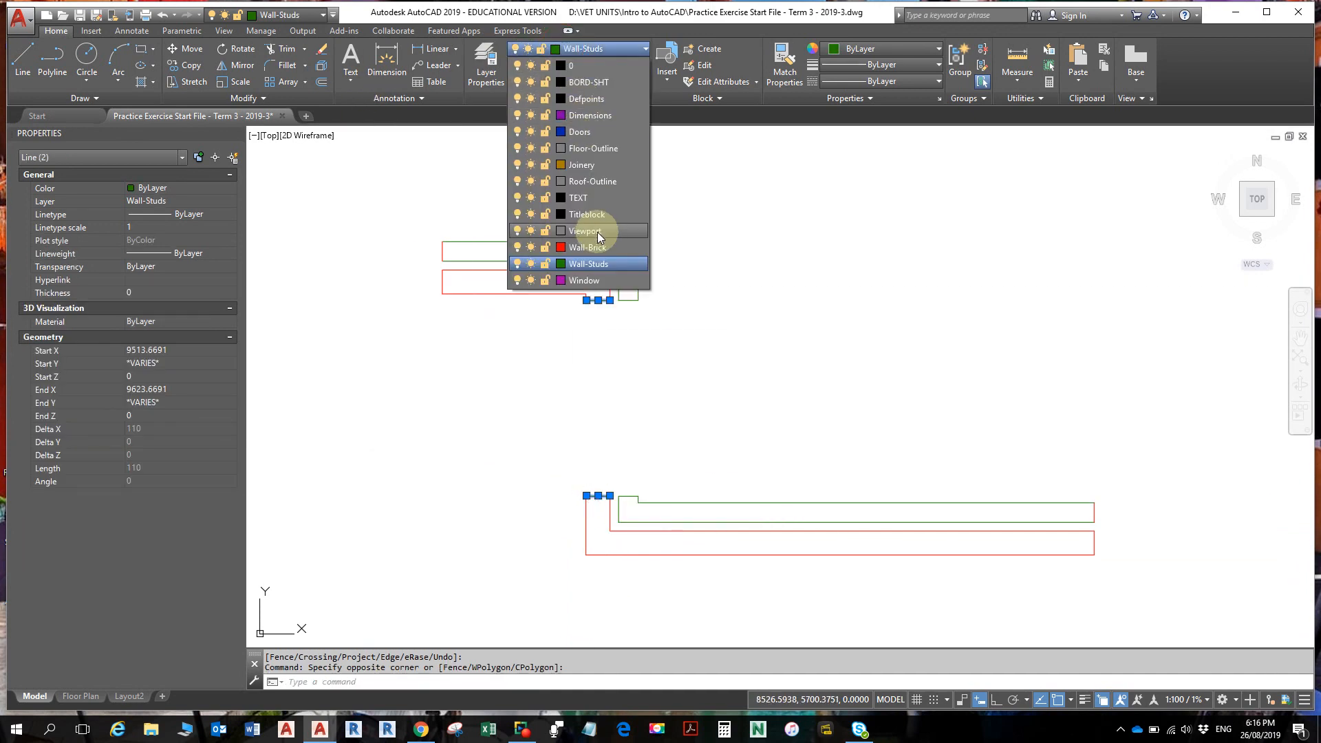
{"action": "left_click", "coordinate": [594, 251]}
{"action": "key", "text": "Escape"}
{"action": "key", "text": "Escape"}
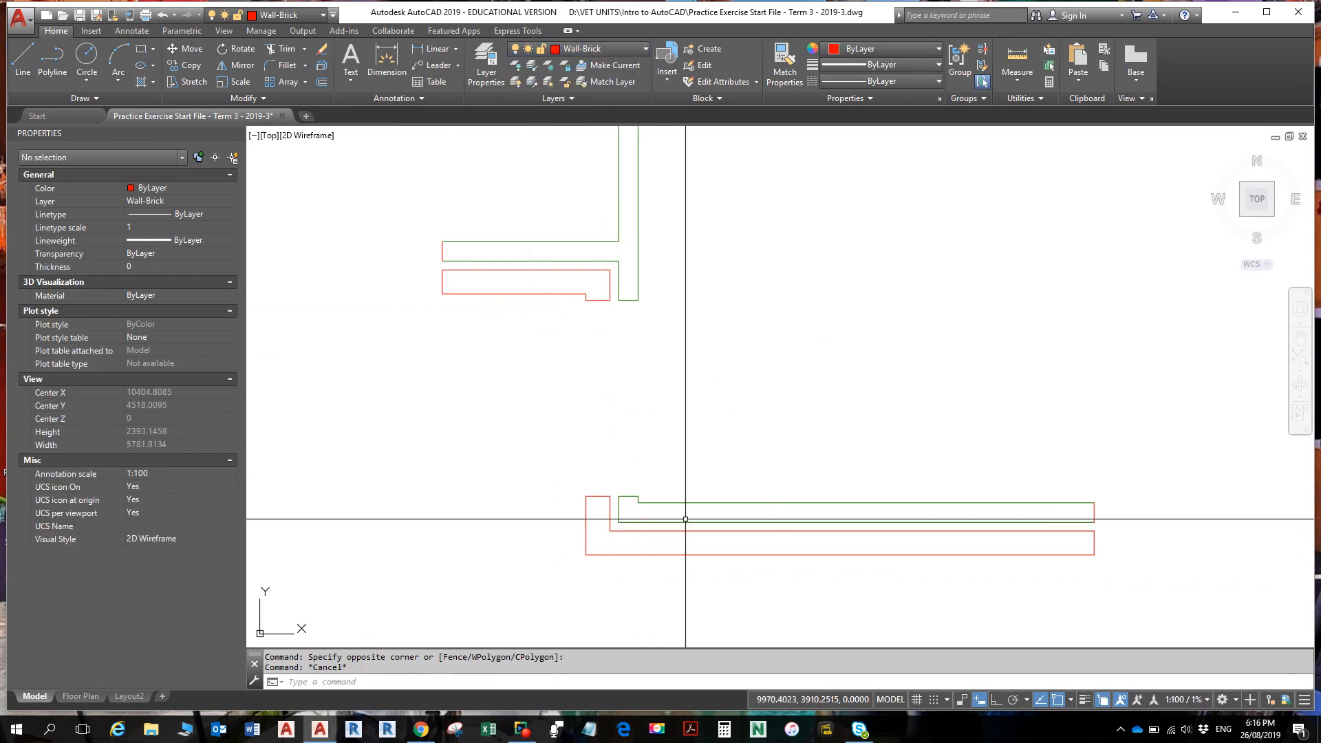
- Move the two stud-frame end lines of the window opening in the lounge's lower wall to the Wall-Studs layer
{"action": "scroll", "coordinate": [757, 483], "scroll_direction": "down", "scroll_amount": 2}
{"action": "middle_click_drag", "start_coordinate": [757, 484], "coordinate": [507, 427]}
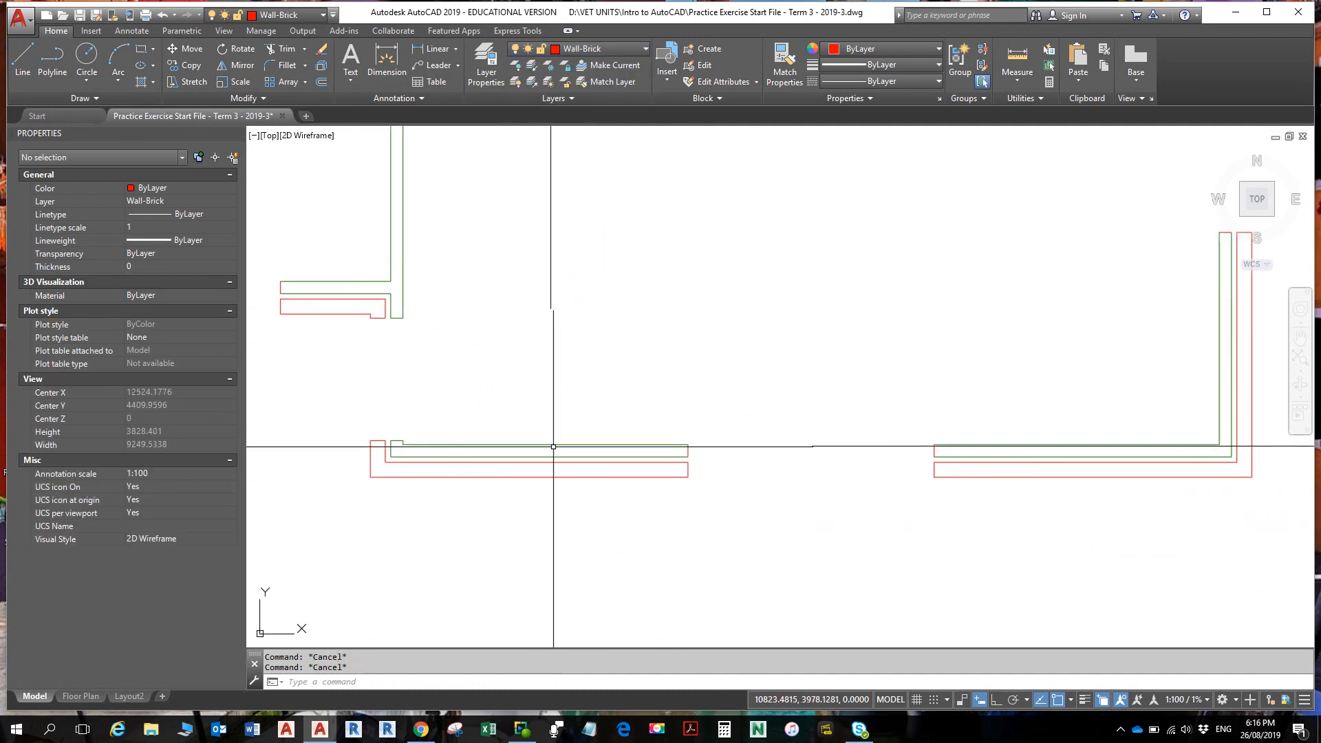
{"action": "scroll", "coordinate": [642, 404], "scroll_direction": "down", "scroll_amount": 2}
{"action": "left_click", "coordinate": [618, 396]}
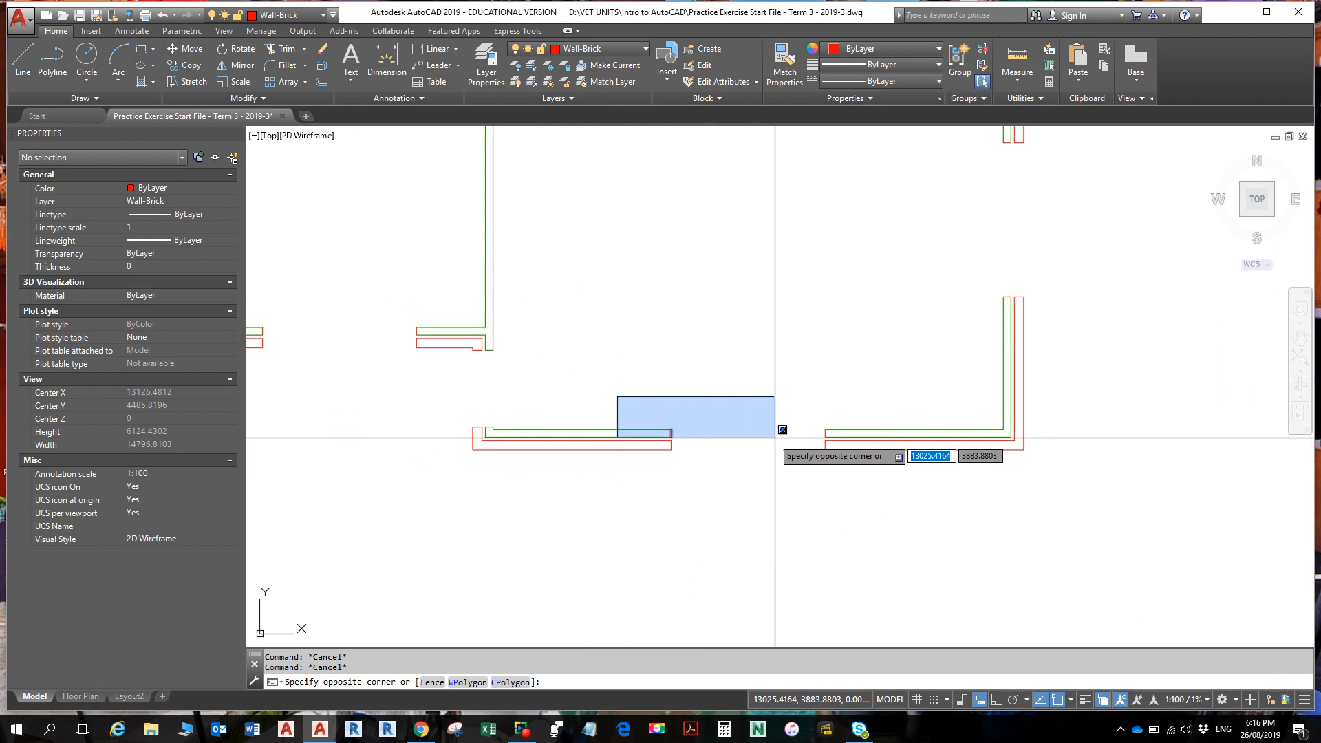
{"action": "left_click", "coordinate": [874, 431]}
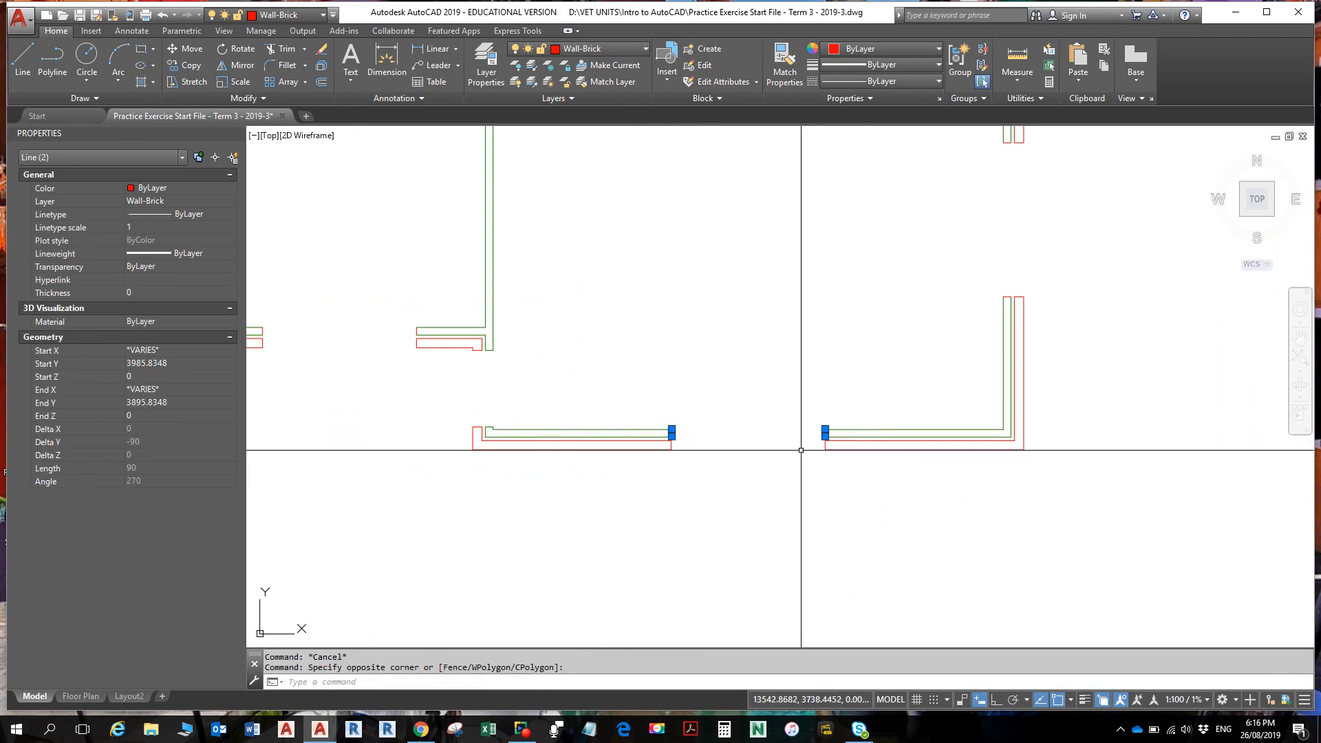
{"action": "left_click", "coordinate": [617, 48]}
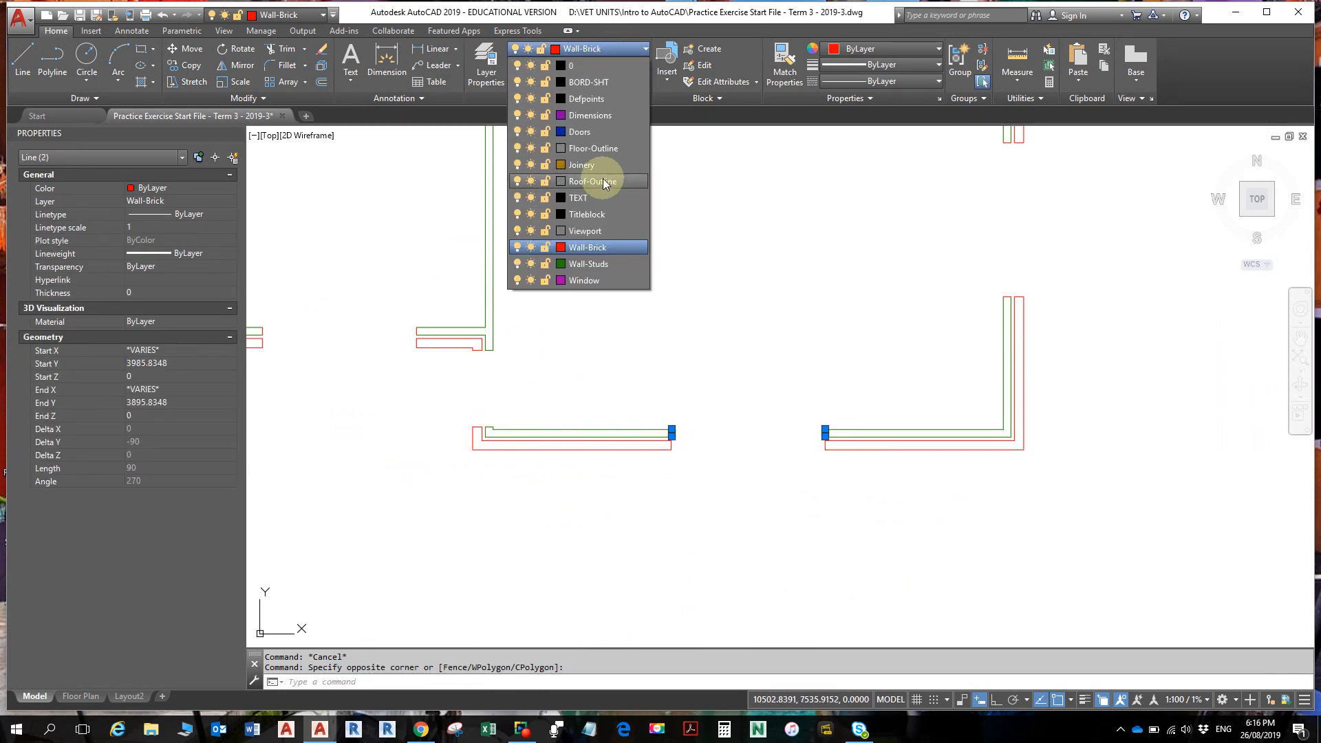
{"action": "left_click", "coordinate": [585, 263]}
- Move the stud-frame end lines of both window openings in the lounge's east wall to the Wall-Studs layer, and clear the selection
{"action": "scroll", "coordinate": [645, 322], "scroll_direction": "down", "scroll_amount": 5}
{"action": "middle_click_drag", "start_coordinate": [661, 356], "coordinate": [640, 431]}
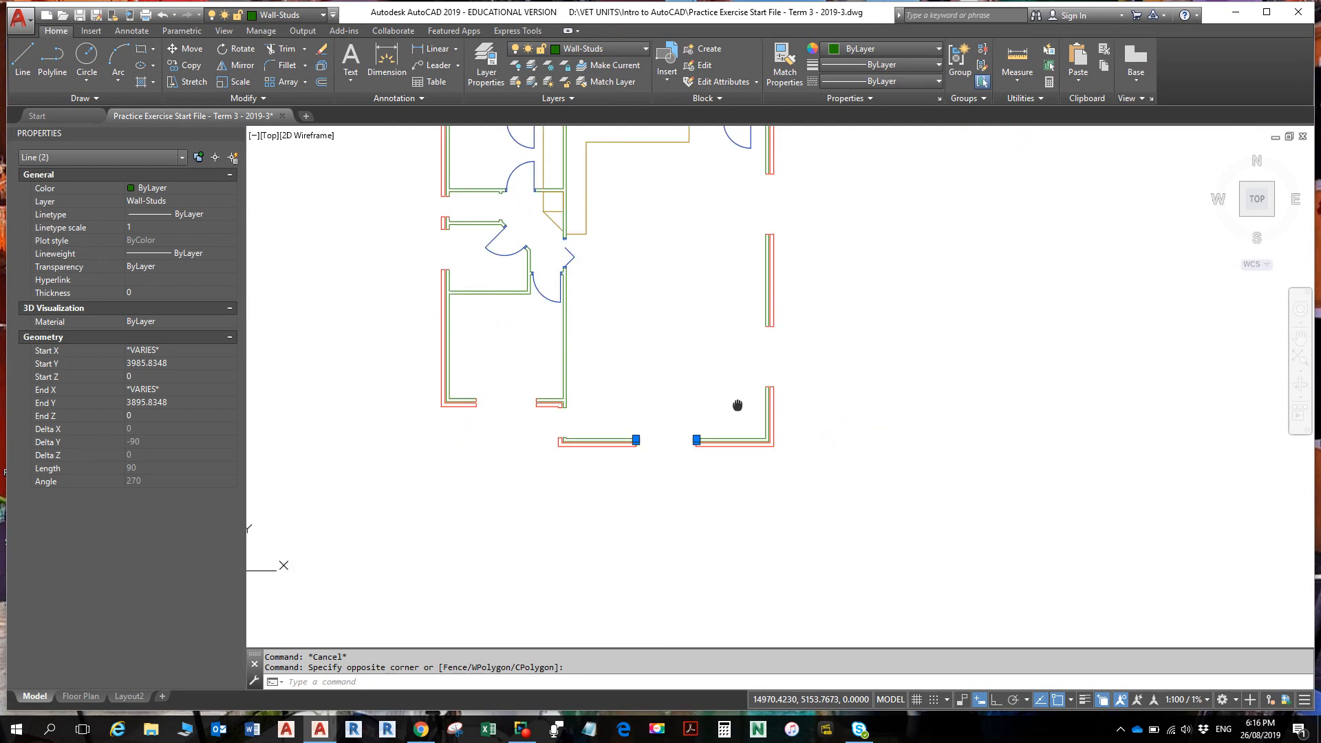
{"action": "scroll", "coordinate": [736, 296], "scroll_direction": "up", "scroll_amount": 3}
{"action": "scroll", "coordinate": [708, 324], "scroll_direction": "down", "scroll_amount": 4}
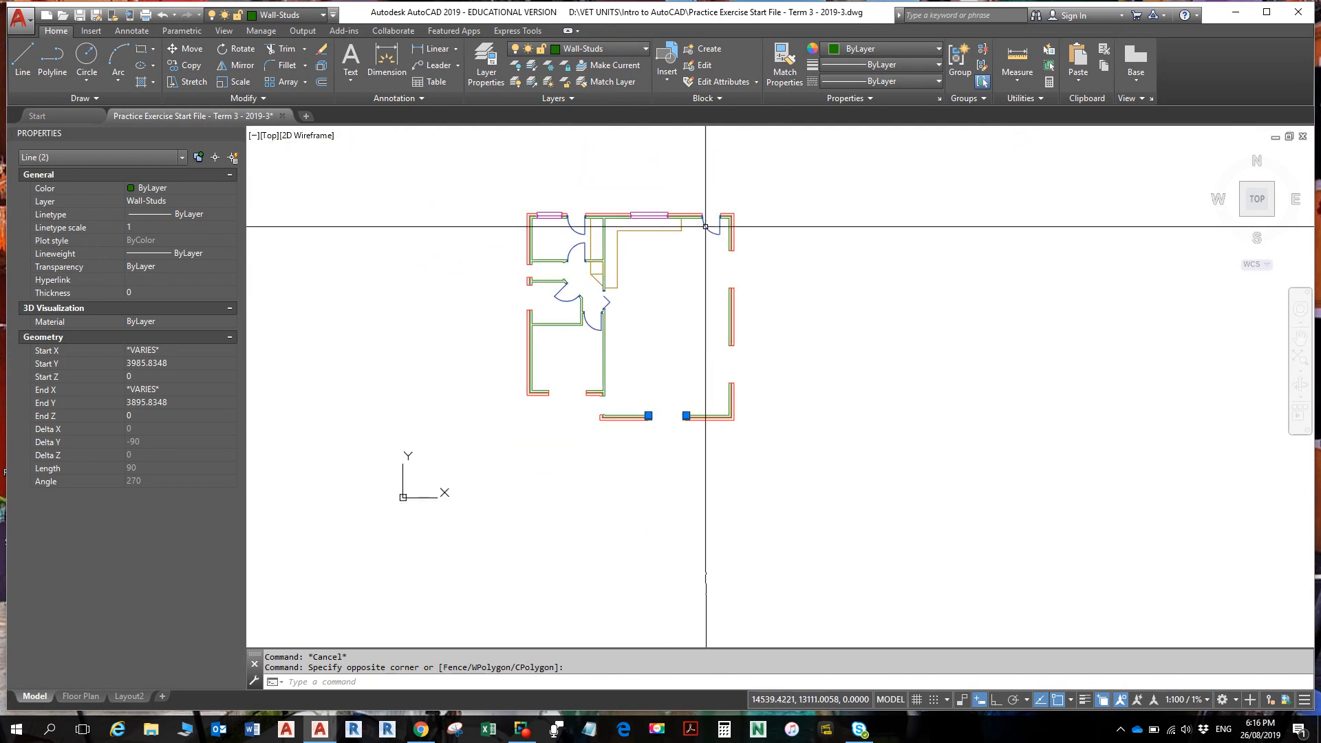
{"action": "scroll", "coordinate": [728, 266], "scroll_direction": "up", "scroll_amount": 4}
{"action": "left_click", "coordinate": [729, 258]}
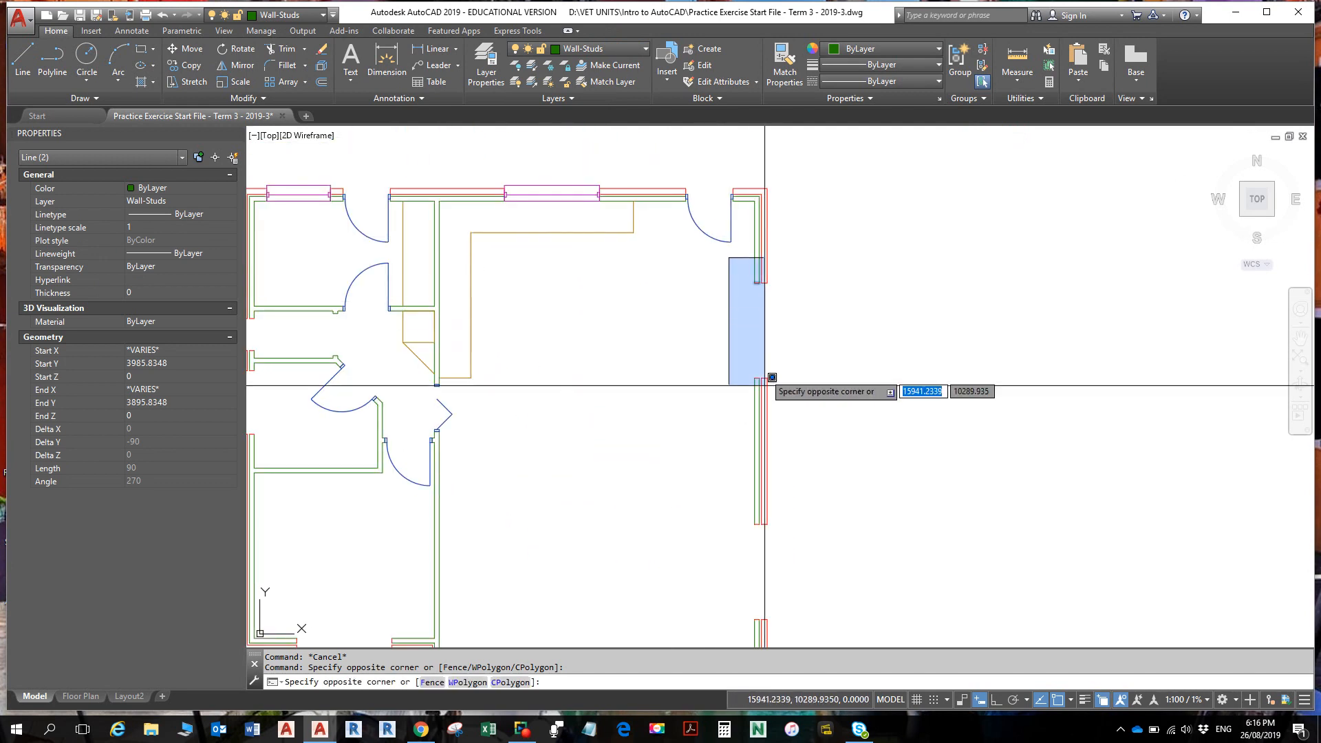
{"action": "left_click", "coordinate": [762, 645]}
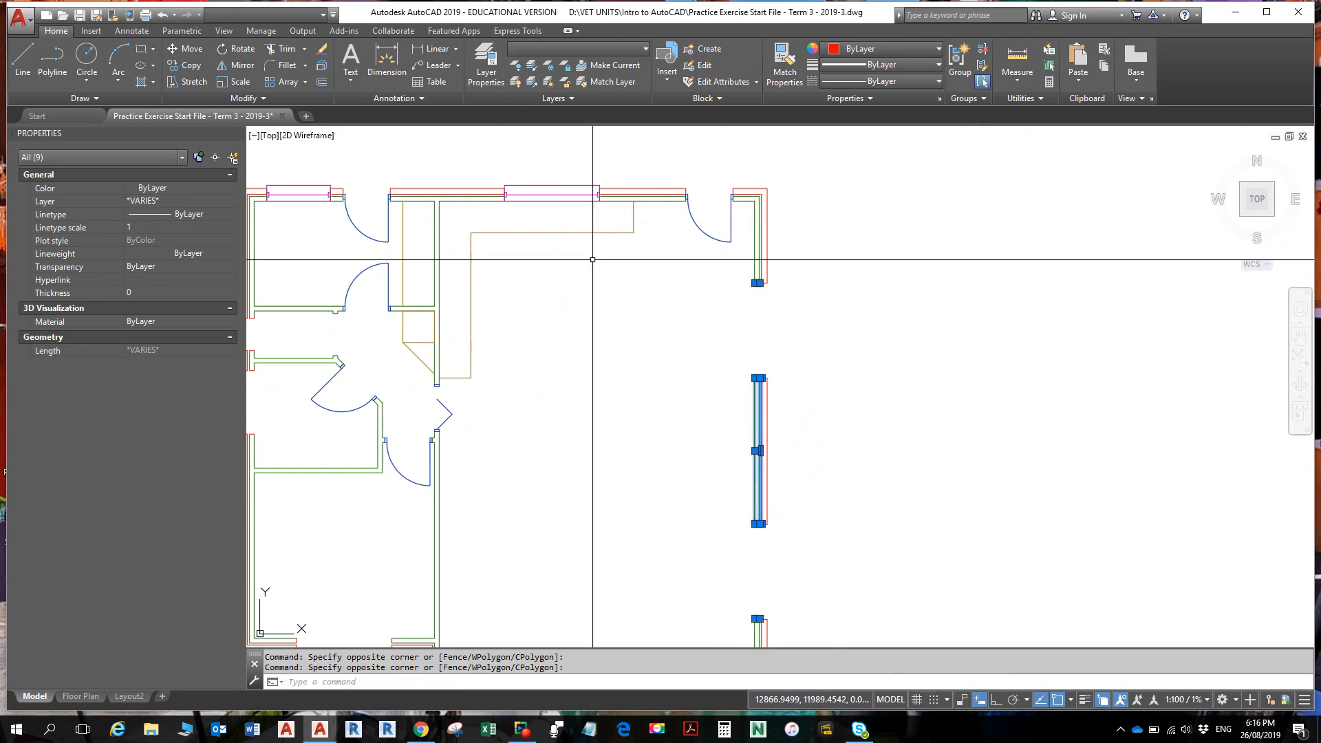
{"action": "left_click", "coordinate": [619, 54]}
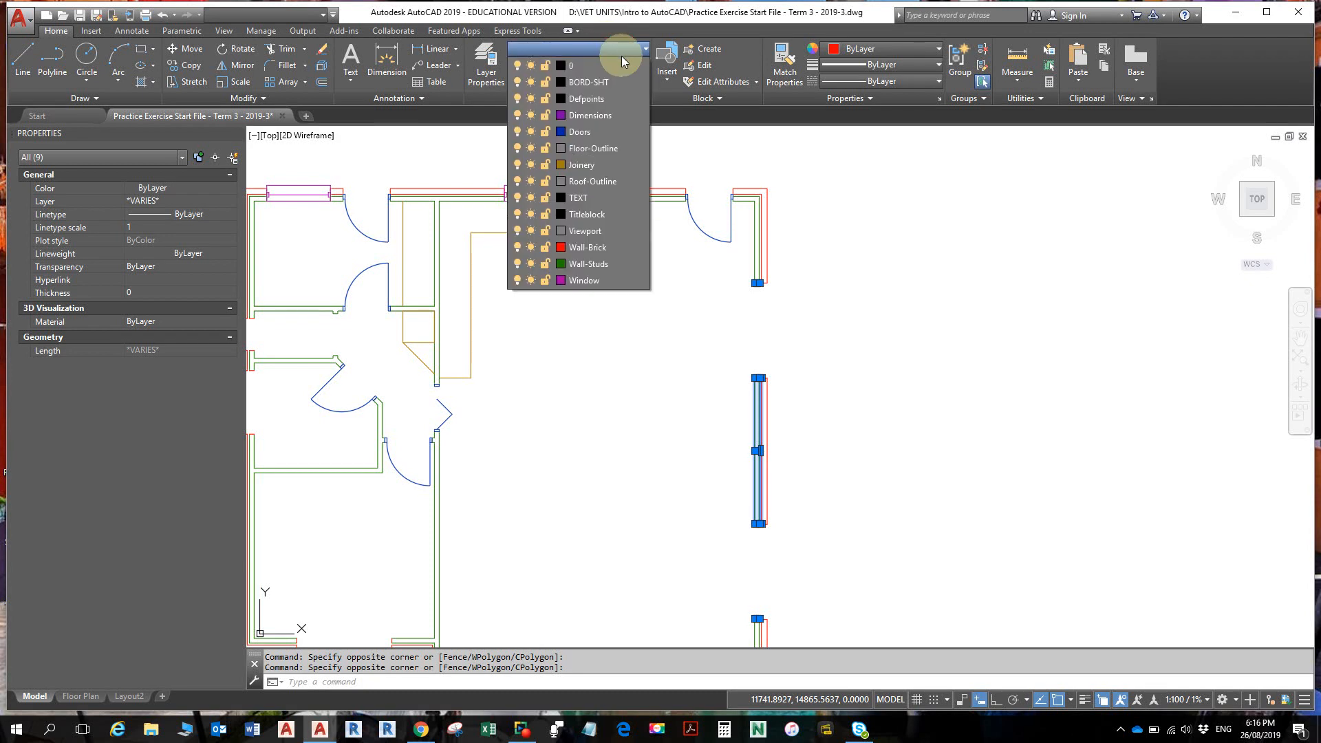
{"action": "left_click", "coordinate": [596, 268]}
{"action": "scroll", "coordinate": [671, 440], "scroll_direction": "down", "scroll_amount": 5}
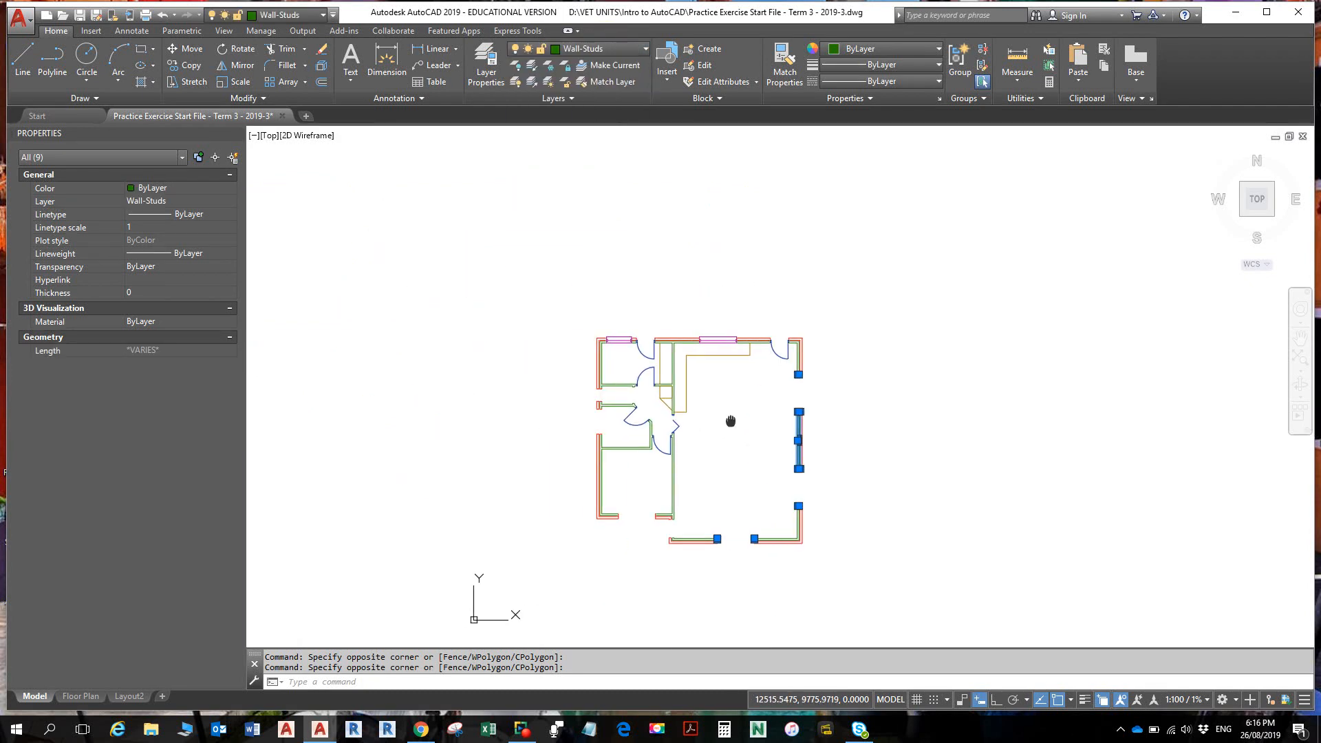
{"action": "scroll", "coordinate": [603, 450], "scroll_direction": "up", "scroll_amount": 4}
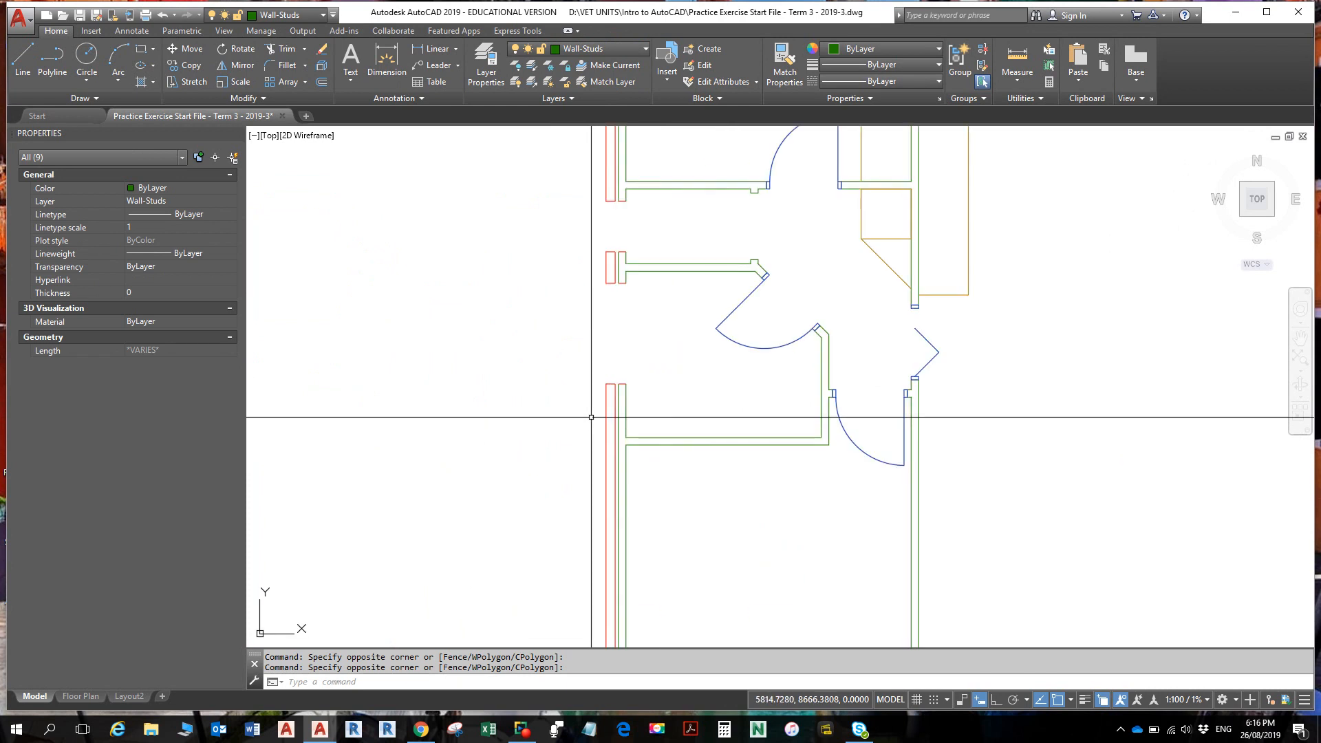
{"action": "key", "text": "Escape"}
{"action": "key", "text": "Escape"}
{"action": "key", "text": "Escape"}
- Move the stud-frame end lines of the two window openings in the upper west wall to the Wall-Studs layer, and clear the selection
{"action": "scroll", "coordinate": [616, 413], "scroll_direction": "down", "scroll_amount": 2}
{"action": "scroll", "coordinate": [646, 344], "scroll_direction": "up", "scroll_amount": 2}
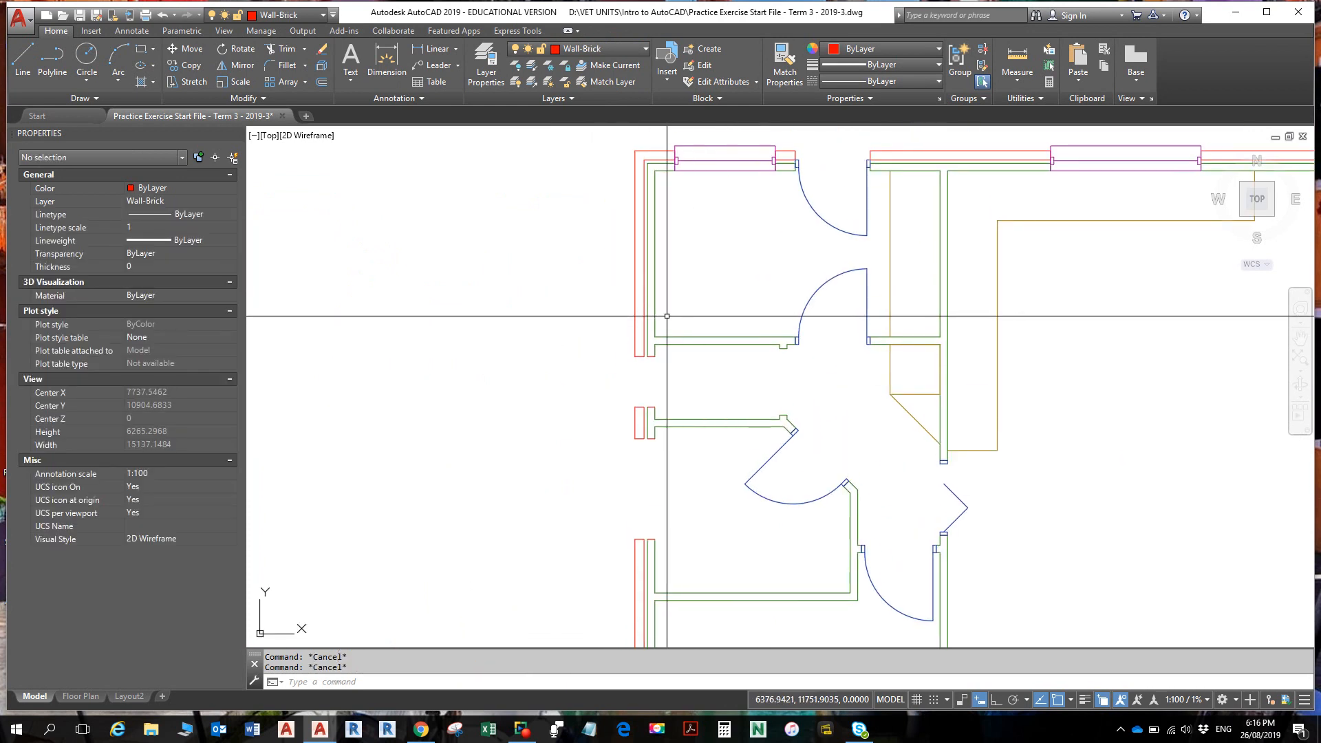
{"action": "scroll", "coordinate": [664, 318], "scroll_direction": "up", "scroll_amount": 3}
{"action": "left_click", "coordinate": [643, 303]}
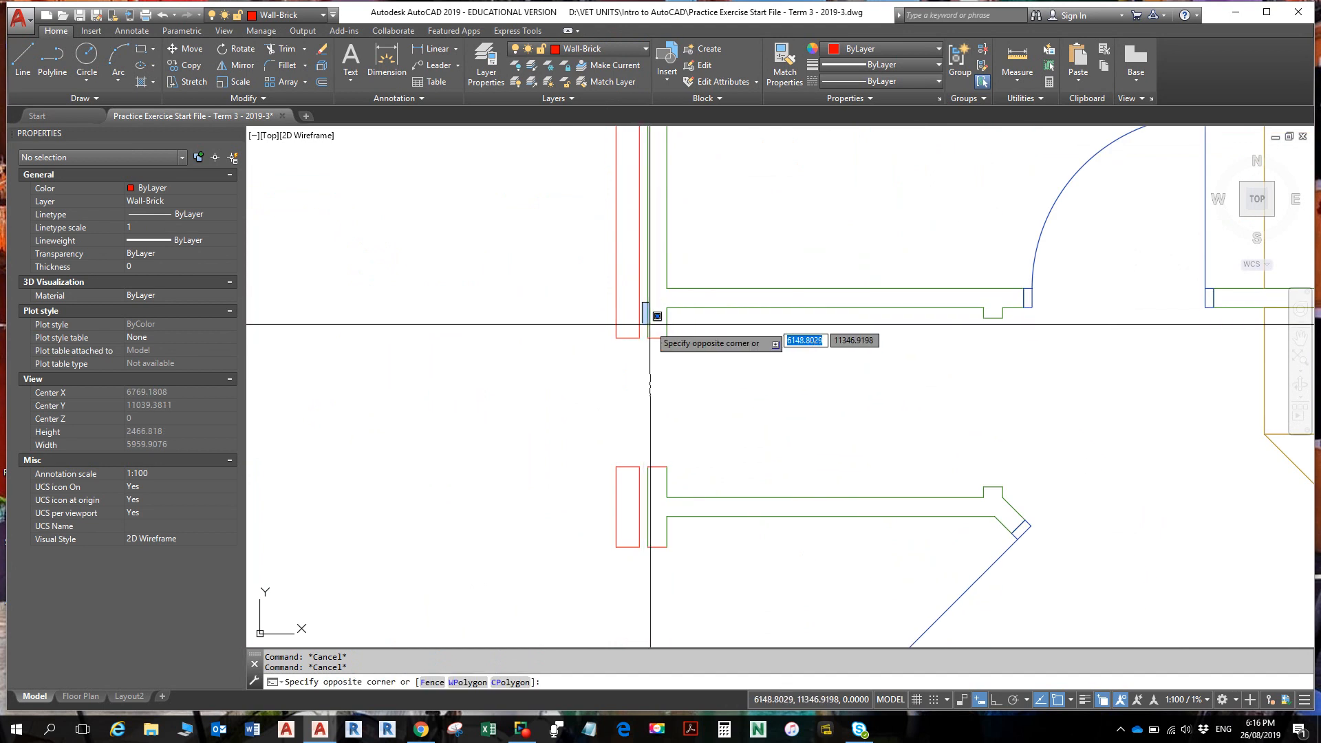
{"action": "scroll", "coordinate": [673, 474], "scroll_direction": "down", "scroll_amount": 3}
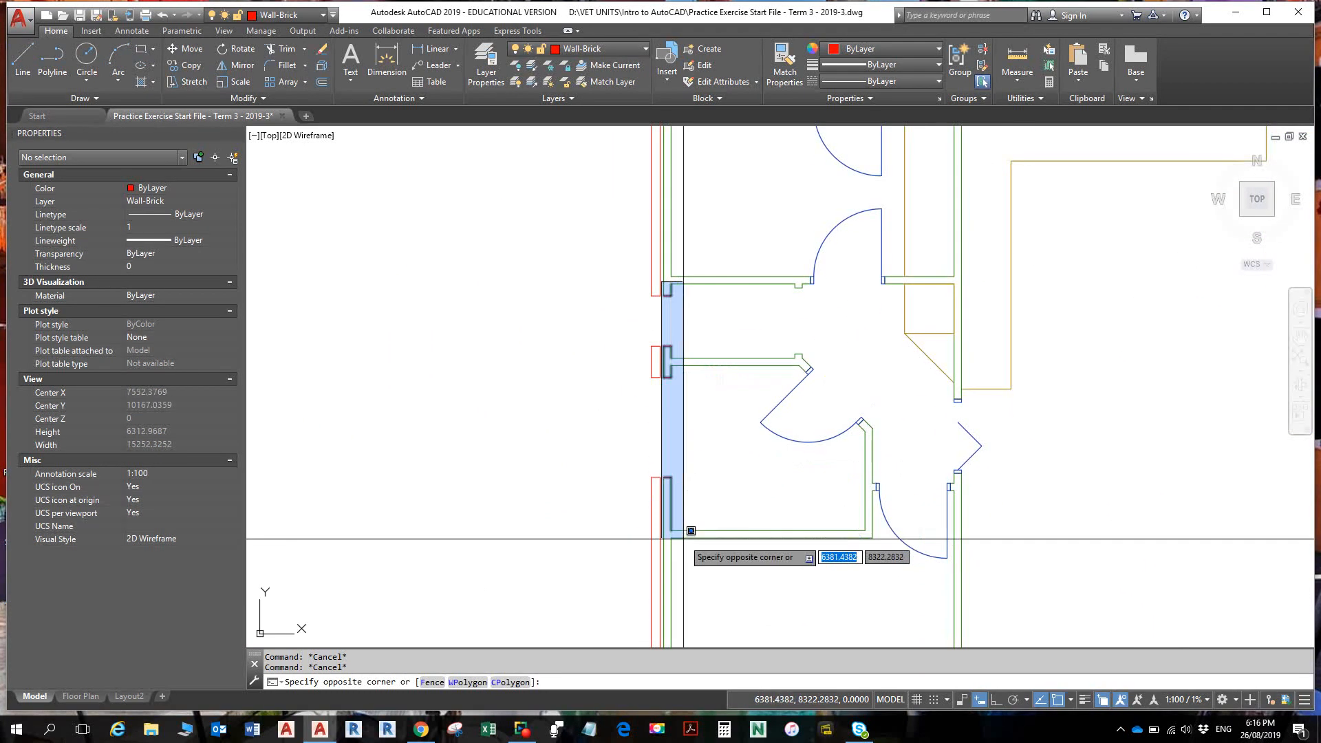
{"action": "left_click", "coordinate": [690, 528]}
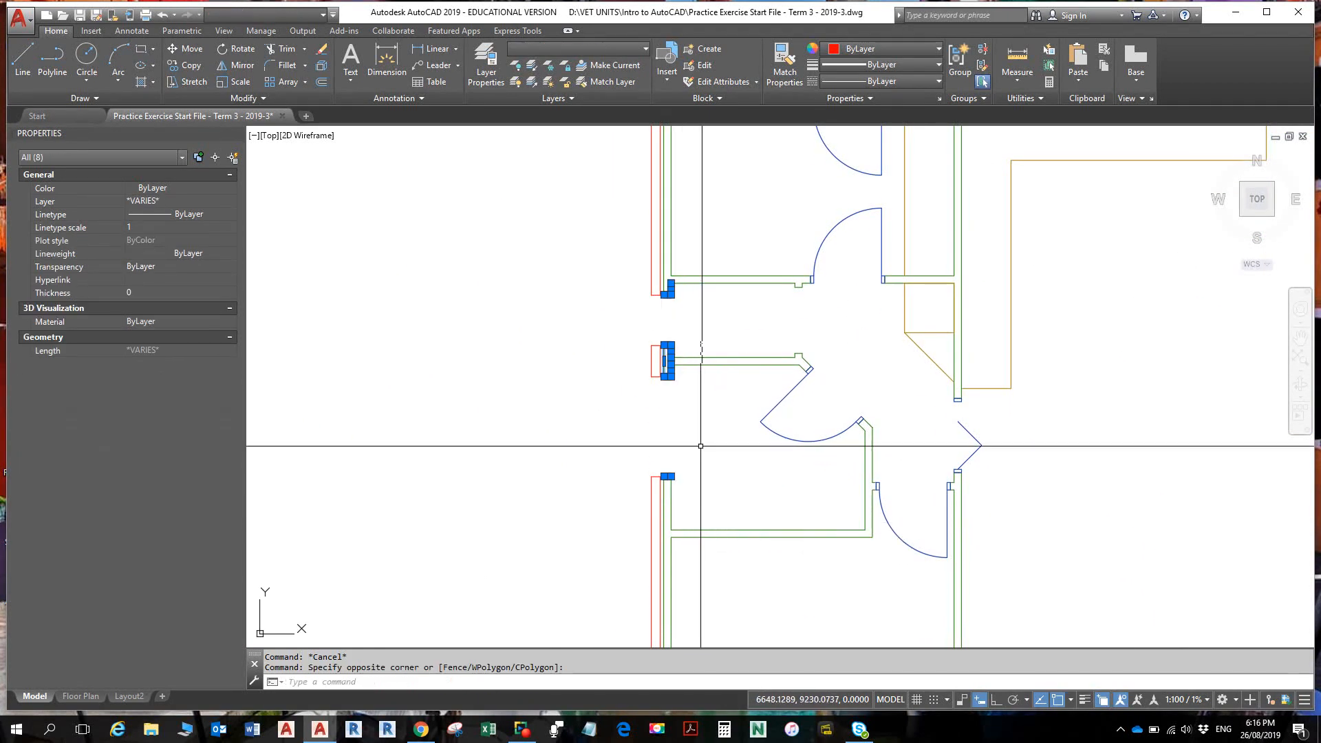
{"action": "left_click", "coordinate": [551, 50]}
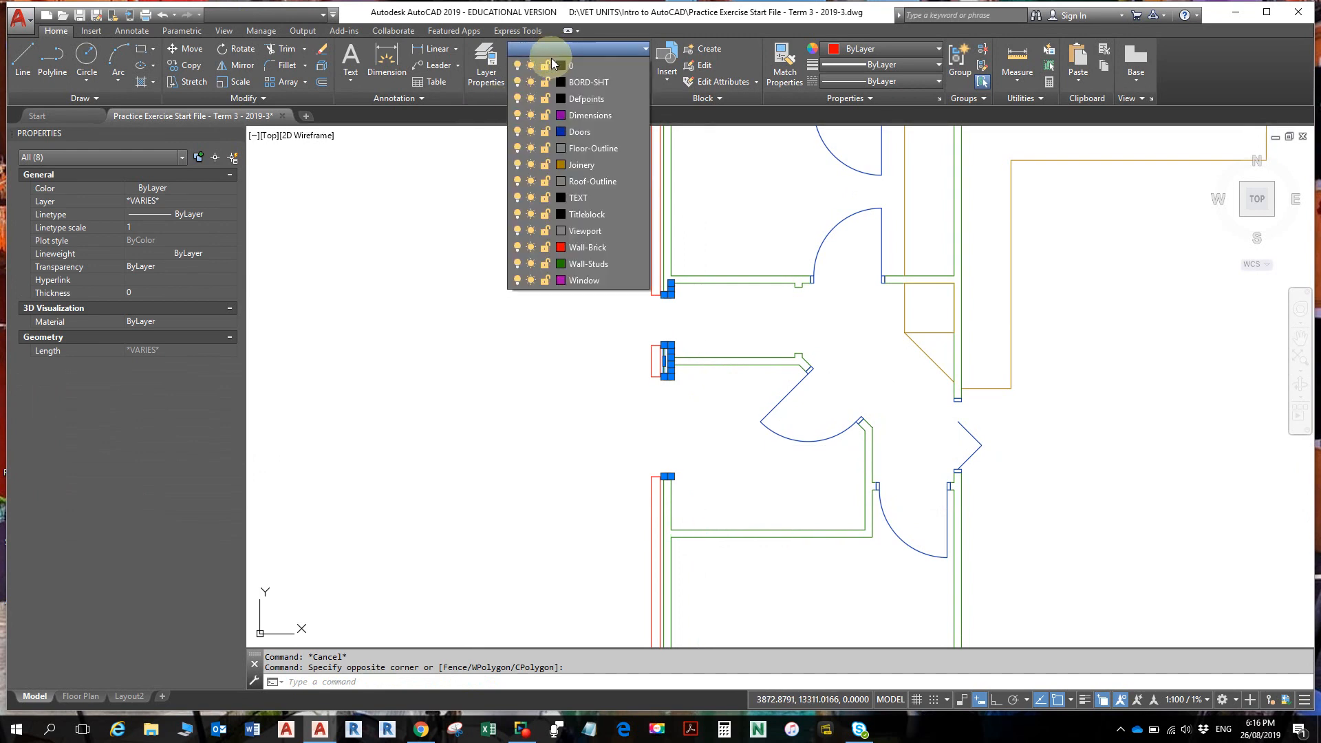
{"action": "left_click", "coordinate": [597, 265]}
{"action": "key", "text": "Escape"}
{"action": "scroll", "coordinate": [788, 323], "scroll_direction": "down", "scroll_amount": 4}
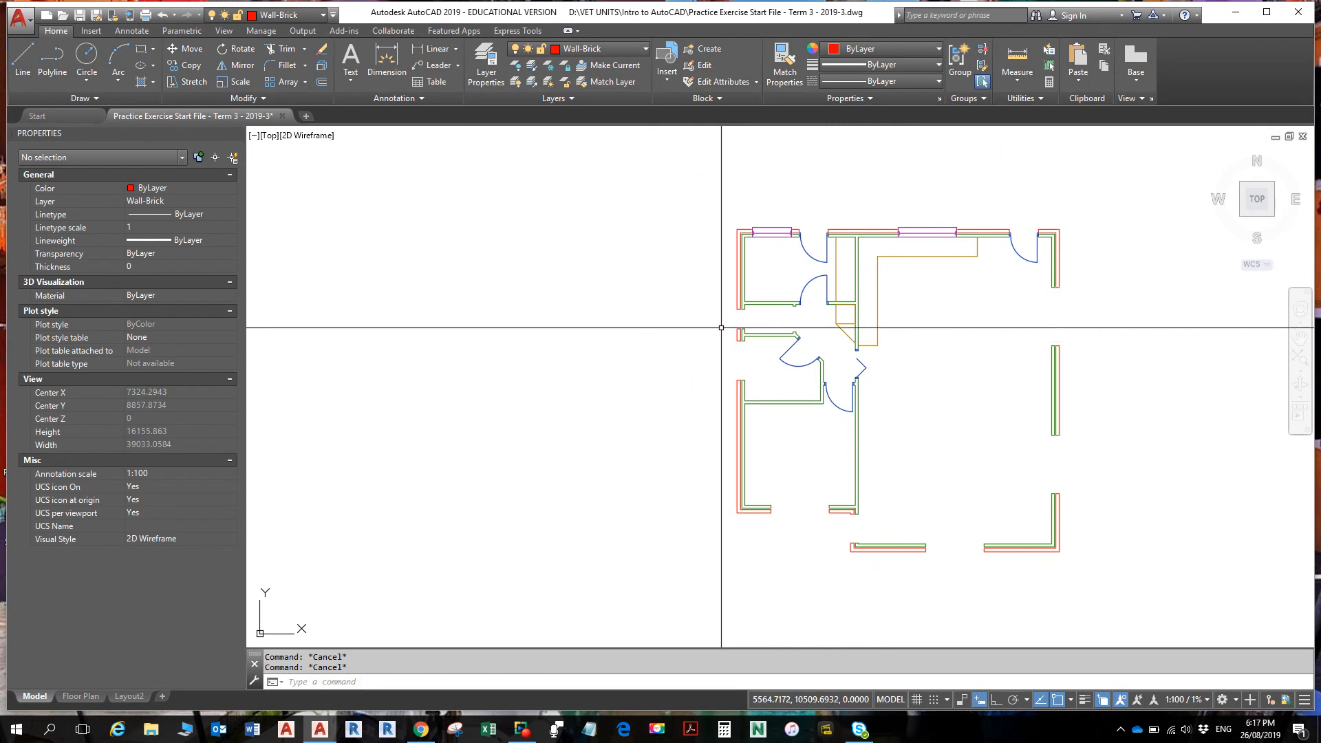
- Make Window the current layer
{"action": "left_click", "coordinate": [642, 48]}
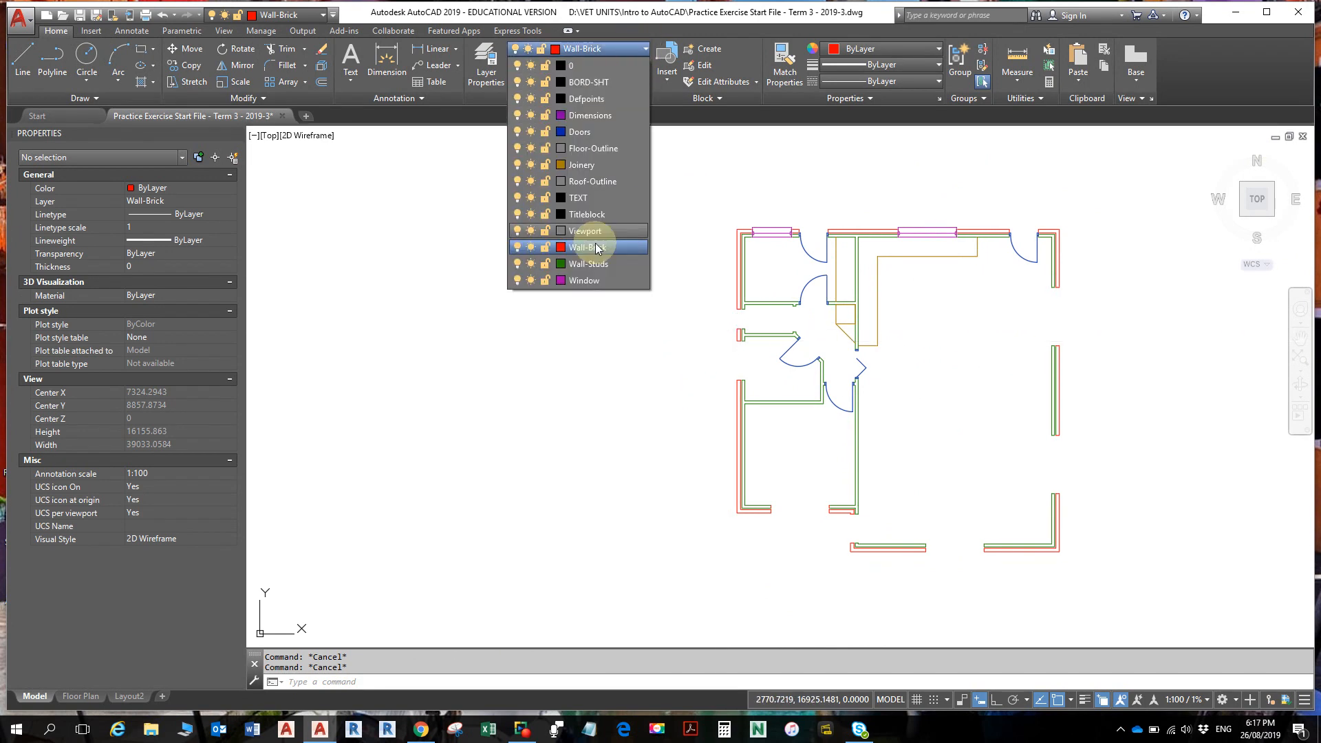
{"action": "left_click", "coordinate": [581, 279]}
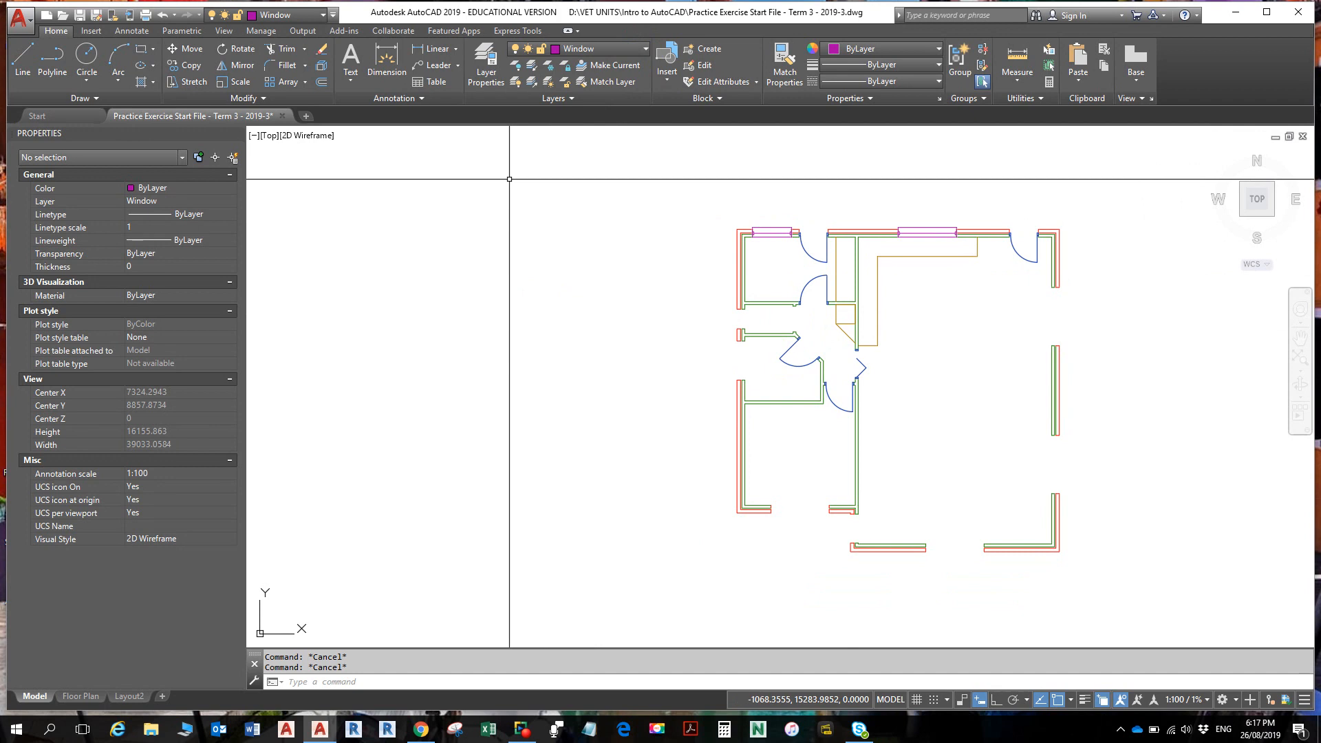
{"action": "scroll", "coordinate": [736, 299], "scroll_direction": "up", "scroll_amount": 4}
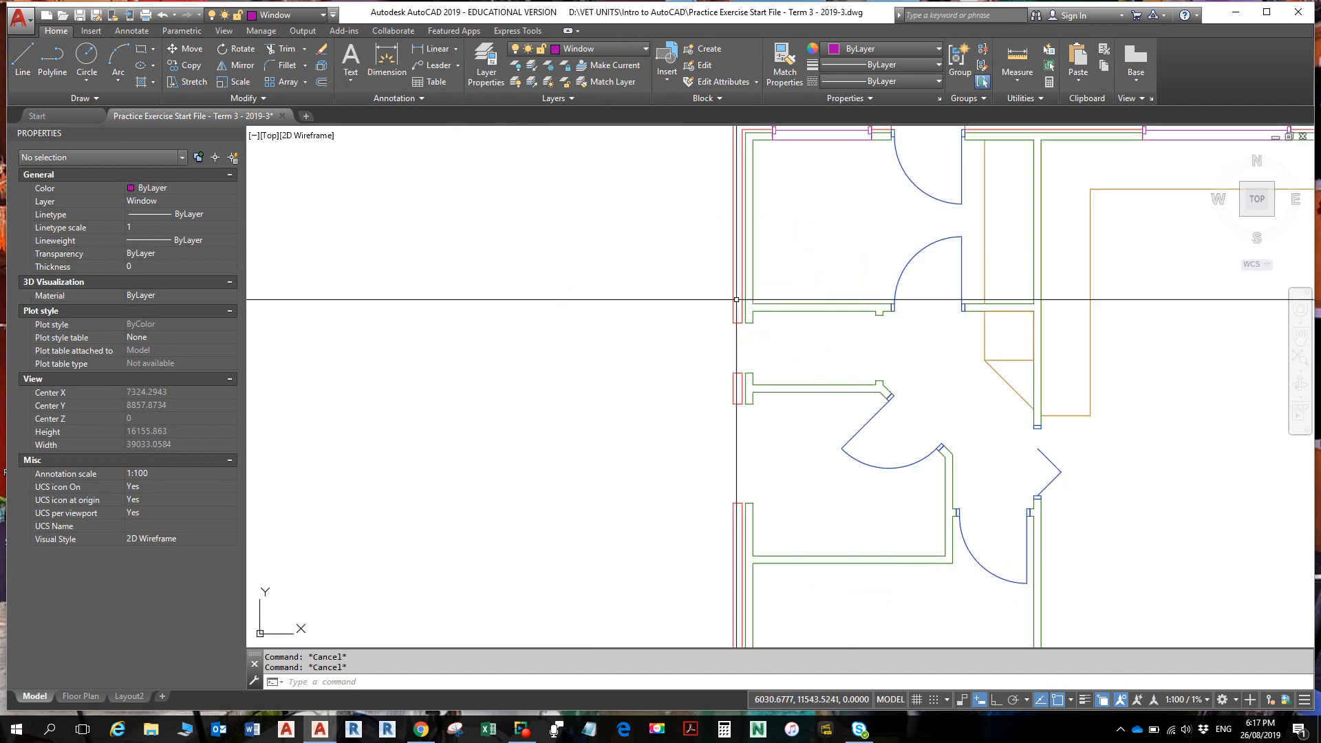
{"action": "scroll", "coordinate": [737, 300], "scroll_direction": "up", "scroll_amount": 5}
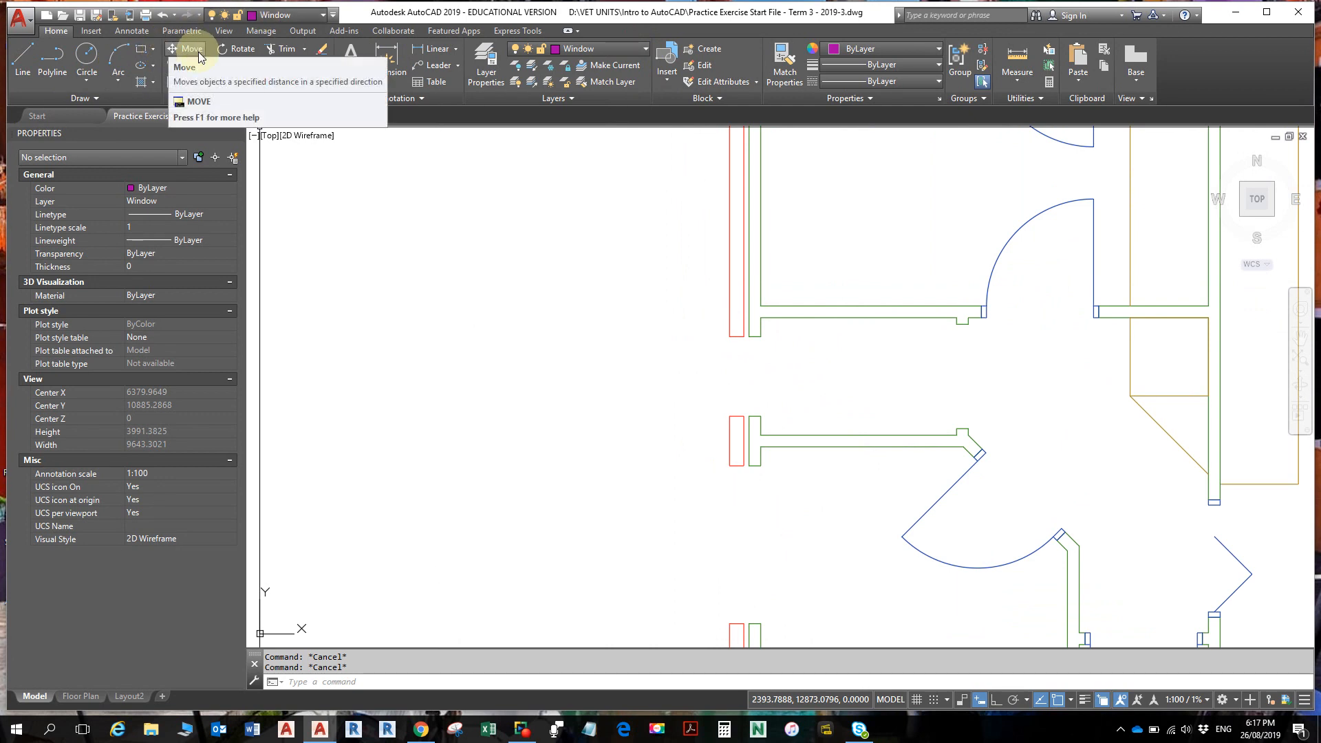
- Switch to Chrome to check the floor plan PDF and the course page's practice exercise blocks, and return to AutoCAD
{"action": "left_click", "coordinate": [421, 729]}
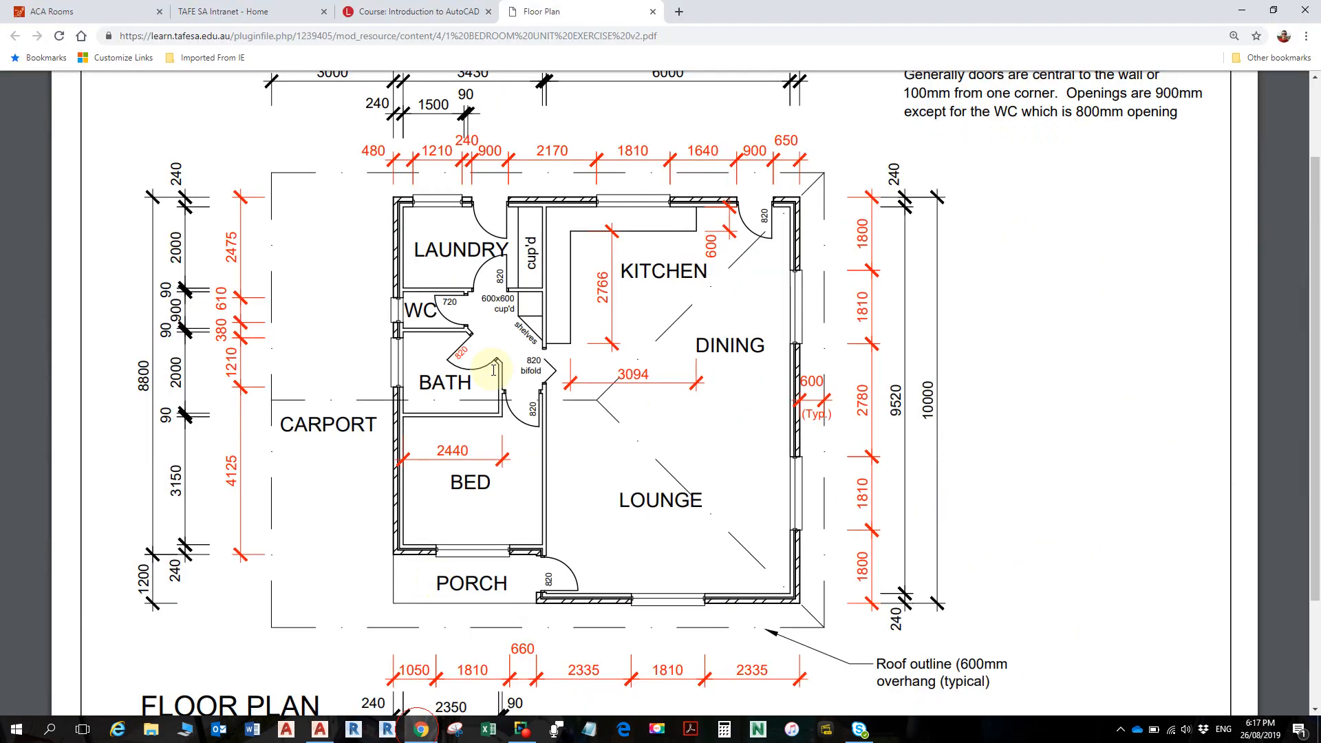
{"action": "left_click", "coordinate": [473, 11]}
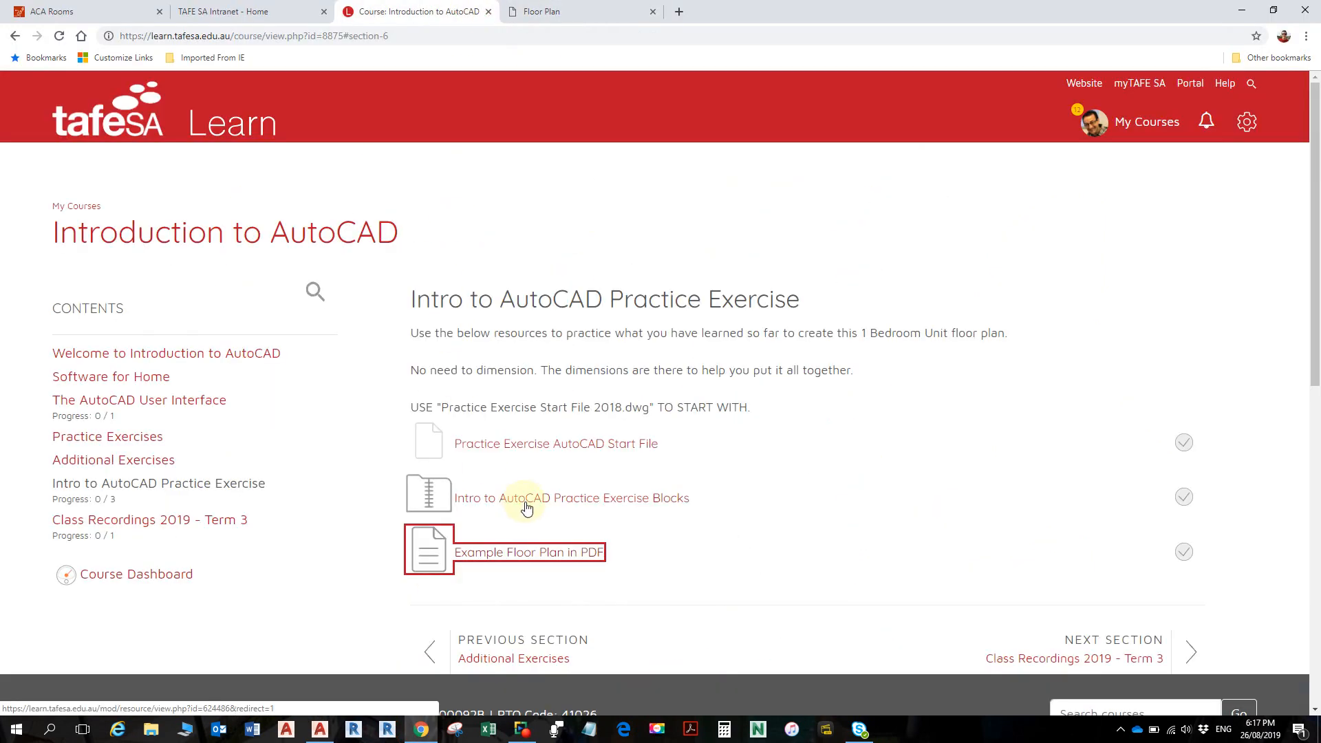
{"action": "left_click", "coordinate": [321, 731]}
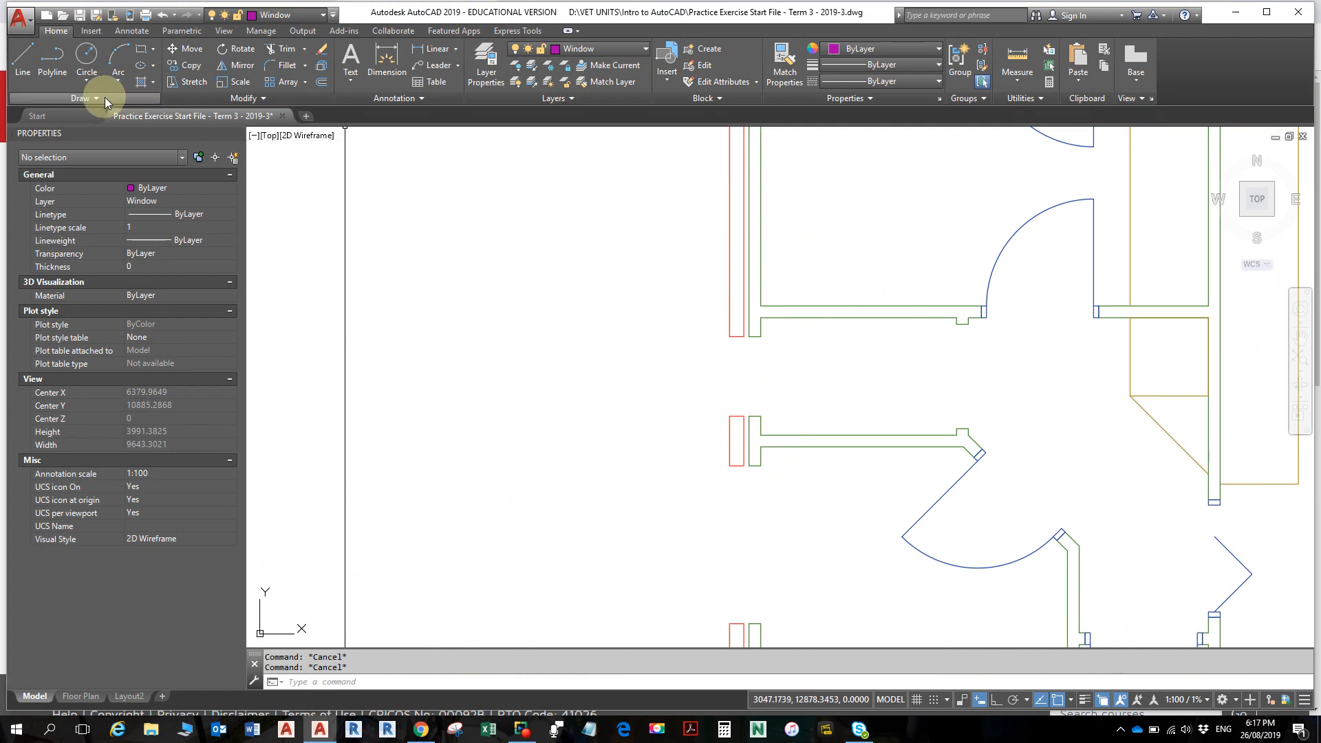
- Insert the Window-0610_PLAN block at the upper inner corner of the WC opening in the west wall
{"action": "mouse_move", "coordinate": [126, 120]}
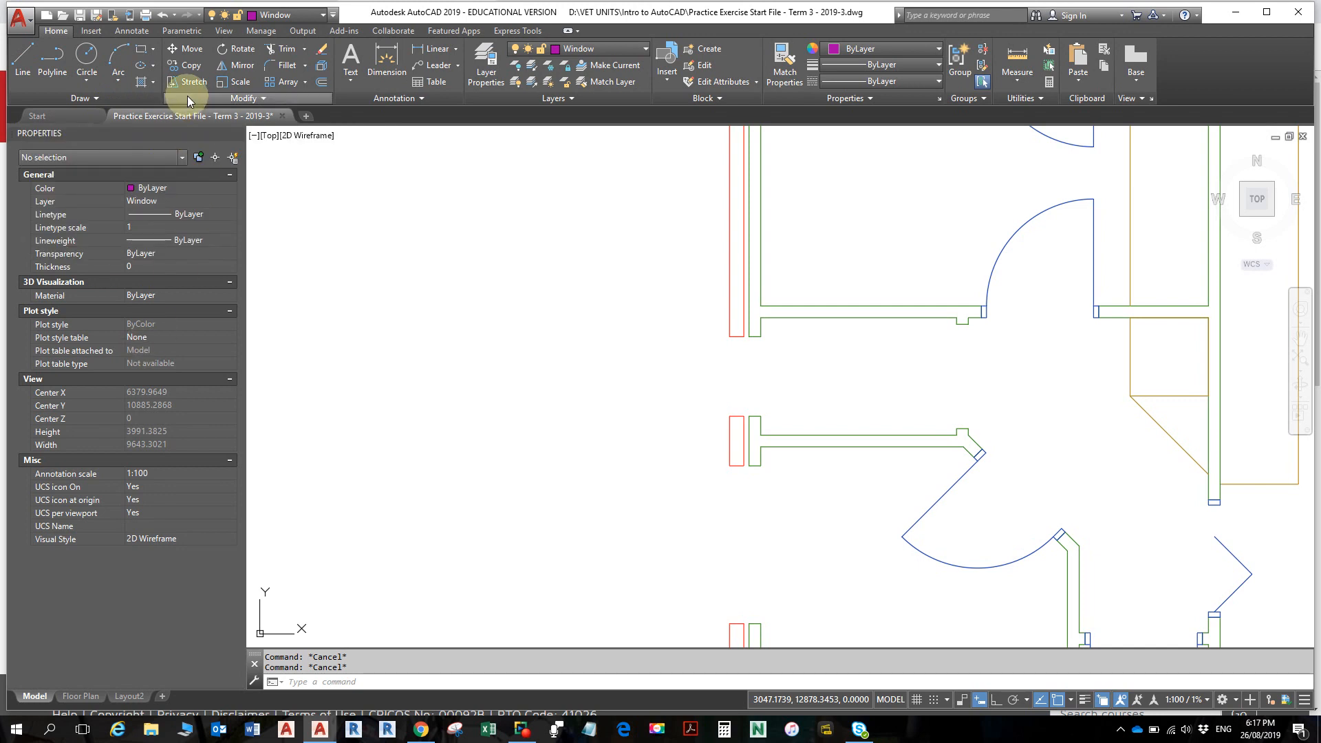
{"action": "left_click", "coordinate": [95, 31]}
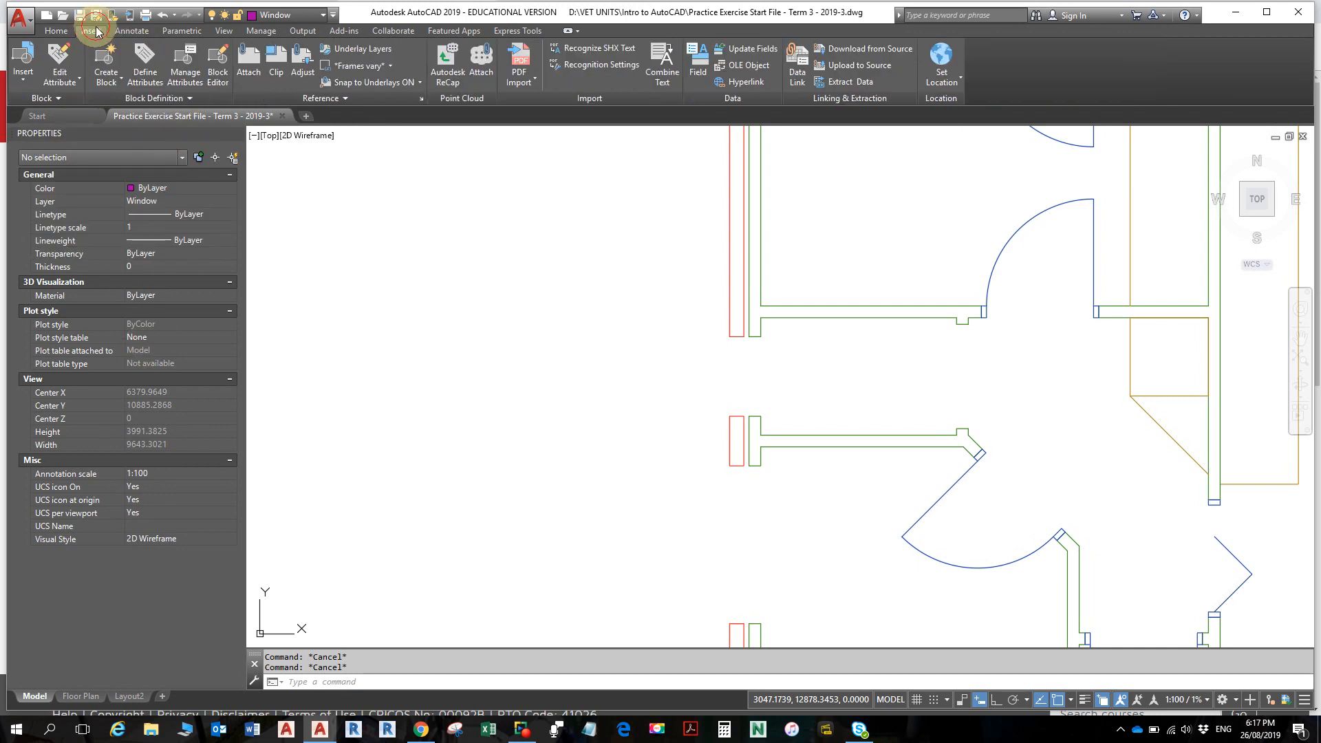
{"action": "left_click", "coordinate": [25, 75]}
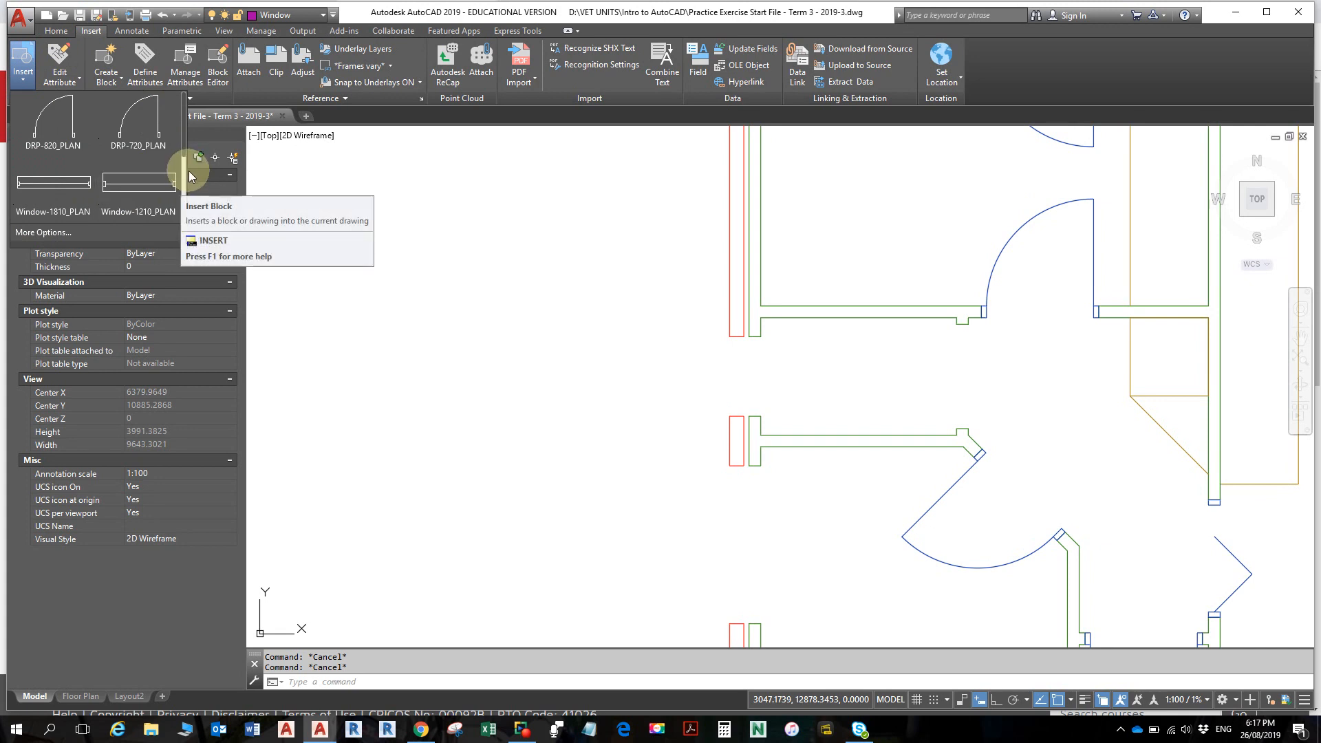
{"action": "left_click", "coordinate": [183, 200]}
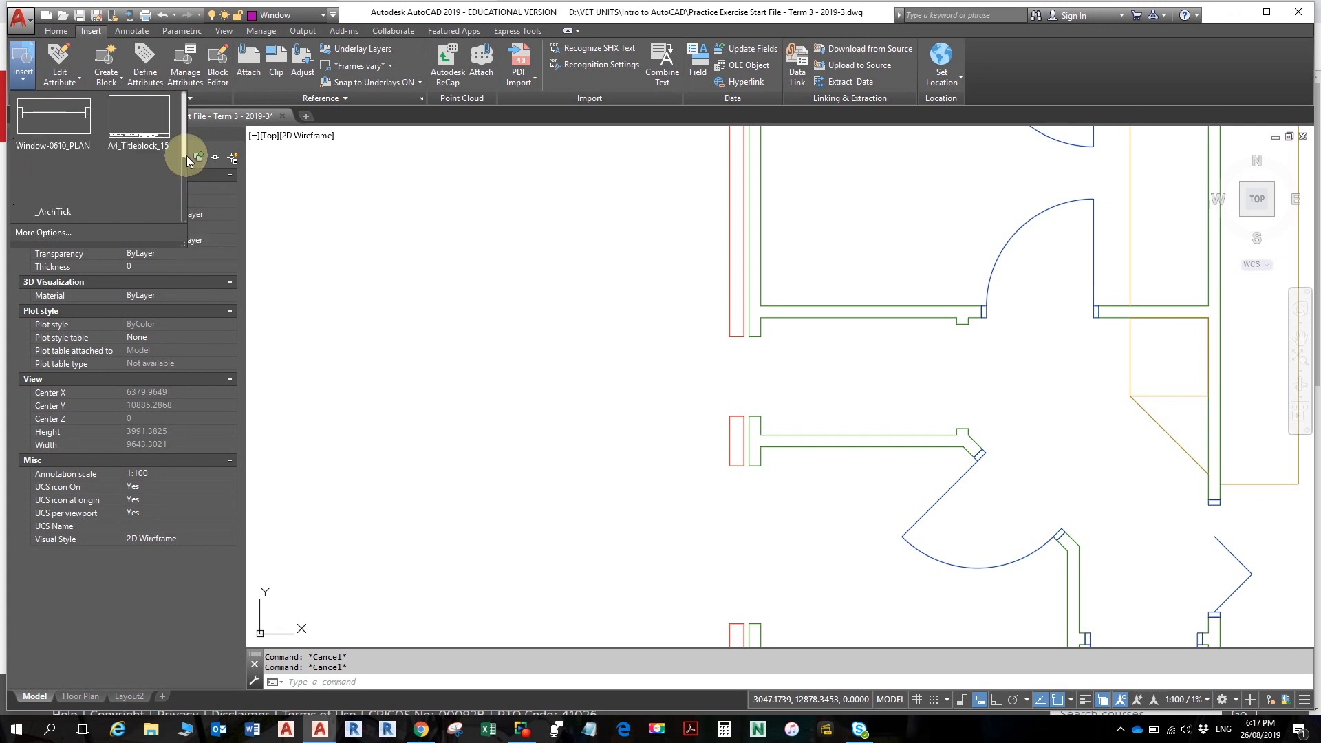
{"action": "left_click", "coordinate": [71, 127]}
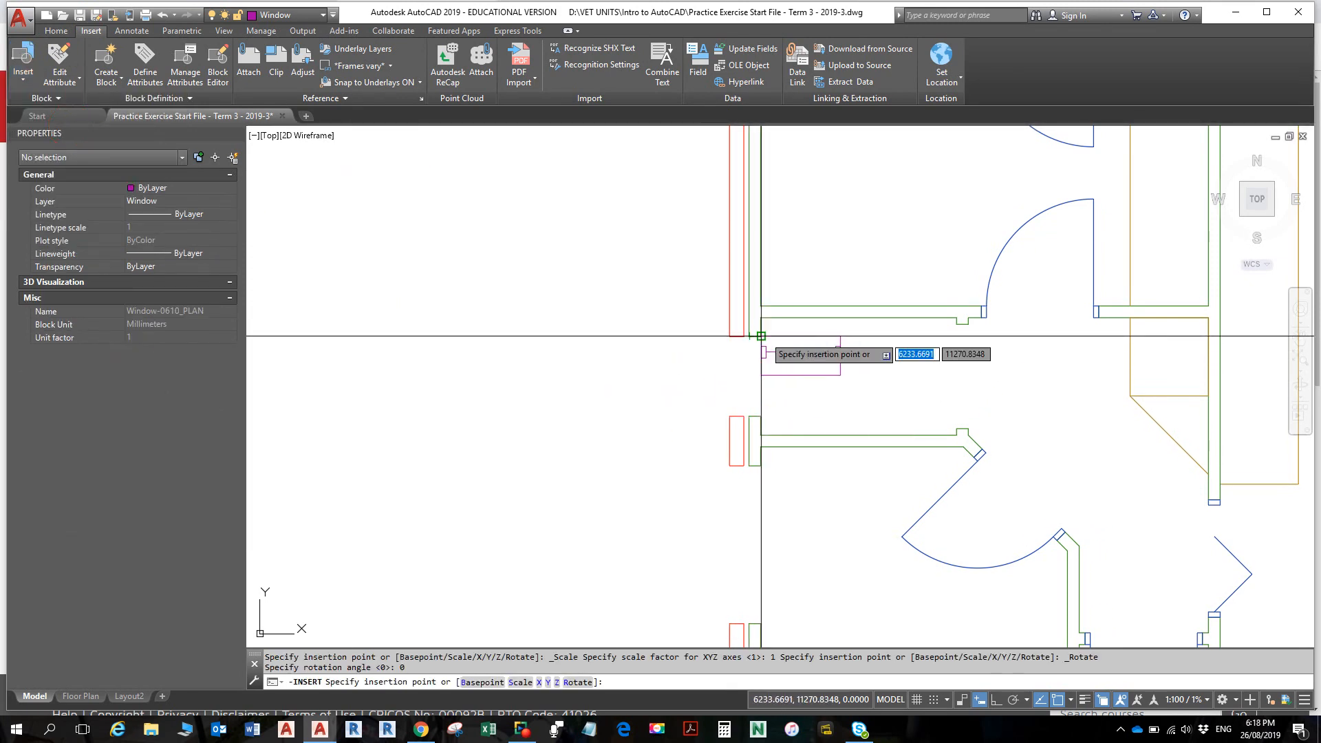
{"action": "left_click", "coordinate": [761, 336]}
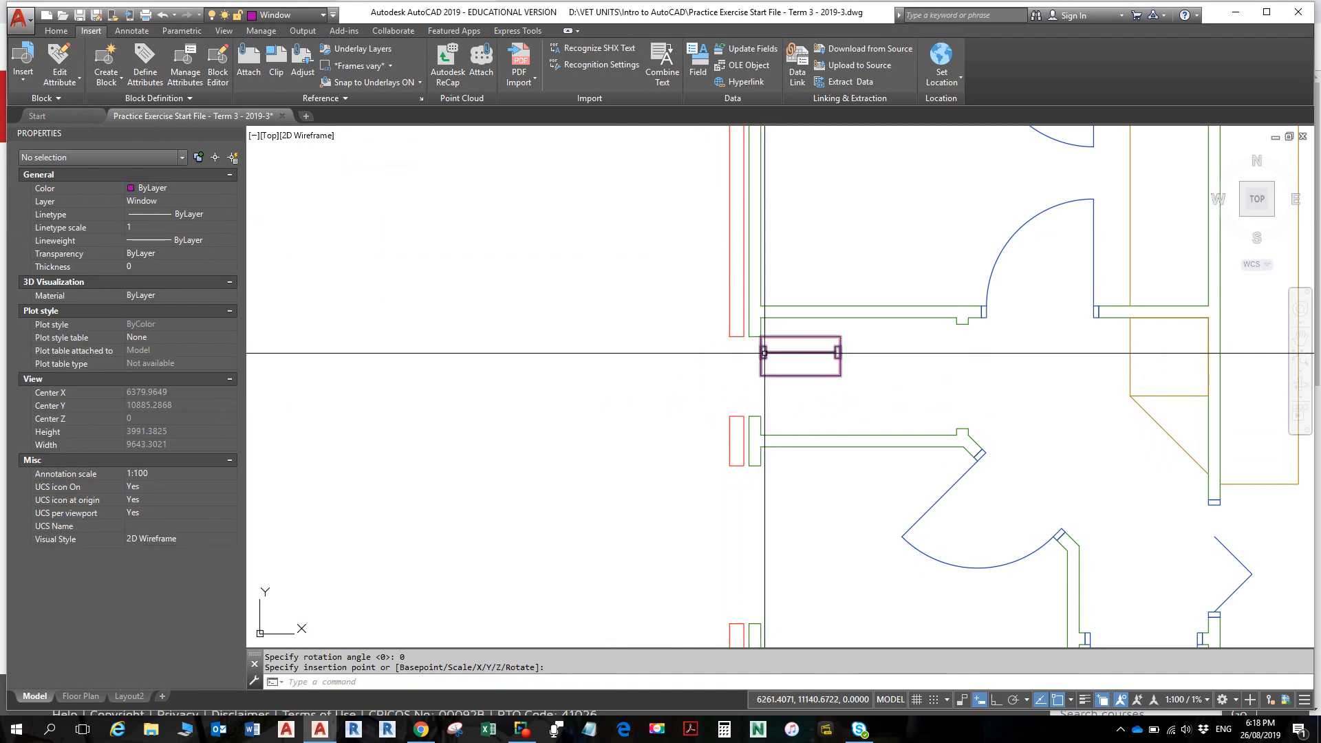
- Rotate the WC window block 90 degrees clockwise about its insertion corner so it fills the west wall opening
{"action": "left_click", "coordinate": [762, 355]}
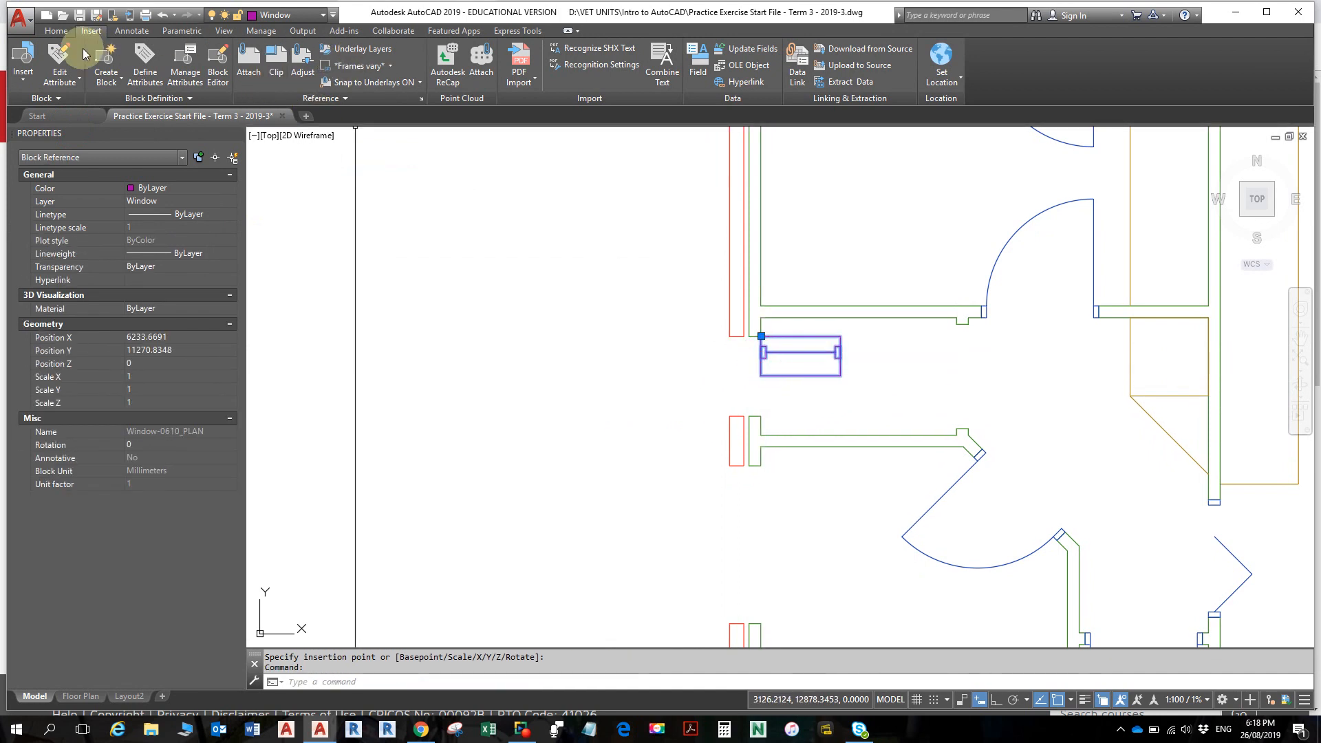
{"action": "left_click", "coordinate": [56, 31]}
{"action": "left_click", "coordinate": [222, 54]}
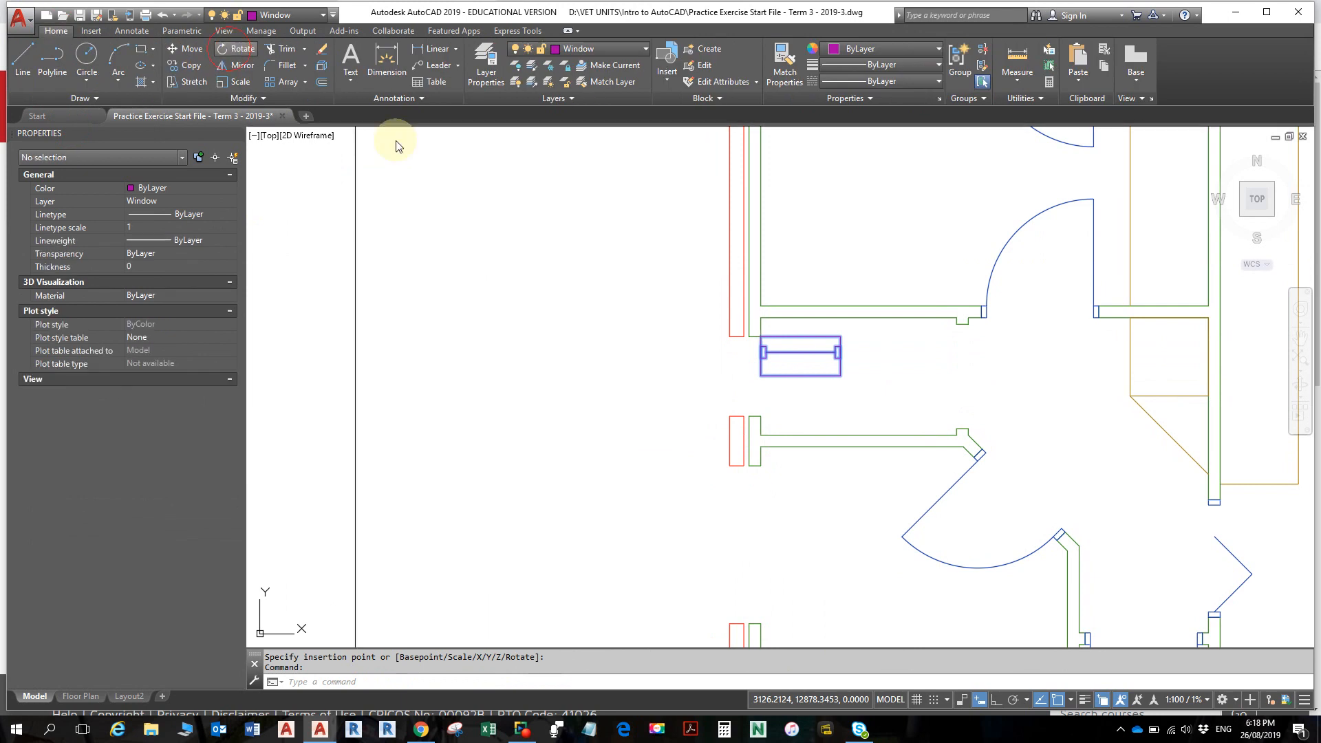
{"action": "left_click", "coordinate": [761, 336]}
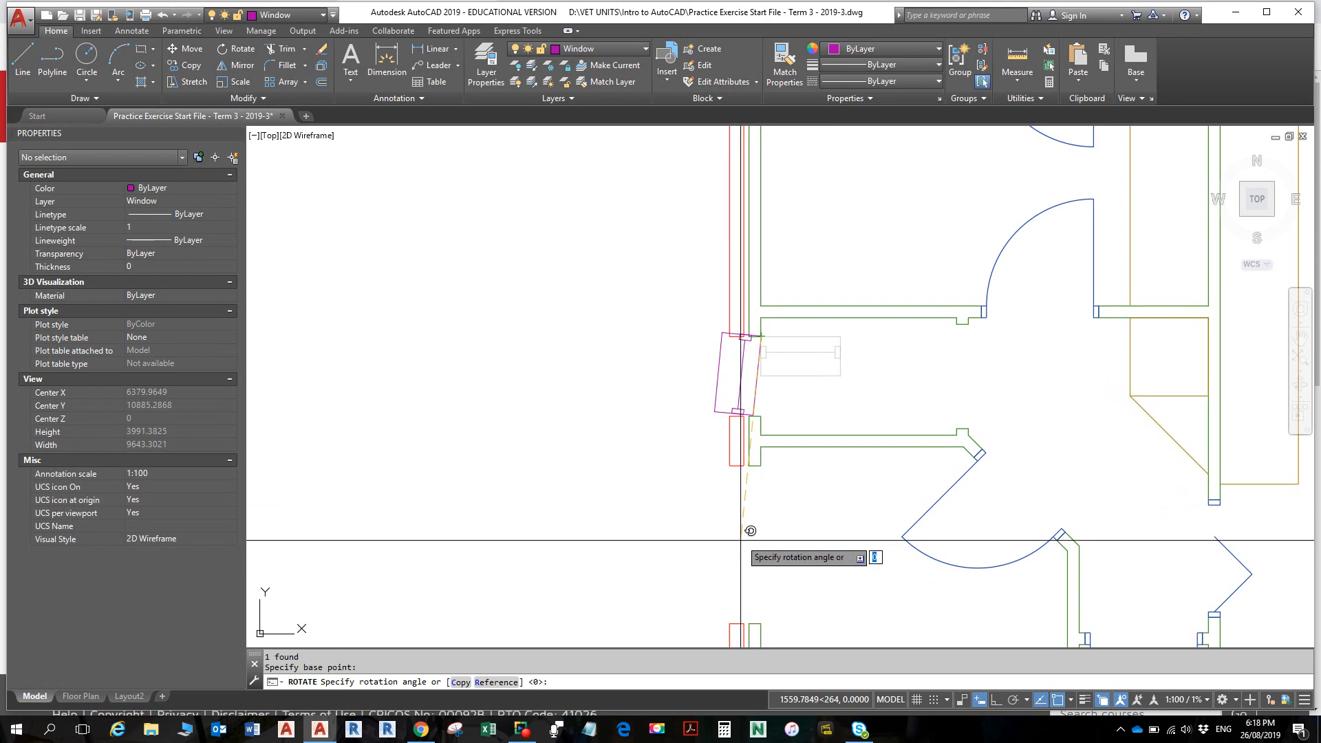
{"action": "left_click", "coordinate": [761, 560]}
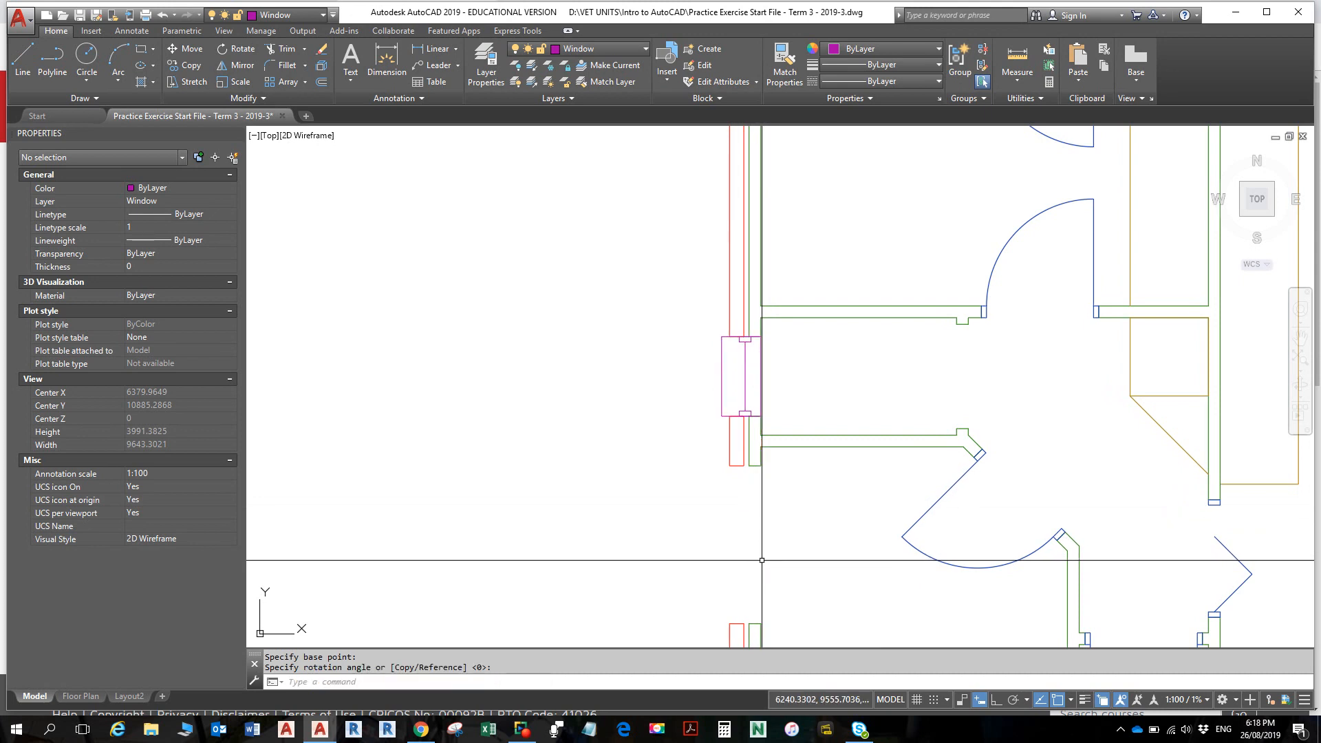
{"action": "scroll", "coordinate": [599, 331], "scroll_direction": "down", "scroll_amount": 6}
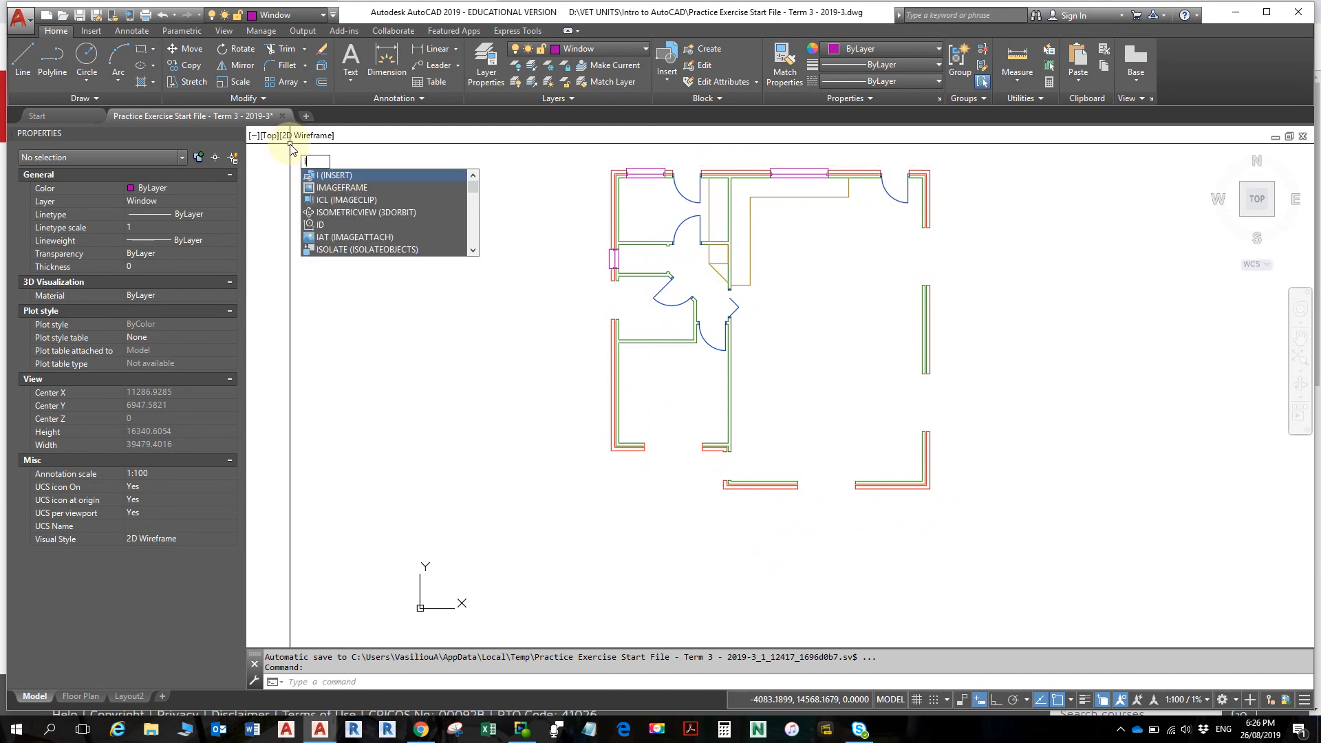
{"action": "key", "text": "Return"}
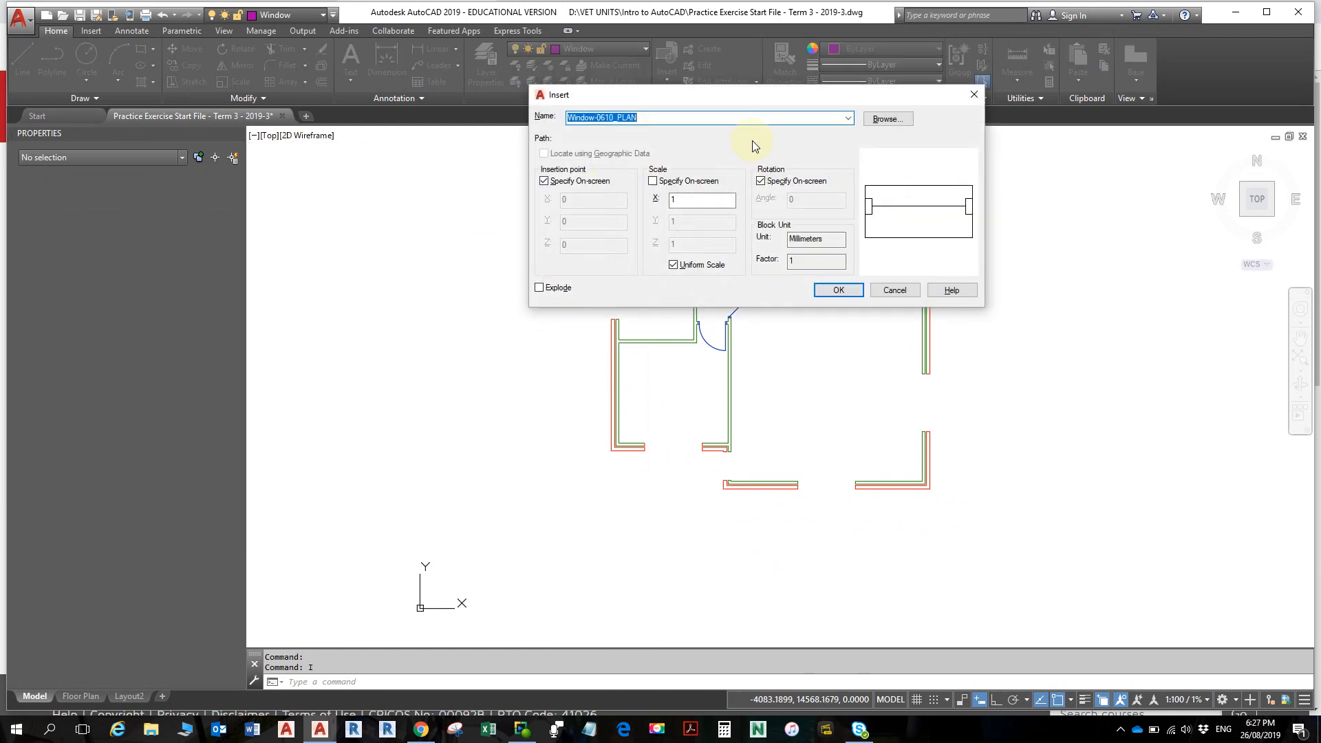
{"action": "left_click", "coordinate": [849, 120]}
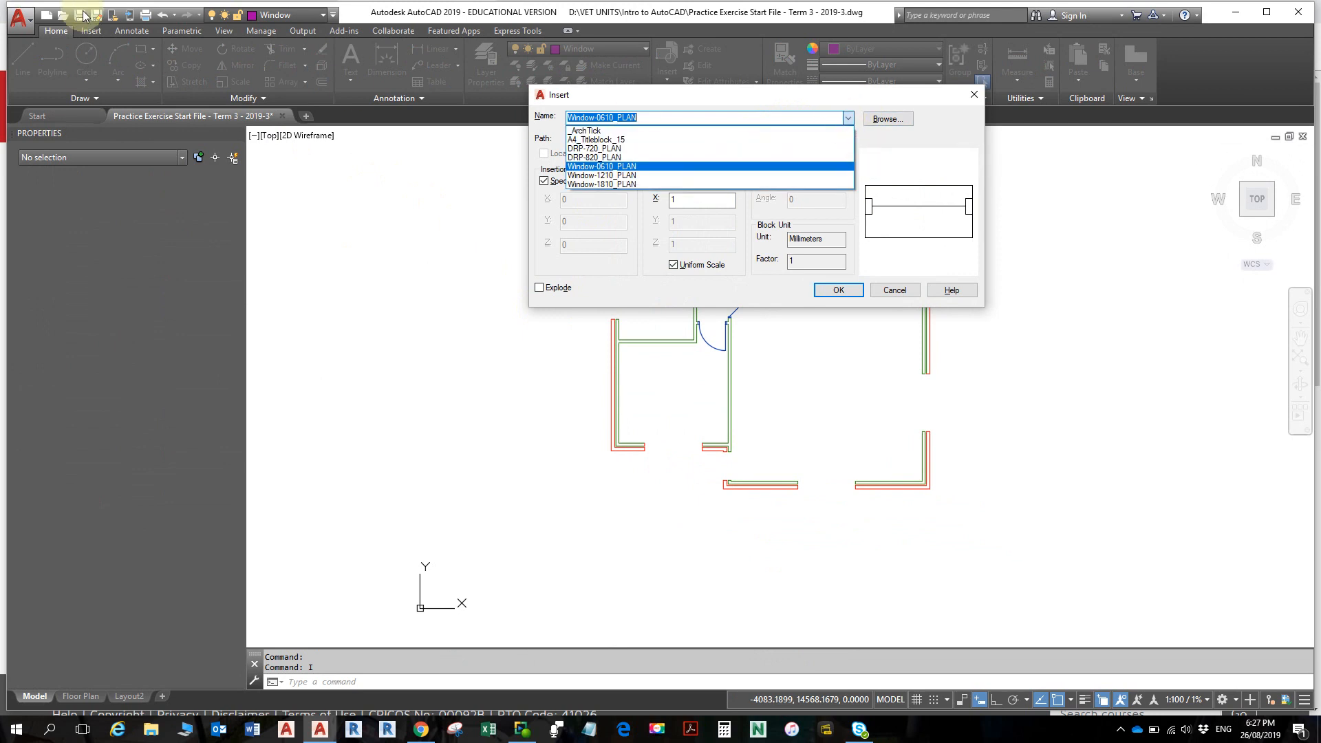
{"action": "key", "text": "Escape"}
{"action": "key", "text": "Escape"}
- Enlarge the block insertion gallery so it shows all of the drawing's blocks, and close it
{"action": "left_click", "coordinate": [90, 32]}
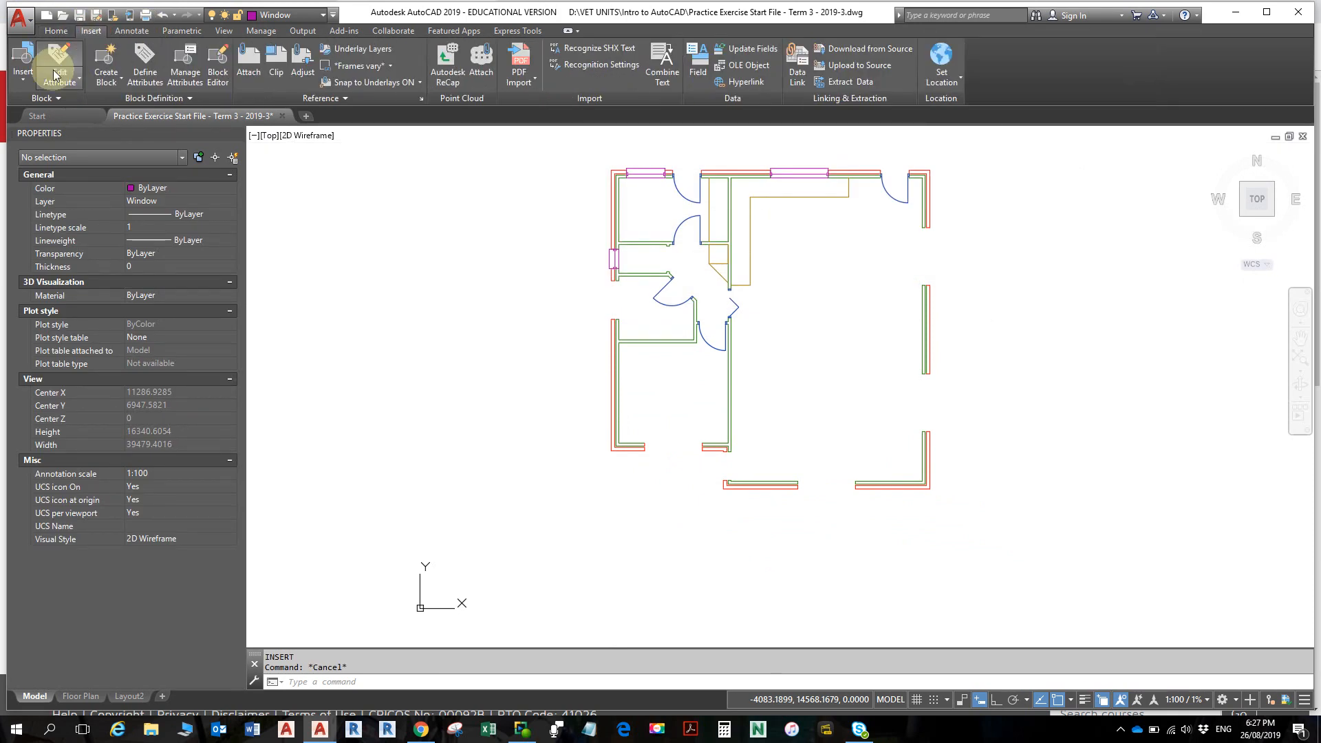
{"action": "left_click", "coordinate": [23, 84]}
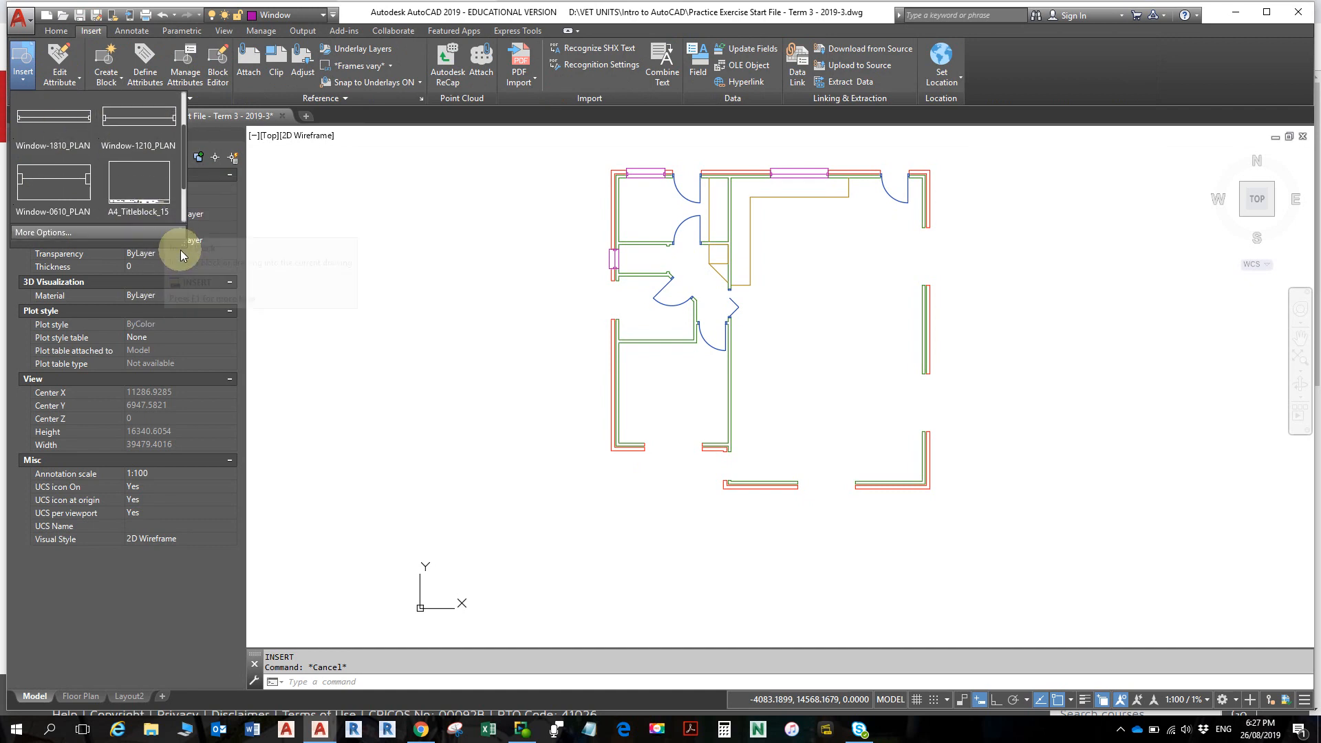
{"action": "left_click_drag", "start_coordinate": [184, 238], "coordinate": [362, 397]}
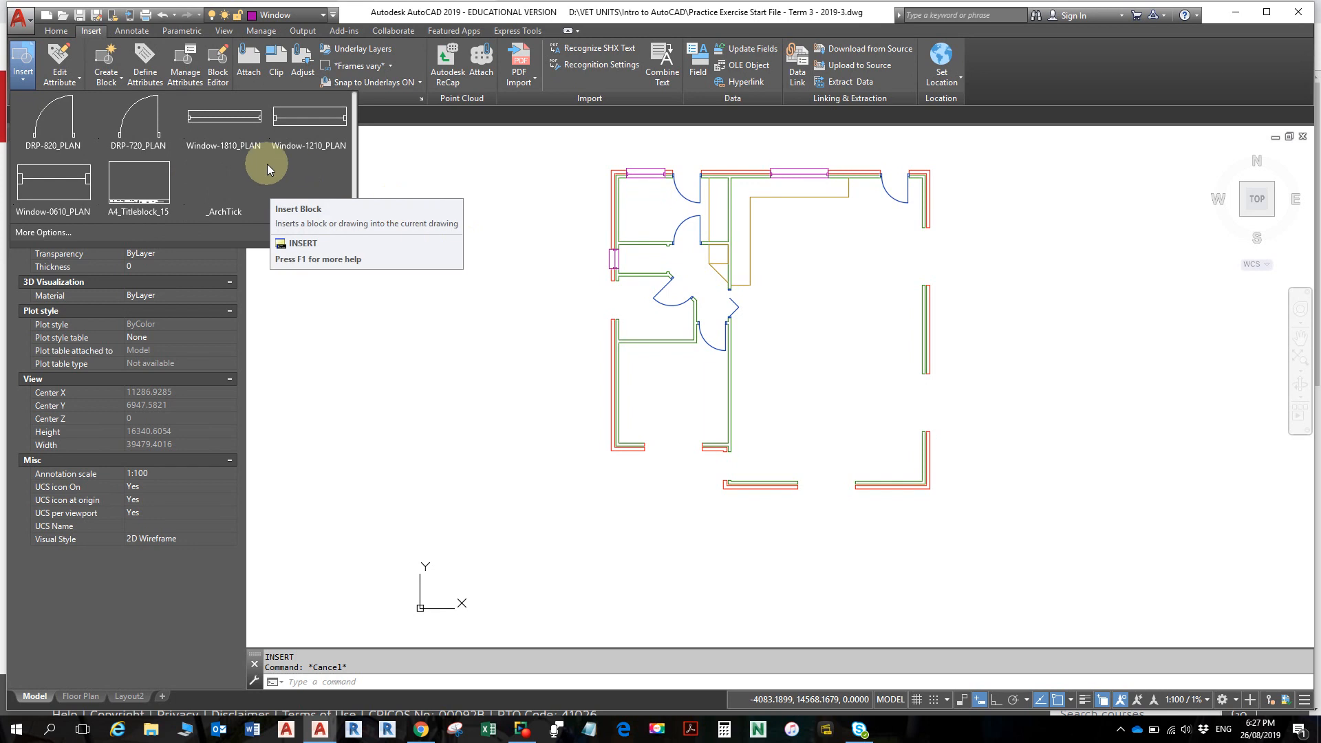
{"action": "left_click", "coordinate": [639, 205]}
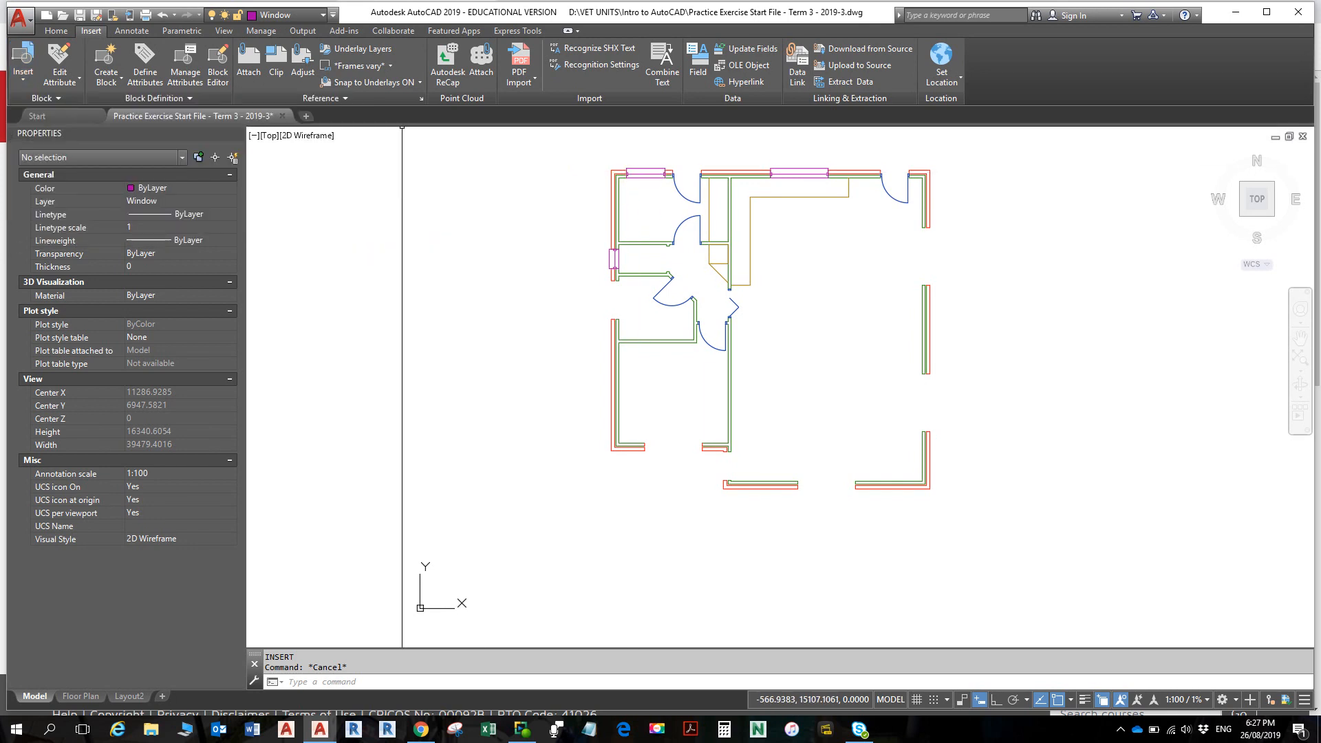
- Insert the Window-1210_PLAN block at the lower inner corner of the bathroom opening in the west wall, rotated 90 degrees
{"action": "type", "text": "i"}
{"action": "key", "text": "Return"}
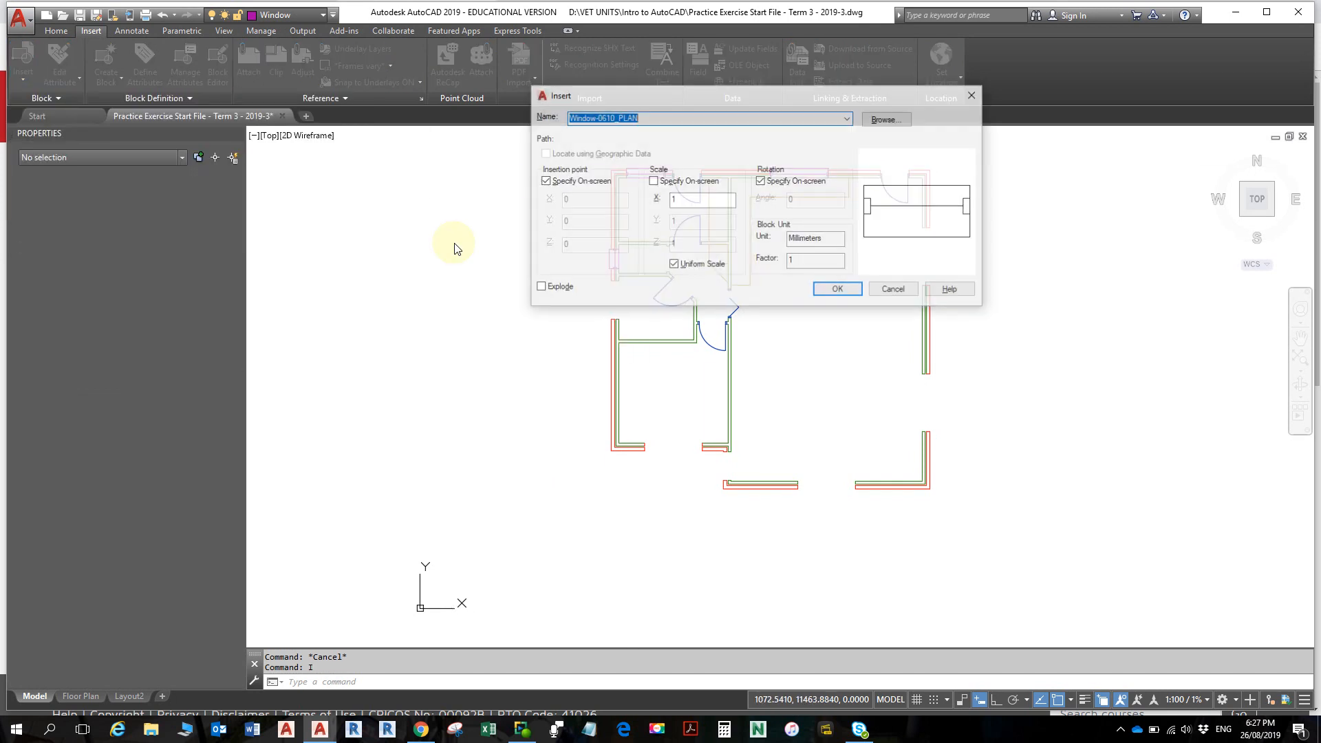
{"action": "left_click", "coordinate": [849, 120]}
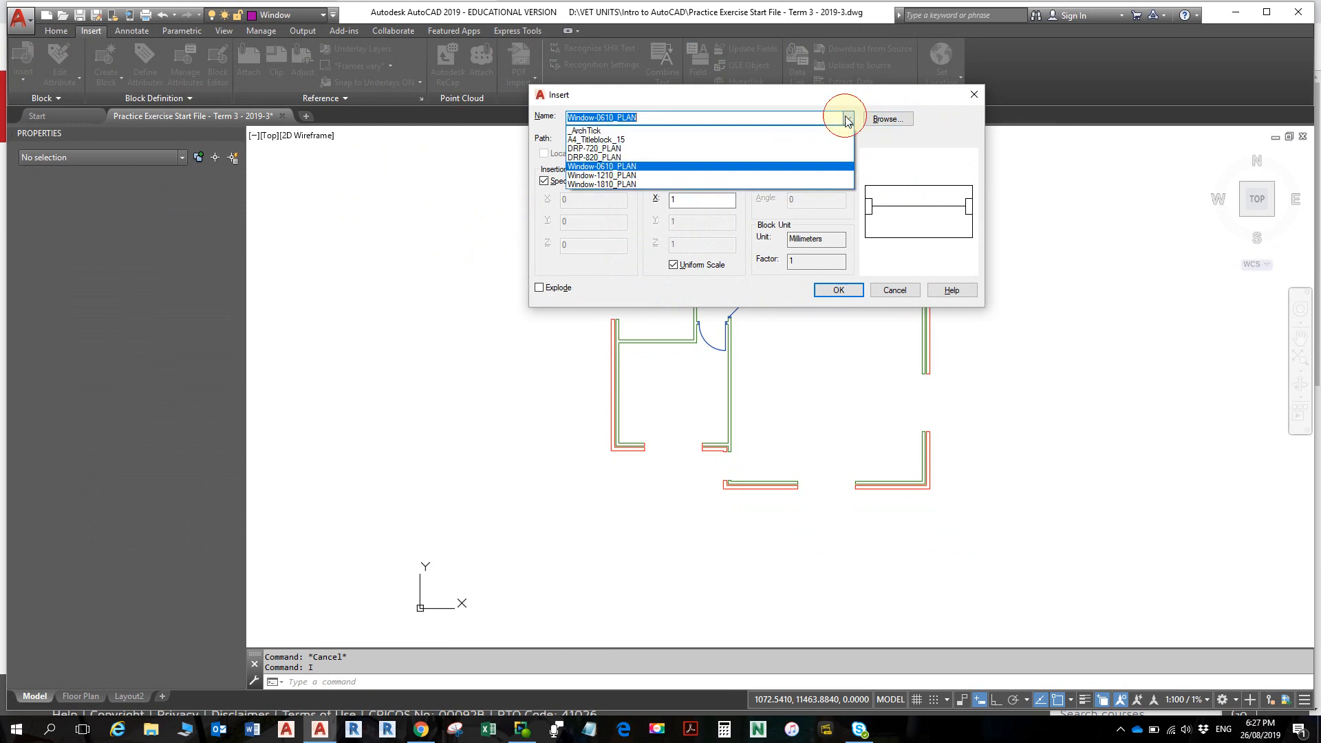
{"action": "left_click", "coordinate": [711, 176]}
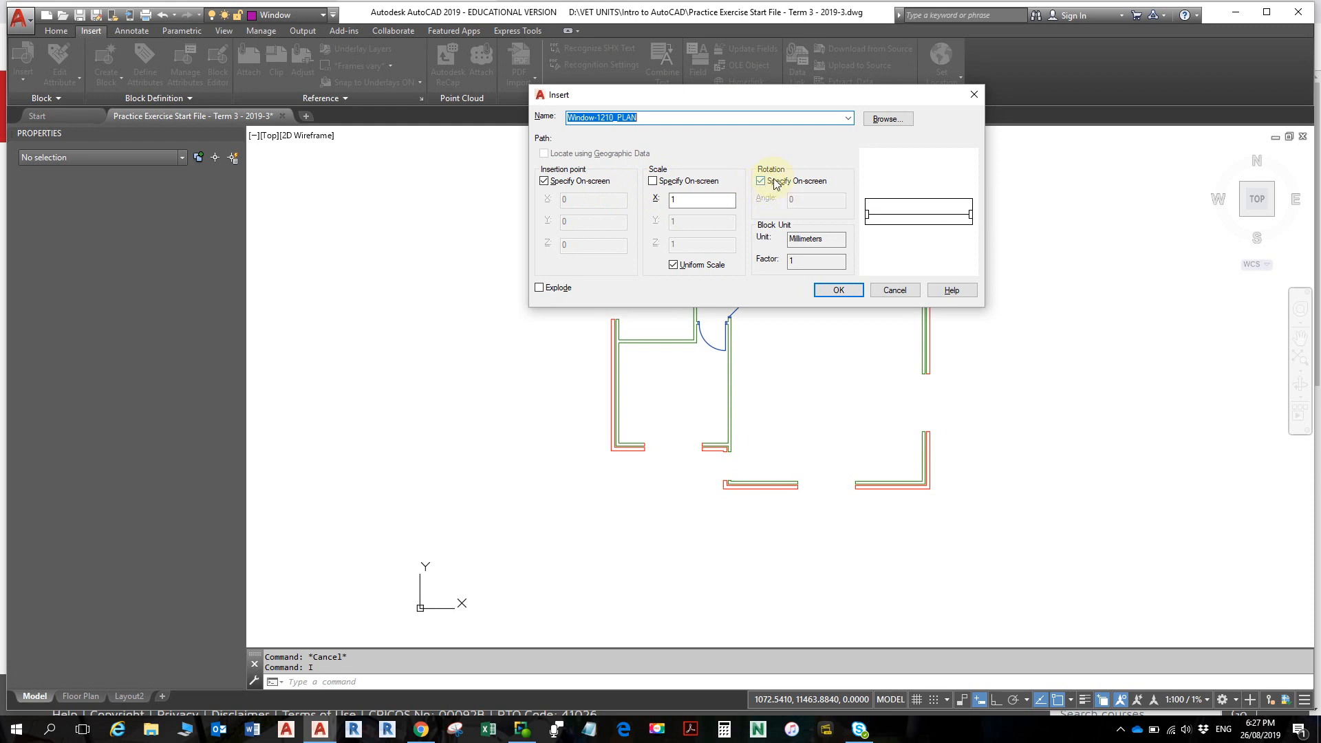
{"action": "left_click", "coordinate": [838, 290]}
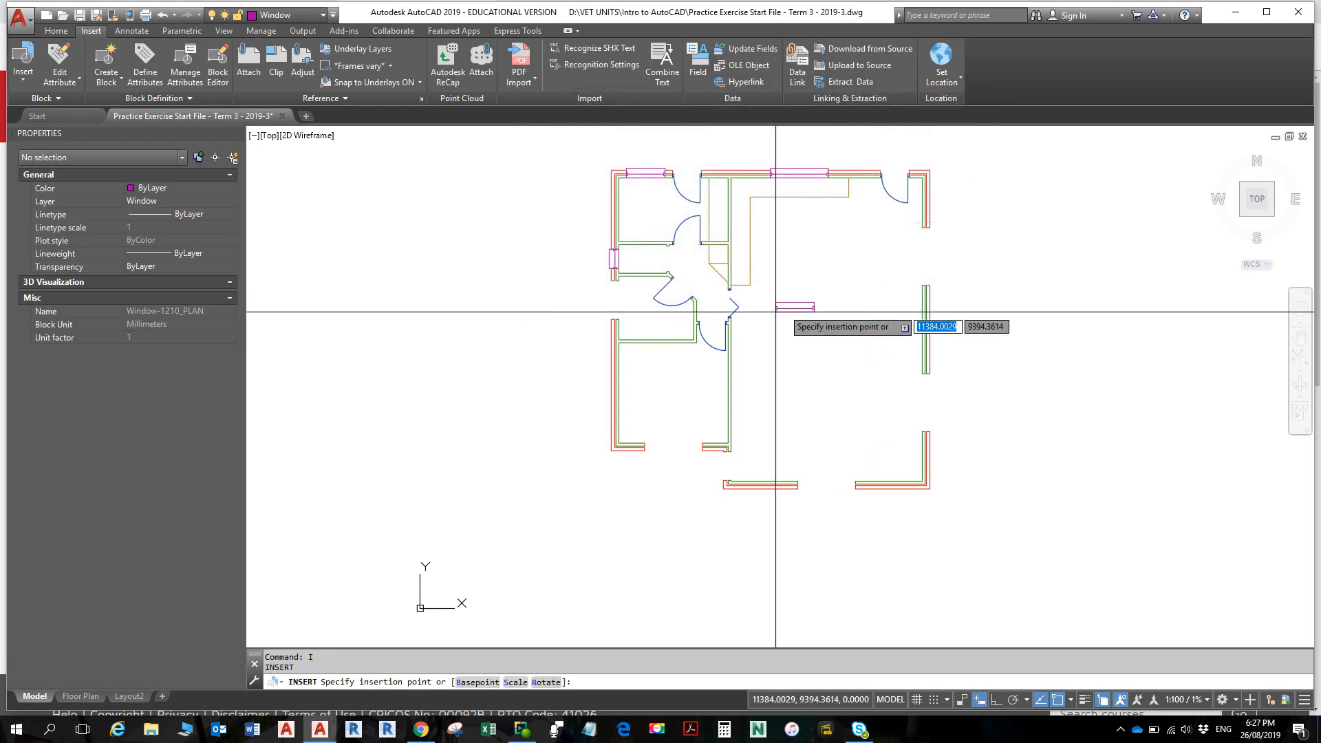
{"action": "scroll", "coordinate": [620, 318], "scroll_direction": "up", "scroll_amount": 2}
{"action": "scroll", "coordinate": [619, 318], "scroll_direction": "up", "scroll_amount": 4}
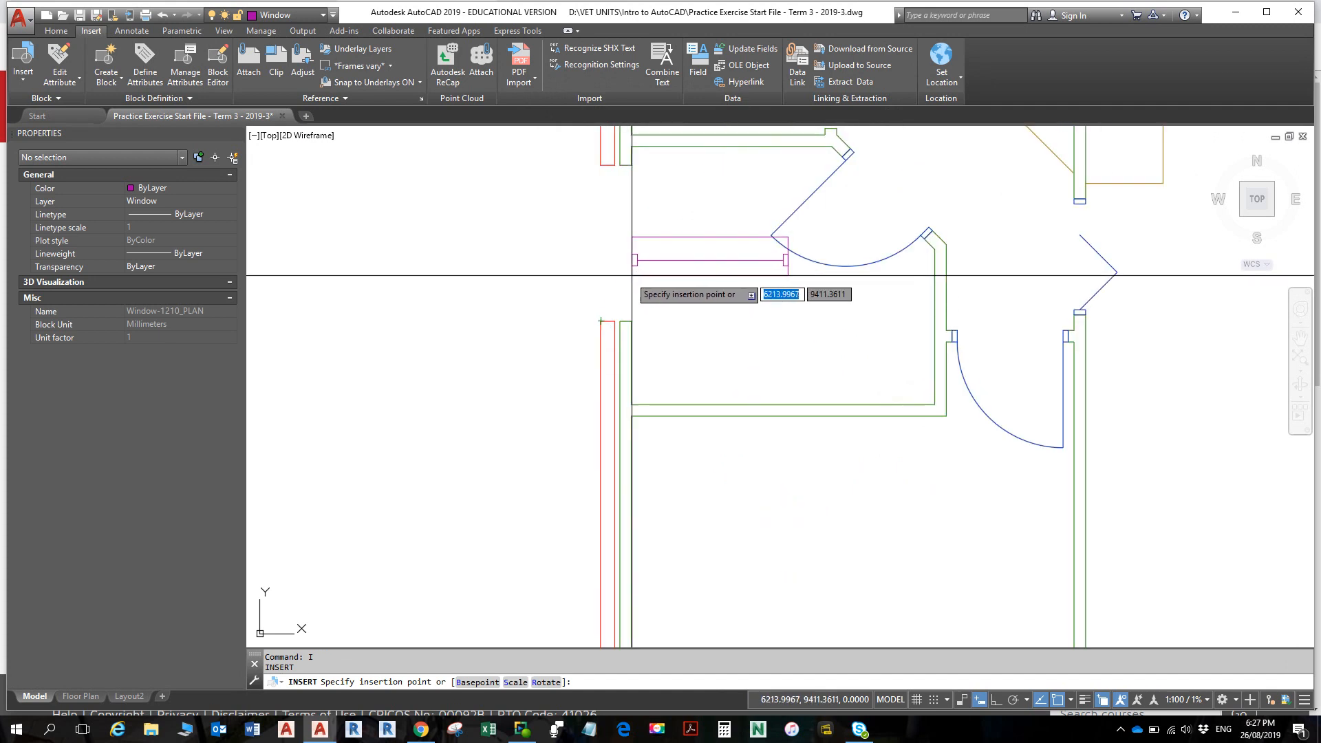
{"action": "left_click", "coordinate": [632, 321]}
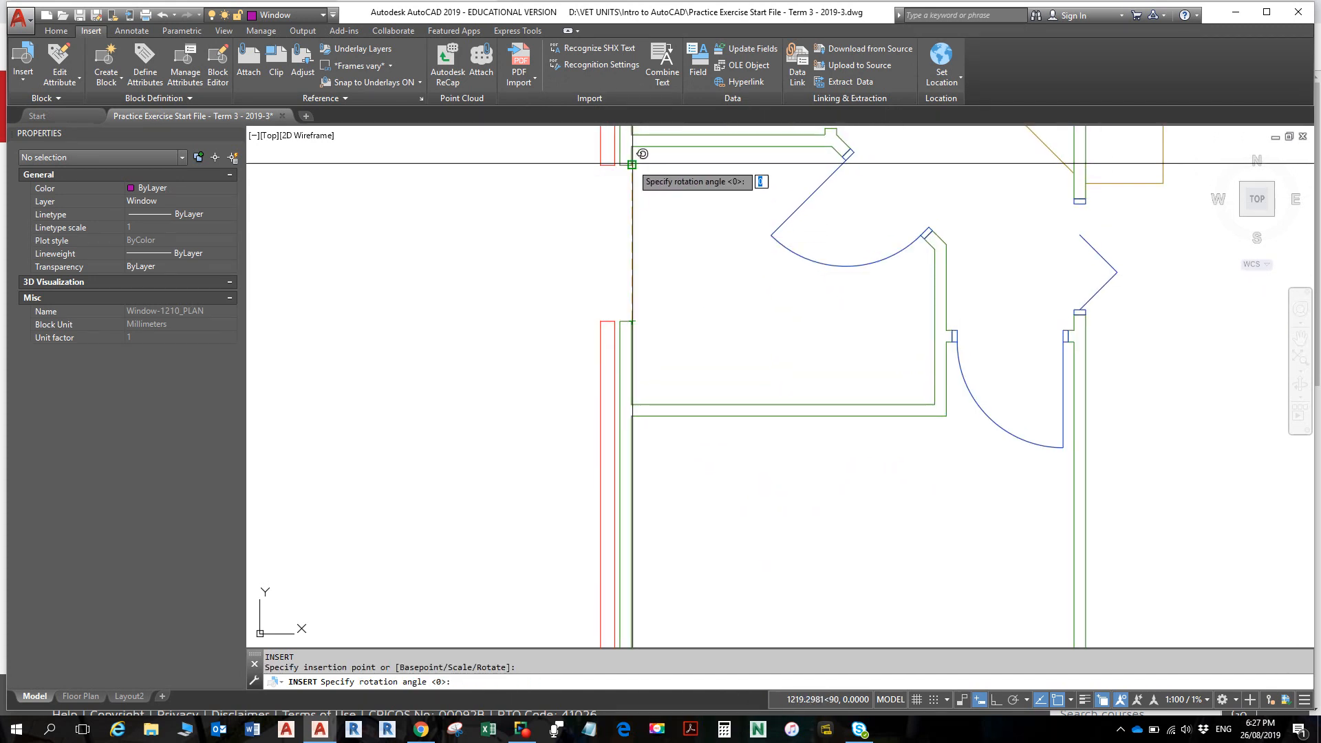
{"action": "key", "text": "Escape"}
- Insert the Window-1810_PLAN block at the upper inner corner of the upper east wall opening, rotated 270 degrees
{"action": "scroll", "coordinate": [801, 297], "scroll_direction": "down", "scroll_amount": 6}
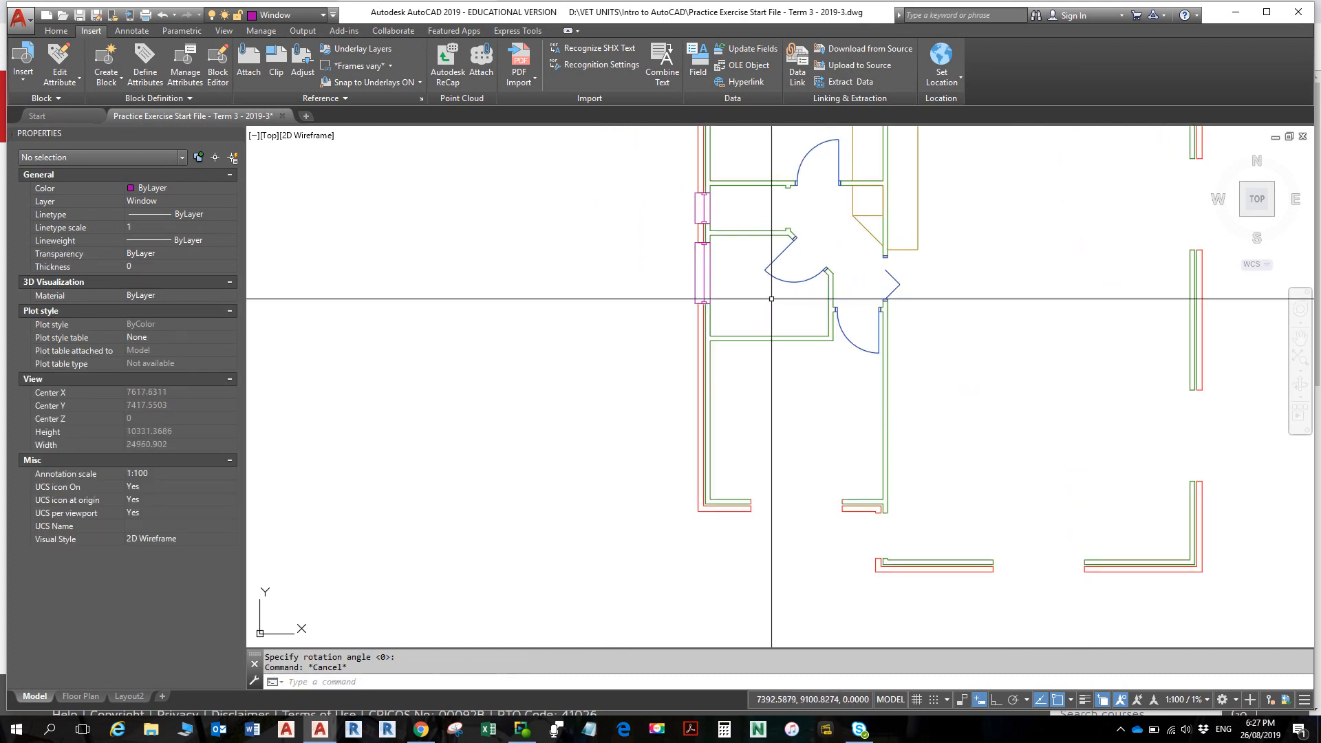
{"action": "scroll", "coordinate": [802, 297], "scroll_direction": "up", "scroll_amount": 3}
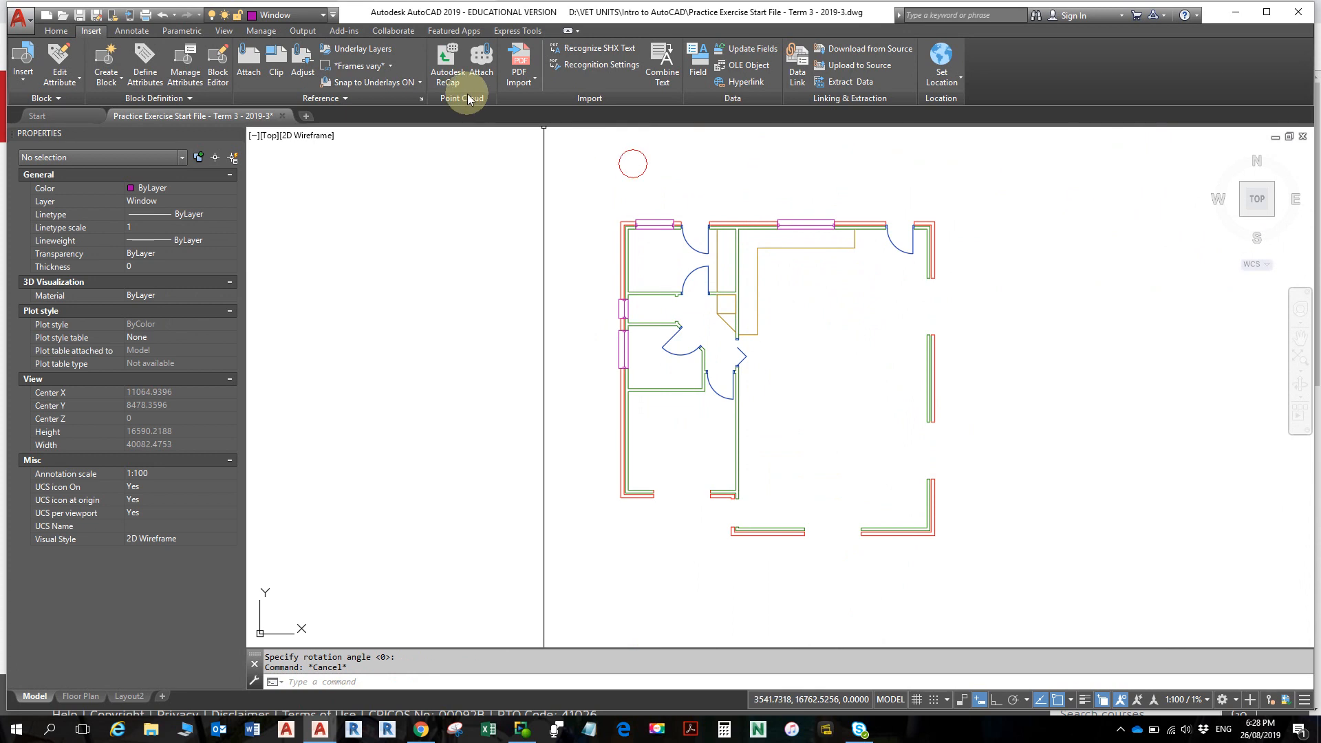
{"action": "left_click", "coordinate": [24, 83]}
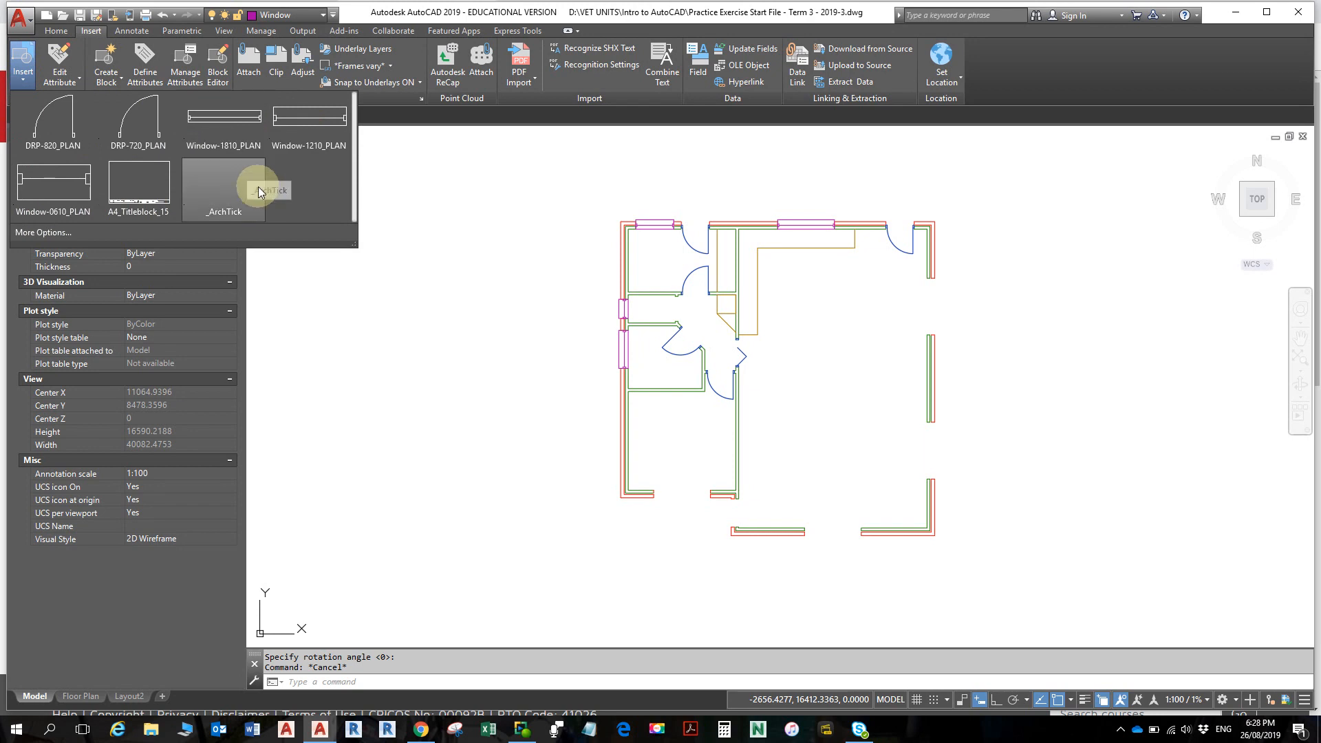
{"action": "left_click", "coordinate": [264, 134]}
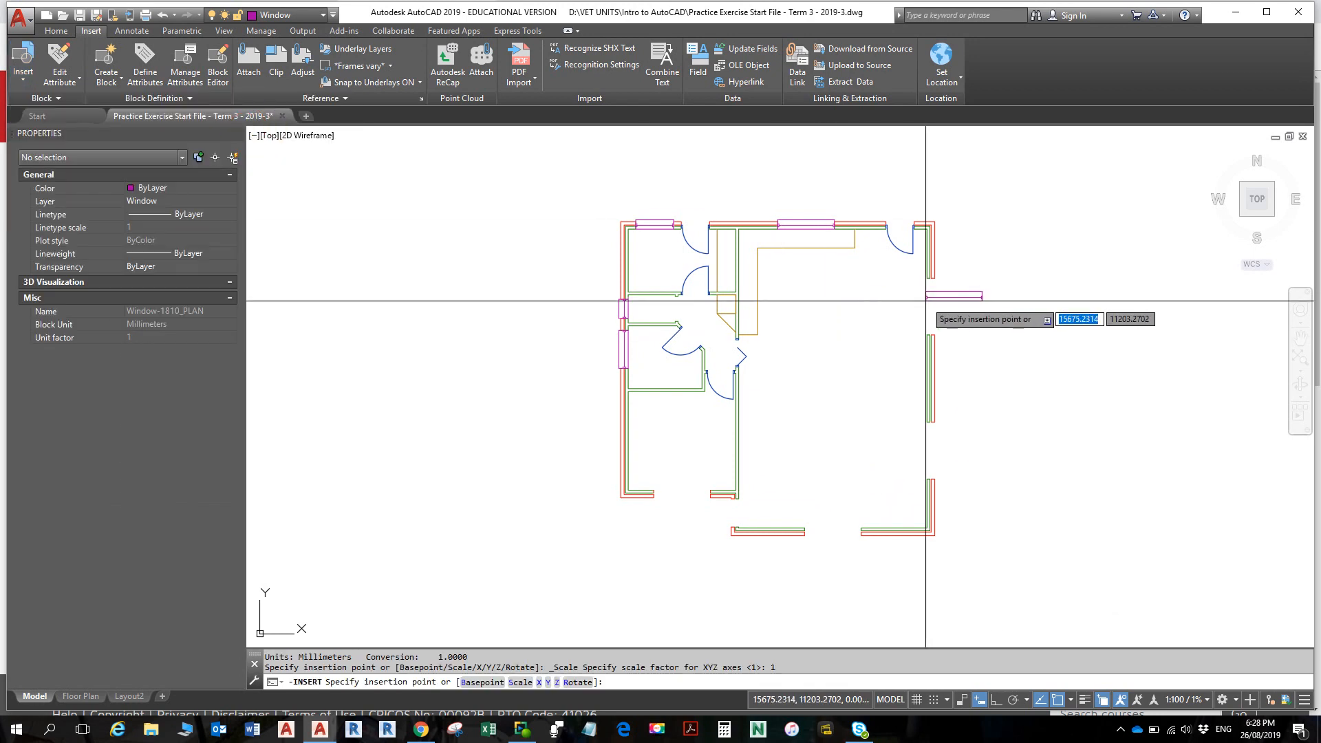
{"action": "scroll", "coordinate": [949, 348], "scroll_direction": "up", "scroll_amount": 4}
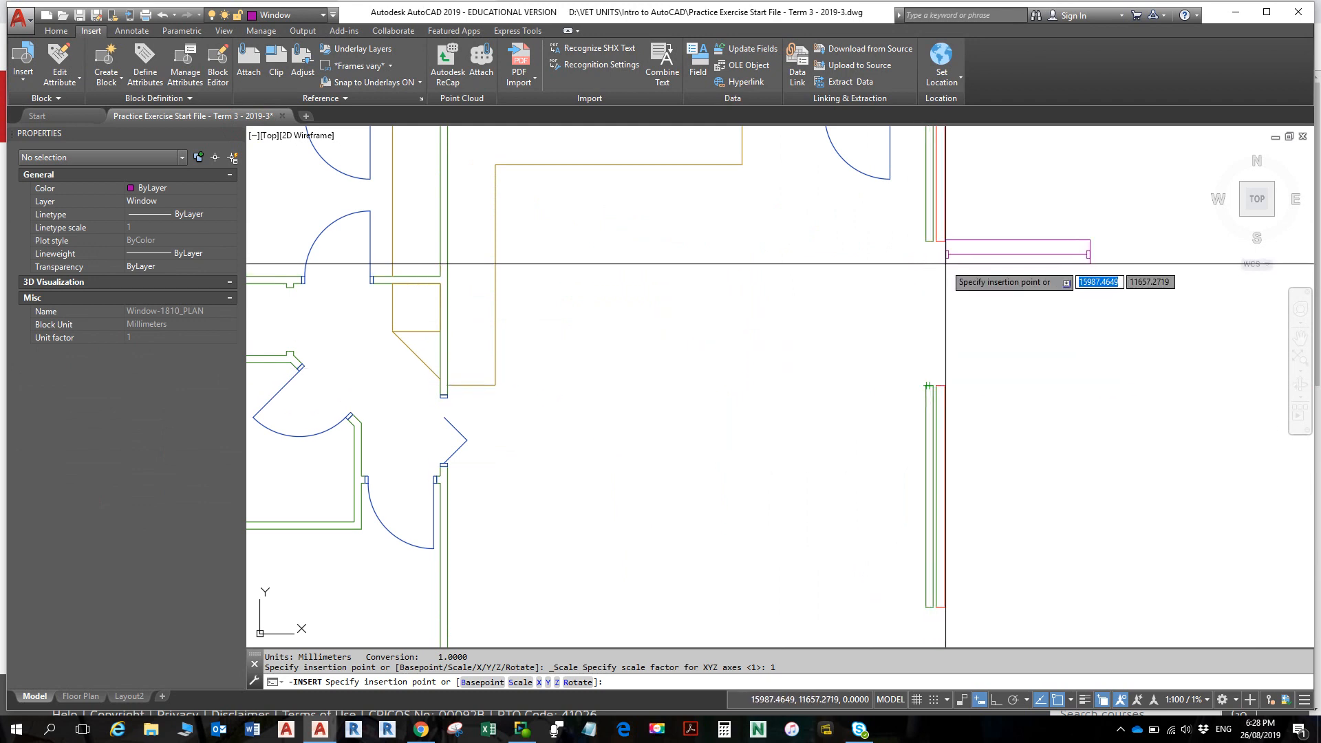
{"action": "left_click", "coordinate": [926, 241]}
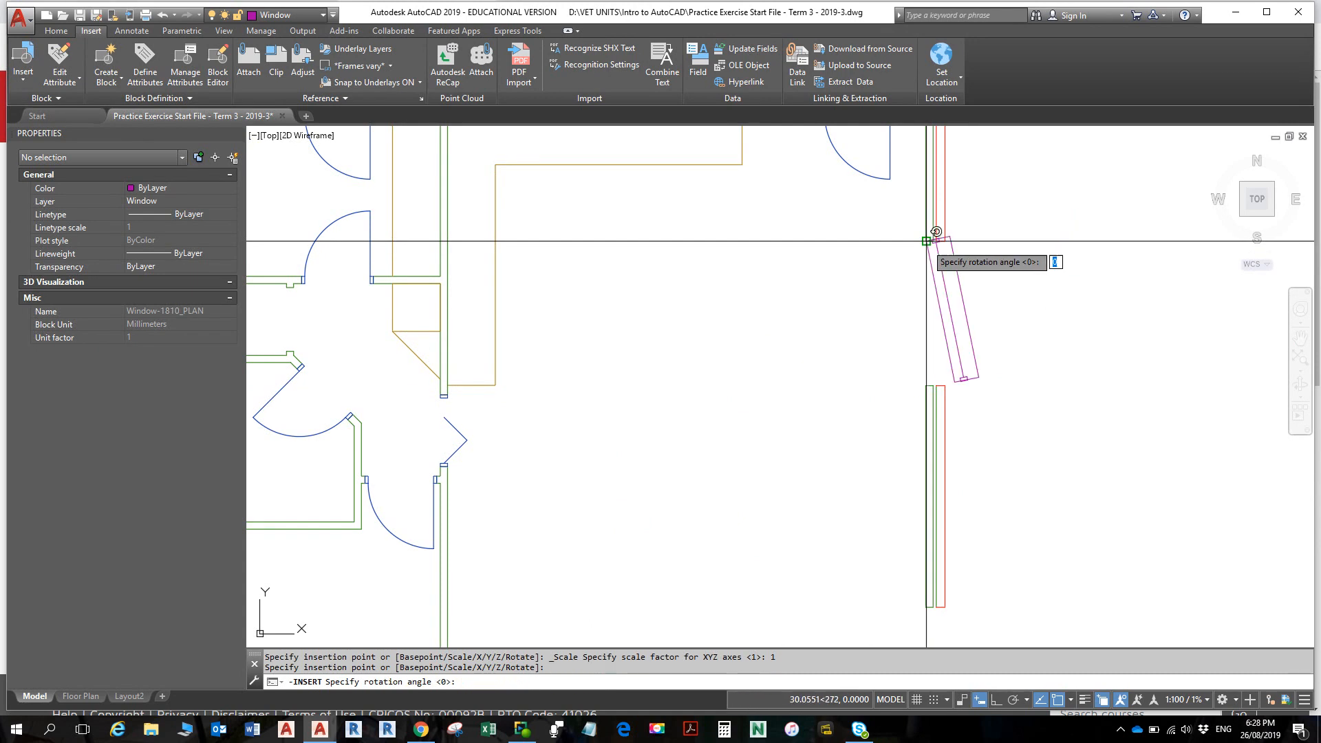
{"action": "left_click", "coordinate": [926, 386]}
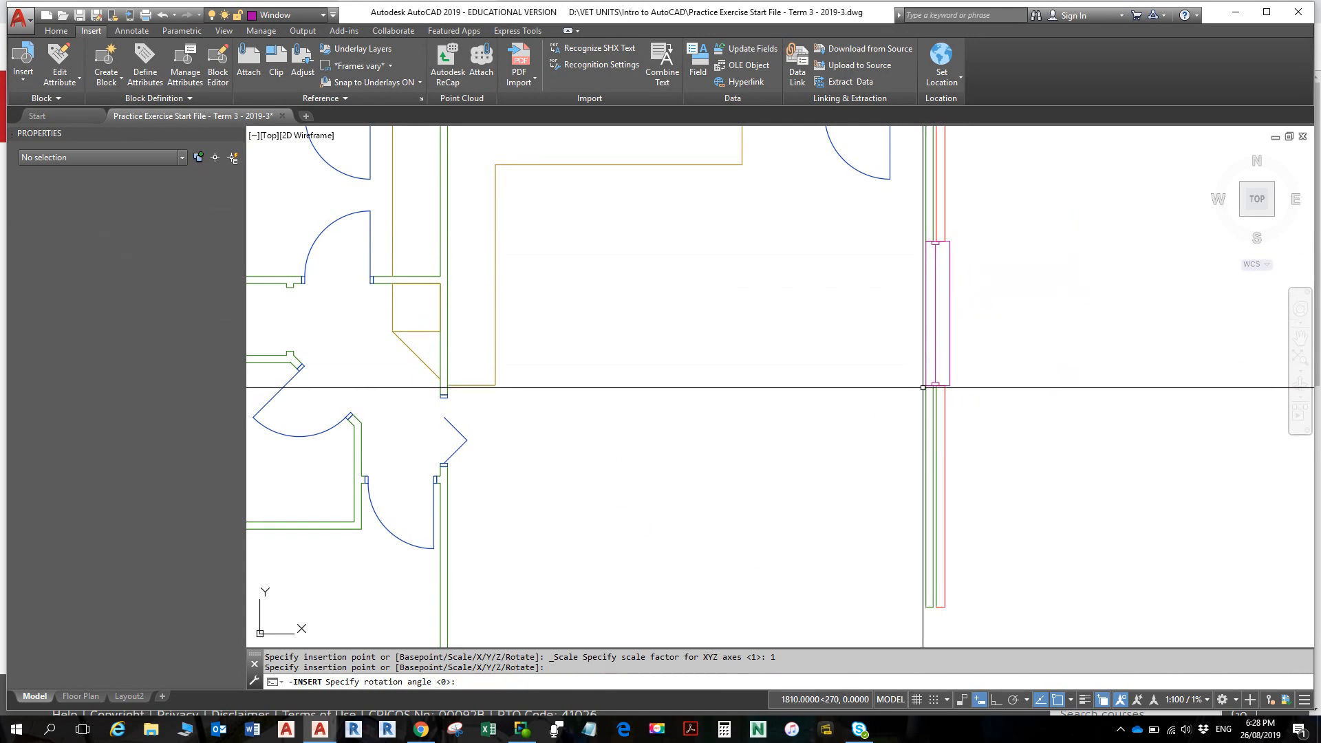
- Copy the new east wall window by its lower inner corner to the lower inner corner of the other east wall opening
{"action": "scroll", "coordinate": [942, 402], "scroll_direction": "down", "scroll_amount": 4}
{"action": "middle_click_drag", "start_coordinate": [932, 404], "coordinate": [874, 408]}
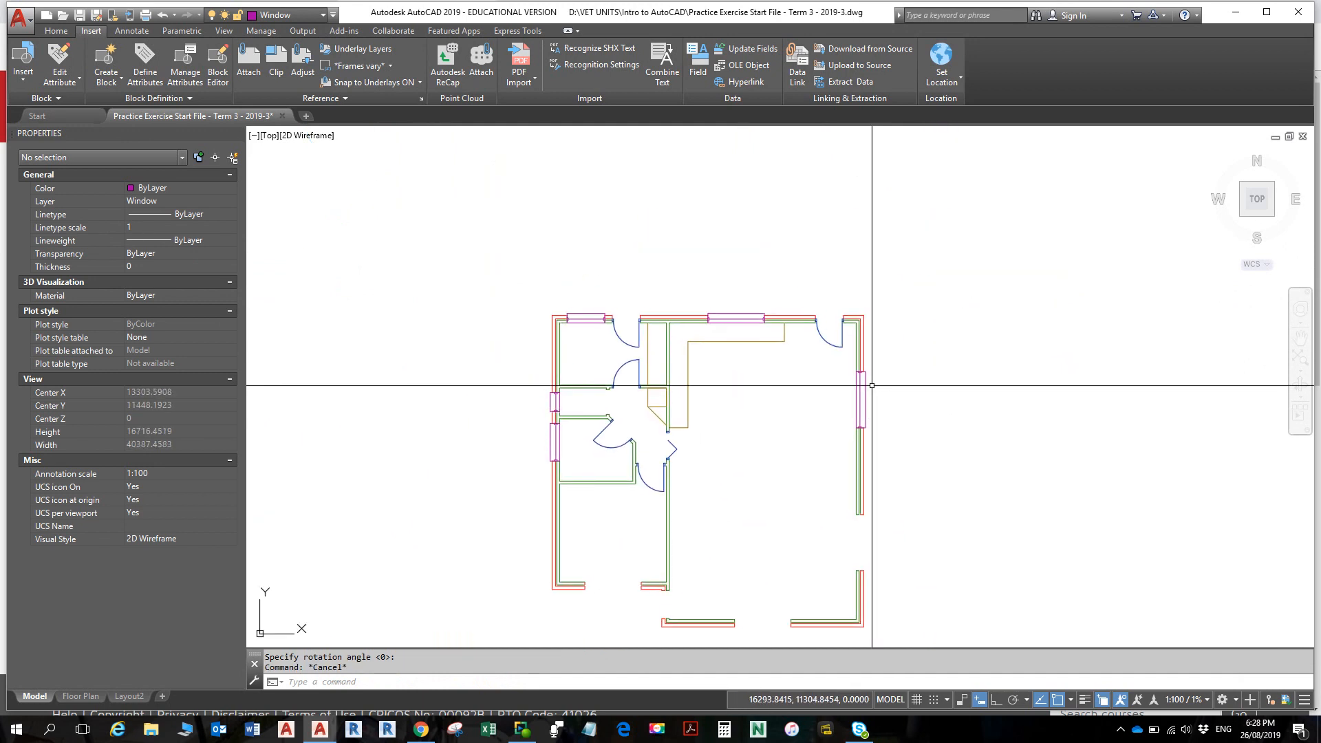
{"action": "left_click", "coordinate": [858, 404]}
{"action": "left_click", "coordinate": [850, 391]}
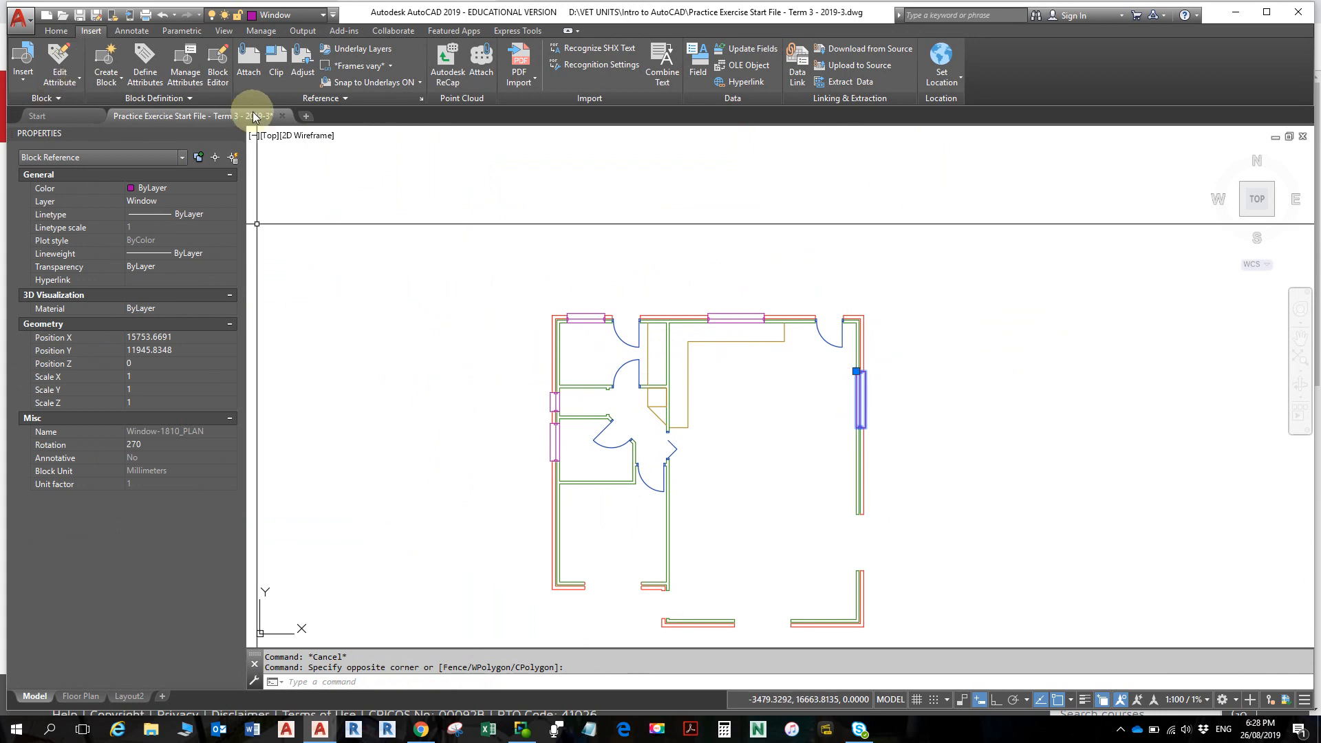
{"action": "left_click", "coordinate": [69, 31]}
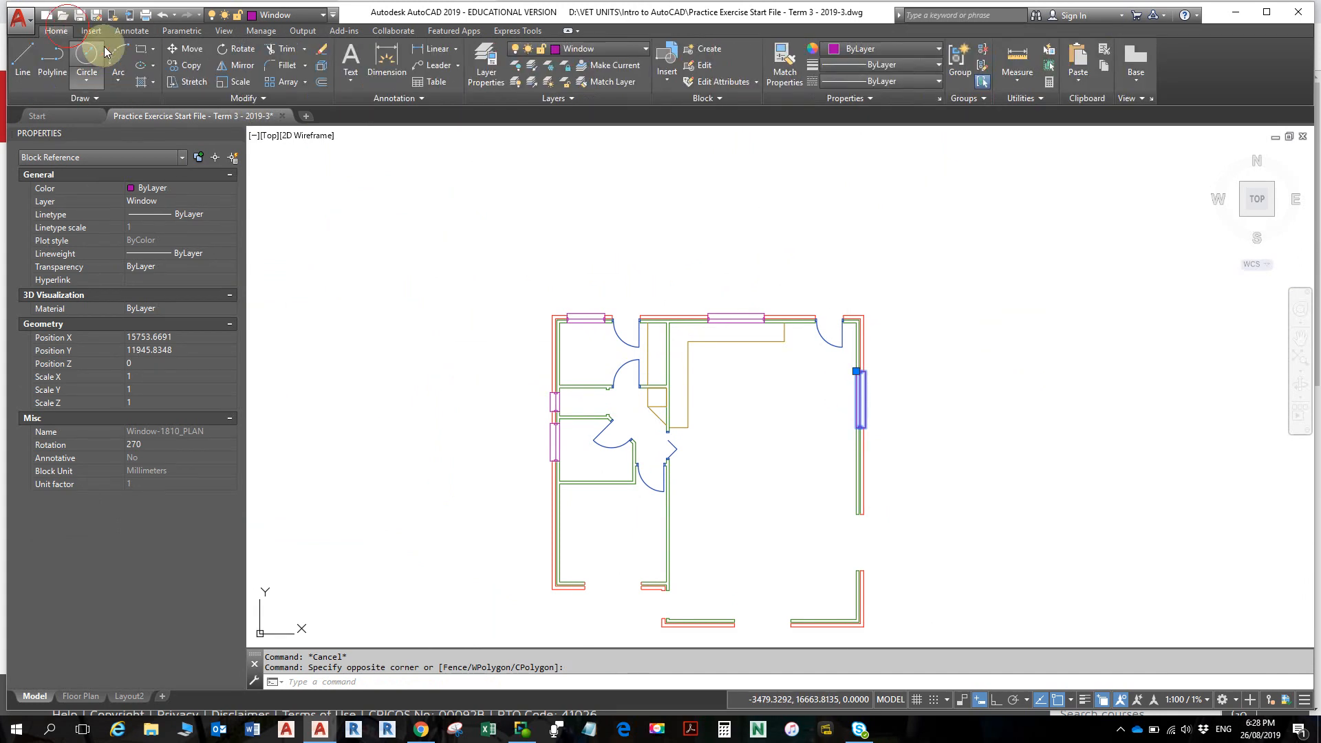
{"action": "left_click", "coordinate": [191, 66]}
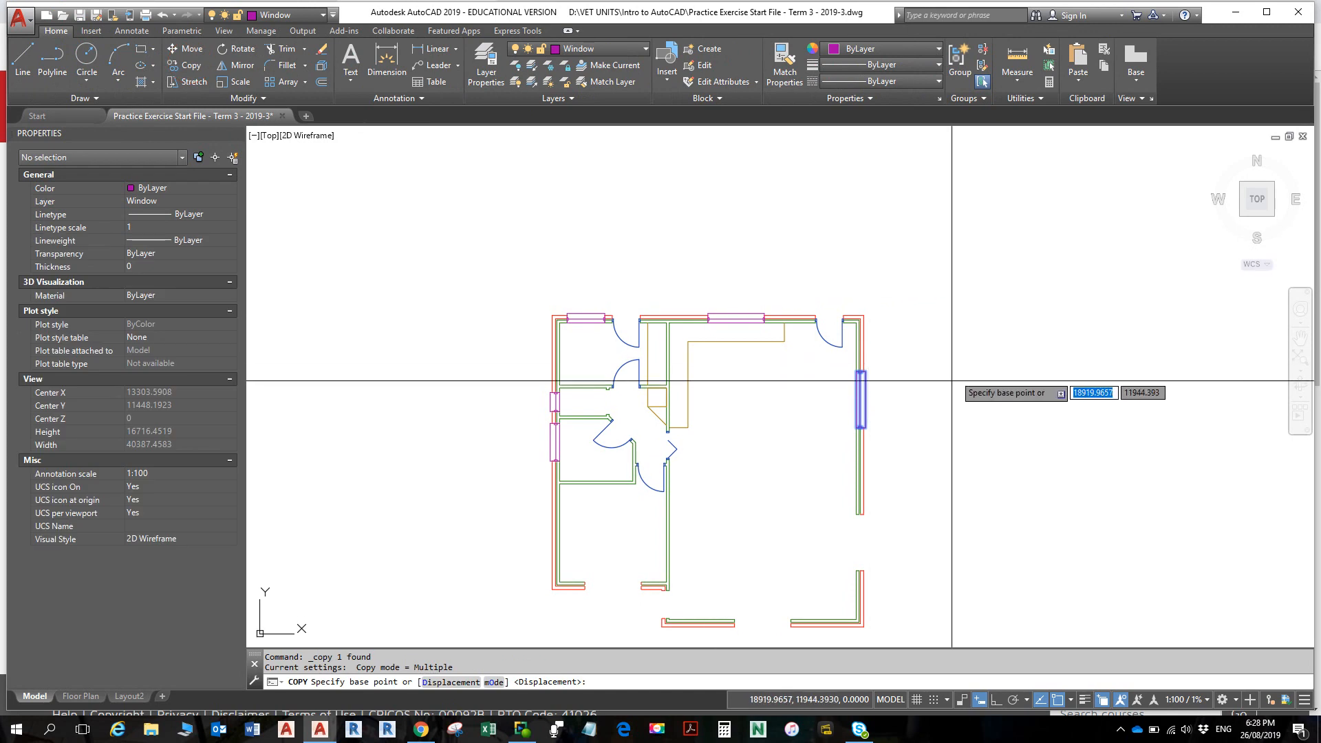
{"action": "scroll", "coordinate": [895, 450], "scroll_direction": "up", "scroll_amount": 6}
{"action": "middle_click_drag", "start_coordinate": [893, 451], "coordinate": [963, 497]}
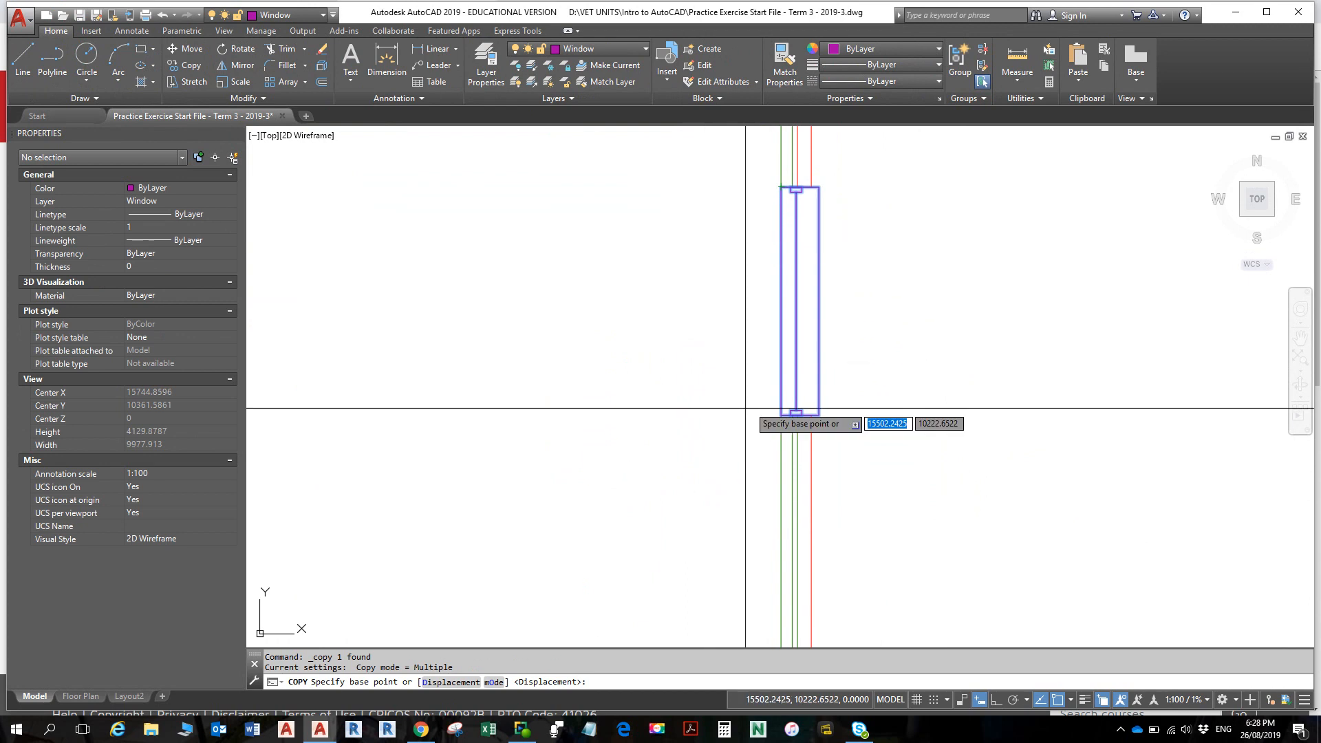
{"action": "left_click", "coordinate": [780, 415]}
{"action": "scroll", "coordinate": [774, 423], "scroll_direction": "down", "scroll_amount": 5}
{"action": "scroll", "coordinate": [768, 427], "scroll_direction": "up", "scroll_amount": 2}
{"action": "scroll", "coordinate": [768, 427], "scroll_direction": "up", "scroll_amount": 5}
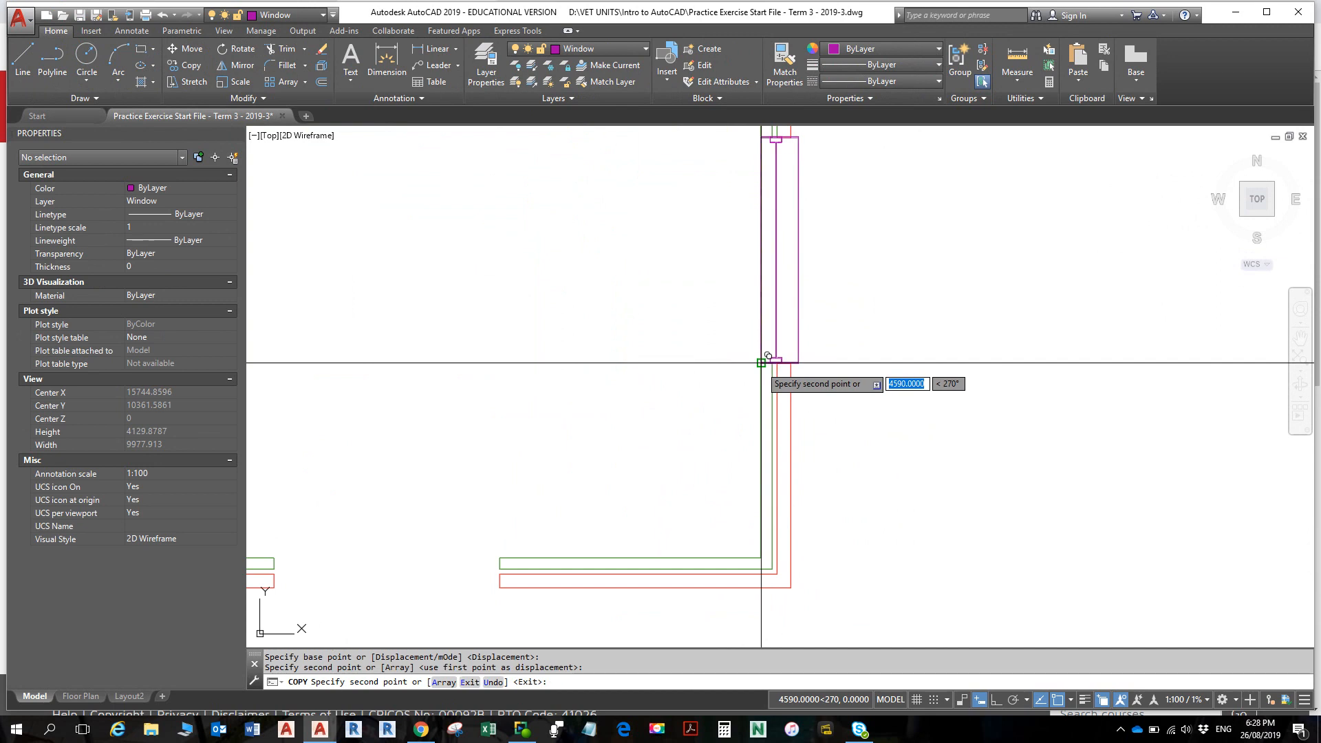
{"action": "key", "text": "Escape"}
{"action": "key", "text": "Escape"}
- Insert the Window-1810_PLAN block at the inner east corner of the living area's south wall opening, rotated 180 degrees
{"action": "scroll", "coordinate": [761, 365], "scroll_direction": "down", "scroll_amount": 6}
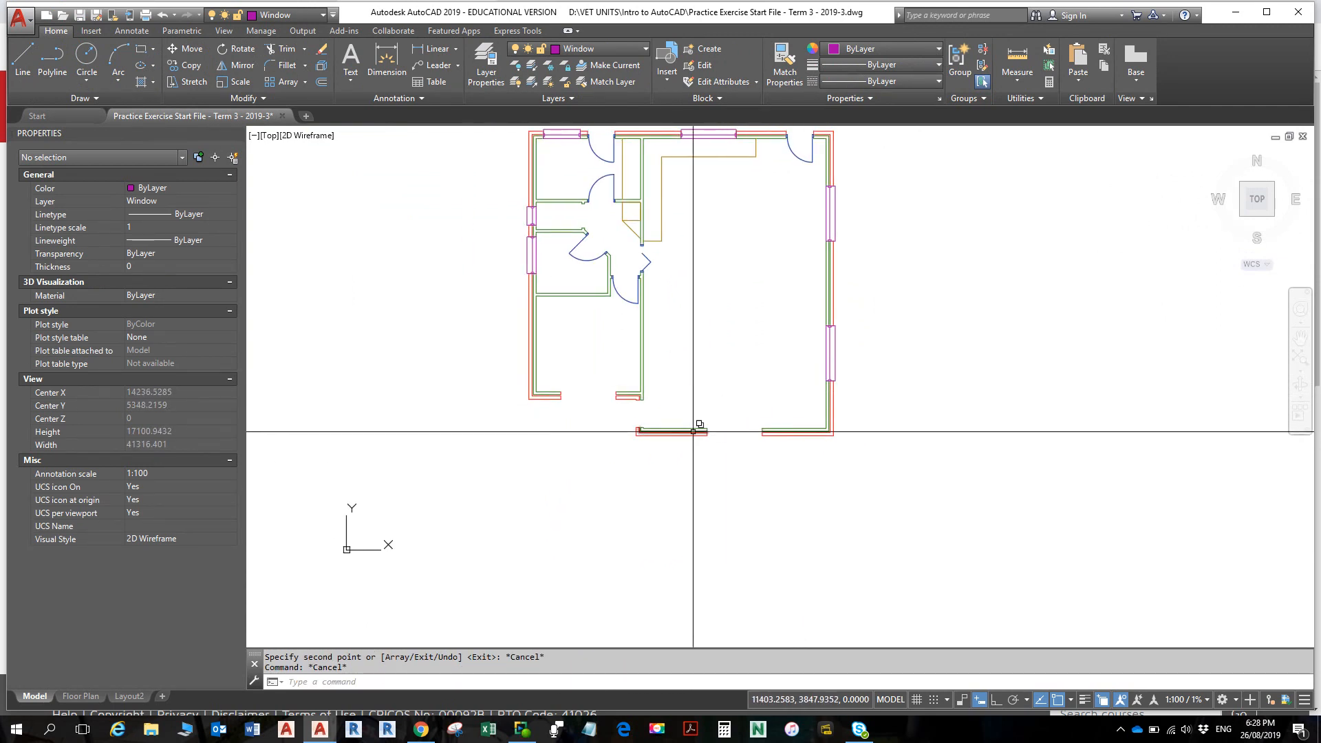
{"action": "type", "text": "I"}
{"action": "key", "text": "Return"}
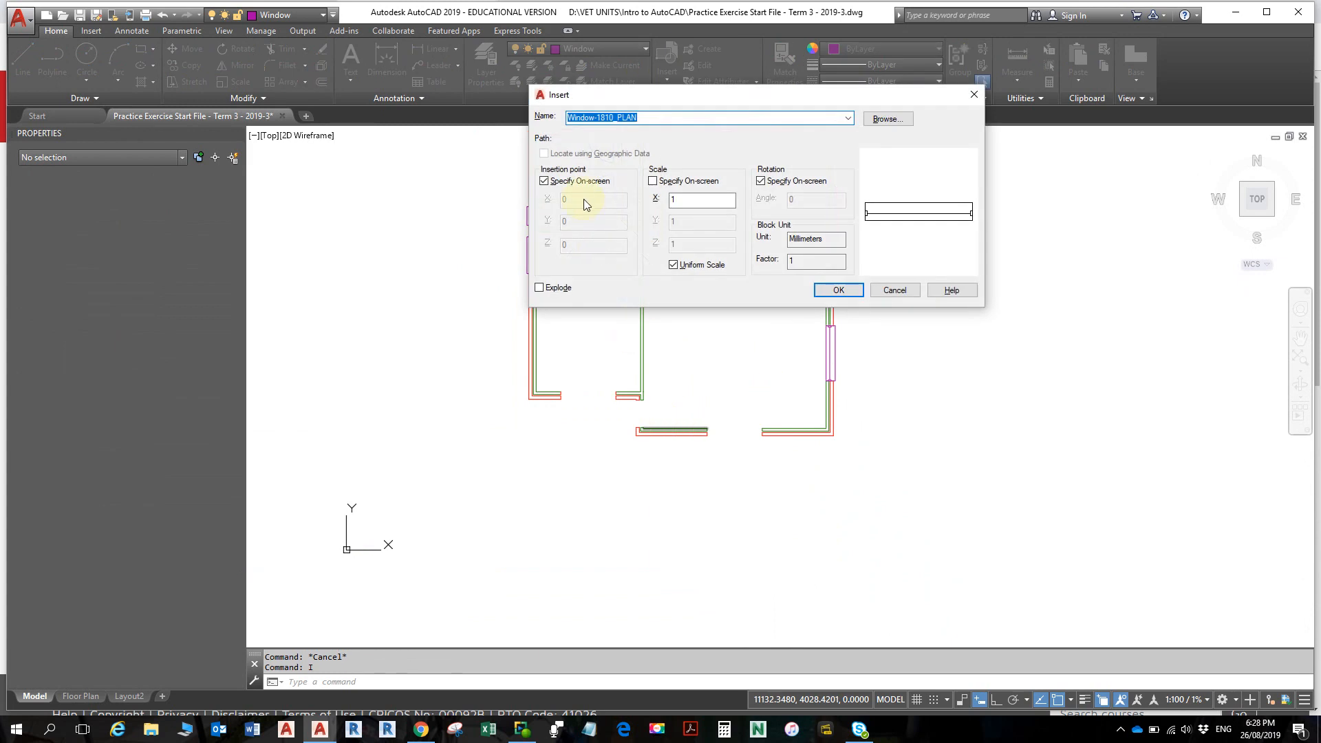
{"action": "left_click", "coordinate": [823, 293]}
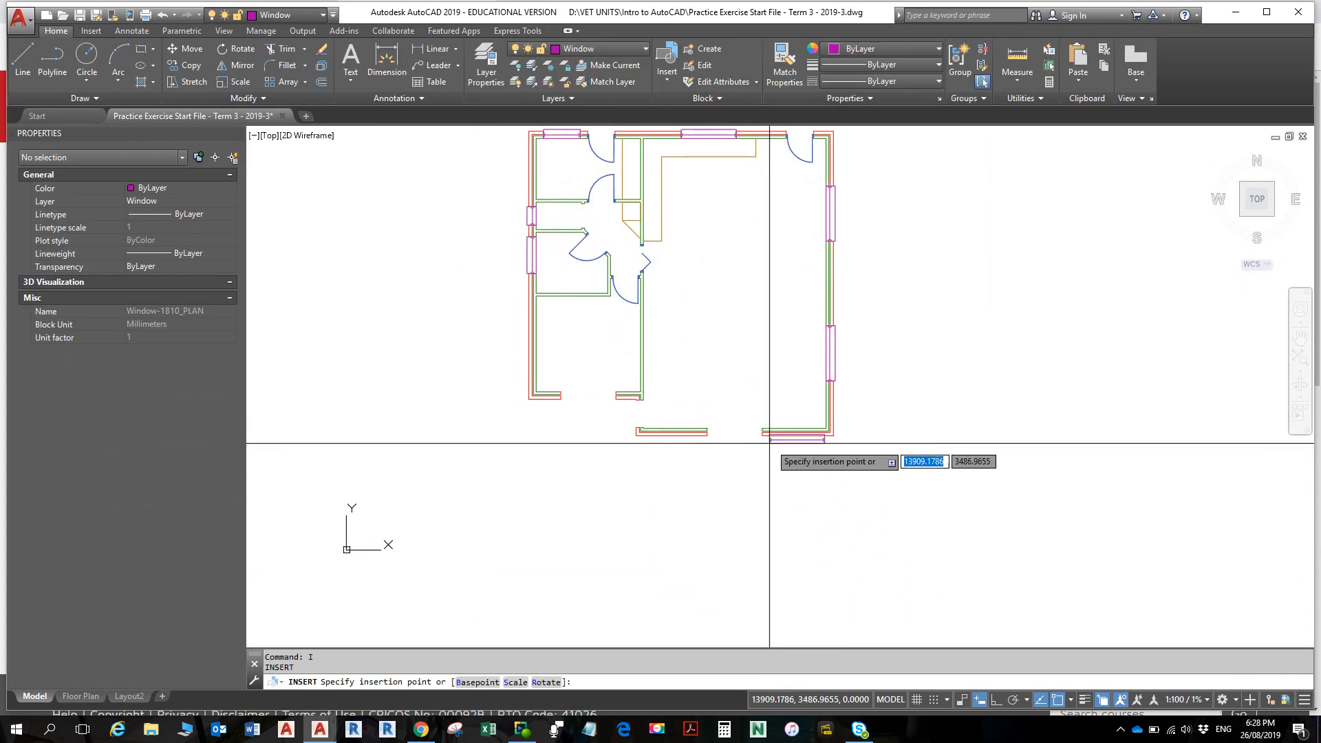
{"action": "scroll", "coordinate": [719, 427], "scroll_direction": "up", "scroll_amount": 4}
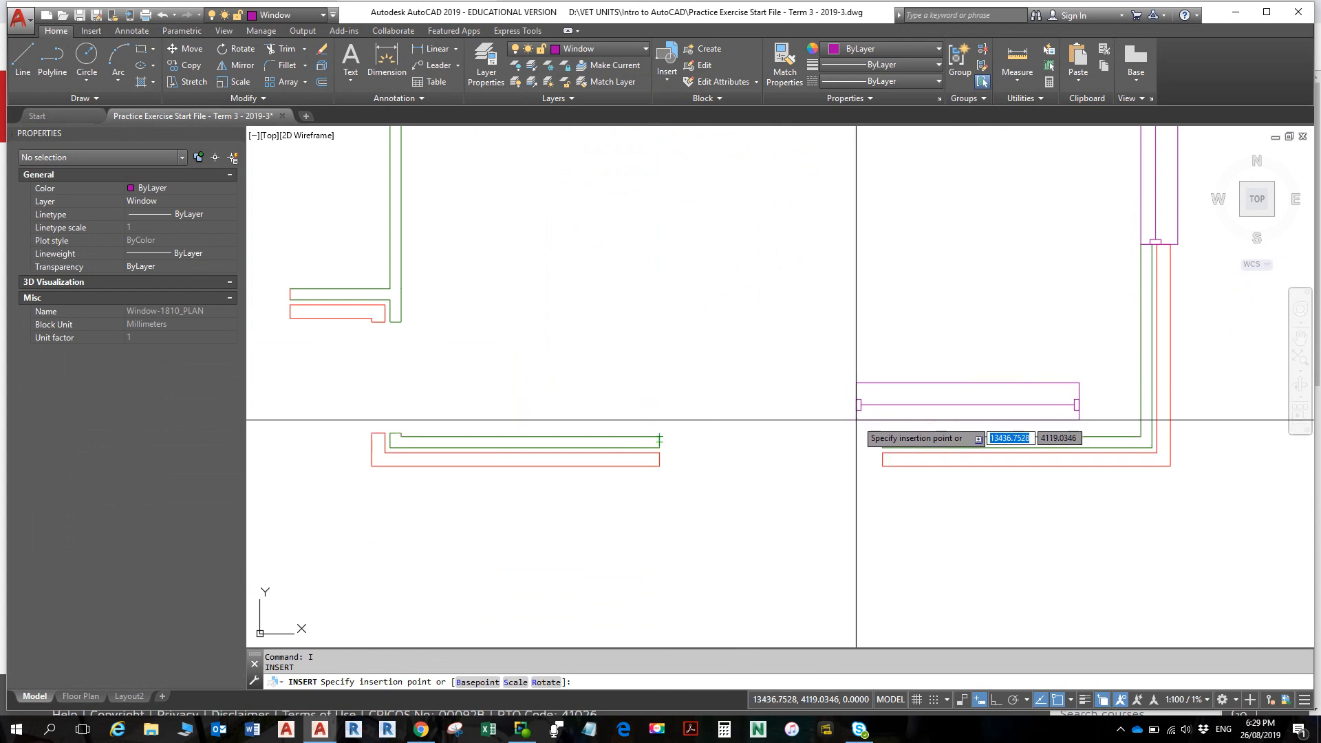
{"action": "left_click", "coordinate": [883, 436]}
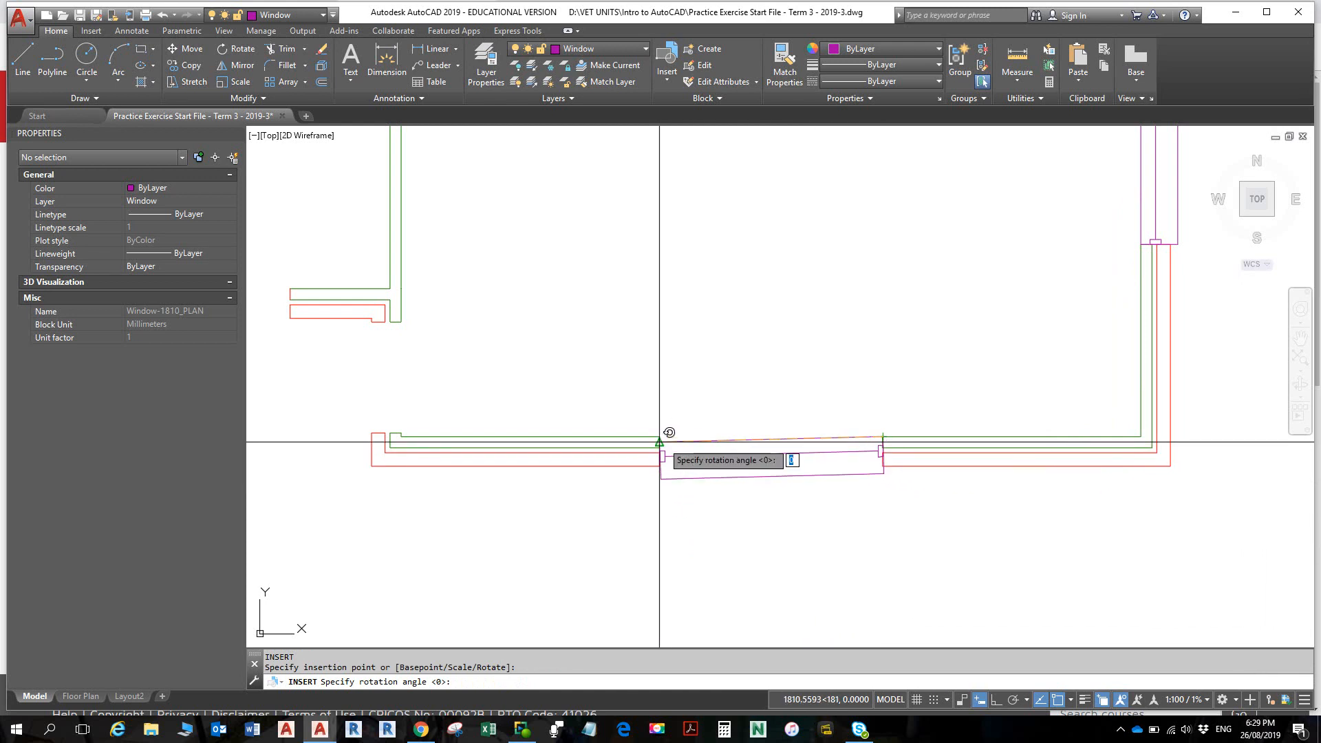
{"action": "key", "text": "Escape"}
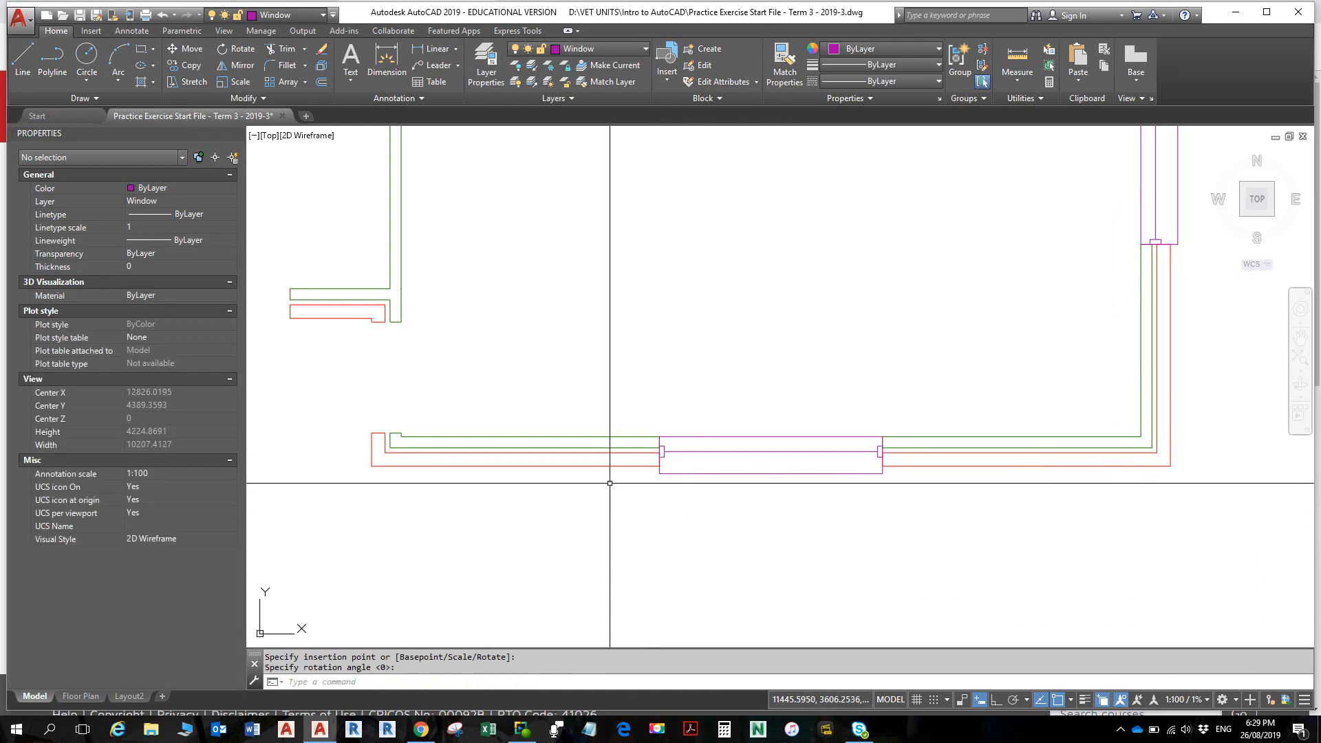
- Copy the living area's south window by its inner east corner to the matching corner of the bedroom's south wall opening
{"action": "scroll", "coordinate": [674, 447], "scroll_direction": "down", "scroll_amount": 2}
{"action": "left_click", "coordinate": [688, 457]}
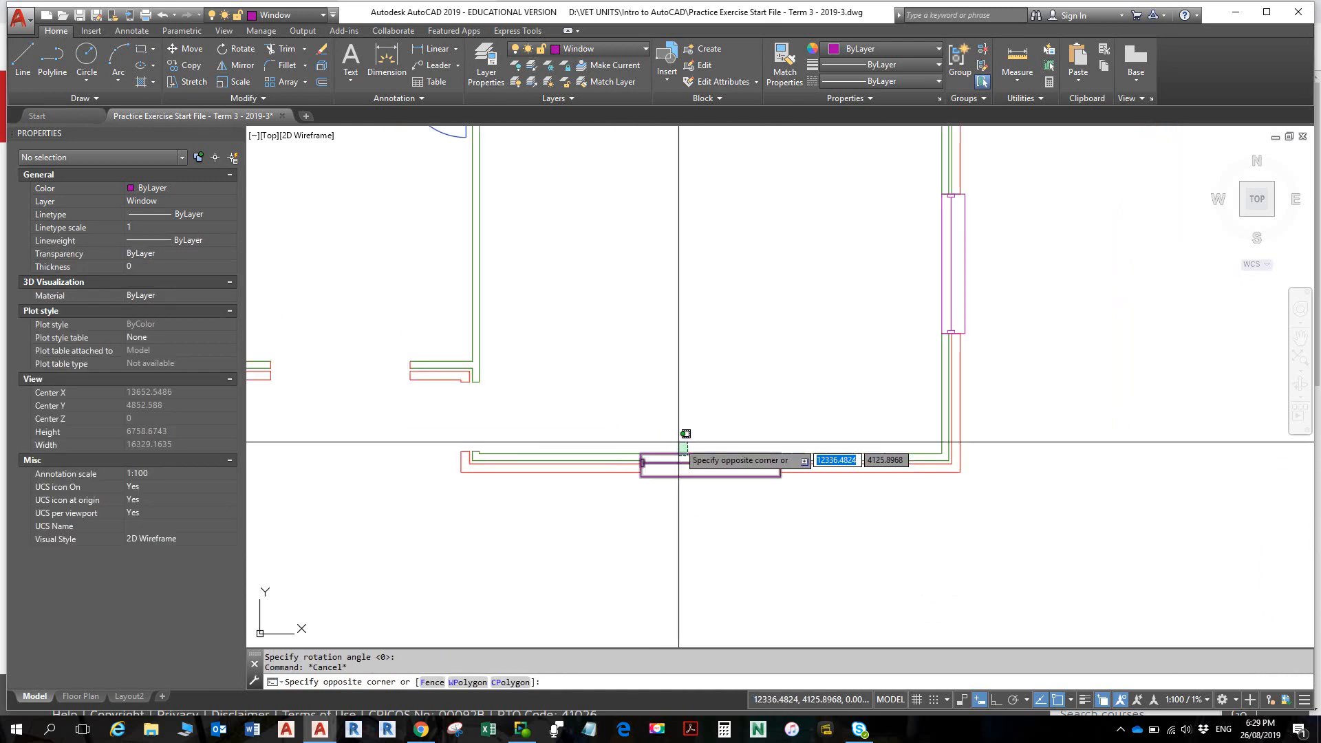
{"action": "left_click", "coordinate": [679, 442]}
{"action": "type", "text": "co"}
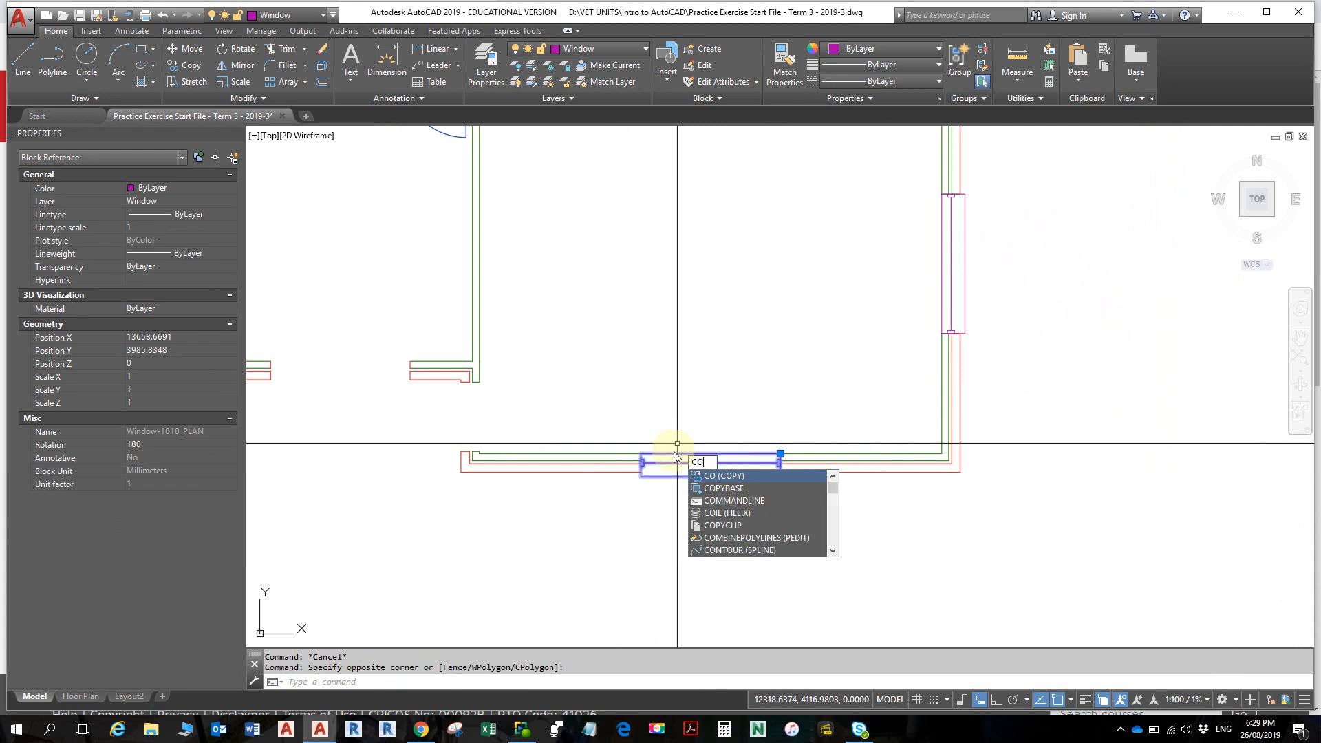
{"action": "key", "text": "Return"}
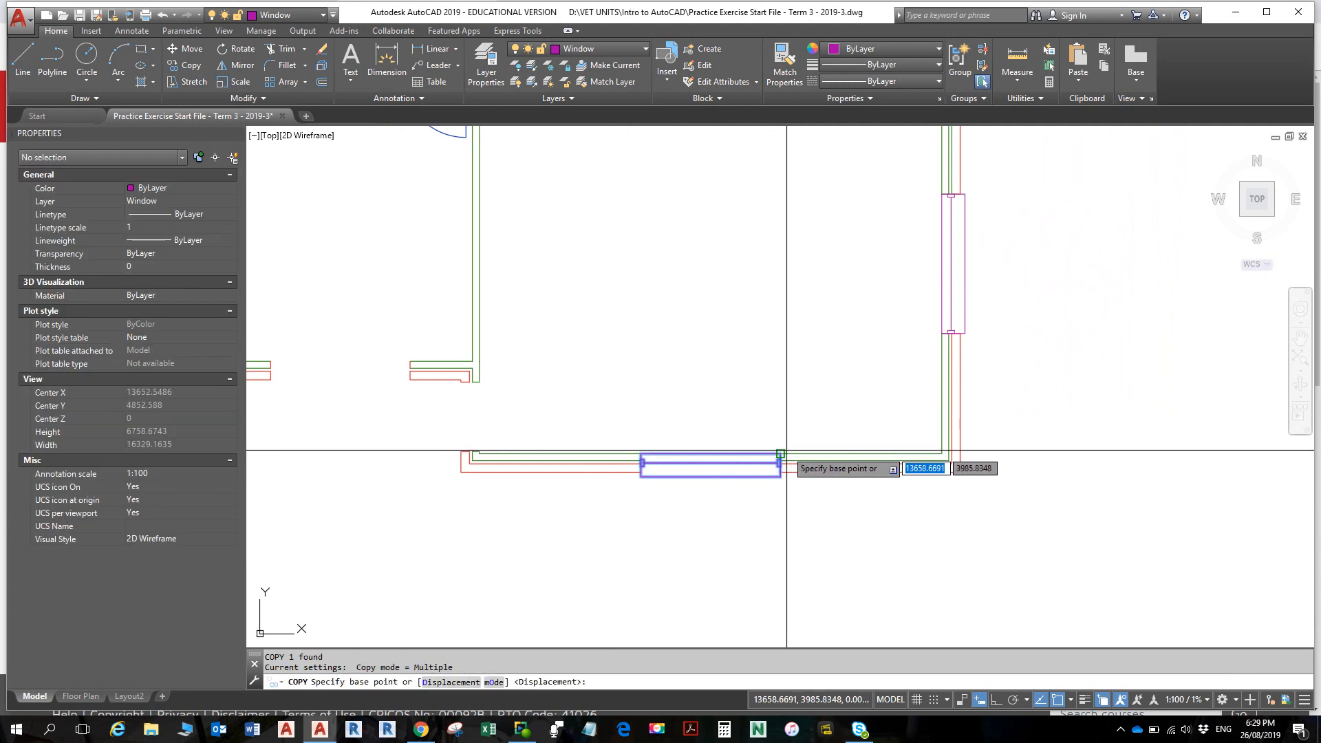
{"action": "left_click", "coordinate": [781, 454]}
{"action": "scroll", "coordinate": [643, 411], "scroll_direction": "down", "scroll_amount": 3}
{"action": "scroll", "coordinate": [631, 402], "scroll_direction": "up", "scroll_amount": 5}
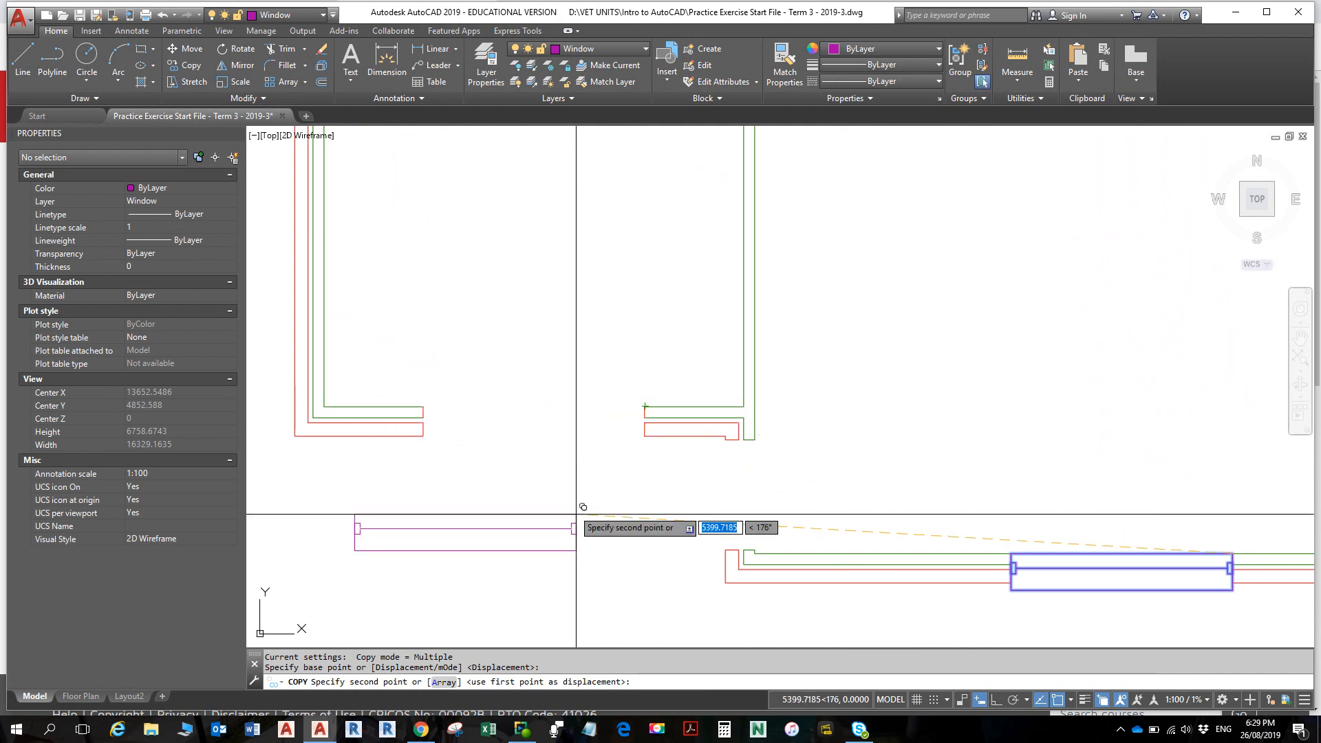
{"action": "scroll", "coordinate": [611, 441], "scroll_direction": "up", "scroll_amount": 4}
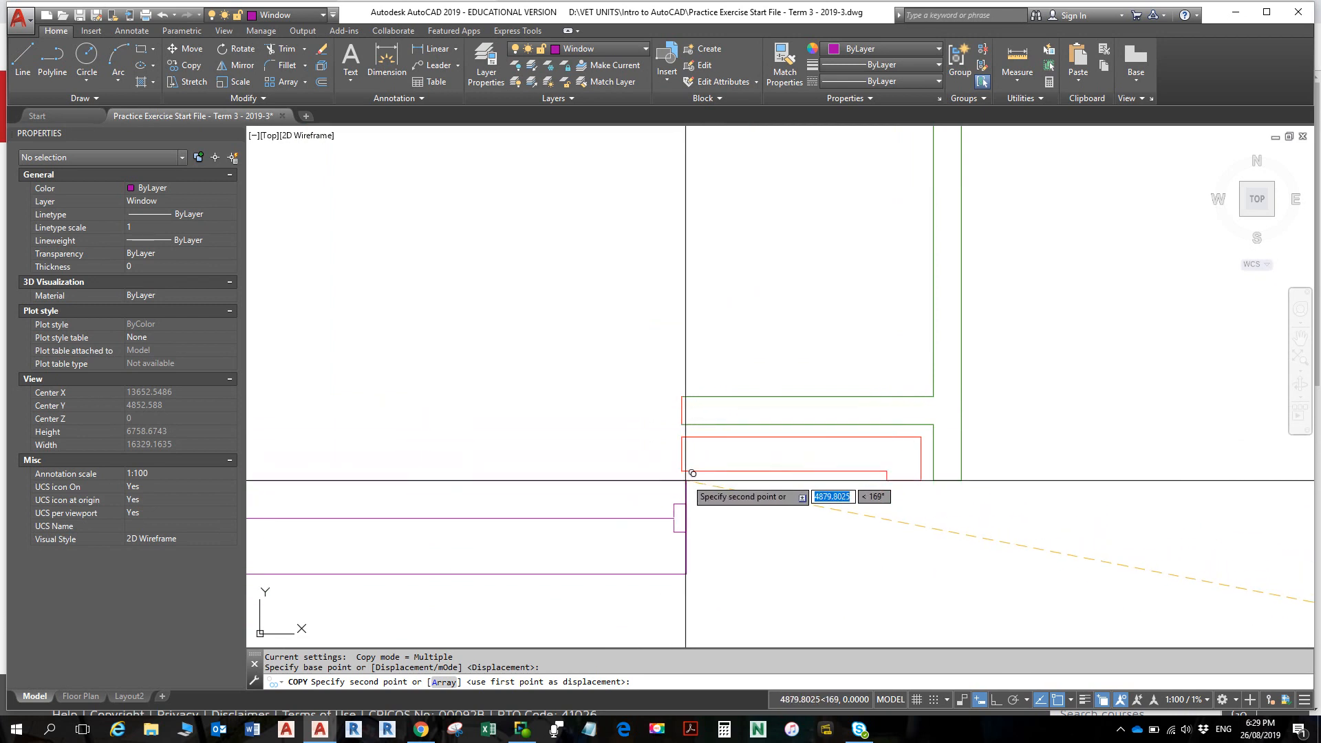
{"action": "left_click", "coordinate": [681, 397]}
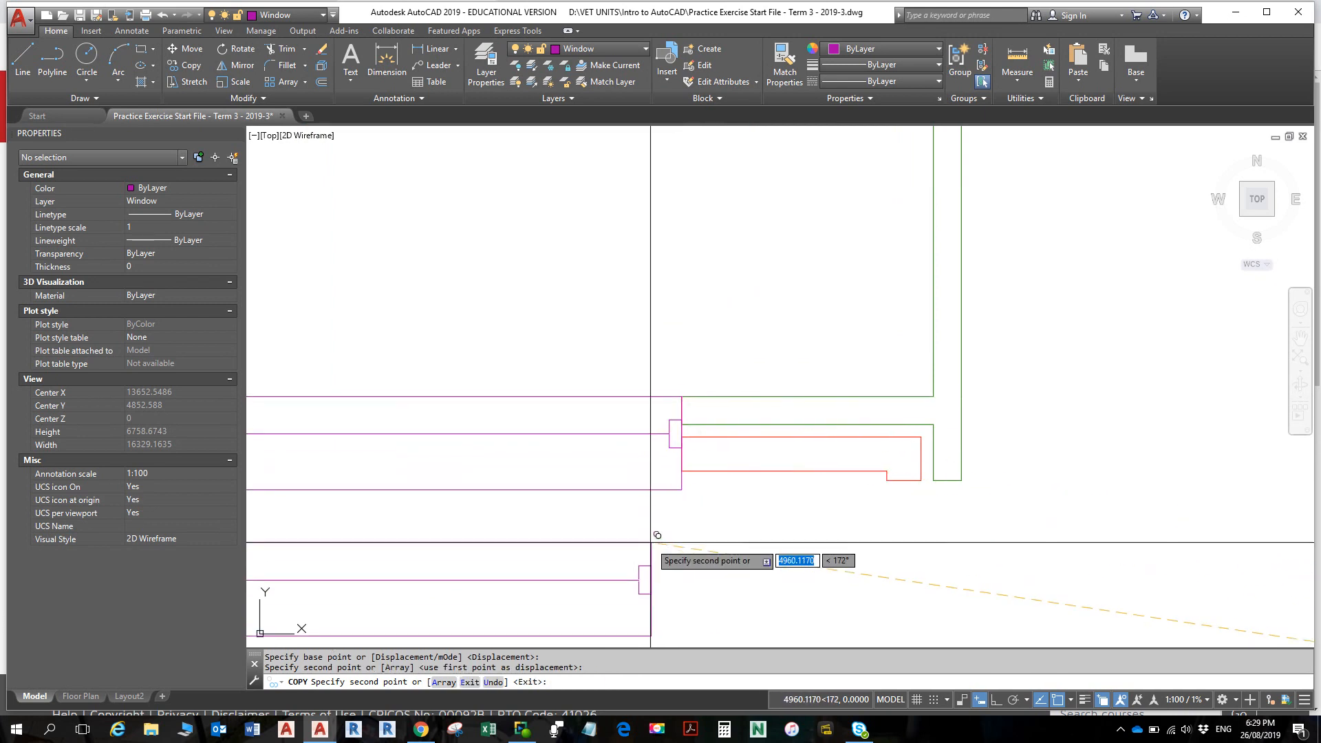
{"action": "key", "text": "Escape"}
{"action": "scroll", "coordinate": [722, 461], "scroll_direction": "down", "scroll_amount": 3}
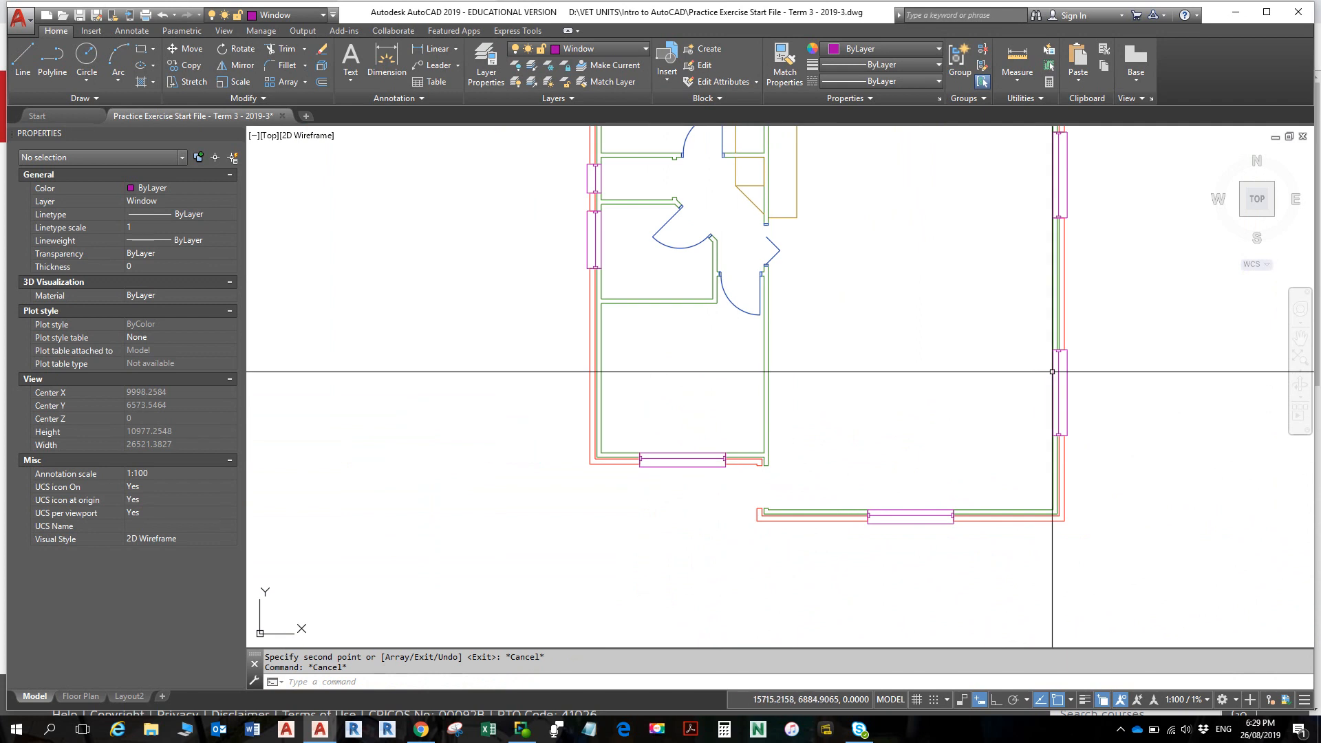
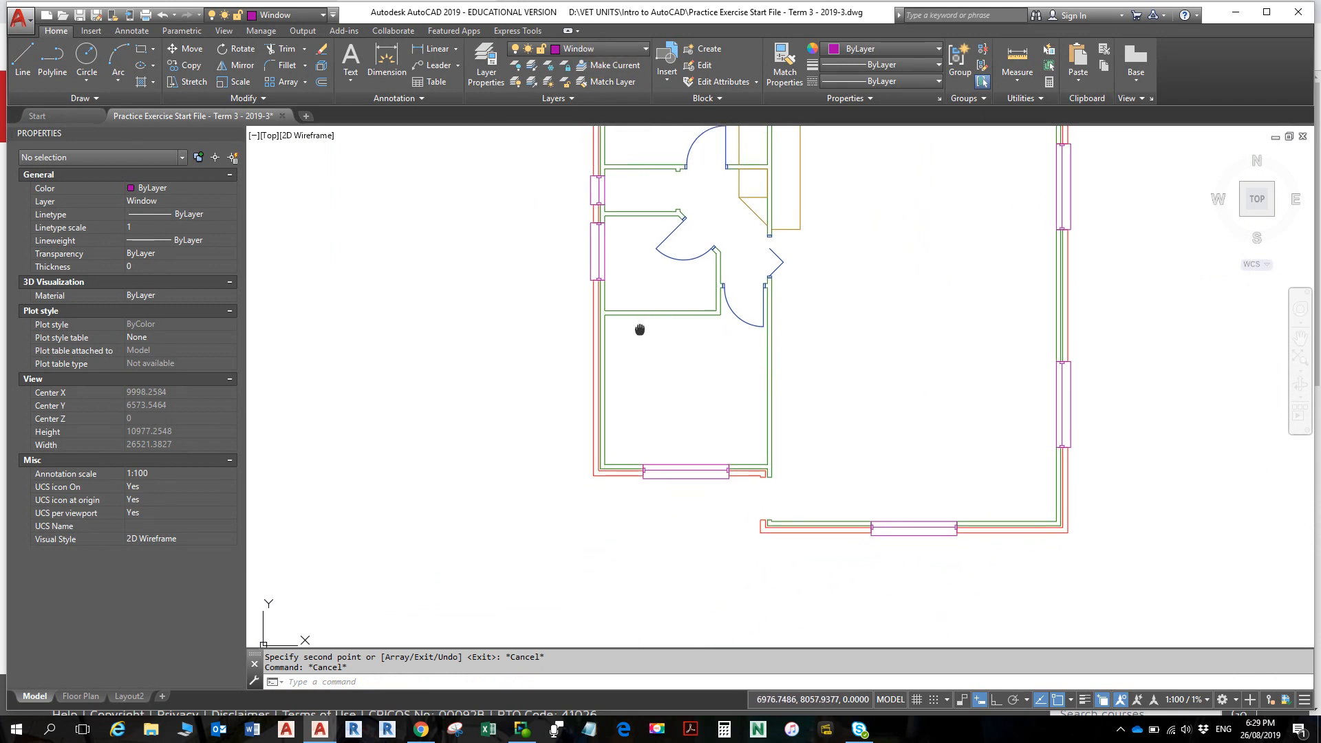
- Turn off the current Window layer and inspect the bare openings in the exterior walls
{"action": "middle_click_drag", "start_coordinate": [634, 320], "coordinate": [618, 361]}
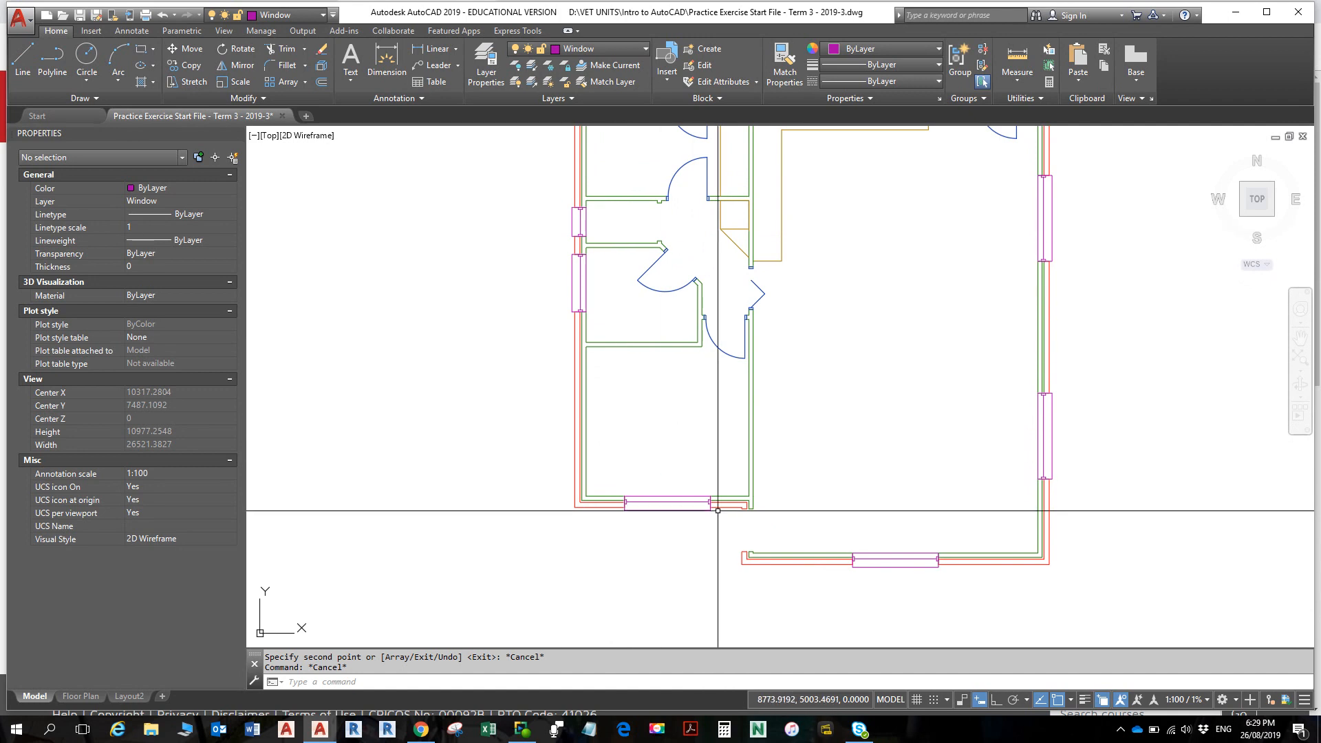
{"action": "scroll", "coordinate": [752, 534], "scroll_direction": "up", "scroll_amount": 2}
{"action": "scroll", "coordinate": [752, 534], "scroll_direction": "down", "scroll_amount": 2}
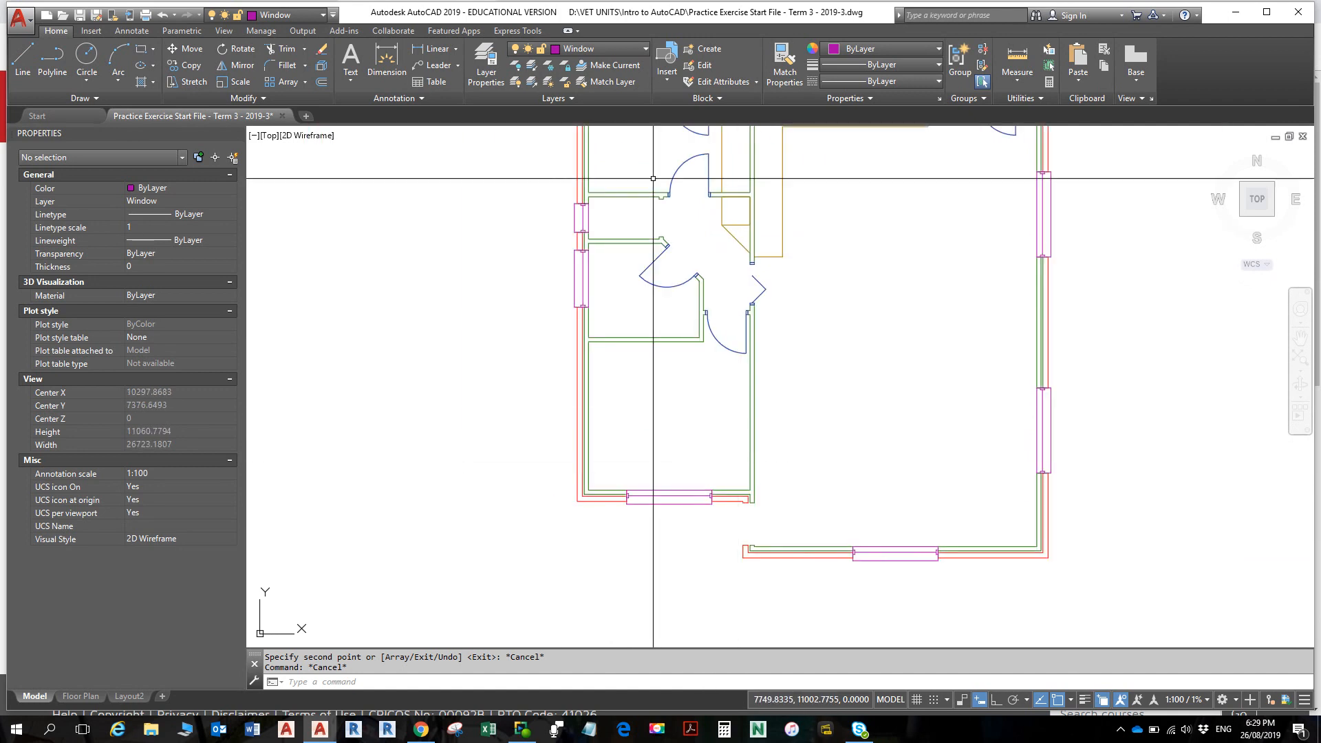
{"action": "left_click", "coordinate": [625, 51]}
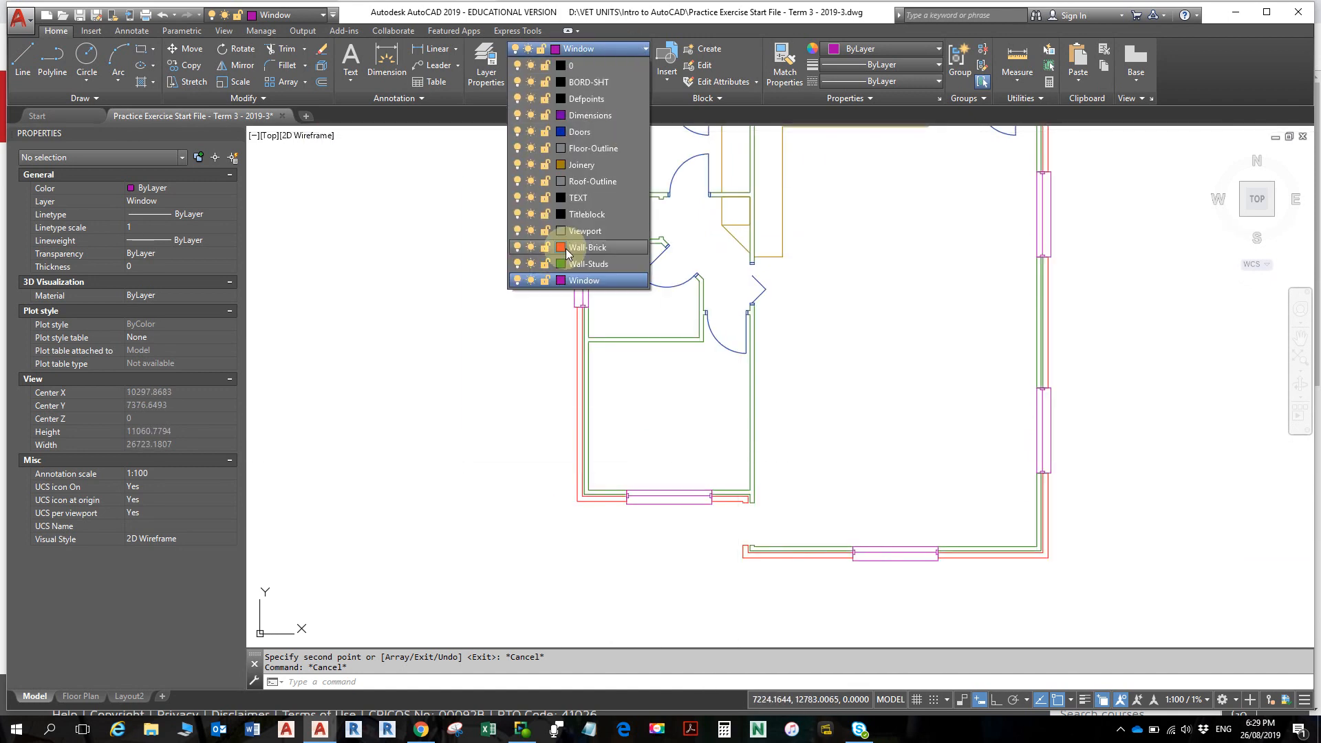
{"action": "left_click", "coordinate": [518, 280]}
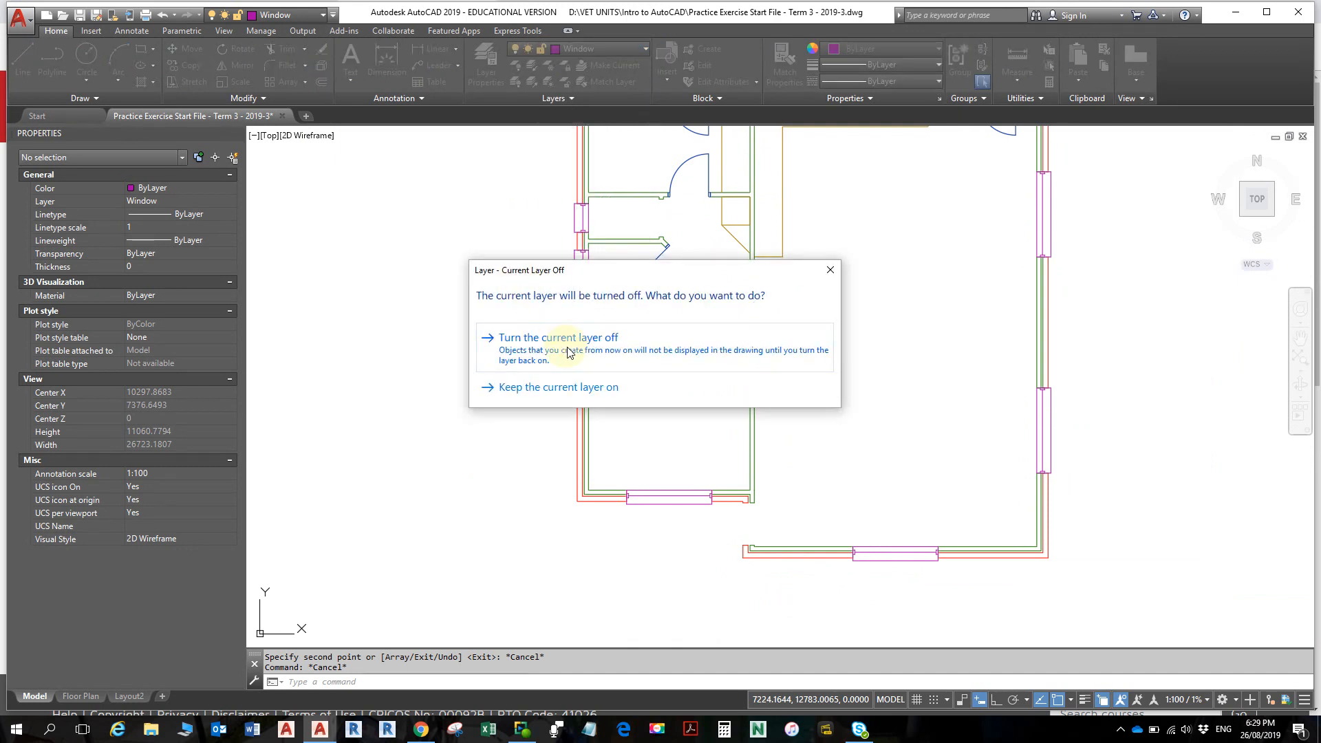
{"action": "left_click", "coordinate": [569, 353]}
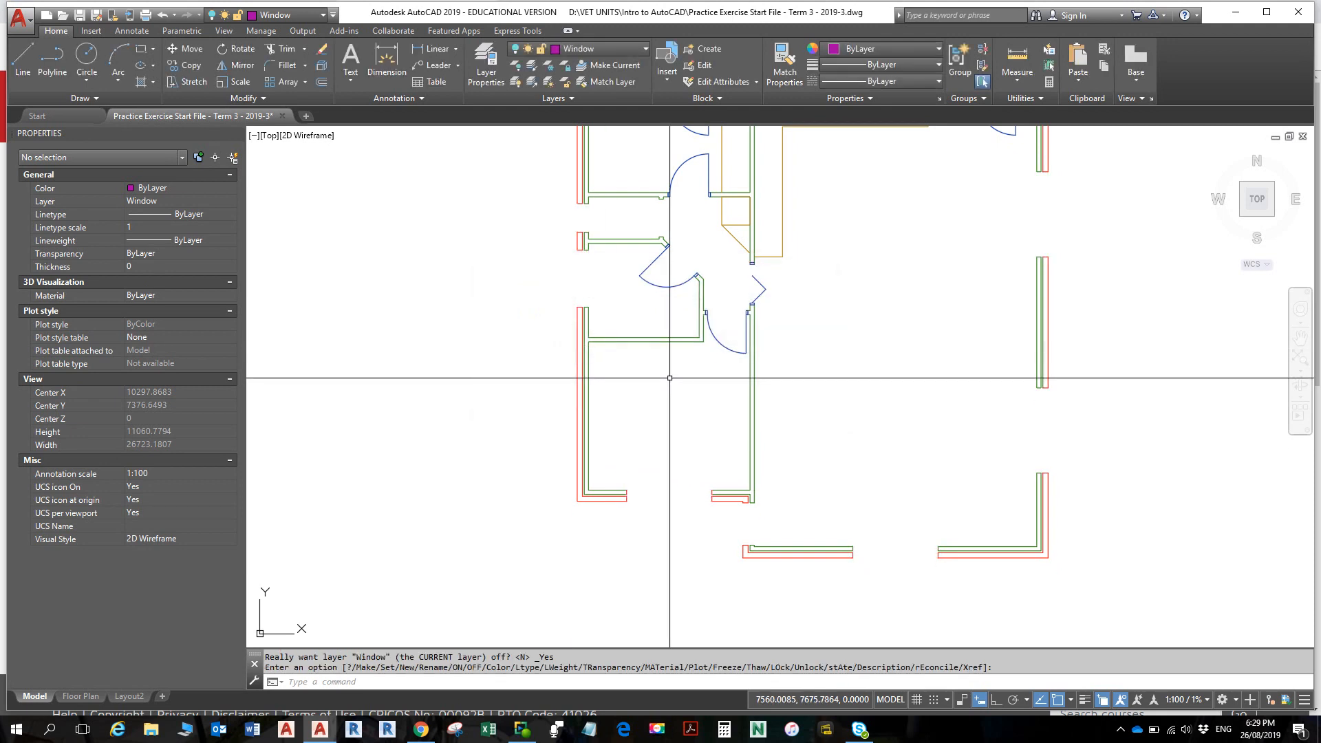
{"action": "scroll", "coordinate": [879, 577], "scroll_direction": "up", "scroll_amount": 3}
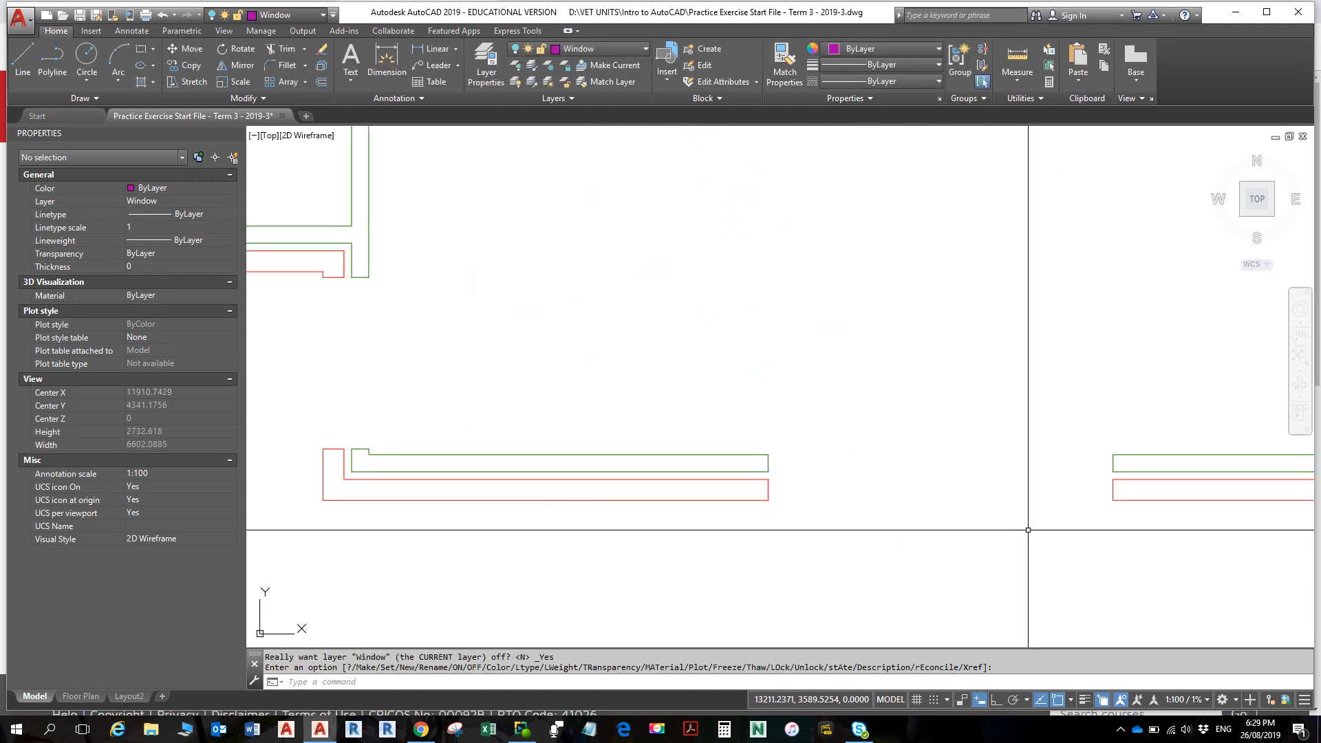
{"action": "scroll", "coordinate": [1037, 498], "scroll_direction": "down", "scroll_amount": 3}
{"action": "scroll", "coordinate": [1143, 337], "scroll_direction": "up", "scroll_amount": 1}
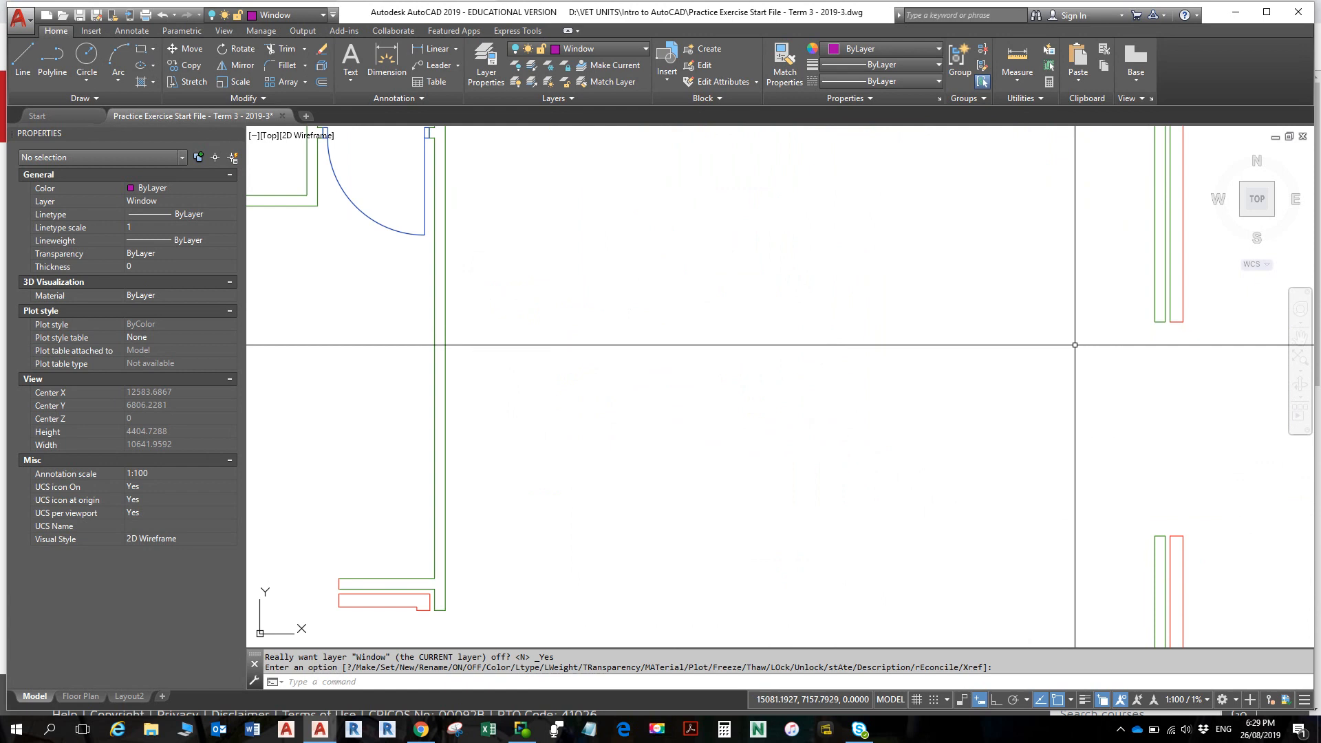
{"action": "scroll", "coordinate": [1047, 589], "scroll_direction": "up", "scroll_amount": 2}
{"action": "scroll", "coordinate": [1035, 594], "scroll_direction": "down", "scroll_amount": 1}
{"action": "scroll", "coordinate": [964, 383], "scroll_direction": "down", "scroll_amount": 4}
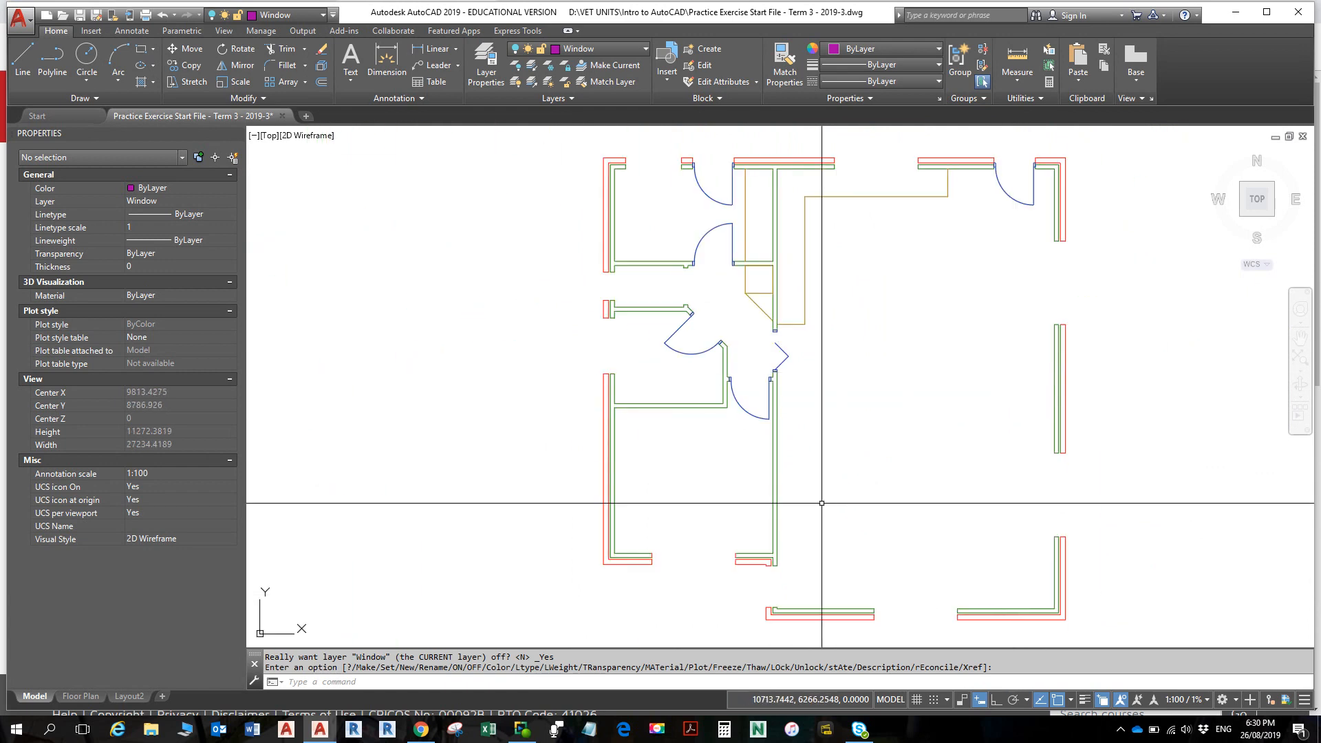
- Move the two short stud end lines on either side of the bedroom's south window opening to the Wall-Studs layer
{"action": "scroll", "coordinate": [899, 457], "scroll_direction": "up", "scroll_amount": 3}
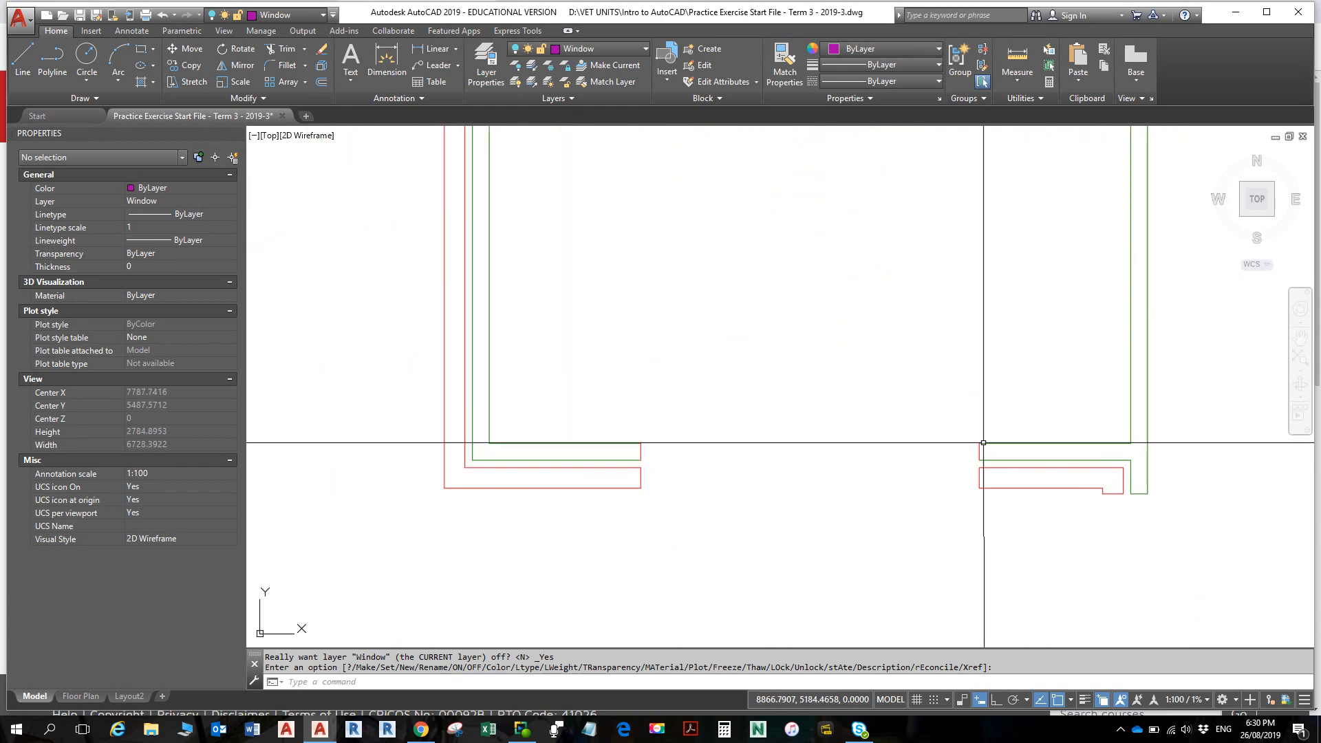
{"action": "key", "text": "Return"}
{"action": "left_click", "coordinate": [982, 452]}
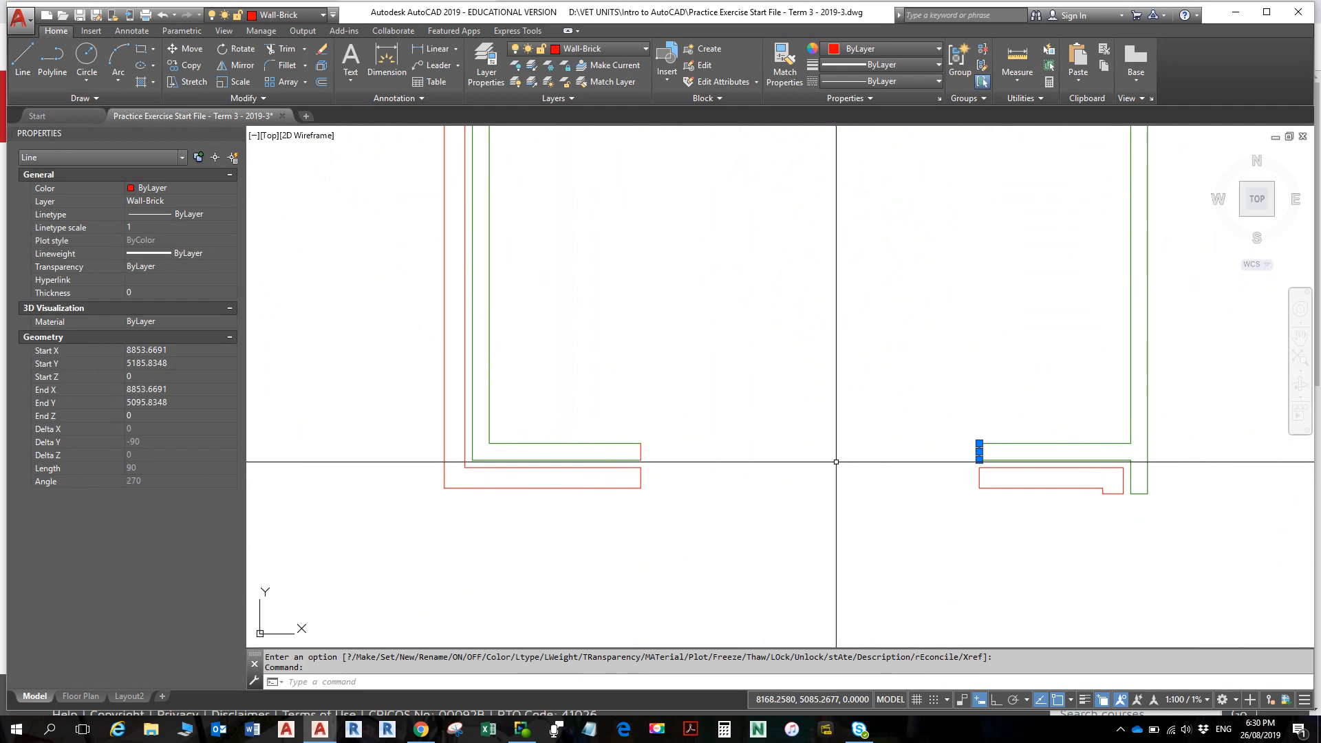
{"action": "left_click", "coordinate": [643, 448]}
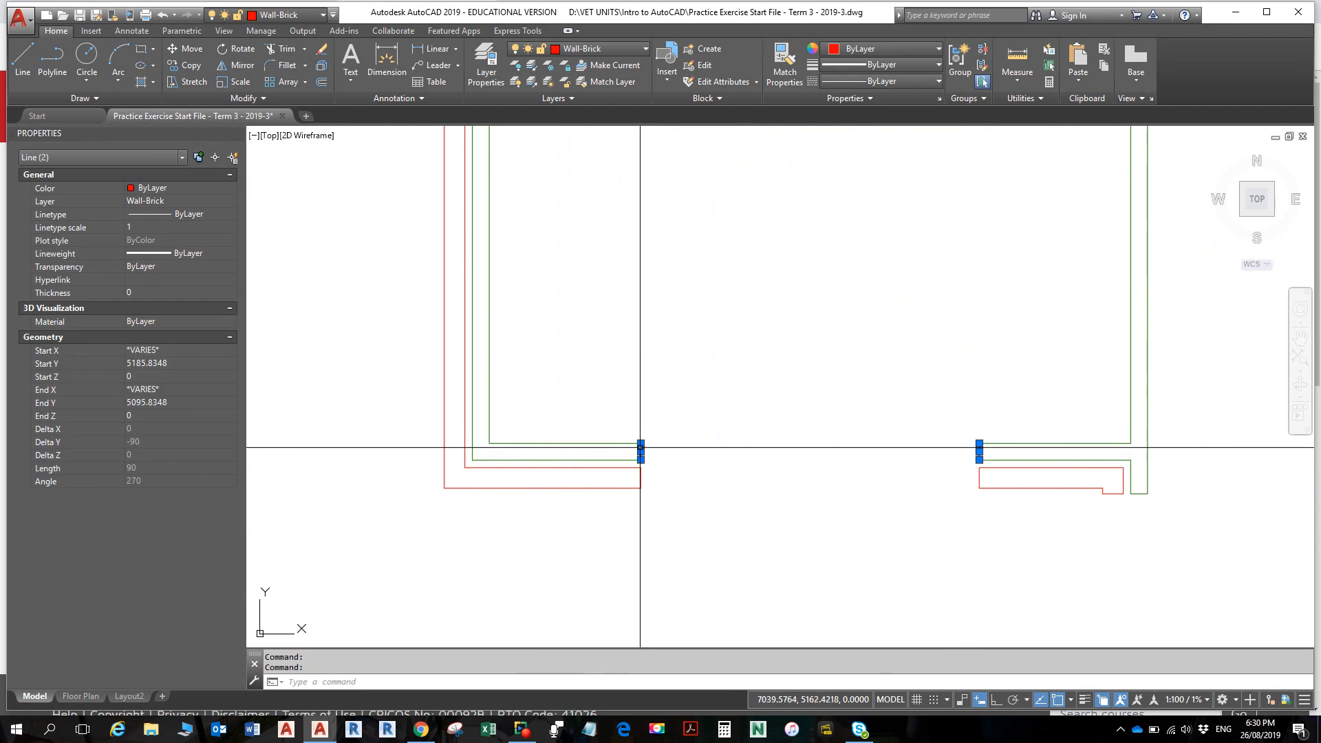
{"action": "left_click", "coordinate": [606, 50]}
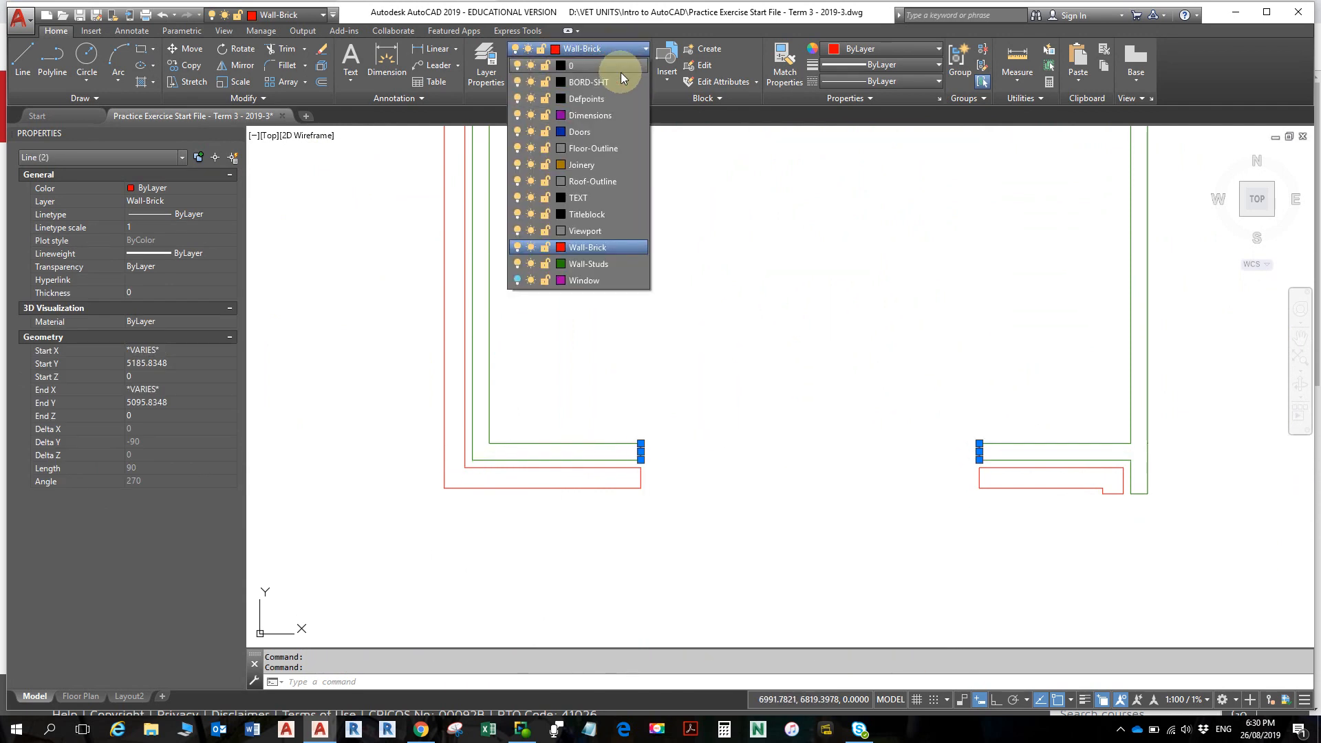
{"action": "left_click", "coordinate": [587, 264]}
{"action": "scroll", "coordinate": [585, 265], "scroll_direction": "down", "scroll_amount": 3}
{"action": "middle_click_drag", "start_coordinate": [593, 259], "coordinate": [656, 523]}
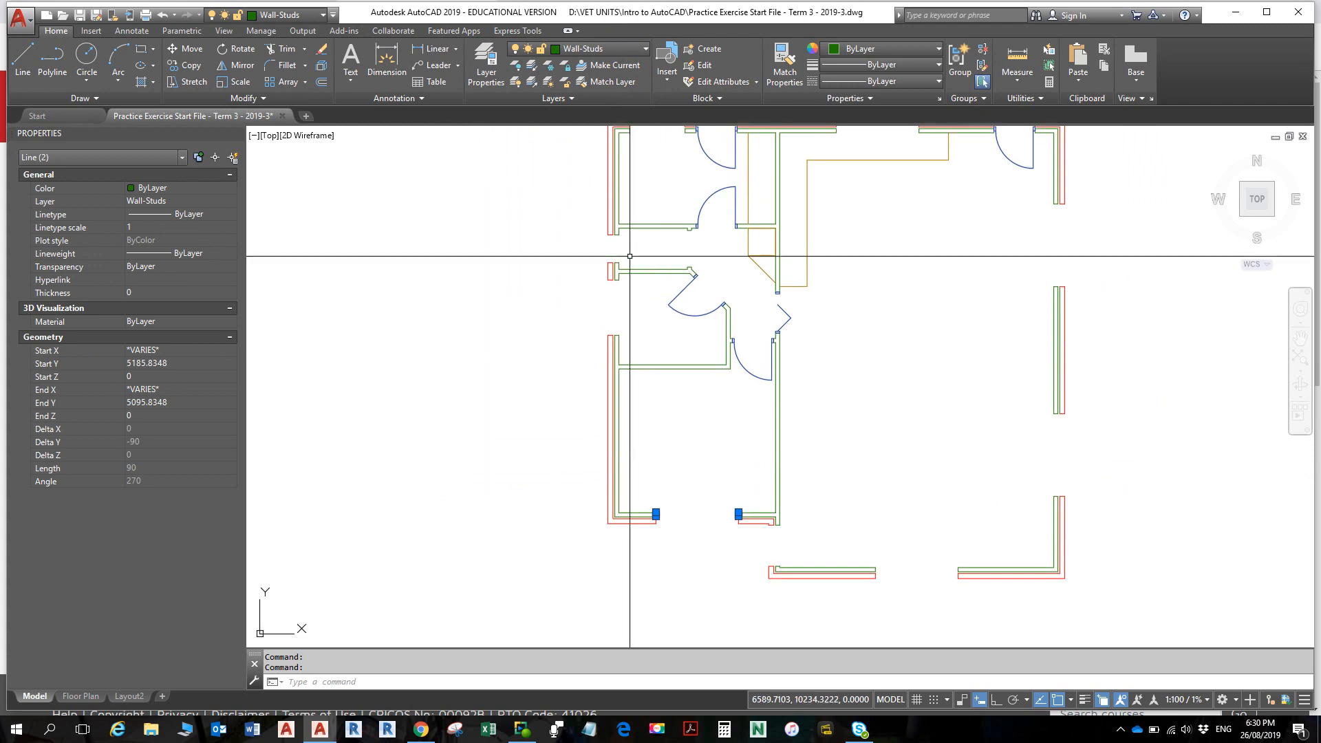
{"action": "key", "text": "Escape"}
{"action": "key", "text": "Escape"}
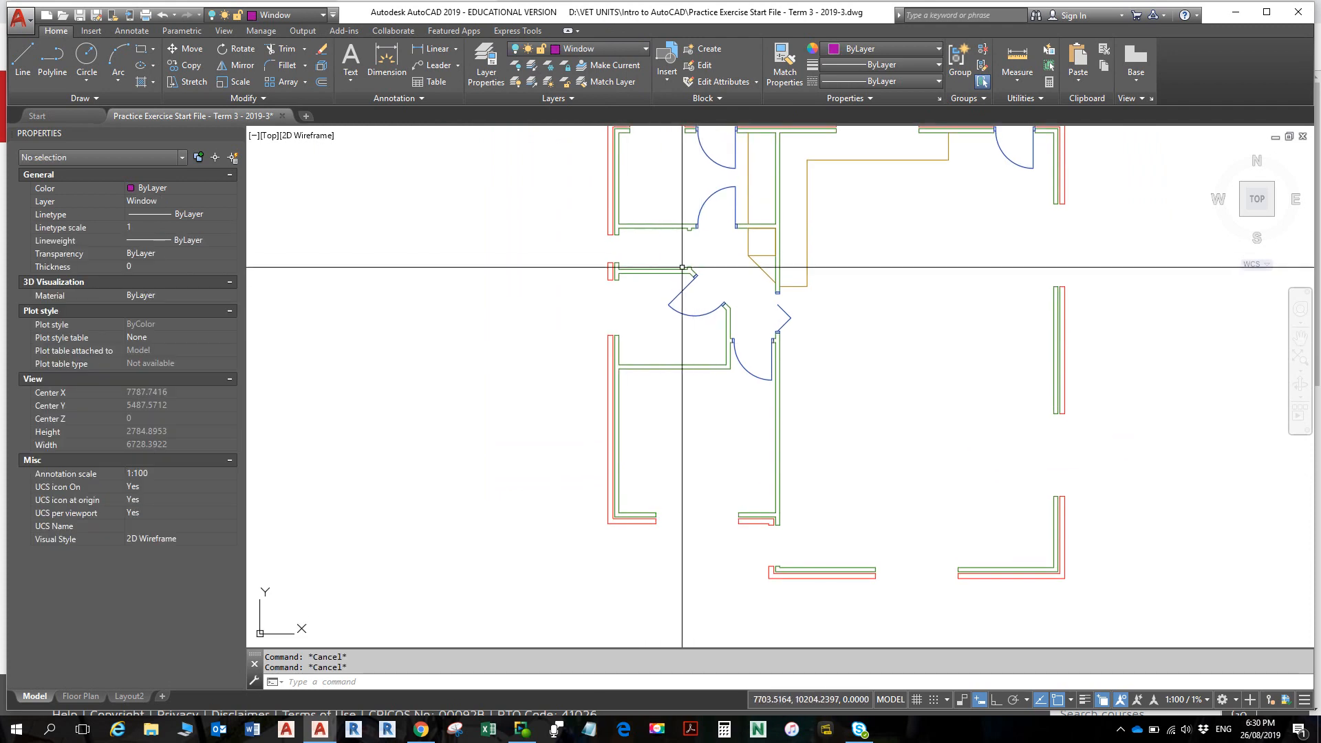
- Turn the Window layer back on
{"action": "left_click", "coordinate": [646, 52]}
{"action": "left_click", "coordinate": [517, 280]}
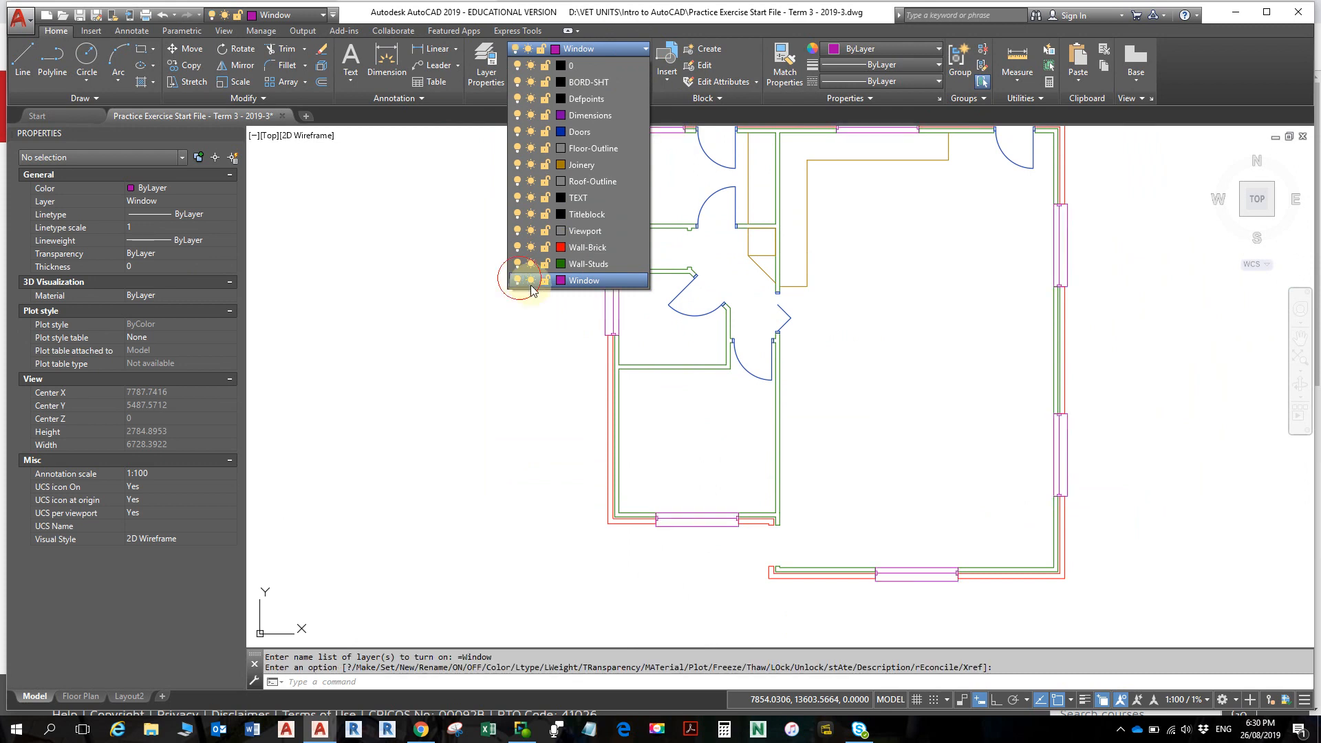
{"action": "key", "text": "Escape"}
- Copy the DRP-820_PLAN door between the northwest room and the hall to an empty spot beside the living area's southwest entry opening
{"action": "mouse_move", "coordinate": [680, 399]}
{"action": "middle_mouse_down"}
{"action": "mouse_move", "coordinate": [641, 333]}
{"action": "mouse_move", "coordinate": [665, 394]}
{"action": "middle_mouse_up"}
{"action": "scroll", "coordinate": [751, 405], "scroll_direction": "down", "scroll_amount": 5}
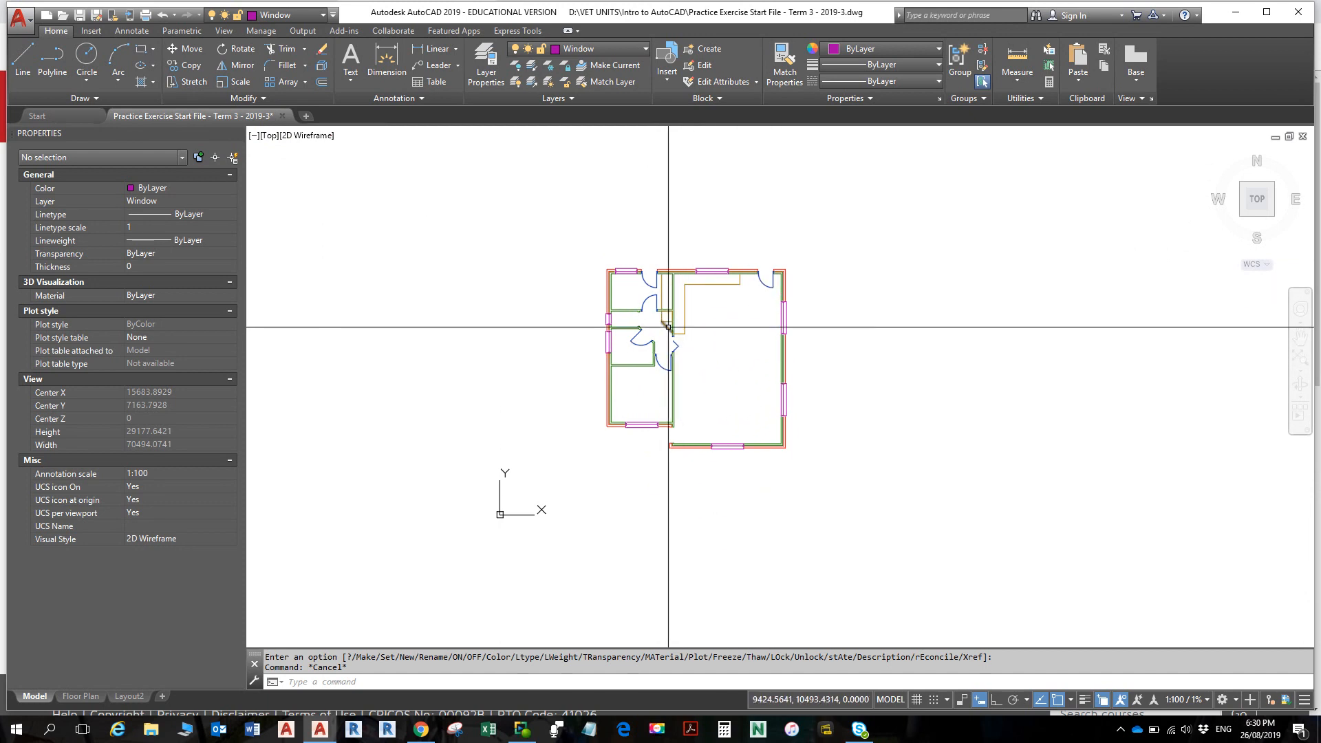
{"action": "left_click", "coordinate": [647, 307]}
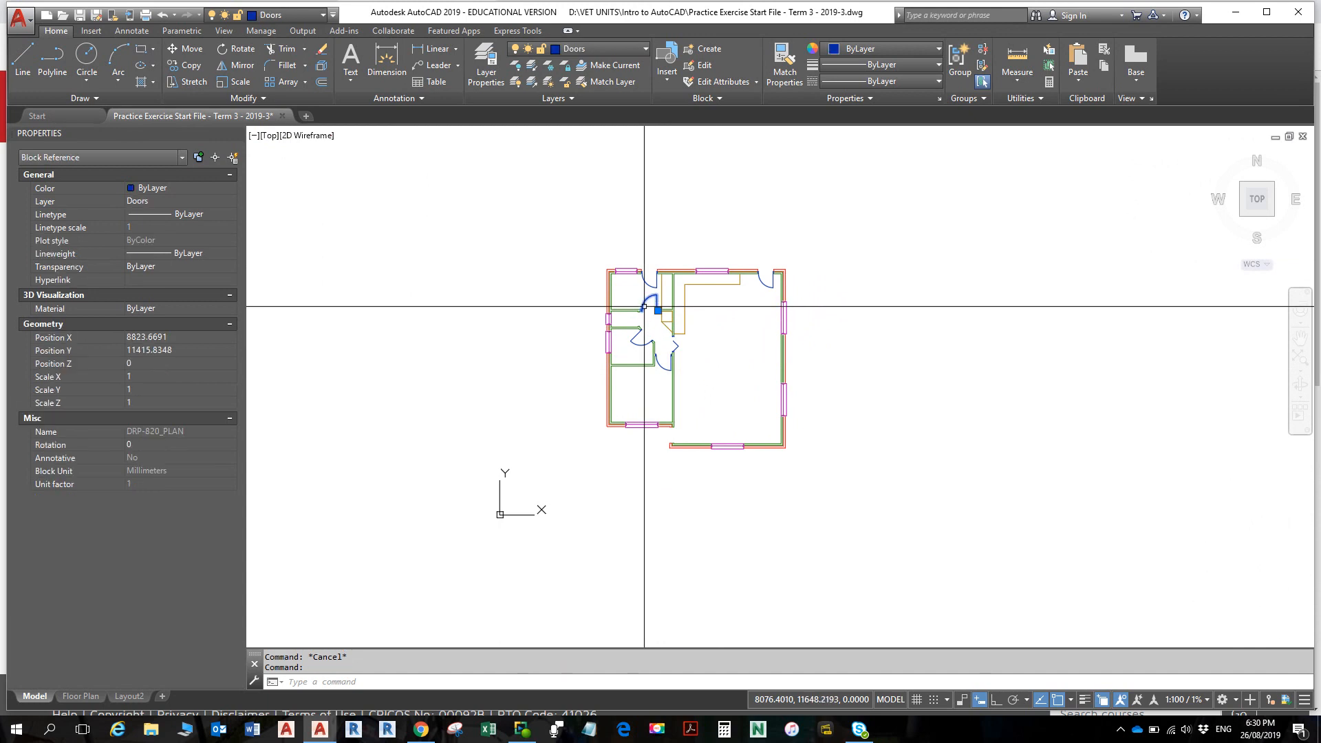
{"action": "type", "text": "co"}
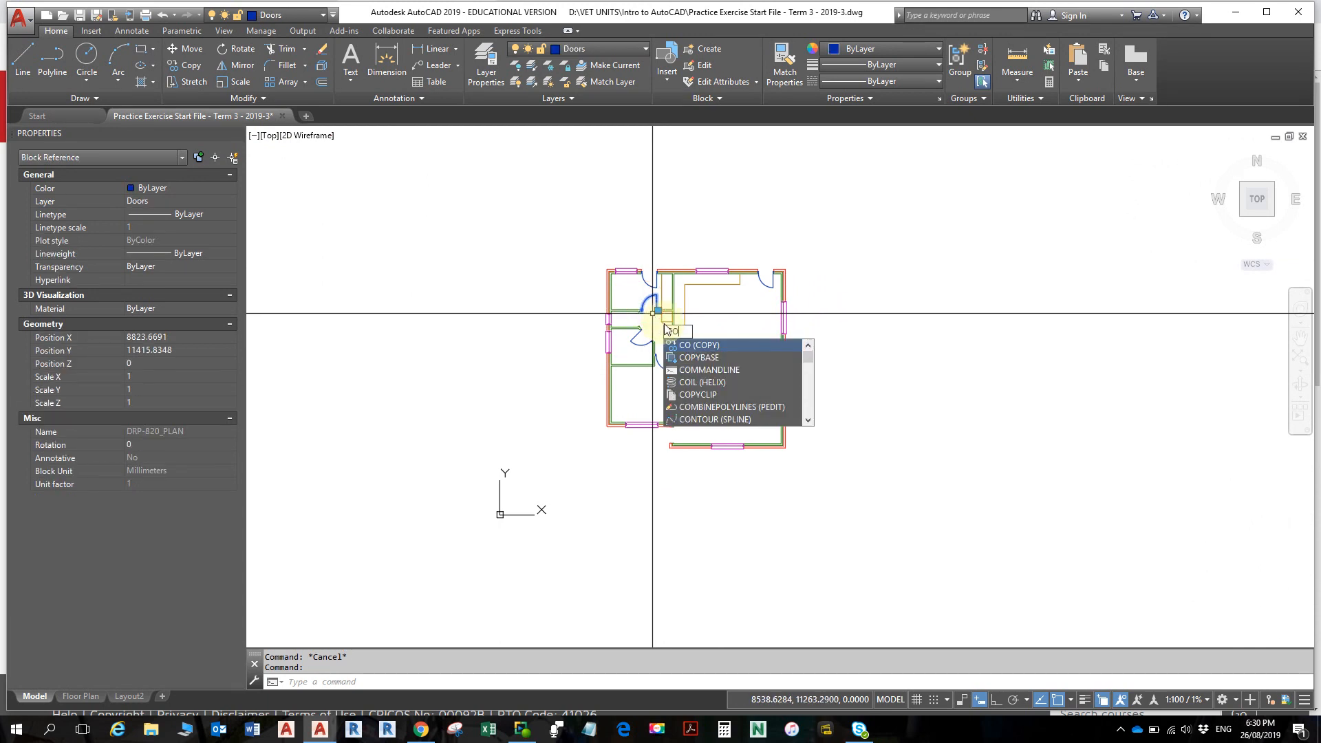
{"action": "key", "text": "Return"}
{"action": "left_click", "coordinate": [658, 313]}
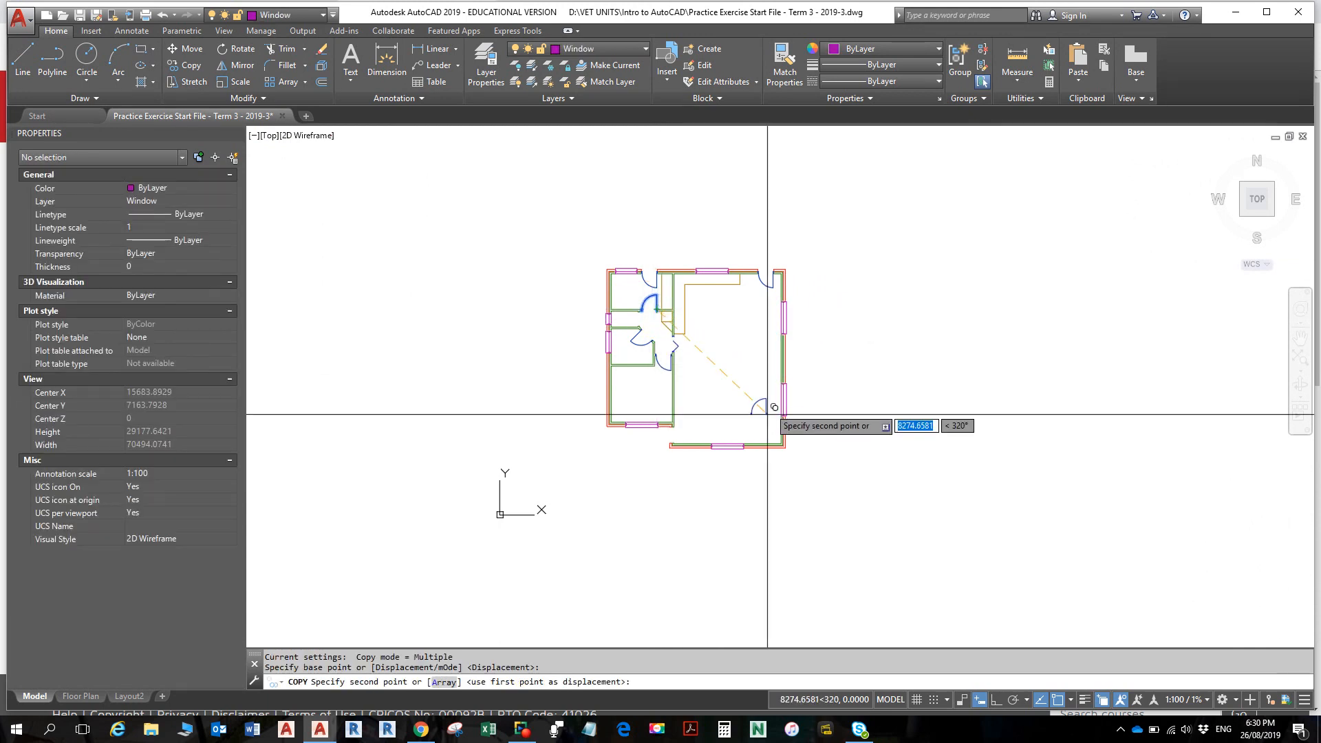
{"action": "left_click", "coordinate": [704, 438]}
{"action": "key", "text": "Escape"}
- Rotate the copied door to 270 degrees about its hinge-side frame corner
{"action": "scroll", "coordinate": [692, 403], "scroll_direction": "up", "scroll_amount": 6}
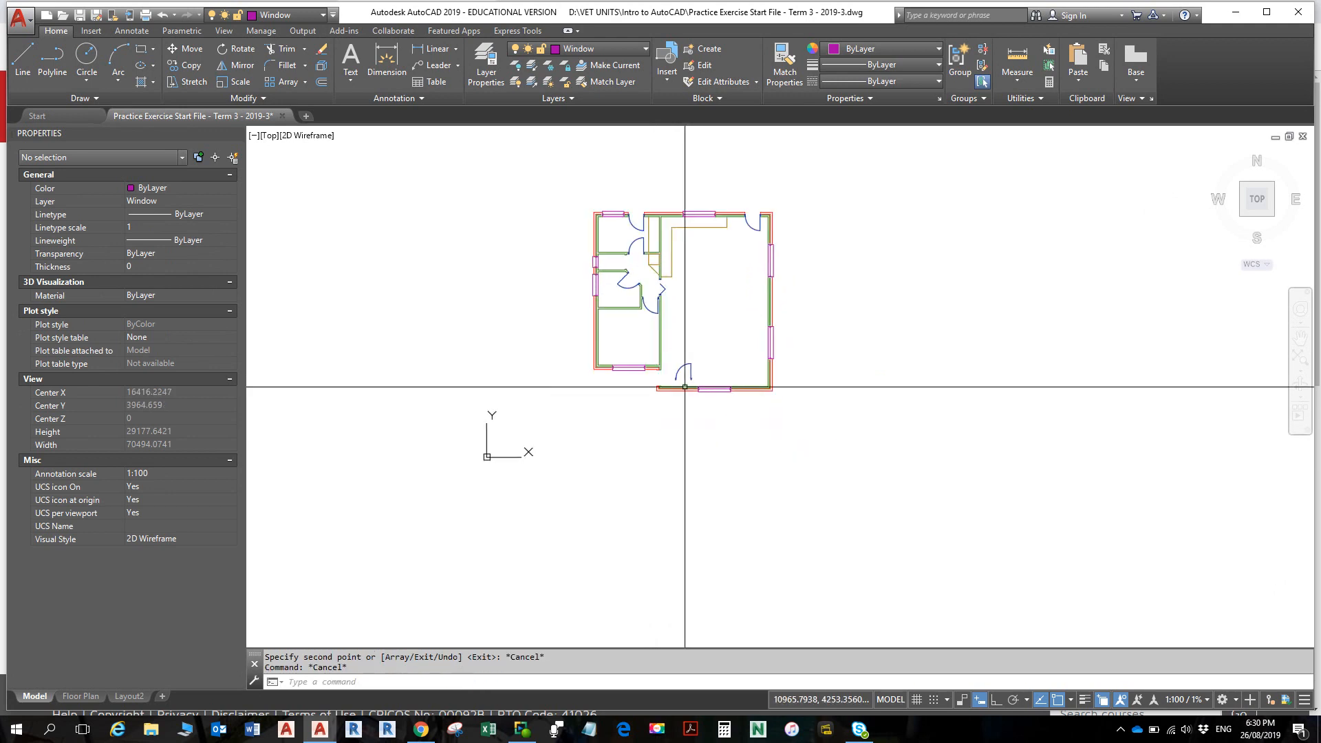
{"action": "left_click", "coordinate": [684, 327]}
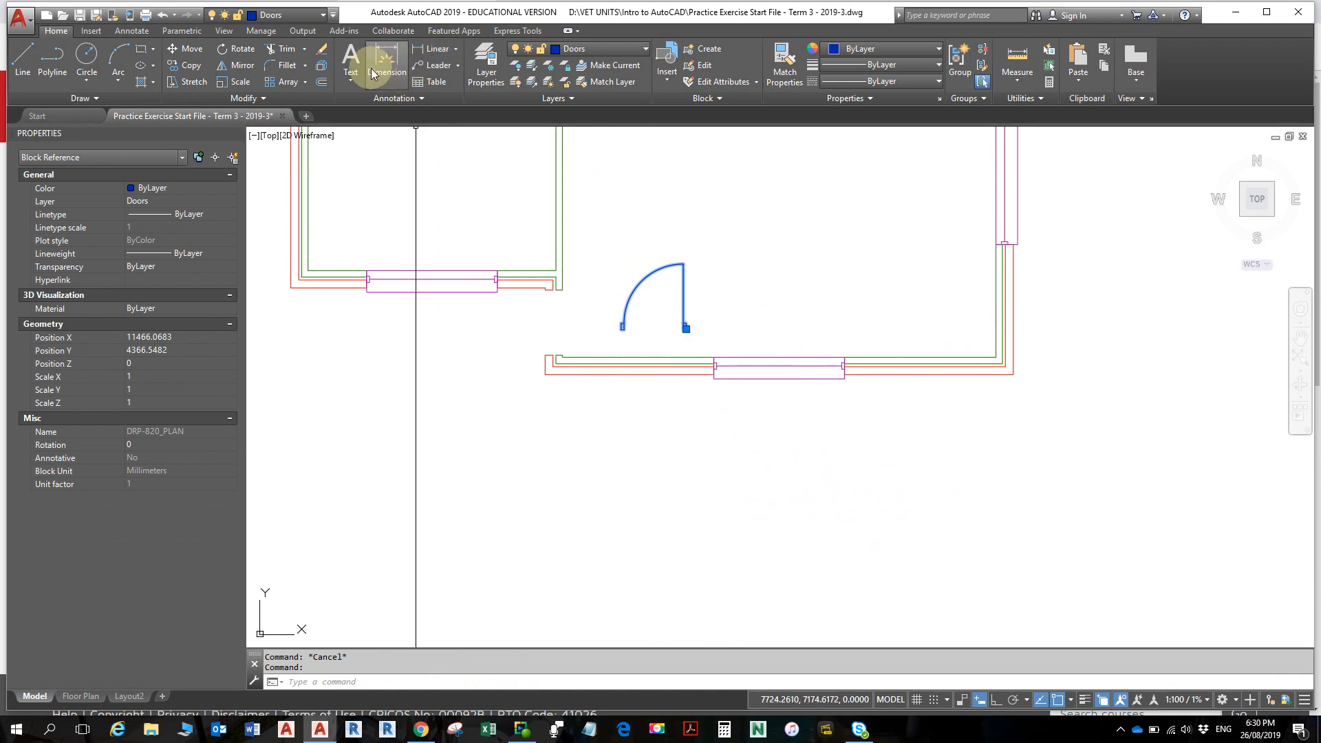
{"action": "left_click", "coordinate": [234, 48]}
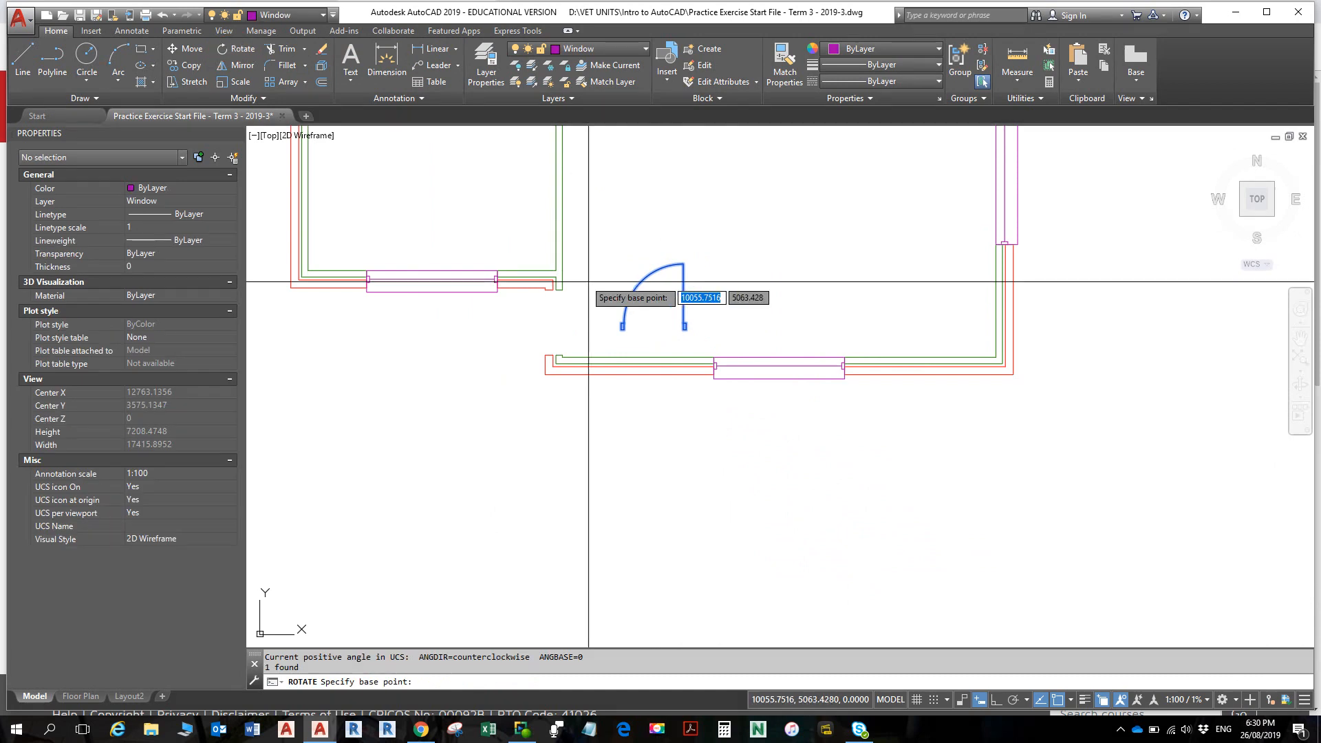
{"action": "left_click", "coordinate": [686, 327]}
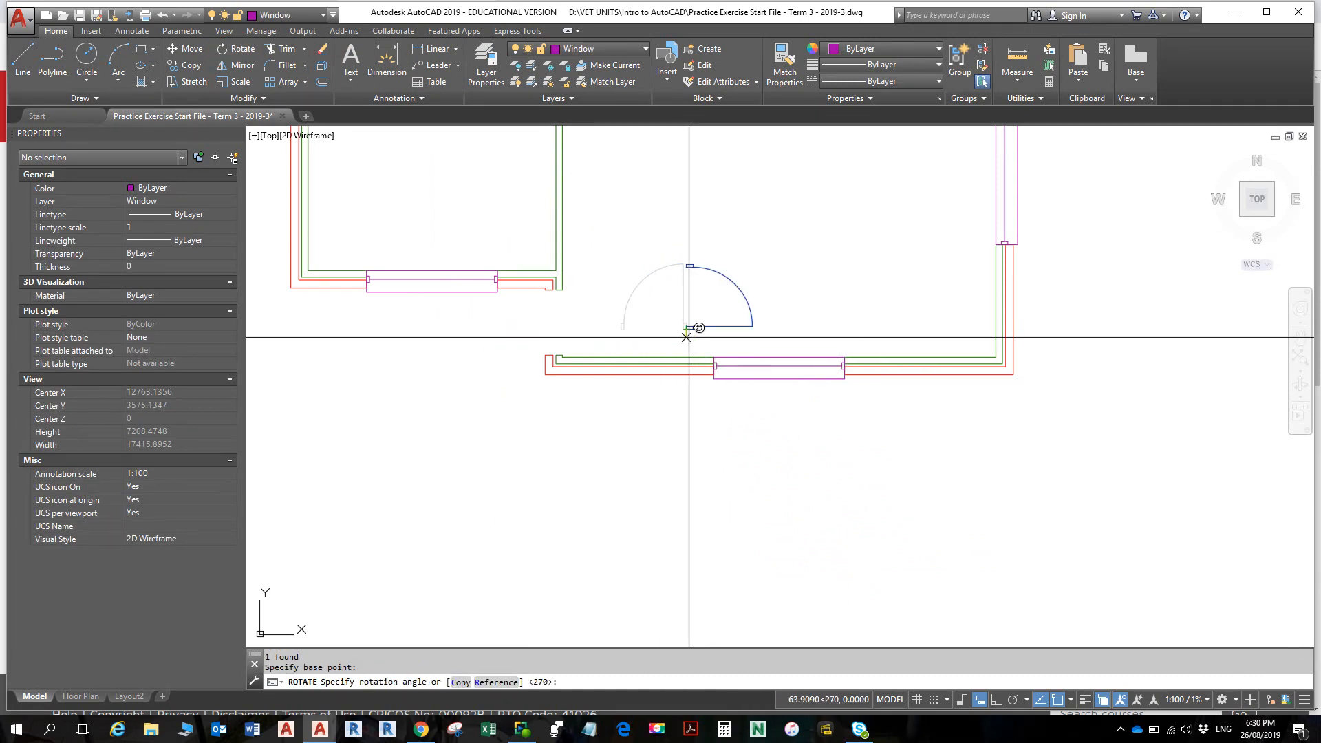
{"action": "left_click", "coordinate": [686, 468]}
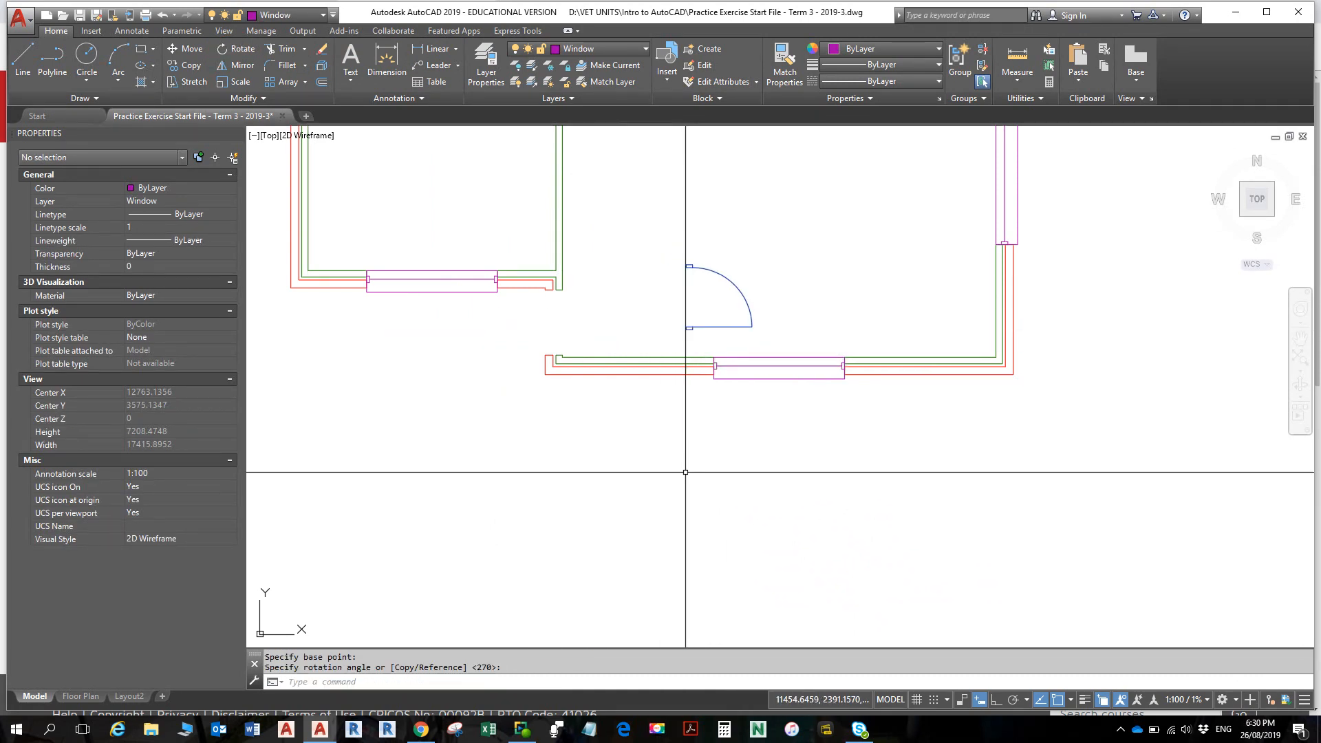
- Move the rotated door by its lower outer frame corner to the inner brick corner at the south jamb of the entry opening
{"action": "left_click", "coordinate": [709, 327]}
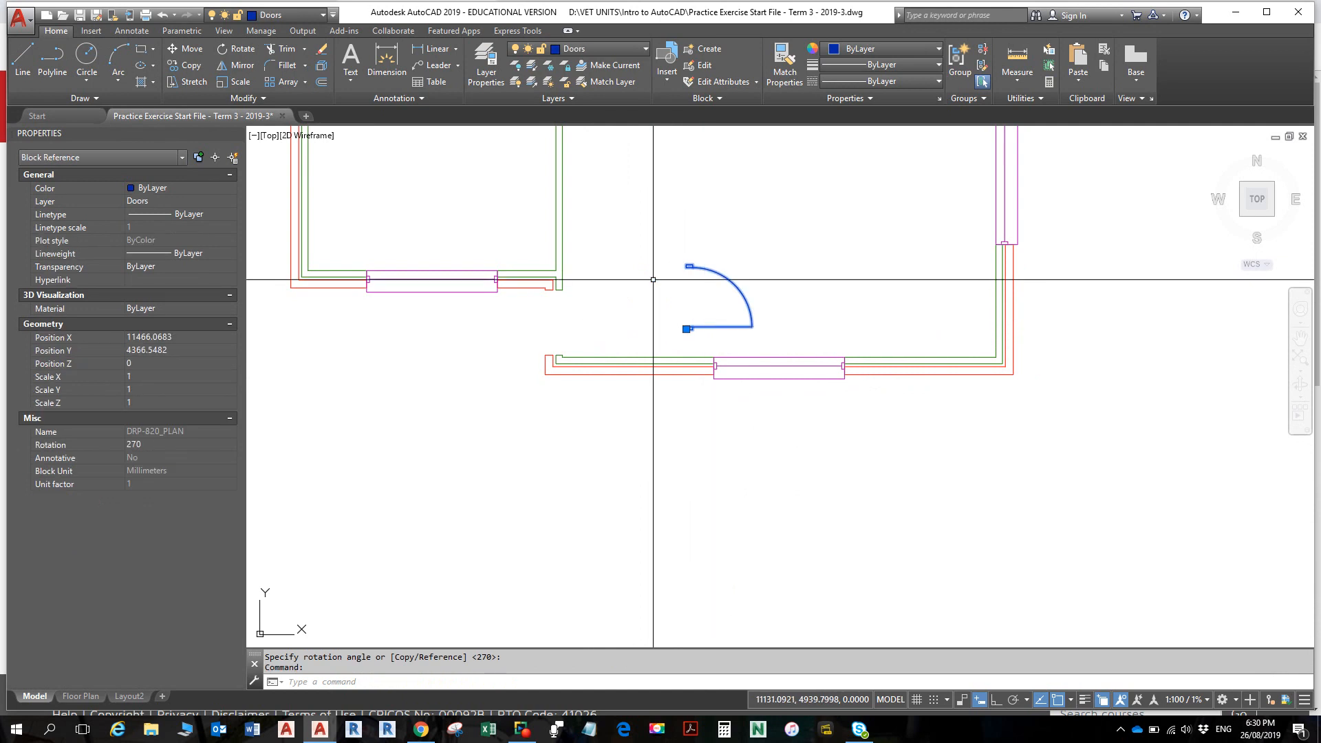
{"action": "left_click", "coordinate": [184, 49]}
{"action": "scroll", "coordinate": [772, 394], "scroll_direction": "up", "scroll_amount": 5}
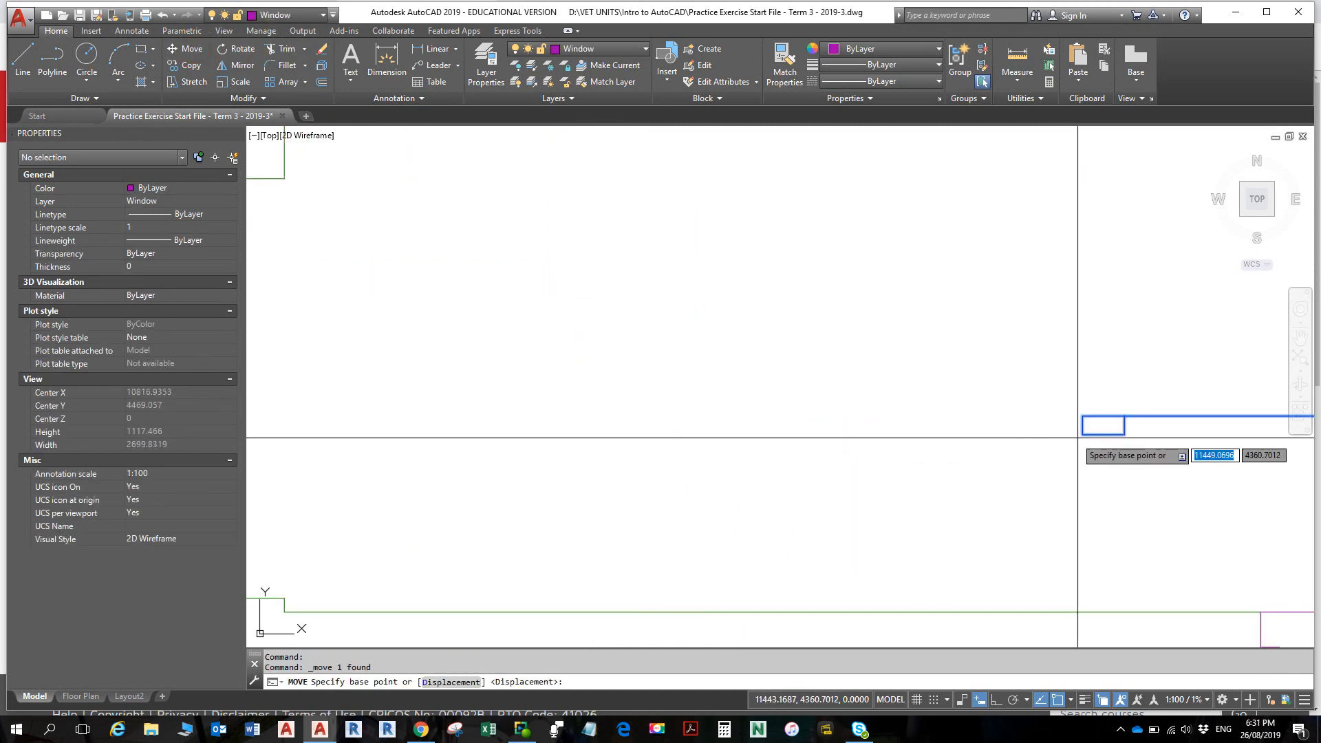
{"action": "left_click", "coordinate": [1093, 422]}
{"action": "scroll", "coordinate": [908, 446], "scroll_direction": "down", "scroll_amount": 6}
{"action": "scroll", "coordinate": [743, 461], "scroll_direction": "up", "scroll_amount": 8}
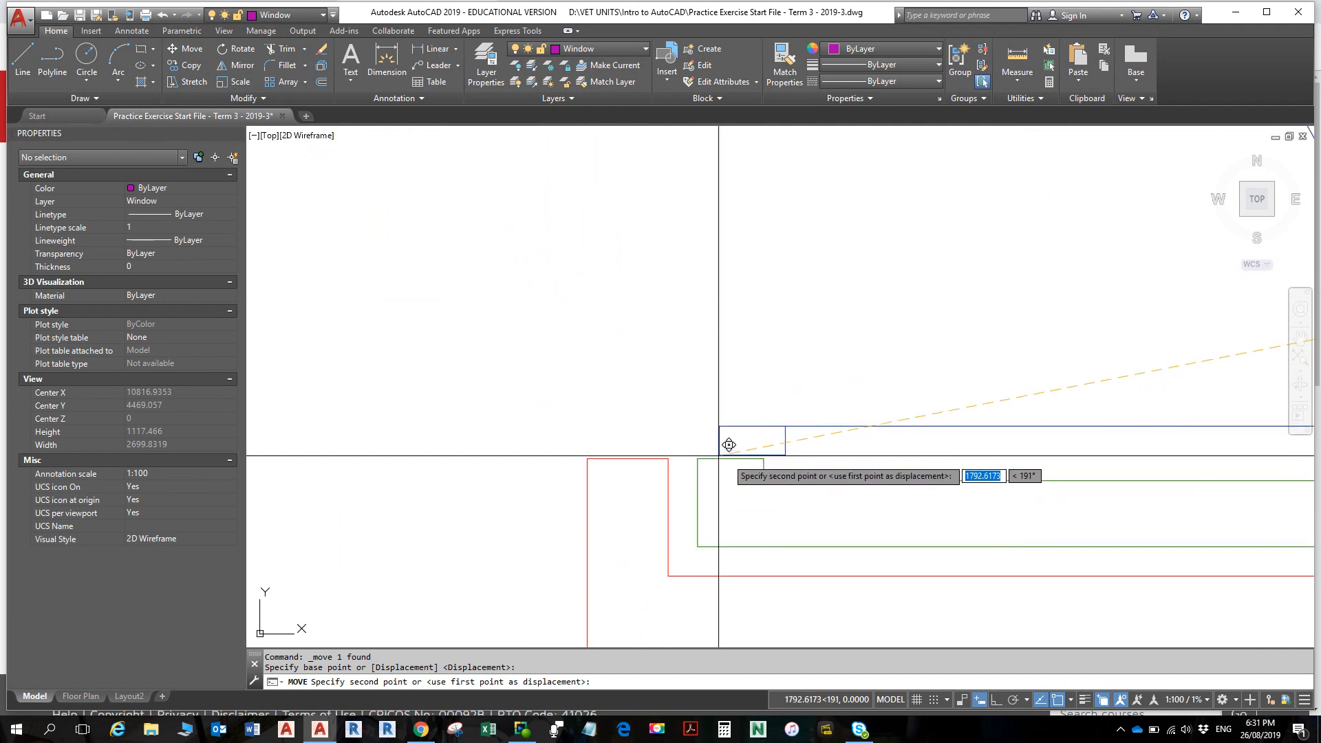
{"action": "left_click", "coordinate": [678, 447]}
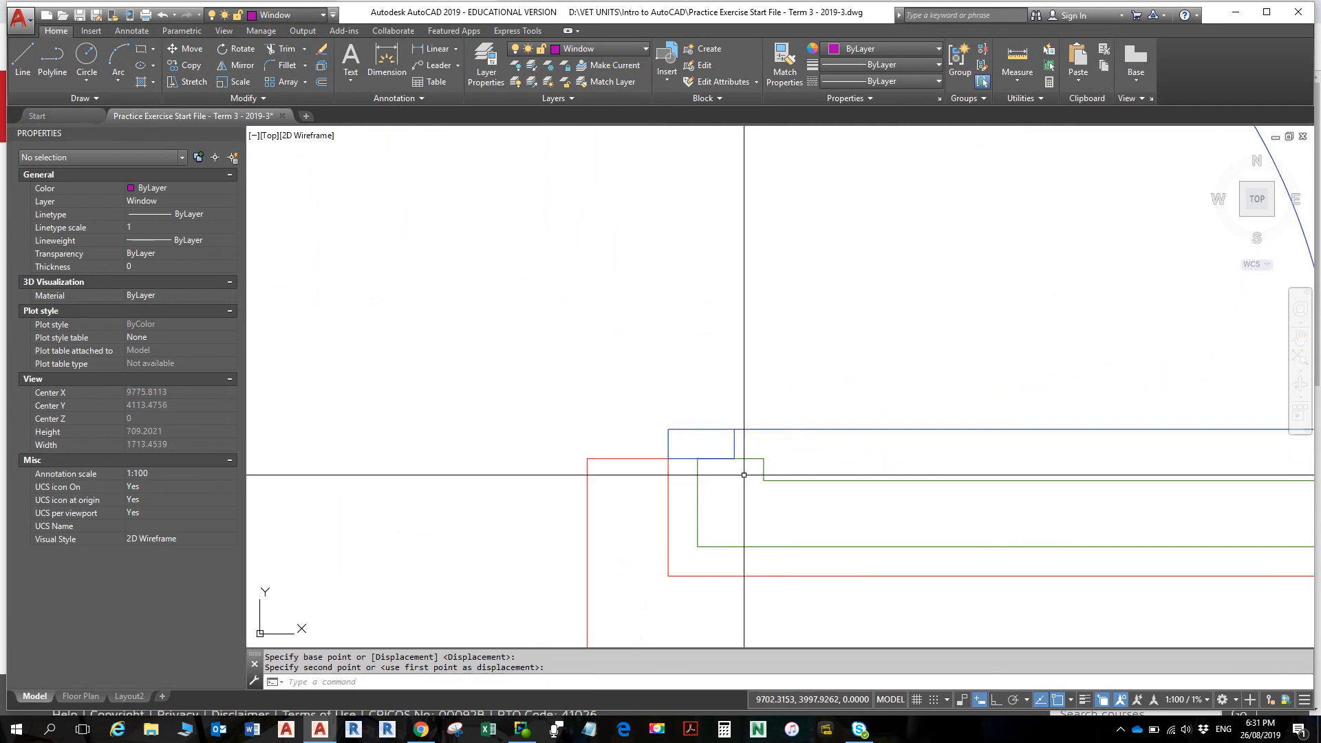
{"action": "scroll", "coordinate": [814, 483], "scroll_direction": "up", "scroll_amount": 2}
{"action": "scroll", "coordinate": [814, 482], "scroll_direction": "down", "scroll_amount": 4}
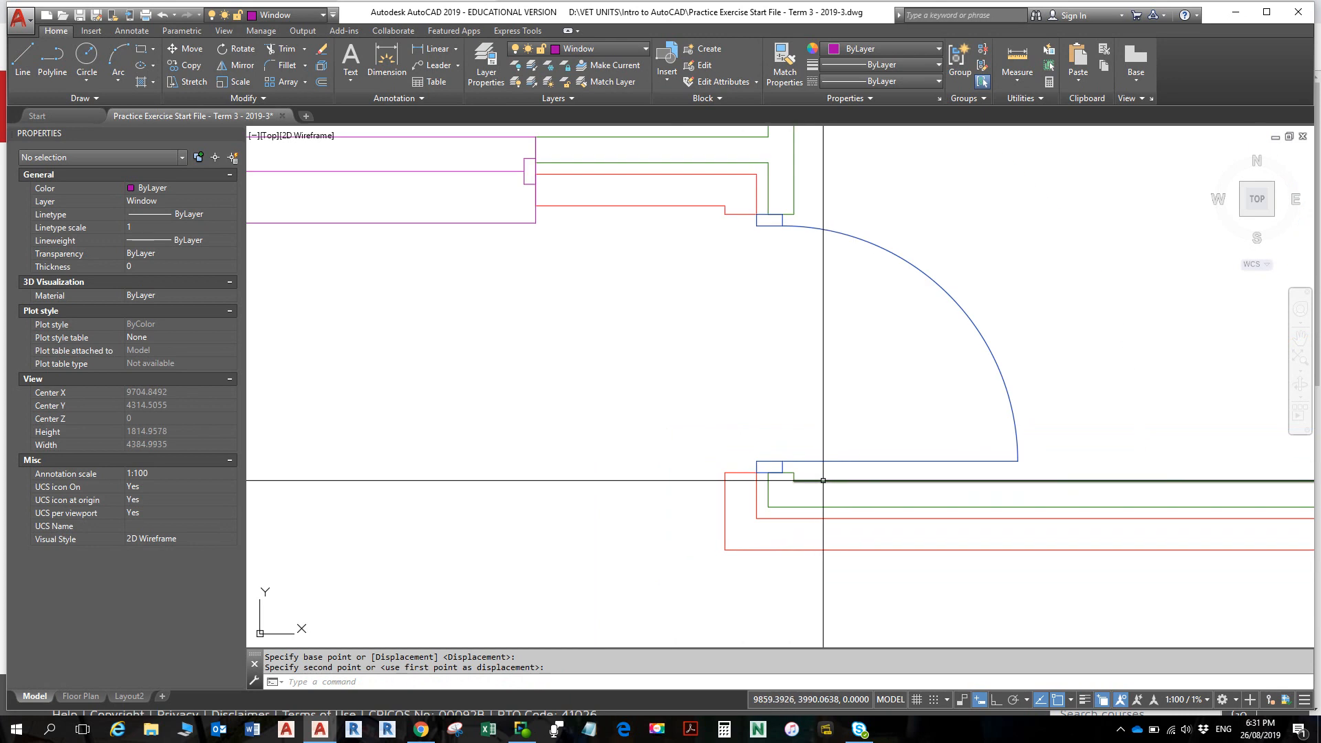
{"action": "key", "text": "Escape"}
- Make Doors the current layer and insert the DRP-720_PLAN block at the hall-side corner of the small west room's north jamb, rotated 90 degrees
{"action": "scroll", "coordinate": [813, 462], "scroll_direction": "down", "scroll_amount": 12}
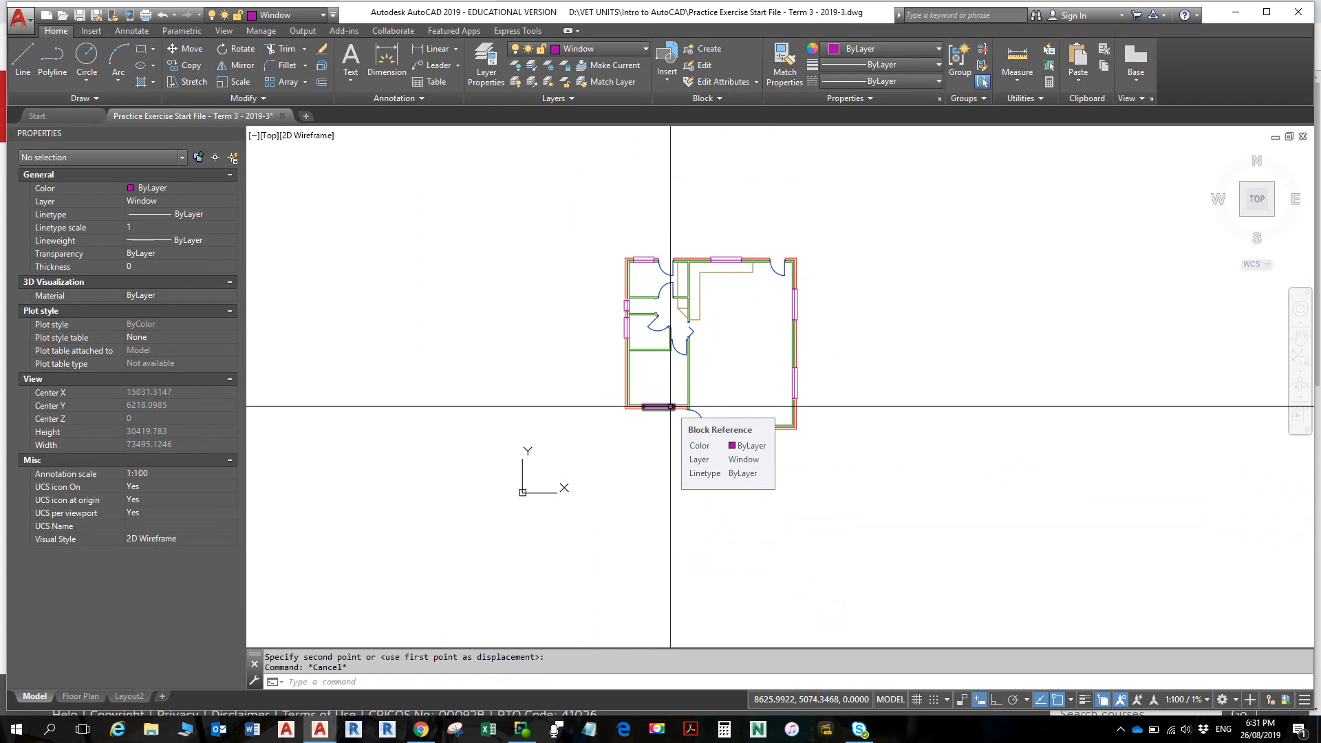
{"action": "scroll", "coordinate": [671, 407], "scroll_direction": "up", "scroll_amount": 6}
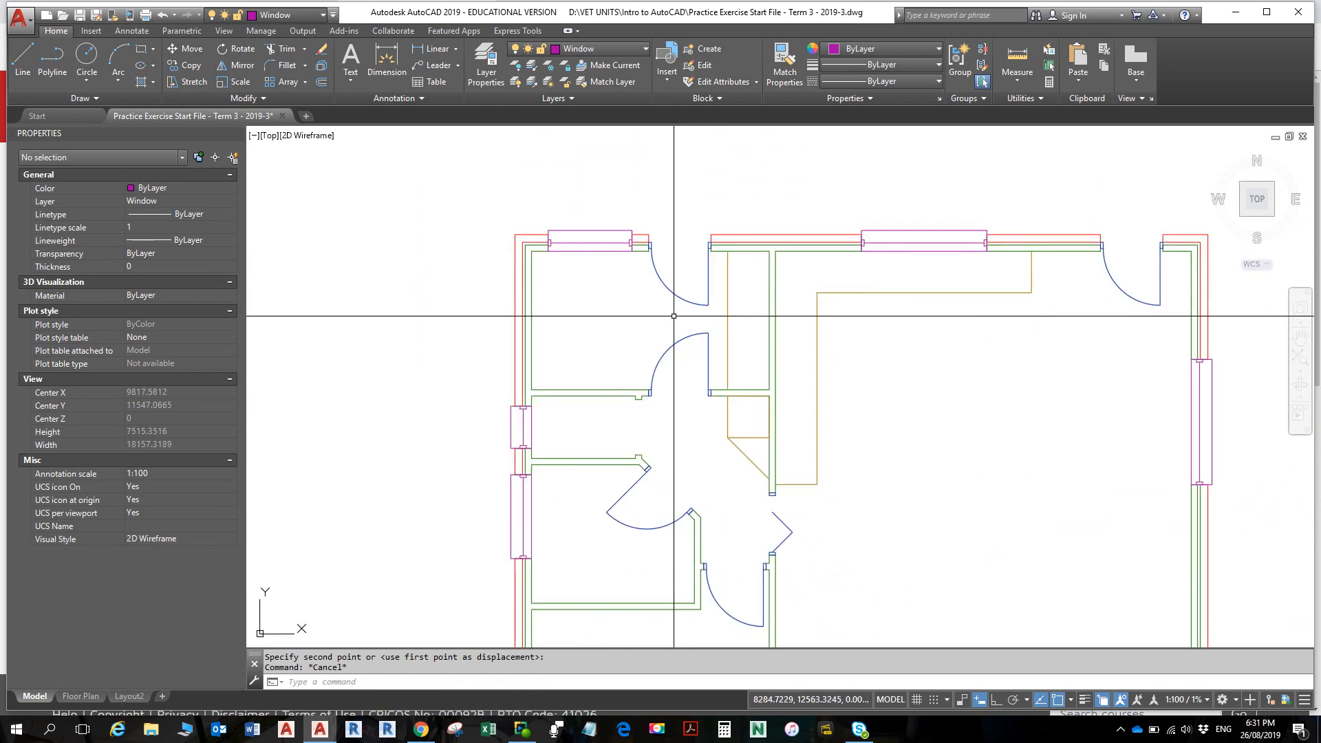
{"action": "scroll", "coordinate": [620, 395], "scroll_direction": "up", "scroll_amount": 4}
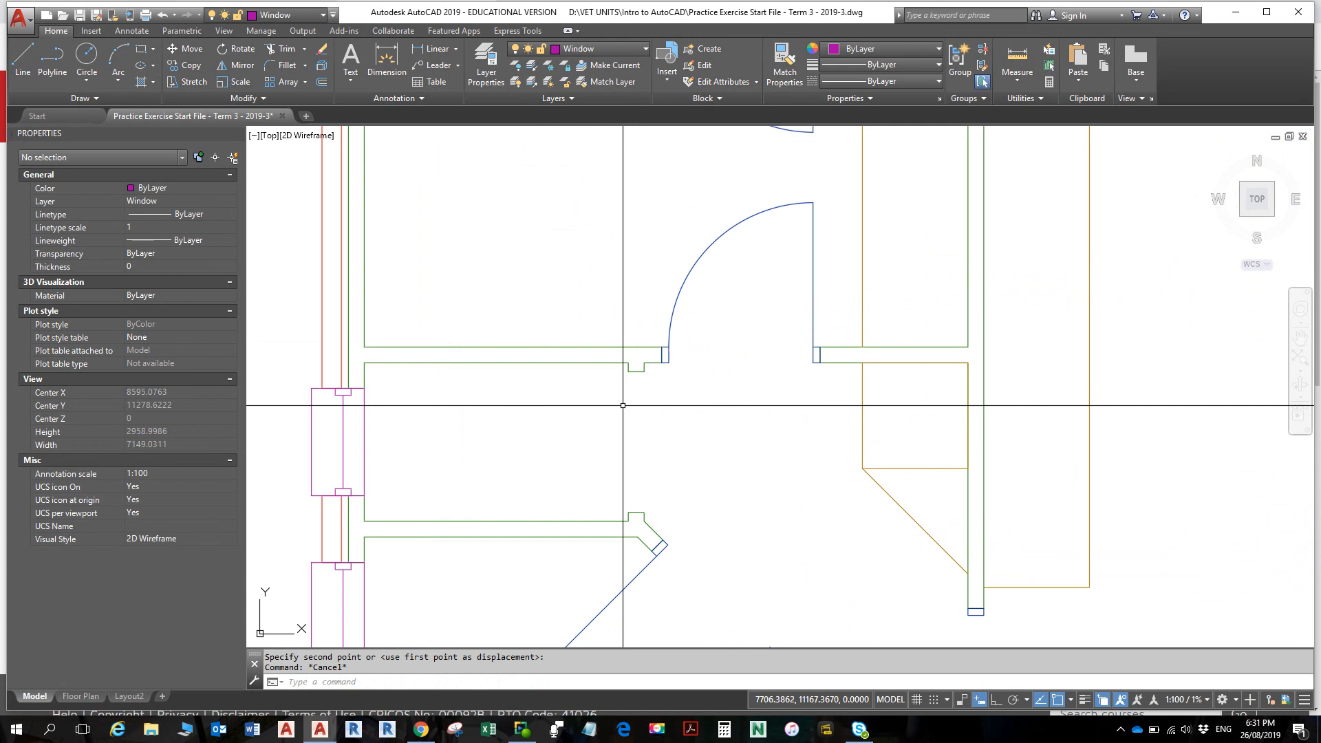
{"action": "left_click", "coordinate": [578, 48]}
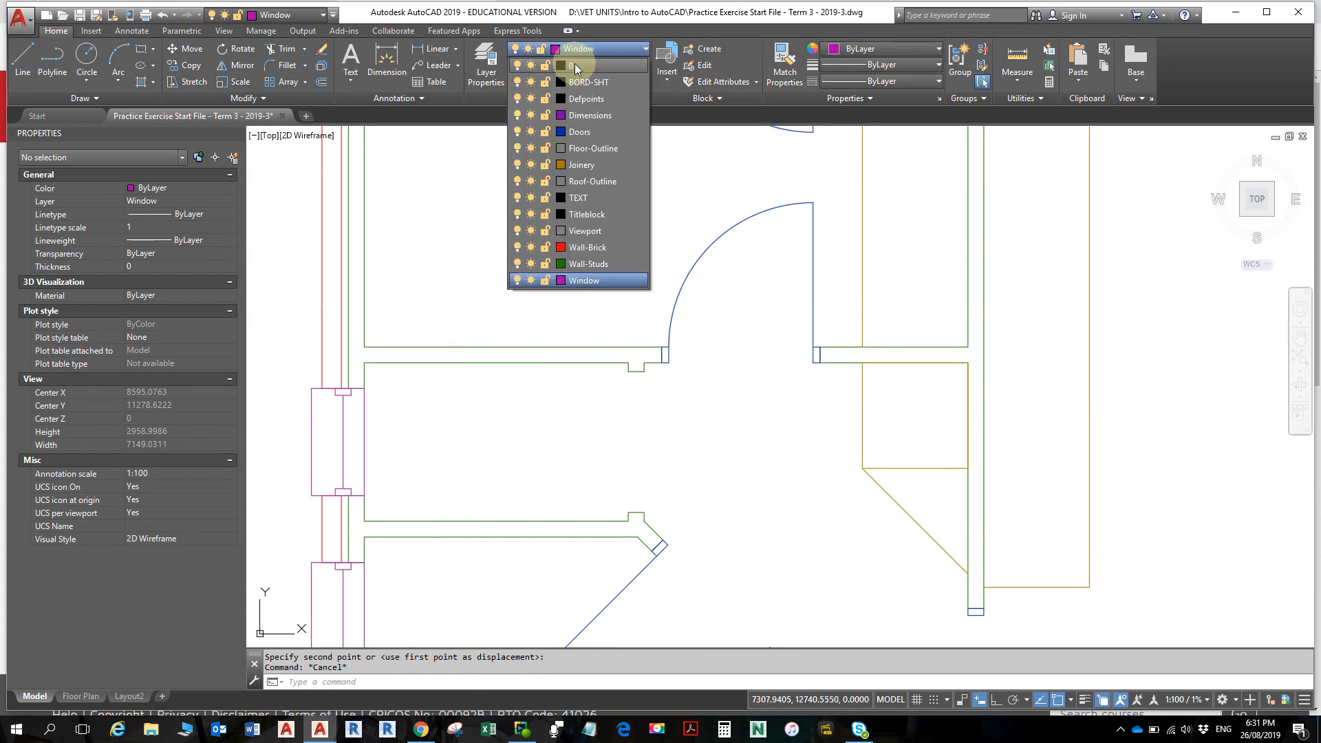
{"action": "left_click", "coordinate": [572, 134]}
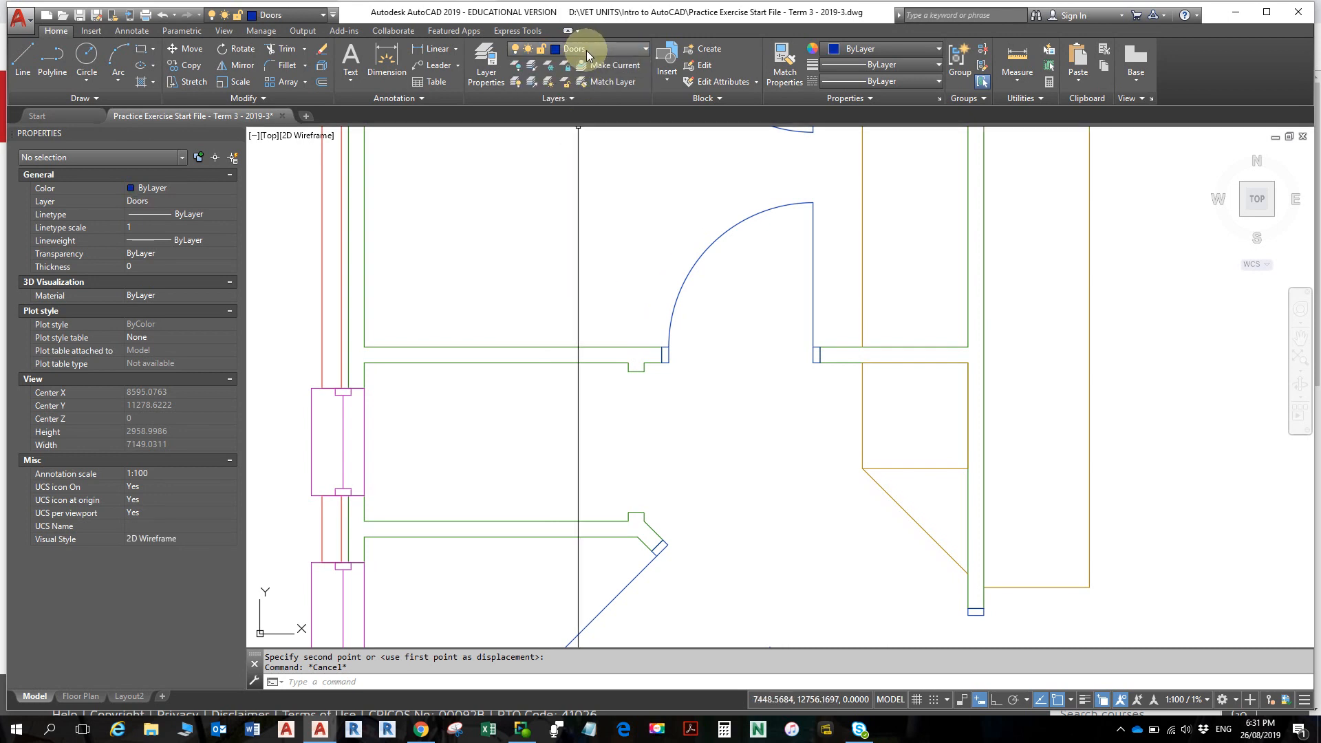
{"action": "left_click", "coordinate": [86, 31]}
{"action": "left_click", "coordinate": [23, 79]}
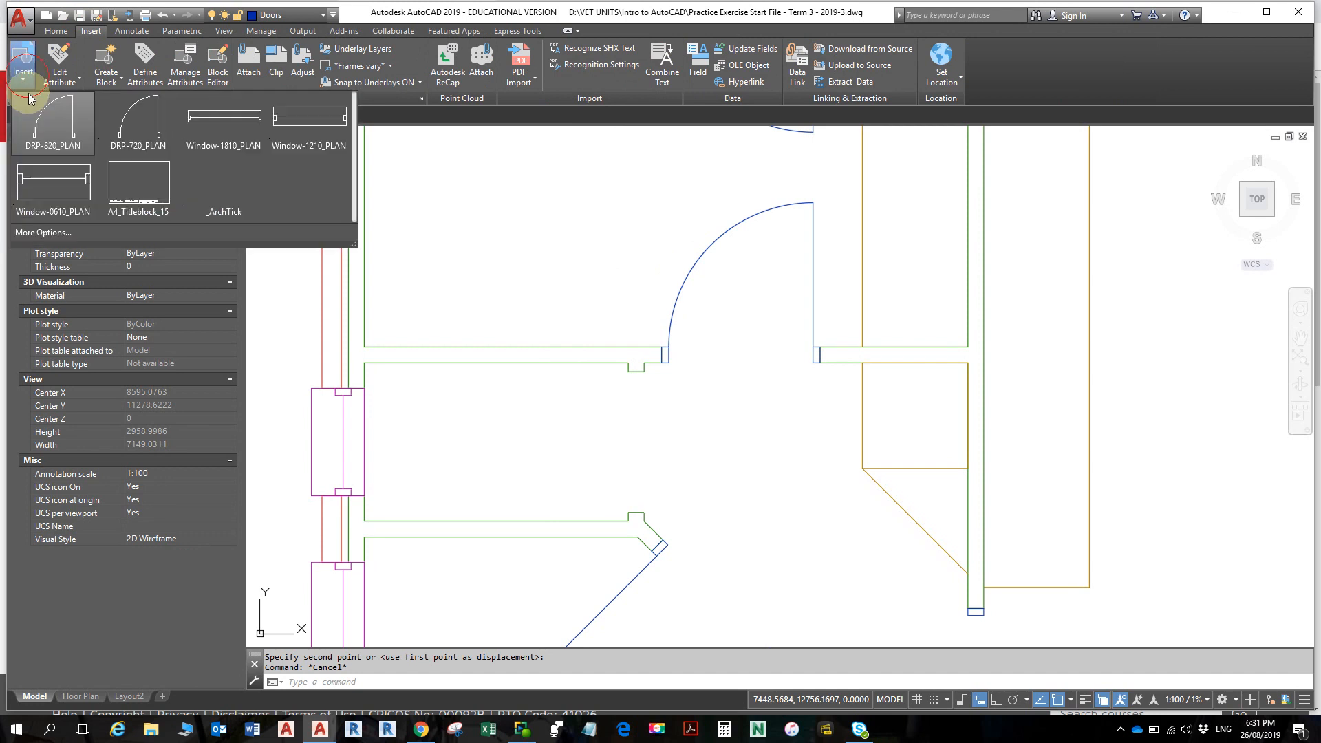
{"action": "left_click_drag", "start_coordinate": [78, 150], "coordinate": [135, 129]}
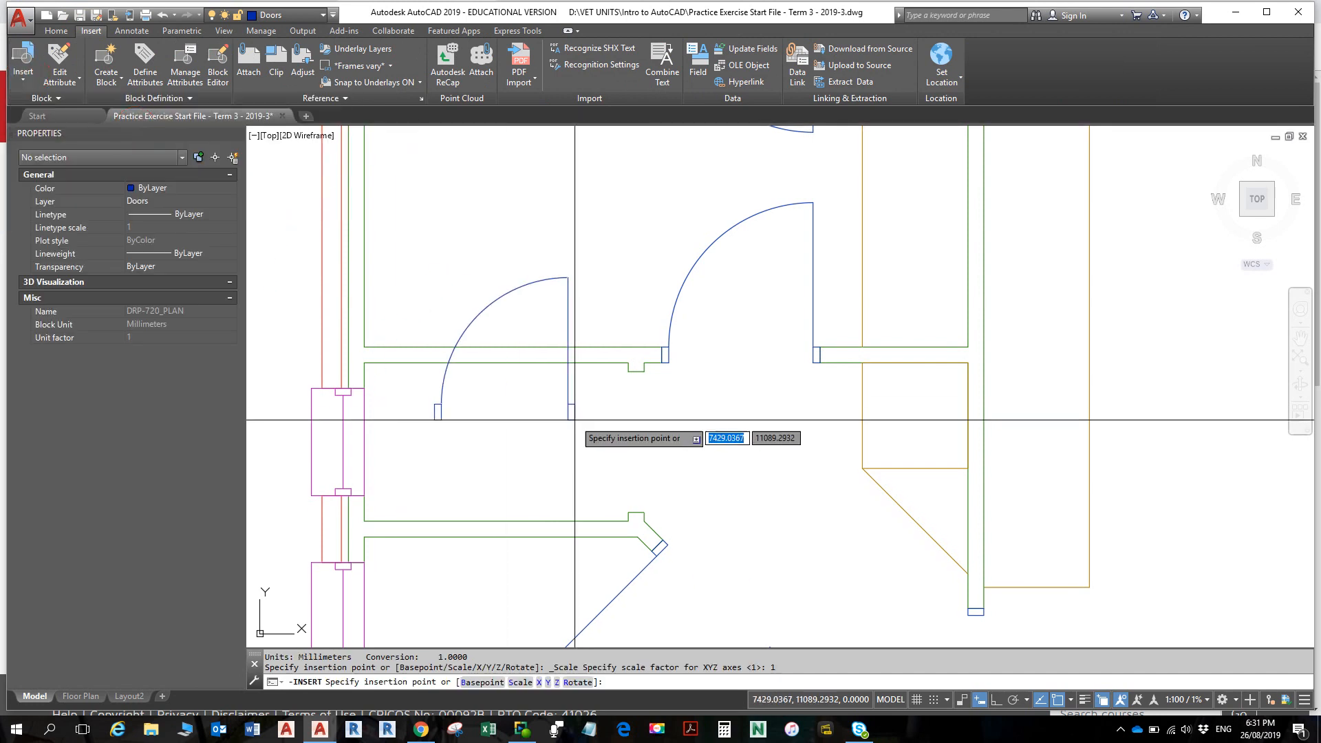
{"action": "left_click", "coordinate": [644, 371]}
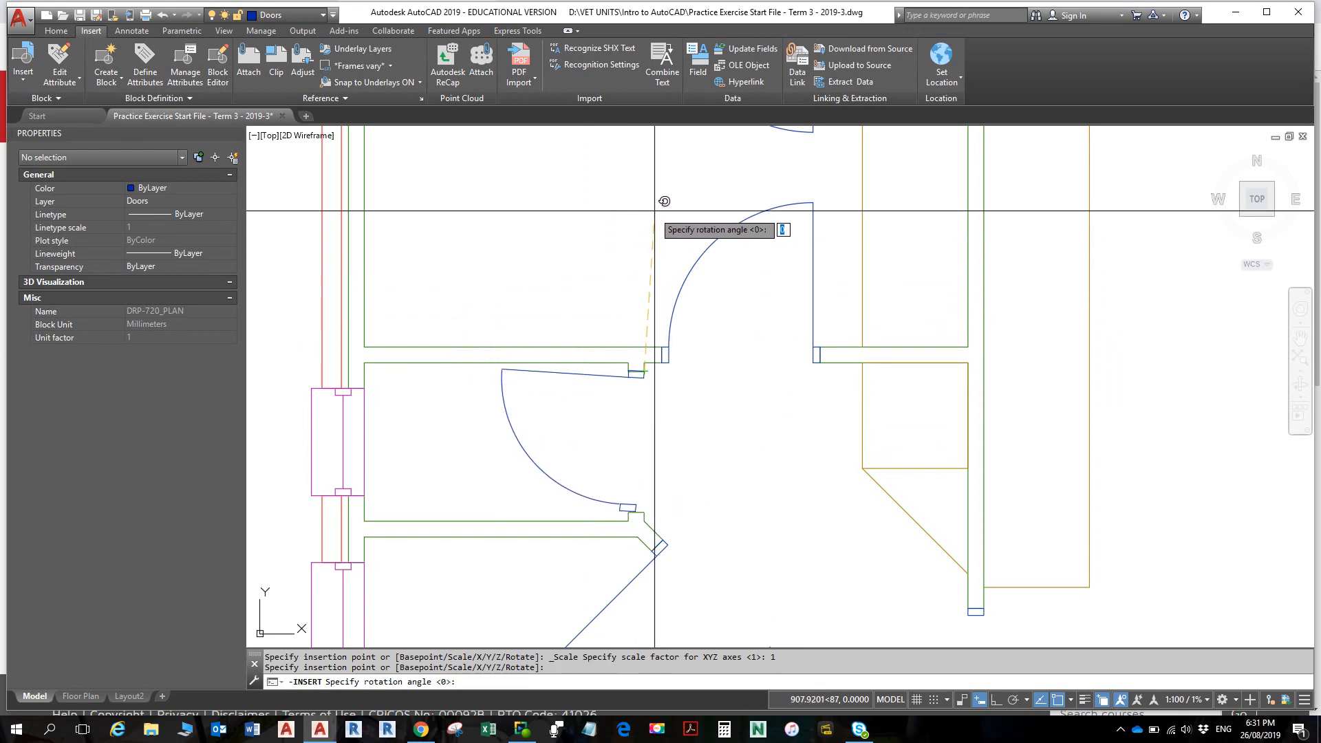
{"action": "key", "text": "Escape"}
{"action": "key", "text": "Escape"}
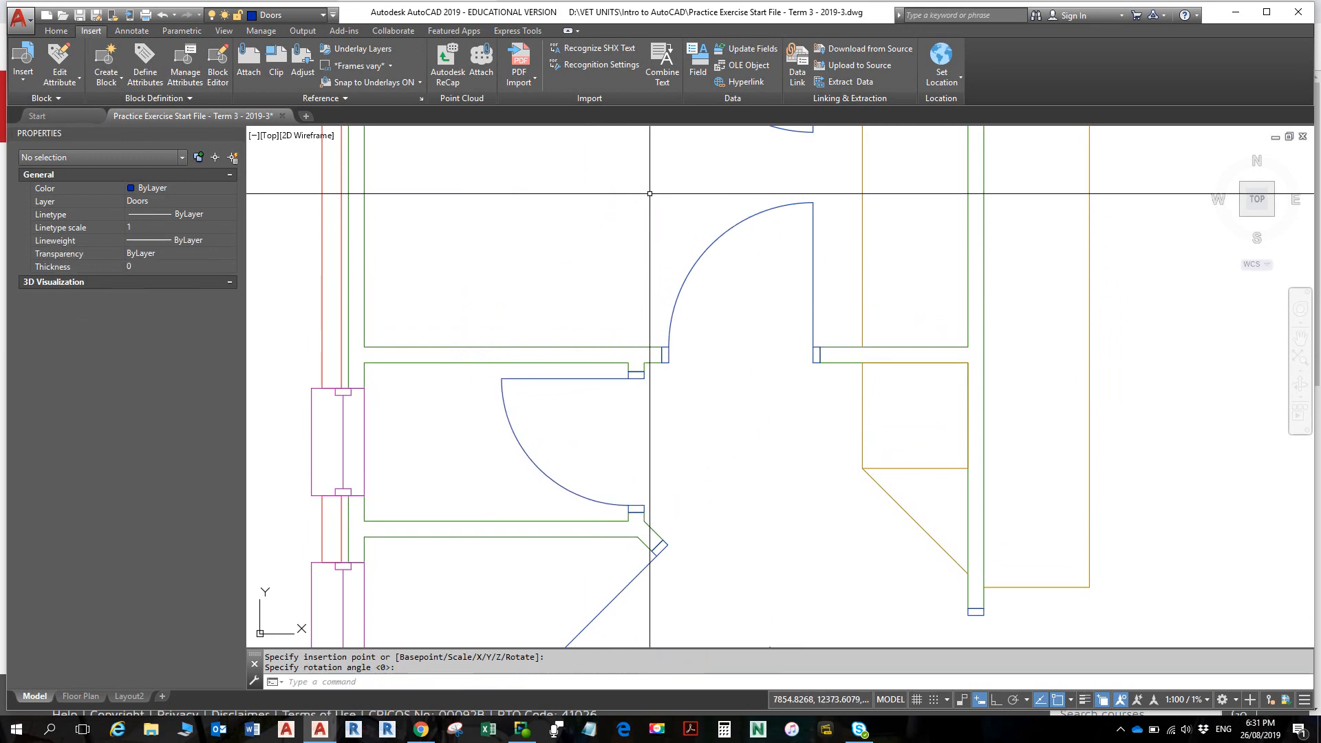
- Make Roof-Outline the current layer
{"action": "scroll", "coordinate": [641, 348], "scroll_direction": "down", "scroll_amount": 2}
{"action": "scroll", "coordinate": [632, 349], "scroll_direction": "down", "scroll_amount": 3}
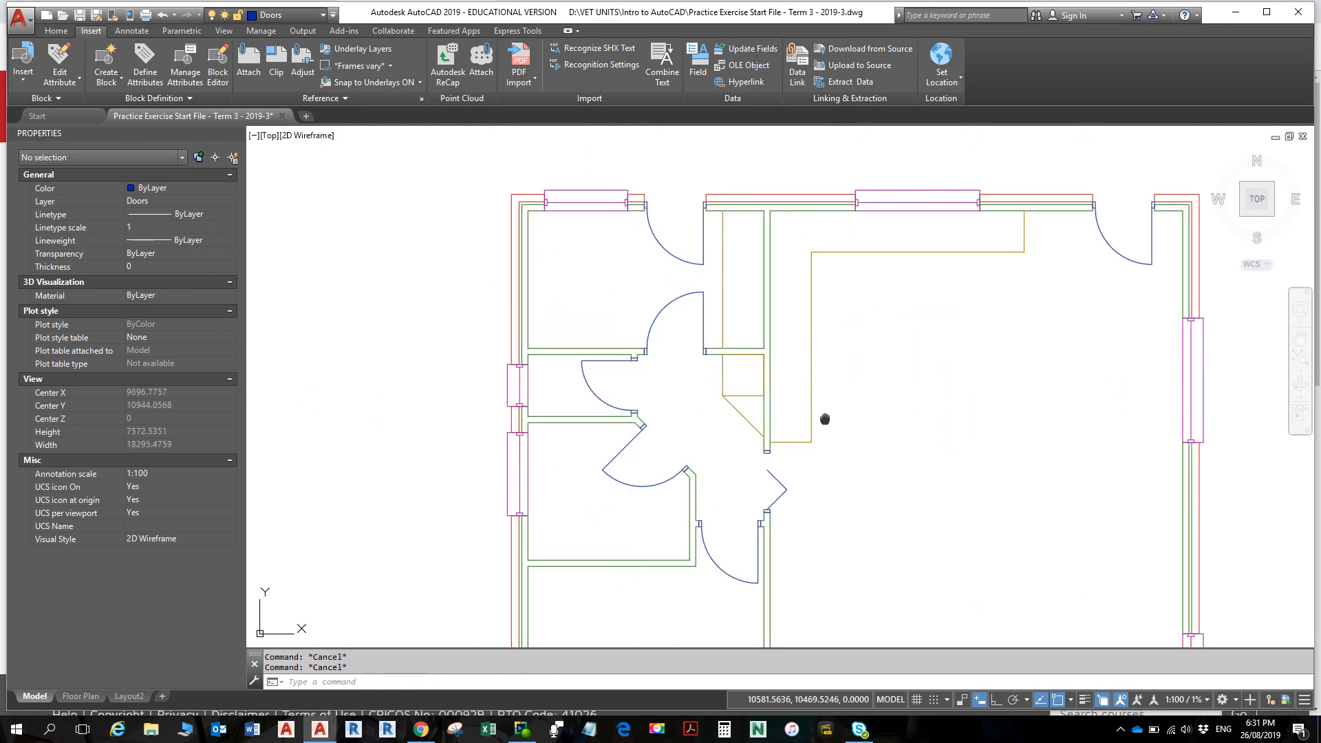
{"action": "scroll", "coordinate": [737, 413], "scroll_direction": "down", "scroll_amount": 3}
{"action": "middle_click_drag", "start_coordinate": [737, 413], "coordinate": [697, 383]}
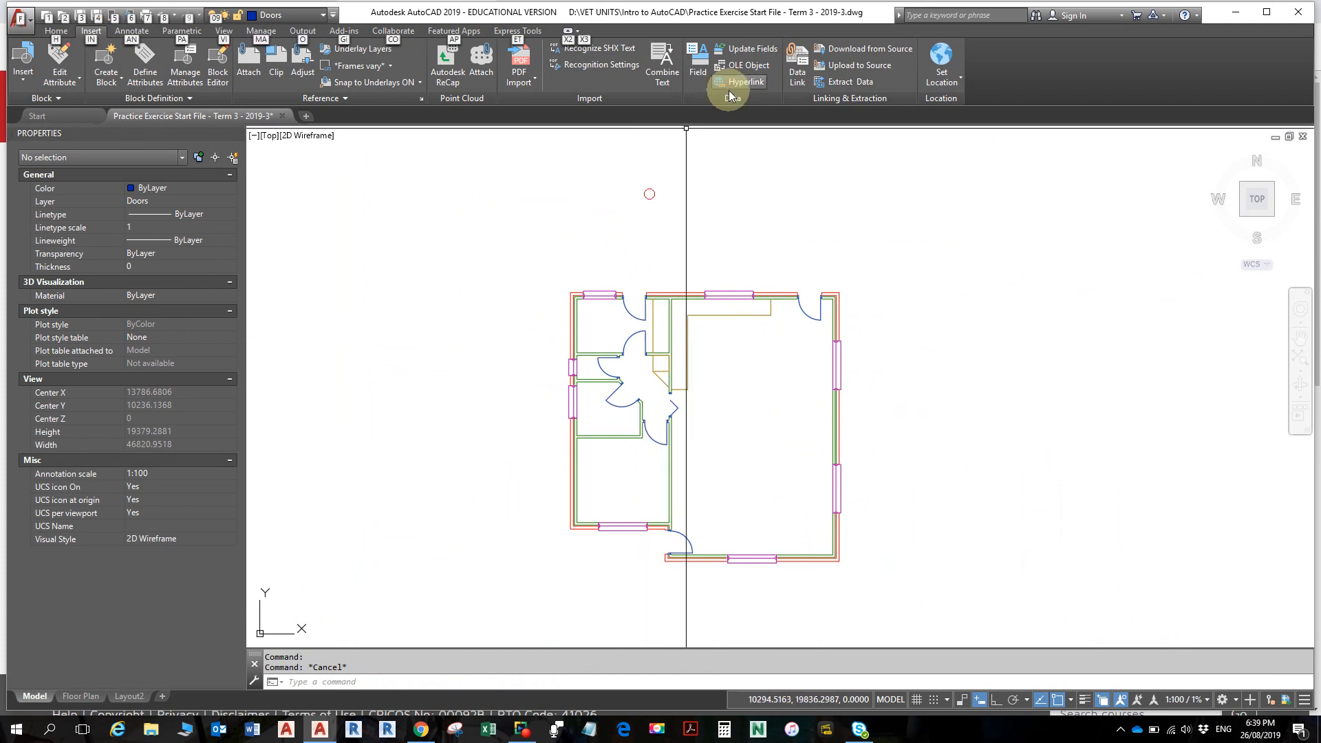
{"action": "key", "text": "alt"}
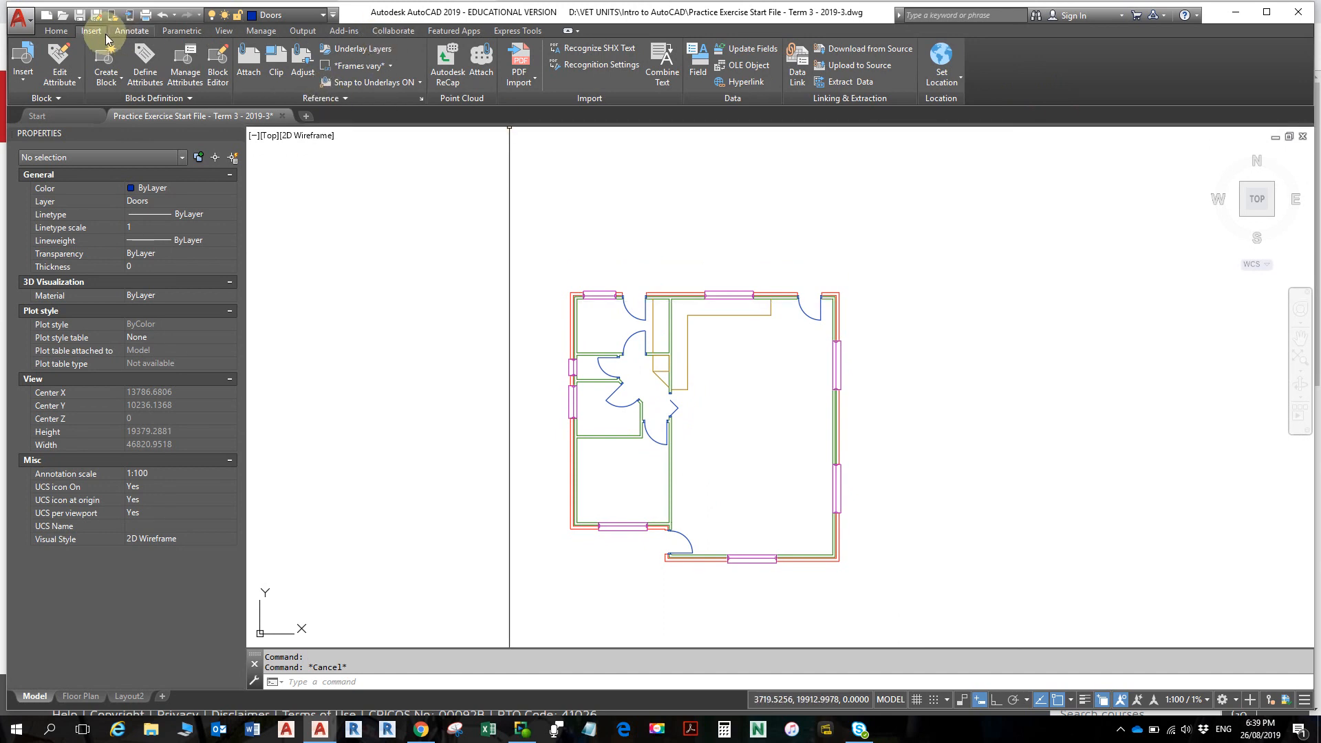
{"action": "left_click", "coordinate": [61, 32]}
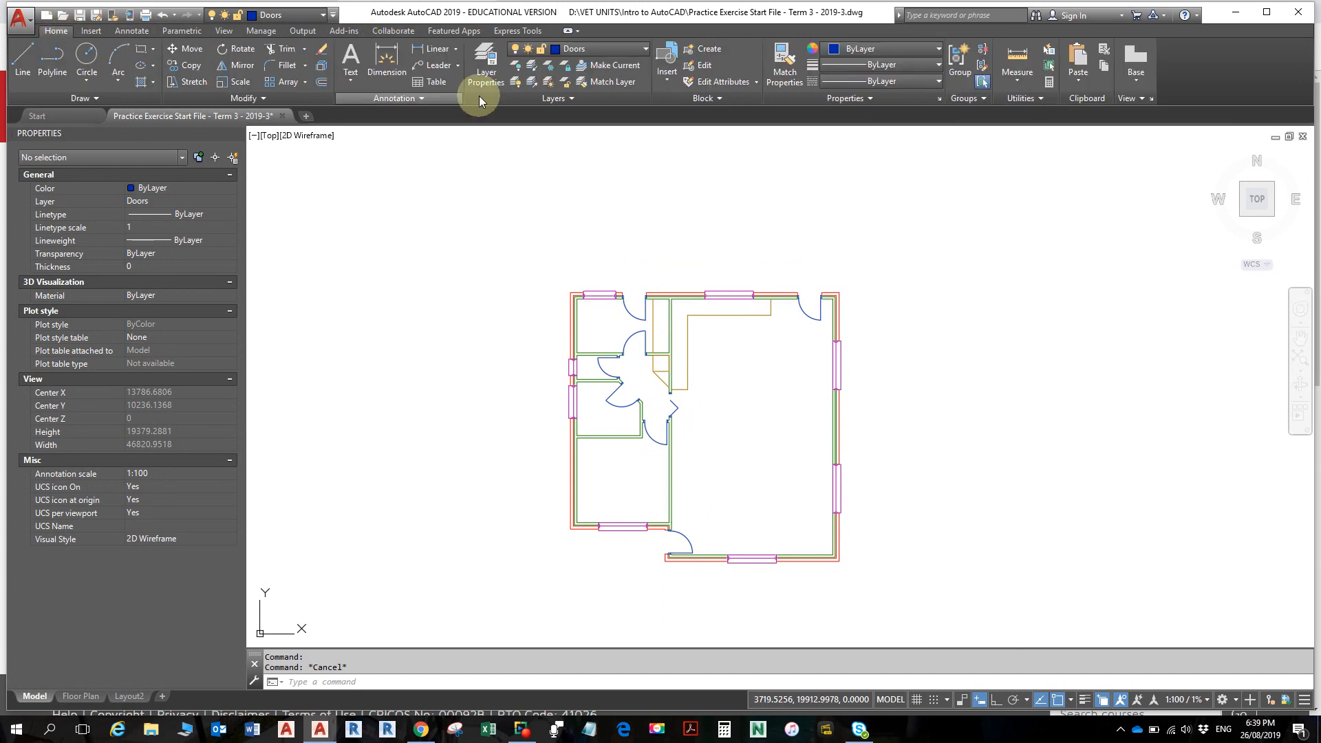
{"action": "left_click", "coordinate": [644, 51]}
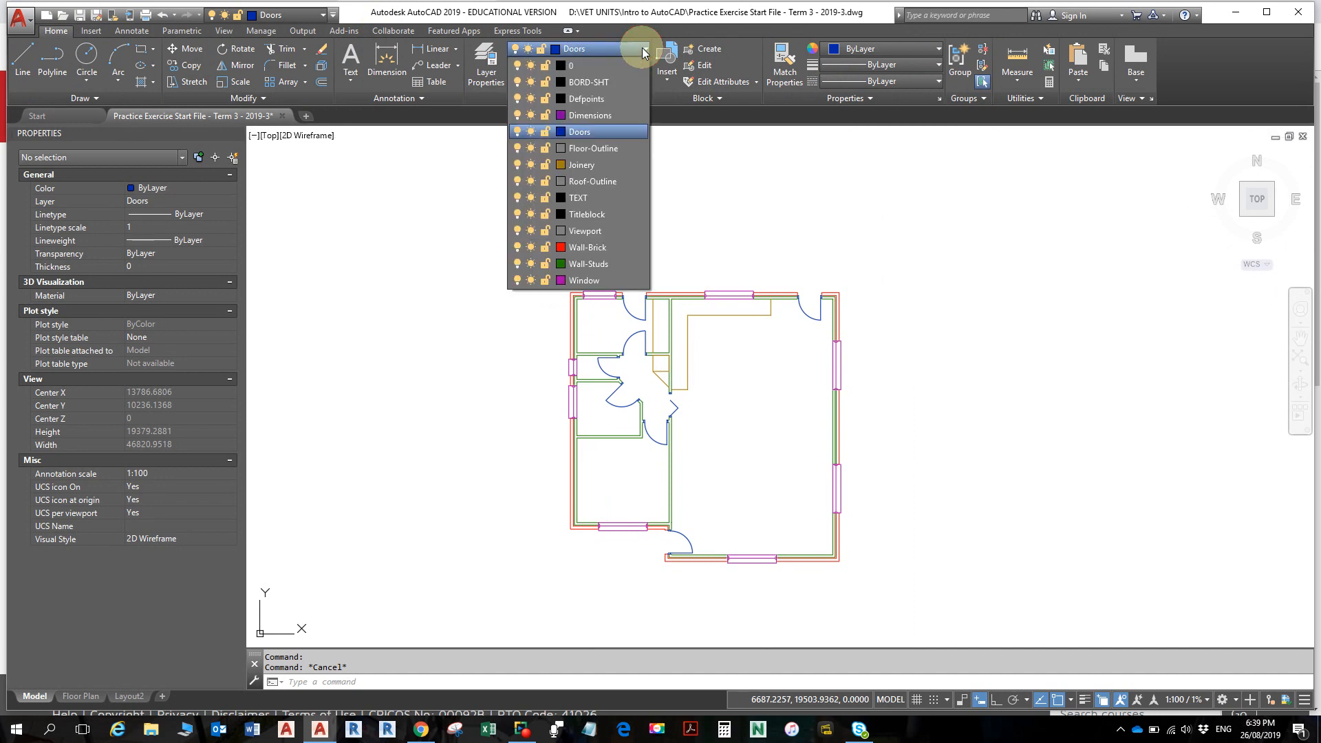
{"action": "left_click", "coordinate": [607, 181]}
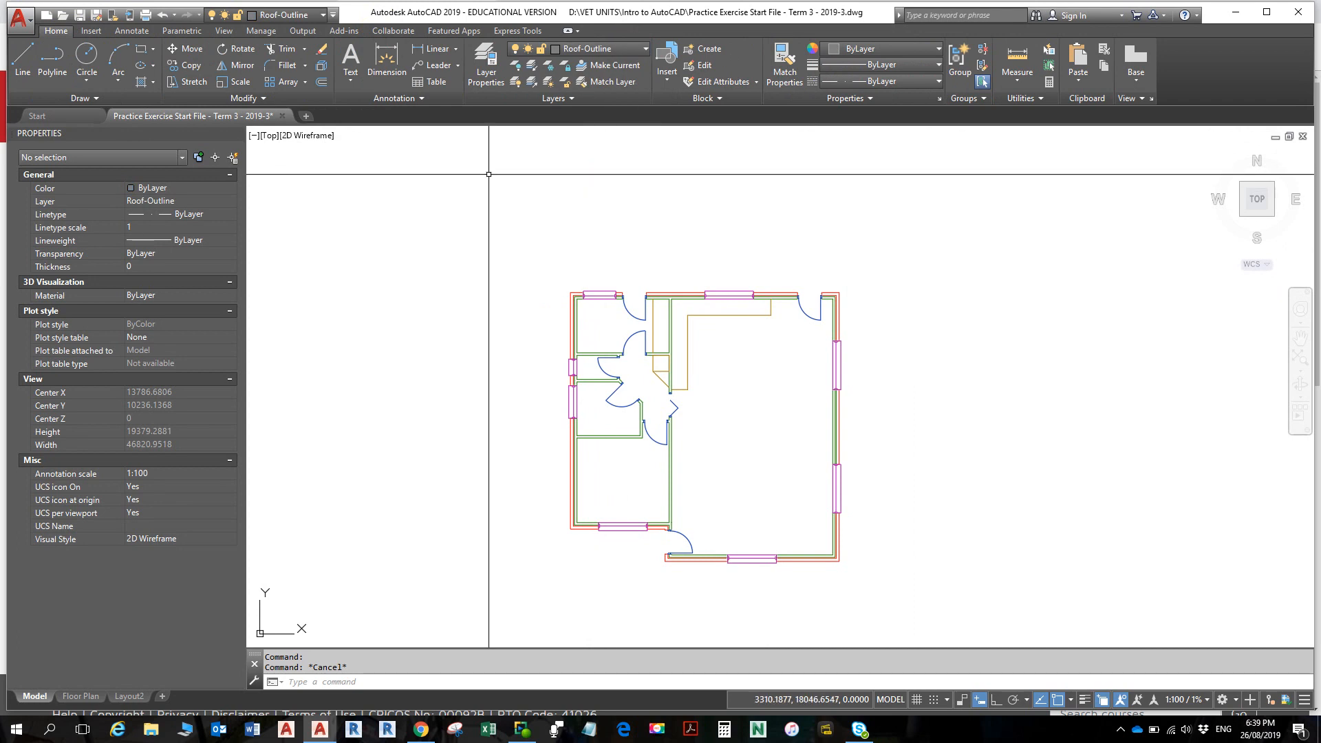
- Examine the Roof-Outline layer's linetype and lineweight, and the separate outer brick wall polylines around the building's perimeter
{"action": "left_click", "coordinate": [485, 64]}
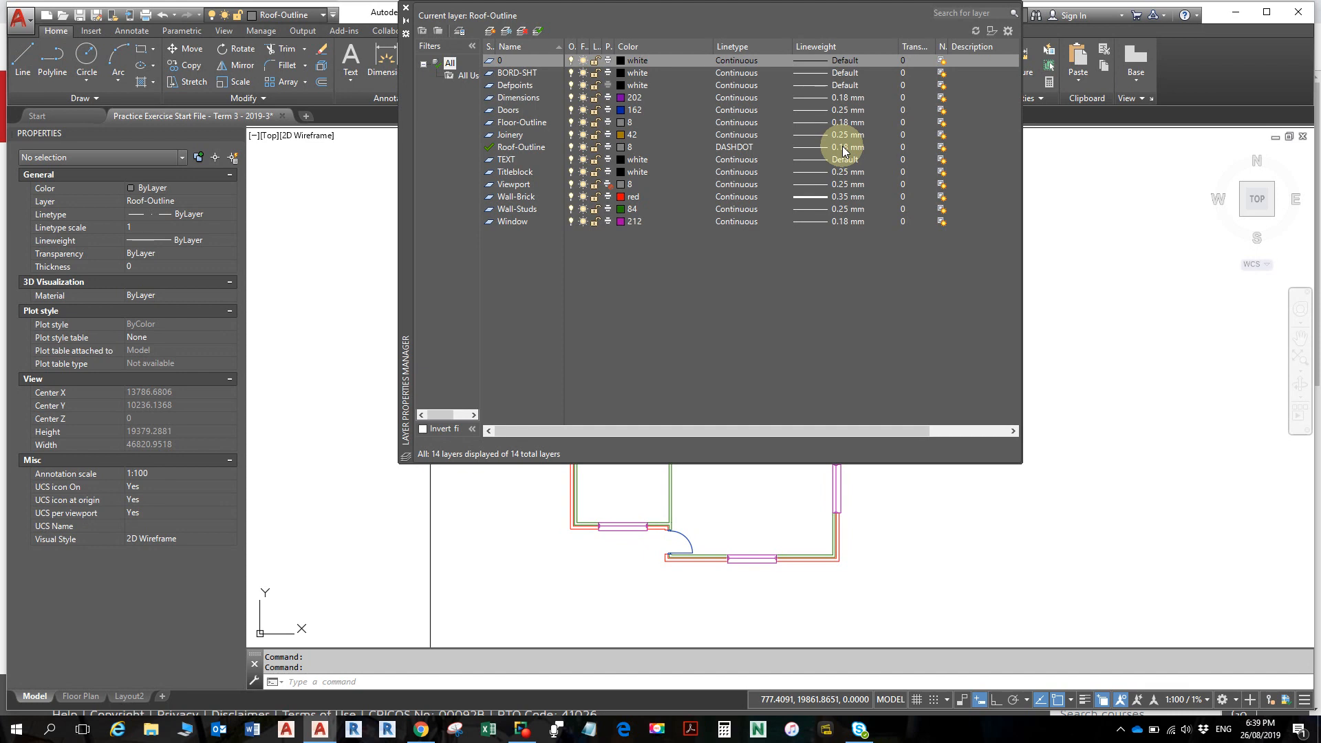
{"action": "left_click", "coordinate": [406, 9]}
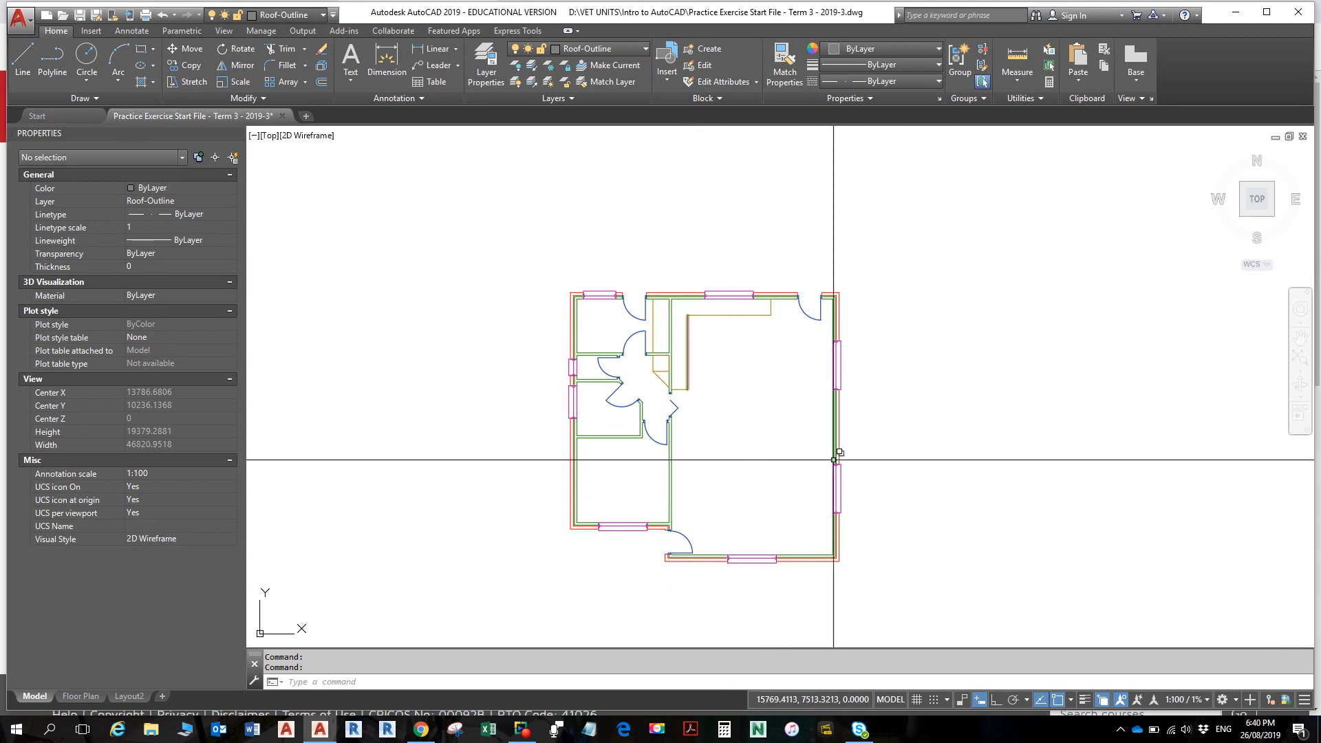
{"action": "left_click", "coordinate": [840, 551]}
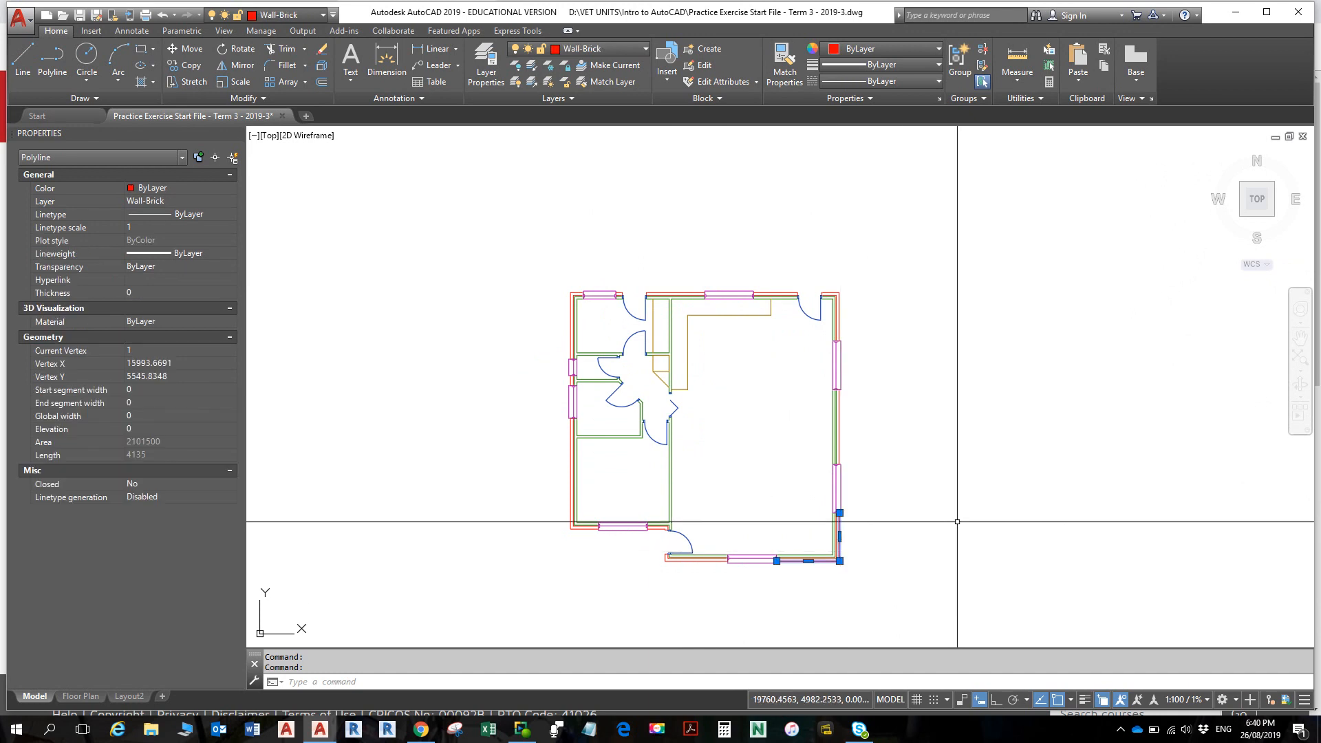
{"action": "left_click", "coordinate": [843, 317]}
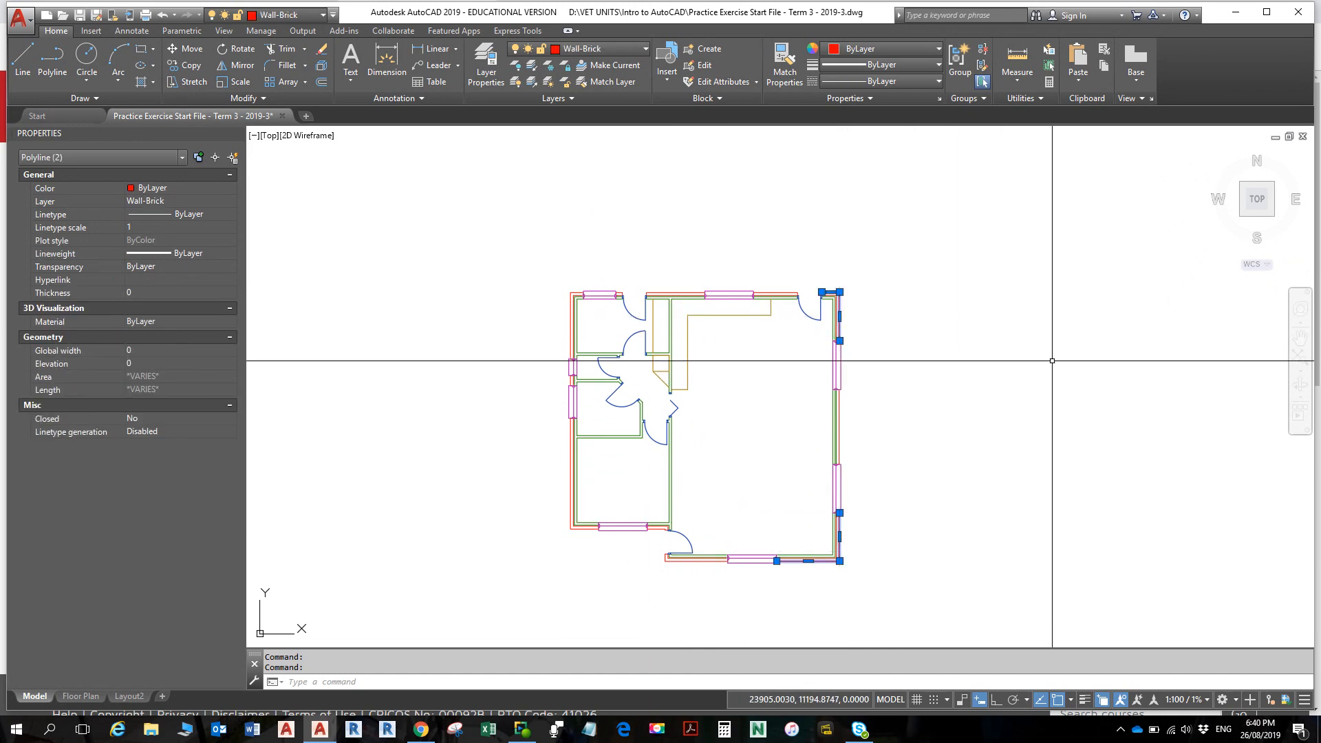
{"action": "key", "text": "Escape"}
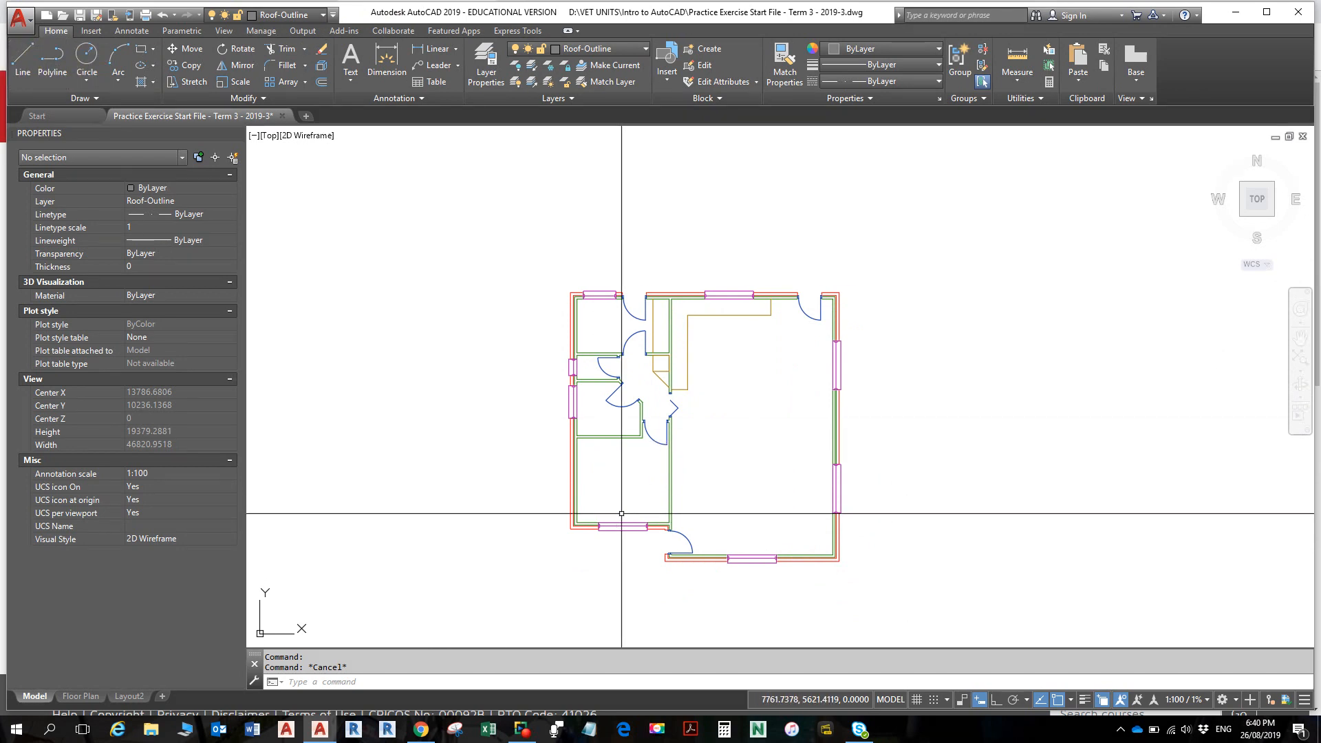
{"action": "middle_click_drag", "start_coordinate": [620, 521], "coordinate": [642, 463]}
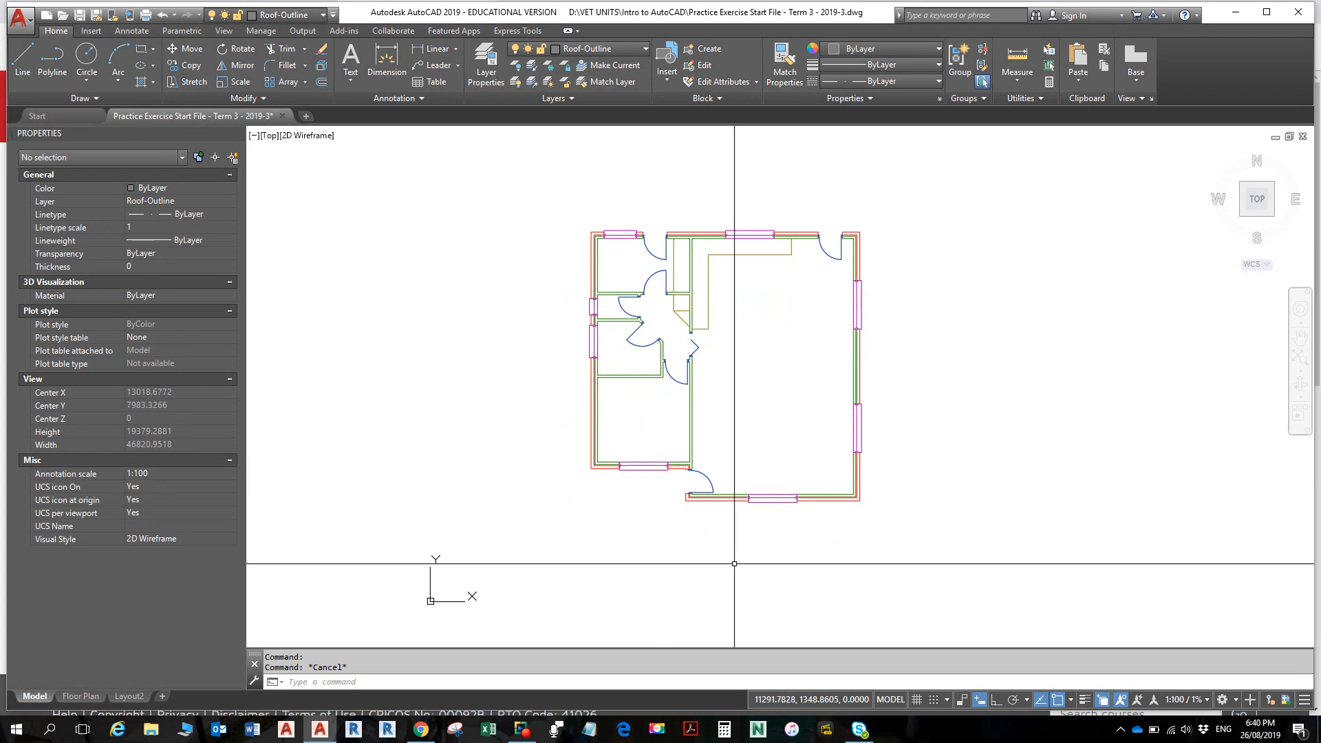
{"action": "scroll", "coordinate": [664, 518], "scroll_direction": "up", "scroll_amount": 5}
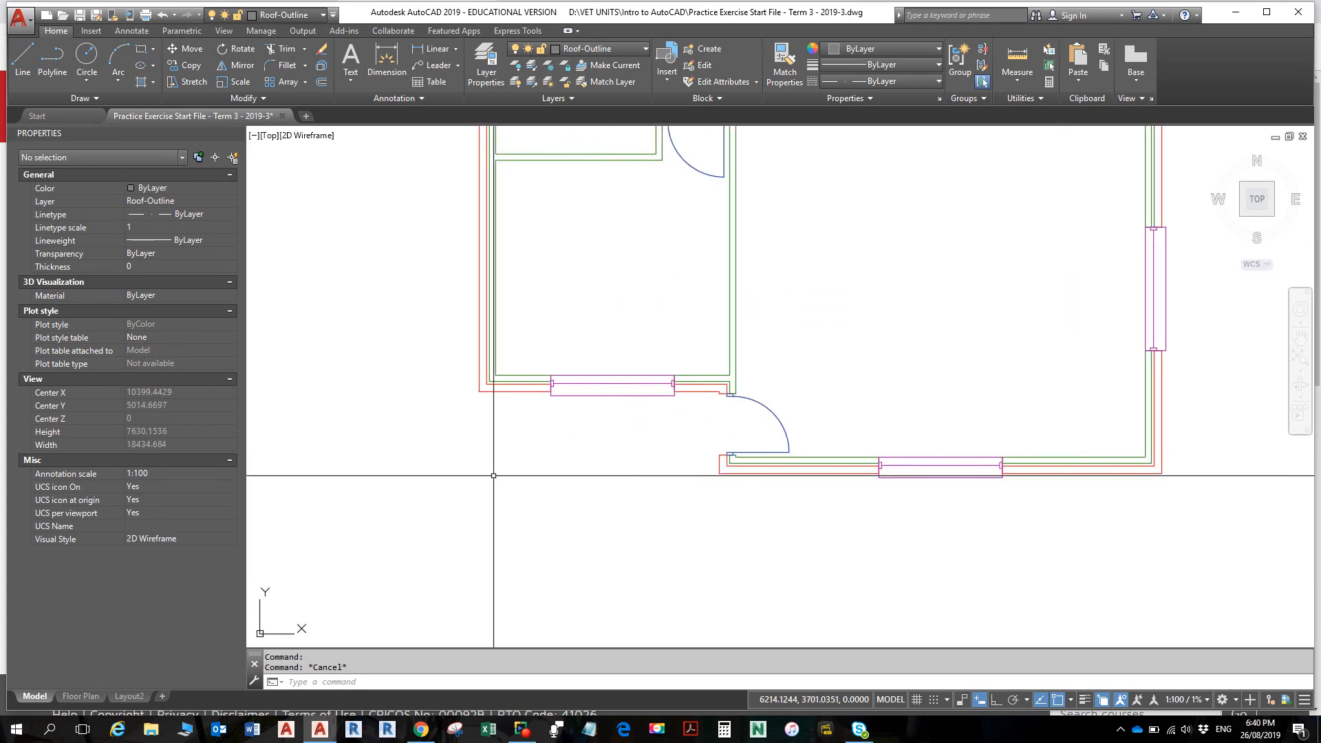
{"action": "scroll", "coordinate": [788, 388], "scroll_direction": "down", "scroll_amount": 4}
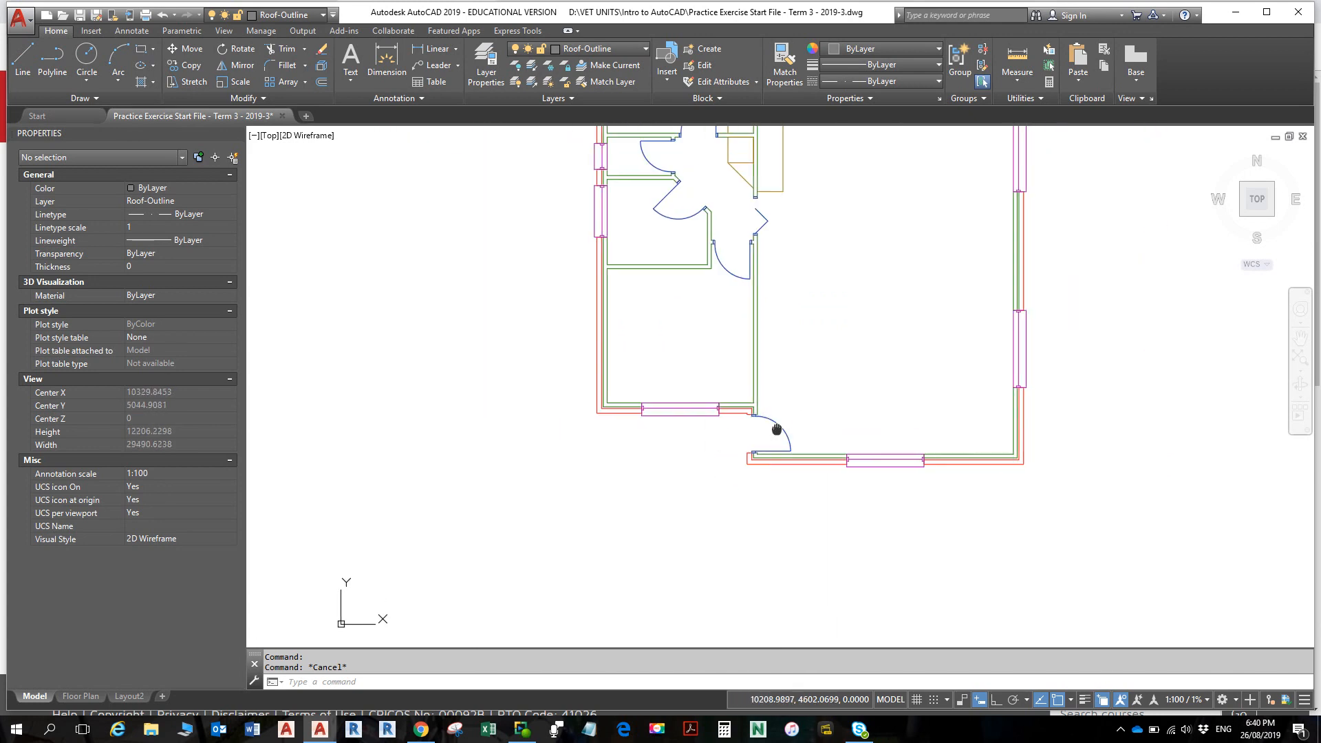
{"action": "scroll", "coordinate": [723, 206], "scroll_direction": "down", "scroll_amount": 3}
{"action": "middle_click_drag", "start_coordinate": [723, 207], "coordinate": [691, 281]}
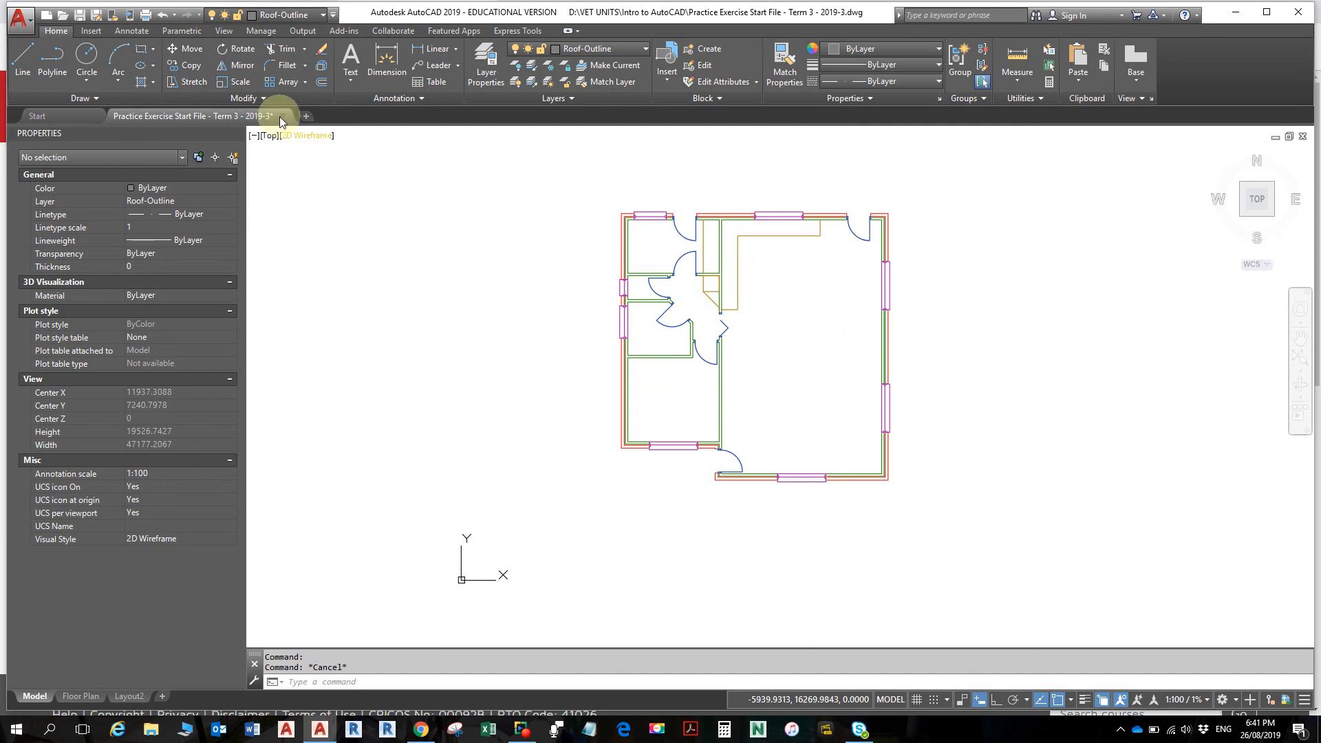
- Start a polyline at the outer brick wall's southeast corner and run it through the northeast and northwest corners
{"action": "left_click", "coordinate": [51, 61]}
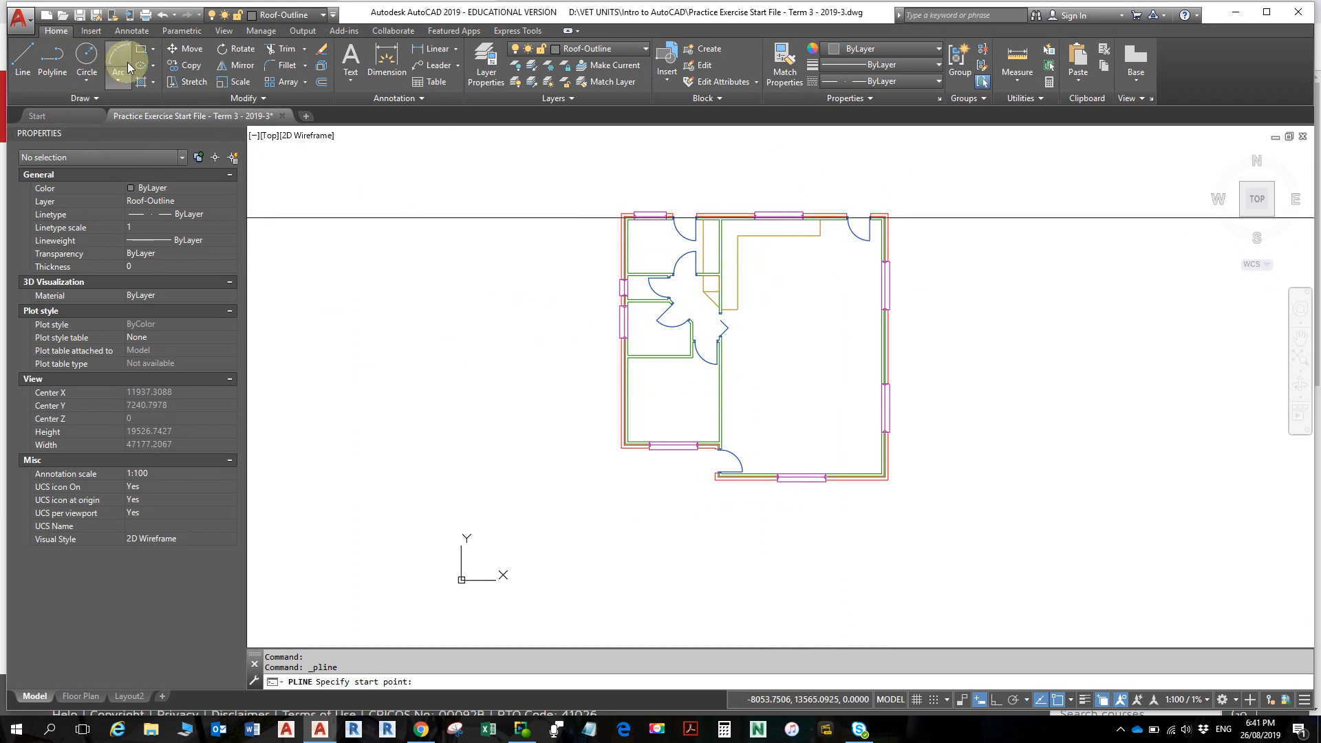
{"action": "left_click", "coordinate": [888, 480]}
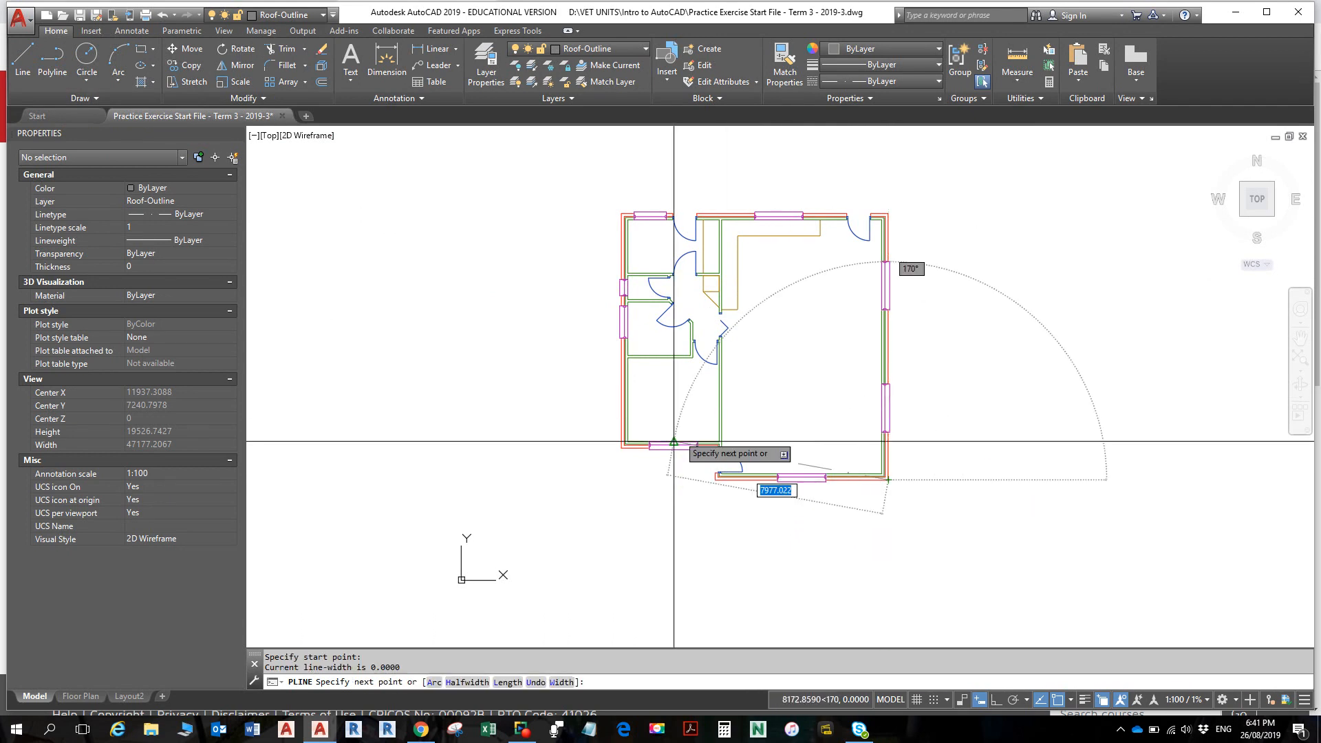
{"action": "left_click", "coordinate": [888, 214]}
{"action": "left_click", "coordinate": [621, 214]}
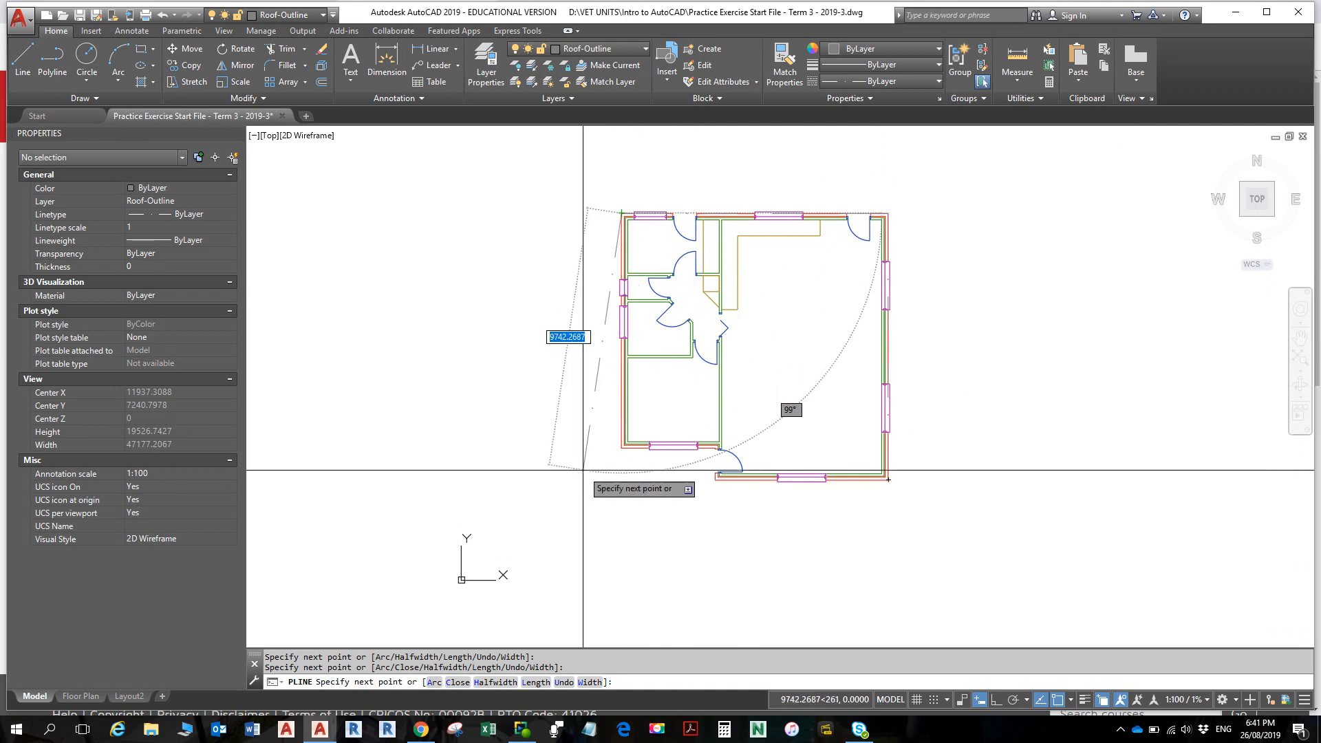
- Try a polyline point just west of the west wall line, level with the south wall, and undo it
{"action": "scroll", "coordinate": [611, 482], "scroll_direction": "up", "scroll_amount": 4}
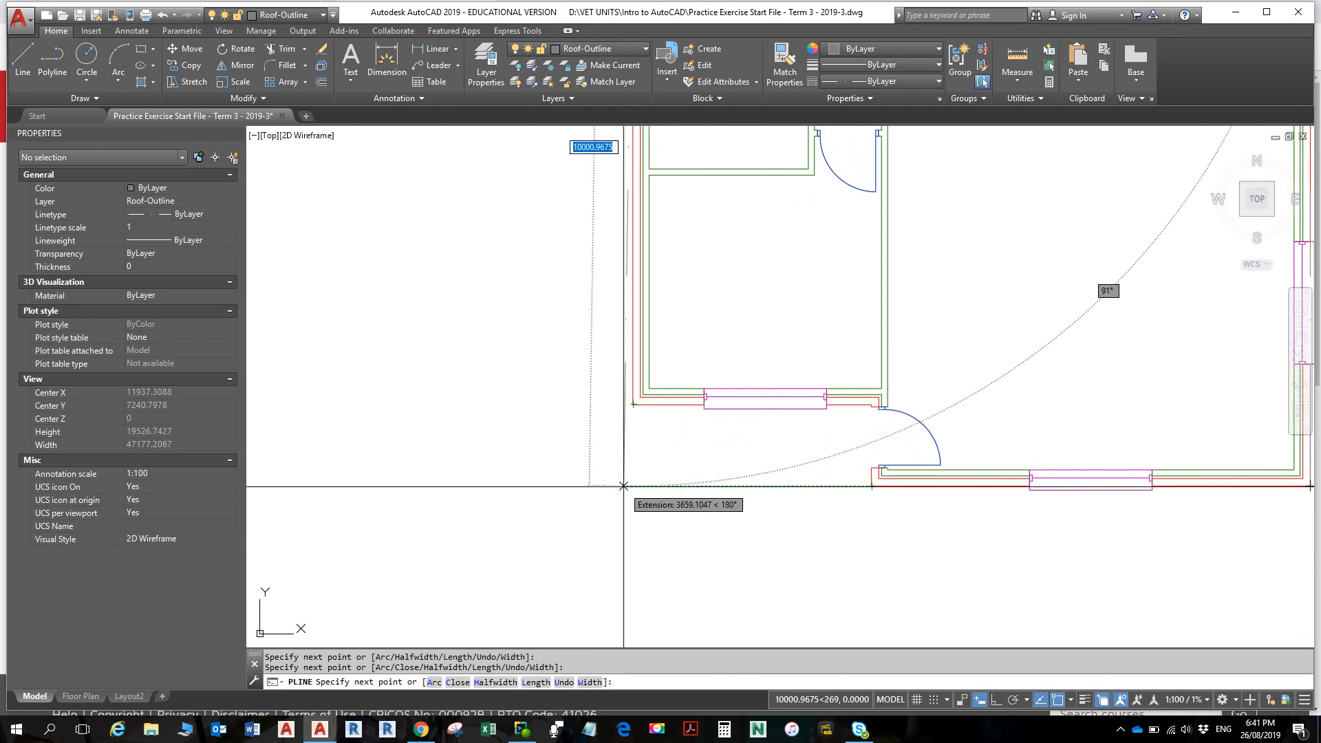
{"action": "left_click", "coordinate": [624, 485]}
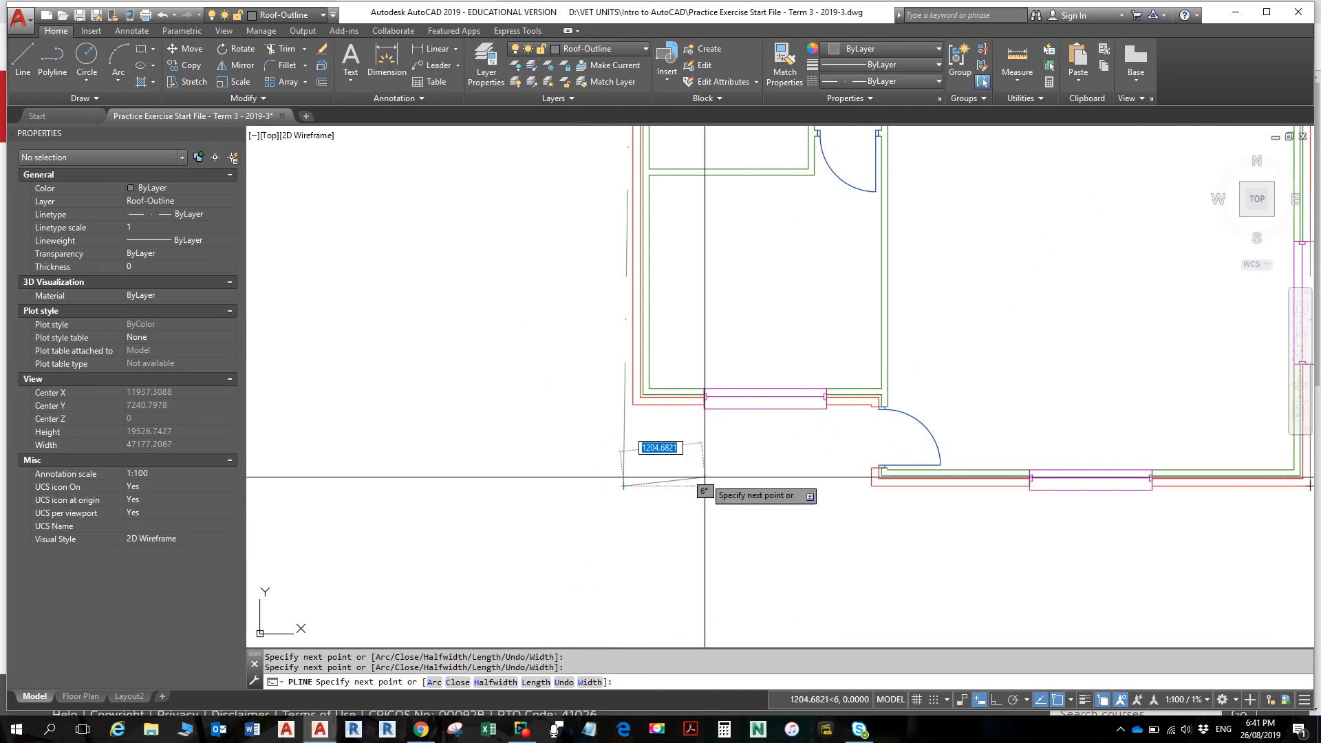
{"action": "type", "text": "u"}
{"action": "key", "text": "Return"}
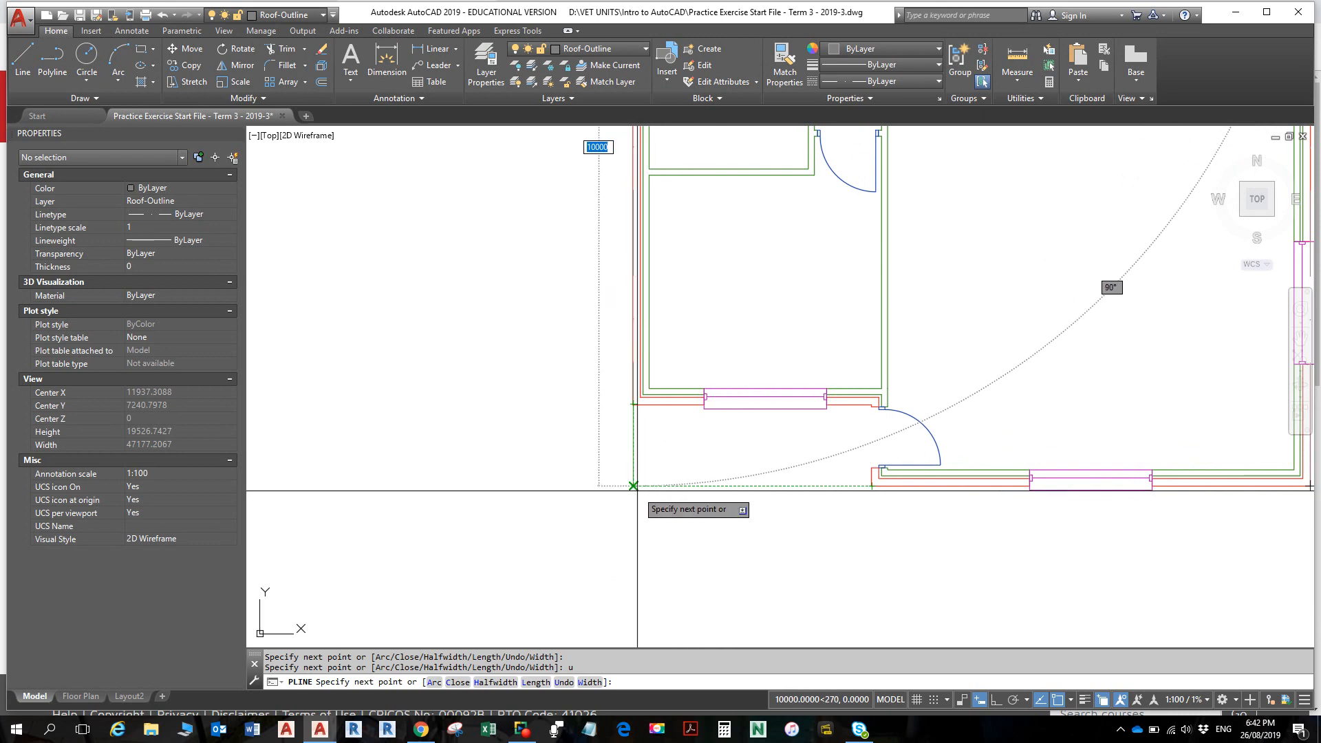
- Continue the polyline to the southwest point where the outer west and south wall lines meet, and close it at the southeast corner
{"action": "scroll", "coordinate": [675, 510], "scroll_direction": "down", "scroll_amount": 5}
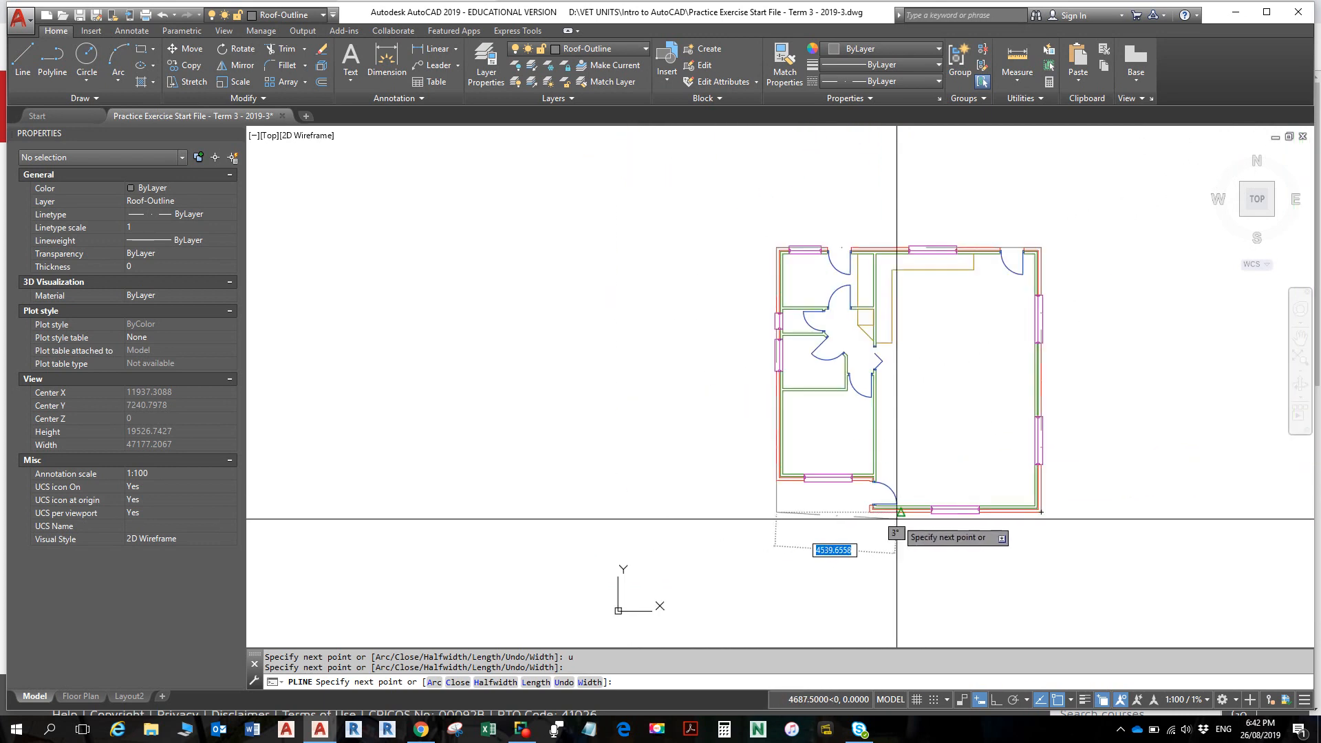
{"action": "middle_click_drag", "start_coordinate": [898, 528], "coordinate": [719, 518]}
{"action": "scroll", "coordinate": [856, 543], "scroll_direction": "up", "scroll_amount": 5}
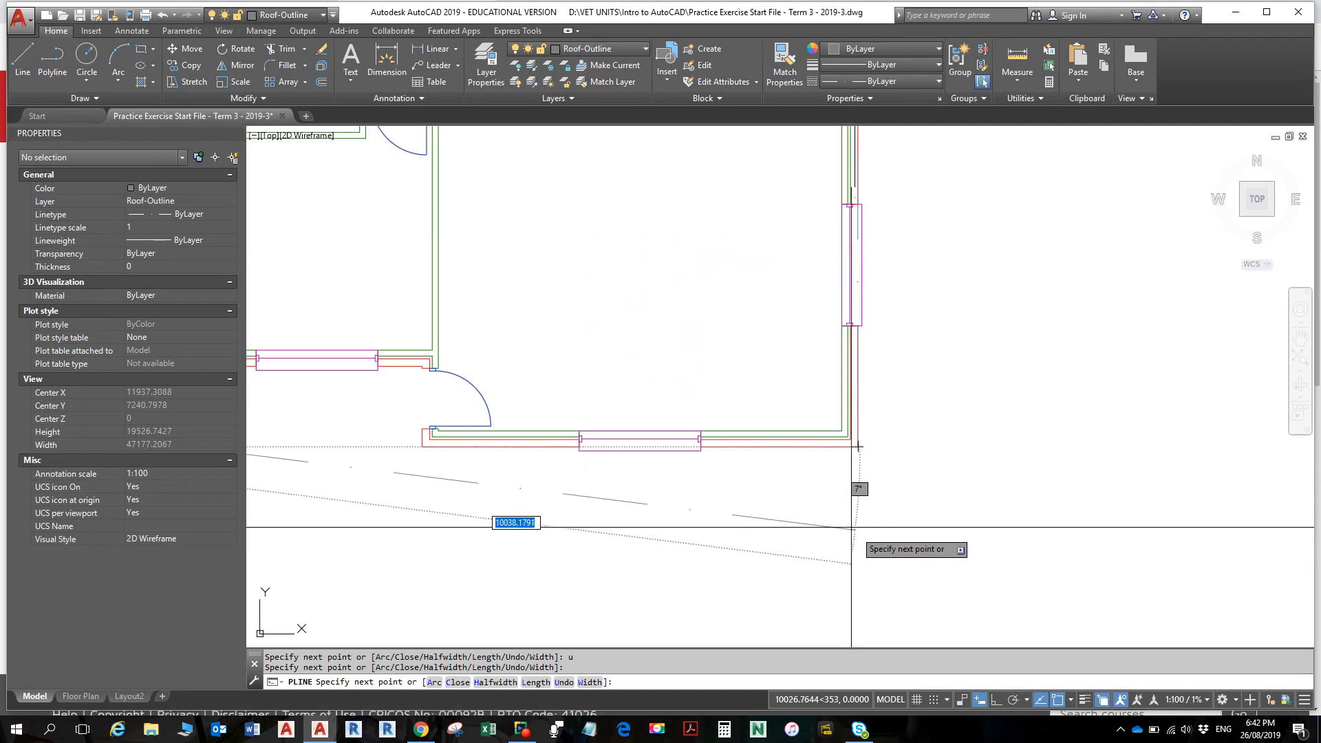
{"action": "scroll", "coordinate": [802, 436], "scroll_direction": "down", "scroll_amount": 3}
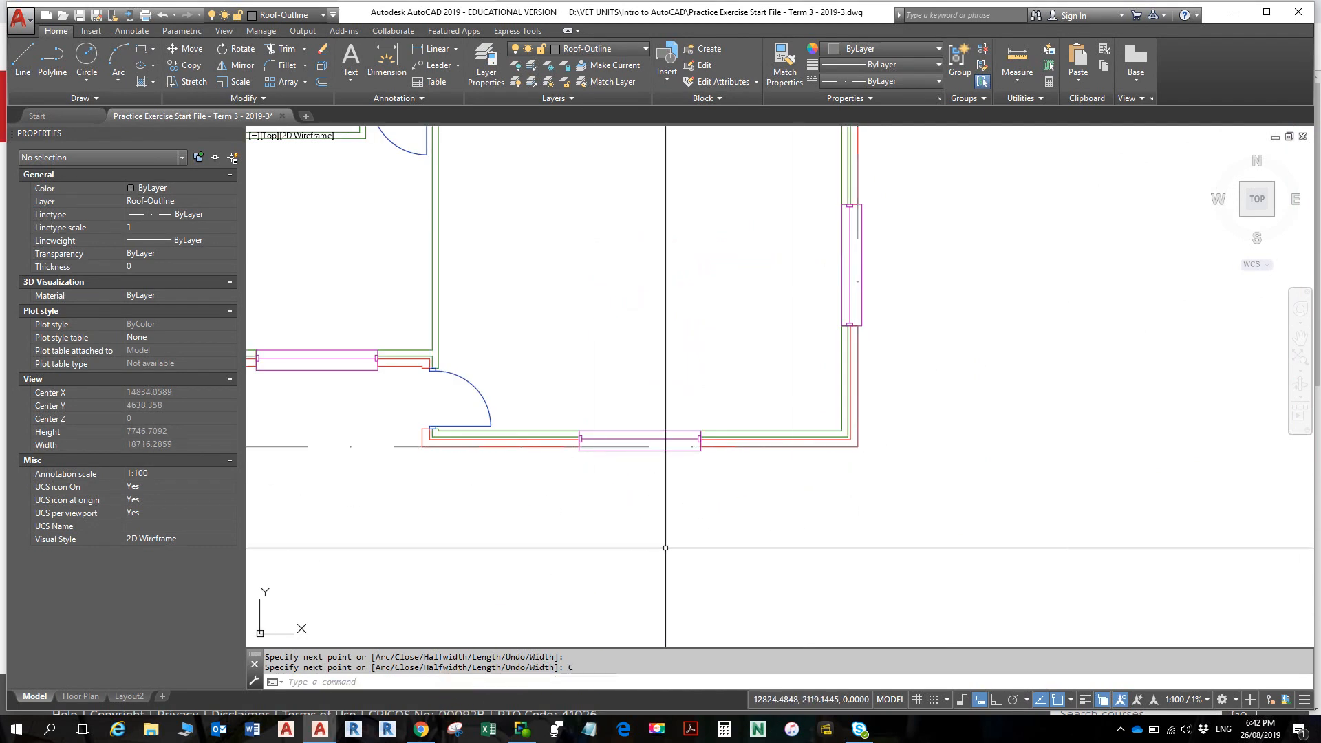
{"action": "key", "text": "Escape"}
{"action": "key", "text": "Escape"}
{"action": "scroll", "coordinate": [779, 423], "scroll_direction": "down", "scroll_amount": 2}
{"action": "middle_click_drag", "start_coordinate": [779, 422], "coordinate": [815, 521]}
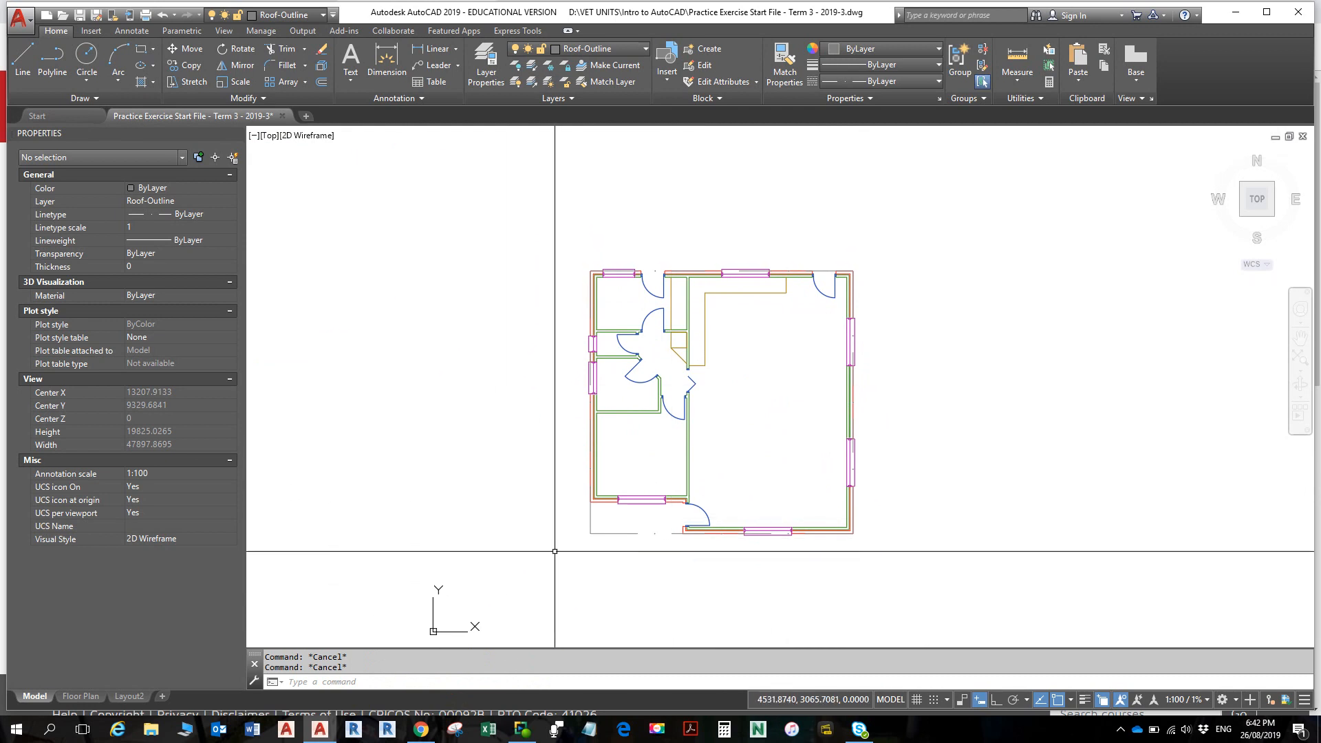
- Offset the closed roof polyline 600 outward and delete the original polyline along the brick walls
{"action": "left_click", "coordinate": [604, 534]}
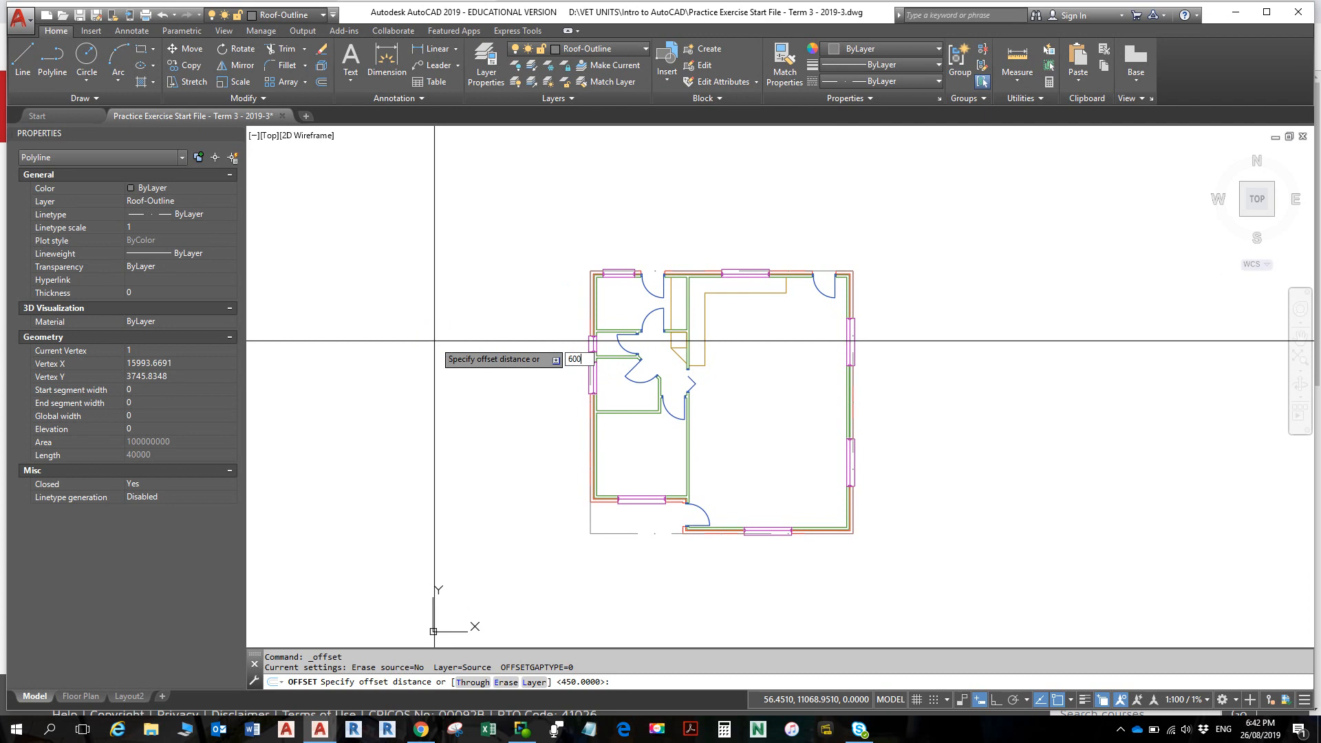
{"action": "key", "text": "Return"}
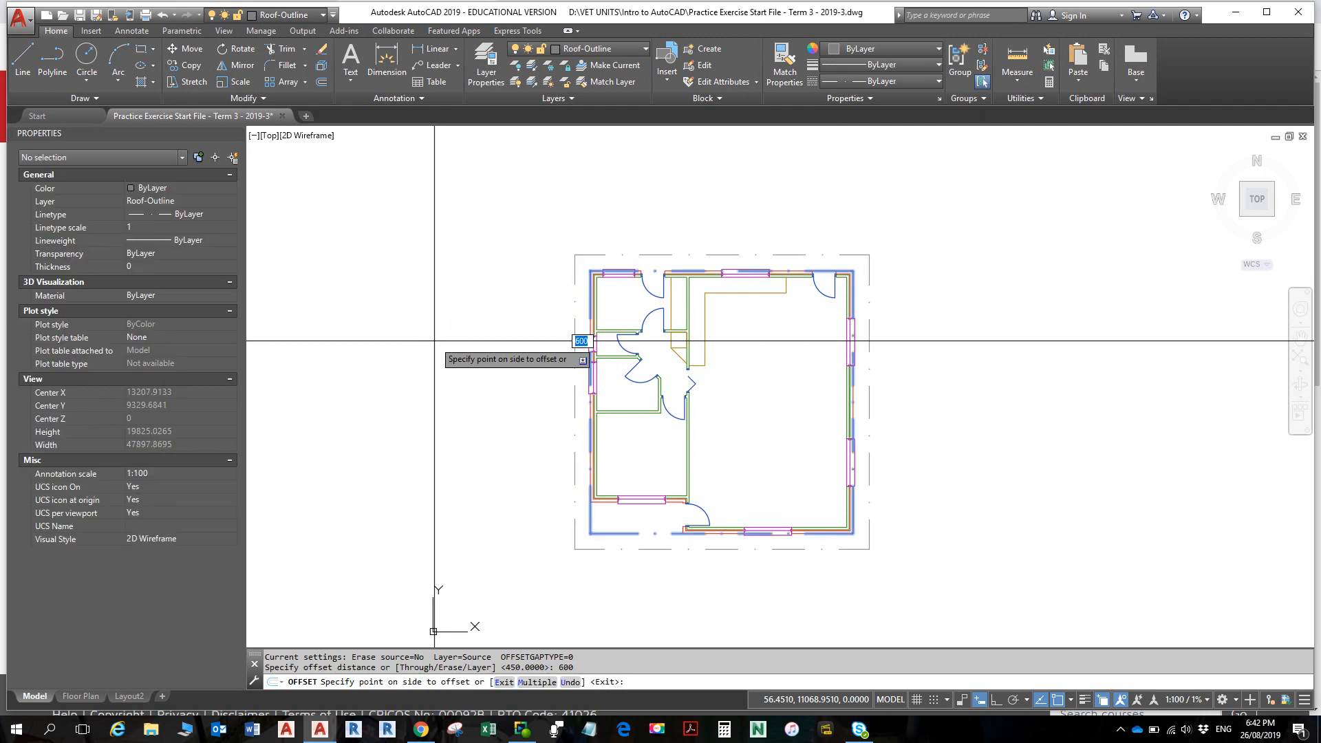
{"action": "left_click", "coordinate": [468, 234]}
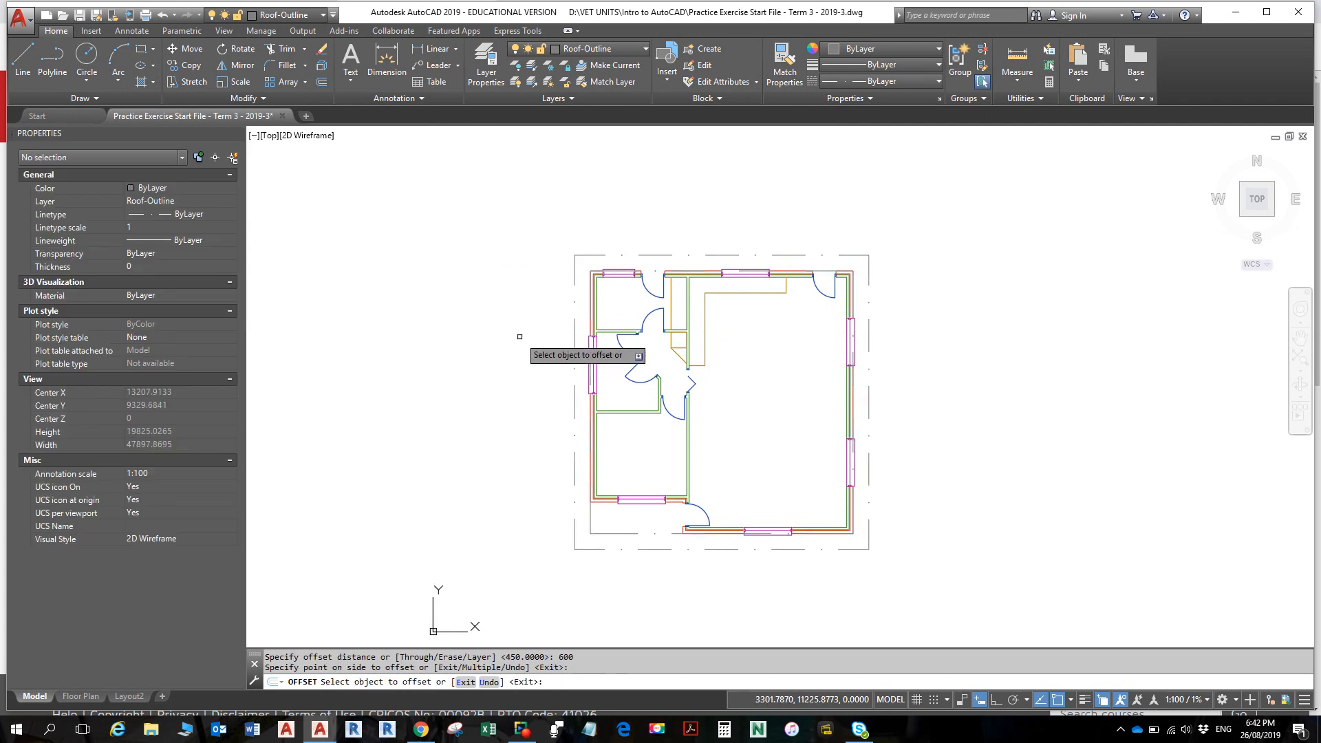
{"action": "key", "text": "Escape"}
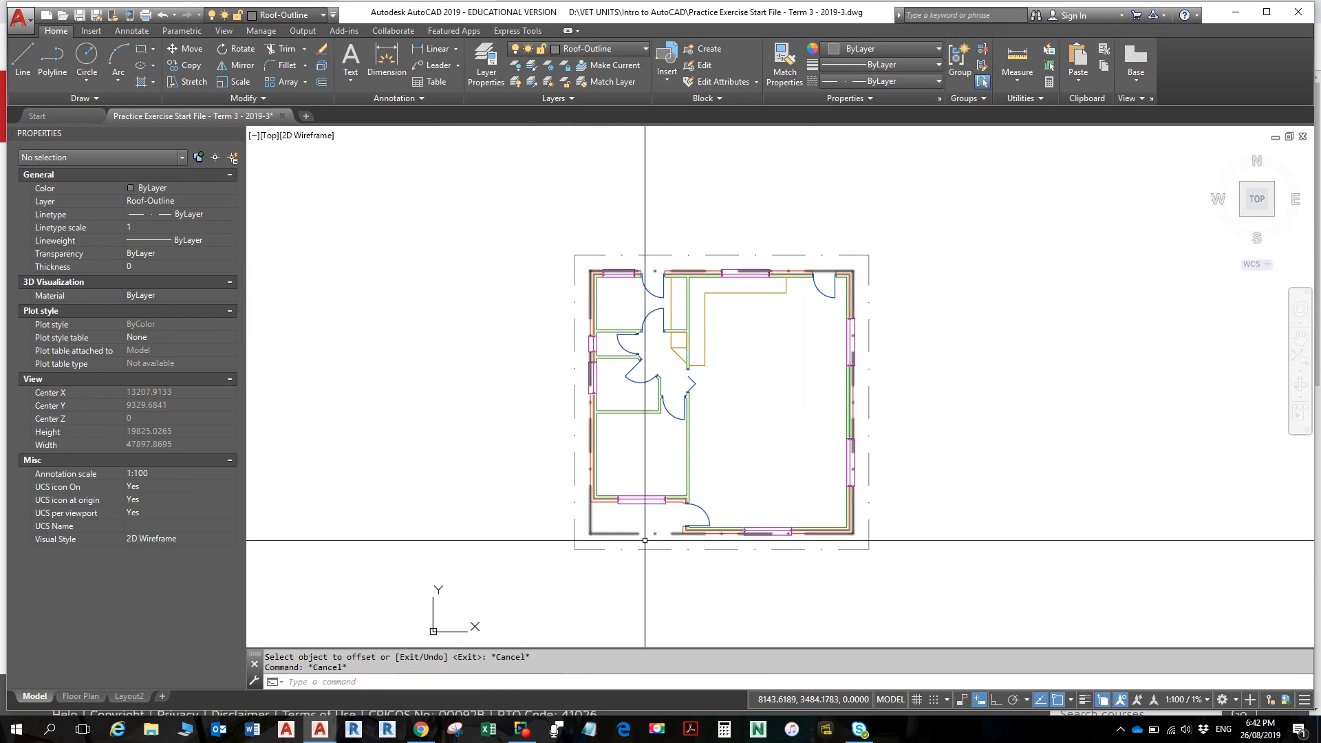
{"action": "left_click", "coordinate": [629, 534]}
{"action": "key", "text": "Delete"}
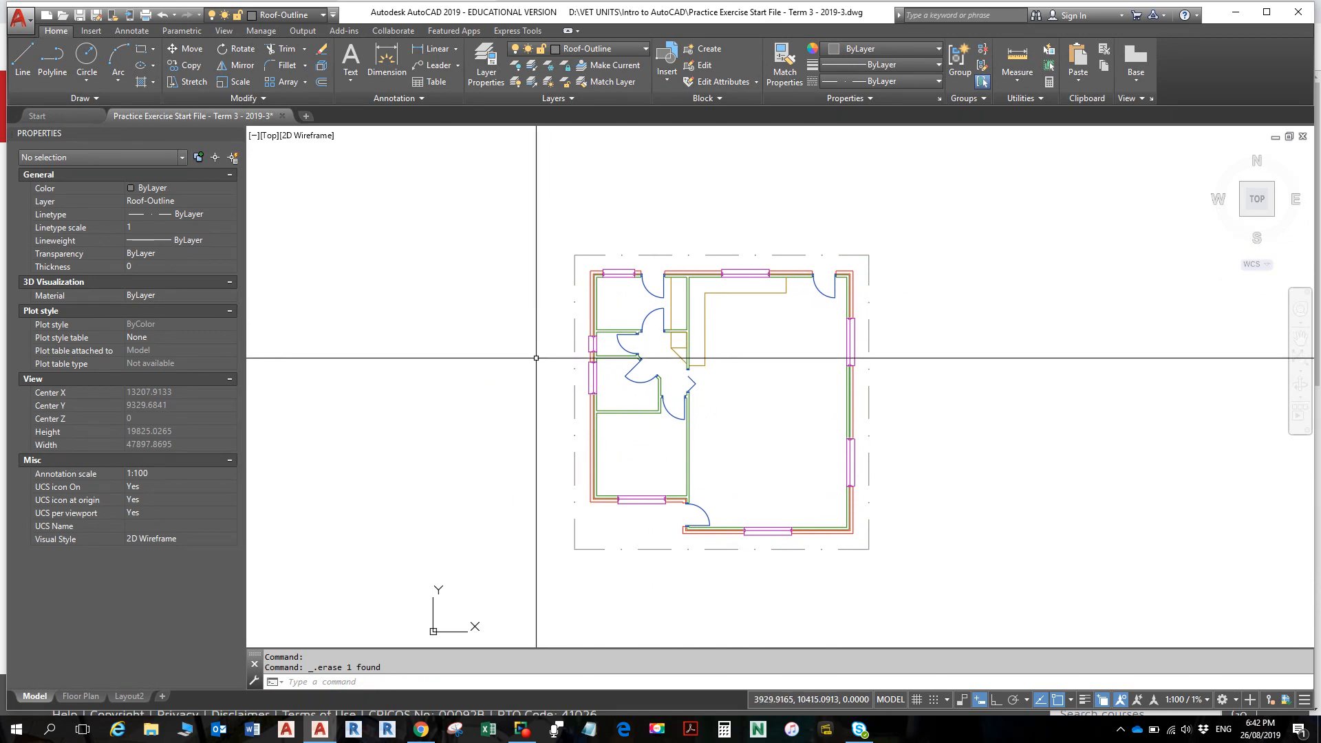
- Stretch the roof outline's west side 2400 westward with the Stretch command, using polar tracking for the direction
{"action": "mouse_move", "coordinate": [536, 358]}
{"action": "middle_mouse_down"}
{"action": "mouse_move", "coordinate": [693, 358]}
{"action": "mouse_move", "coordinate": [711, 321]}
{"action": "middle_mouse_up"}
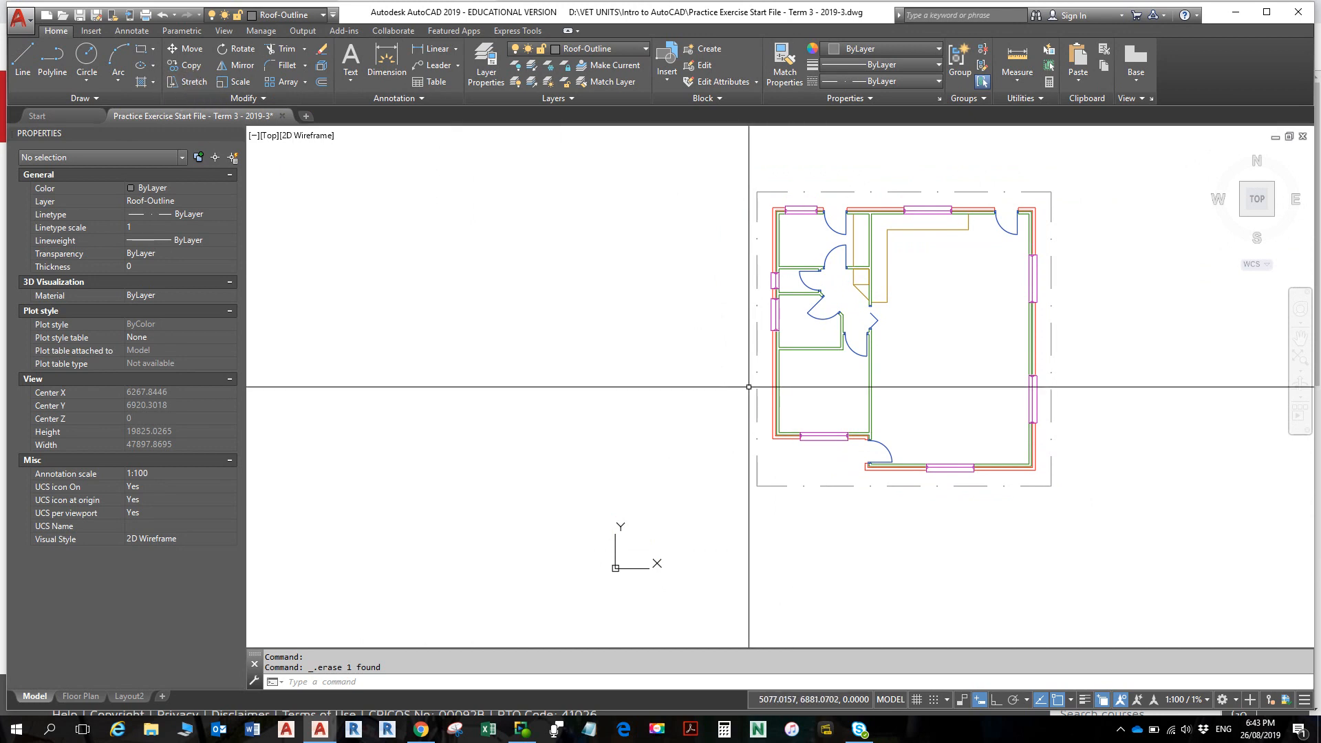
{"action": "left_click", "coordinate": [763, 520]}
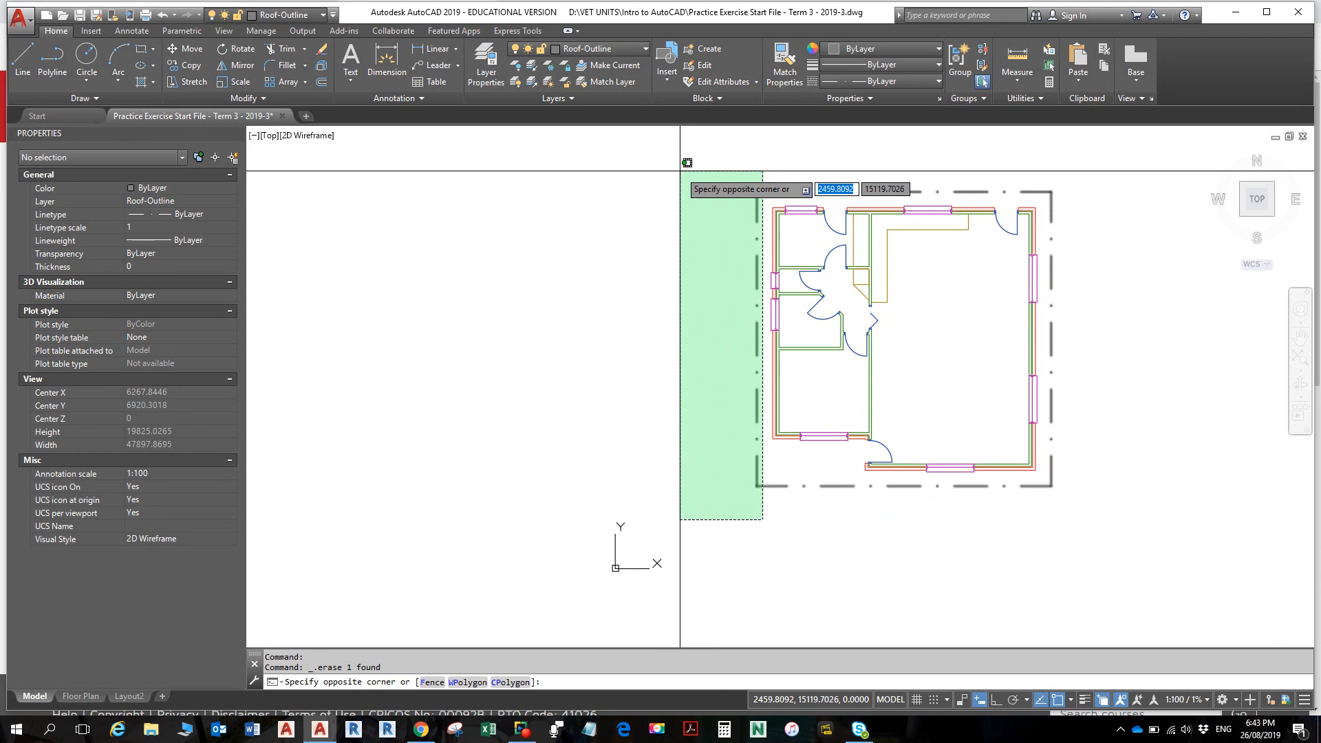
{"action": "left_click", "coordinate": [679, 171]}
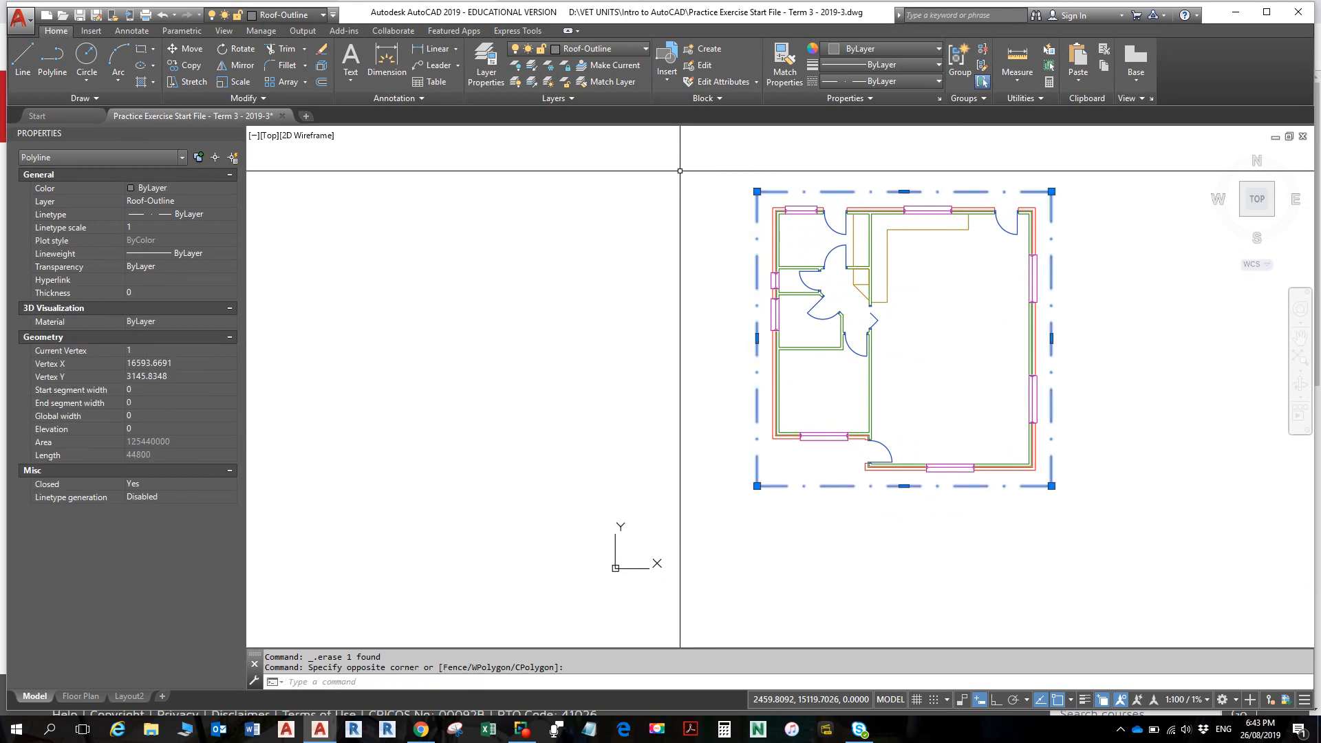
{"action": "left_click", "coordinate": [196, 82]}
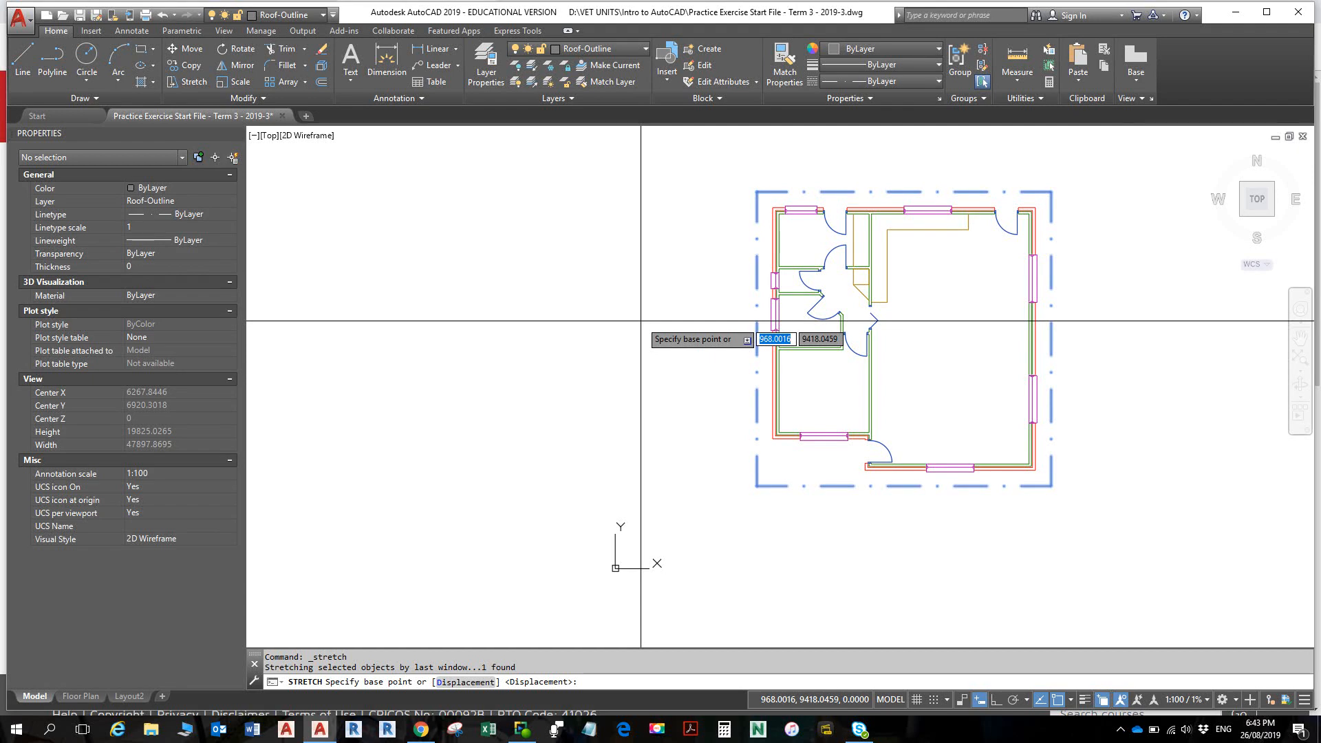
{"action": "left_click", "coordinate": [713, 318]}
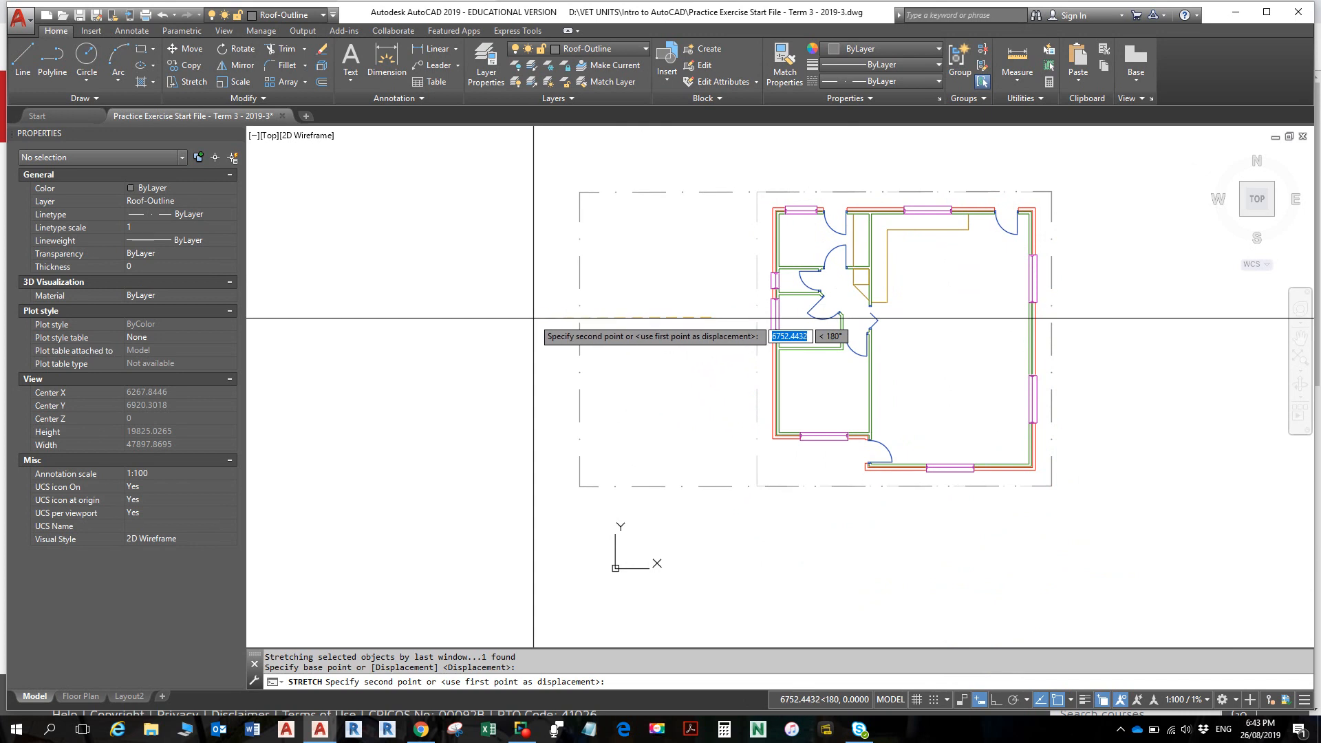
{"action": "left_click", "coordinate": [1015, 700]}
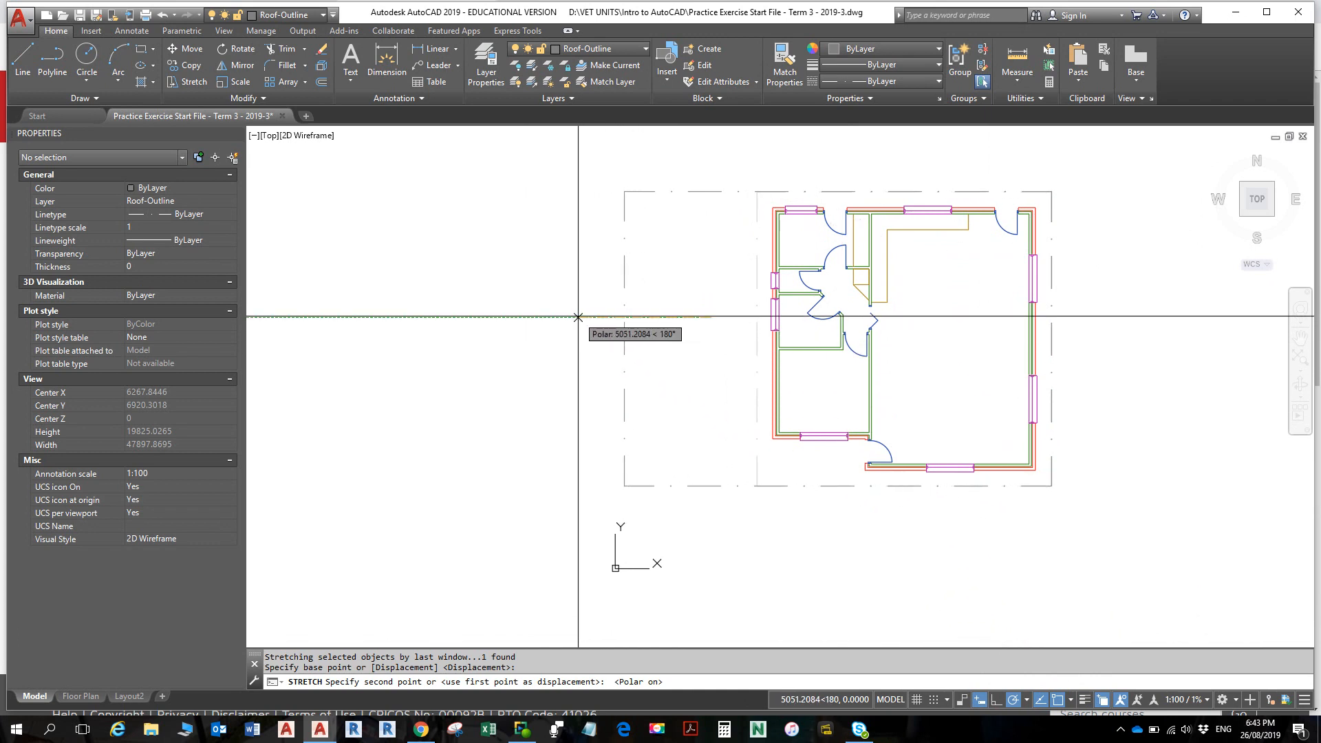
{"action": "type", "text": "2400"}
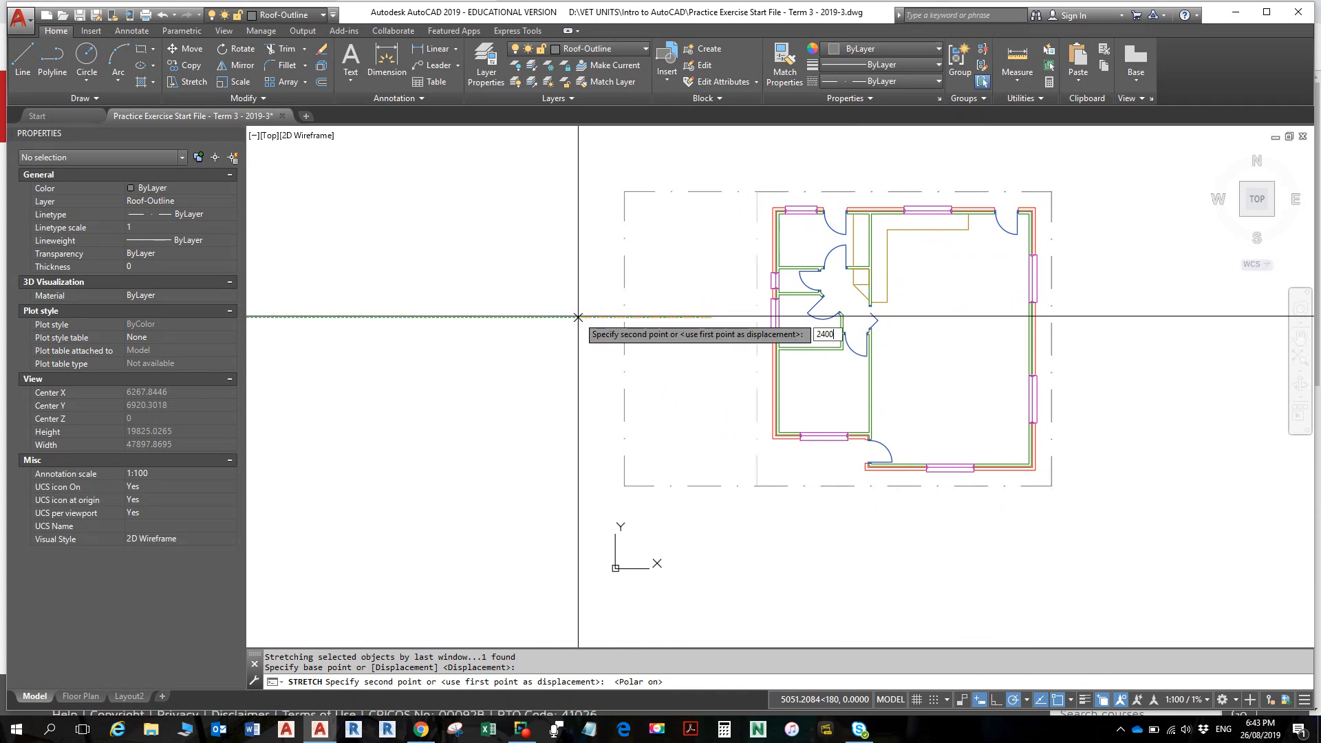
{"action": "key", "text": "Return"}
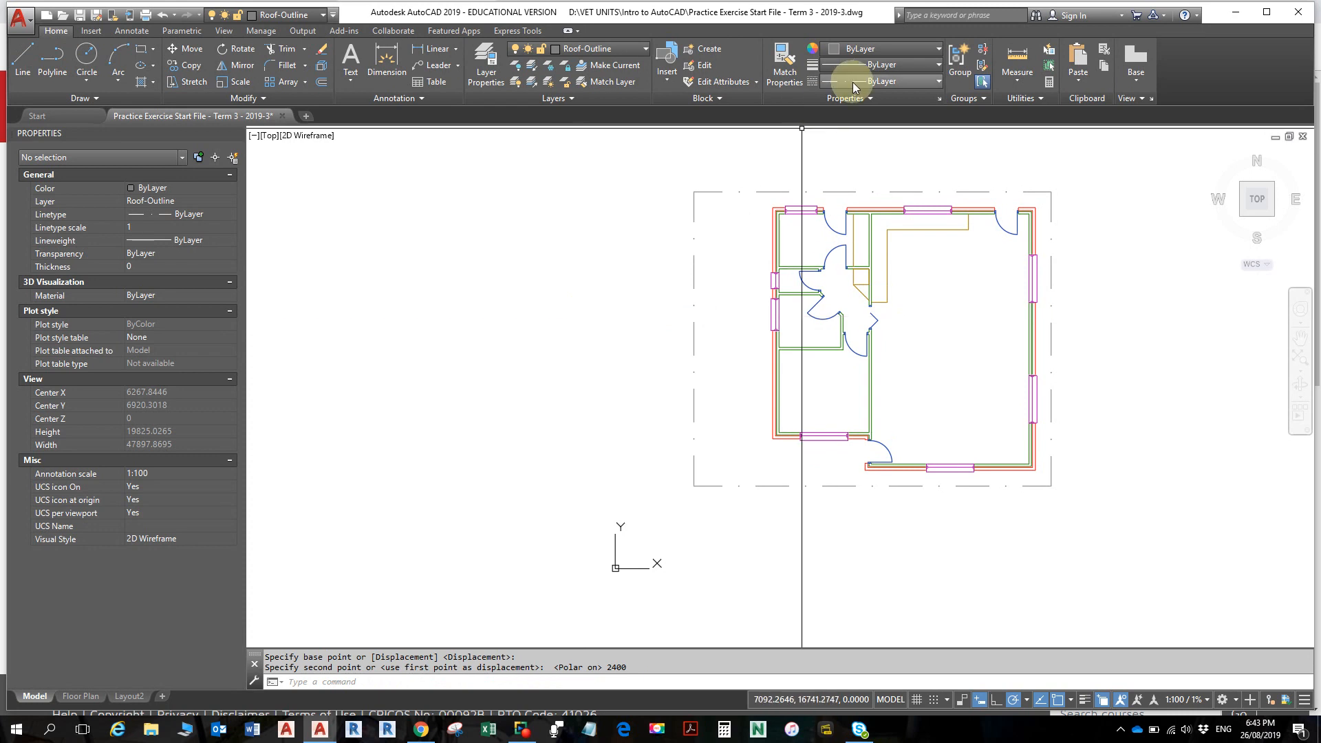
- Measure the distance from the outer brick wall's northwest corner to the west roof line, and undo the command-based stretch
{"action": "left_click", "coordinate": [999, 66]}
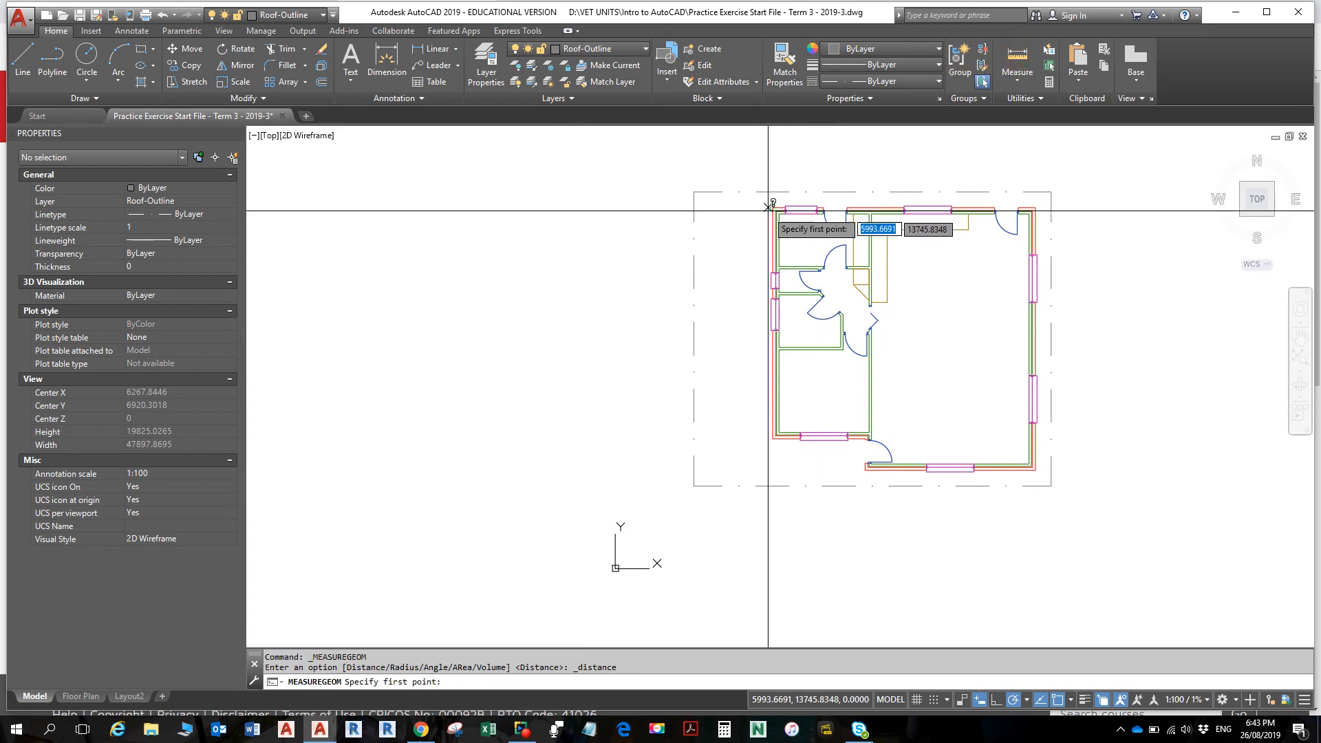
{"action": "left_click", "coordinate": [774, 205]}
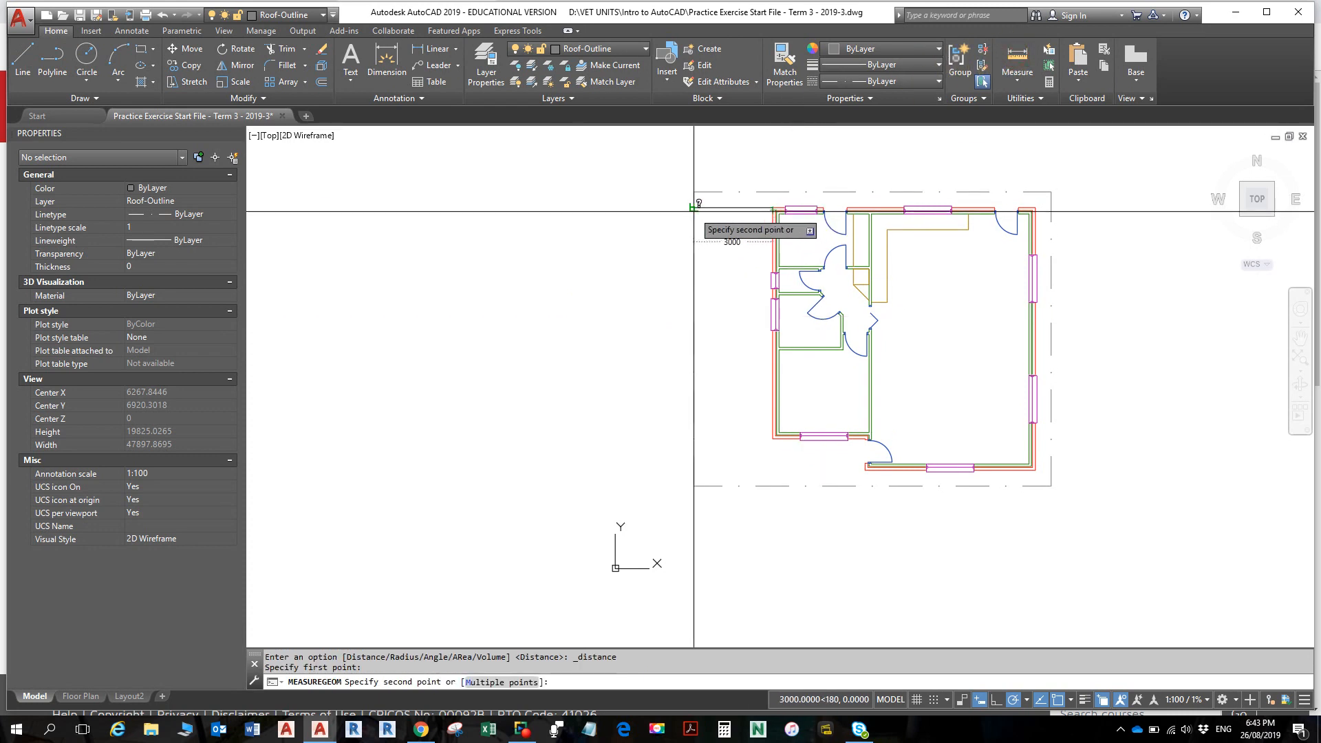
{"action": "key", "text": "Escape"}
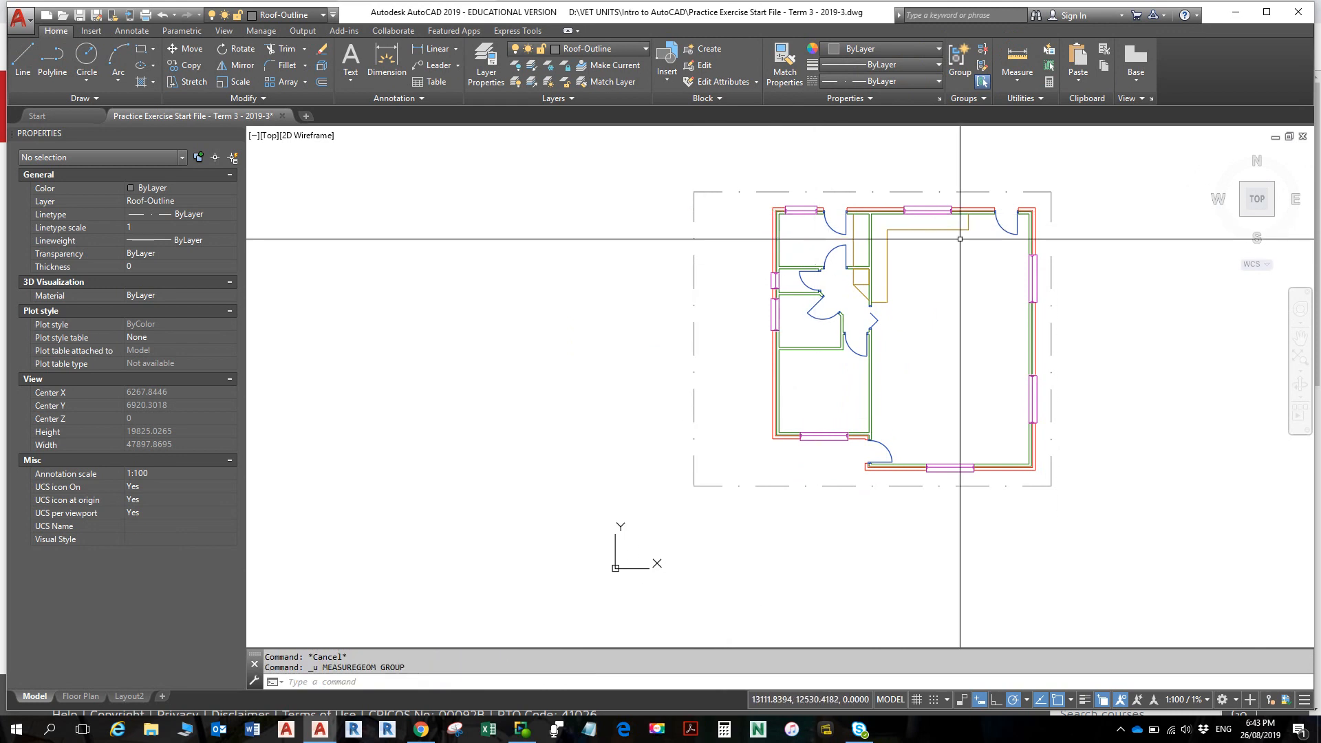
- Stretch the roof outline's west edge 2400 westward by its midpoint grip and clear the selection
{"action": "left_click", "coordinate": [757, 354]}
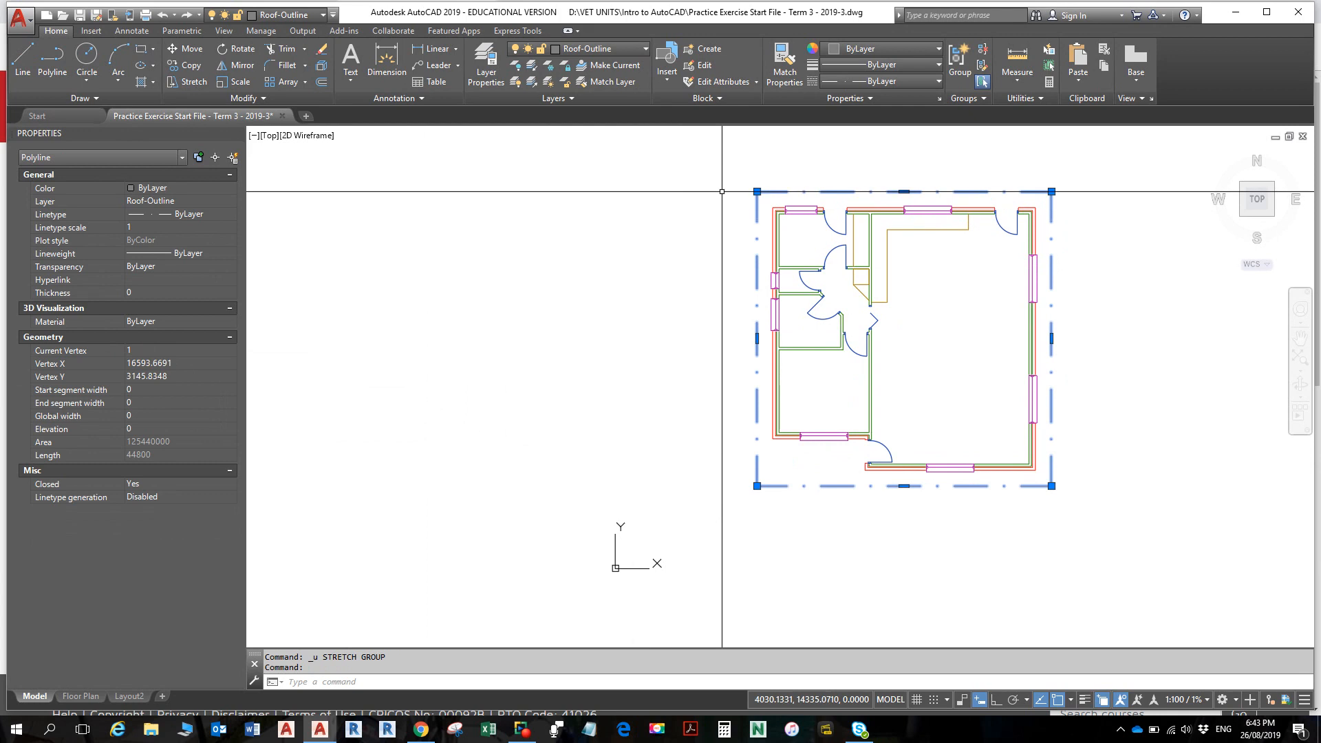
{"action": "left_click", "coordinate": [757, 339]}
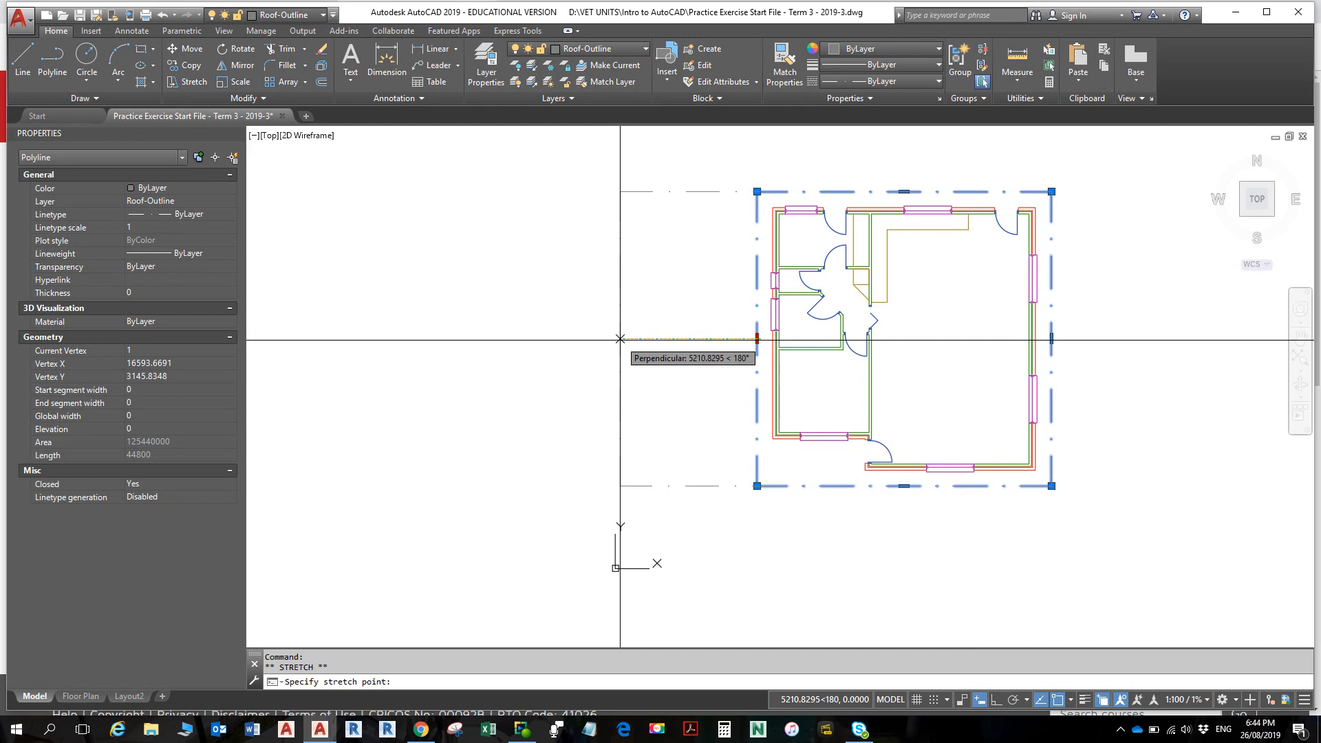
{"action": "type", "text": "2400"}
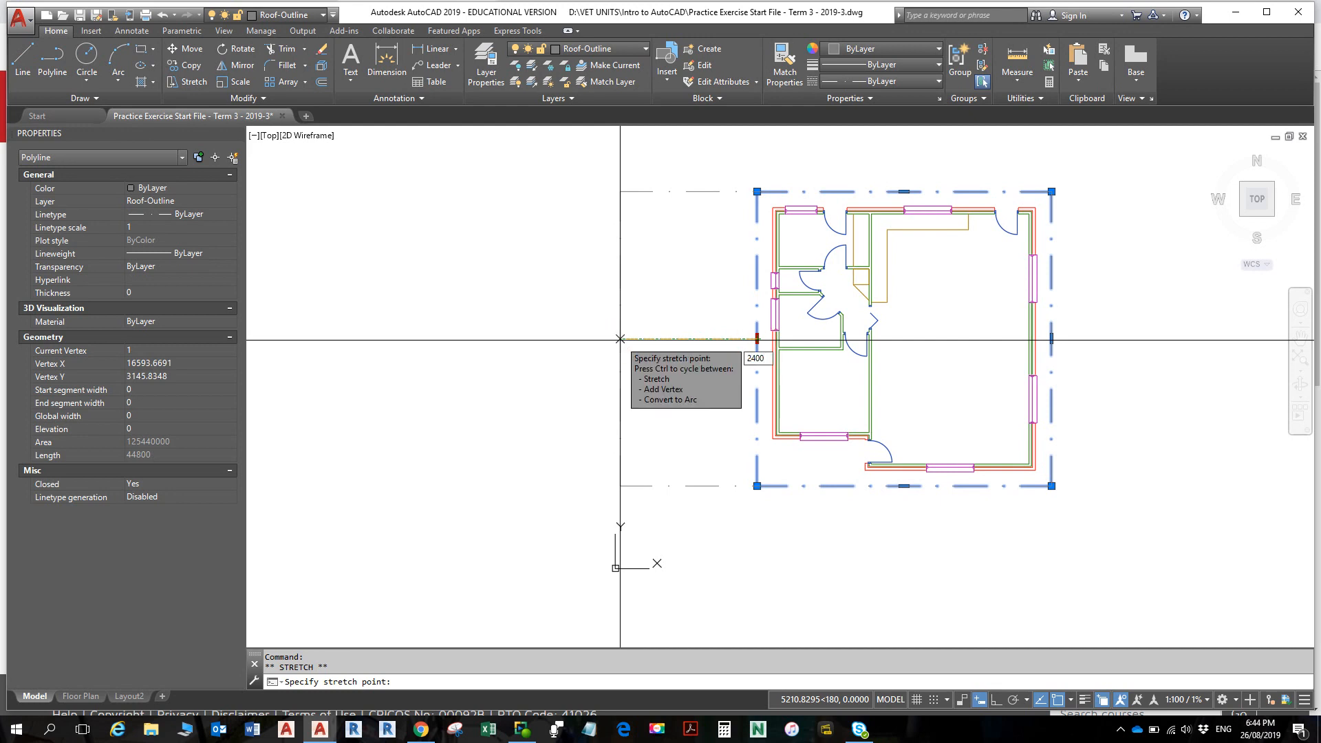
{"action": "key", "text": "Return"}
{"action": "key", "text": "Escape"}
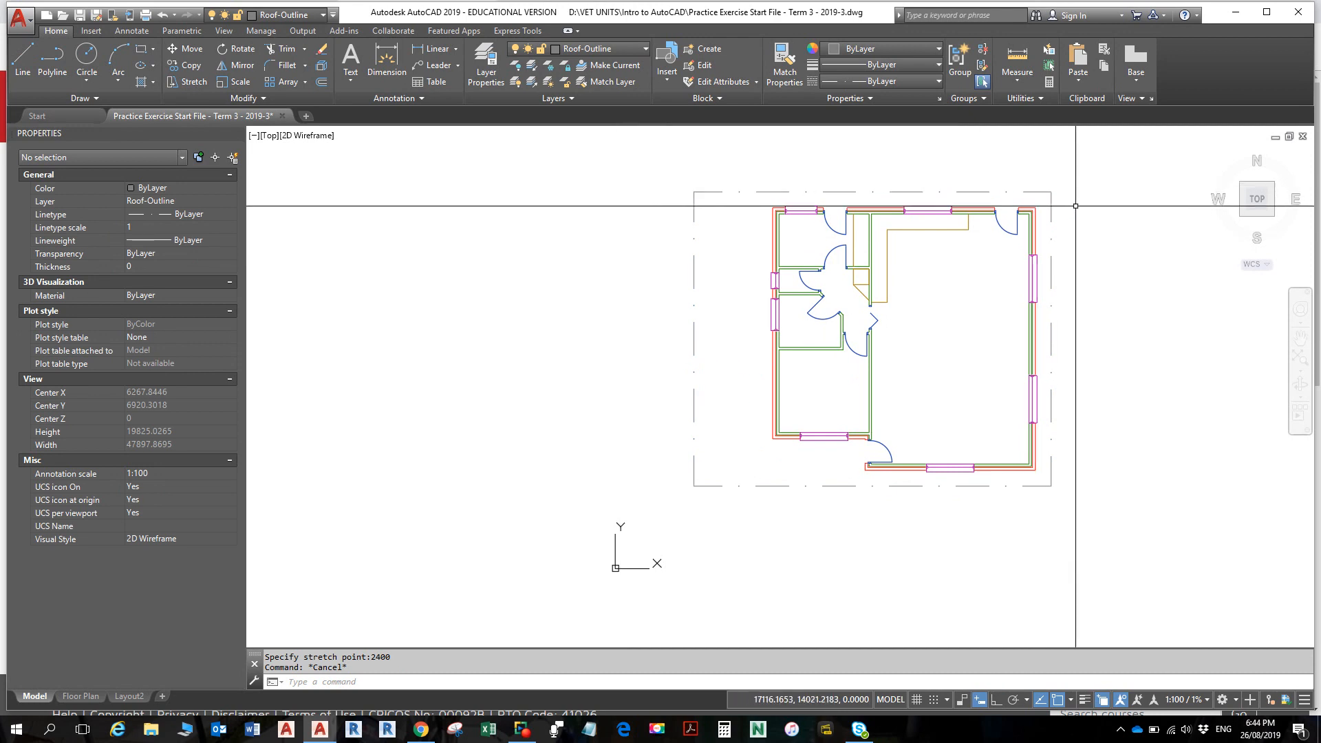
- Enable polar tracking at 45-degree increments and draw a hip line at 135° from the roof outline's southeast corner into the plan
{"action": "left_click", "coordinate": [1014, 699]}
{"action": "left_click", "coordinate": [1029, 701]}
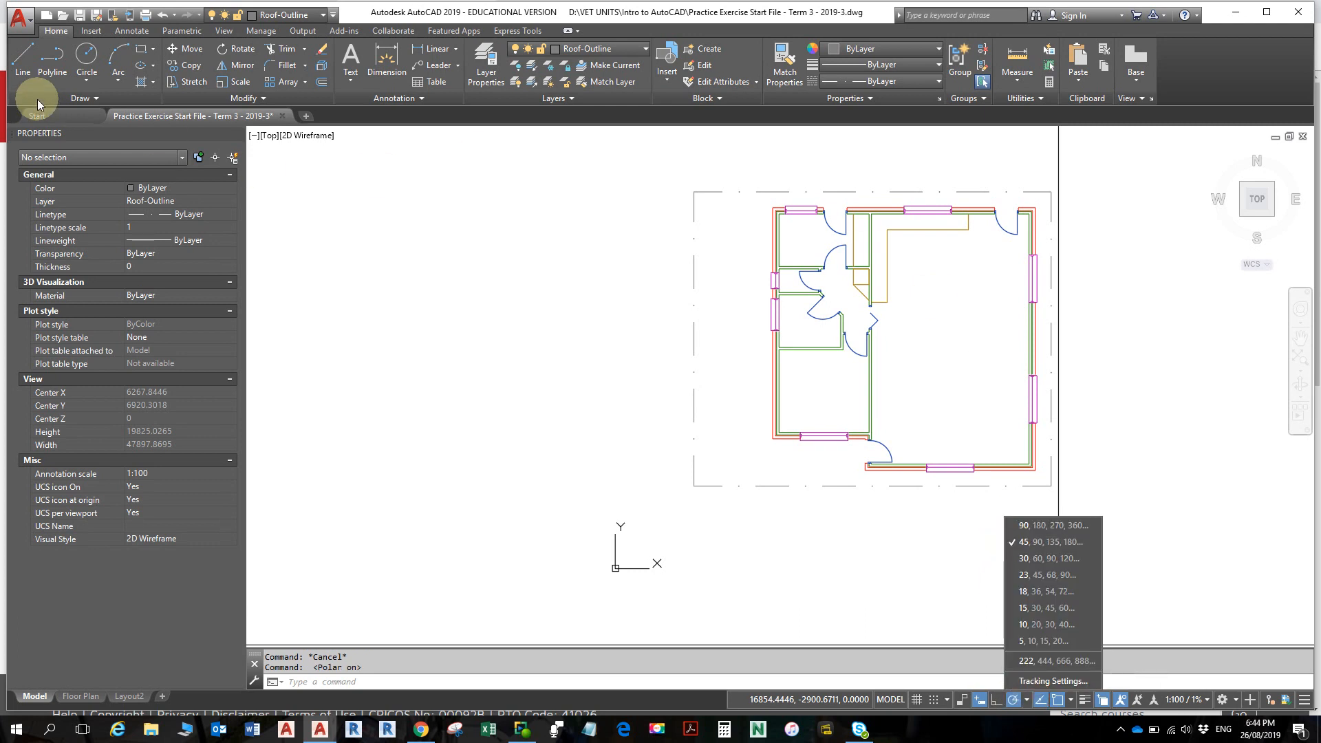
{"action": "left_click", "coordinate": [22, 56]}
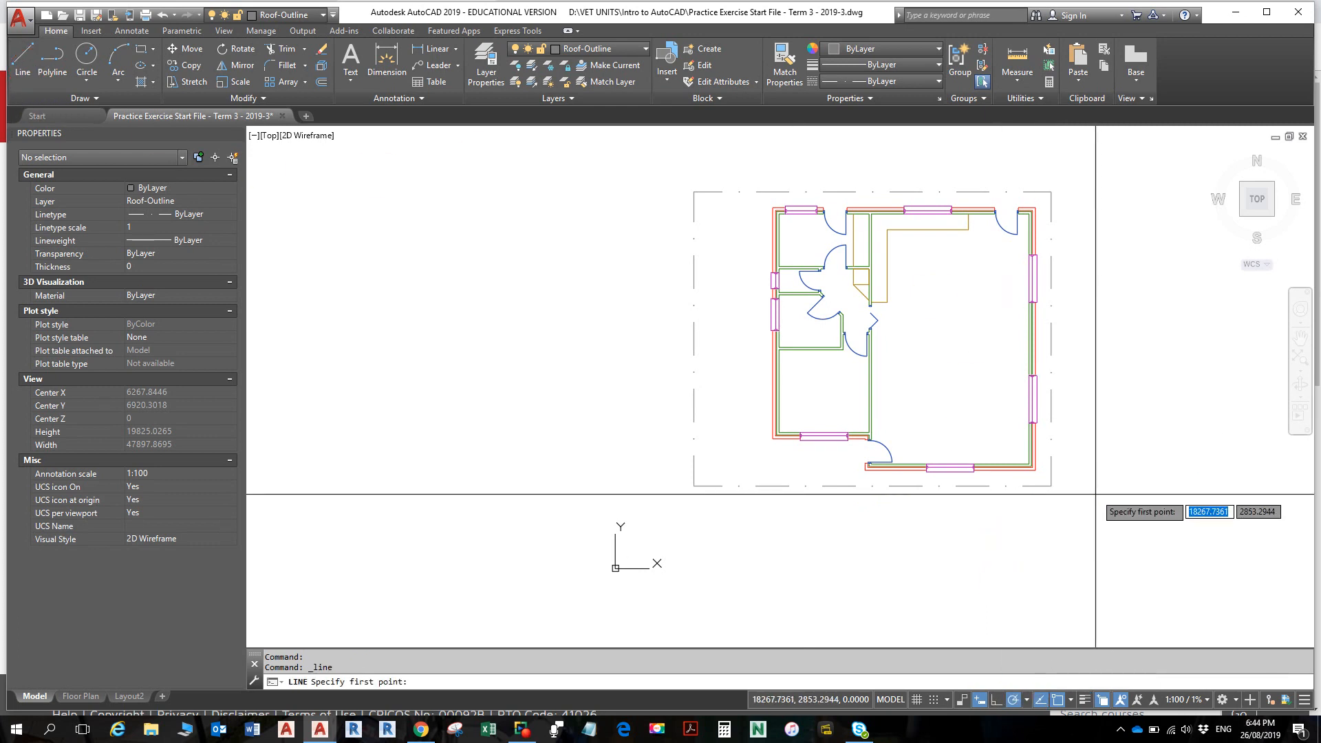
{"action": "left_click", "coordinate": [1051, 485]}
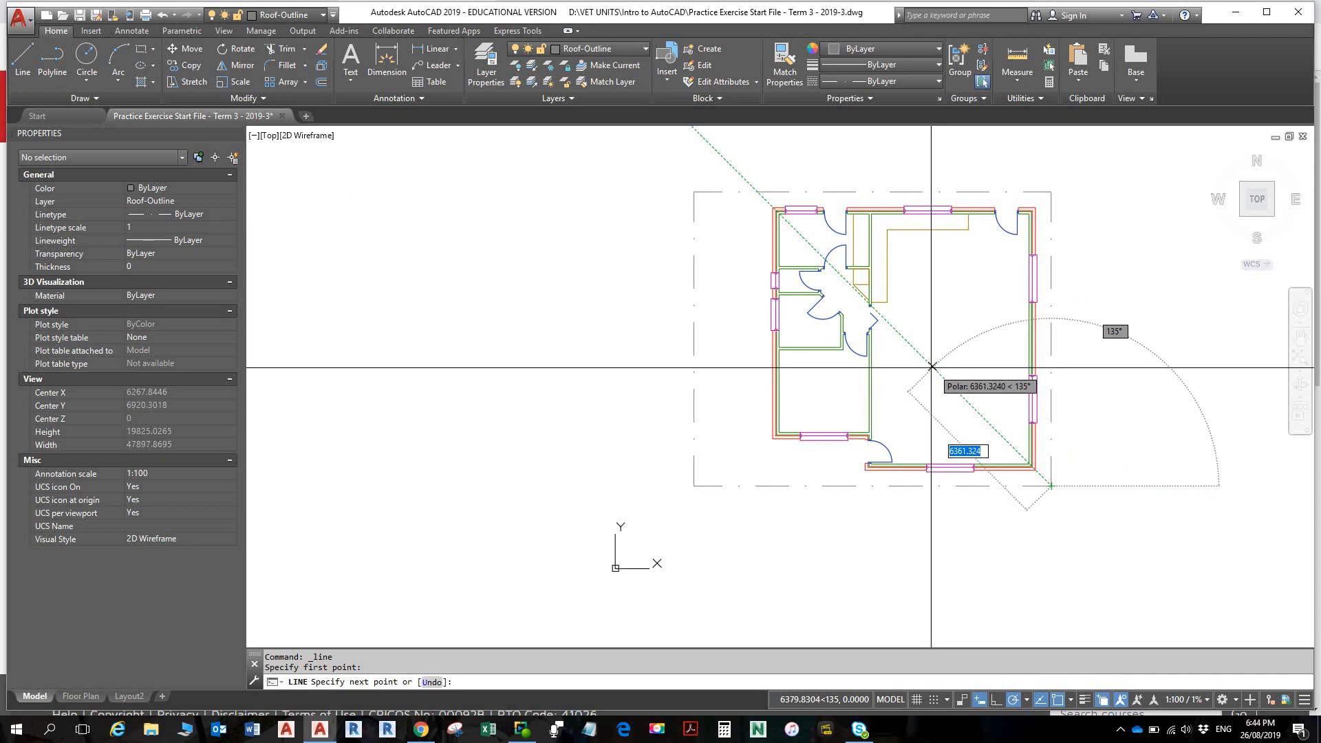
{"action": "left_click", "coordinate": [914, 349]}
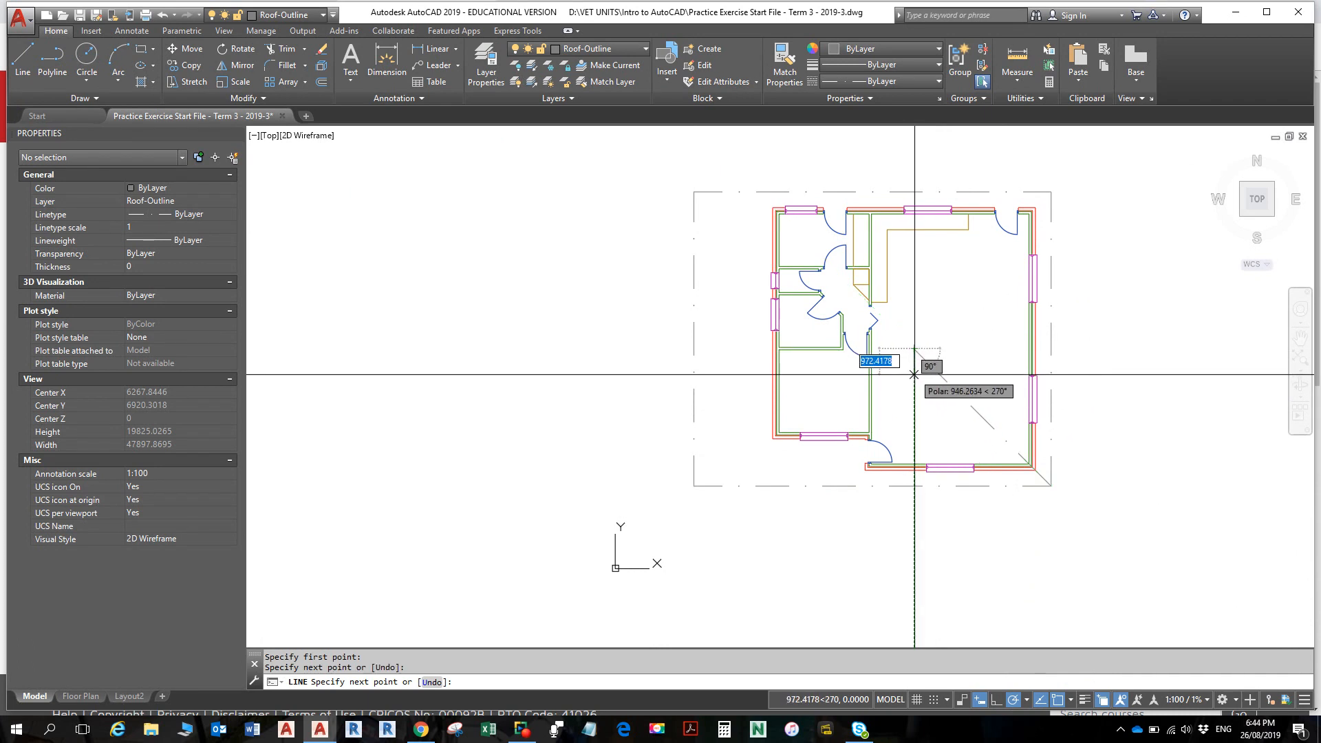
{"action": "key", "text": "Escape"}
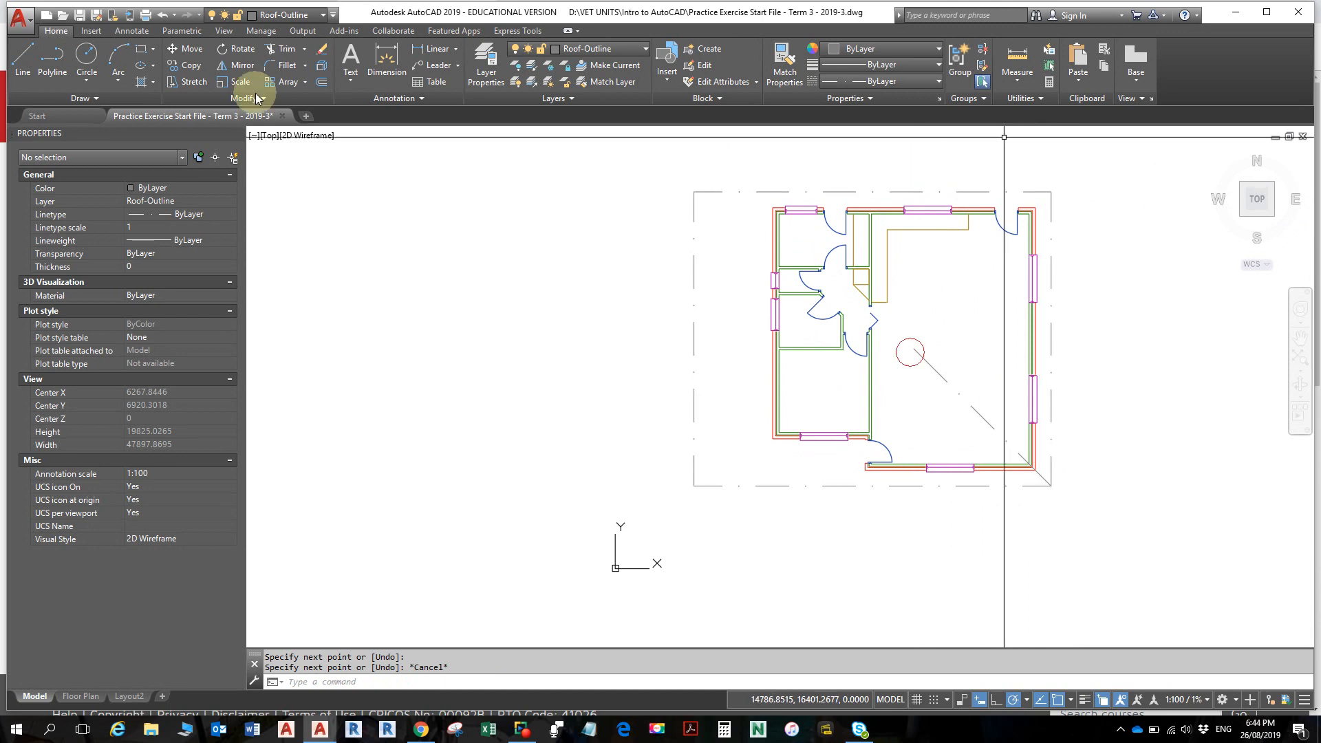
- Draw a second hip line diagonally southwest at 45 degrees from the roof outline's northeast corner
{"action": "left_click", "coordinate": [23, 57]}
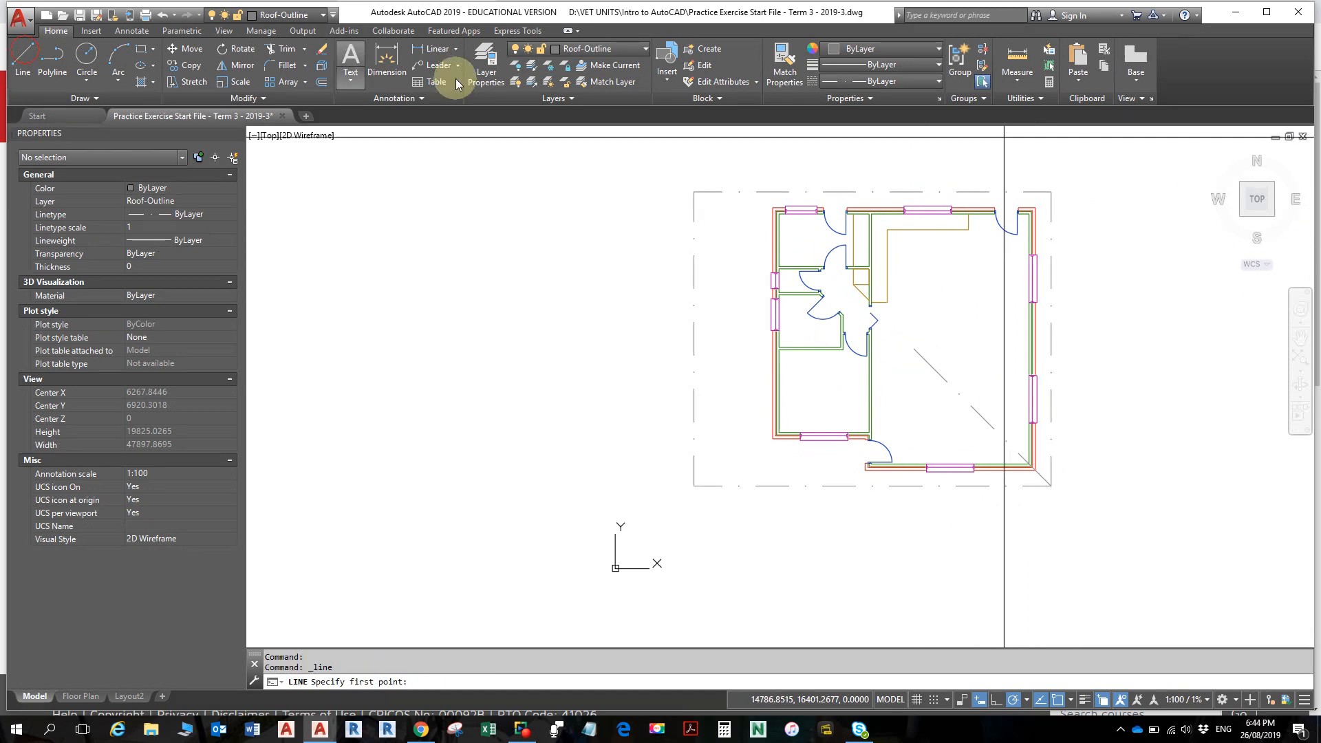
{"action": "left_click", "coordinate": [1050, 191]}
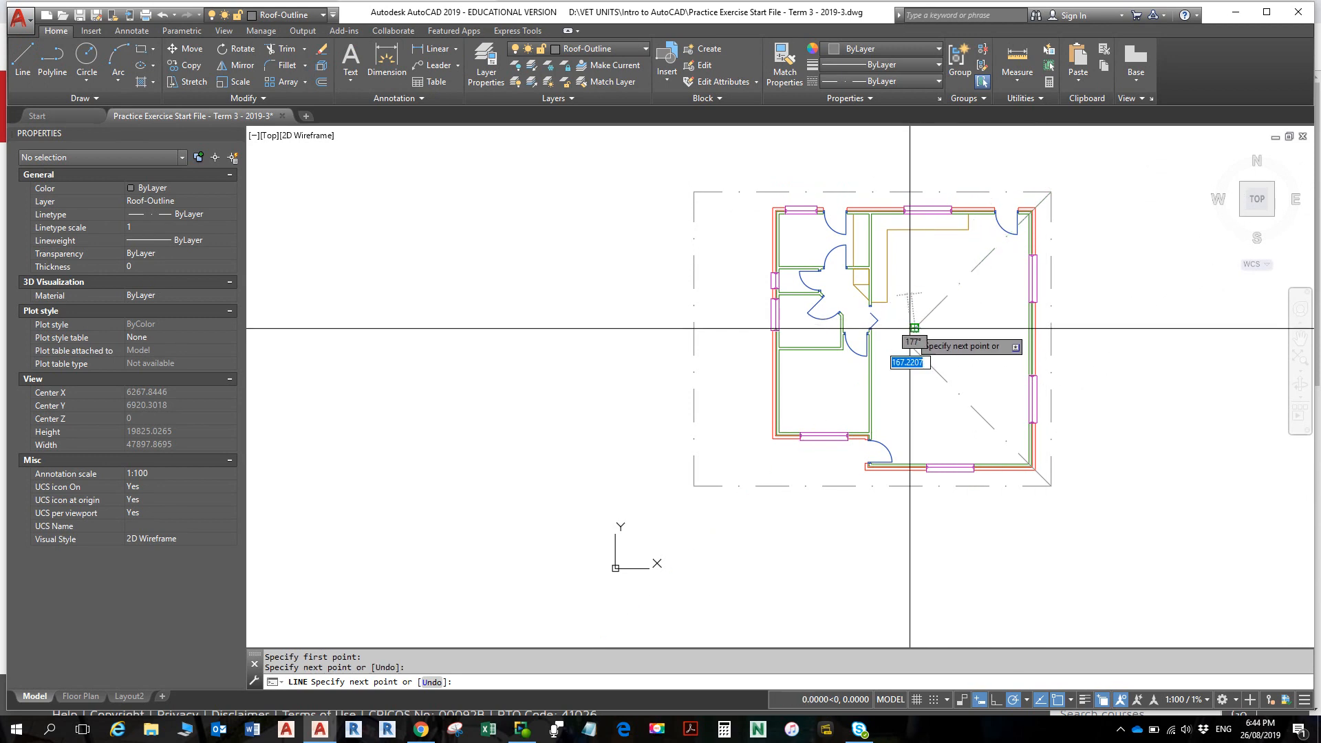
{"action": "key", "text": "Escape"}
{"action": "key", "text": "Escape"}
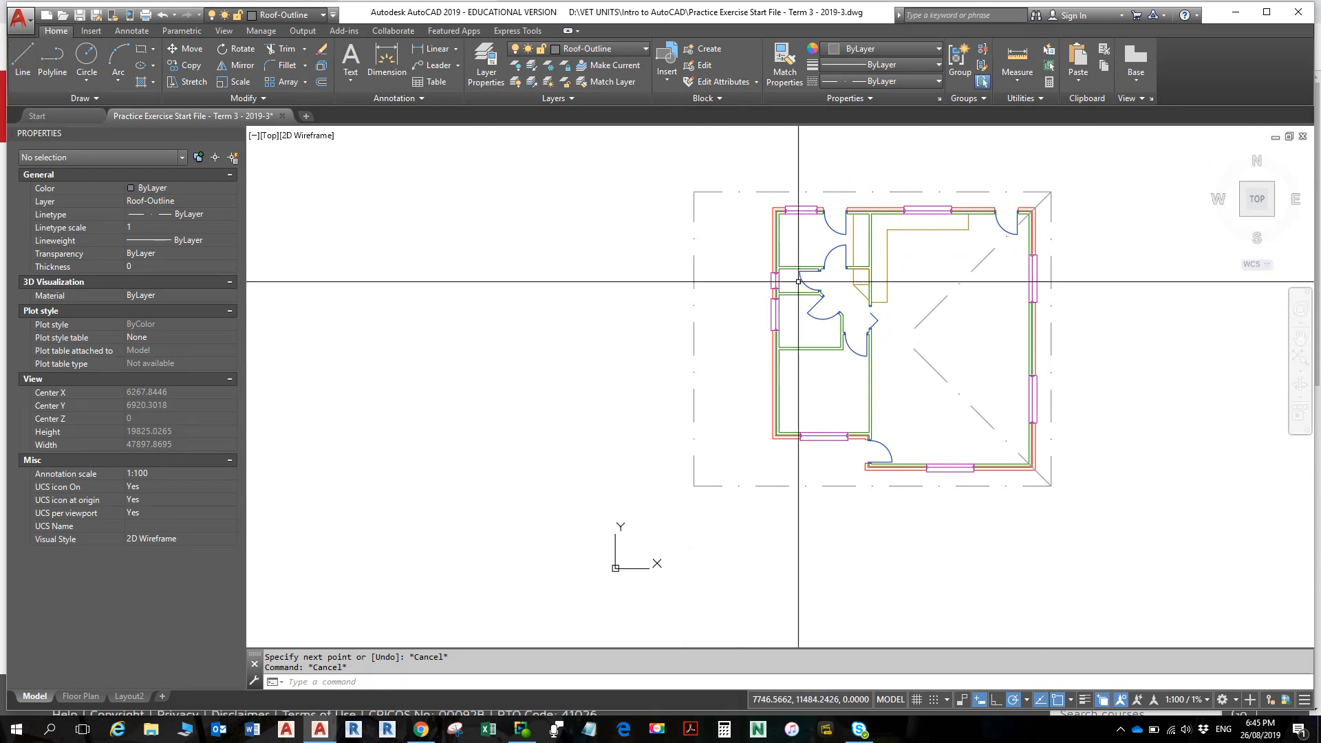
- Draw a horizontal ridge line from the midpoint of the west roof line eastward, past where the two hips will meet
{"action": "left_click", "coordinate": [23, 59]}
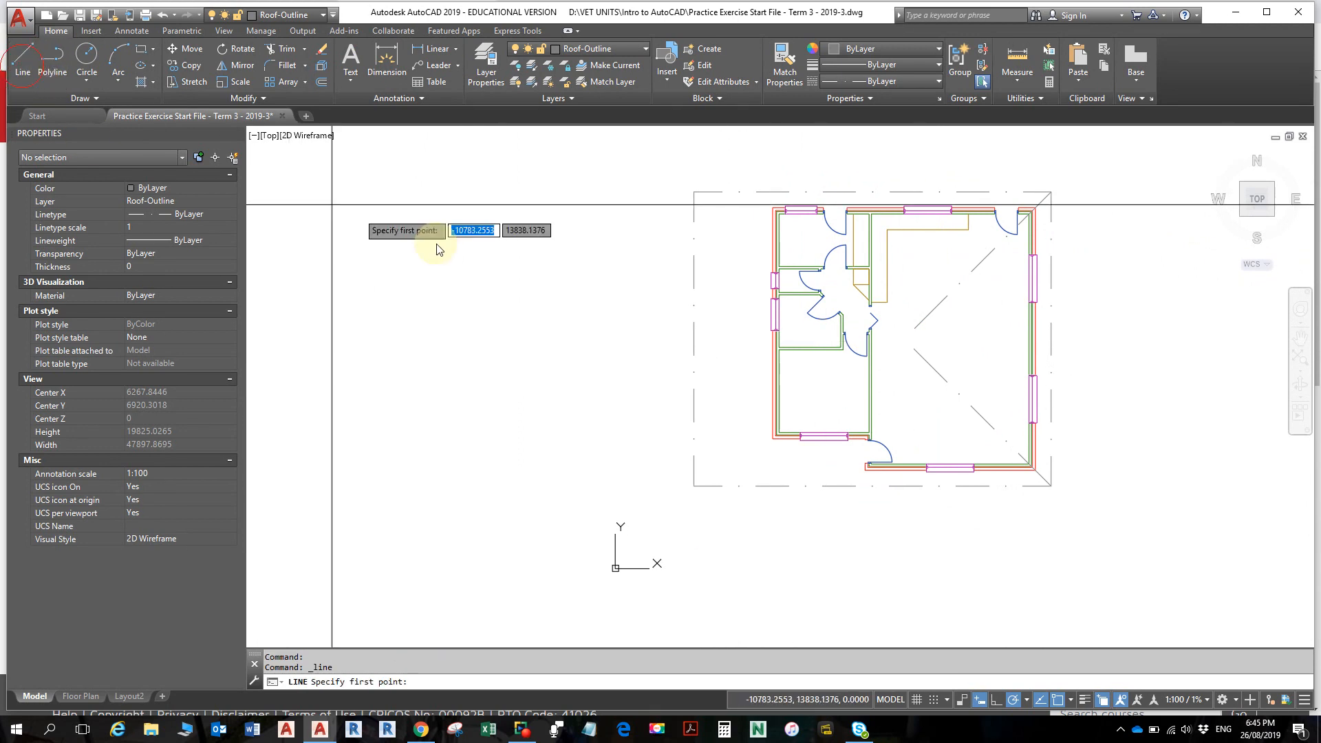
{"action": "left_click", "coordinate": [693, 347]}
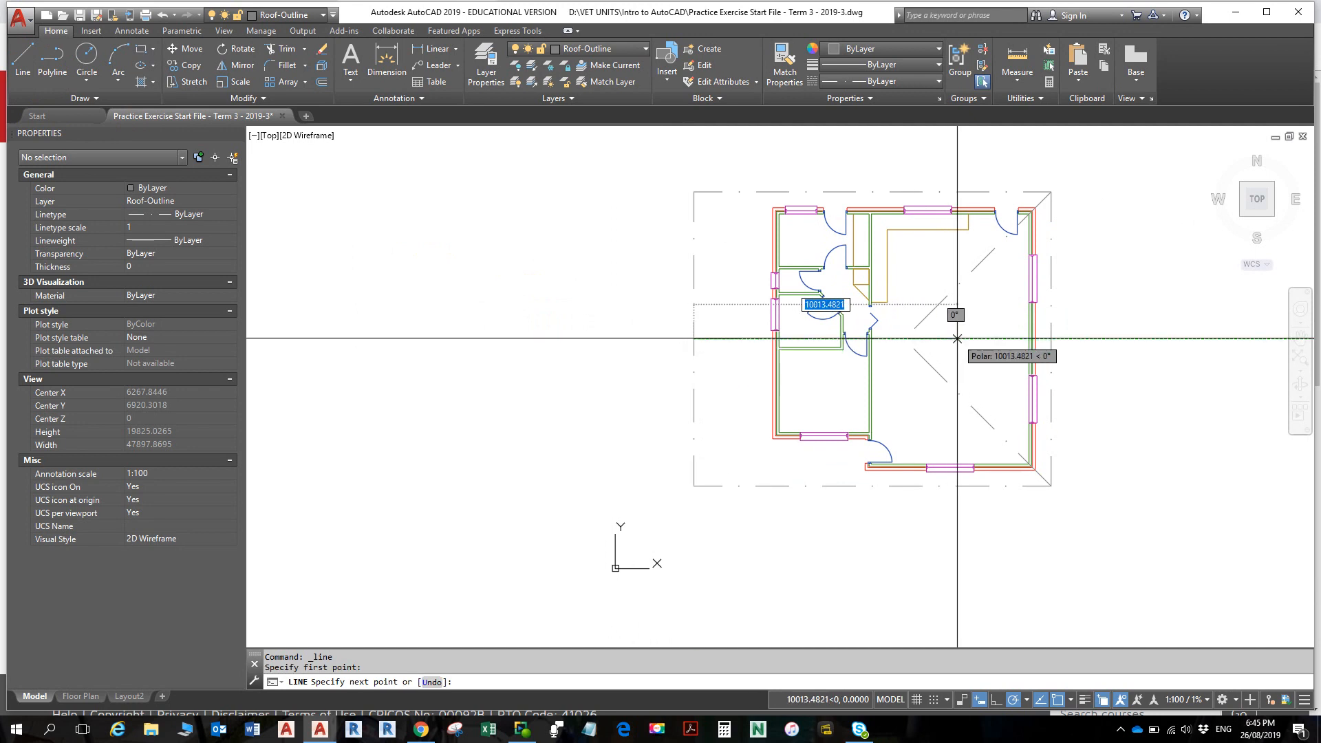
{"action": "key", "text": "Escape"}
{"action": "key", "text": "Escape"}
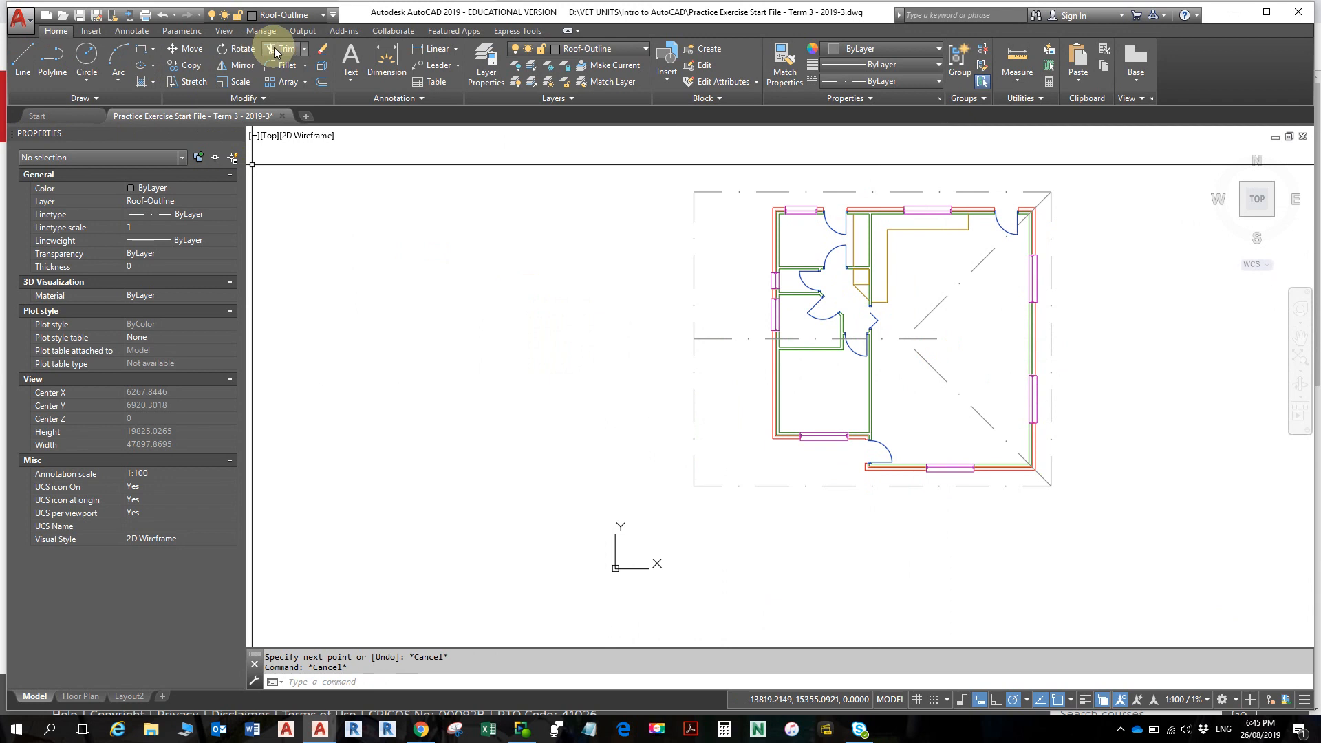
- Fillet the two hip lines with radius 0 so they meet at a point
{"action": "left_click", "coordinate": [280, 67]}
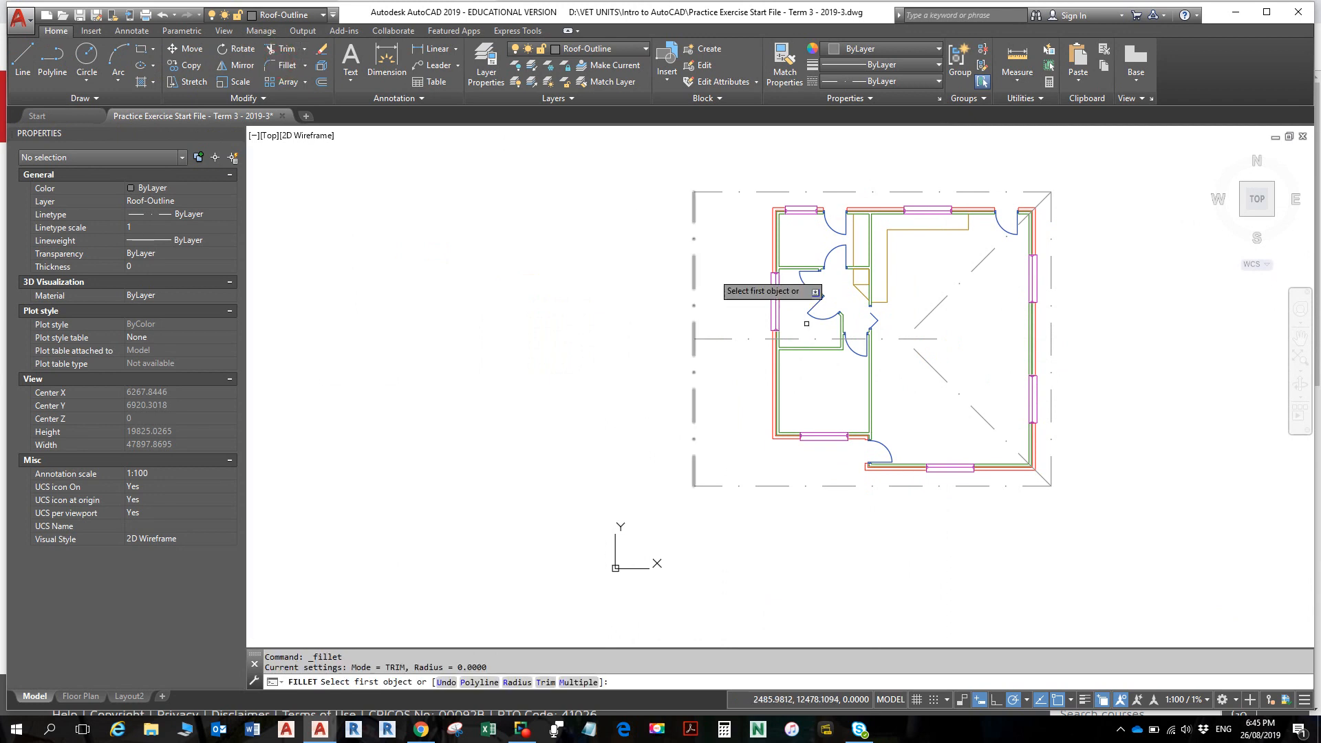
{"action": "left_click", "coordinate": [931, 314]}
{"action": "left_click", "coordinate": [920, 357]}
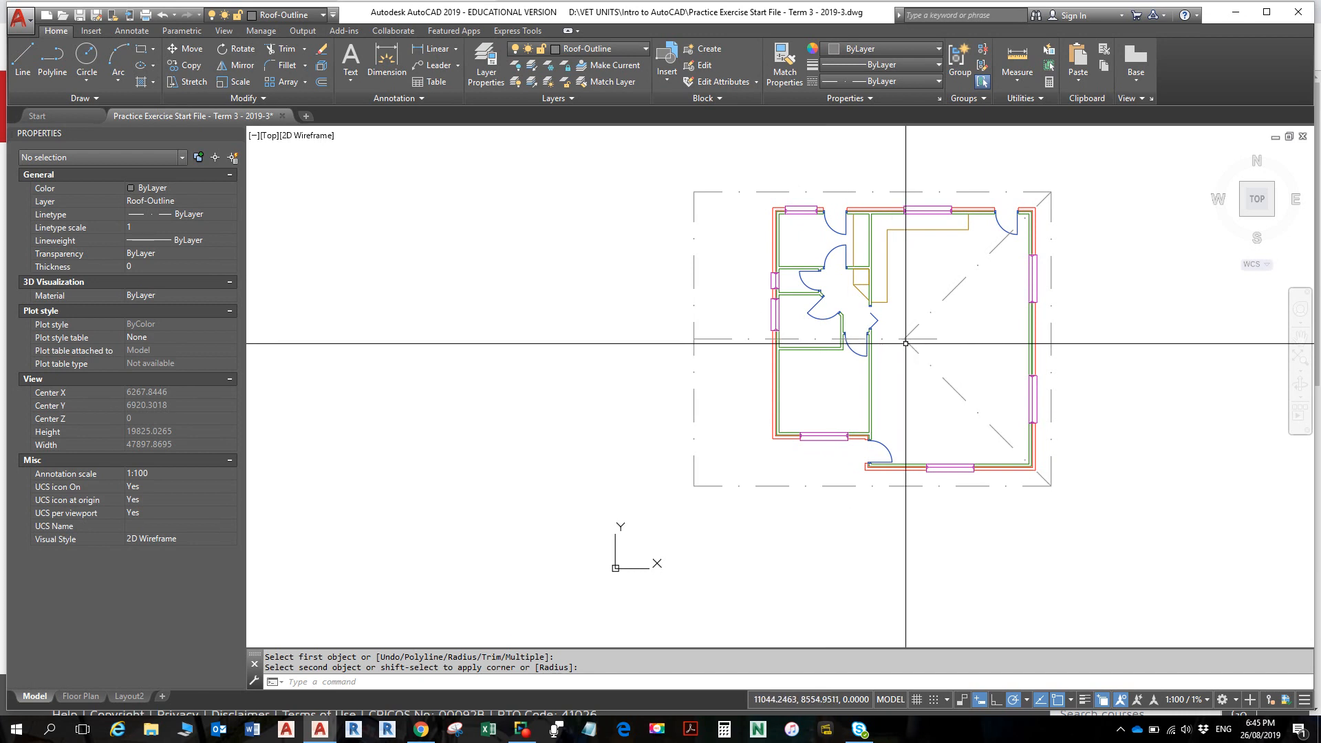
{"action": "key", "text": "Escape"}
{"action": "key", "text": "Escape"}
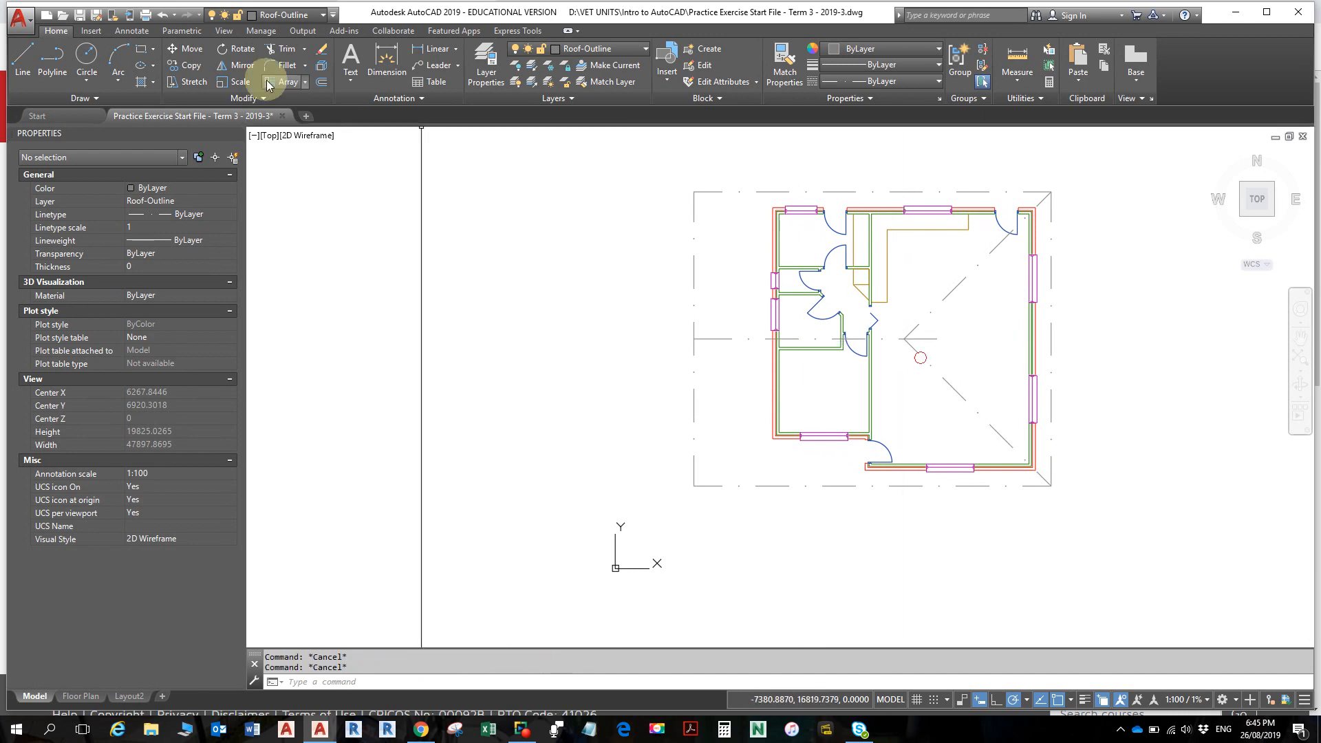
- Trim the part of the ridge line that extends east of the hip intersection
{"action": "left_click", "coordinate": [274, 48]}
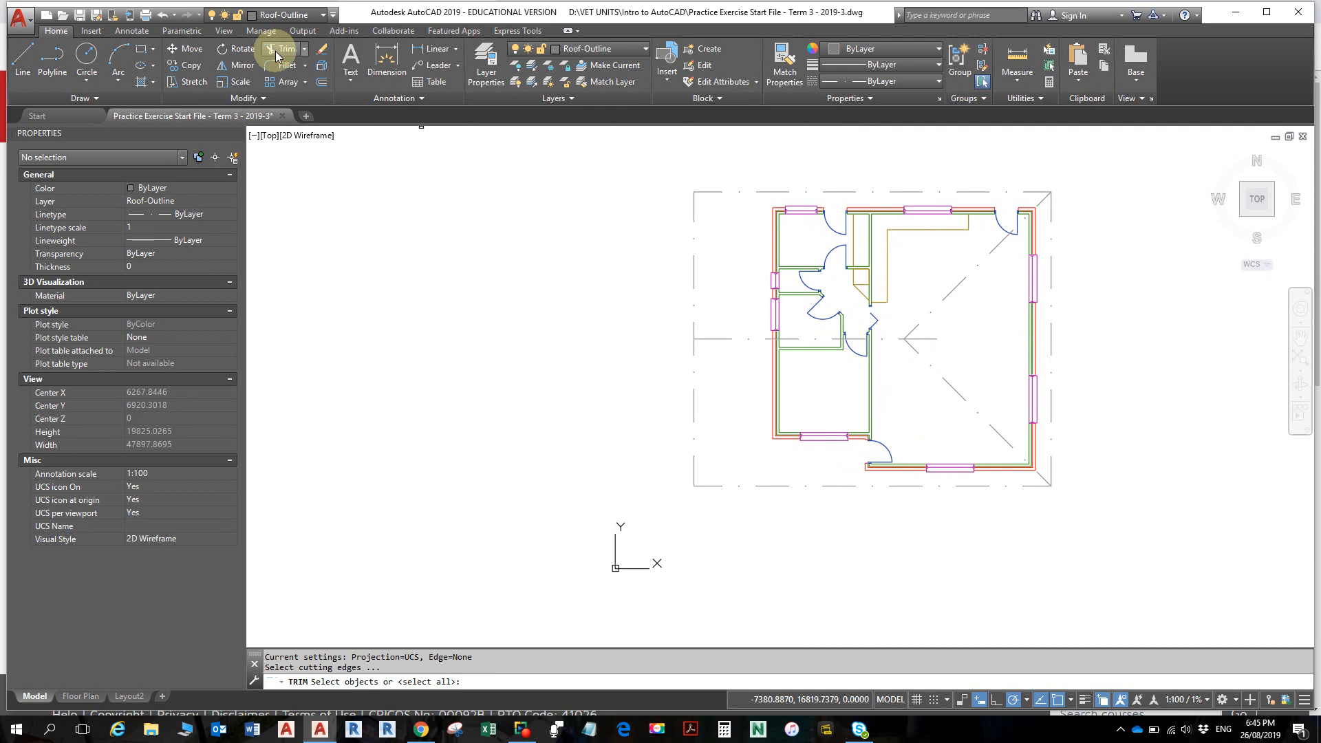
{"action": "key", "text": "Return"}
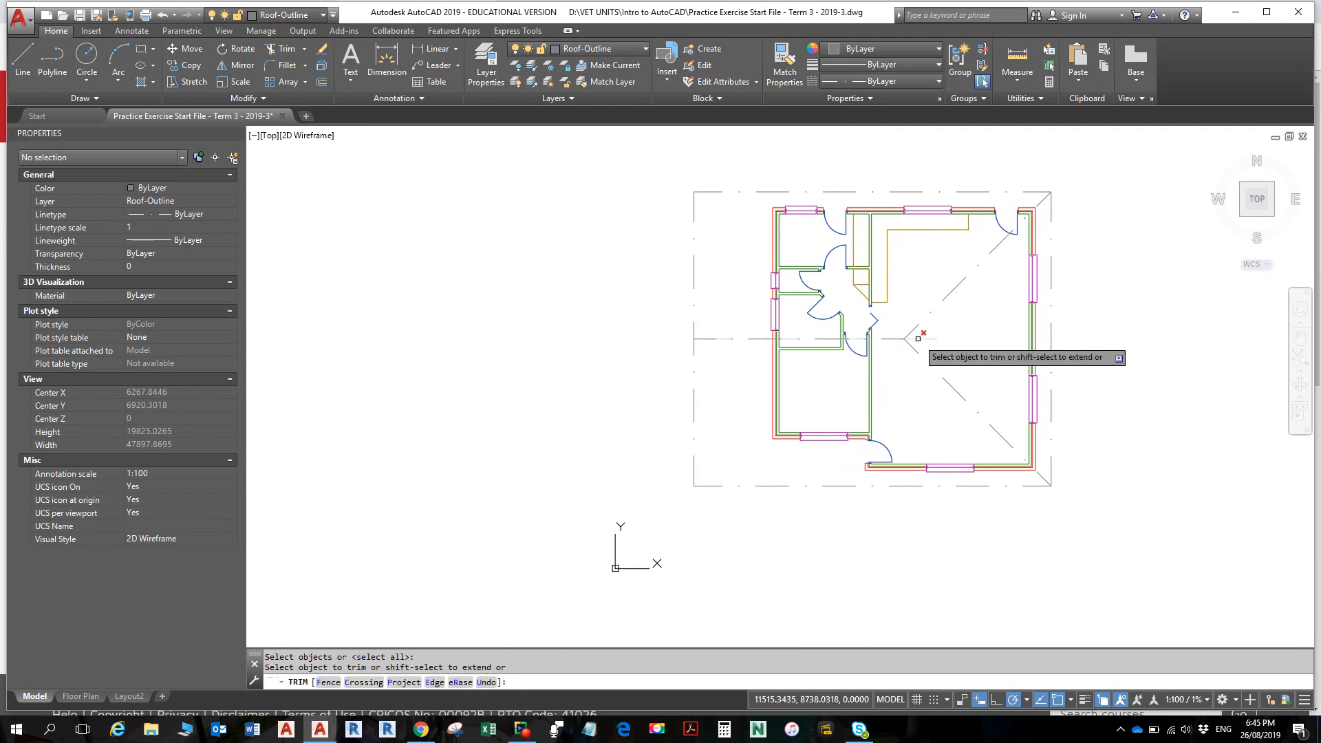
{"action": "key", "text": "Escape"}
{"action": "key", "text": "Escape"}
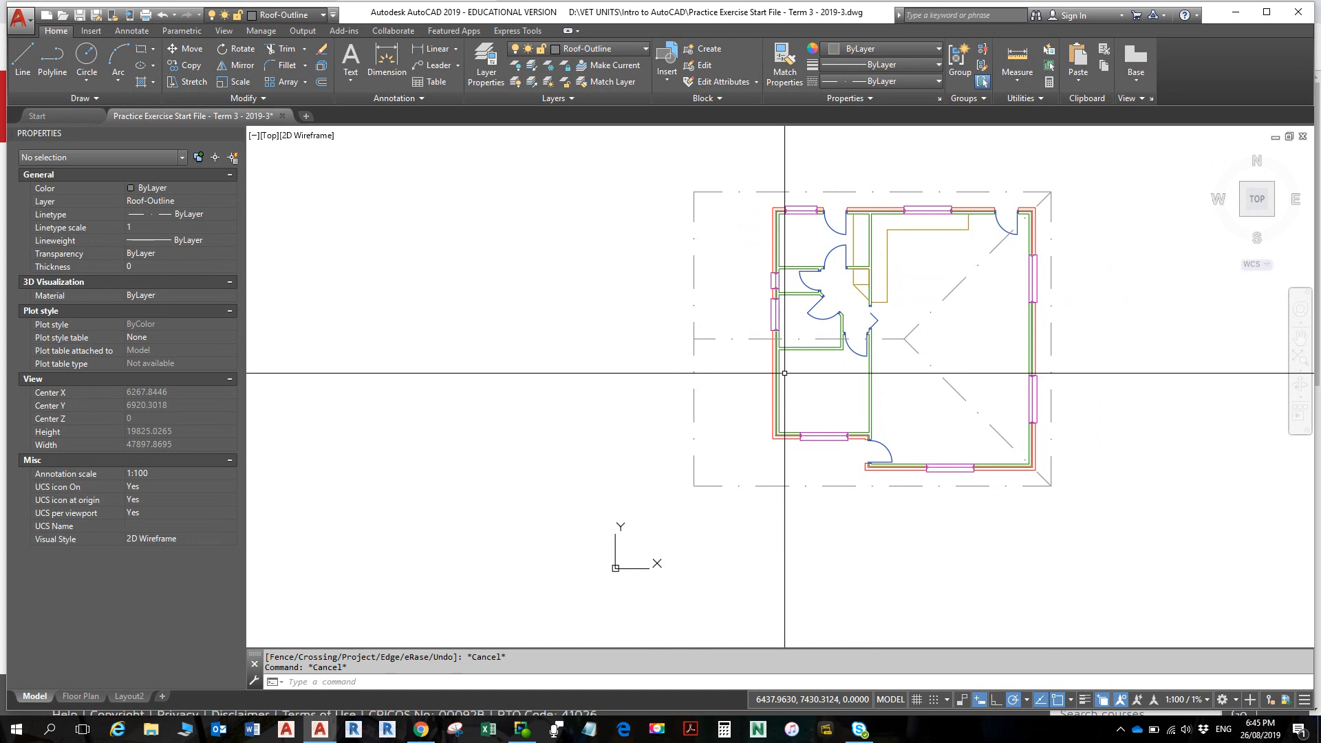
- Make Floor-Outline the current layer for work around the plan's southwest corner
{"action": "scroll", "coordinate": [784, 373], "scroll_direction": "up", "scroll_amount": 5}
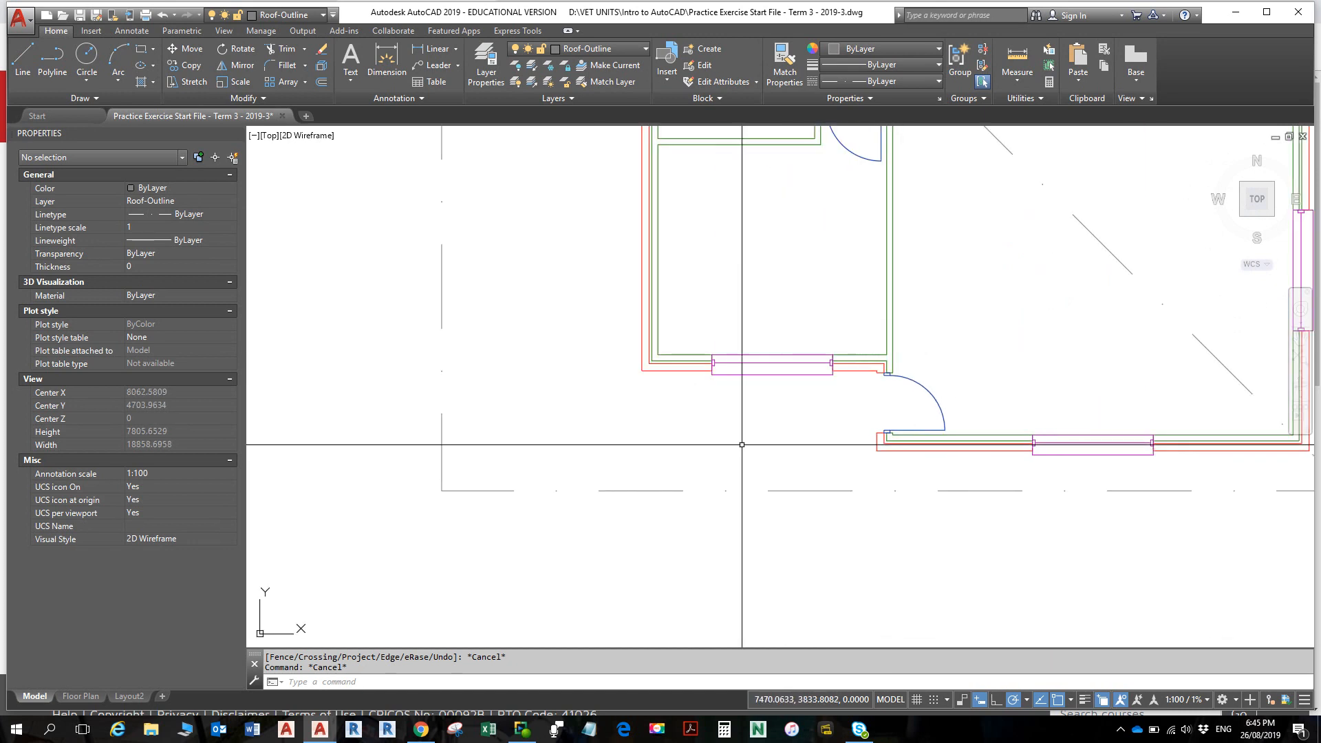
{"action": "left_click", "coordinate": [630, 49]}
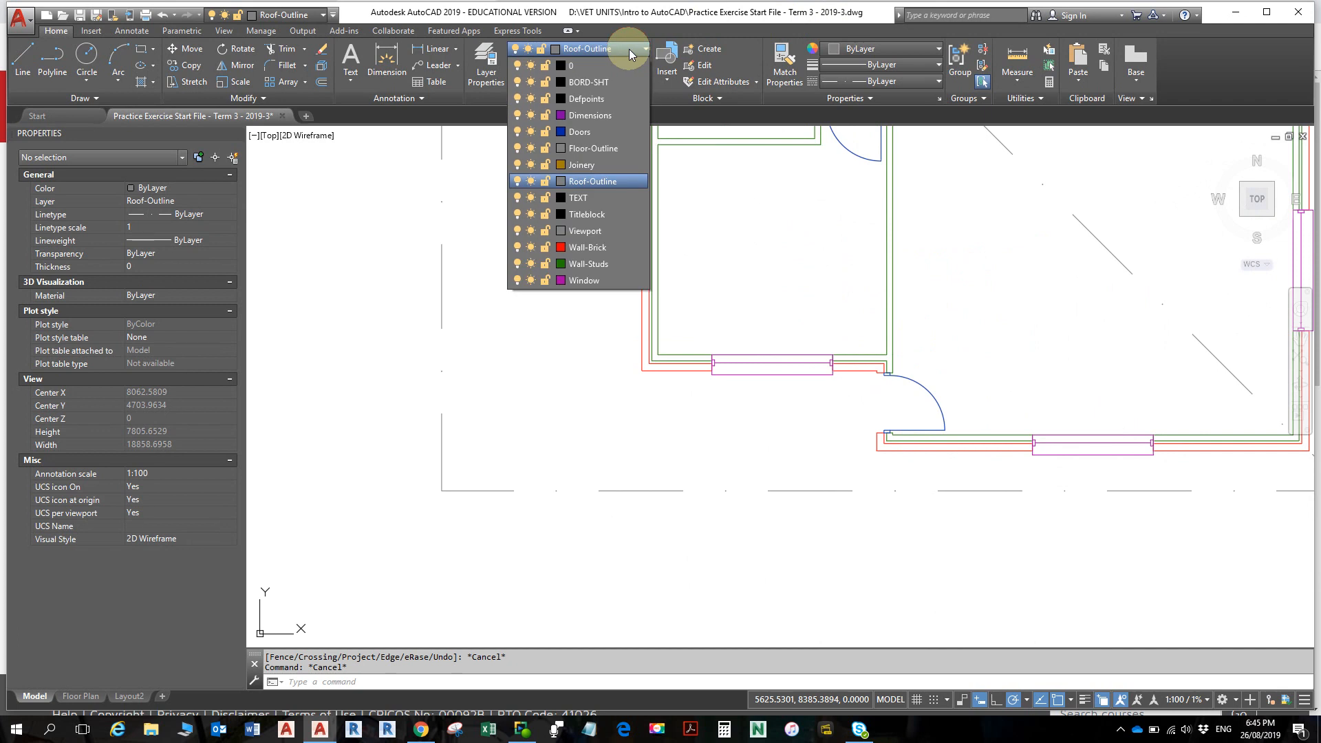
{"action": "left_click", "coordinate": [601, 150]}
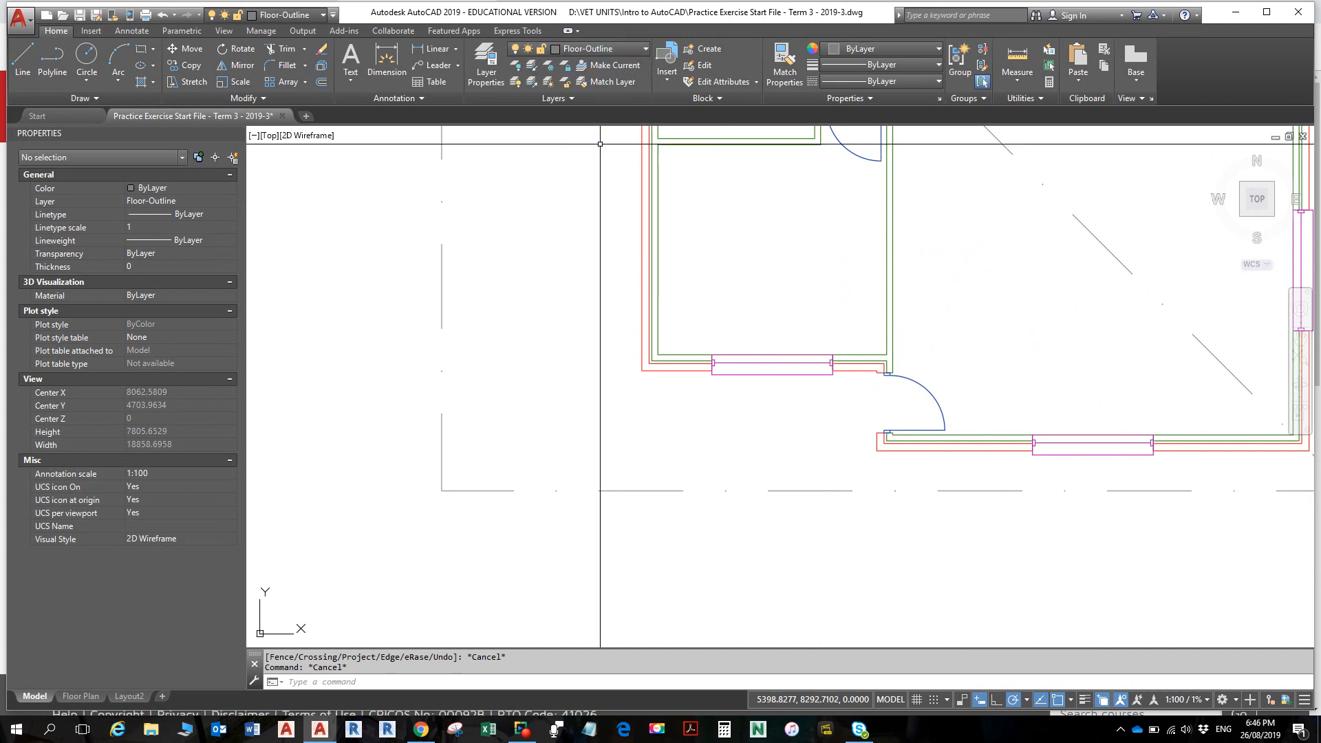
- Draw a polyline from the brick corner south of the entry door west to align with the west wall, then north to the bedroom's southwest brick corner
{"action": "left_click", "coordinate": [53, 60]}
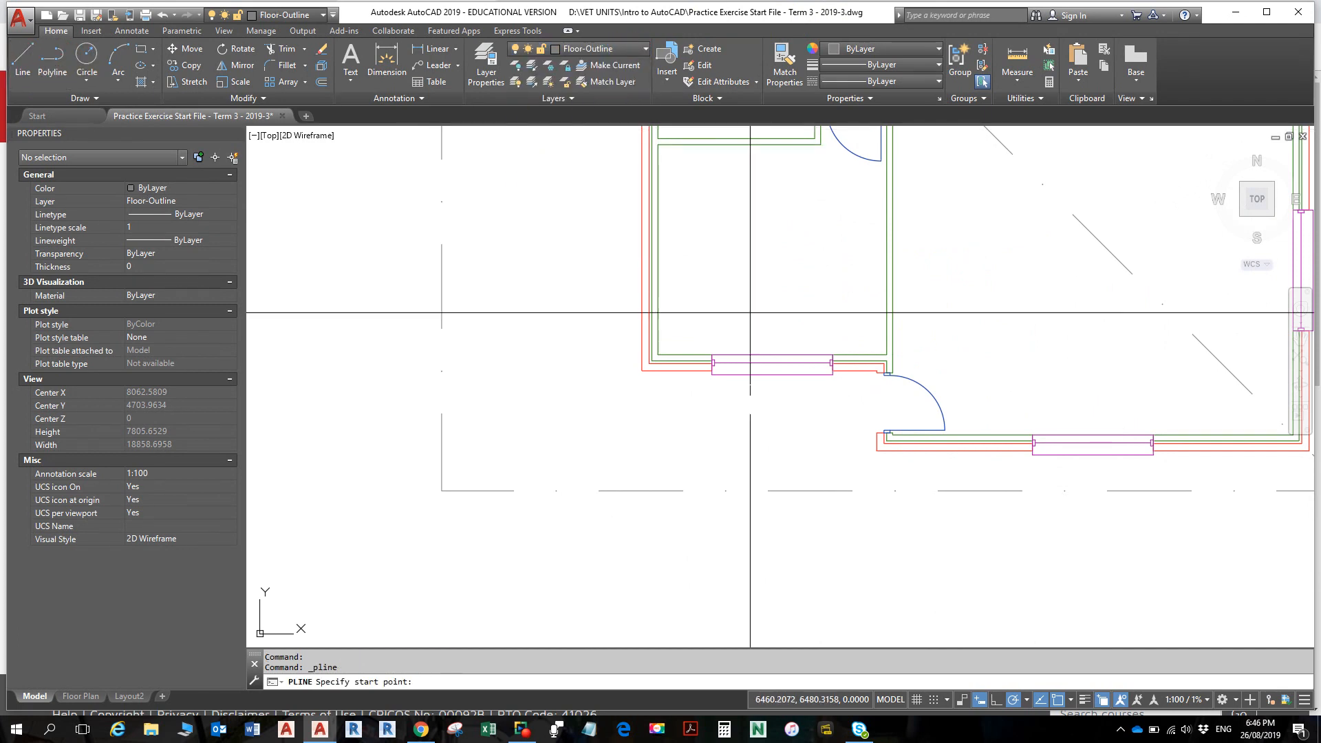
{"action": "left_click", "coordinate": [877, 451]}
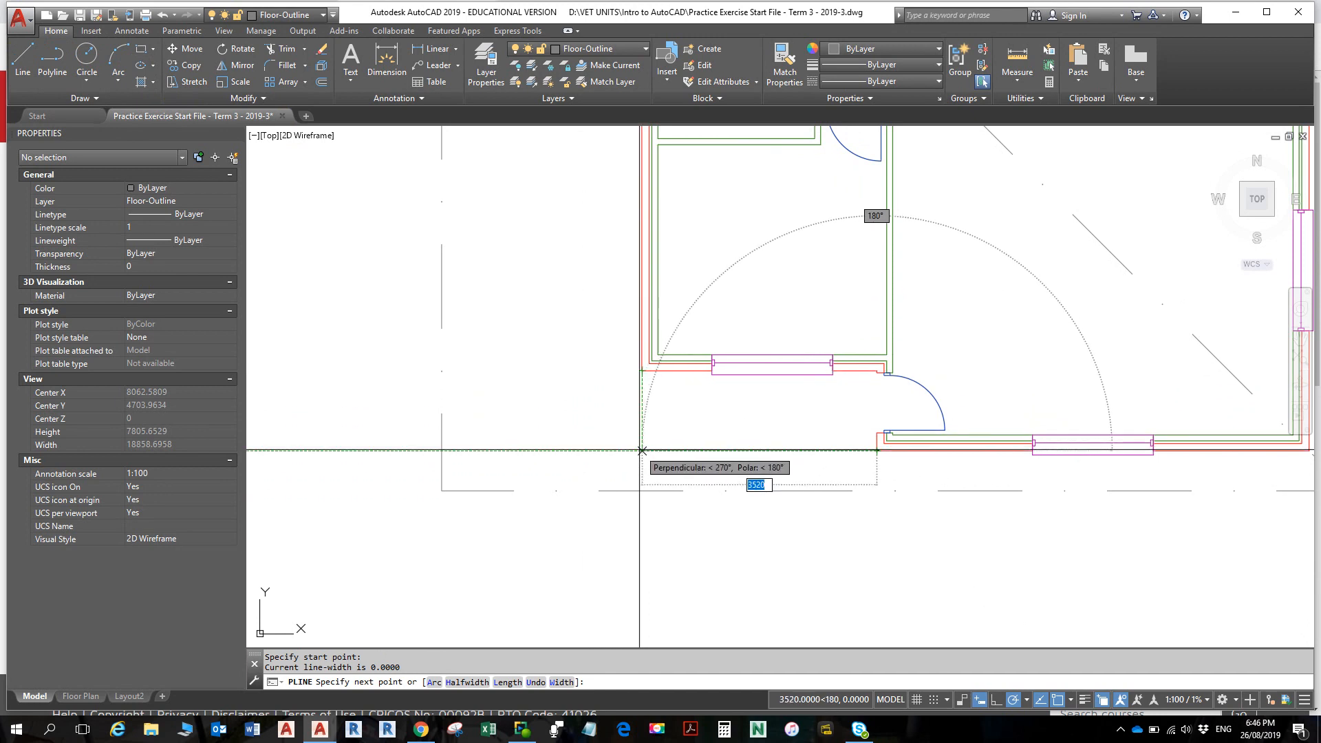
{"action": "right_click", "coordinate": [642, 434], "text": "shift"}
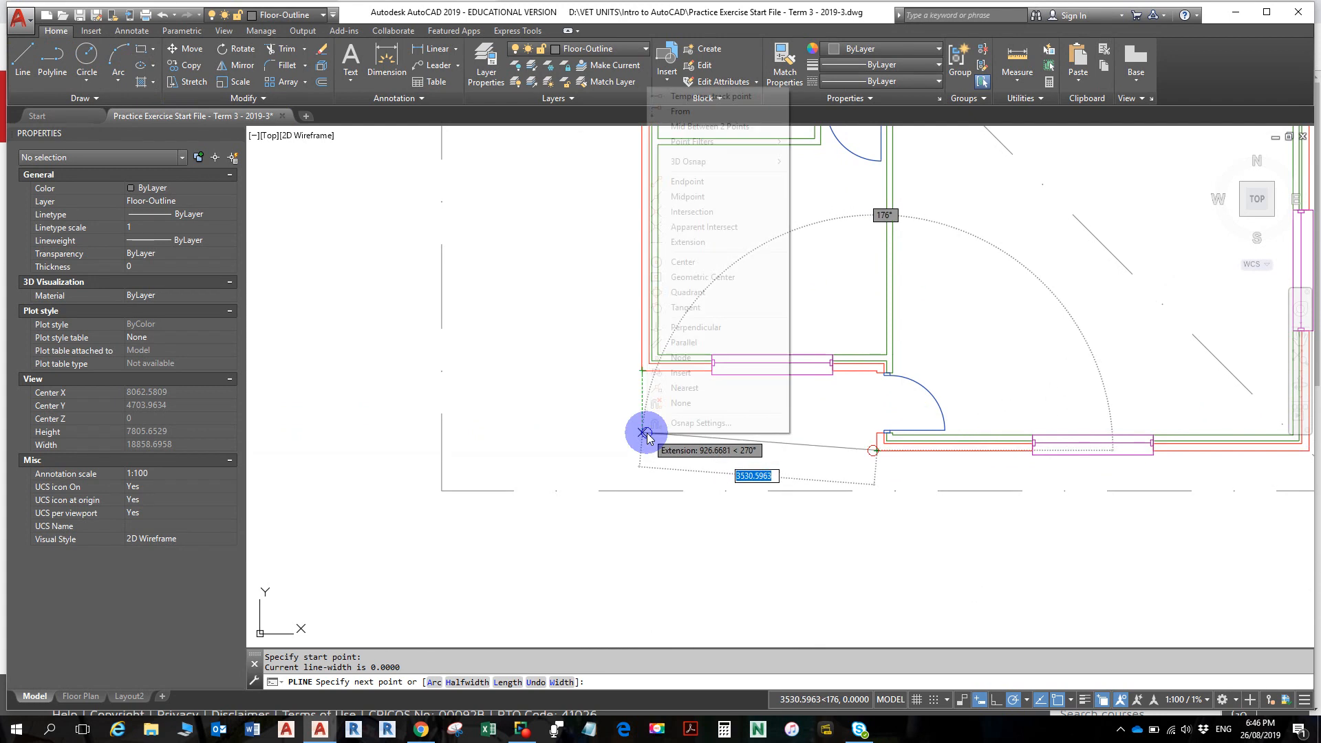
{"action": "left_click", "coordinate": [720, 328]}
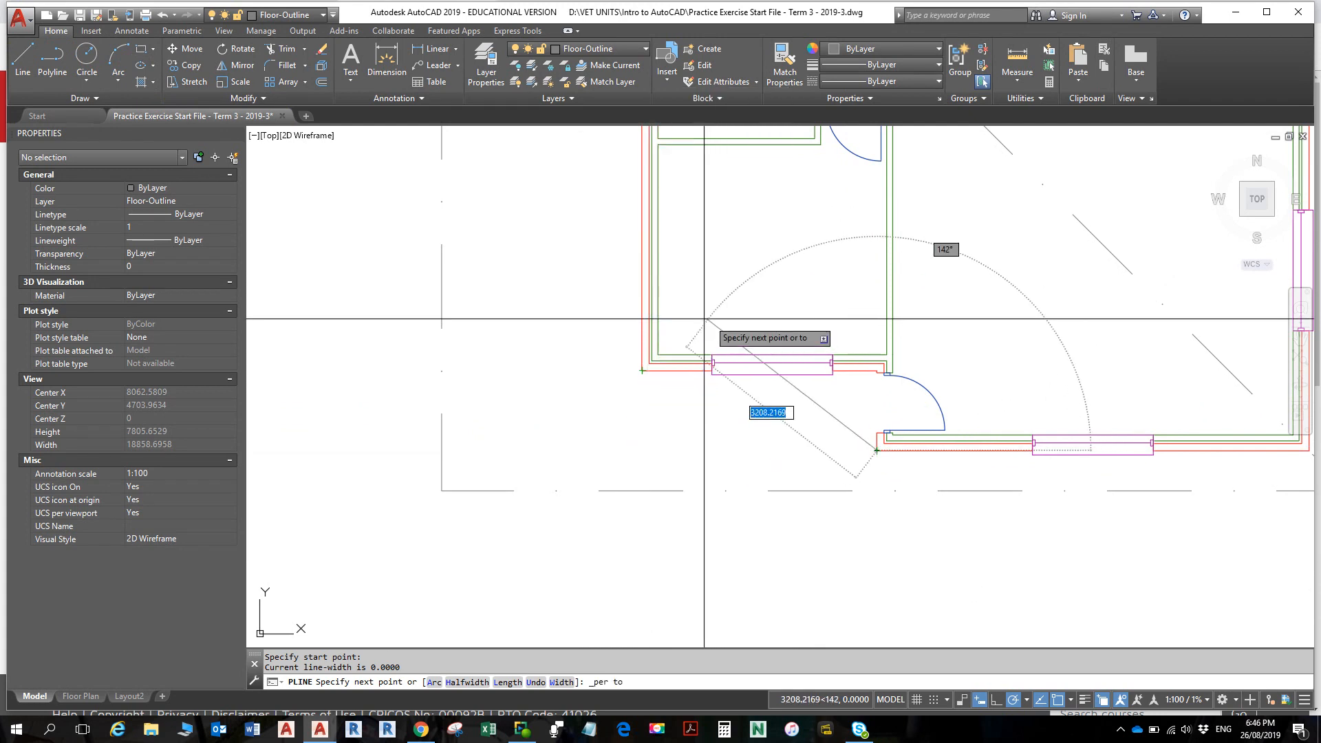
{"action": "left_click", "coordinate": [640, 316]}
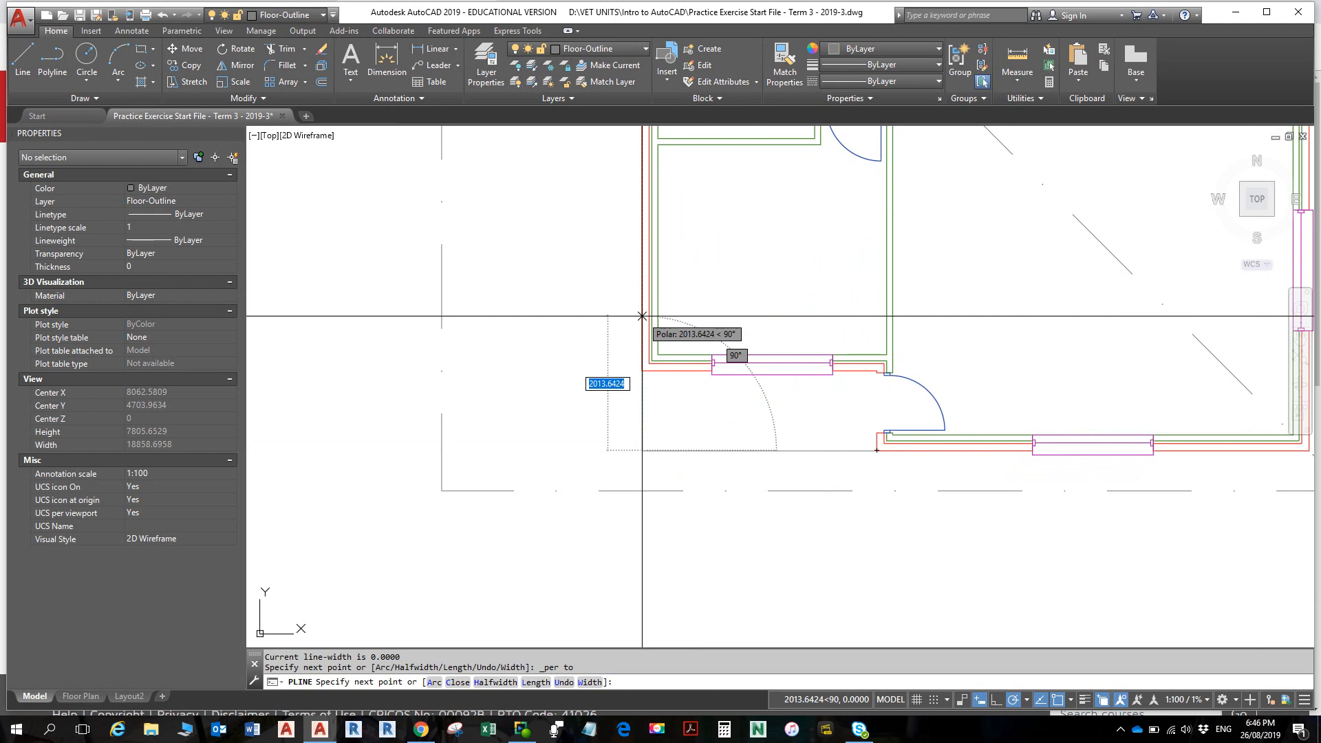
{"action": "left_click", "coordinate": [642, 370]}
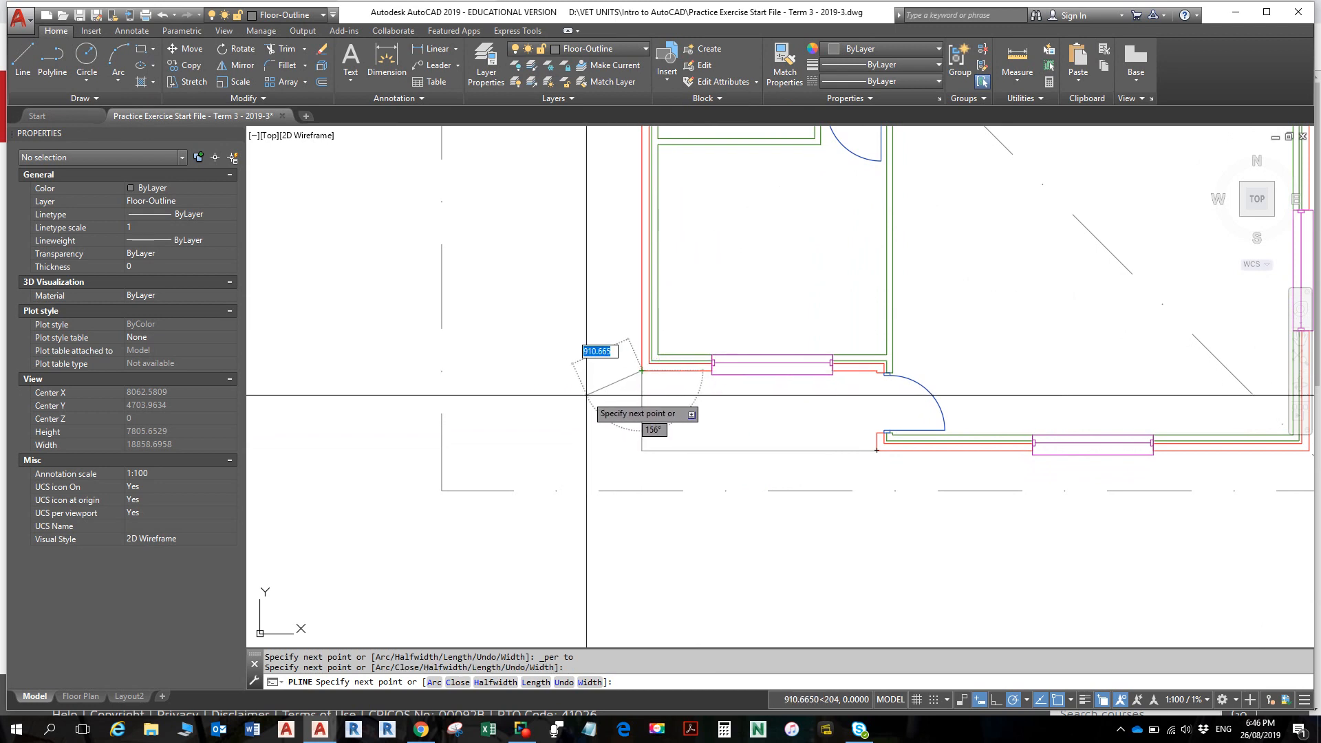
{"action": "key", "text": "Escape"}
{"action": "key", "text": "Escape"}
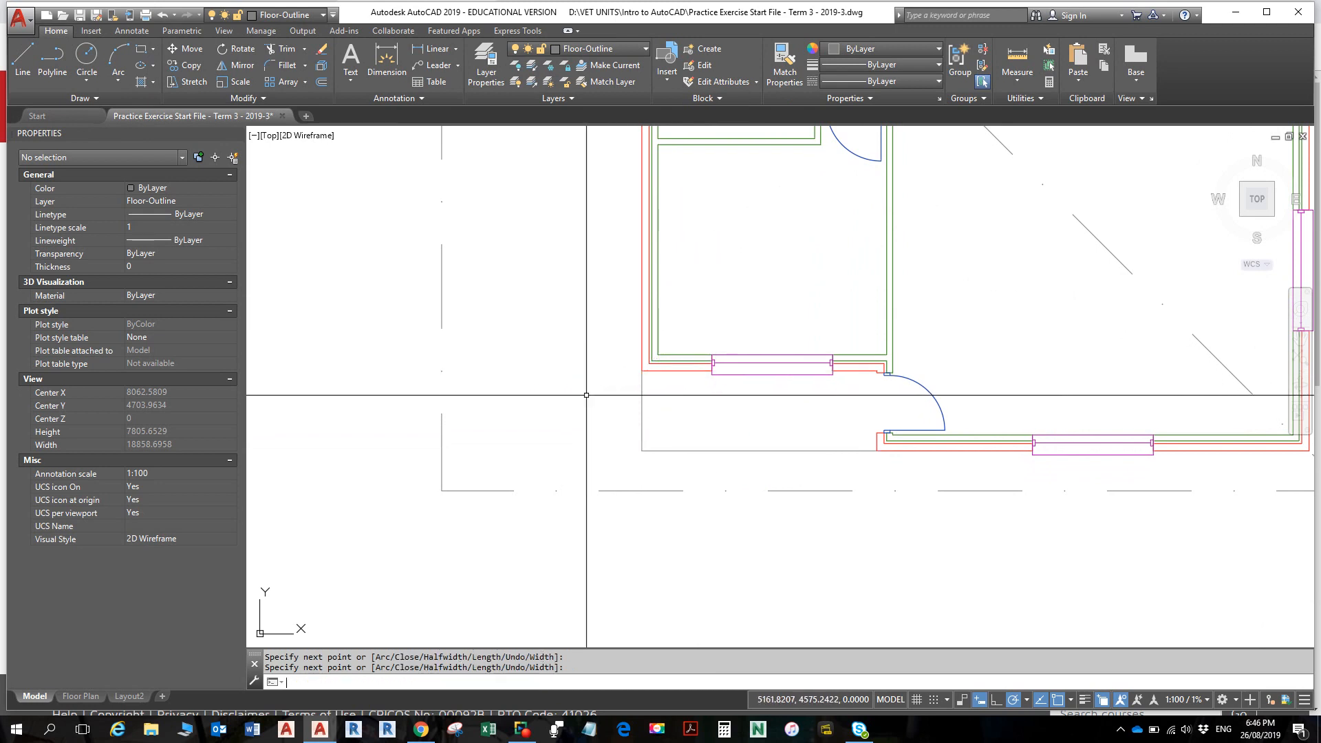
{"action": "scroll", "coordinate": [598, 365], "scroll_direction": "down", "scroll_amount": 3}
{"action": "scroll", "coordinate": [598, 365], "scroll_direction": "down", "scroll_amount": 3}
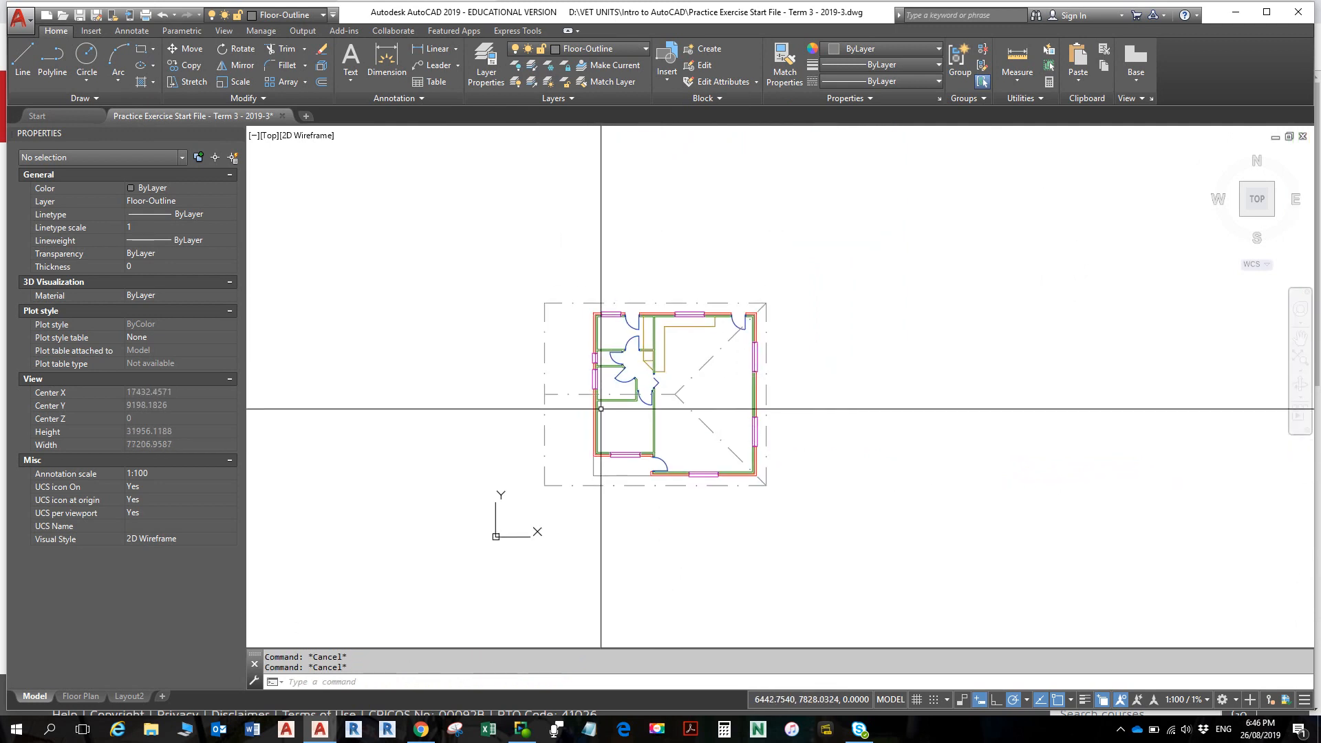
{"action": "mouse_move", "coordinate": [725, 346]}
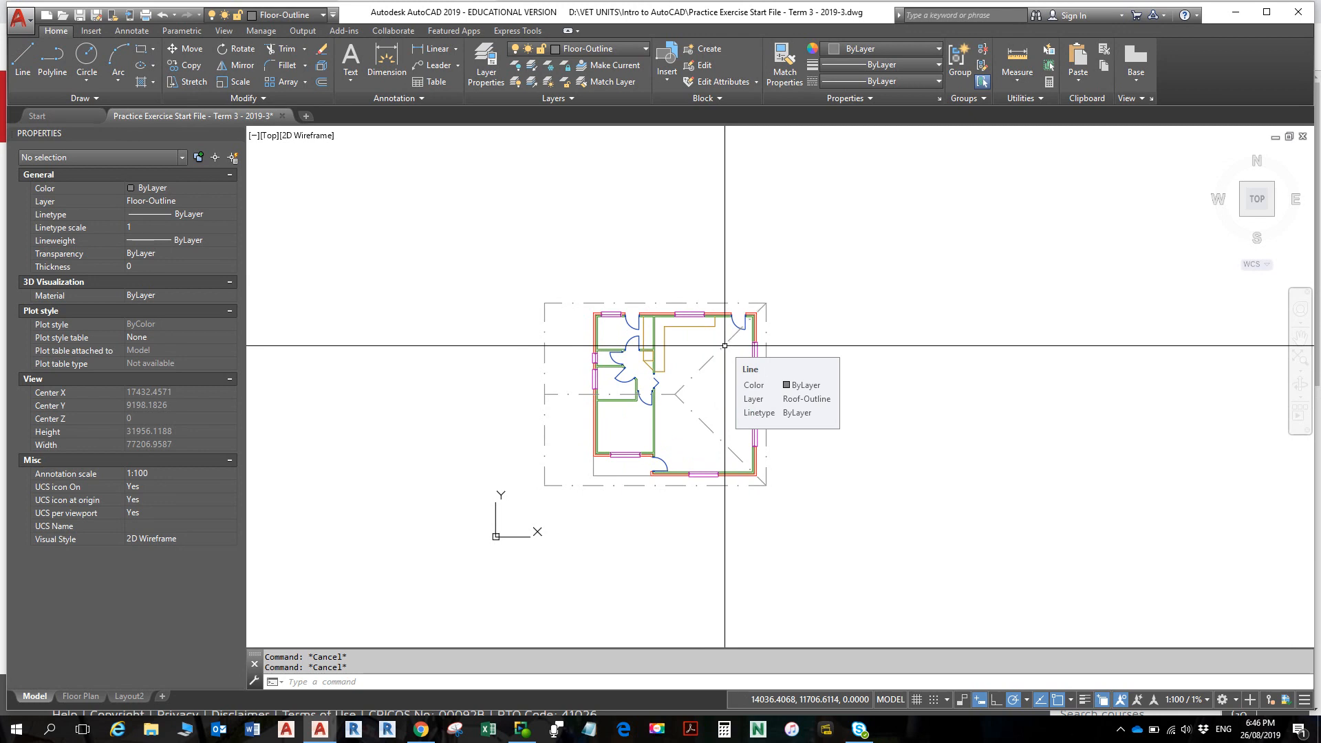
{"action": "key", "text": "alt"}
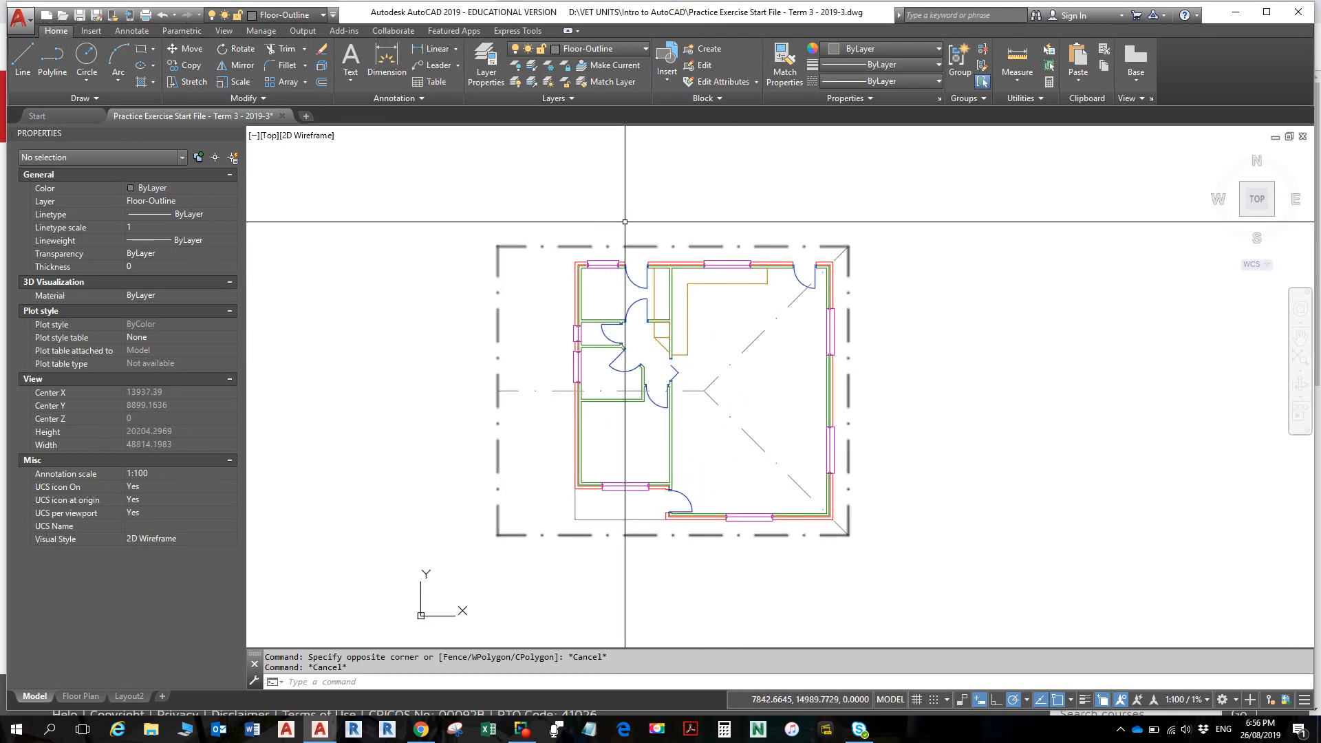
- Create a new layer in the Layer Properties Manager, based on the Floor-Outline layer
{"action": "left_click", "coordinate": [608, 50]}
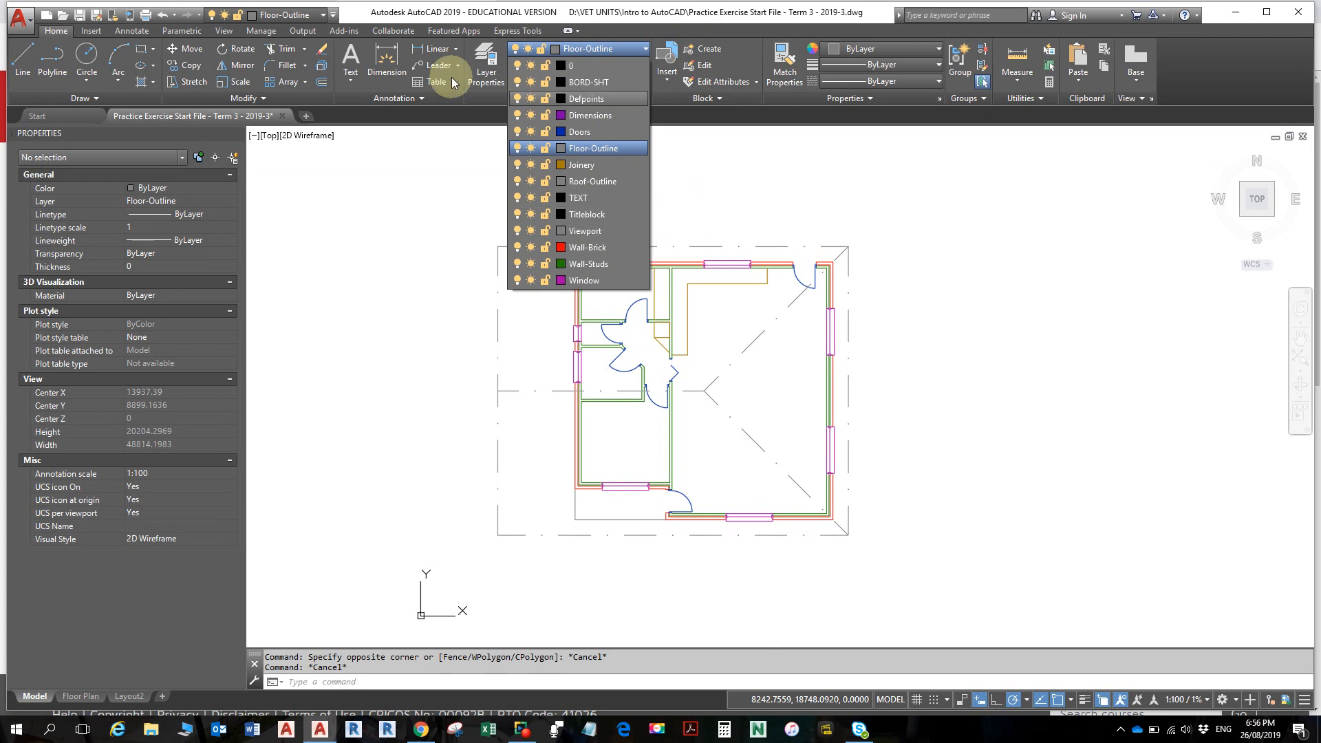
{"action": "left_click", "coordinate": [483, 63]}
{"action": "left_click", "coordinate": [483, 64]}
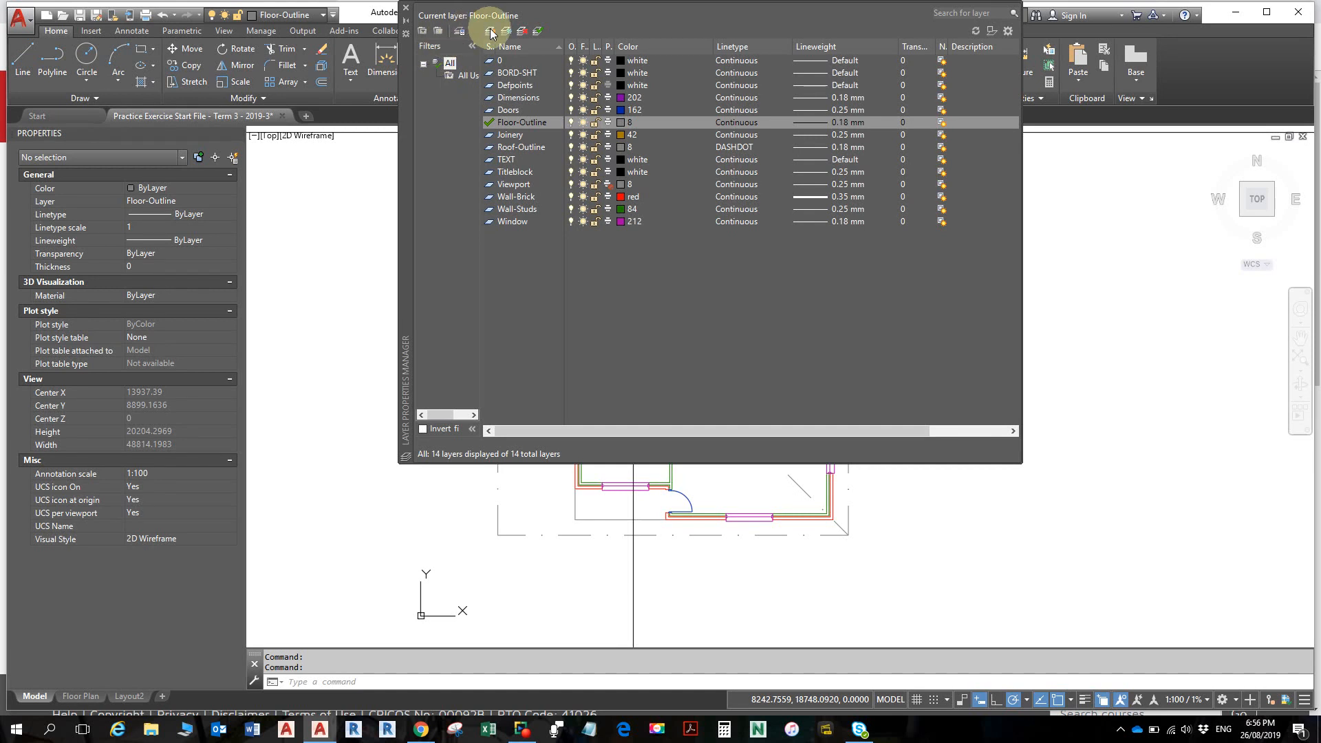
{"action": "left_click_drag", "start_coordinate": [404, 76], "coordinate": [430, 235]}
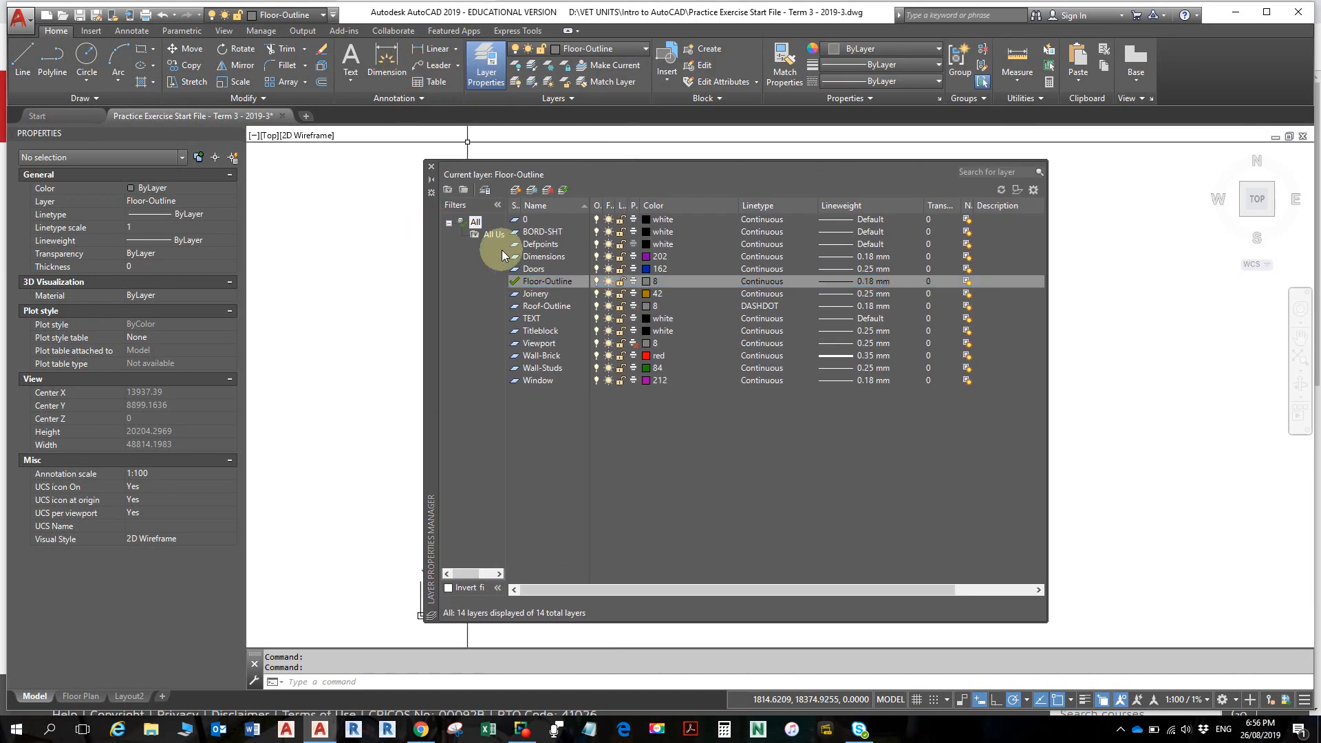
{"action": "left_click", "coordinate": [517, 192]}
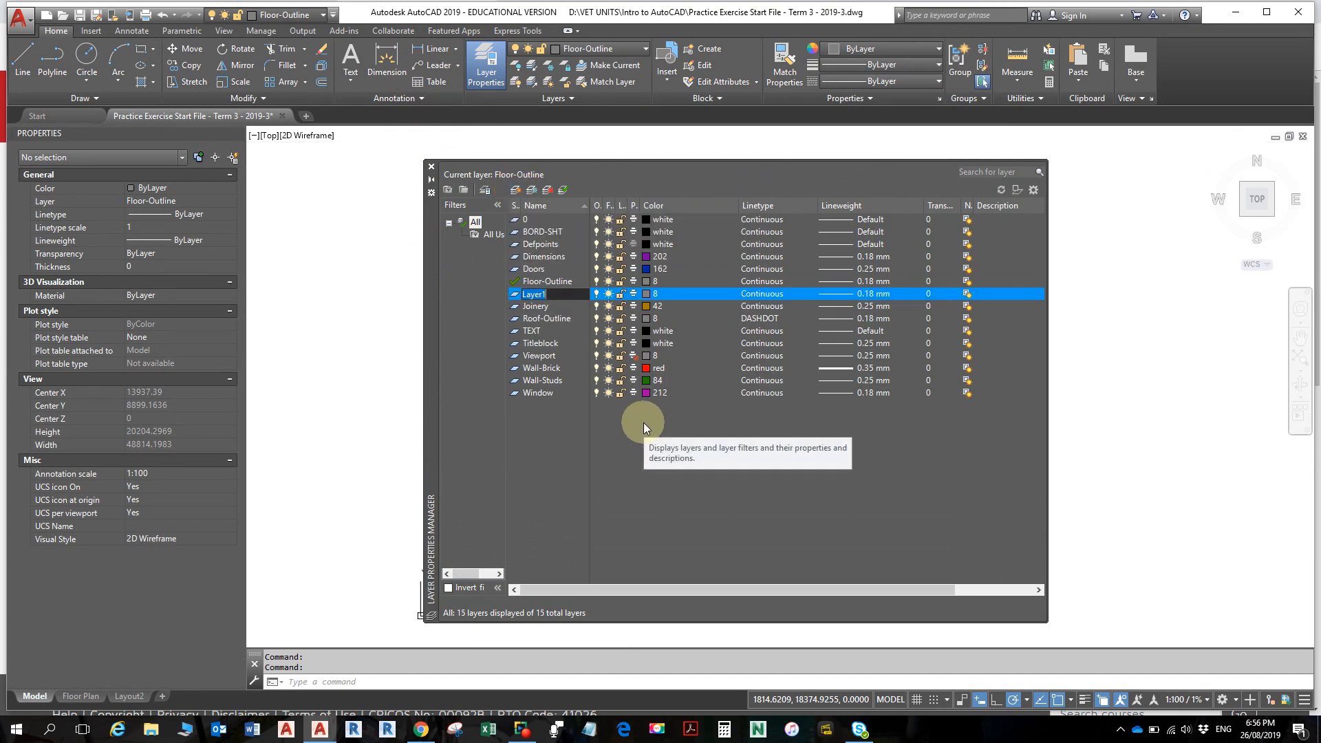
- Name the new layer Wall-Hatch and set its lineweight to 0.15 mm
{"action": "type", "text": "Wall-Hatch"}
{"action": "left_click", "coordinate": [716, 510]}
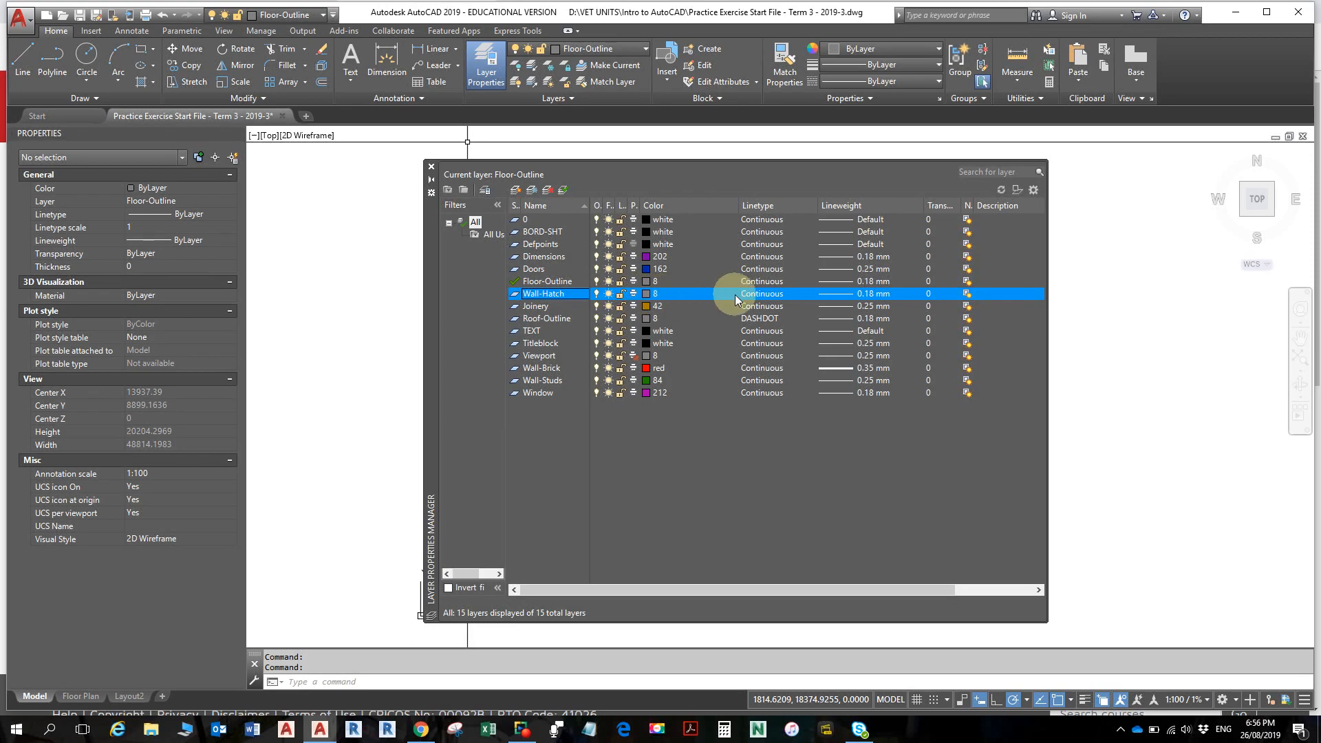
{"action": "left_click", "coordinate": [877, 296]}
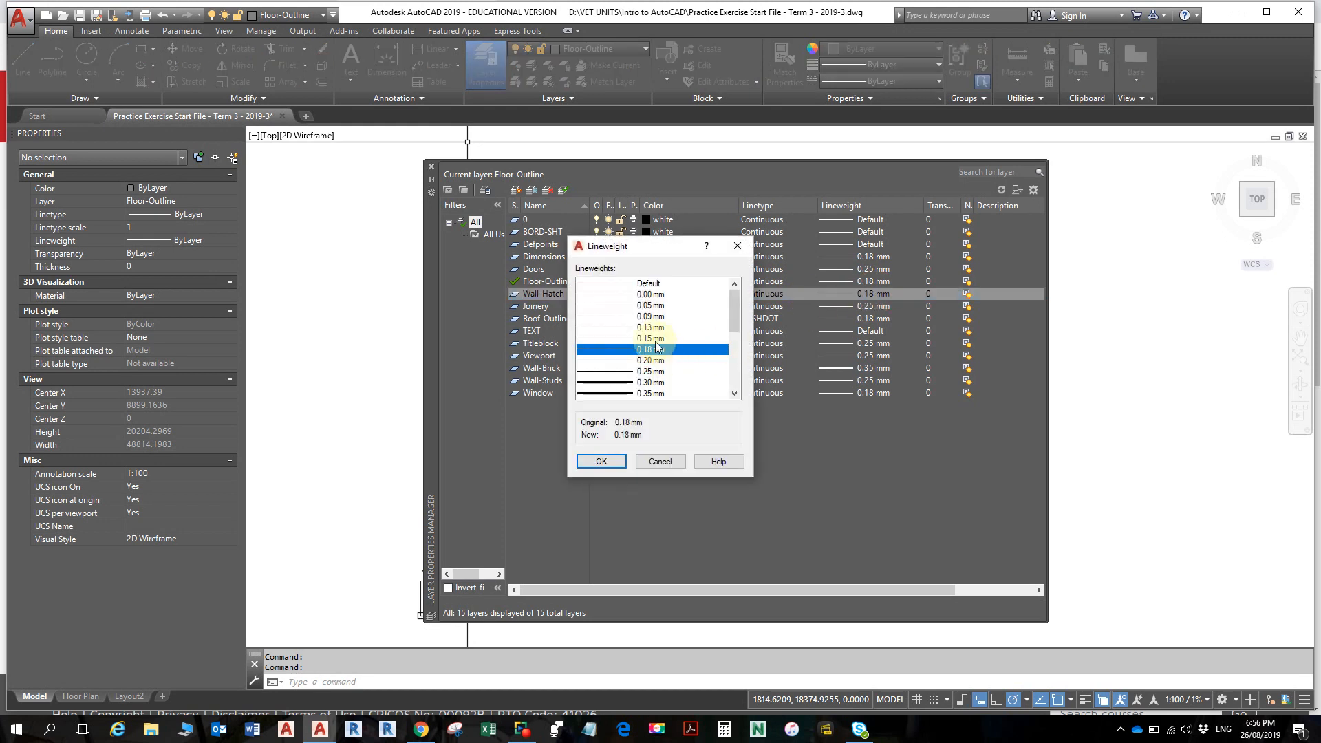
{"action": "left_click", "coordinate": [626, 339]}
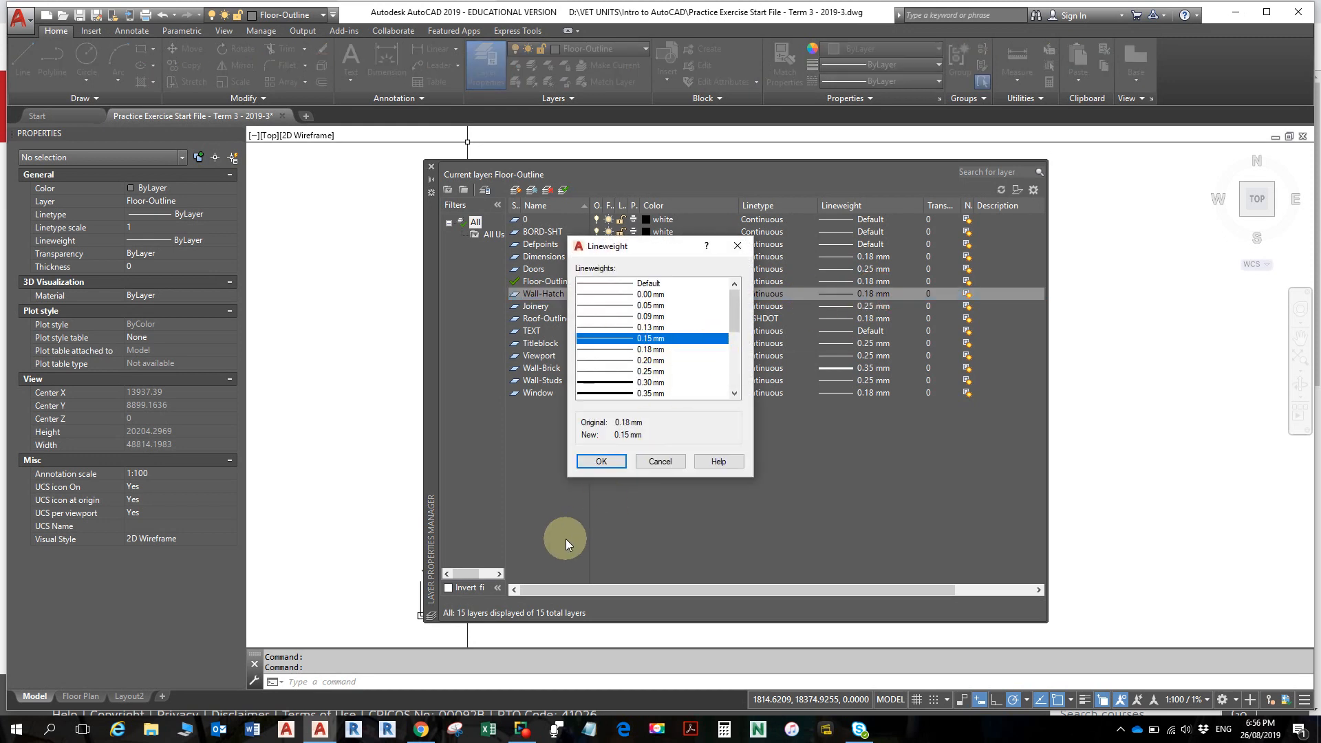
{"action": "left_click", "coordinate": [600, 465]}
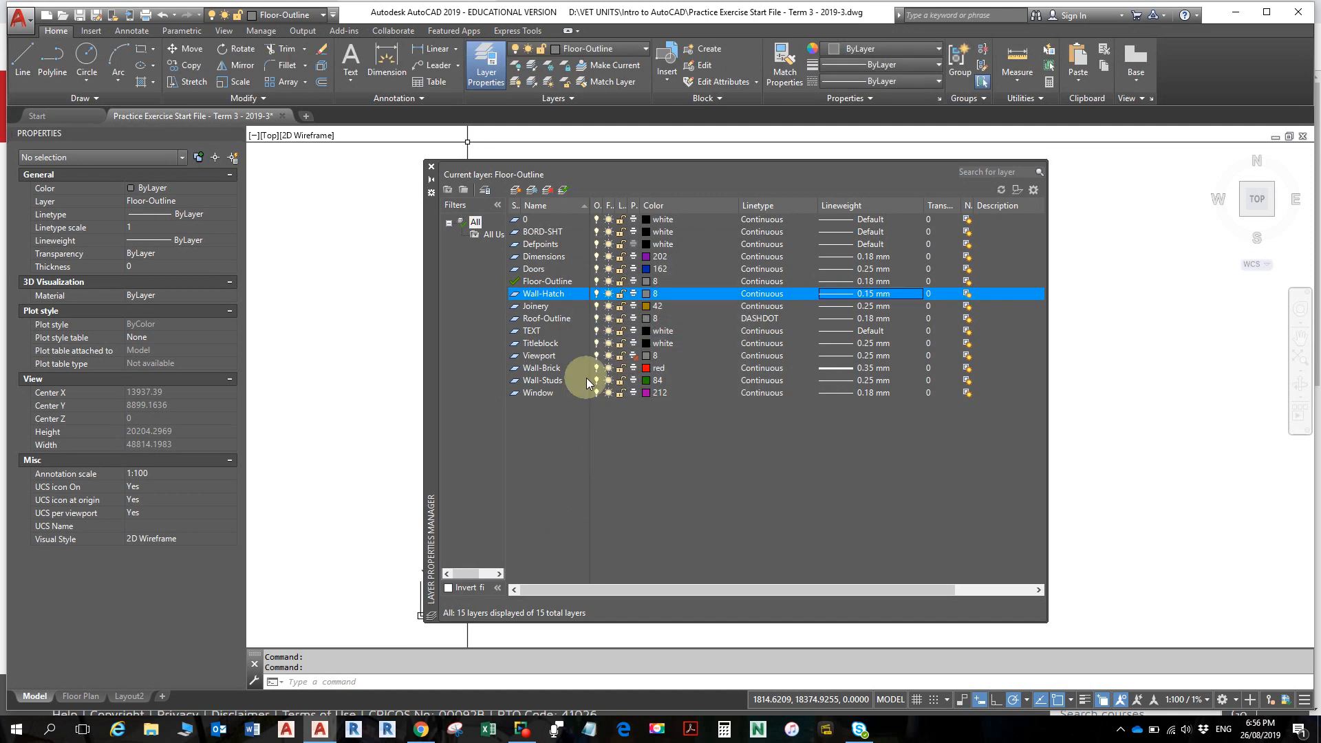
- Make Wall-Hatch the current layer and close the layer manager
{"action": "double_click", "coordinate": [548, 294]}
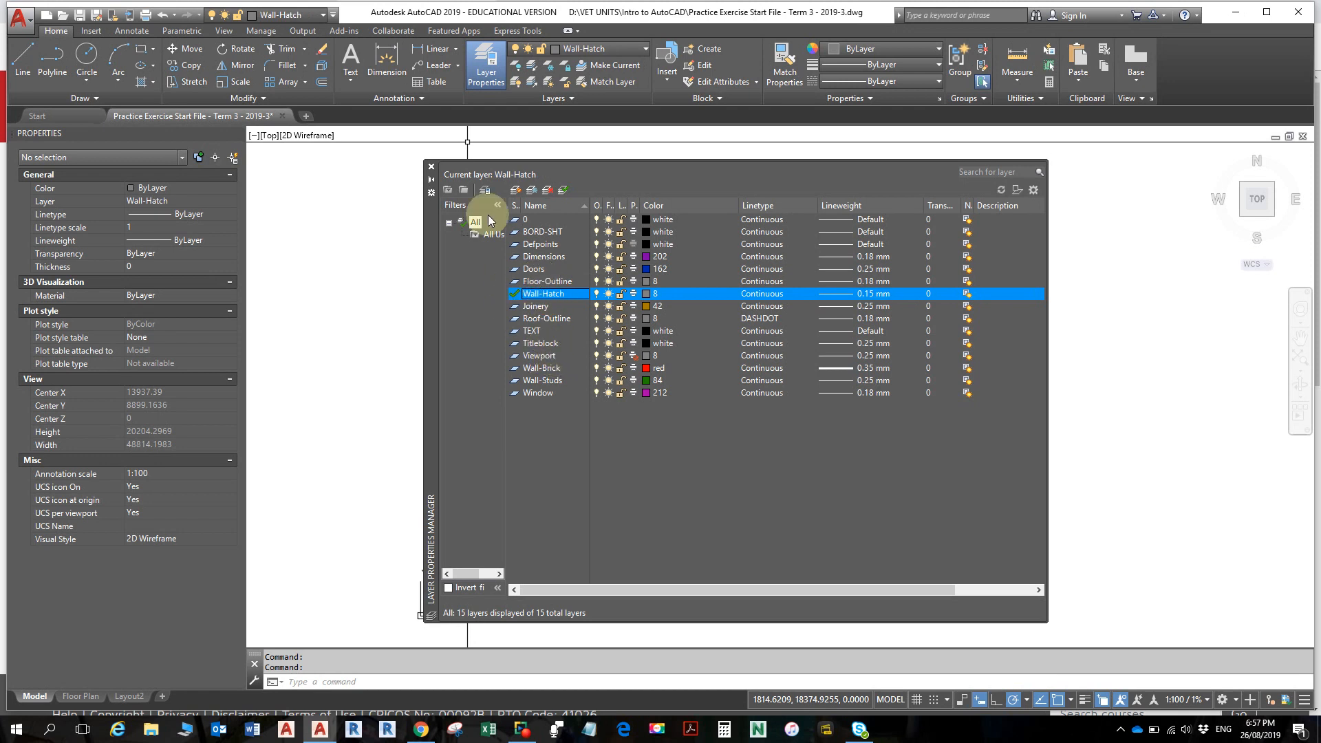
{"action": "left_click", "coordinate": [432, 167]}
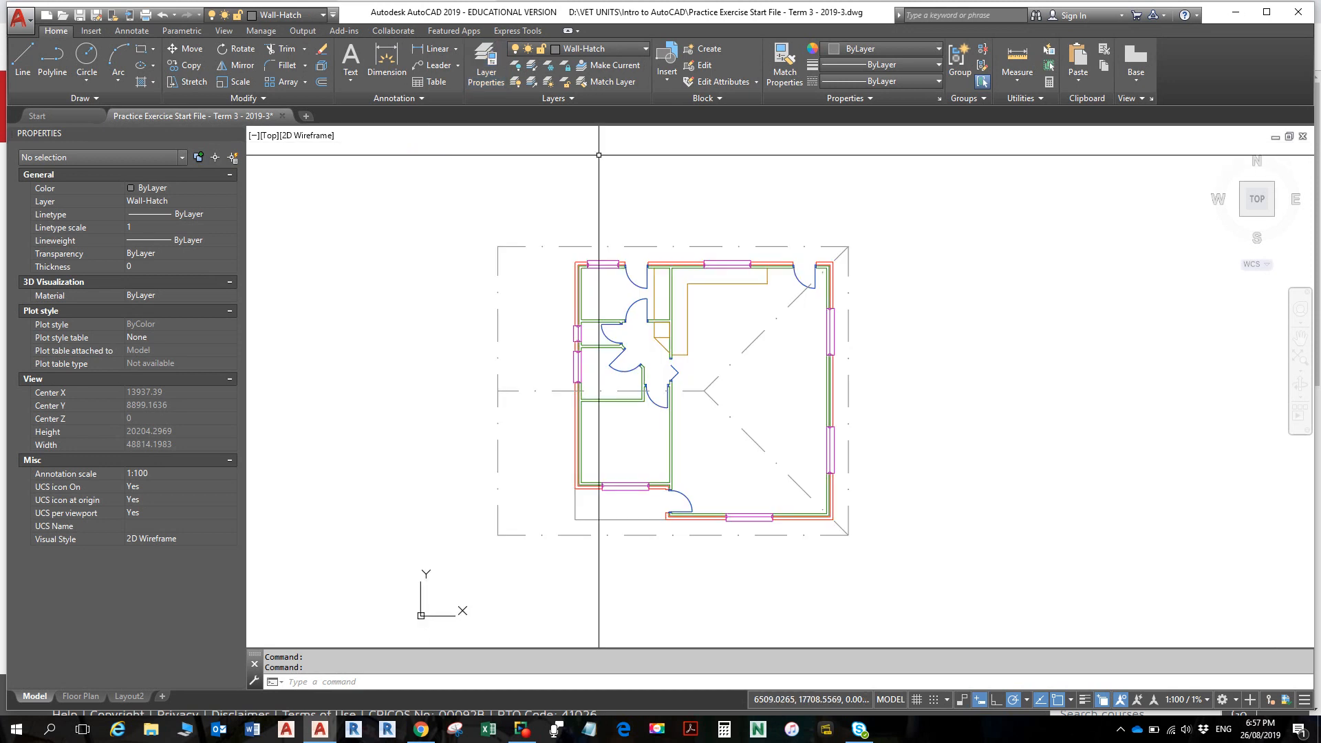
- Switch the current layer to Dimensions and back to Wall-Hatch
{"action": "left_click", "coordinate": [620, 53]}
{"action": "left_click", "coordinate": [583, 115]}
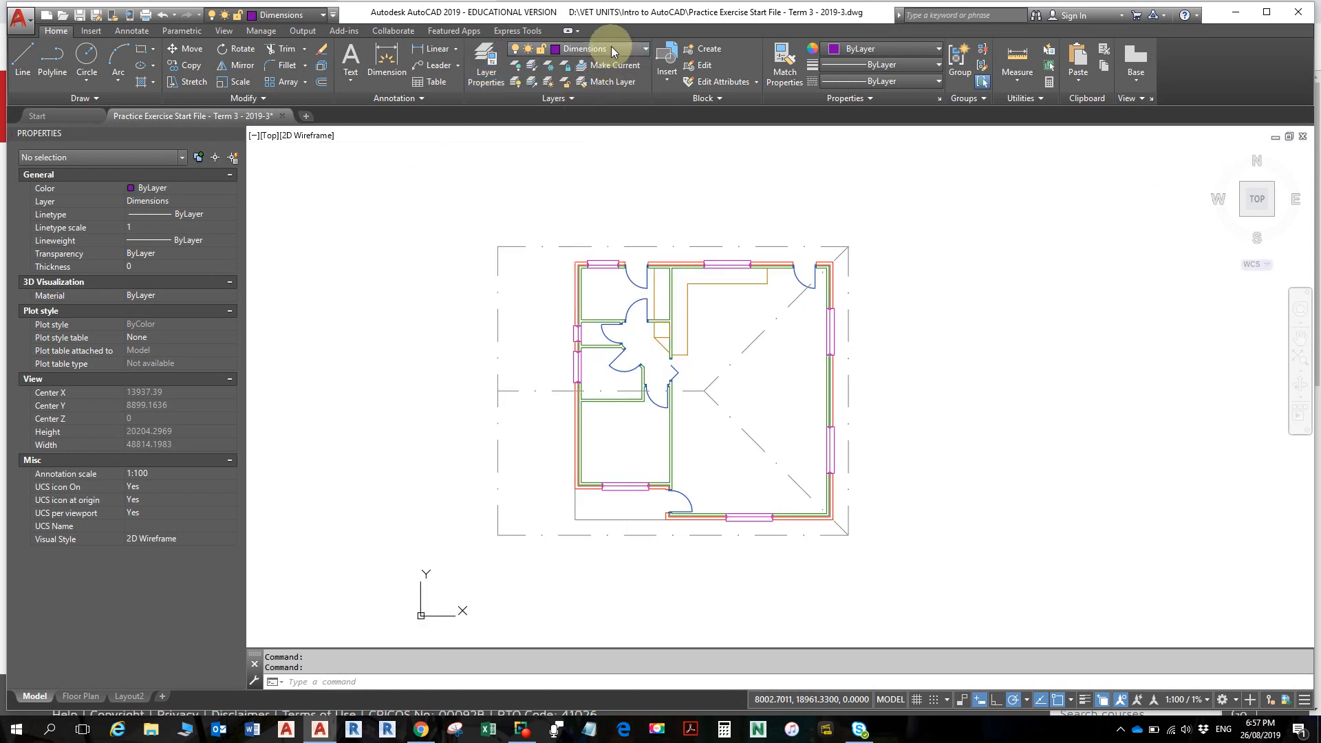
{"action": "left_click", "coordinate": [611, 48]}
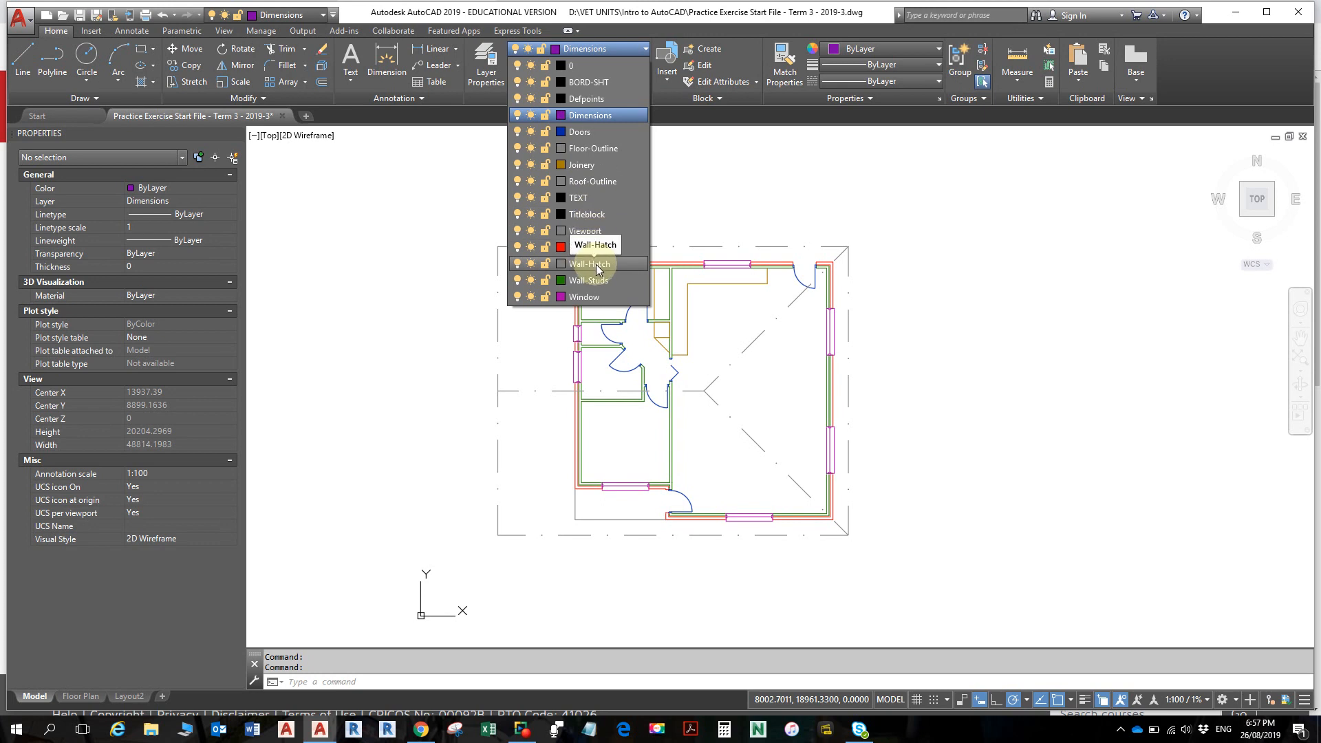
{"action": "left_click", "coordinate": [597, 264]}
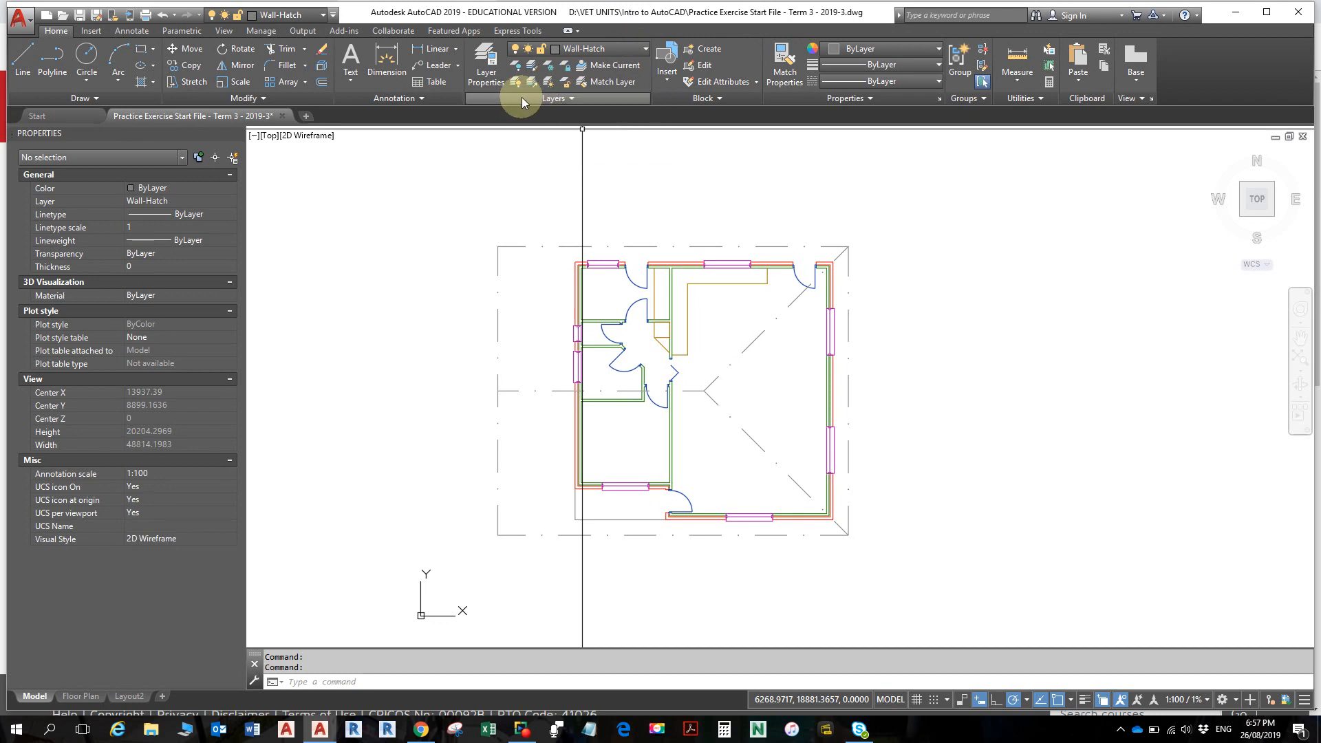
- Save the drawing and start a Hatch with the ANSI32 pattern
{"action": "left_click", "coordinate": [80, 15]}
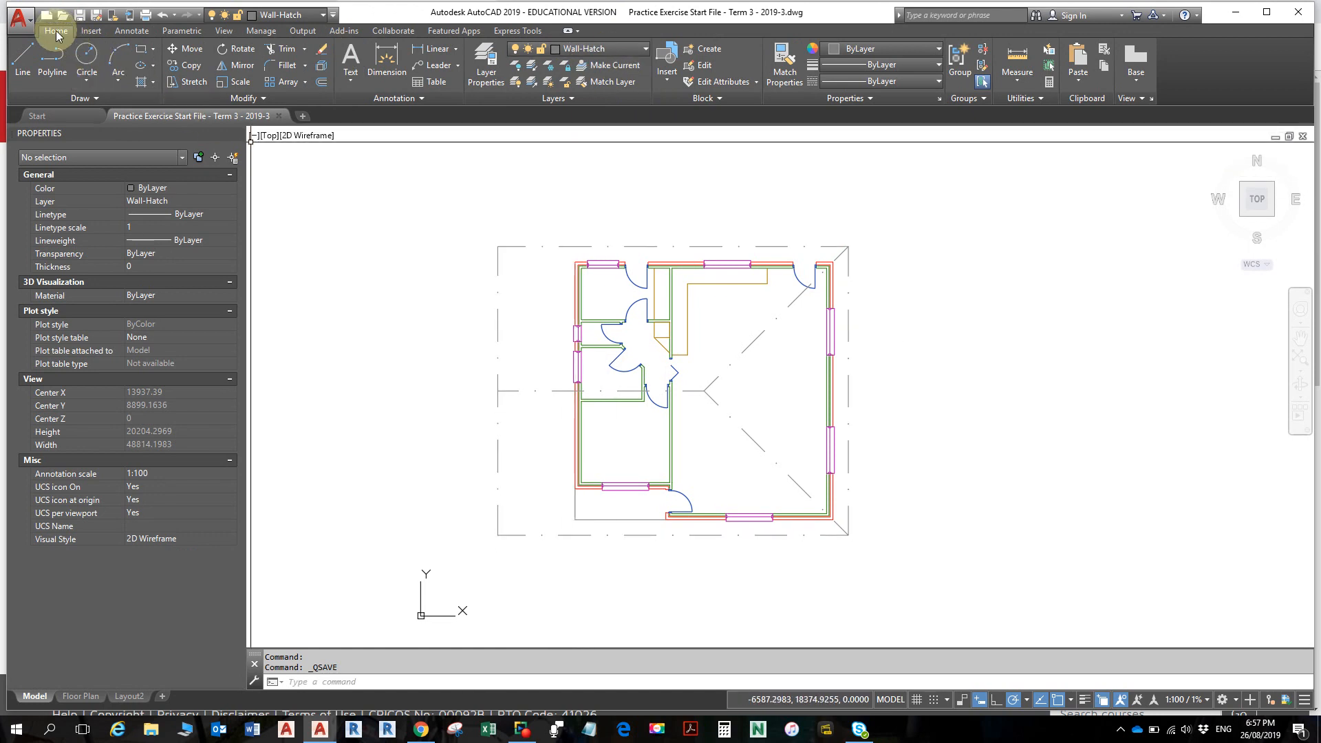
{"action": "left_click", "coordinate": [153, 82]}
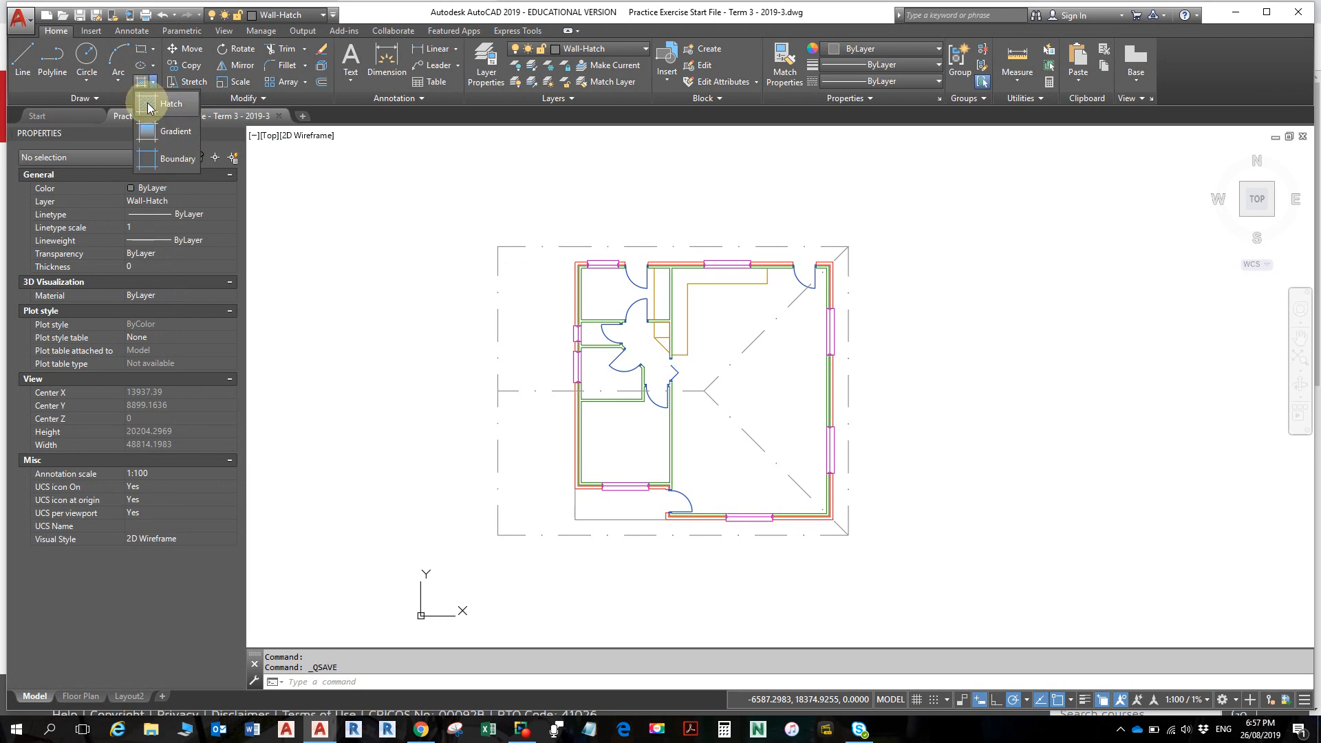
{"action": "left_click", "coordinate": [148, 105]}
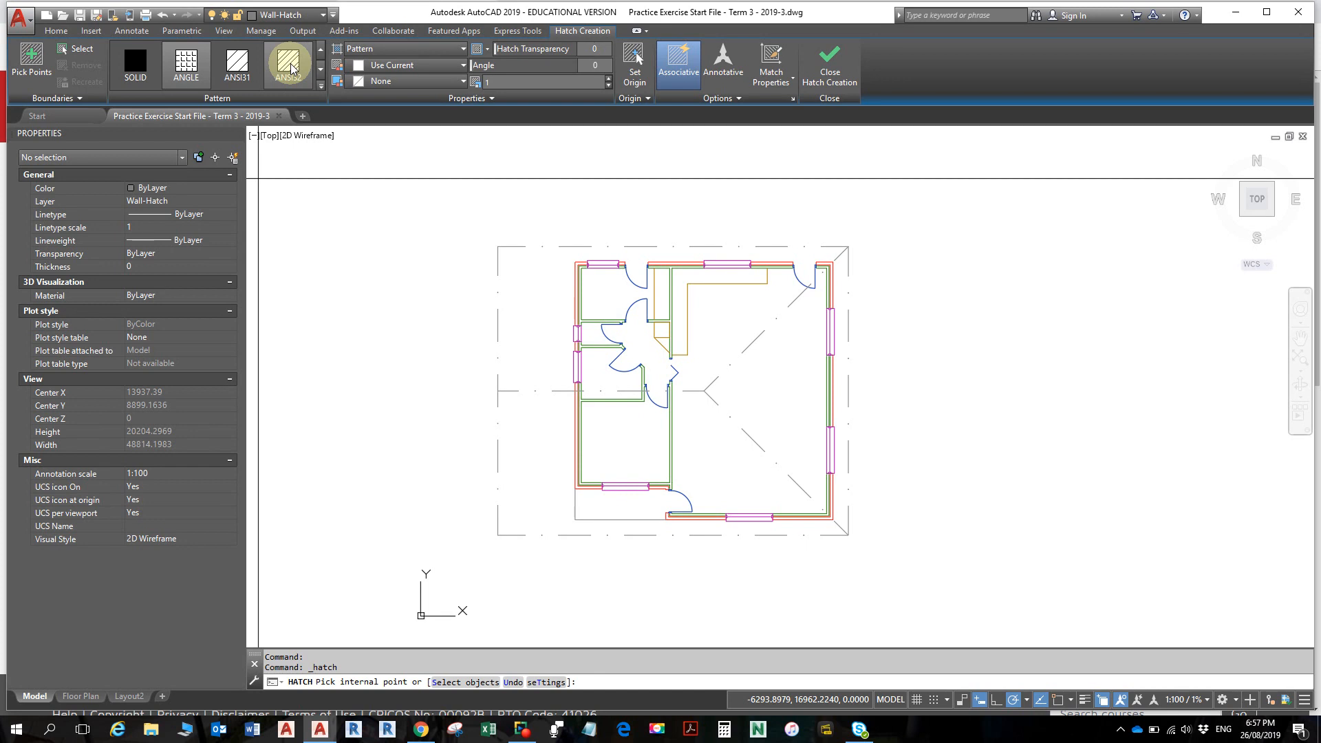
{"action": "left_click", "coordinate": [291, 68]}
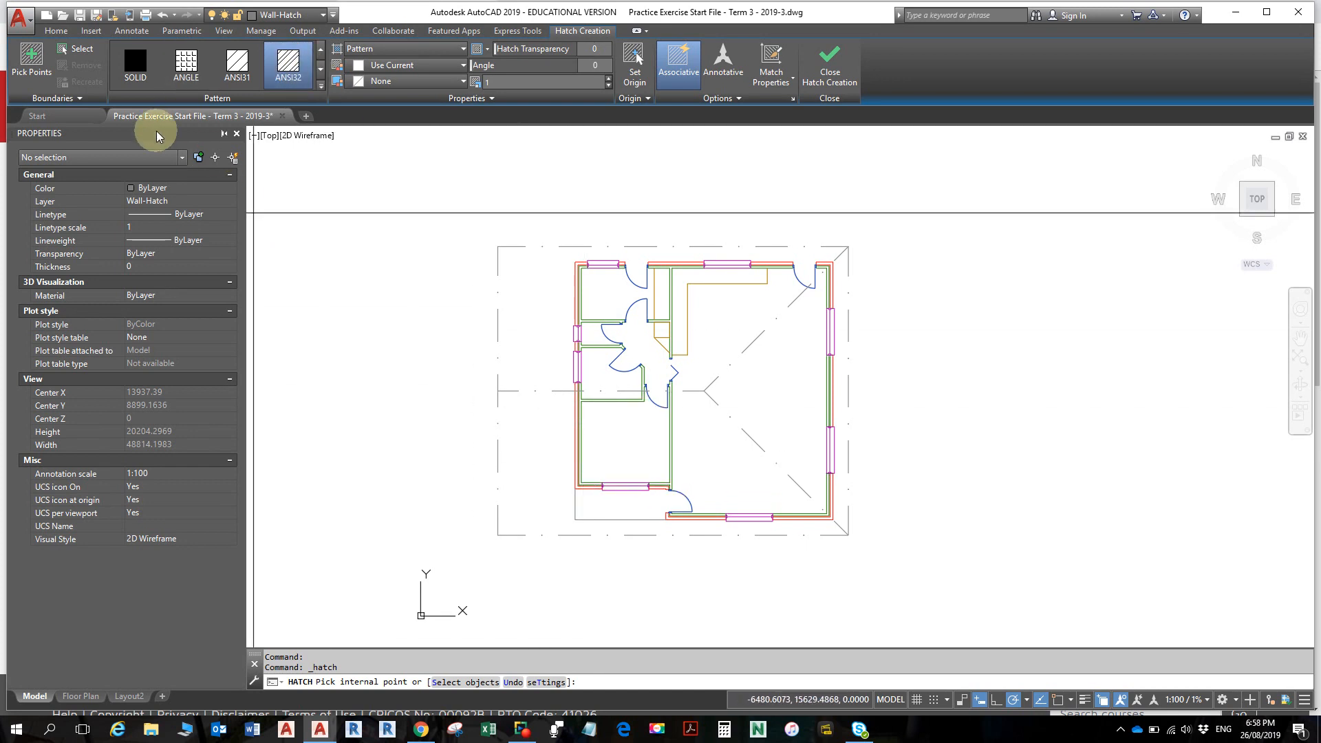
- Make the ANSI32 hatch annotative and set its pattern scale to 0.5
{"action": "scroll", "coordinate": [534, 403], "scroll_direction": "up", "scroll_amount": 4}
{"action": "middle_click_drag", "start_coordinate": [533, 440], "coordinate": [490, 323]}
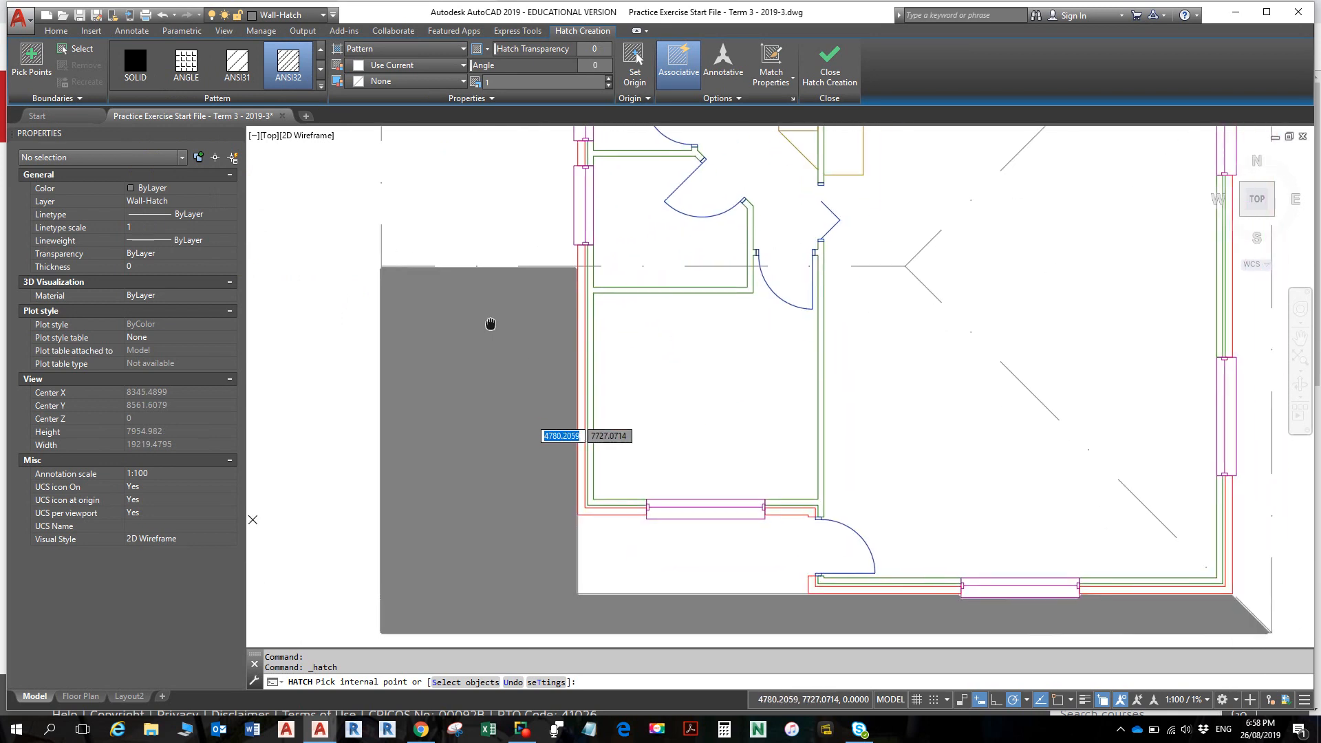
{"action": "scroll", "coordinate": [502, 320], "scroll_direction": "down", "scroll_amount": 4}
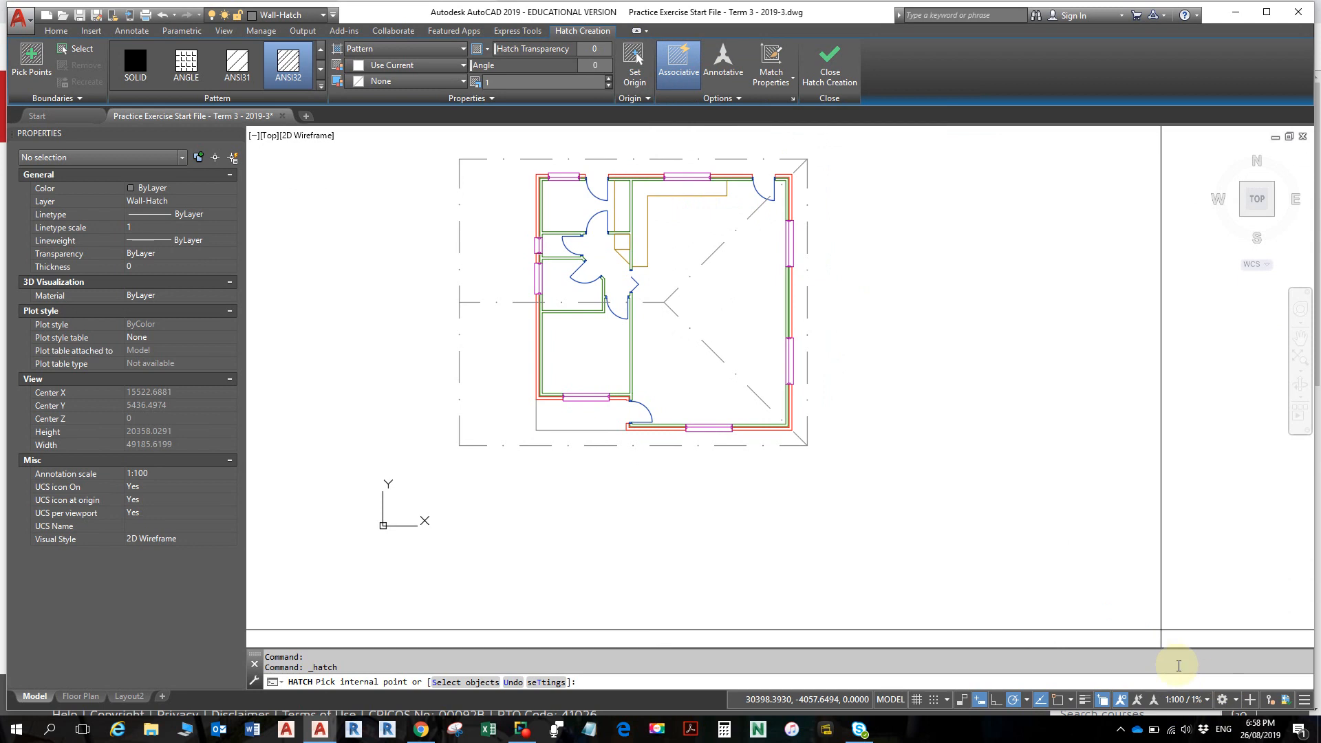
{"action": "left_click", "coordinate": [735, 59]}
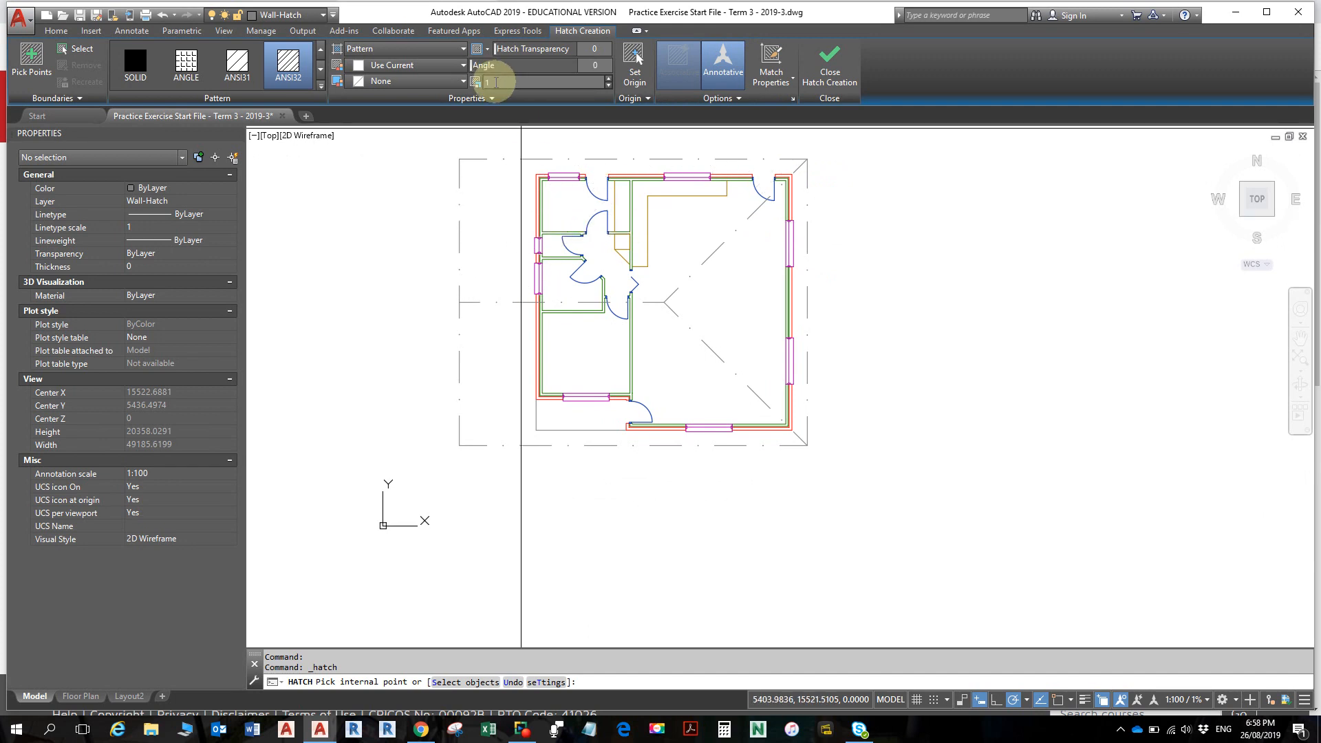
{"action": "left_click", "coordinate": [496, 83]}
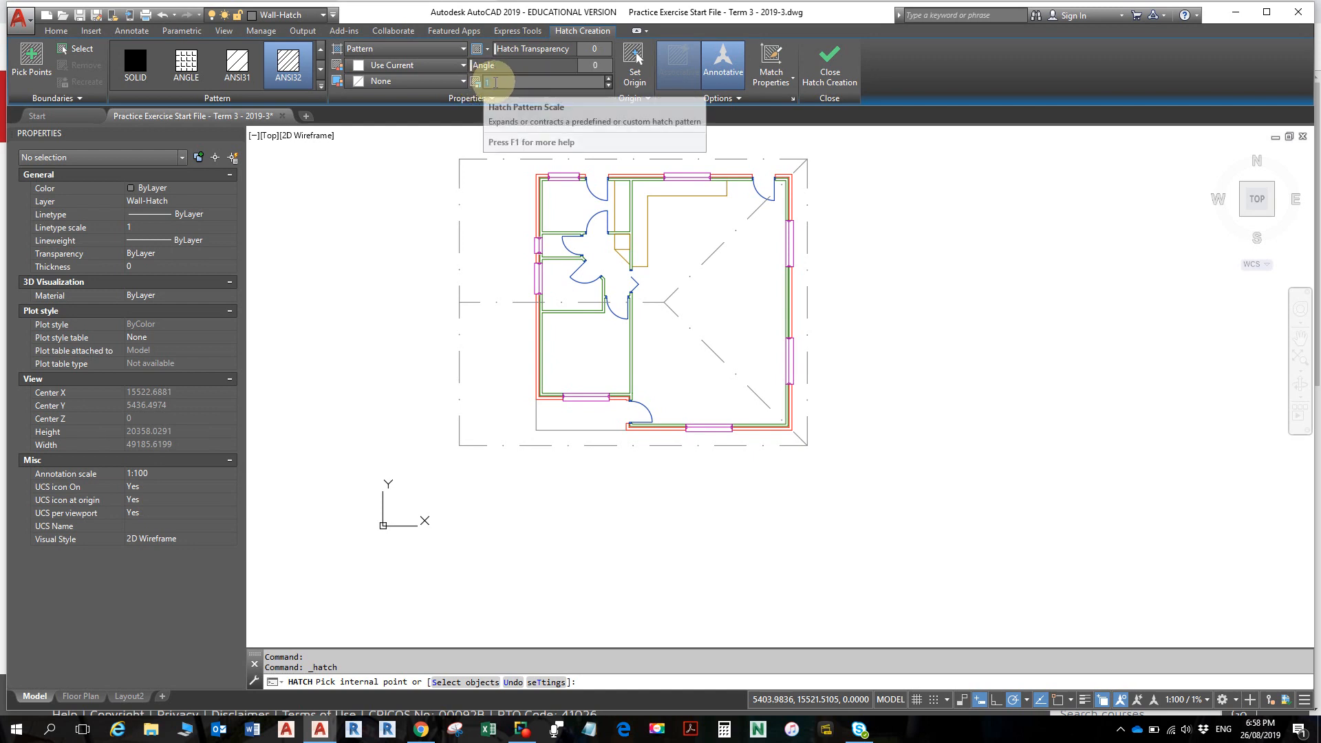
{"action": "left_click", "coordinate": [496, 82]}
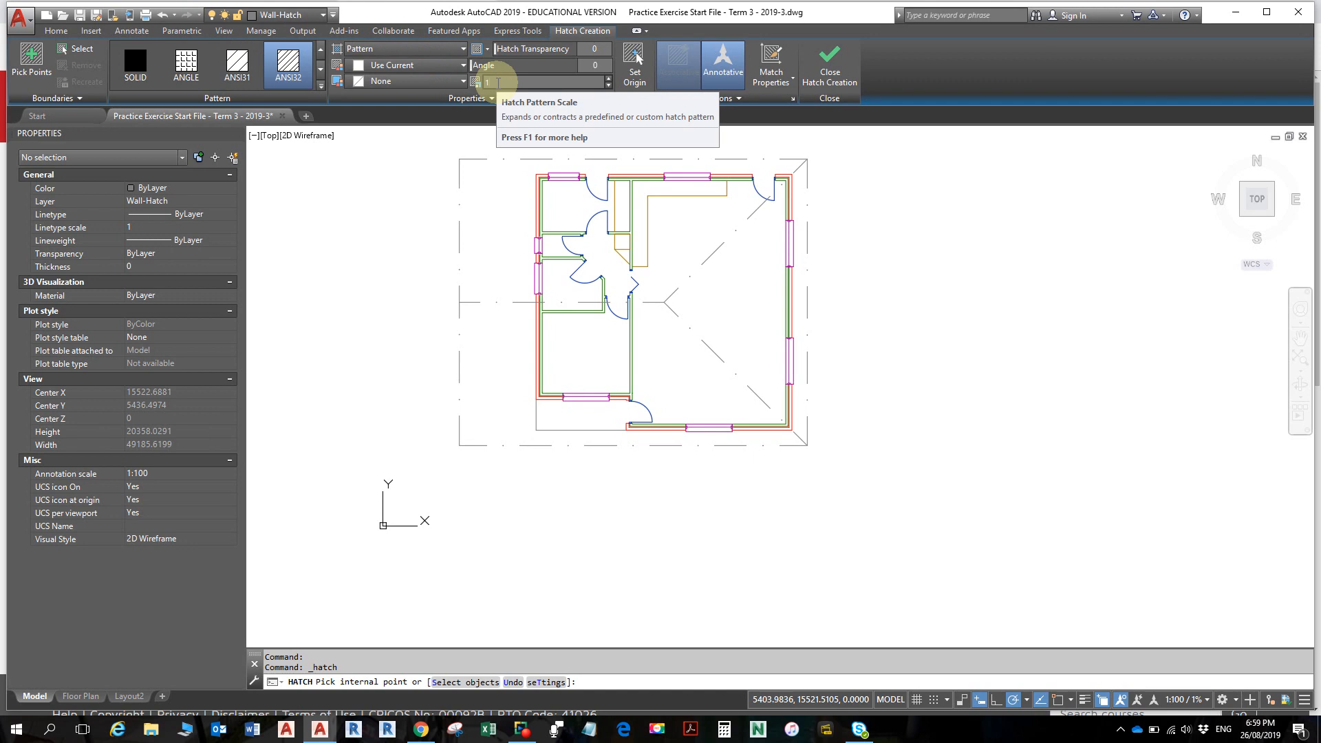
{"action": "scroll", "coordinate": [548, 348], "scroll_direction": "up", "scroll_amount": 4}
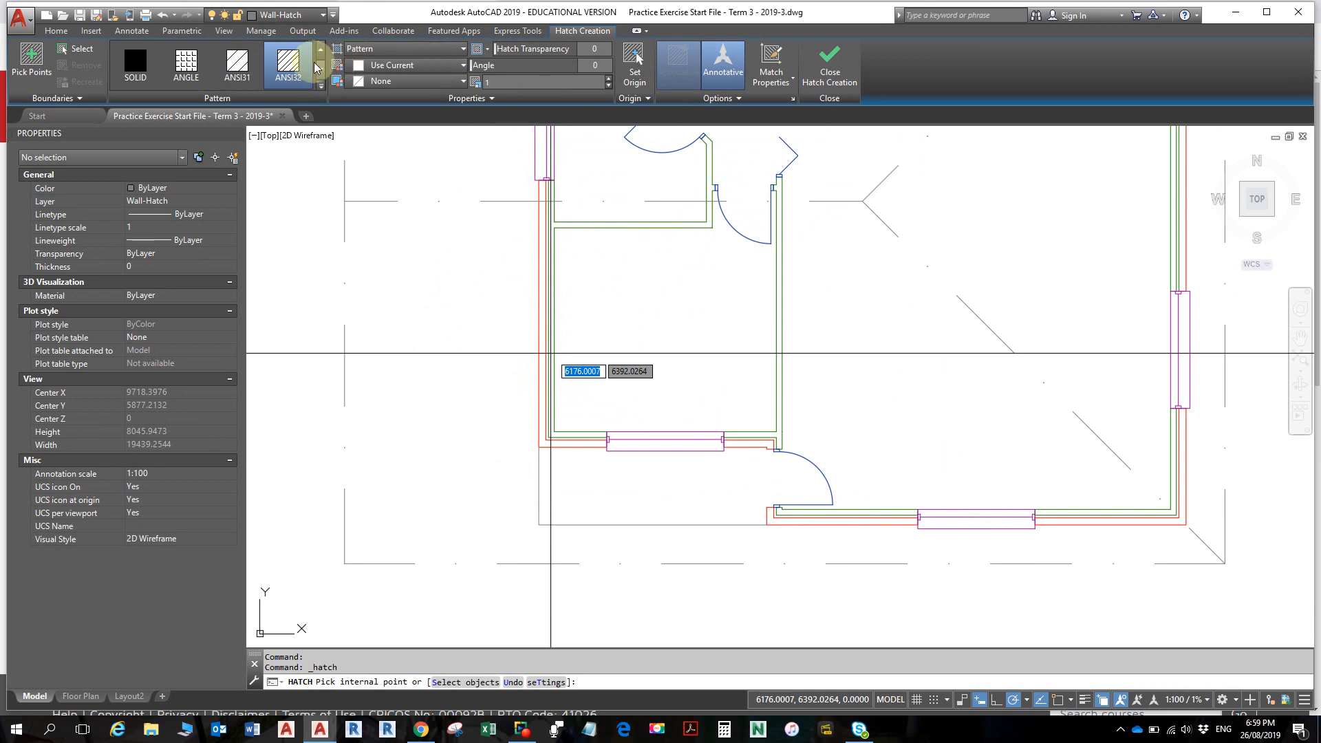
{"action": "left_click", "coordinate": [299, 75]}
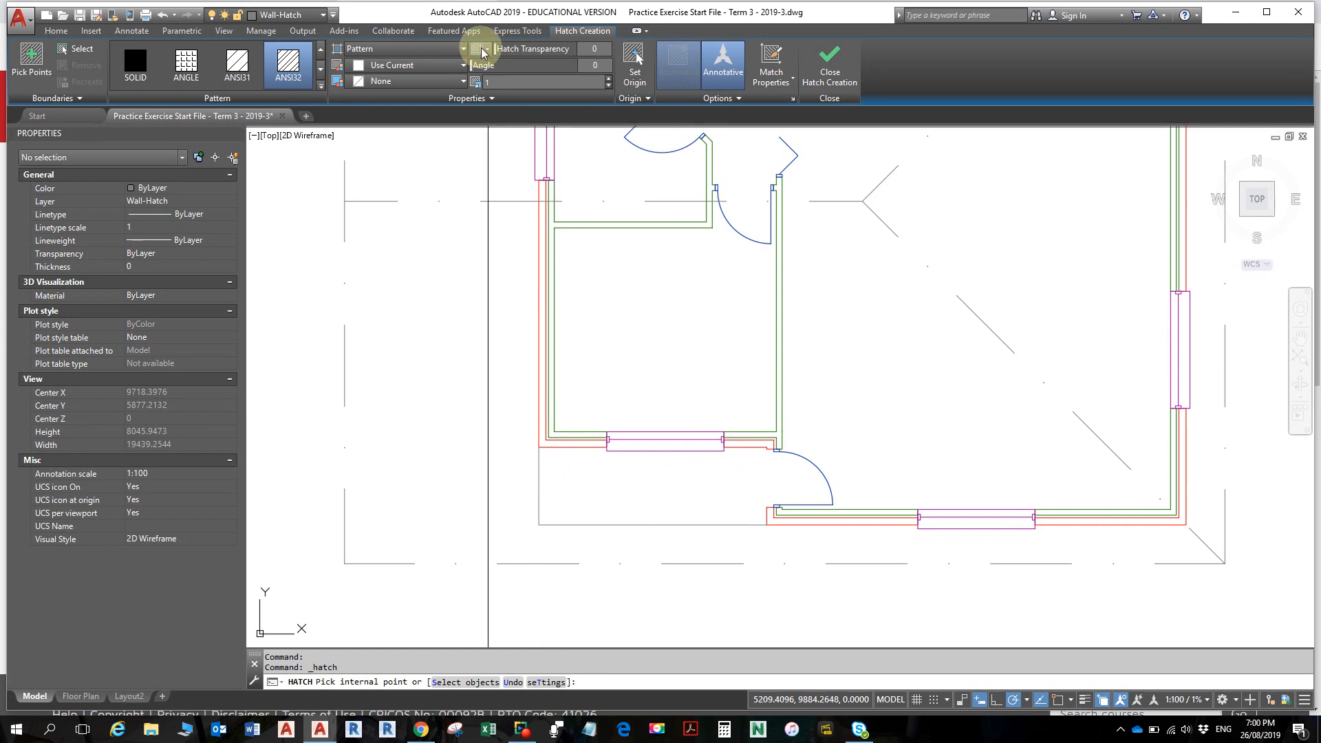
{"action": "left_click", "coordinate": [491, 80]}
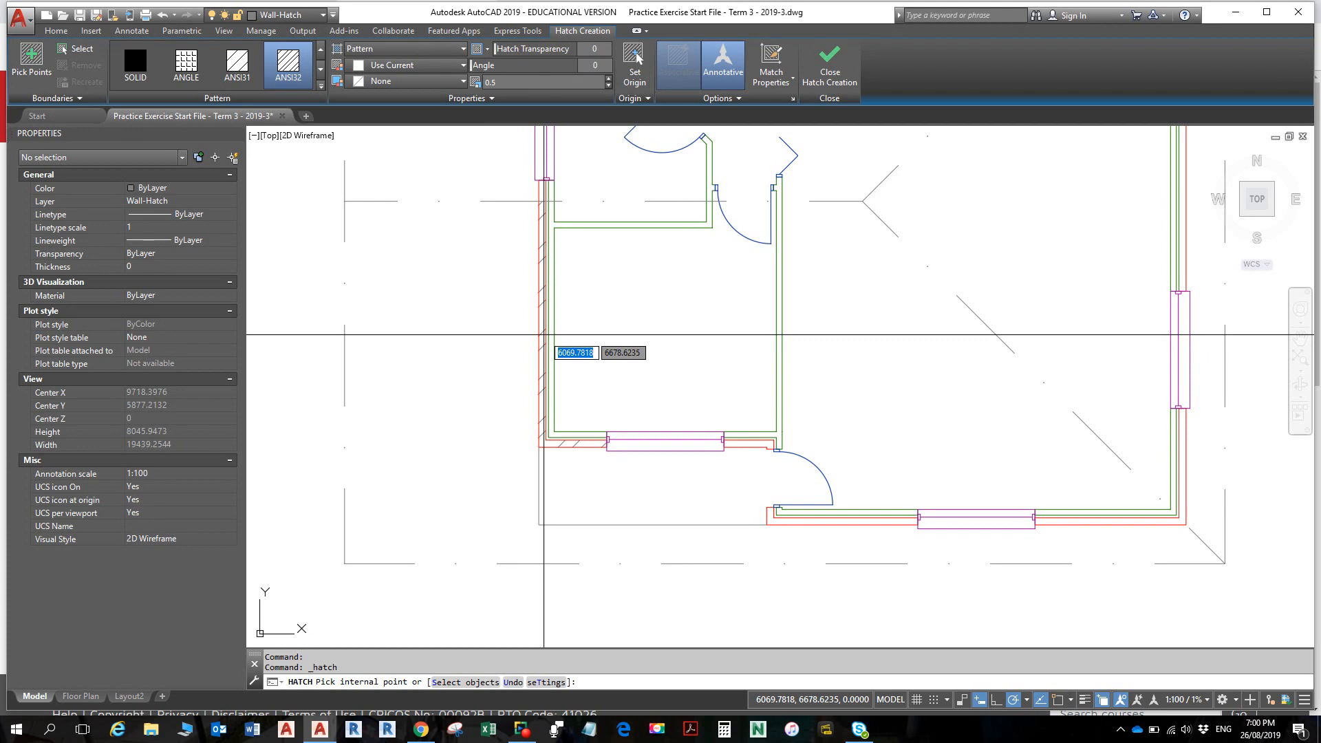
- Hatch the southwest corner of the outer brick wall and the short piece above the roof ridge line, up to the west window
{"action": "left_click", "coordinate": [544, 334]}
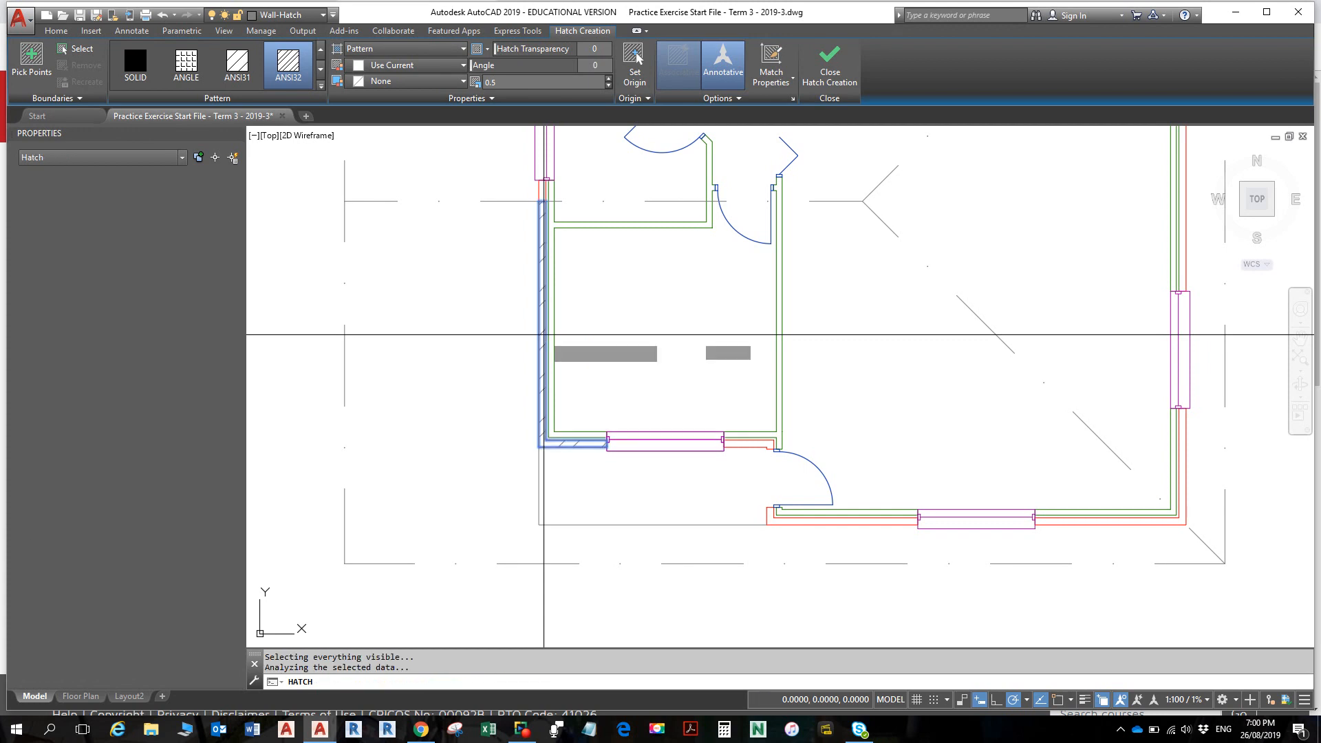
{"action": "scroll", "coordinate": [543, 334], "scroll_direction": "down", "scroll_amount": 3}
{"action": "middle_click_drag", "start_coordinate": [590, 407], "coordinate": [590, 436]}
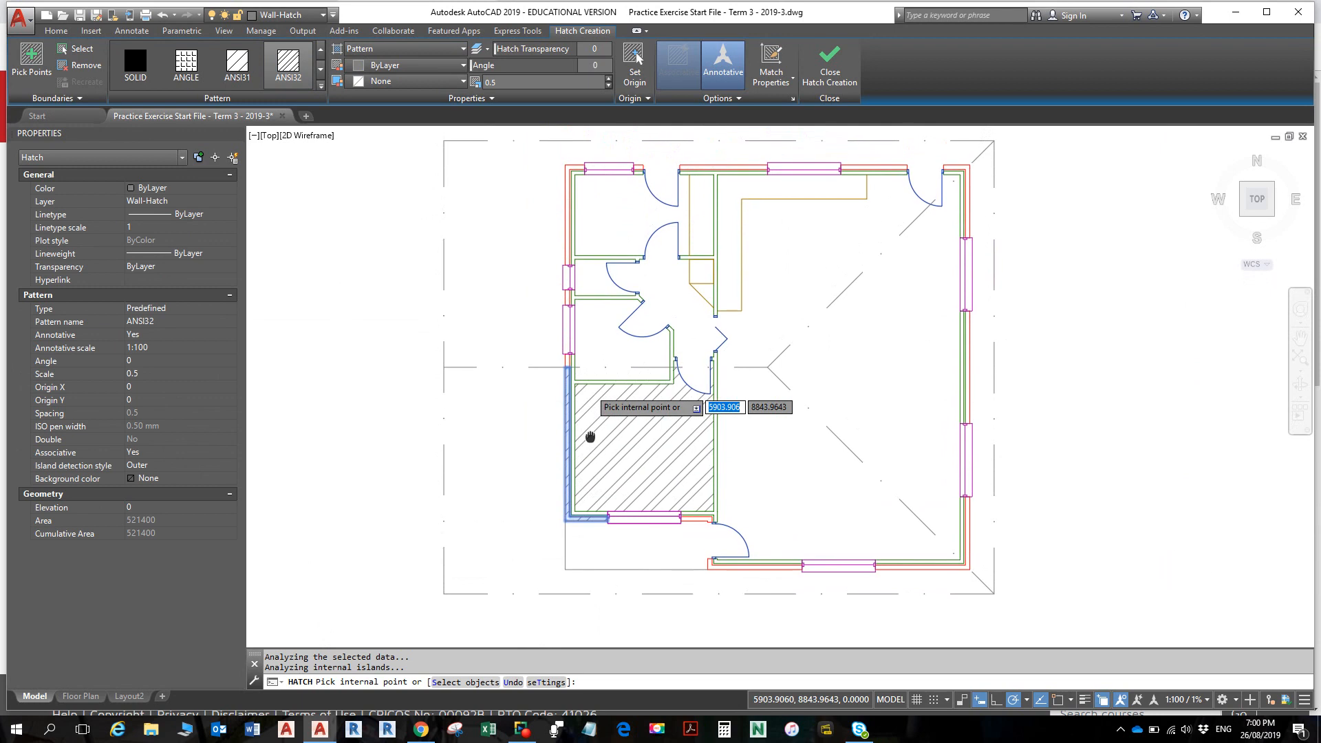
{"action": "scroll", "coordinate": [543, 343], "scroll_direction": "up", "scroll_amount": 7}
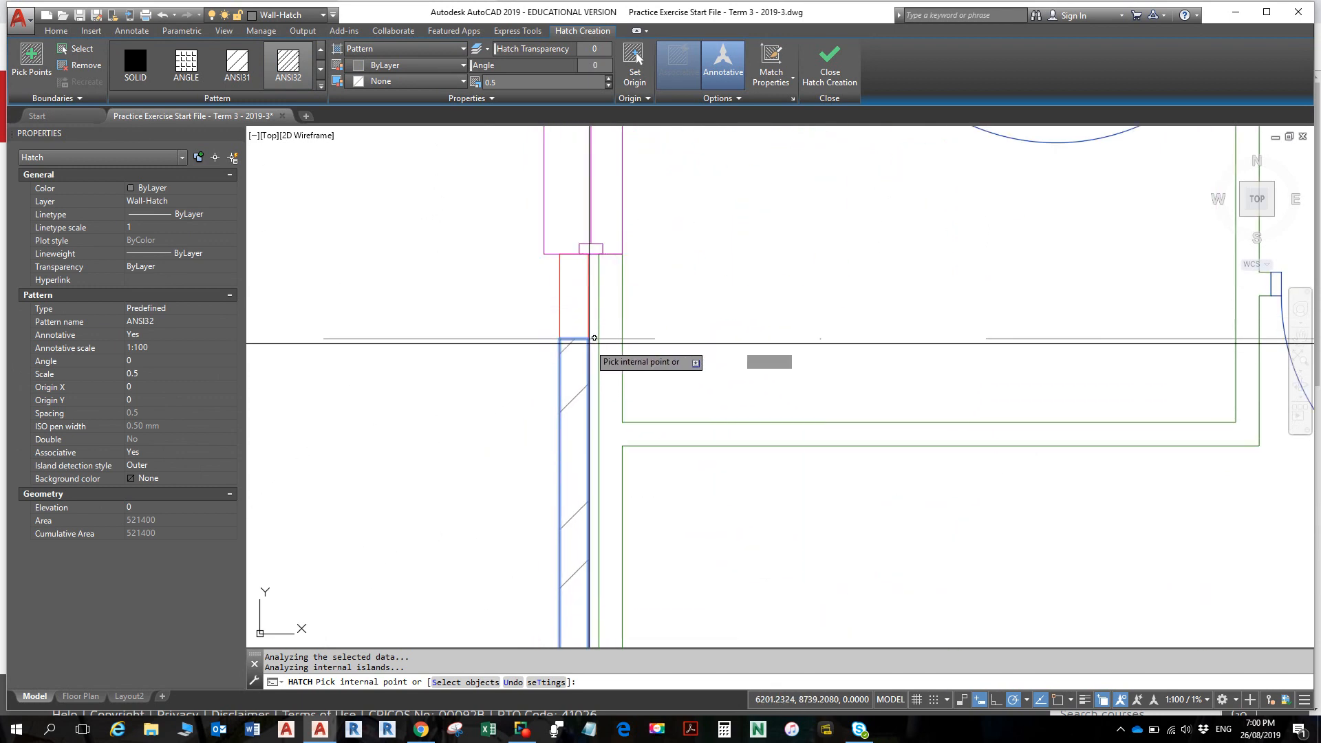
{"action": "scroll", "coordinate": [610, 342], "scroll_direction": "down", "scroll_amount": 2}
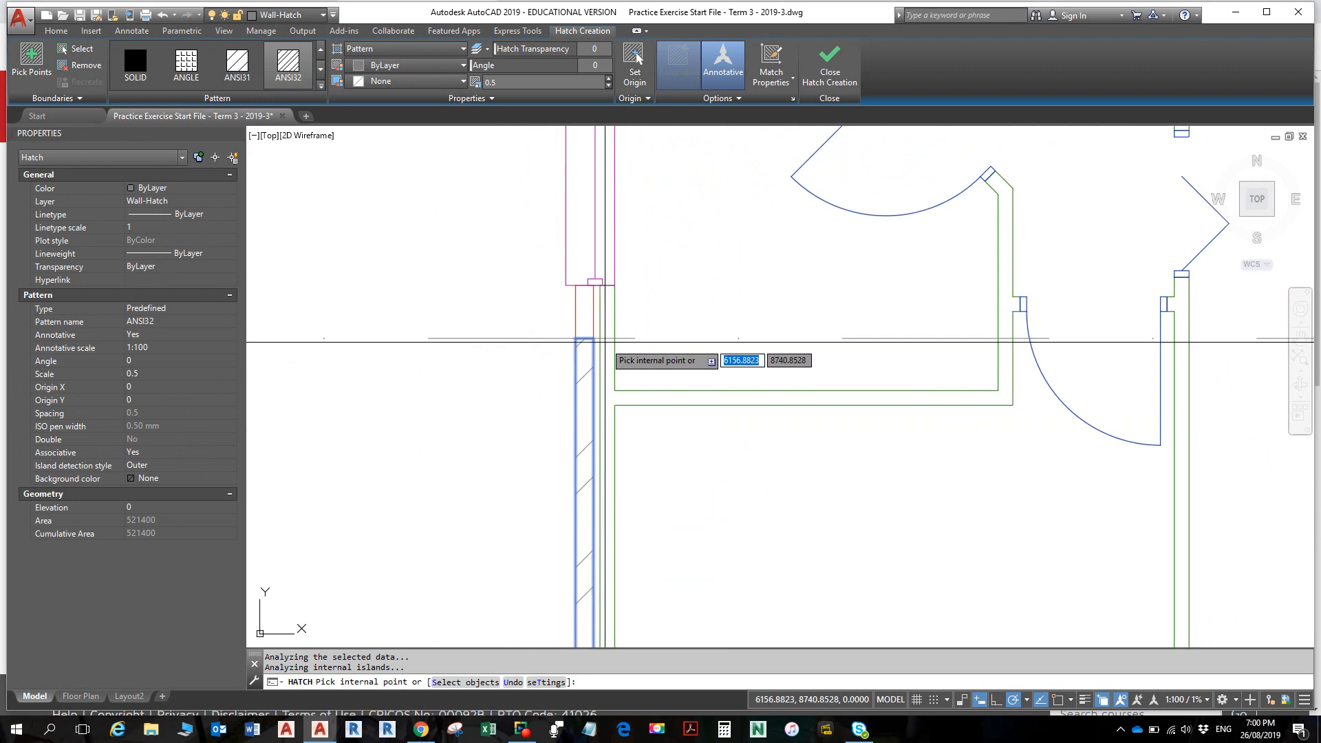
{"action": "scroll", "coordinate": [606, 342], "scroll_direction": "down", "scroll_amount": 4}
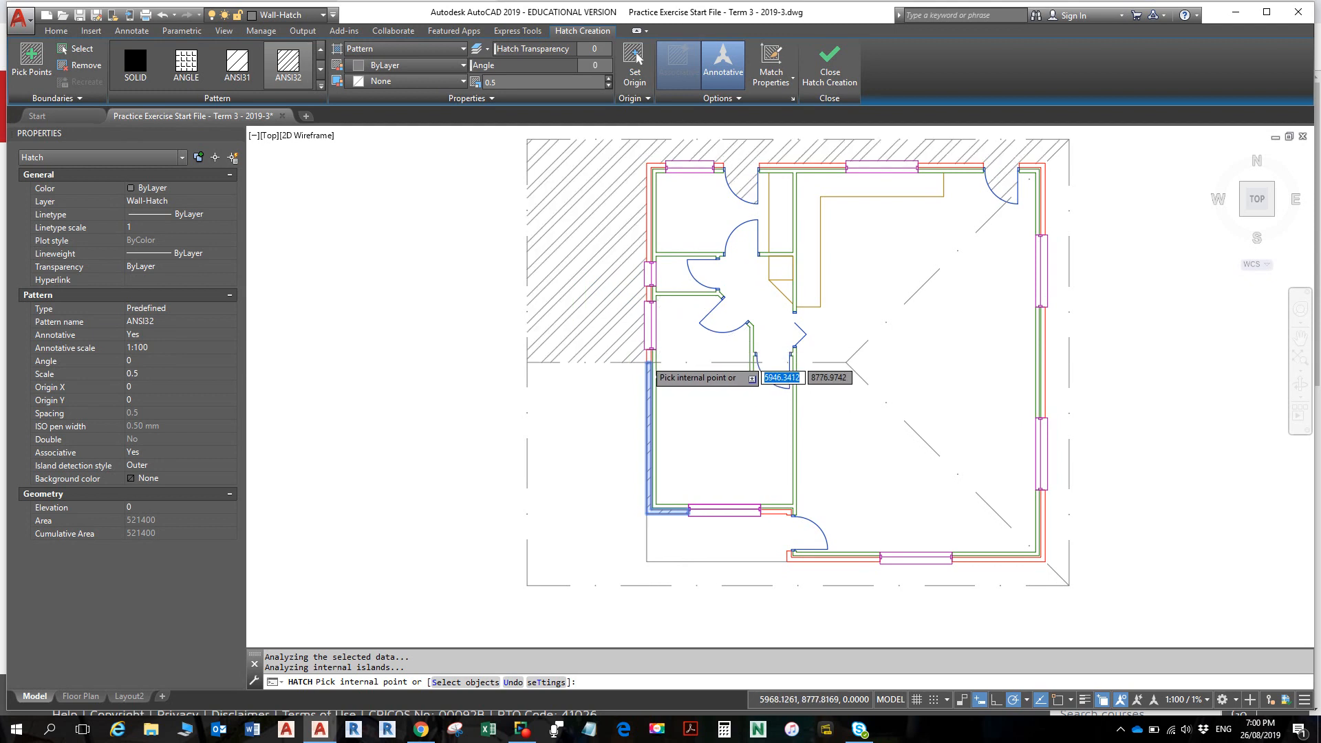
{"action": "scroll", "coordinate": [632, 340], "scroll_direction": "up", "scroll_amount": 5}
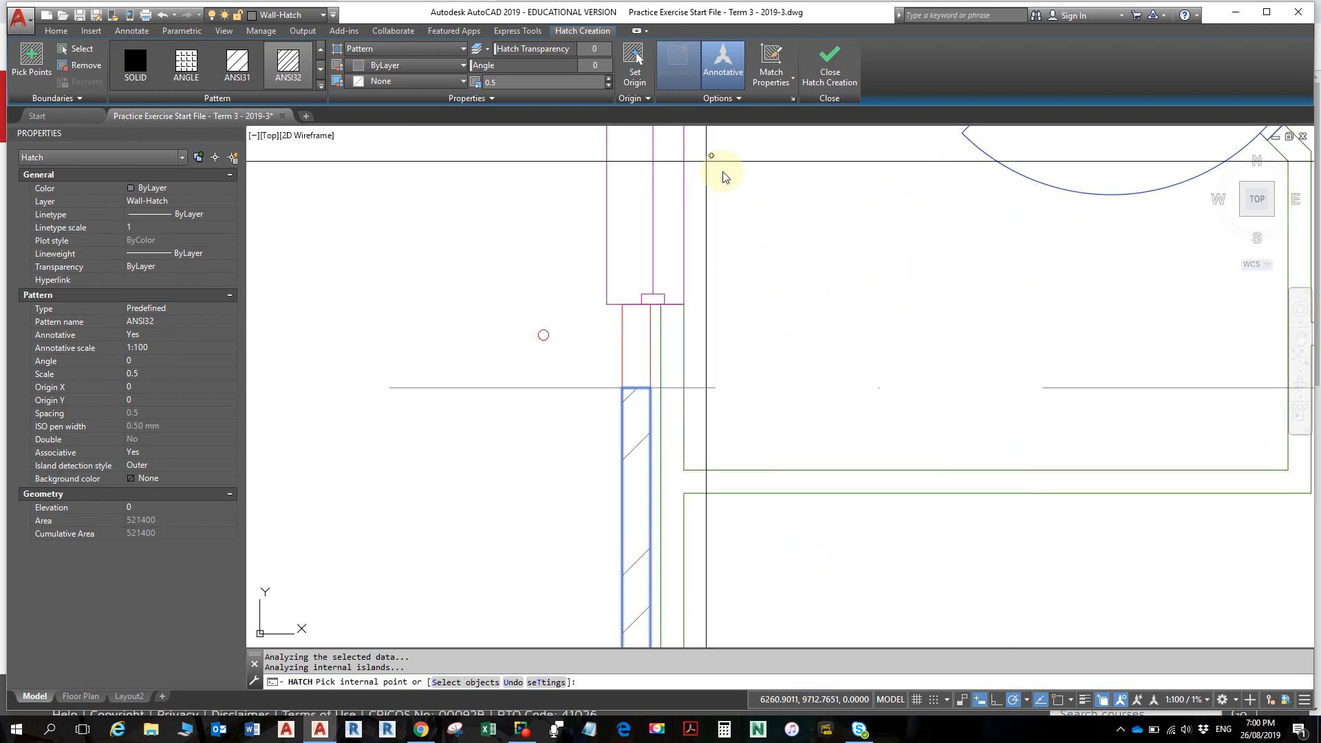
{"action": "left_click", "coordinate": [639, 325]}
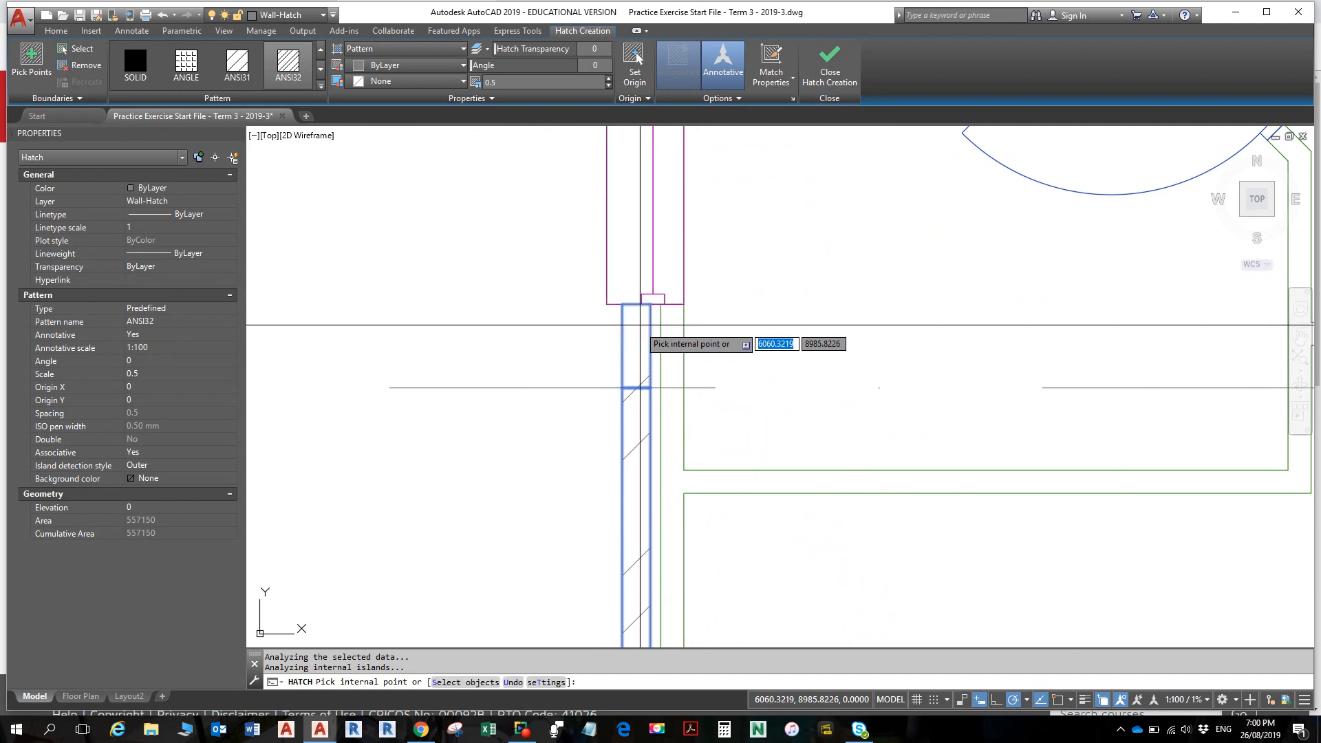
- Add the brick wall piece between the two west windows and the northwest wall corner to the hatch
{"action": "scroll", "coordinate": [678, 282], "scroll_direction": "down", "scroll_amount": 2}
{"action": "middle_click_drag", "start_coordinate": [676, 284], "coordinate": [655, 462]}
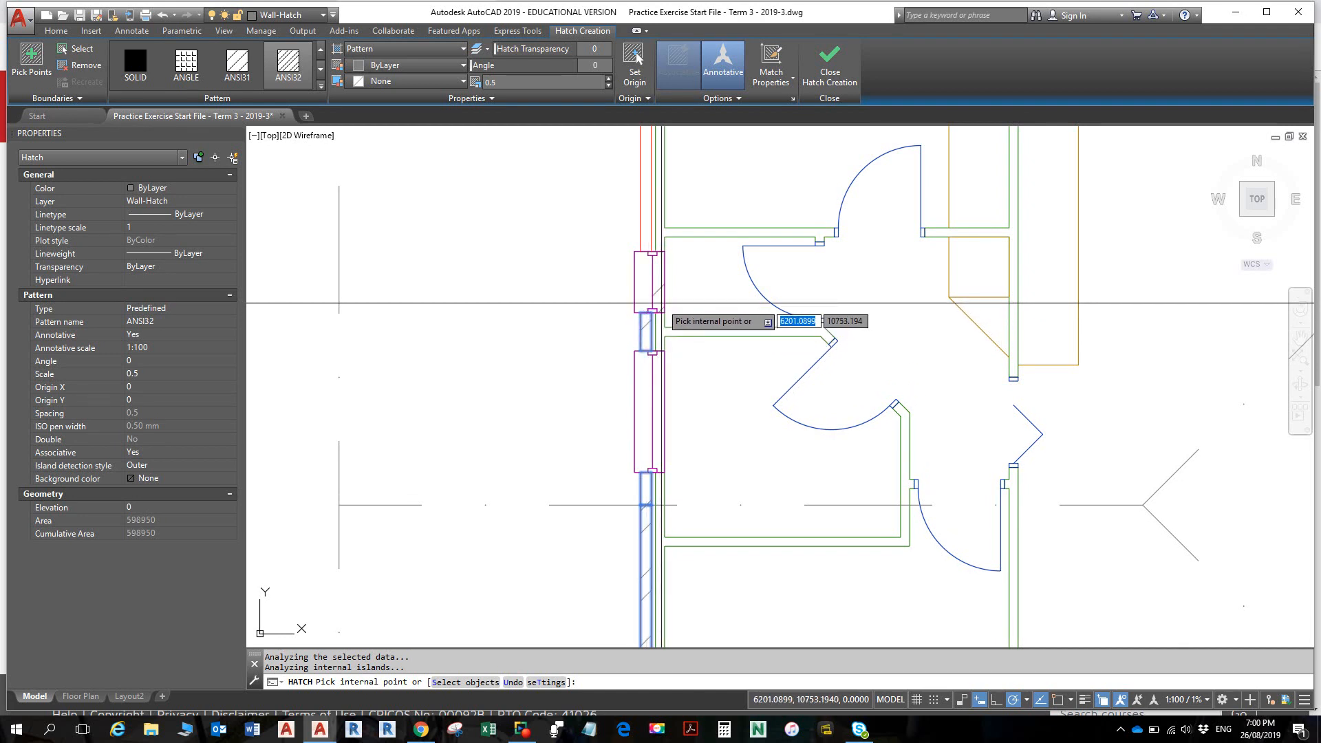
{"action": "mouse_move", "coordinate": [662, 292]}
{"action": "middle_mouse_down"}
{"action": "mouse_move", "coordinate": [674, 341]}
{"action": "mouse_move", "coordinate": [630, 423]}
{"action": "middle_mouse_up"}
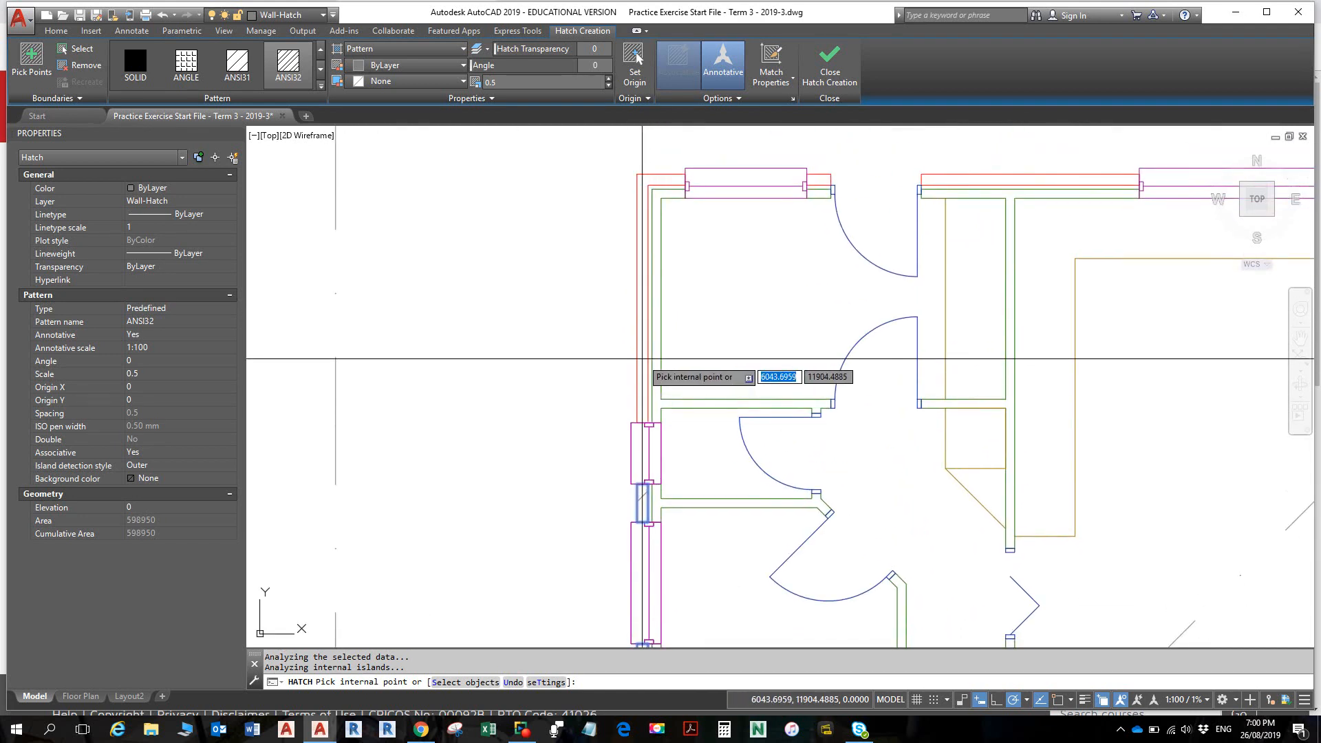
{"action": "left_click", "coordinate": [646, 367]}
- Add the short brick wall piece between the northwest window and the adjacent north door to the hatch
{"action": "scroll", "coordinate": [646, 367], "scroll_direction": "down", "scroll_amount": 4}
{"action": "mouse_move", "coordinate": [703, 287]}
{"action": "middle_mouse_down"}
{"action": "mouse_move", "coordinate": [530, 477]}
{"action": "mouse_move", "coordinate": [533, 413]}
{"action": "middle_mouse_up"}
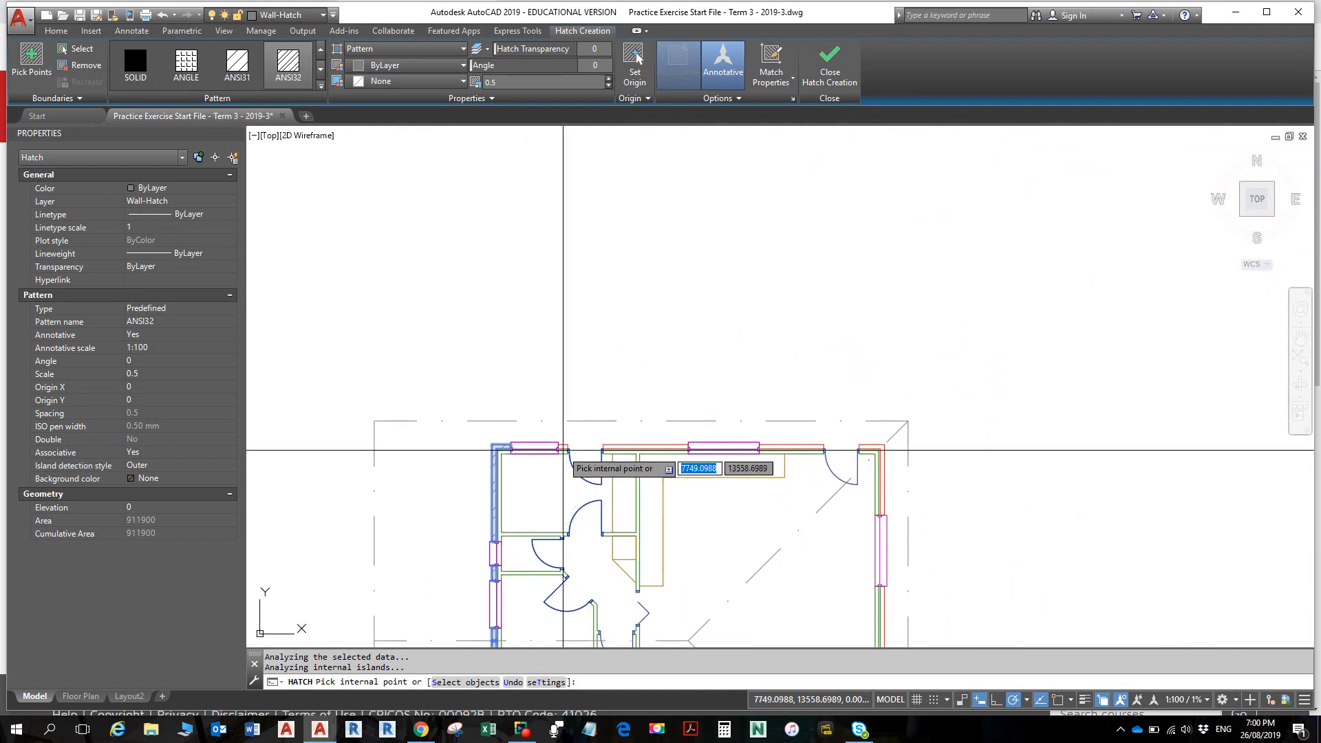
{"action": "scroll", "coordinate": [581, 444], "scroll_direction": "up", "scroll_amount": 6}
{"action": "scroll", "coordinate": [658, 254], "scroll_direction": "up", "scroll_amount": 3}
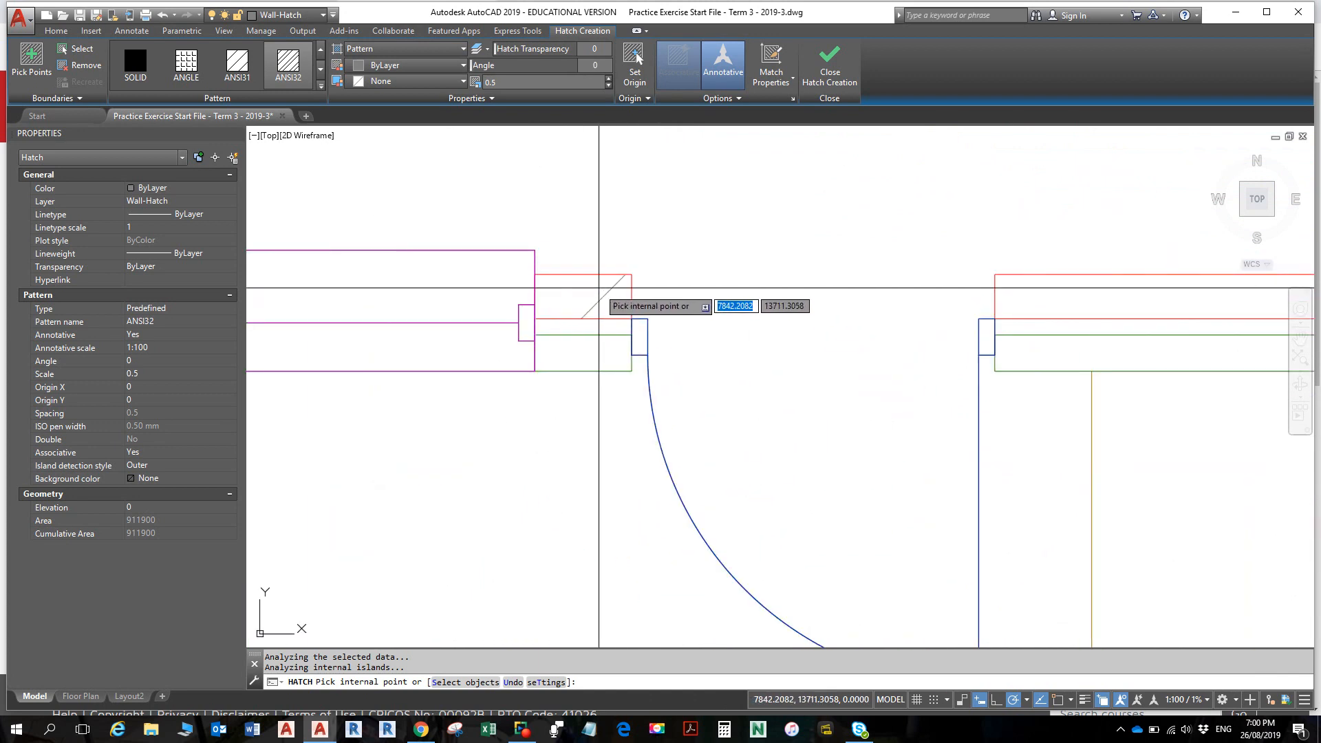
{"action": "left_click", "coordinate": [599, 293]}
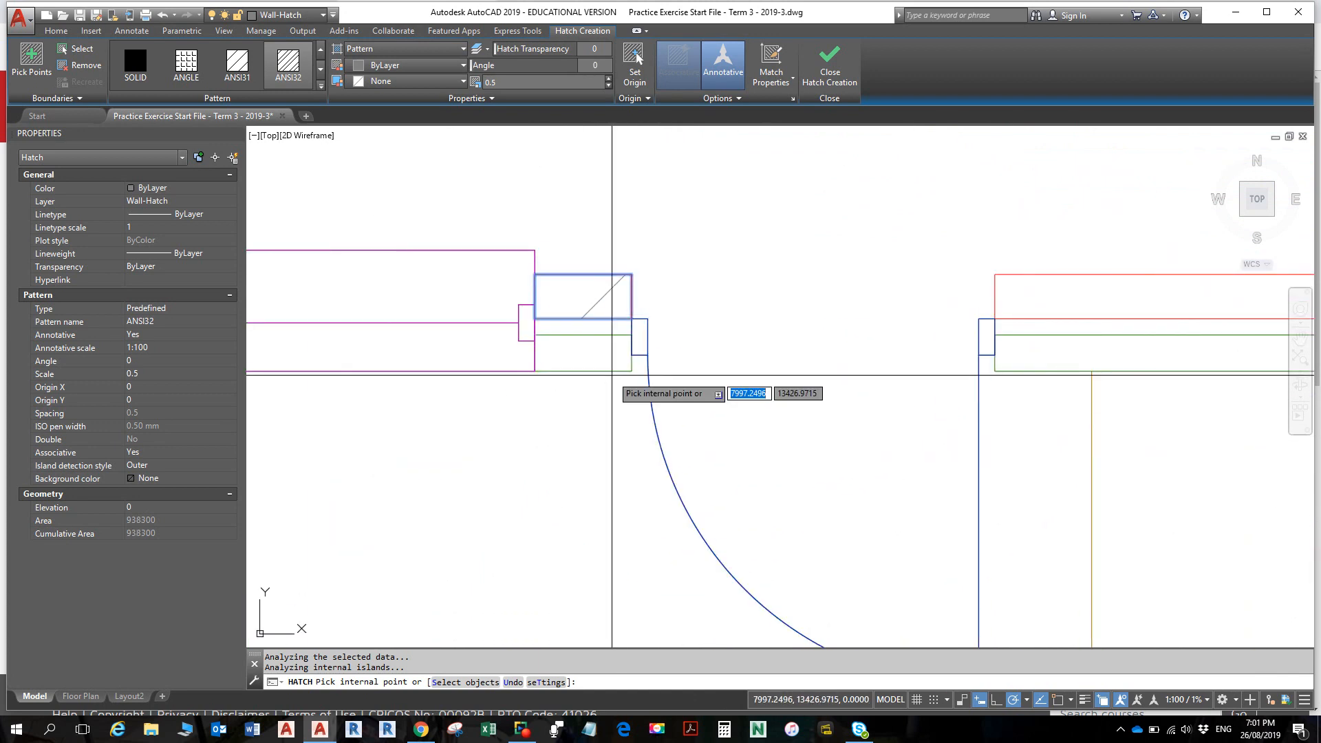
- Add the north brick wall piece between the northwest door and the wide kitchen window to the hatch
{"action": "scroll", "coordinate": [987, 292], "scroll_direction": "up", "scroll_amount": 5}
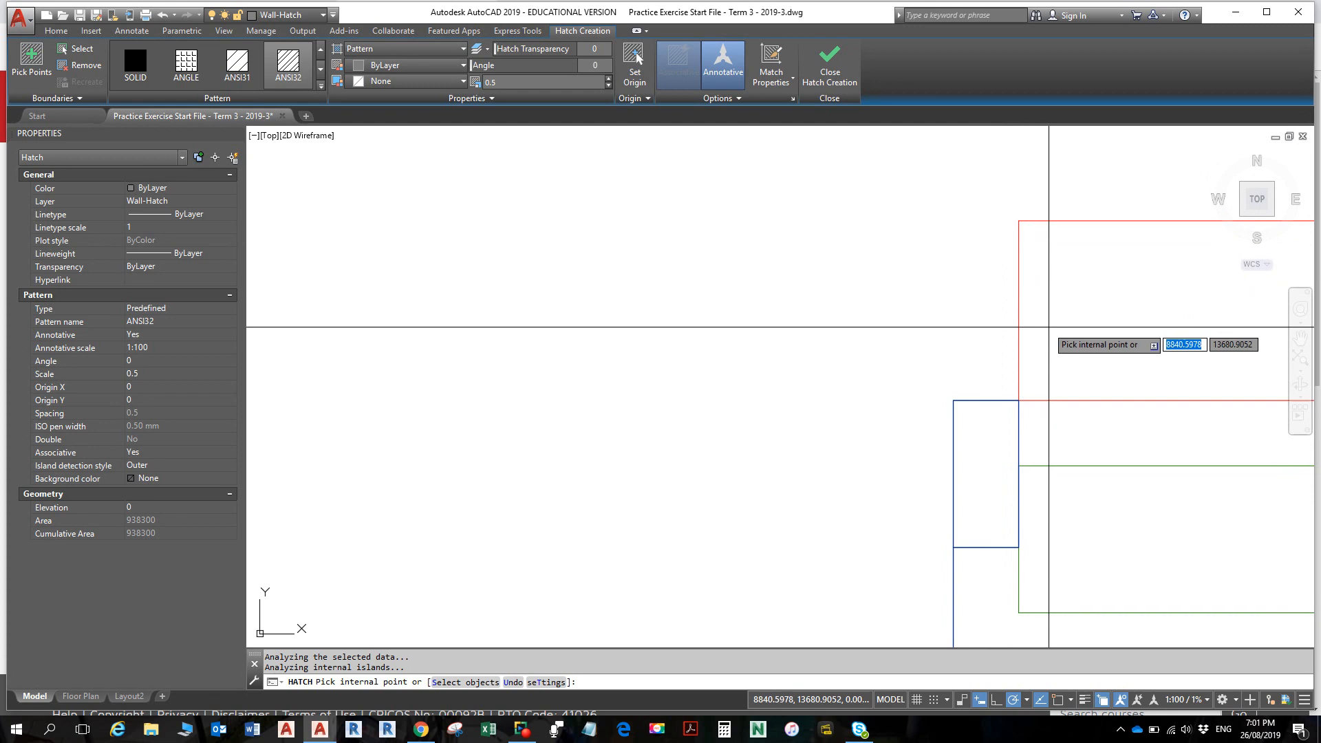
{"action": "middle_click_drag", "start_coordinate": [1046, 324], "coordinate": [824, 313]}
{"action": "scroll", "coordinate": [844, 314], "scroll_direction": "down", "scroll_amount": 1}
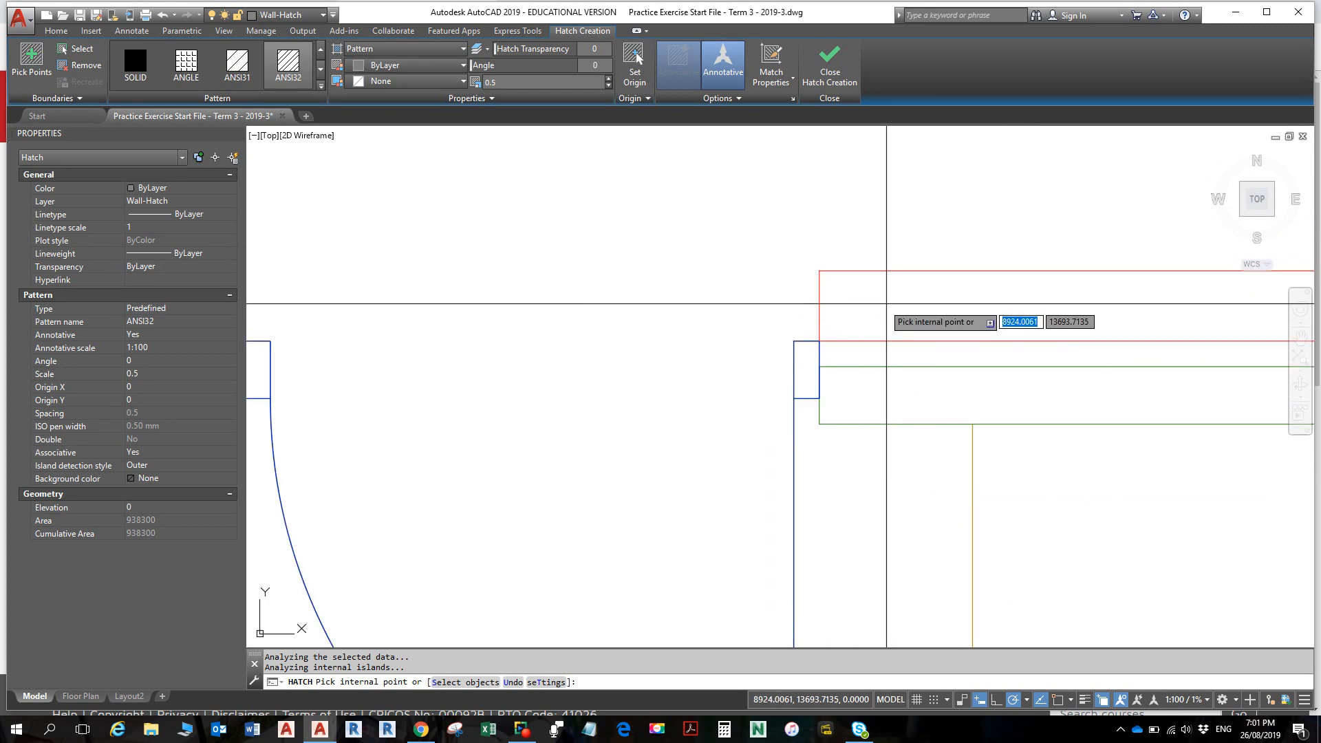
{"action": "scroll", "coordinate": [893, 305], "scroll_direction": "down", "scroll_amount": 2}
{"action": "middle_click_drag", "start_coordinate": [958, 316], "coordinate": [538, 374]}
{"action": "left_click", "coordinate": [593, 357]}
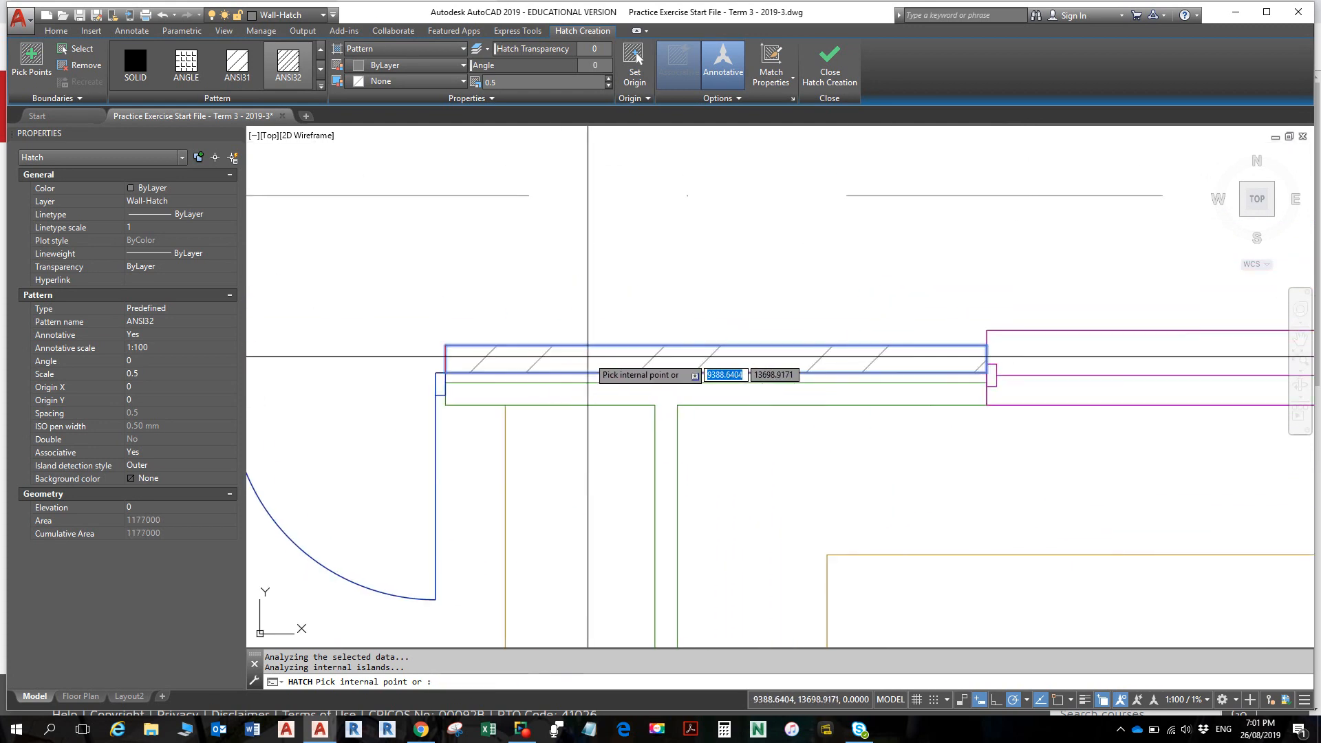
- Try to hatch the brick wall piece between the wide north window and the northeast door, and undo that pick
{"action": "scroll", "coordinate": [888, 361], "scroll_direction": "down", "scroll_amount": 2}
{"action": "middle_click_drag", "start_coordinate": [1073, 377], "coordinate": [517, 410]}
{"action": "scroll", "coordinate": [567, 395], "scroll_direction": "up", "scroll_amount": 2}
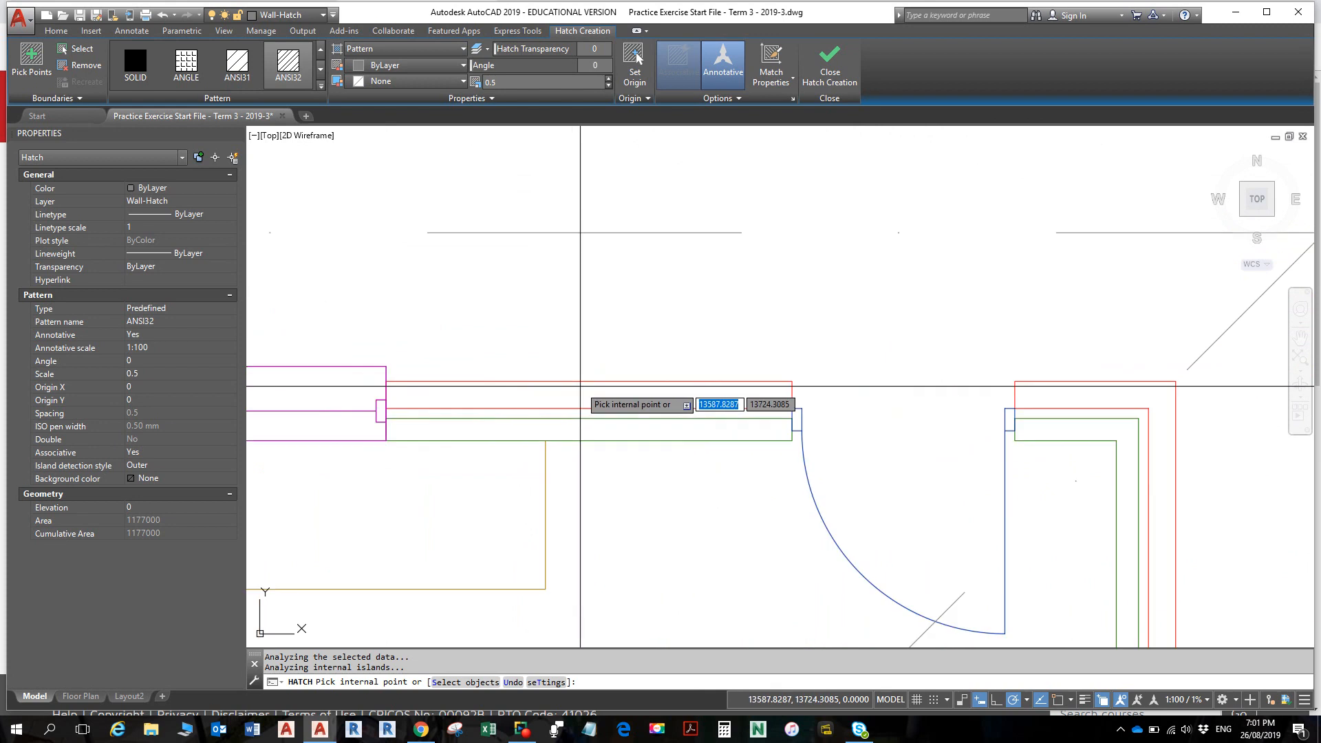
{"action": "left_click", "coordinate": [580, 402]}
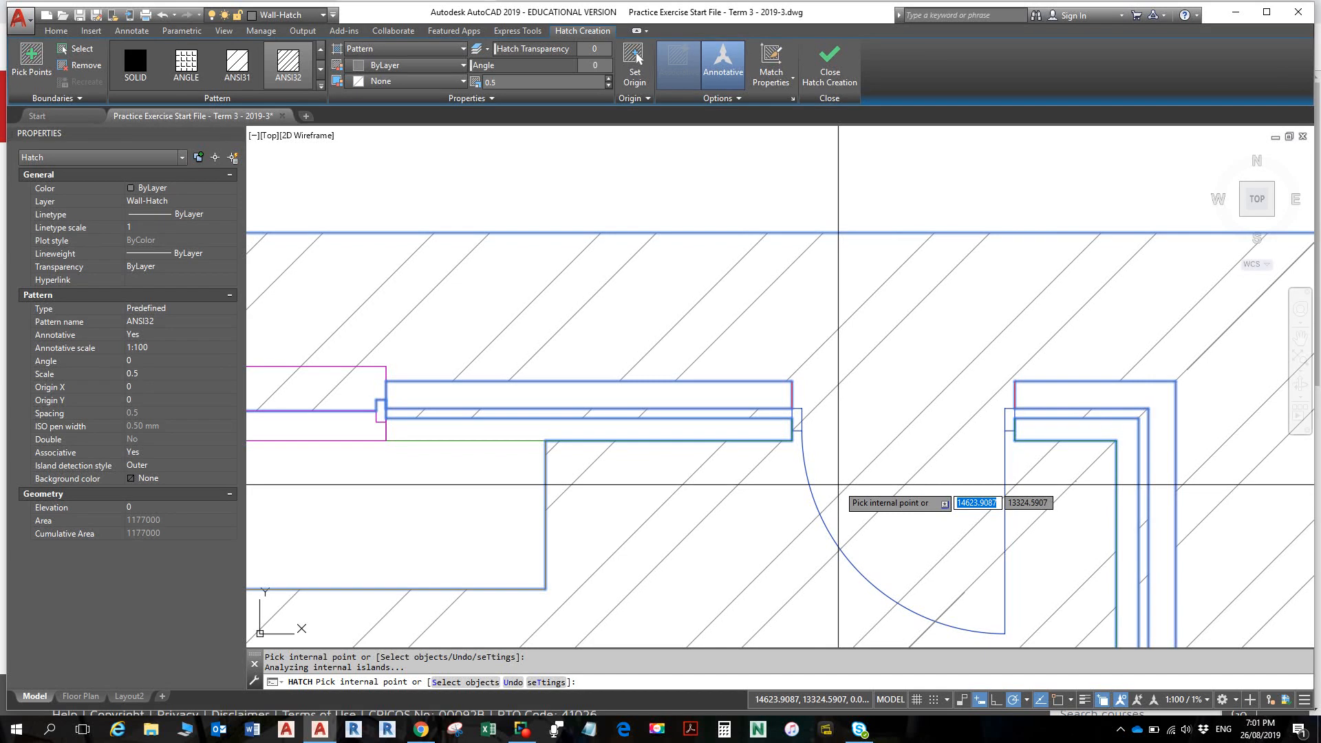
{"action": "left_click", "coordinate": [513, 683]}
- Add the north brick wall piece between the wide window and the northeast door to the hatch
{"action": "scroll", "coordinate": [630, 426], "scroll_direction": "down", "scroll_amount": 4}
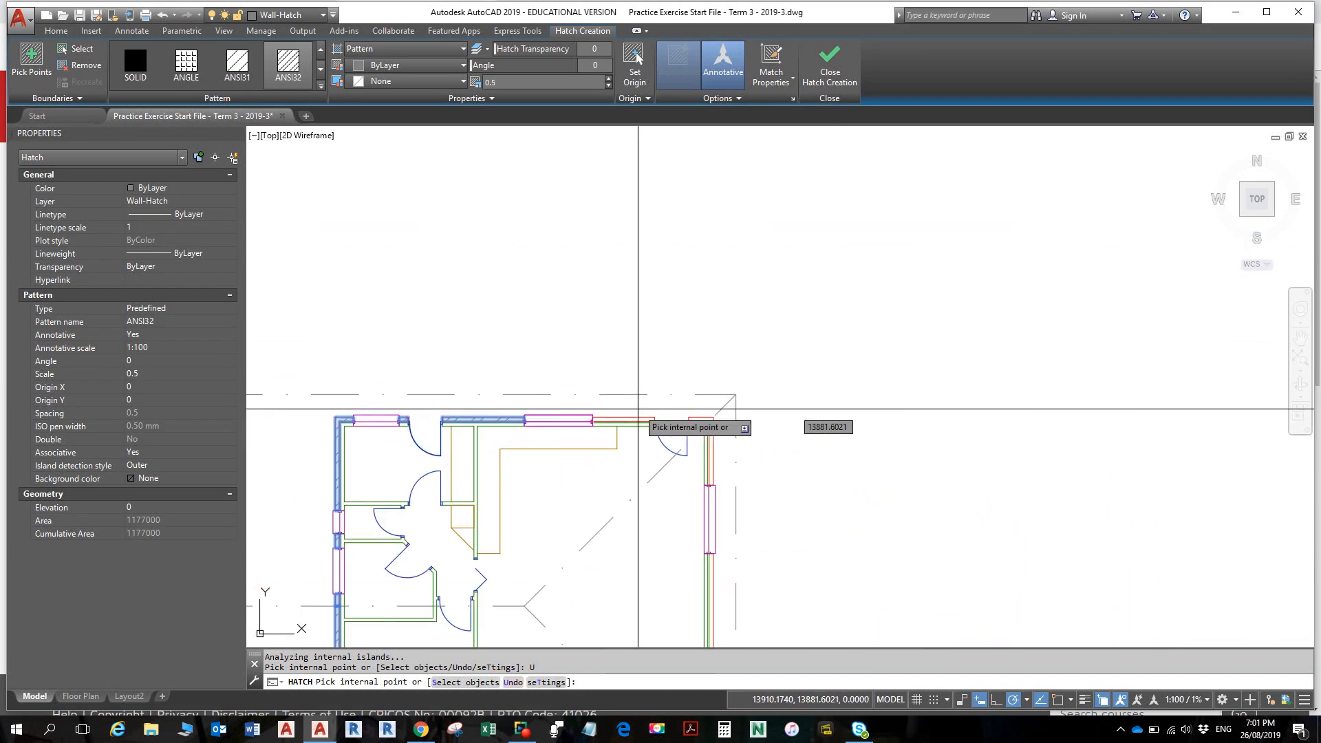
{"action": "scroll", "coordinate": [638, 409], "scroll_direction": "up", "scroll_amount": 4}
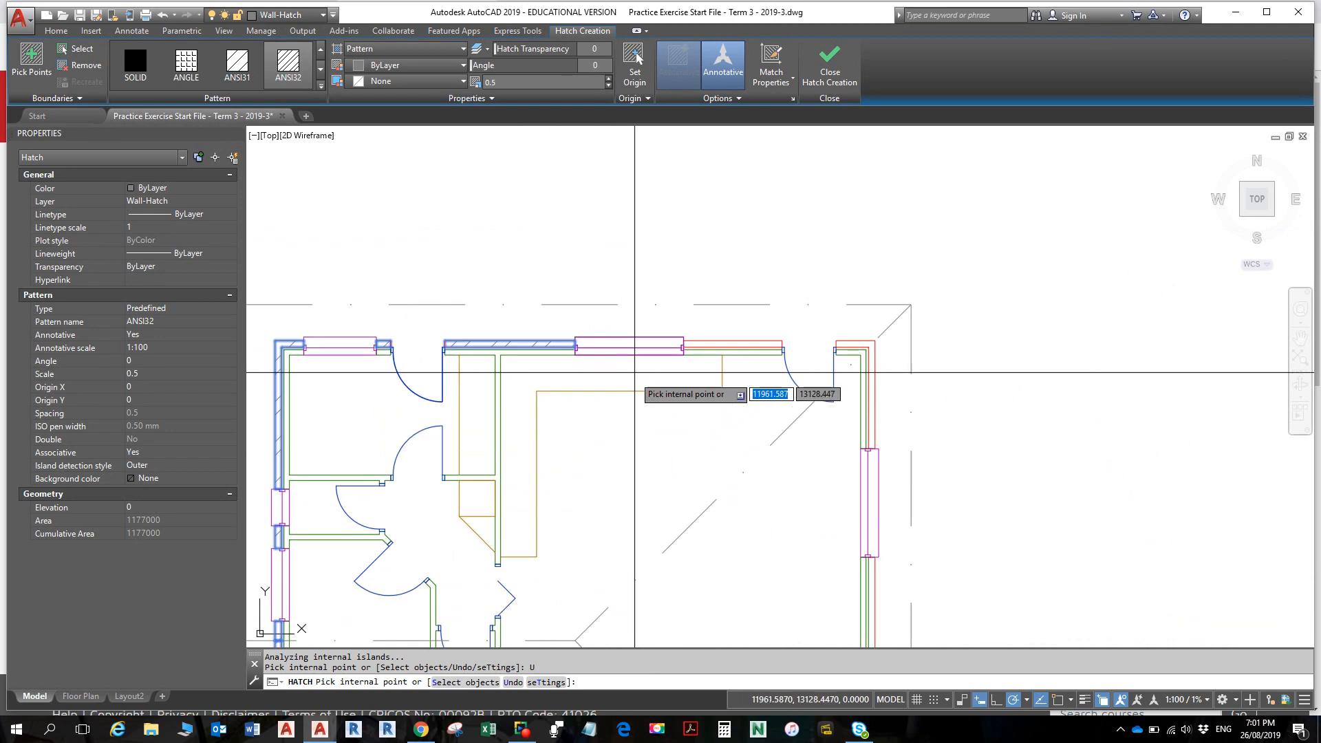
{"action": "left_click", "coordinate": [705, 343]}
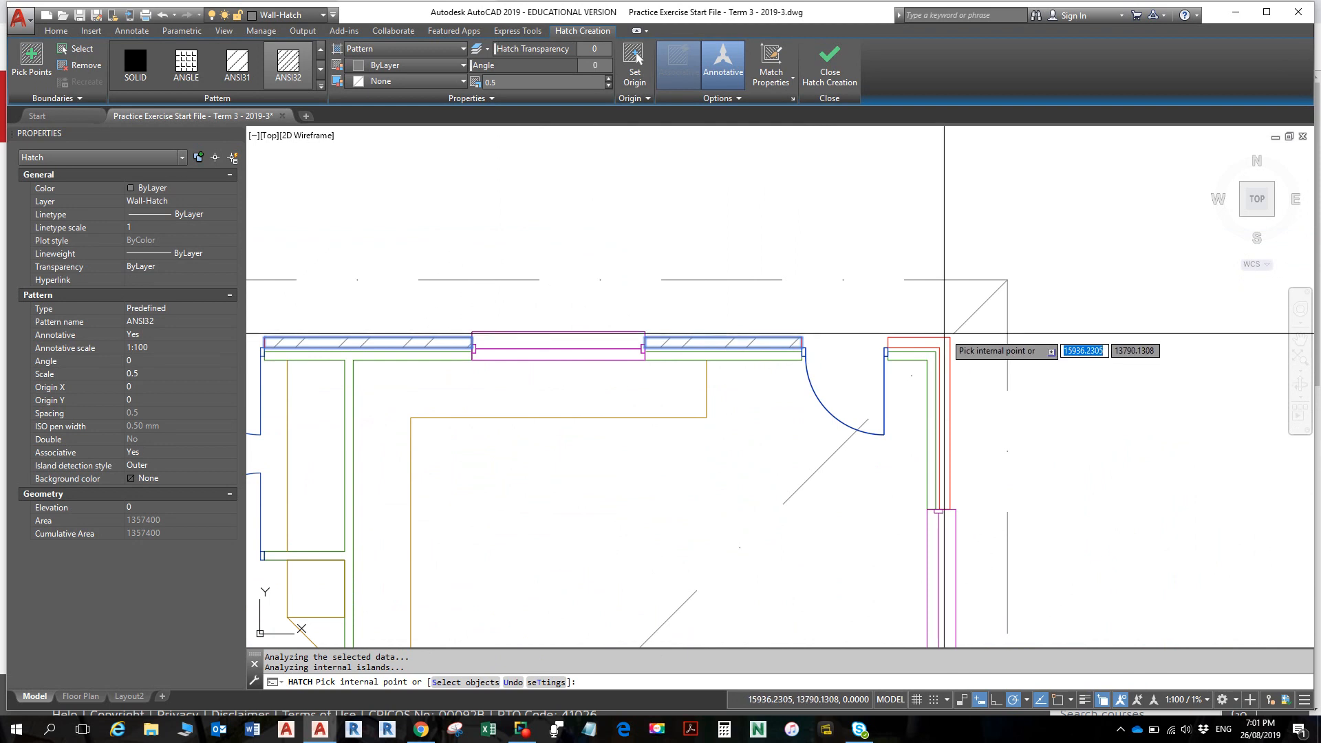
- Hatch both legs of the northeast brick wall corner, from the north door to the upper east window
{"action": "left_click", "coordinate": [923, 341]}
{"action": "scroll", "coordinate": [930, 383], "scroll_direction": "down", "scroll_amount": 3}
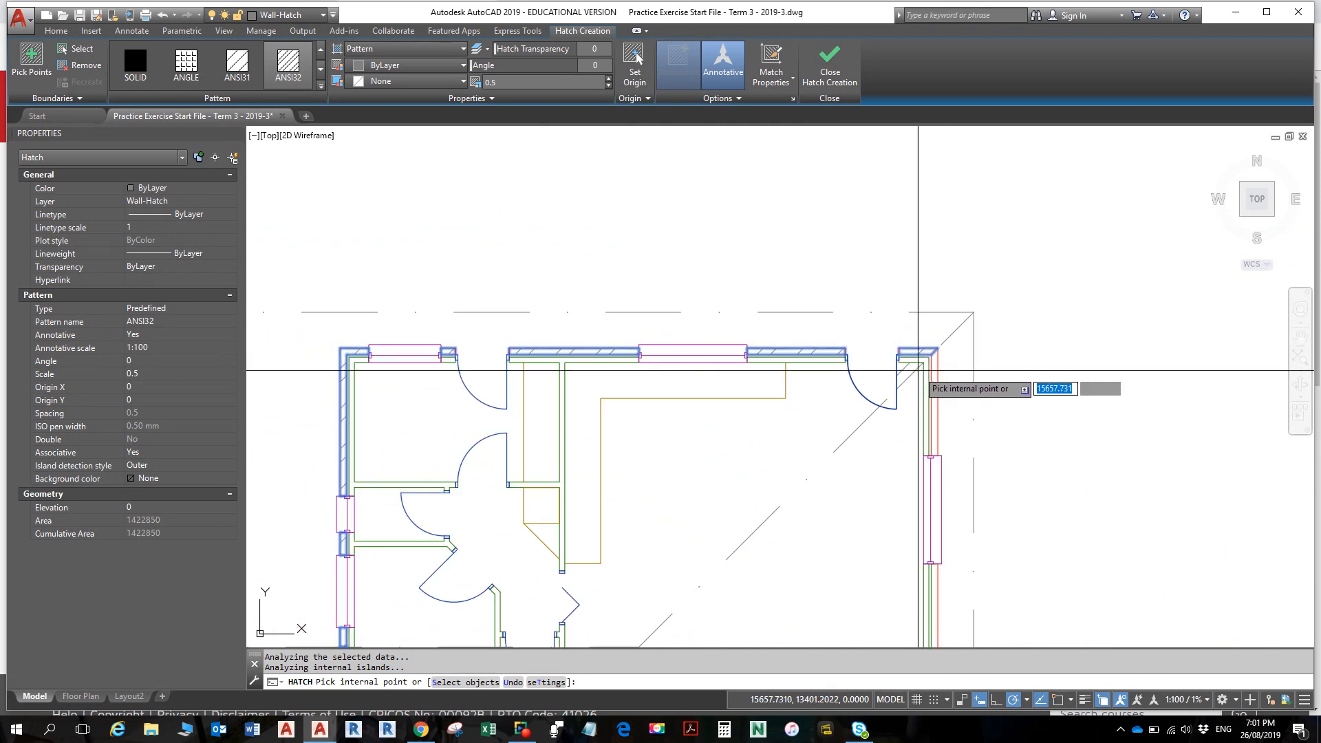
{"action": "scroll", "coordinate": [936, 381], "scroll_direction": "up", "scroll_amount": 5}
{"action": "left_click", "coordinate": [931, 384]}
{"action": "scroll", "coordinate": [926, 389], "scroll_direction": "down", "scroll_amount": 5}
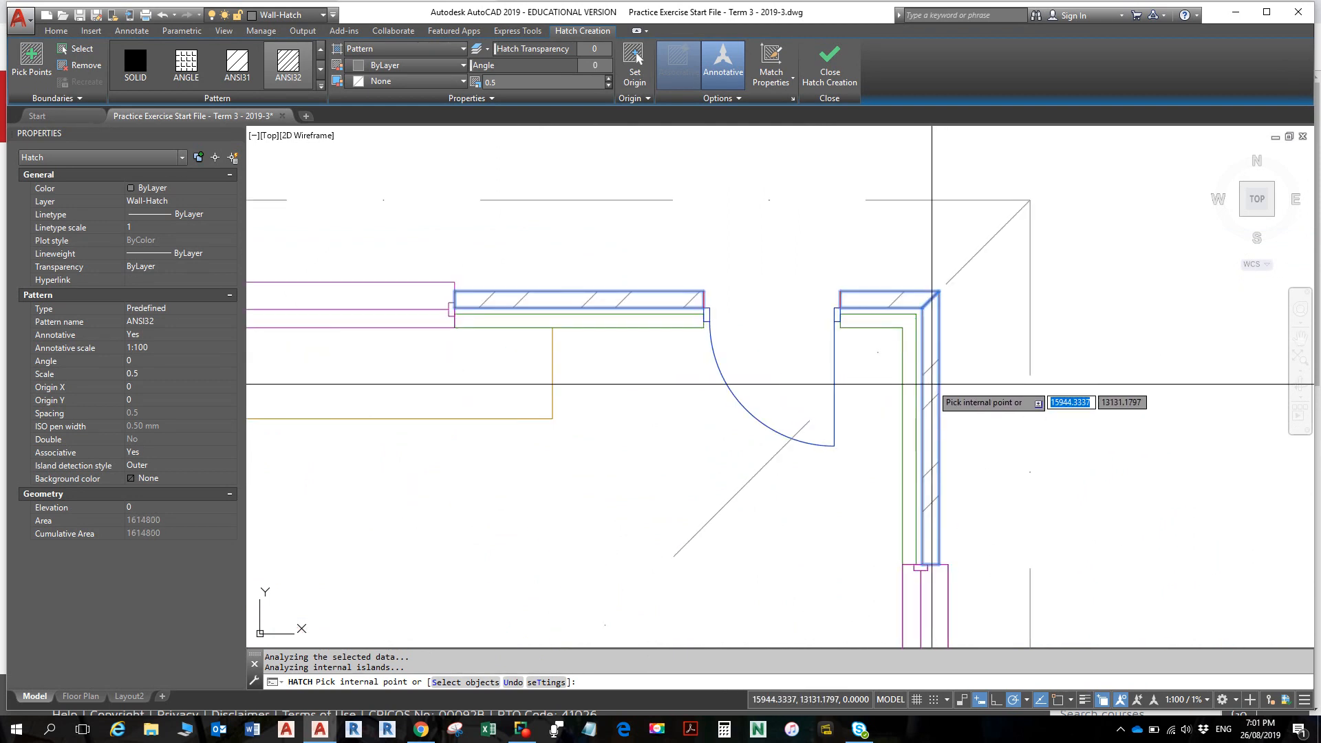
- Add the east brick wall piece between the two east windows to the hatch
{"action": "scroll", "coordinate": [800, 427], "scroll_direction": "up", "scroll_amount": 5}
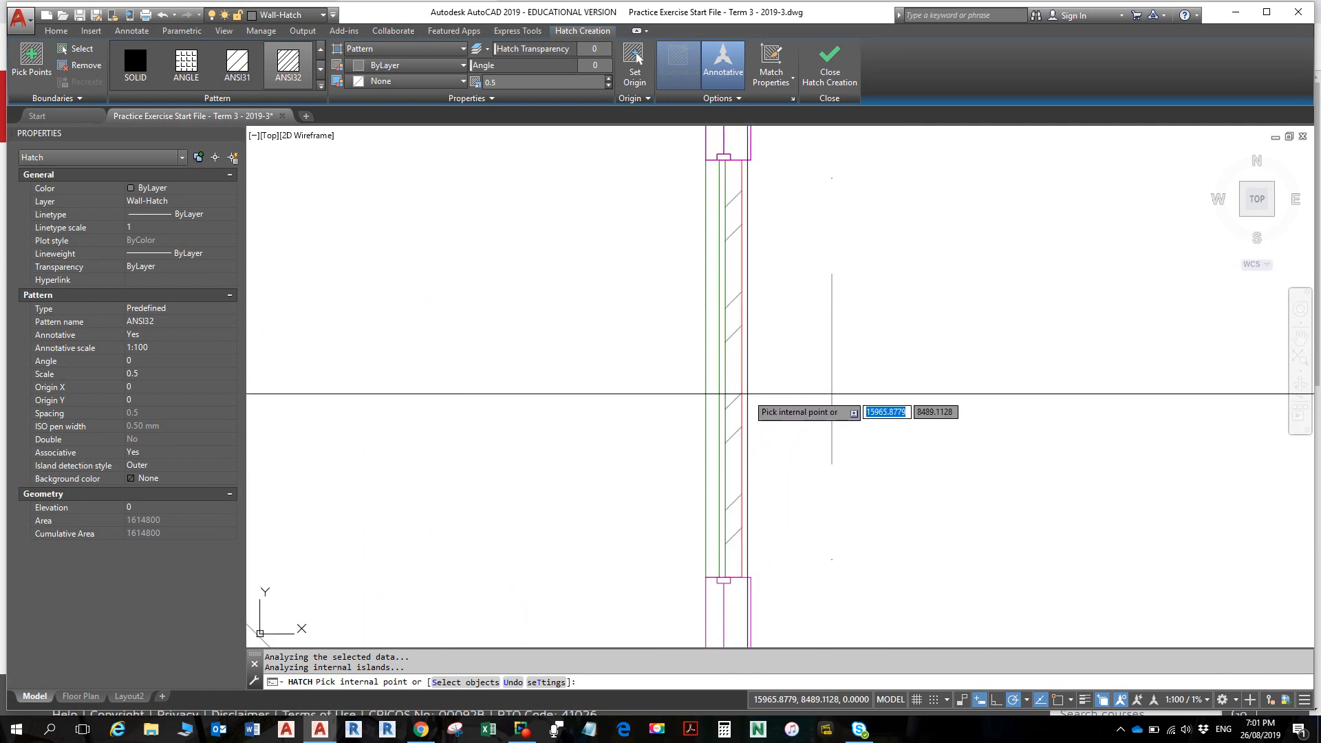
{"action": "scroll", "coordinate": [757, 386], "scroll_direction": "down", "scroll_amount": 5}
{"action": "middle_click_drag", "start_coordinate": [758, 392], "coordinate": [763, 327]}
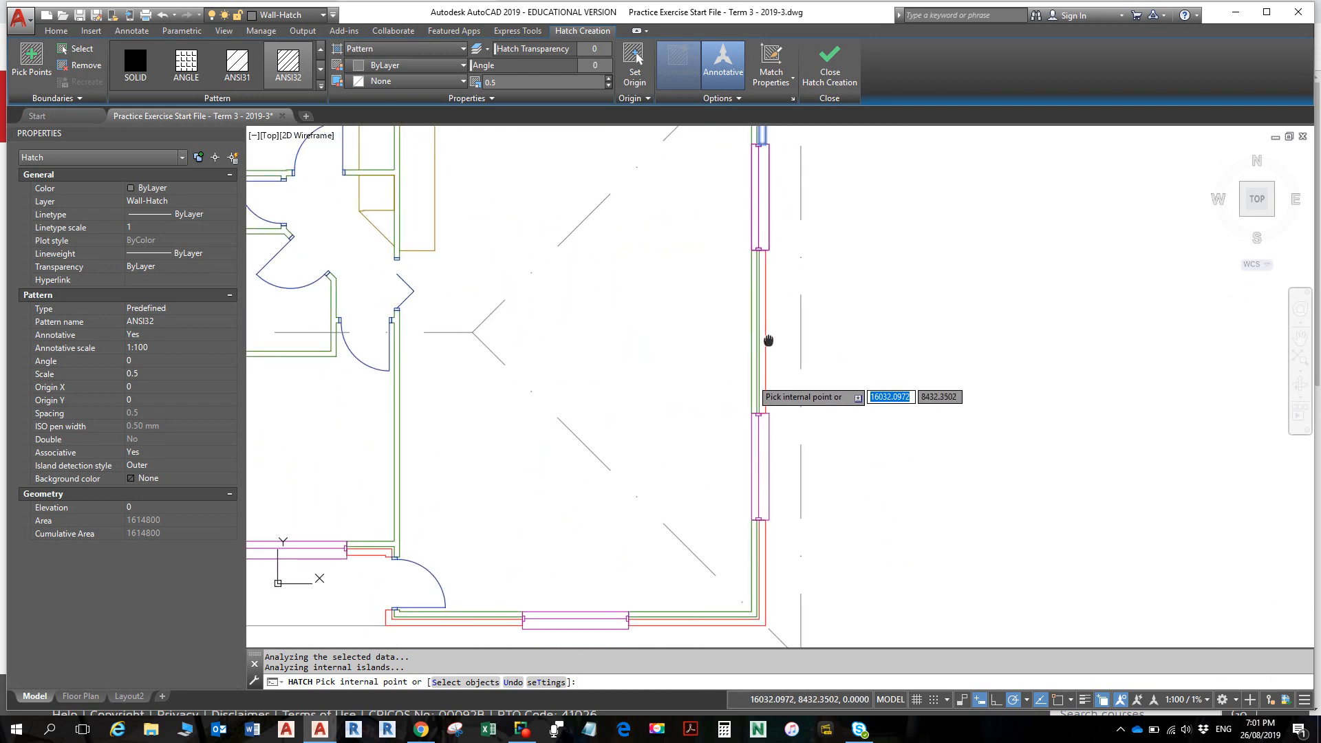
{"action": "scroll", "coordinate": [768, 385], "scroll_direction": "up", "scroll_amount": 5}
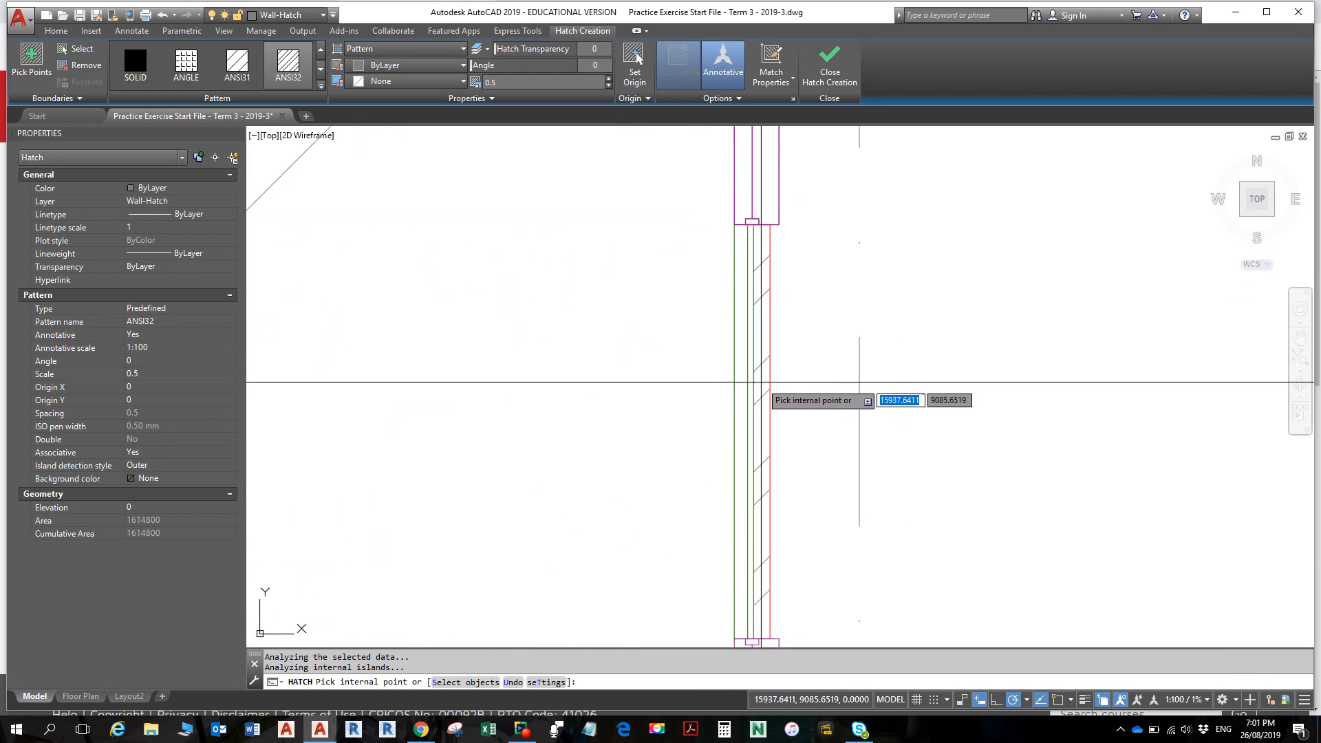
{"action": "scroll", "coordinate": [761, 395], "scroll_direction": "down", "scroll_amount": 5}
- Hatch both legs of the southeast brick wall corner, from the lower east window to the south window
{"action": "scroll", "coordinate": [761, 395], "scroll_direction": "up", "scroll_amount": 5}
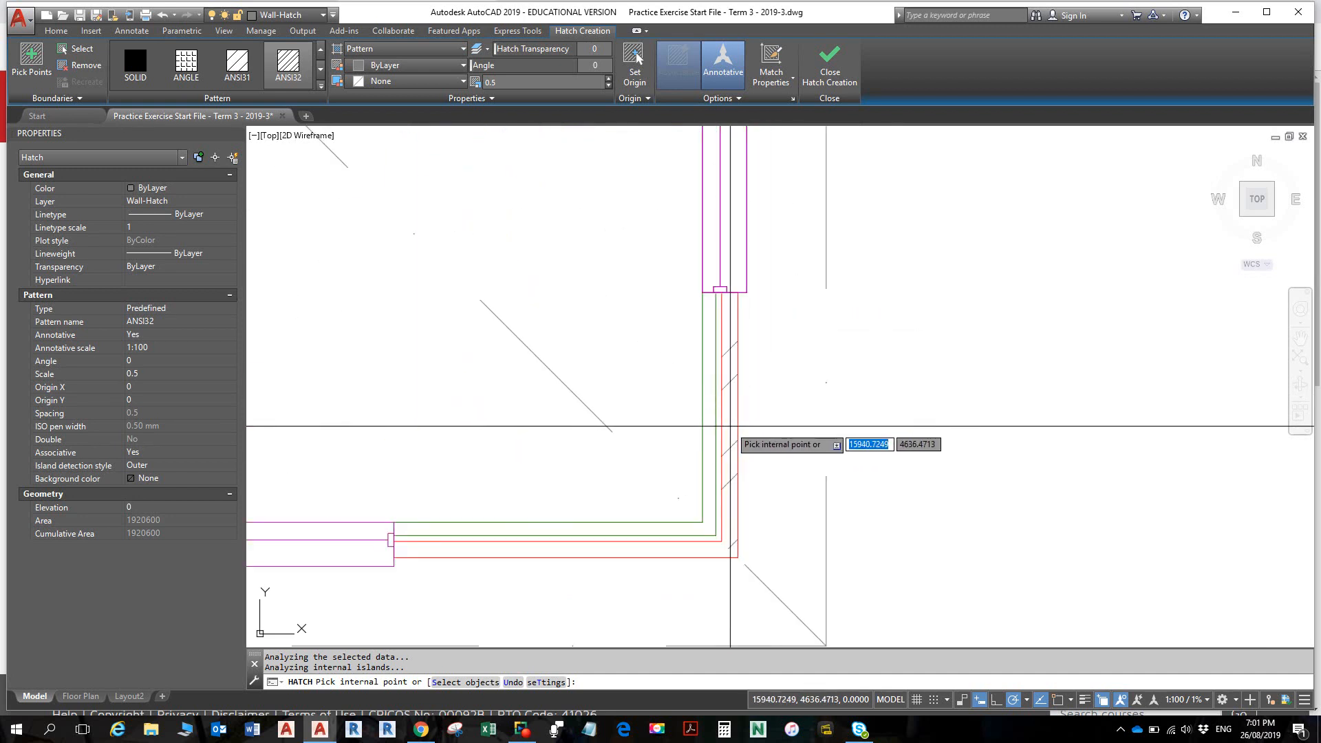
{"action": "left_click", "coordinate": [731, 427]}
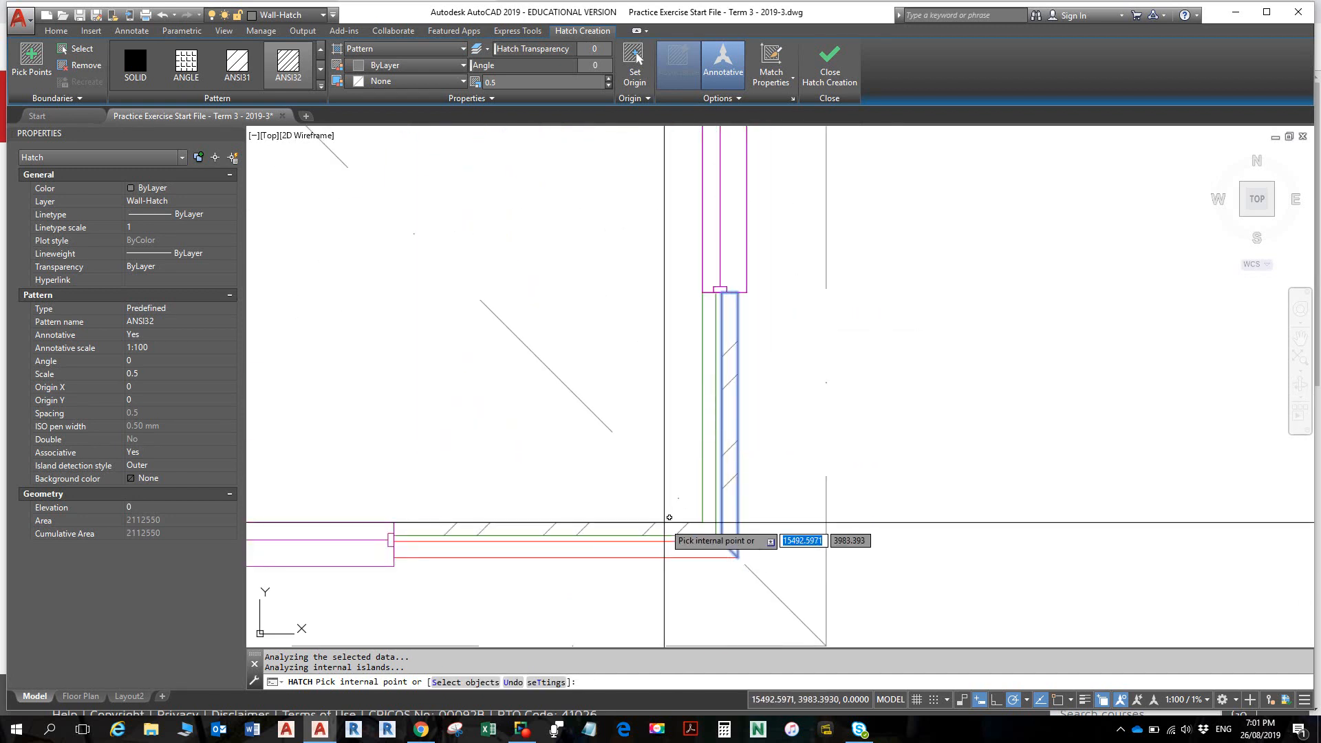
{"action": "left_click", "coordinate": [671, 543]}
{"action": "scroll", "coordinate": [647, 533], "scroll_direction": "down", "scroll_amount": 5}
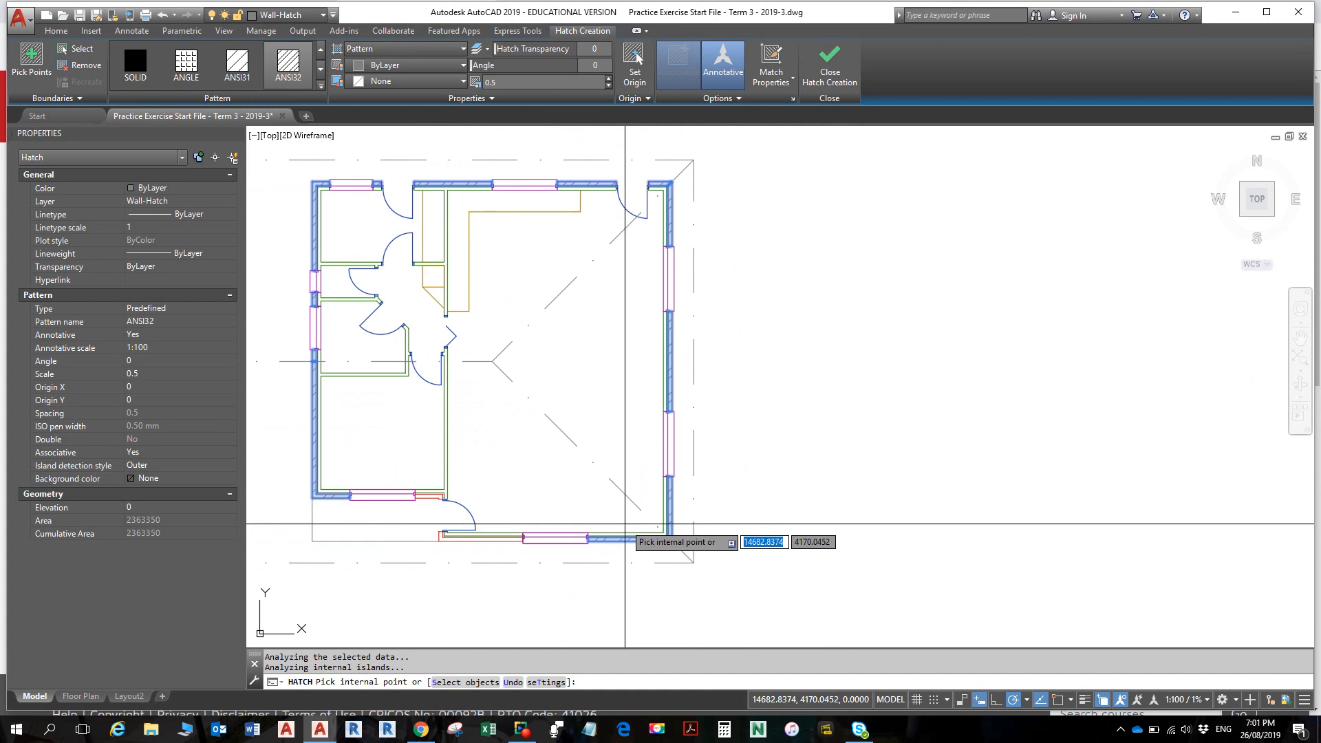
- Hatch the brick wall pieces on both sides of the southern entrance door and finish the hatch
{"action": "scroll", "coordinate": [625, 524], "scroll_direction": "up", "scroll_amount": 5}
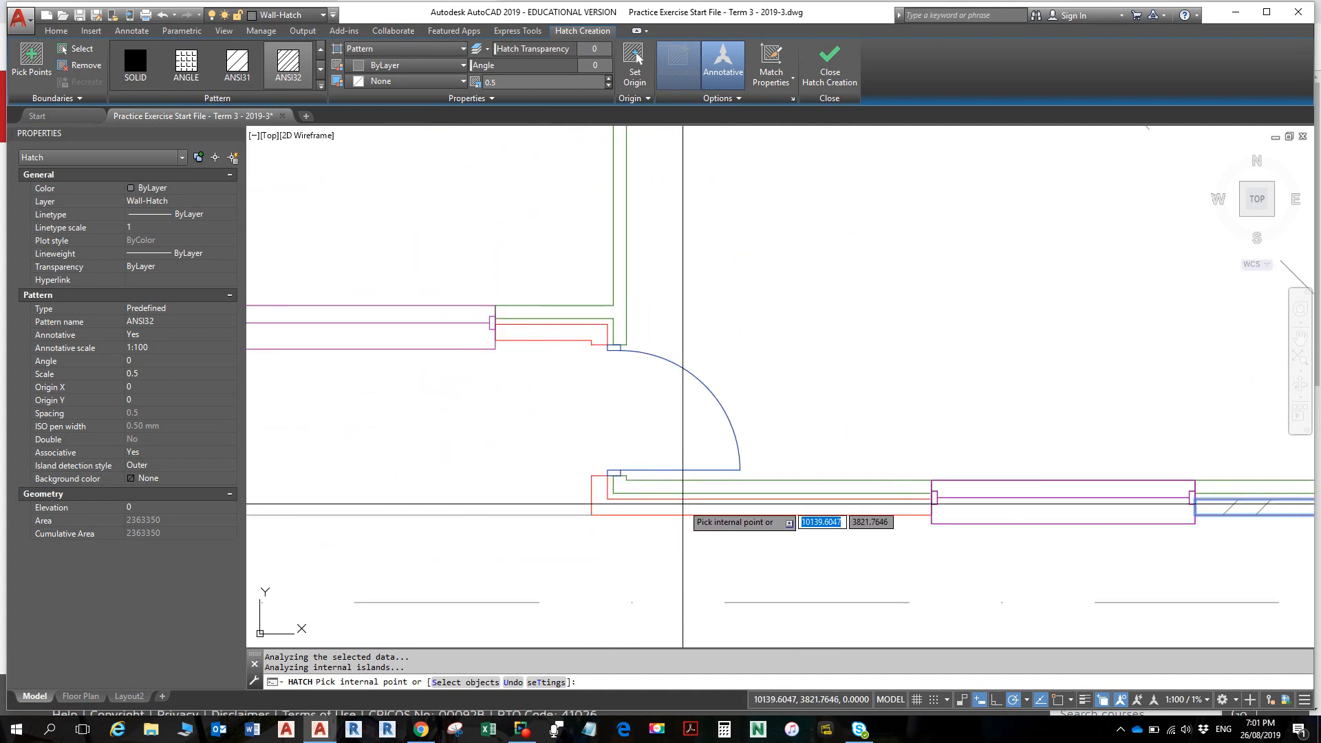
{"action": "left_click", "coordinate": [681, 506]}
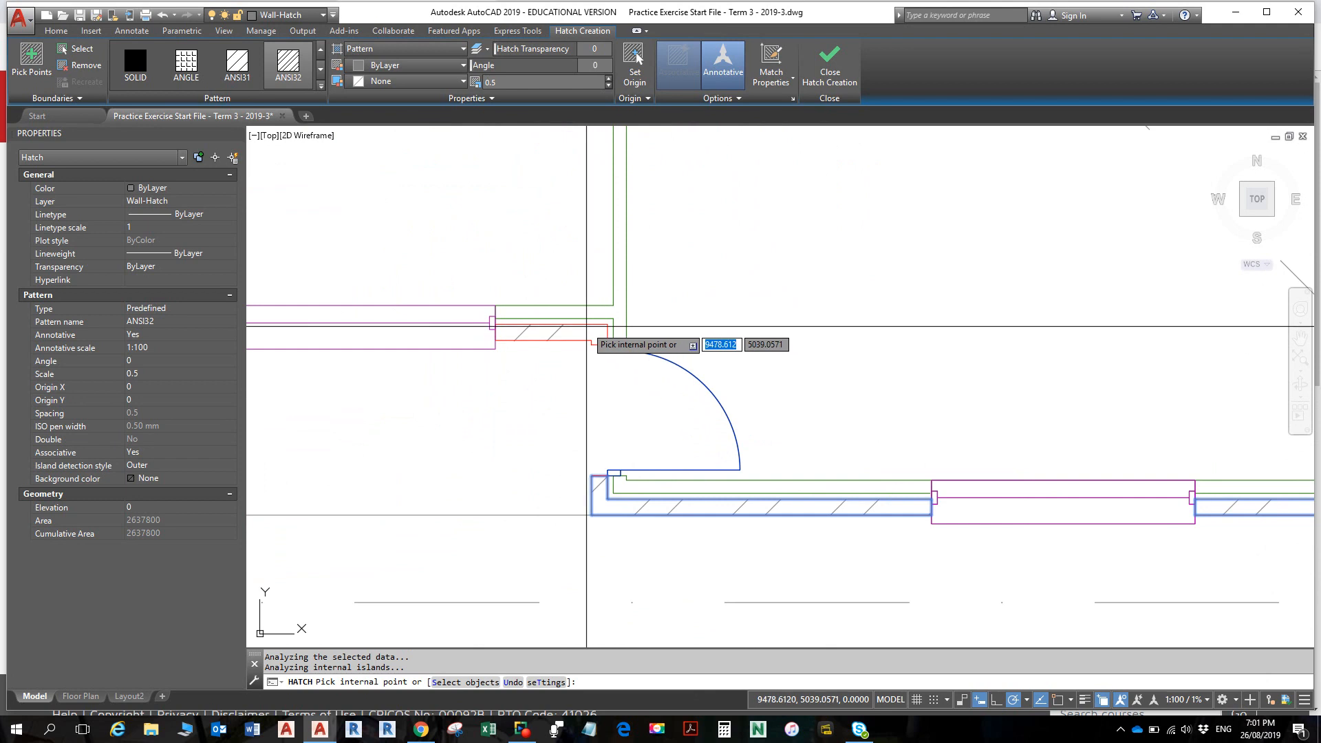
{"action": "left_click", "coordinate": [587, 329]}
{"action": "scroll", "coordinate": [685, 413], "scroll_direction": "down", "scroll_amount": 4}
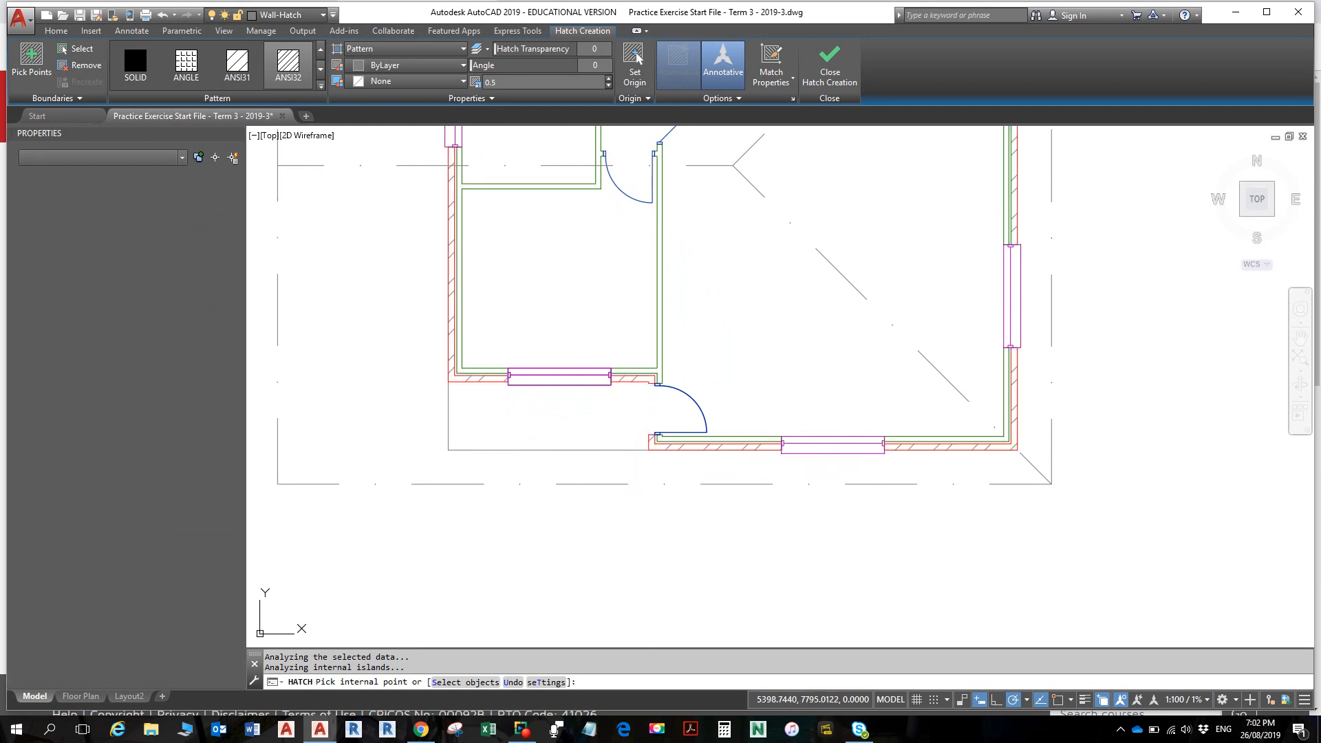
{"action": "key", "text": "Return"}
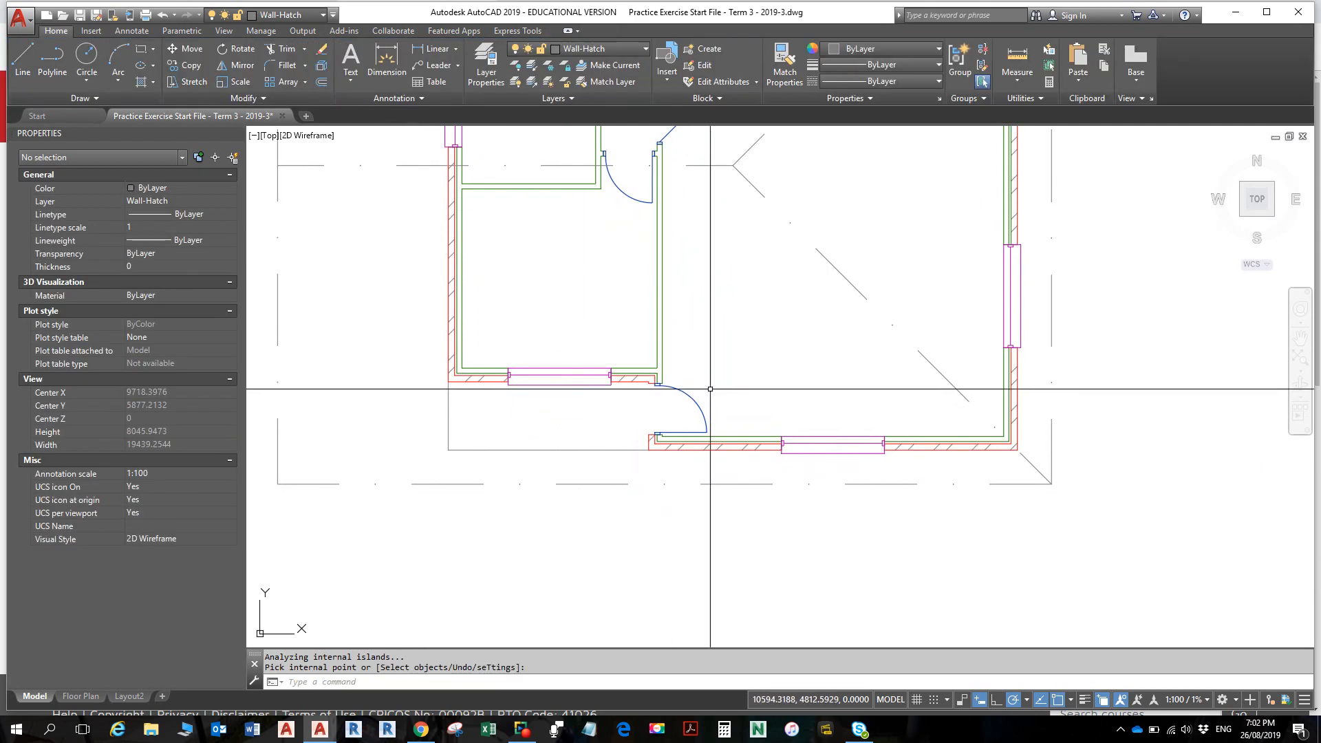
- Move the inner brick line of the east wall between the two windows to the Wall-Brick layer
{"action": "scroll", "coordinate": [710, 389], "scroll_direction": "down", "scroll_amount": 2}
{"action": "scroll", "coordinate": [709, 386], "scroll_direction": "up", "scroll_amount": 8}
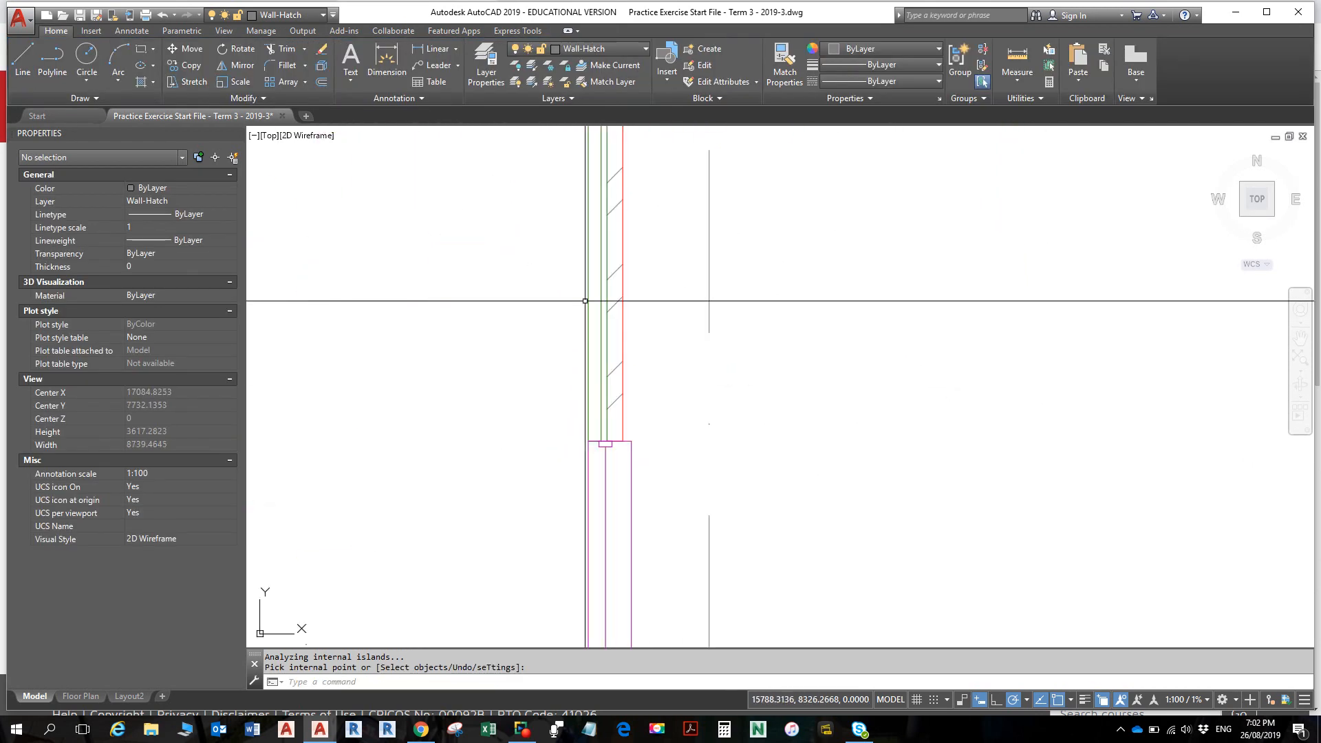
{"action": "scroll", "coordinate": [585, 302], "scroll_direction": "up", "scroll_amount": 5}
{"action": "left_click", "coordinate": [623, 337]}
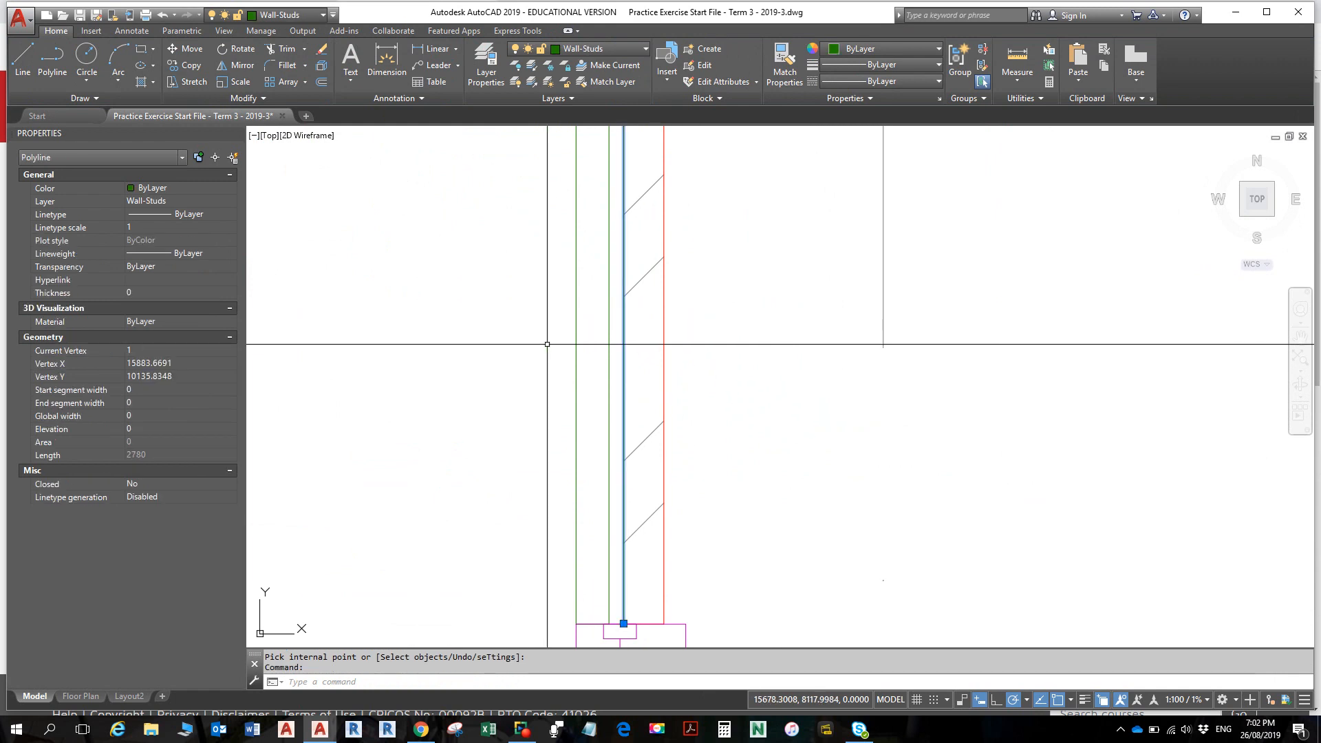
{"action": "left_click", "coordinate": [617, 49]}
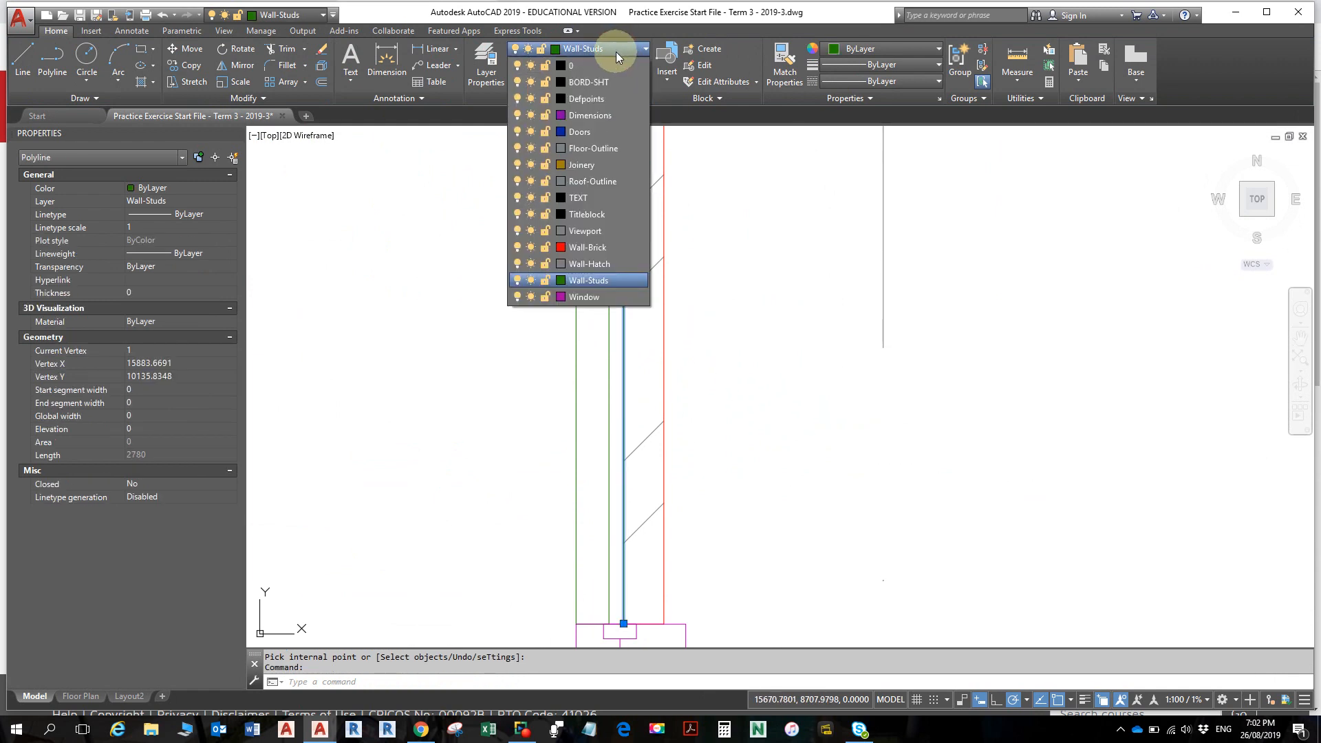
{"action": "left_click", "coordinate": [589, 247]}
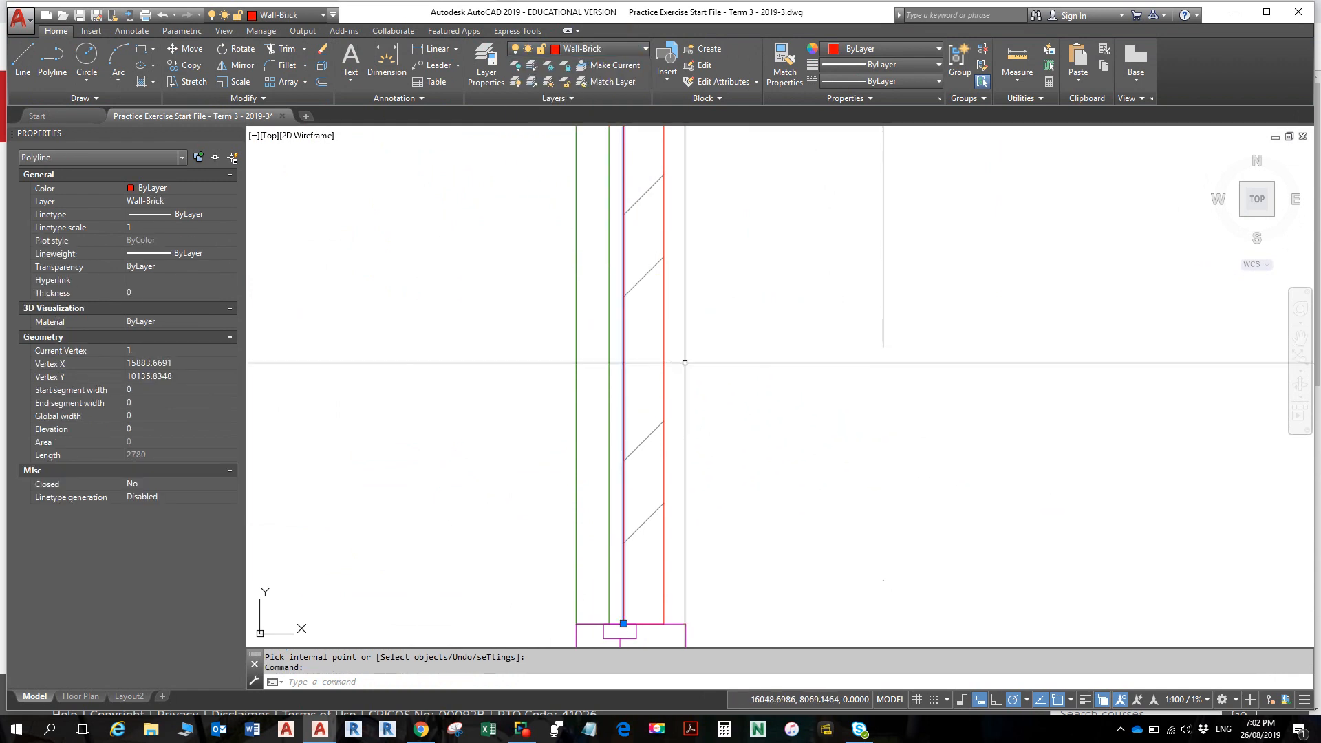
{"action": "key", "text": "Escape"}
{"action": "key", "text": "Escape"}
{"action": "scroll", "coordinate": [690, 317], "scroll_direction": "down", "scroll_amount": 4}
{"action": "scroll", "coordinate": [690, 317], "scroll_direction": "down", "scroll_amount": 5}
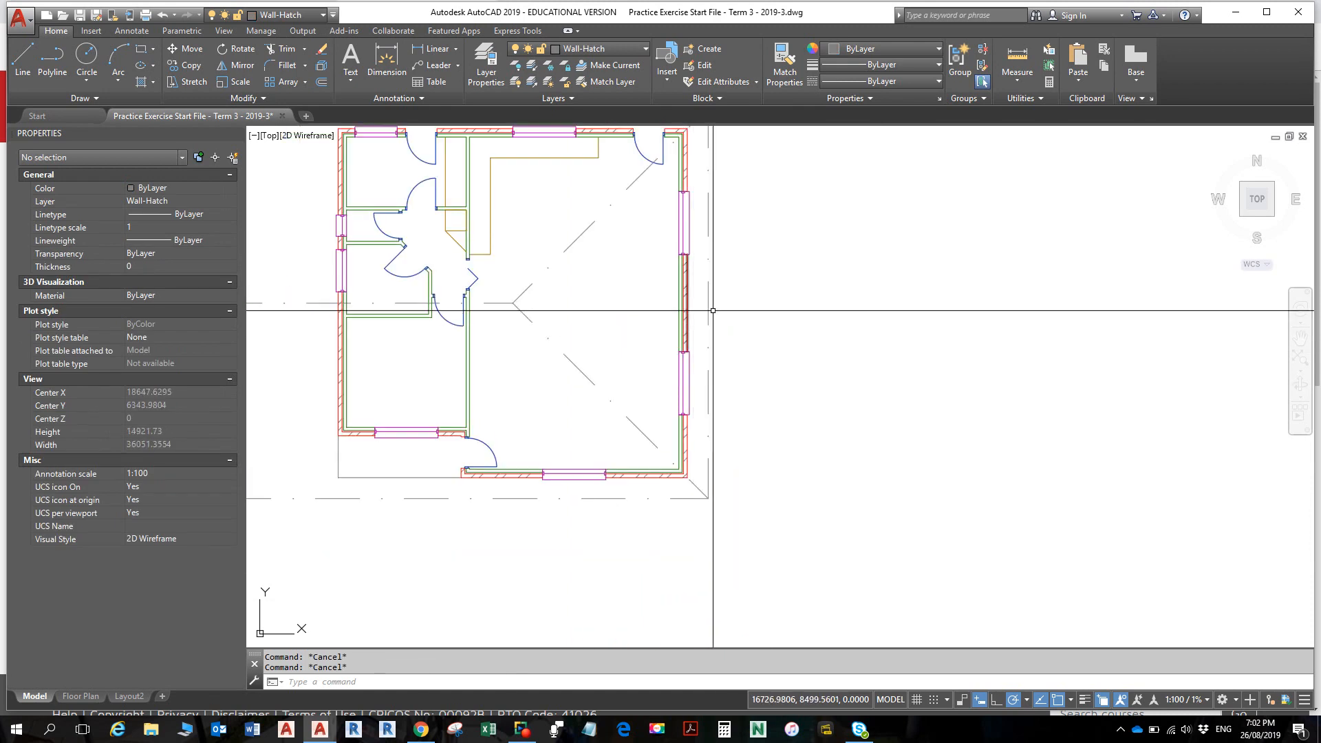
- Bring the whole floor plan into view and save the drawing
{"action": "mouse_move", "coordinate": [725, 316]}
{"action": "middle_mouse_down"}
{"action": "mouse_move", "coordinate": [784, 363]}
{"action": "mouse_move", "coordinate": [770, 347]}
{"action": "middle_mouse_up"}
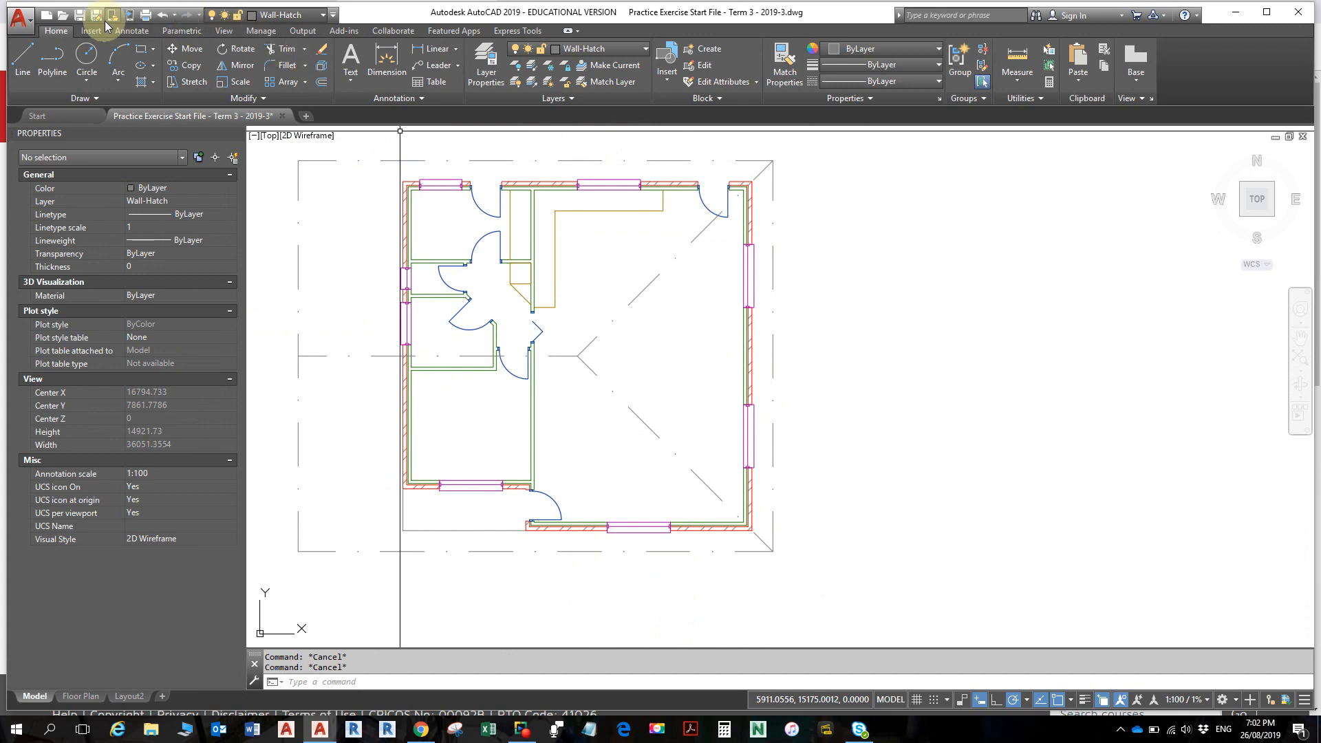
{"action": "left_click", "coordinate": [81, 20]}
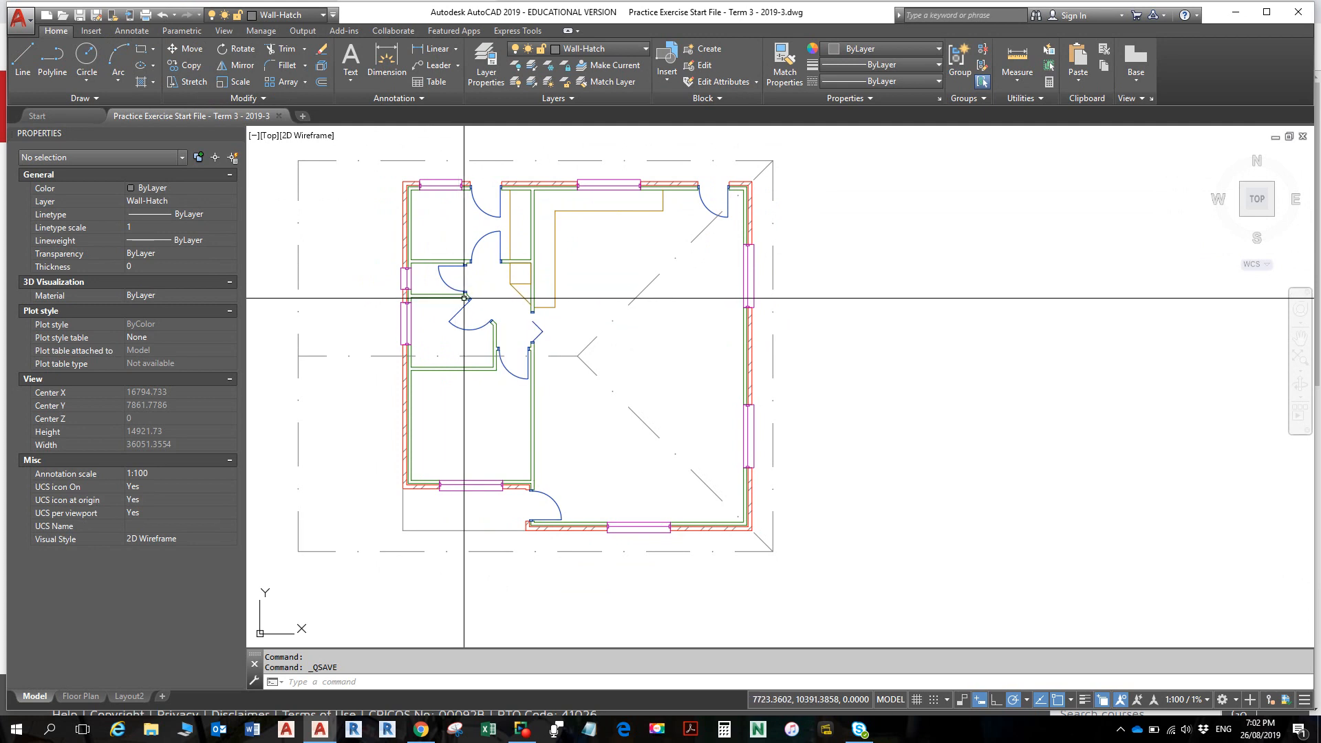
{"action": "key", "text": "alt"}
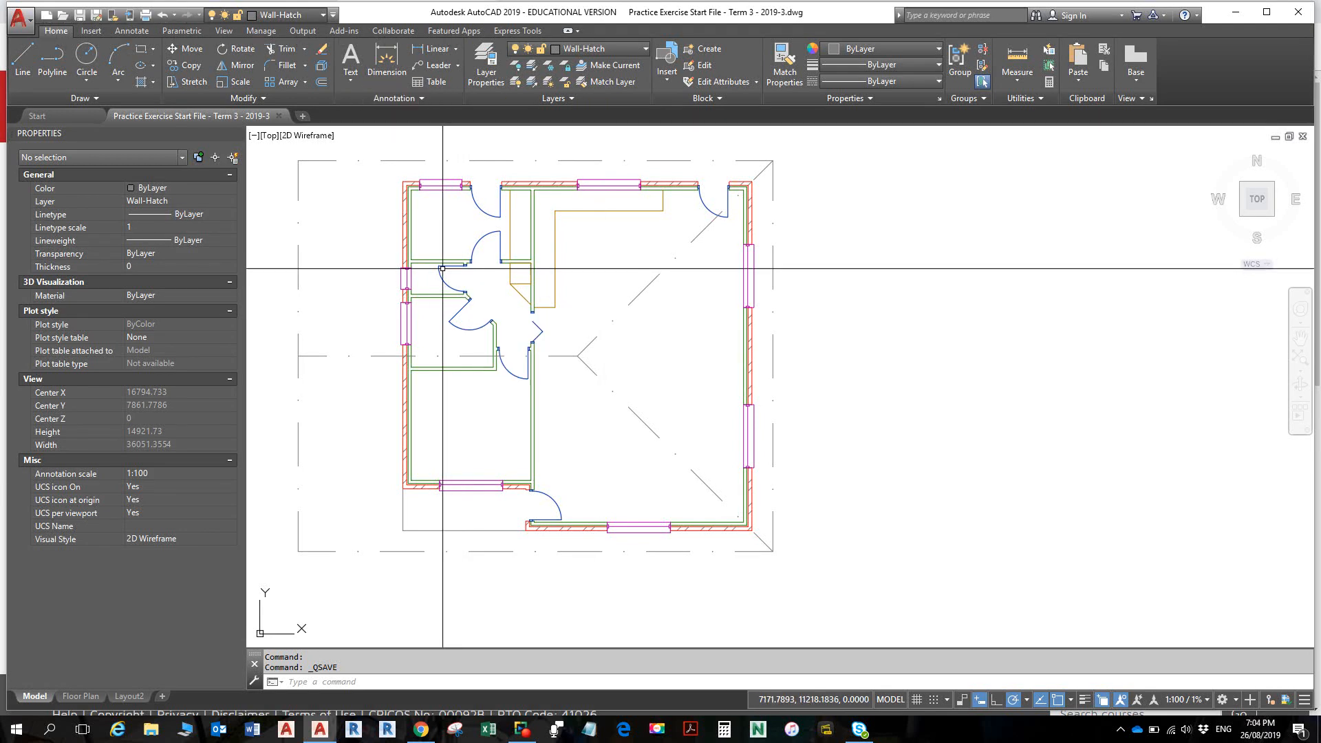
- Try the ANGLE, ANSI31 and ANSI32 patterns on the northwest corner wall hatch, and set it to AR-B816
{"action": "scroll", "coordinate": [478, 289], "scroll_direction": "up", "scroll_amount": 5}
{"action": "middle_click_drag", "start_coordinate": [478, 289], "coordinate": [548, 393]}
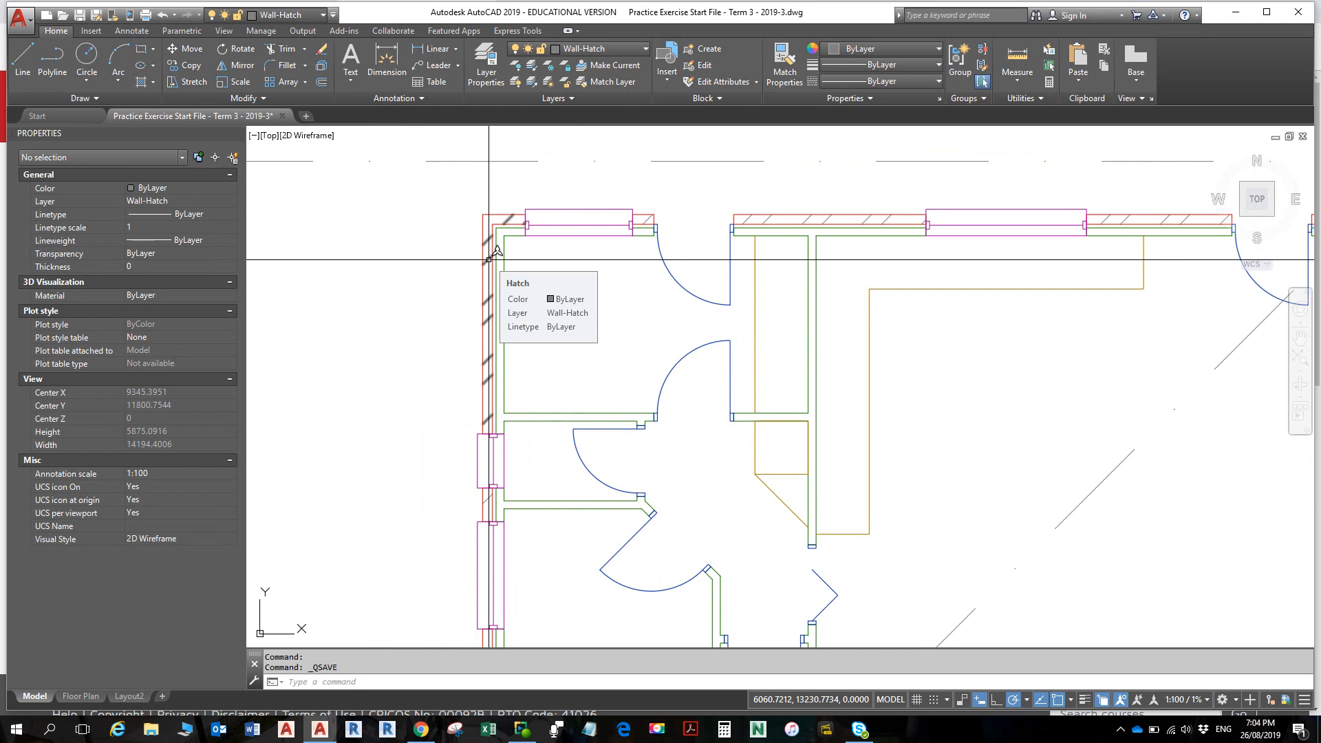
{"action": "left_click", "coordinate": [489, 259]}
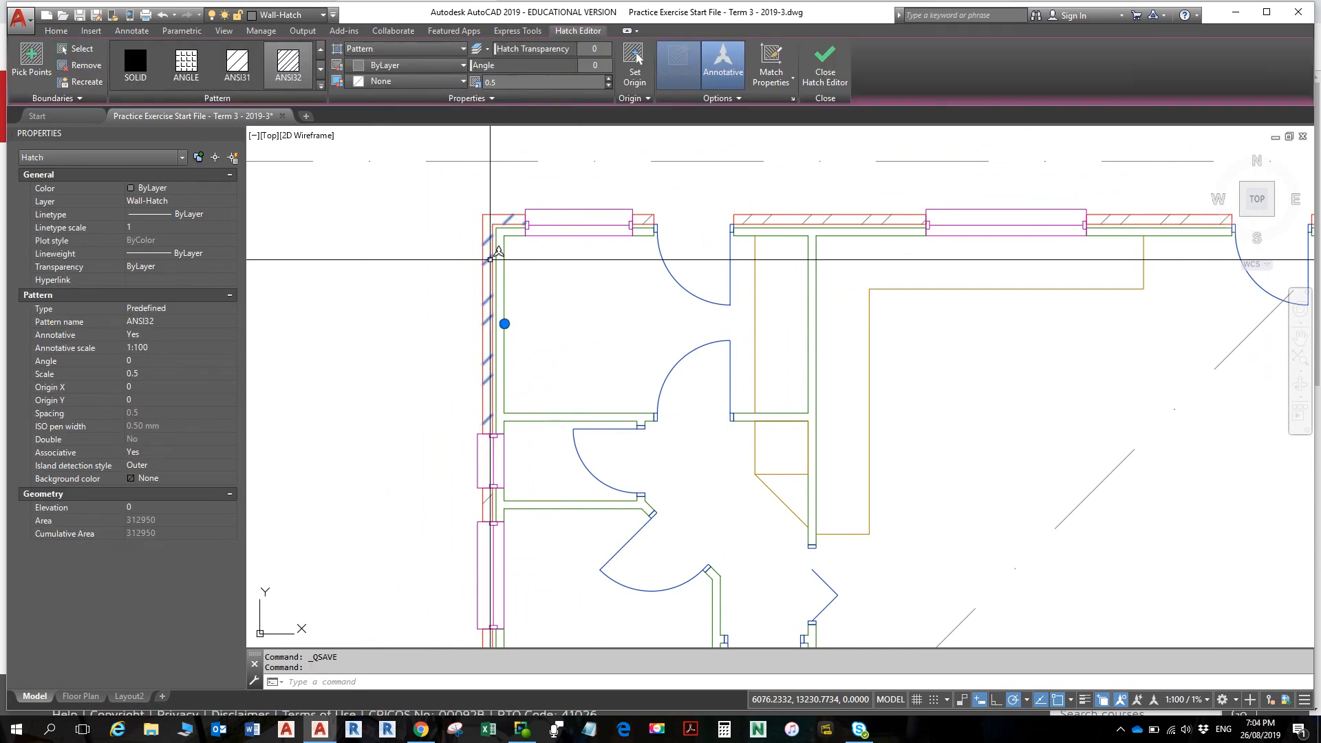
{"action": "left_click", "coordinate": [187, 65]}
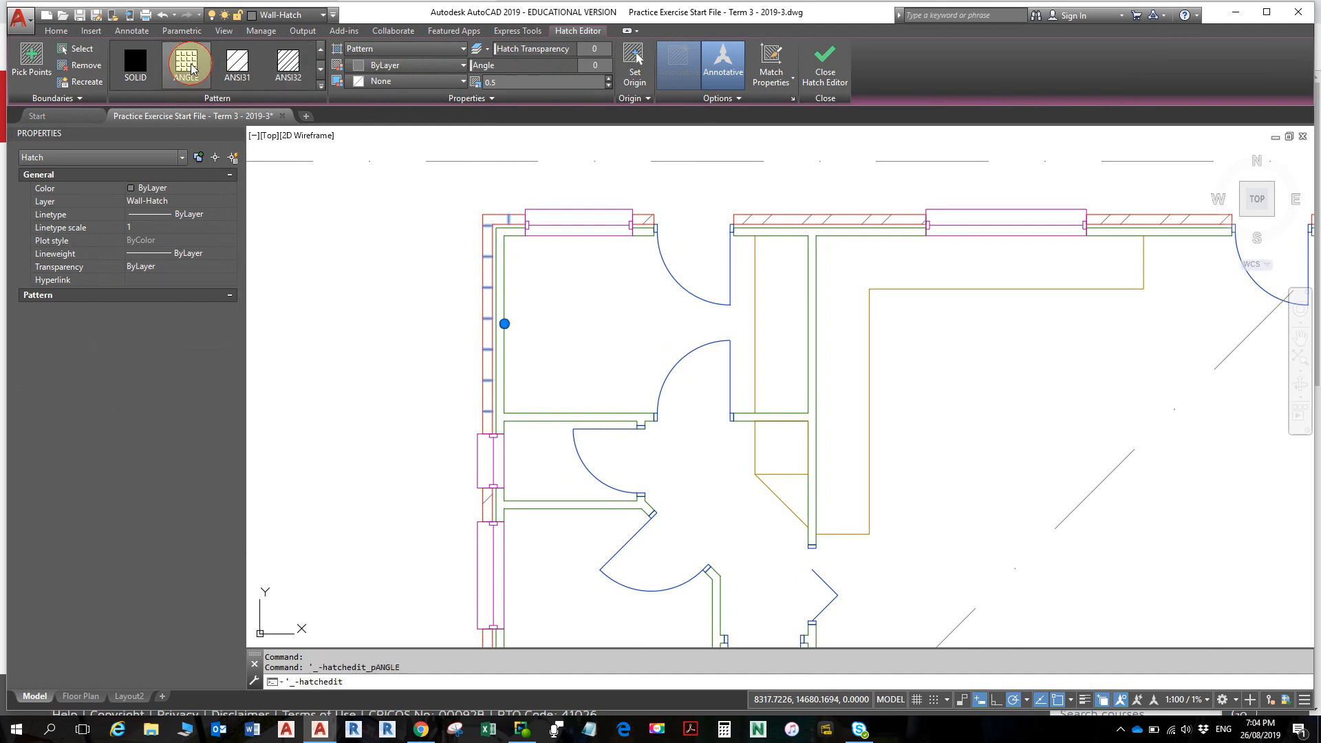
{"action": "left_click", "coordinate": [237, 66]}
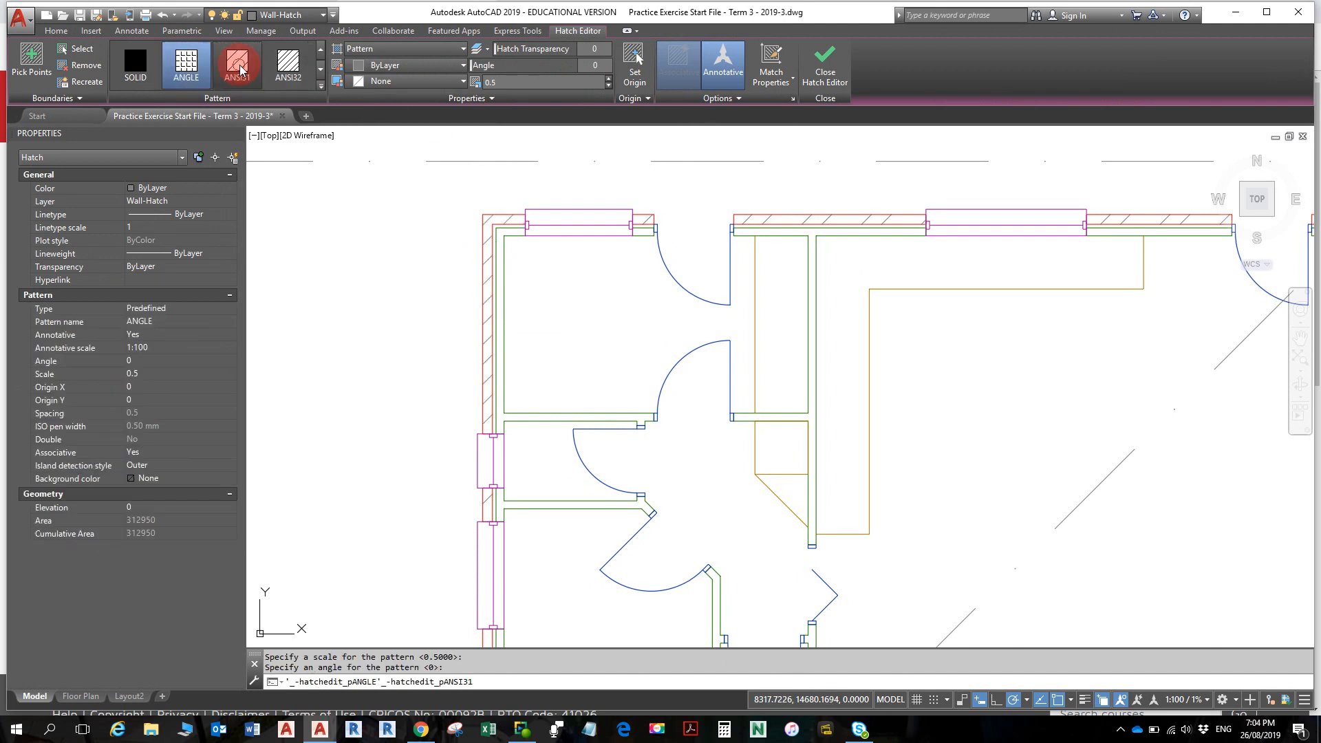
{"action": "left_click", "coordinate": [285, 66]}
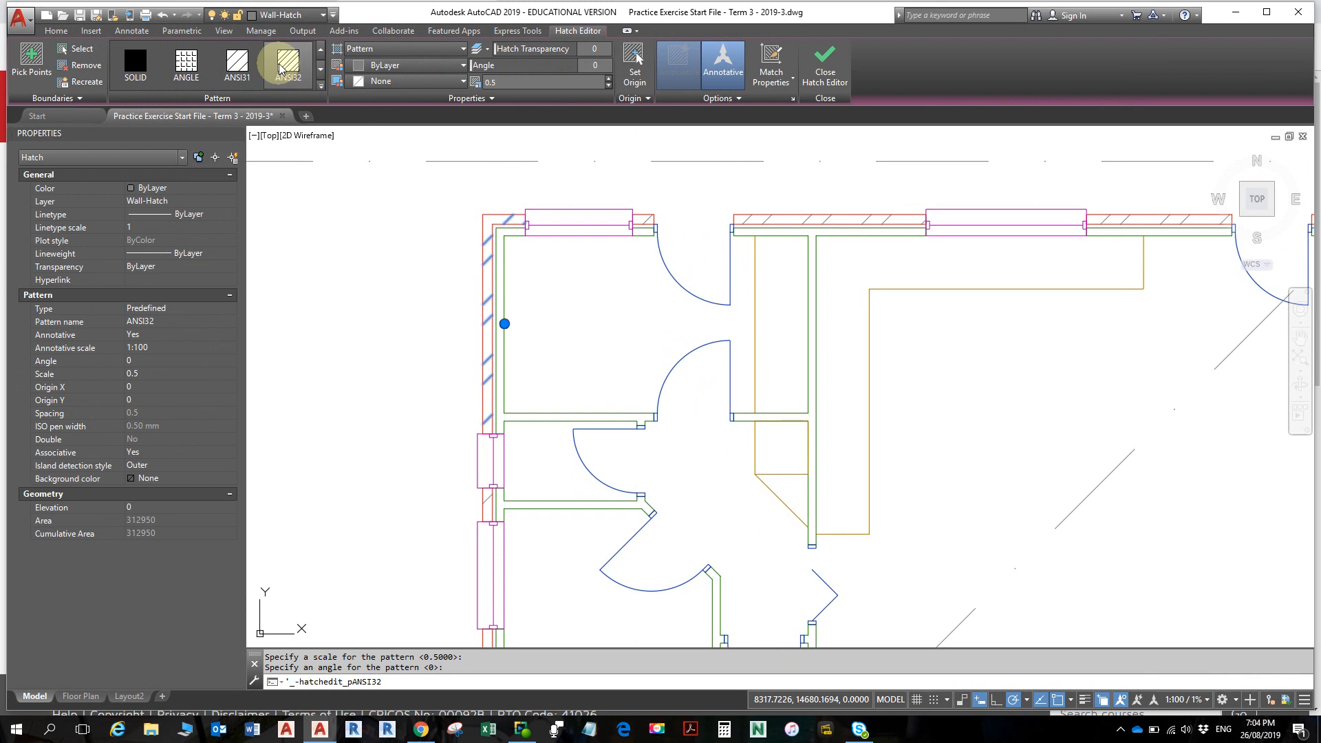
{"action": "scroll", "coordinate": [274, 68], "scroll_direction": "down", "scroll_amount": 2}
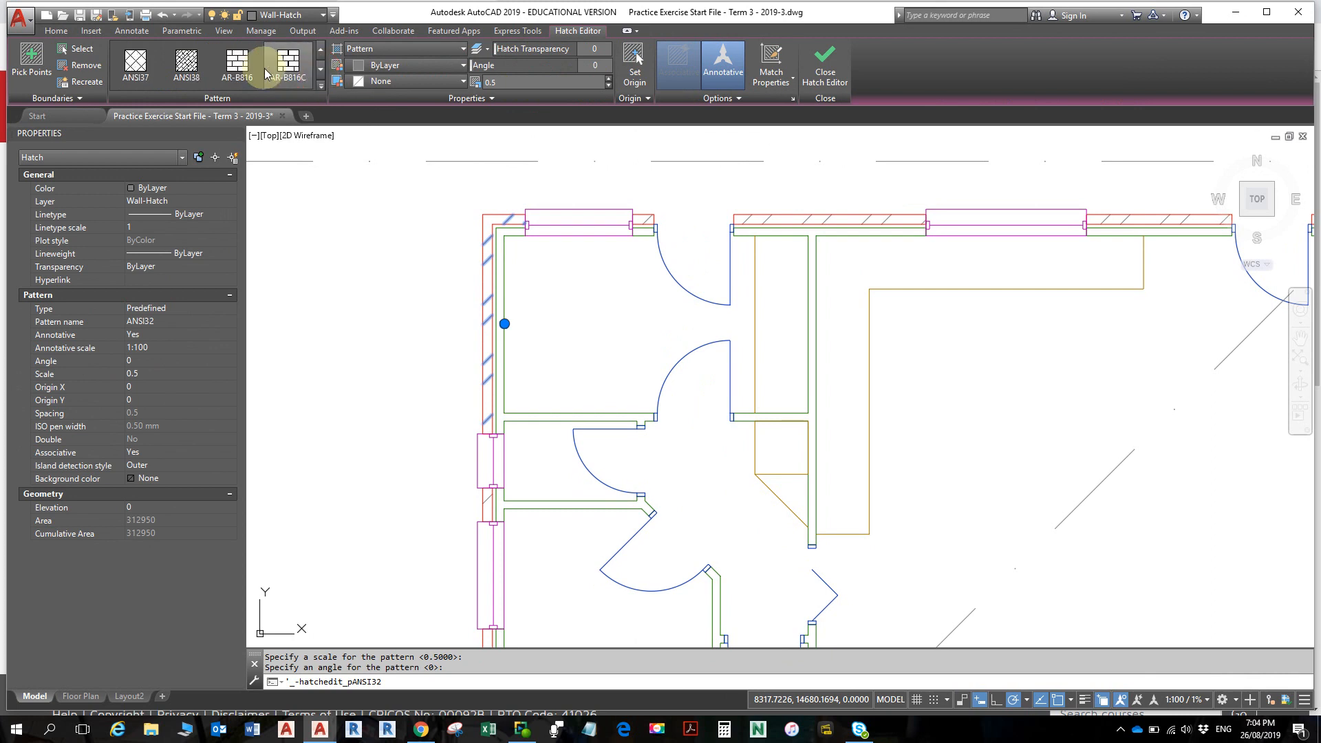
{"action": "left_click", "coordinate": [237, 65]}
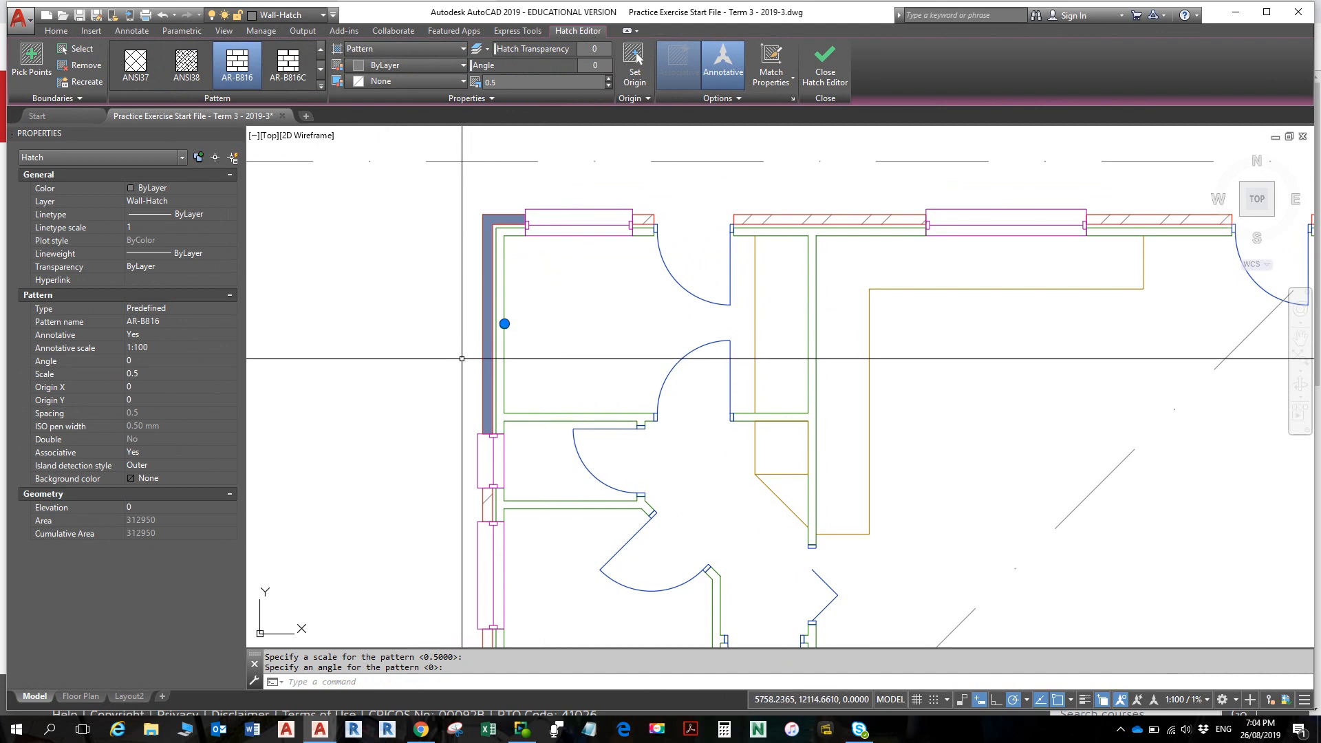
- Set the northwest corner wall hatch's pattern back to ANSI32
{"action": "key", "text": "Escape"}
{"action": "scroll", "coordinate": [458, 319], "scroll_direction": "up", "scroll_amount": 4}
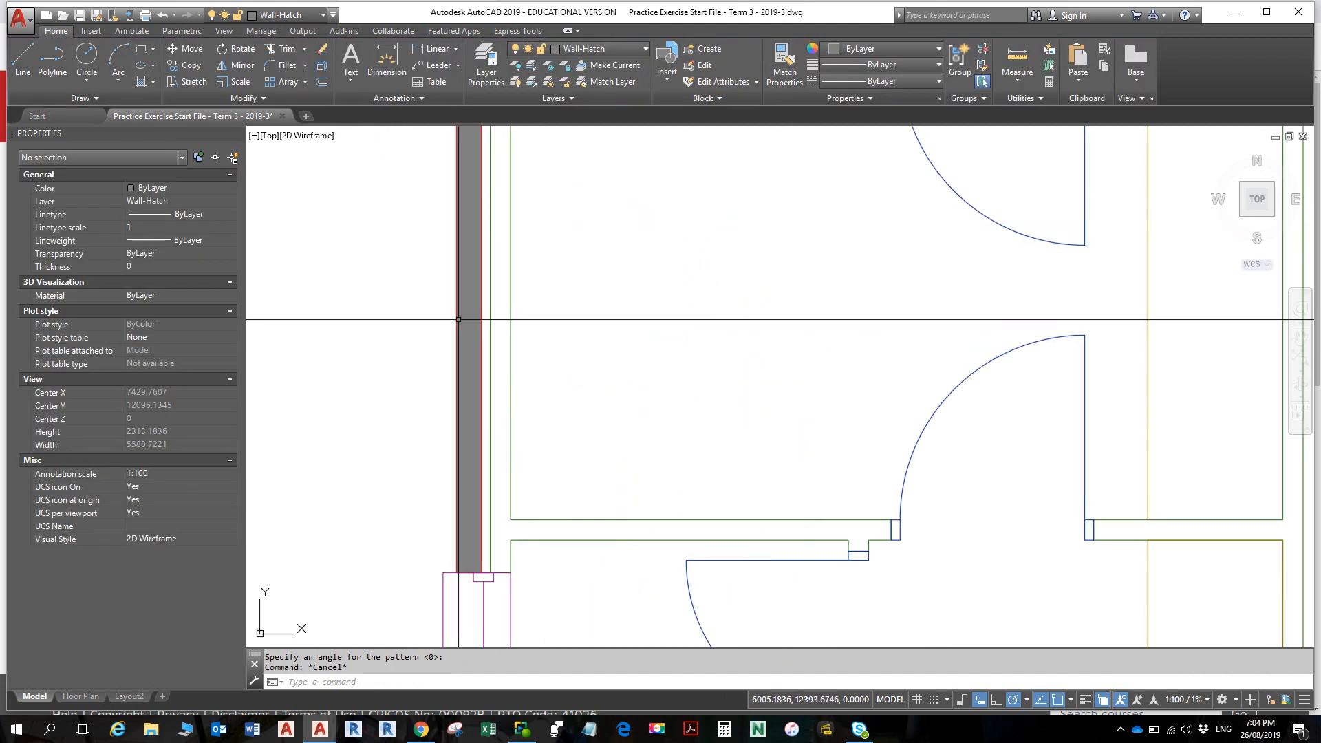
{"action": "scroll", "coordinate": [459, 319], "scroll_direction": "up", "scroll_amount": 20}
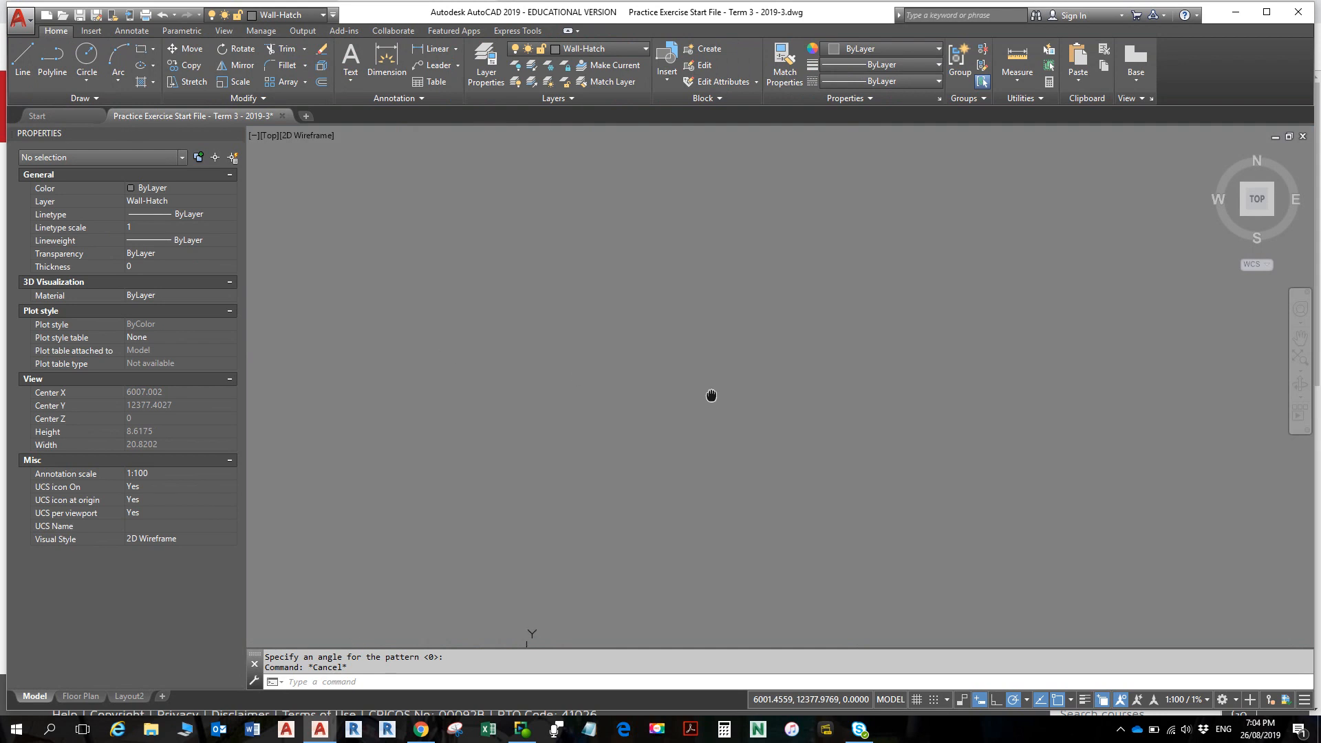
{"action": "scroll", "coordinate": [677, 364], "scroll_direction": "down", "scroll_amount": 20}
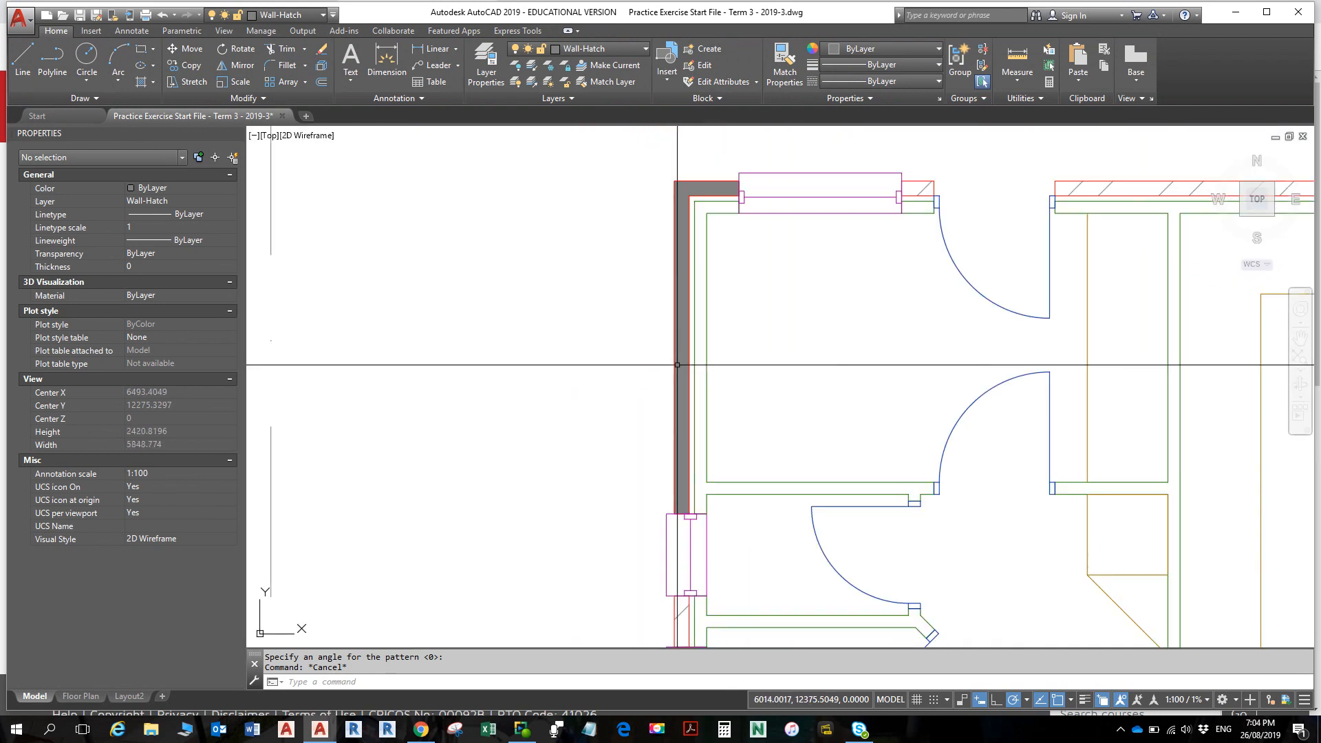
{"action": "left_click", "coordinate": [684, 361]}
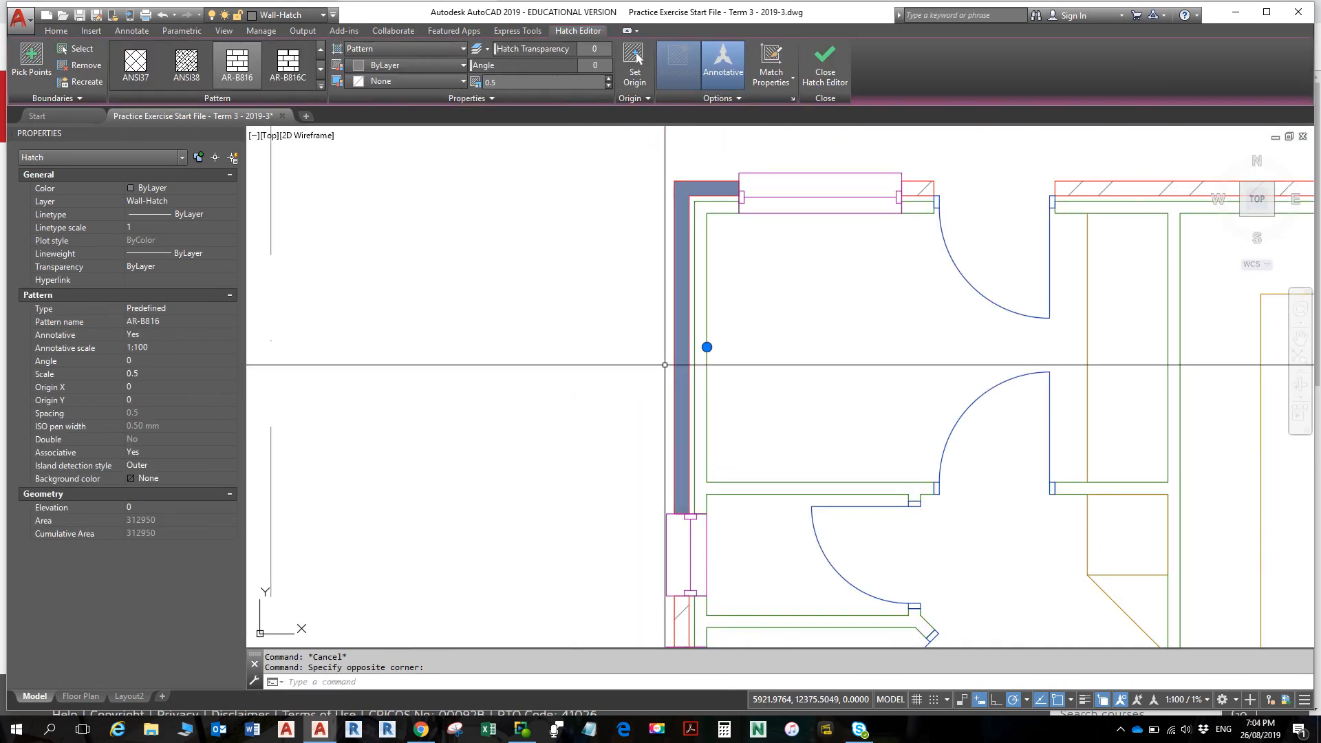
{"action": "left_click", "coordinate": [311, 61]}
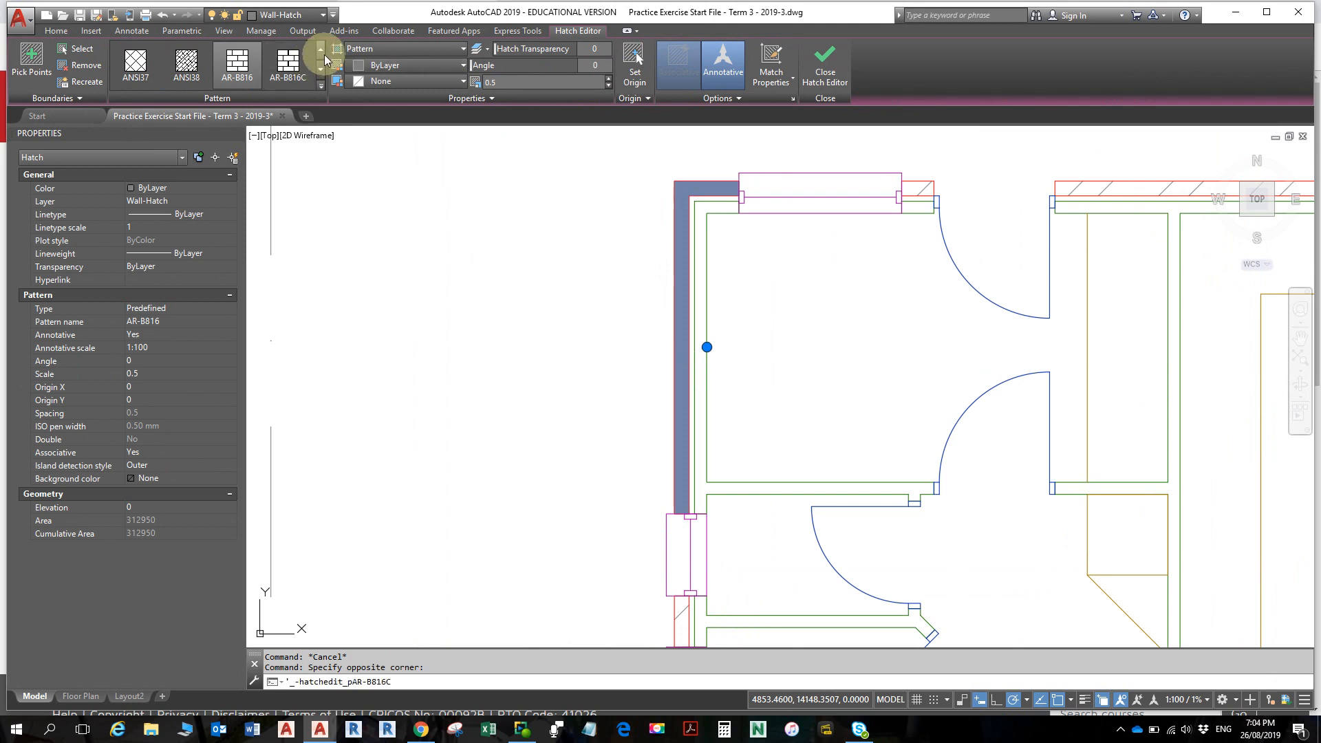
{"action": "left_click", "coordinate": [324, 54]}
{"action": "left_click", "coordinate": [324, 54]}
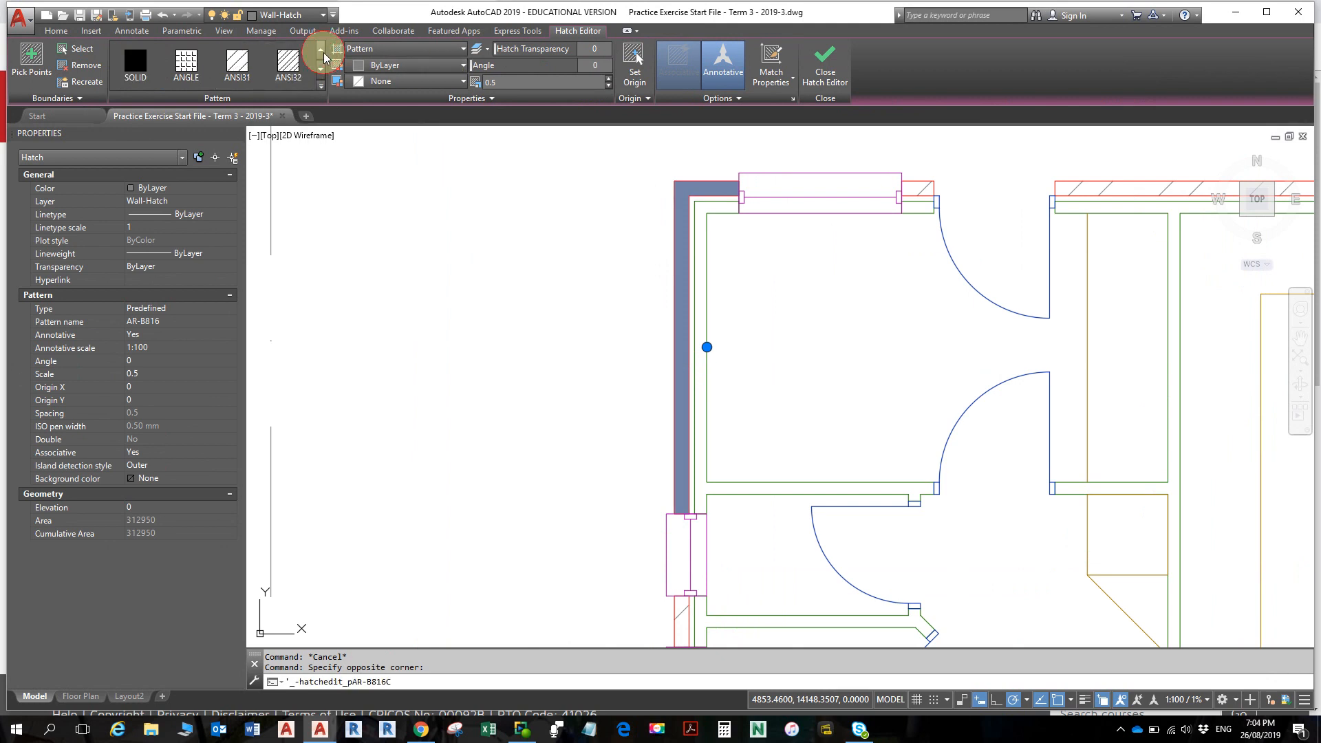
{"action": "left_click", "coordinate": [288, 62]}
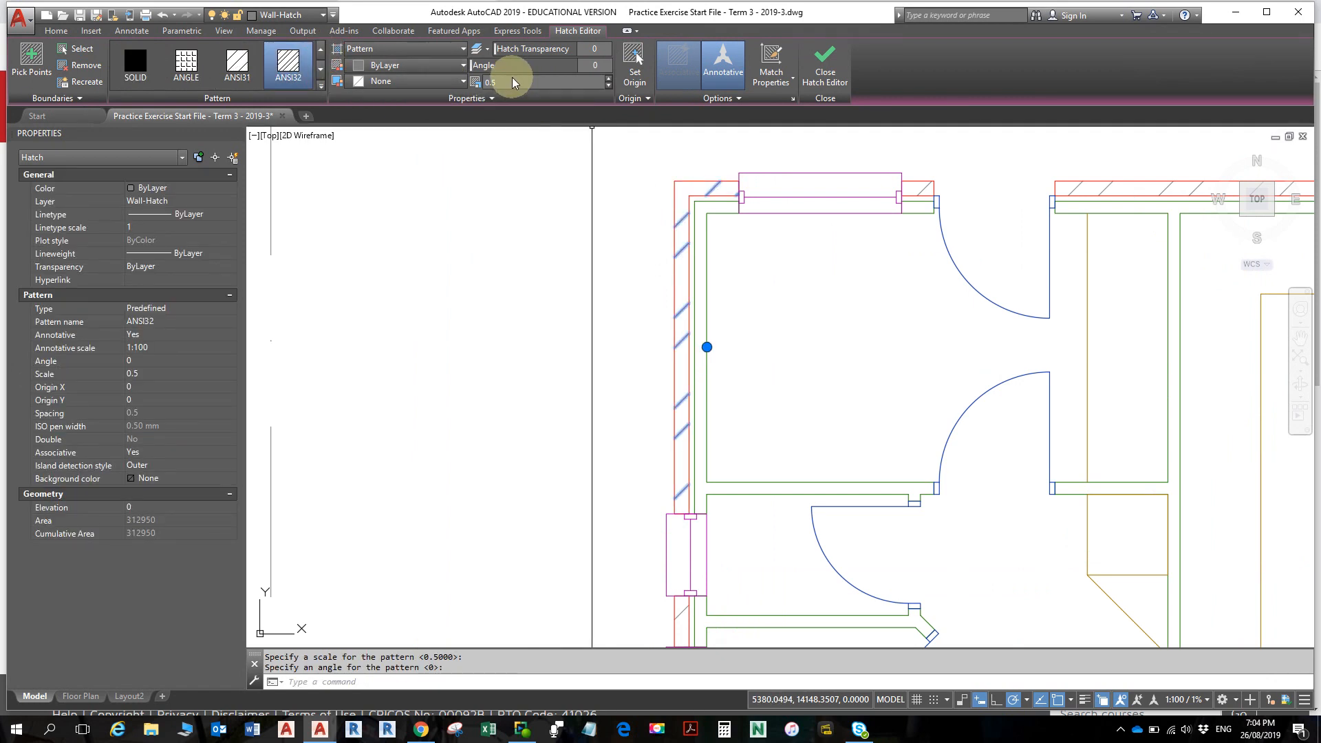
- Try making the northwest corner wall hatch non-annotative, and restore its annotative setting
{"action": "left_click", "coordinate": [730, 65]}
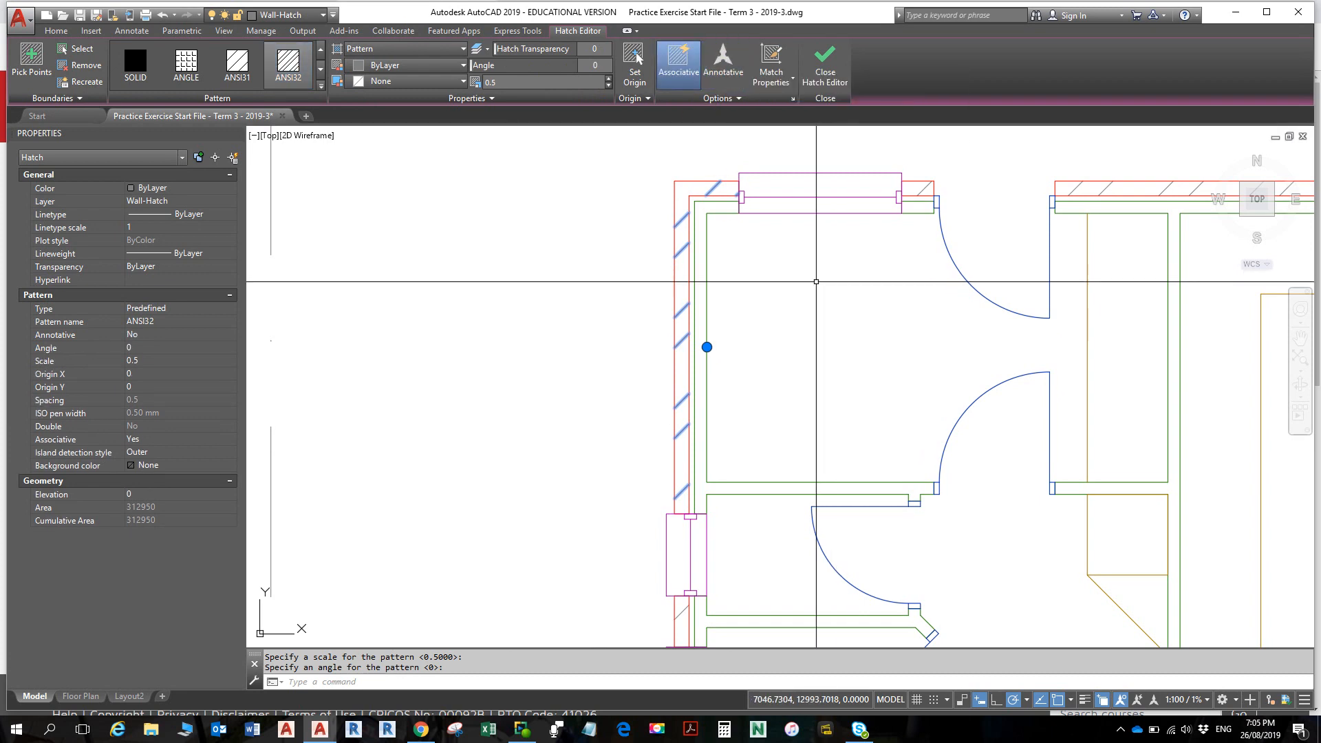
{"action": "key", "text": "Escape"}
{"action": "key", "text": "Escape"}
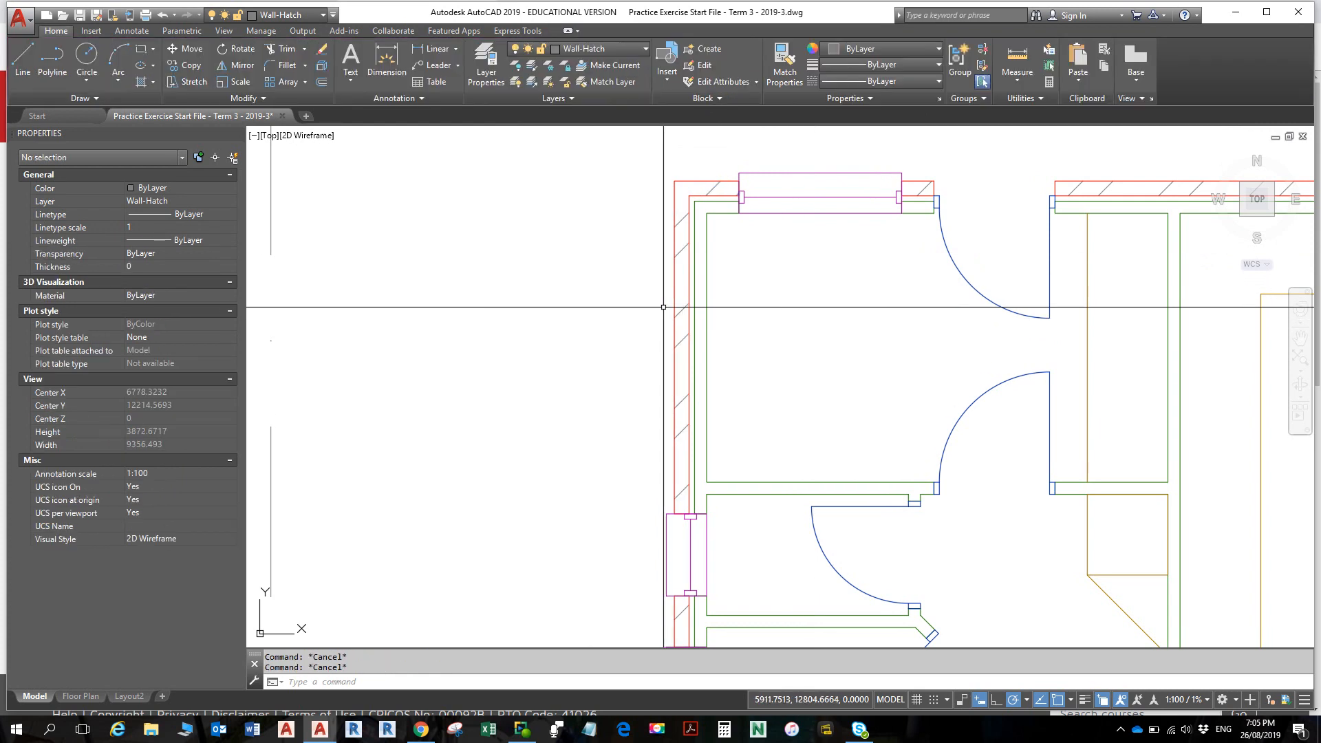
{"action": "left_click", "coordinate": [681, 340]}
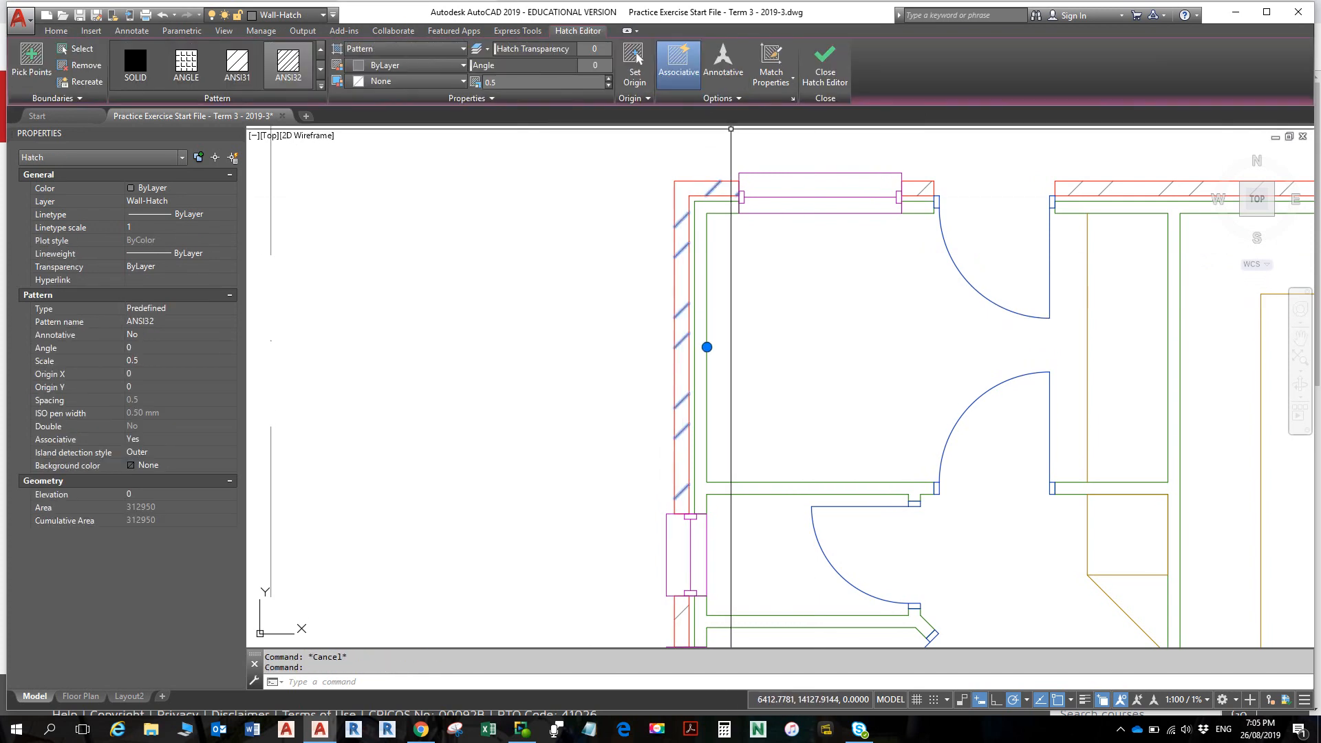
{"action": "left_click", "coordinate": [723, 66]}
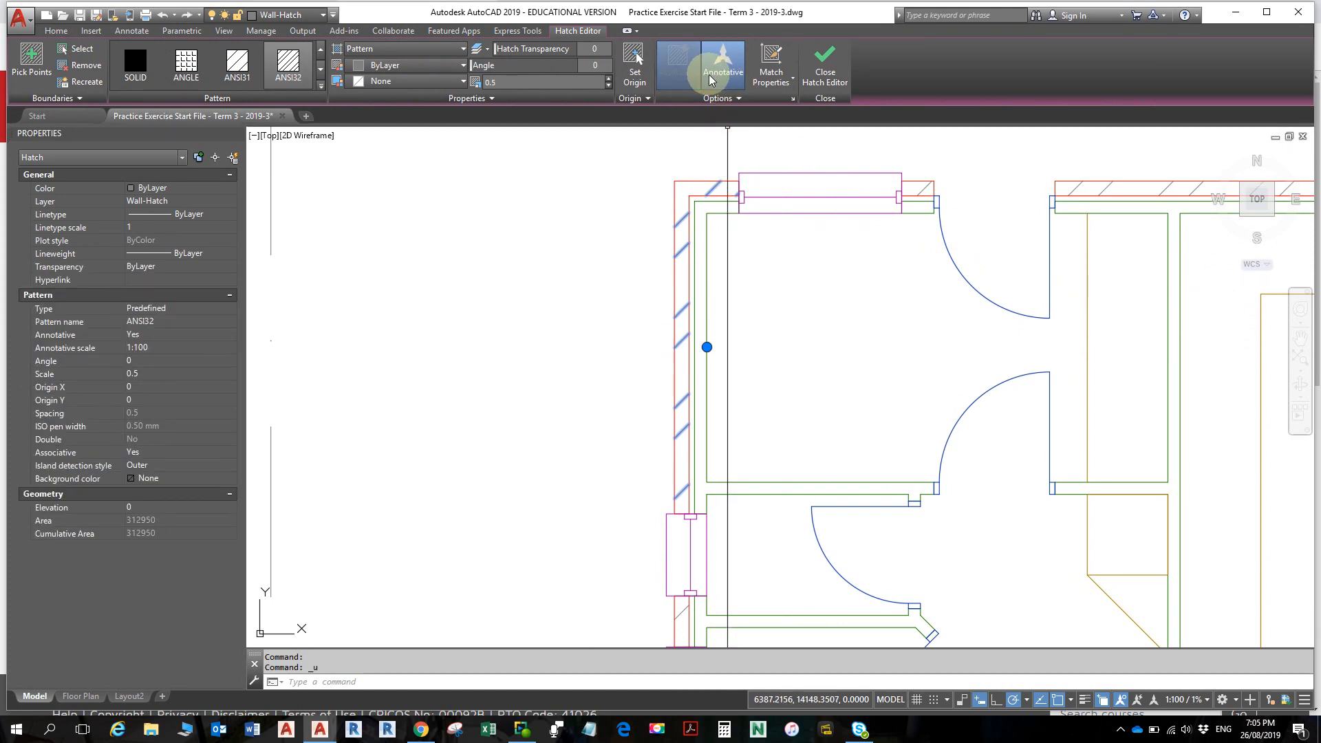
{"action": "left_click", "coordinate": [519, 81]}
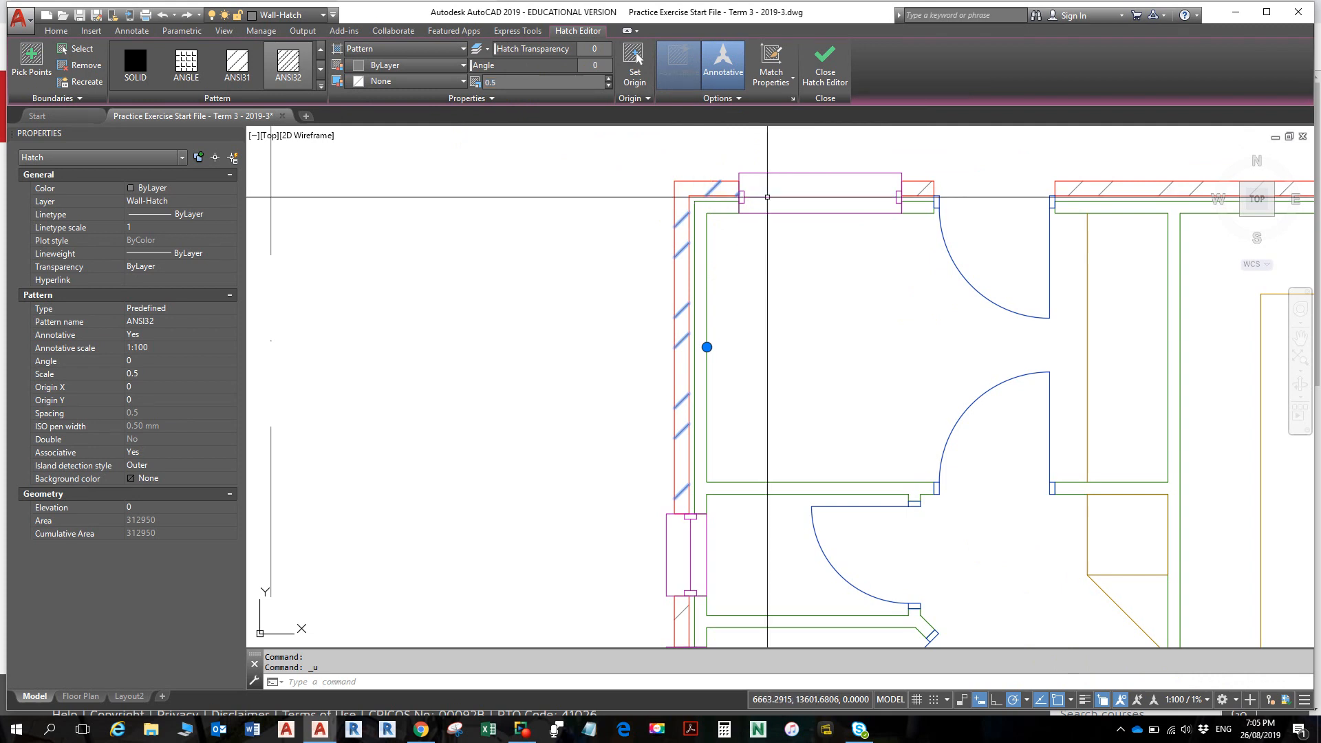
{"action": "key", "text": "Escape"}
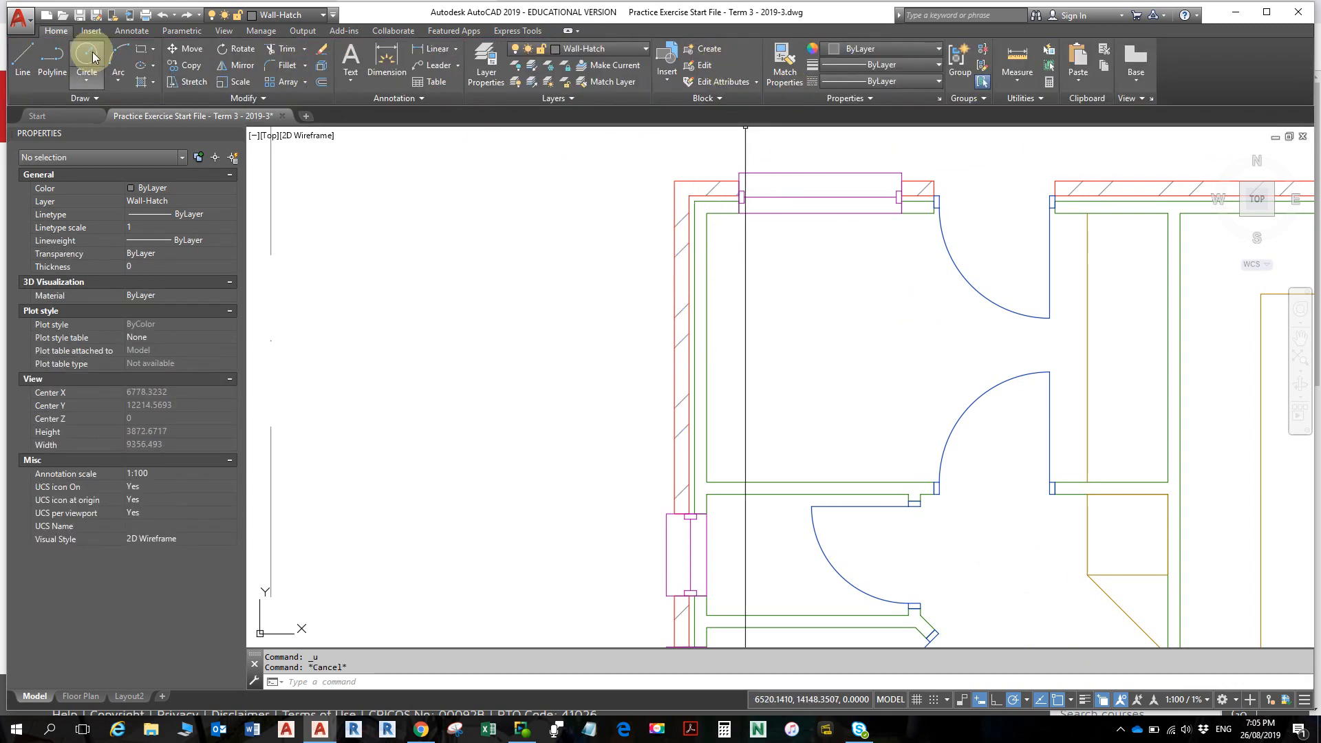
- Try a new non-annotative ANSI32 hatch at scale 50 on the northwest corner wall
{"action": "left_click", "coordinate": [141, 81]}
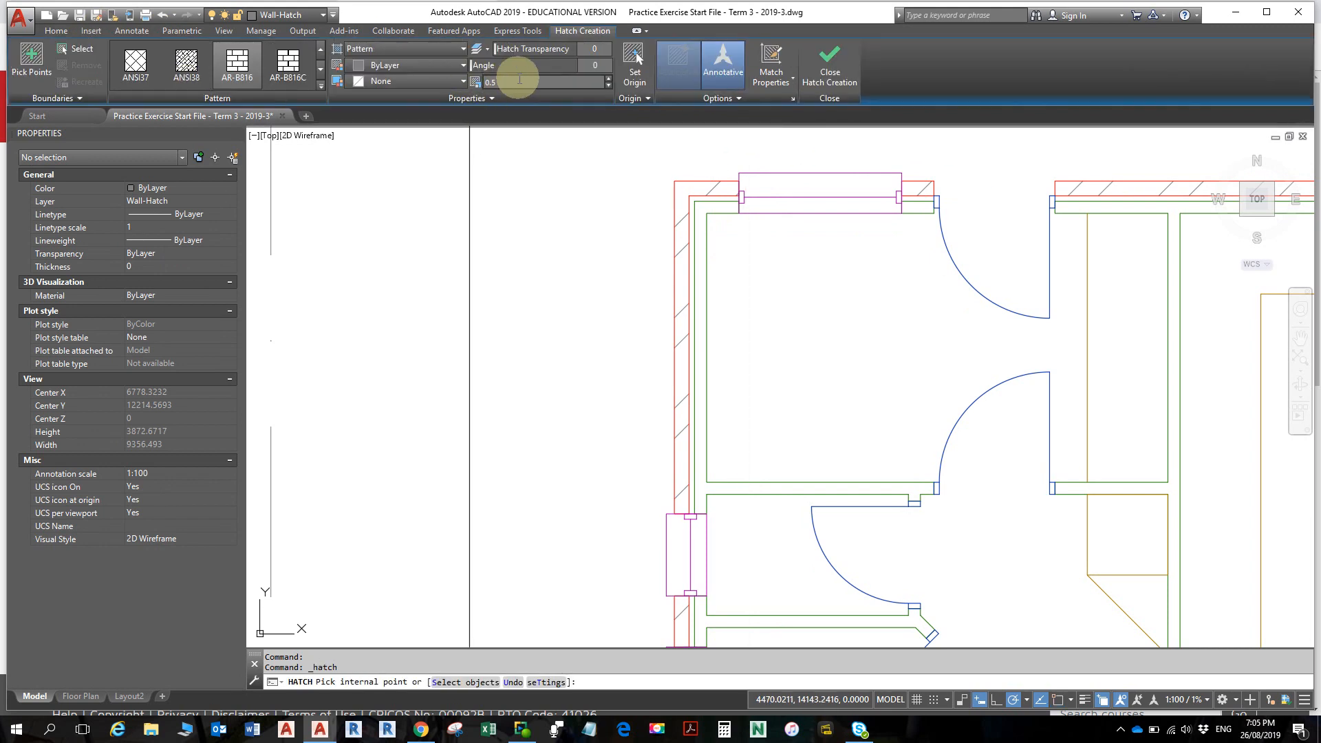
{"action": "left_click", "coordinate": [722, 60]}
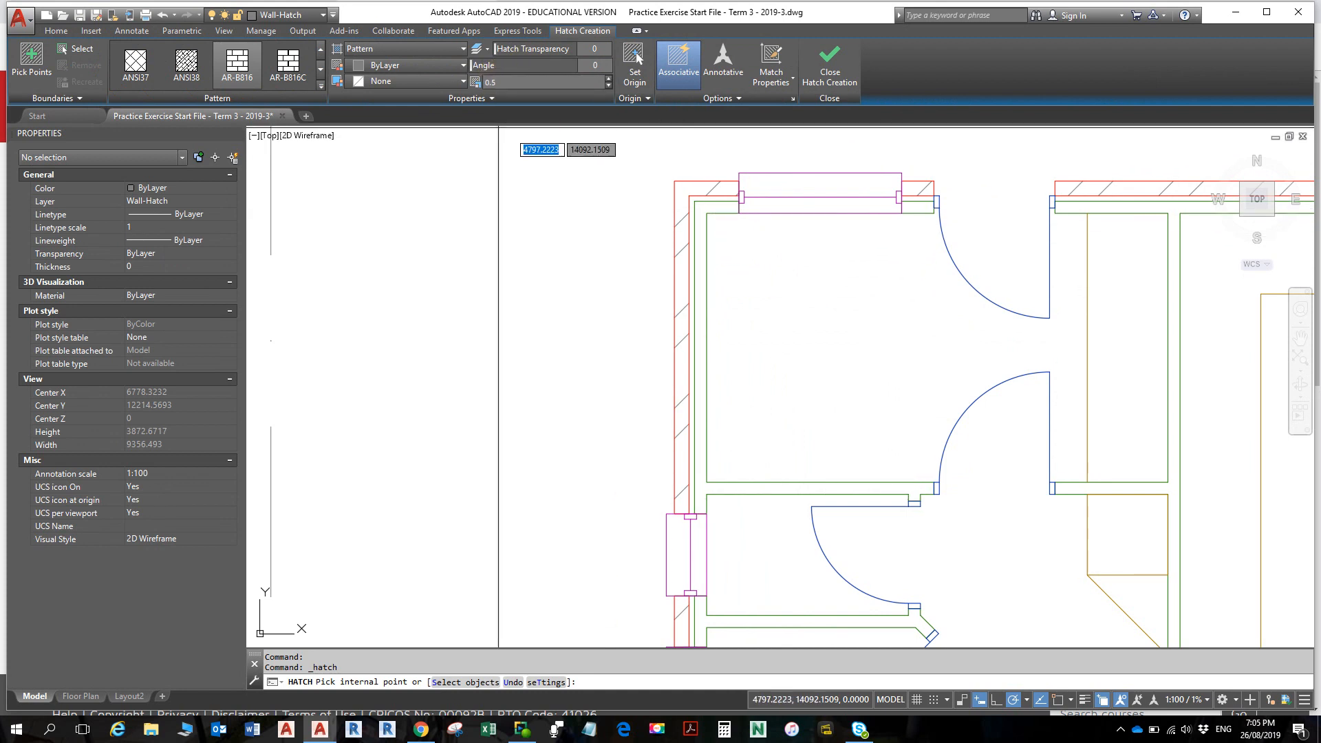
{"action": "left_click", "coordinate": [320, 49]}
{"action": "left_click", "coordinate": [320, 50]}
{"action": "left_click", "coordinate": [291, 62]}
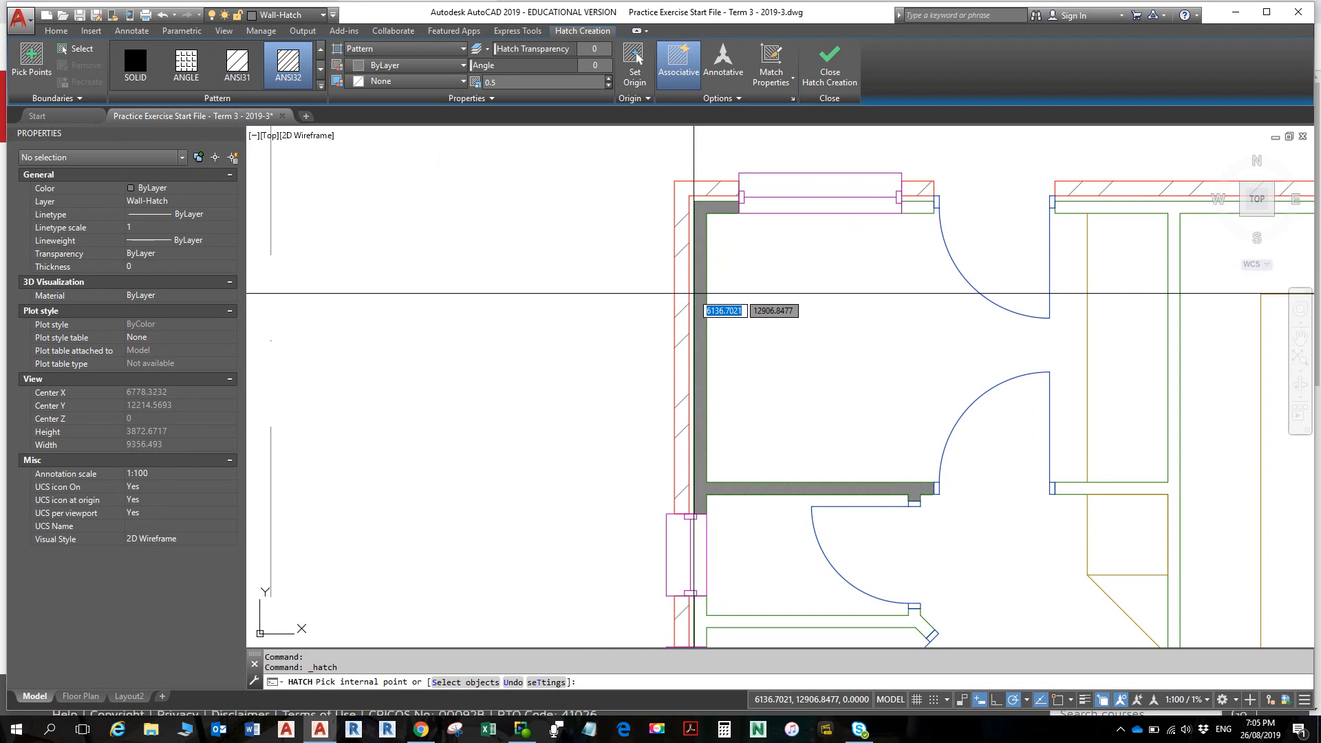
{"action": "left_click", "coordinate": [518, 83]}
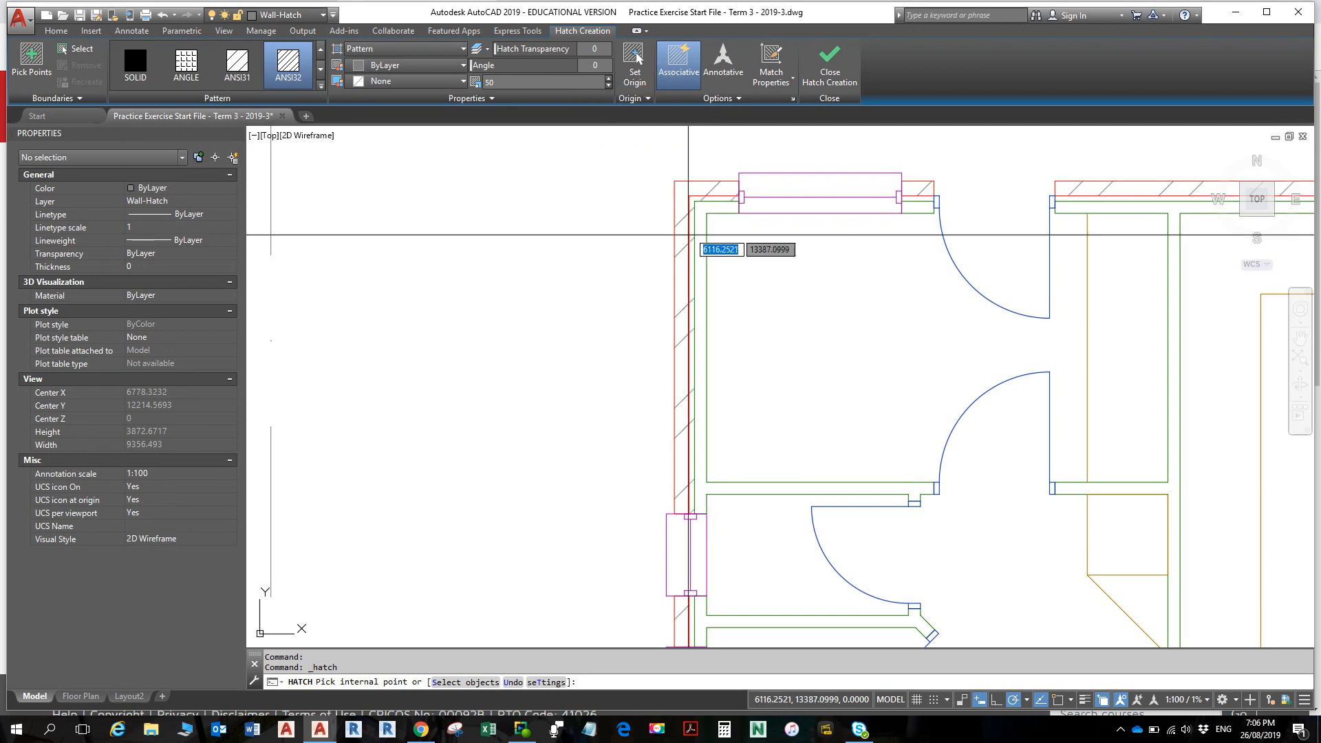
{"action": "key", "text": "Escape"}
{"action": "key", "text": "Escape"}
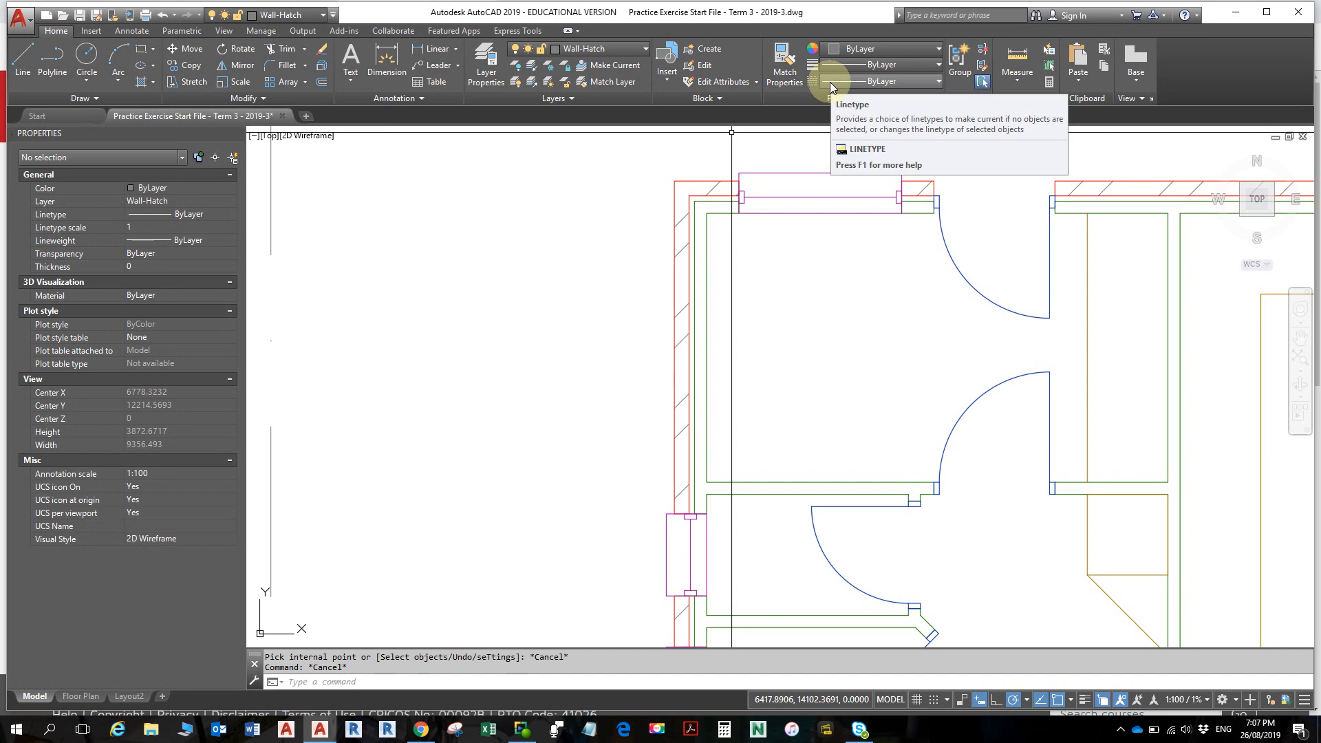
{"action": "key", "text": "Escape"}
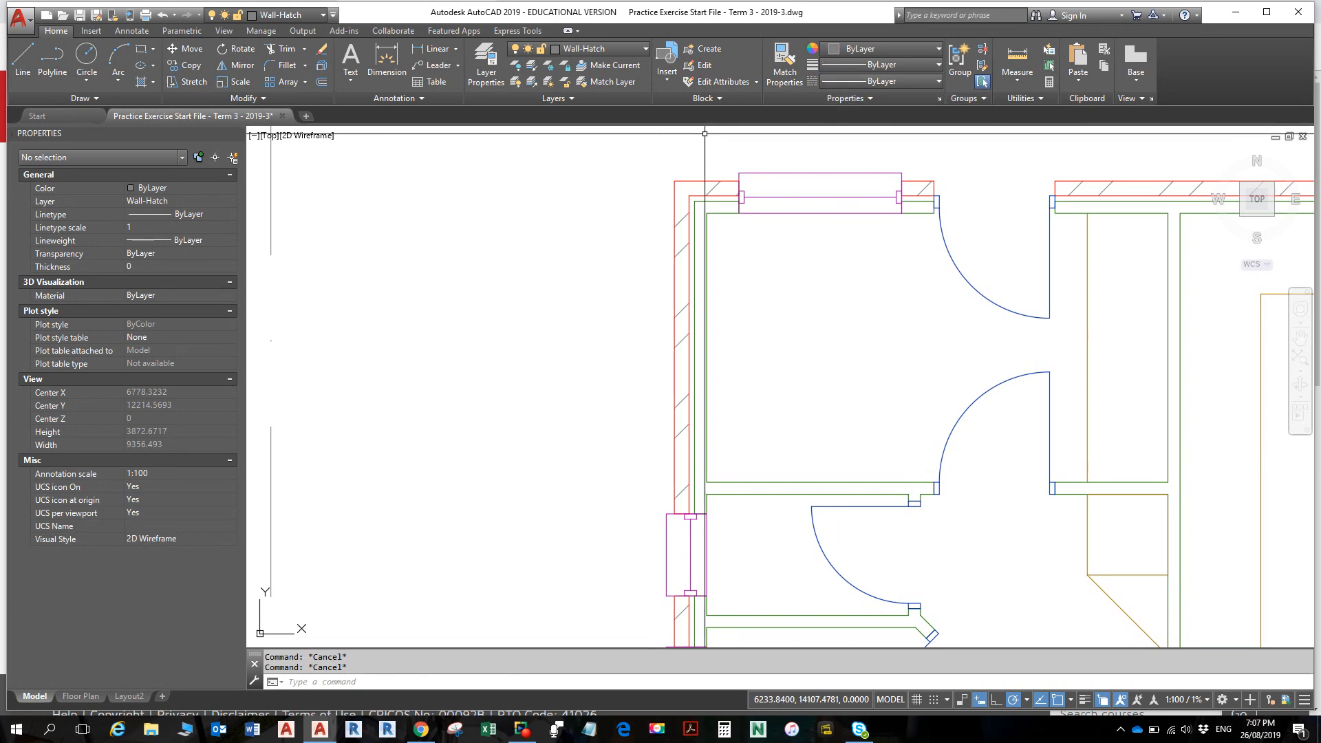
- Add the 1:50 annotation scale to the northwest corner wall hatch alongside 1:100
{"action": "left_click", "coordinate": [688, 246]}
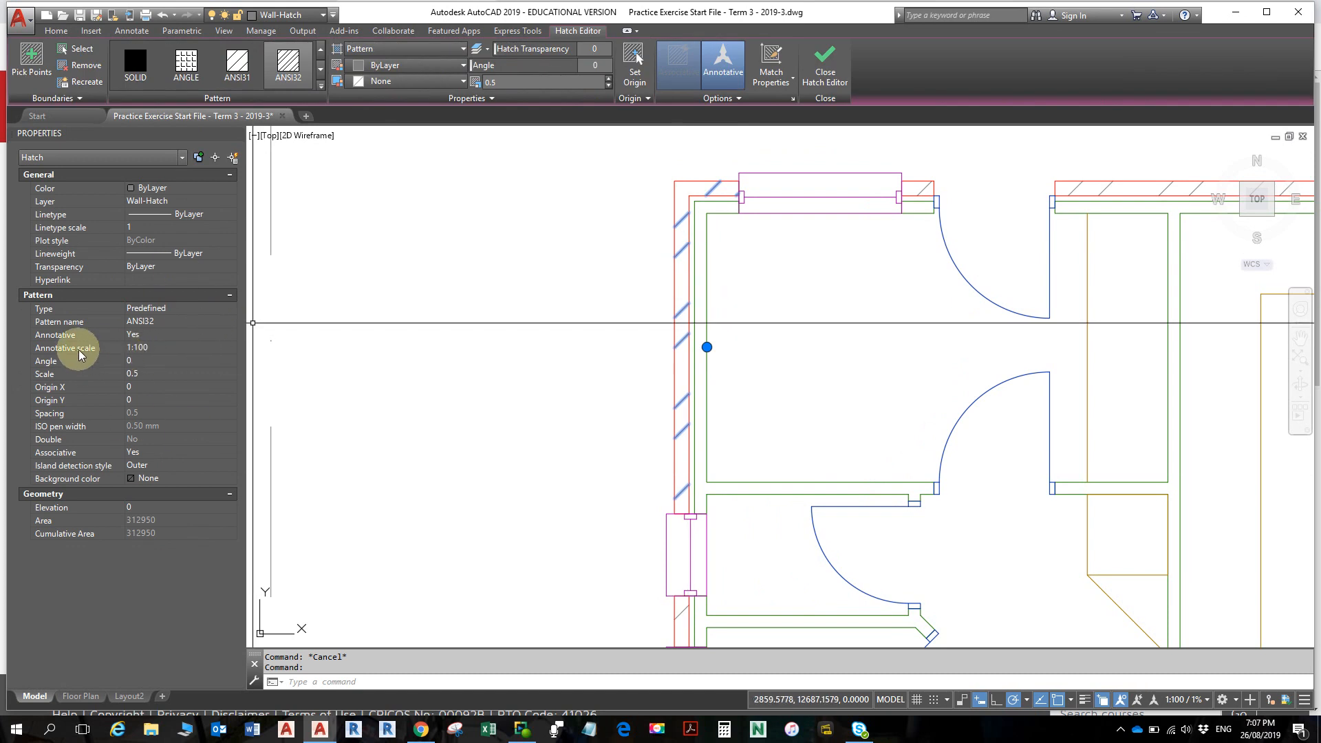
{"action": "left_click", "coordinate": [157, 351]}
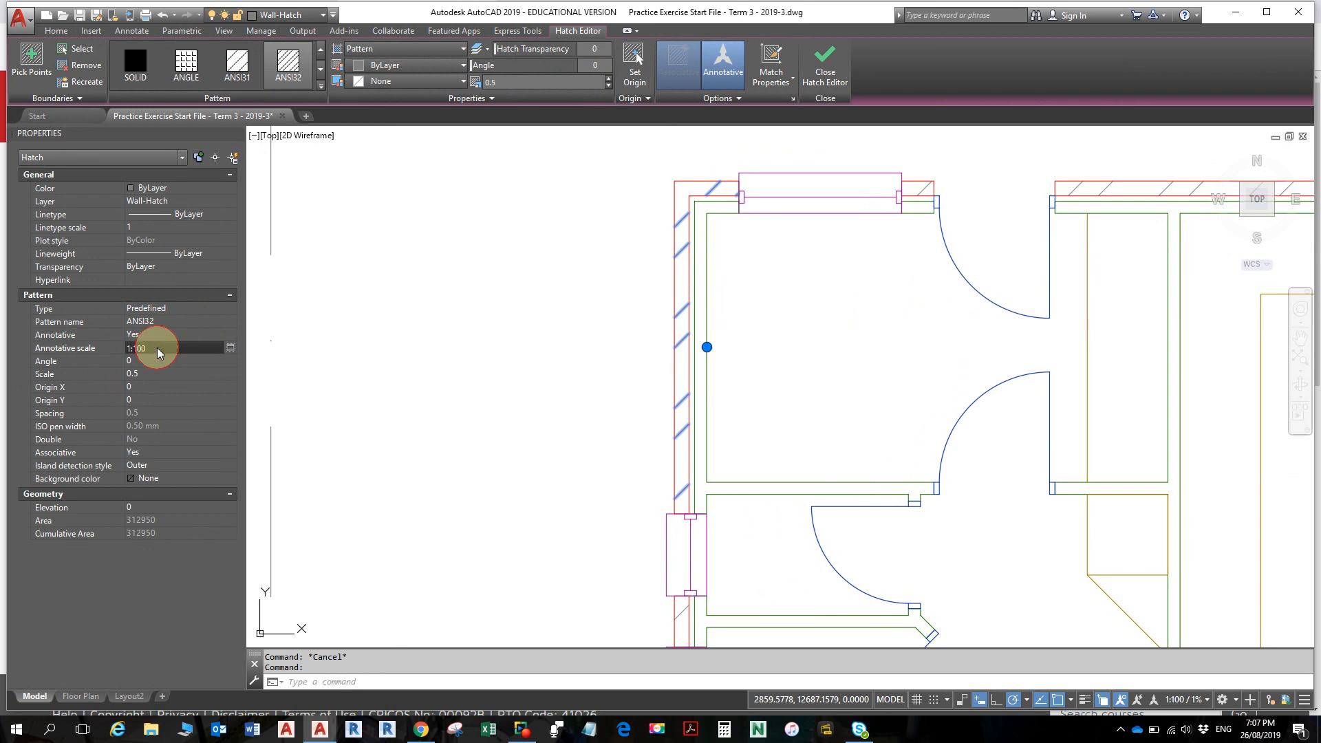
{"action": "left_click", "coordinate": [228, 348]}
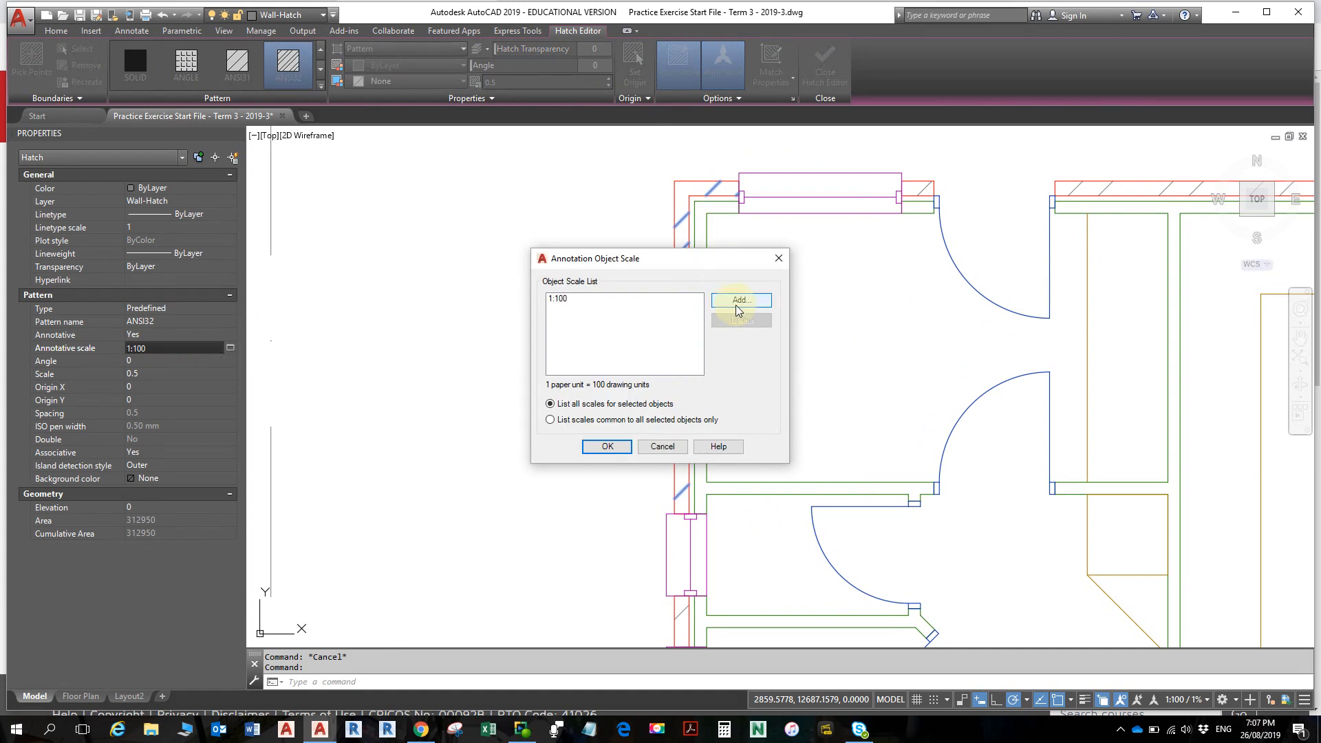
{"action": "left_click", "coordinate": [741, 307]}
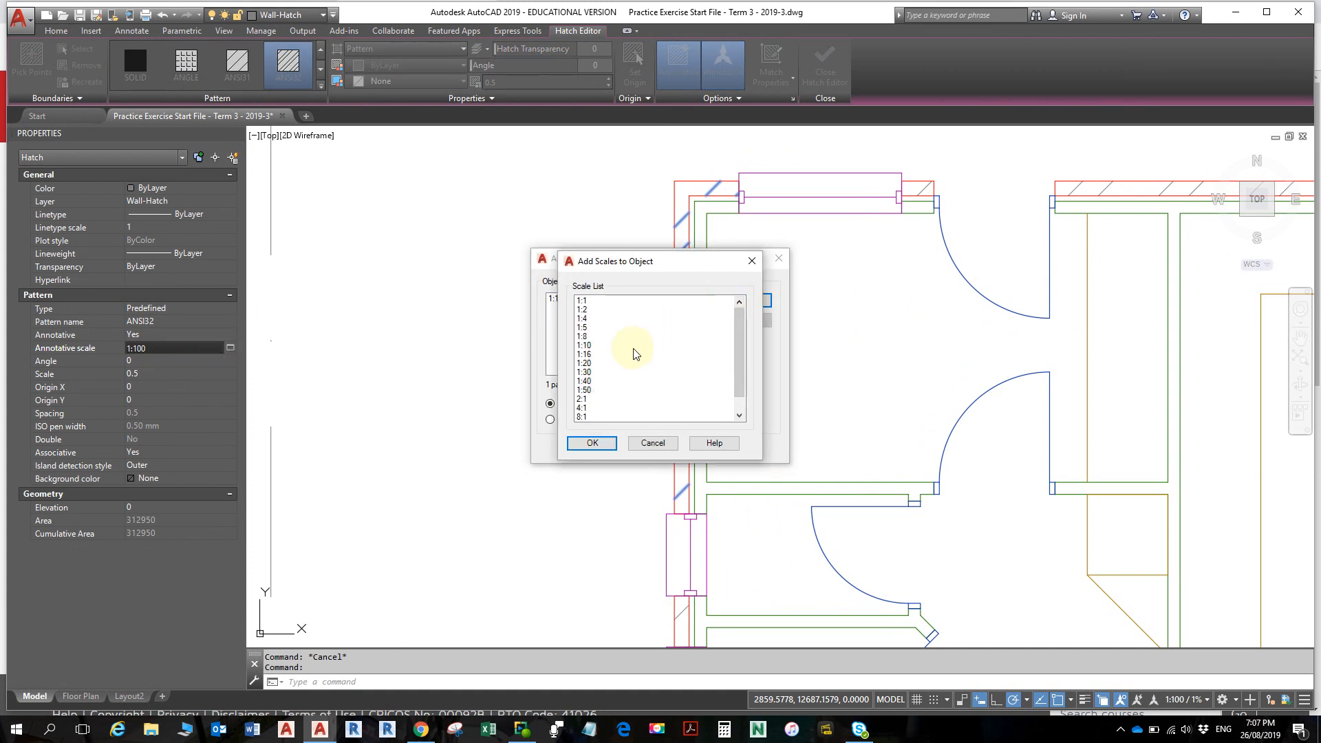
{"action": "left_click", "coordinate": [587, 389]}
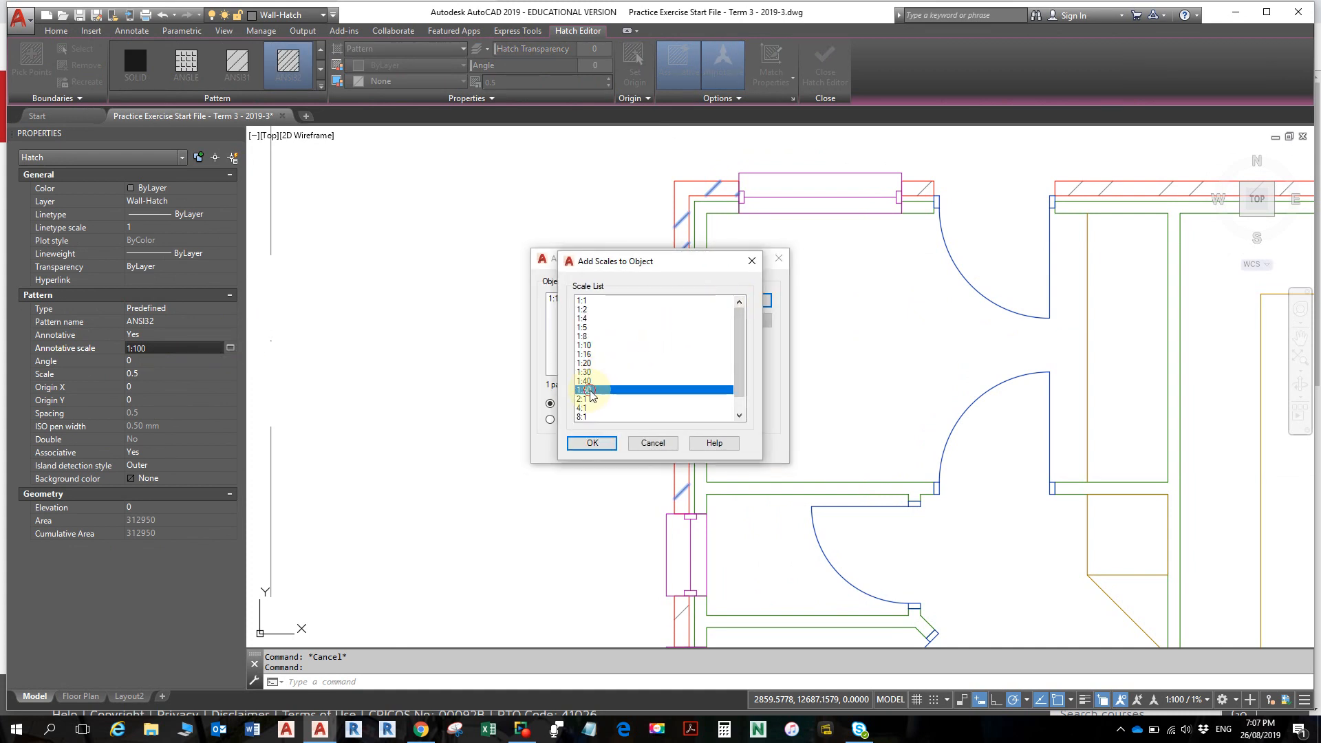
{"action": "left_click", "coordinate": [592, 443]}
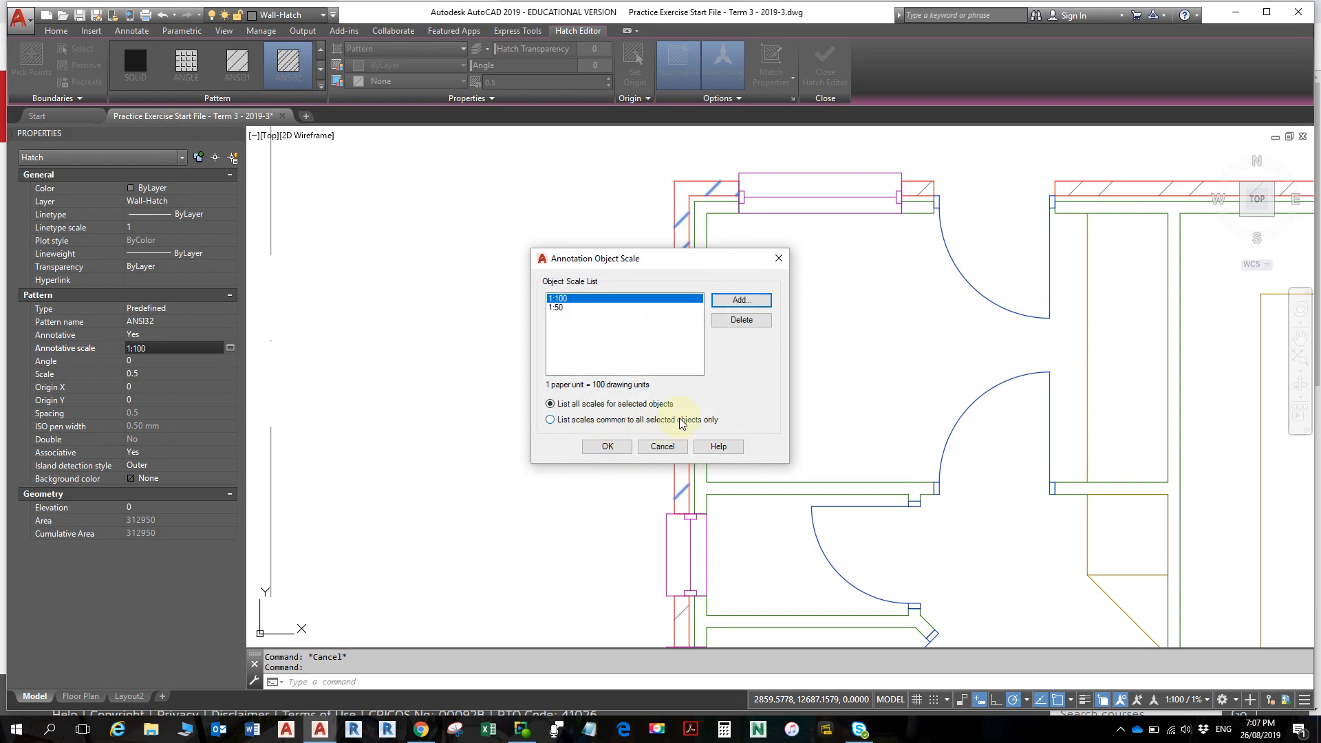
{"action": "left_click", "coordinate": [608, 446]}
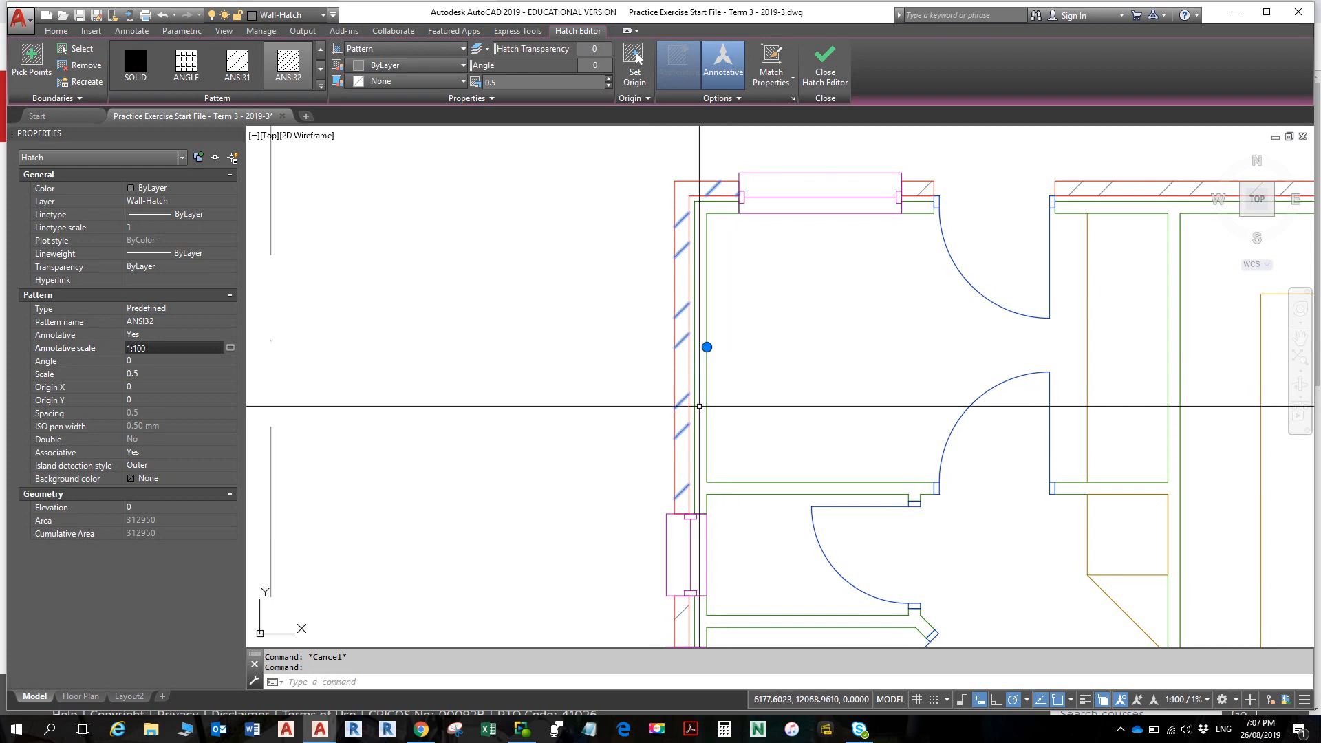
{"action": "key", "text": "Escape"}
{"action": "key", "text": "Escape"}
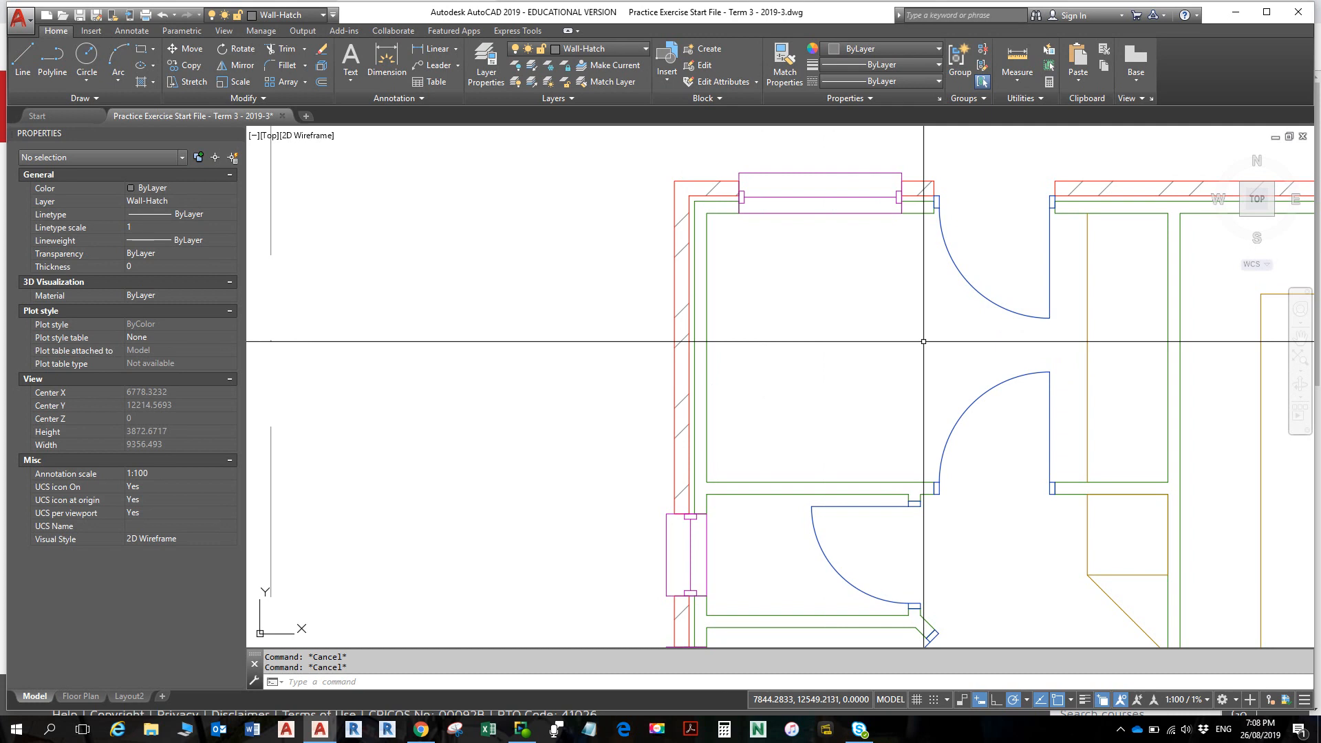
{"action": "scroll", "coordinate": [924, 341], "scroll_direction": "down", "scroll_amount": 4}
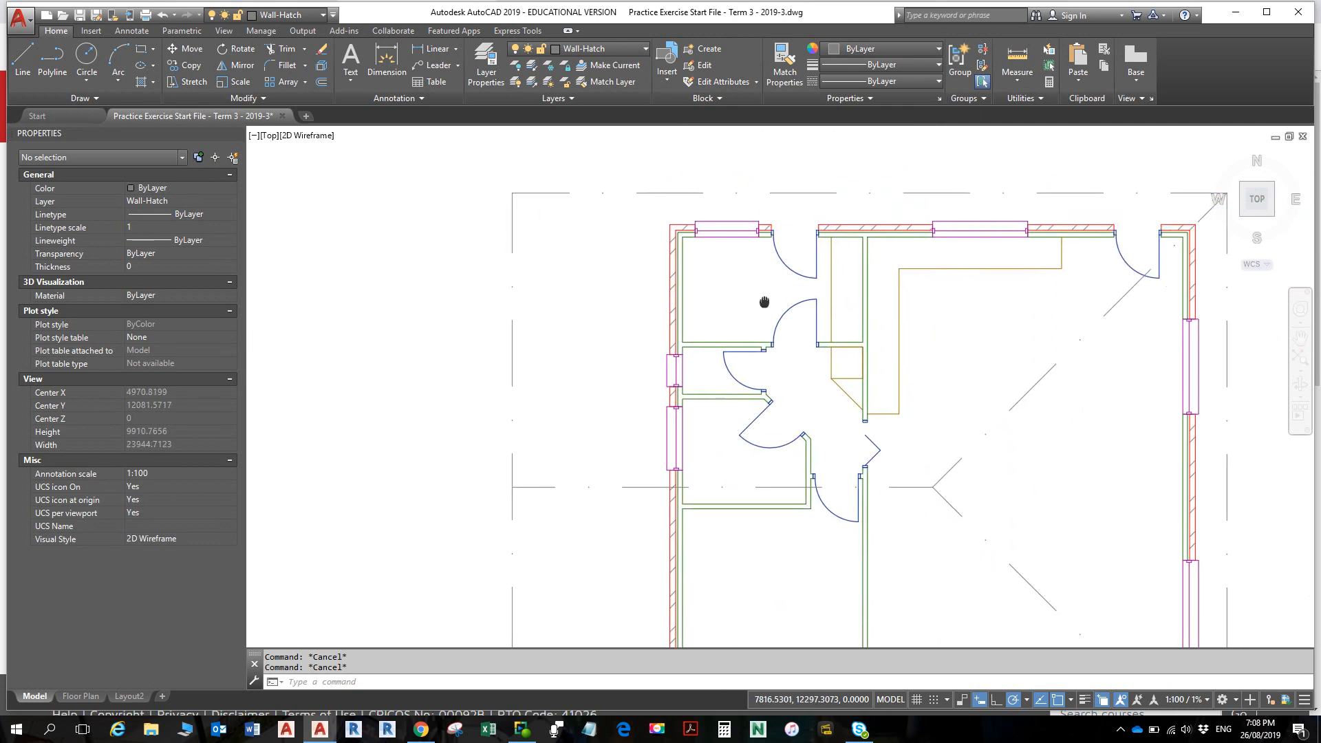
{"action": "middle_click_drag", "start_coordinate": [895, 426], "coordinate": [794, 333]}
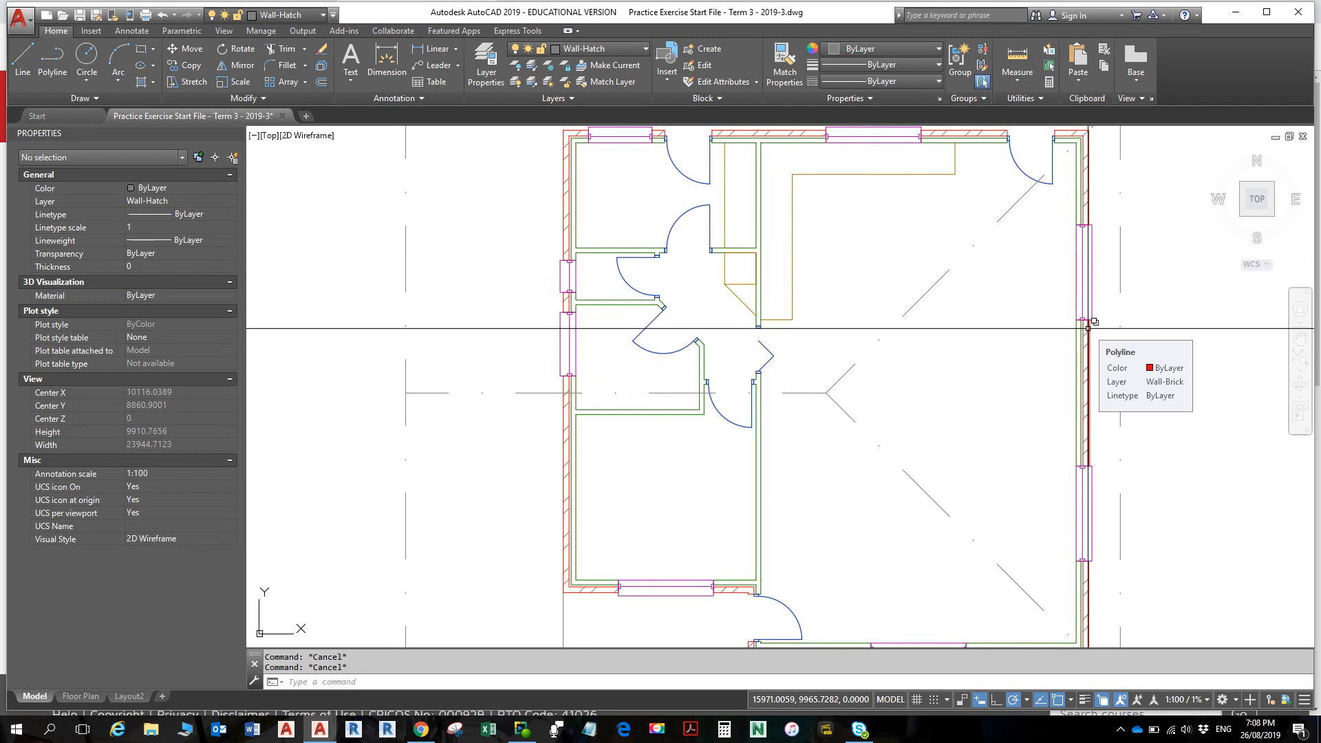
{"action": "key", "text": "F10"}
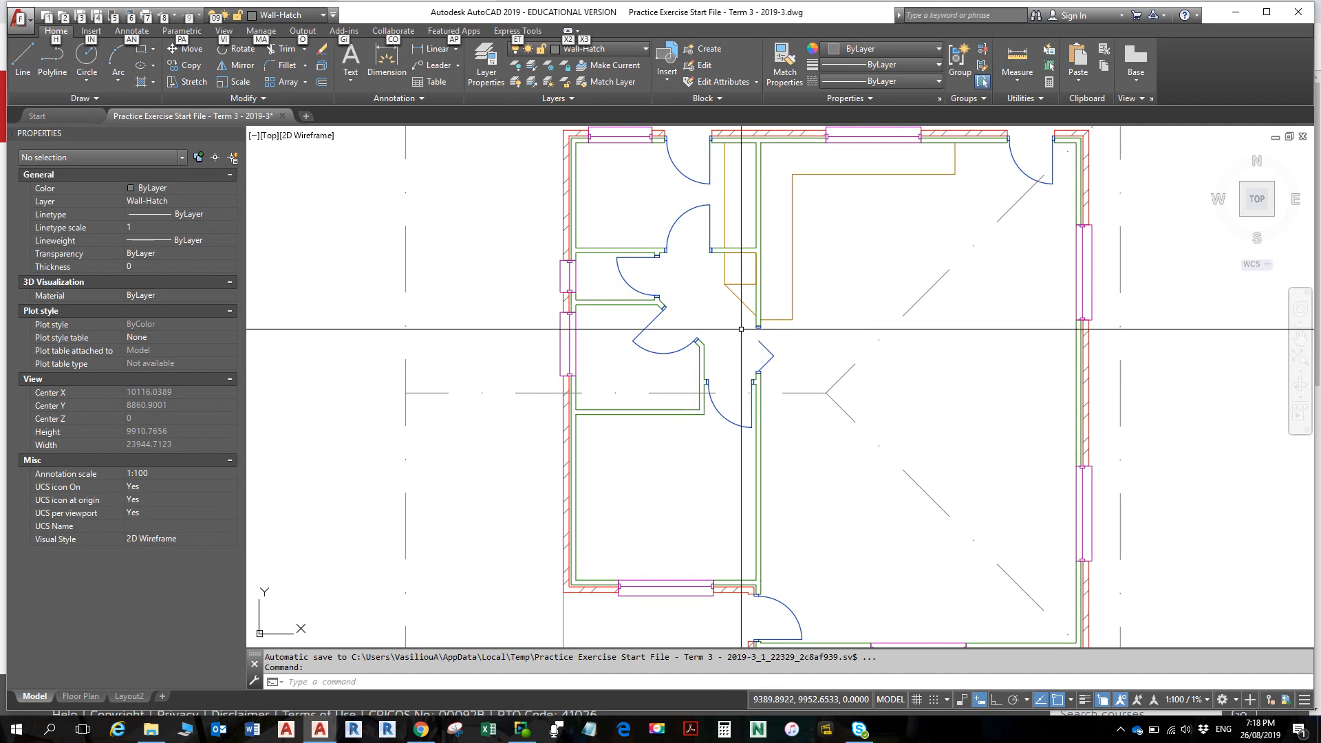
{"action": "left_click", "coordinate": [694, 14]}
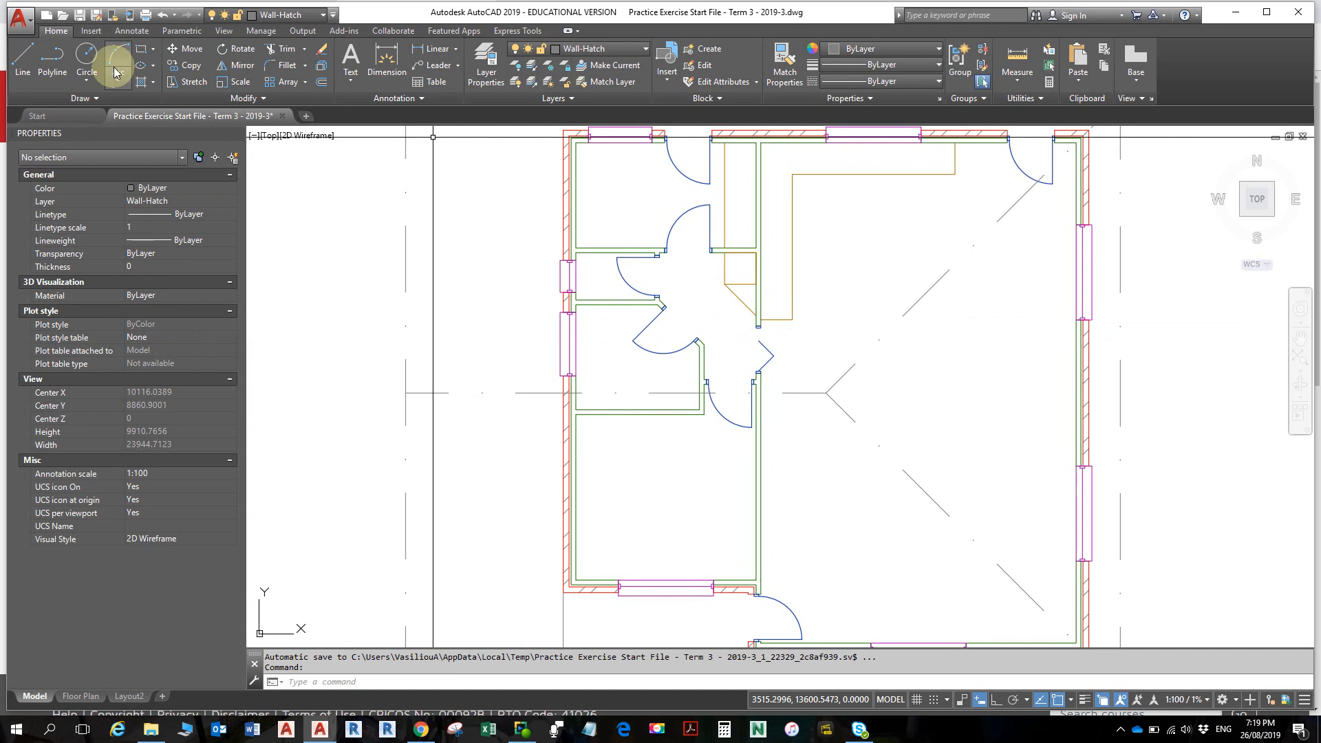
- Show the Tool Palettes and float them over the drawing, beside the Properties palette
{"action": "left_click", "coordinate": [224, 30]}
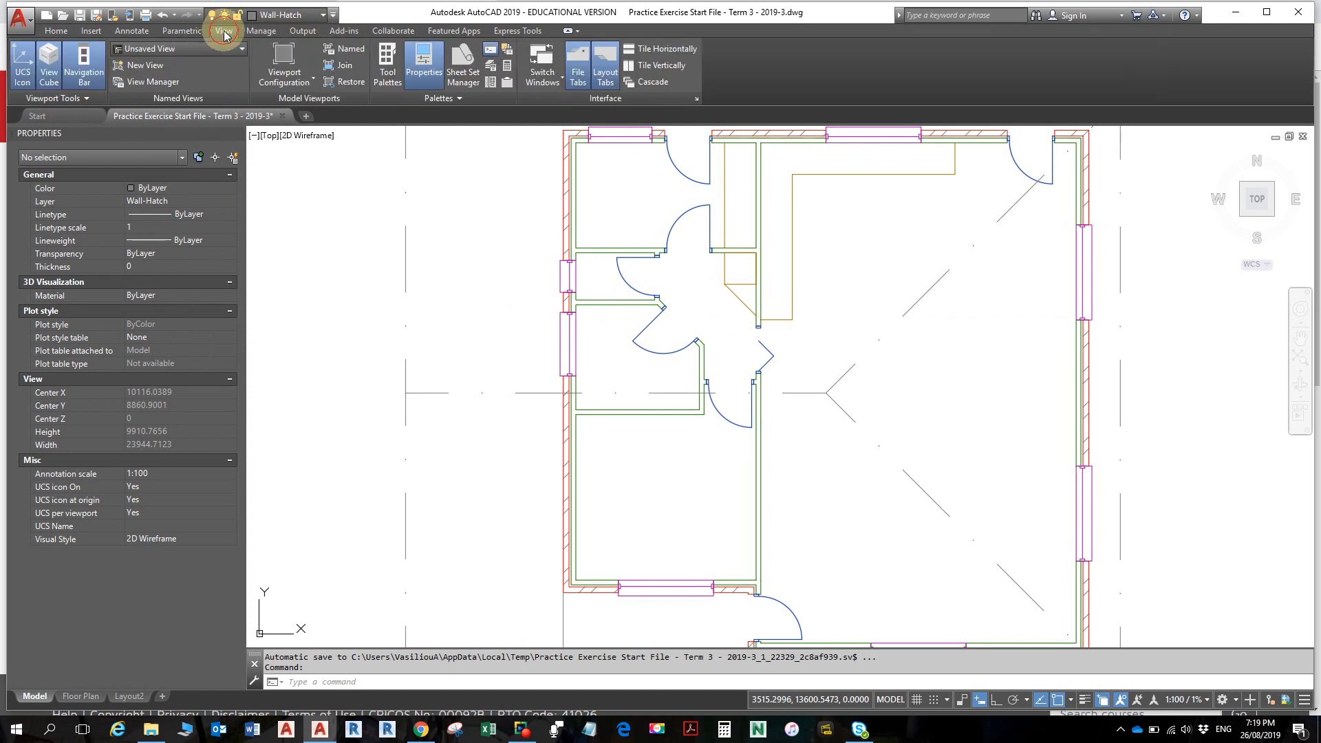
{"action": "left_click", "coordinate": [387, 69]}
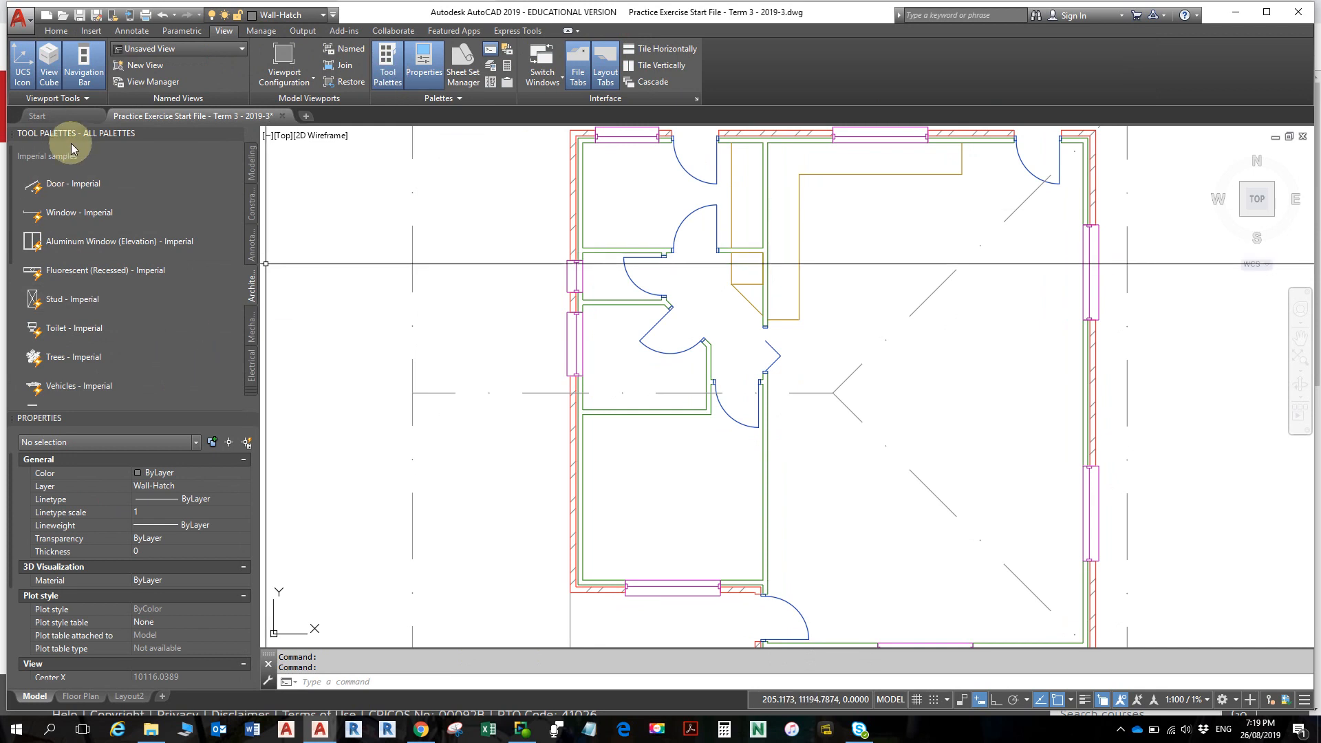
{"action": "mouse_move", "coordinate": [157, 133]}
{"action": "left_mouse_down"}
{"action": "mouse_move", "coordinate": [207, 185]}
{"action": "mouse_move", "coordinate": [451, 213]}
{"action": "left_mouse_up"}
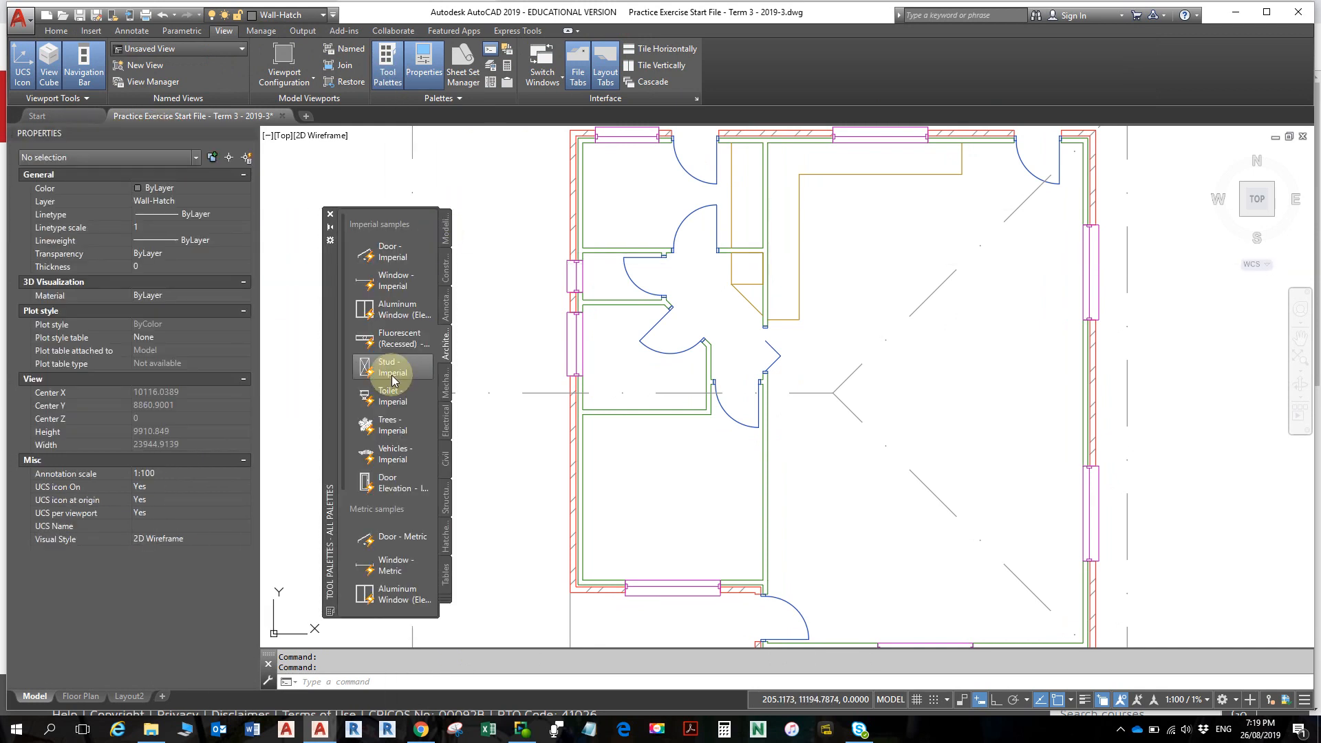
{"action": "left_click_drag", "start_coordinate": [327, 268], "coordinate": [296, 201]}
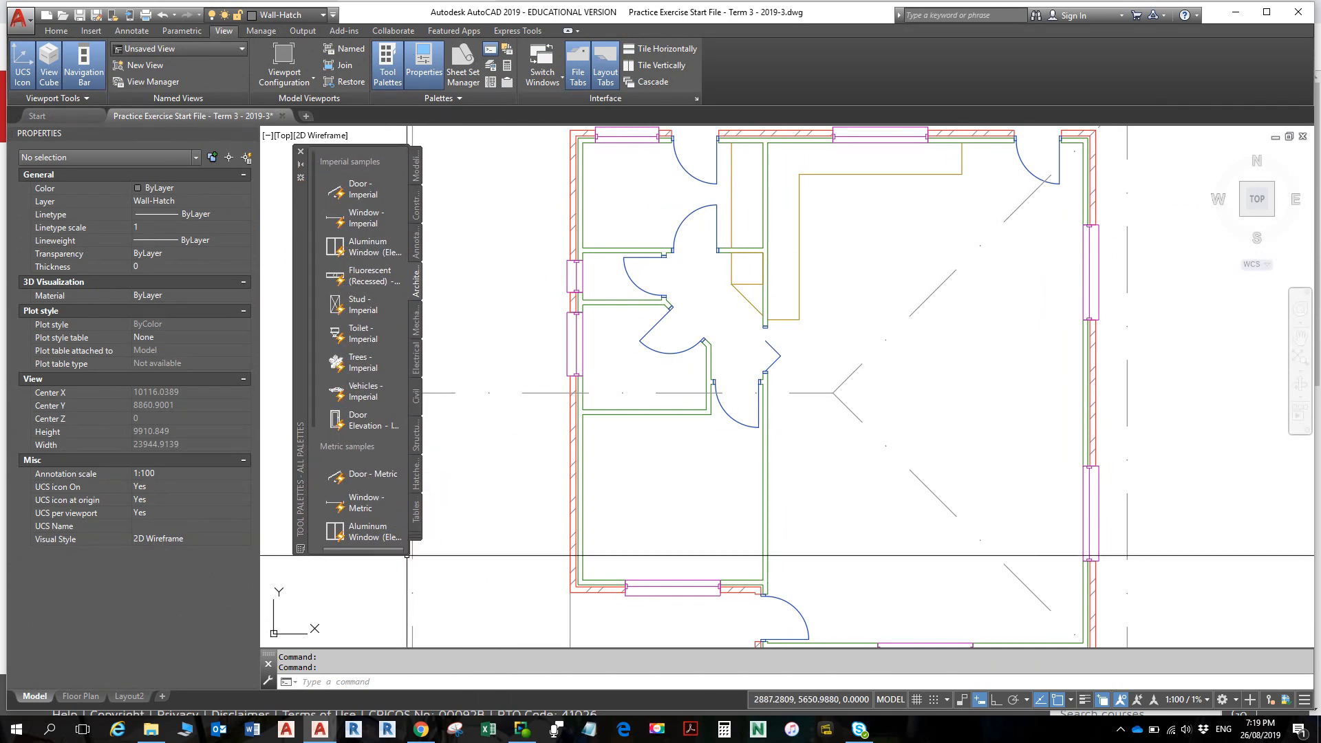
- Enlarge the Tool Palettes and look through the Constraints and Structural tool sets, ending on the Architectural set
{"action": "left_click_drag", "start_coordinate": [412, 543], "coordinate": [539, 591]}
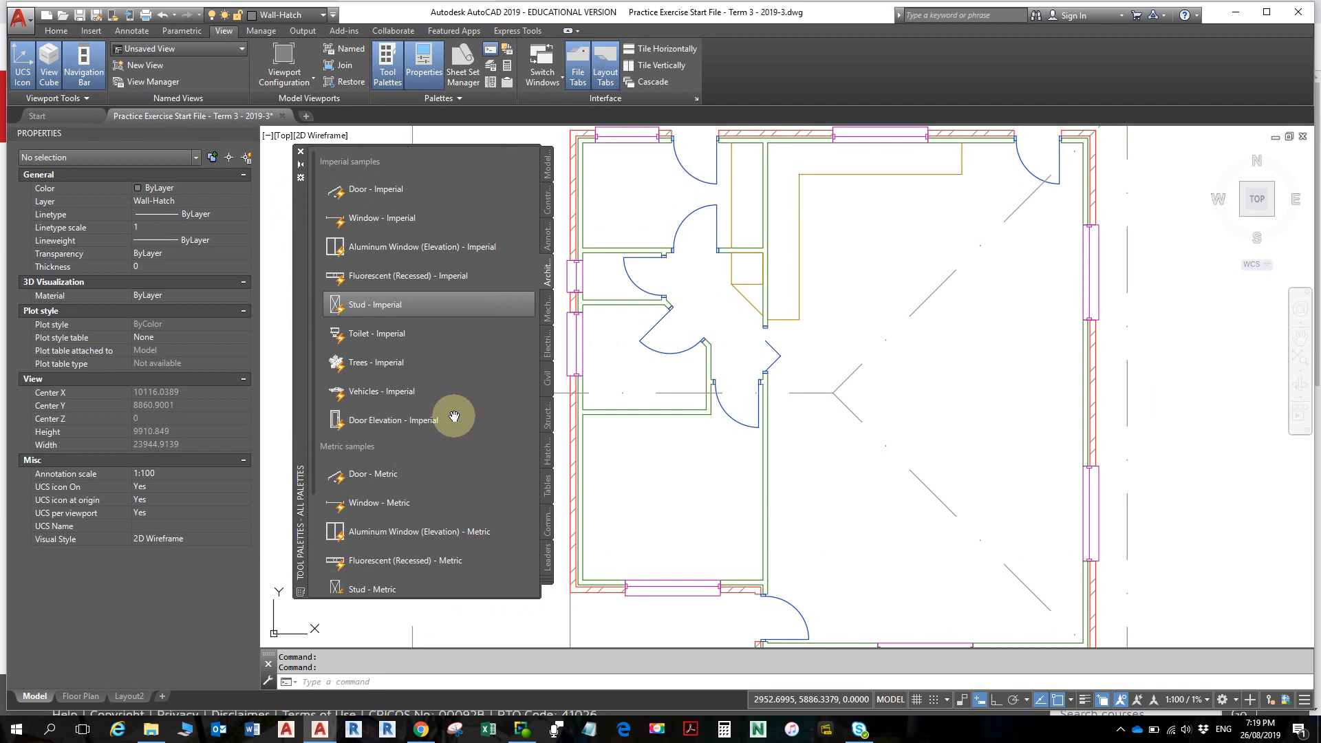
{"action": "left_click", "coordinate": [548, 240]}
{"action": "left_click", "coordinate": [548, 201]}
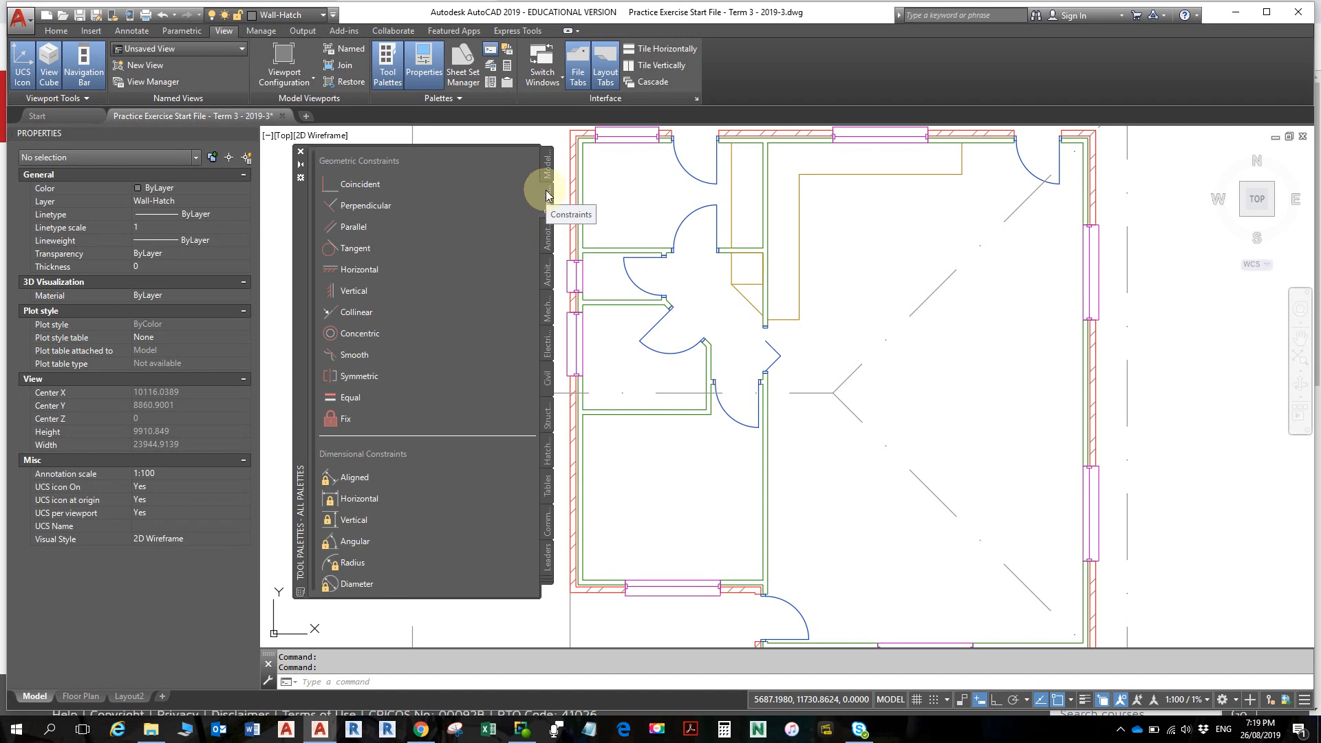
{"action": "left_click", "coordinate": [547, 171]}
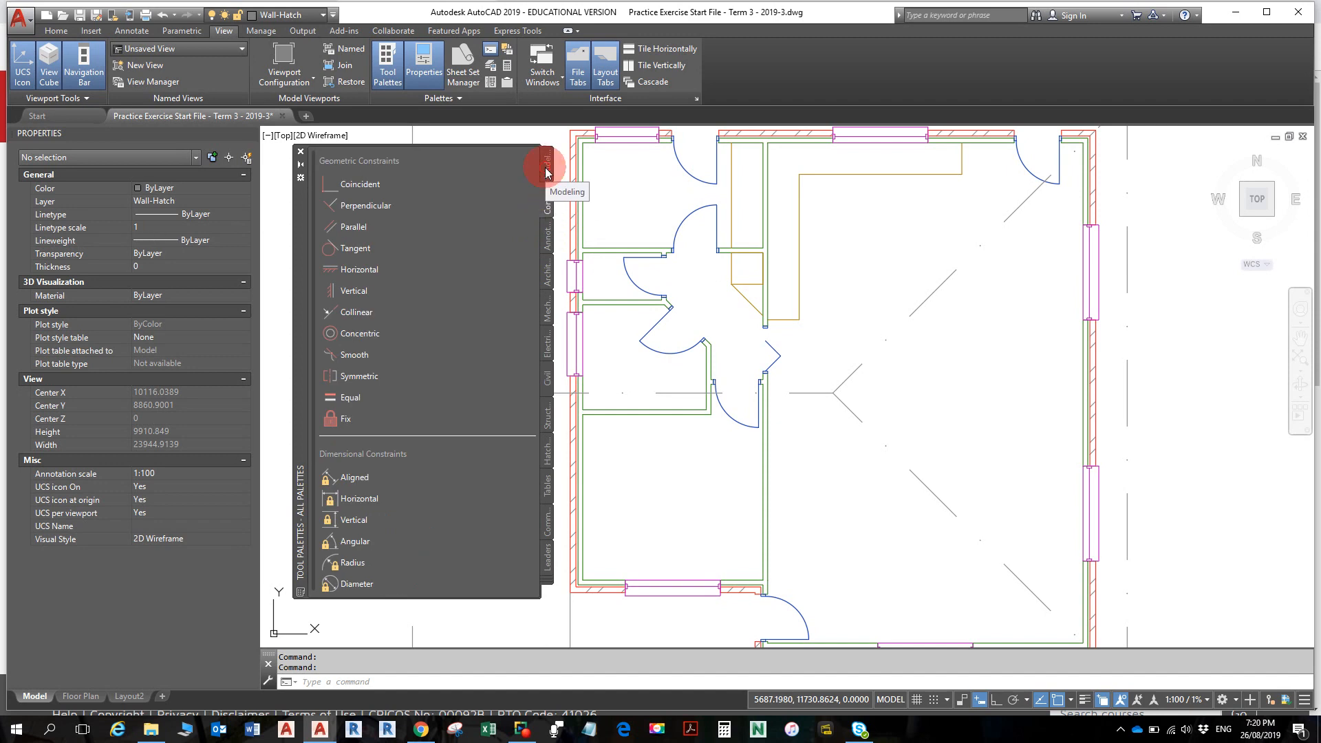
{"action": "left_click", "coordinate": [548, 420]}
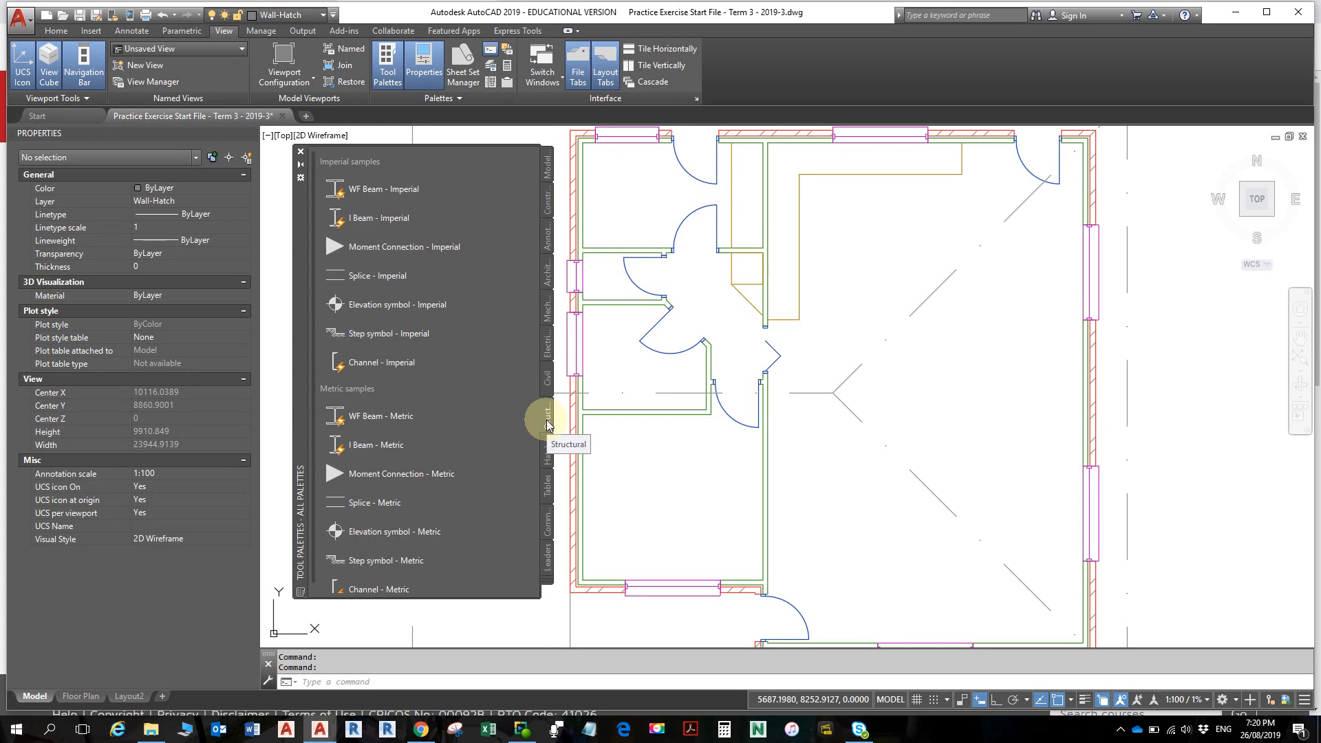
{"action": "left_click", "coordinate": [551, 284]}
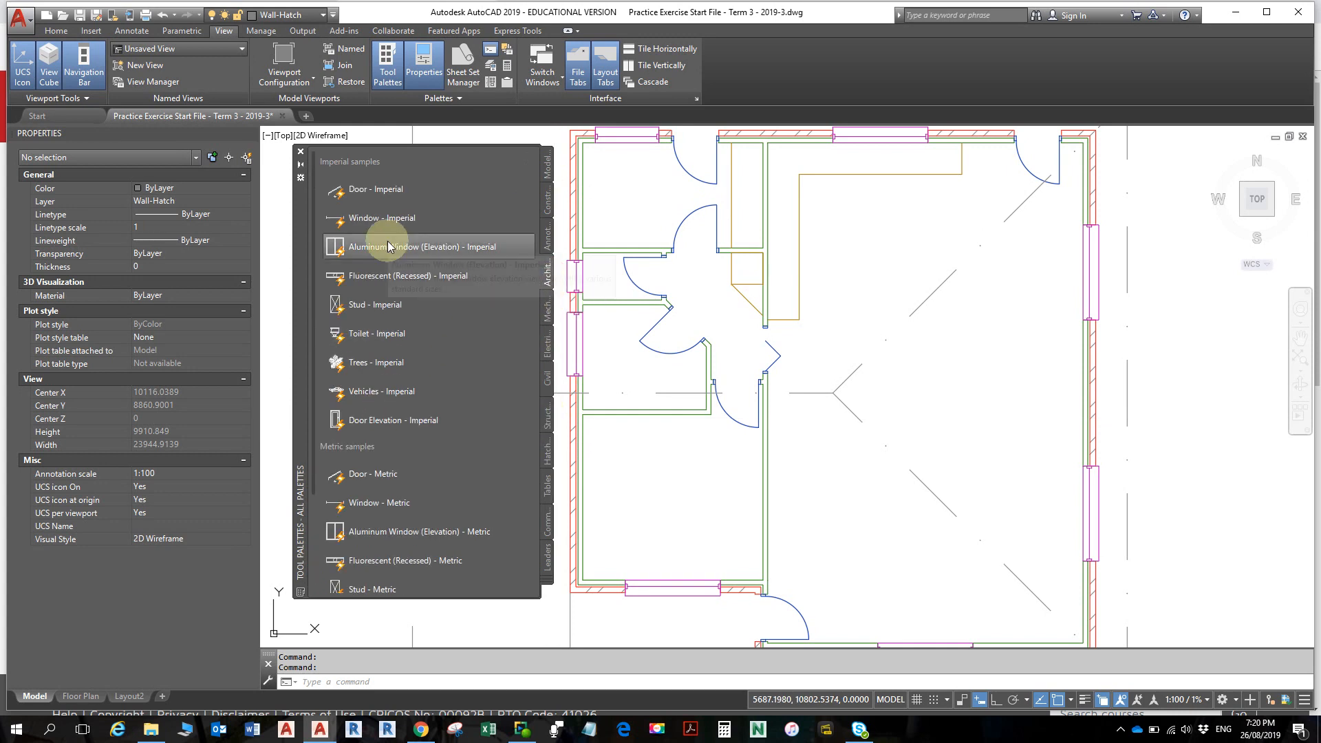
- Insert the Toilet - Metric block in the small toilet room beside the west window, moving the palettes clear of the plan
{"action": "scroll", "coordinate": [354, 416], "scroll_direction": "down", "scroll_amount": 3}
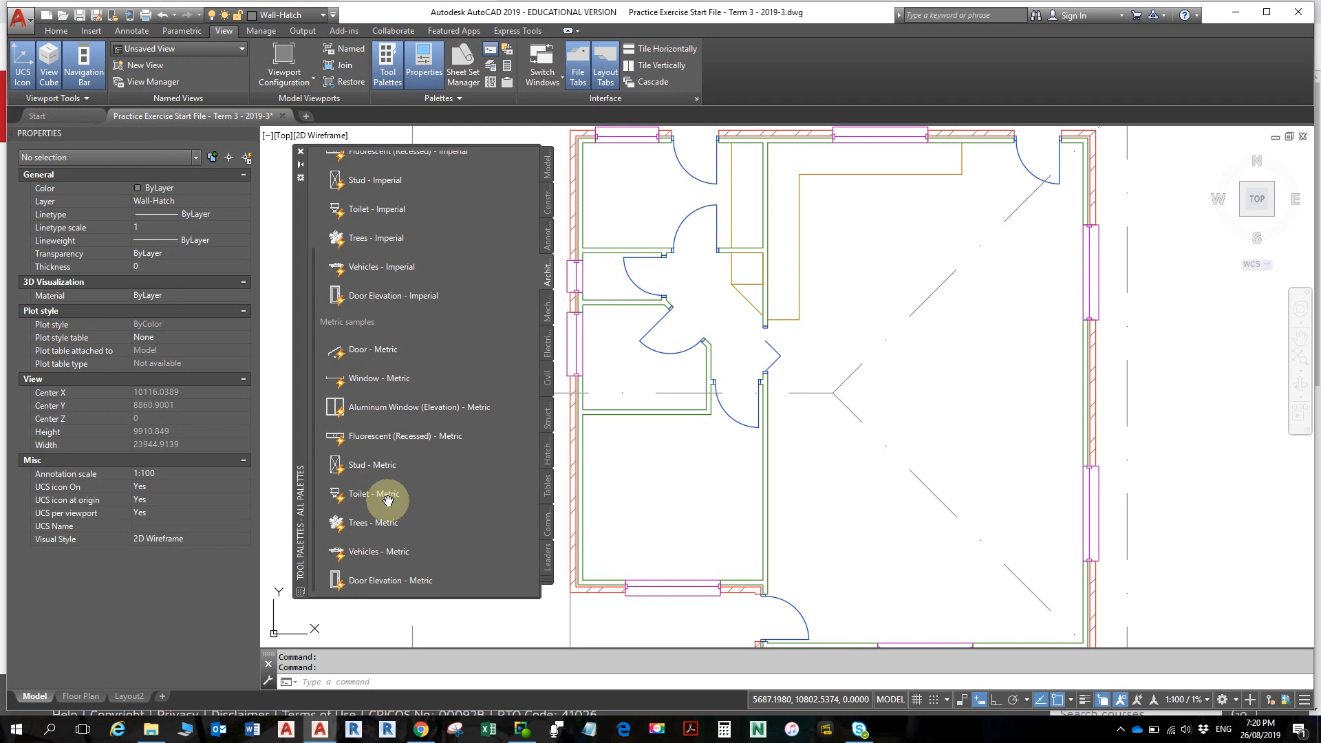
{"action": "left_click_drag", "start_coordinate": [387, 500], "coordinate": [374, 497]}
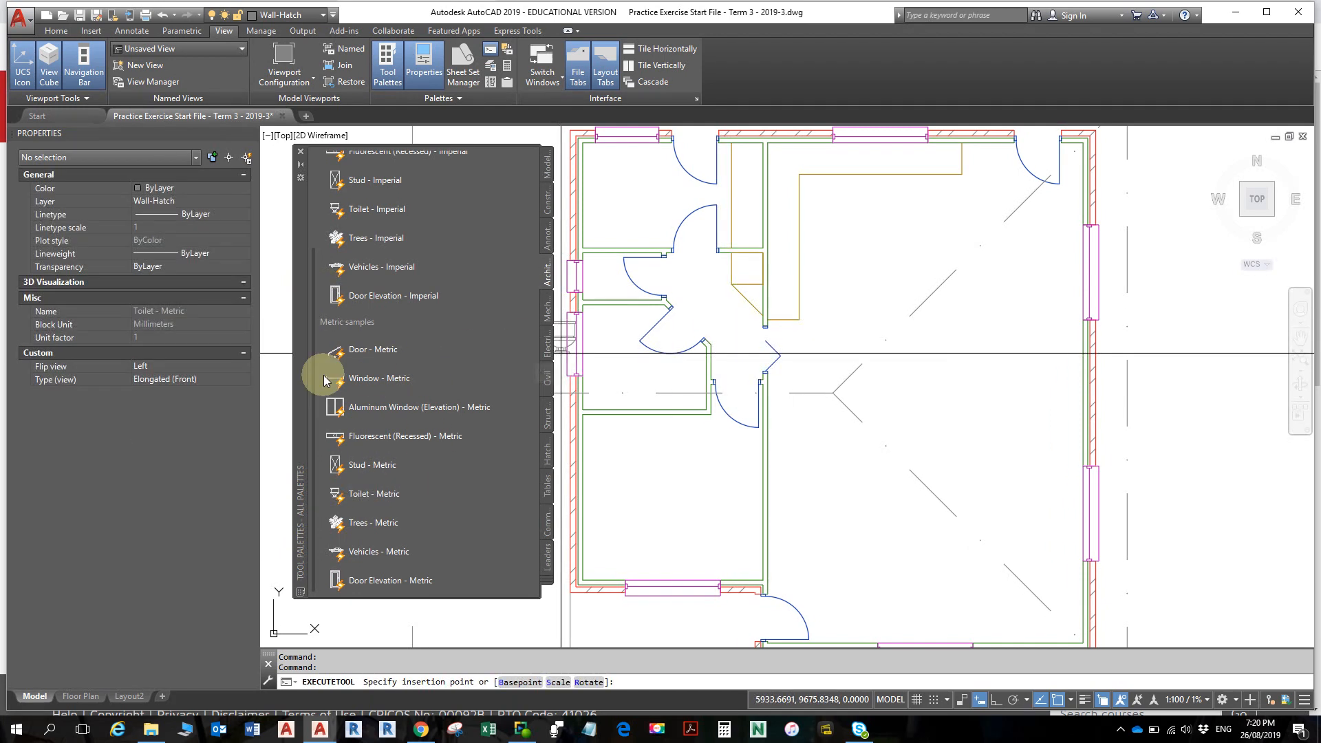
{"action": "mouse_move", "coordinate": [299, 362]}
{"action": "left_mouse_down"}
{"action": "mouse_move", "coordinate": [901, 398]}
{"action": "mouse_move", "coordinate": [998, 381]}
{"action": "left_mouse_up"}
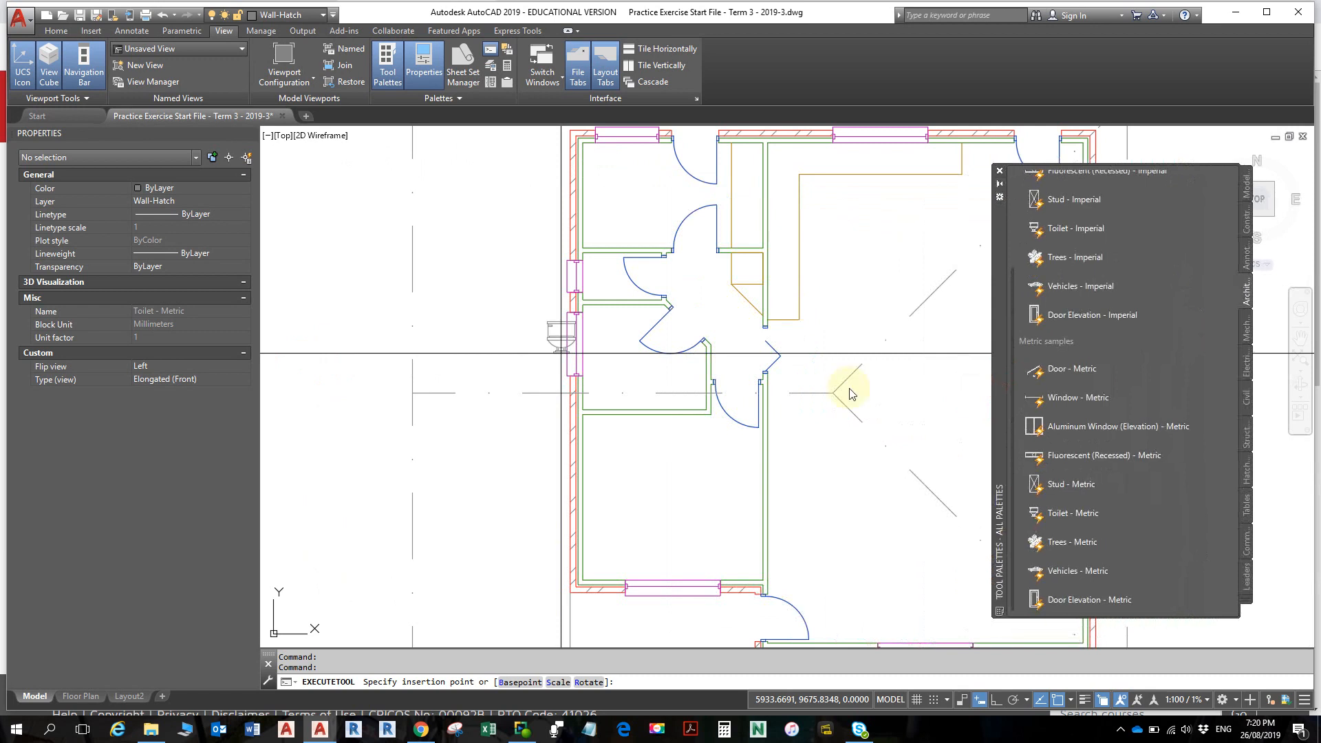
{"action": "scroll", "coordinate": [609, 275], "scroll_direction": "up", "scroll_amount": 4}
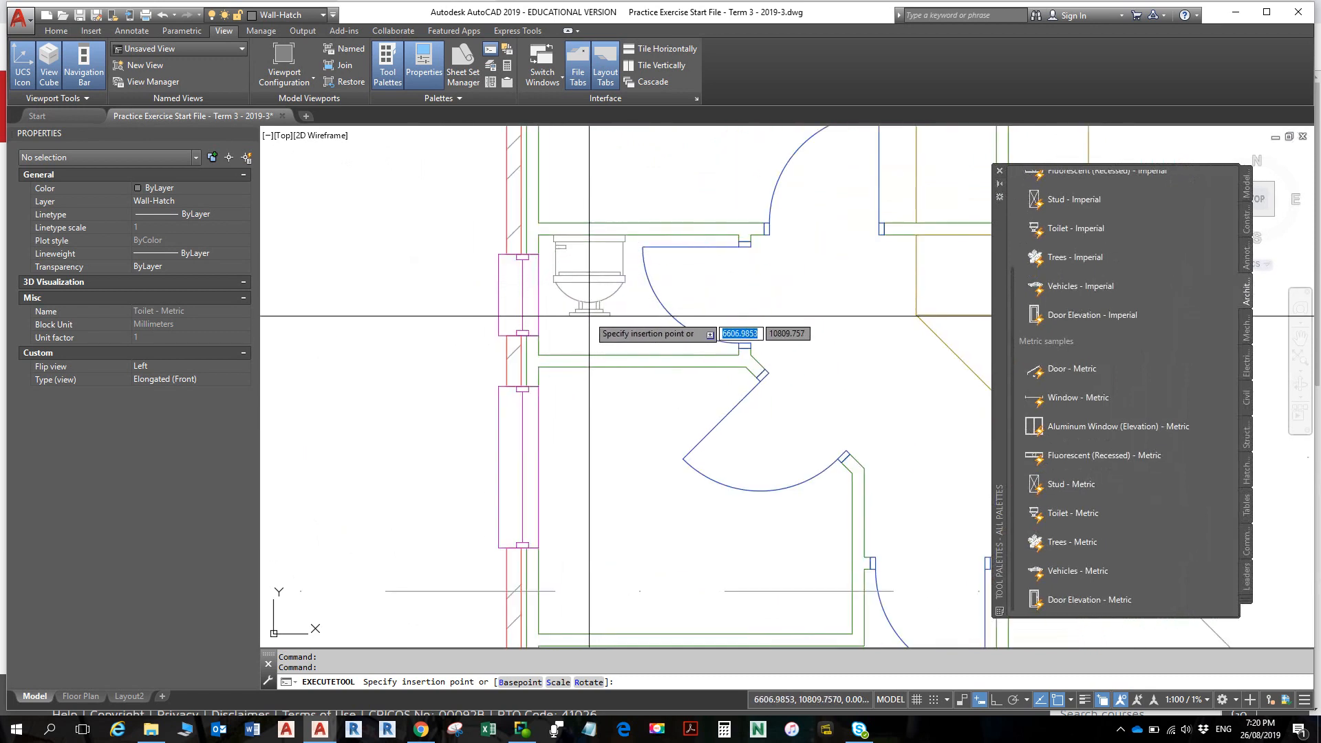
{"action": "left_click", "coordinate": [598, 322]}
{"action": "key", "text": "Escape"}
{"action": "key", "text": "Escape"}
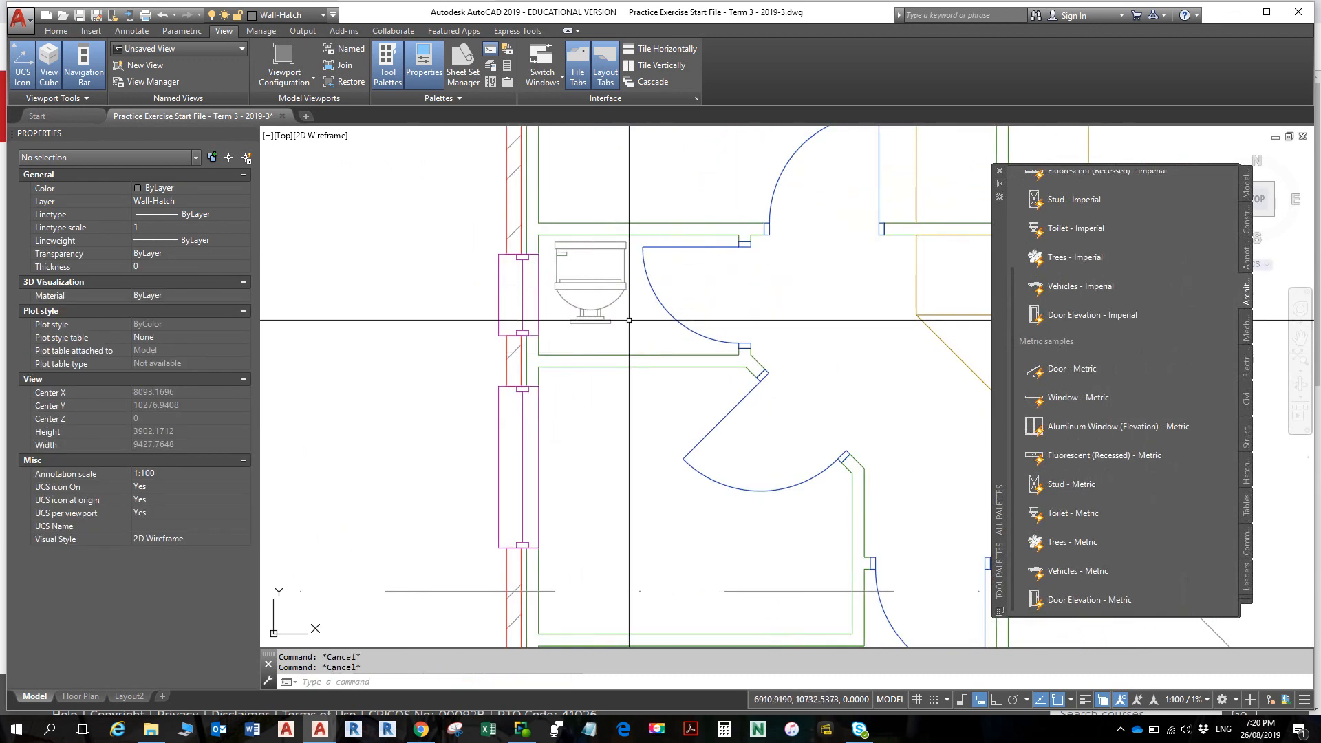
- Change the inserted toilet block's type and view to Round (Plan)
{"action": "left_click", "coordinate": [624, 292]}
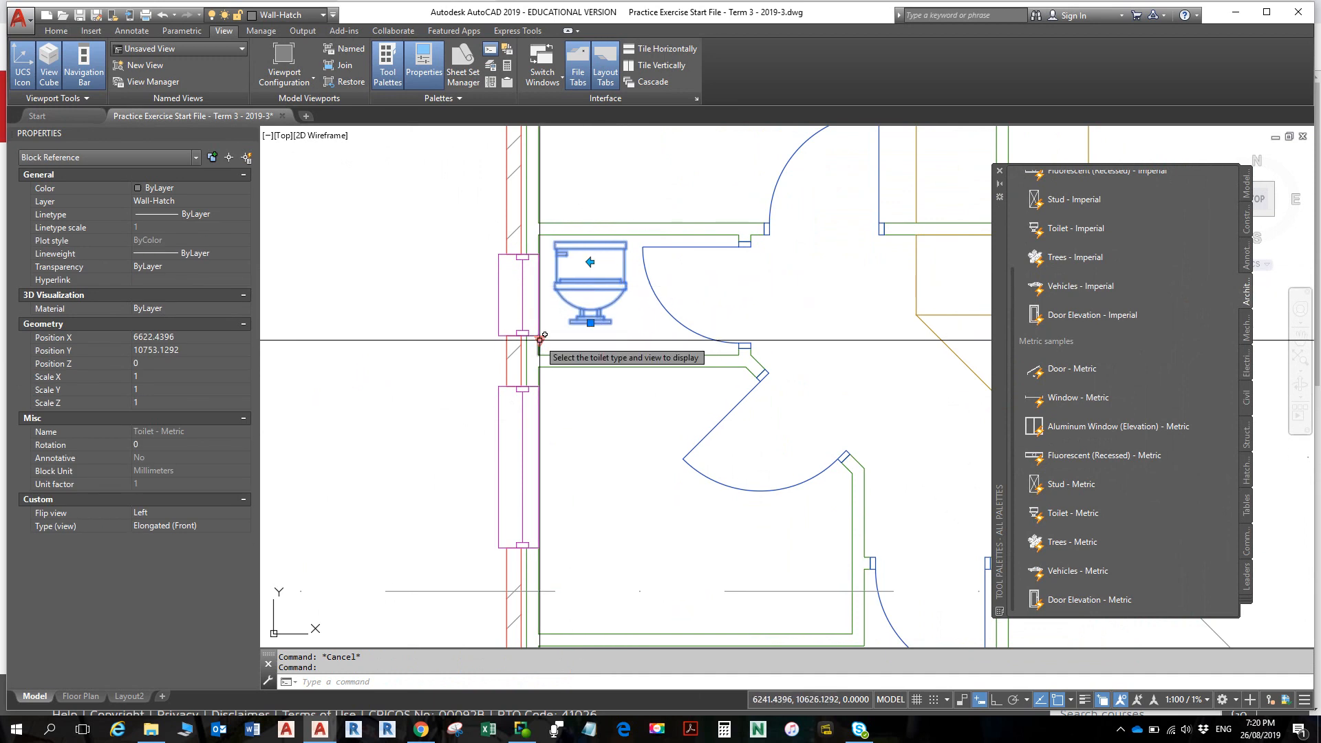
{"action": "left_click", "coordinate": [541, 340]}
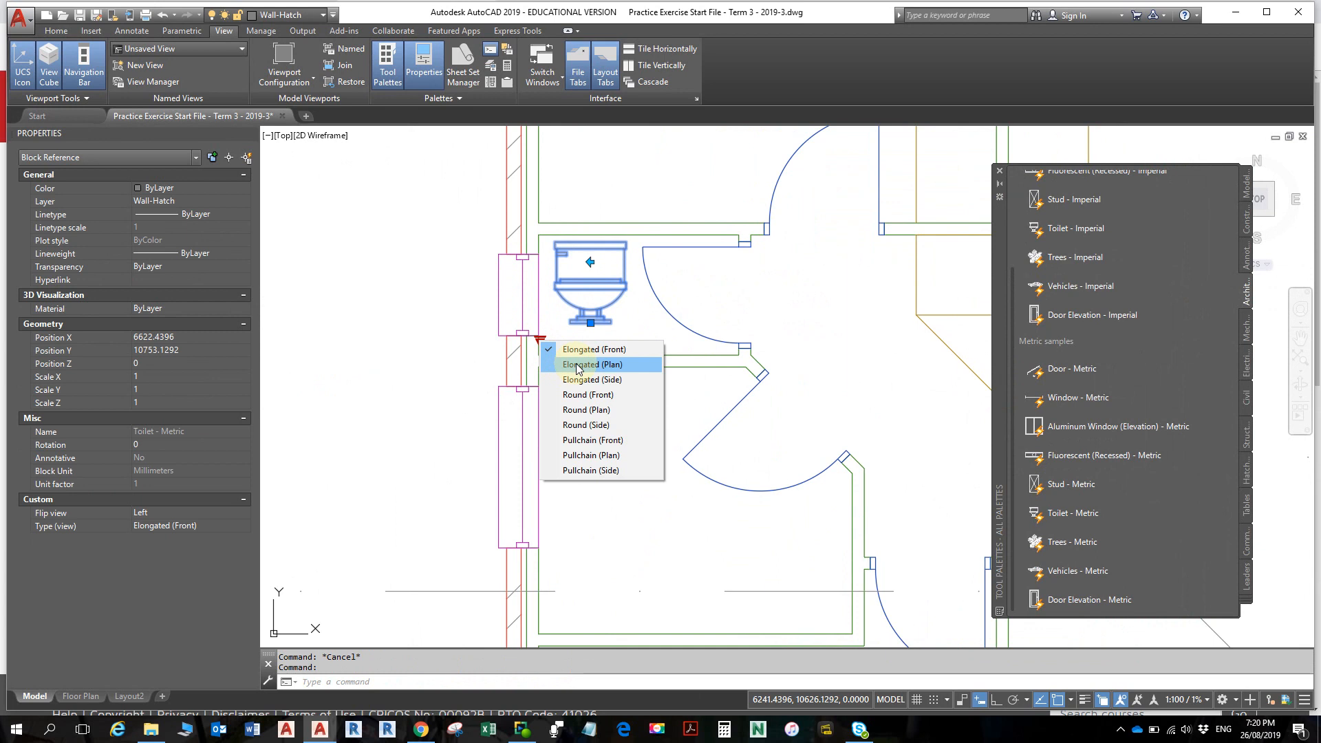
{"action": "left_click", "coordinate": [586, 411]}
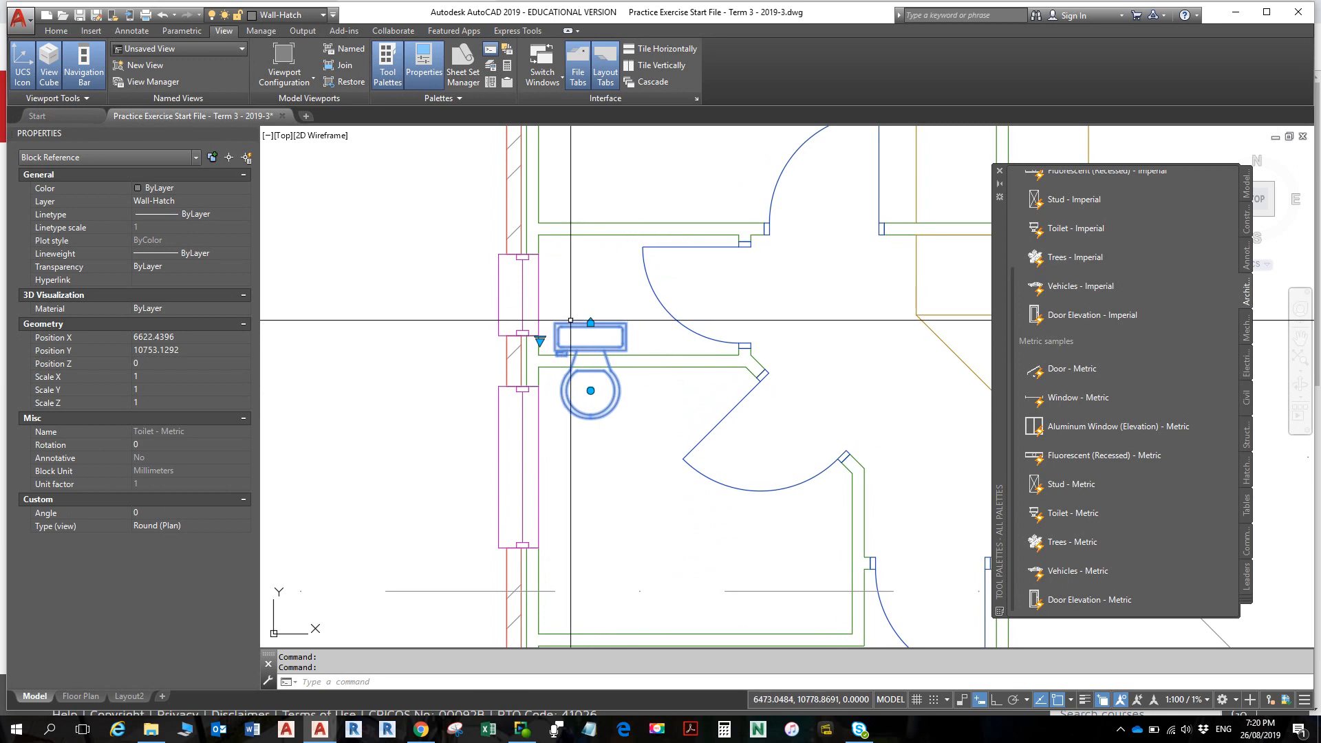
- Align the toilet block to the inner face of the west wall, with its cistern backing onto the window
{"action": "scroll", "coordinate": [596, 322], "scroll_direction": "up", "scroll_amount": 2}
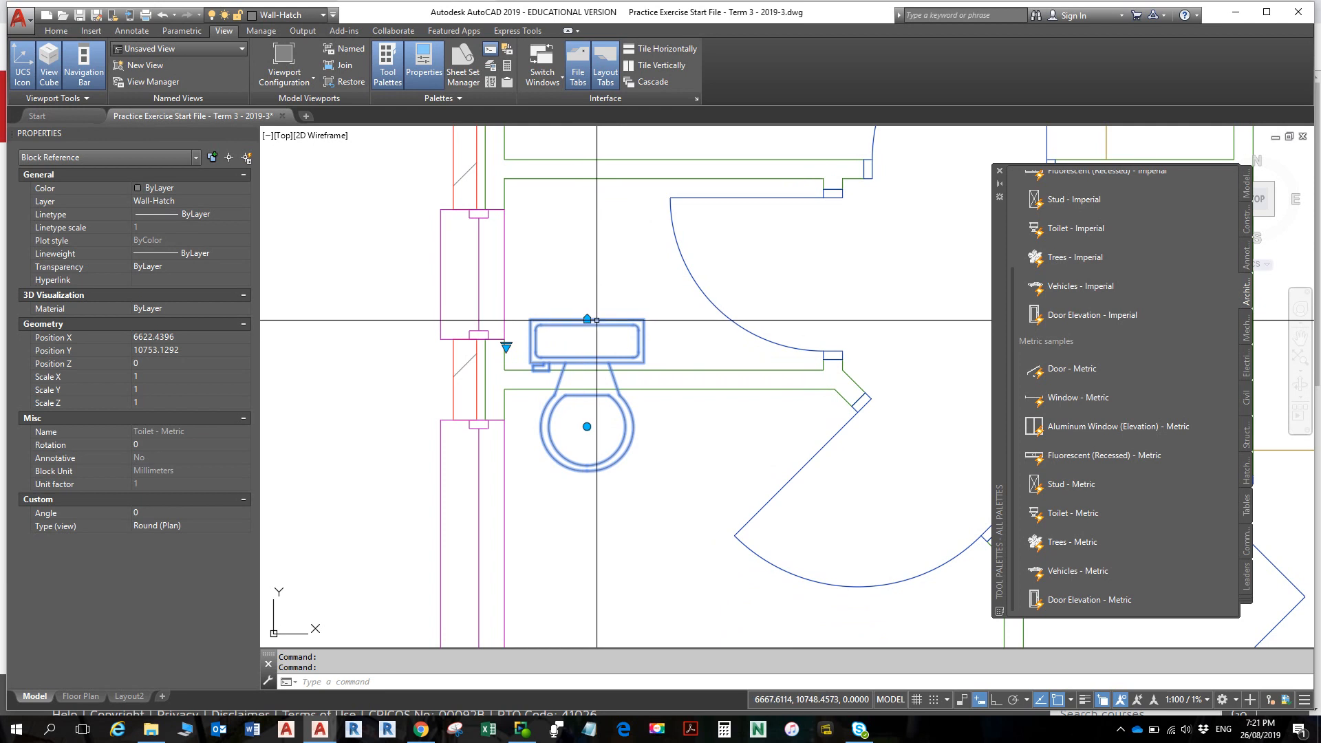
{"action": "left_click", "coordinate": [587, 319]}
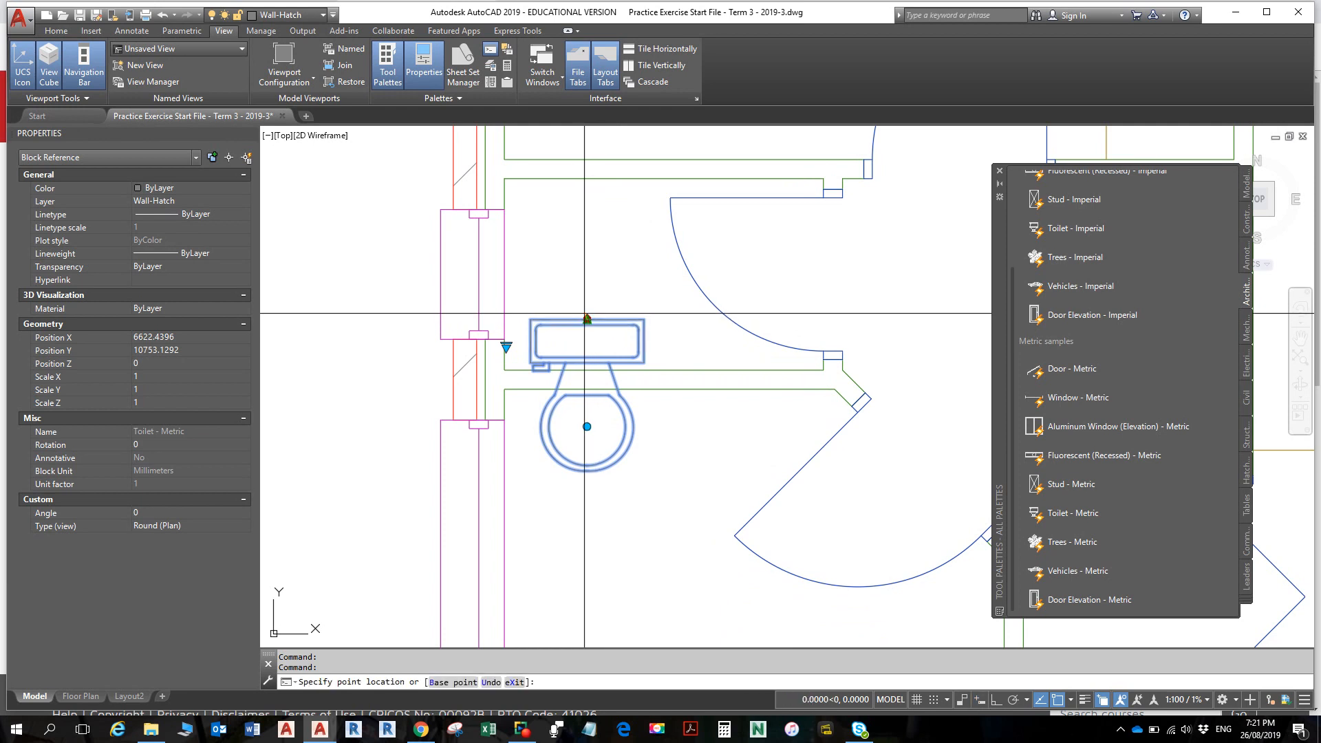
{"action": "left_click", "coordinate": [504, 274]}
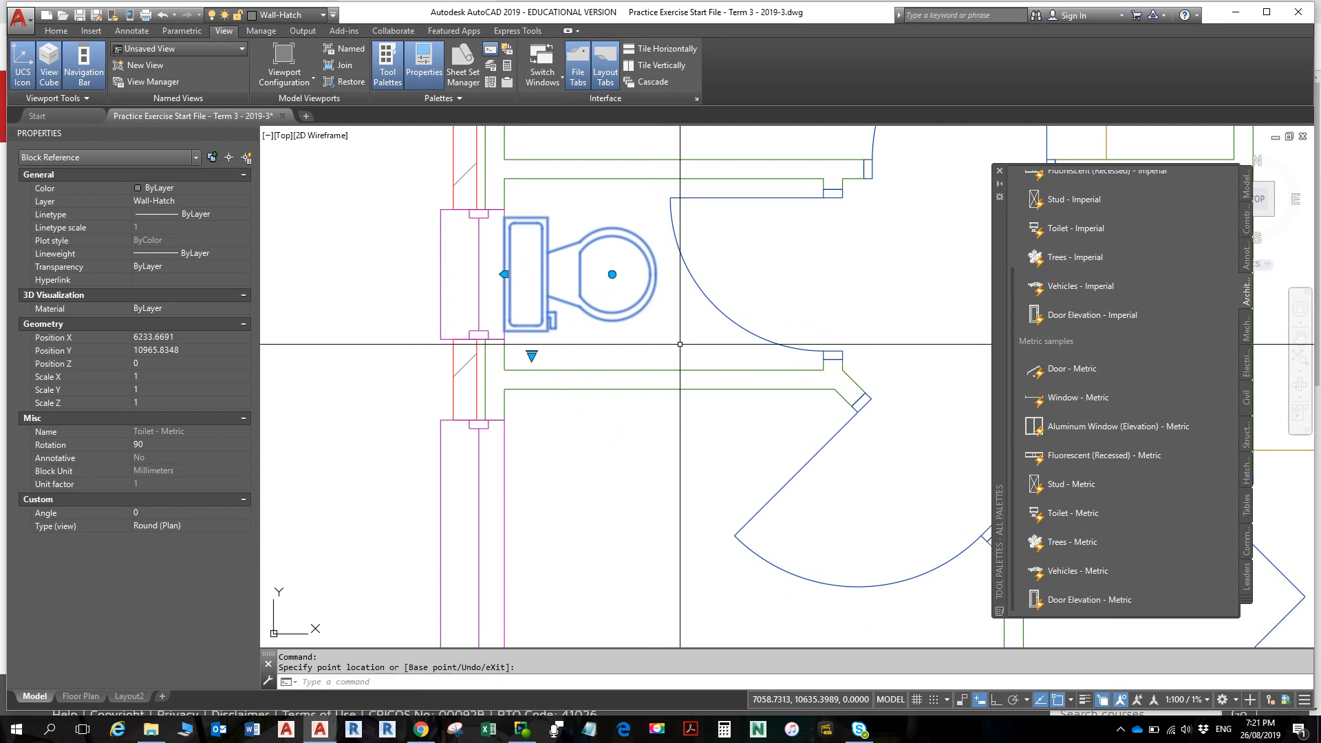
{"action": "key", "text": "Escape"}
{"action": "key", "text": "Escape"}
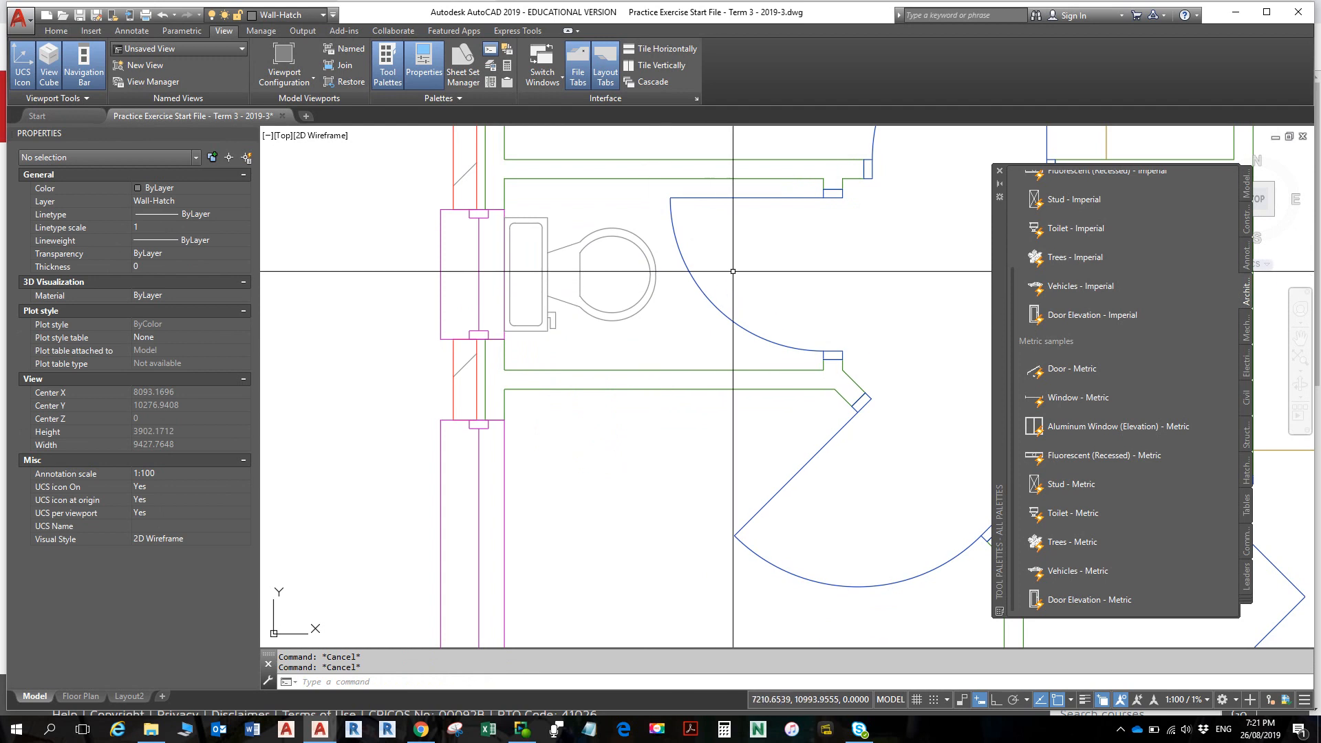
- Close the Tool Palettes and show the toilet room together with the surrounding rooms
{"action": "left_click", "coordinate": [1000, 171]}
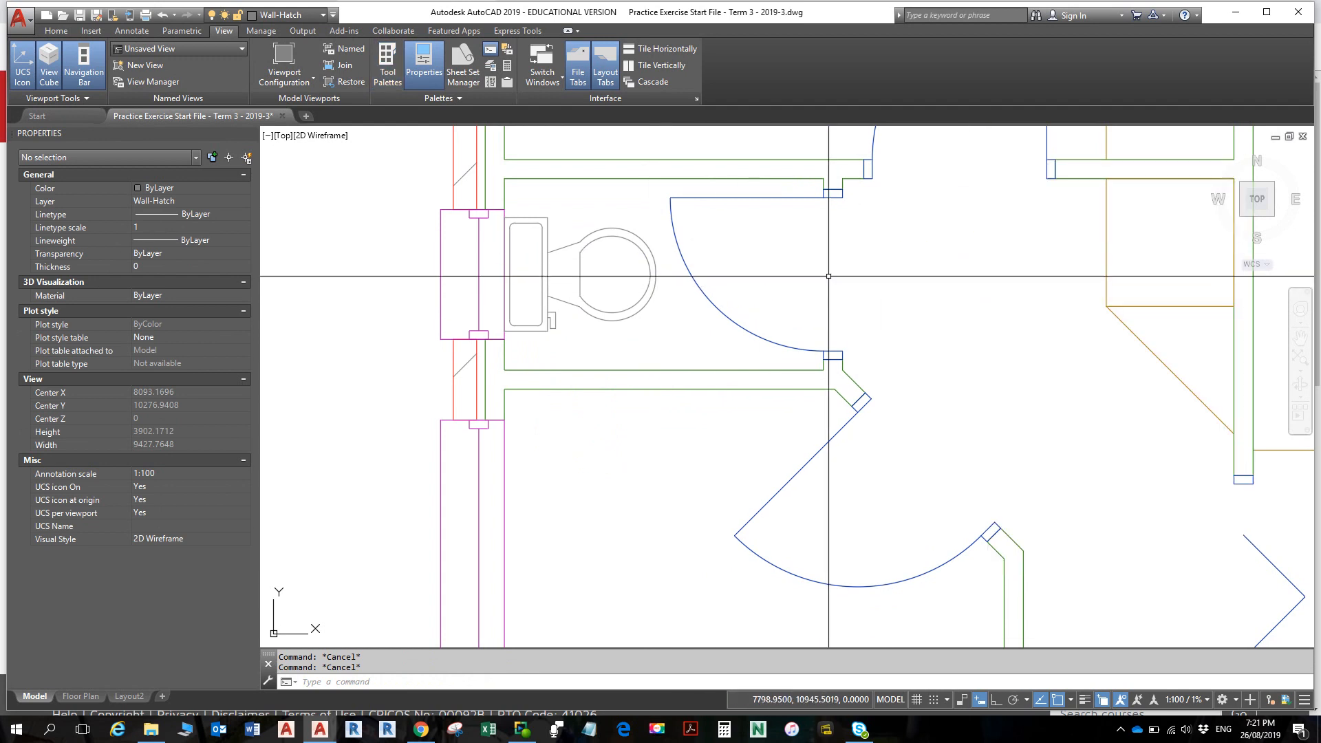
{"action": "scroll", "coordinate": [485, 195], "scroll_direction": "down", "scroll_amount": 1}
{"action": "middle_click_drag", "start_coordinate": [506, 236], "coordinate": [522, 265]}
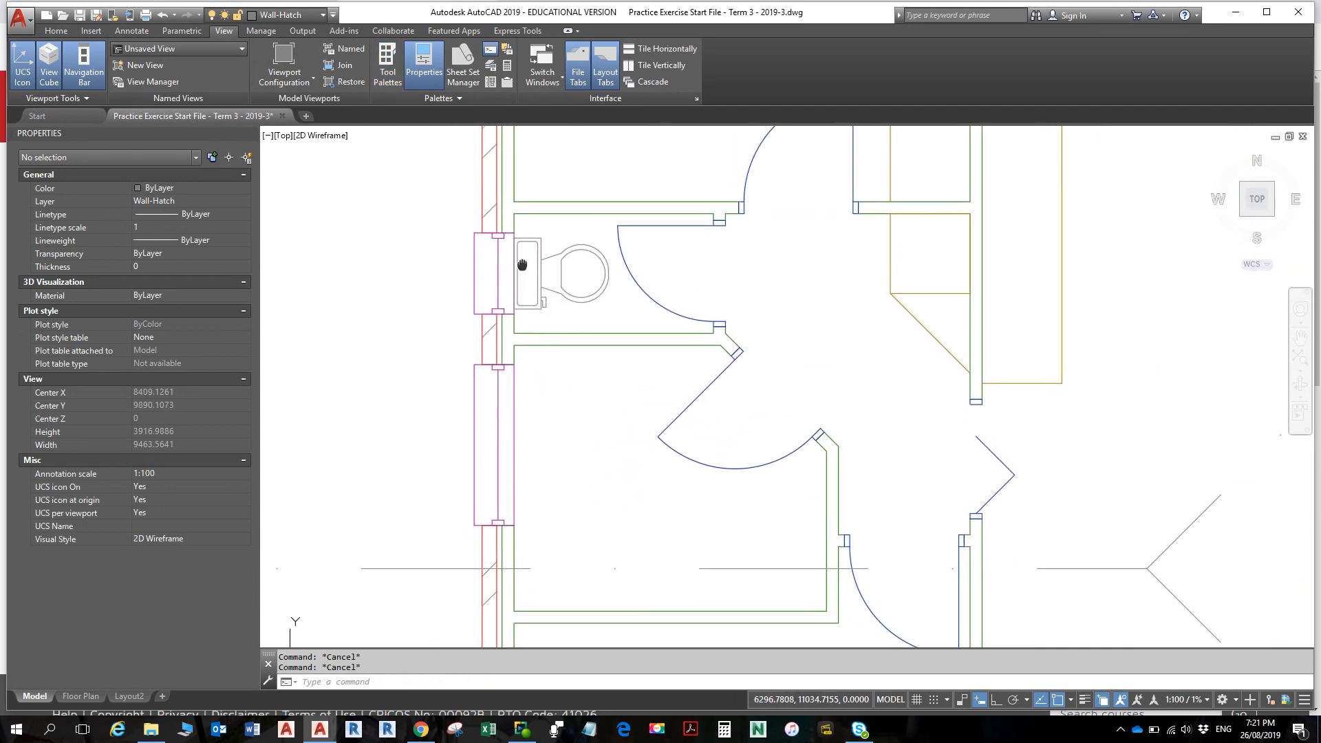
{"action": "scroll", "coordinate": [523, 265], "scroll_direction": "down", "scroll_amount": 2}
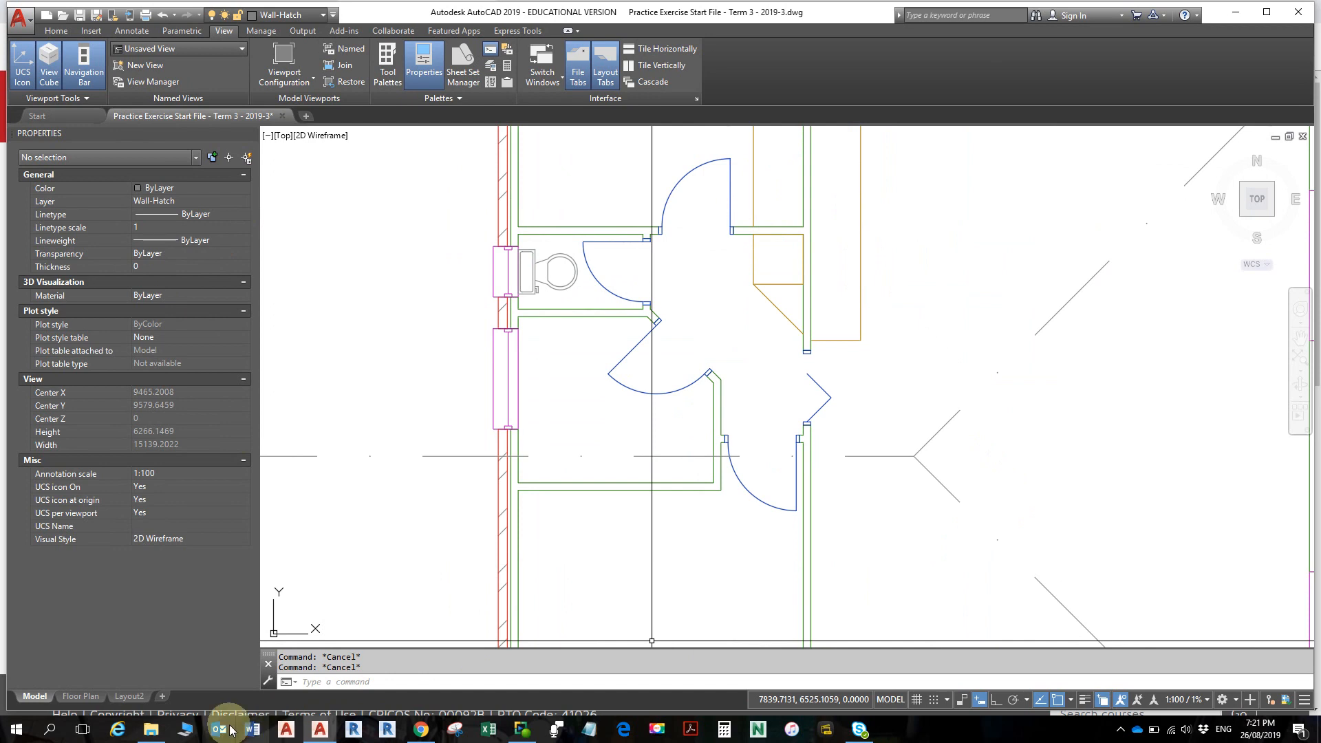
- Switch to Chrome and open a new browser tab
{"action": "left_click", "coordinate": [432, 154]}
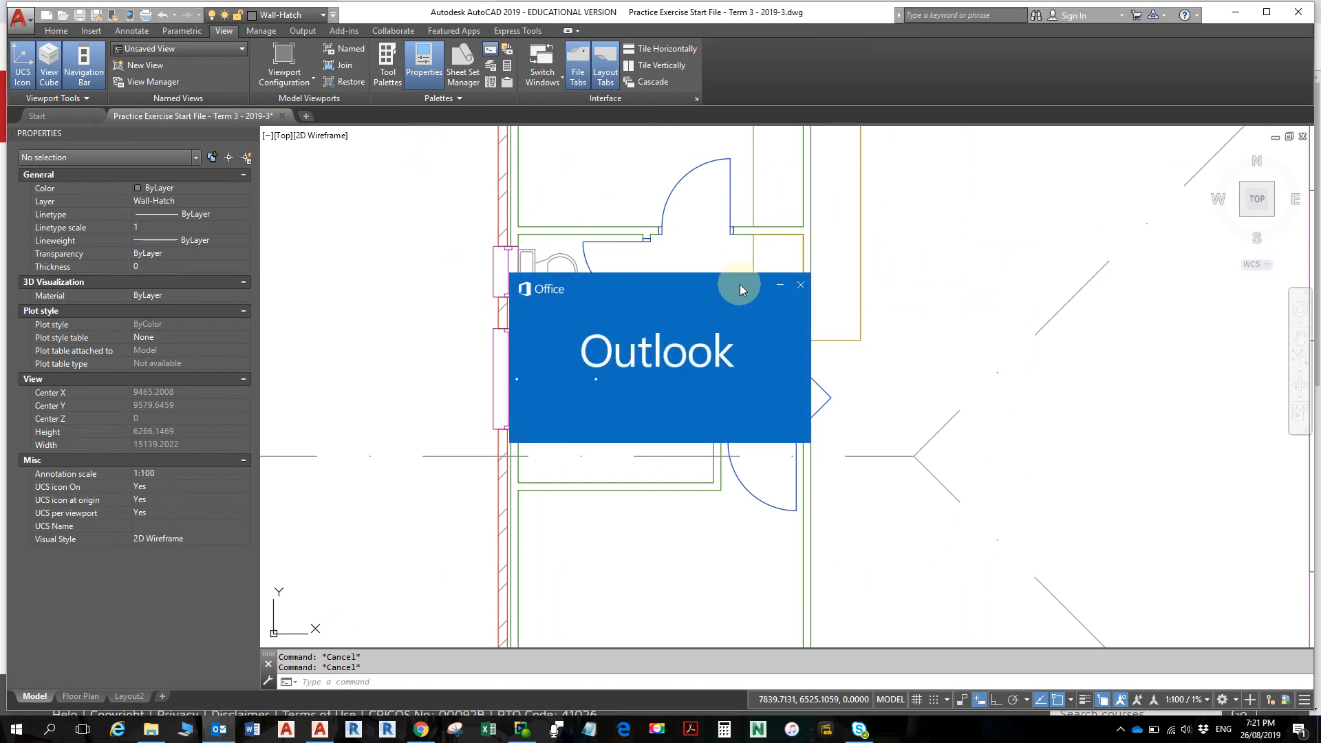
{"action": "left_click", "coordinate": [421, 730]}
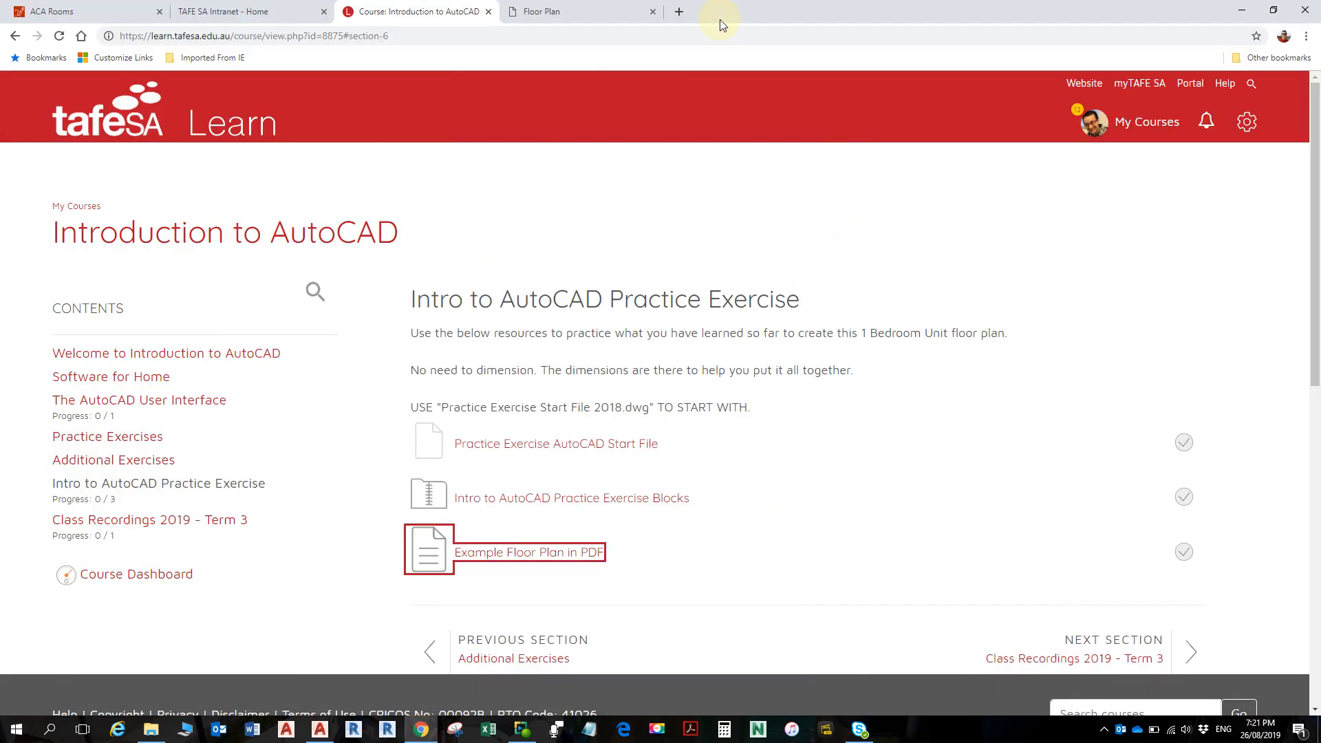
{"action": "left_click", "coordinate": [679, 12]}
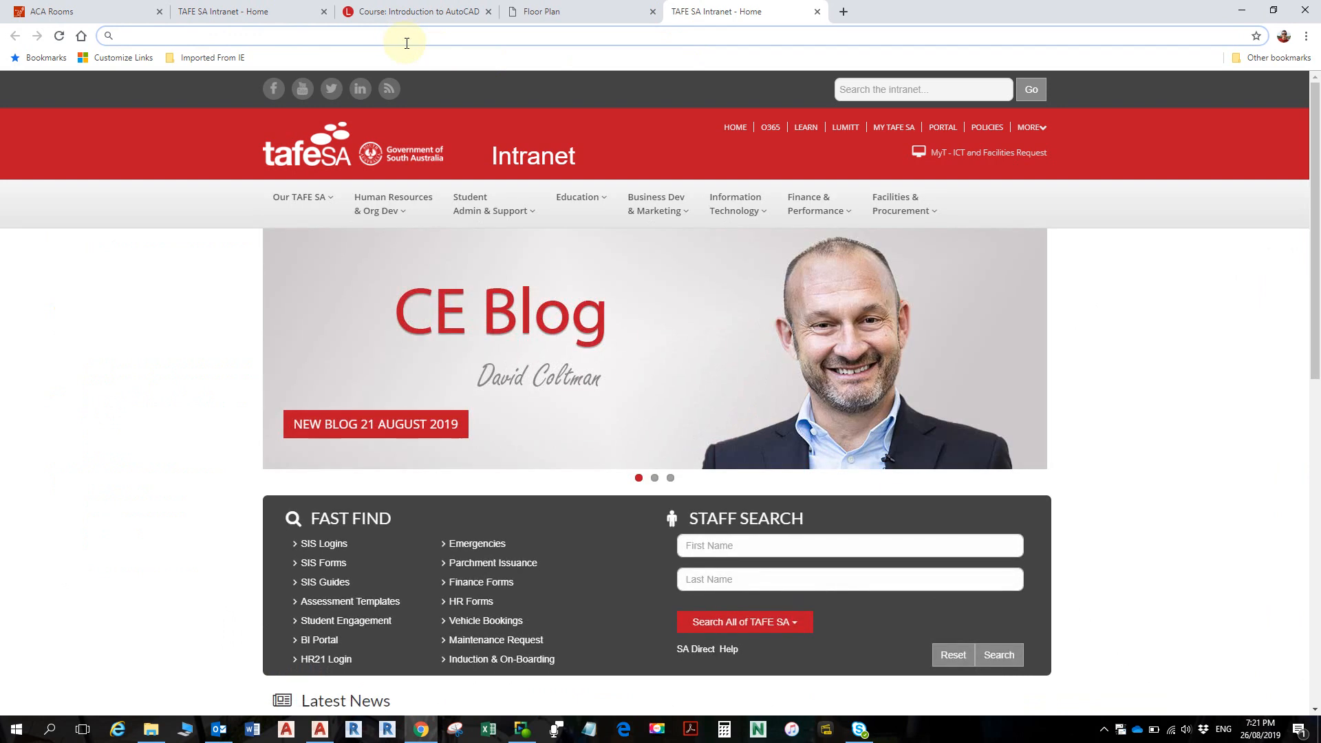
- Load the website draftsperson.net in the new tab
{"action": "type", "text": "drafts"}
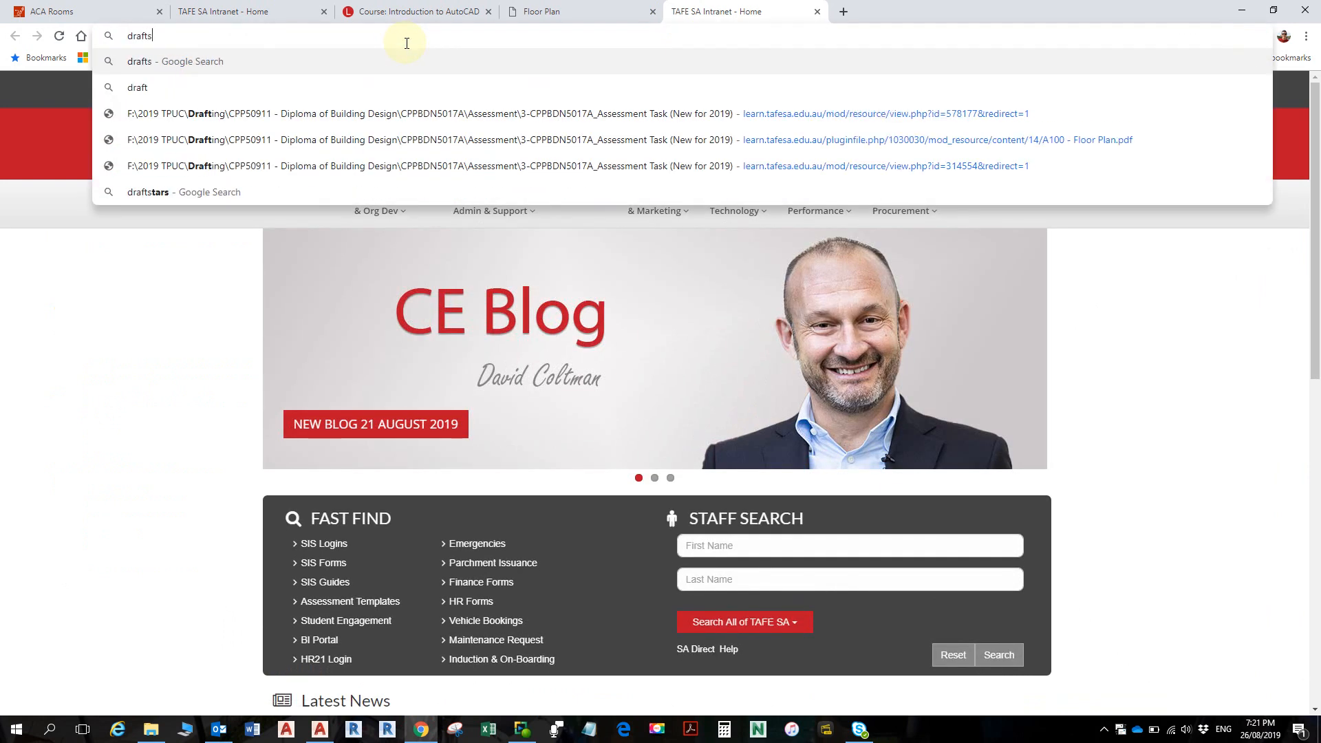
{"action": "type", "text": "peso"}
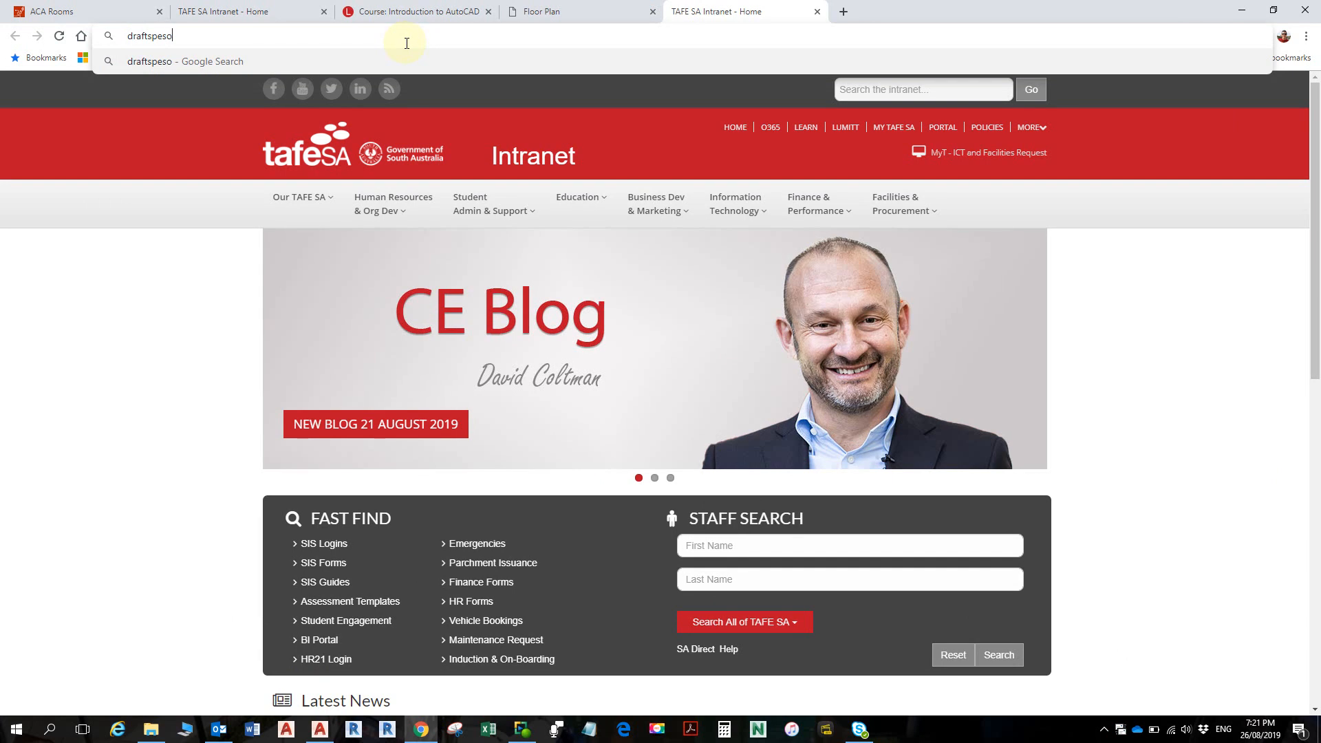
{"action": "type", "text": "n"}
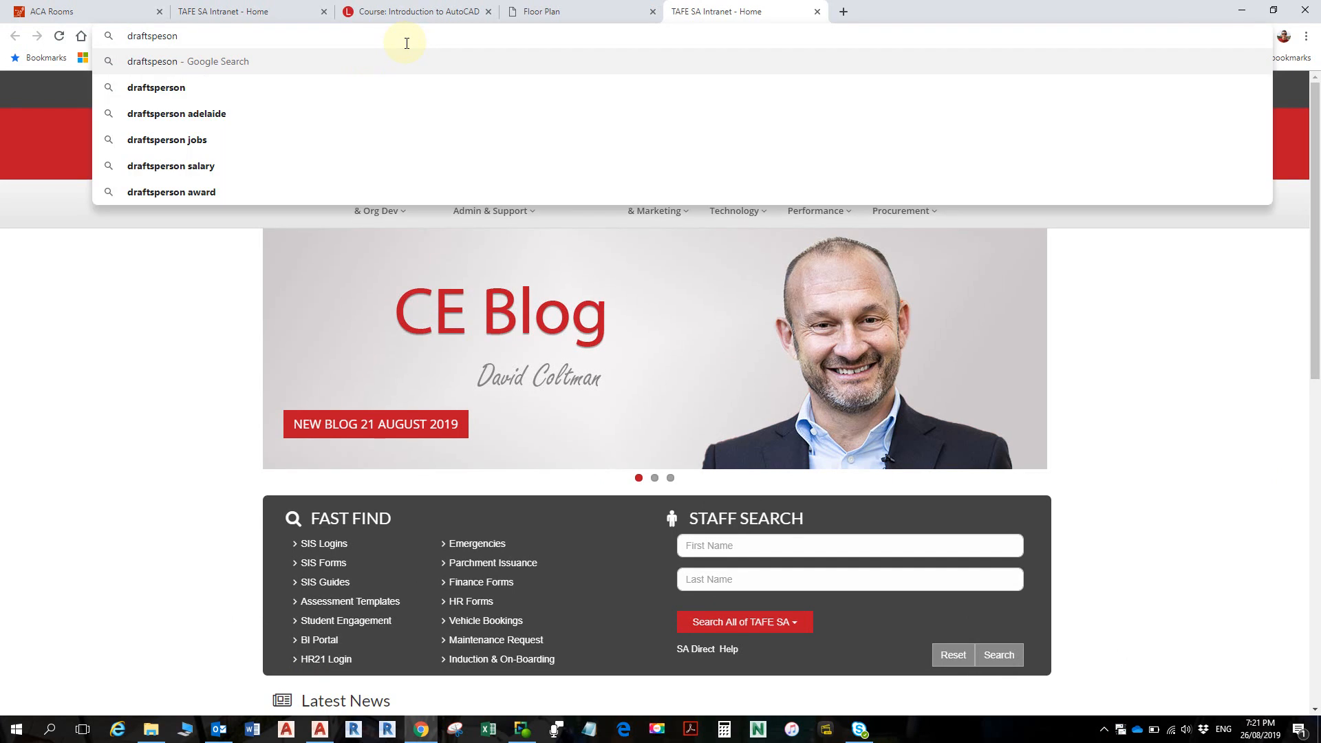
{"action": "type", "text": ".net"}
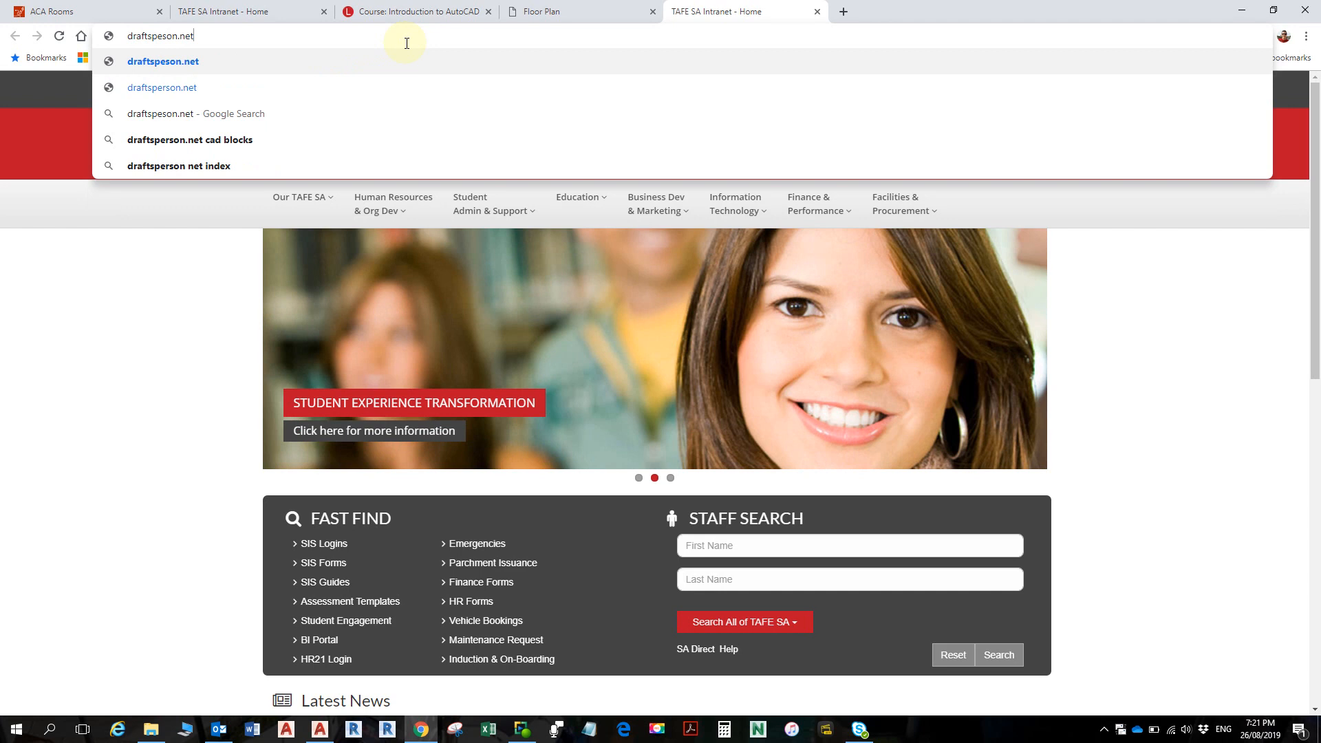
{"action": "key", "text": "BackSpace"}
{"action": "key", "text": "BackSpace"}
{"action": "key", "text": "BackSpace"}
{"action": "key", "text": "BackSpace"}
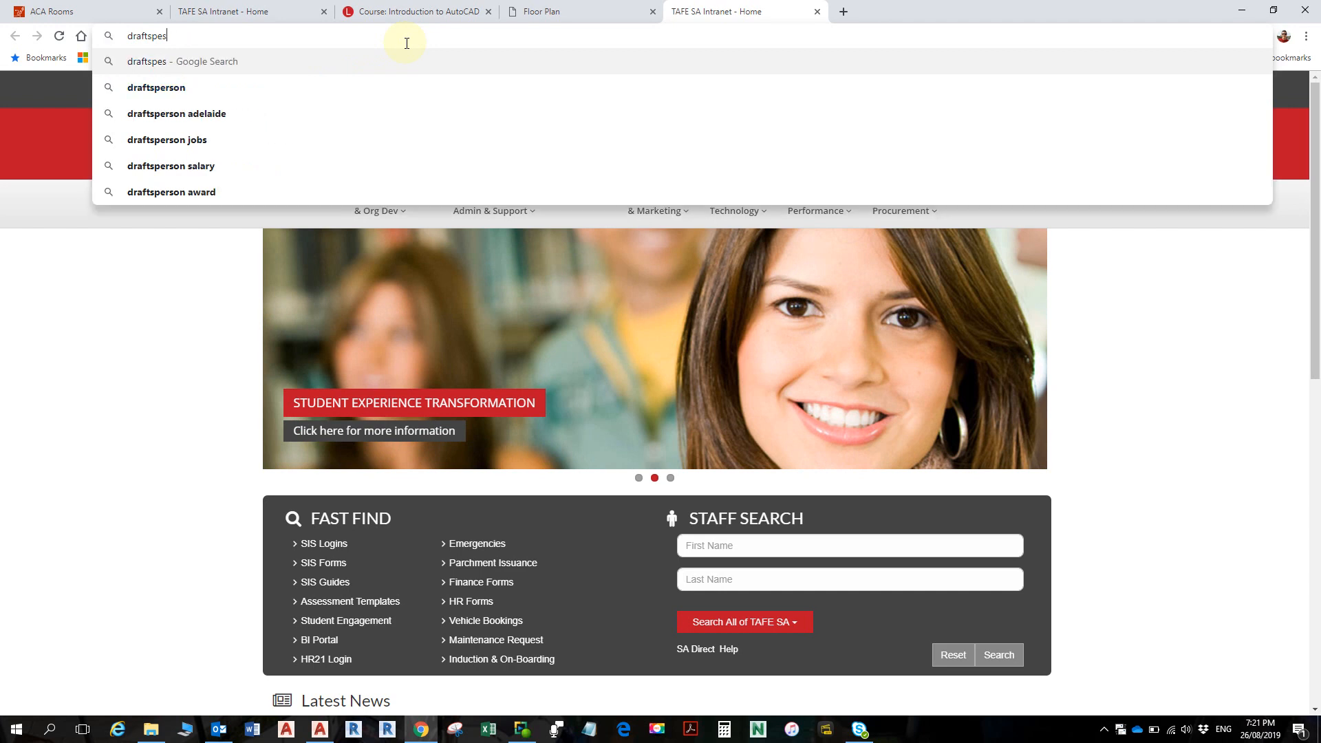
{"action": "type", "text": "rso"}
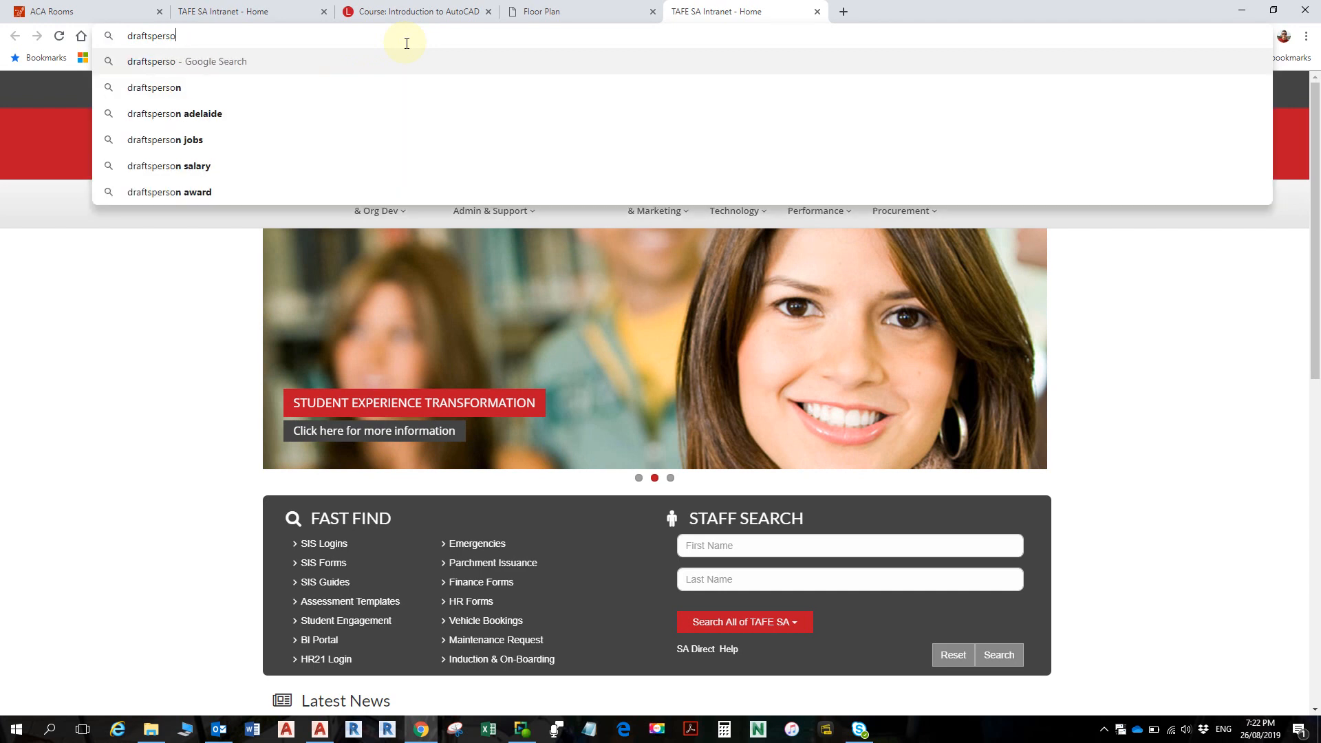
{"action": "type", "text": "n.net"}
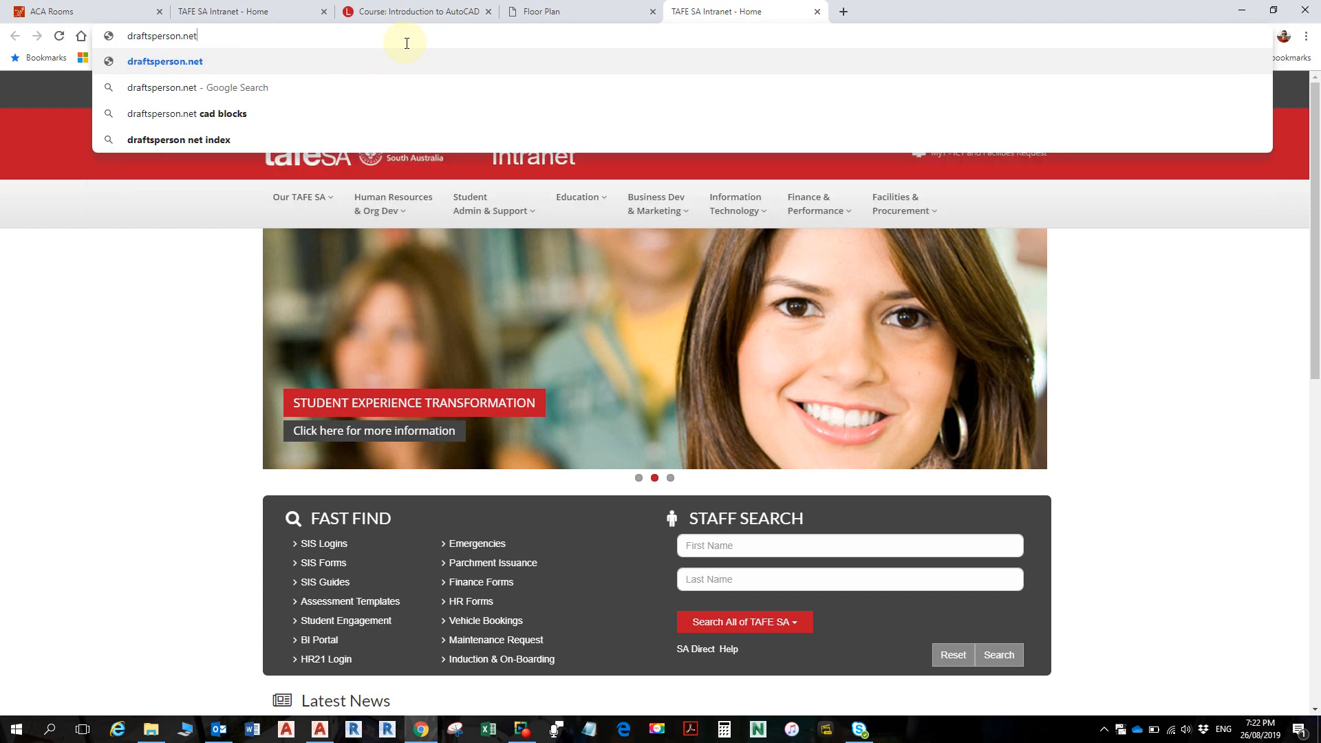
{"action": "key", "text": "Return"}
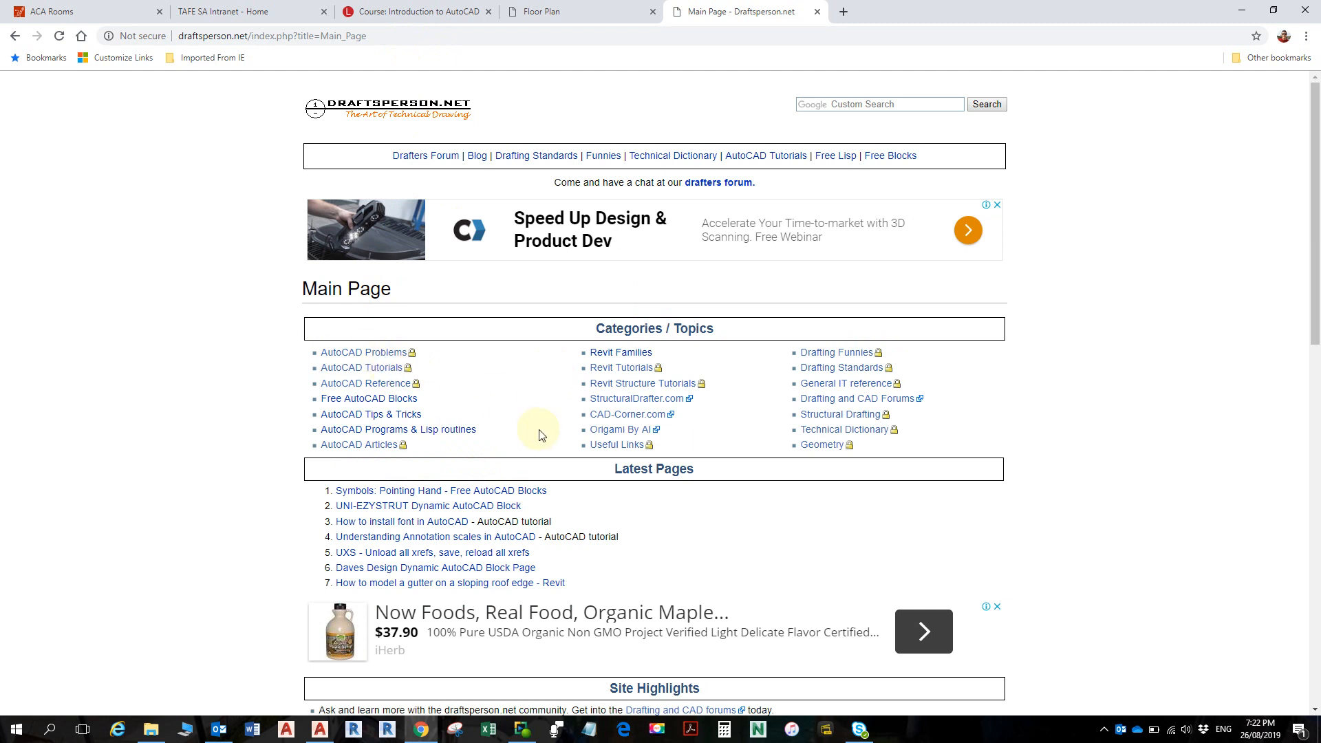
- Open the Free AutoCAD Blocks page and look through its Fixtures category
{"action": "left_click", "coordinate": [399, 406]}
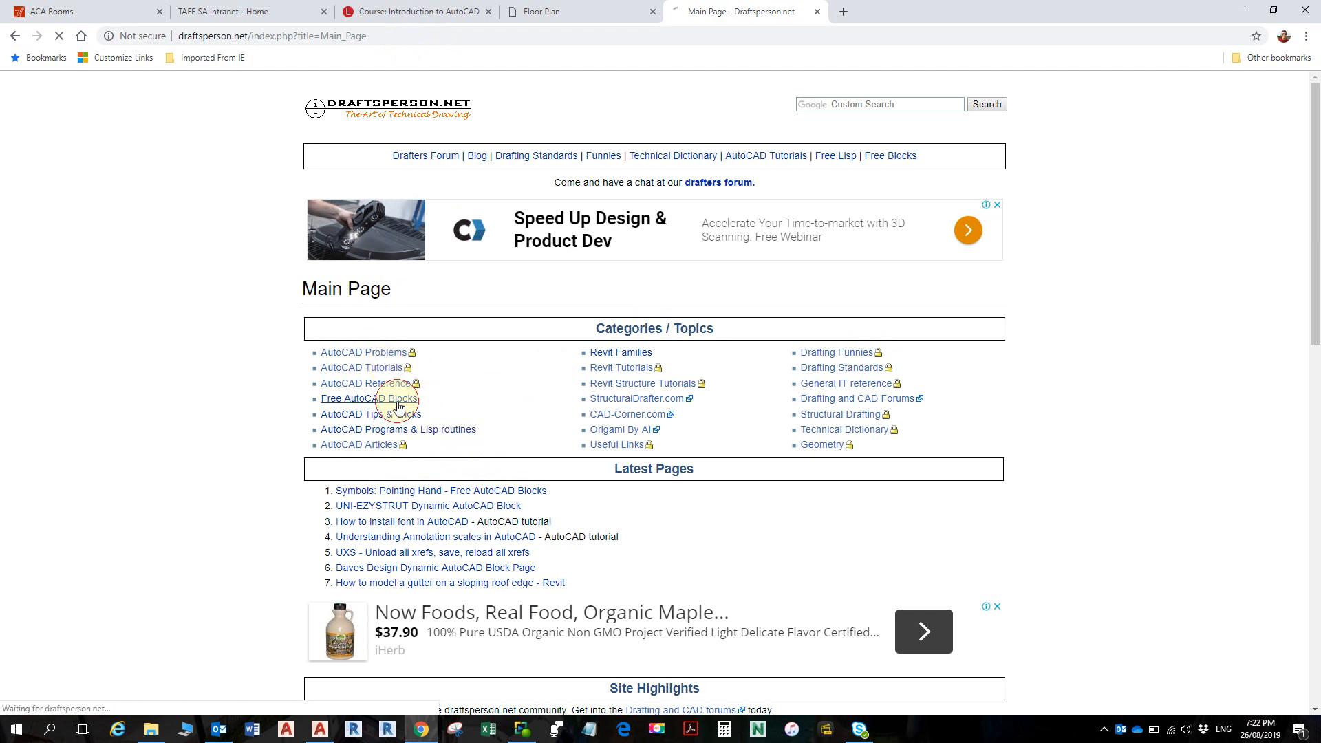
{"action": "scroll", "coordinate": [620, 406], "scroll_direction": "down", "scroll_amount": 6}
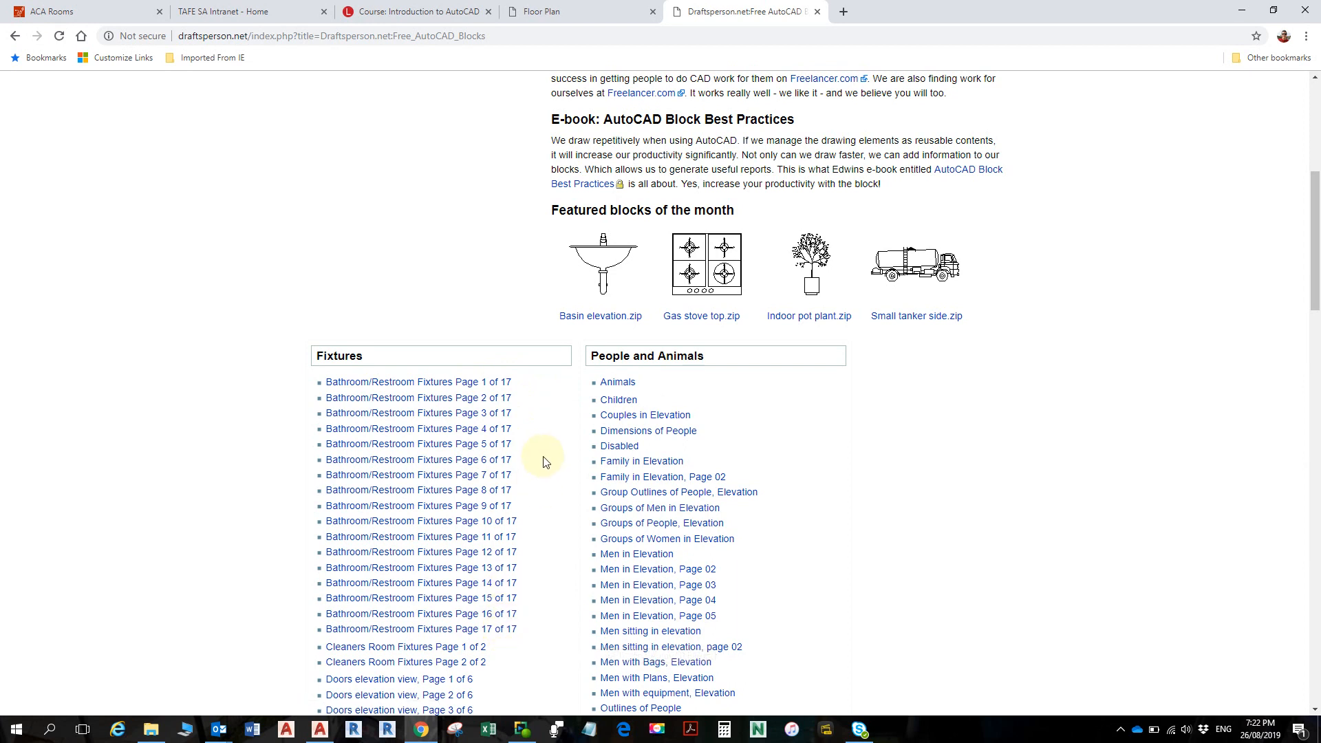
{"action": "scroll", "coordinate": [544, 468], "scroll_direction": "down", "scroll_amount": 1}
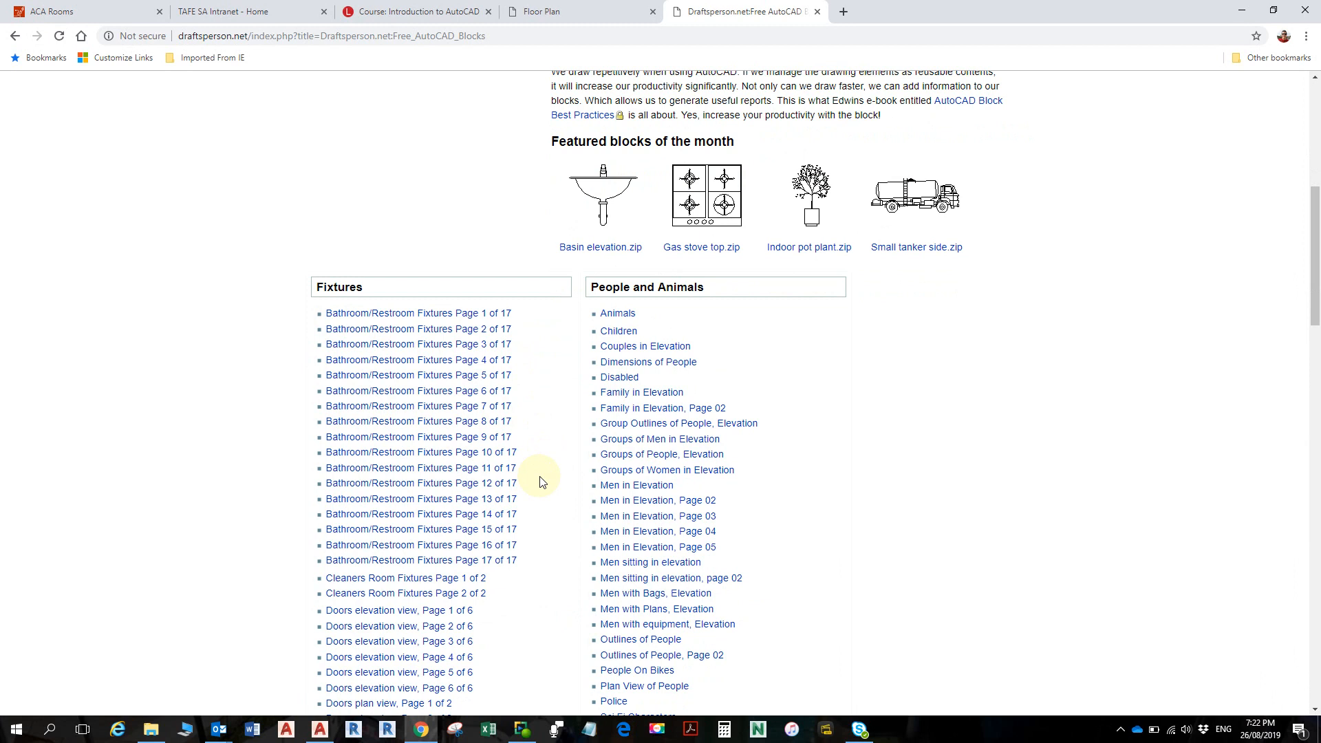
{"action": "scroll", "coordinate": [501, 572], "scroll_direction": "down", "scroll_amount": 1}
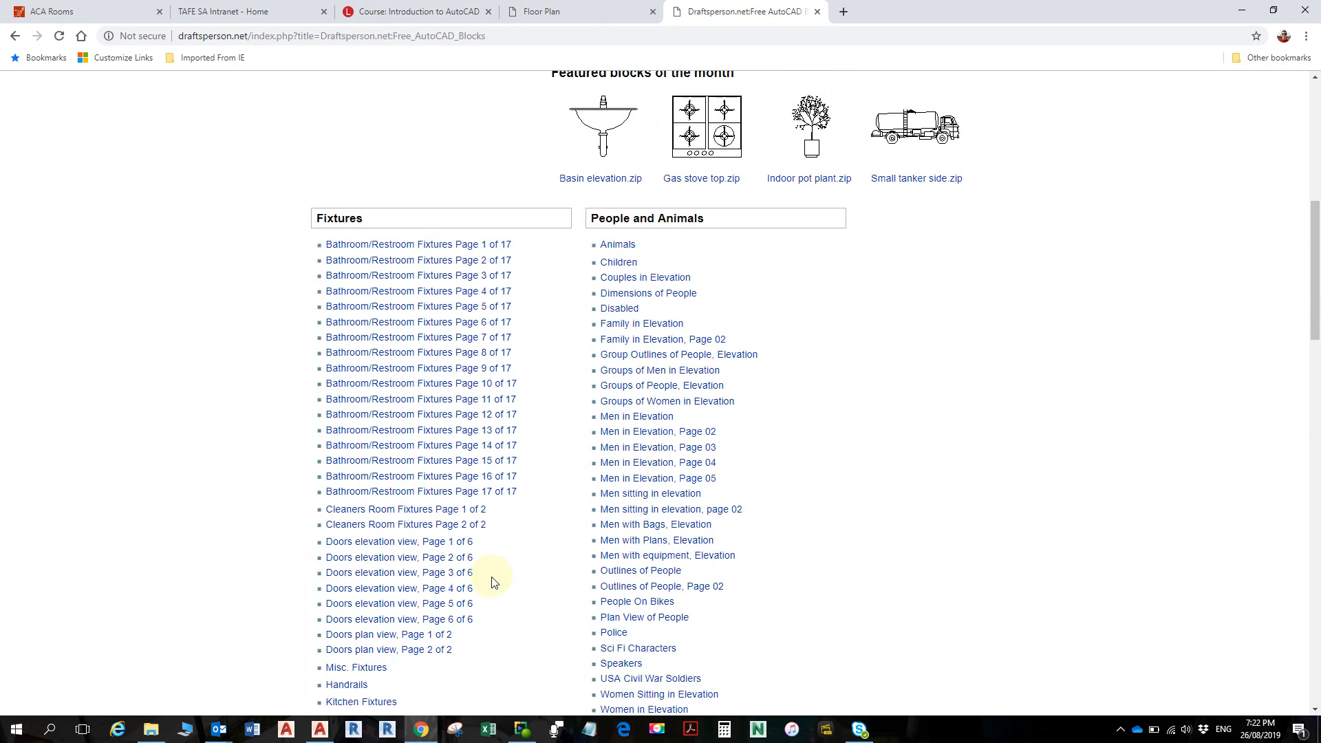
- Look through the Furniture, Structural, Civil and vehicle categories of the free AutoCAD block list
{"action": "scroll", "coordinate": [494, 581], "scroll_direction": "down", "scroll_amount": 2}
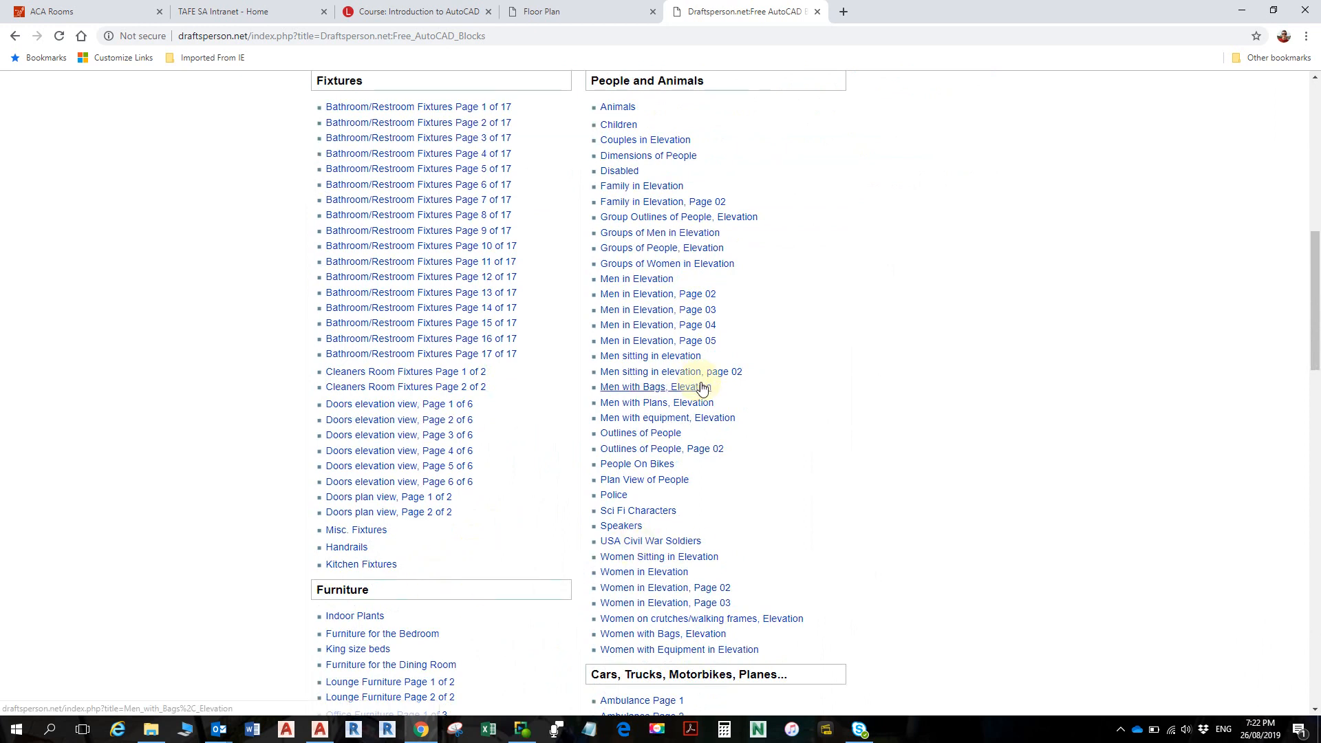
{"action": "scroll", "coordinate": [660, 413], "scroll_direction": "down", "scroll_amount": 1}
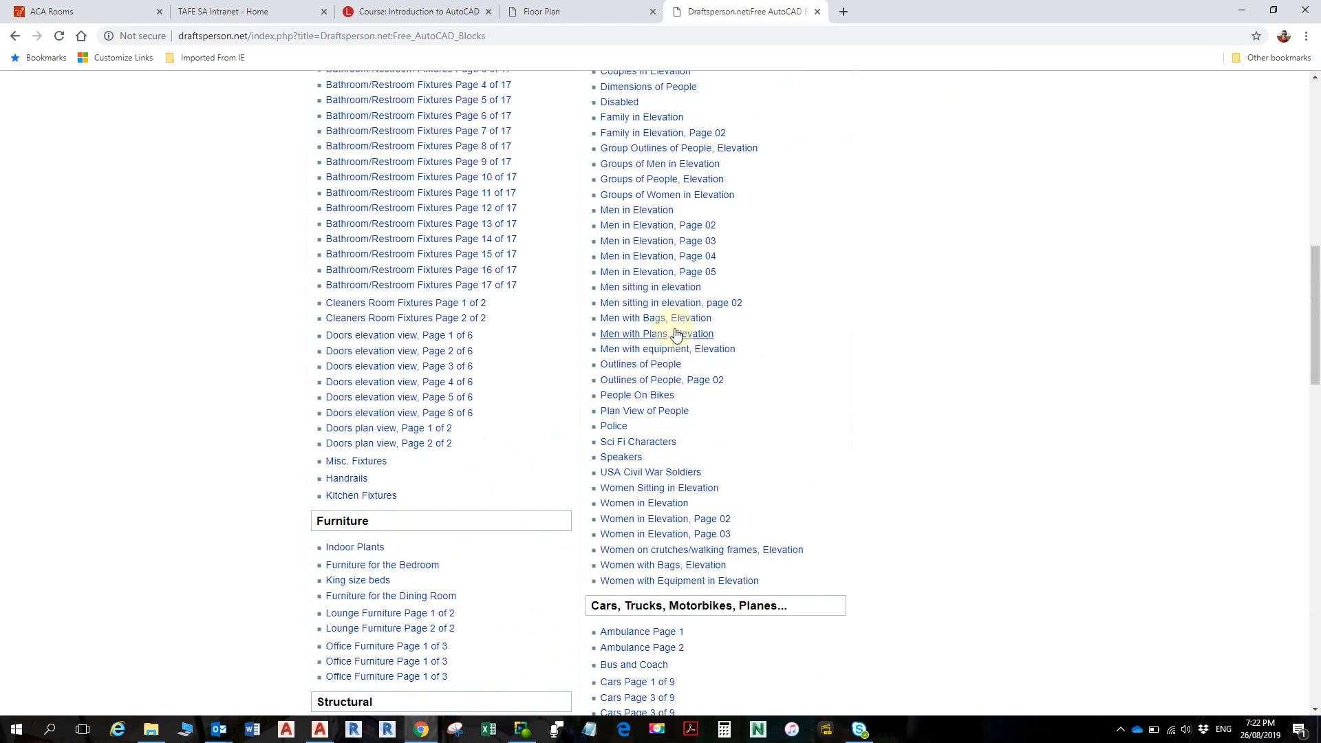
{"action": "scroll", "coordinate": [455, 558], "scroll_direction": "down", "scroll_amount": 2}
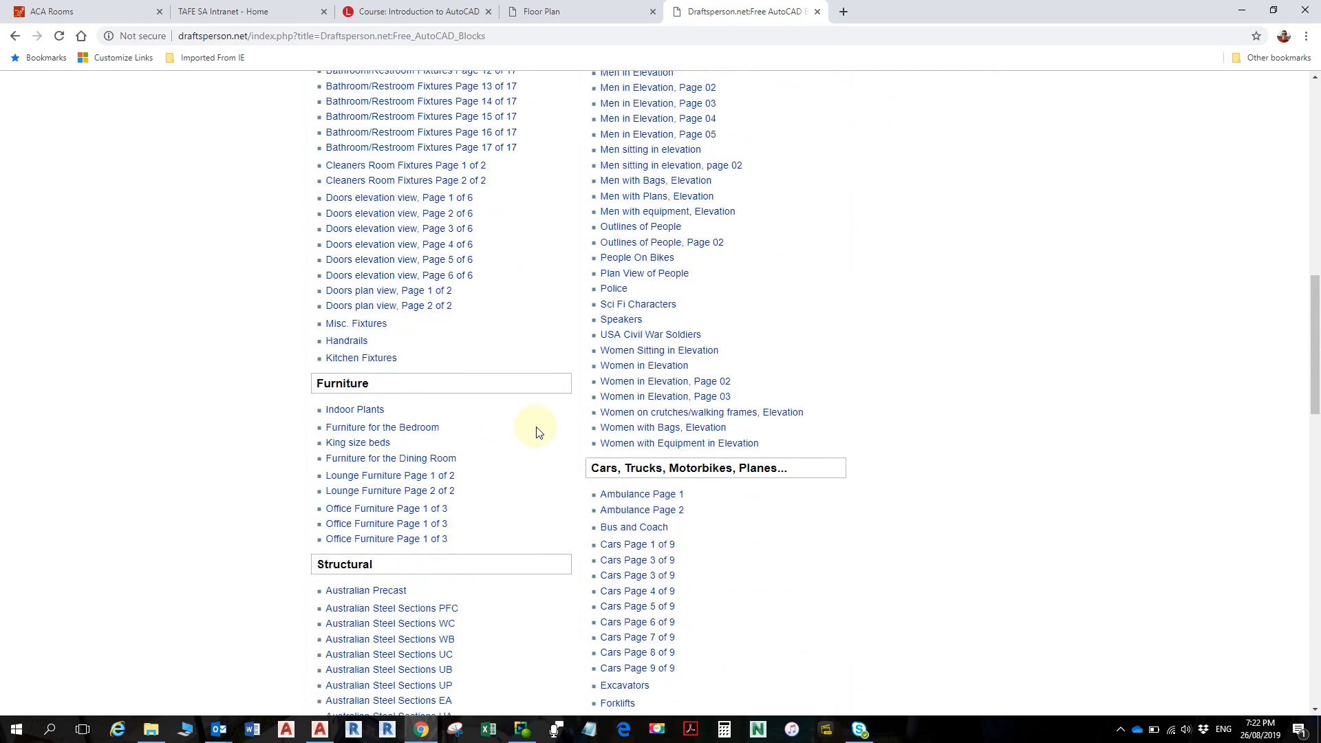
{"action": "scroll", "coordinate": [583, 371], "scroll_direction": "up", "scroll_amount": 2}
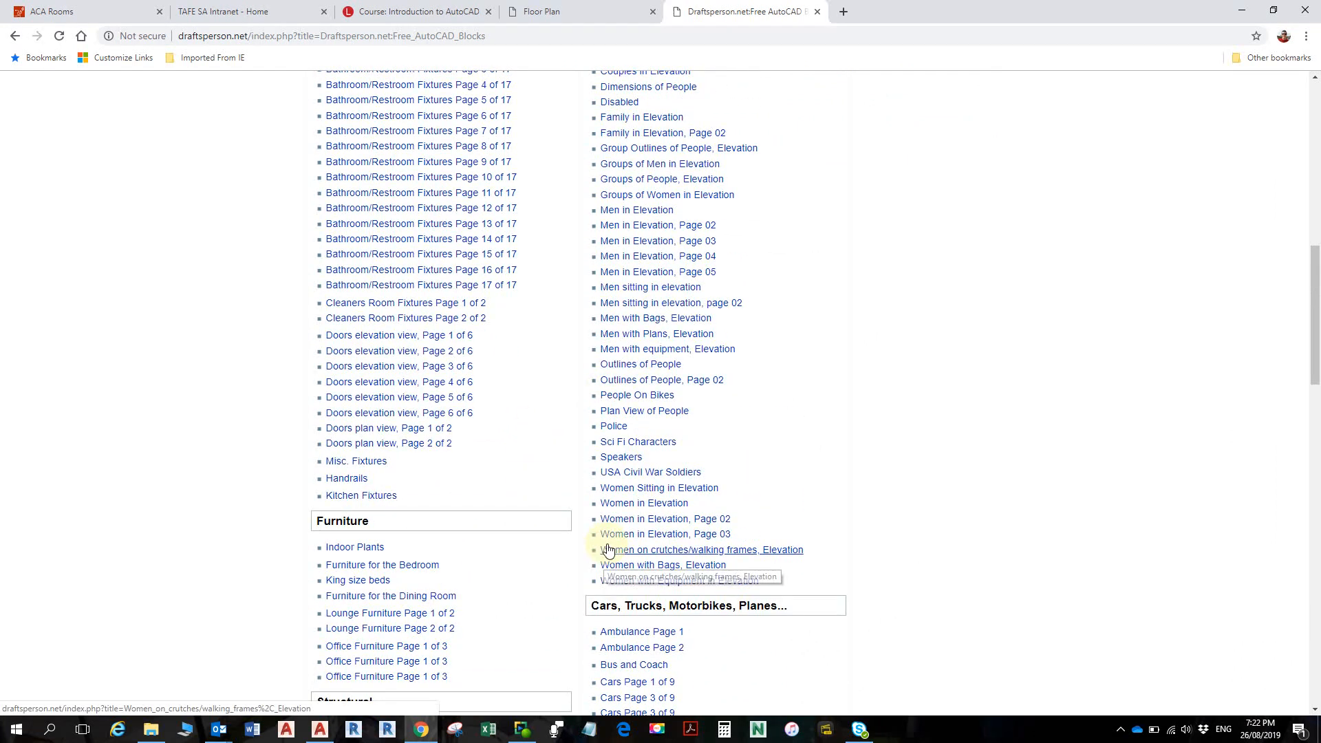
{"action": "scroll", "coordinate": [413, 598], "scroll_direction": "down", "scroll_amount": 3}
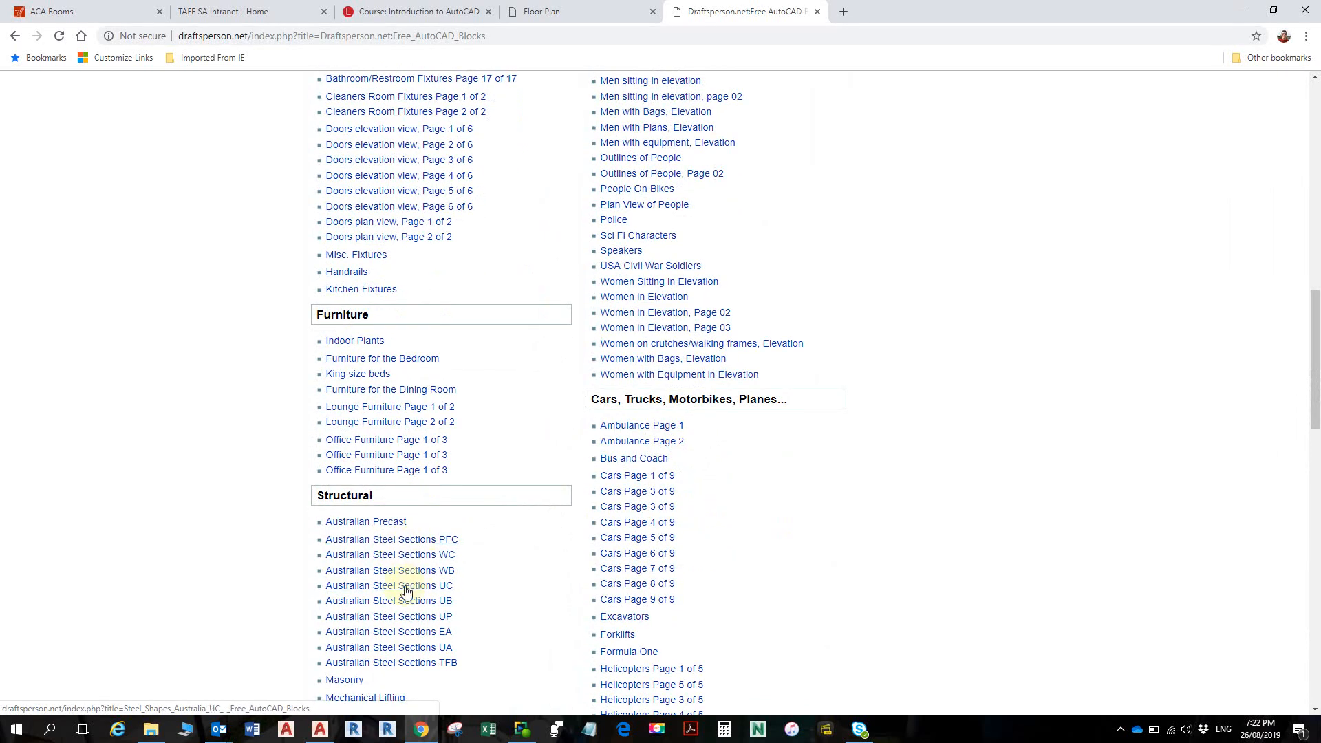
{"action": "scroll", "coordinate": [406, 592], "scroll_direction": "down", "scroll_amount": 2}
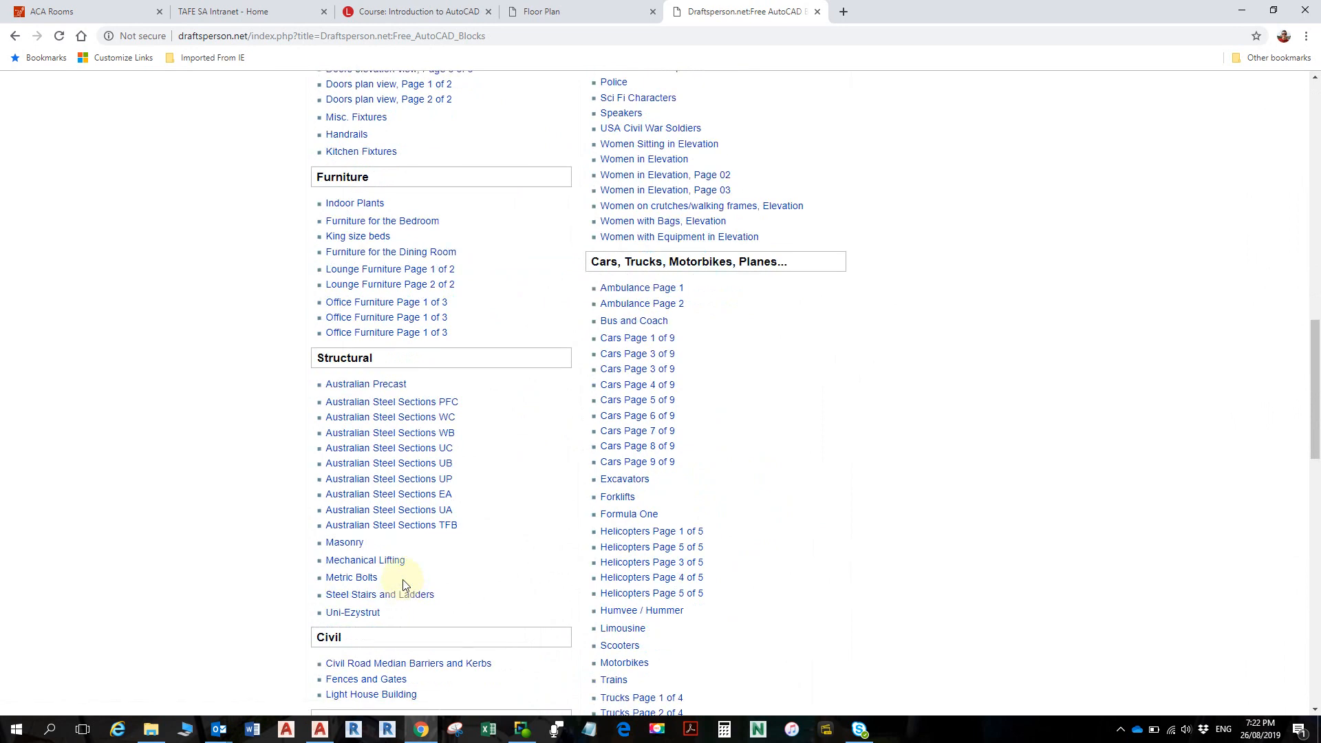
{"action": "scroll", "coordinate": [404, 584], "scroll_direction": "down", "scroll_amount": 1}
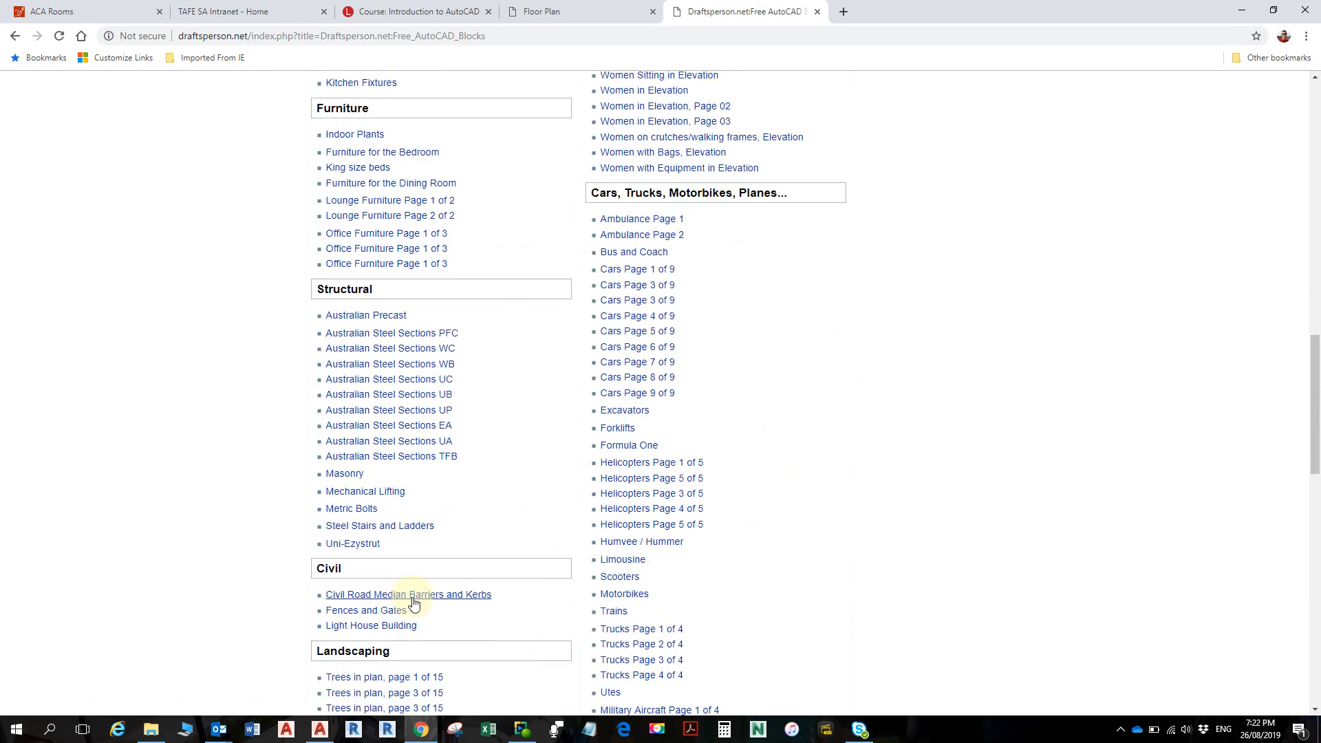
- Open Bathroom/Restroom Fixtures Page 1 of 17, examine its basin blocks, and return to the block list
{"action": "scroll", "coordinate": [410, 570], "scroll_direction": "up", "scroll_amount": 5}
{"action": "scroll", "coordinate": [411, 571], "scroll_direction": "up", "scroll_amount": 4}
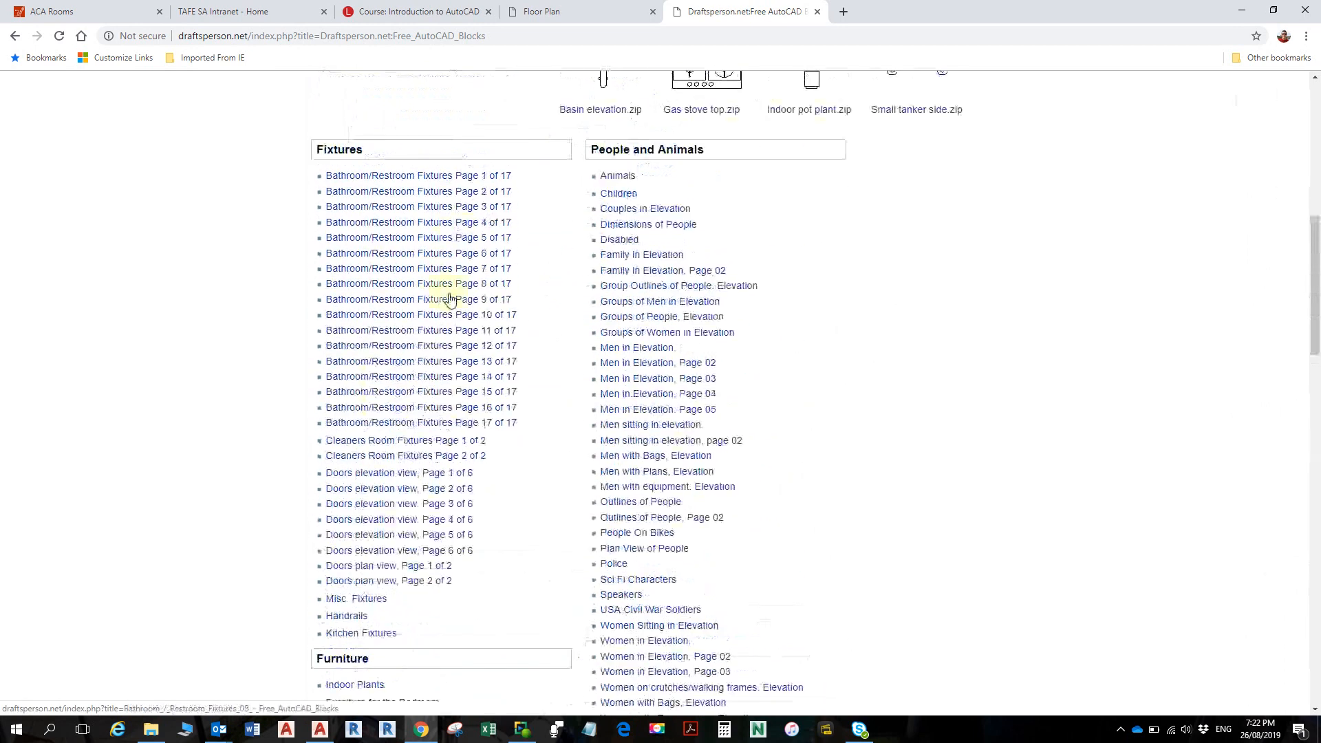
{"action": "left_click", "coordinate": [413, 176]}
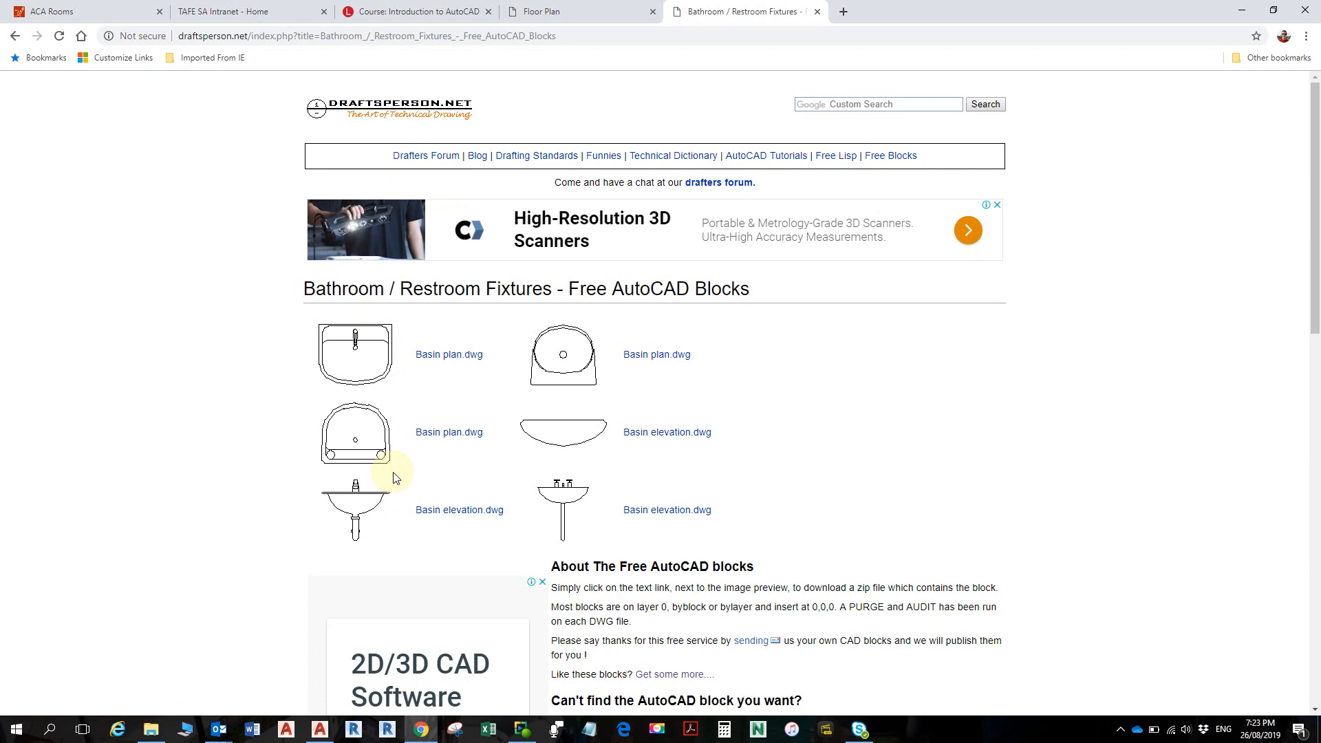
{"action": "scroll", "coordinate": [400, 457], "scroll_direction": "down", "scroll_amount": 2}
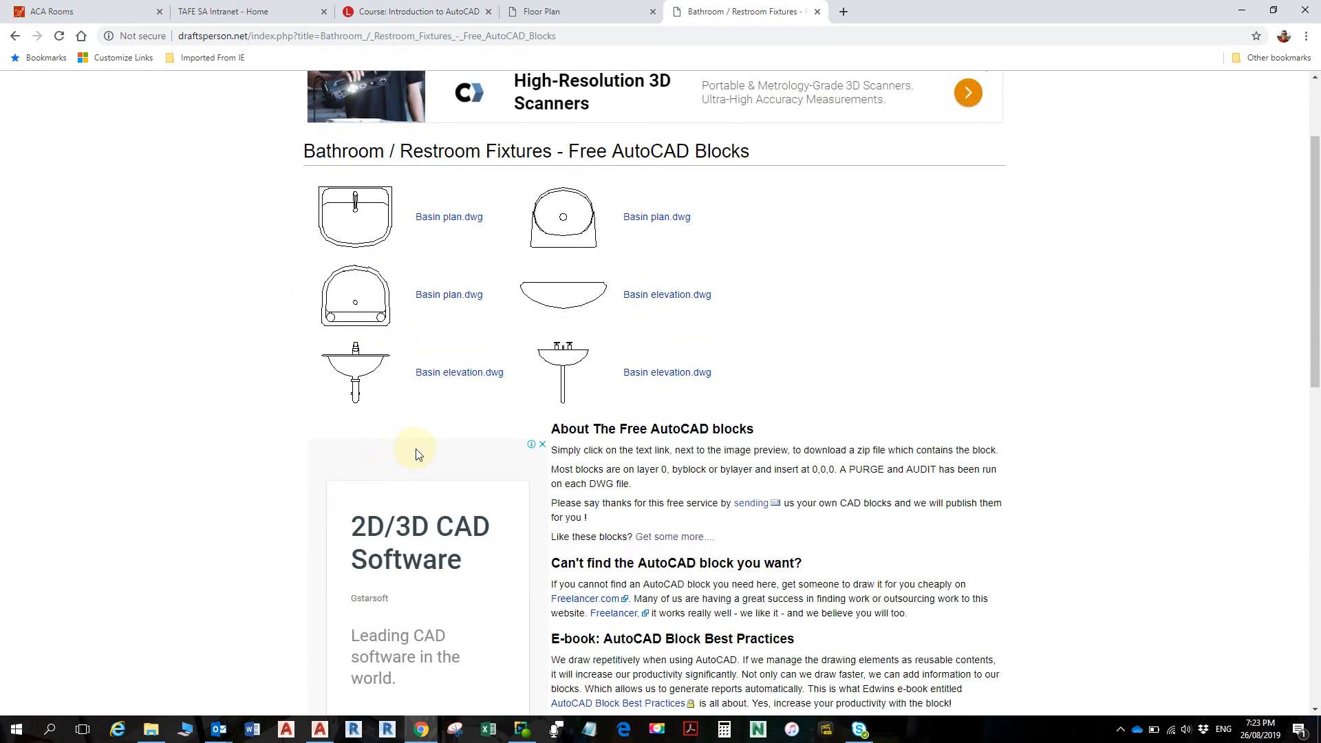
{"action": "scroll", "coordinate": [438, 436], "scroll_direction": "down", "scroll_amount": 2}
{"action": "scroll", "coordinate": [447, 442], "scroll_direction": "down", "scroll_amount": 2}
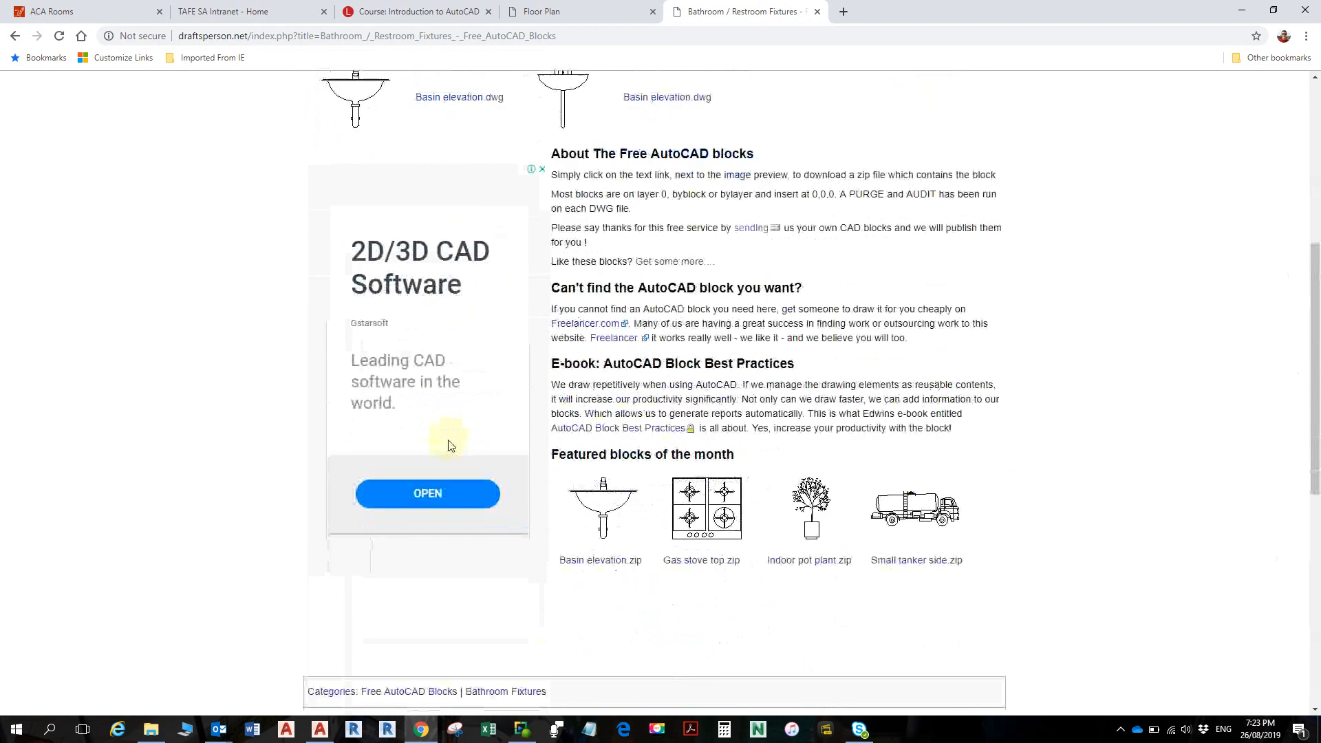
{"action": "scroll", "coordinate": [463, 448], "scroll_direction": "up", "scroll_amount": 6}
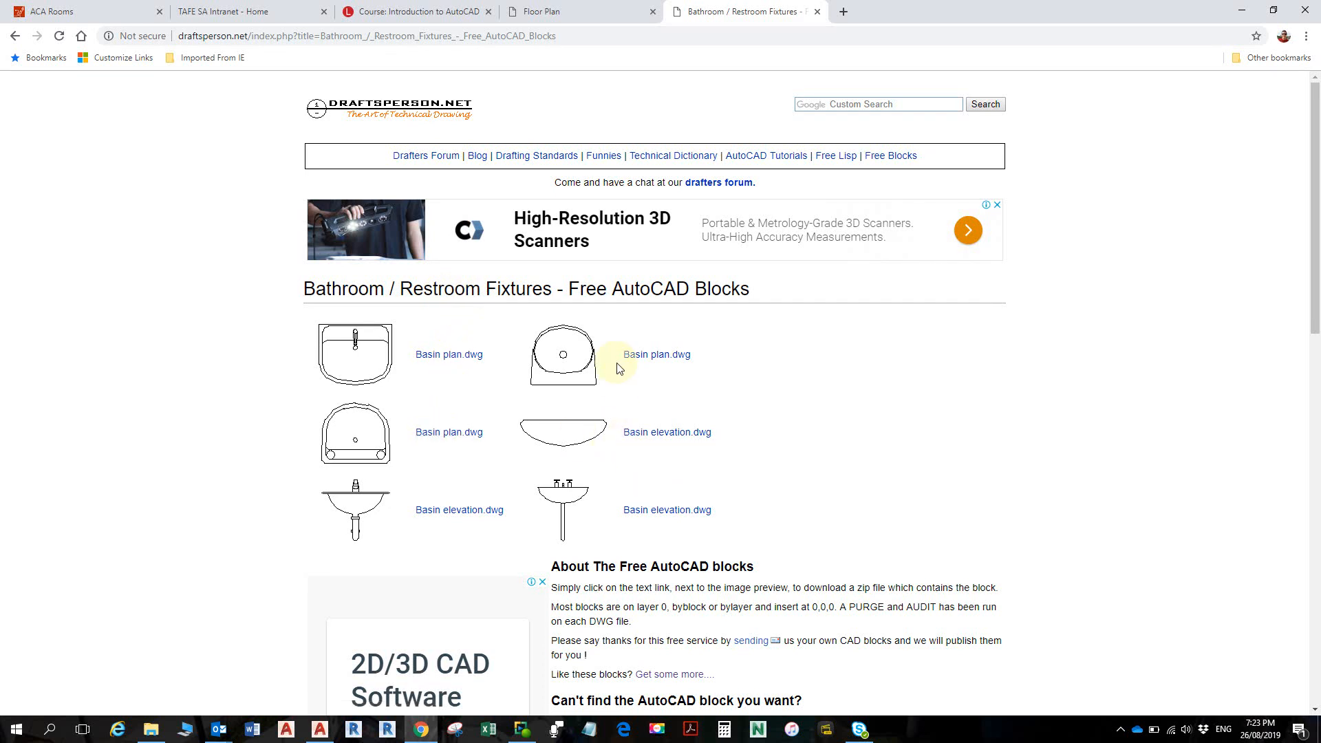
{"action": "scroll", "coordinate": [618, 368], "scroll_direction": "down", "scroll_amount": 5}
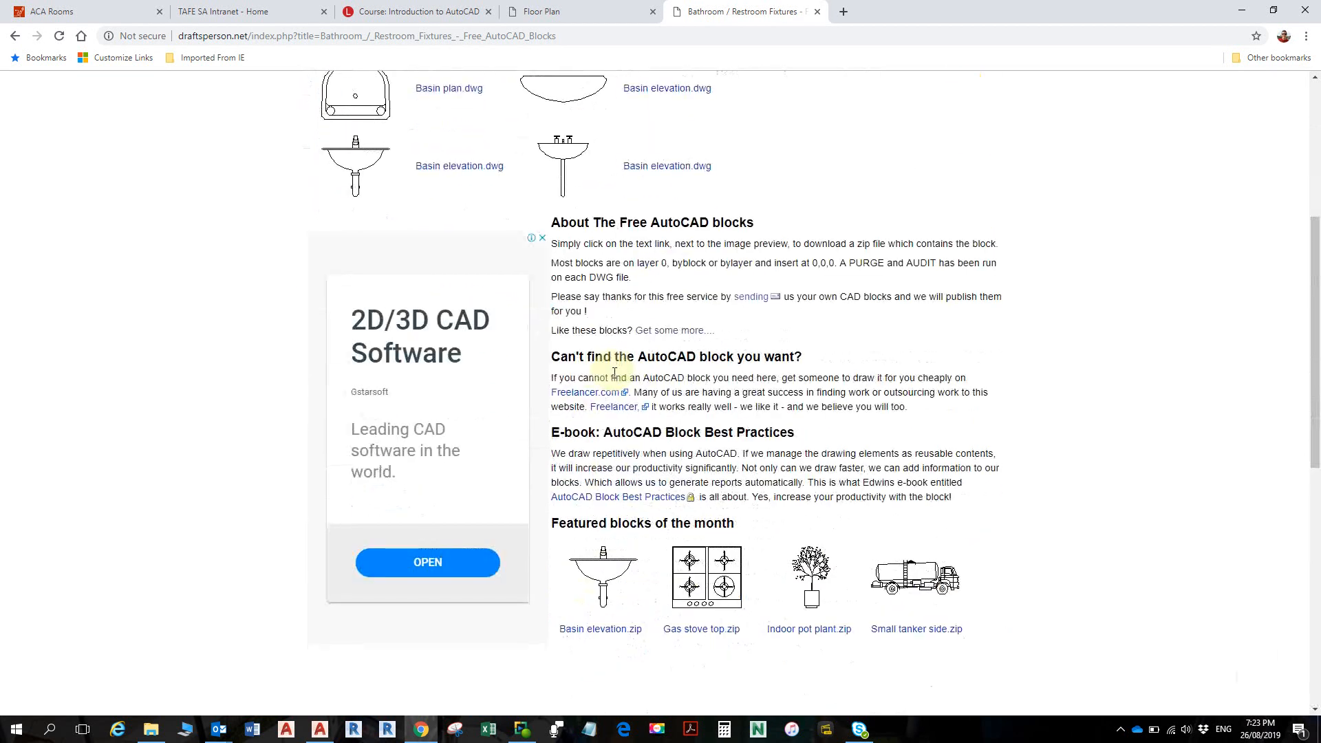
{"action": "left_click", "coordinate": [13, 41]}
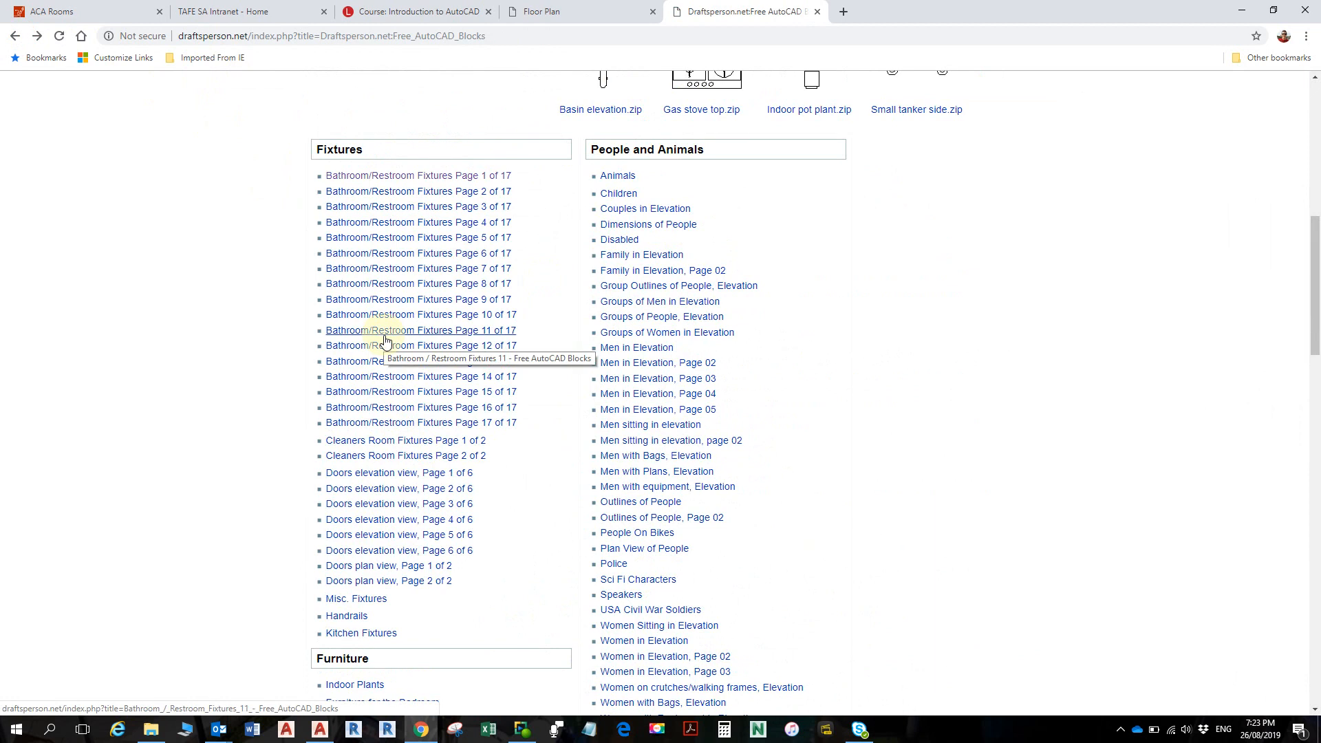
- Check Bathroom/Restroom Fixtures pages 8 and 17 for usable blocks, returning to the category list after each
{"action": "left_click", "coordinate": [401, 288]}
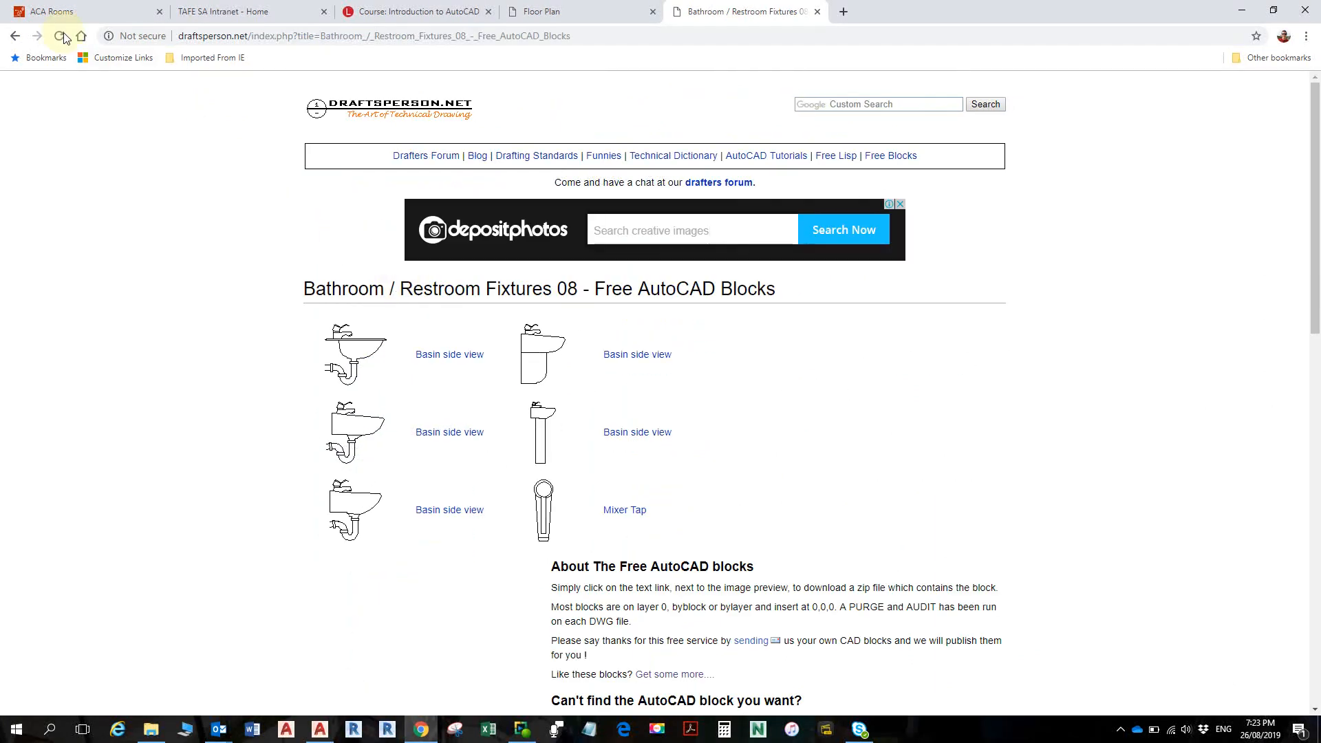
{"action": "left_click", "coordinate": [15, 36]}
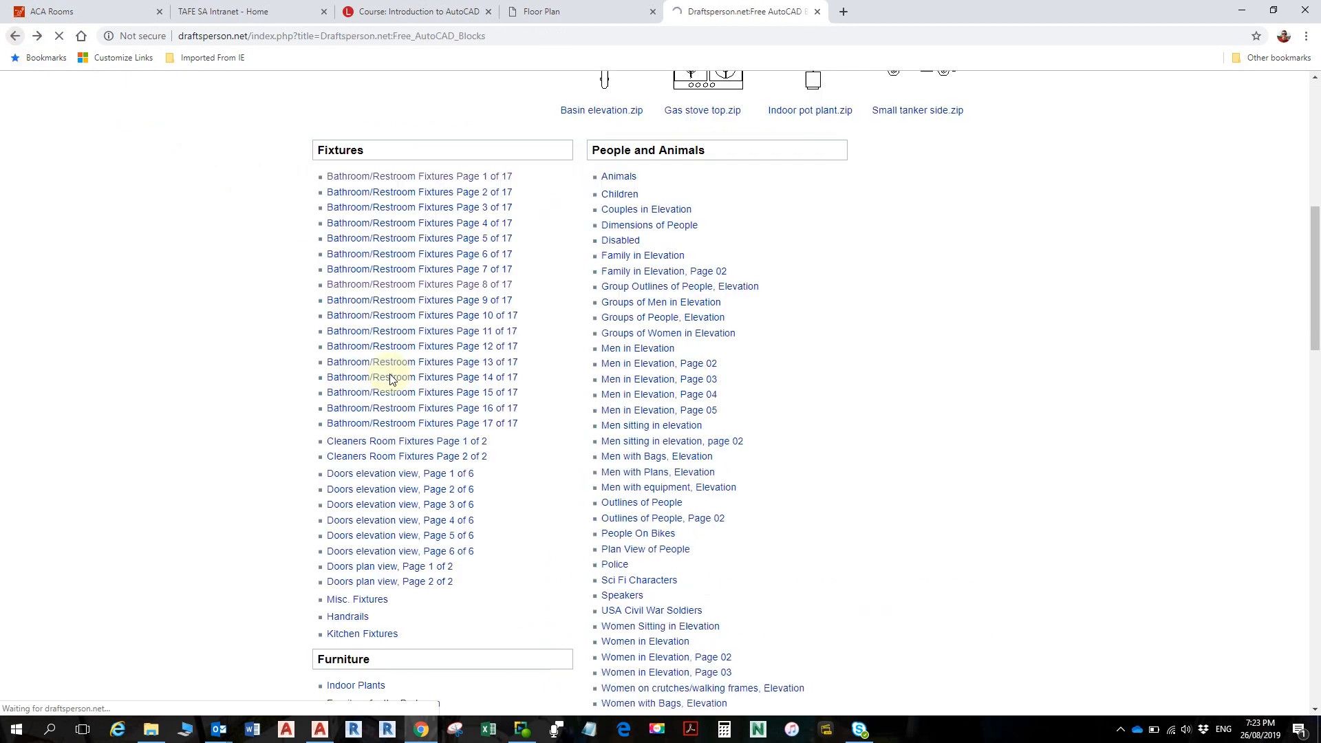
{"action": "left_click", "coordinate": [423, 422]}
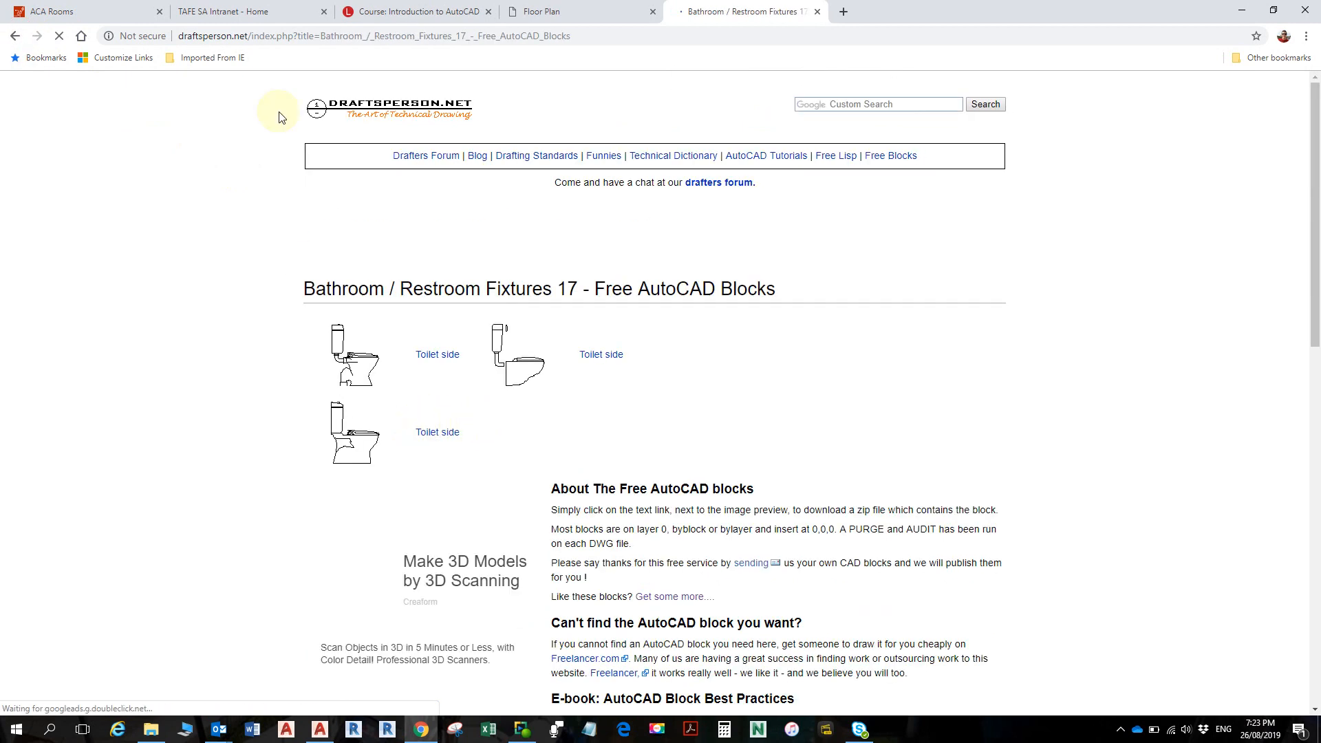
{"action": "left_click", "coordinate": [15, 35]}
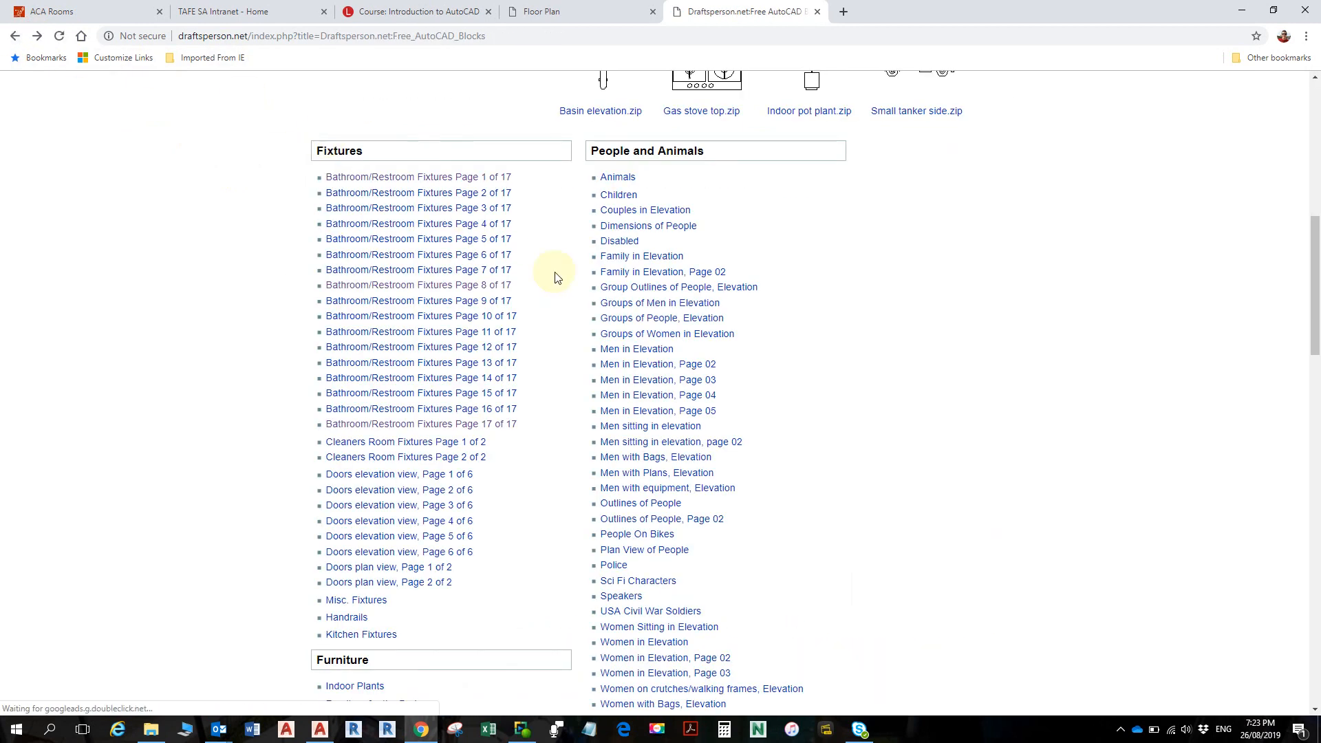
{"action": "scroll", "coordinate": [599, 216], "scroll_direction": "up", "scroll_amount": 3}
{"action": "scroll", "coordinate": [597, 219], "scroll_direction": "up", "scroll_amount": 4}
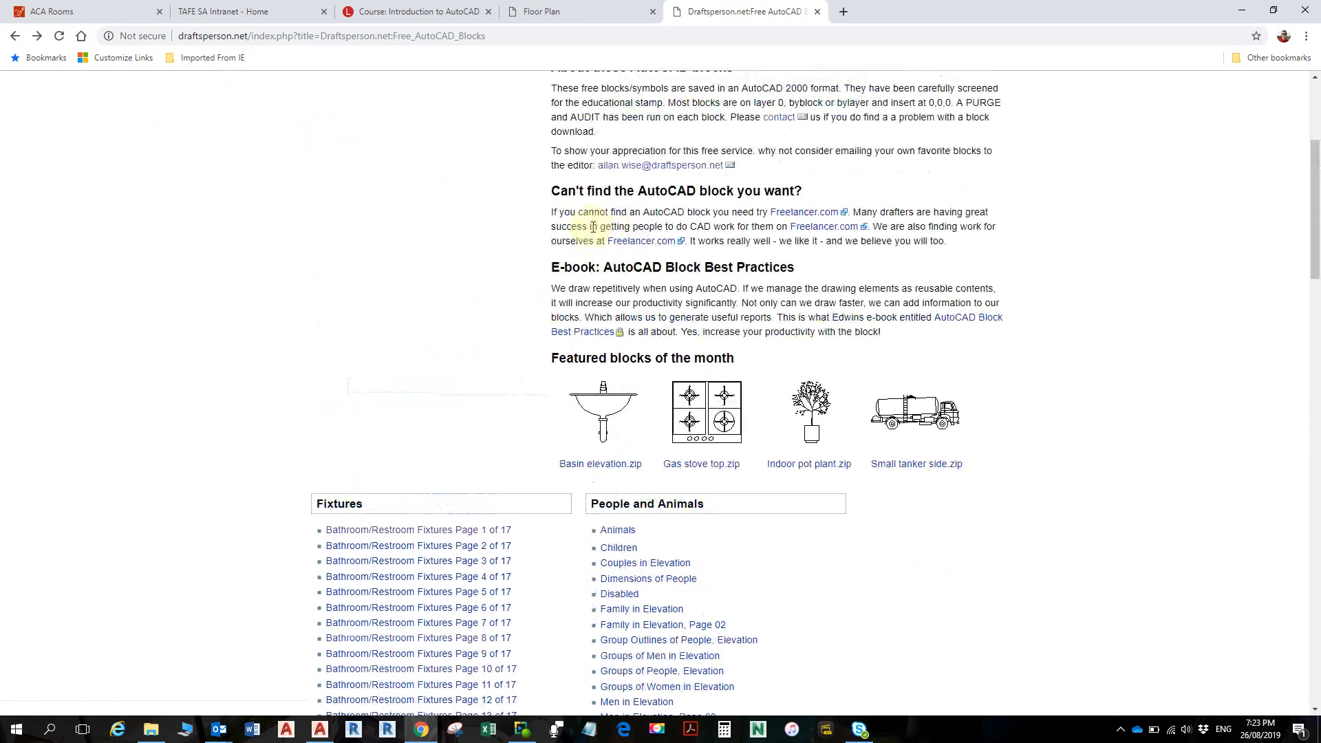
{"action": "scroll", "coordinate": [637, 198], "scroll_direction": "down", "scroll_amount": 4}
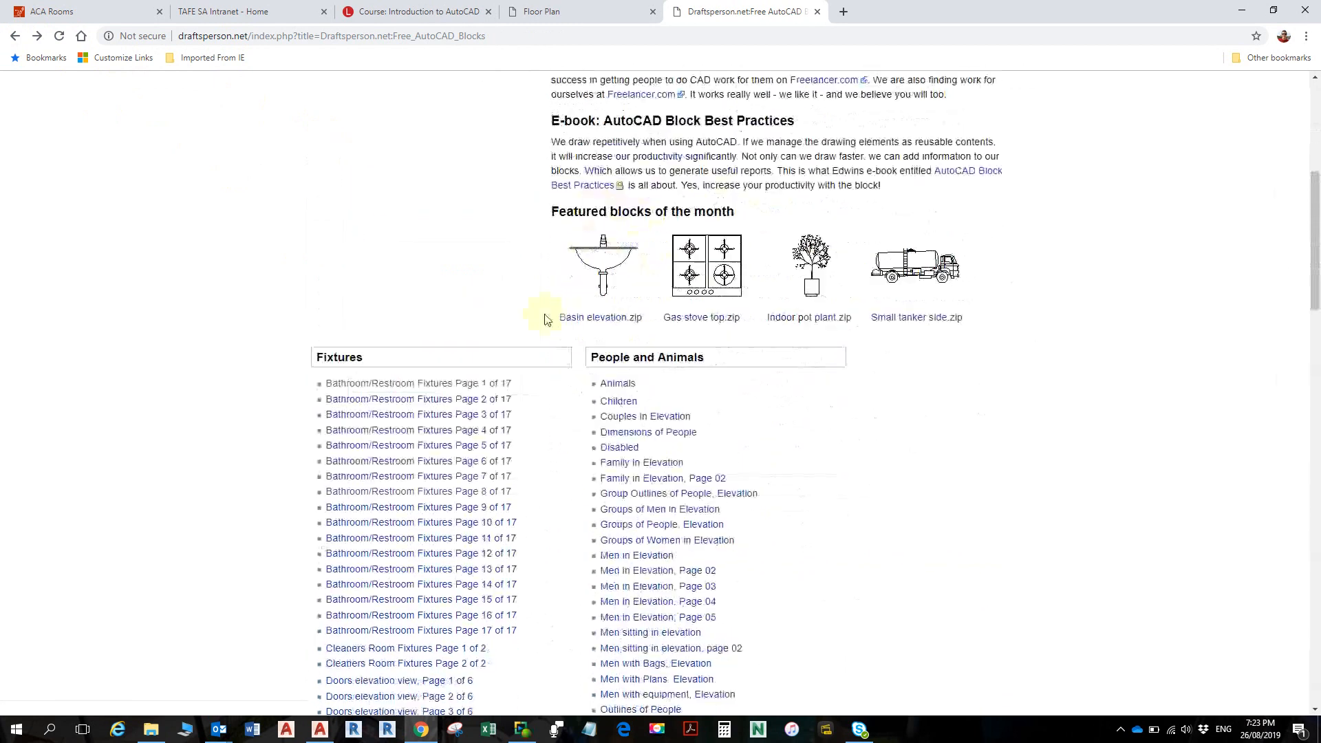
{"action": "scroll", "coordinate": [475, 480], "scroll_direction": "down", "scroll_amount": 4}
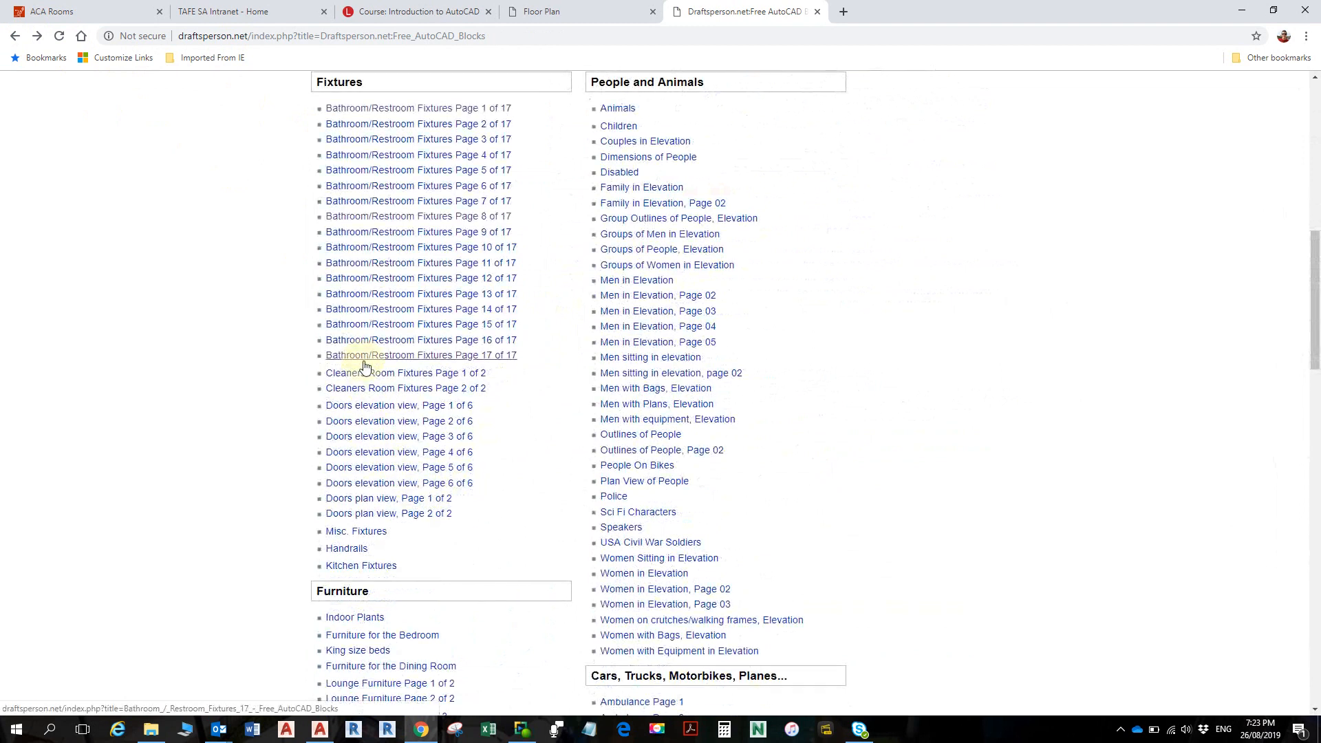
{"action": "scroll", "coordinate": [364, 375], "scroll_direction": "down", "scroll_amount": 1}
{"action": "scroll", "coordinate": [378, 413], "scroll_direction": "up", "scroll_amount": 8}
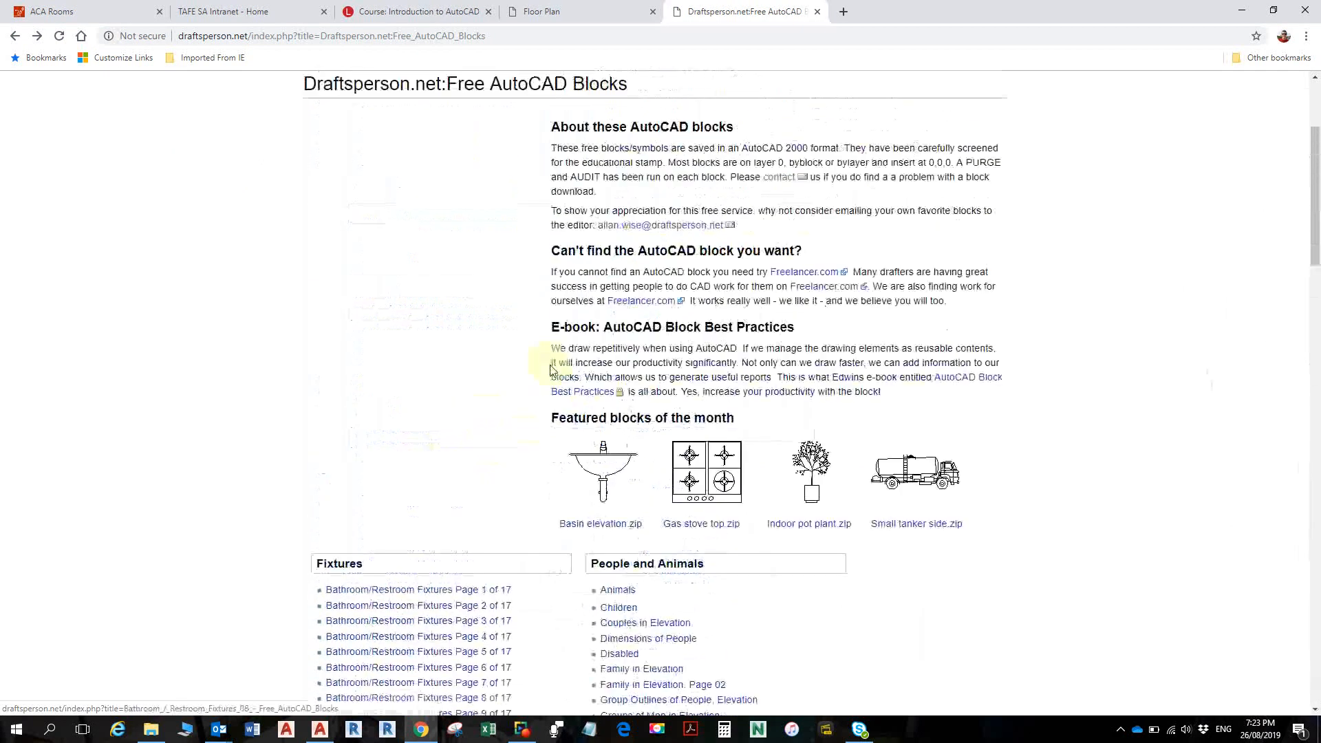
{"action": "scroll", "coordinate": [703, 237], "scroll_direction": "up", "scroll_amount": 3}
{"action": "left_click", "coordinate": [872, 108]}
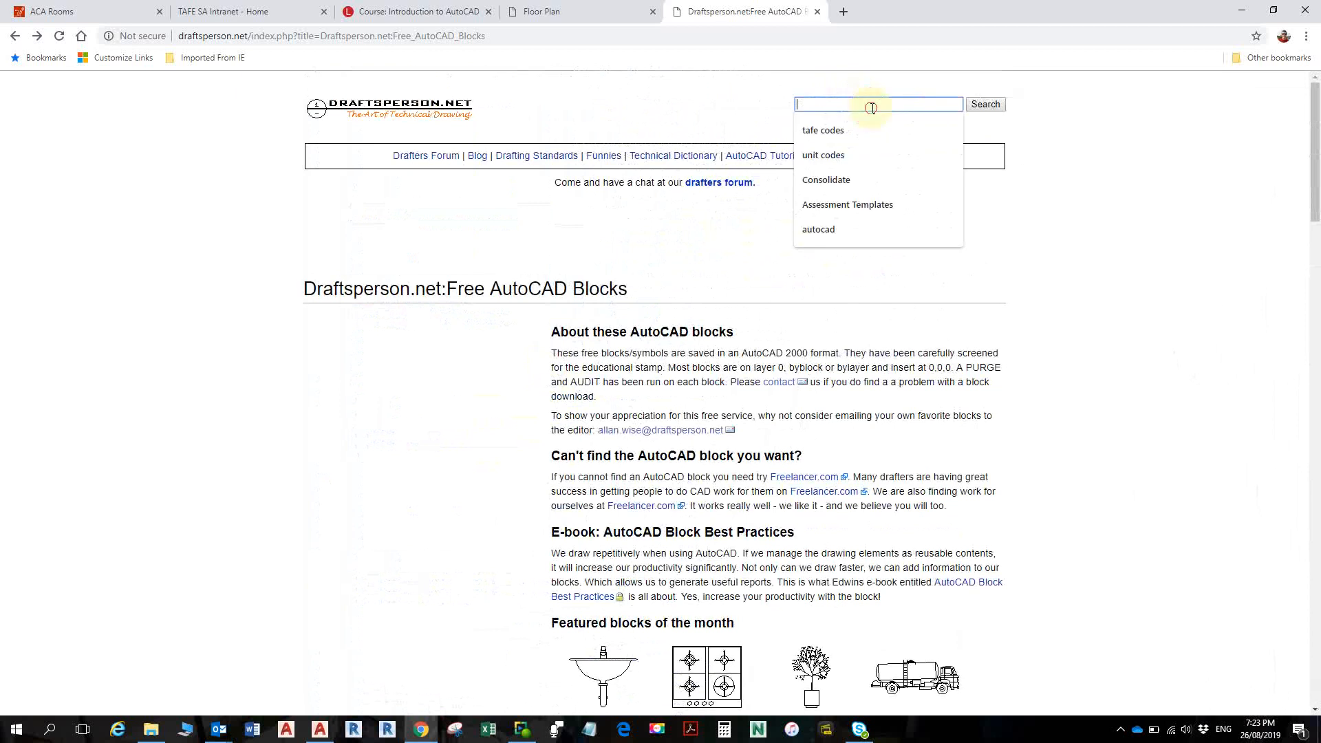
{"action": "type", "text": "ba"}
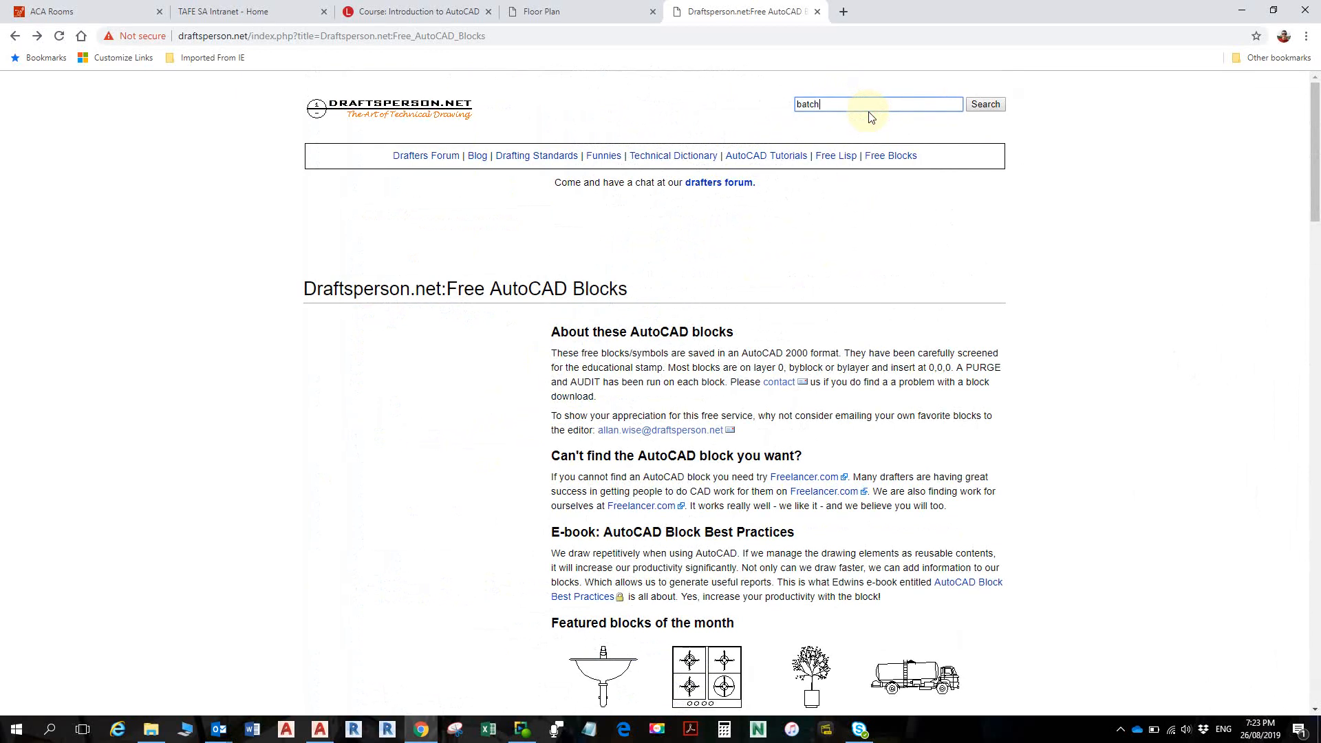
{"action": "type", "text": "tch"}
{"action": "key", "text": "Return"}
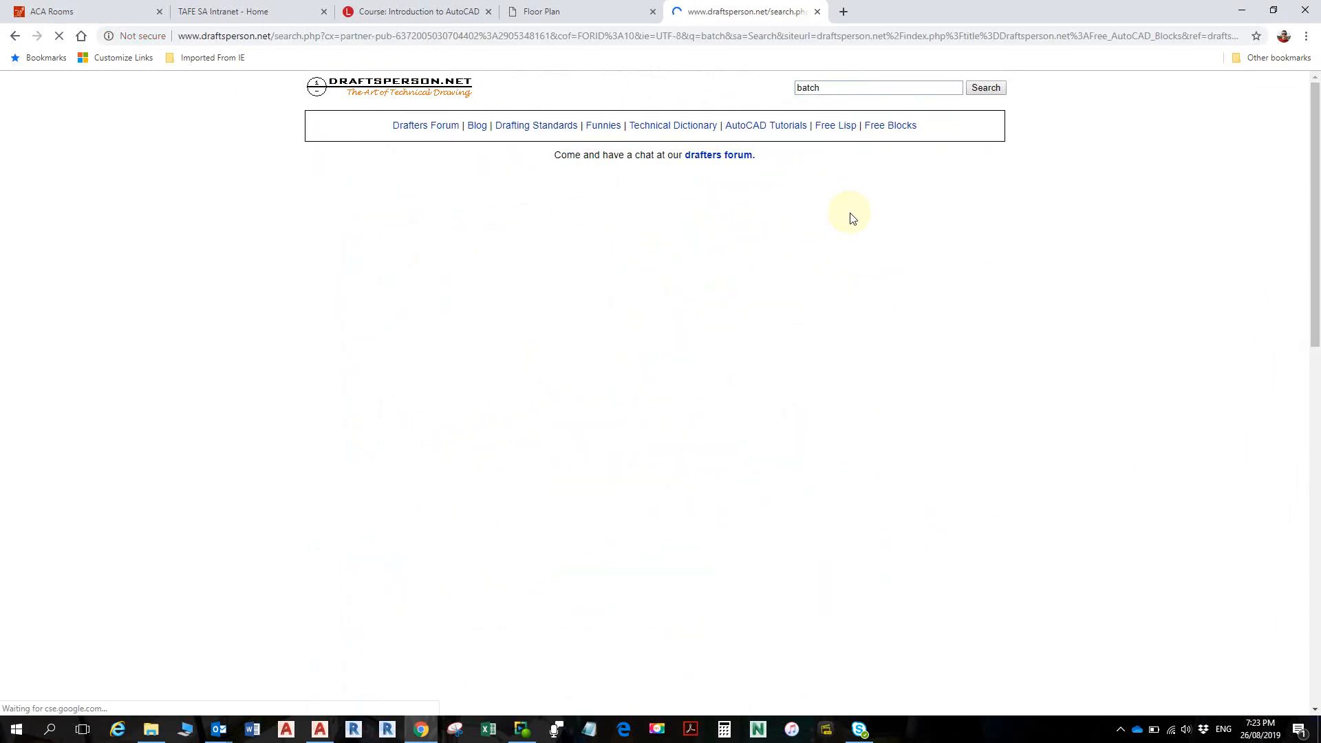
- Search the draftsperson.net site for "bath"
{"action": "left_click", "coordinate": [835, 89]}
{"action": "left_click", "coordinate": [813, 87]}
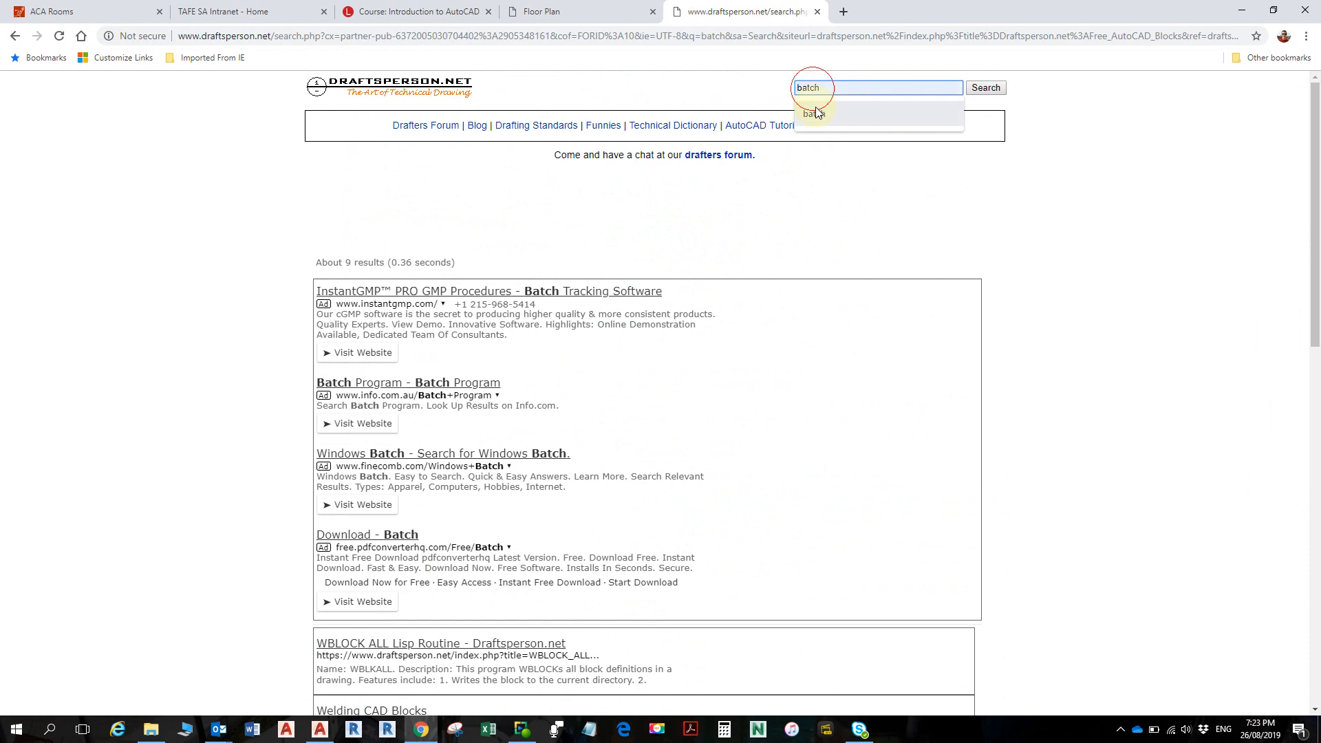
{"action": "key", "text": "BackSpace"}
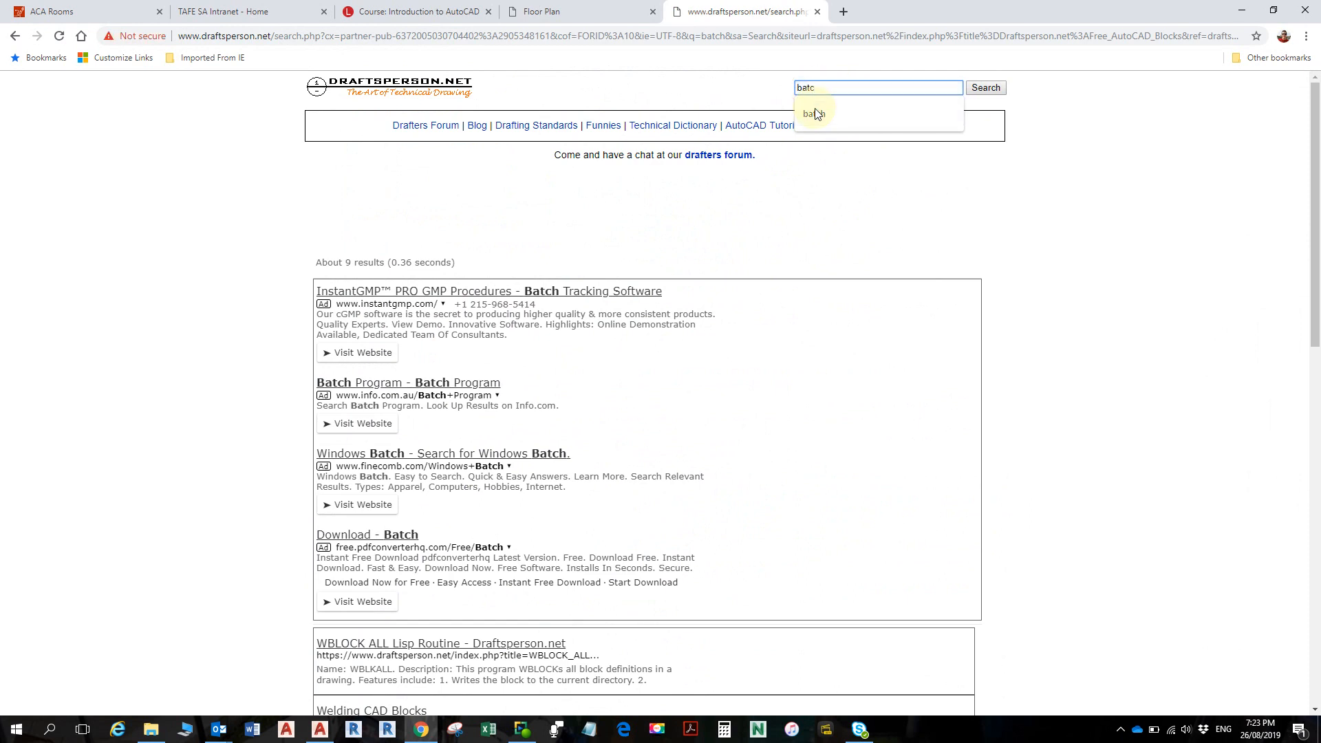
{"action": "type", "text": "h"}
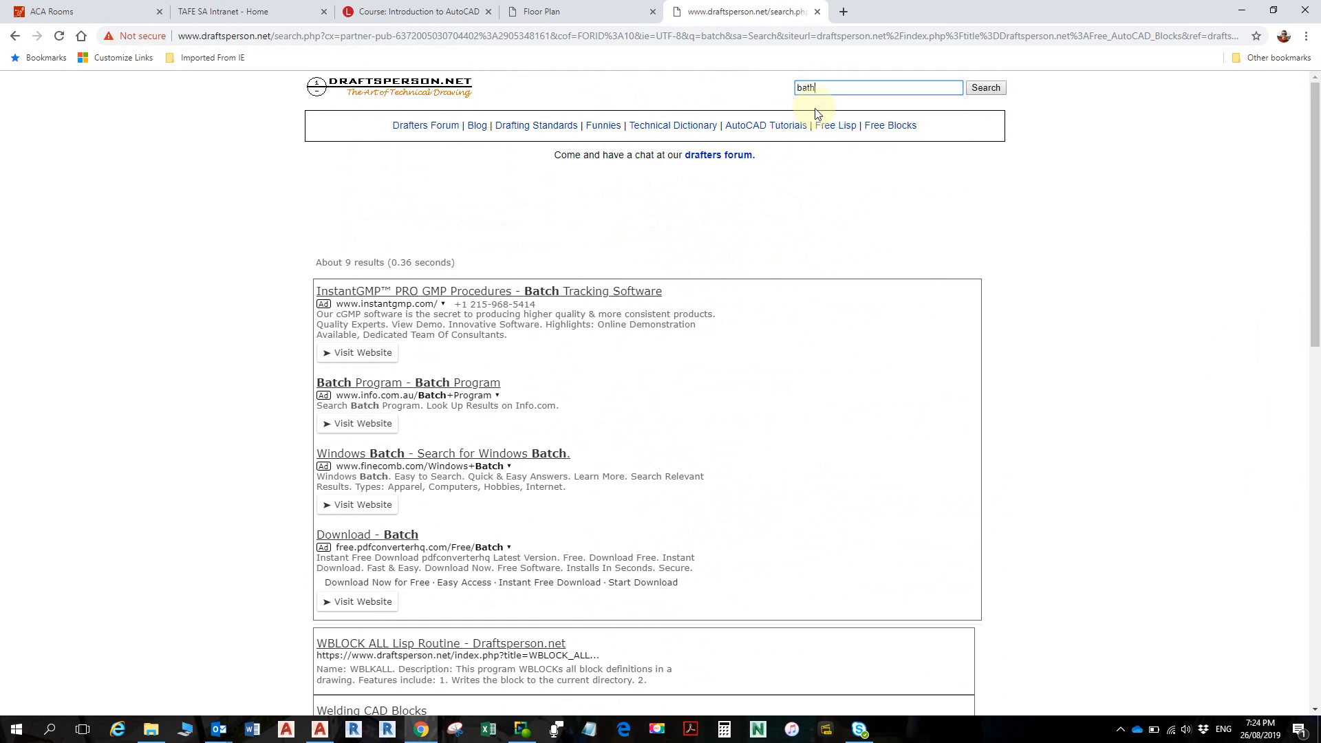
{"action": "key", "text": "Return"}
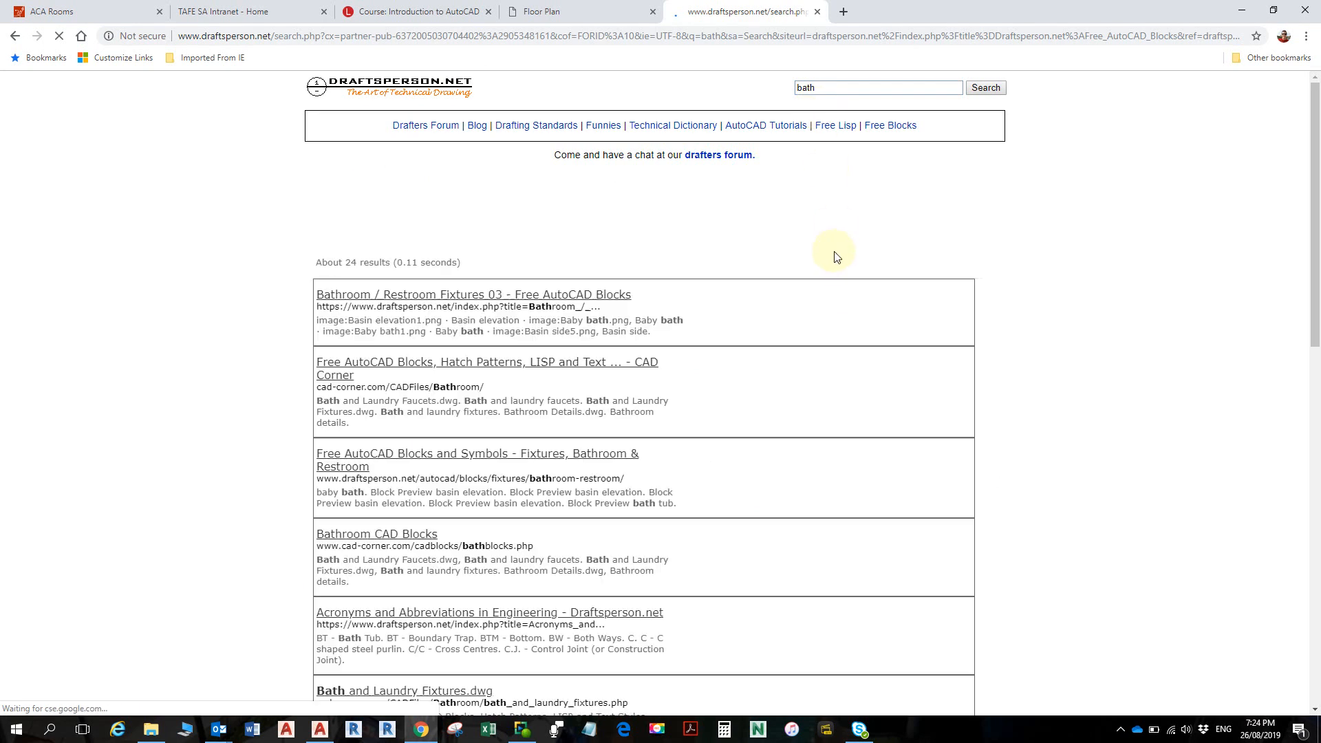
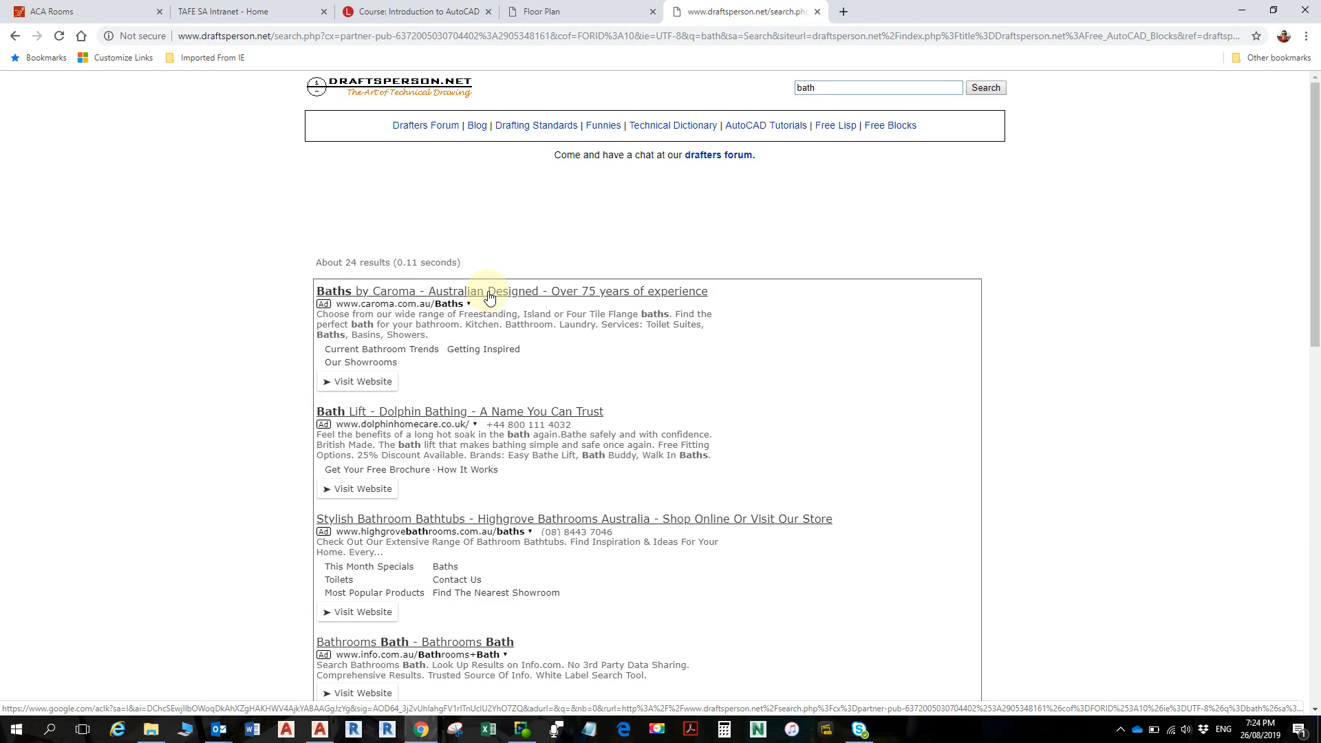
- Switch to AutoCAD and show the room directly below the toilet room in the floor plan
{"action": "key", "text": "alt+Tab"}
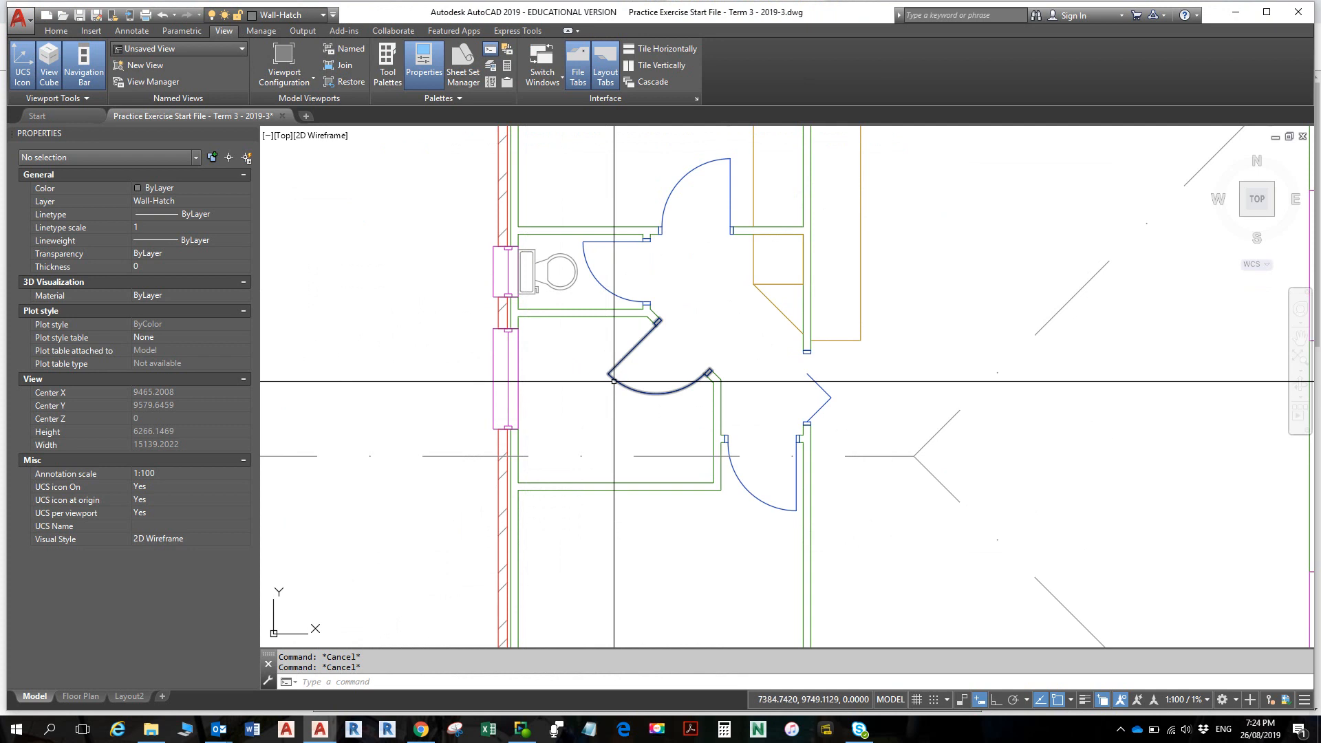
{"action": "middle_click_drag", "start_coordinate": [610, 394], "coordinate": [609, 382]}
{"action": "middle_click_drag", "start_coordinate": [593, 295], "coordinate": [600, 268]}
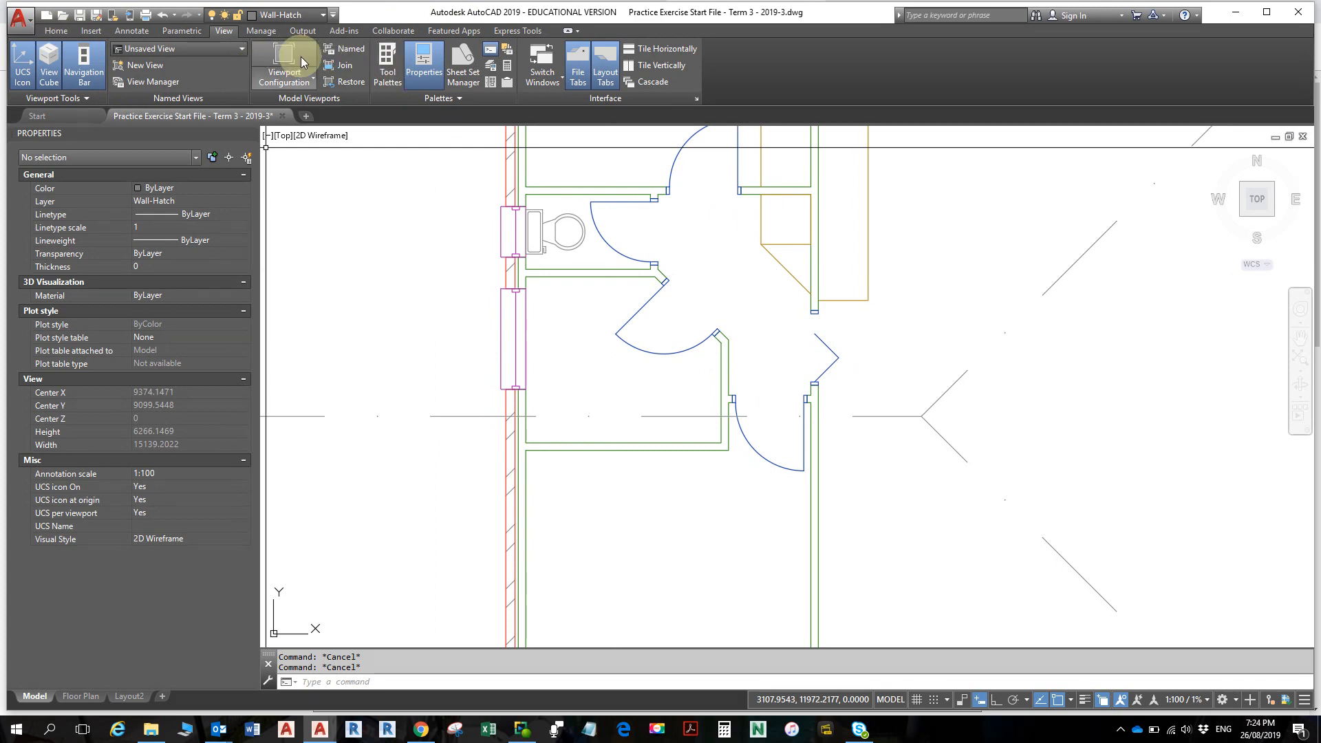
- Create a new layer named Fixtures in the drawing's layer list
{"action": "left_click", "coordinate": [56, 31]}
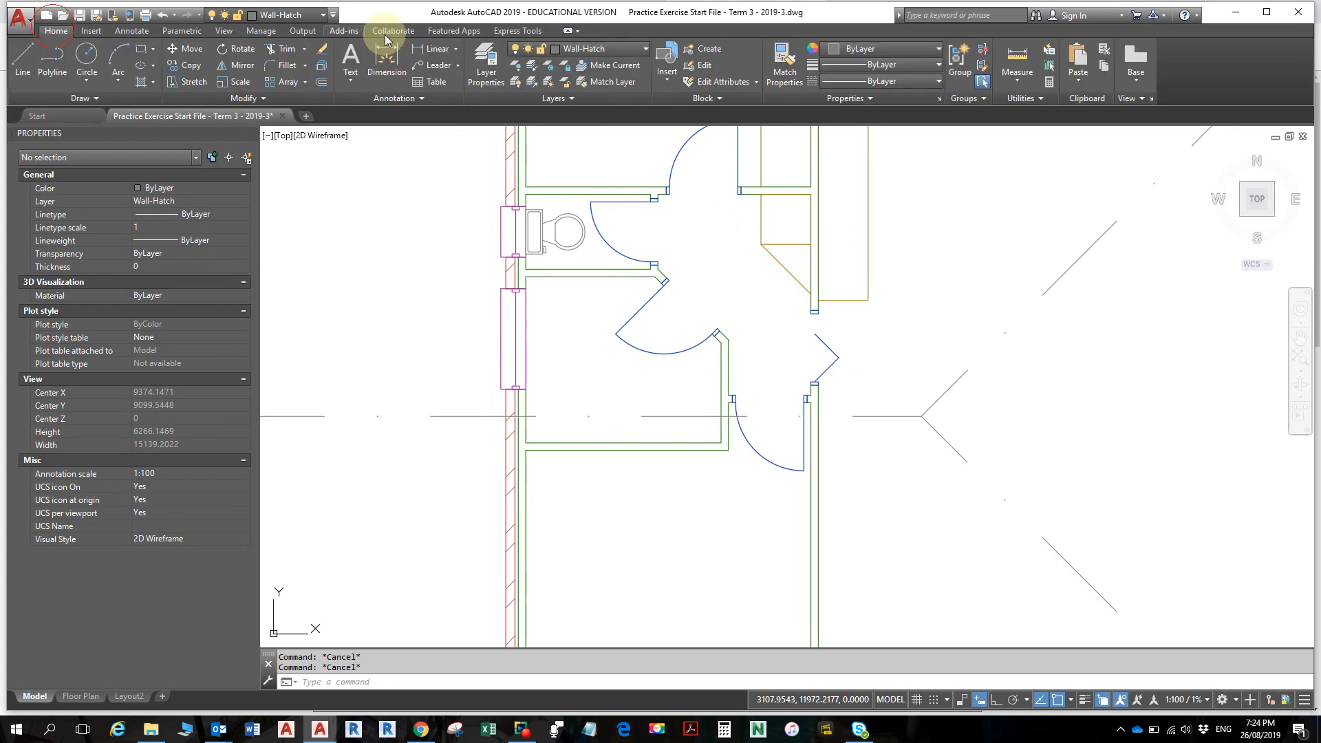
{"action": "left_click", "coordinate": [487, 63]}
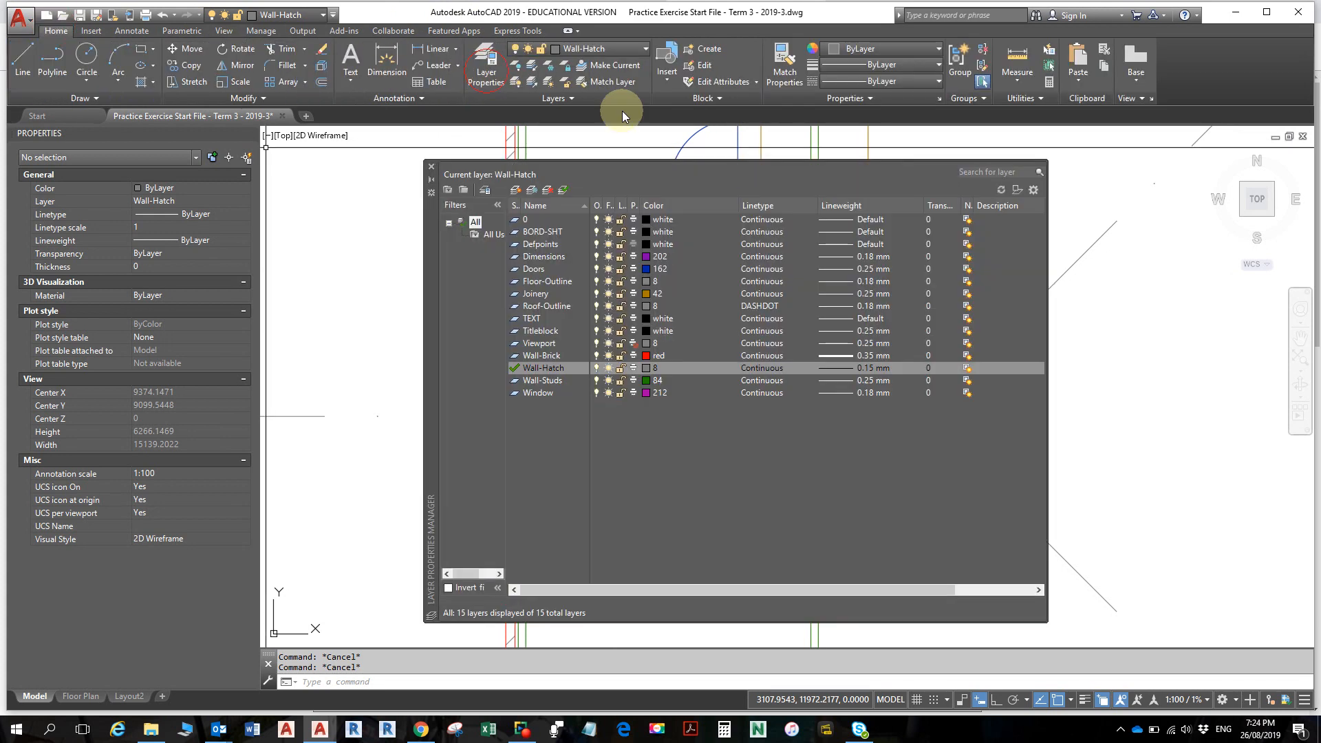
{"action": "left_click", "coordinate": [515, 190]}
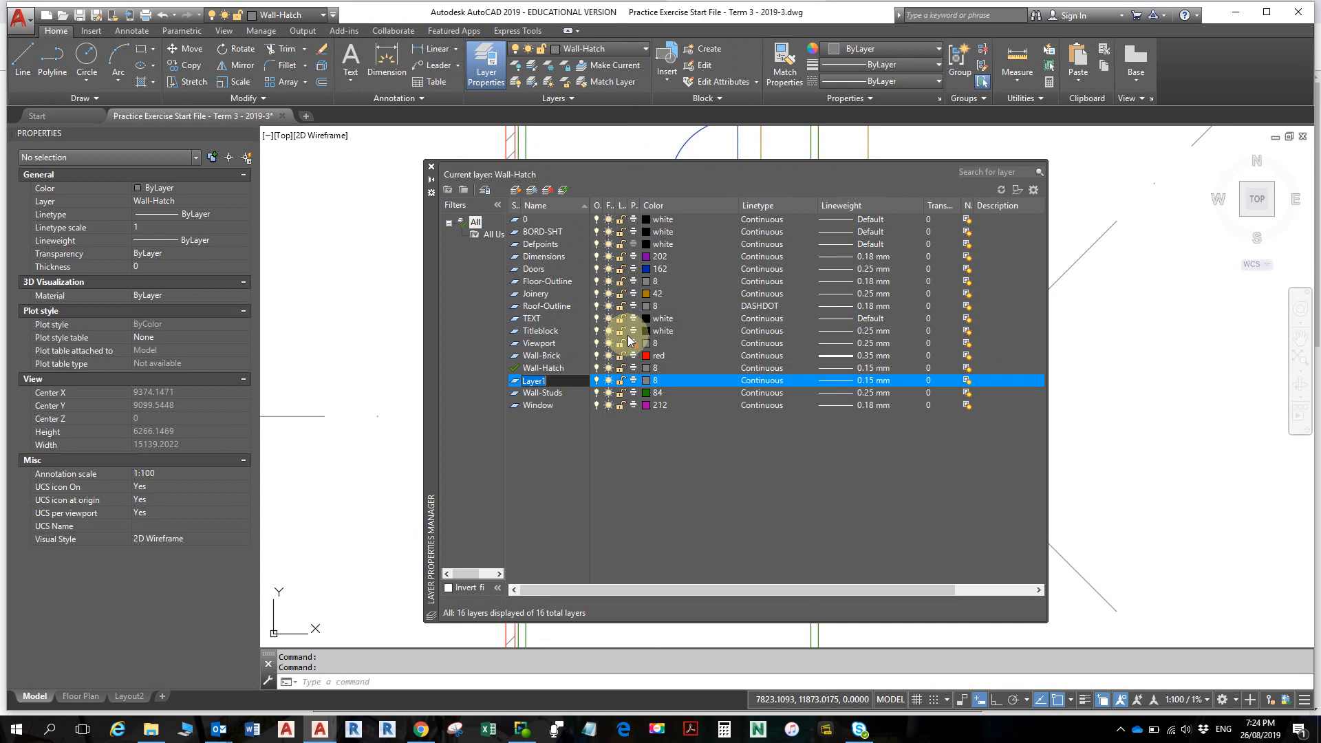
{"action": "type", "text": "Fixtures"}
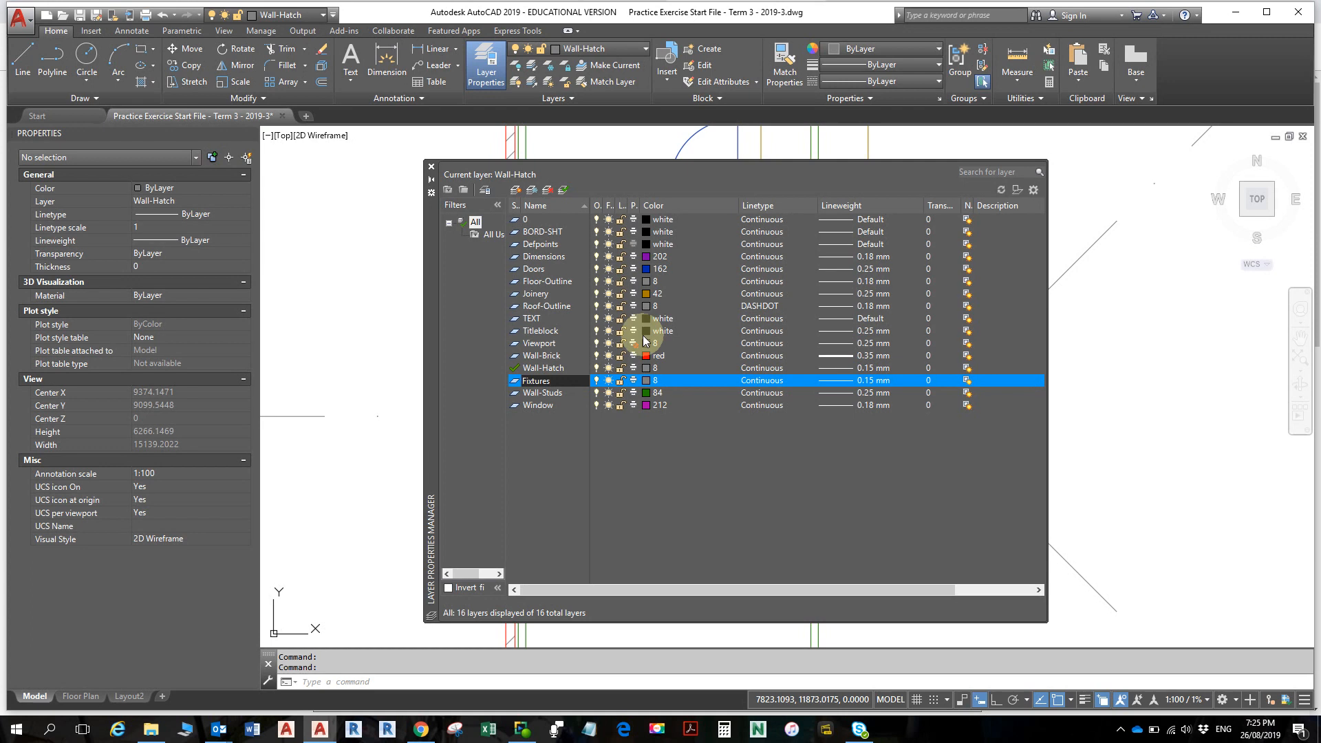
{"action": "left_click", "coordinate": [561, 405]}
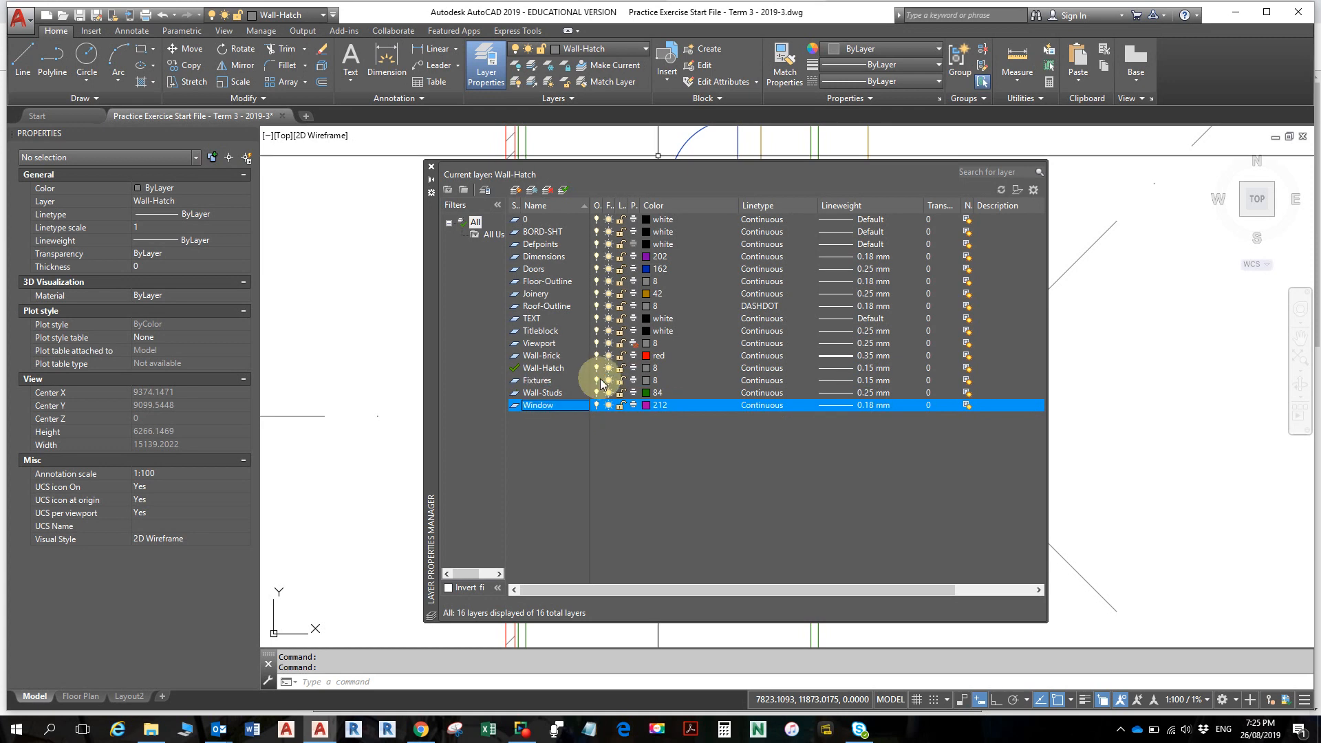
- Give the Fixtures layer color 122 and a 0.18 mm lineweight
{"action": "left_click", "coordinate": [550, 380]}
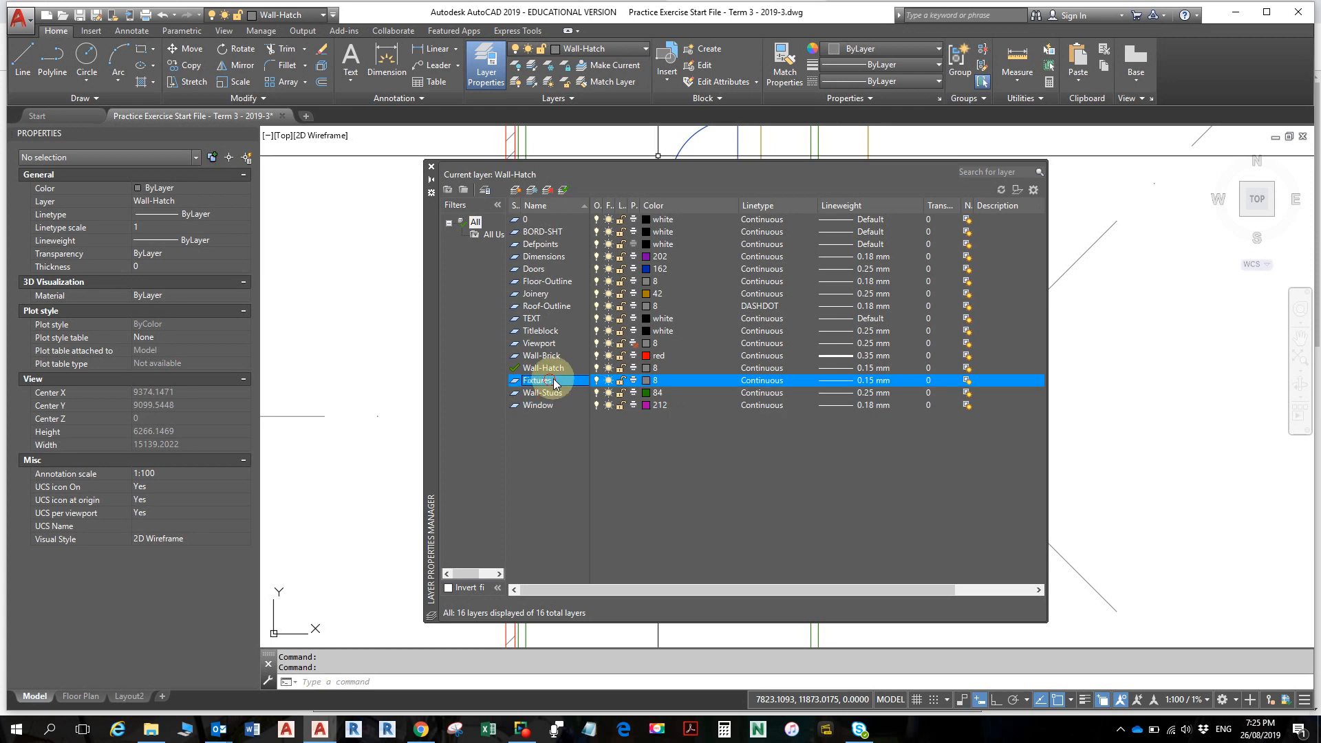
{"action": "left_click", "coordinate": [646, 381]}
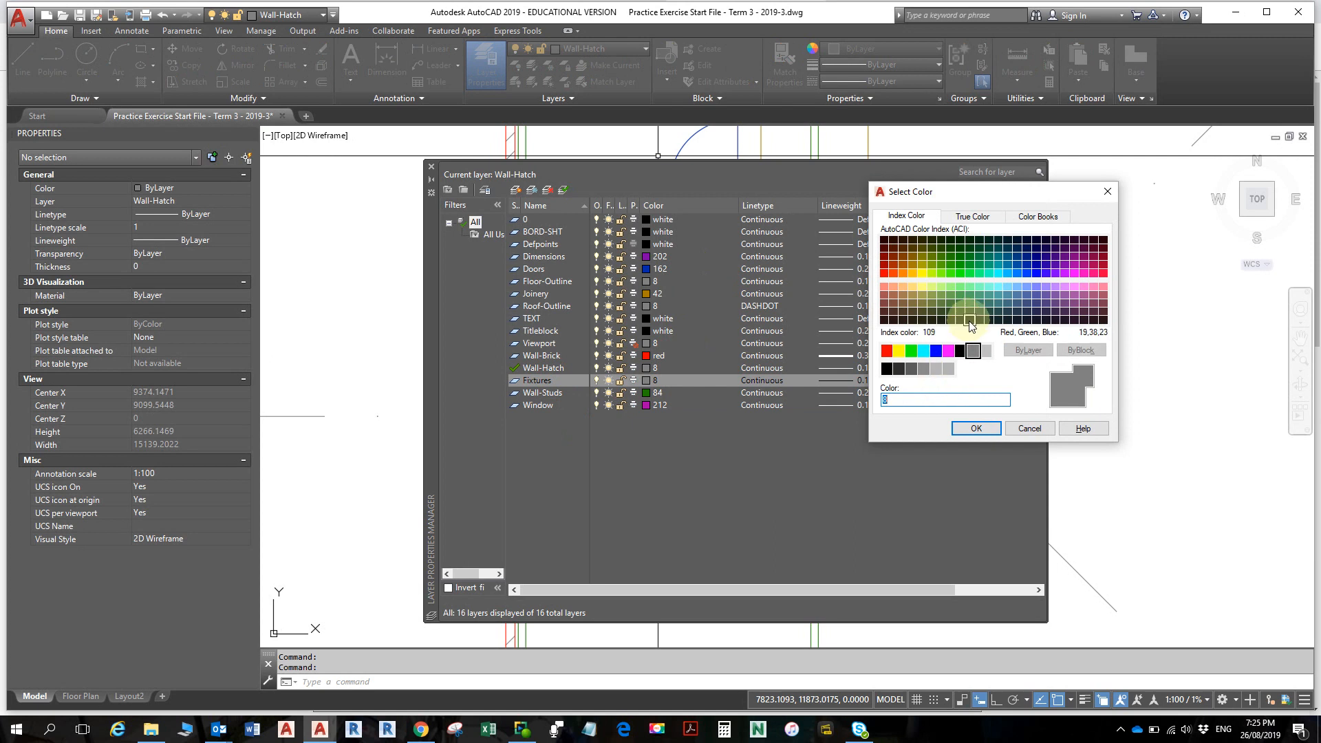
{"action": "left_click", "coordinate": [989, 266]}
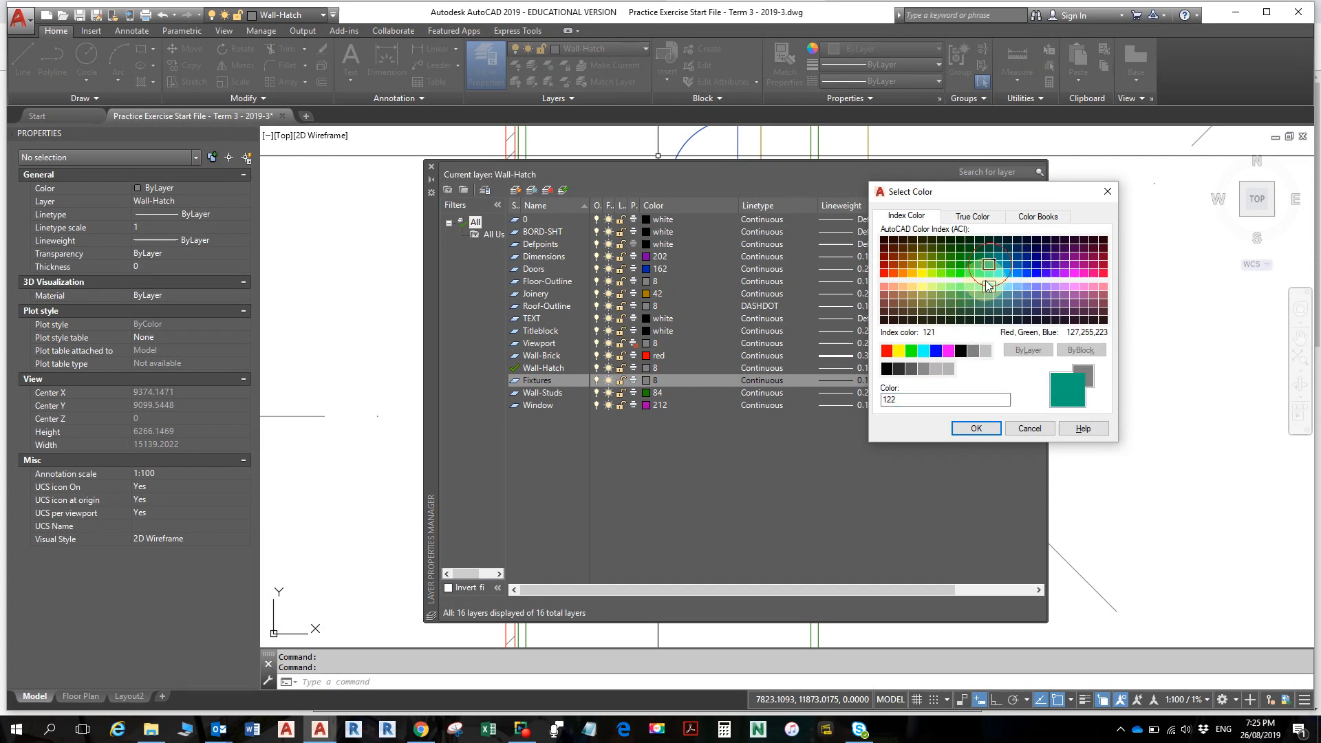
{"action": "left_click", "coordinate": [973, 431]}
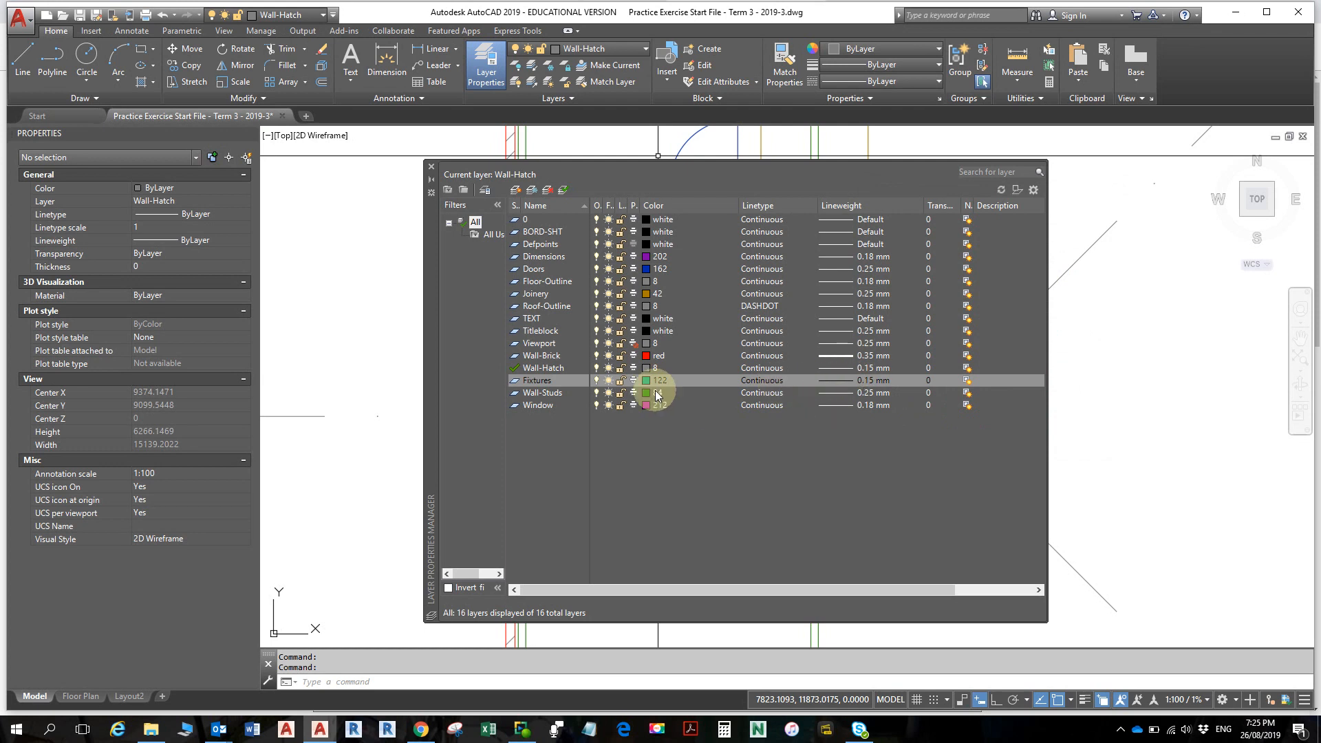
{"action": "left_click", "coordinate": [868, 383]}
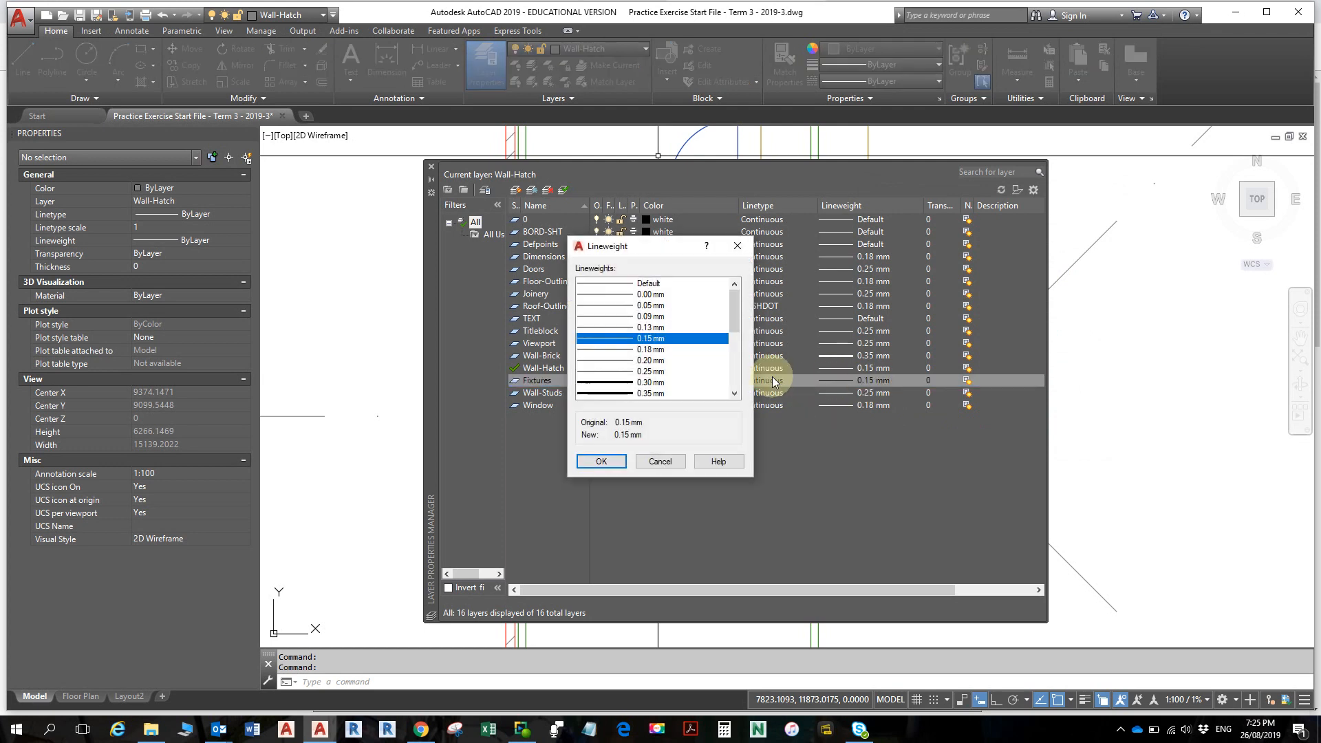
{"action": "left_click", "coordinate": [632, 350]}
{"action": "left_click", "coordinate": [601, 462]}
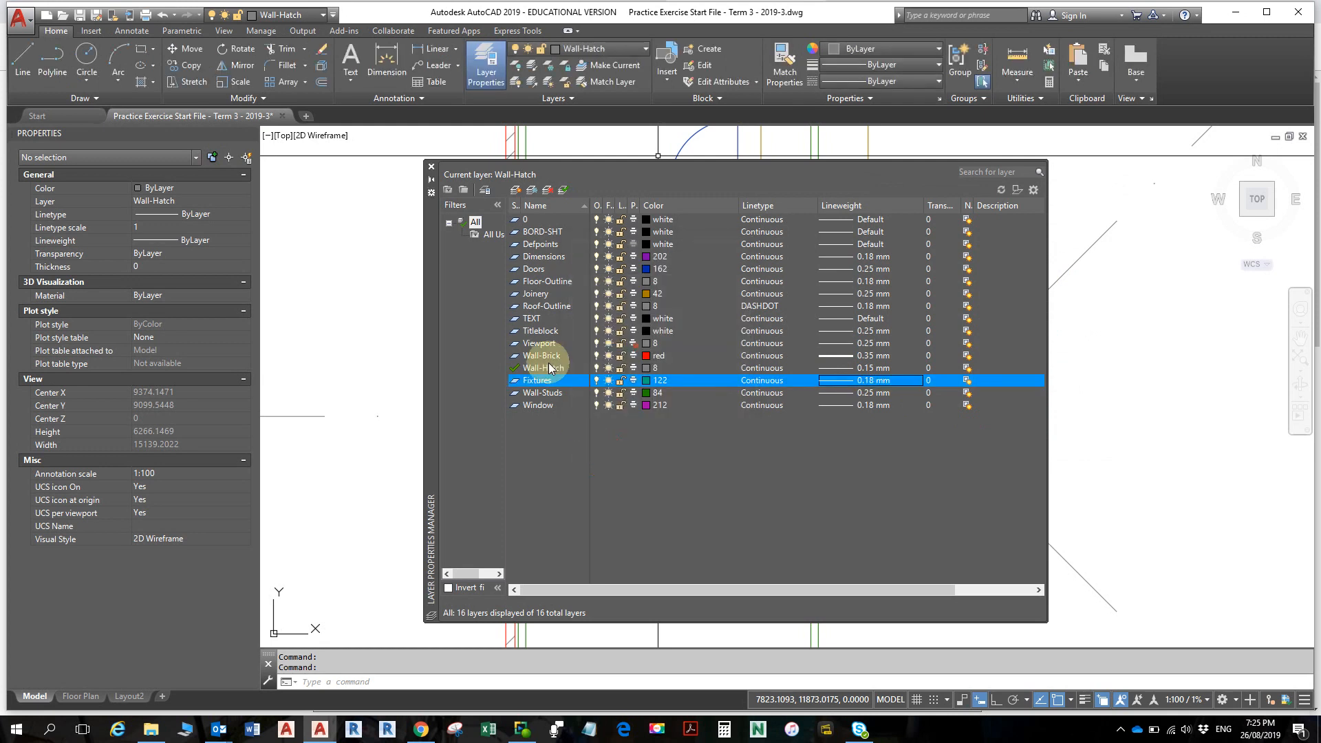
- Make Fixtures the current layer, and move the toilet block onto that layer
{"action": "double_click", "coordinate": [537, 385]}
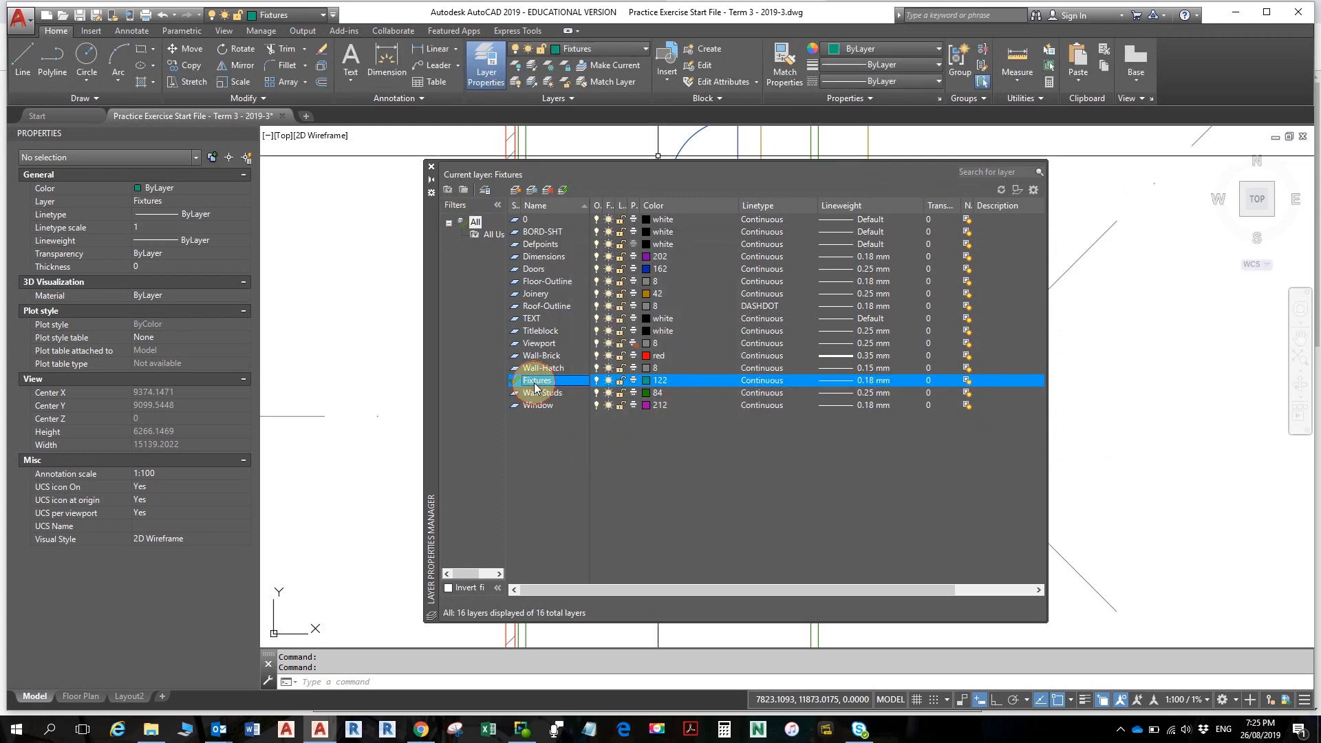
{"action": "left_click", "coordinate": [431, 167]}
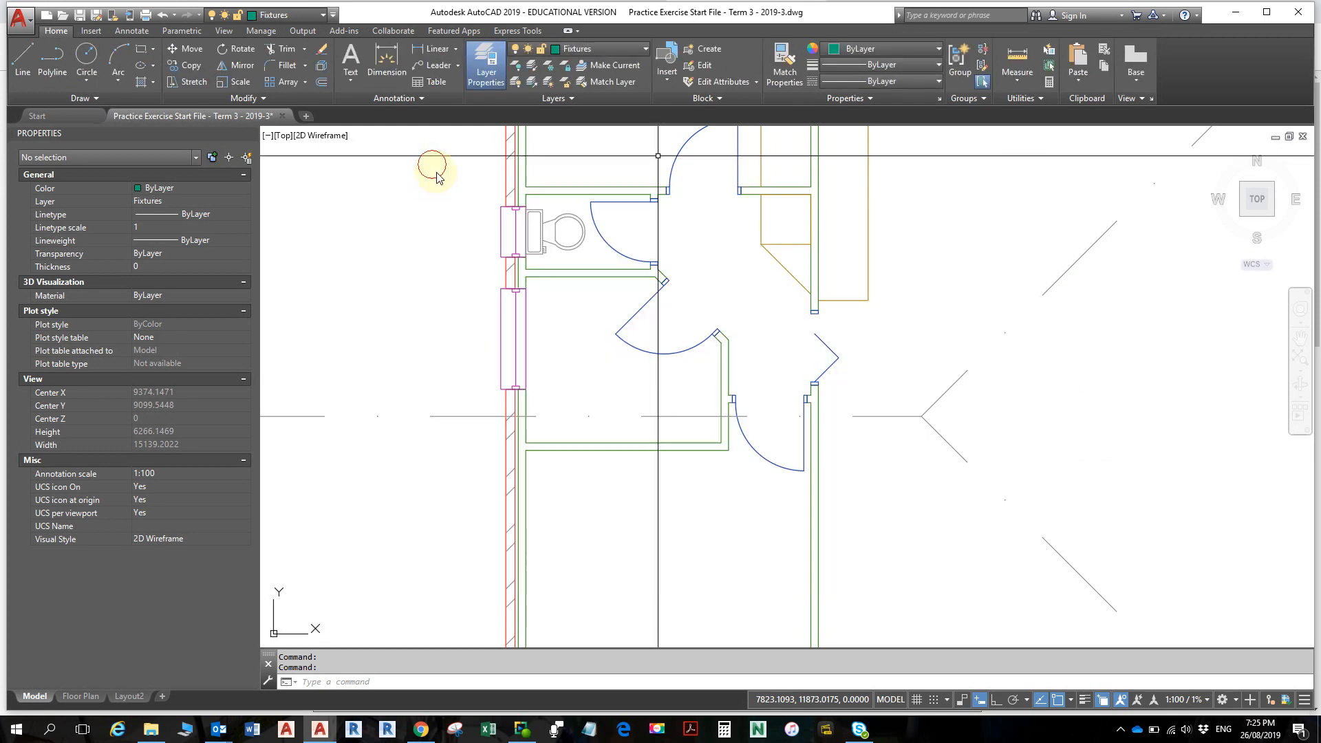
{"action": "left_click", "coordinate": [553, 241]}
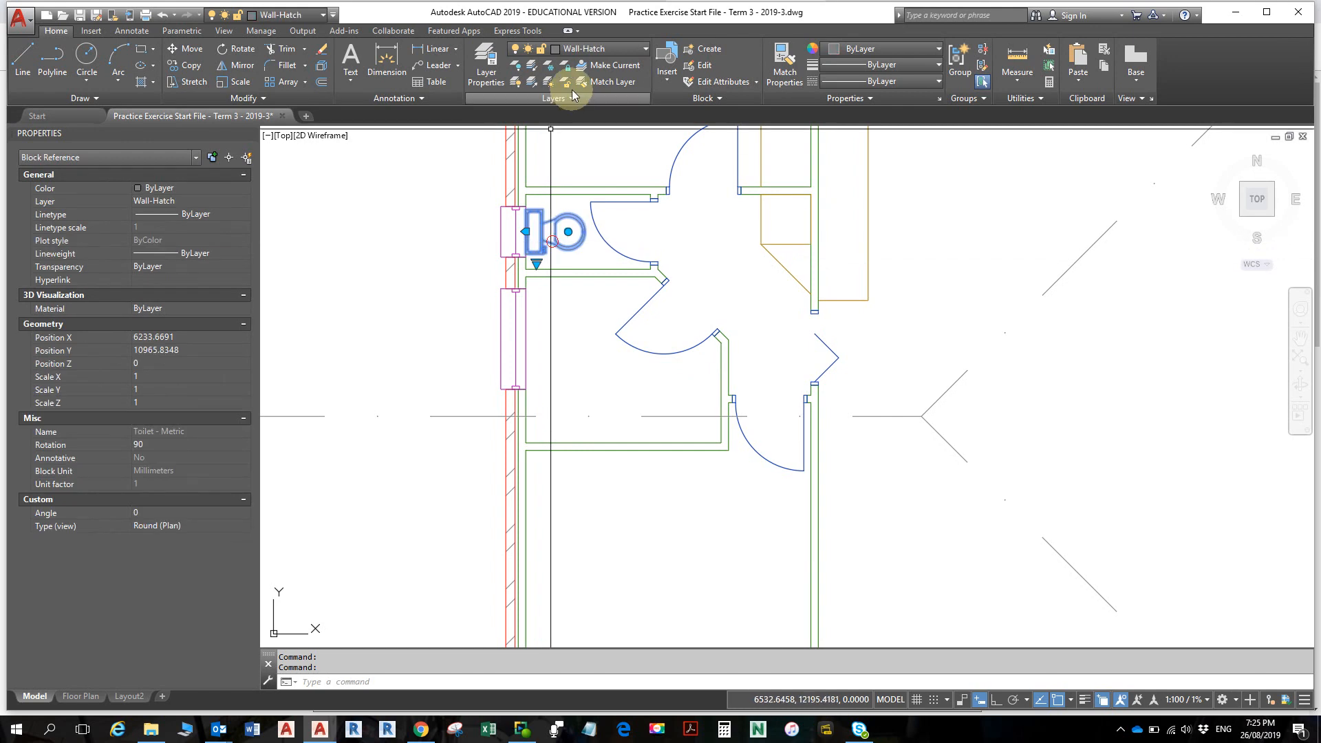
{"action": "left_click", "coordinate": [596, 49]}
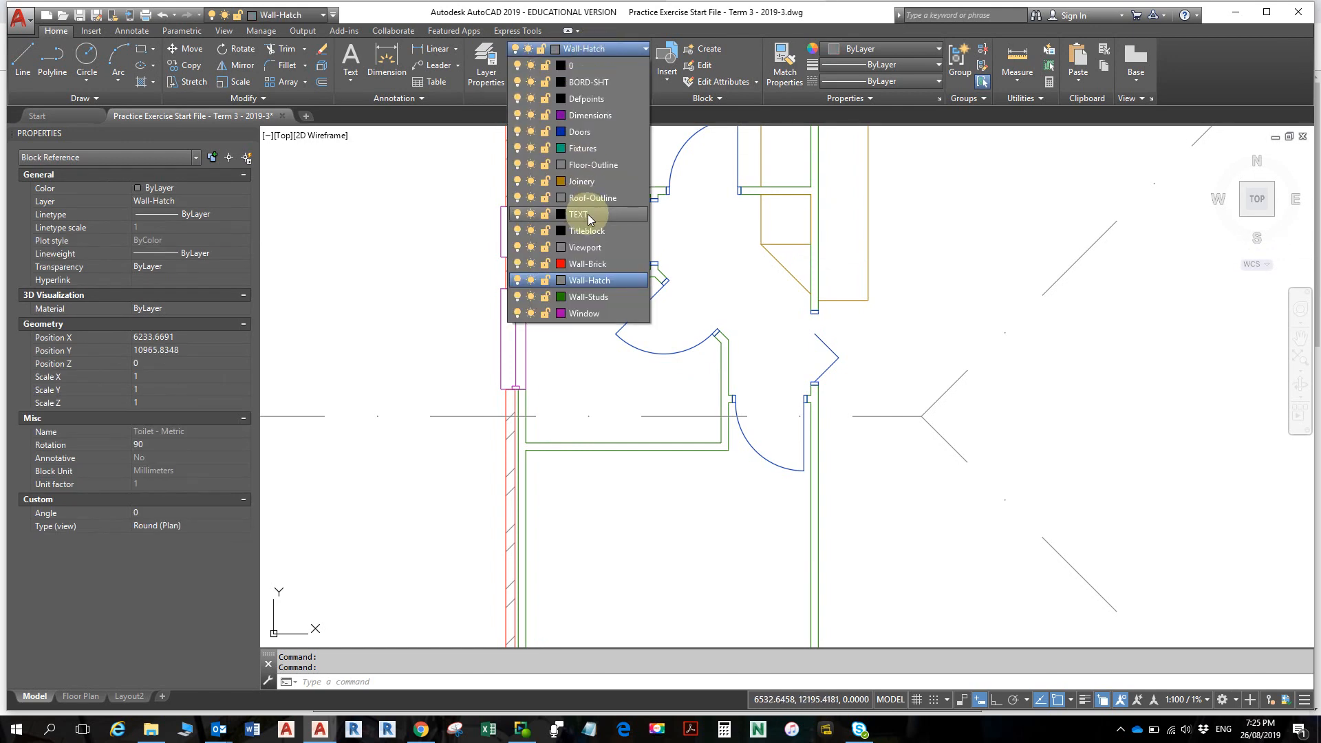
{"action": "left_click", "coordinate": [582, 148]}
{"action": "key", "text": "Escape"}
{"action": "key", "text": "Escape"}
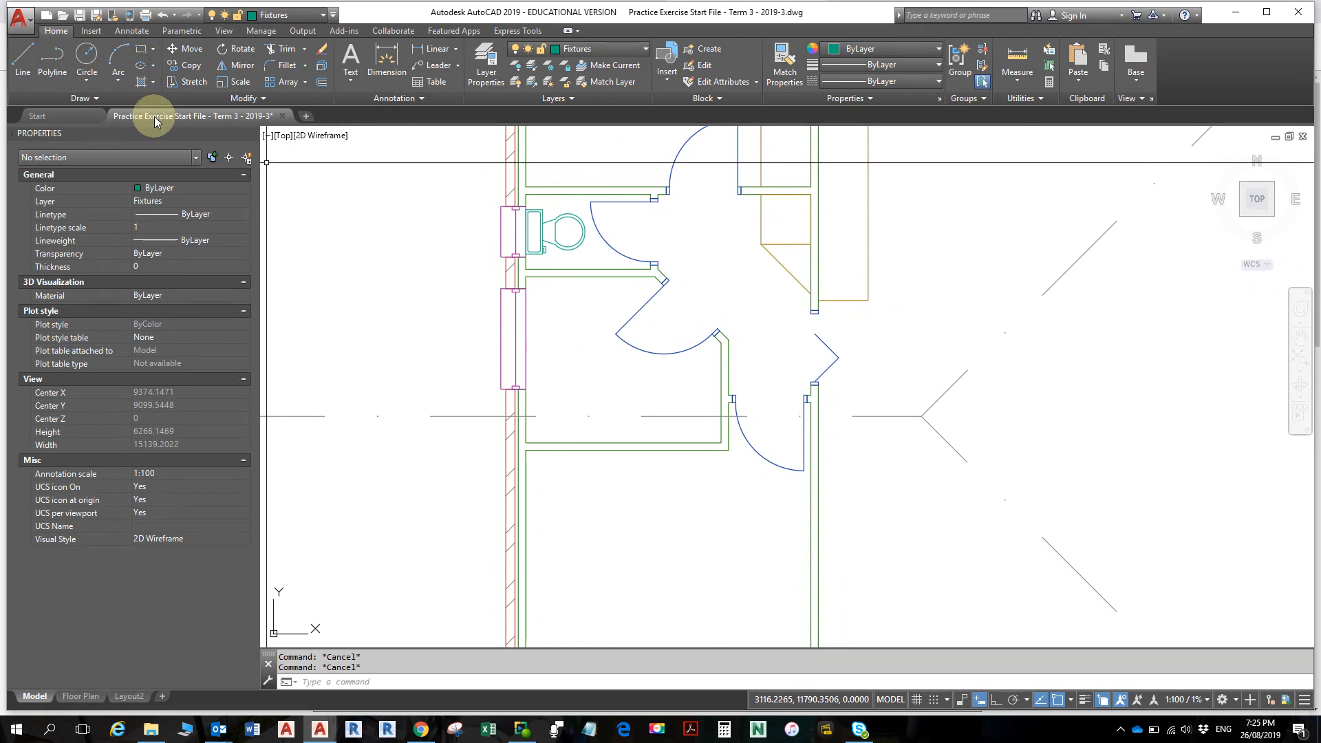
- Draw an 800 by 1500 rectangle for the bath, starting from the lower-left inside corner of the room below the toilet
{"action": "left_click", "coordinate": [141, 49]}
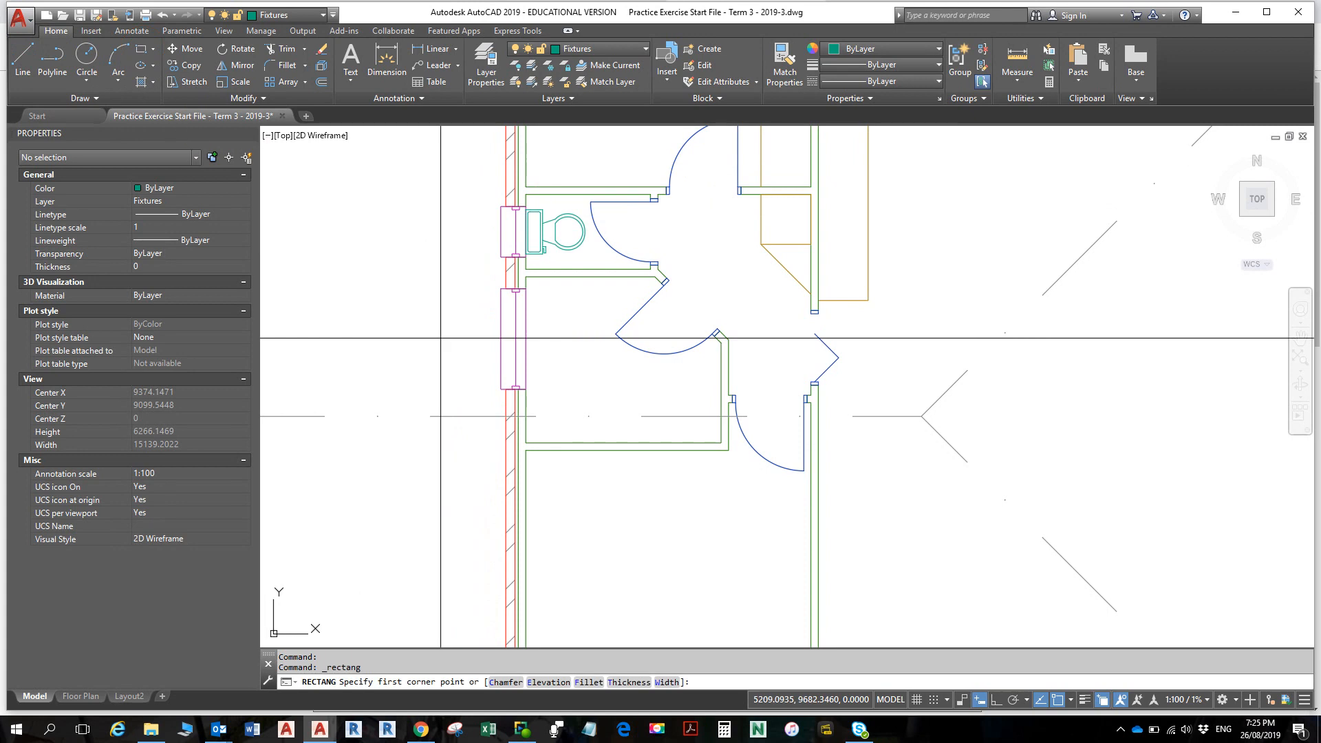
{"action": "left_click", "coordinate": [526, 442]}
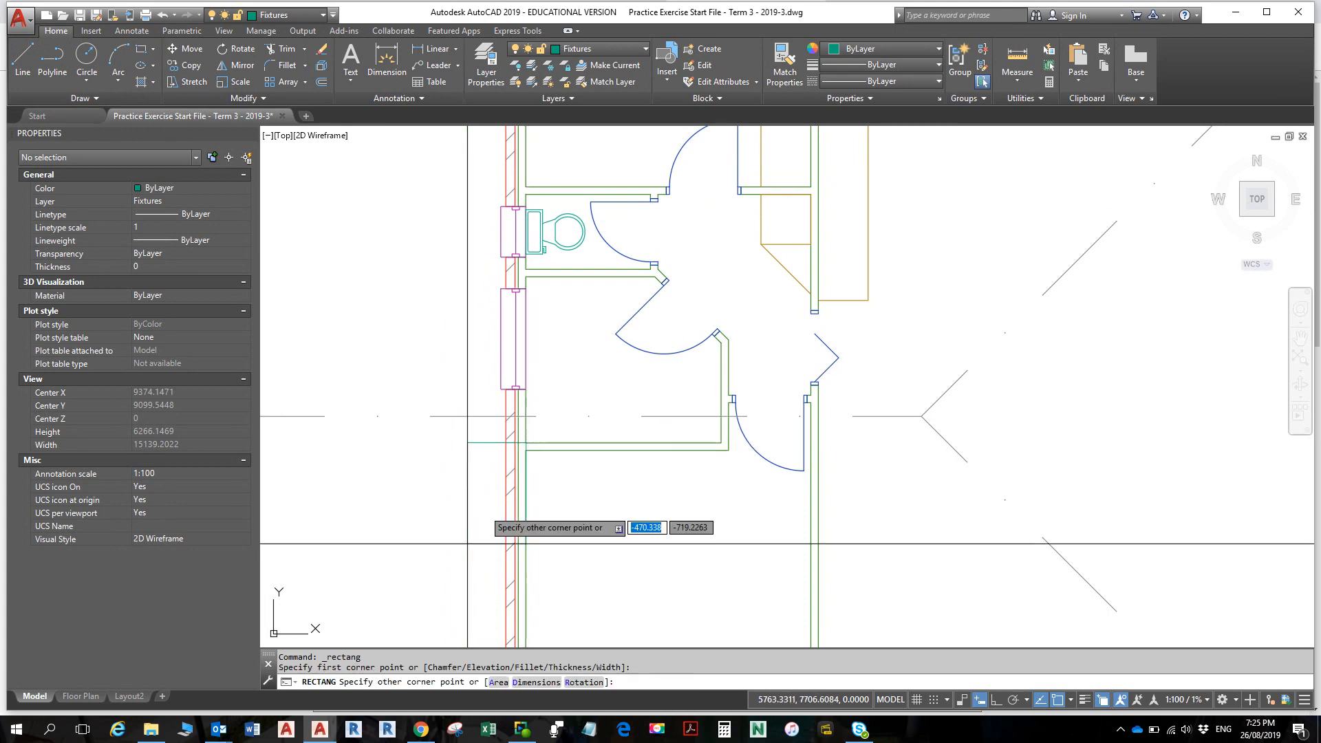
{"action": "left_click", "coordinate": [523, 683]}
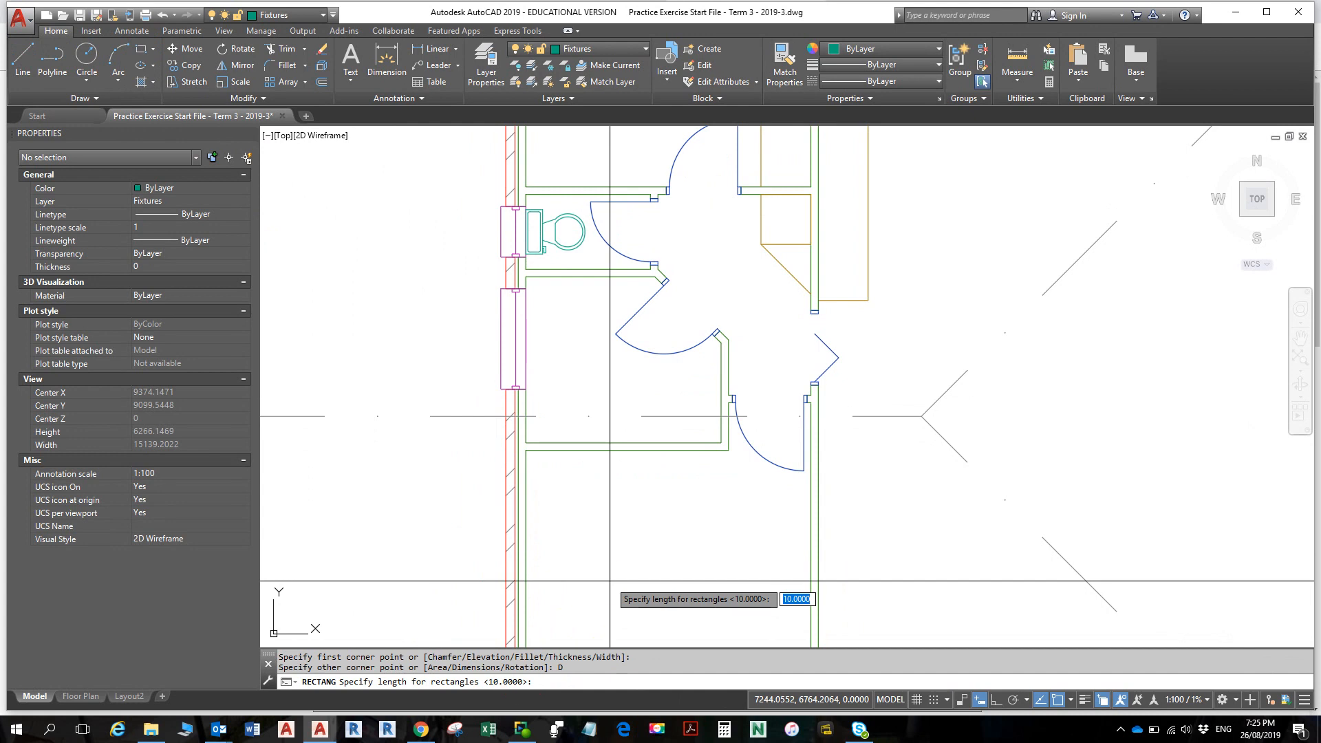
{"action": "type", "text": "800"}
{"action": "key", "text": "Return"}
{"action": "type", "text": "1"}
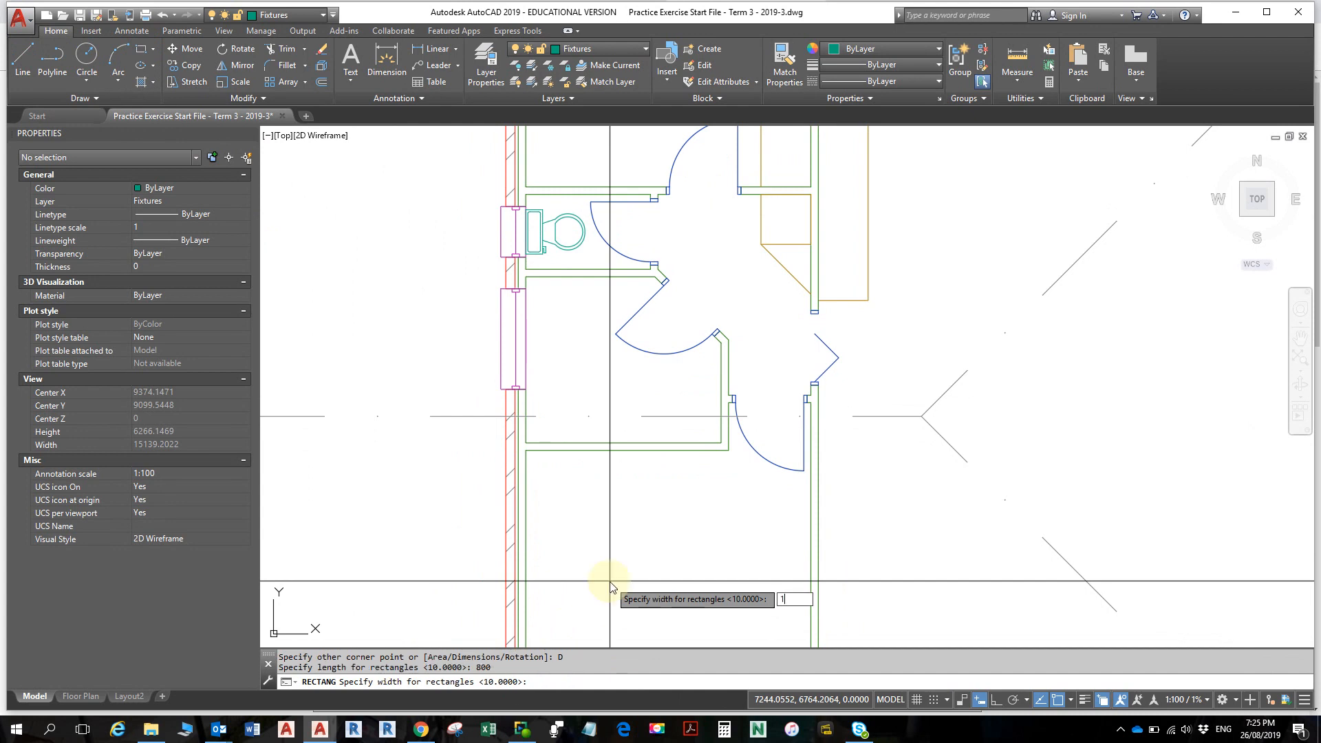
{"action": "type", "text": "500"}
{"action": "key", "text": "Return"}
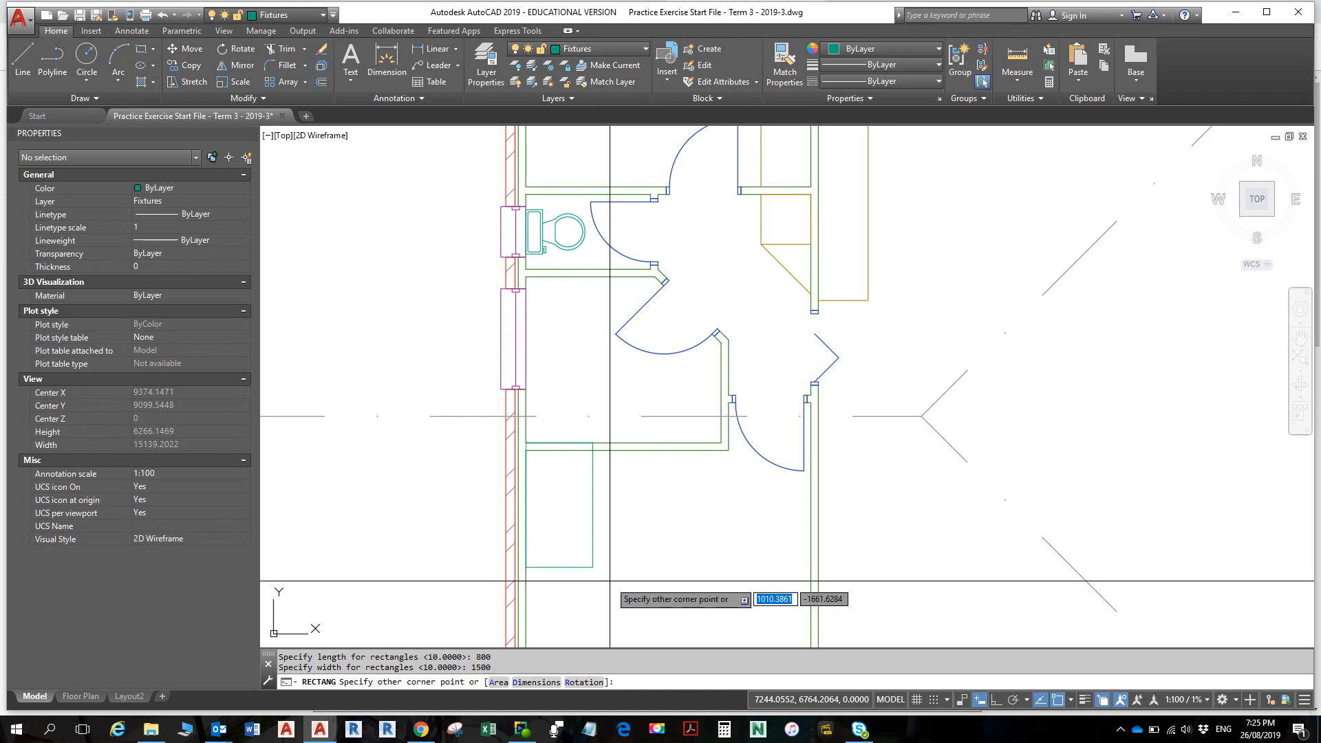
{"action": "scroll", "coordinate": [587, 390], "scroll_direction": "down", "scroll_amount": 3}
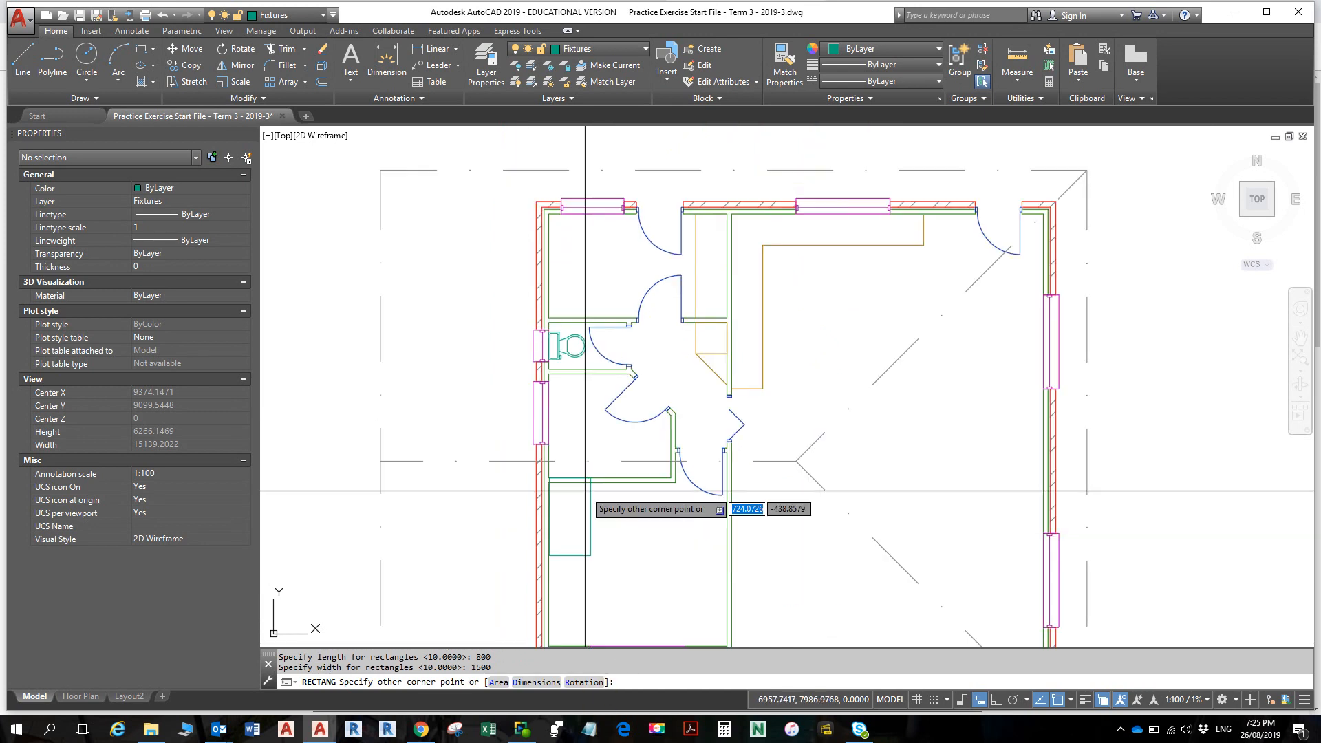
{"action": "scroll", "coordinate": [583, 411], "scroll_direction": "up", "scroll_amount": 5}
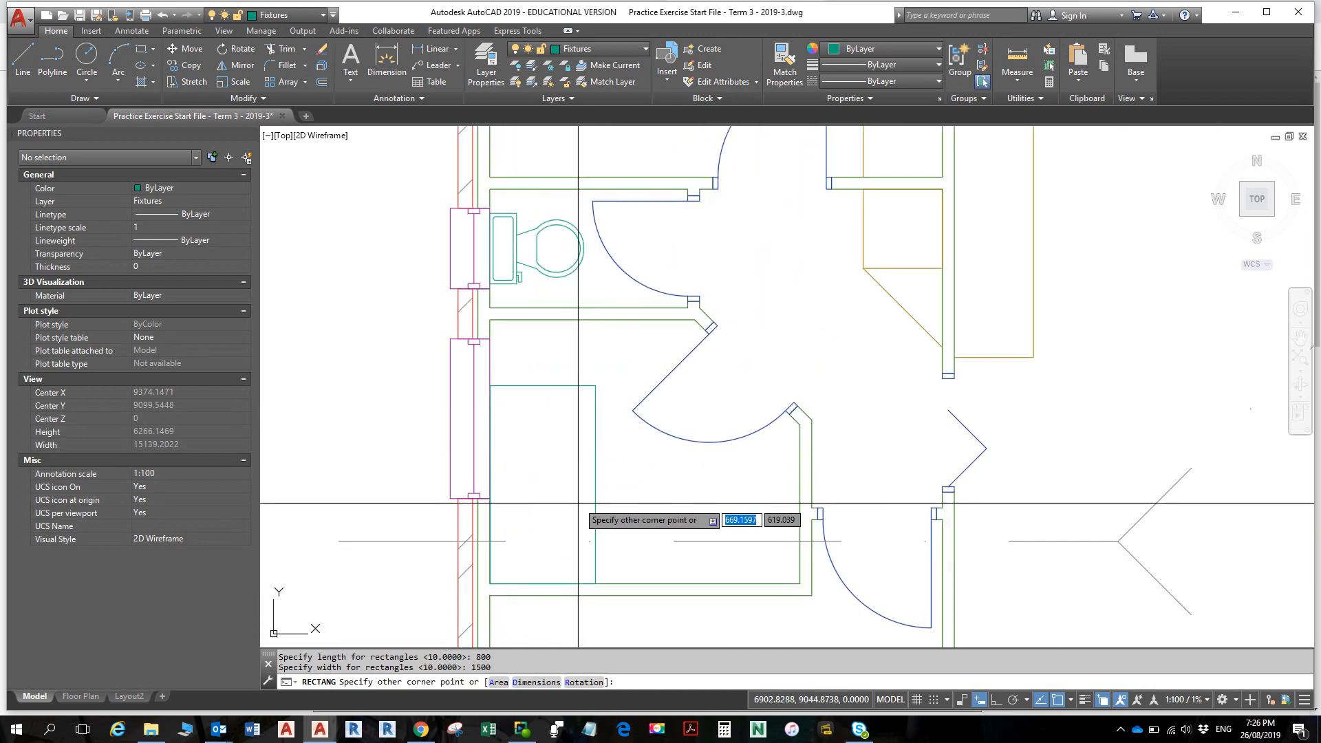
{"action": "left_click", "coordinate": [734, 455]}
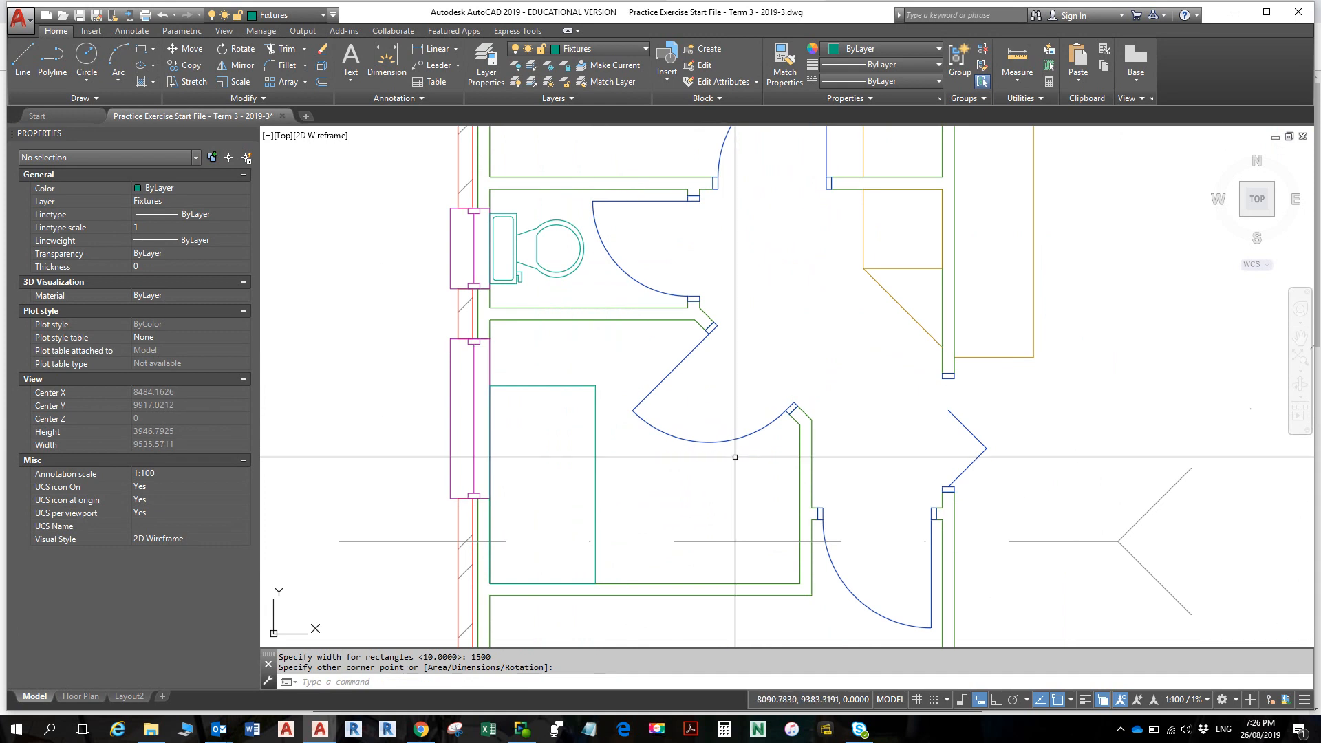
{"action": "key", "text": "Escape"}
{"action": "key", "text": "Escape"}
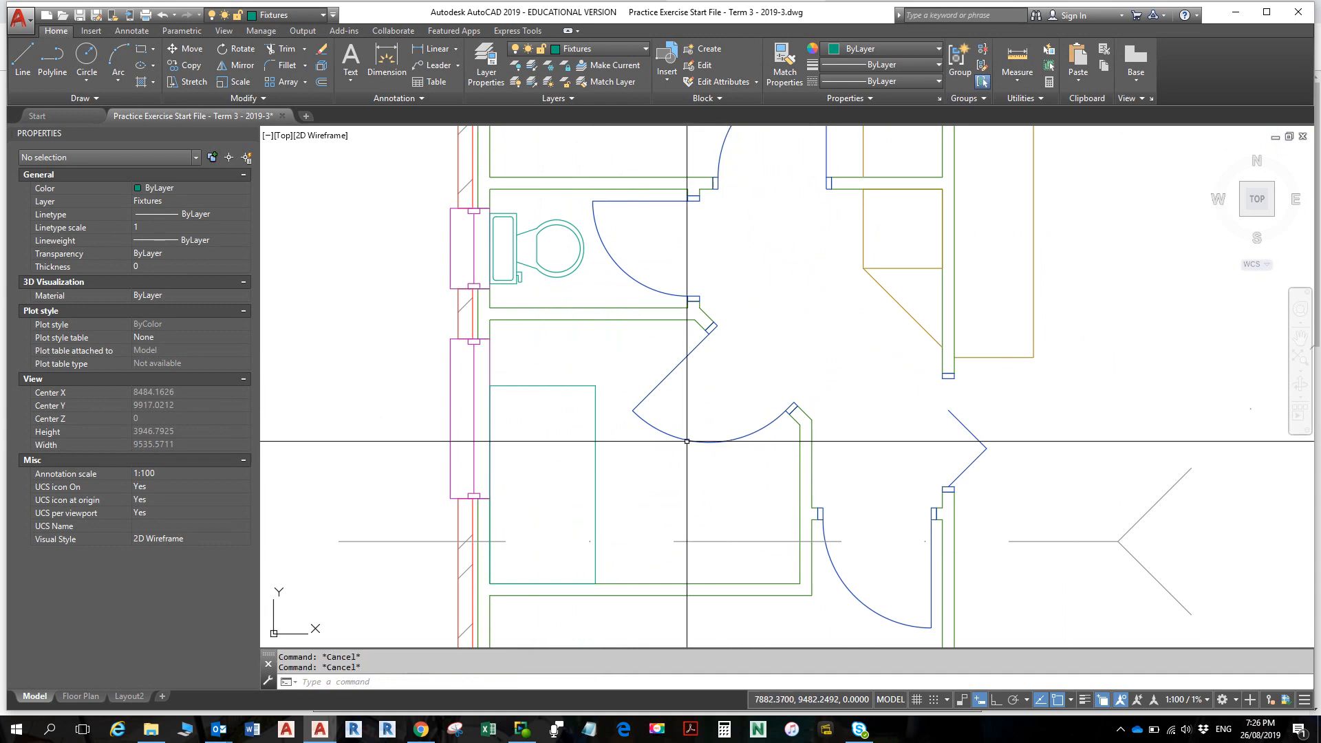
- Offset the bath rectangle inward by 75
{"action": "left_click", "coordinate": [594, 475]}
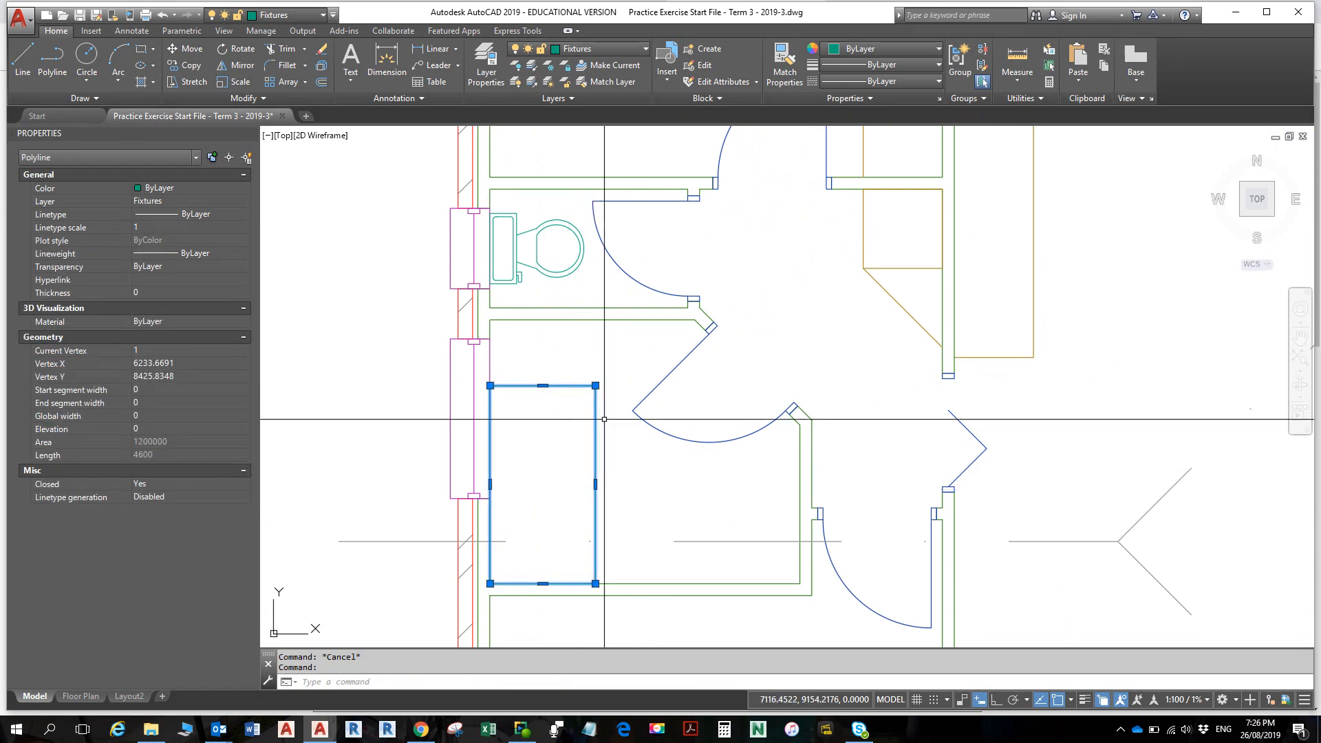
{"action": "left_click", "coordinate": [321, 81]}
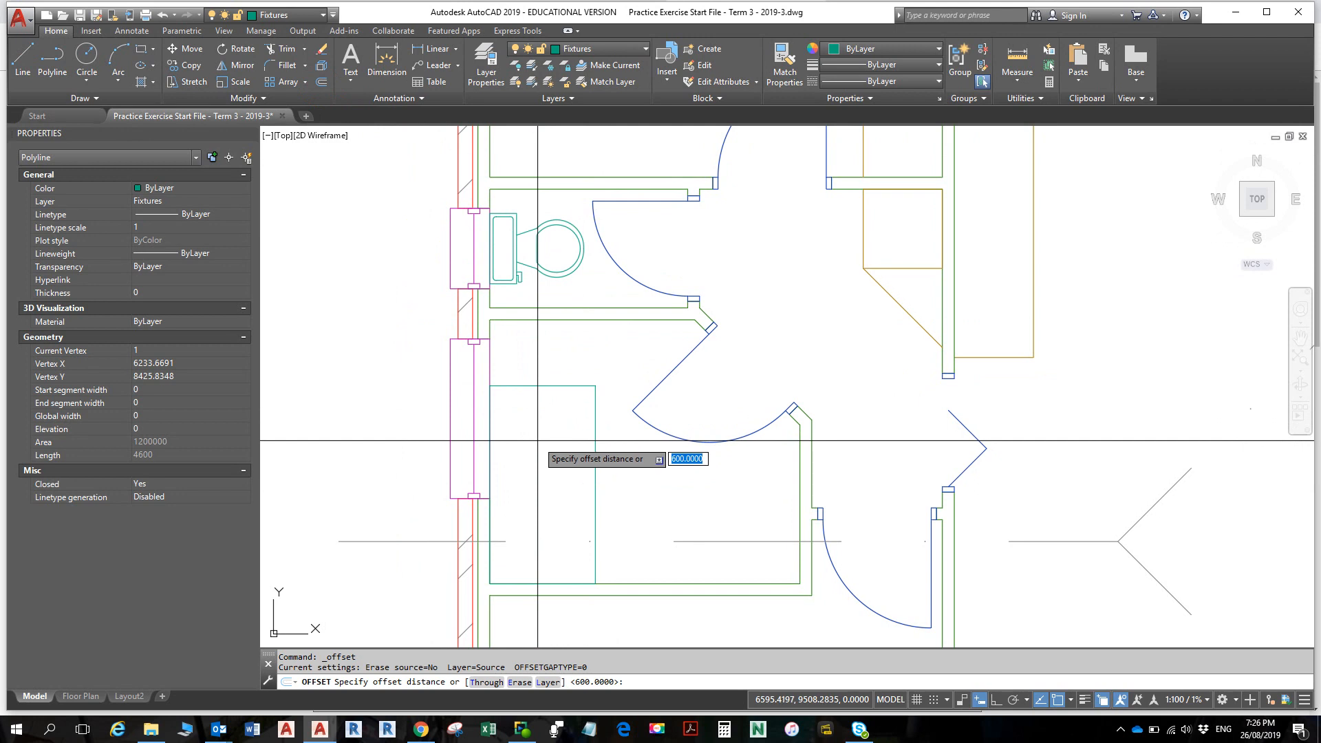
{"action": "type", "text": "75"}
{"action": "key", "text": "Return"}
{"action": "left_click", "coordinate": [490, 443]}
{"action": "left_click", "coordinate": [549, 463]}
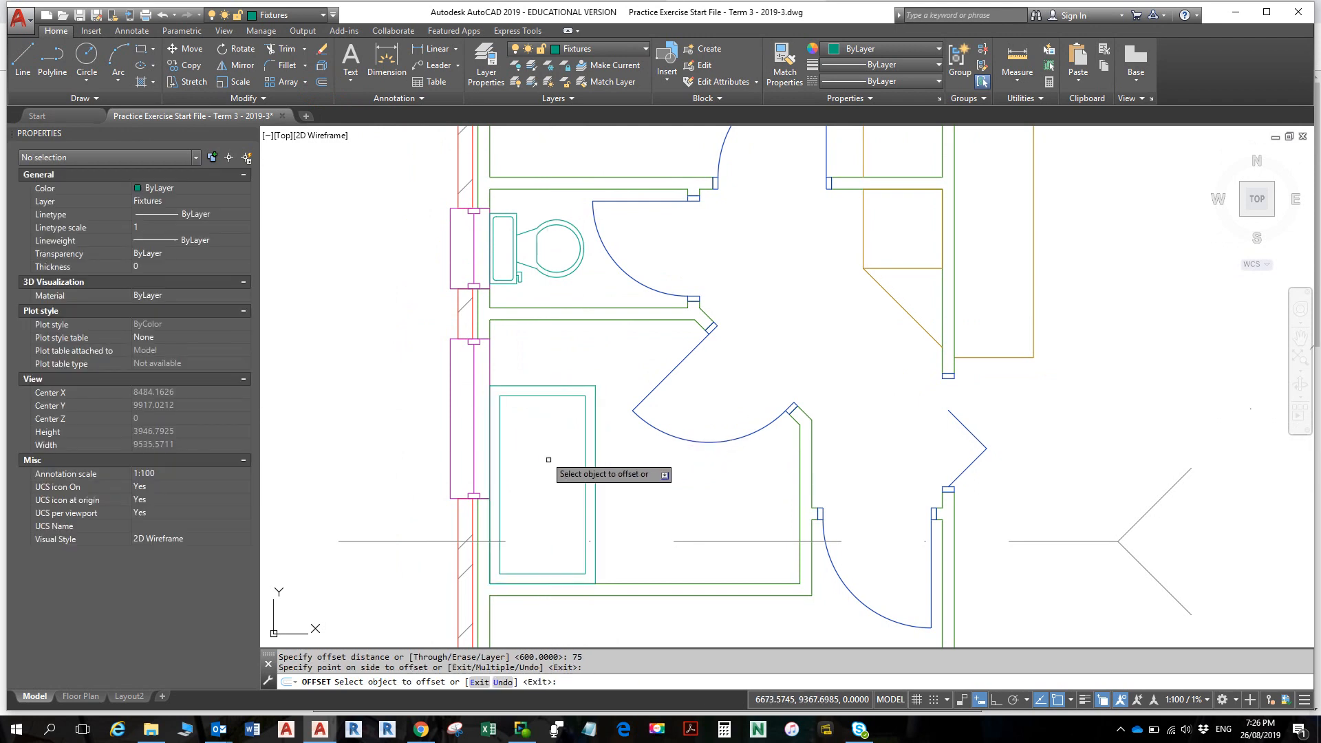
{"action": "key", "text": "Escape"}
{"action": "key", "text": "Escape"}
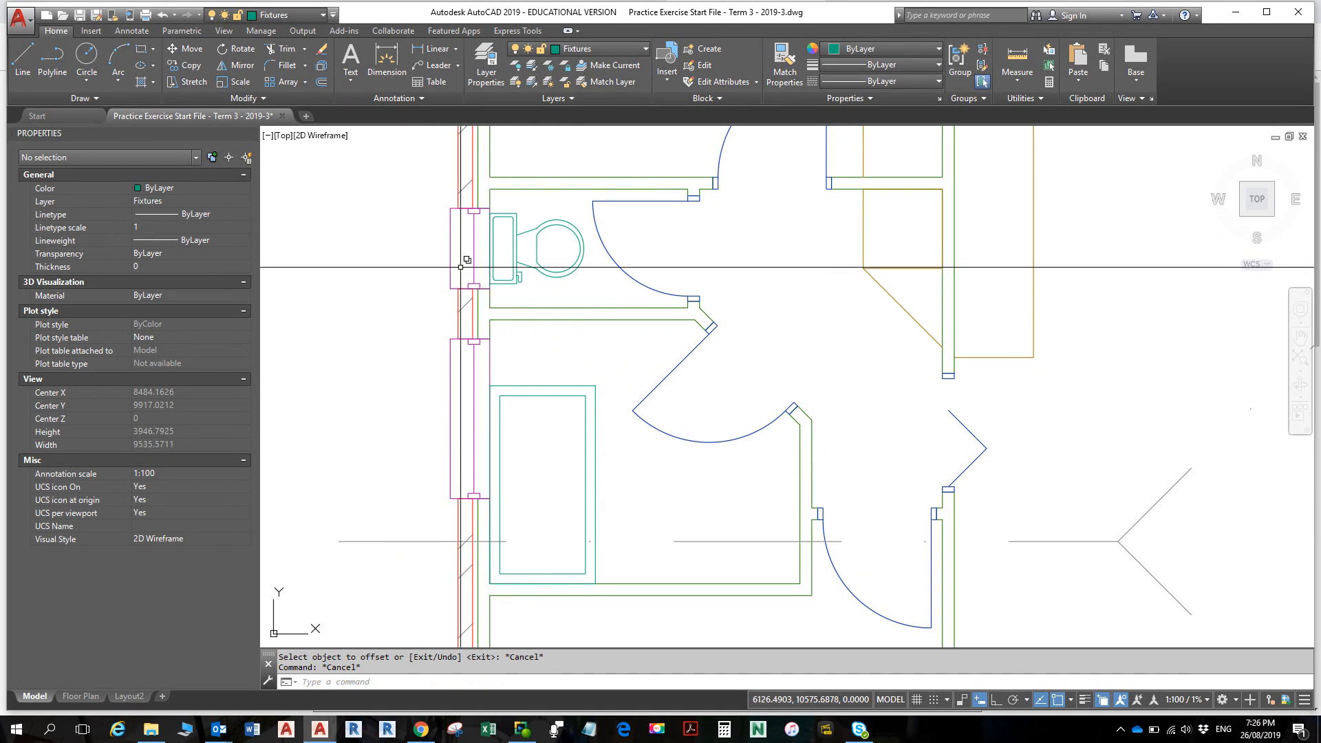
- Fillet all corners of the inner bath rectangle as a polyline with a radius of 150
{"action": "left_click", "coordinate": [291, 71]}
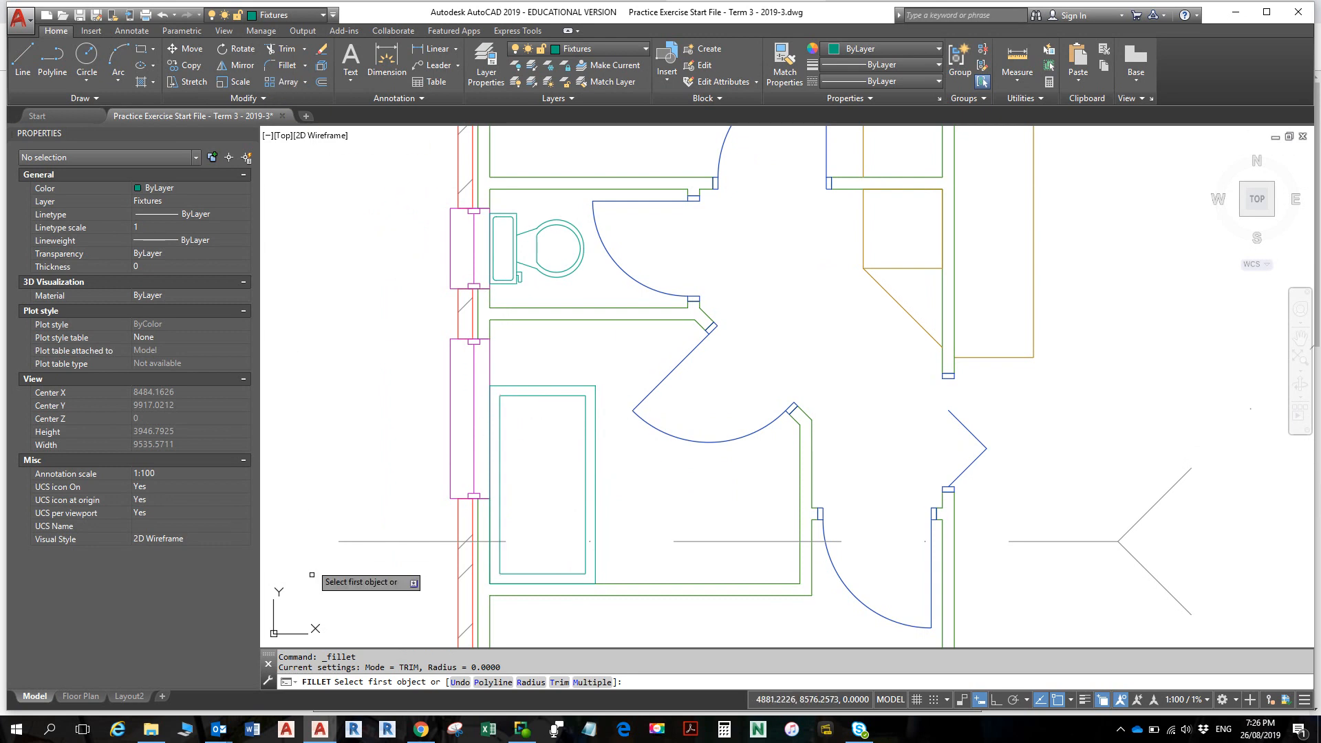
{"action": "left_click", "coordinate": [531, 683]}
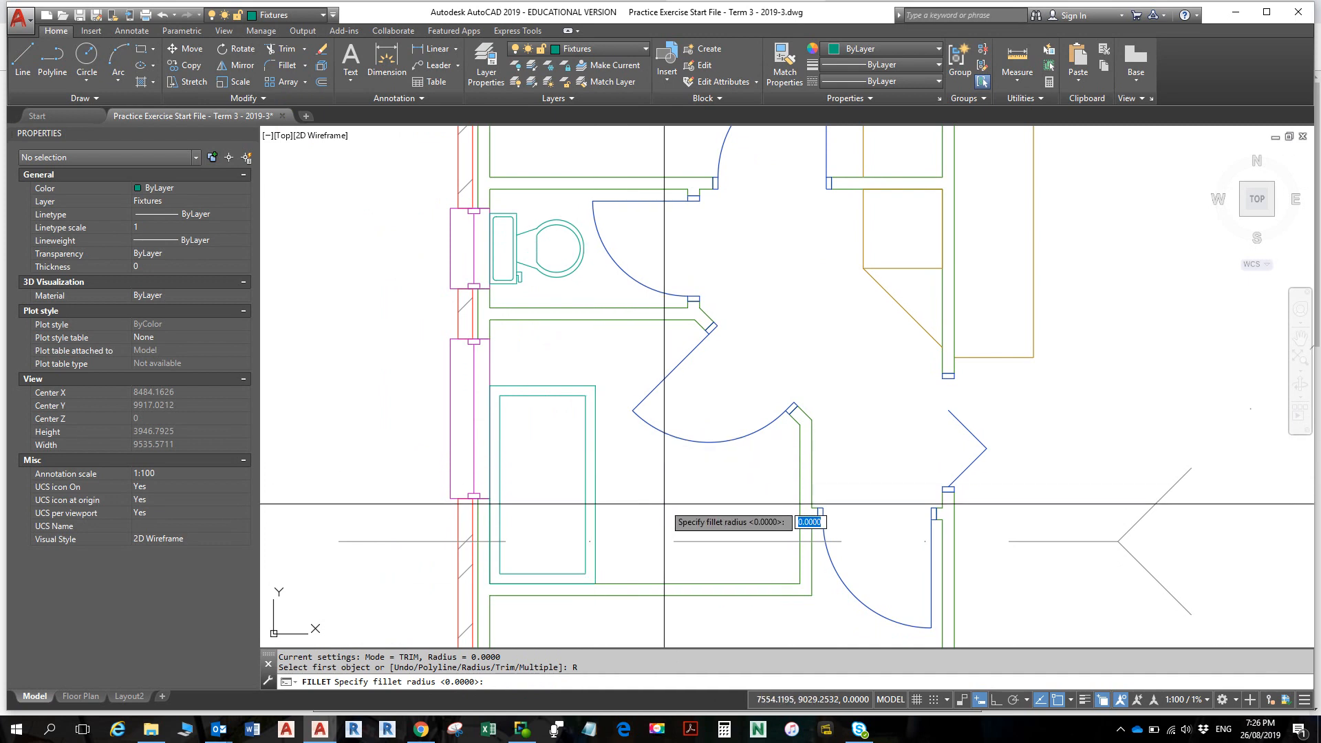
{"action": "type", "text": "150"}
{"action": "key", "text": "Return"}
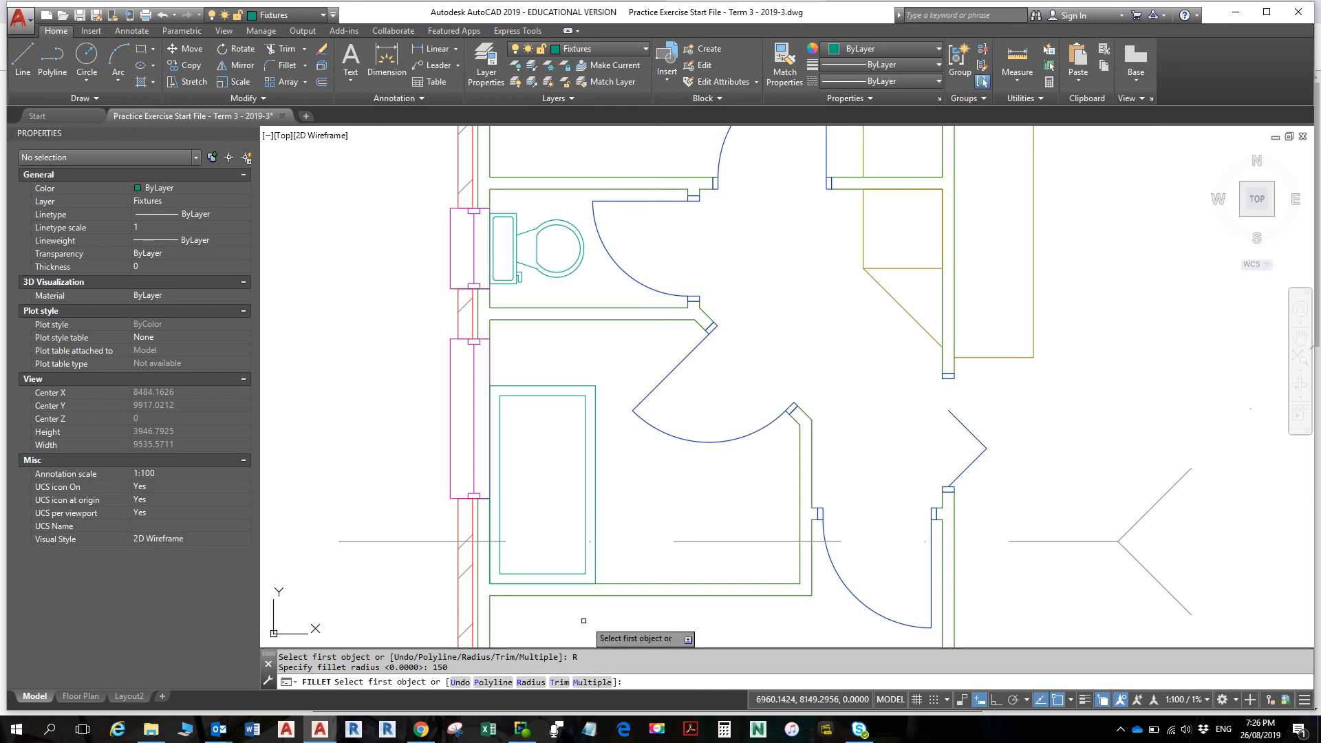
{"action": "left_click", "coordinate": [484, 683]}
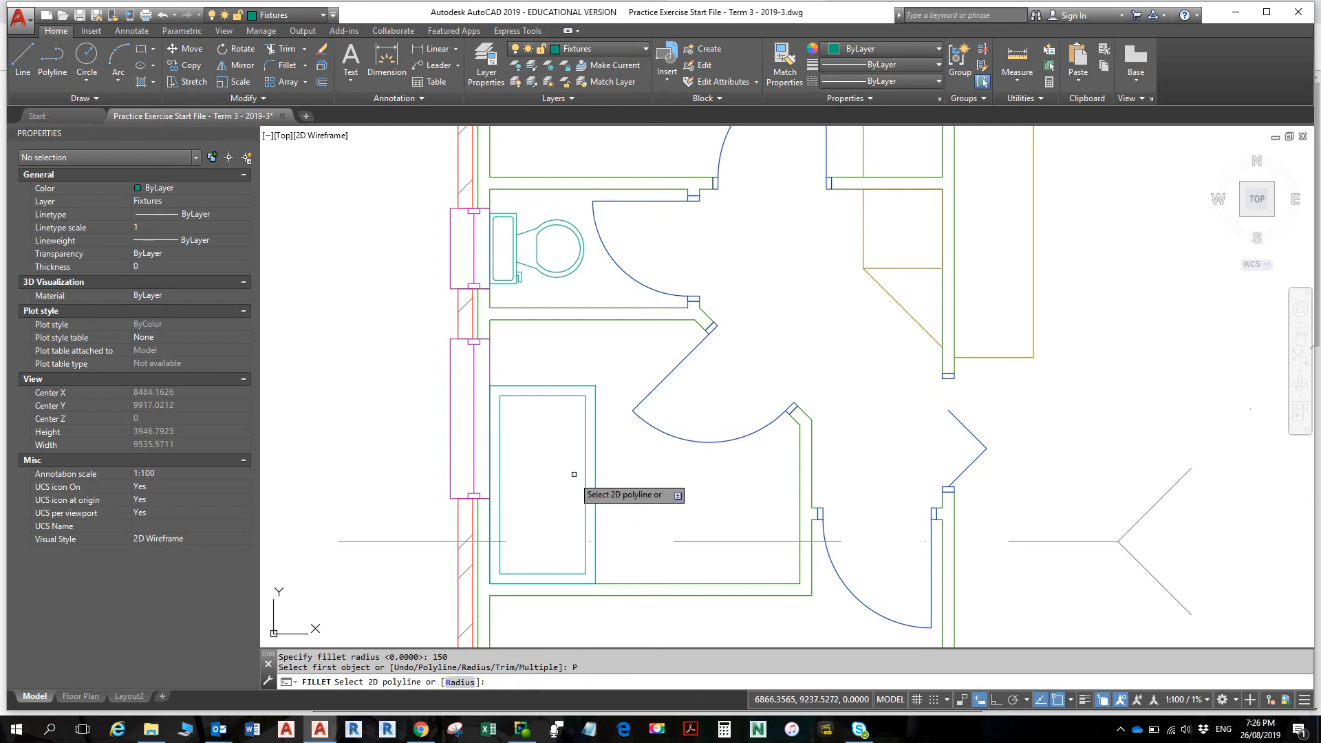
{"action": "left_click", "coordinate": [585, 503]}
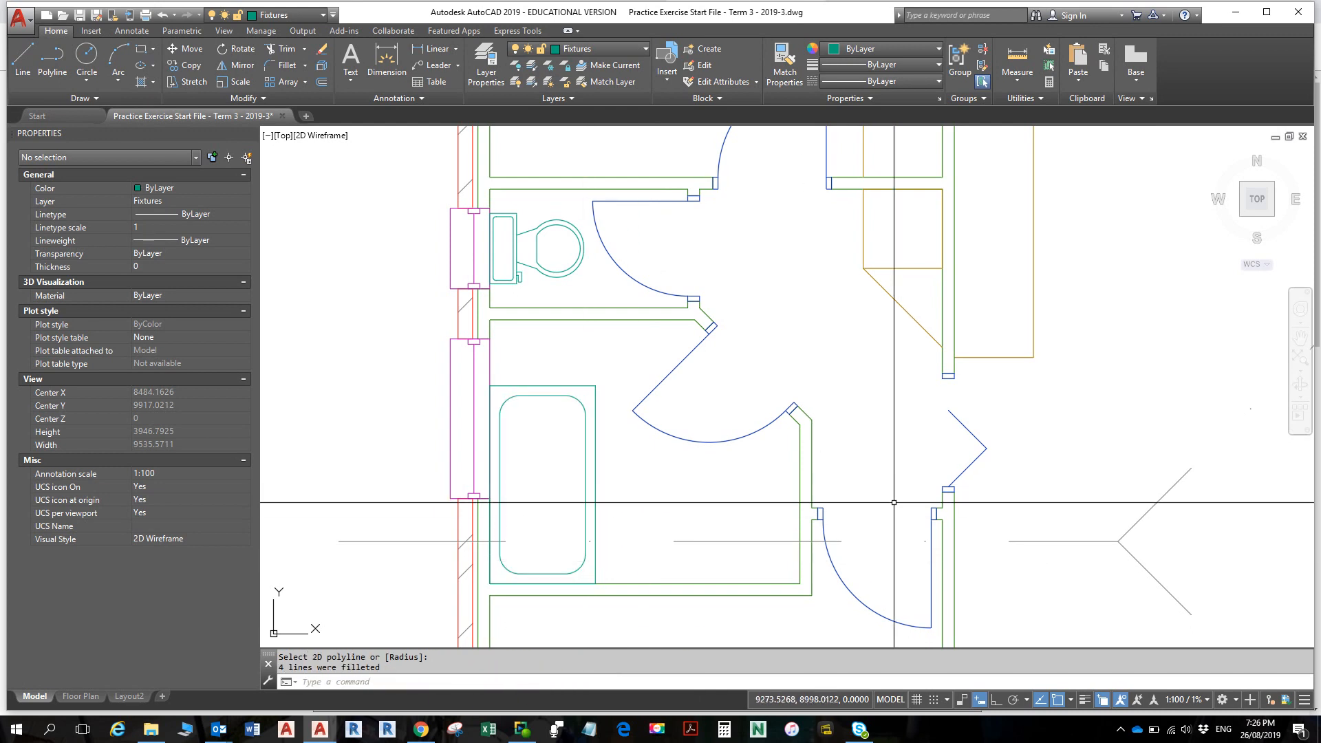
{"action": "key", "text": "Escape"}
{"action": "key", "text": "Escape"}
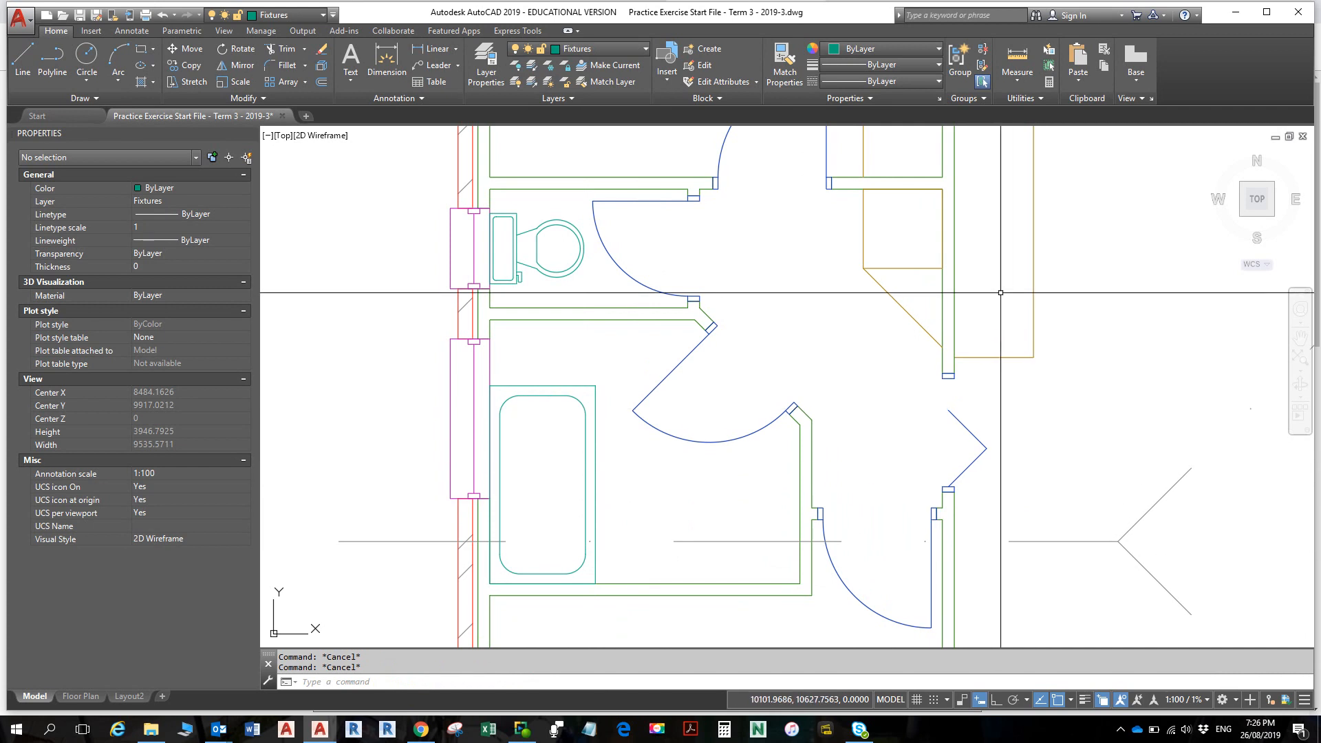
- Turn off the Roof-Outline layer so the roof line running across the bath is hidden
{"action": "key", "text": "alt"}
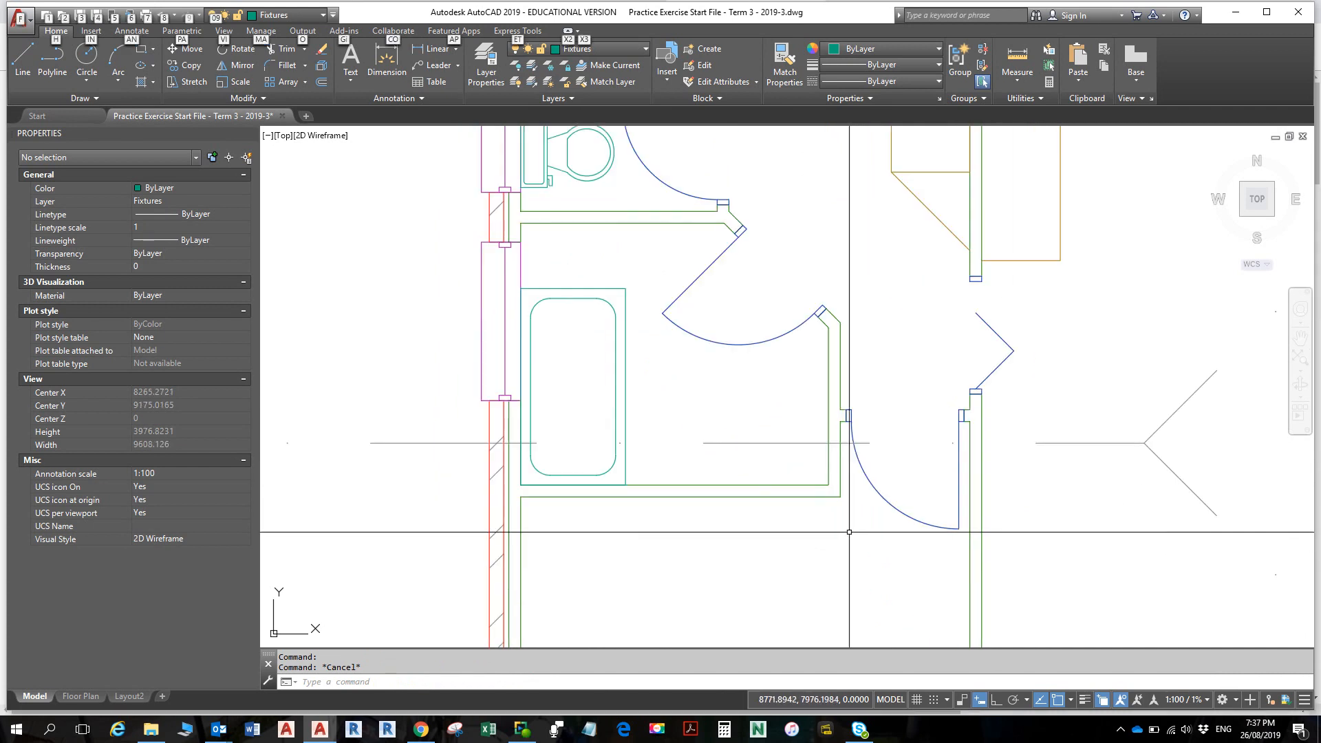
{"action": "mouse_move", "coordinate": [647, 371]}
{"action": "middle_mouse_down"}
{"action": "mouse_move", "coordinate": [737, 433]}
{"action": "mouse_move", "coordinate": [725, 456]}
{"action": "middle_mouse_up"}
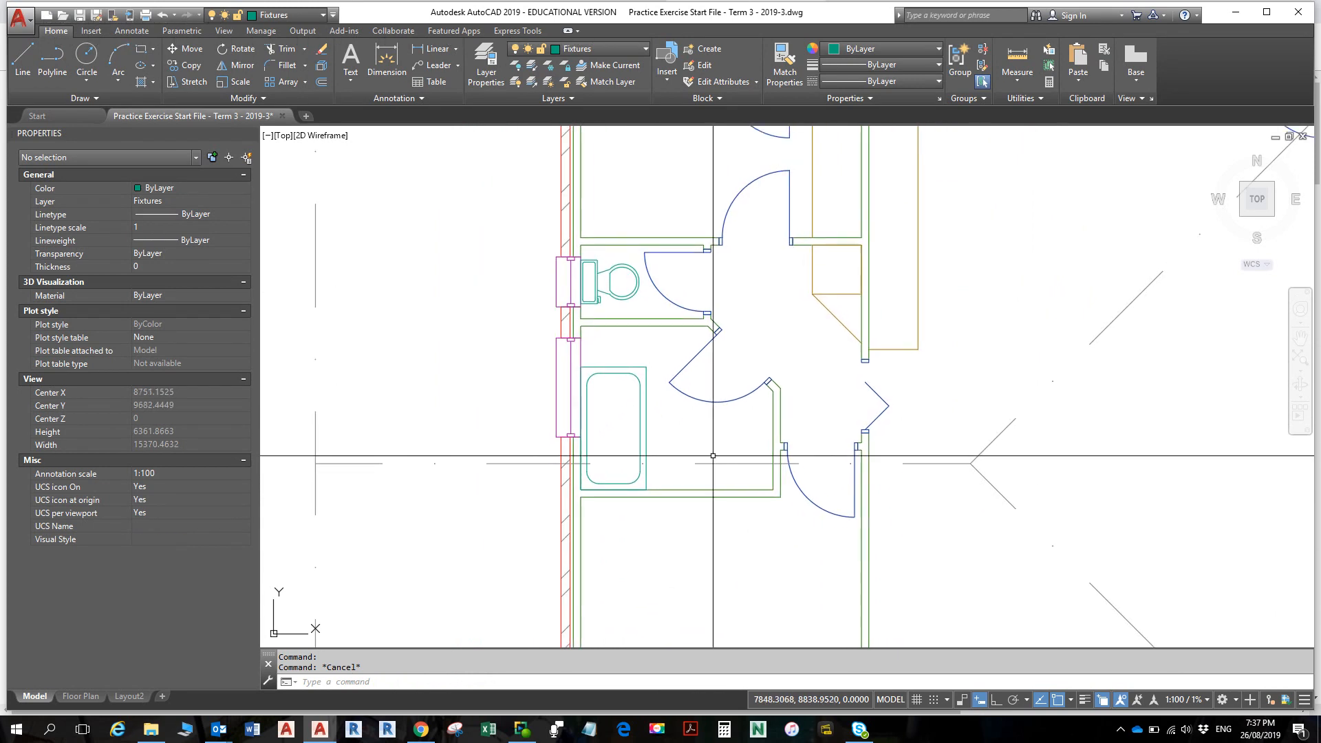
{"action": "scroll", "coordinate": [725, 456], "scroll_direction": "down", "scroll_amount": 2}
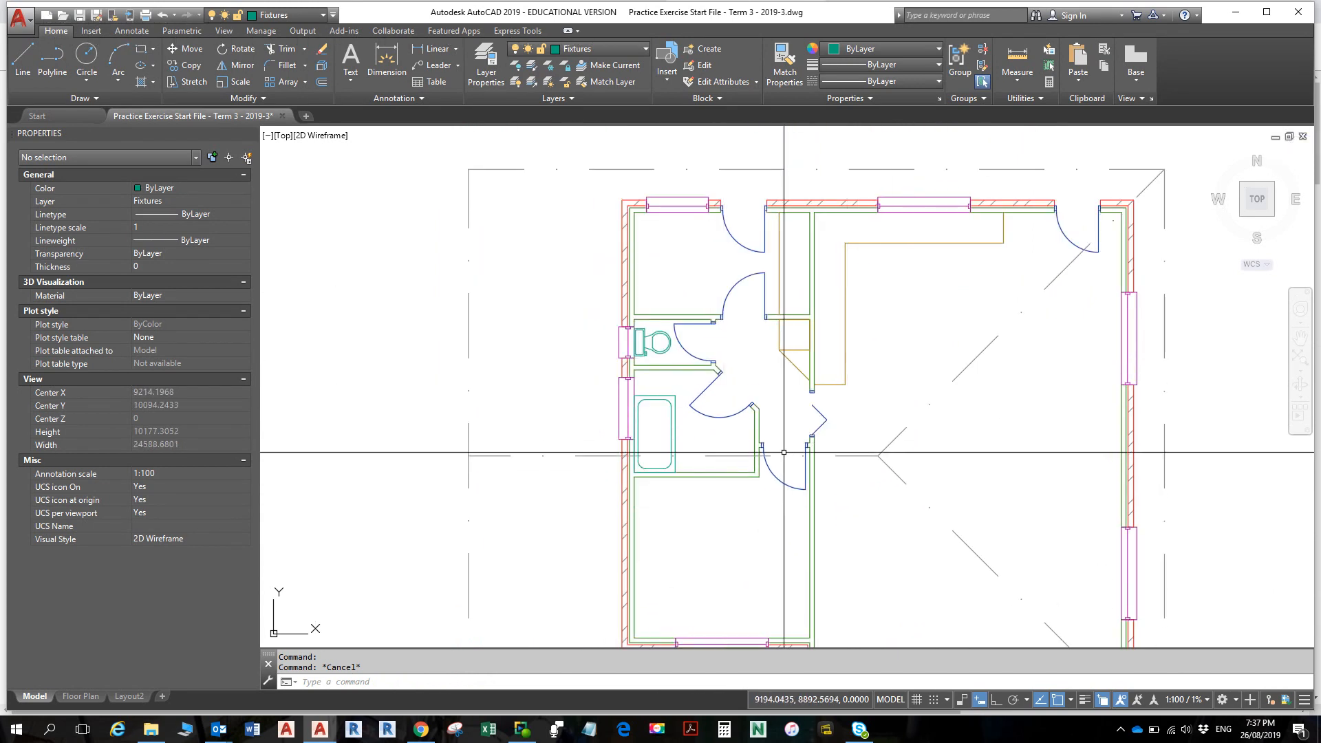
{"action": "scroll", "coordinate": [735, 469], "scroll_direction": "up", "scroll_amount": 2}
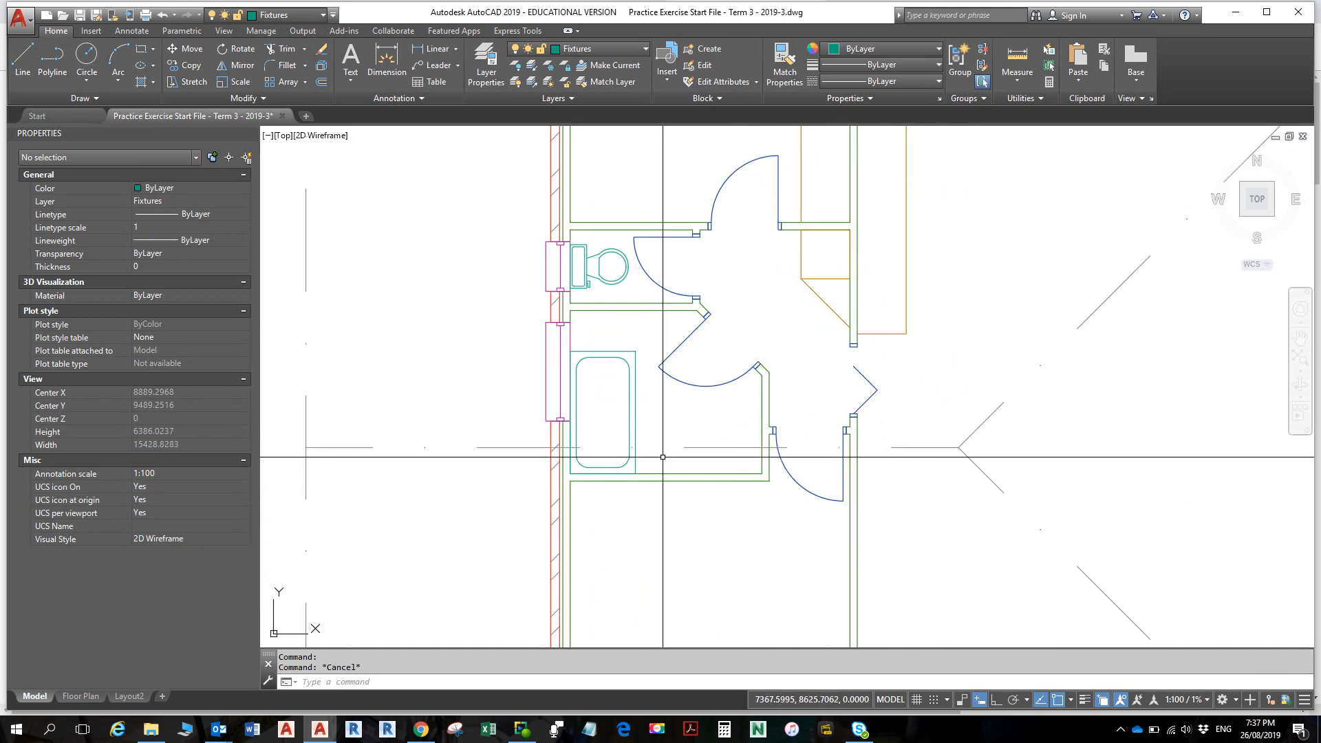
{"action": "scroll", "coordinate": [546, 456], "scroll_direction": "up", "scroll_amount": 4}
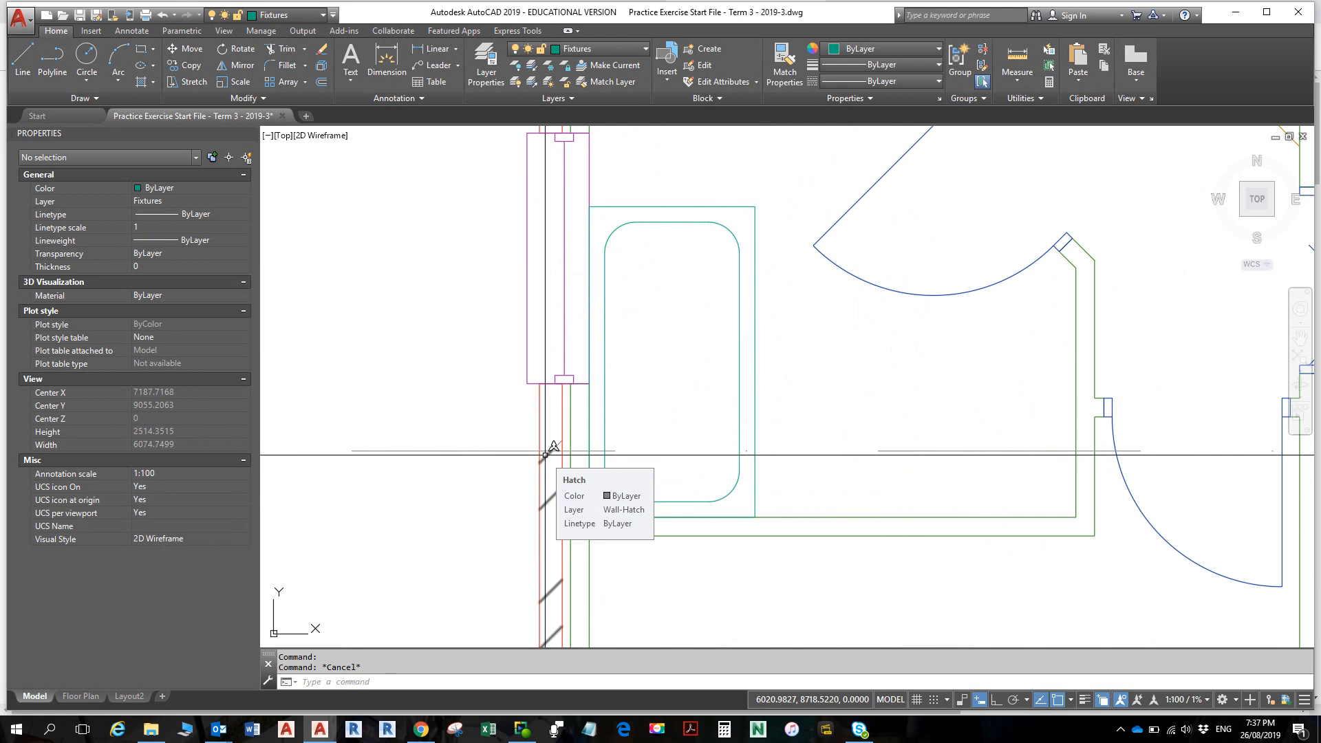
{"action": "scroll", "coordinate": [557, 446], "scroll_direction": "down", "scroll_amount": 2}
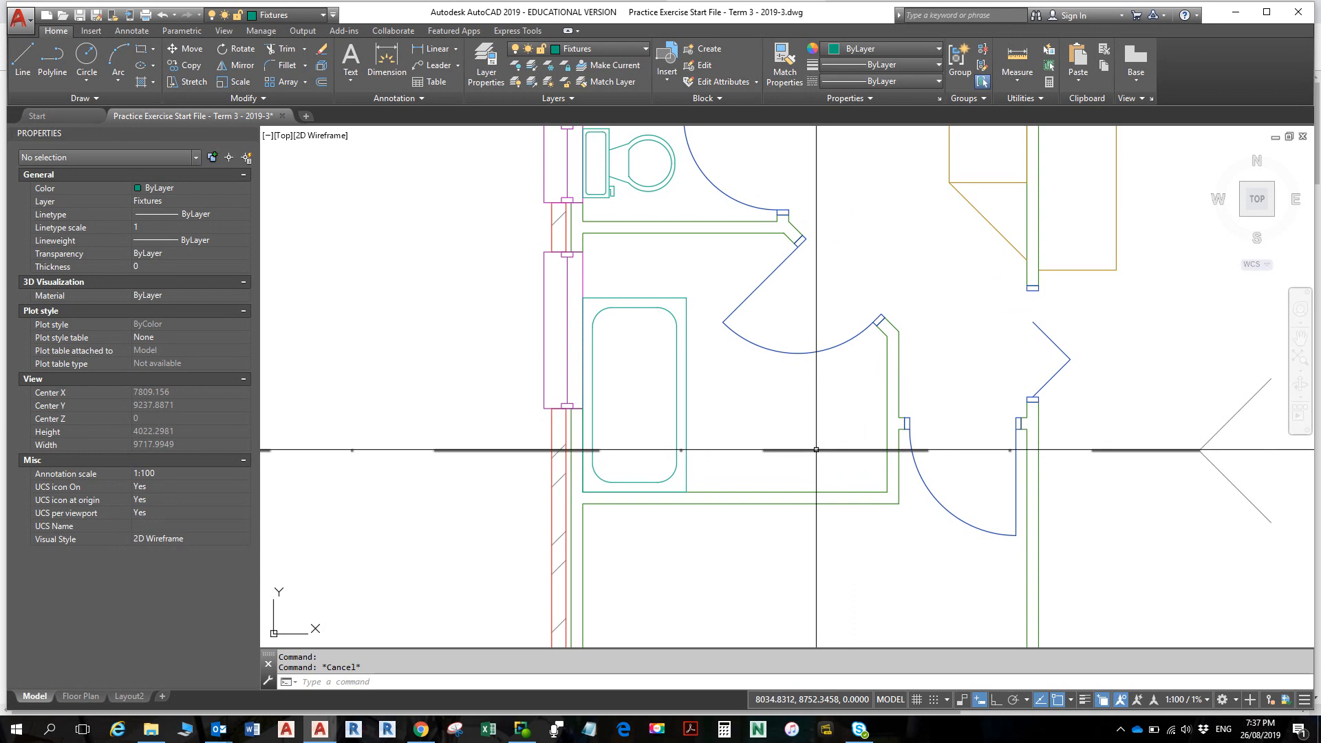
{"action": "left_click", "coordinate": [817, 450]}
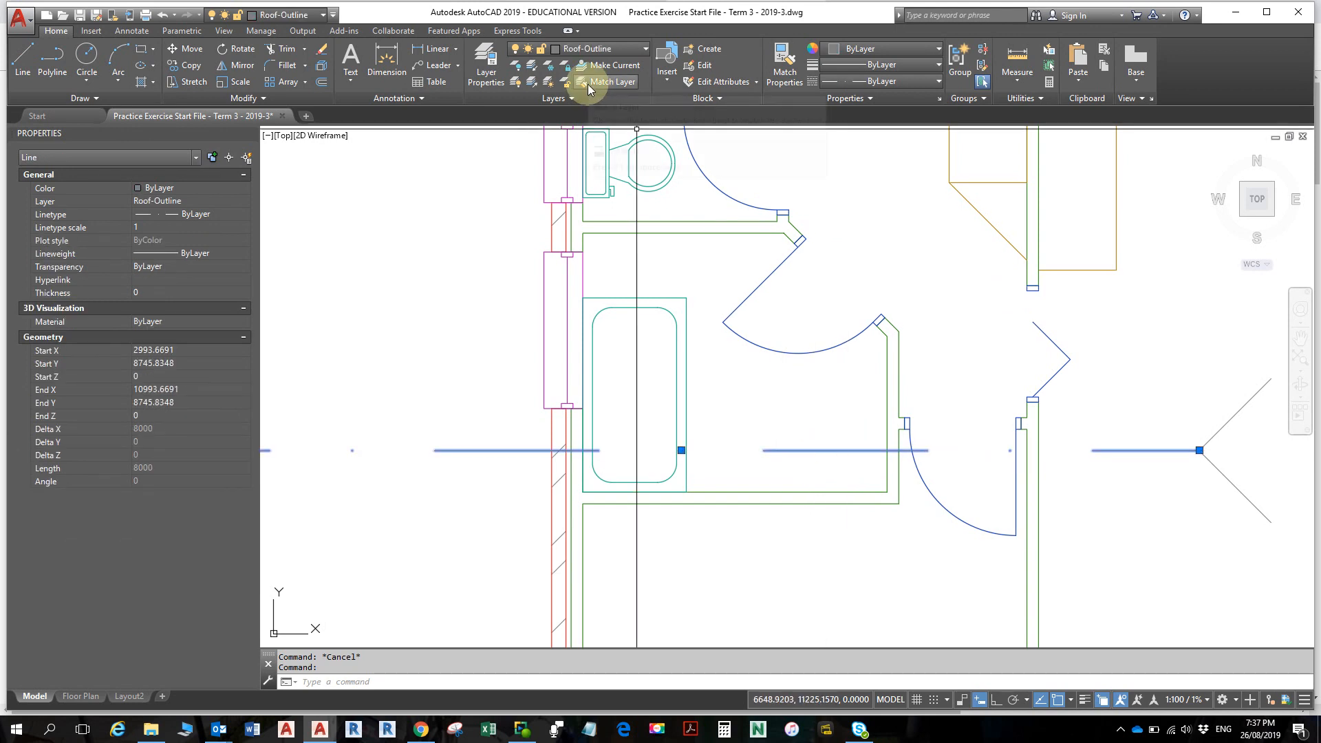
{"action": "left_click", "coordinate": [616, 52]}
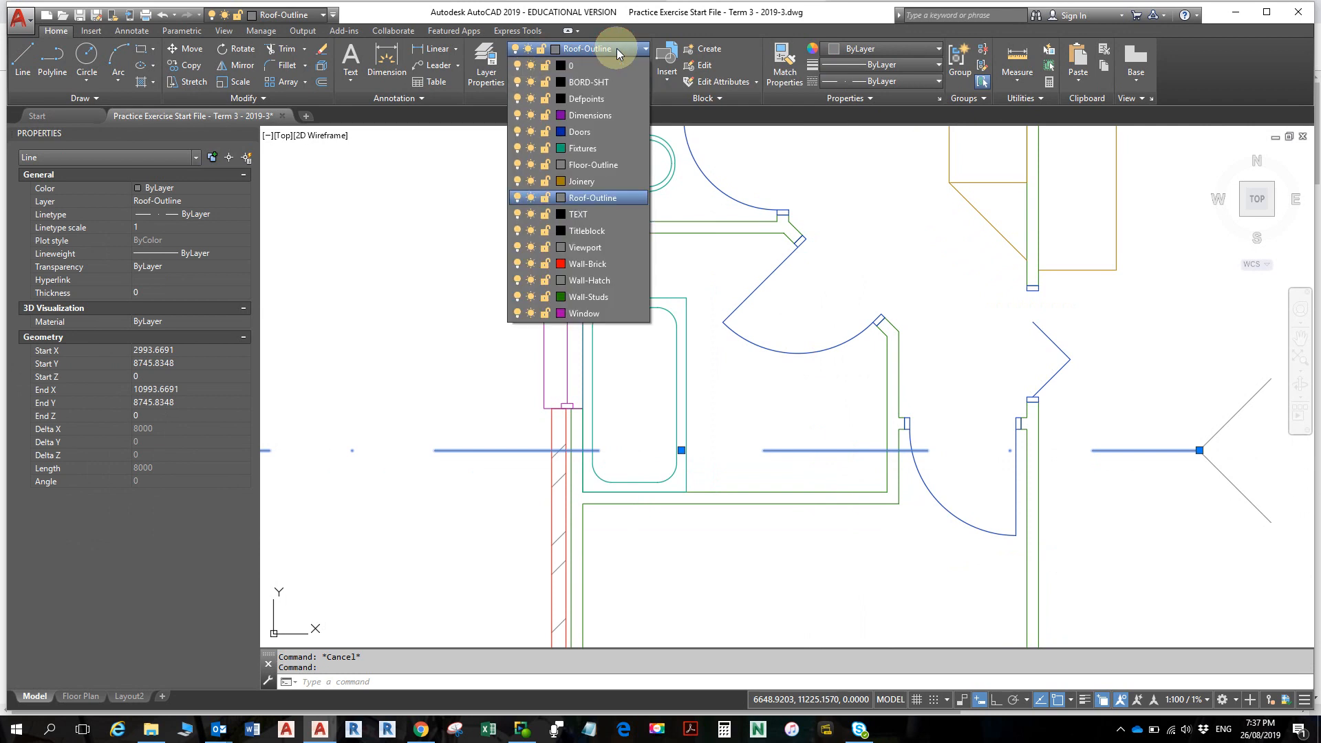
{"action": "left_click", "coordinate": [517, 198]}
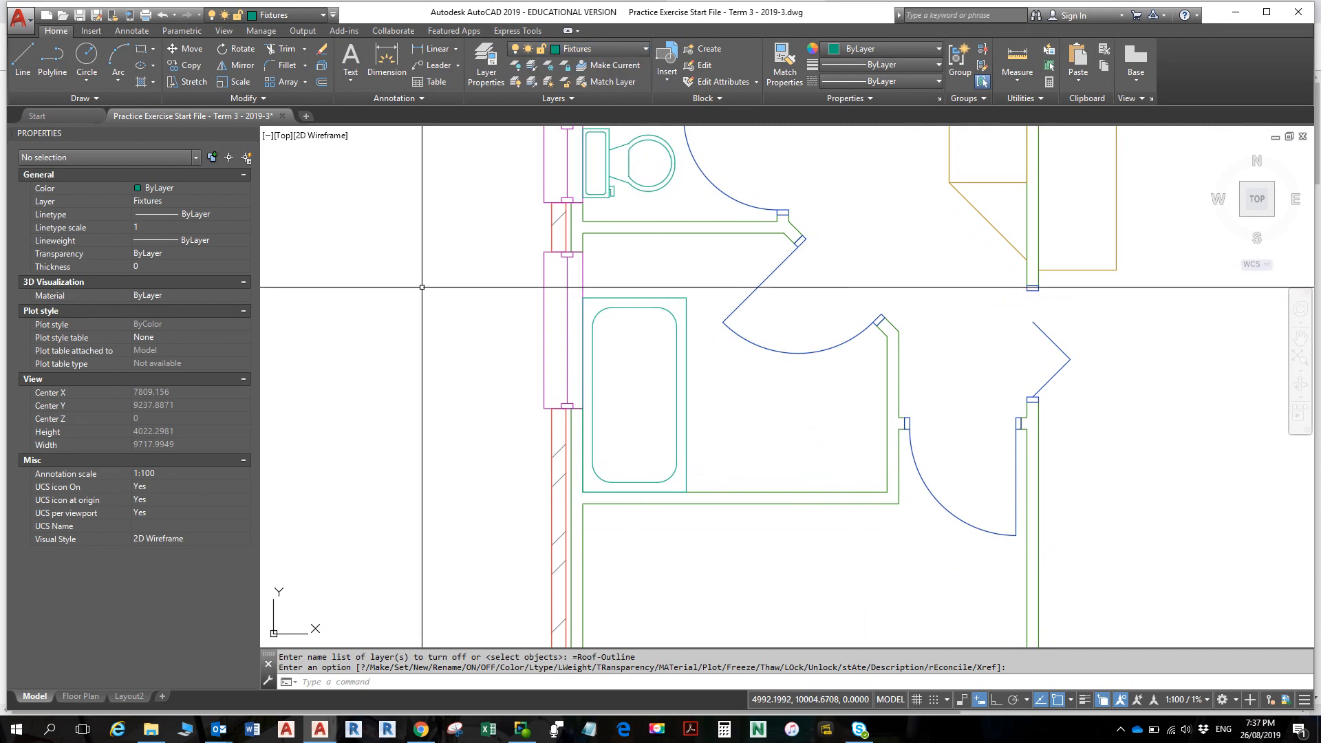
{"action": "key", "text": "Escape"}
{"action": "key", "text": "Escape"}
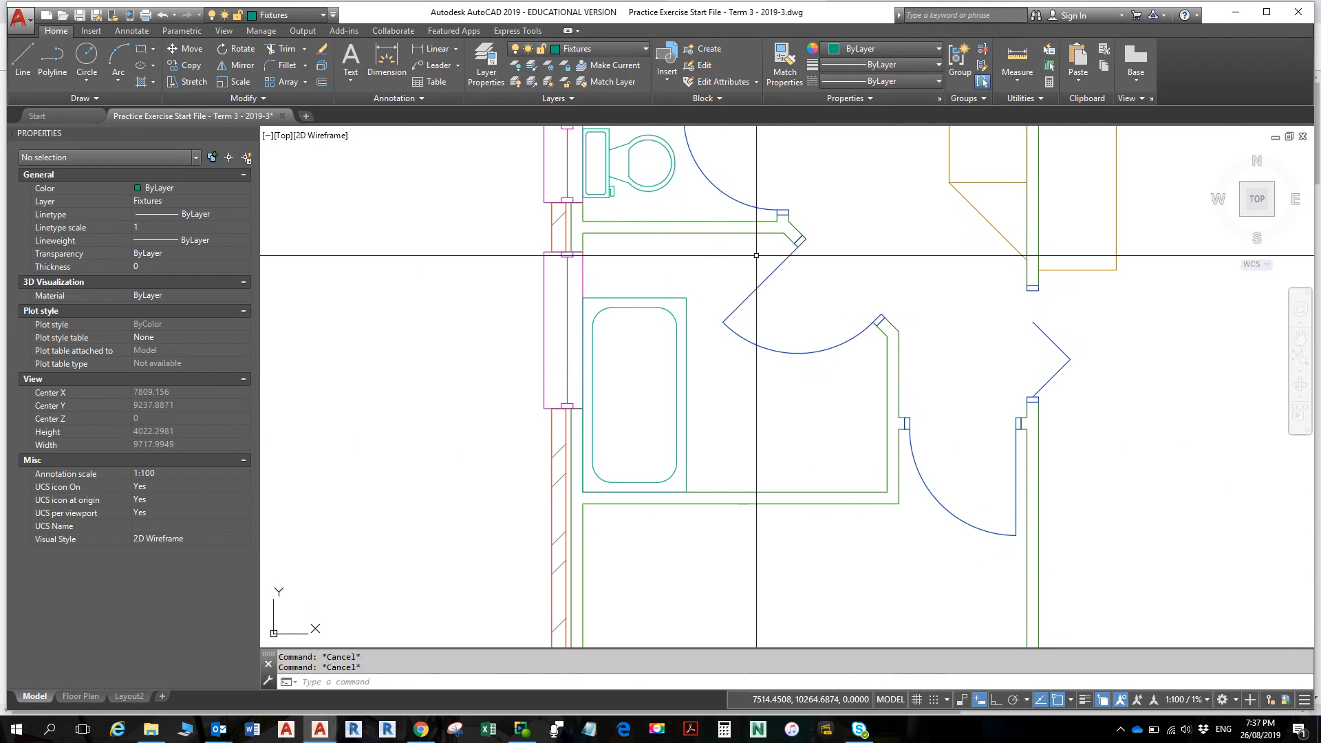
- Make Floor-Outline the current layer and draw a line across the angled bathroom door opening, between the midpoints of the two door jambs
{"action": "mouse_move", "coordinate": [782, 260]}
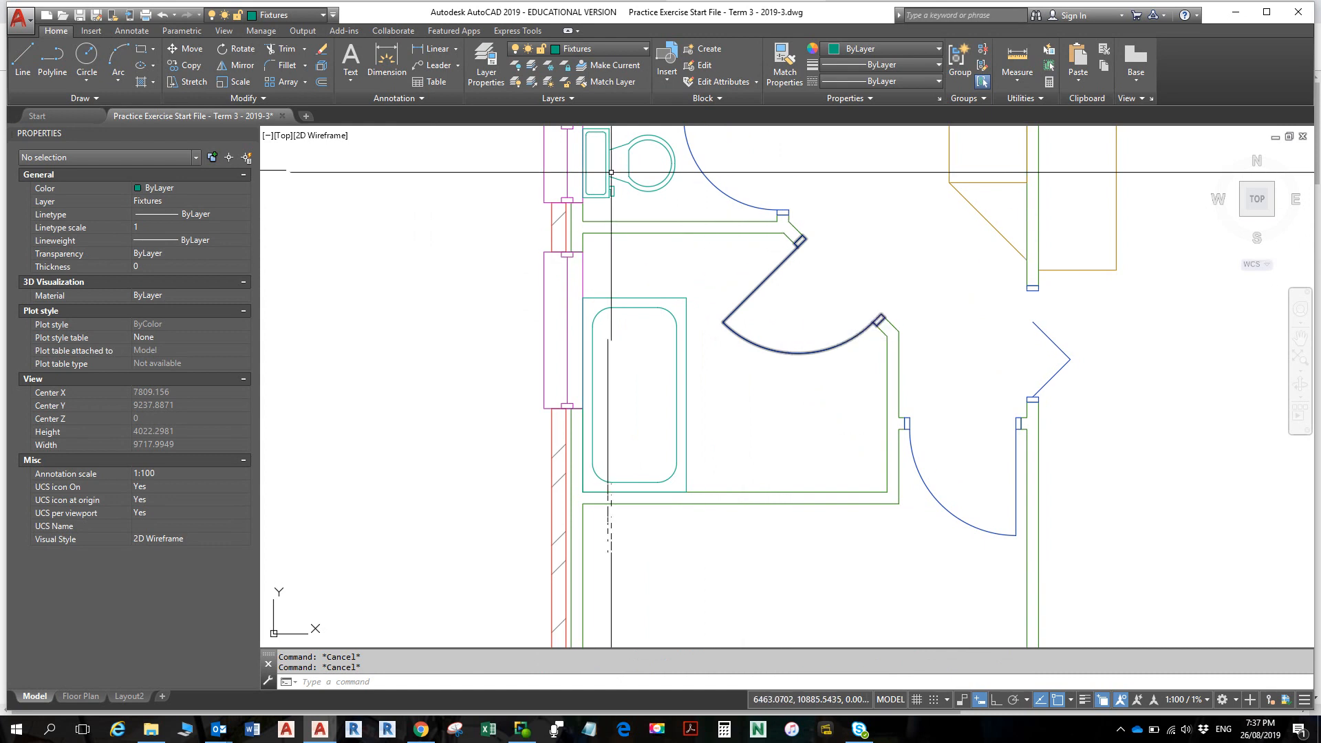
{"action": "left_click", "coordinate": [582, 55]}
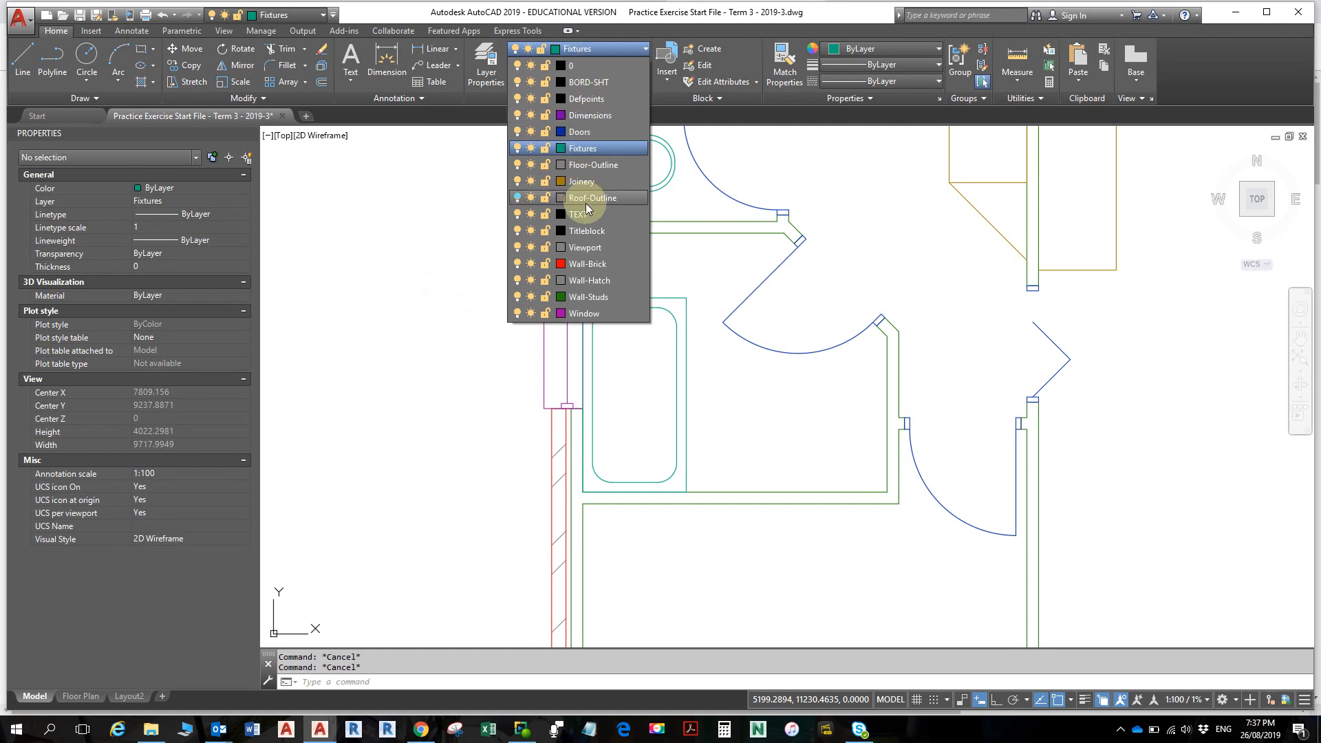
{"action": "left_click", "coordinate": [597, 167]}
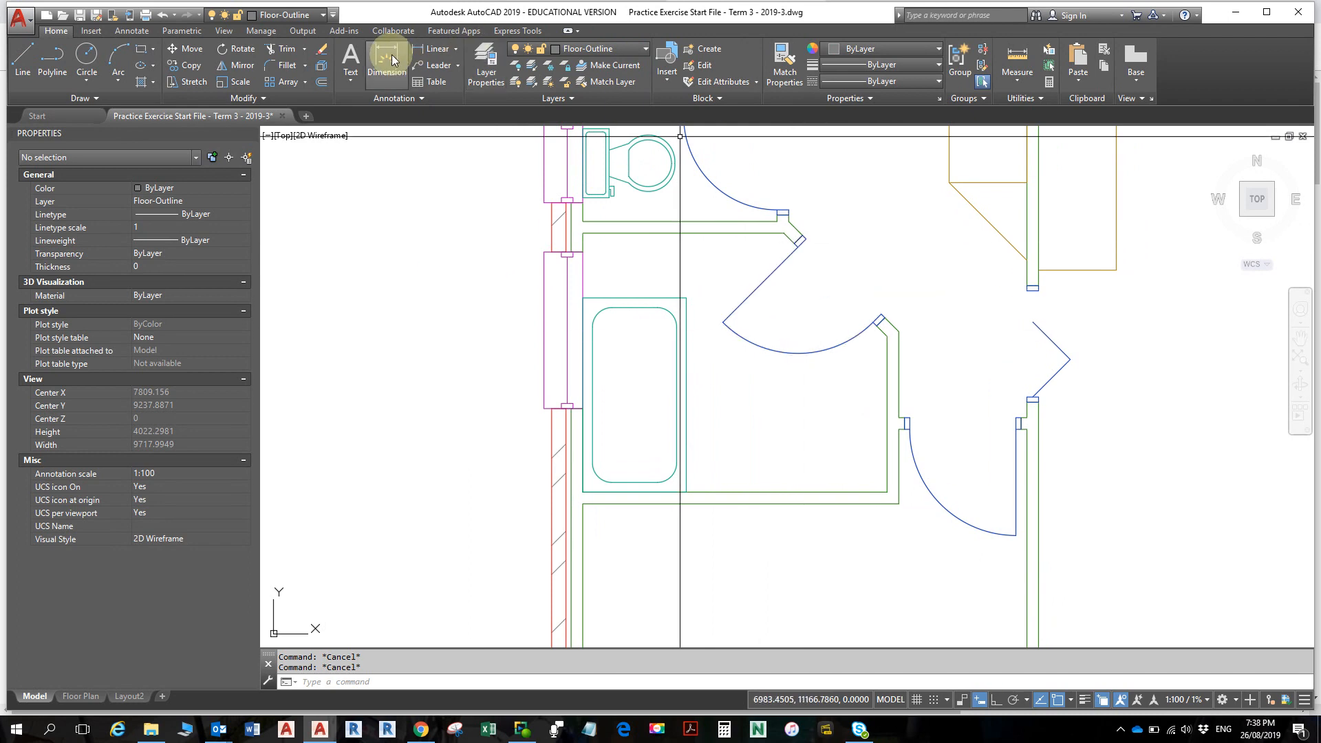
{"action": "left_click", "coordinate": [23, 55]}
{"action": "scroll", "coordinate": [797, 237], "scroll_direction": "up", "scroll_amount": 4}
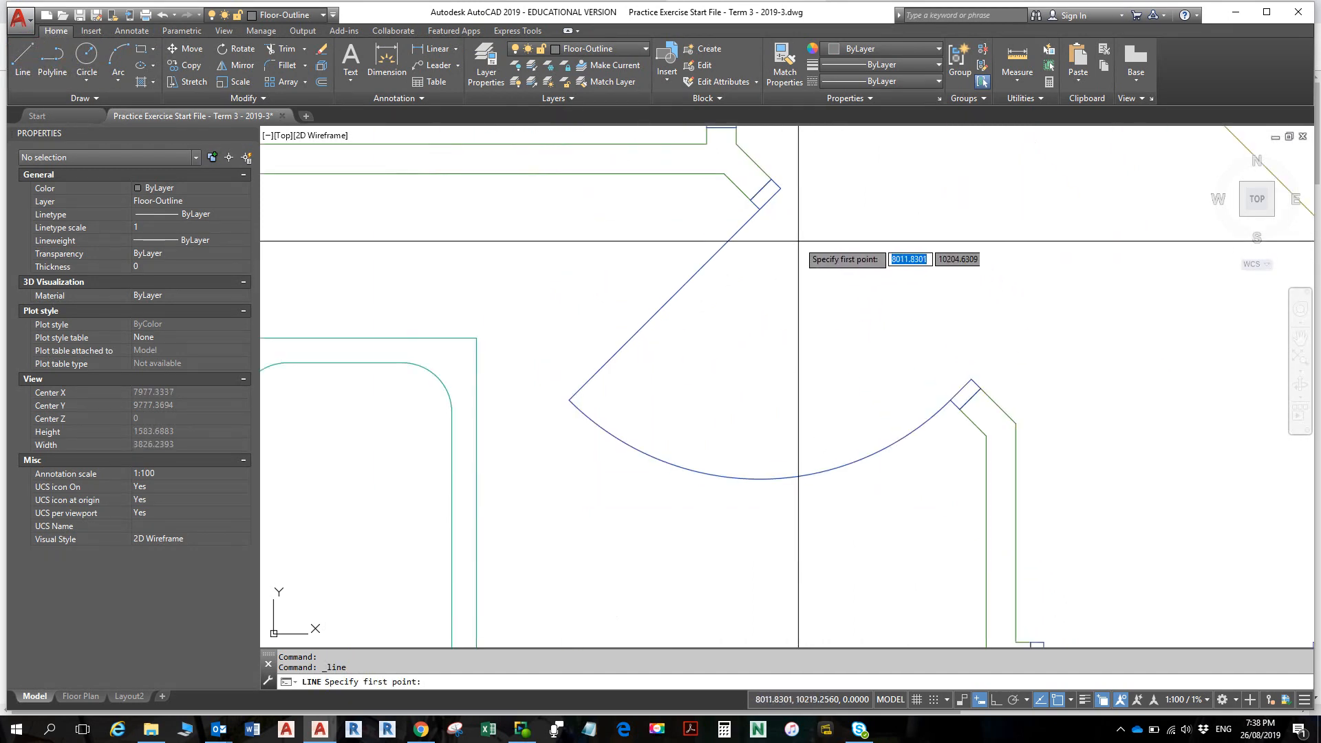
{"action": "left_click", "coordinate": [770, 199]}
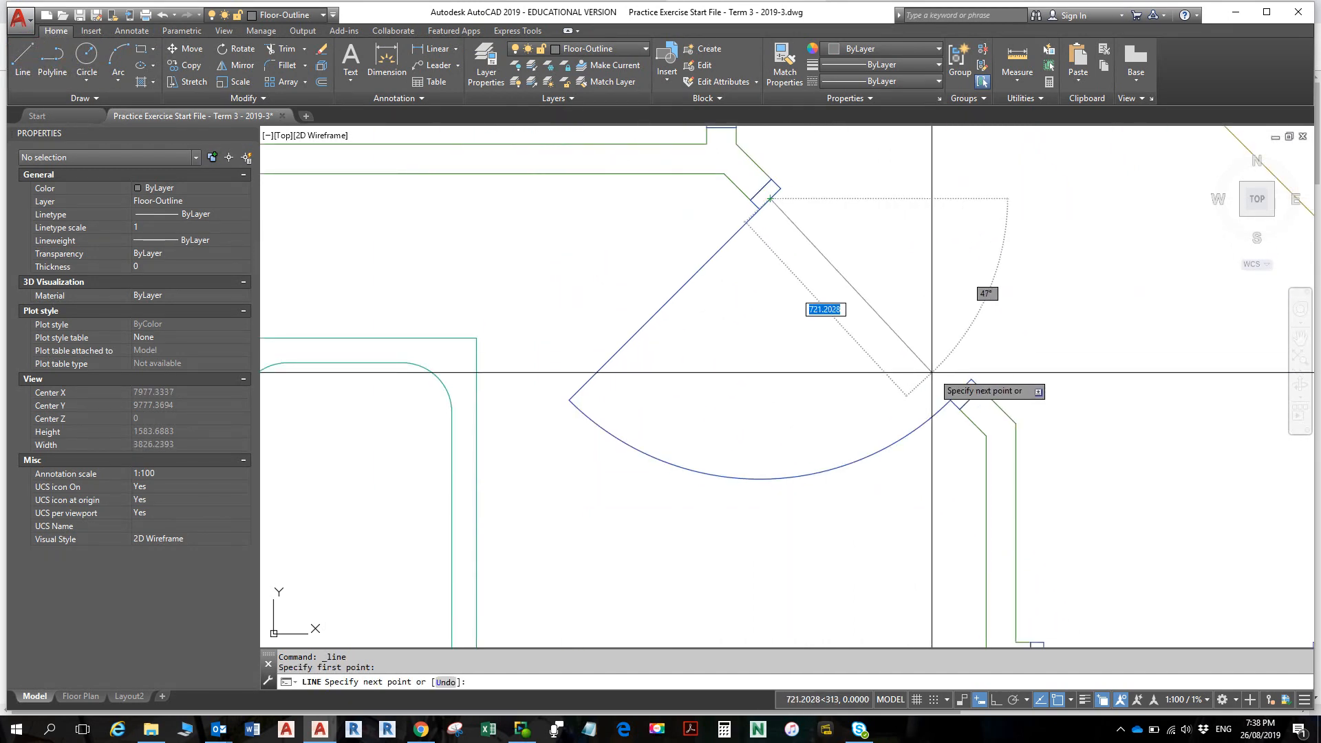
{"action": "left_click", "coordinate": [961, 389]}
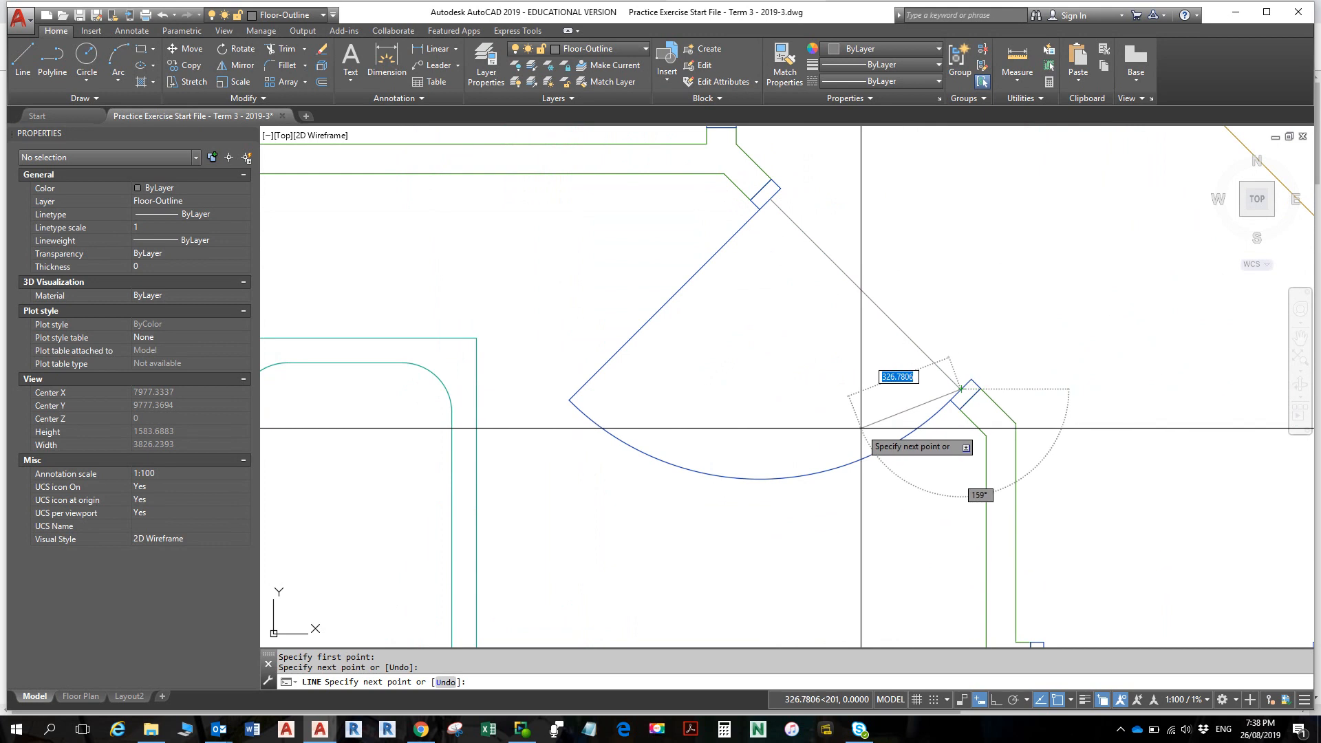
{"action": "key", "text": "Return"}
{"action": "scroll", "coordinate": [846, 399], "scroll_direction": "down", "scroll_amount": 3}
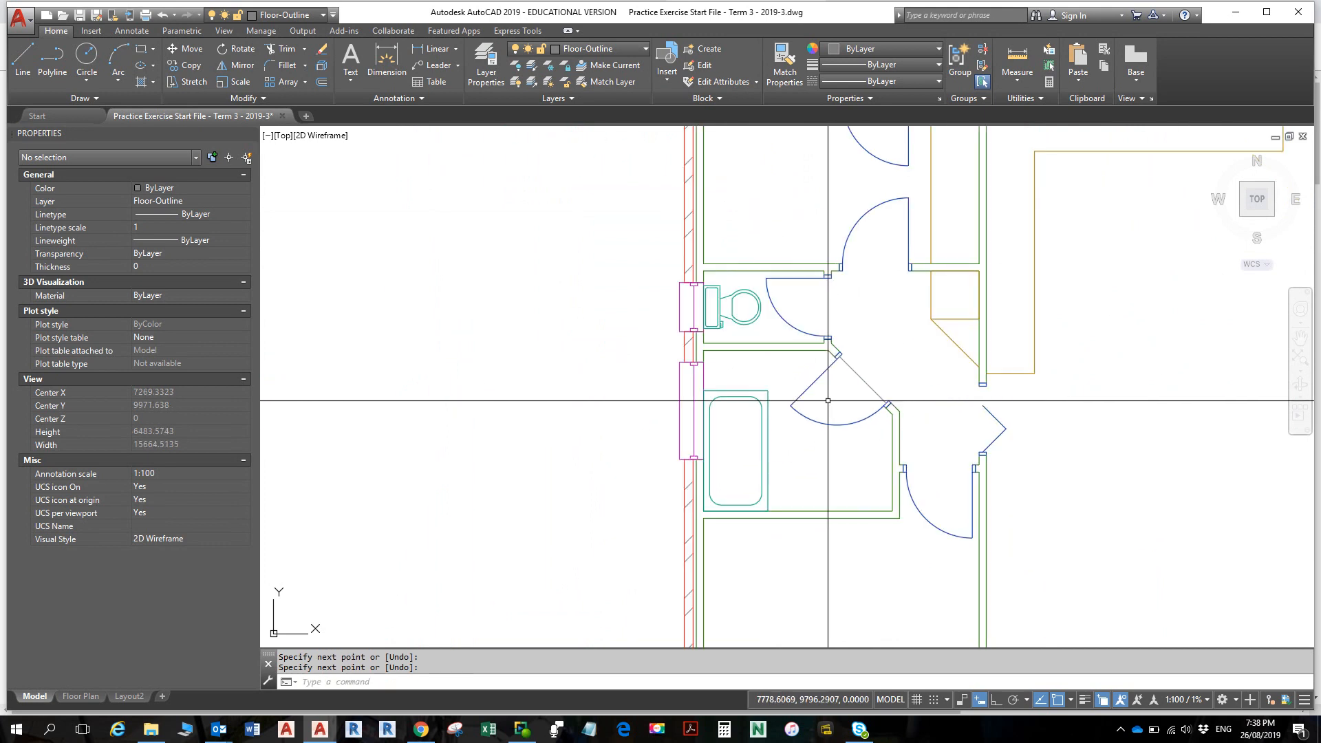
- Draw a vertical line across the toilet door opening between the midpoints of its two door jambs
{"action": "scroll", "coordinate": [835, 337], "scroll_direction": "up", "scroll_amount": 3}
{"action": "left_click", "coordinate": [23, 56]}
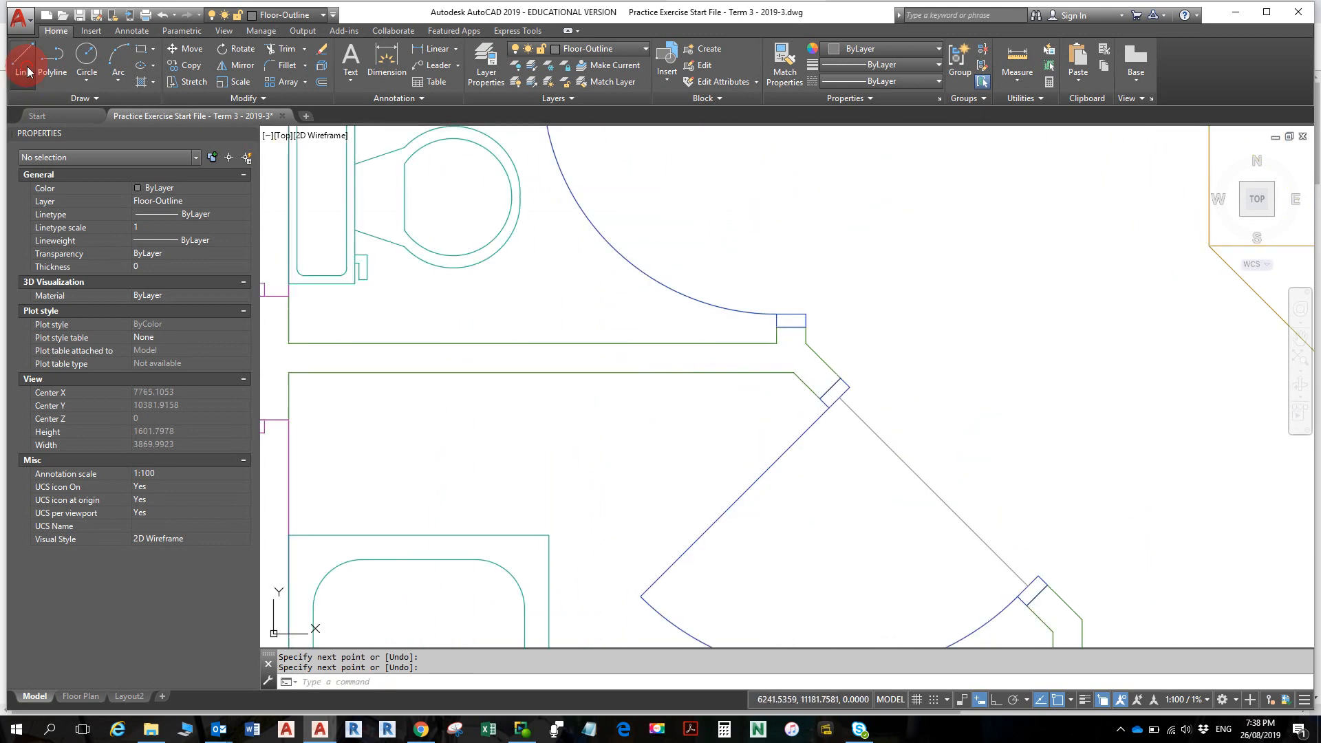
{"action": "left_click", "coordinate": [806, 315]}
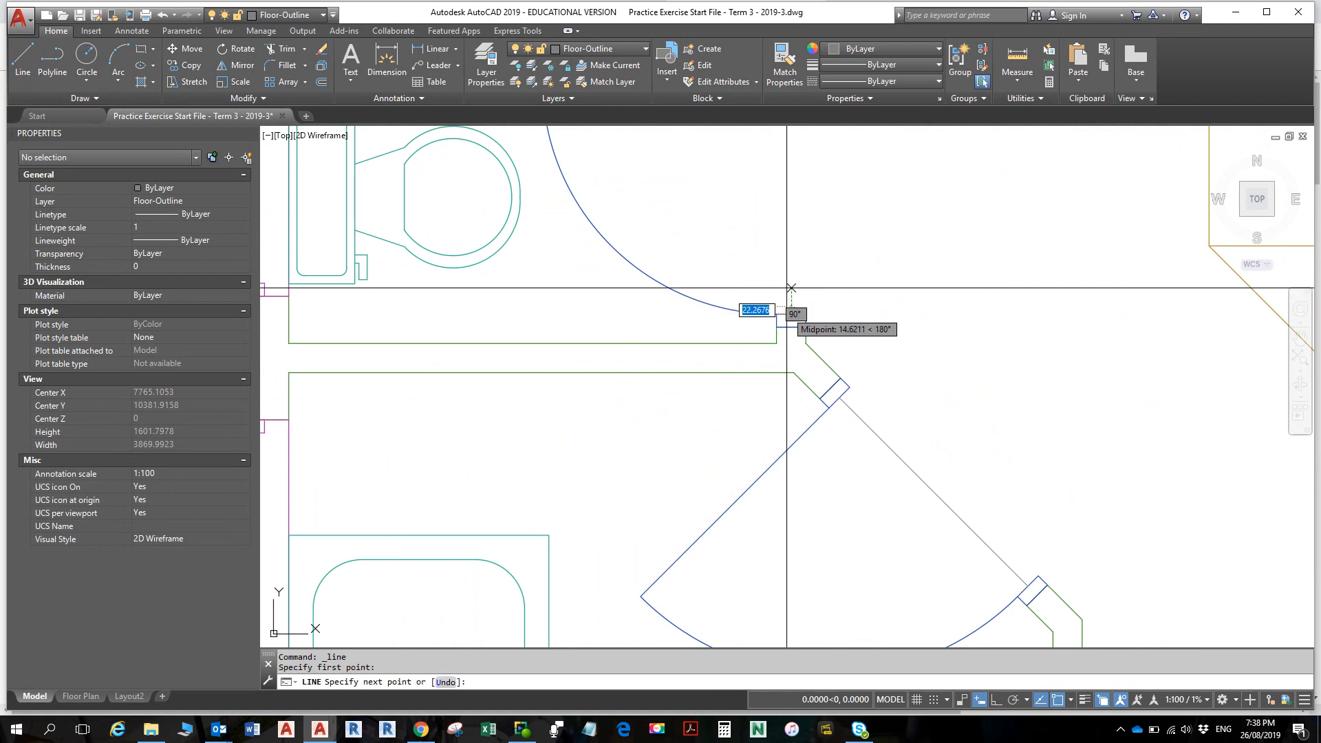
{"action": "scroll", "coordinate": [777, 241], "scroll_direction": "down", "scroll_amount": 3}
{"action": "scroll", "coordinate": [777, 242], "scroll_direction": "up", "scroll_amount": 5}
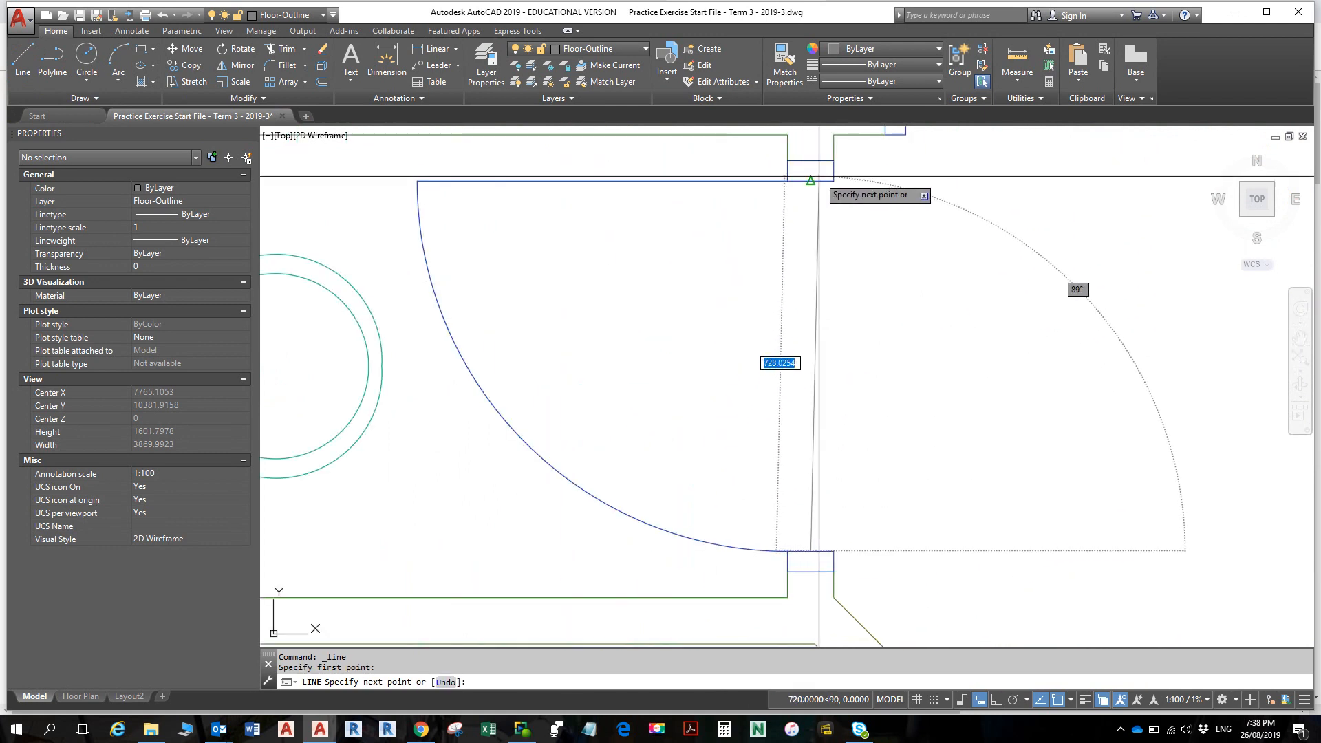
{"action": "scroll", "coordinate": [796, 185], "scroll_direction": "down", "scroll_amount": 4}
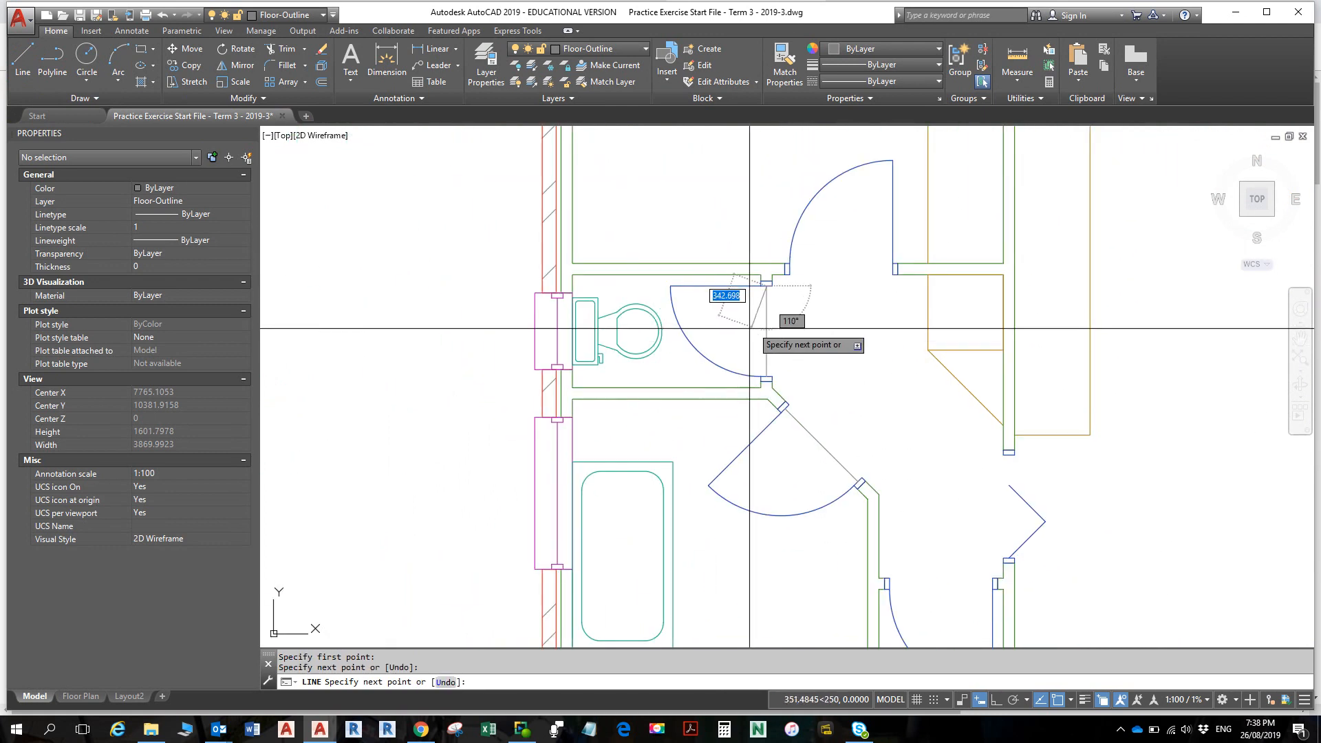
{"action": "key", "text": "Escape"}
{"action": "key", "text": "Escape"}
- Create a new layer named Floor-Tiles
{"action": "scroll", "coordinate": [784, 282], "scroll_direction": "down", "scroll_amount": 8}
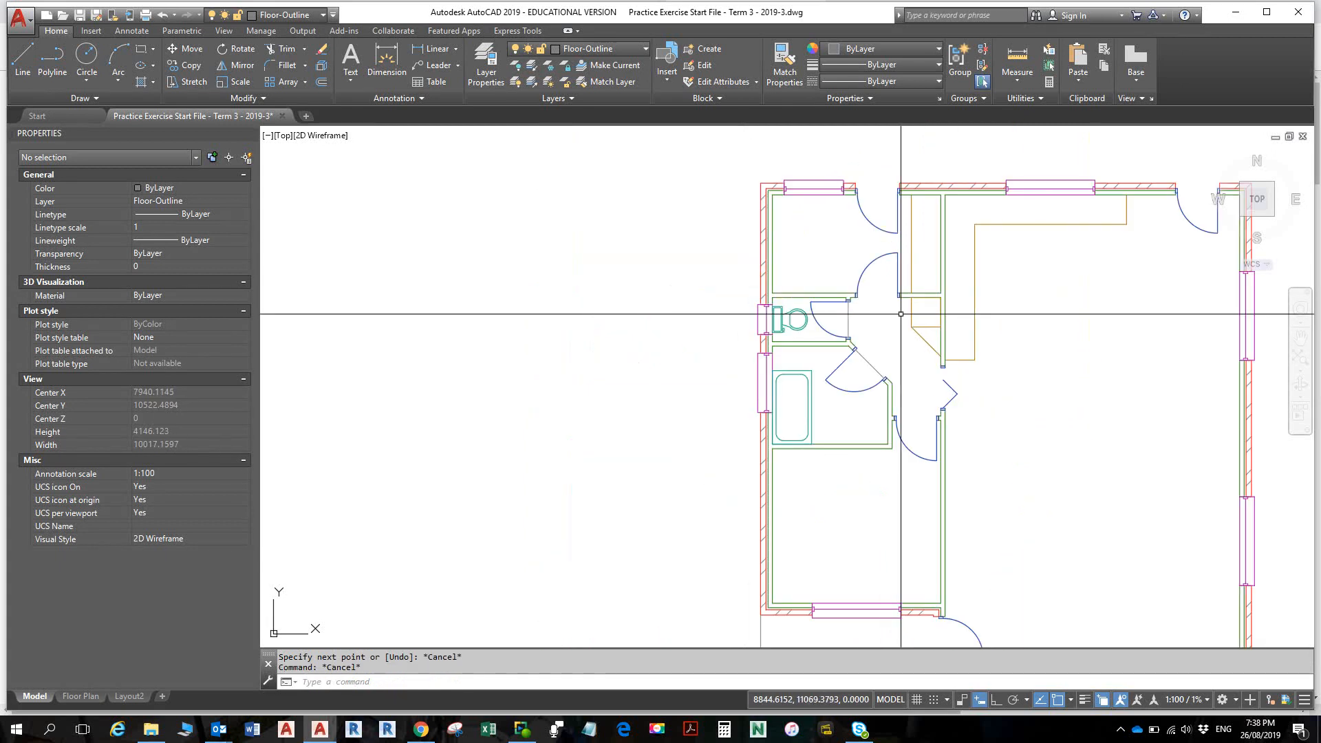
{"action": "middle_click_drag", "start_coordinate": [784, 286], "coordinate": [763, 281]}
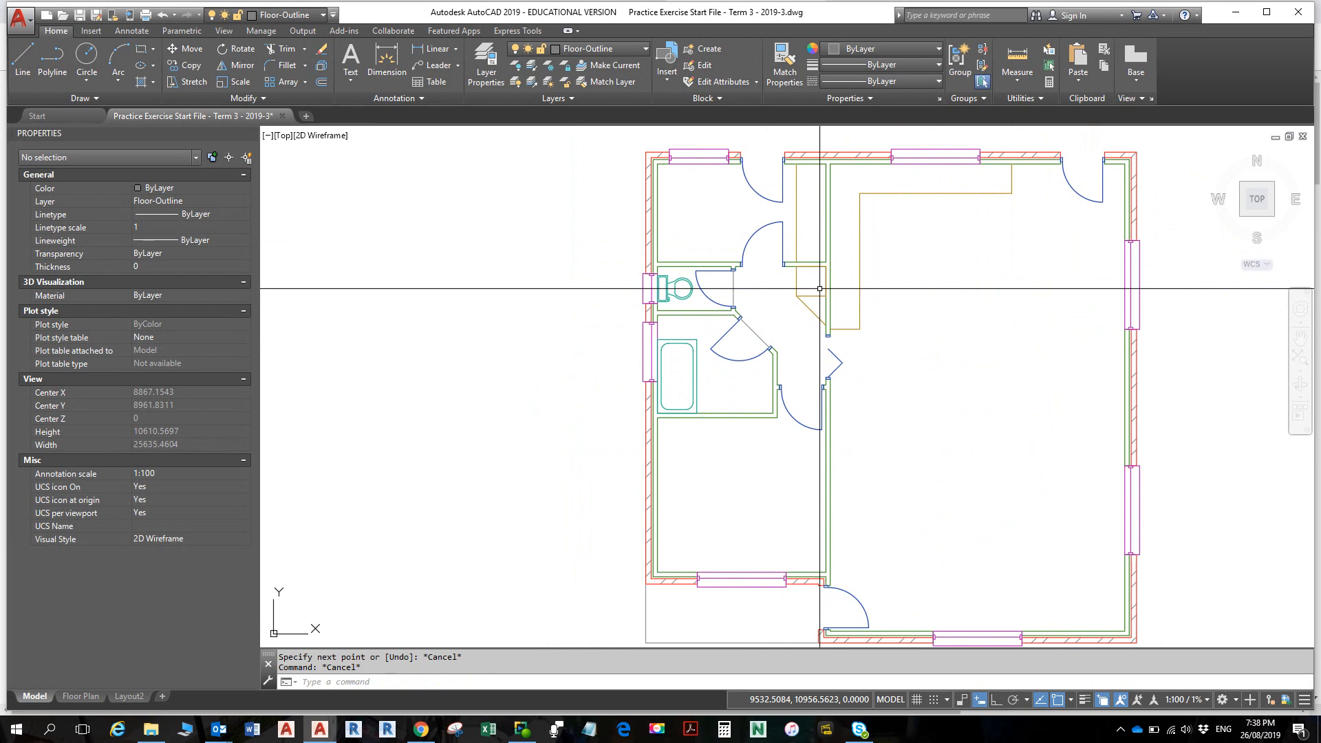
{"action": "scroll", "coordinate": [742, 272], "scroll_direction": "up", "scroll_amount": 4}
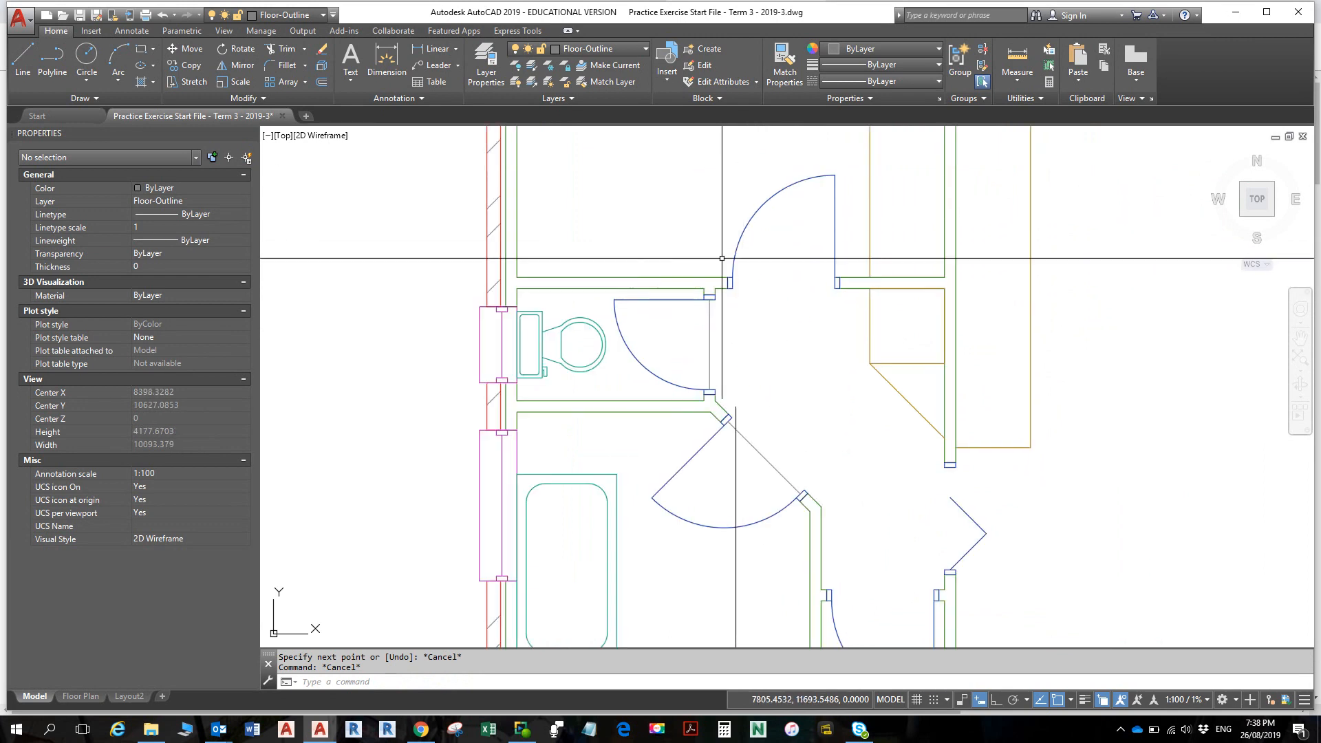
{"action": "scroll", "coordinate": [729, 283], "scroll_direction": "down", "scroll_amount": 2}
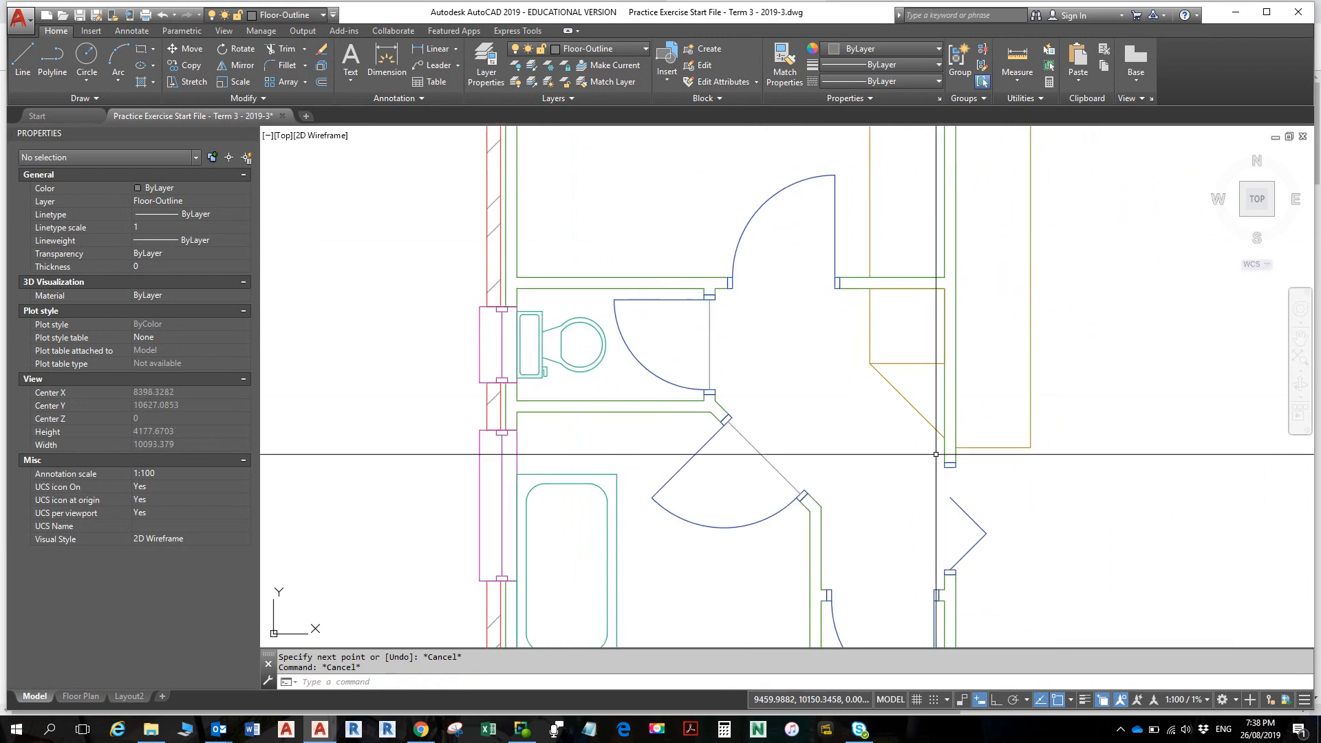
{"action": "scroll", "coordinate": [877, 440], "scroll_direction": "down", "scroll_amount": 2}
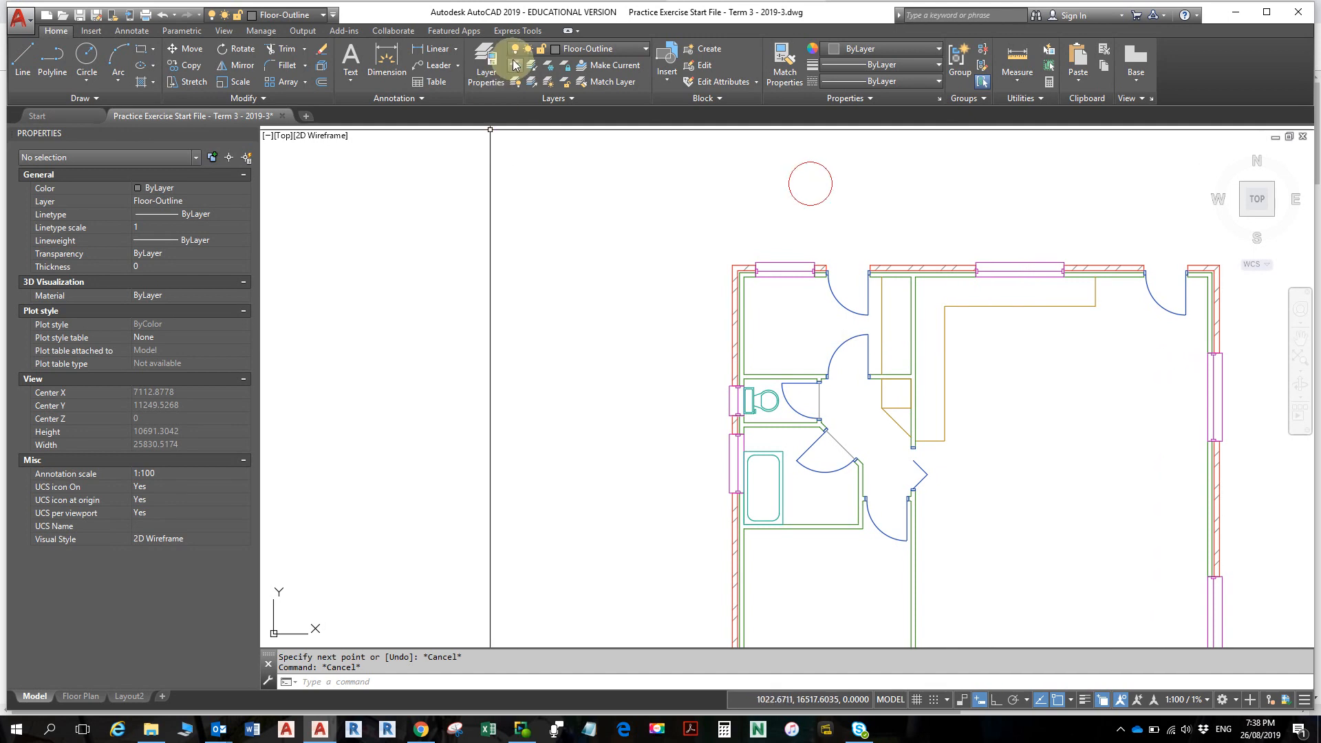
{"action": "left_click", "coordinate": [488, 66]}
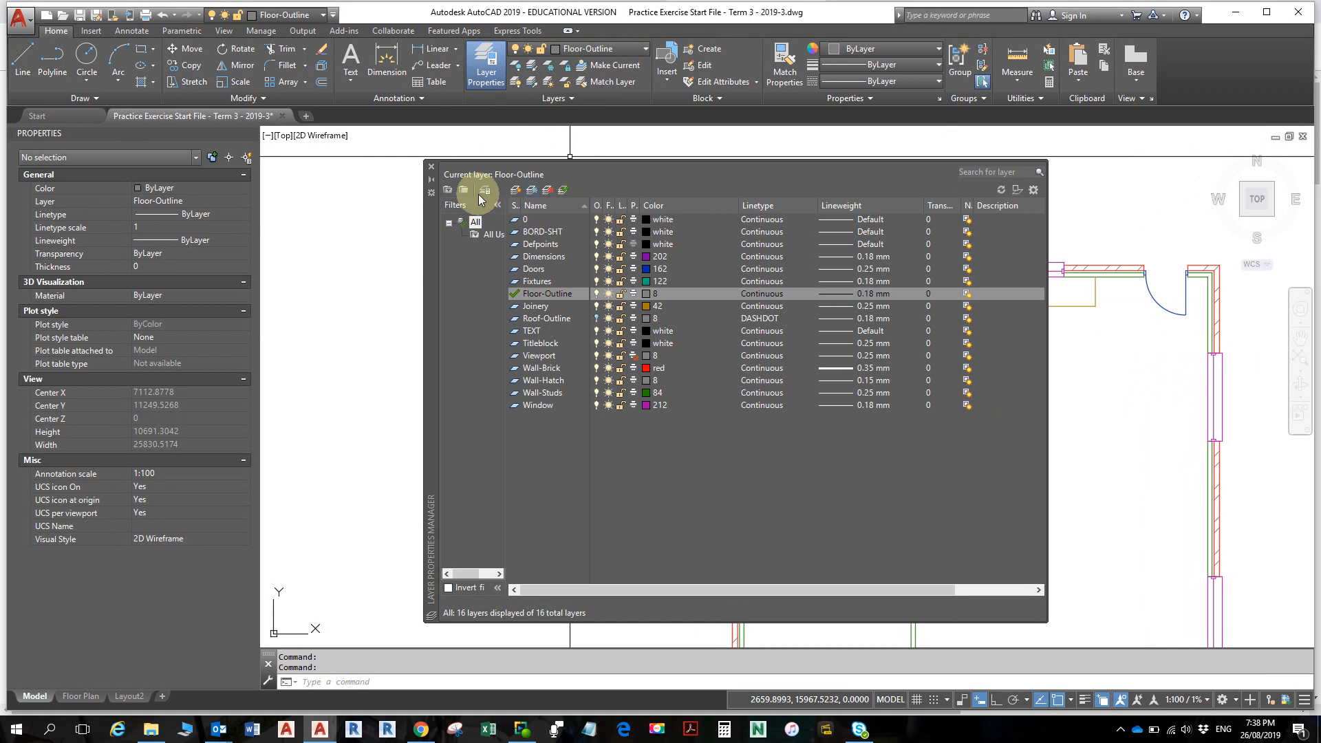
{"action": "left_click", "coordinate": [514, 190]}
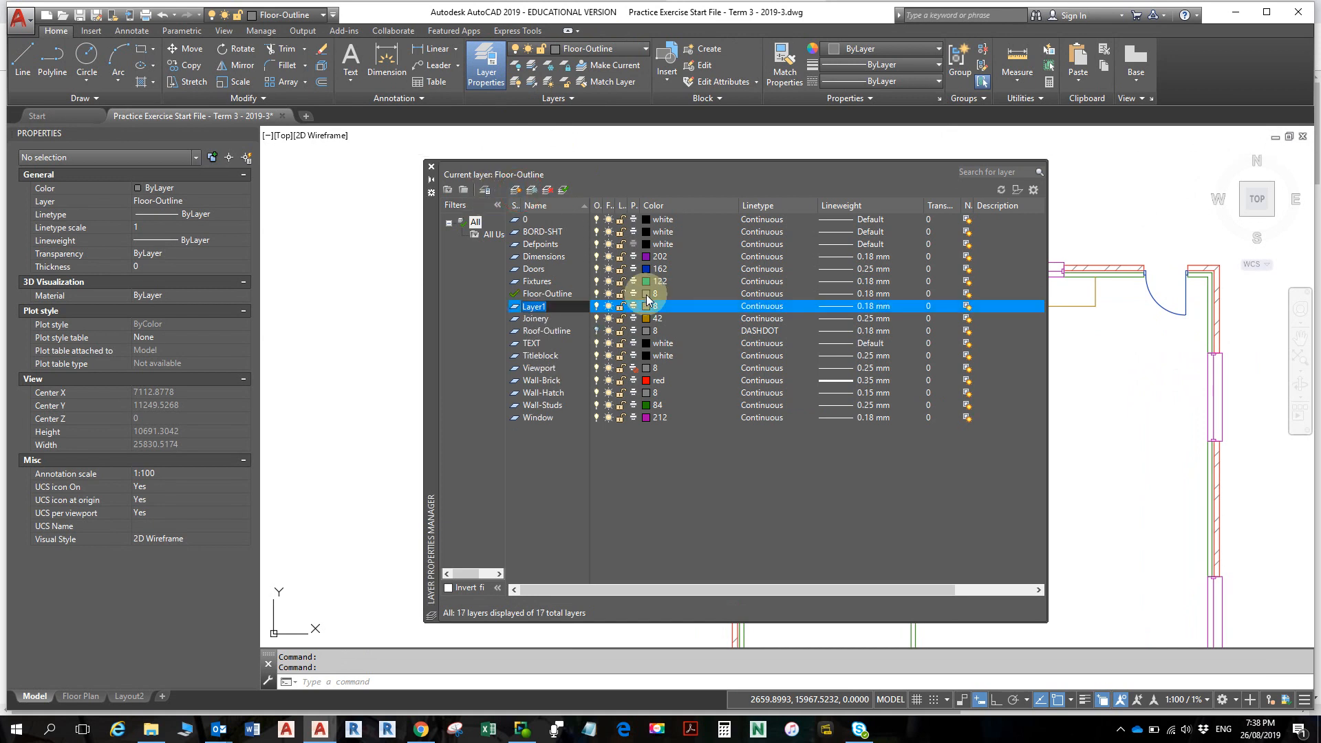
{"action": "type", "text": "Floor-Tiles"}
{"action": "key", "text": "Return"}
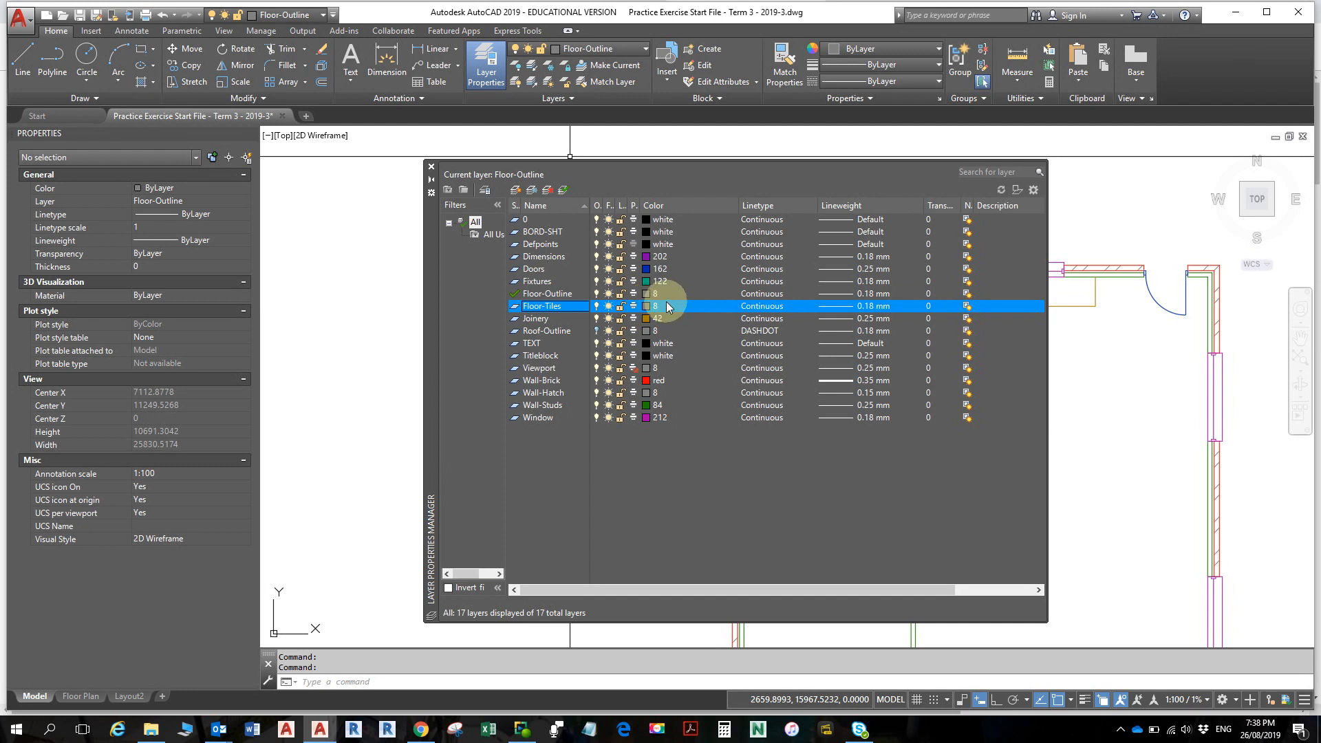
- Set the Floor-Tiles layer's colour to 191 and make it the current layer
{"action": "left_click", "coordinate": [648, 307]}
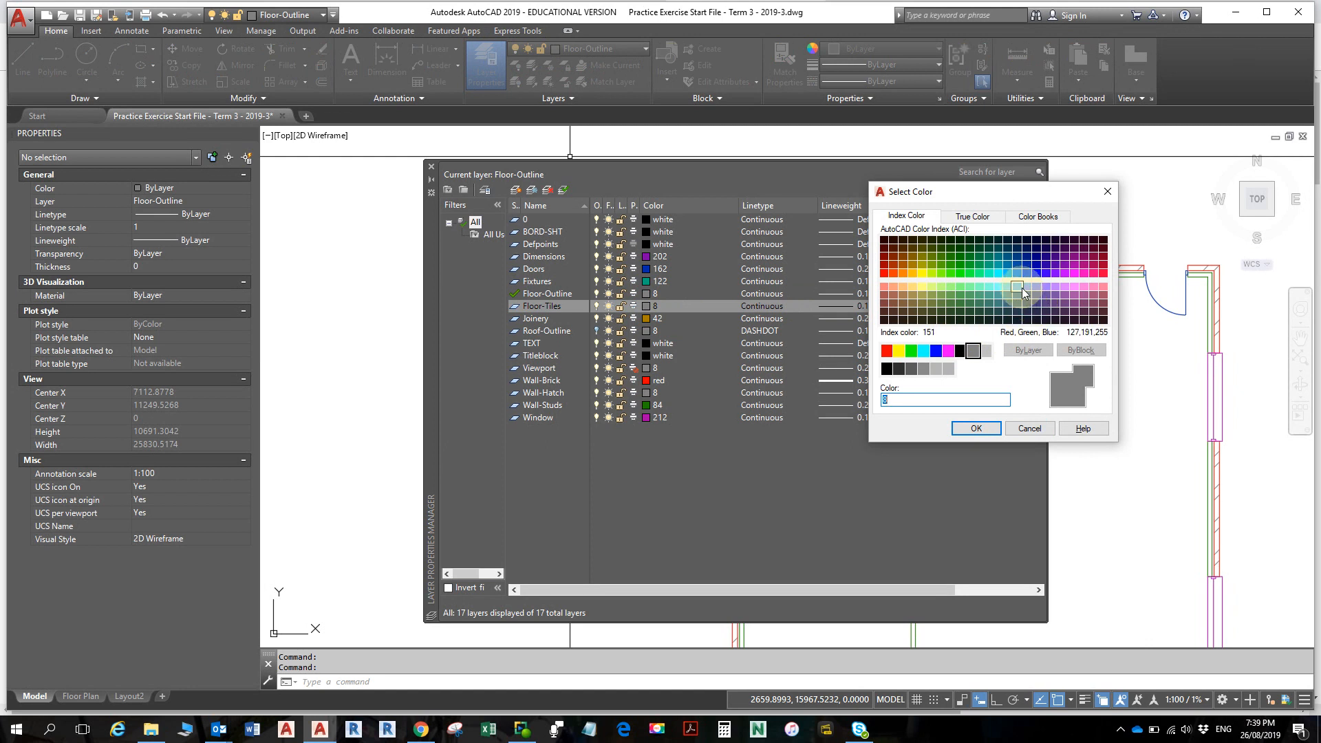
{"action": "left_click", "coordinate": [1059, 288]}
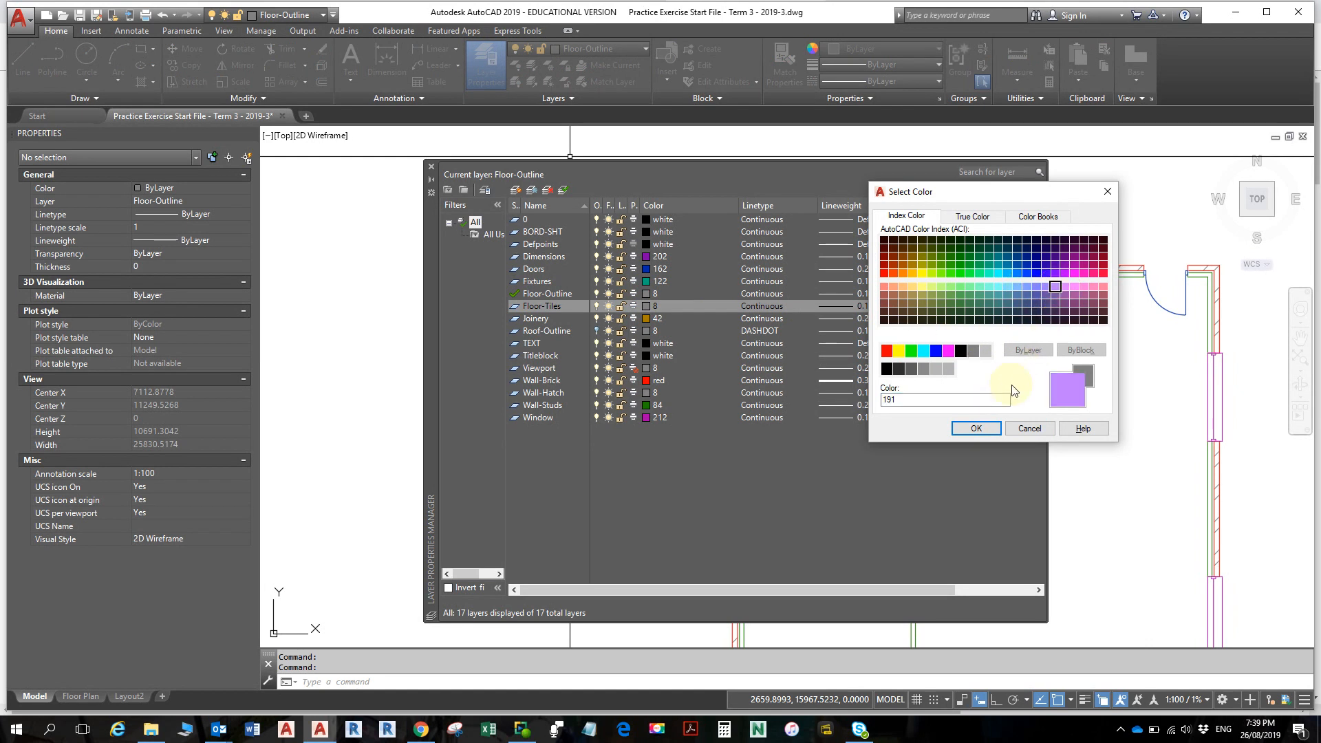
{"action": "left_click", "coordinate": [989, 428]}
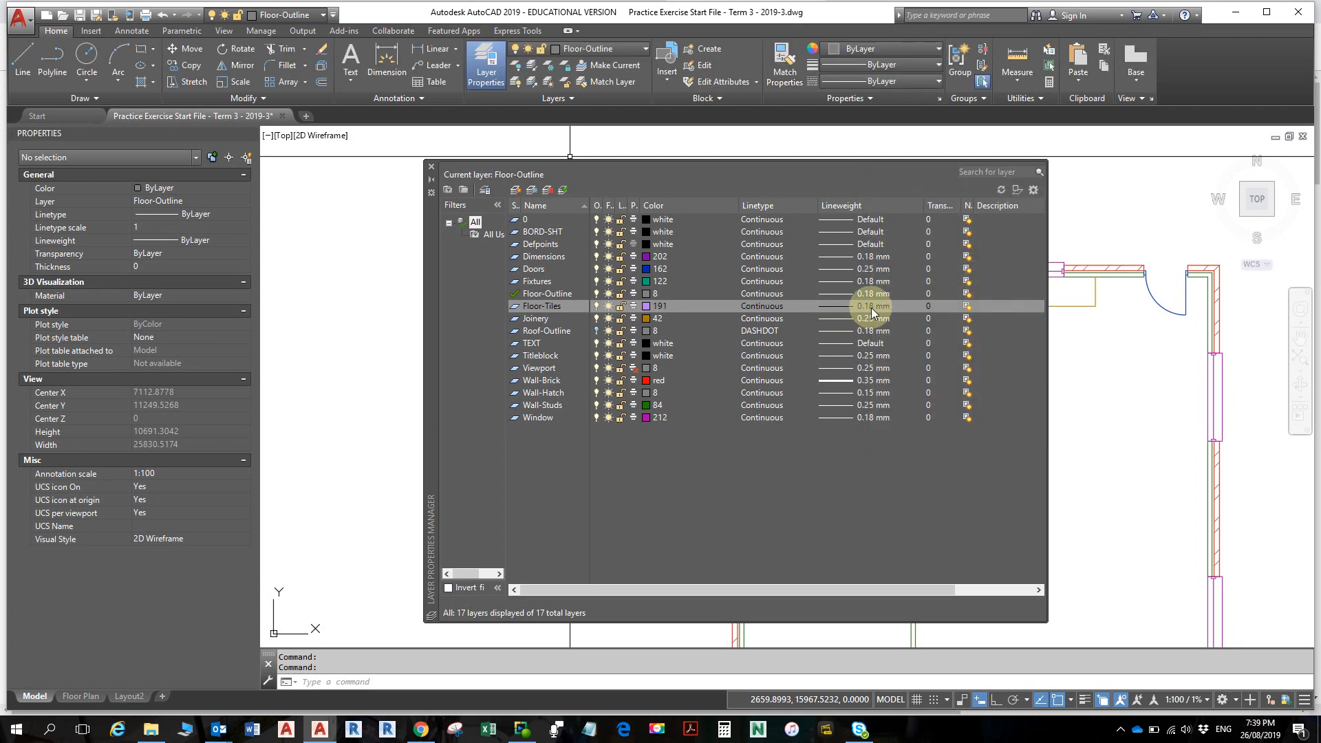
{"action": "double_click", "coordinate": [538, 308]}
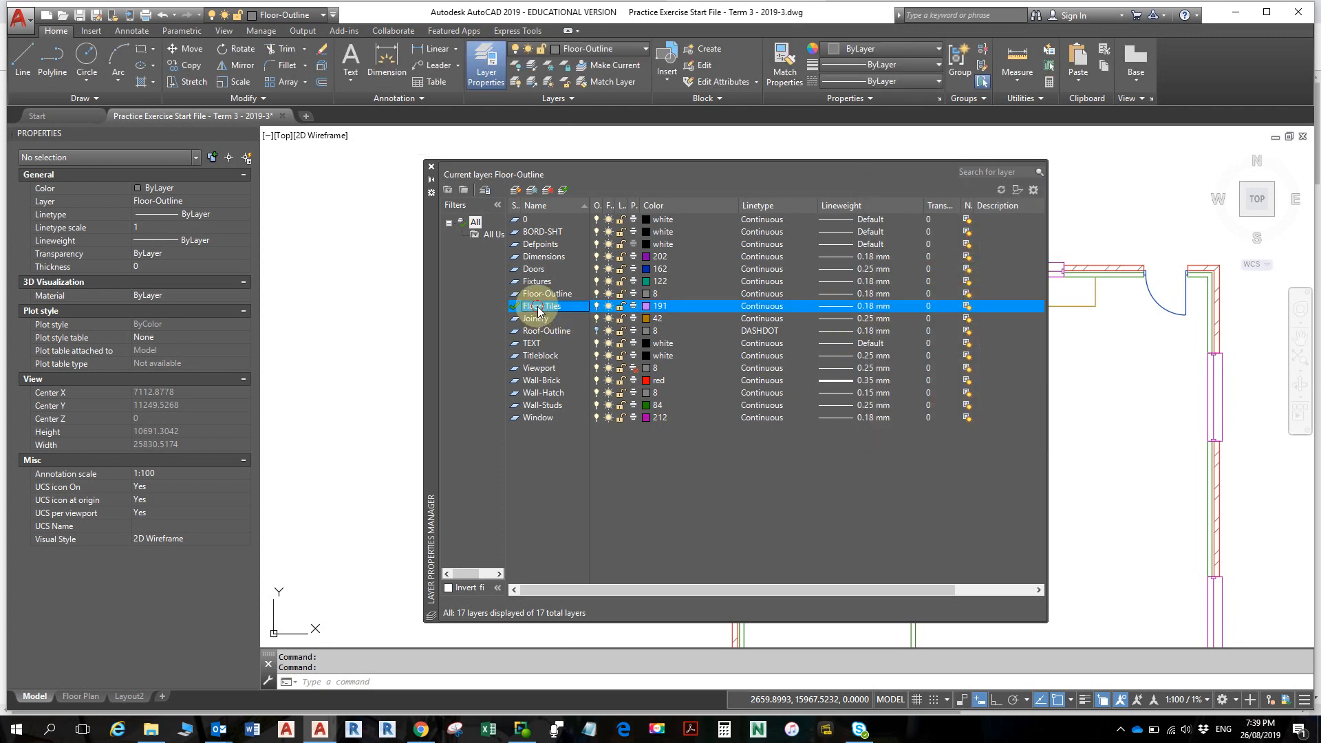
{"action": "left_click", "coordinate": [432, 167]}
{"action": "middle_click_drag", "start_coordinate": [835, 436], "coordinate": [801, 383]}
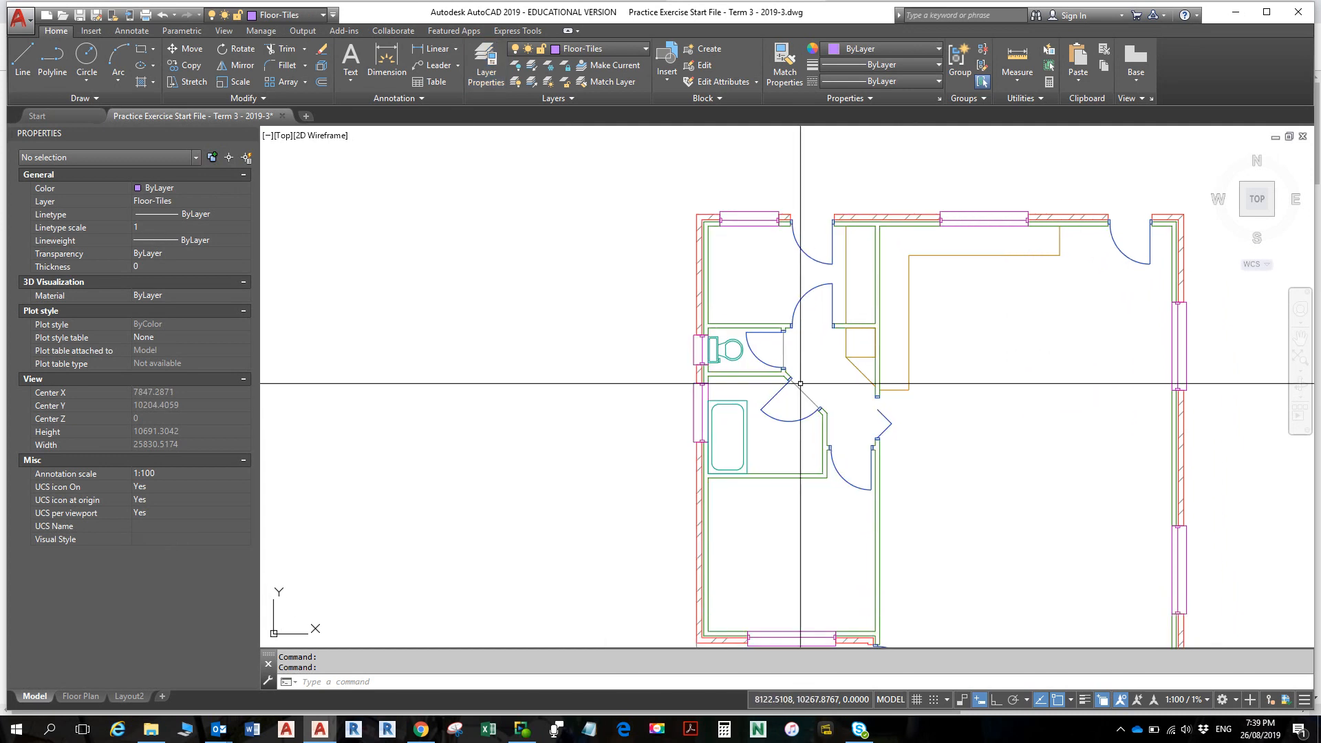
{"action": "scroll", "coordinate": [765, 442], "scroll_direction": "up", "scroll_amount": 2}
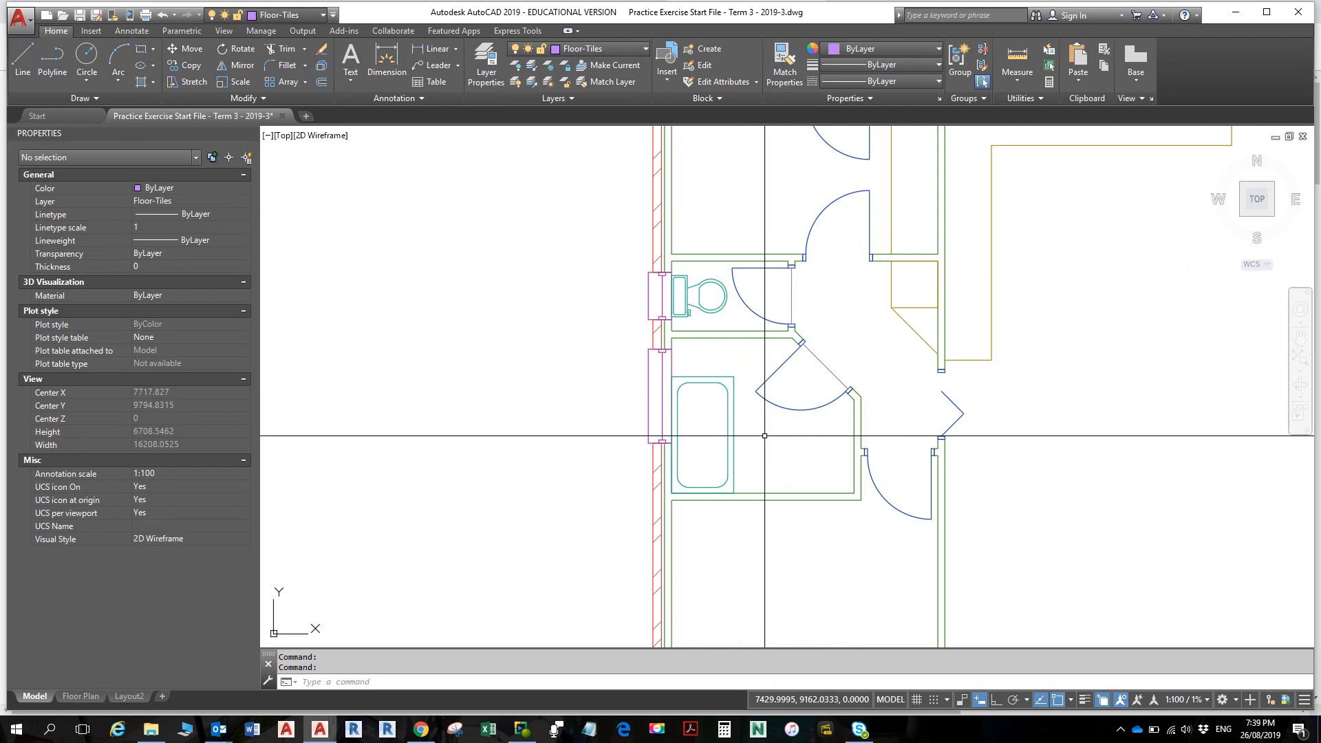
{"action": "key", "text": "alt"}
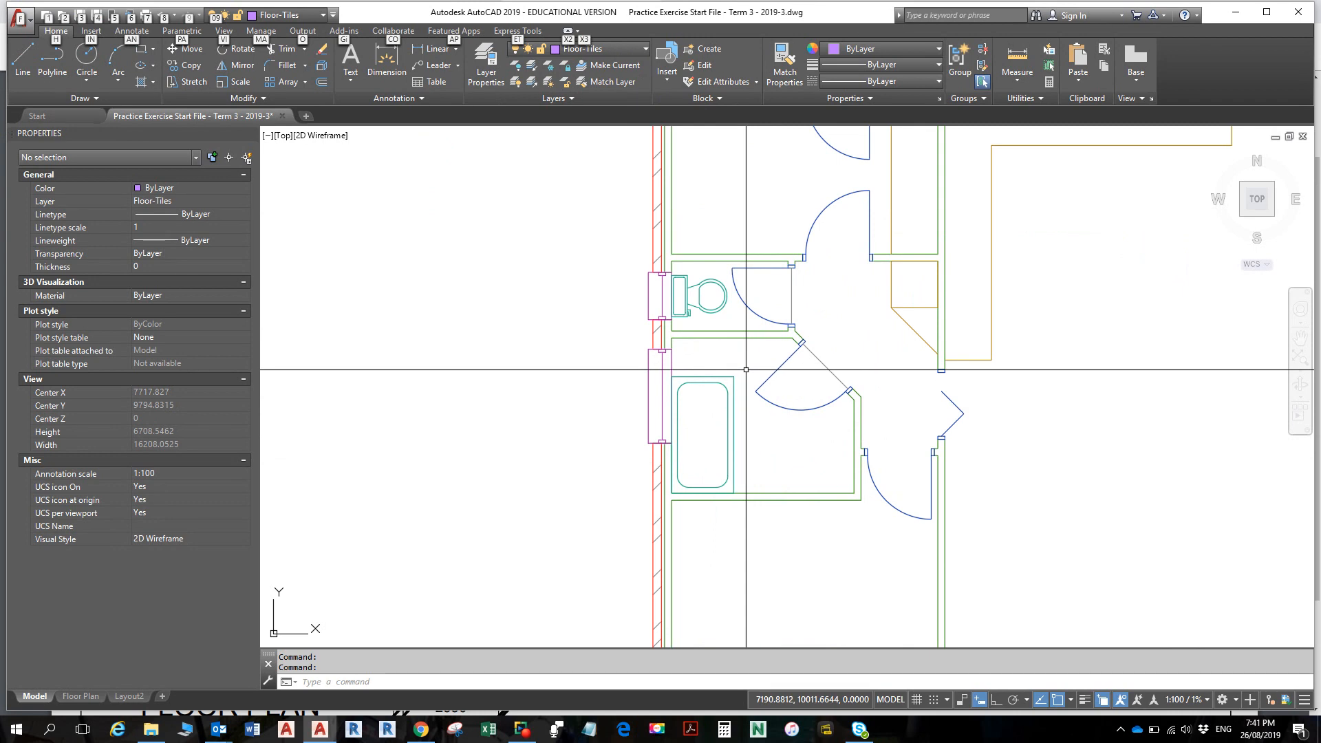
{"action": "left_click", "coordinate": [735, 15]}
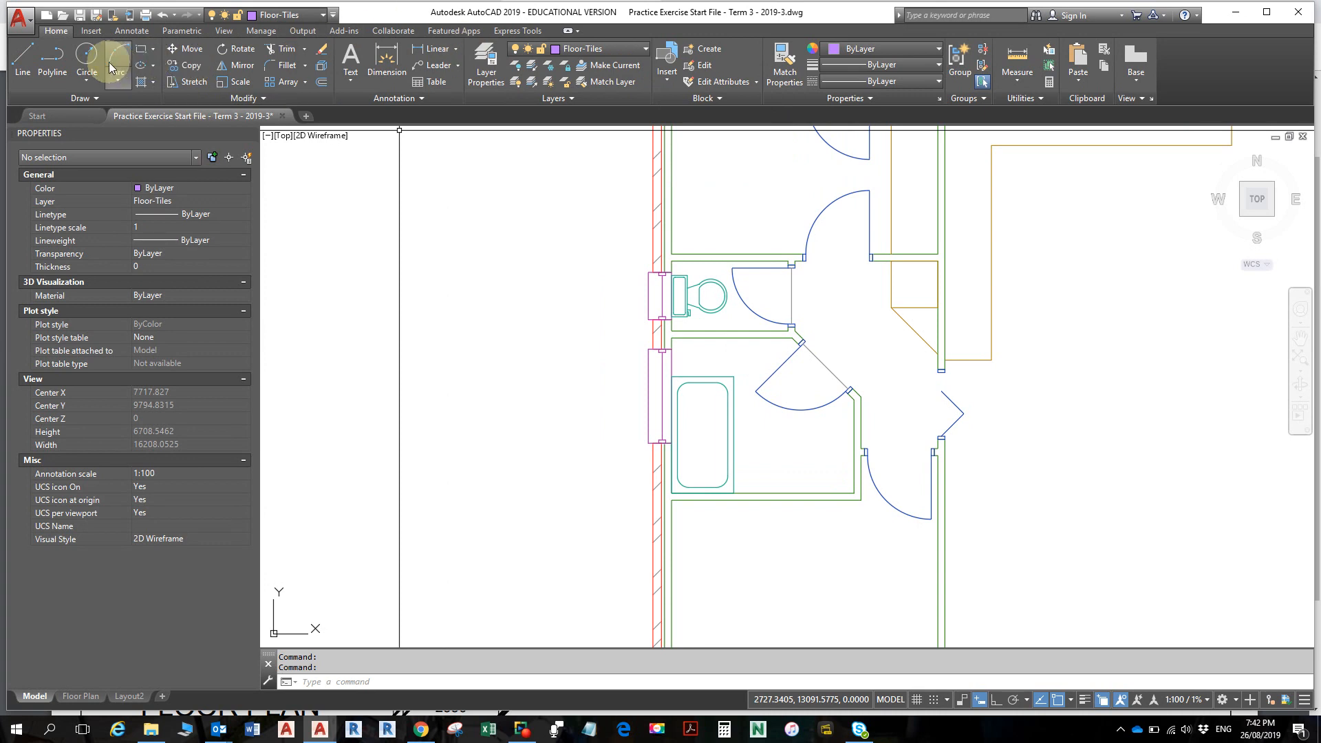
- Start a hatch on the Floor-Tiles layer, set its type to User defined and turn on Double for a tile grid
{"action": "left_click", "coordinate": [143, 82]}
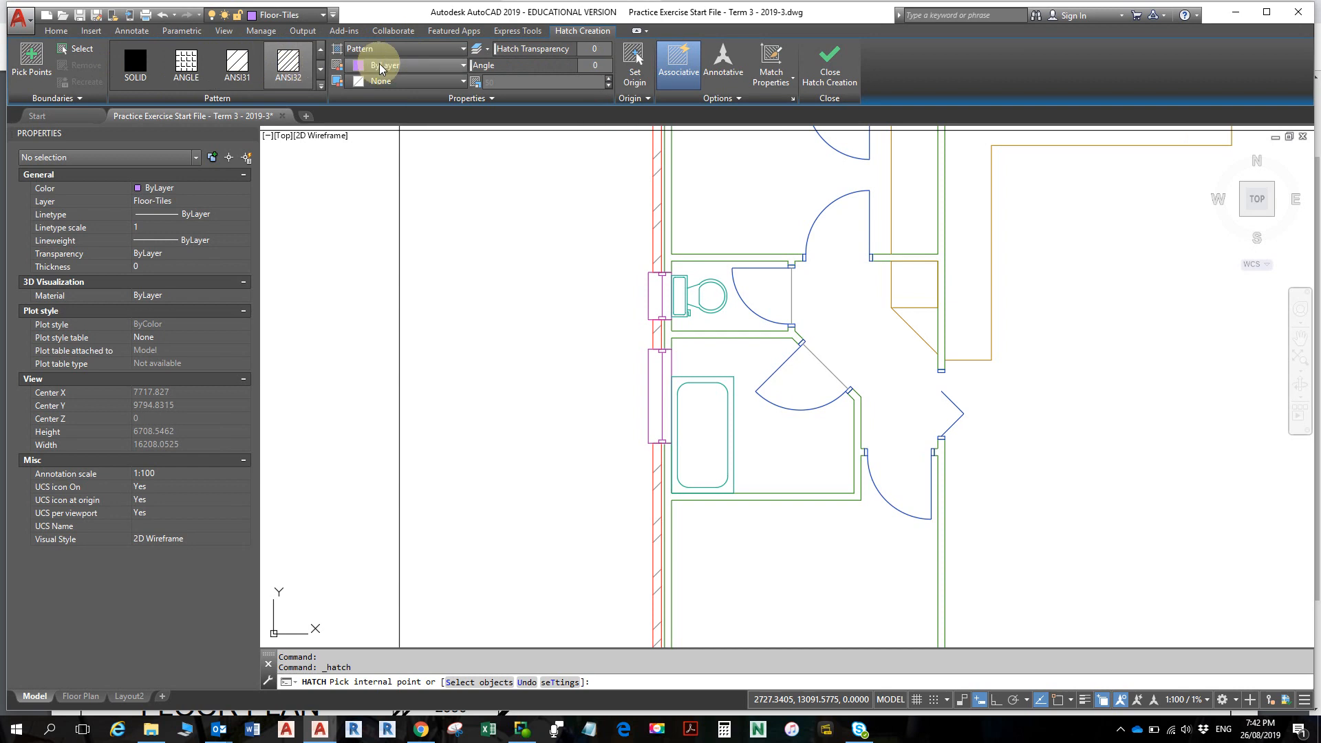
{"action": "left_click", "coordinate": [321, 70]}
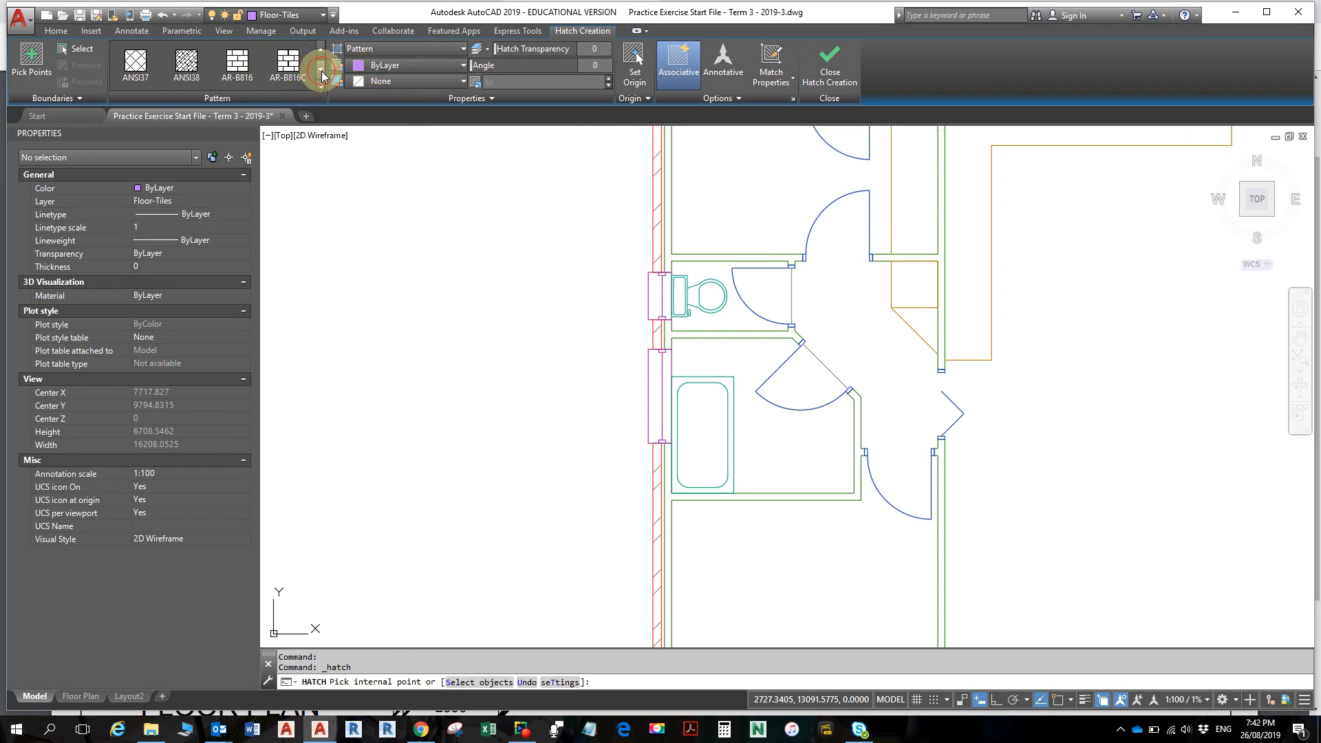
{"action": "left_click", "coordinate": [320, 71]}
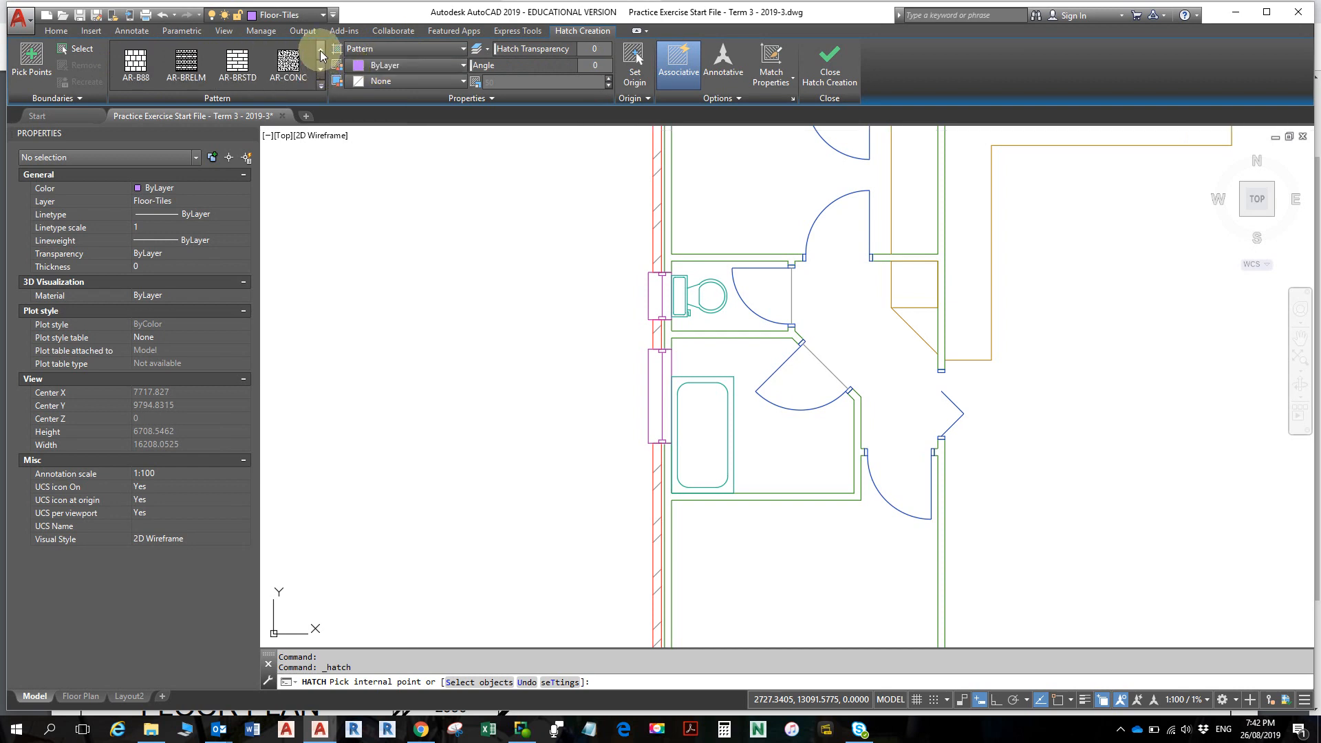
{"action": "left_click", "coordinate": [321, 54]}
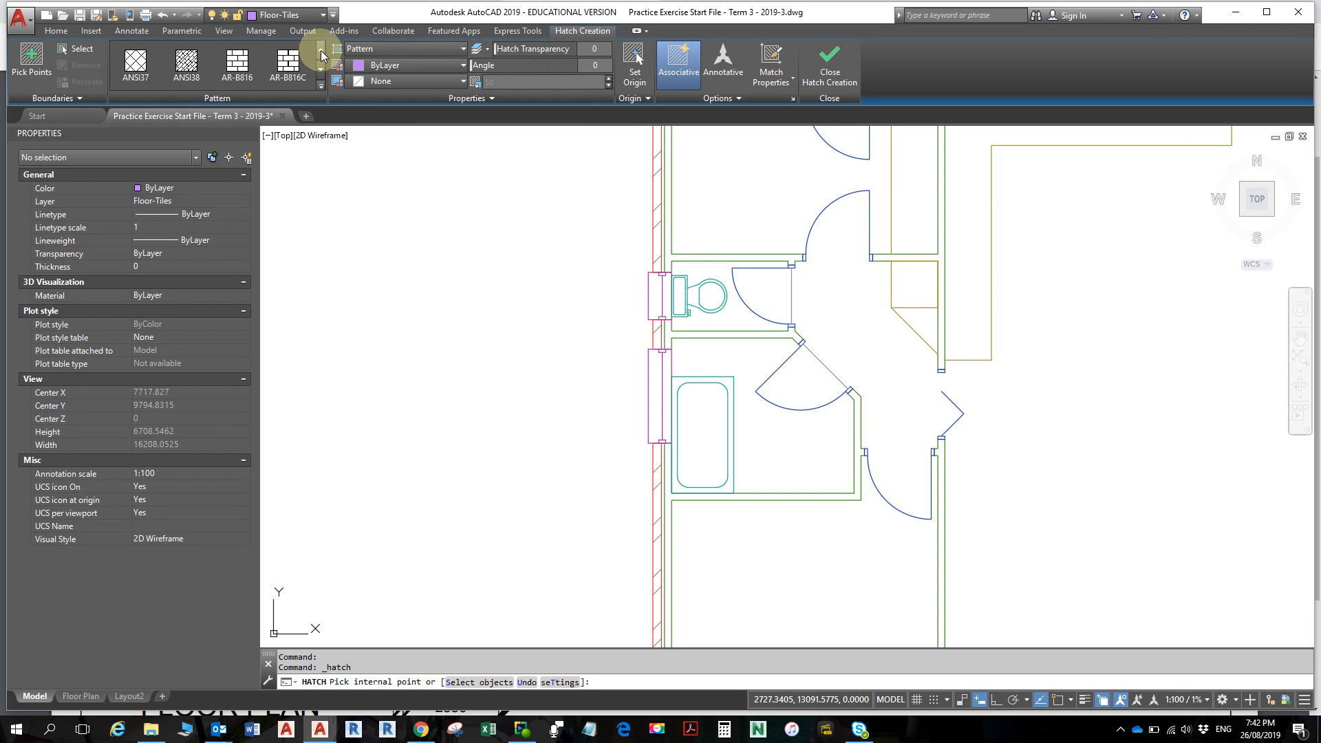
{"action": "left_click", "coordinate": [137, 68]}
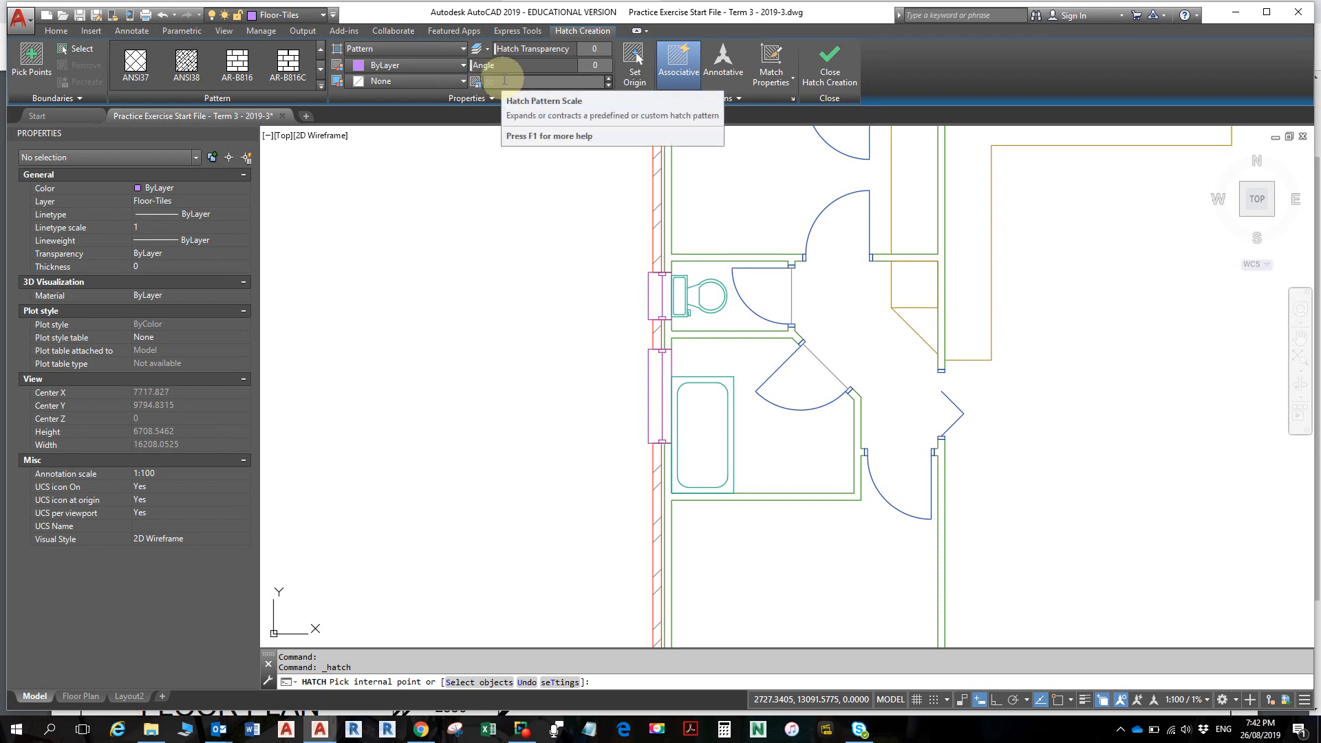
{"action": "left_click", "coordinate": [453, 48]}
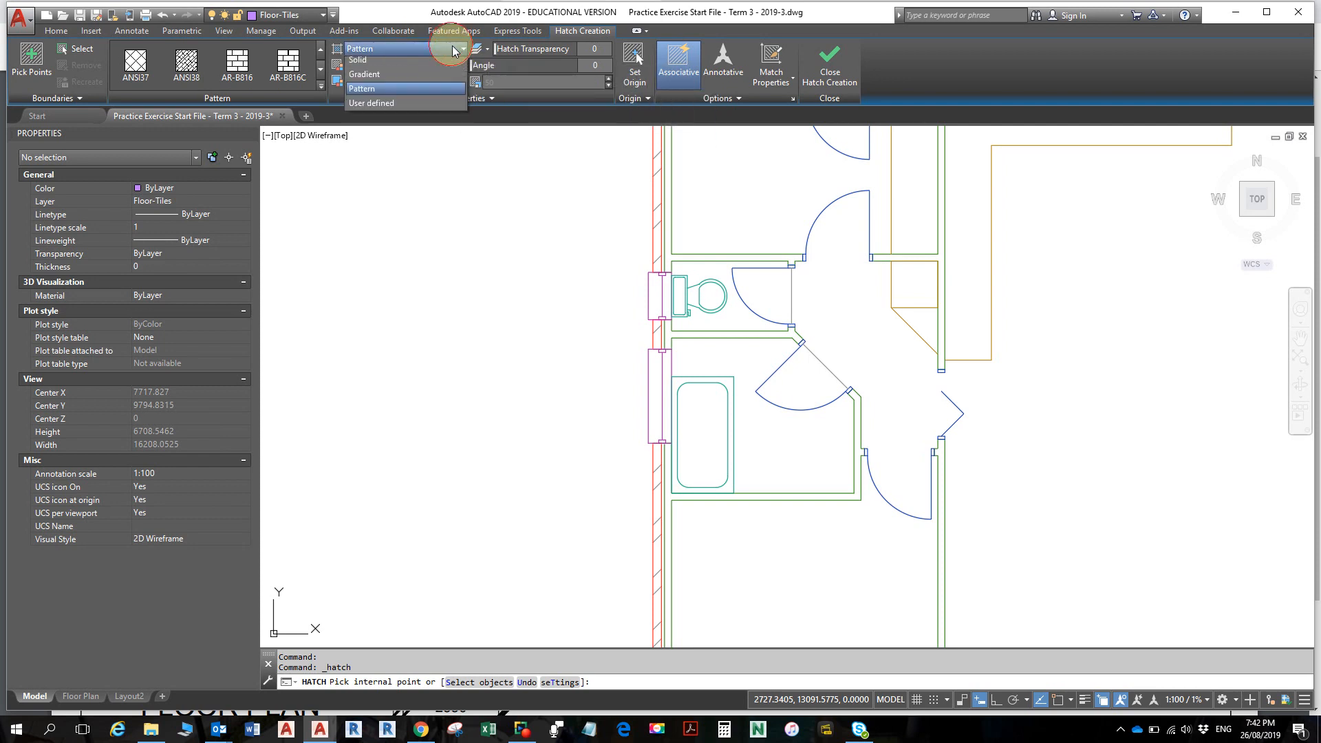
{"action": "left_click", "coordinate": [391, 109]}
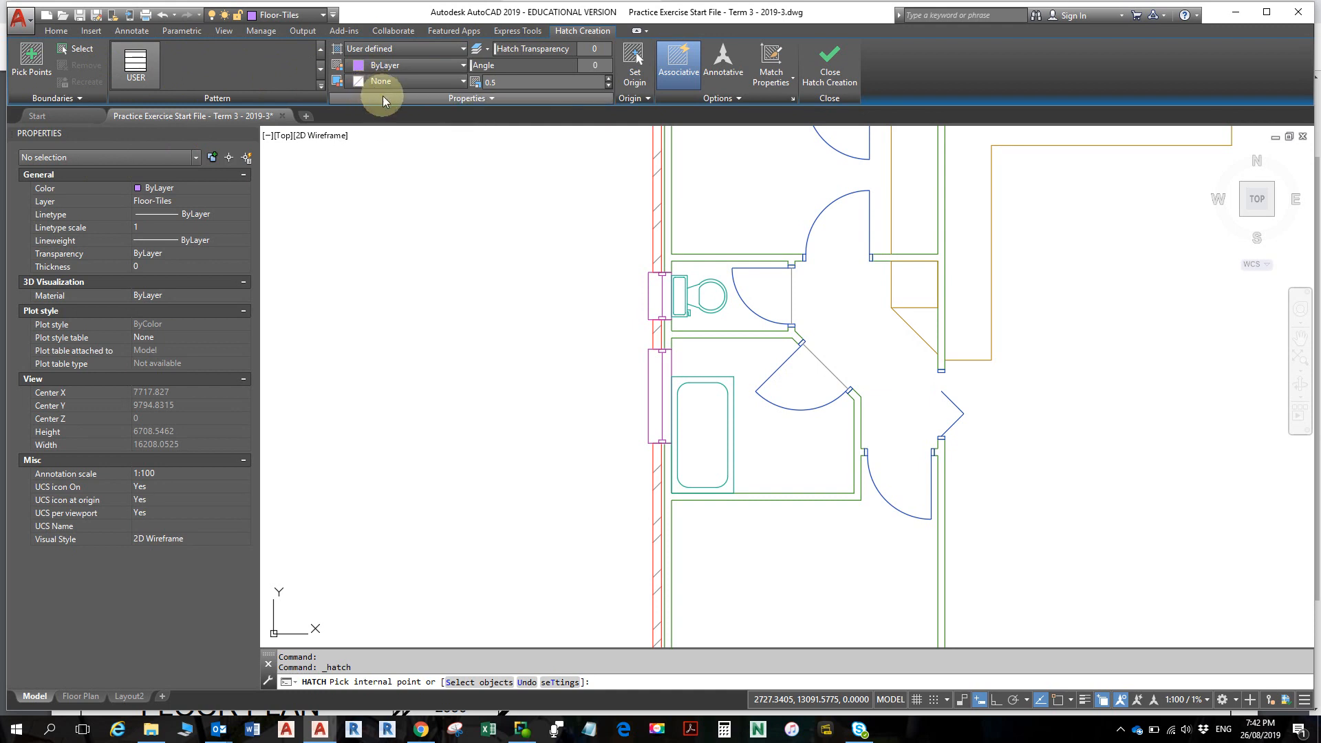
{"action": "left_click", "coordinate": [453, 97]}
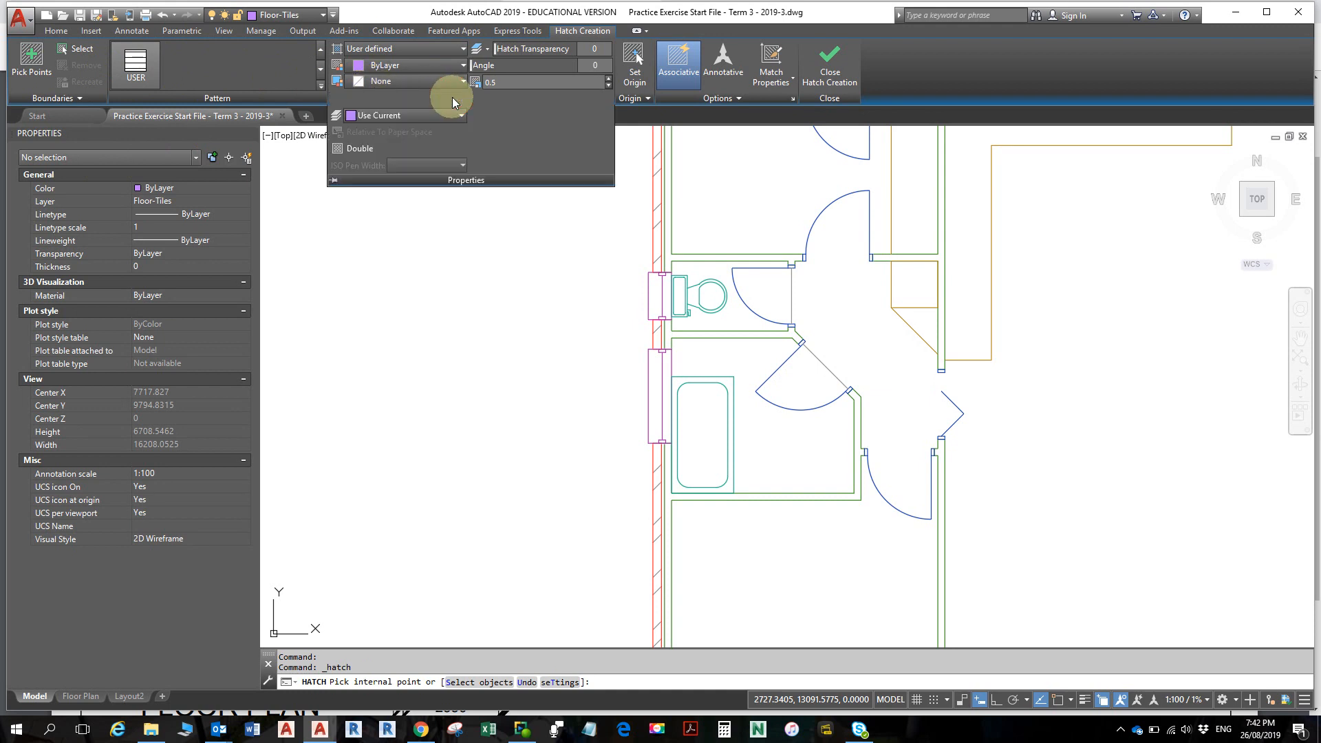
{"action": "left_click", "coordinate": [340, 150]}
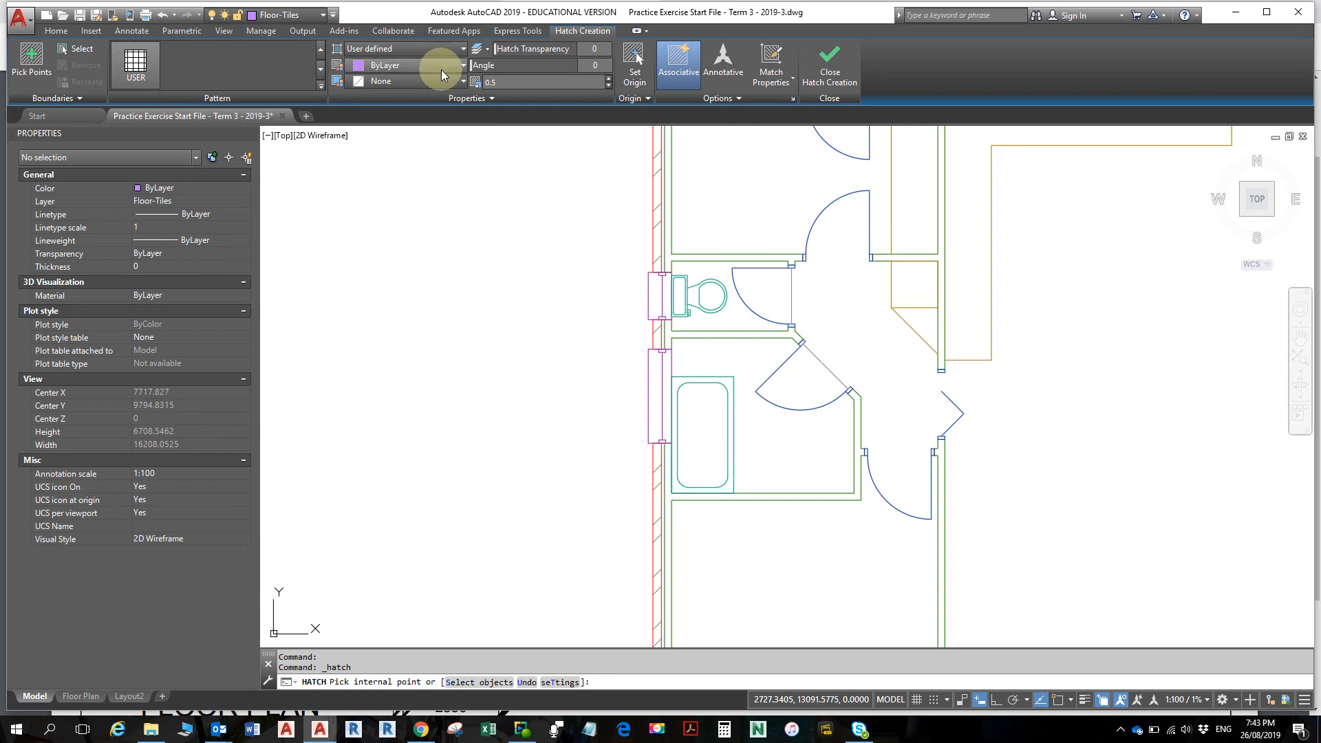
- Set the hatch spacing to 400 and keep the hatch associative rather than annotative
{"action": "left_click", "coordinate": [724, 69]}
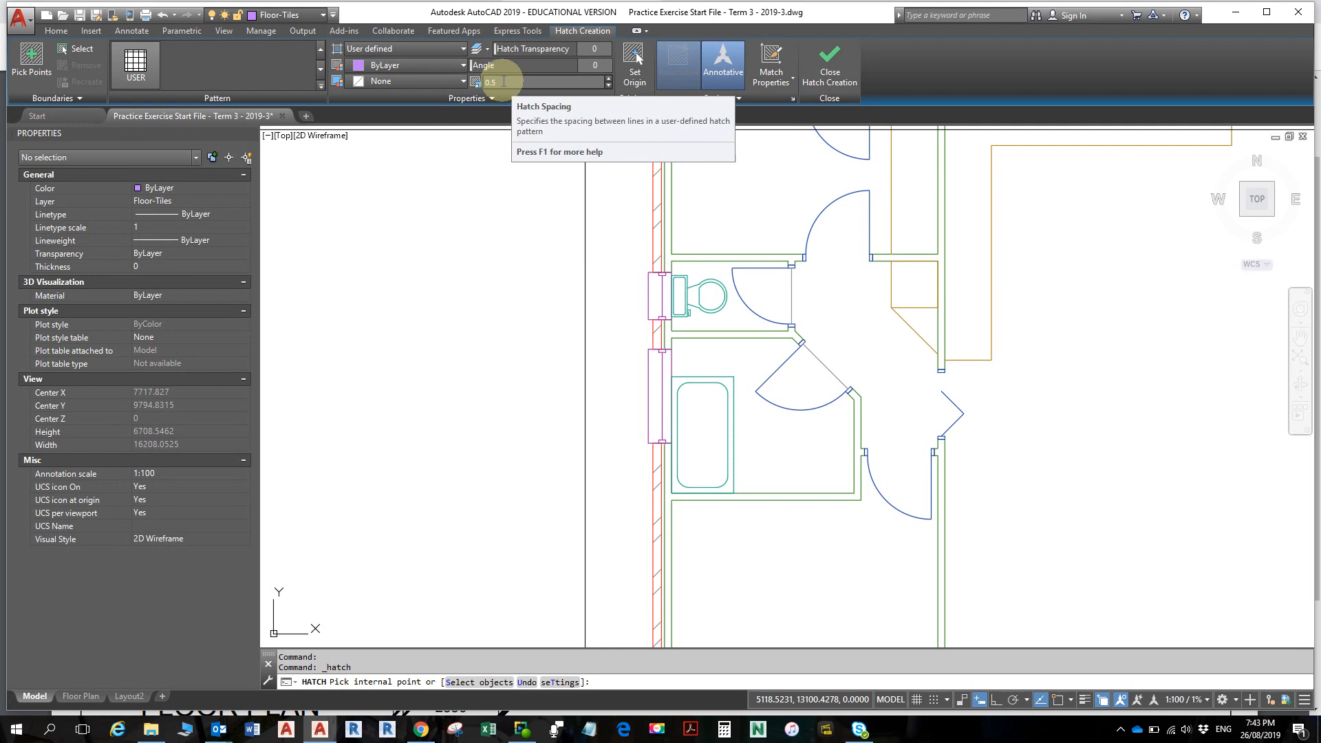
{"action": "double_click", "coordinate": [502, 82]}
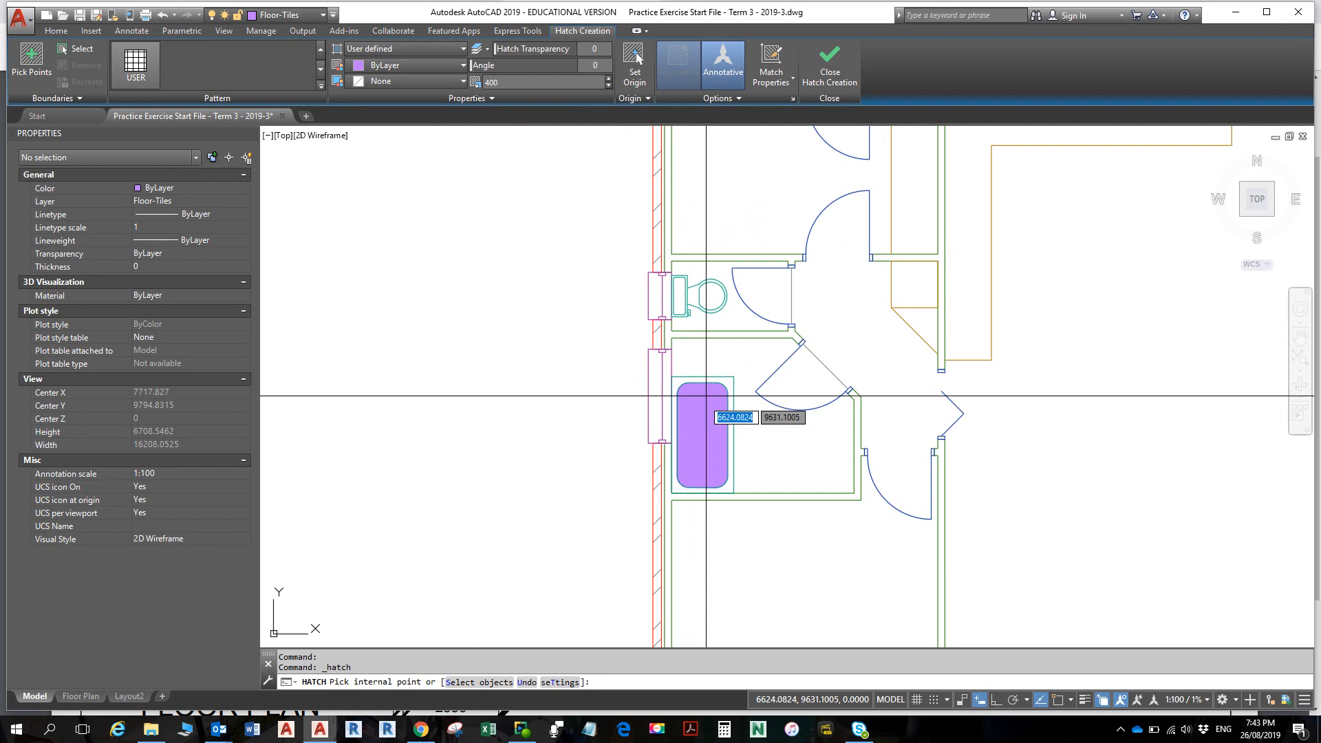
{"action": "scroll", "coordinate": [743, 362], "scroll_direction": "up", "scroll_amount": 3}
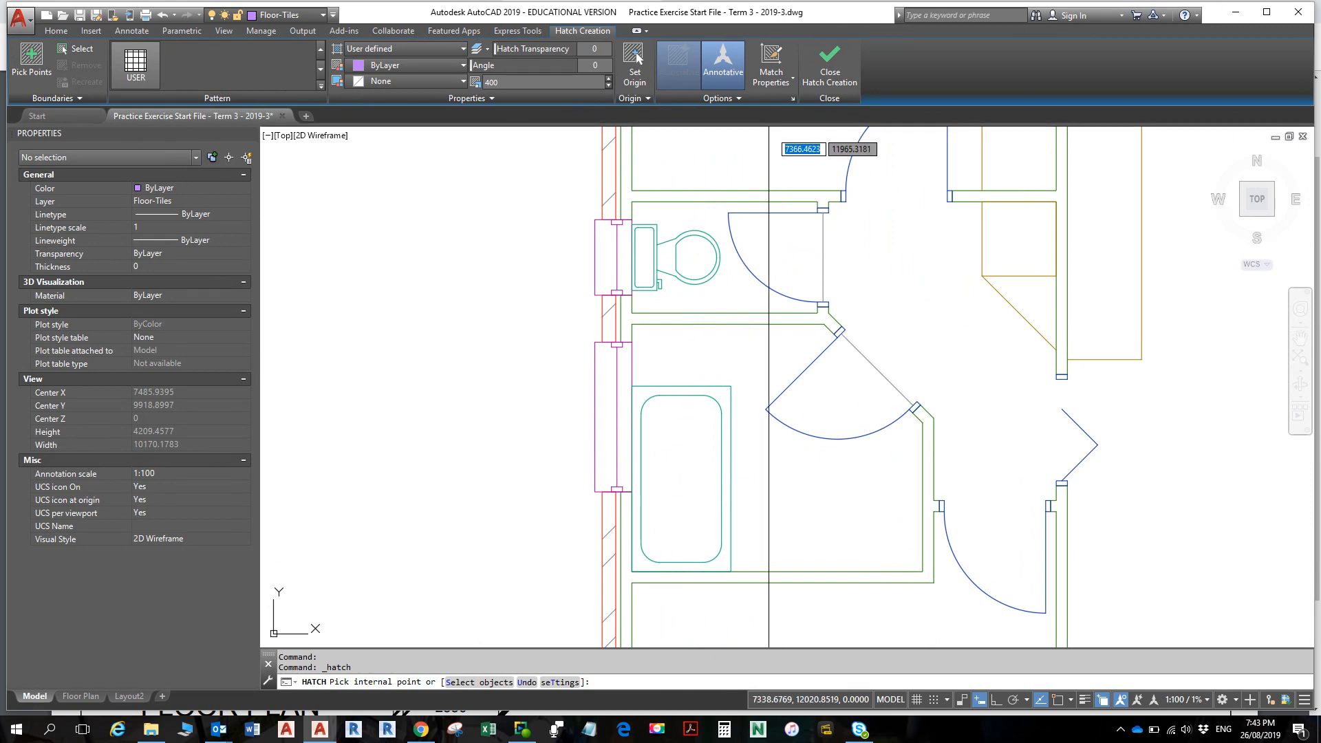
{"action": "left_click", "coordinate": [634, 80]}
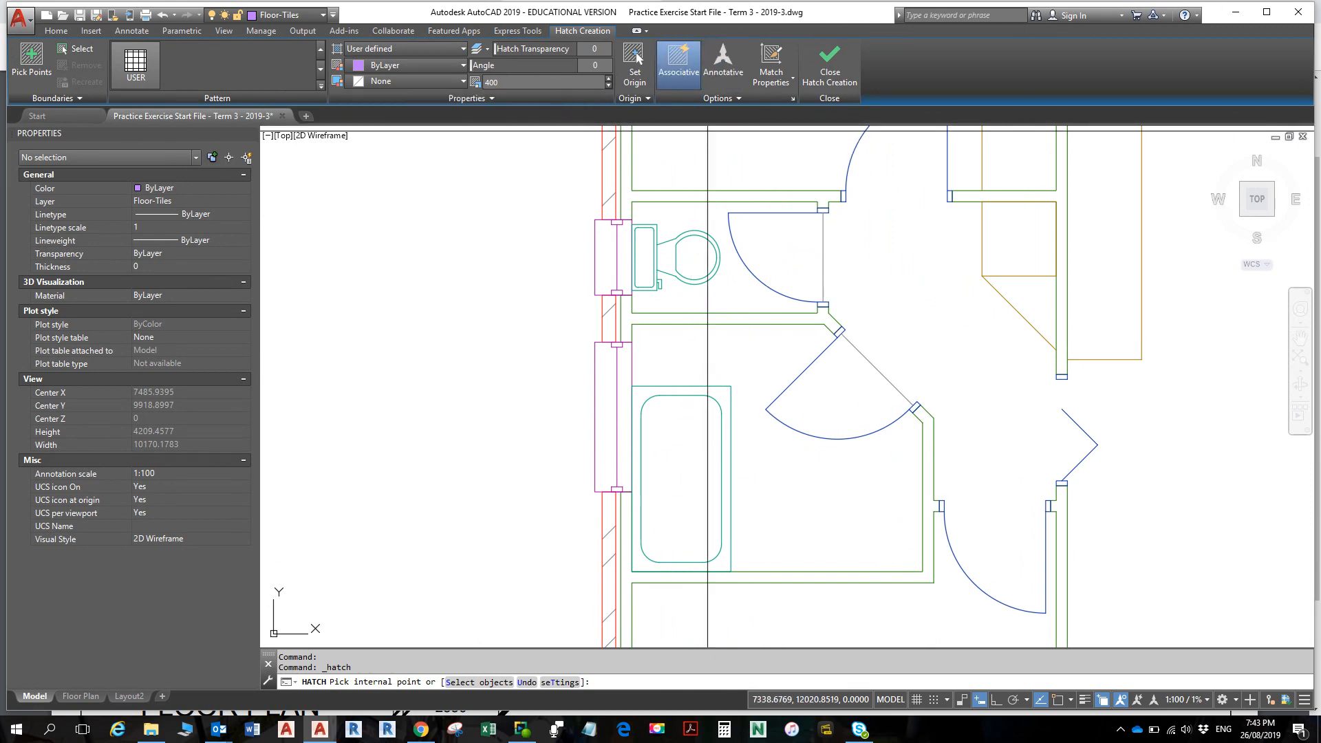
- Try to hatch the bathroom floor from a point between the bath and the door
{"action": "left_click", "coordinate": [763, 348]}
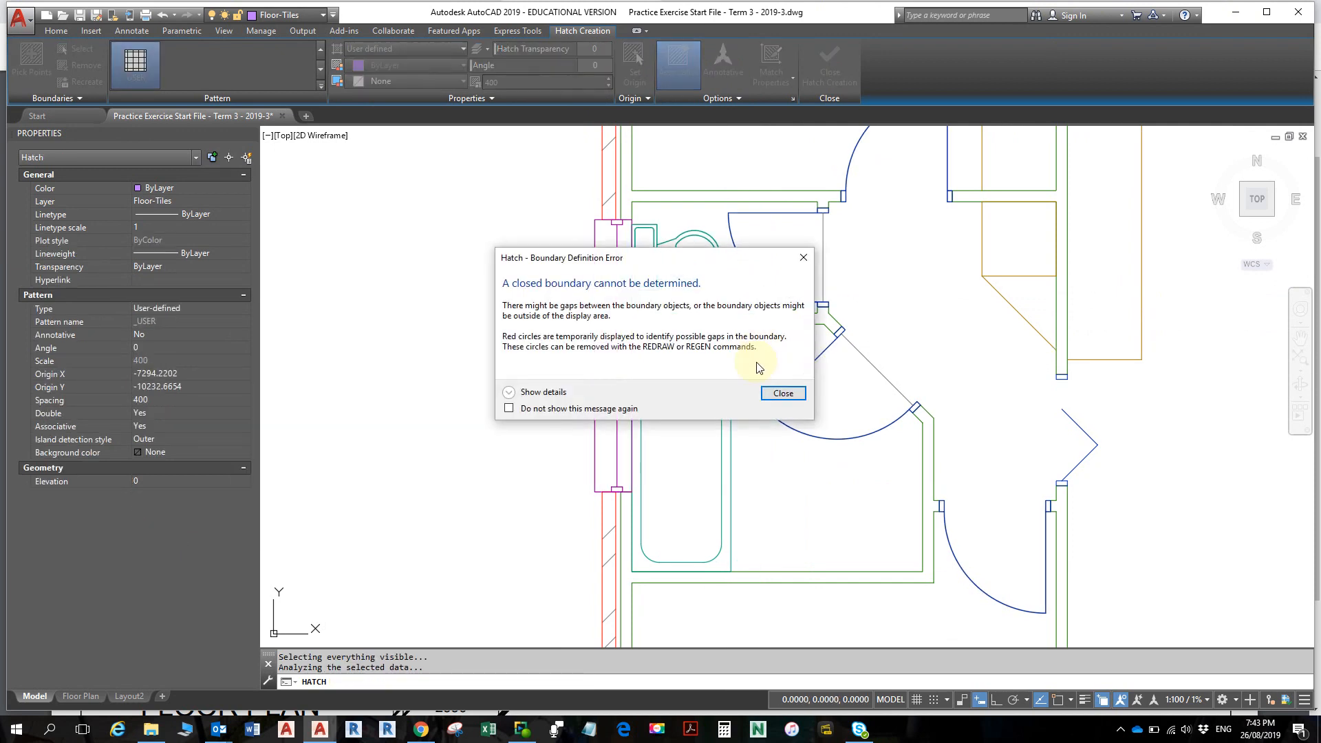
{"action": "left_click", "coordinate": [770, 397]}
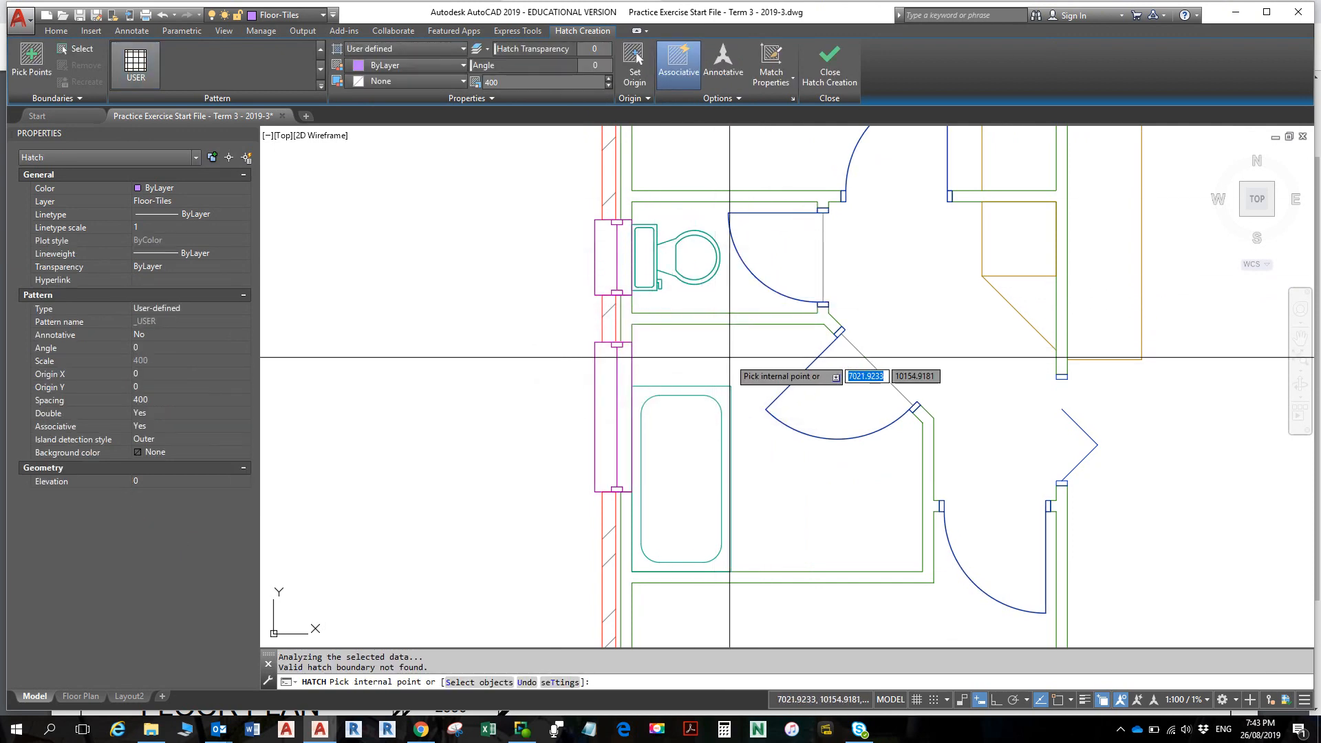
{"action": "left_click", "coordinate": [518, 89]}
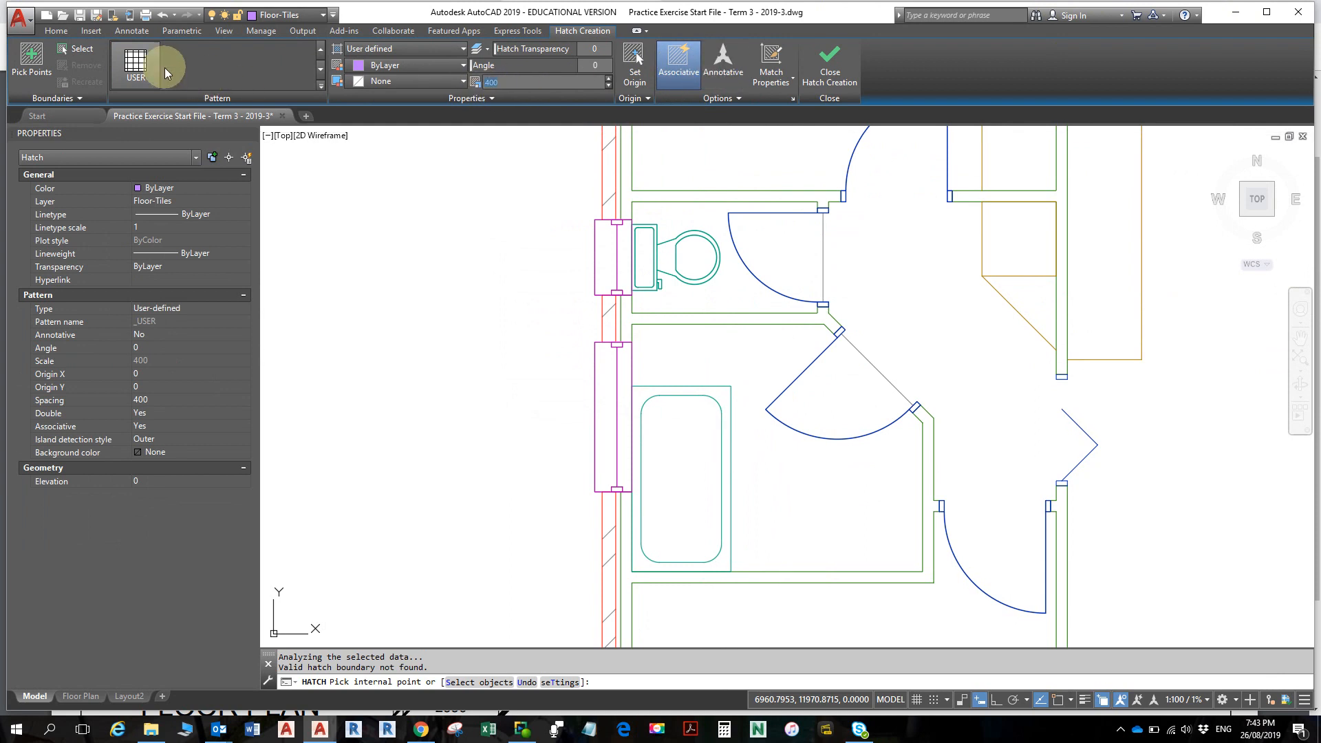
- Hatch the bathroom's door-swing area with the user-defined tile grid
{"action": "scroll", "coordinate": [805, 423], "scroll_direction": "down", "scroll_amount": 4}
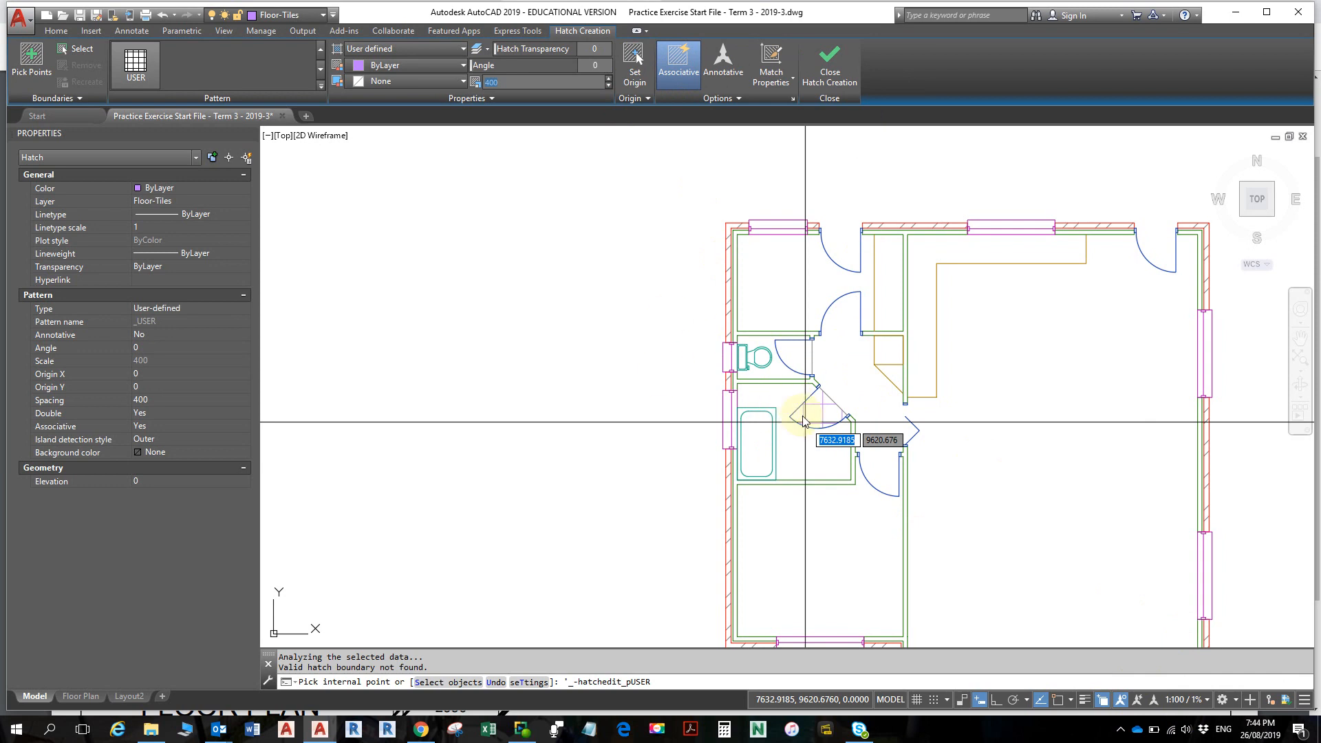
{"action": "scroll", "coordinate": [785, 413], "scroll_direction": "up", "scroll_amount": 6}
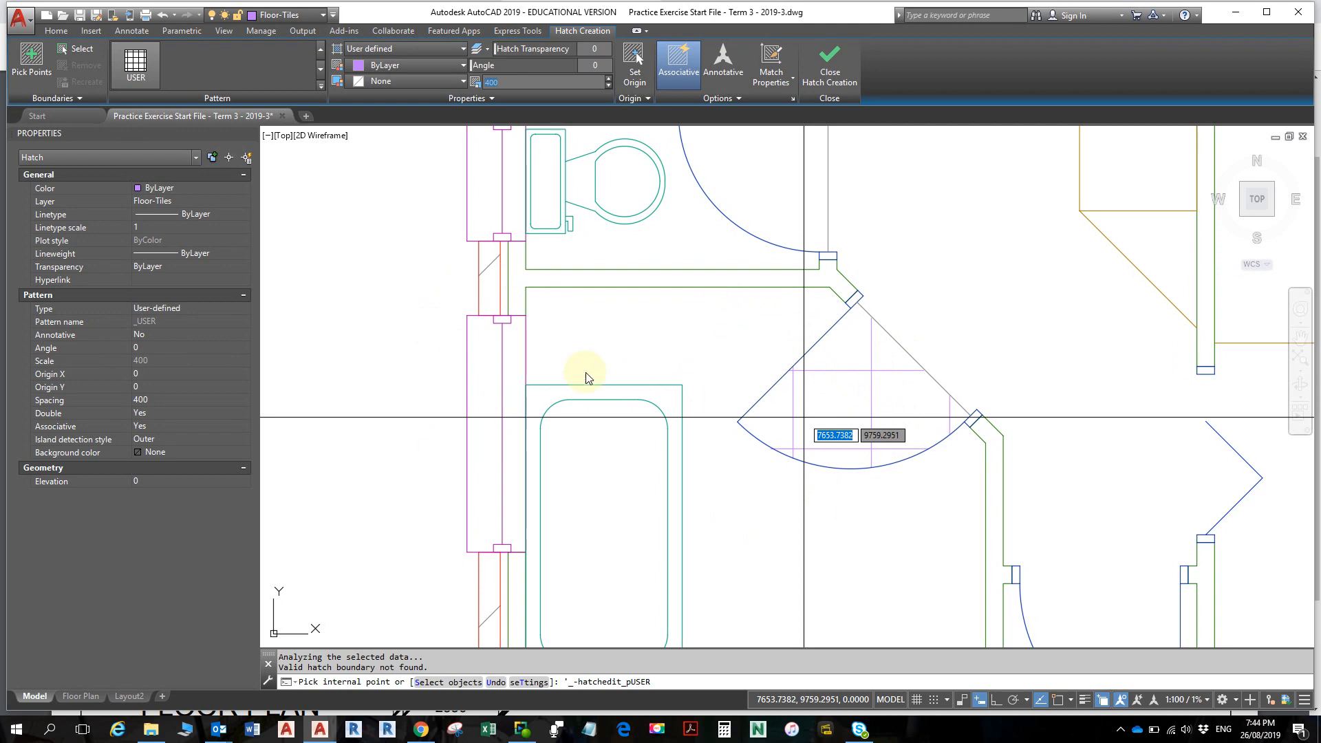
{"action": "left_click", "coordinate": [872, 383]}
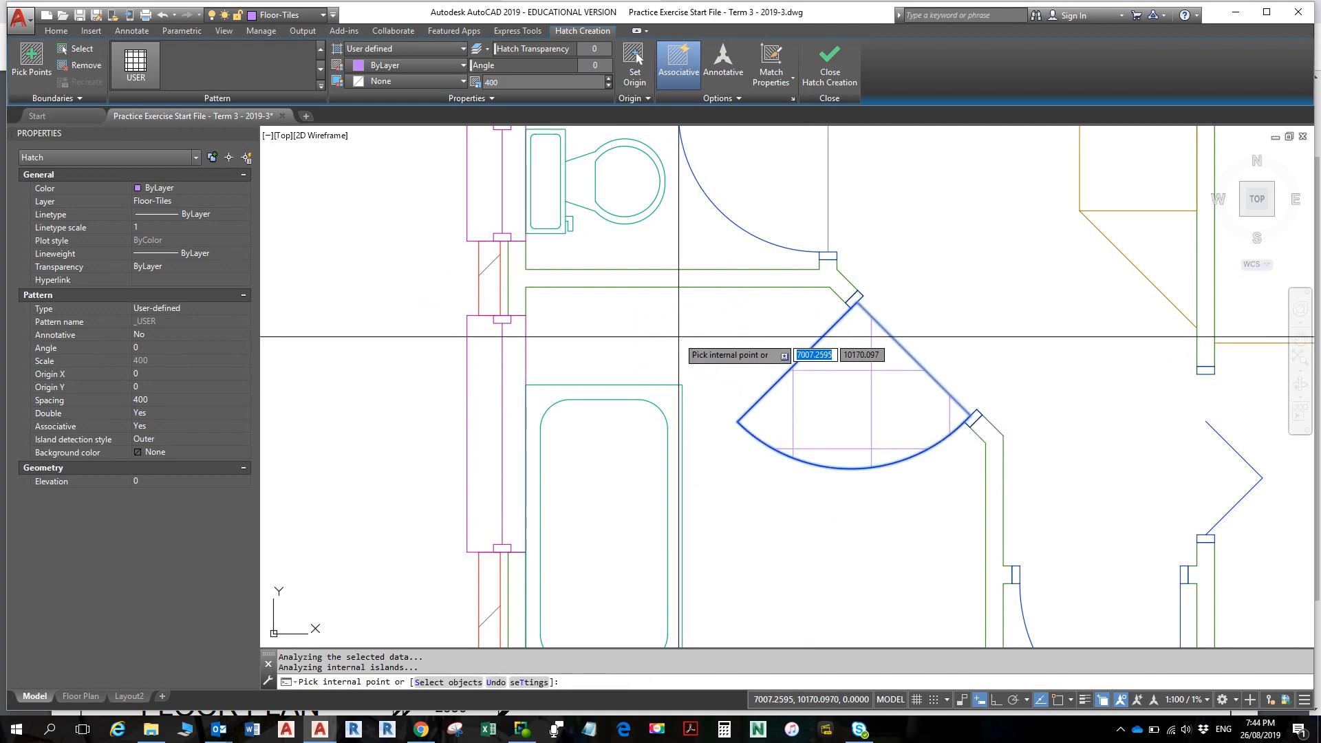
- Add the rest of the bathroom floor around the bath to the hatch and finish the command
{"action": "scroll", "coordinate": [703, 316], "scroll_direction": "down", "scroll_amount": 4}
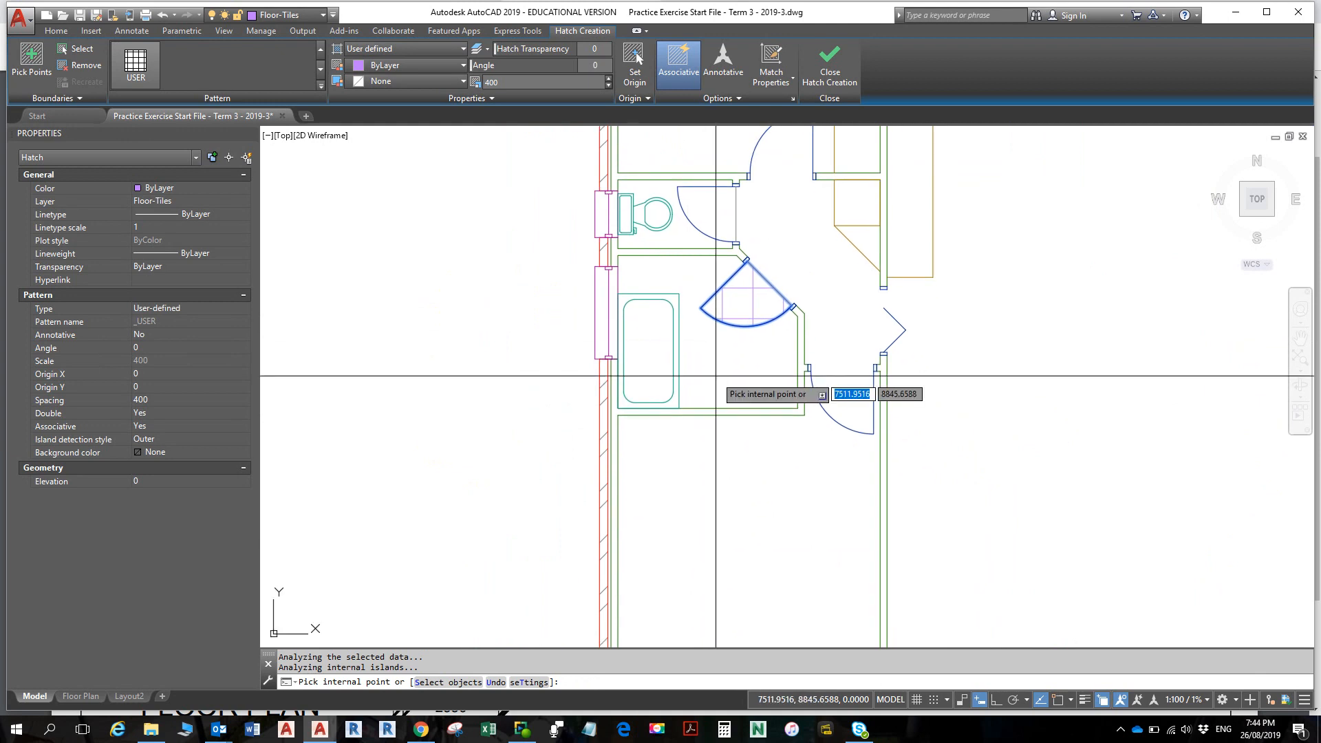
{"action": "left_click", "coordinate": [29, 72]}
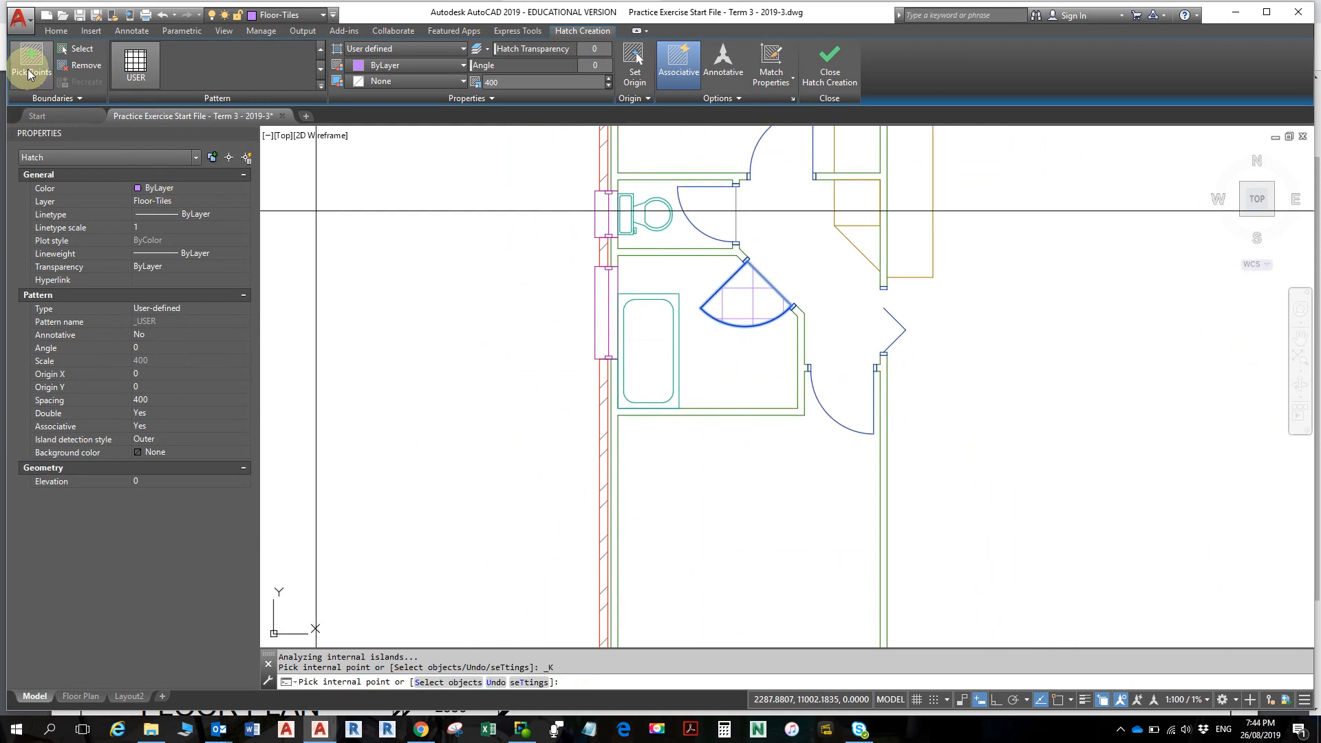
{"action": "left_click", "coordinate": [731, 374]}
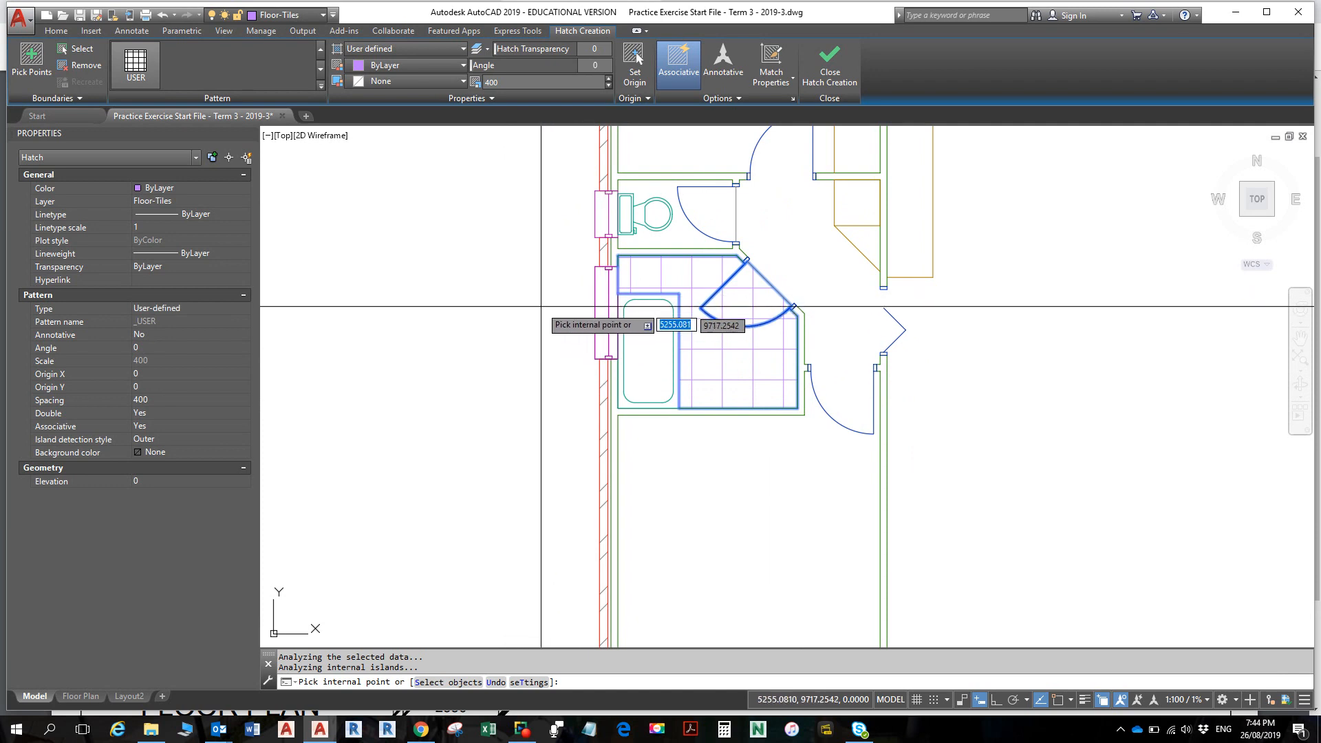
{"action": "key", "text": "Return"}
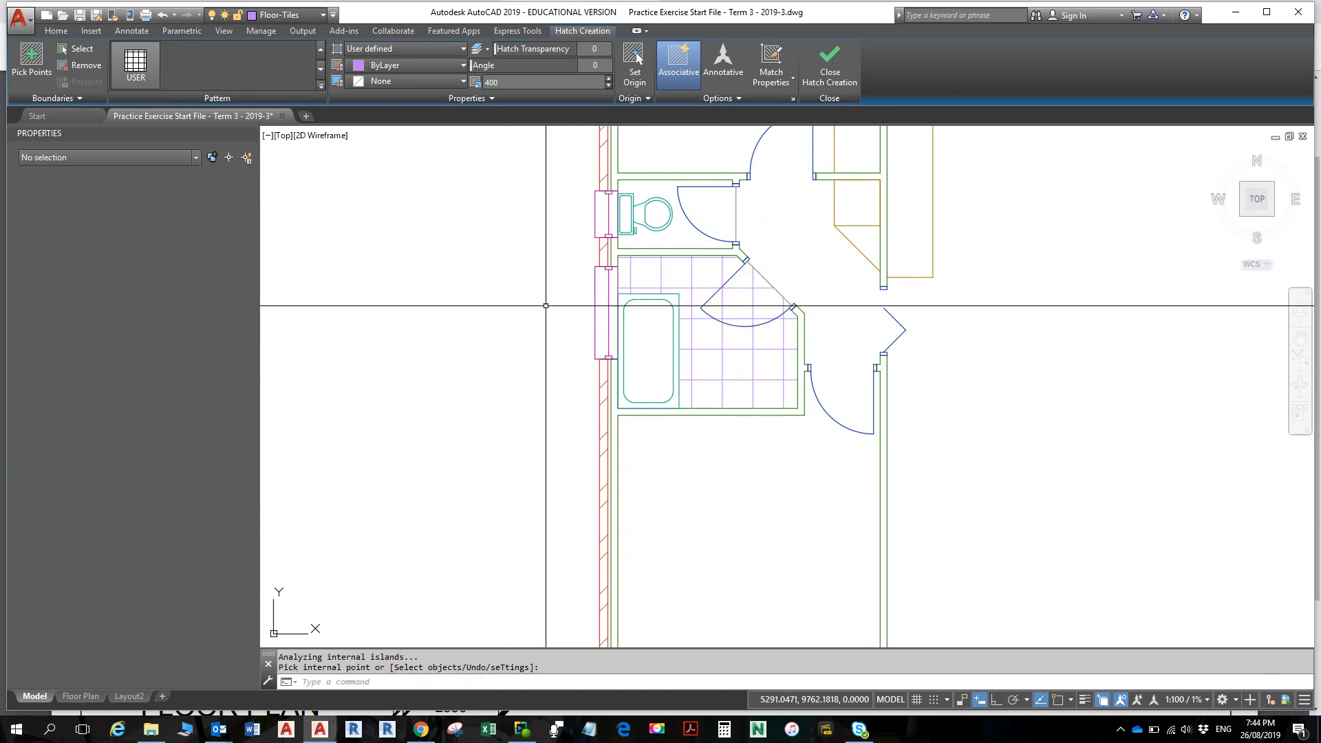
{"action": "key", "text": "Escape"}
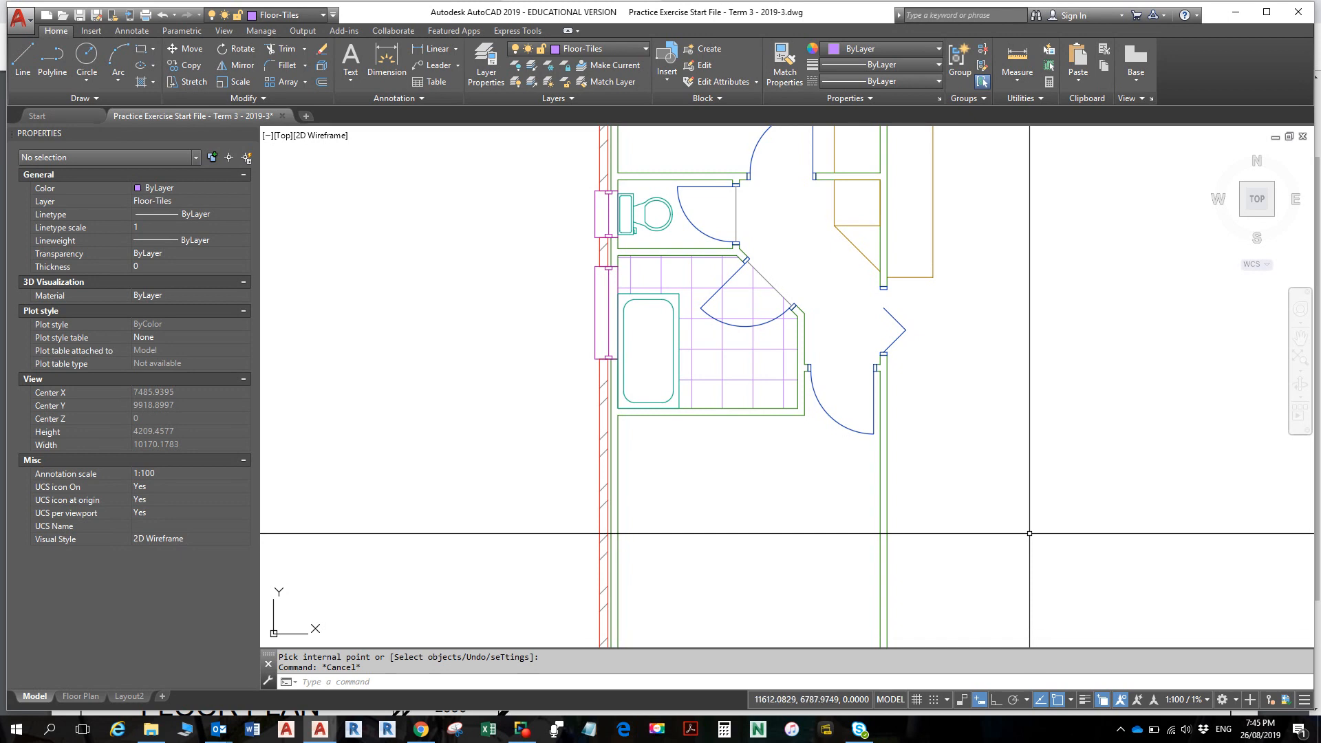
- Examine how the bathroom tile hatch divides at the door swing, and check the line across the door opening
{"action": "left_click", "coordinate": [696, 317]}
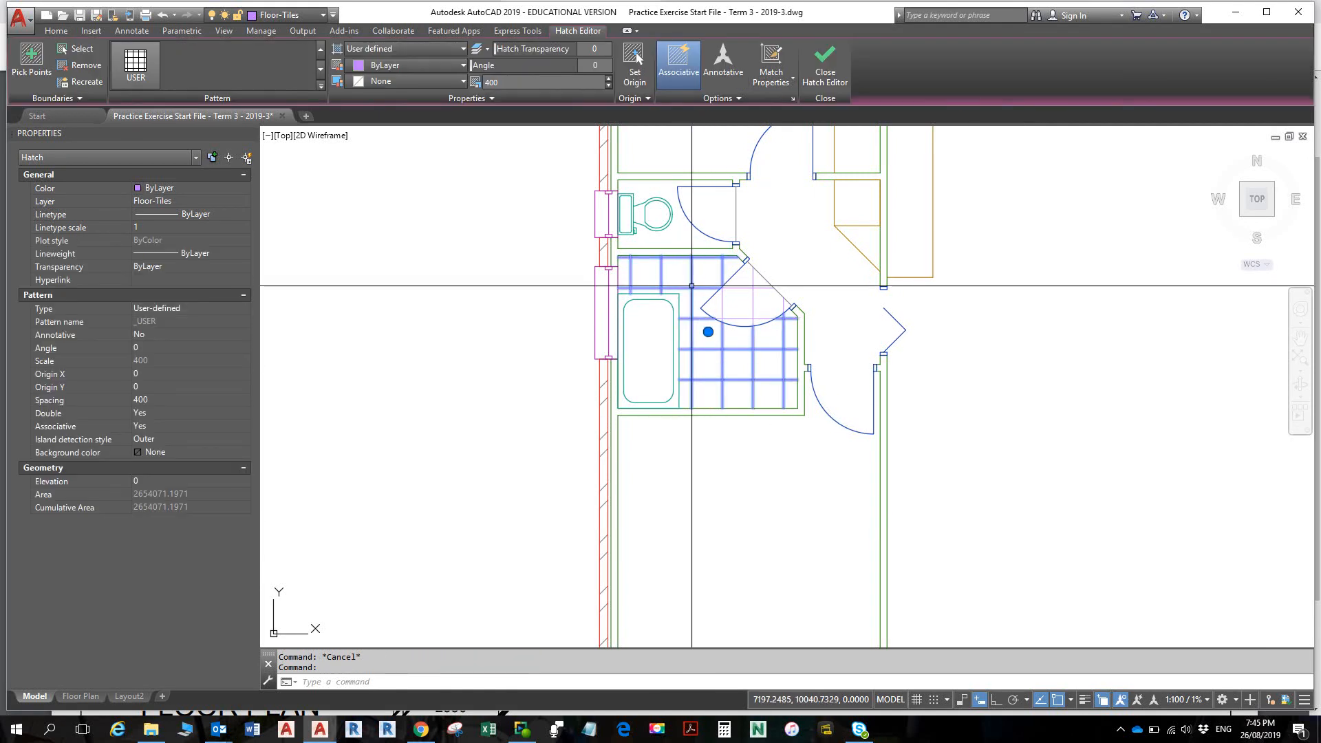
{"action": "scroll", "coordinate": [696, 296], "scroll_direction": "up", "scroll_amount": 4}
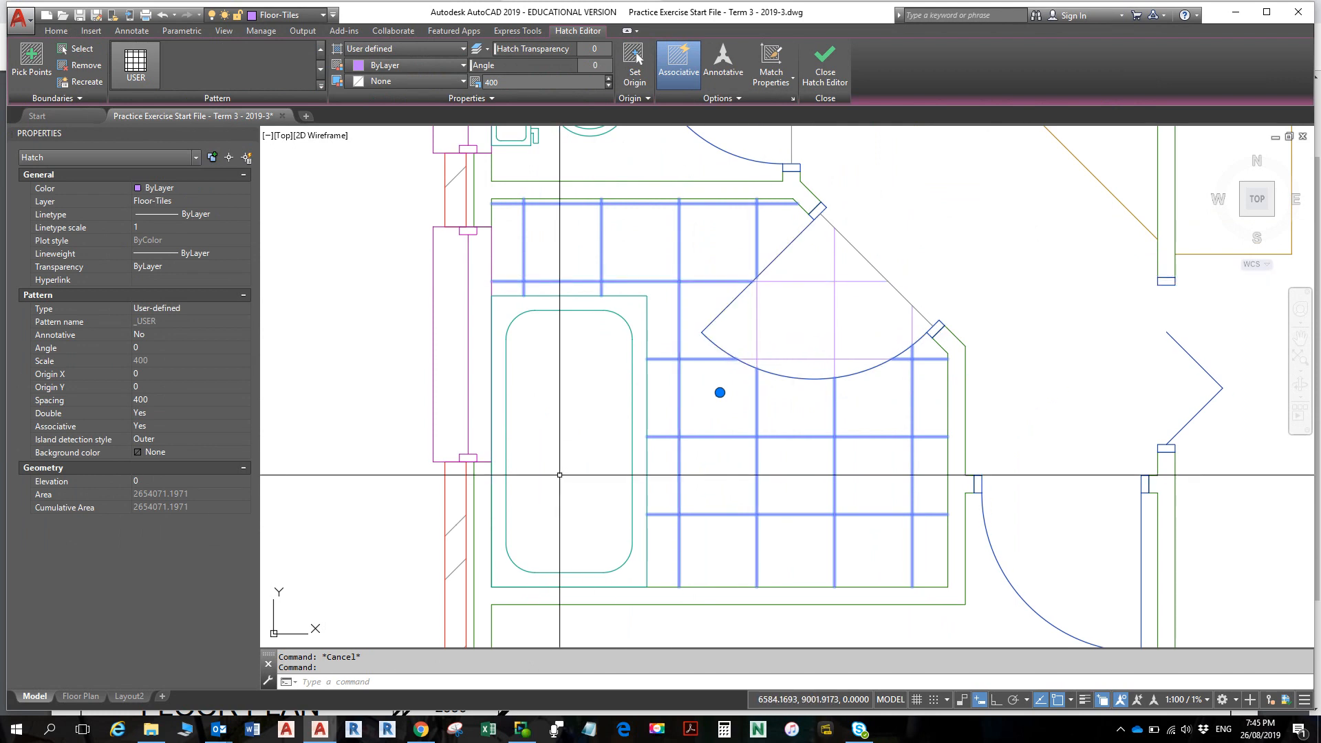
{"action": "key", "text": "Escape"}
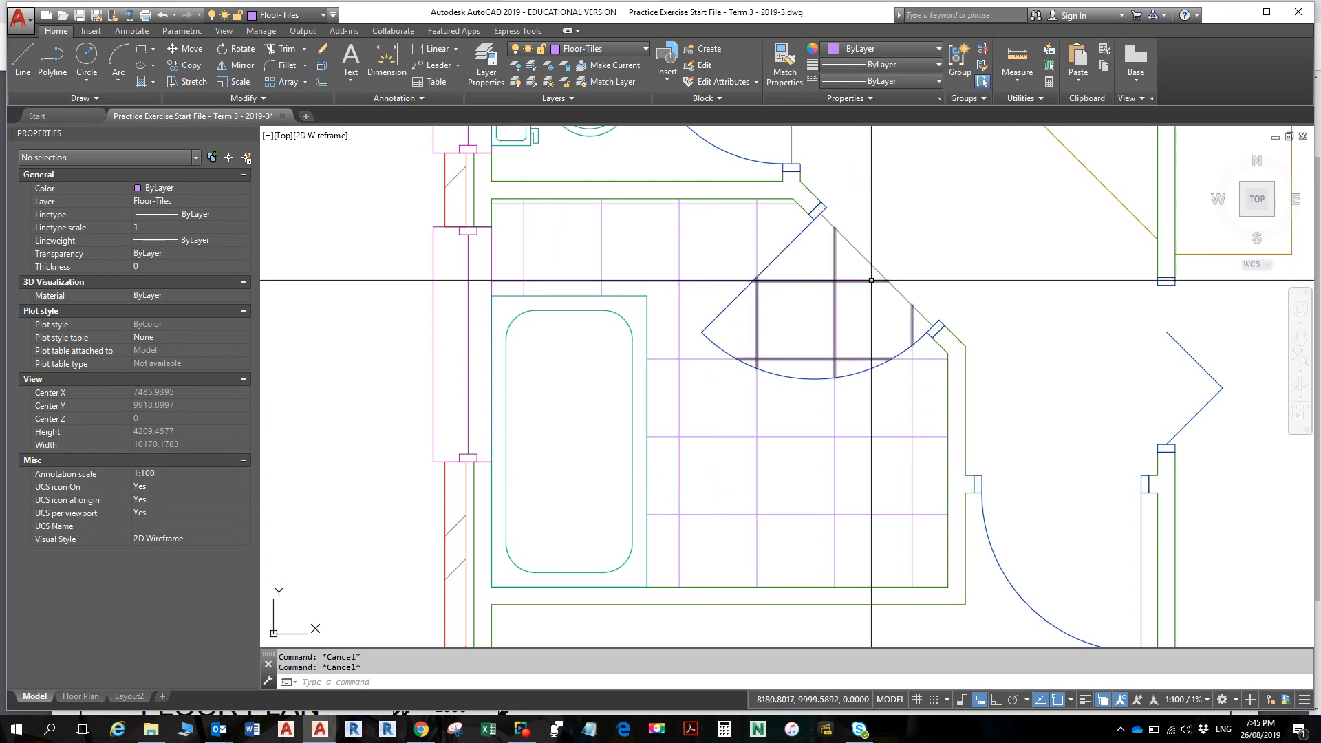
{"action": "mouse_move", "coordinate": [880, 269]}
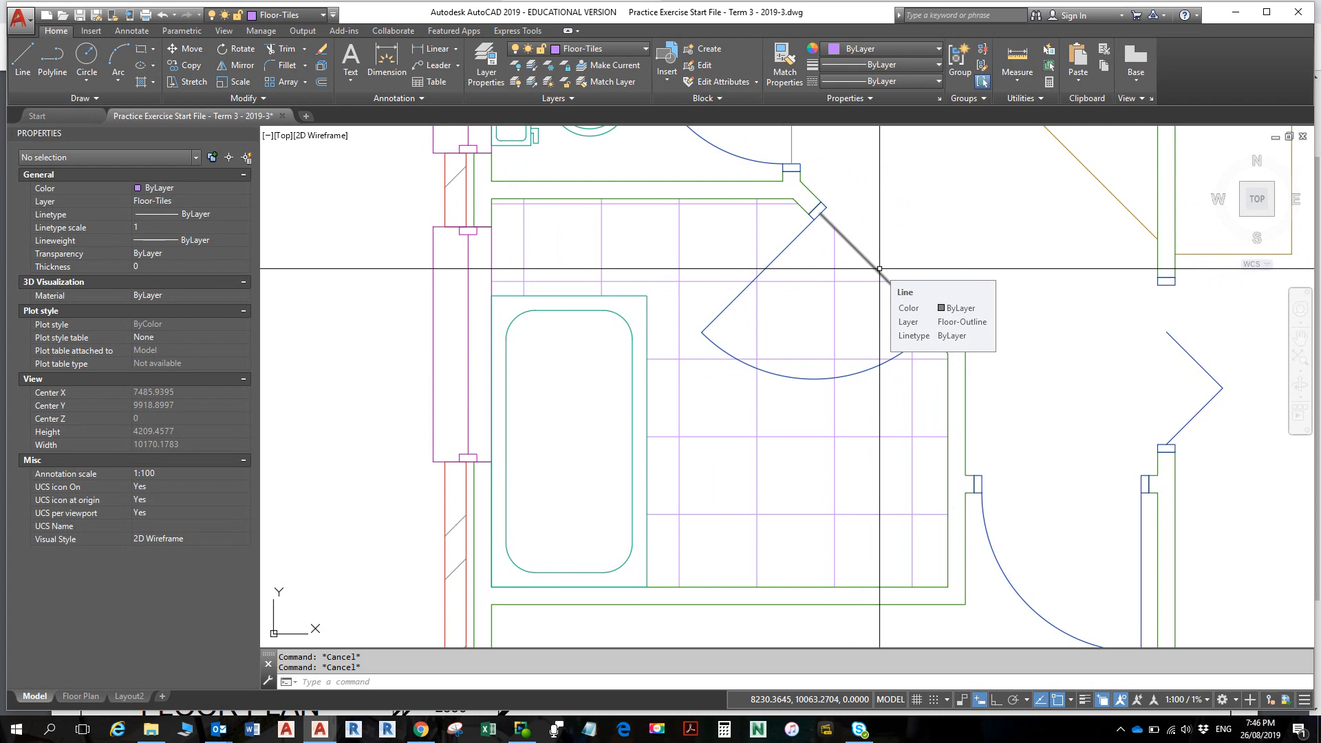
{"action": "key", "text": "alt"}
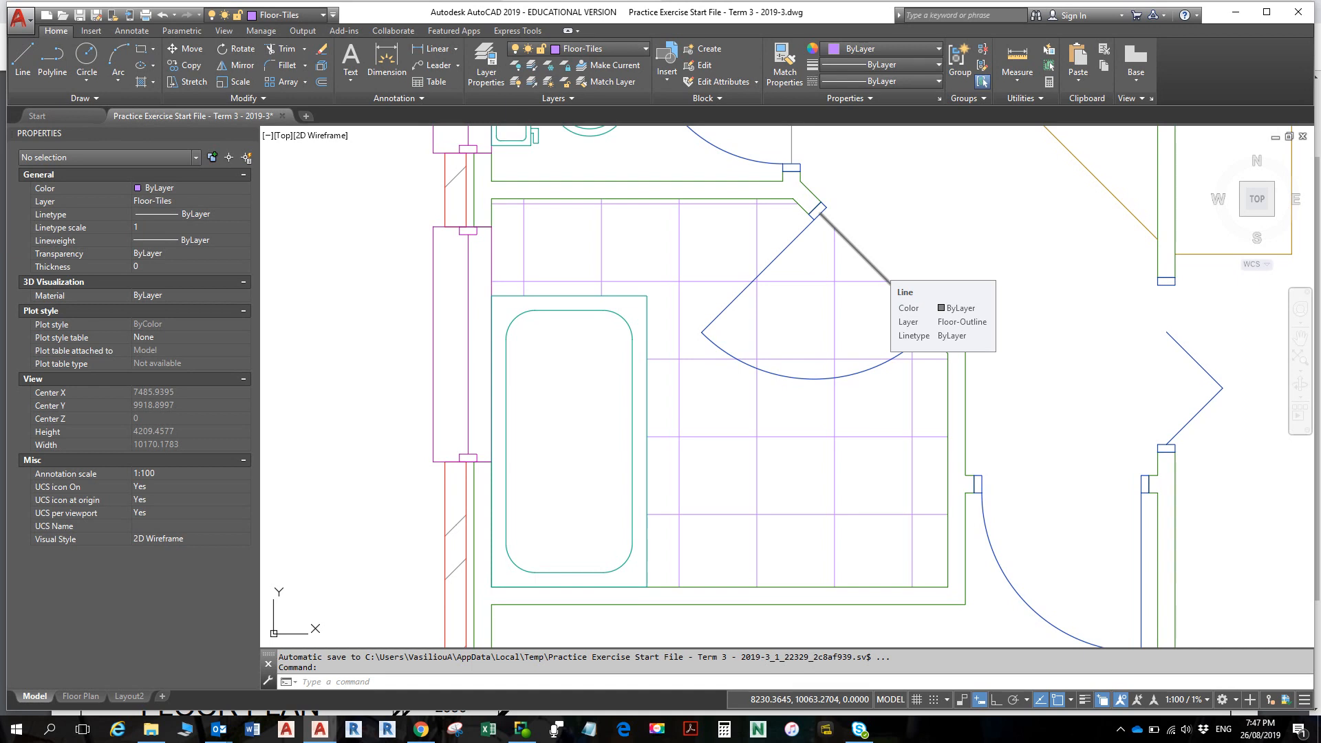
- Select both bathroom floor hatches and set their angle to 45
{"action": "left_click", "coordinate": [680, 271]}
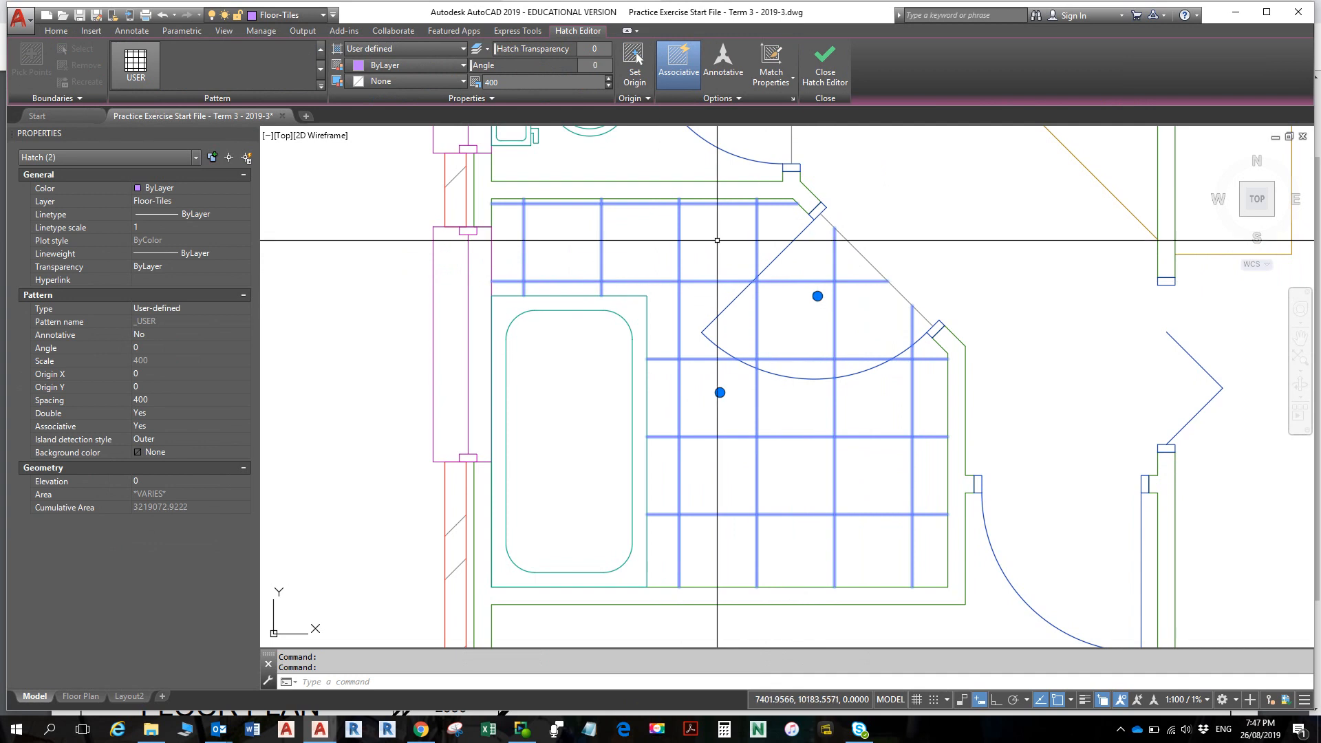
{"action": "left_click", "coordinate": [600, 67]}
{"action": "type", "text": "45"}
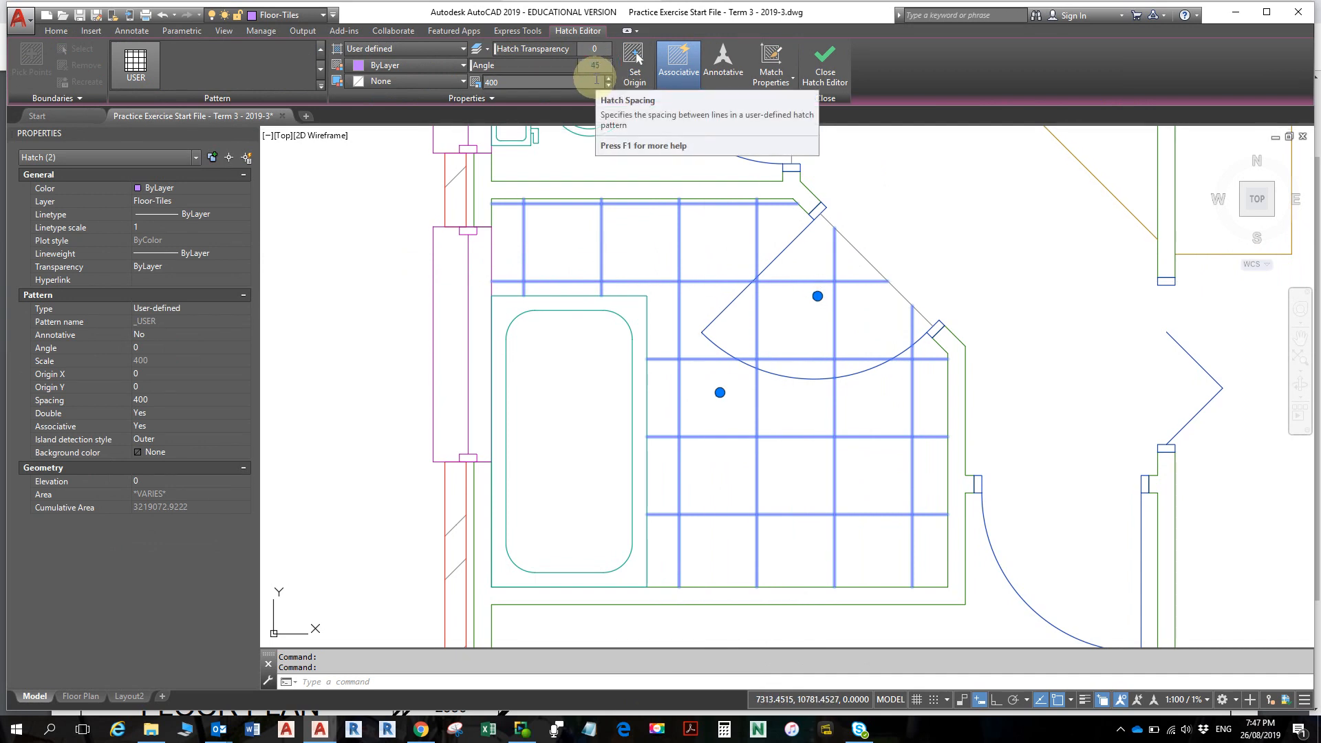
{"action": "key", "text": "Return"}
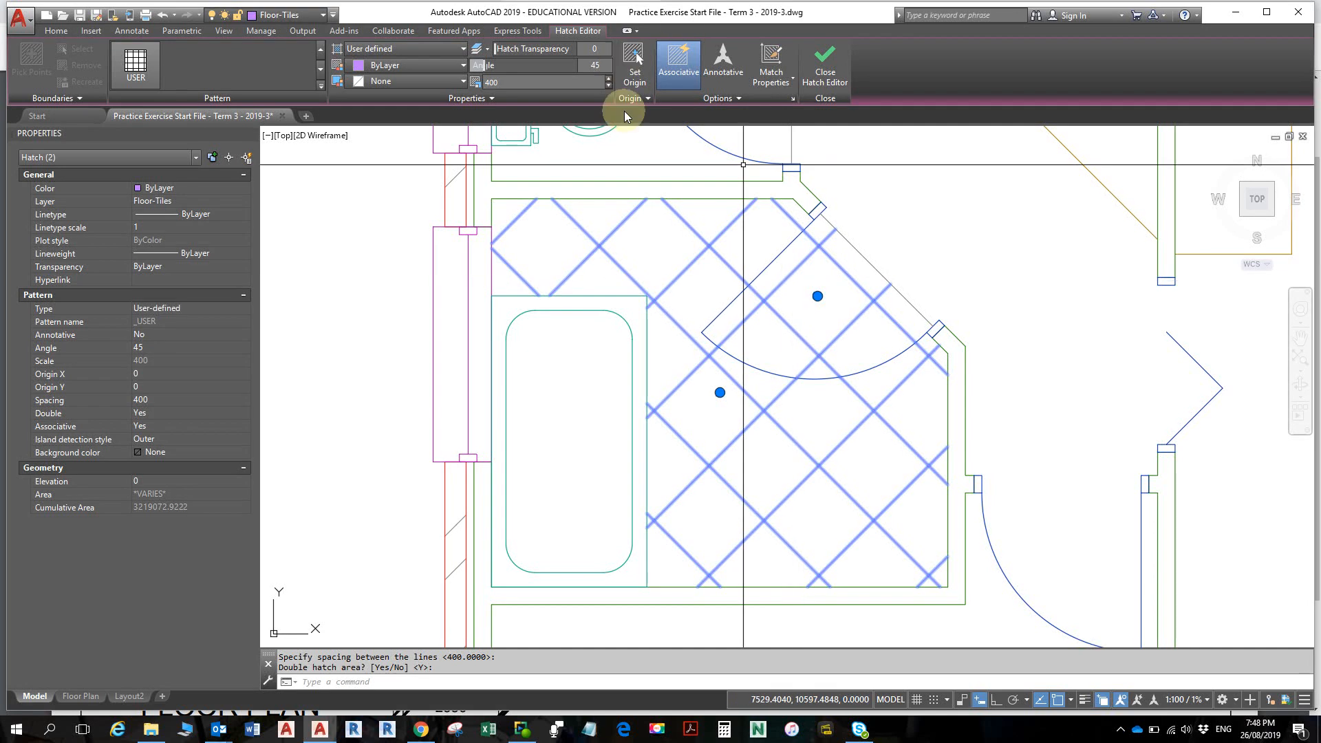
- Examine how the rotated tile grid of the bathroom hatches meets the angled line across the door opening
{"action": "left_click", "coordinate": [593, 65]}
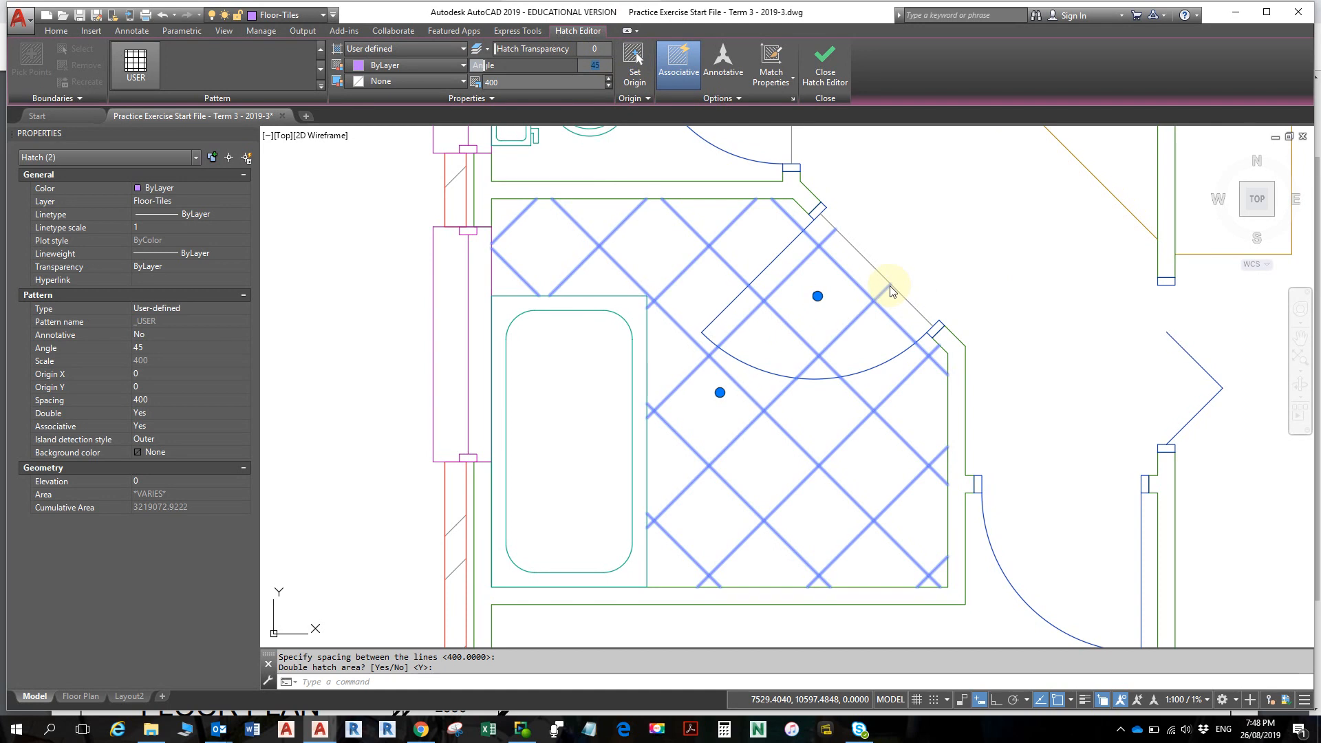
{"action": "scroll", "coordinate": [891, 284], "scroll_direction": "up", "scroll_amount": 4}
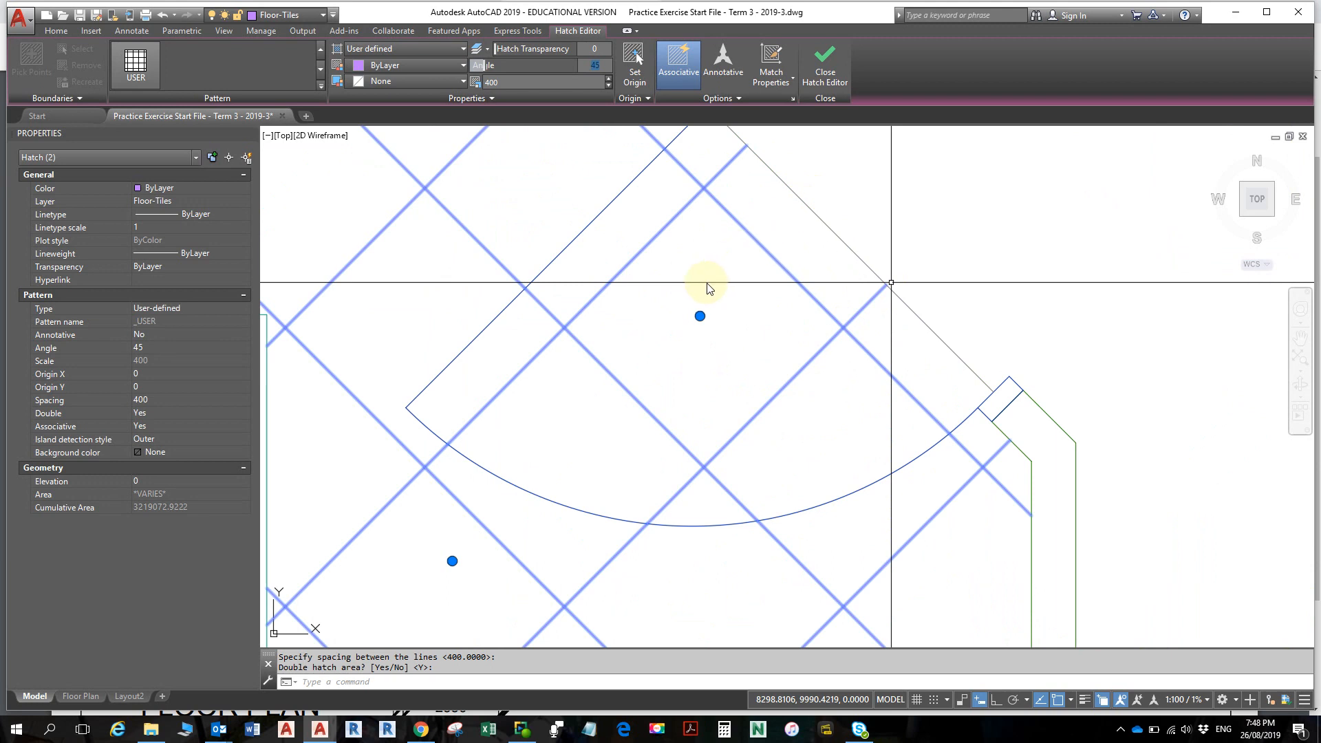
{"action": "scroll", "coordinate": [820, 297], "scroll_direction": "down", "scroll_amount": 4}
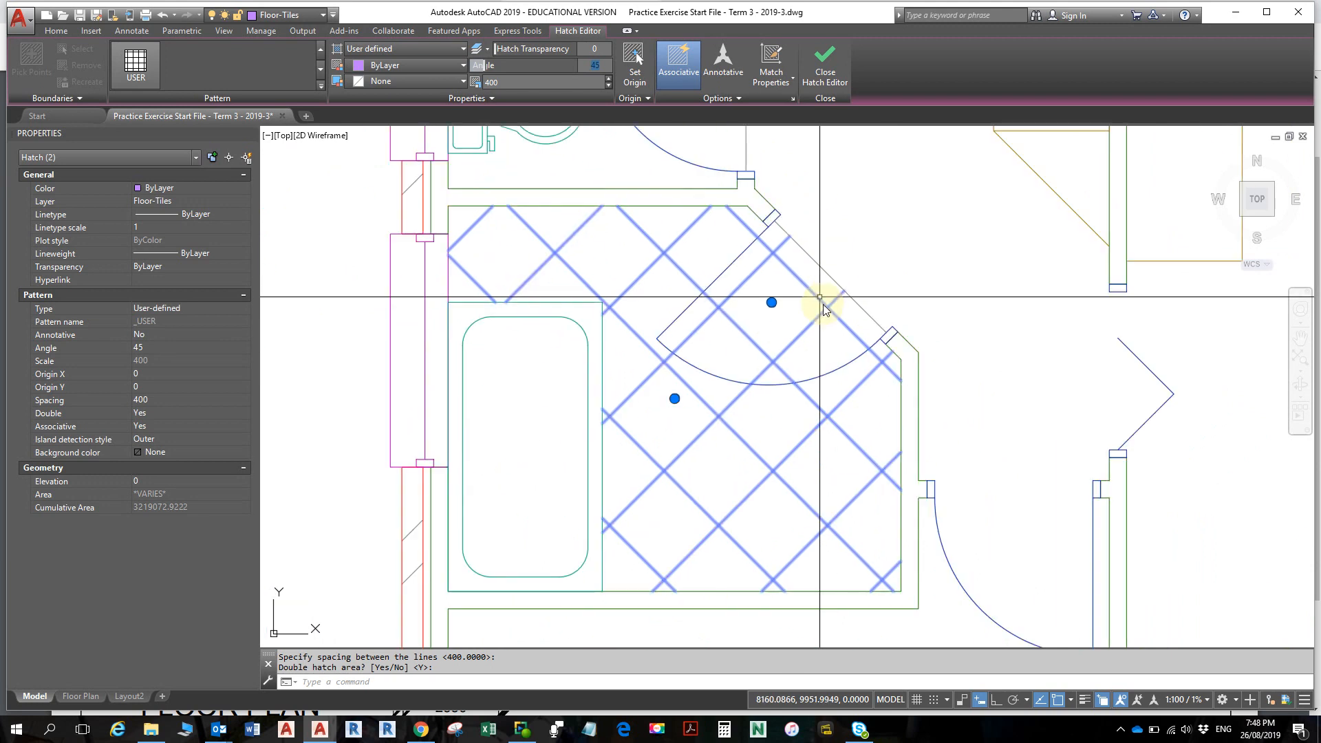
{"action": "scroll", "coordinate": [825, 302], "scroll_direction": "up", "scroll_amount": 4}
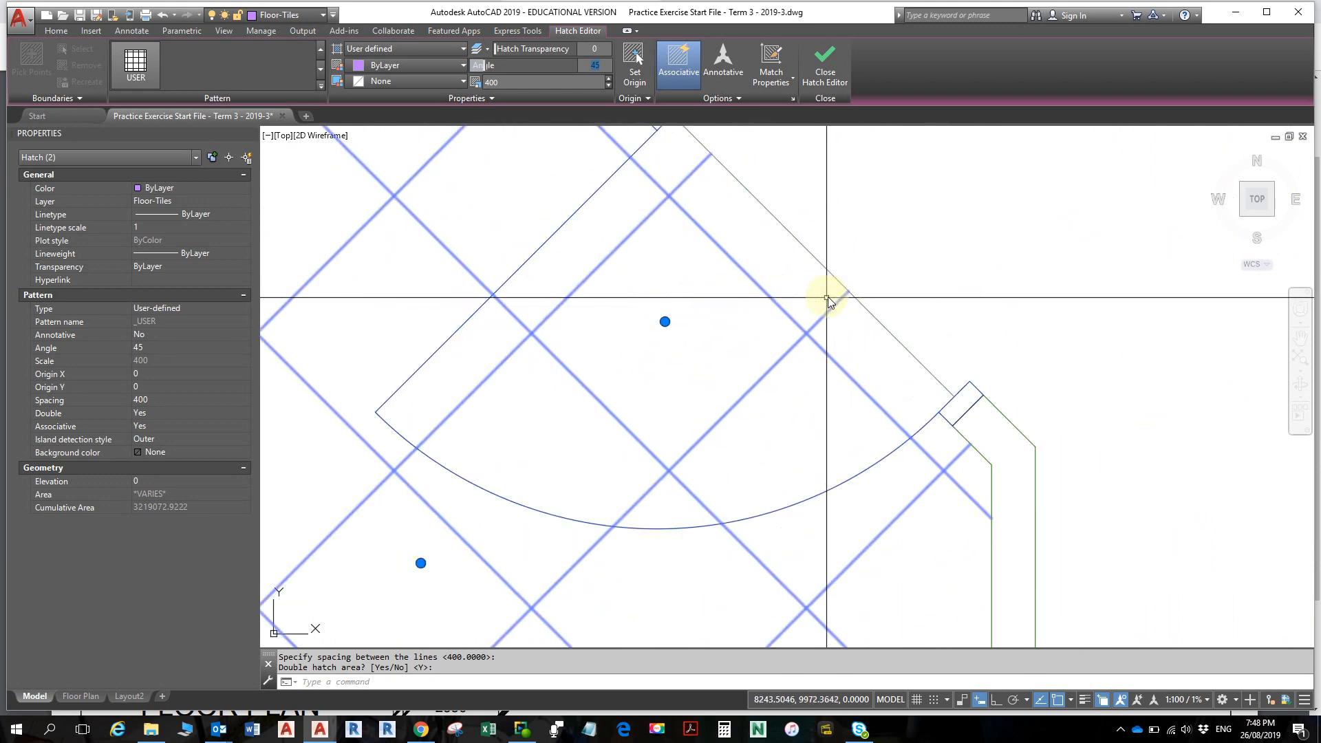
{"action": "scroll", "coordinate": [828, 298], "scroll_direction": "down", "scroll_amount": 4}
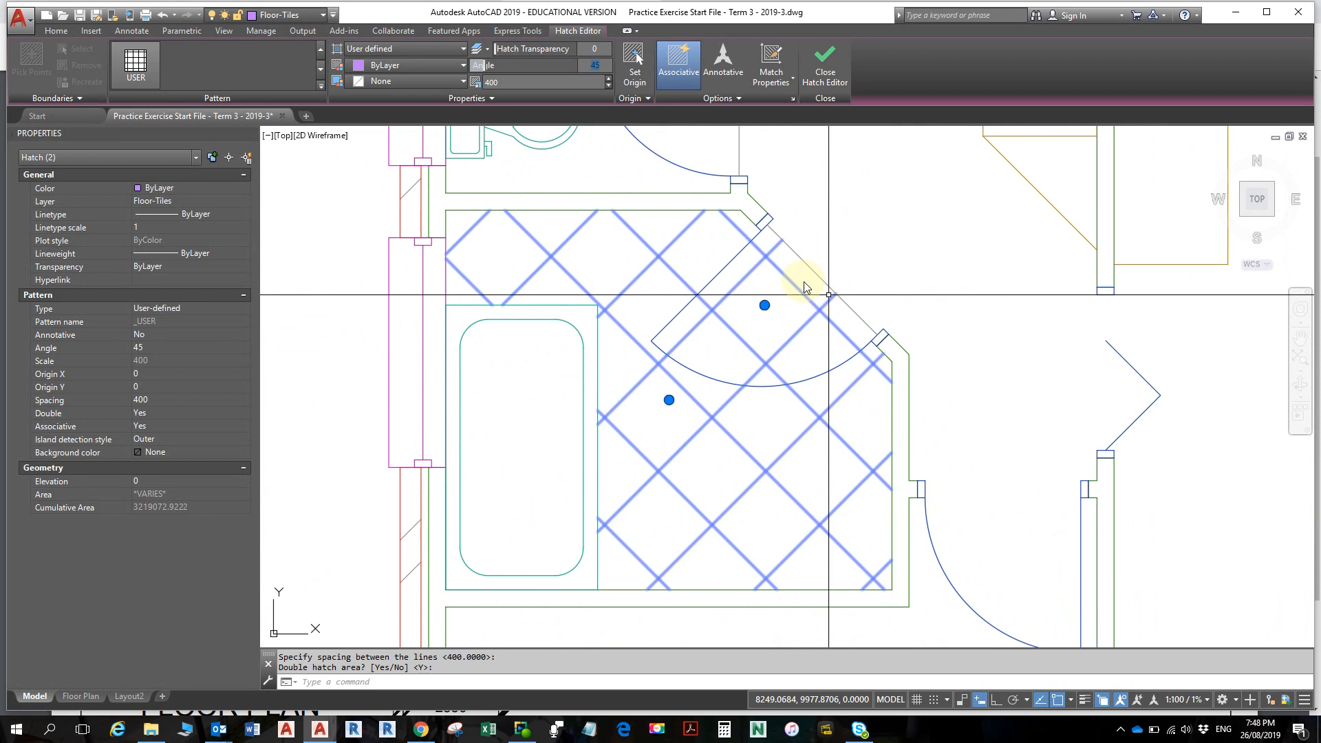
{"action": "scroll", "coordinate": [804, 282], "scroll_direction": "up", "scroll_amount": 4}
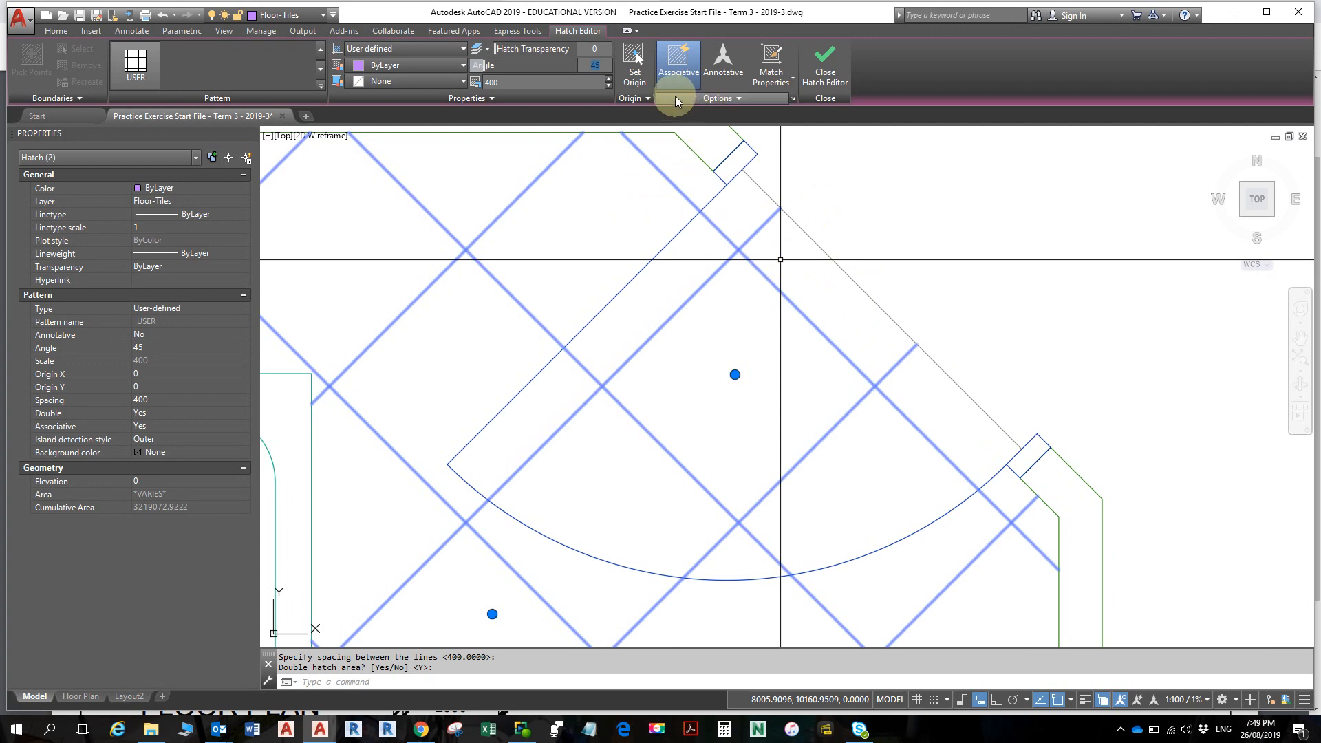
{"action": "scroll", "coordinate": [655, 303], "scroll_direction": "down", "scroll_amount": 3}
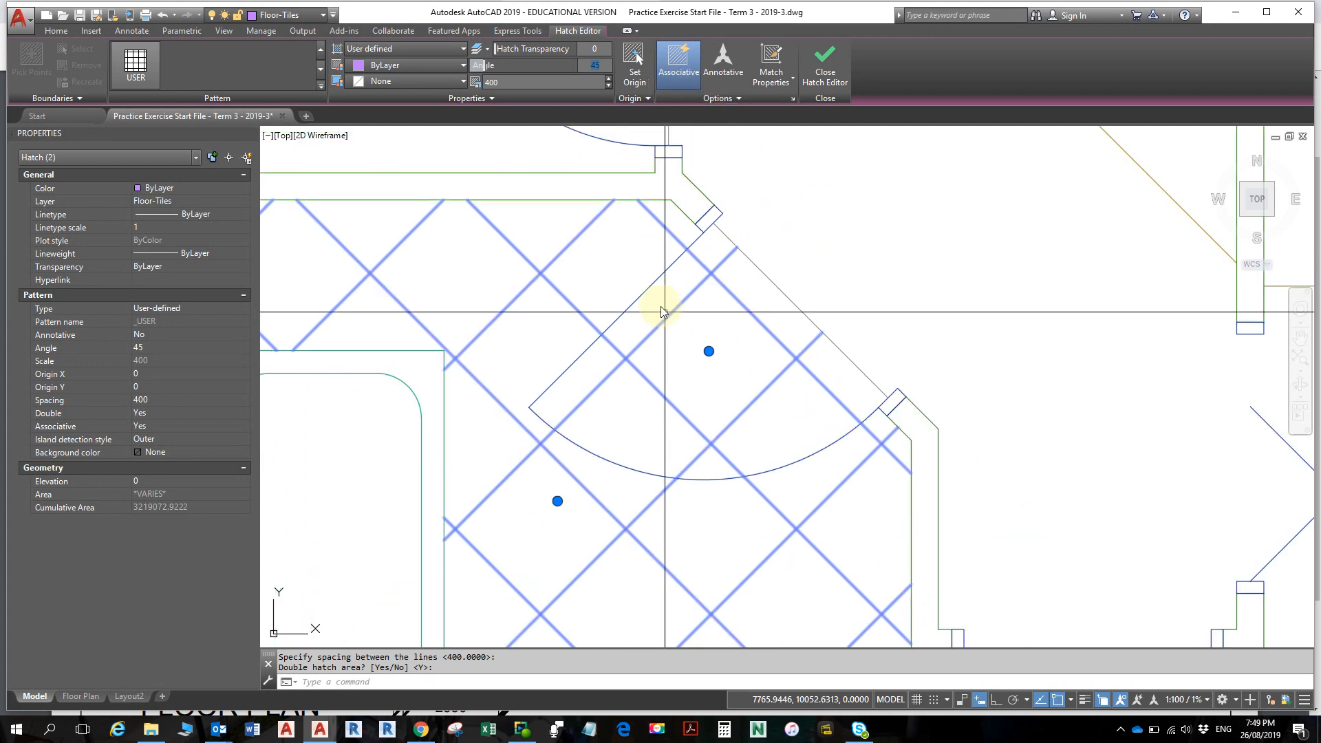
{"action": "scroll", "coordinate": [649, 200], "scroll_direction": "up", "scroll_amount": 3}
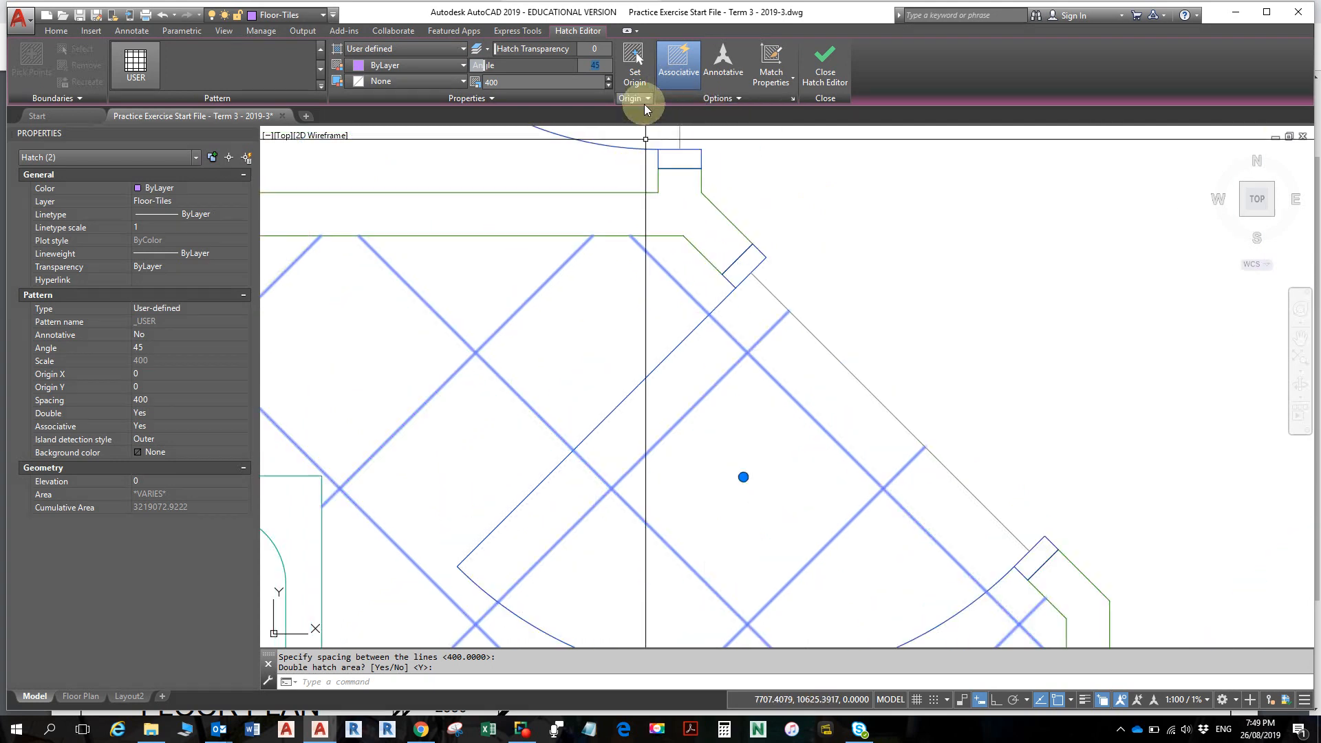
- Set the origin of both bathroom floor hatches to the midpoint of the line across the door opening, and clear the selection
{"action": "left_click", "coordinate": [633, 61]}
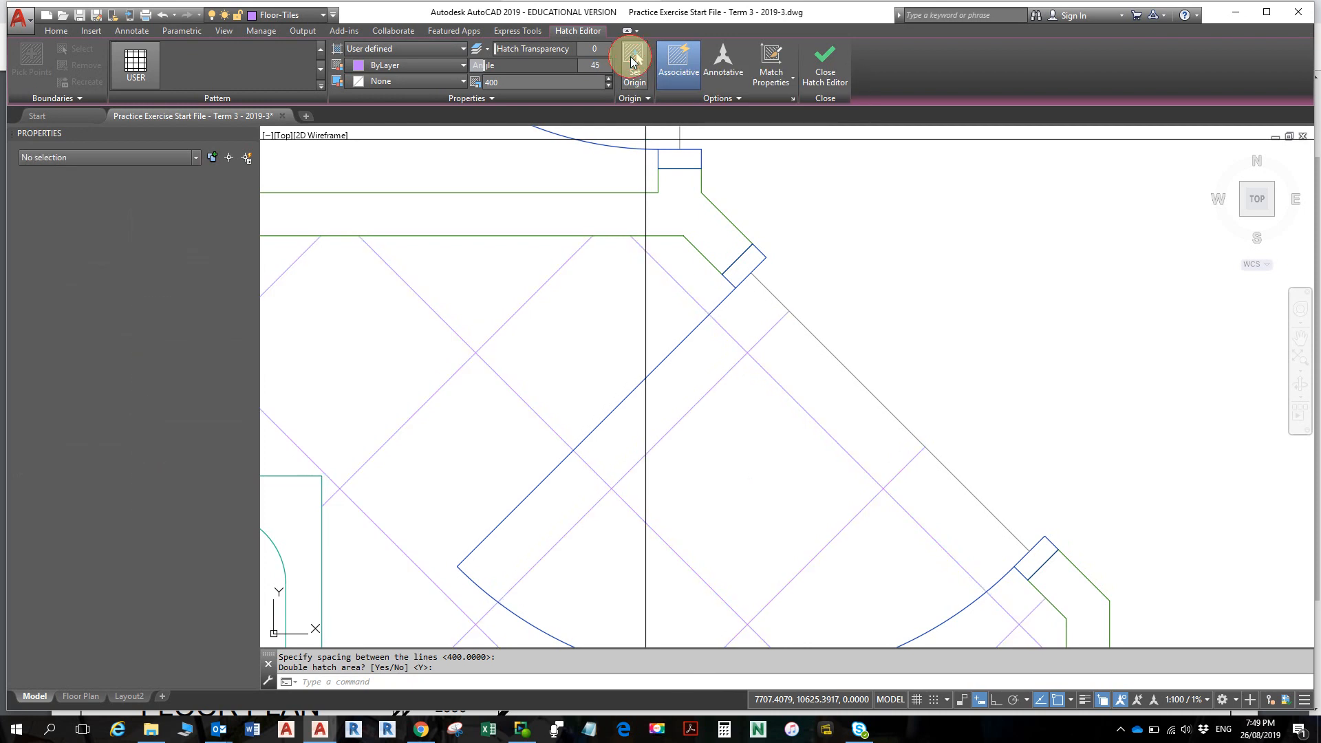
{"action": "scroll", "coordinate": [892, 406], "scroll_direction": "up", "scroll_amount": 4}
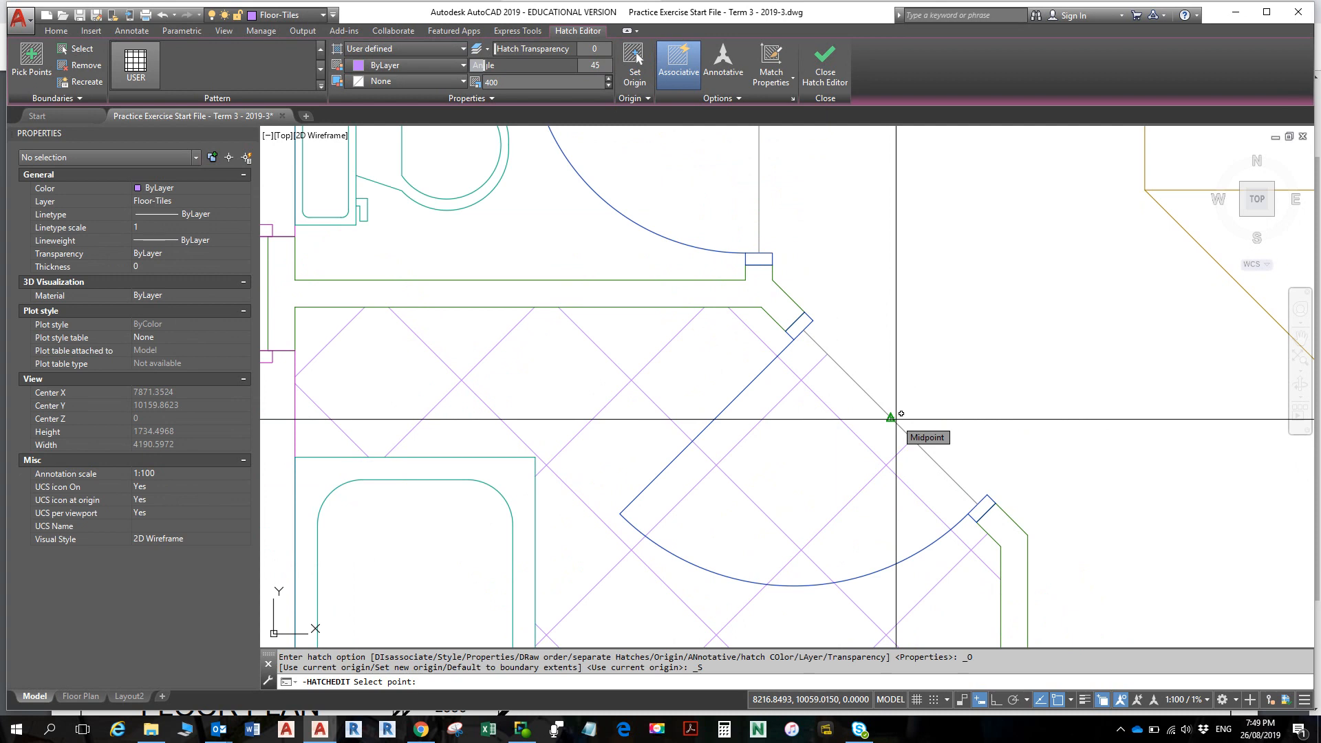
{"action": "left_click", "coordinate": [896, 419]}
{"action": "middle_click_drag", "start_coordinate": [896, 419], "coordinate": [880, 339]}
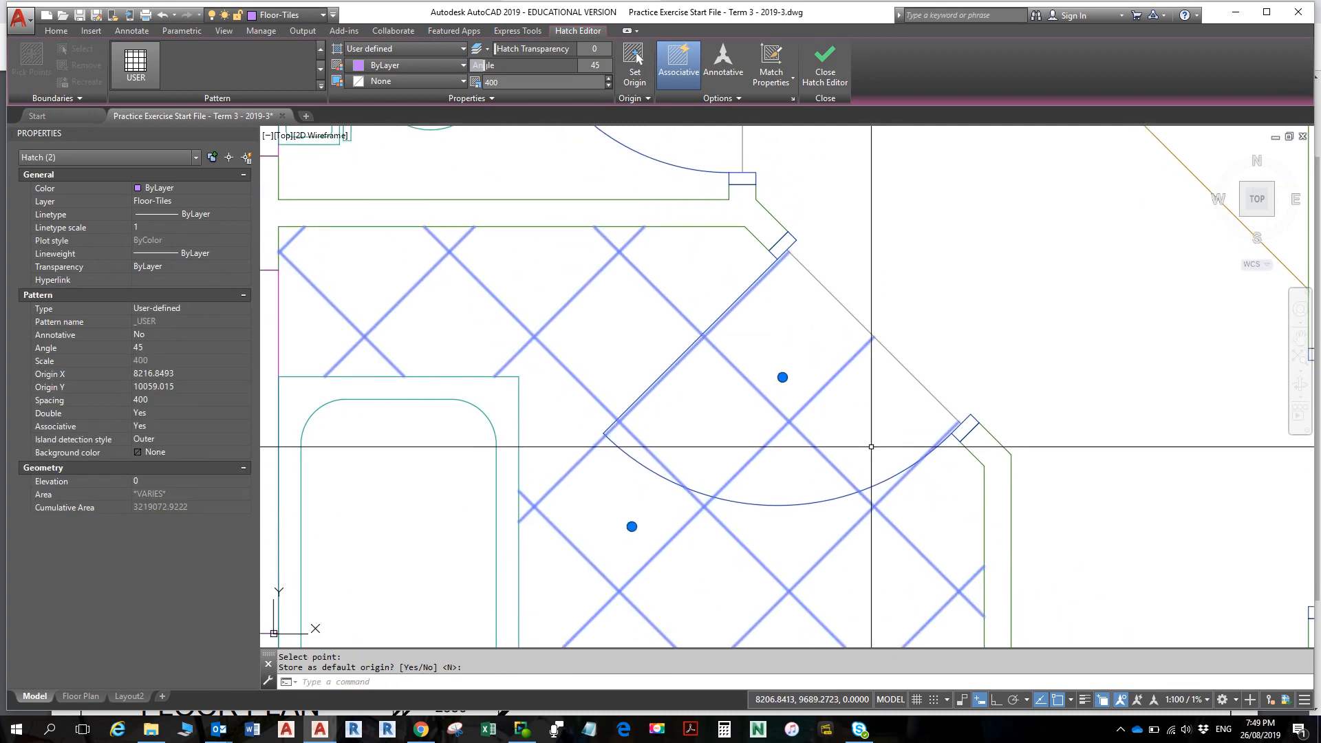
{"action": "scroll", "coordinate": [870, 449], "scroll_direction": "up", "scroll_amount": 3}
{"action": "scroll", "coordinate": [874, 448], "scroll_direction": "down", "scroll_amount": 3}
{"action": "scroll", "coordinate": [898, 312], "scroll_direction": "down", "scroll_amount": 3}
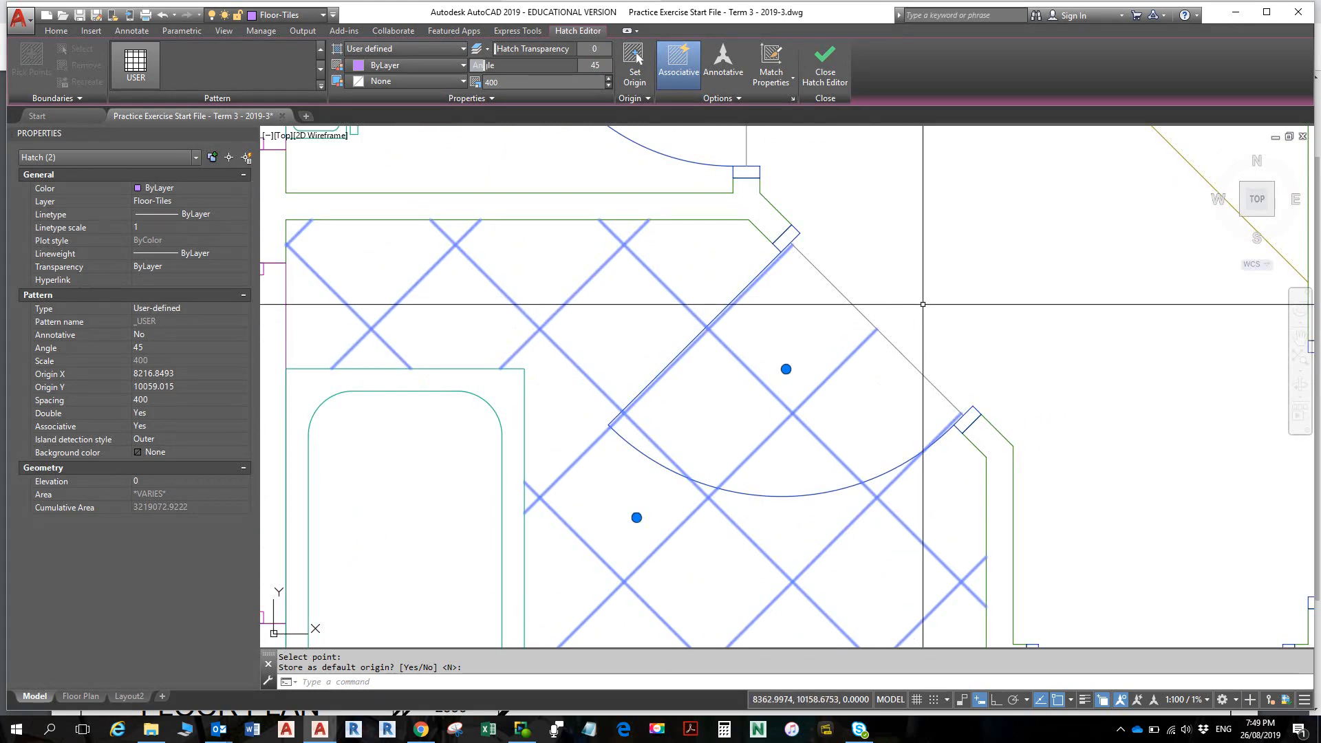
{"action": "middle_click_drag", "start_coordinate": [865, 354], "coordinate": [907, 332]}
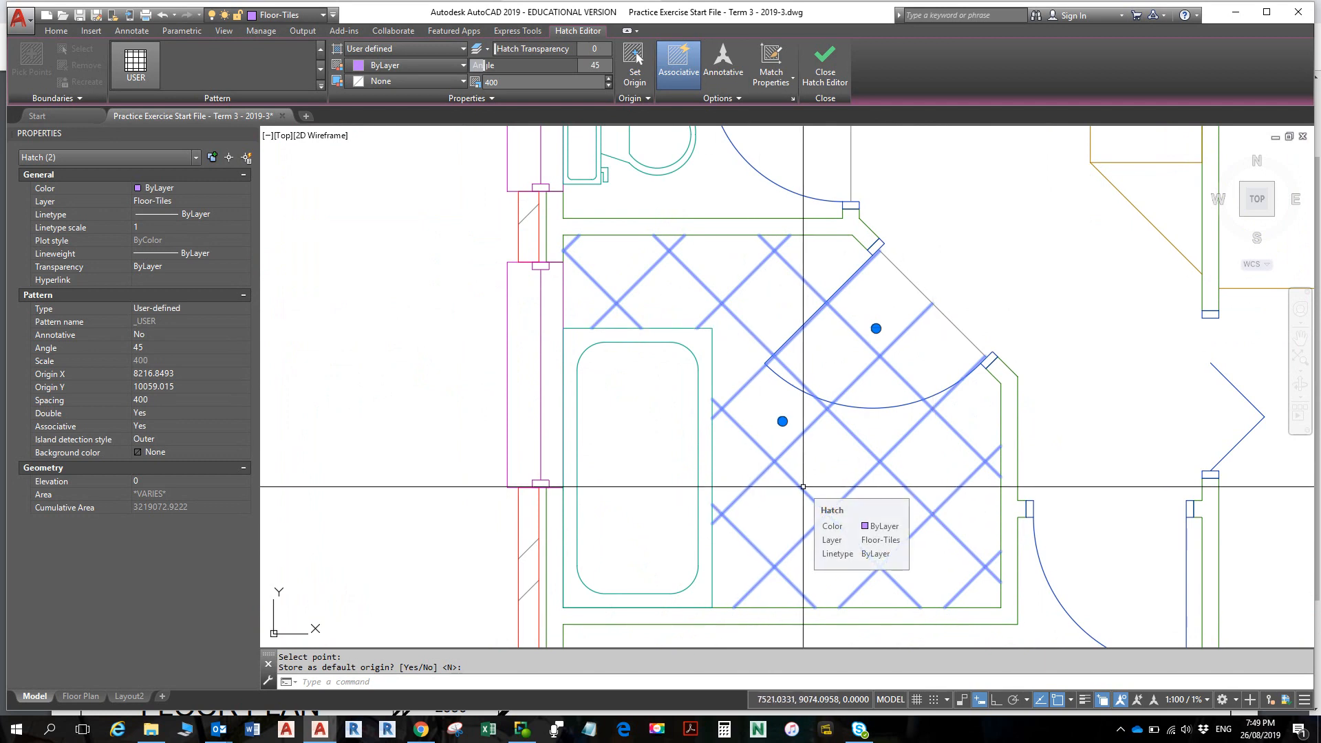
{"action": "middle_click_drag", "start_coordinate": [803, 487], "coordinate": [801, 439]}
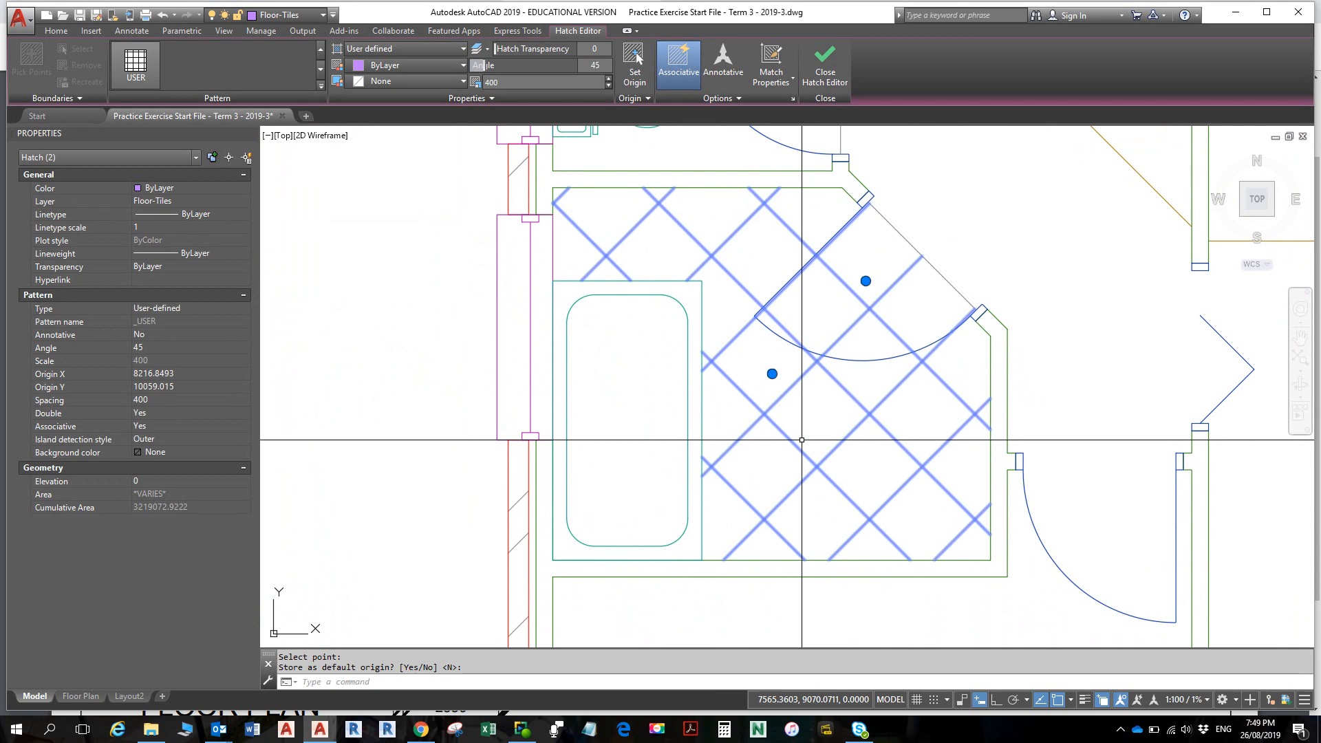
{"action": "scroll", "coordinate": [883, 441], "scroll_direction": "down", "scroll_amount": 2}
{"action": "middle_click_drag", "start_coordinate": [883, 440], "coordinate": [913, 437]}
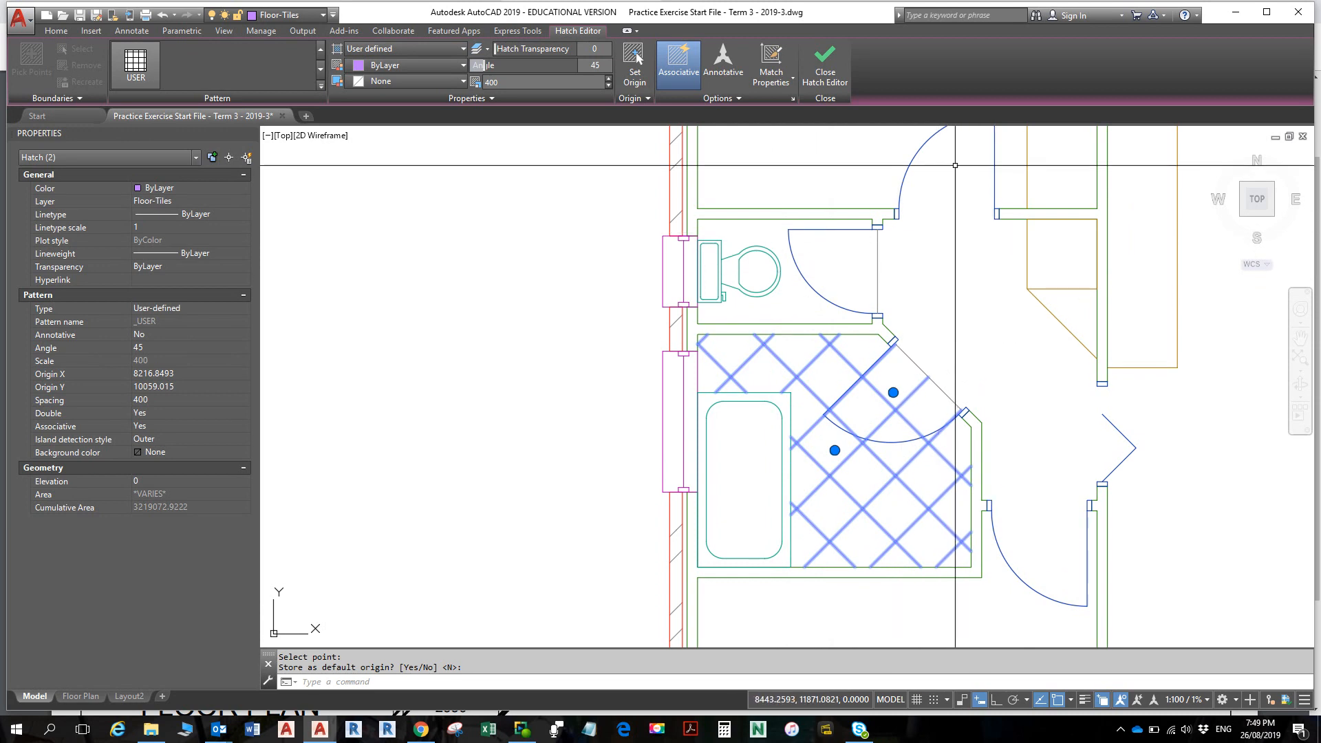
{"action": "key", "text": "alt"}
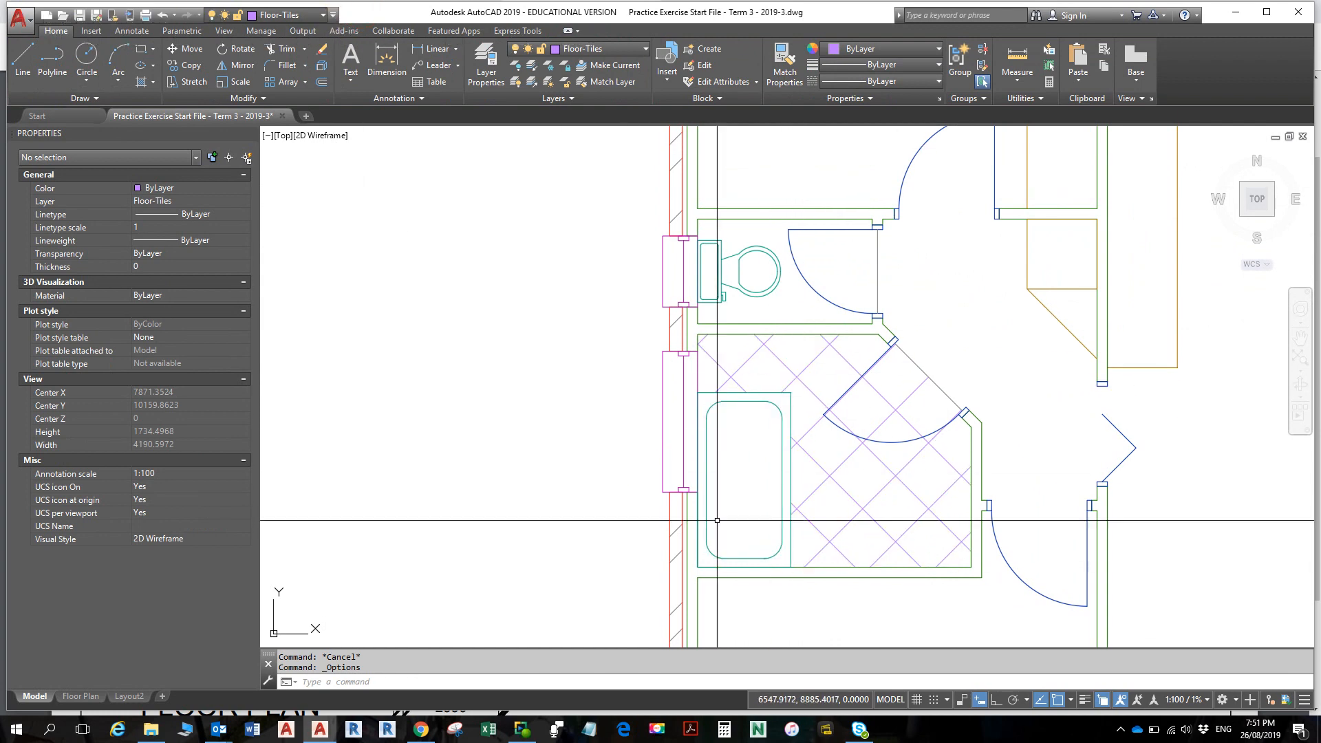
- Switch the Ignore hatch objects snap setting on and back off in the drafting options, and accept the options
{"action": "left_click", "coordinate": [19, 24]}
{"action": "left_click", "coordinate": [147, 451]}
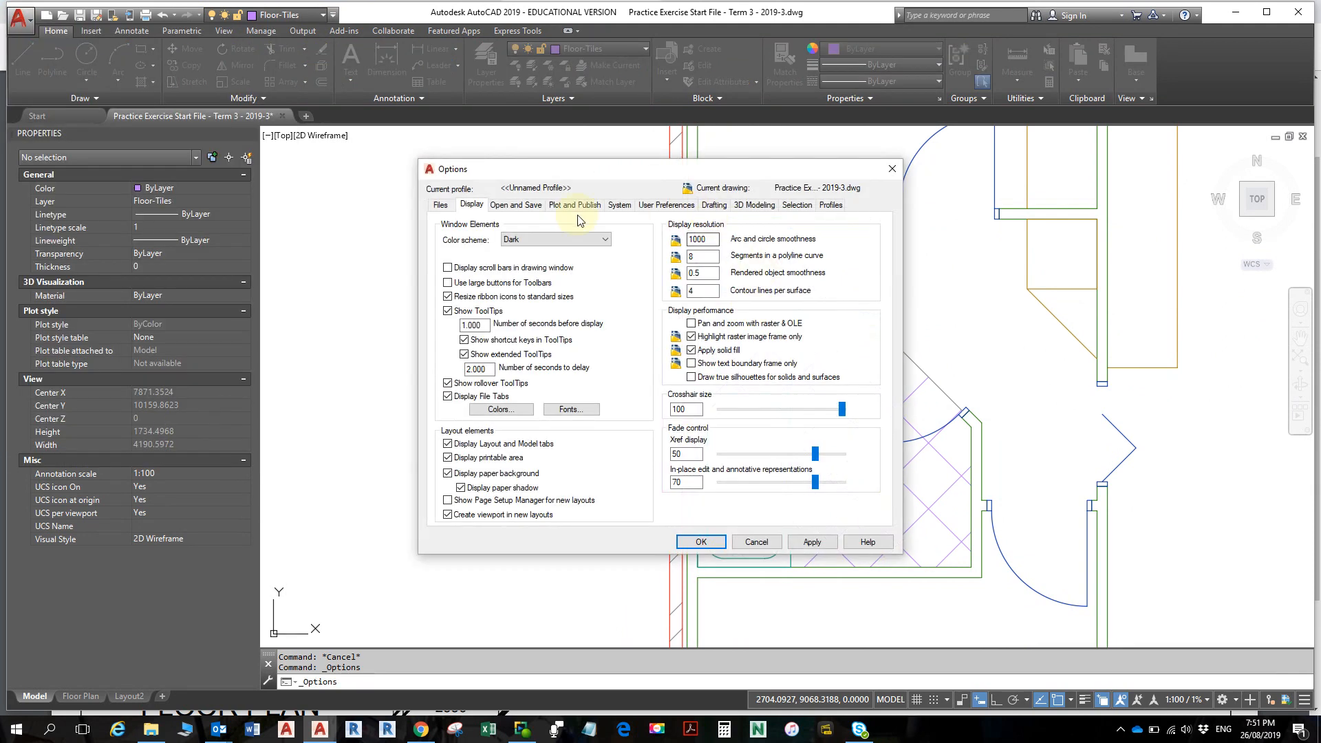
{"action": "left_click", "coordinate": [713, 207]}
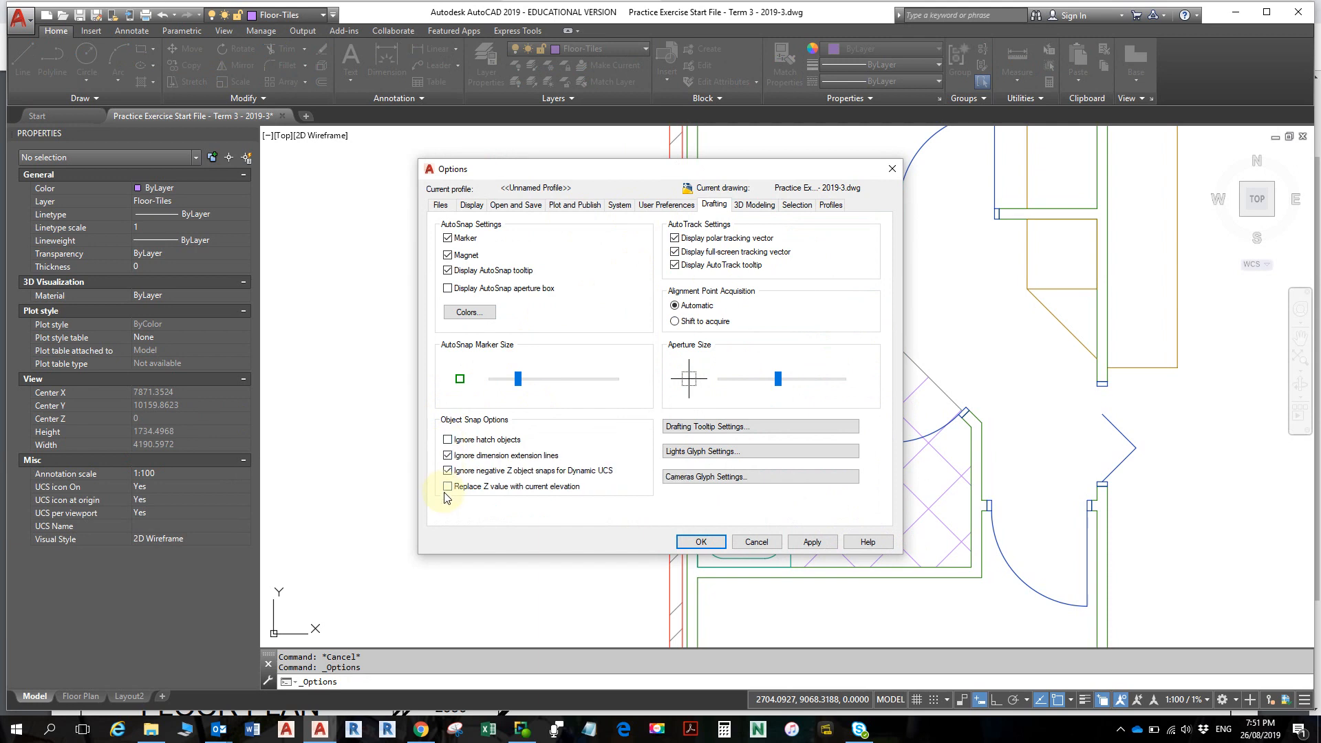
{"action": "left_click", "coordinate": [448, 440]}
{"action": "left_click", "coordinate": [448, 456]}
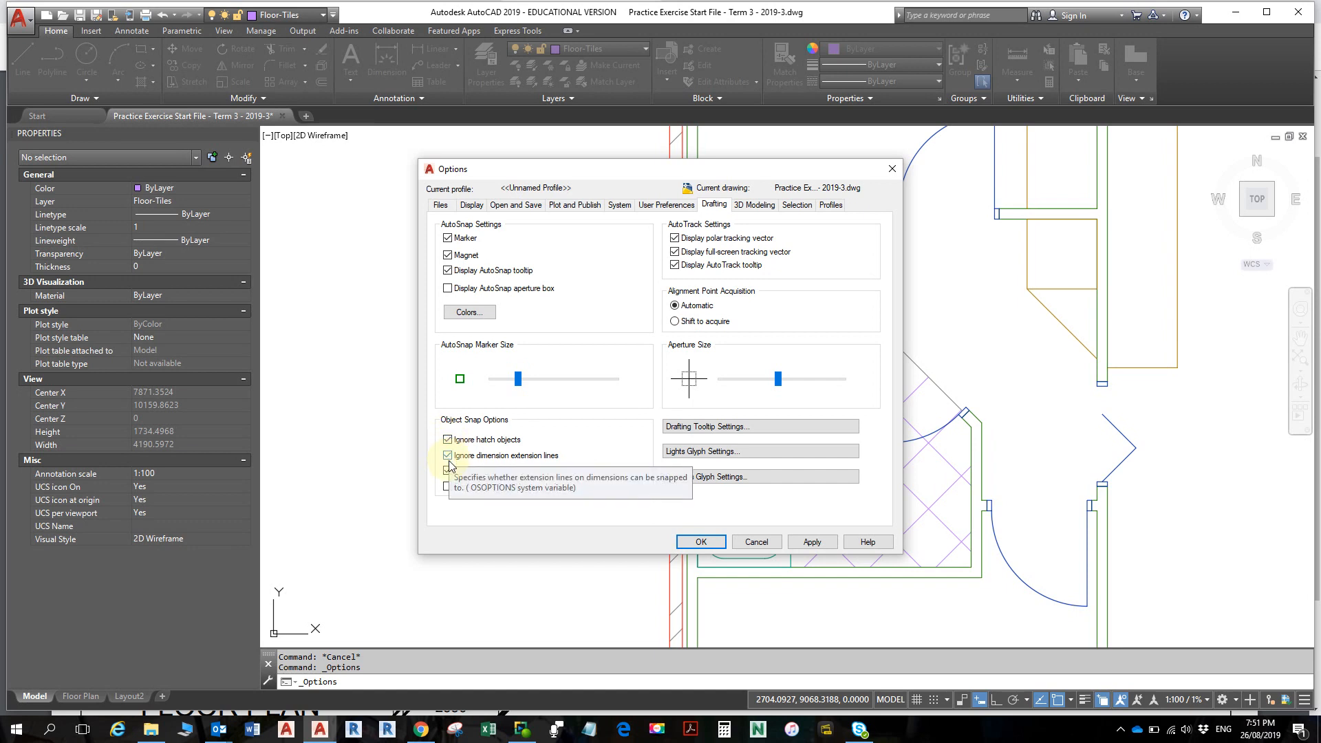
{"action": "left_click", "coordinate": [448, 440]}
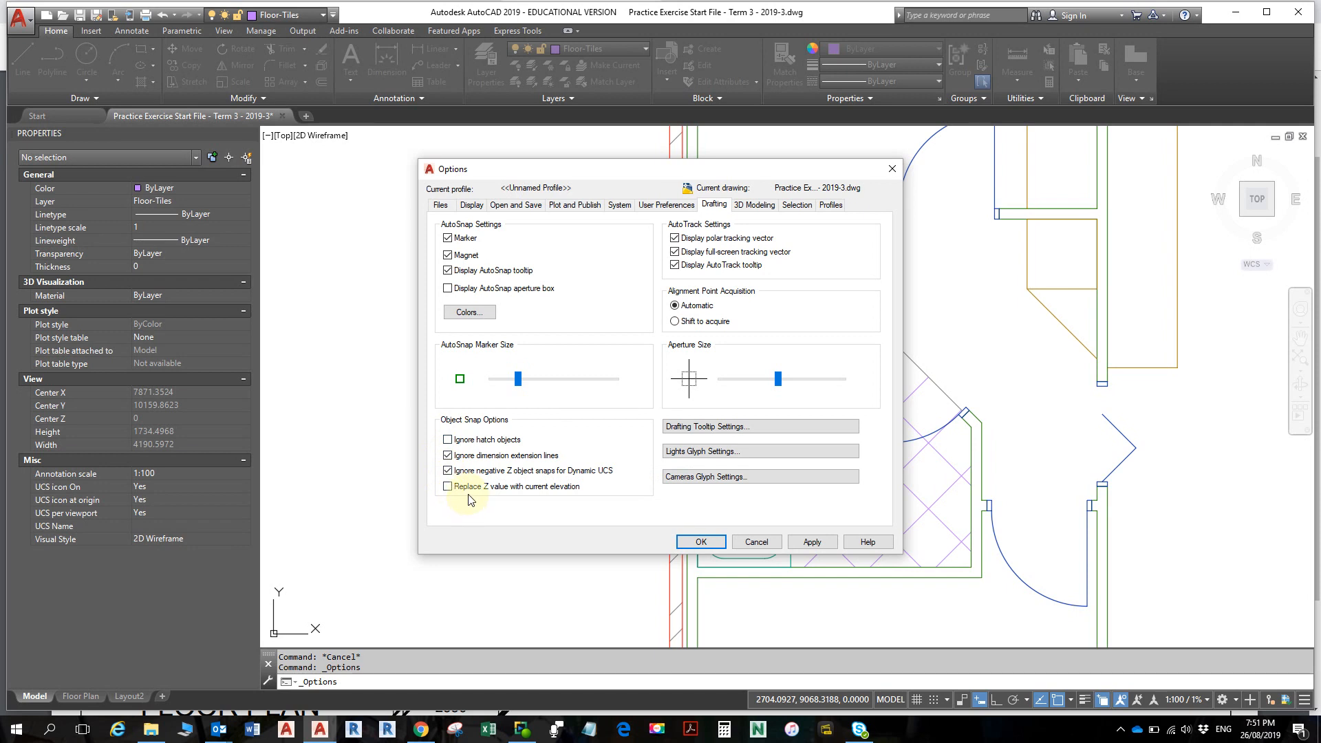
{"action": "left_click", "coordinate": [709, 543]}
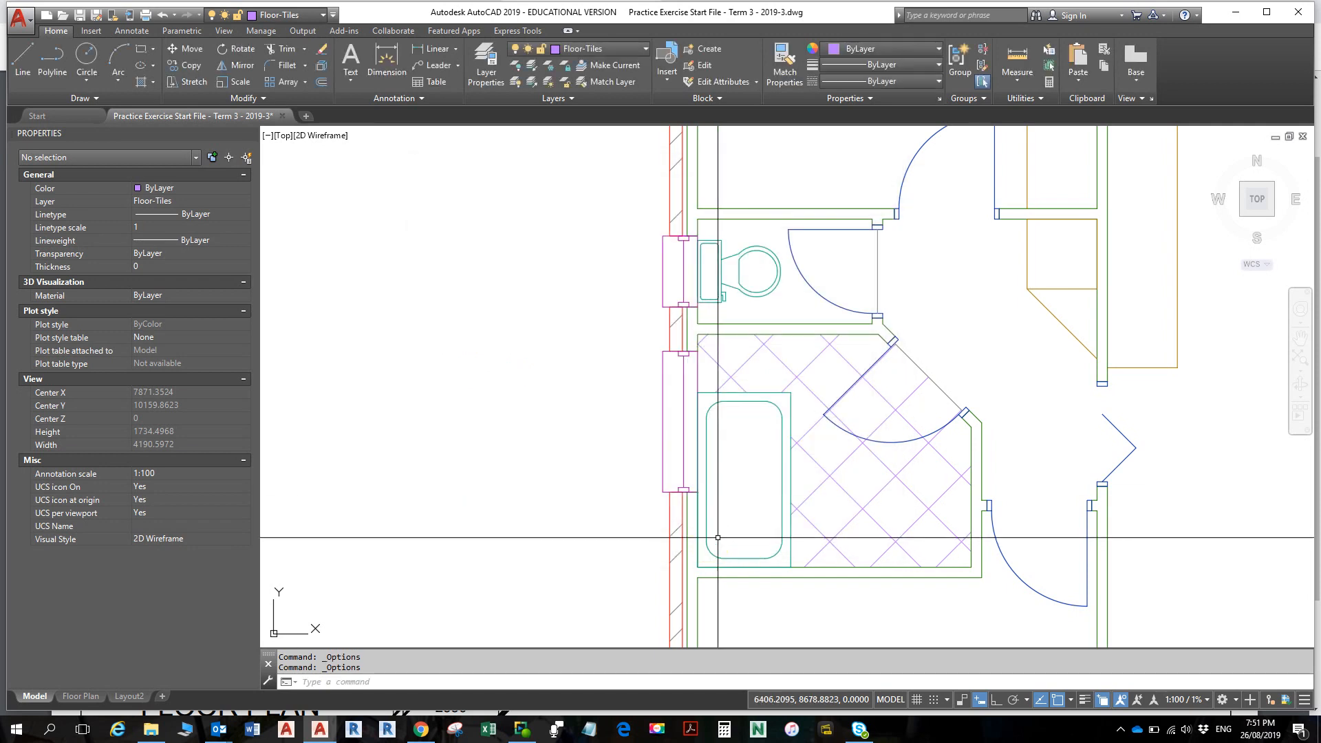
- Measure the side of one bathroom floor tile between two hatch line intersections above the bath
{"action": "left_click", "coordinate": [1018, 53]}
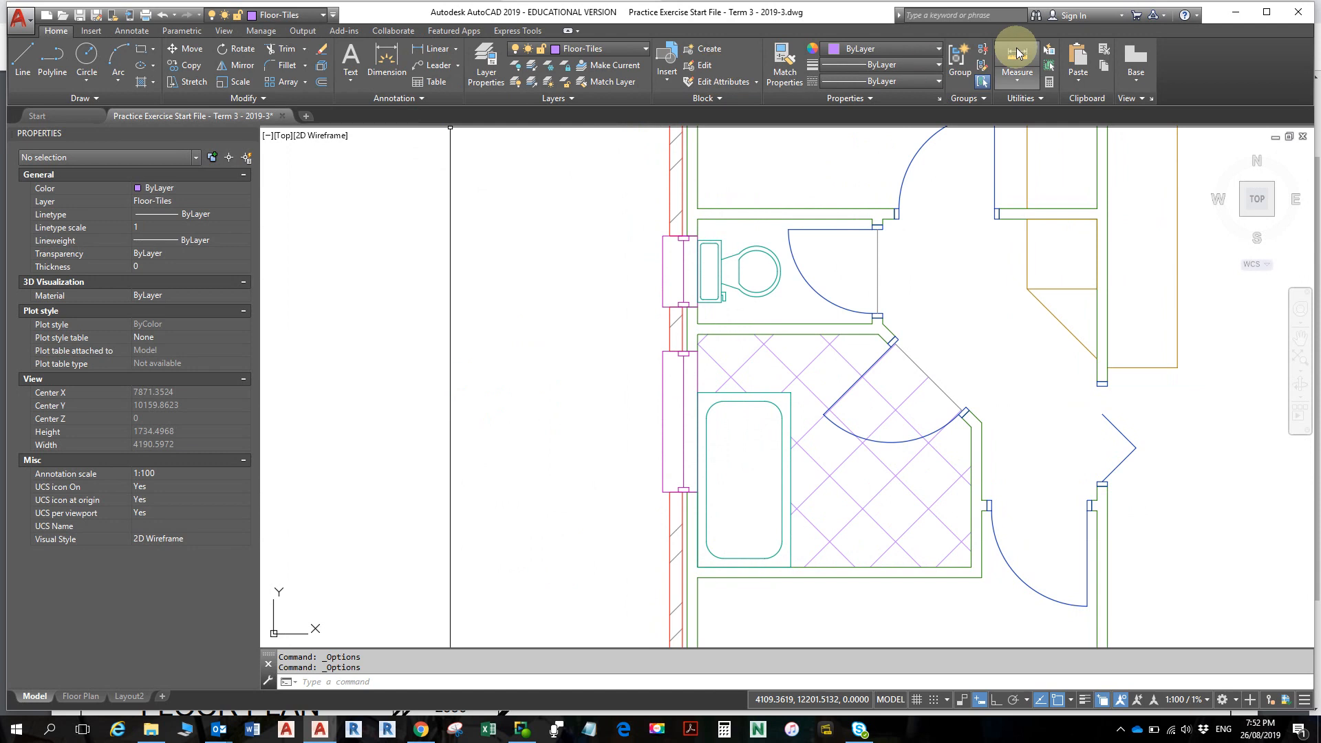
{"action": "left_click", "coordinate": [731, 376]}
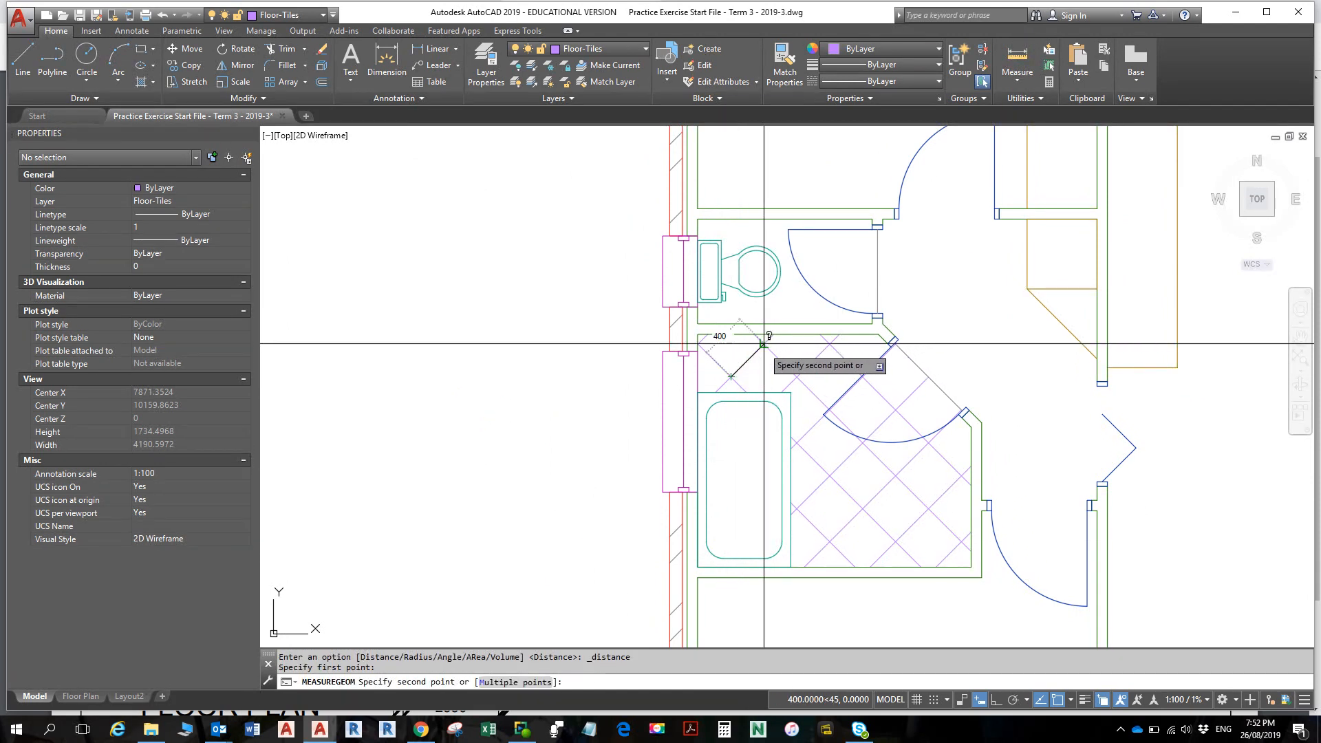
{"action": "left_click", "coordinate": [764, 344]}
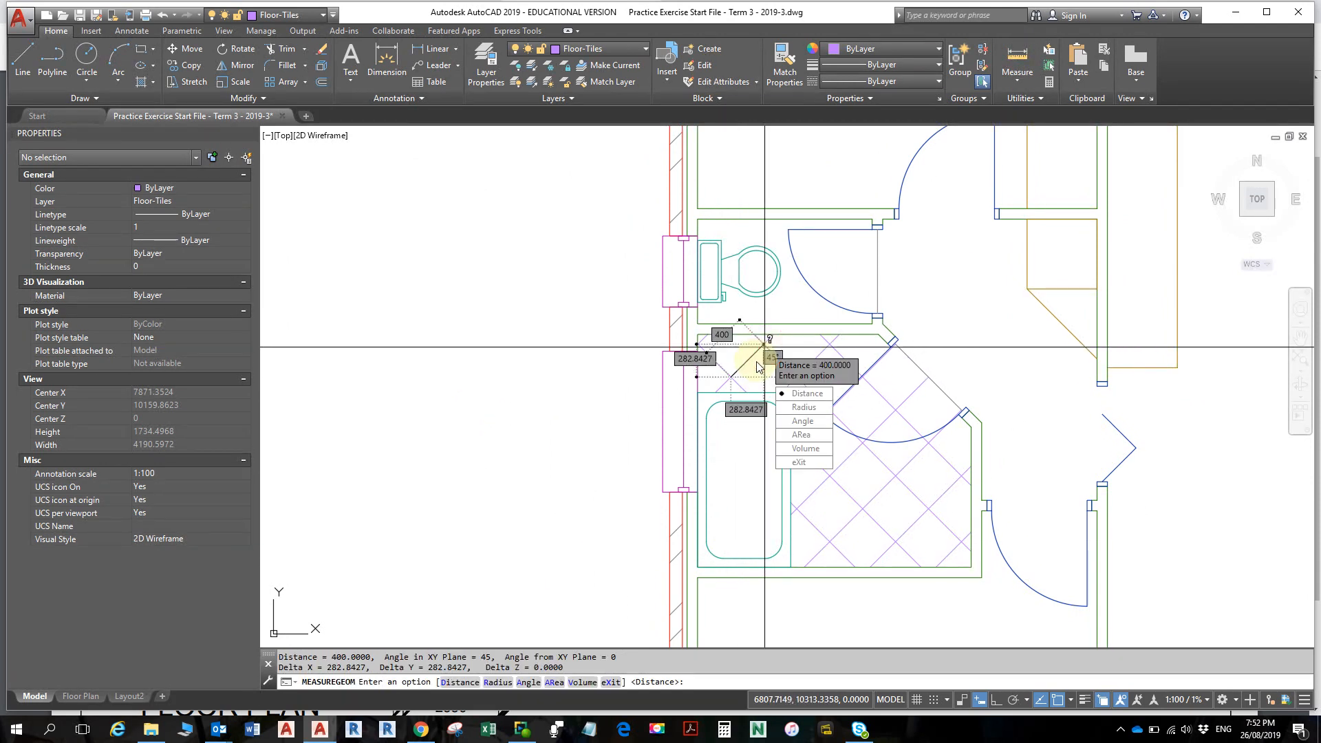
{"action": "key", "text": "Escape"}
- Enlarge the object snap aperture size in the drafting options, keep Ignore hatch objects off, and accept the options
{"action": "left_click", "coordinate": [21, 24]}
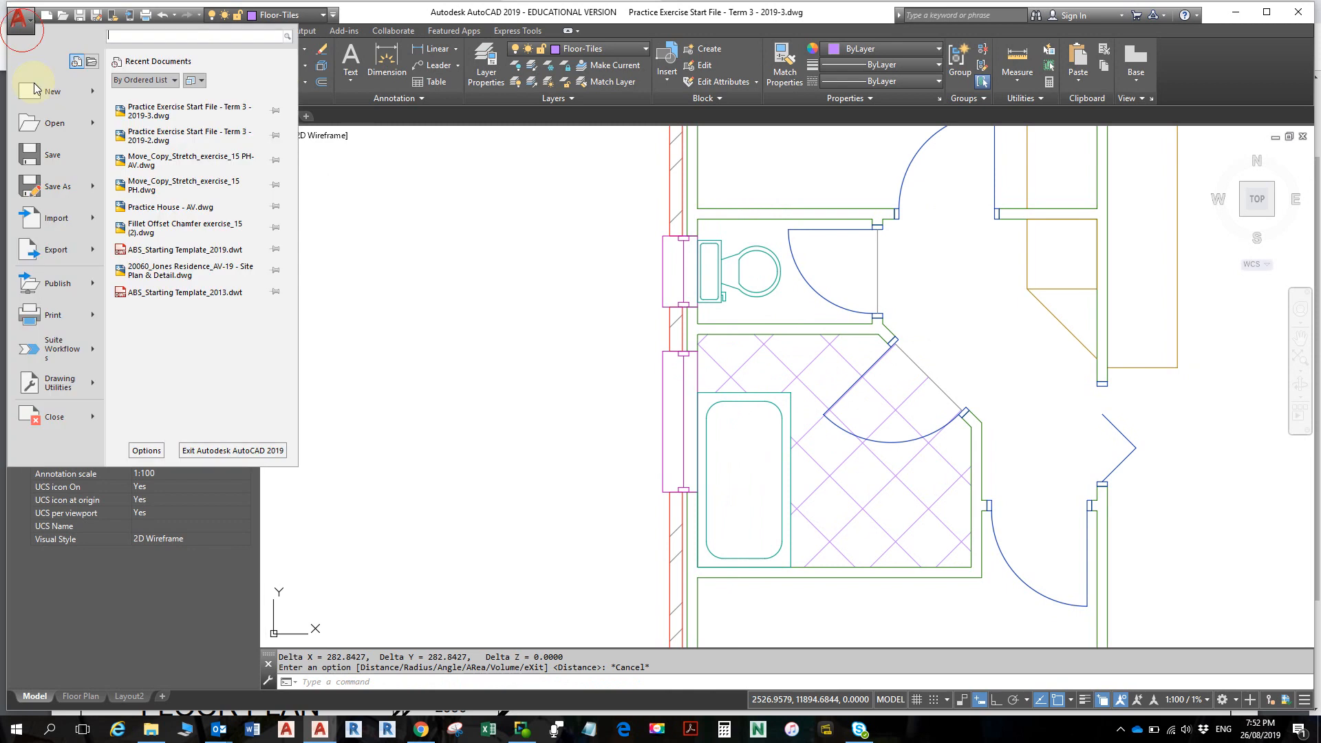
{"action": "left_click", "coordinate": [146, 451]}
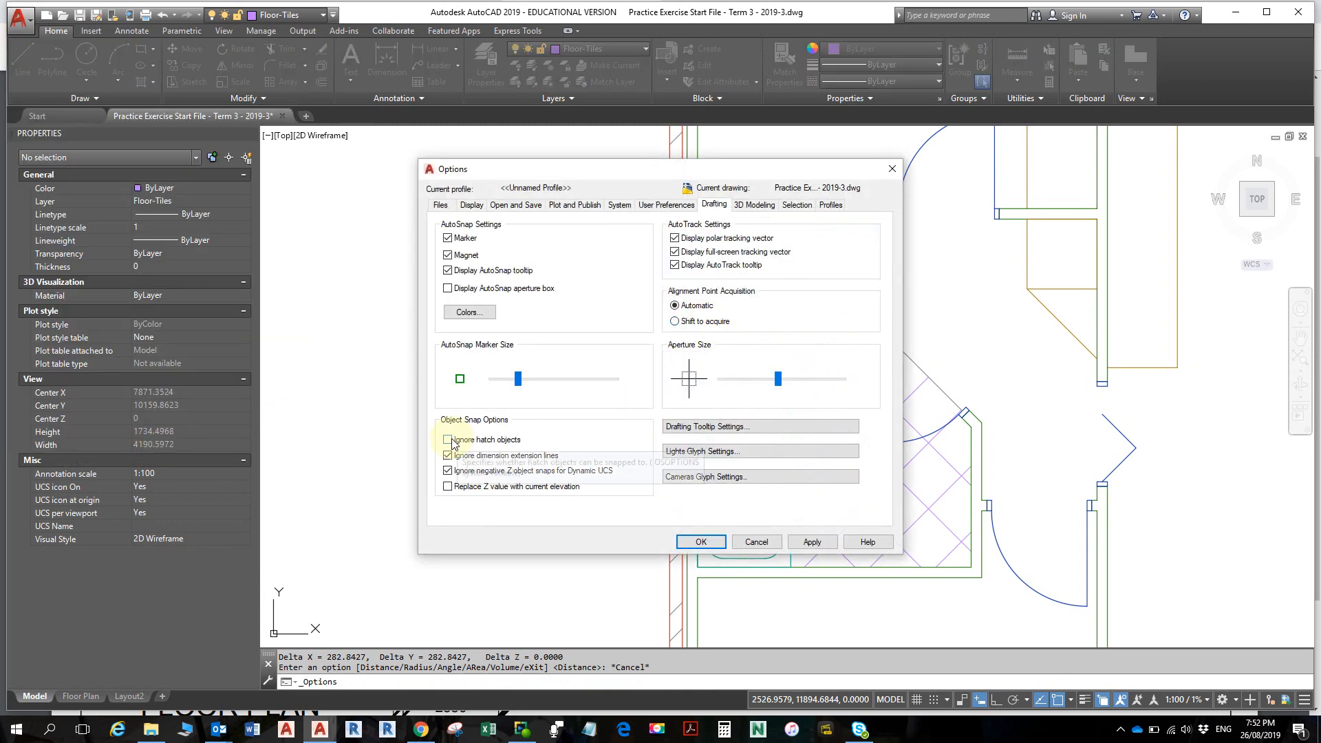
{"action": "left_click", "coordinate": [448, 440]}
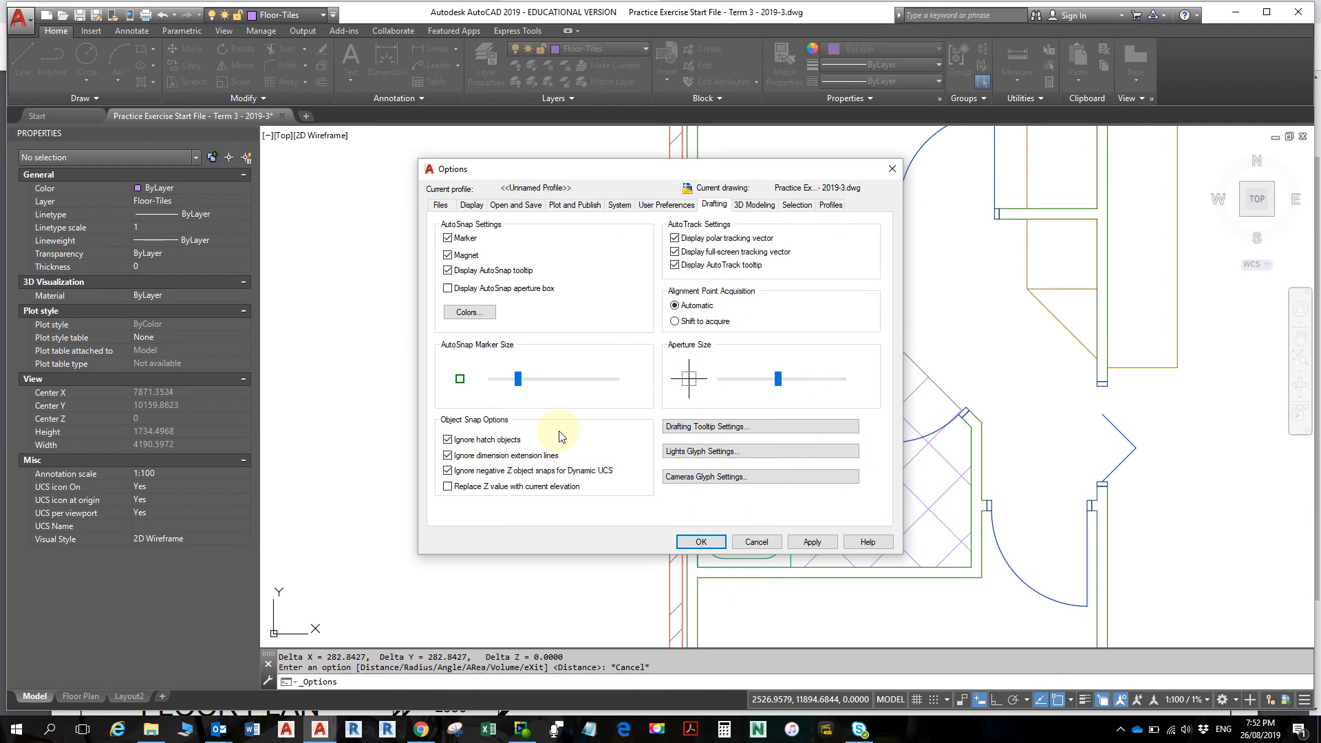
{"action": "left_click", "coordinate": [447, 442]}
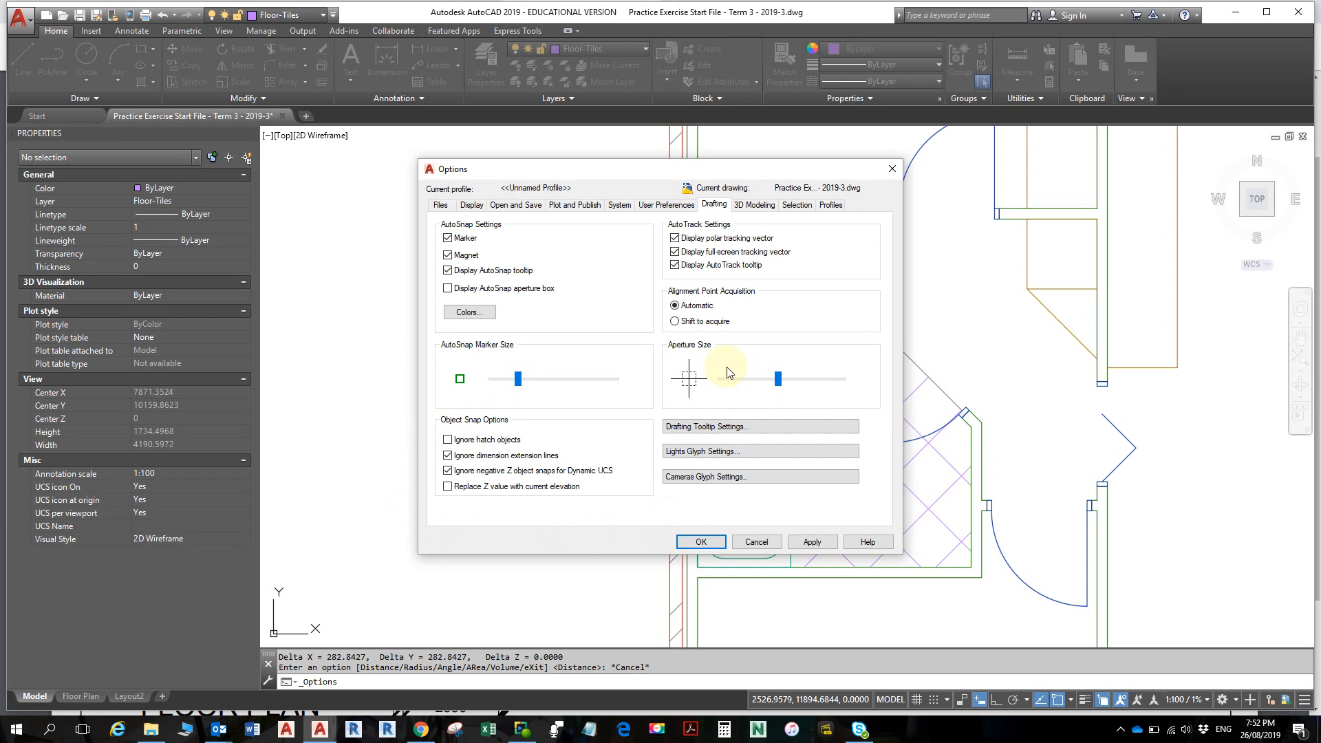
{"action": "left_click", "coordinate": [781, 383]}
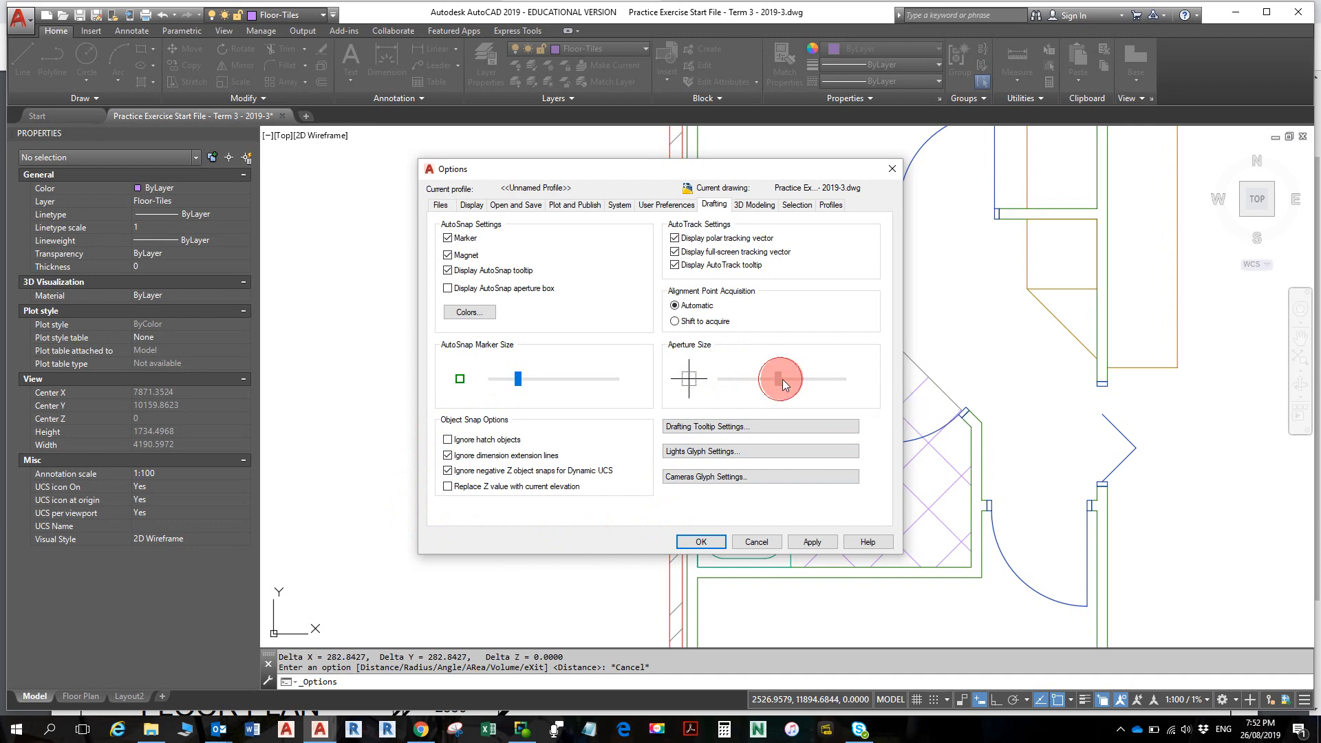
{"action": "left_click_drag", "start_coordinate": [799, 380], "coordinate": [812, 379]}
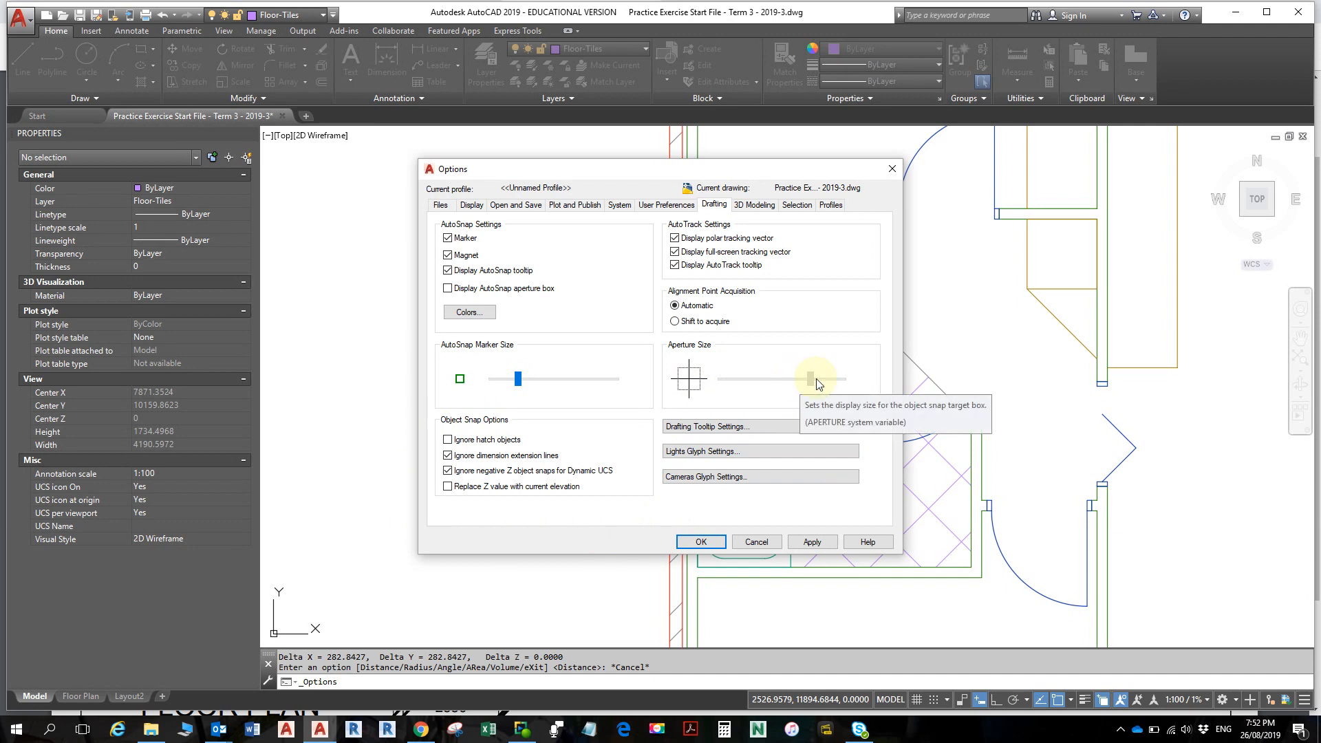
{"action": "left_click", "coordinate": [709, 542]}
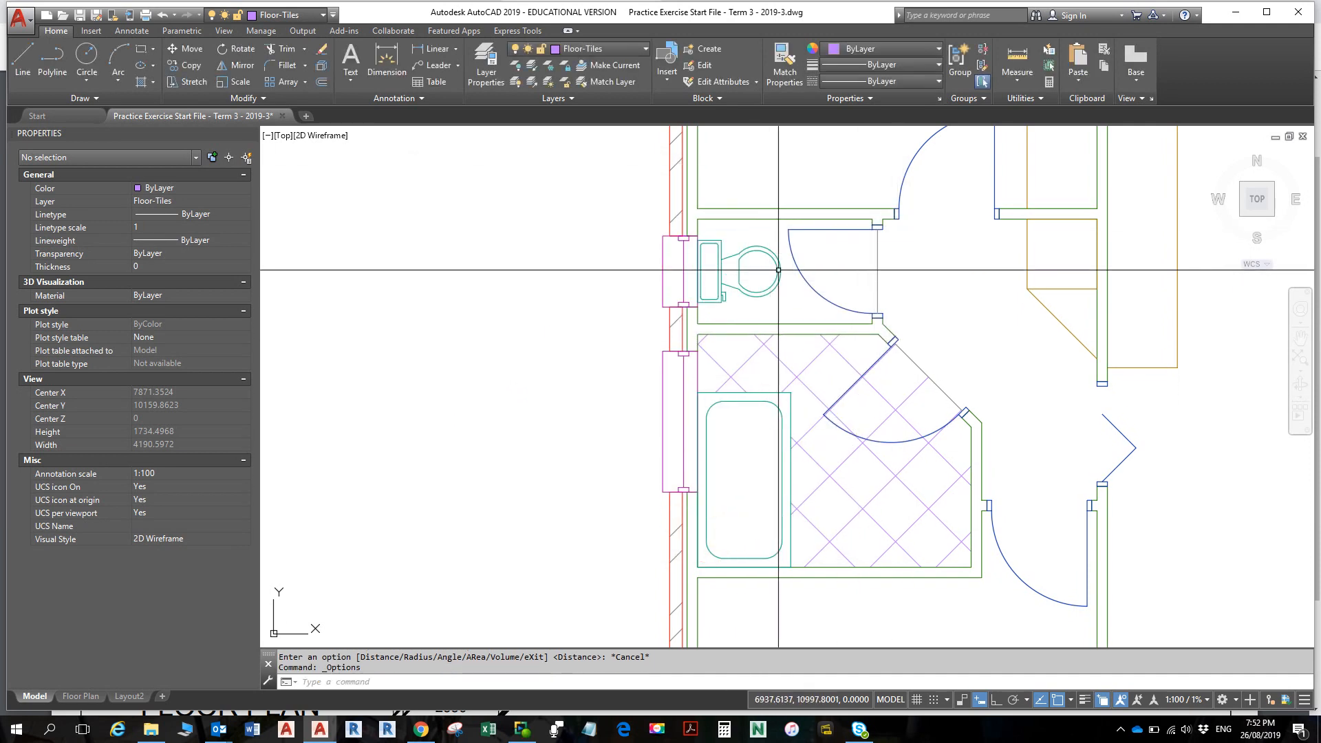
{"action": "type", "text": "e"}
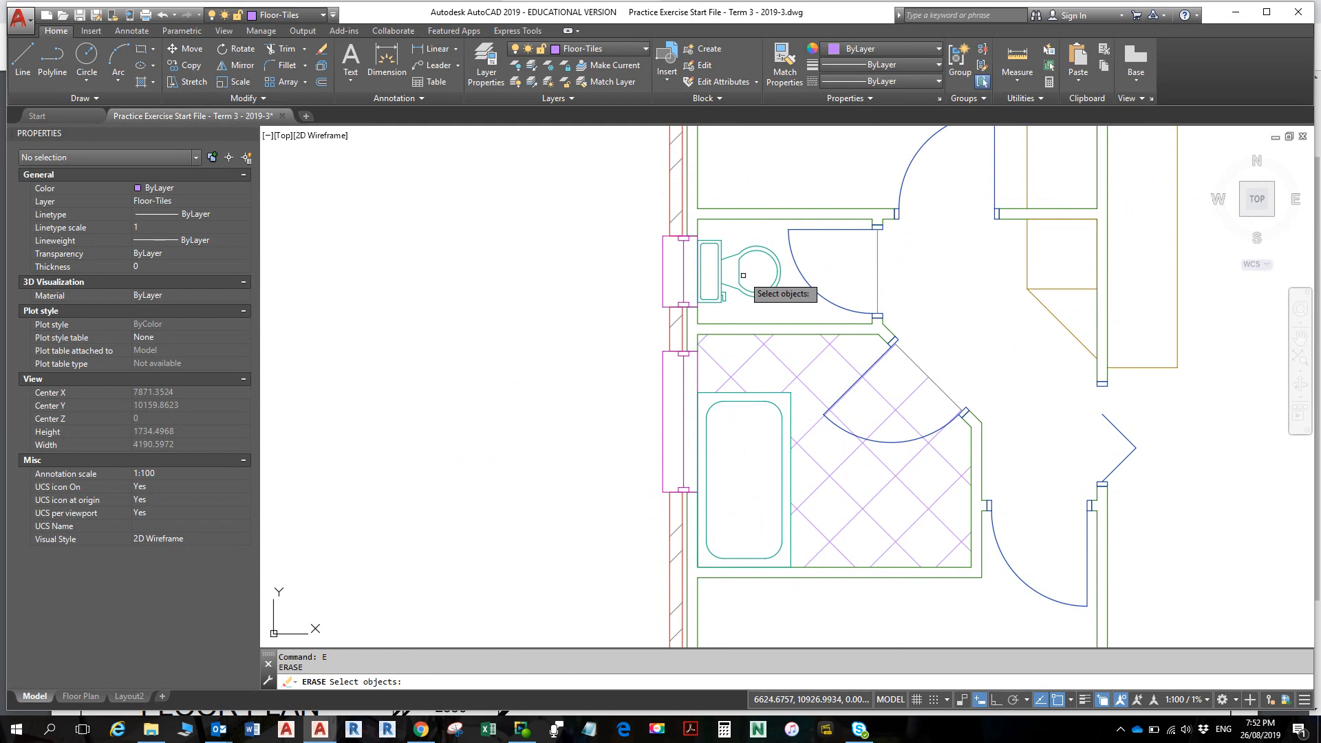
{"action": "key", "text": "Escape"}
{"action": "type", "text": "e"}
{"action": "key", "text": "Return"}
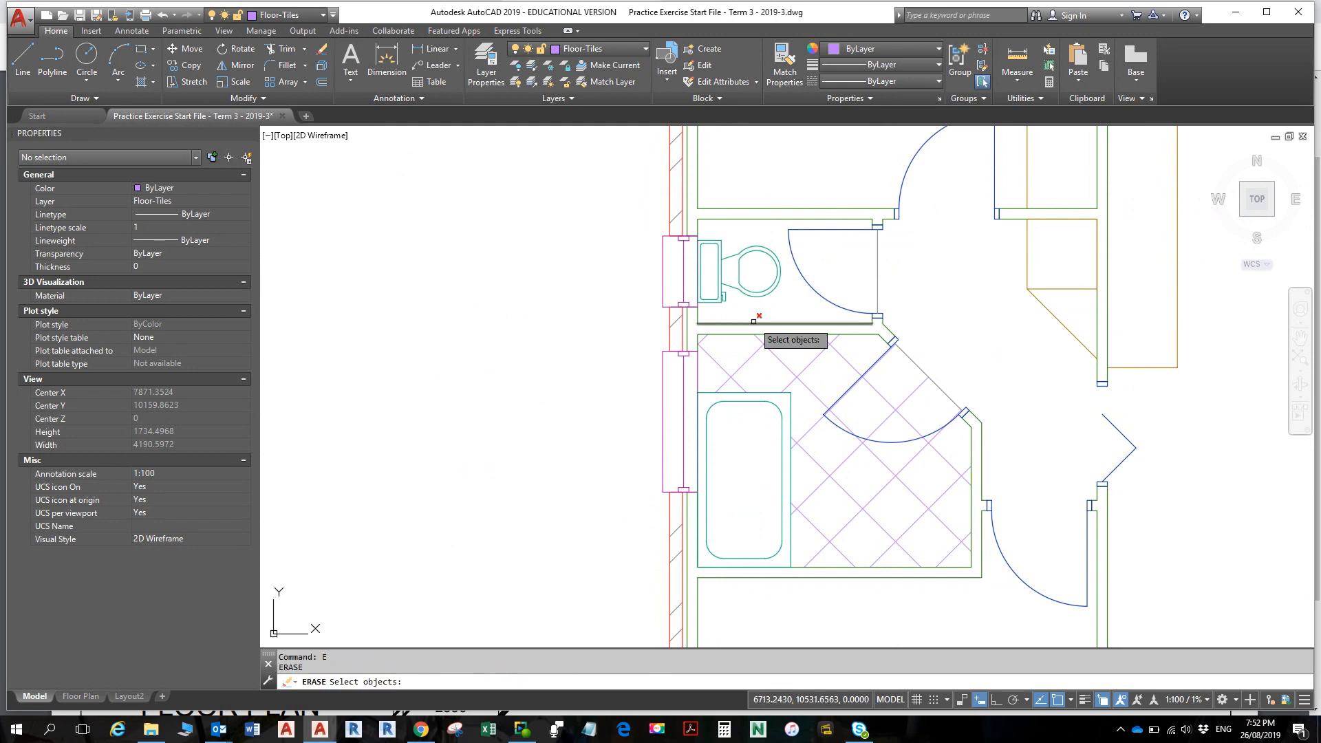
{"action": "key", "text": "Escape"}
{"action": "key", "text": "Escape"}
{"action": "key", "text": "Escape"}
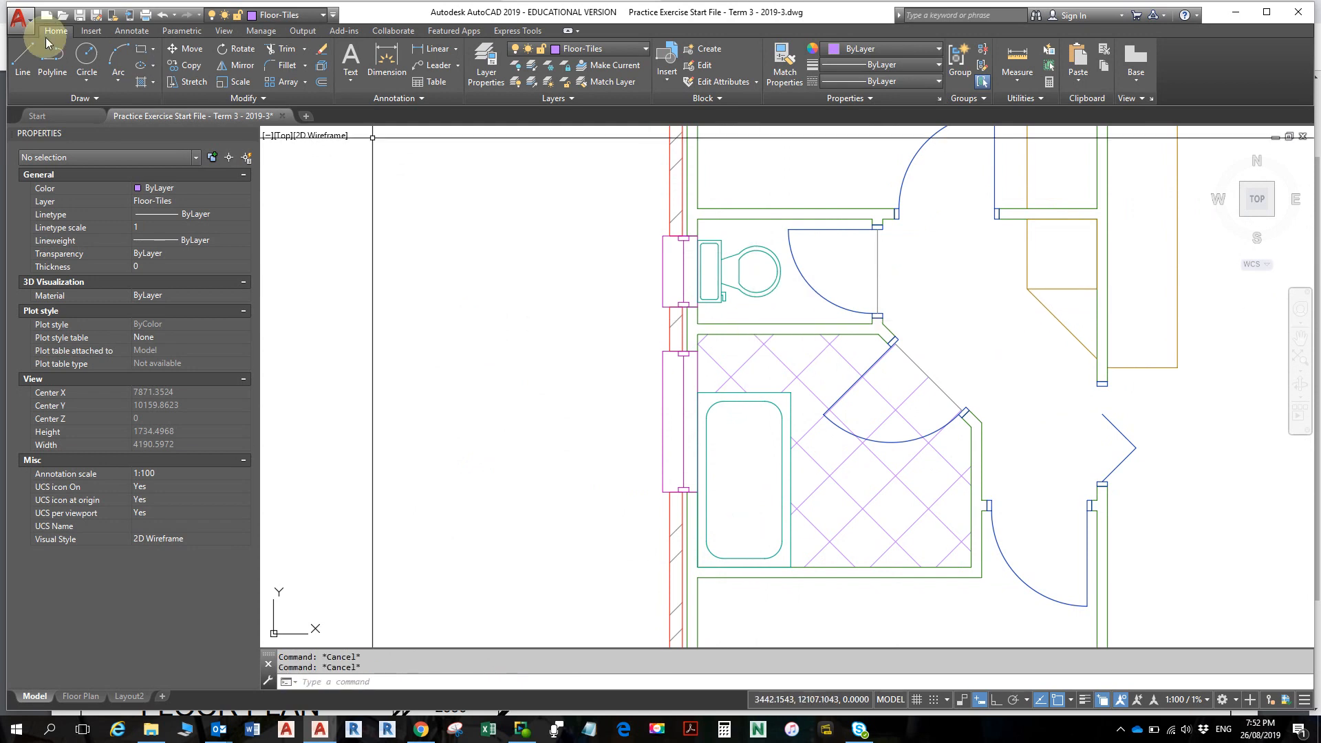
- Enlarge both the AutoSnap marker size and the object snap aperture size in the drafting options, and accept the options
{"action": "left_click", "coordinate": [26, 24]}
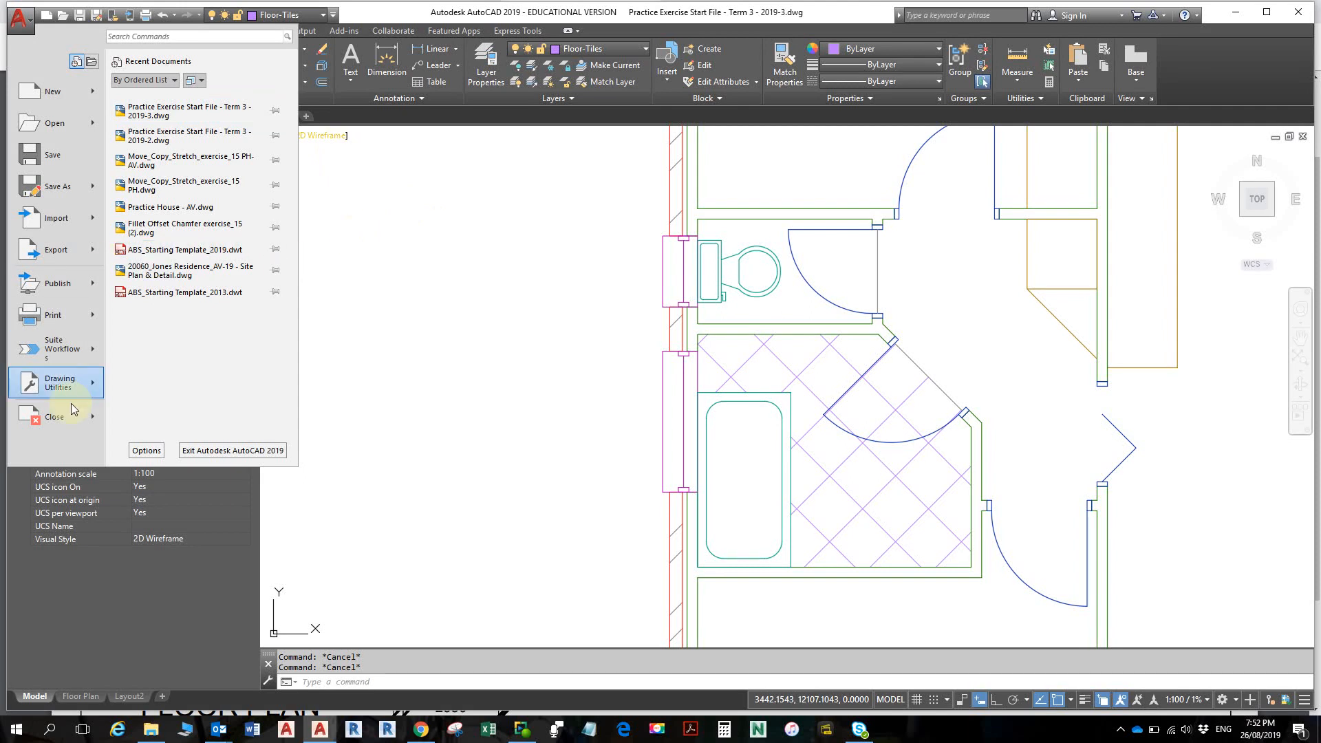
{"action": "left_click", "coordinate": [137, 451]}
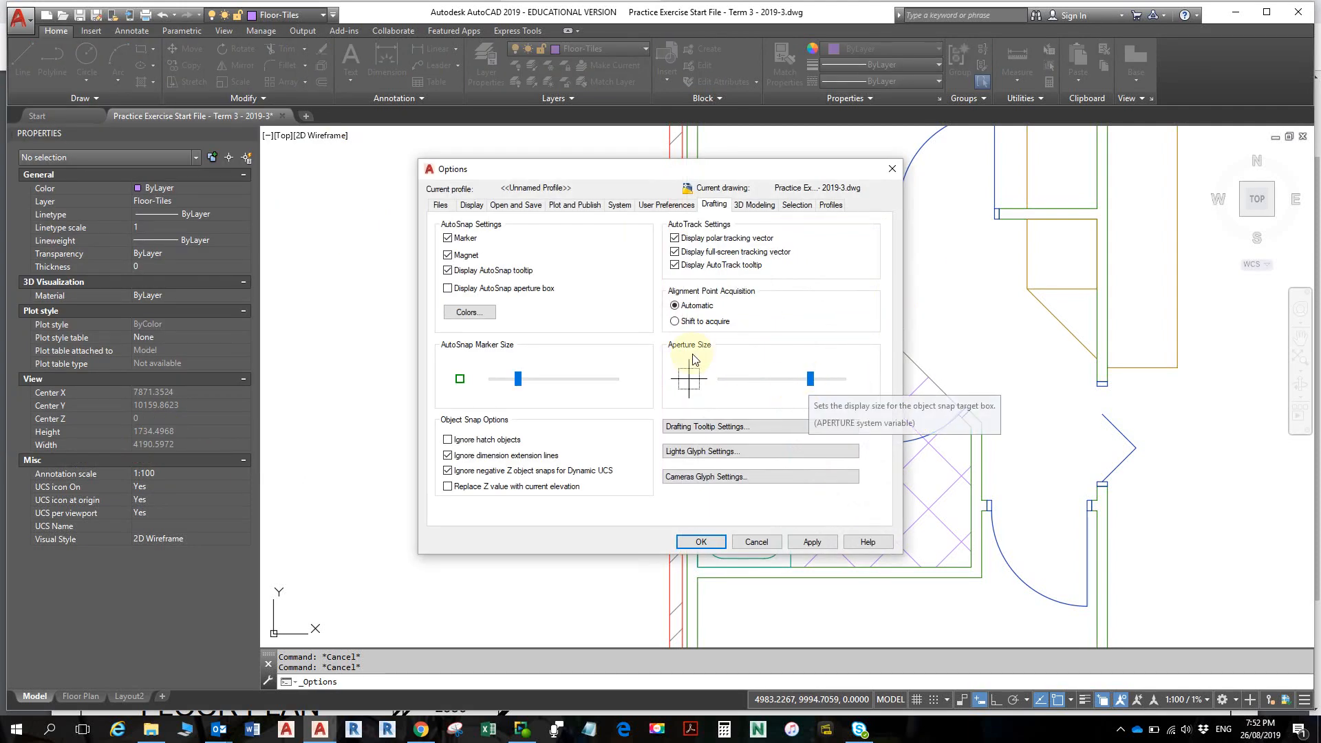
{"action": "left_click_drag", "start_coordinate": [521, 383], "coordinate": [568, 384]}
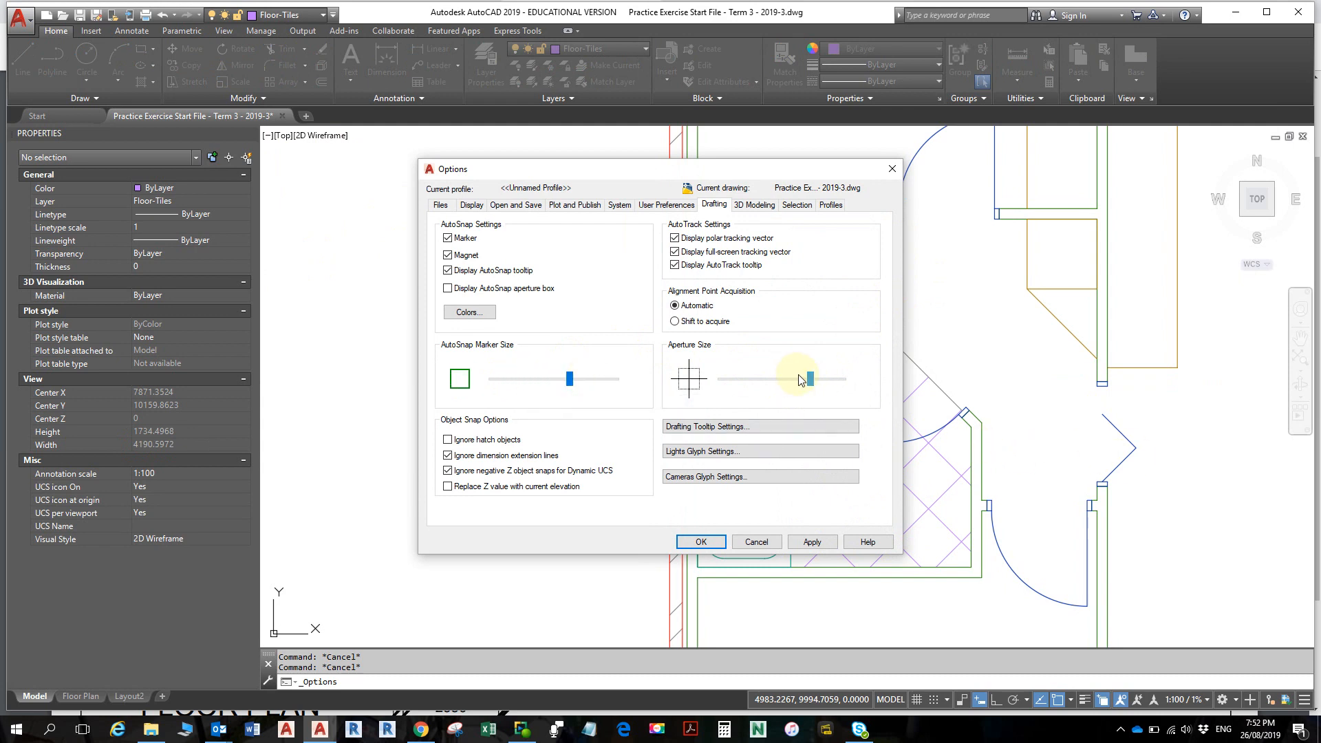
{"action": "left_click_drag", "start_coordinate": [812, 381], "coordinate": [814, 382]}
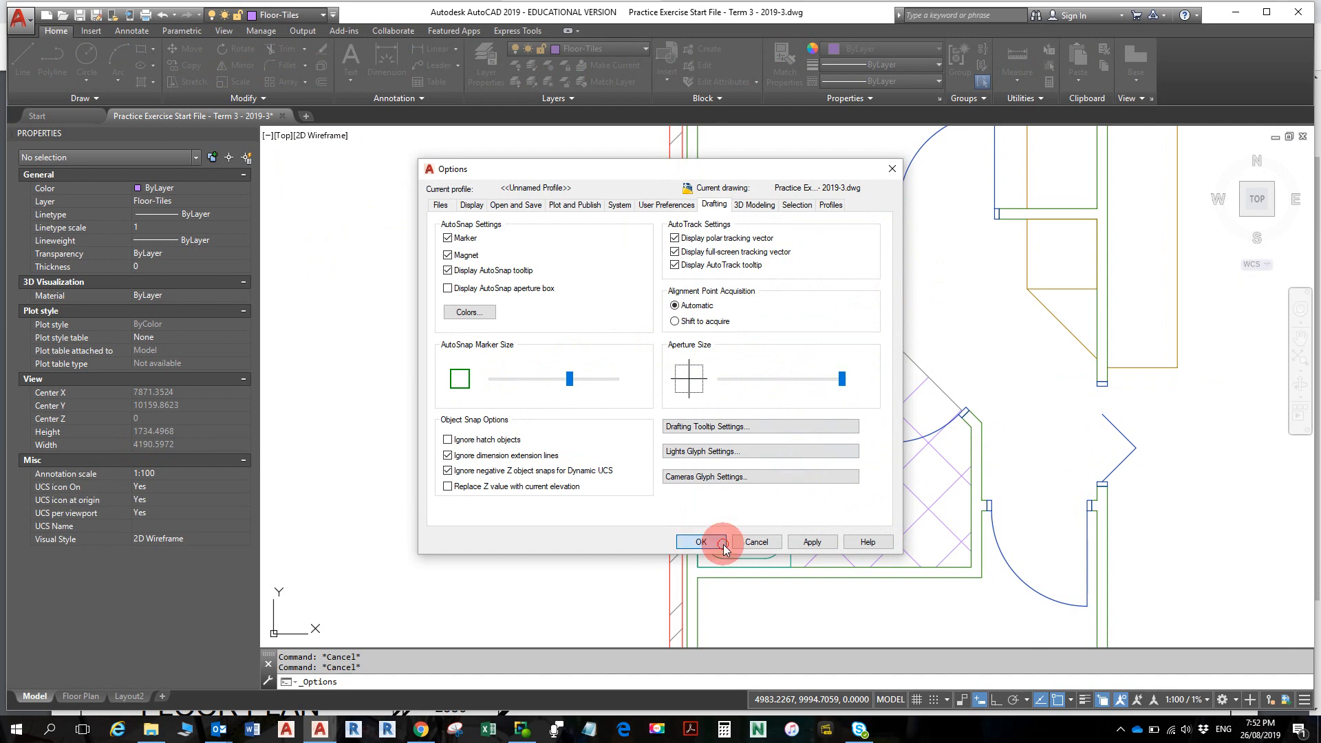
{"action": "left_click", "coordinate": [700, 542]}
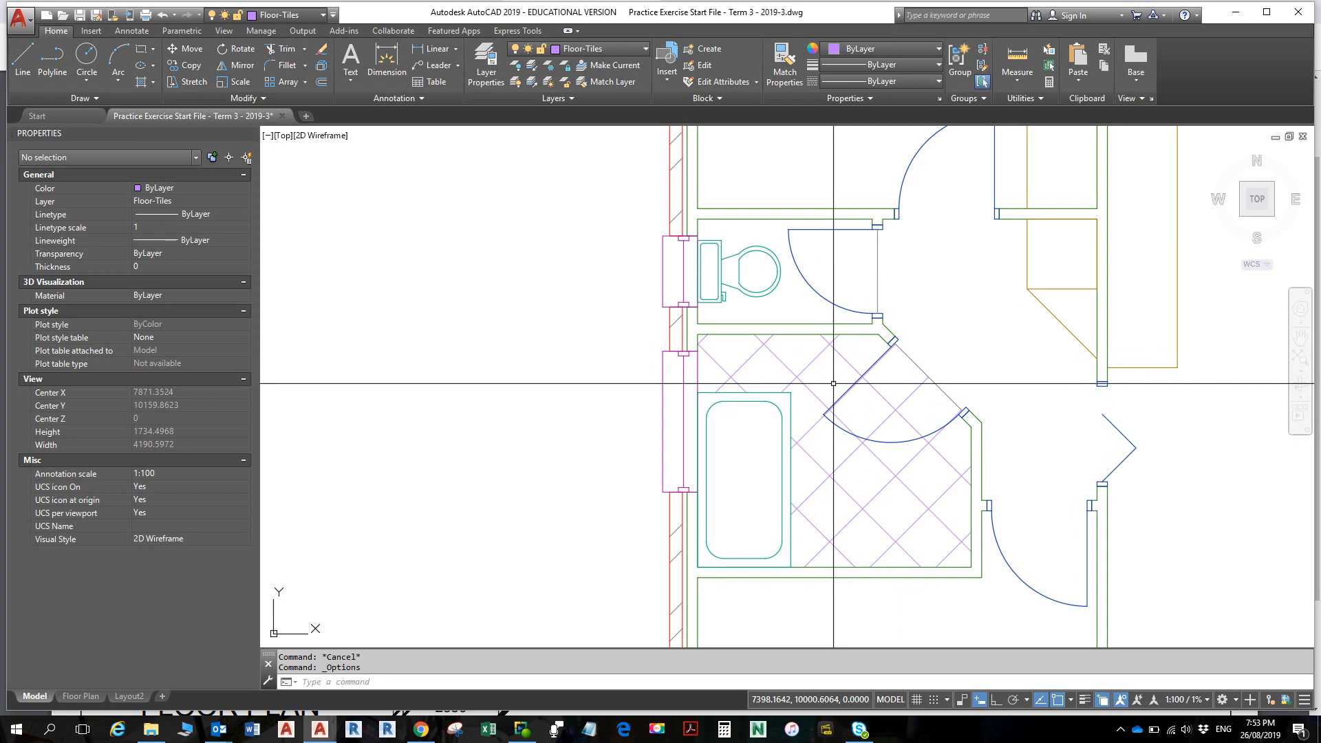
{"action": "type", "text": "L"}
{"action": "key", "text": "Return"}
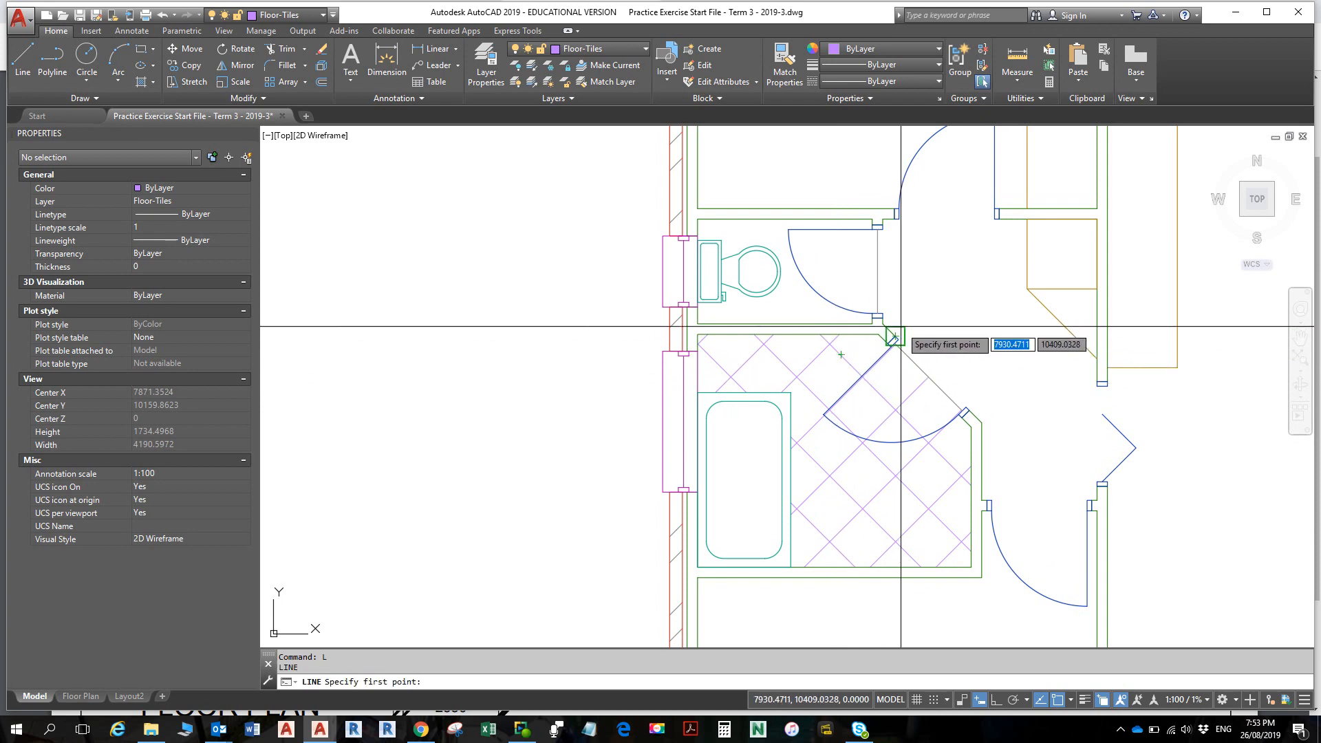
{"action": "key", "text": "Escape"}
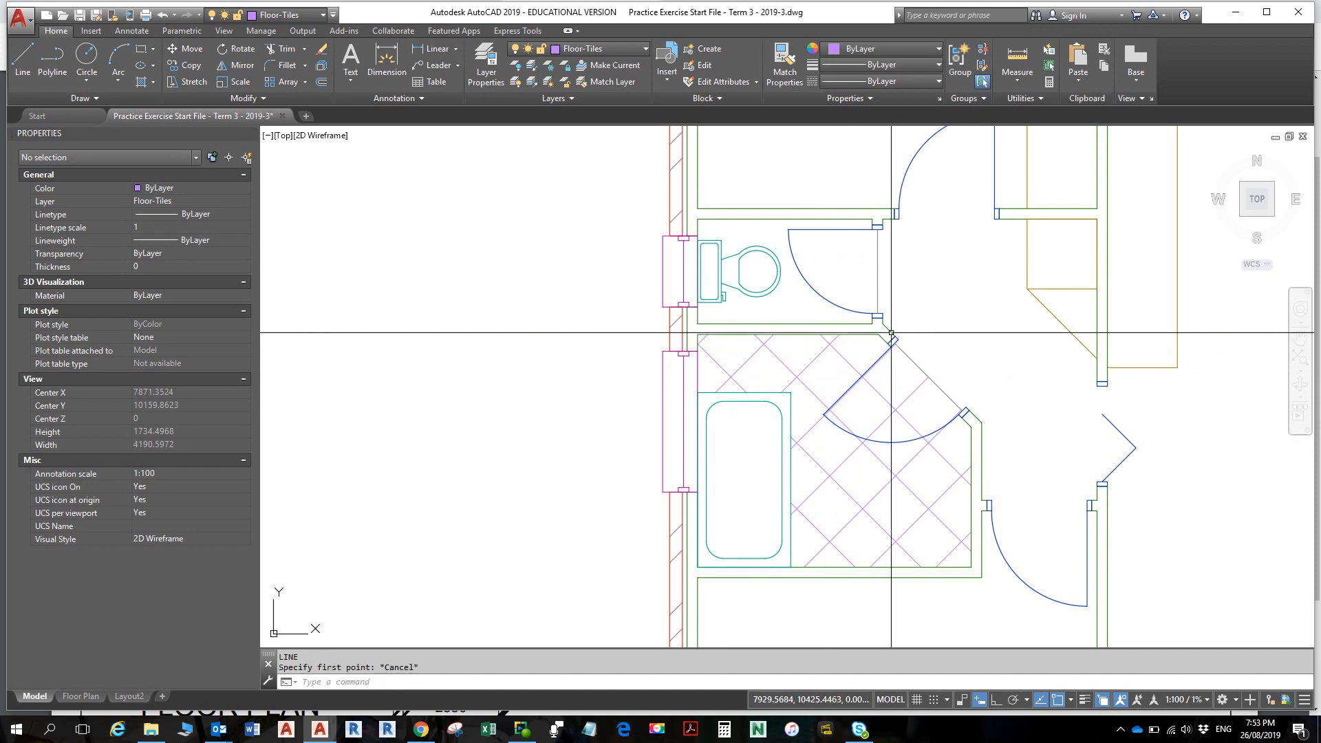
{"action": "type", "text": "e"}
{"action": "key", "text": "Return"}
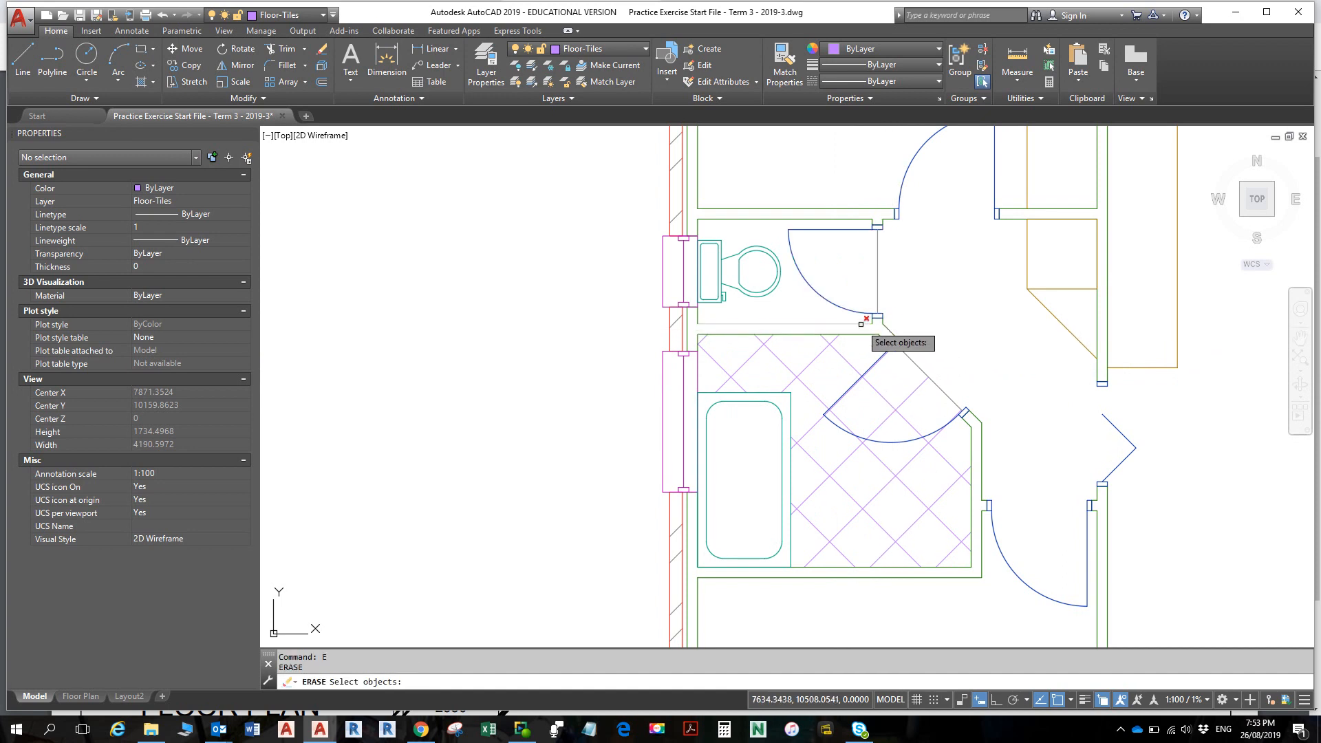
{"action": "key", "text": "Escape"}
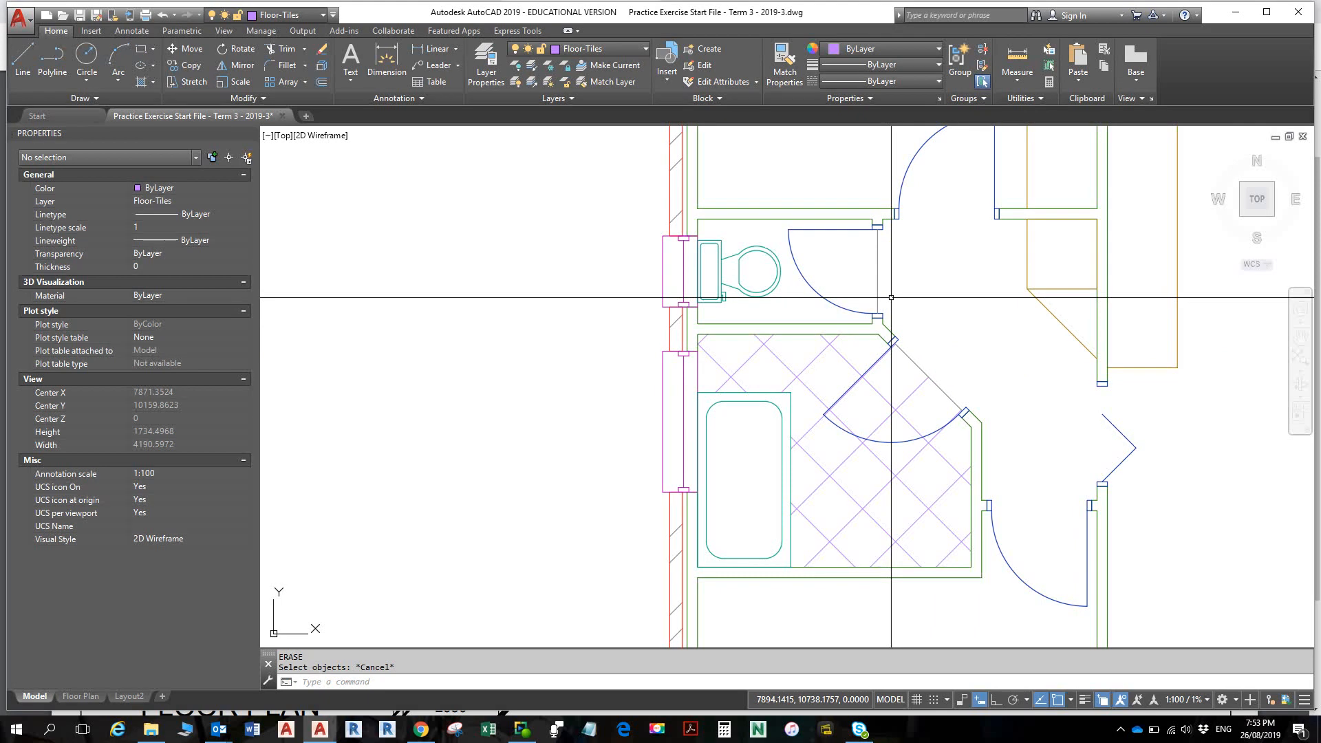
- Reduce the aperture size and AutoSnap marker size to moderate values in the drafting options, and accept the options
{"action": "type", "text": "op"}
{"action": "key", "text": "Return"}
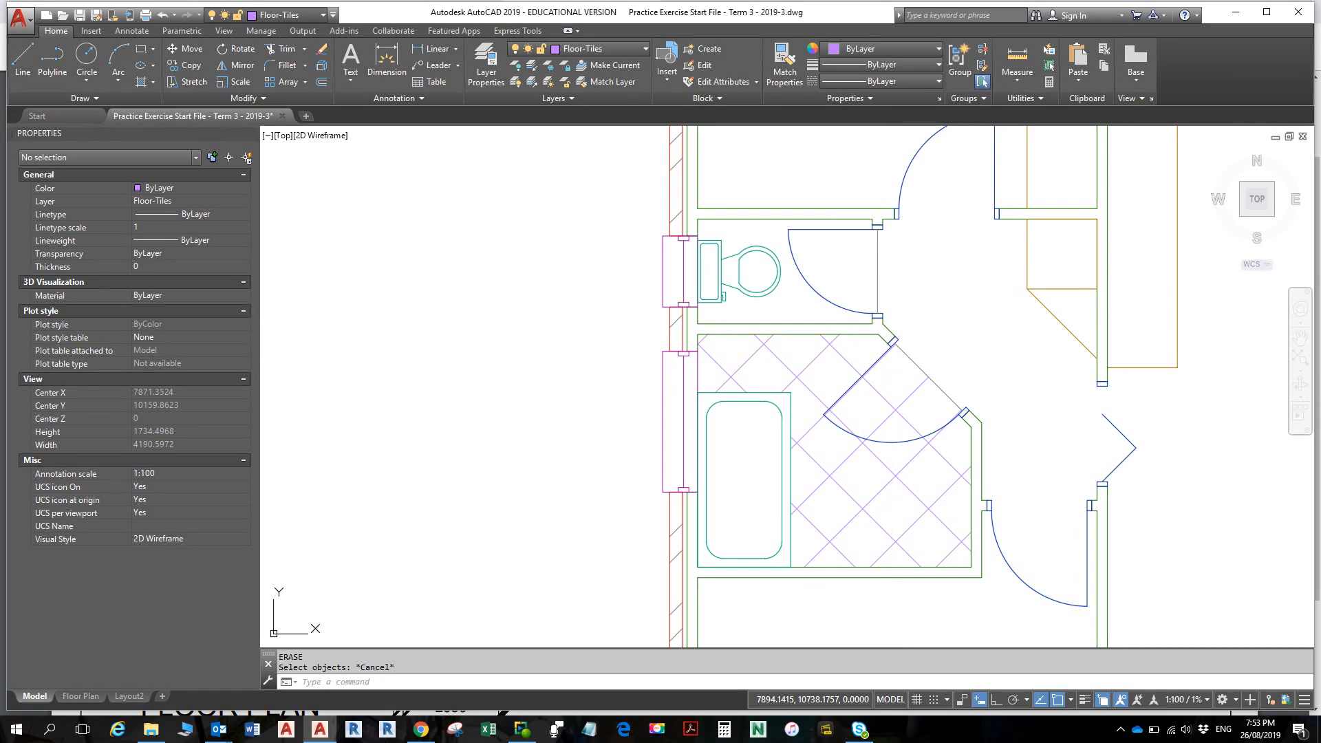
{"action": "left_click_drag", "start_coordinate": [792, 384], "coordinate": [781, 391]}
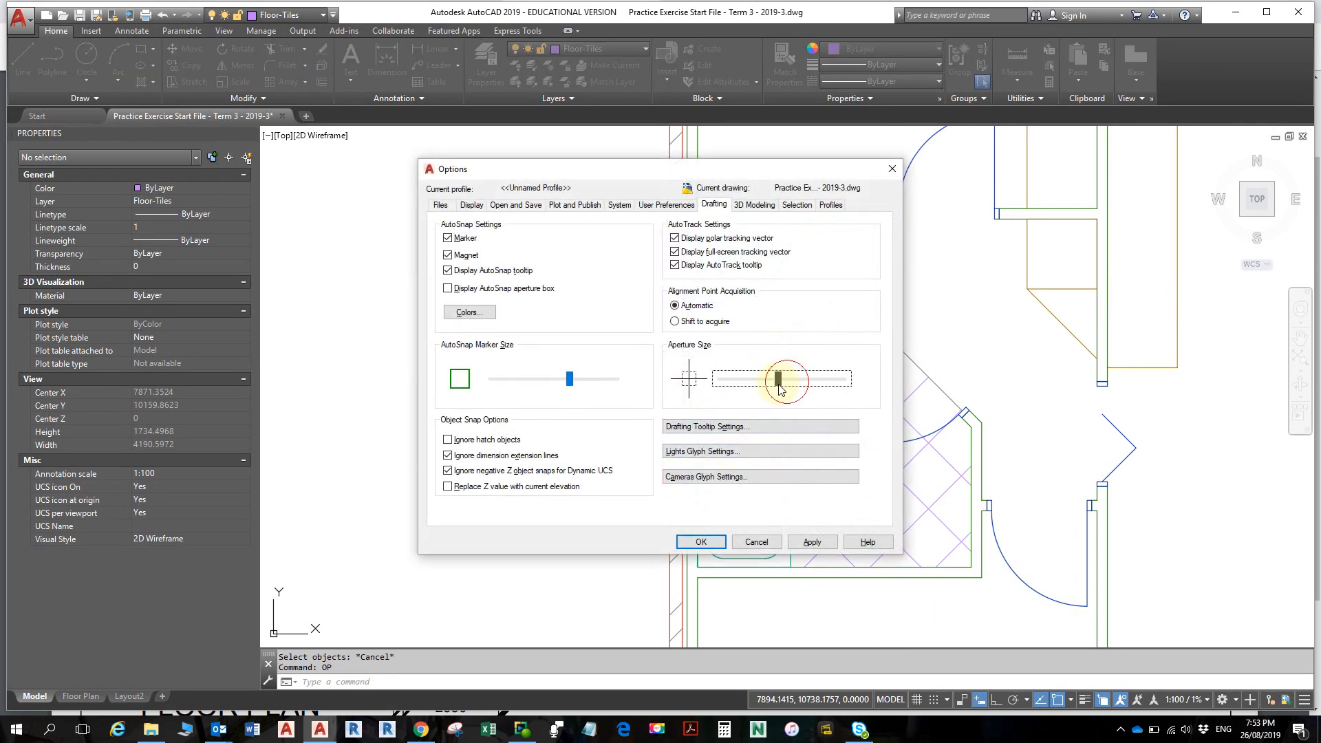
{"action": "left_click_drag", "start_coordinate": [569, 382], "coordinate": [529, 383]}
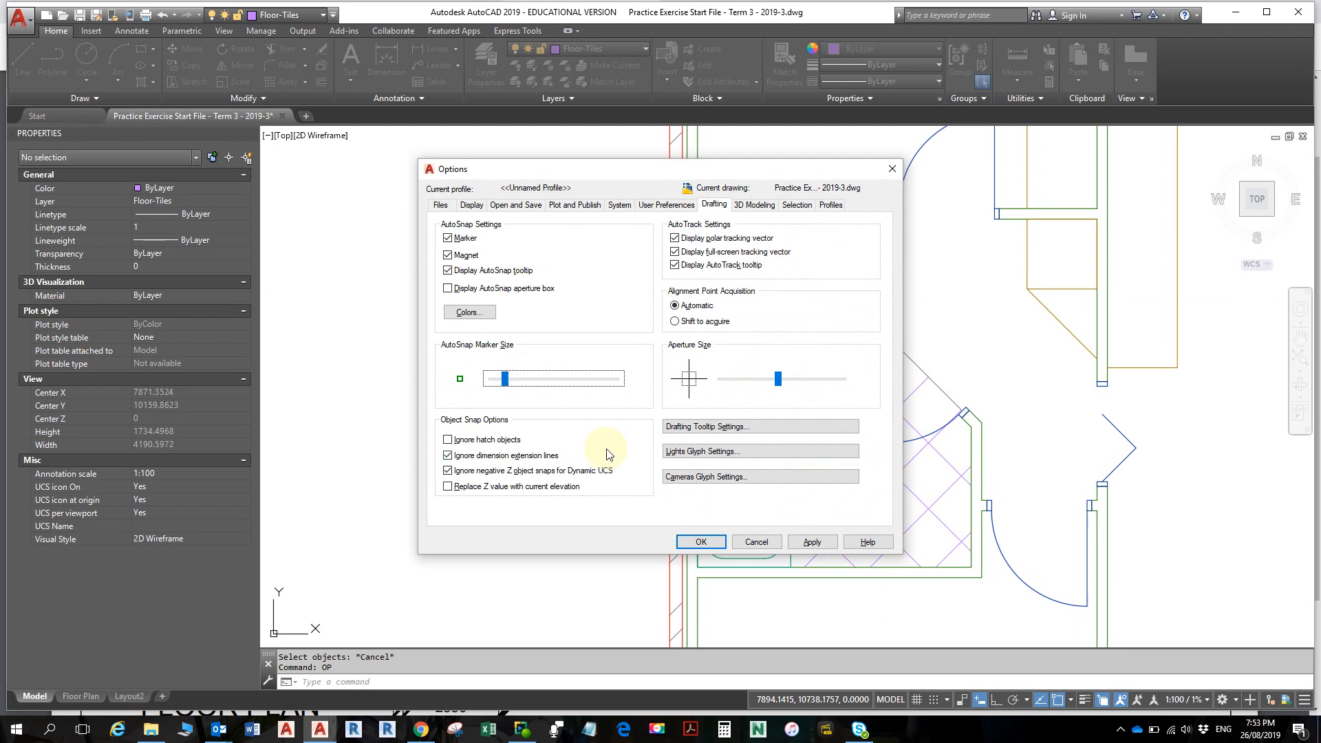
{"action": "left_click", "coordinate": [525, 378]}
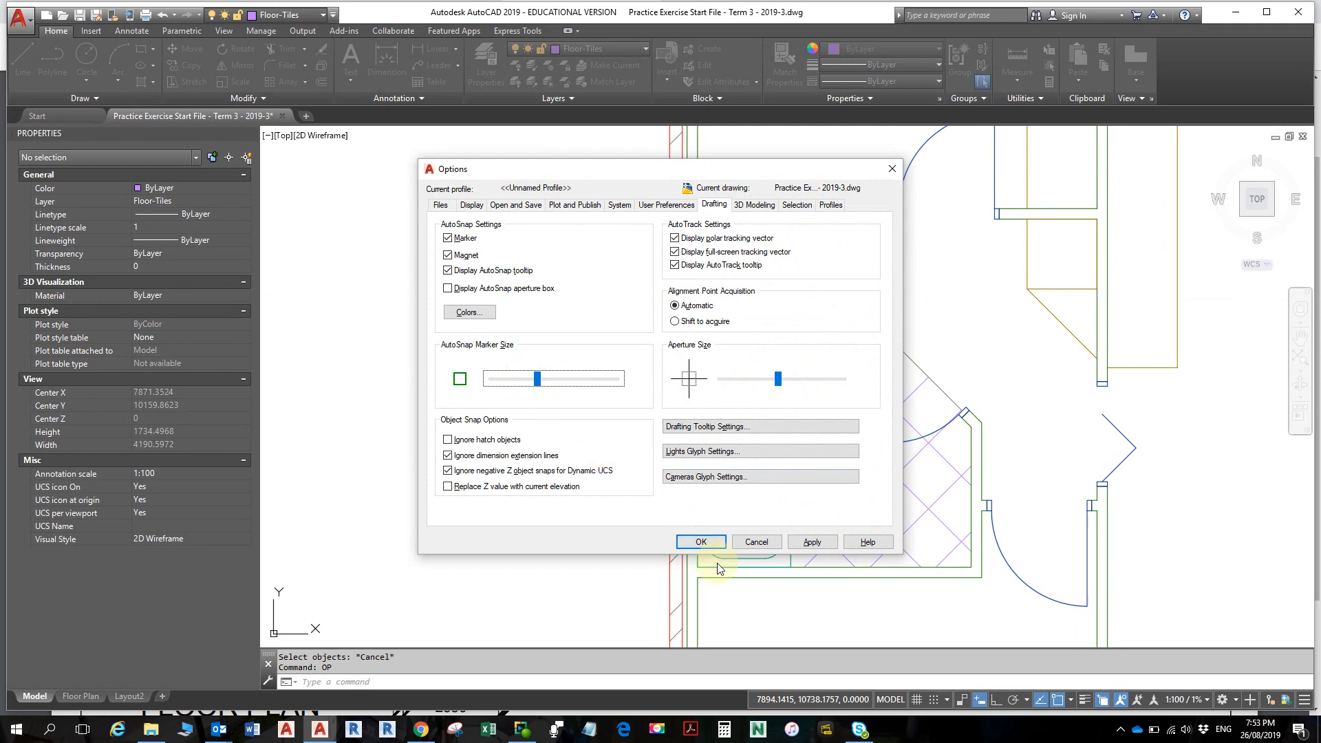
{"action": "left_click", "coordinate": [701, 542]}
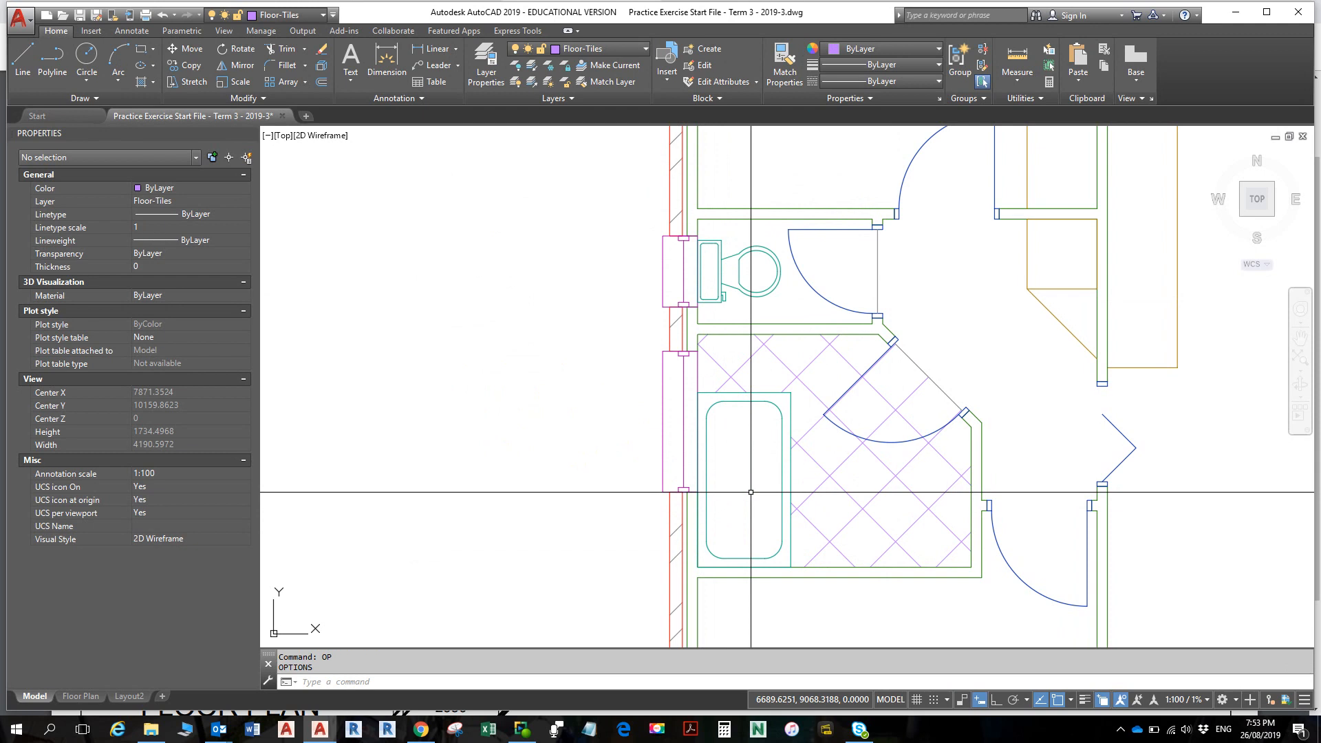
- Draw an 820 mm line across the door opening of the room below the bathroom, joining the jambs at mid-depth
{"action": "scroll", "coordinate": [751, 493], "scroll_direction": "down", "scroll_amount": 8}
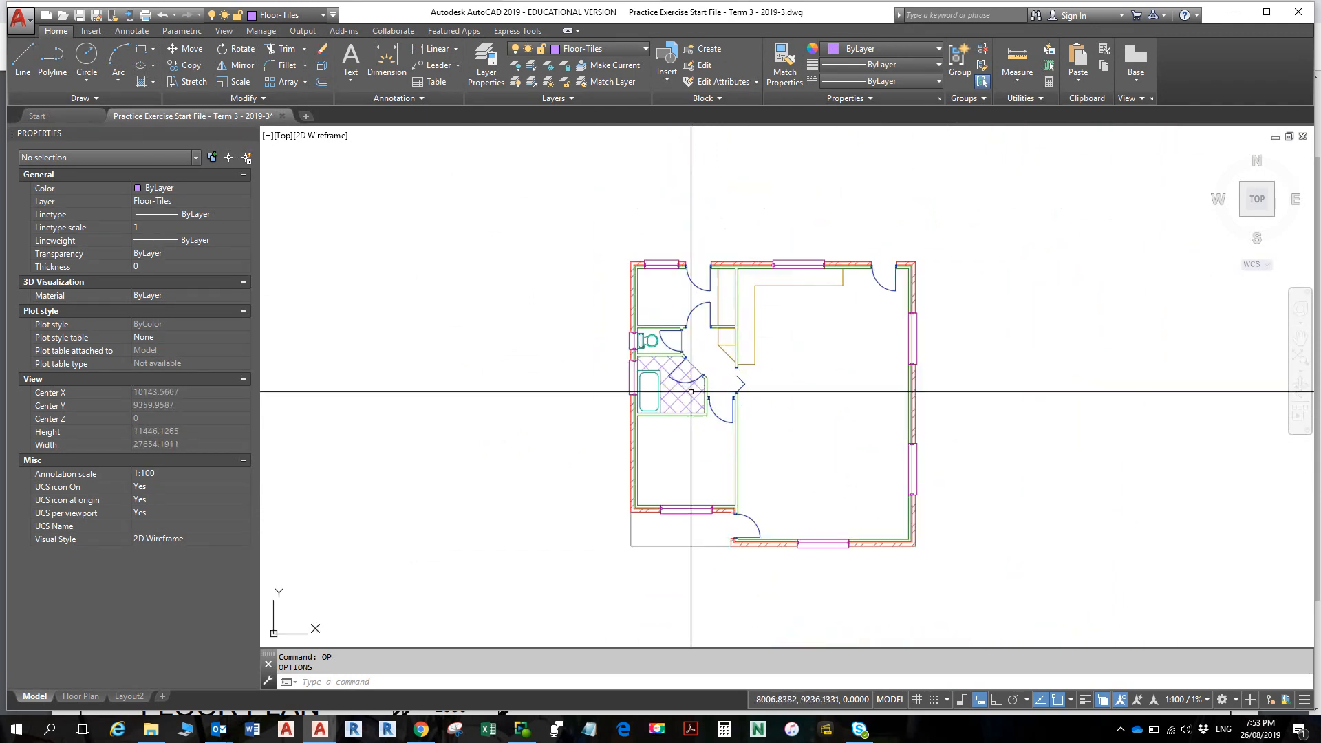
{"action": "scroll", "coordinate": [718, 447], "scroll_direction": "up", "scroll_amount": 3}
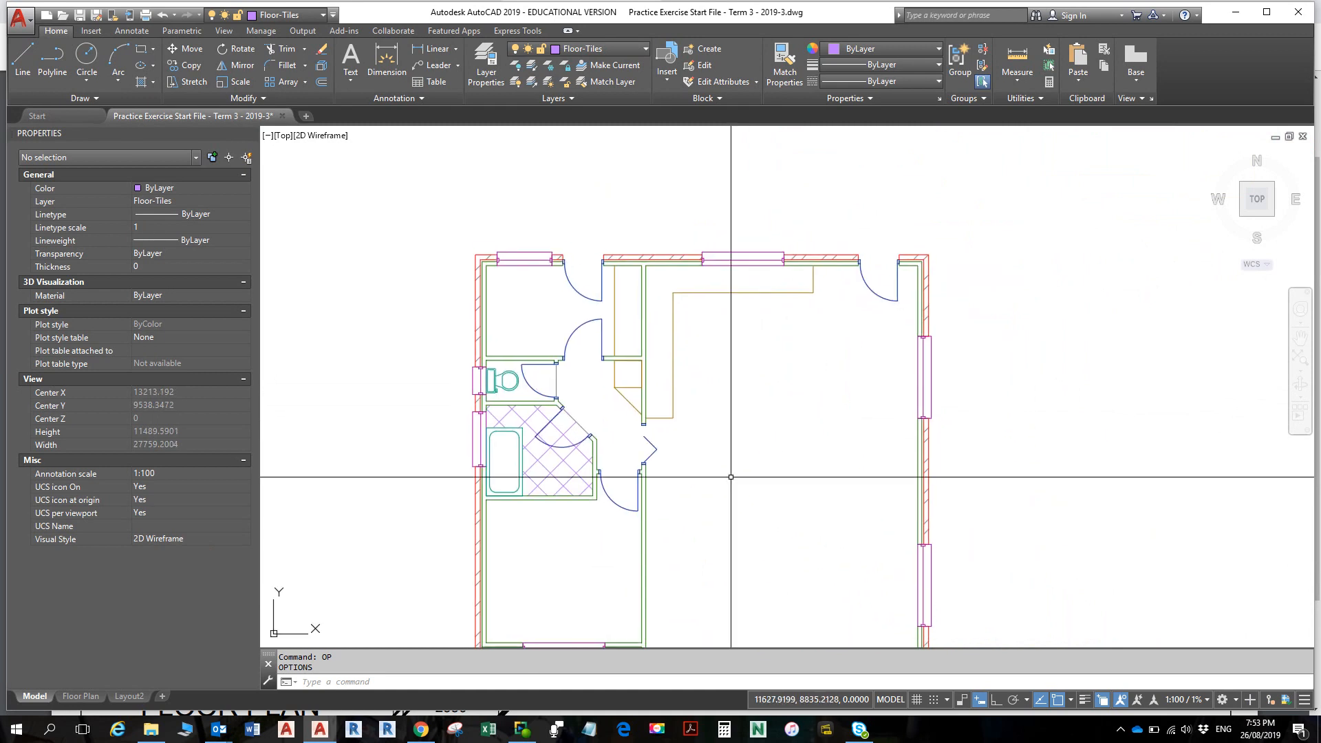
{"action": "scroll", "coordinate": [731, 477], "scroll_direction": "up", "scroll_amount": 4}
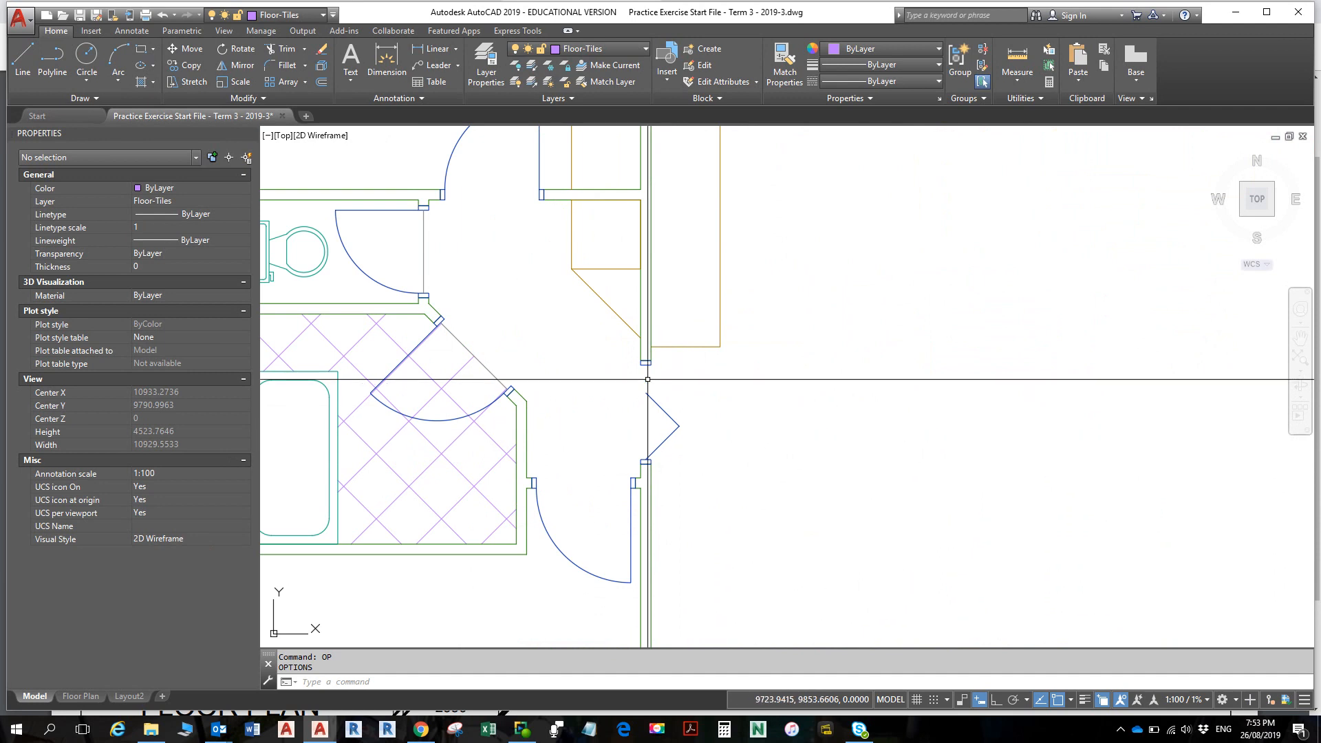
{"action": "scroll", "coordinate": [648, 380], "scroll_direction": "up", "scroll_amount": 2}
{"action": "scroll", "coordinate": [647, 378], "scroll_direction": "down", "scroll_amount": 5}
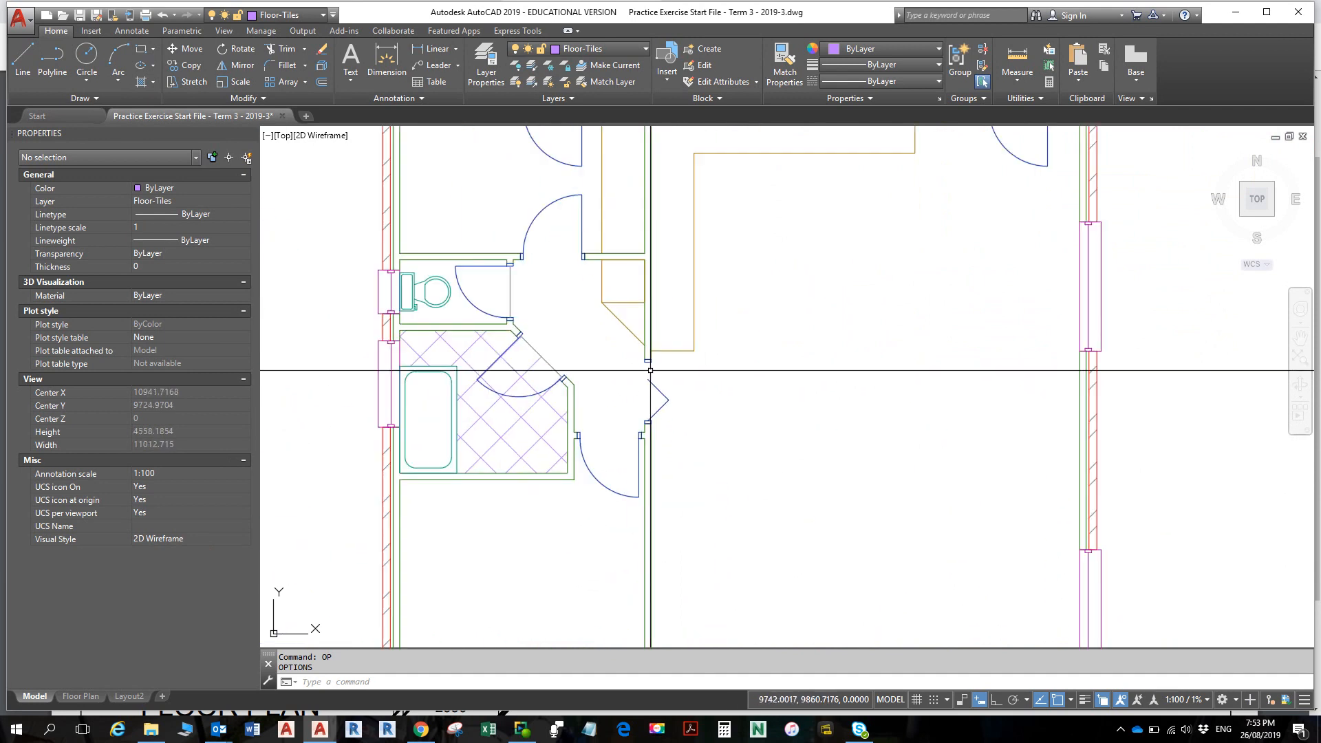
{"action": "scroll", "coordinate": [666, 391], "scroll_direction": "up", "scroll_amount": 3}
{"action": "scroll", "coordinate": [665, 391], "scroll_direction": "down", "scroll_amount": 4}
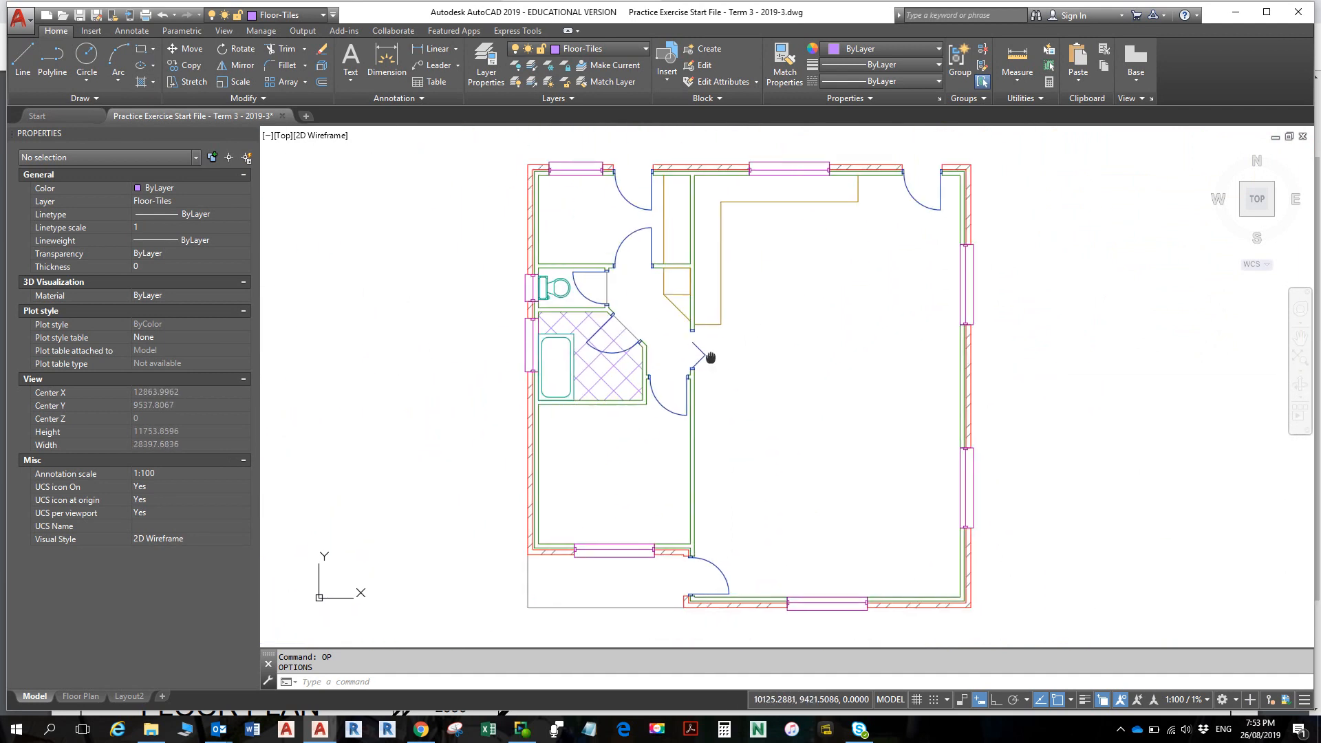
{"action": "scroll", "coordinate": [695, 375], "scroll_direction": "up", "scroll_amount": 4}
{"action": "scroll", "coordinate": [727, 322], "scroll_direction": "up", "scroll_amount": 4}
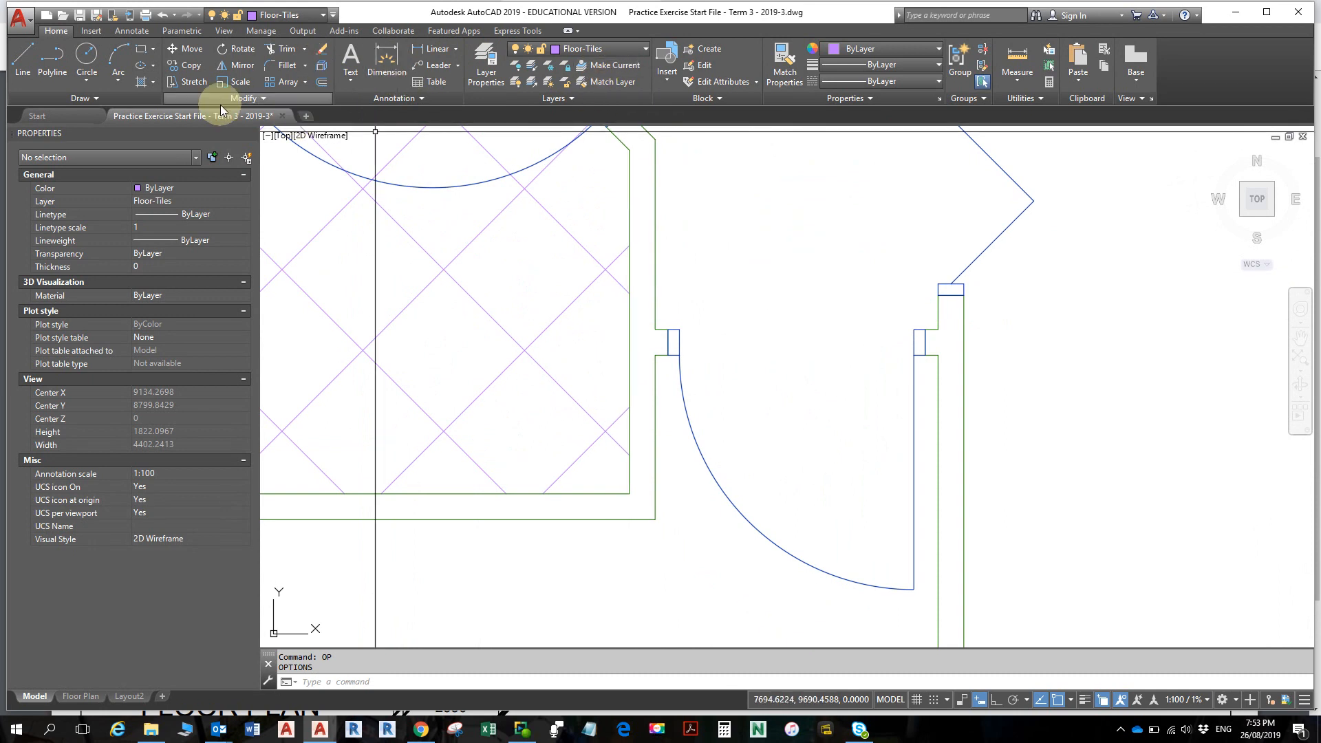
{"action": "left_click", "coordinate": [20, 58]}
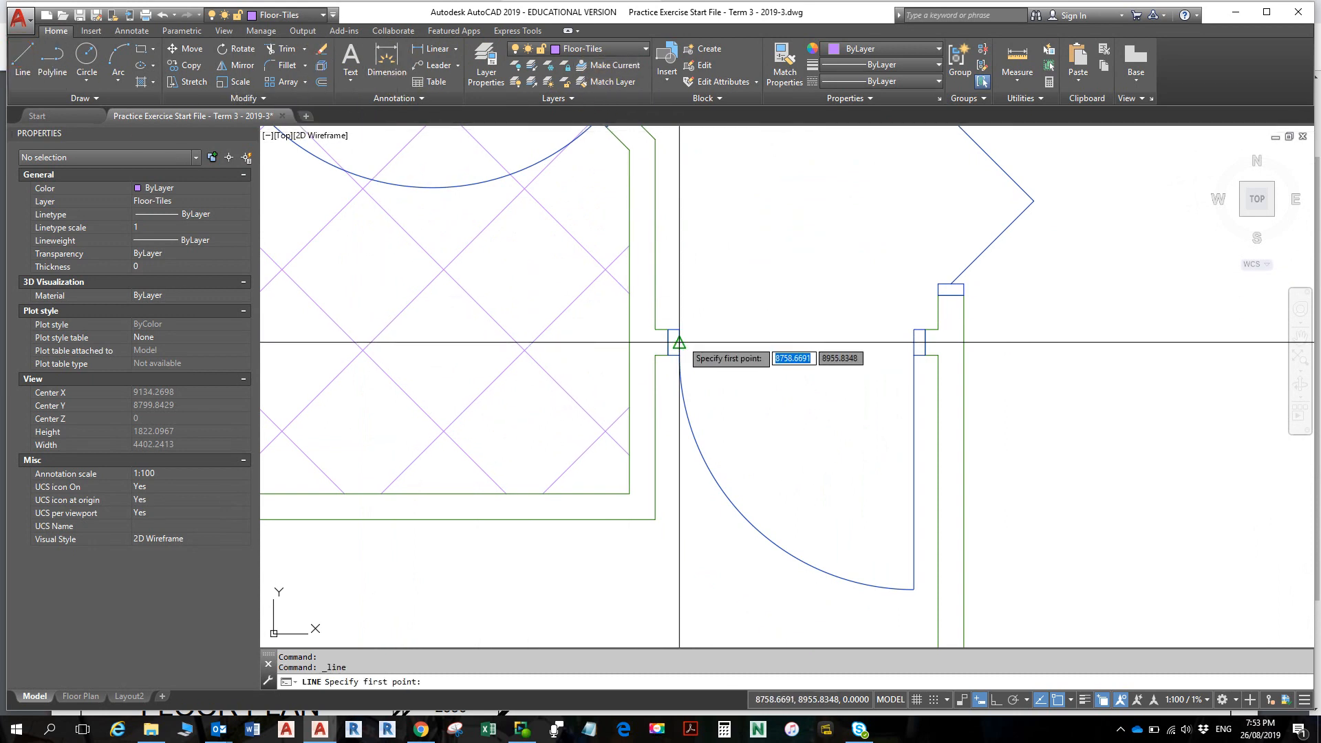
{"action": "left_click", "coordinate": [679, 342]}
{"action": "left_click", "coordinate": [915, 342]}
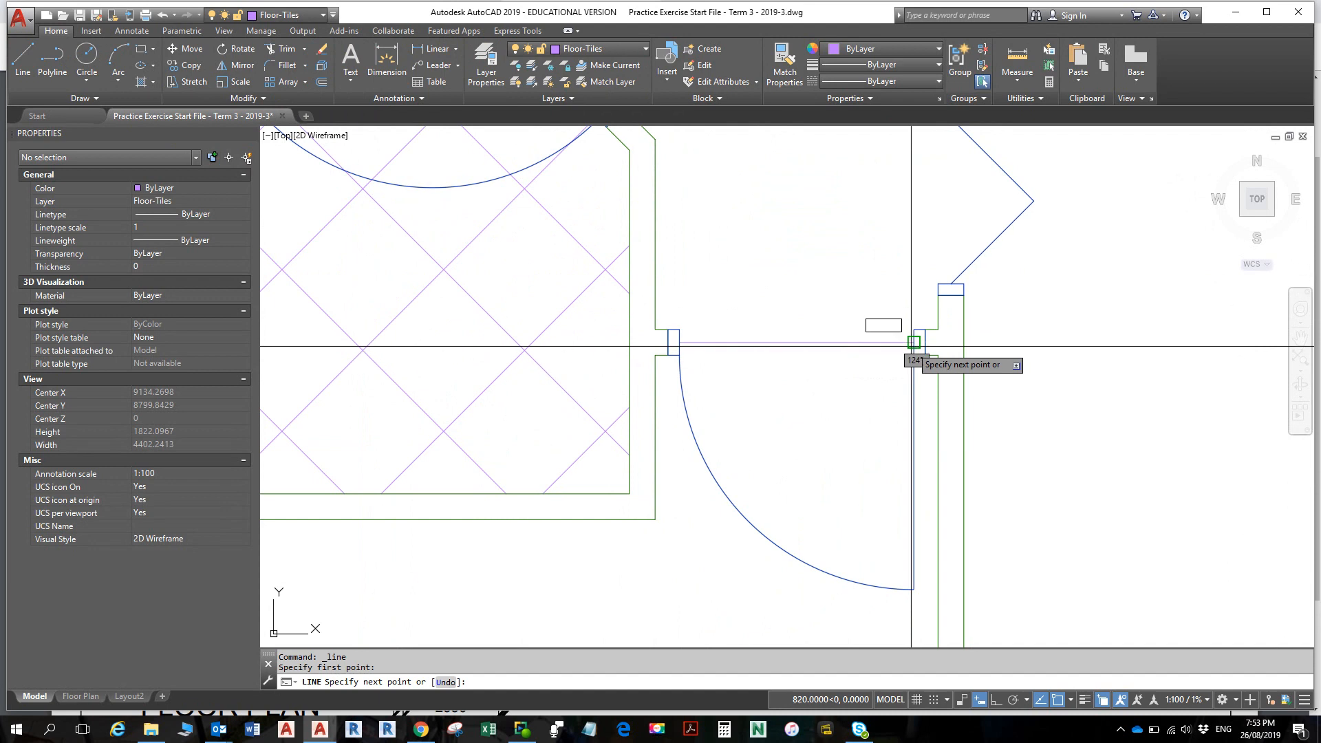
{"action": "key", "text": "Escape"}
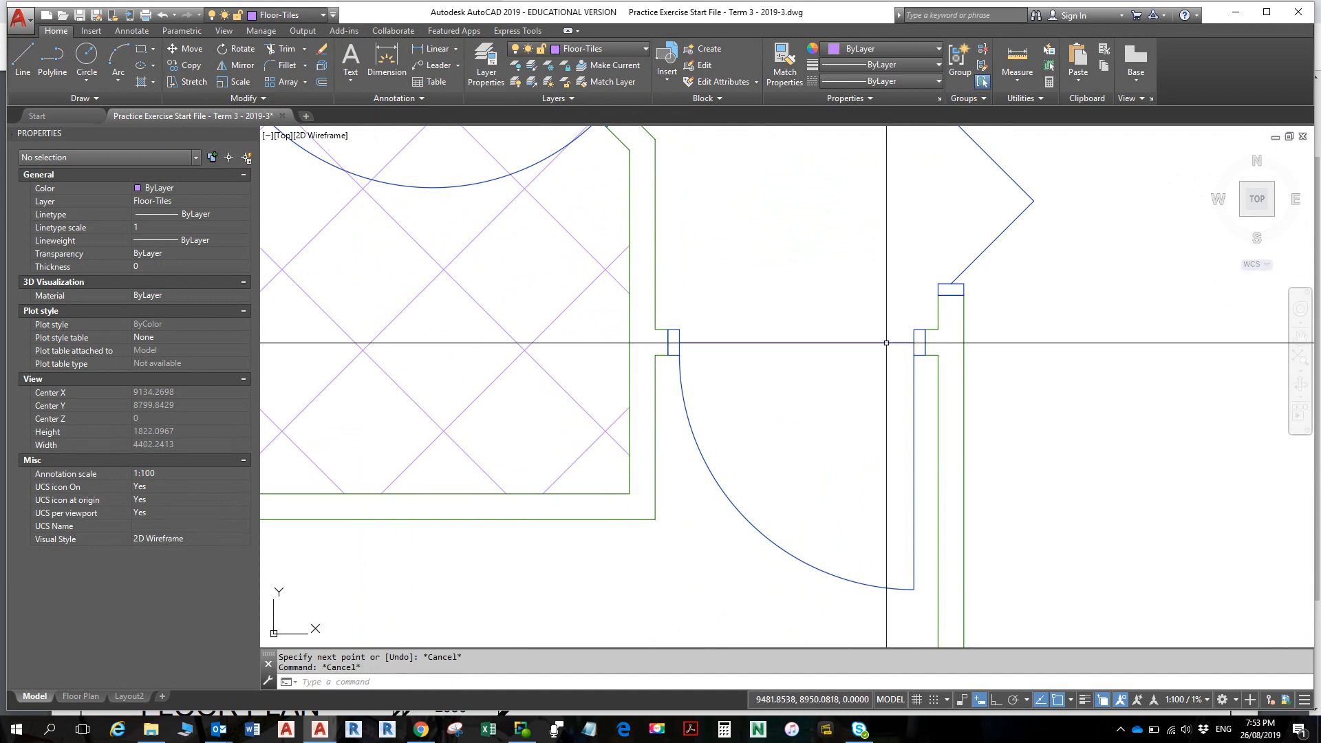
- Move the line across that door opening to the Floor-Outline layer, and clear the selection
{"action": "left_click", "coordinate": [886, 342]}
{"action": "left_click", "coordinate": [578, 50]}
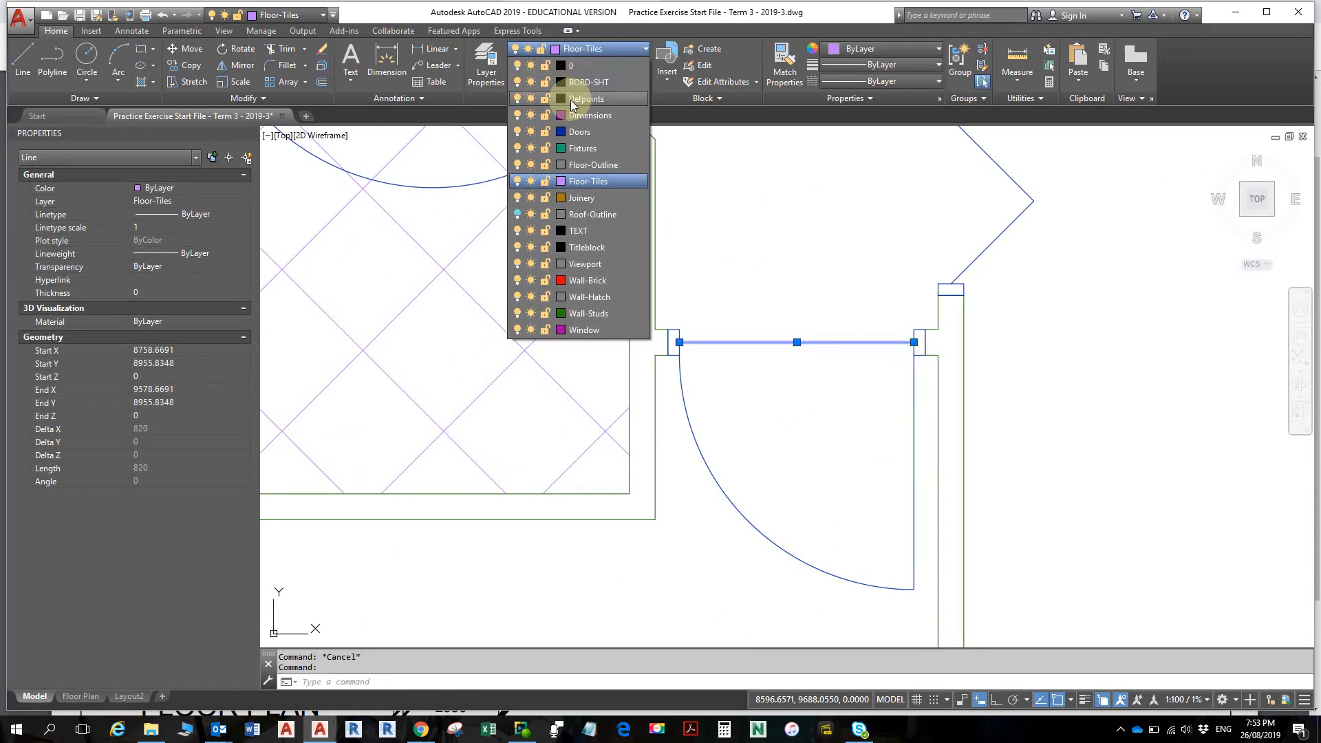
{"action": "left_click", "coordinate": [598, 165]}
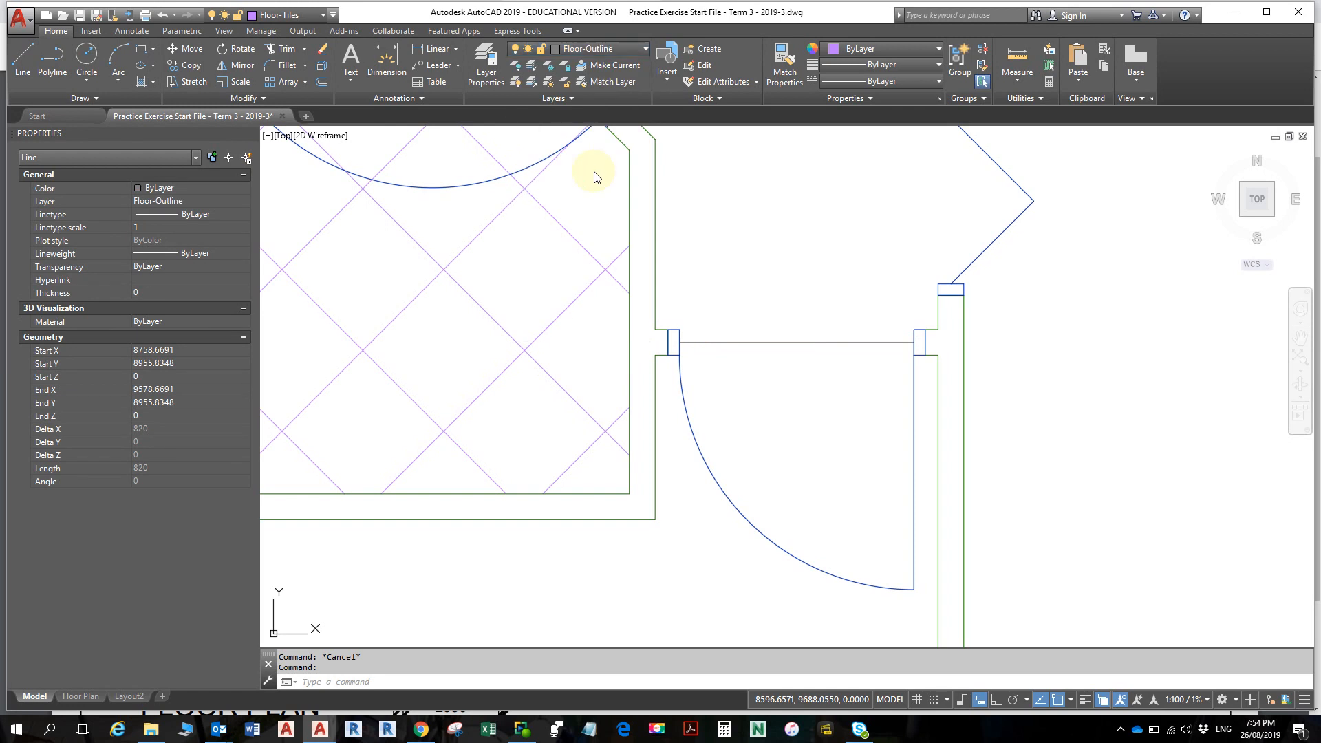
{"action": "key", "text": "Escape"}
{"action": "key", "text": "Escape"}
- Fill the floor of the room below the bathroom, including its door swing area, with Solid hatches on Floor-Tiles
{"action": "scroll", "coordinate": [766, 341], "scroll_direction": "down", "scroll_amount": 2}
{"action": "middle_click_drag", "start_coordinate": [726, 418], "coordinate": [720, 347]}
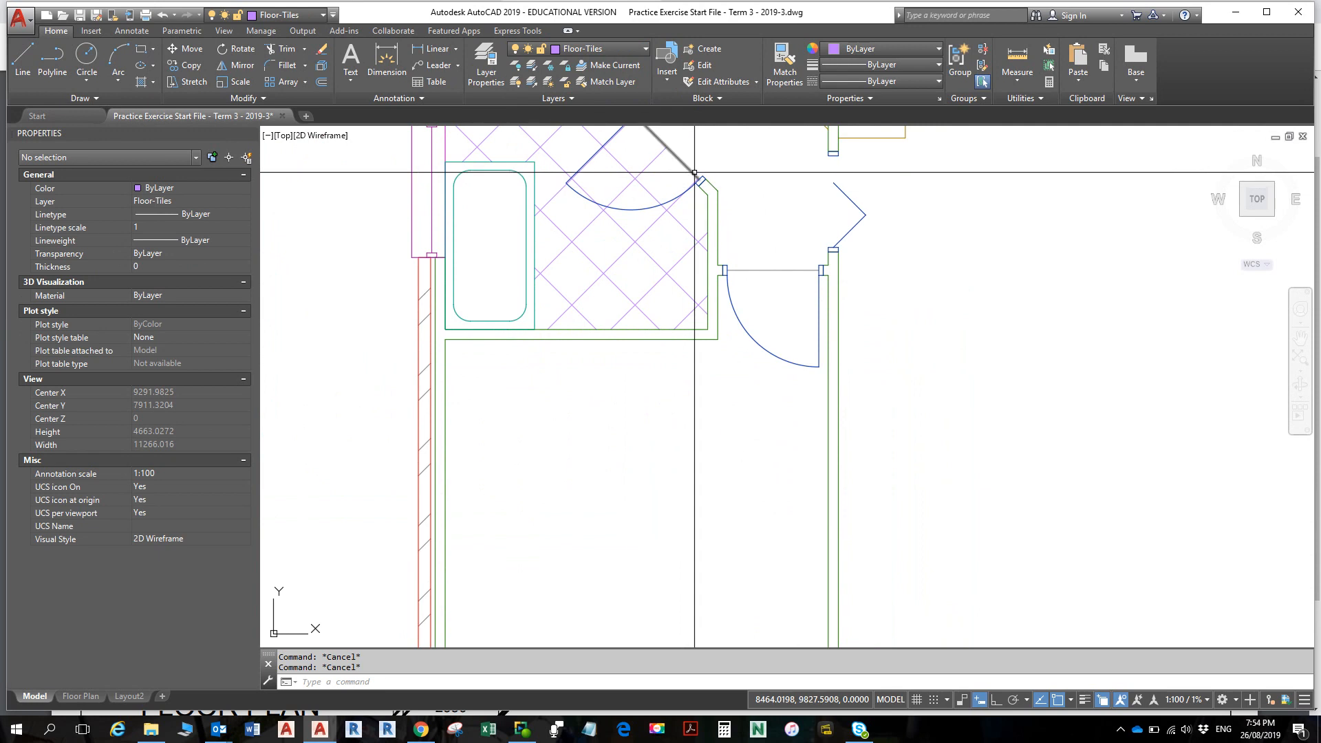
{"action": "mouse_move", "coordinate": [578, 340]}
{"action": "middle_mouse_down"}
{"action": "mouse_move", "coordinate": [635, 319]}
{"action": "mouse_move", "coordinate": [672, 324]}
{"action": "middle_mouse_up"}
{"action": "scroll", "coordinate": [636, 319], "scroll_direction": "down", "scroll_amount": 2}
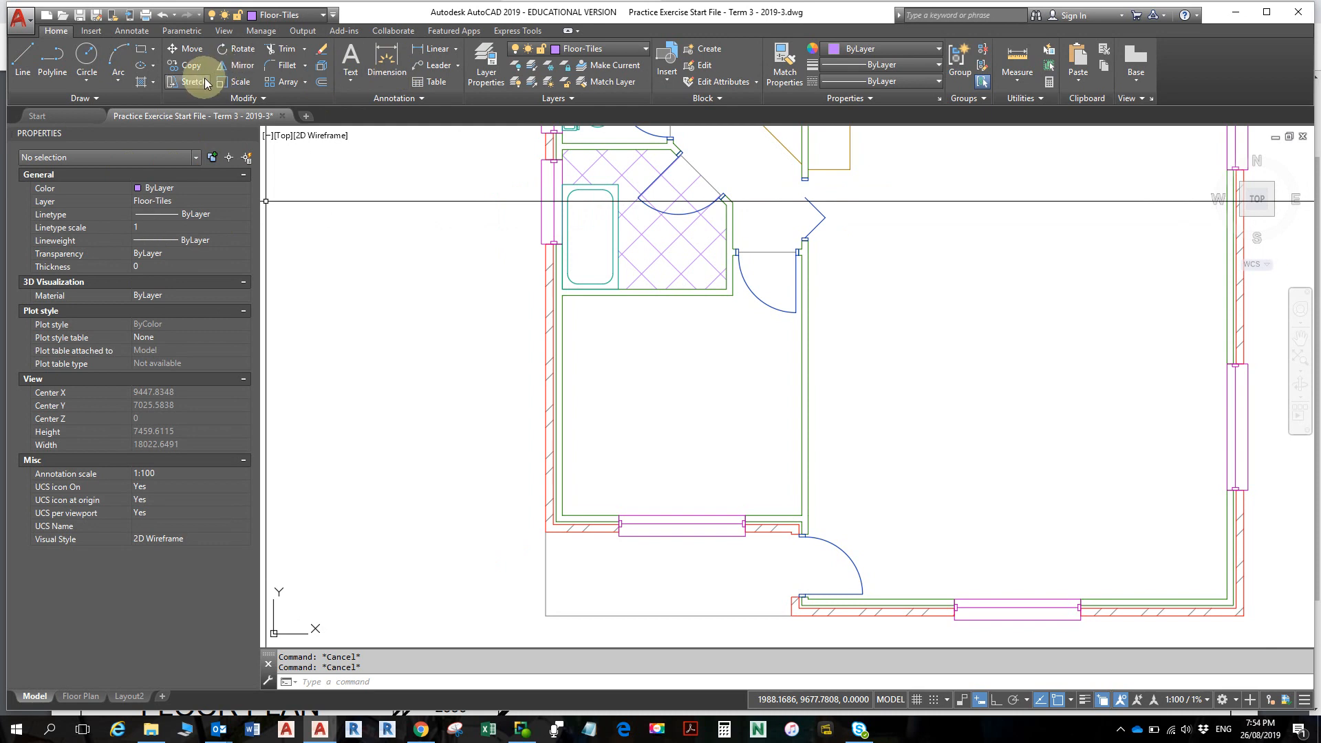
{"action": "left_click", "coordinate": [145, 84]}
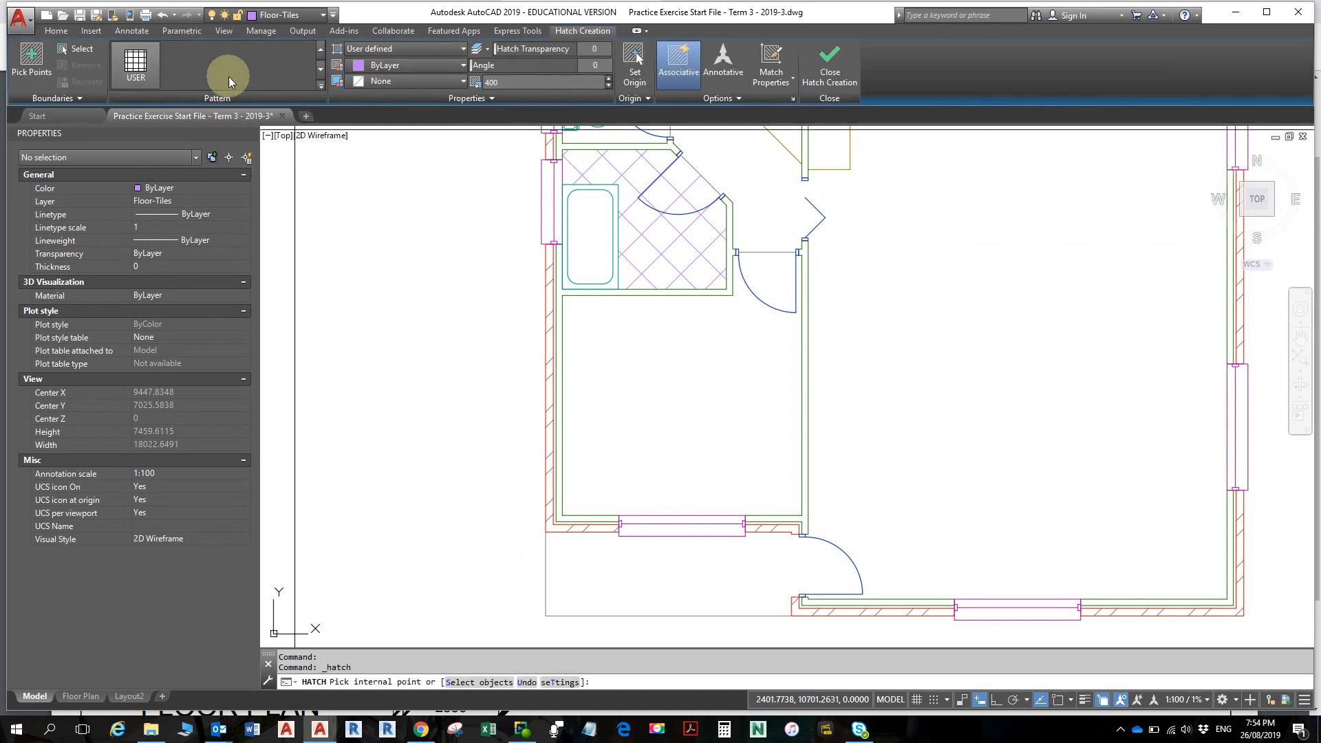
{"action": "left_click", "coordinate": [372, 50]}
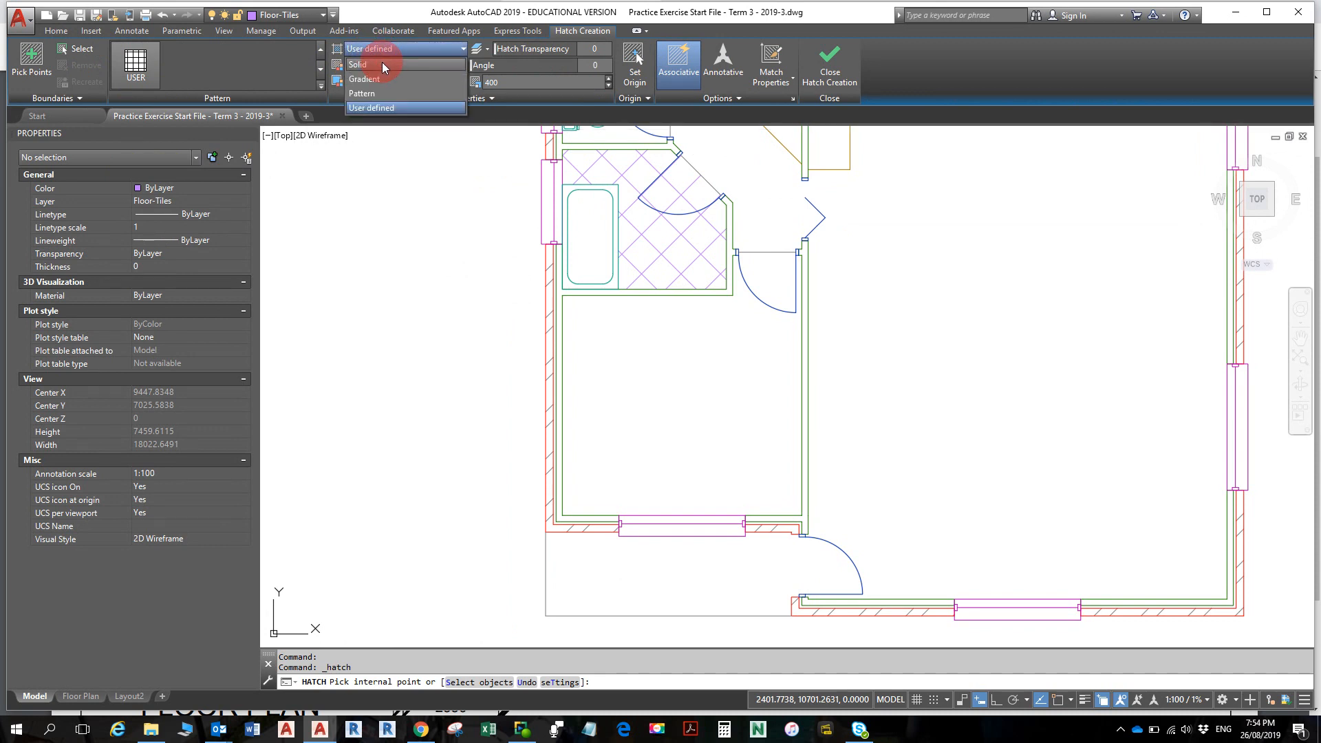
{"action": "left_click", "coordinate": [384, 64]}
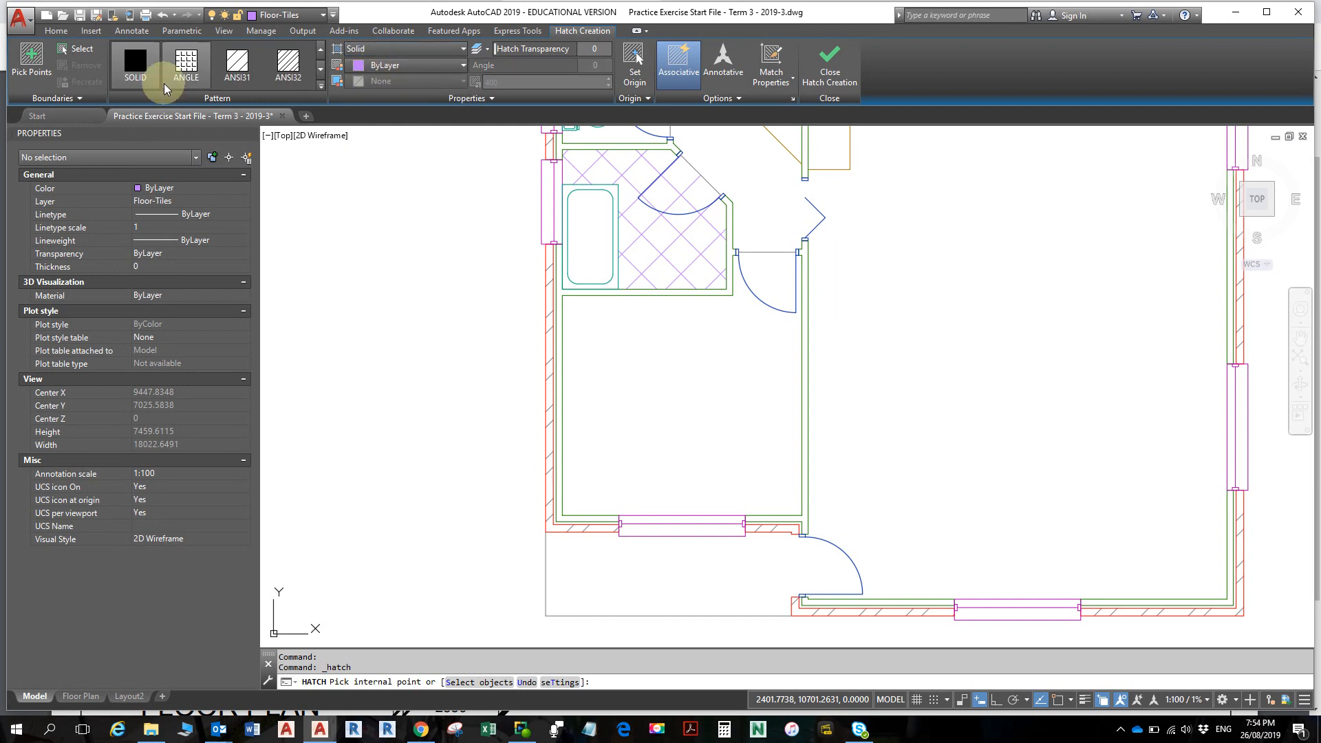
{"action": "left_click", "coordinate": [681, 412]}
{"action": "left_click", "coordinate": [757, 282]}
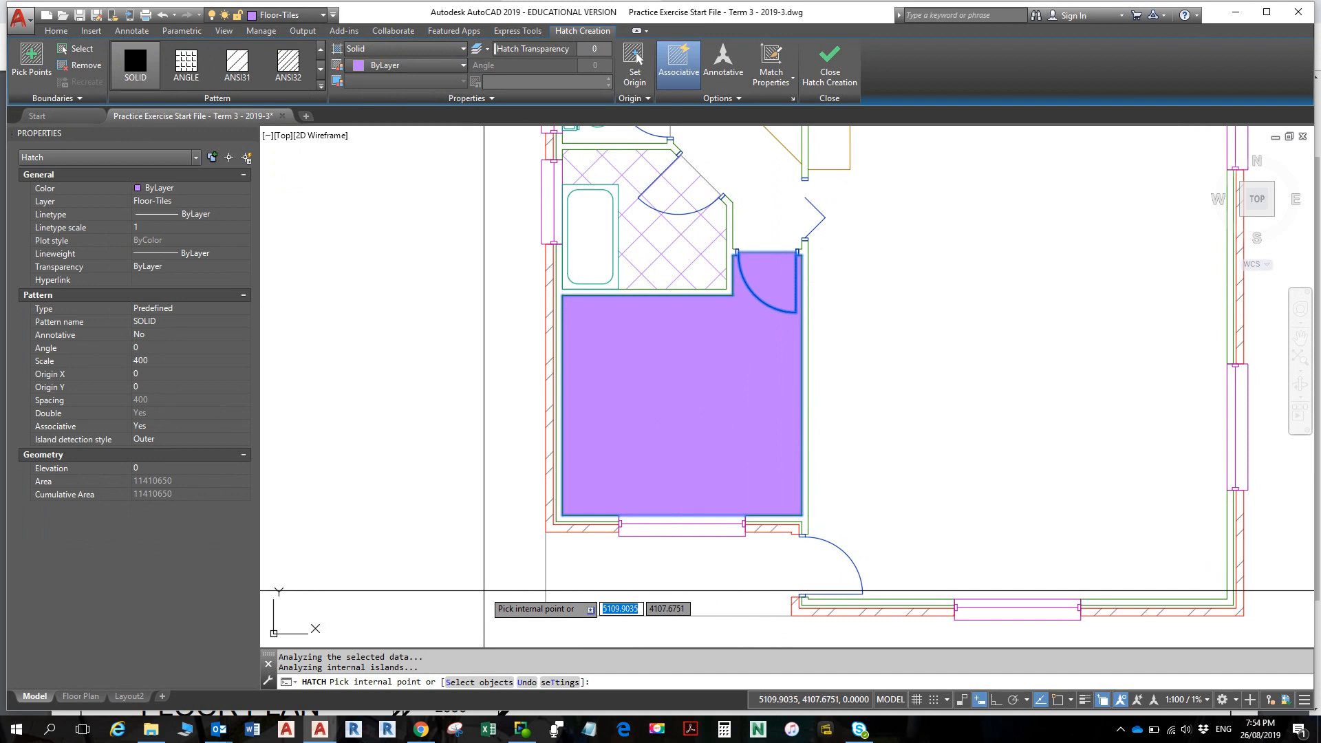
{"action": "key", "text": "Escape"}
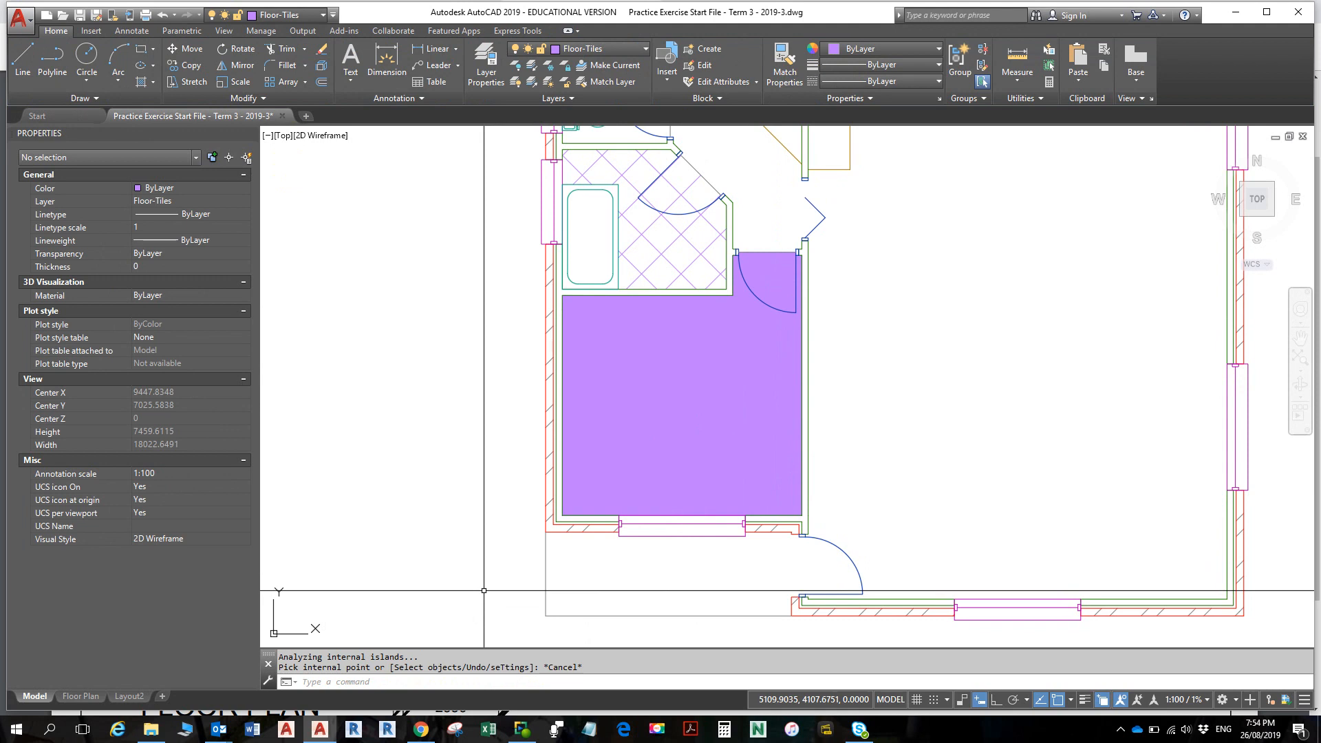
- Delete both Solid hatches from the floor of the room below the bathroom, including the one in its door swing
{"action": "left_click", "coordinate": [733, 436]}
{"action": "left_click", "coordinate": [776, 270]}
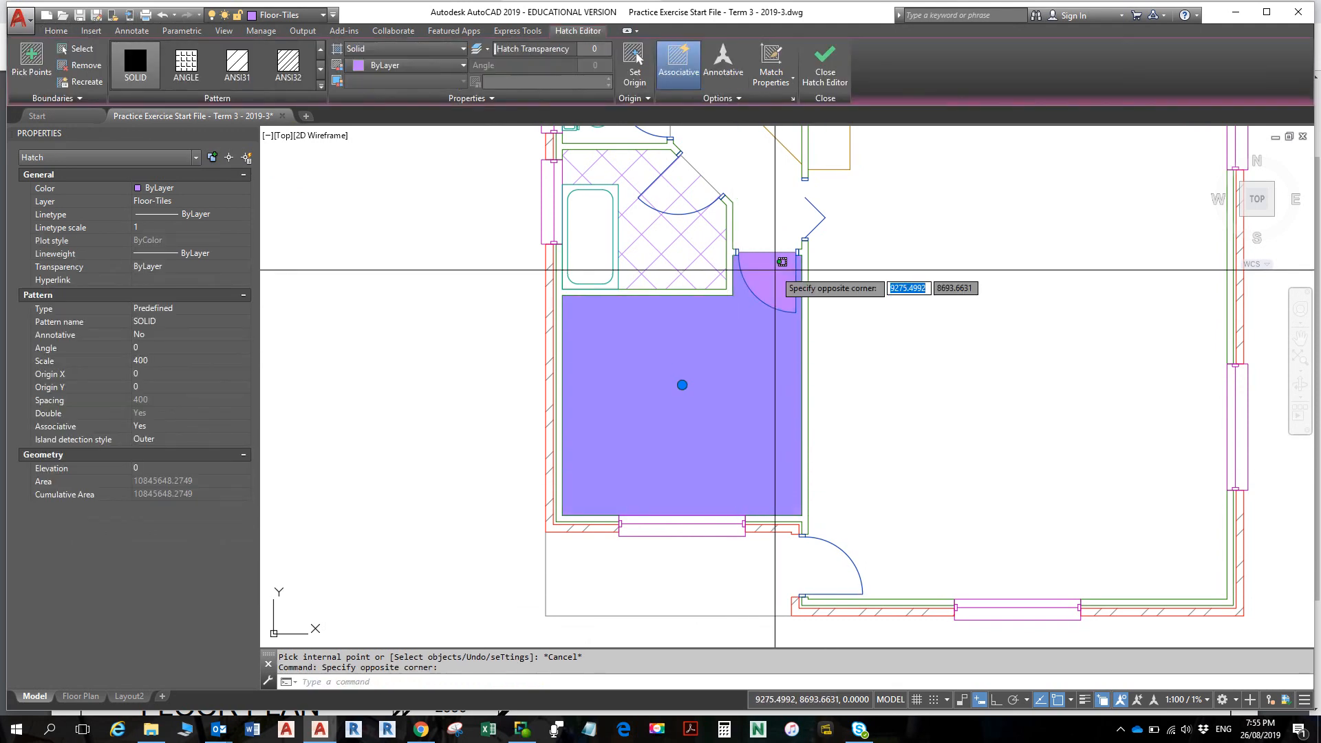
{"action": "left_click", "coordinate": [775, 270]}
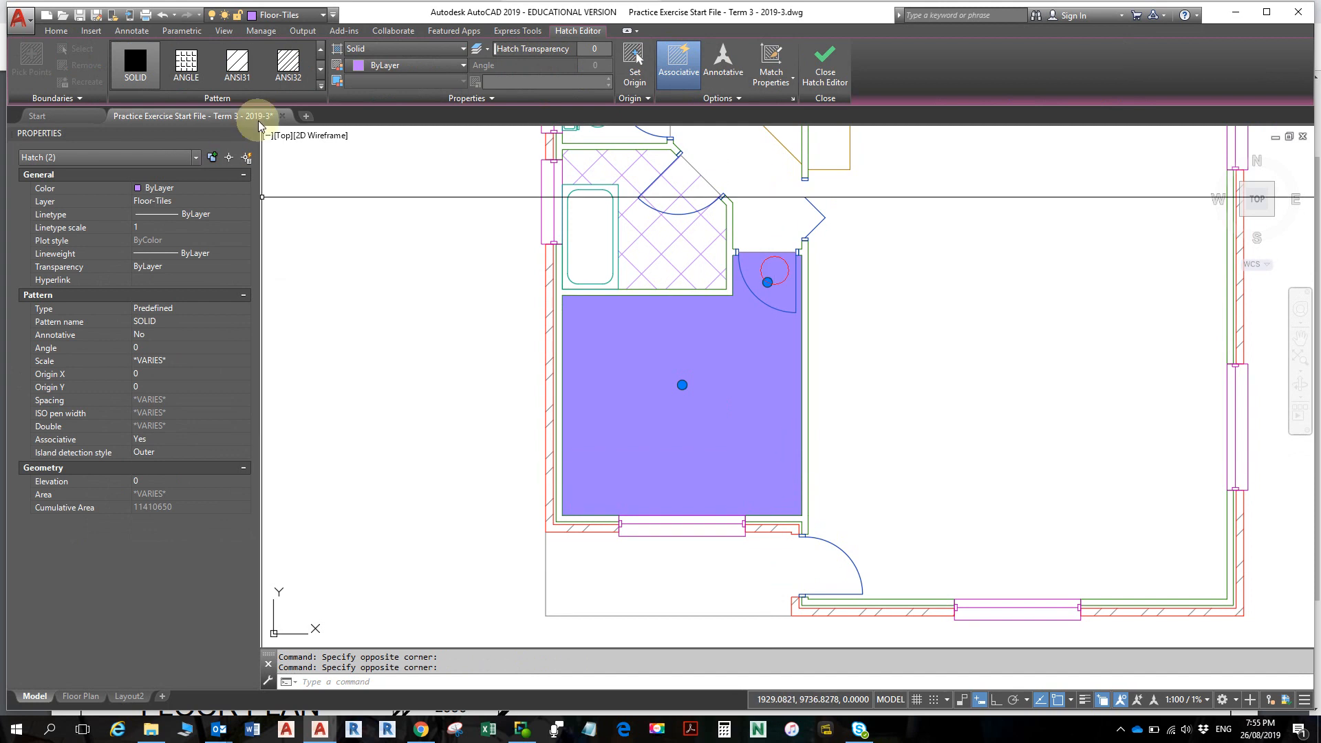
{"action": "left_click", "coordinate": [402, 48]}
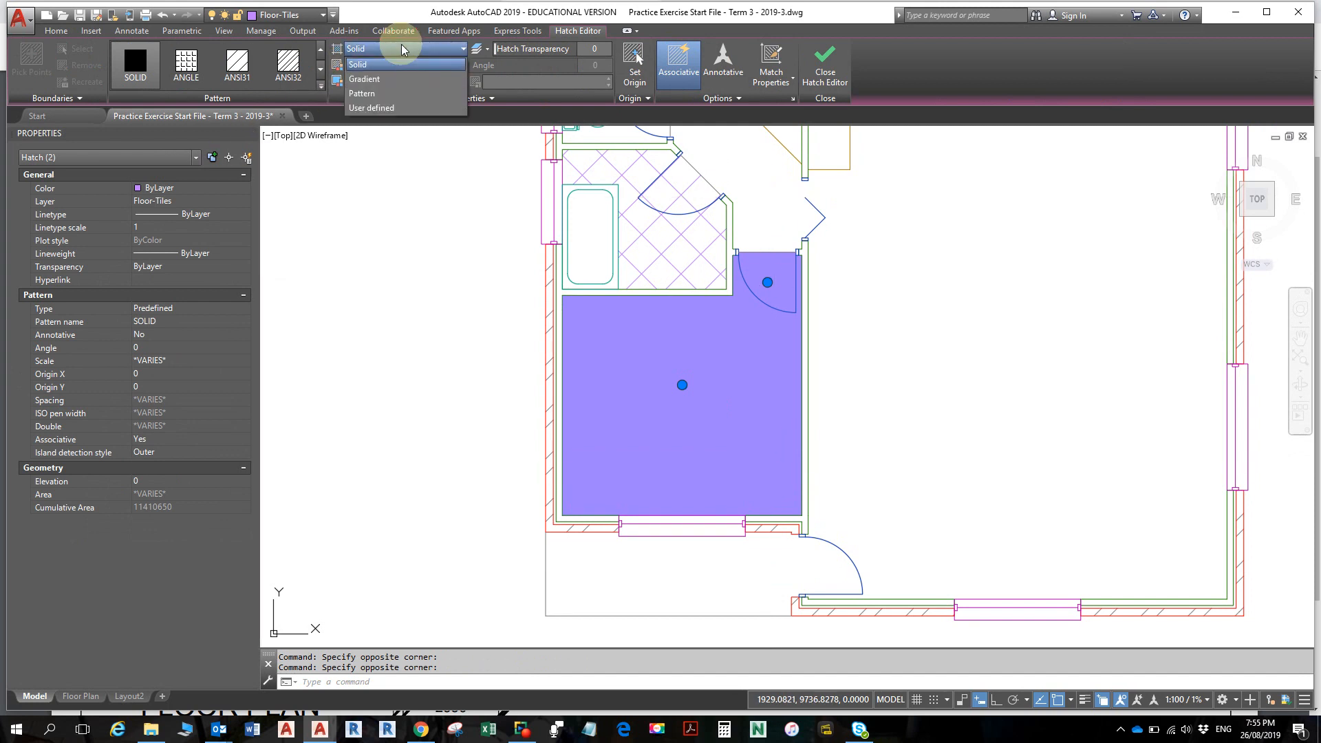
{"action": "left_click", "coordinate": [357, 65]}
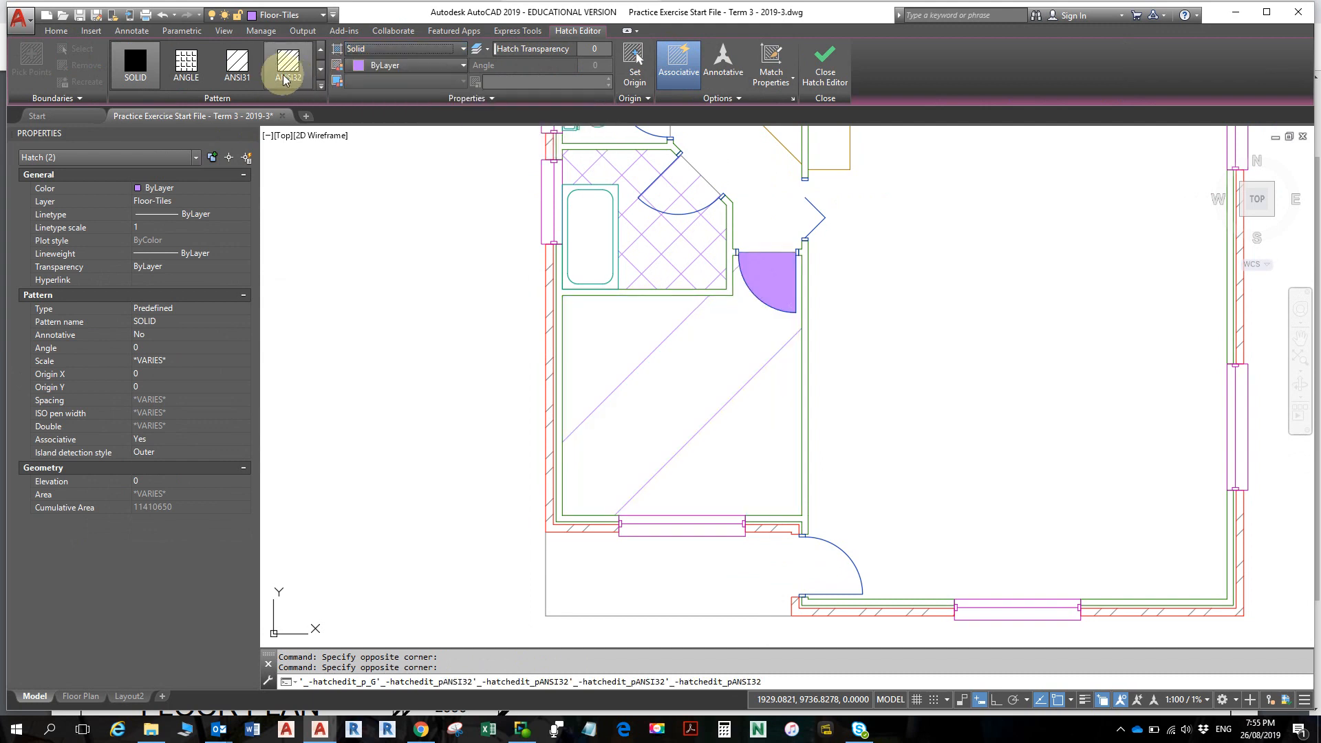
{"action": "scroll", "coordinate": [691, 296], "scroll_direction": "down", "scroll_amount": 5}
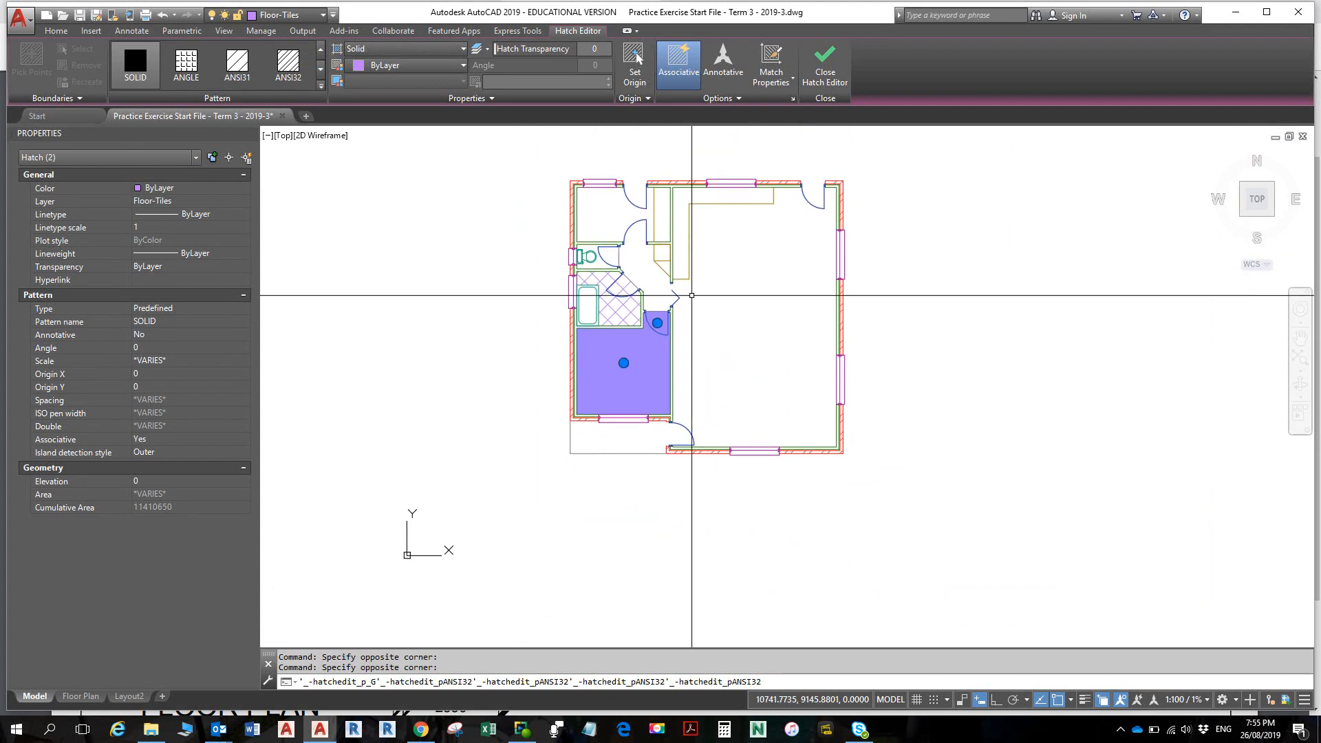
{"action": "scroll", "coordinate": [620, 207], "scroll_direction": "up", "scroll_amount": 2}
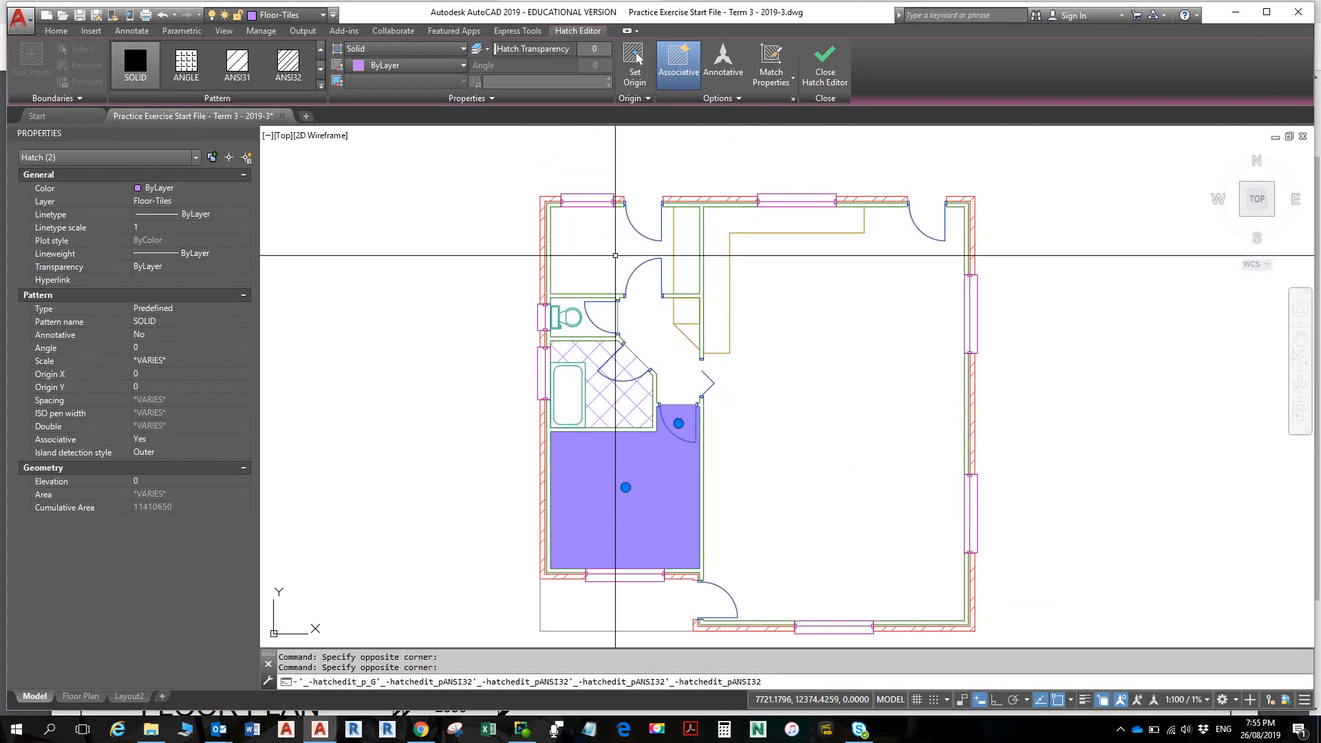
{"action": "middle_click_drag", "start_coordinate": [613, 250], "coordinate": [620, 187]}
{"action": "middle_click_drag", "start_coordinate": [651, 397], "coordinate": [663, 333]}
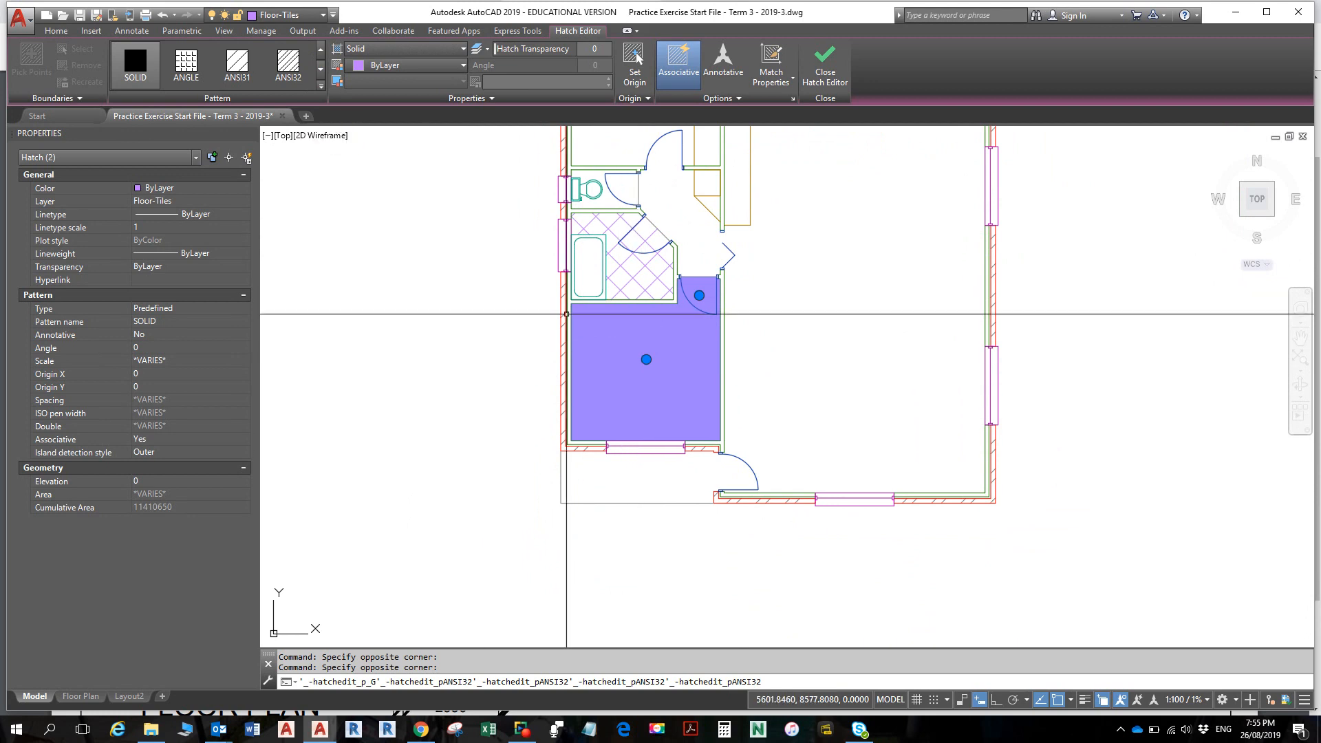
{"action": "key", "text": "Delete"}
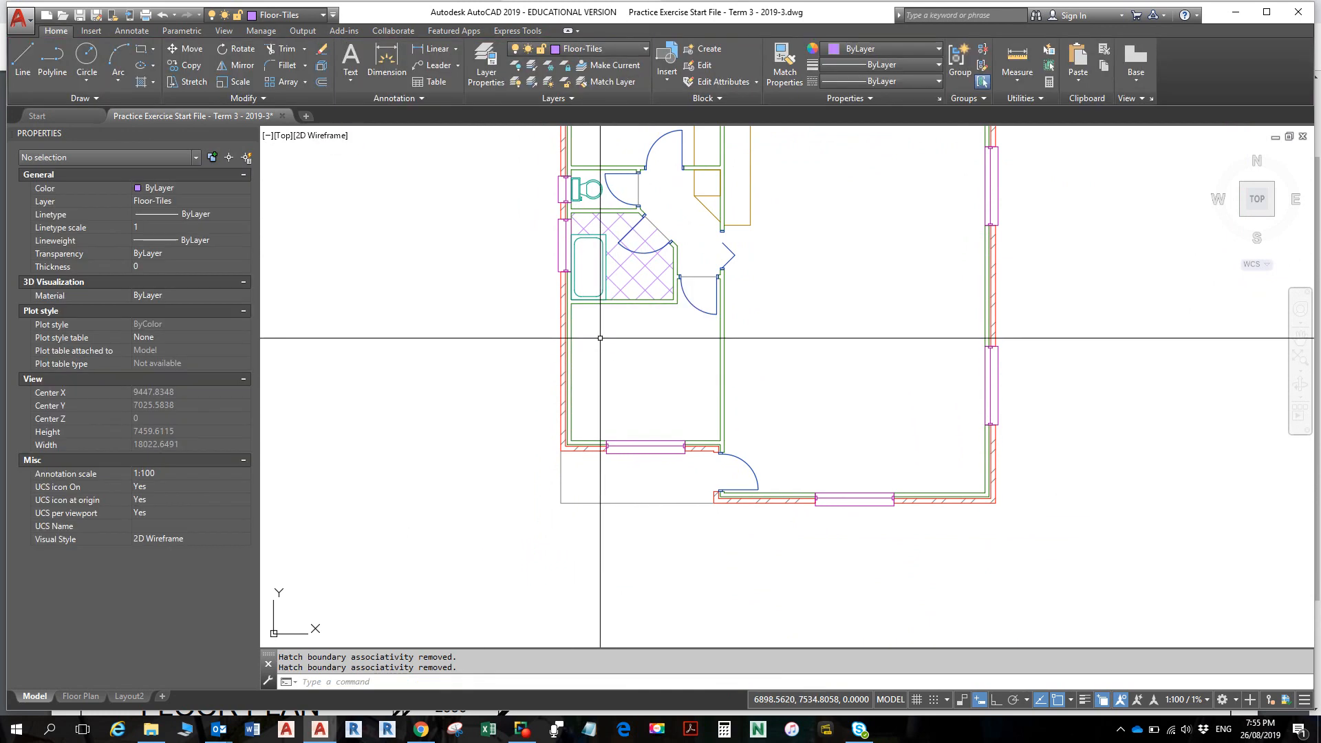
{"action": "scroll", "coordinate": [700, 280], "scroll_direction": "up", "scroll_amount": 3}
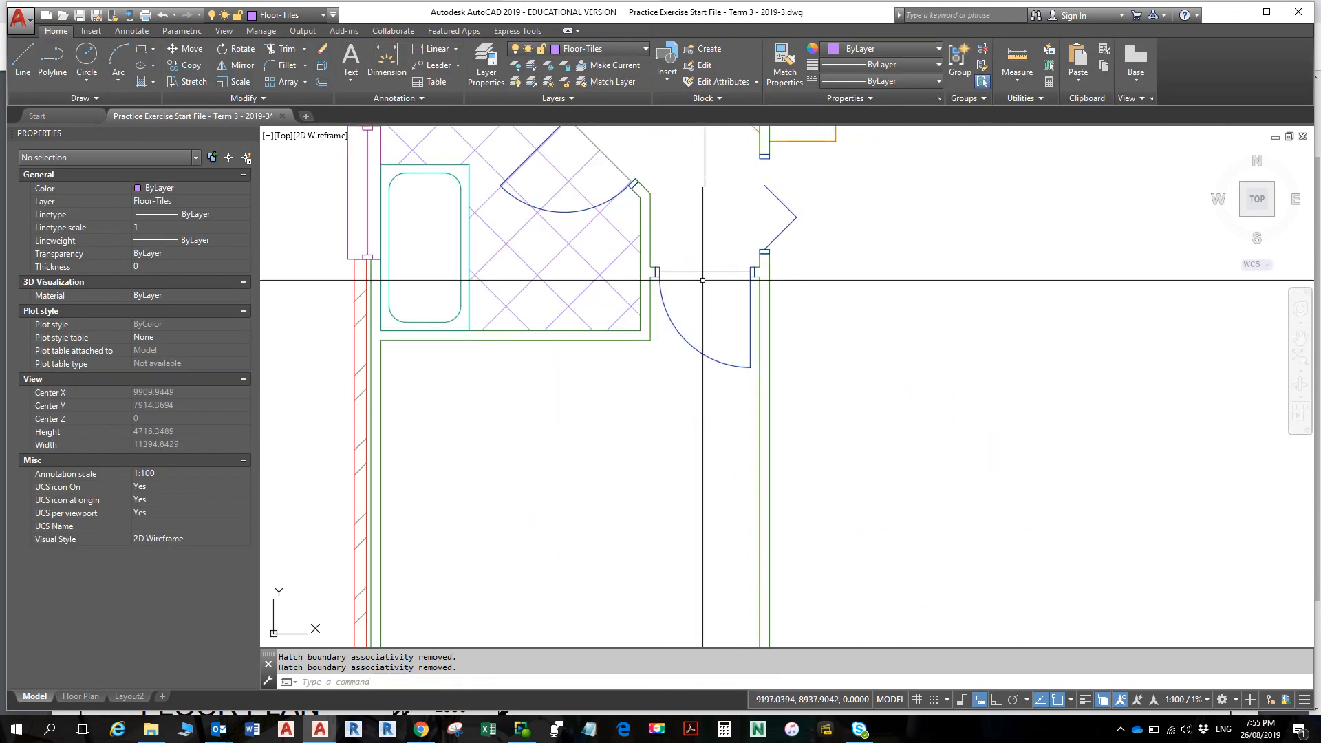
{"action": "scroll", "coordinate": [650, 310], "scroll_direction": "down", "scroll_amount": 3}
{"action": "scroll", "coordinate": [349, 159], "scroll_direction": "up", "scroll_amount": 3}
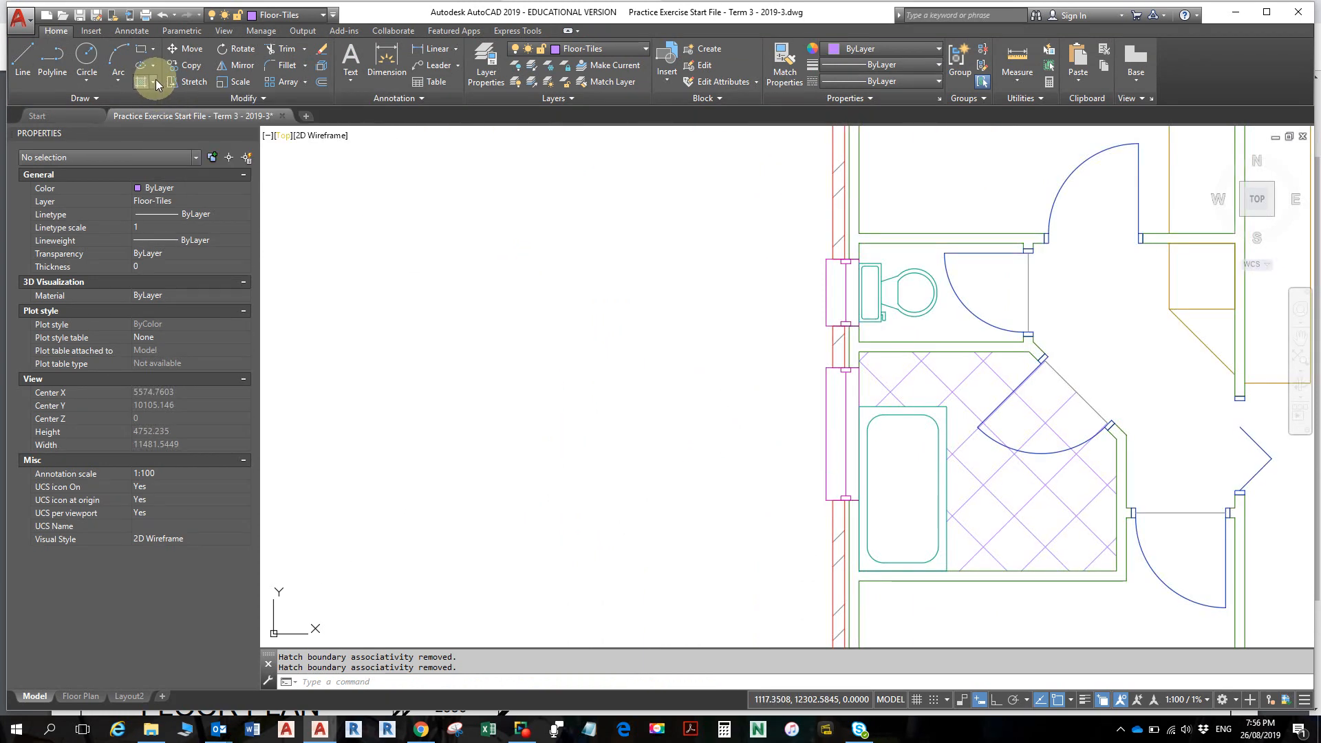
{"action": "middle_click_drag", "start_coordinate": [783, 344], "coordinate": [578, 181]}
{"action": "mouse_move", "coordinate": [606, 374]}
{"action": "middle_mouse_down"}
{"action": "mouse_move", "coordinate": [608, 274]}
{"action": "mouse_move", "coordinate": [577, 222]}
{"action": "middle_mouse_up"}
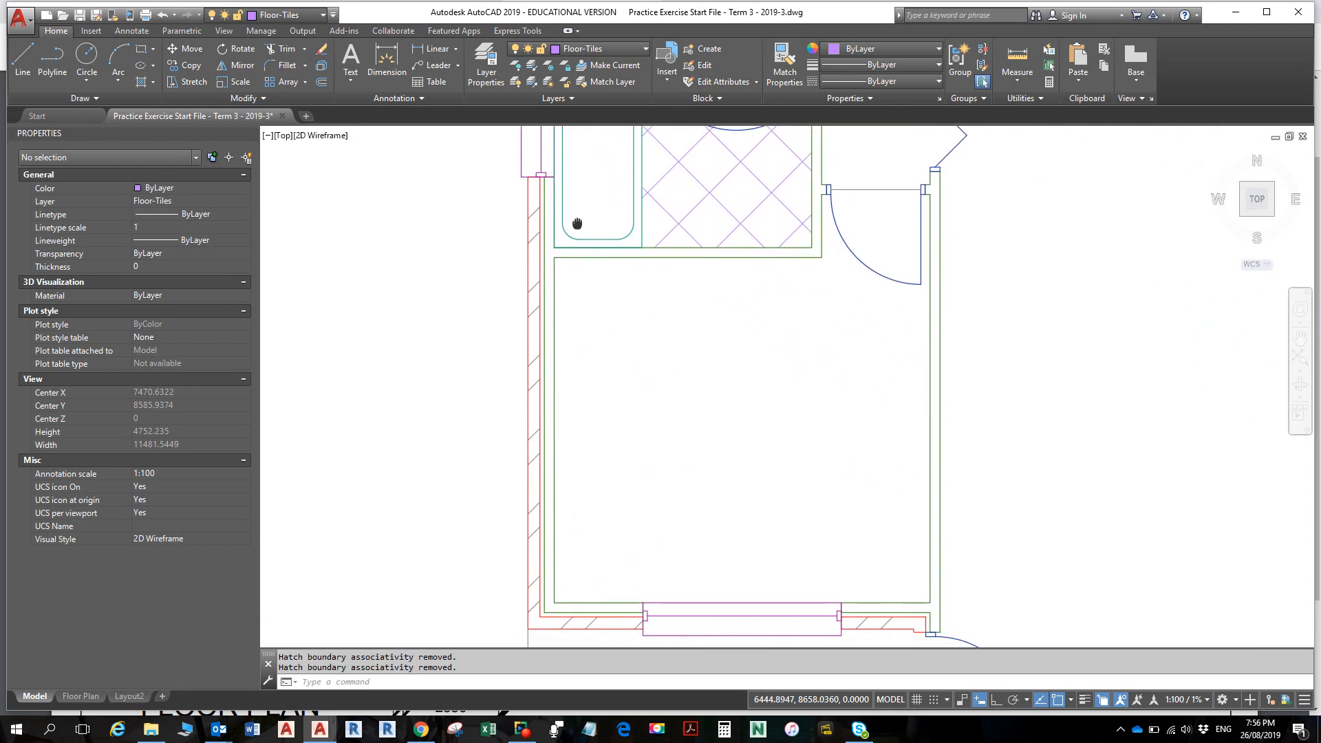
{"action": "left_click", "coordinate": [154, 82]}
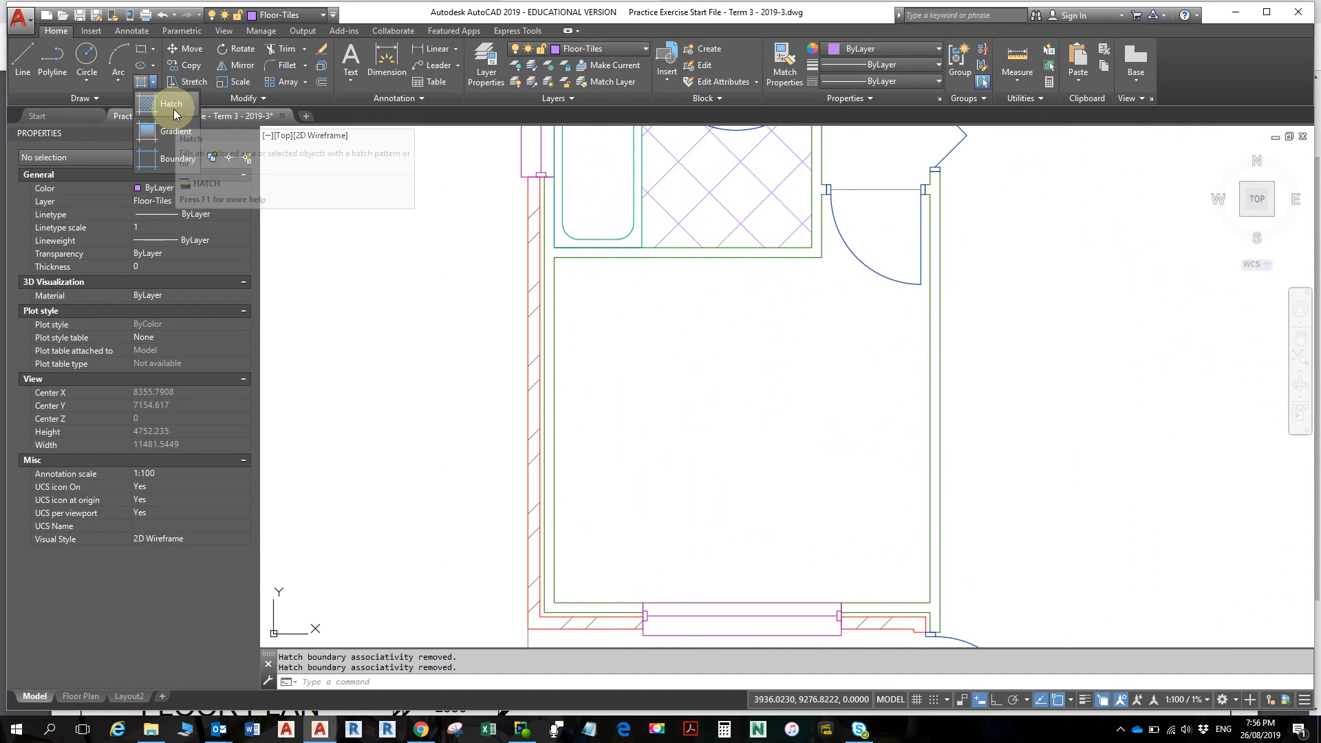
{"action": "left_click", "coordinate": [178, 132]}
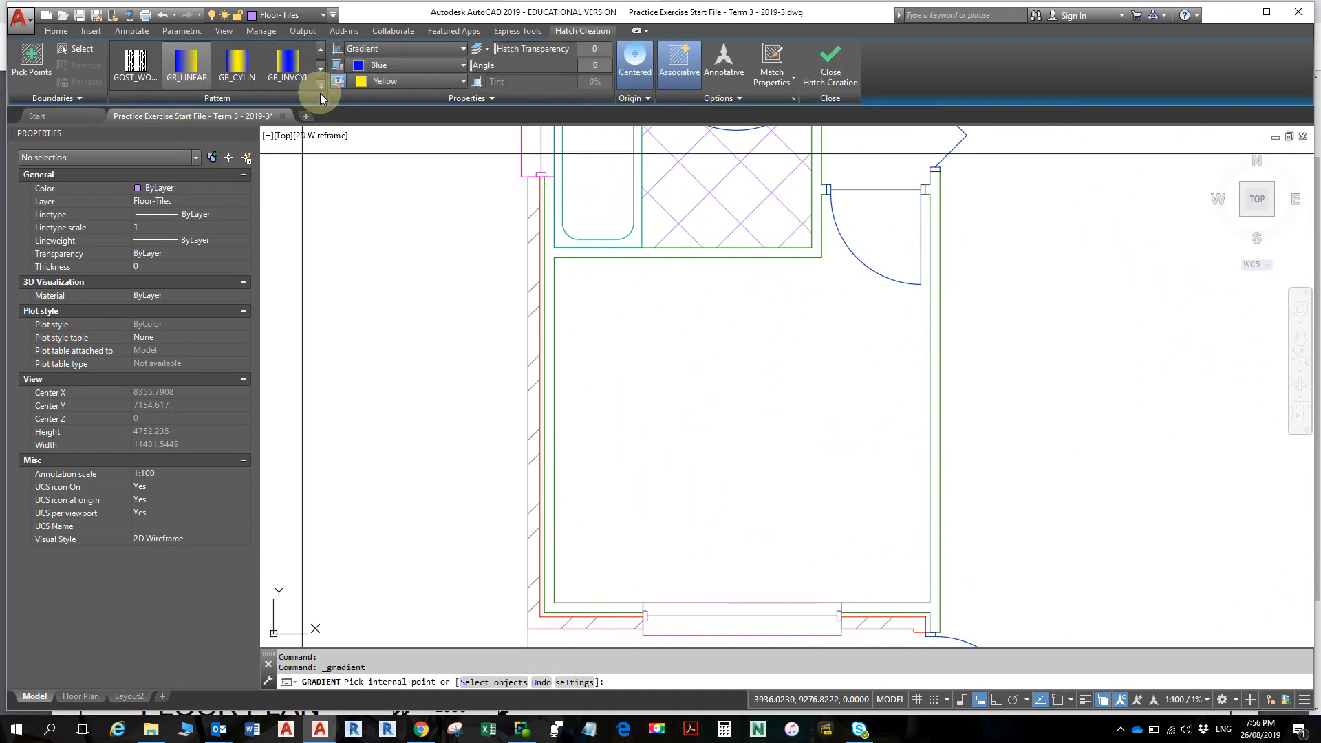
{"action": "left_click", "coordinate": [431, 47]}
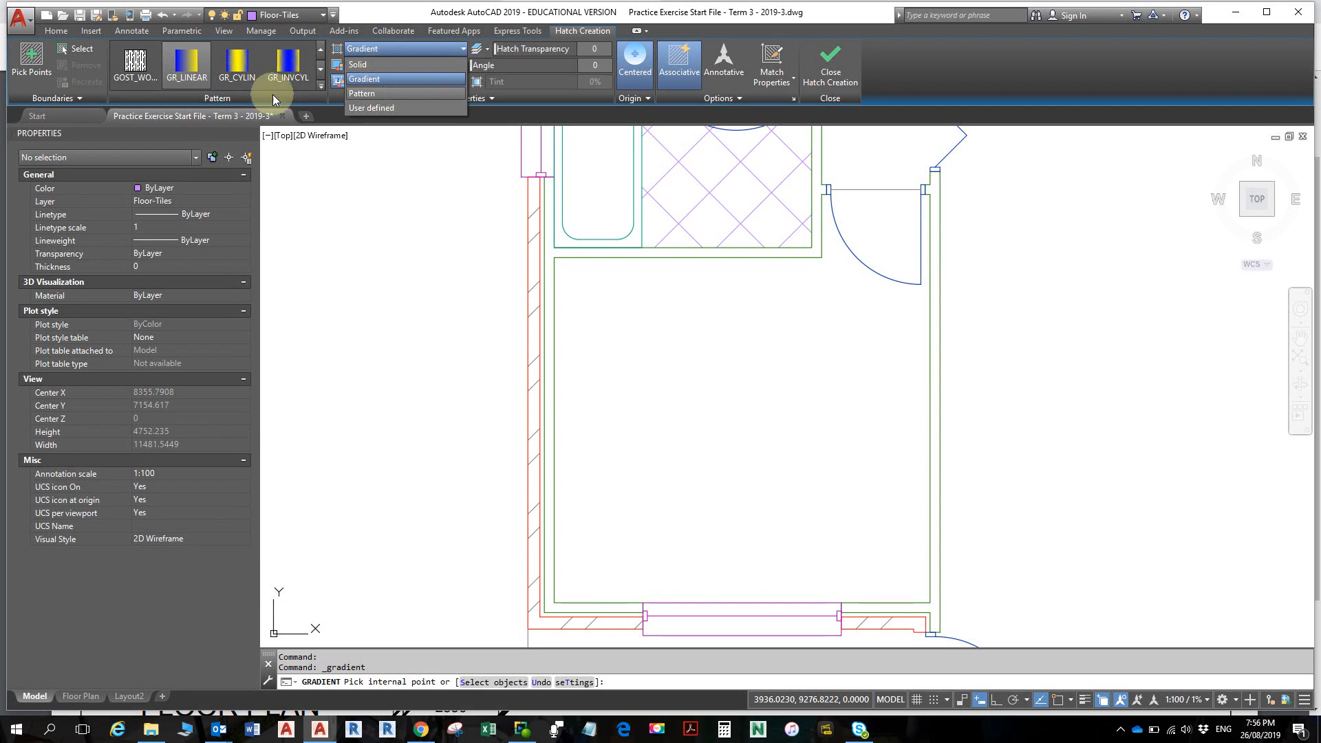
{"action": "left_click", "coordinate": [383, 8]}
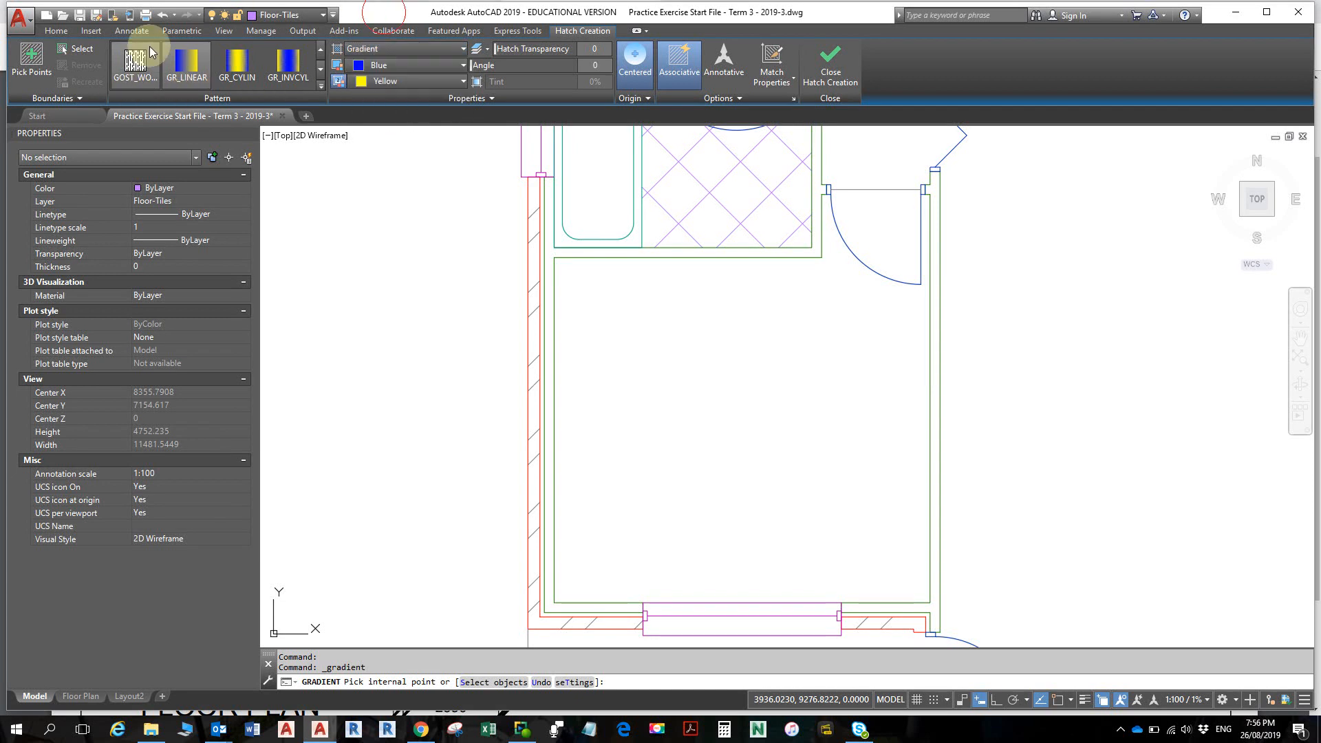
{"action": "left_click", "coordinate": [57, 30]}
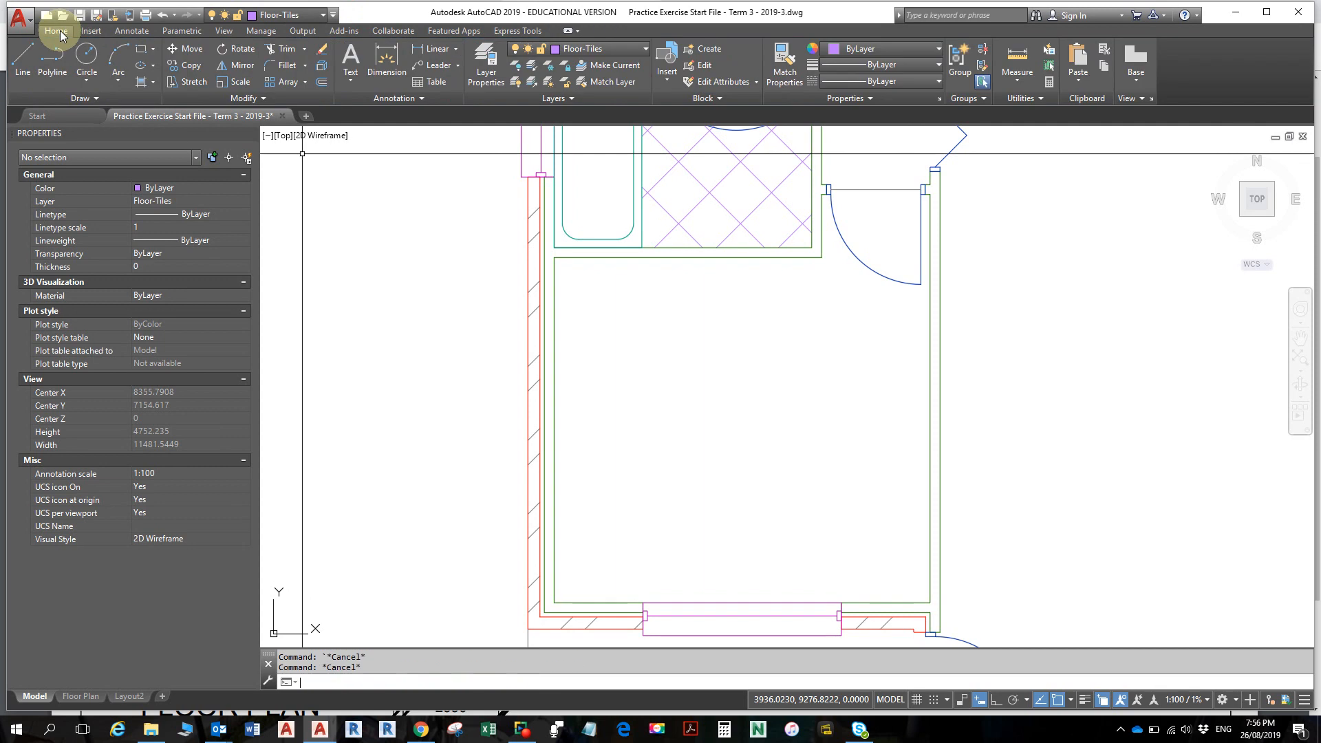
- Fill the room below the bathroom and its door swing with a GR_LINEAR gradient using colours 200,201,45 and 237,31,36
{"action": "left_click", "coordinate": [153, 81]}
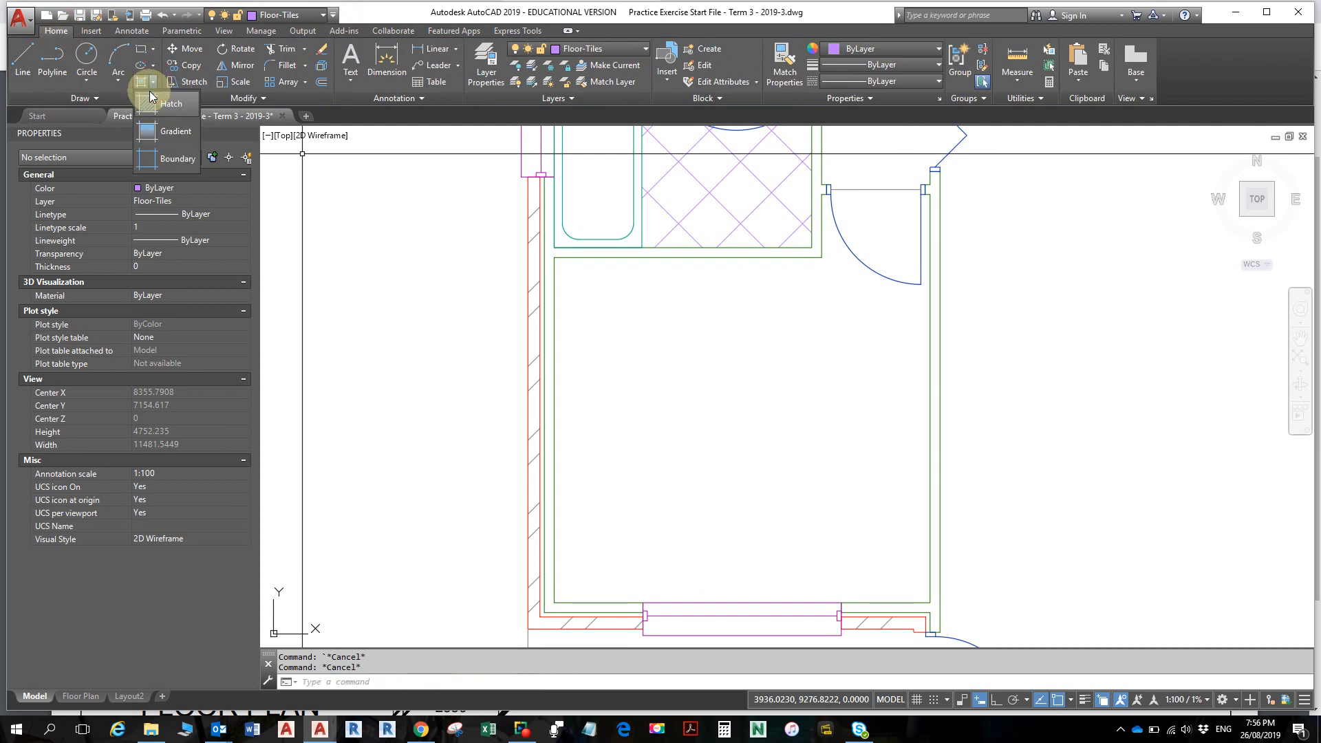
{"action": "left_click", "coordinate": [172, 131]}
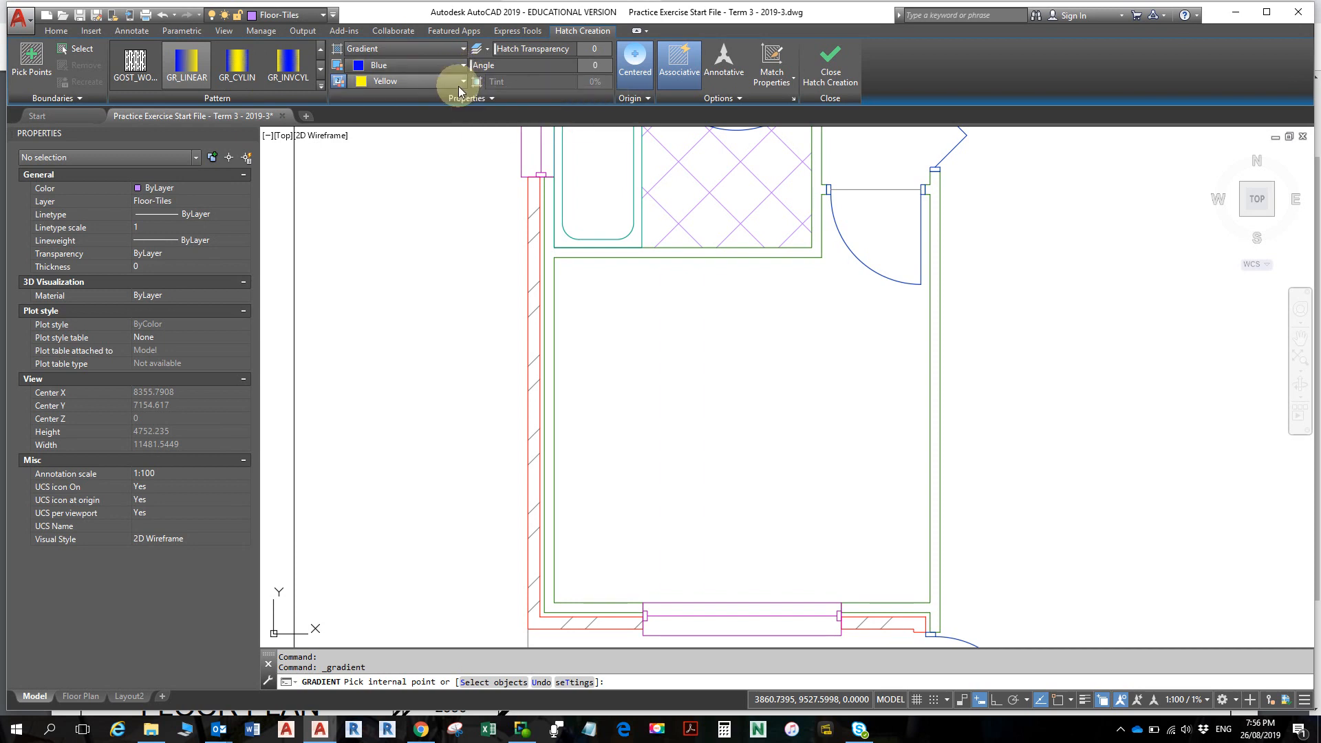
{"action": "left_click", "coordinate": [464, 65]}
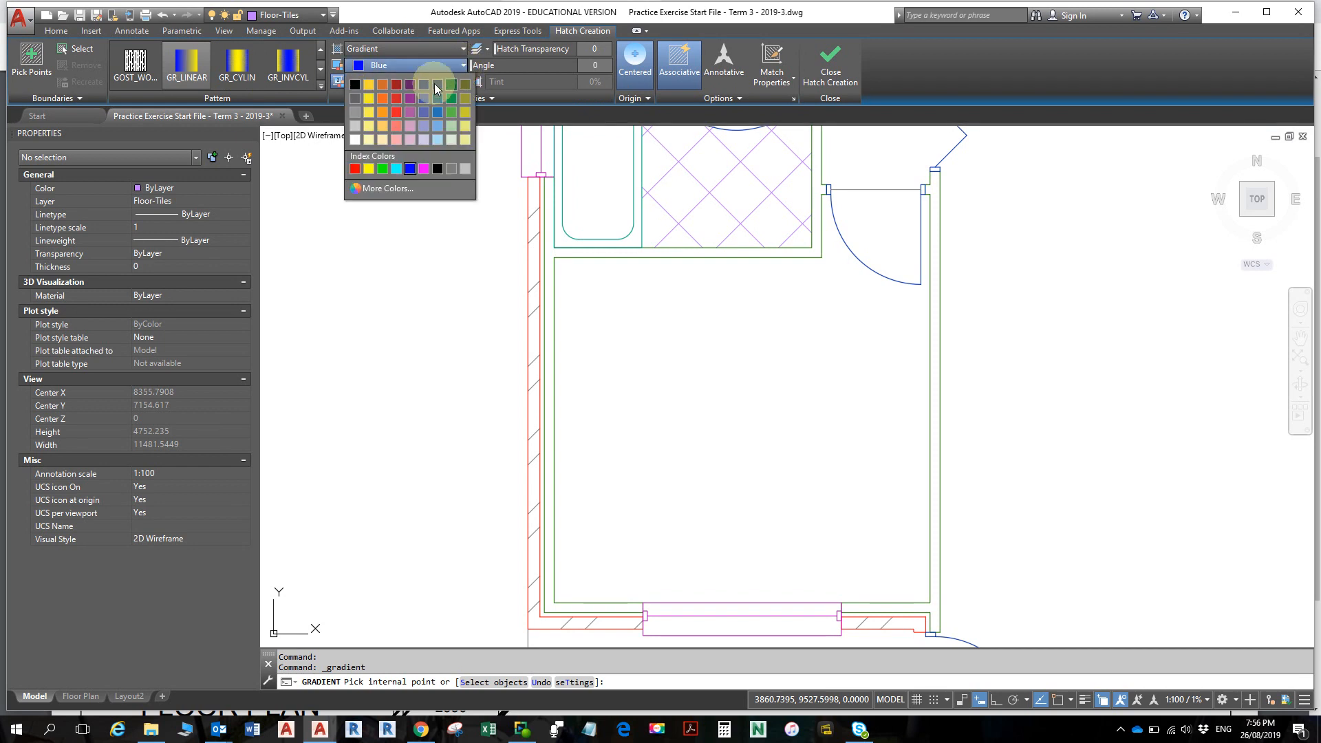
{"action": "left_click", "coordinate": [468, 109]}
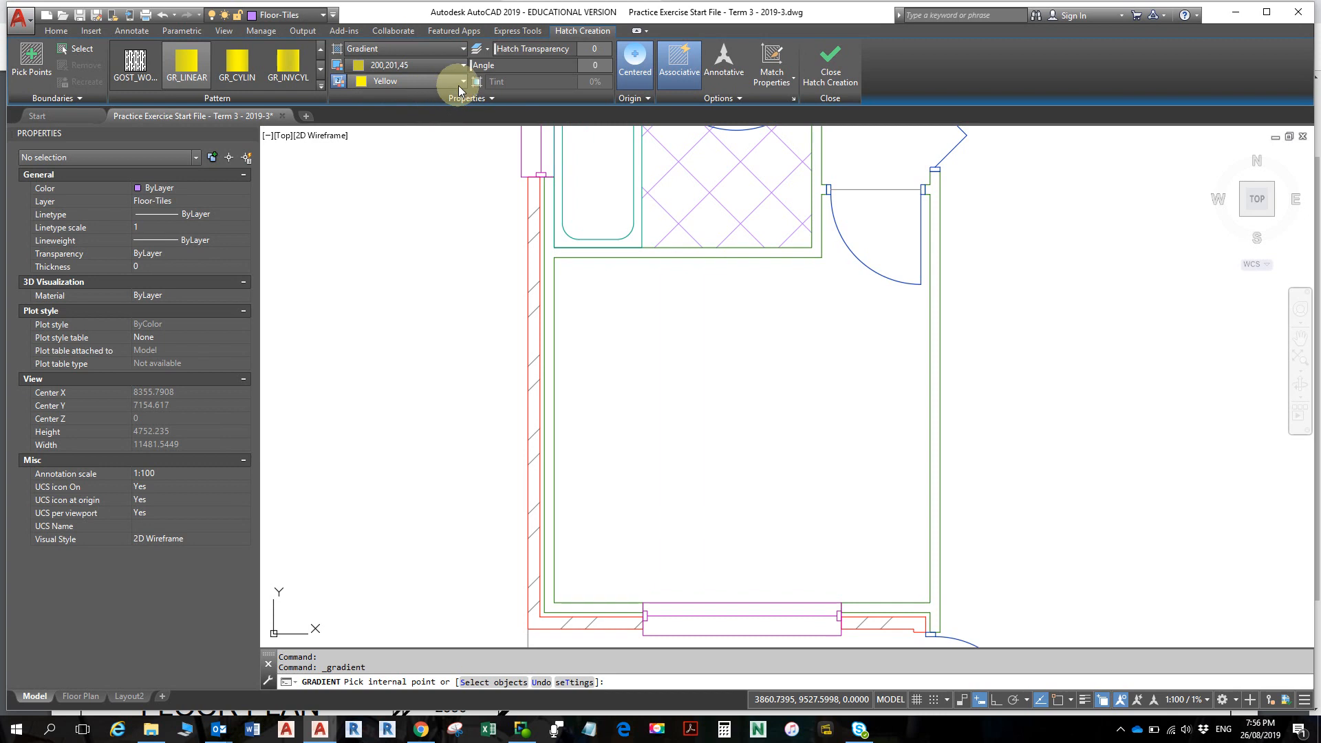
{"action": "left_click", "coordinate": [461, 86]}
{"action": "left_click", "coordinate": [400, 128]}
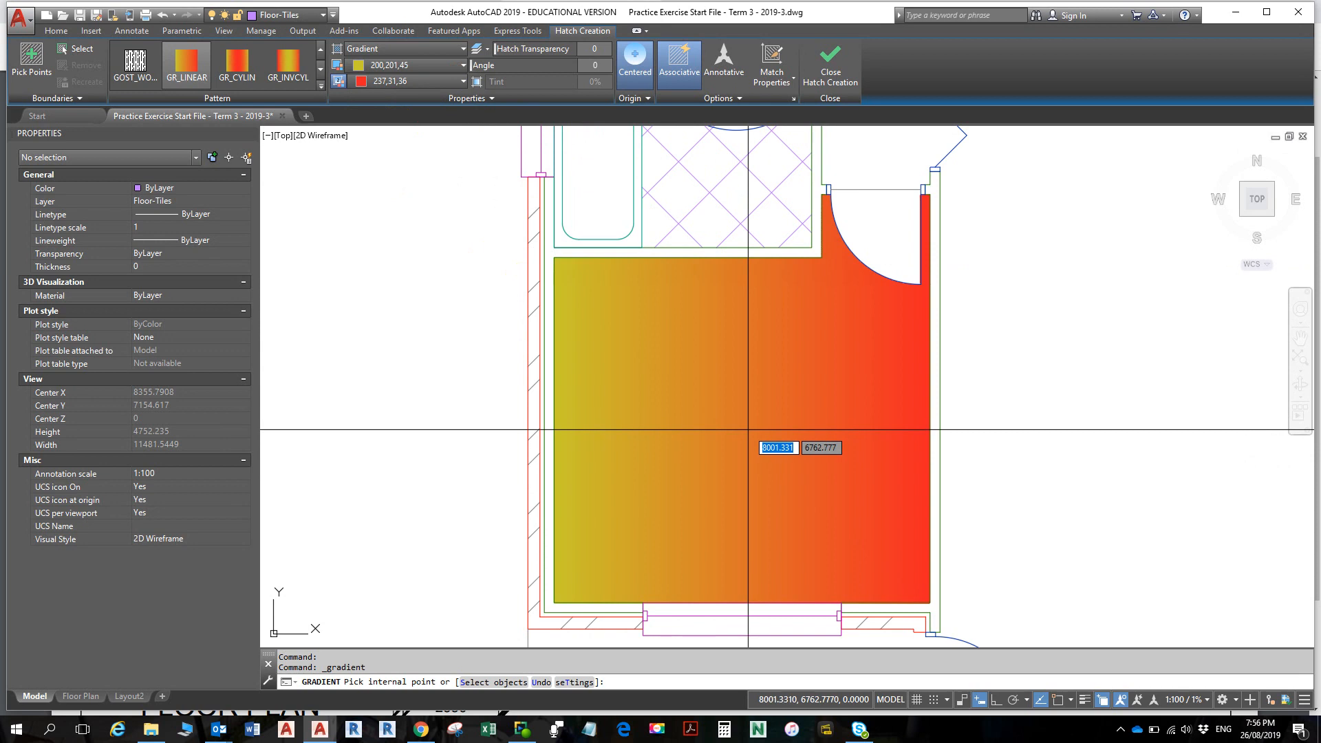
{"action": "left_click", "coordinate": [875, 230]}
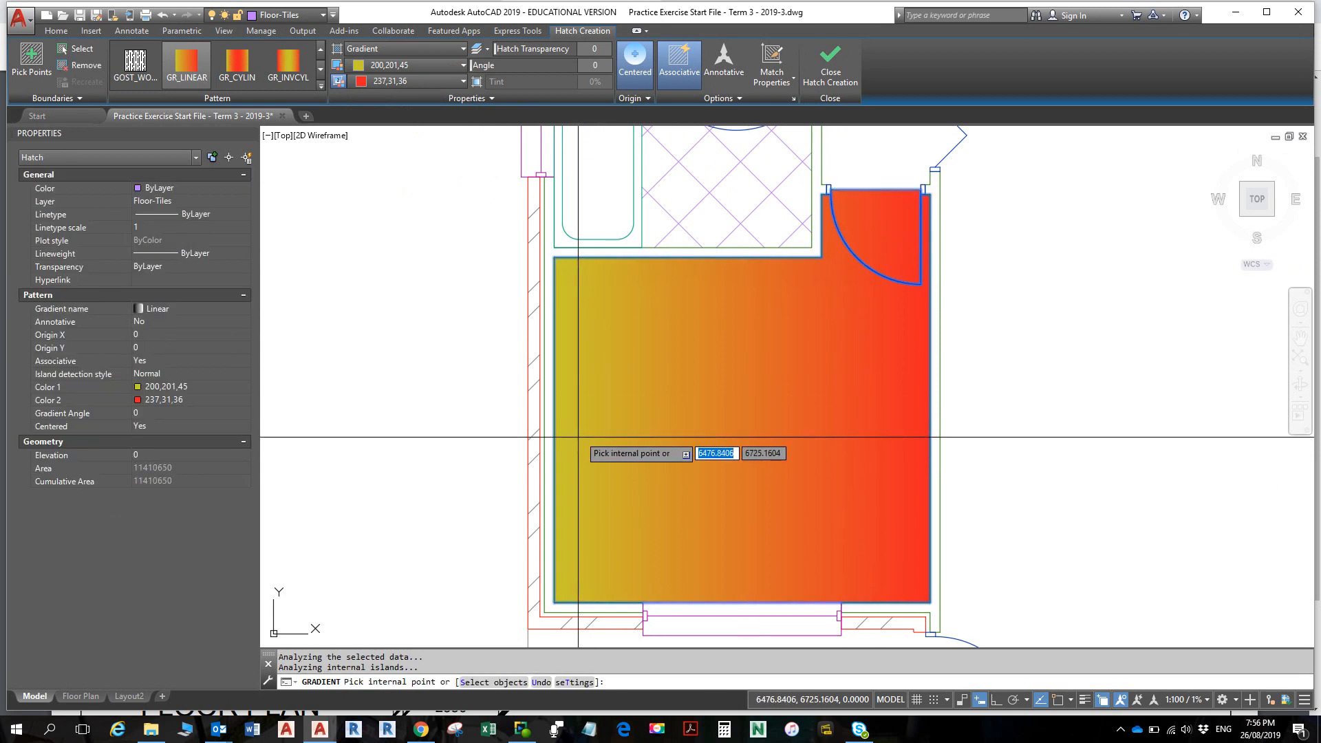
- Browse the gradient patterns and change the room's gradient to GR_INVCUR
{"action": "left_click", "coordinate": [200, 83]}
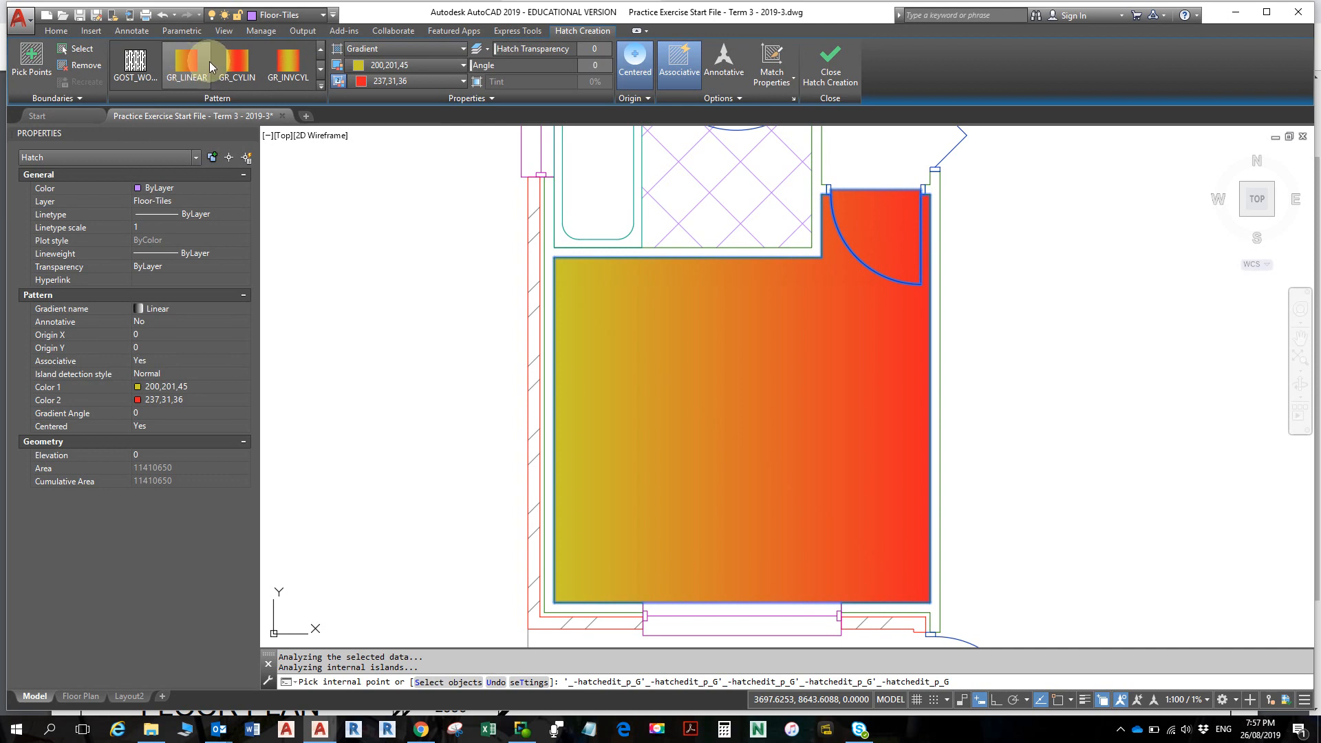
{"action": "left_click", "coordinate": [321, 69]}
{"action": "left_click", "coordinate": [320, 69]}
{"action": "left_click", "coordinate": [320, 49]}
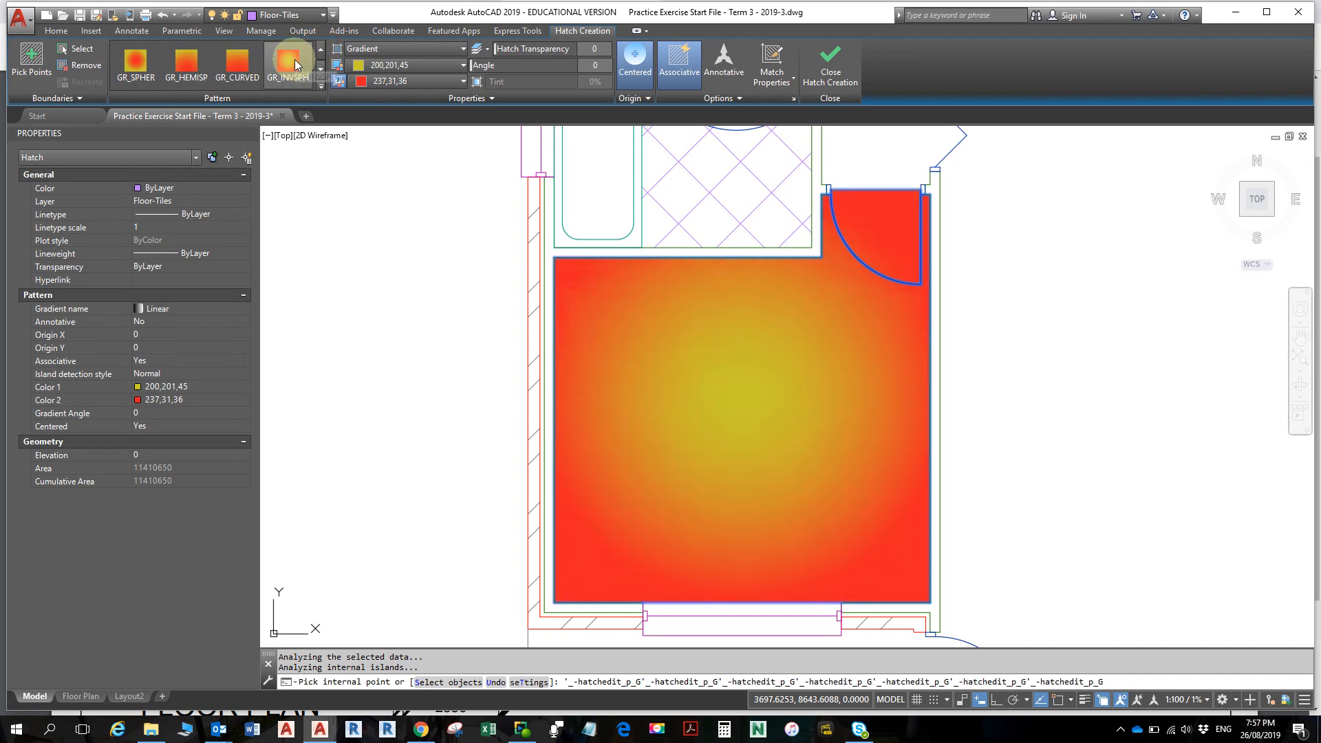
{"action": "left_click", "coordinate": [321, 69]}
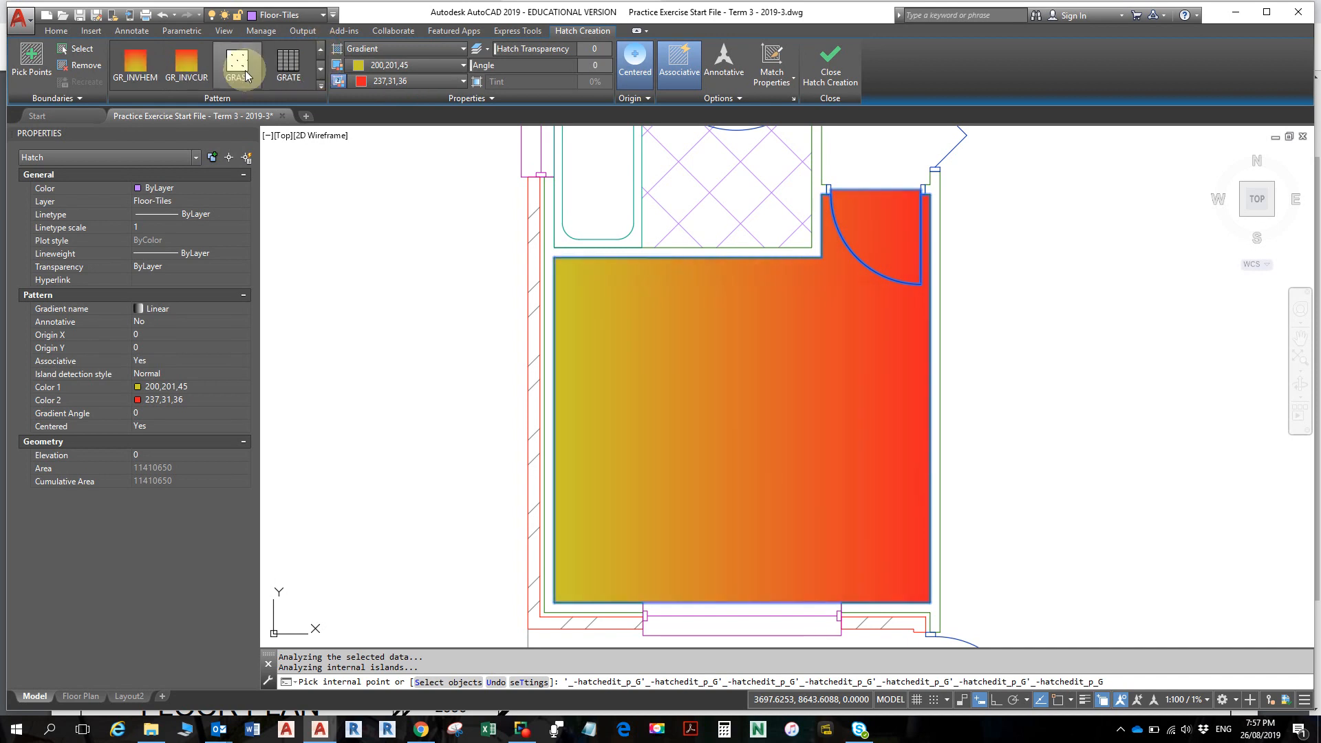
{"action": "left_click", "coordinate": [187, 69]}
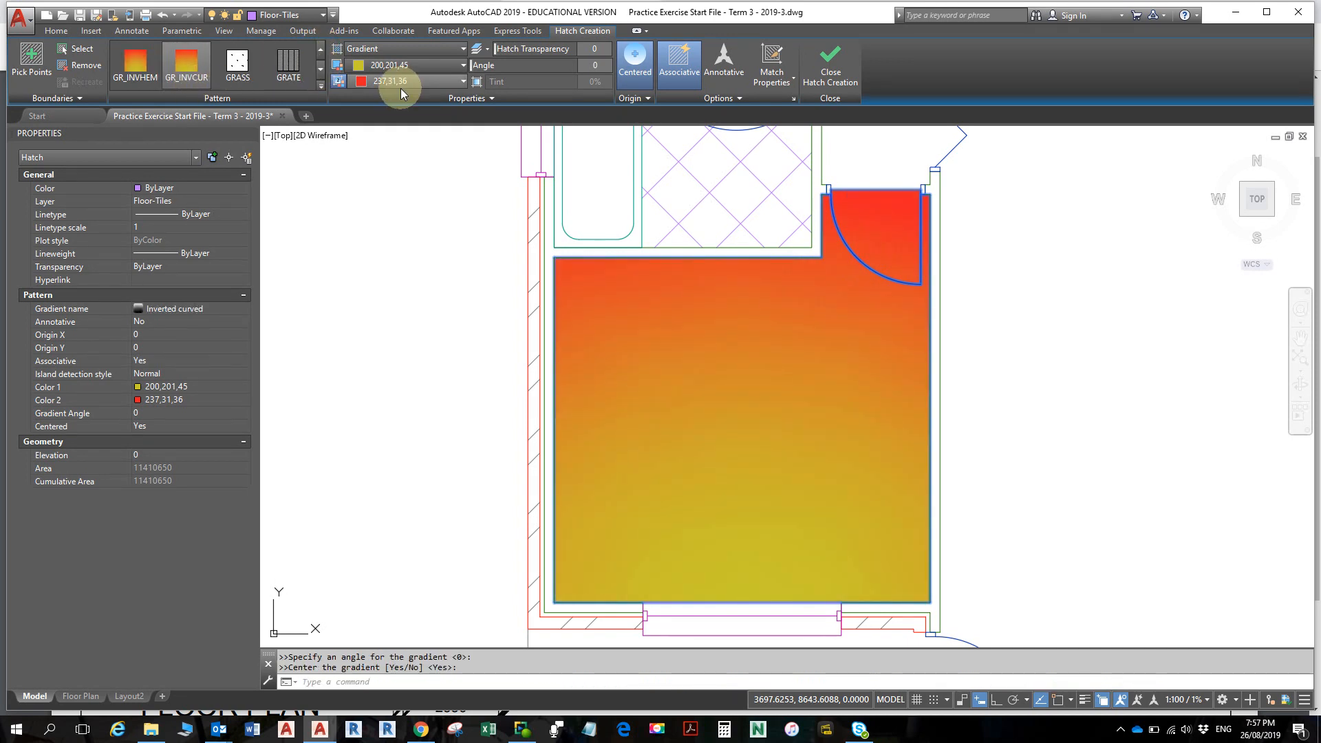
- Set the room gradient's colours to 41,49,137 and 122,175,223, switch its pattern to GR_INVHEM, and finish the fill
{"action": "left_click", "coordinate": [465, 64]}
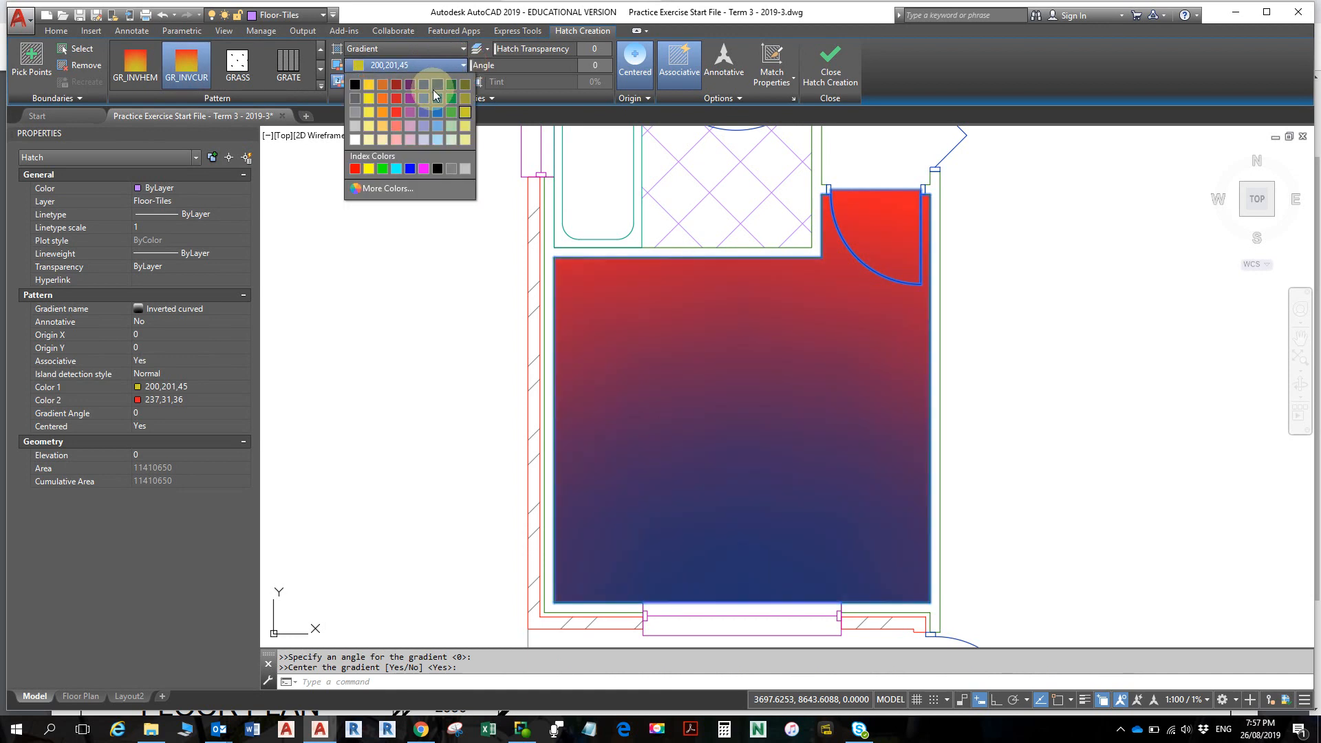
{"action": "left_click", "coordinate": [434, 86]}
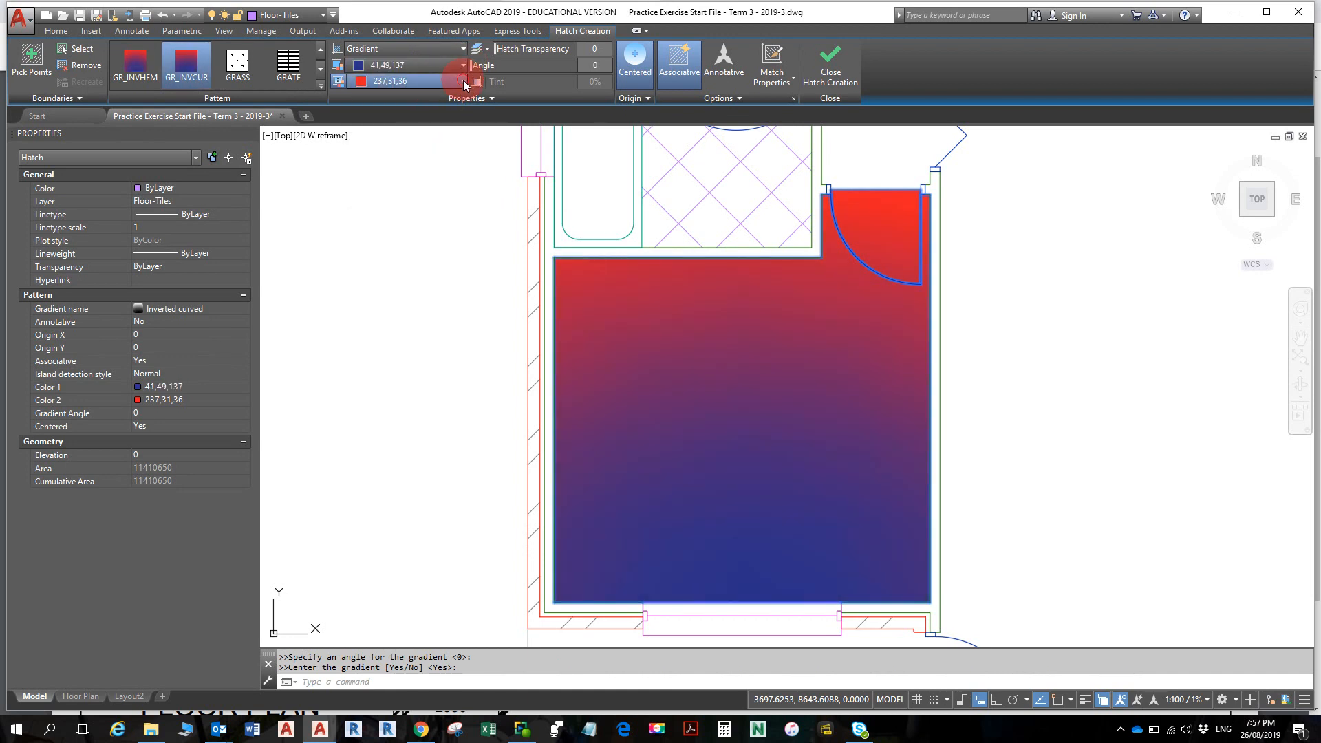
{"action": "left_click", "coordinate": [462, 81]}
{"action": "left_click", "coordinate": [440, 141]}
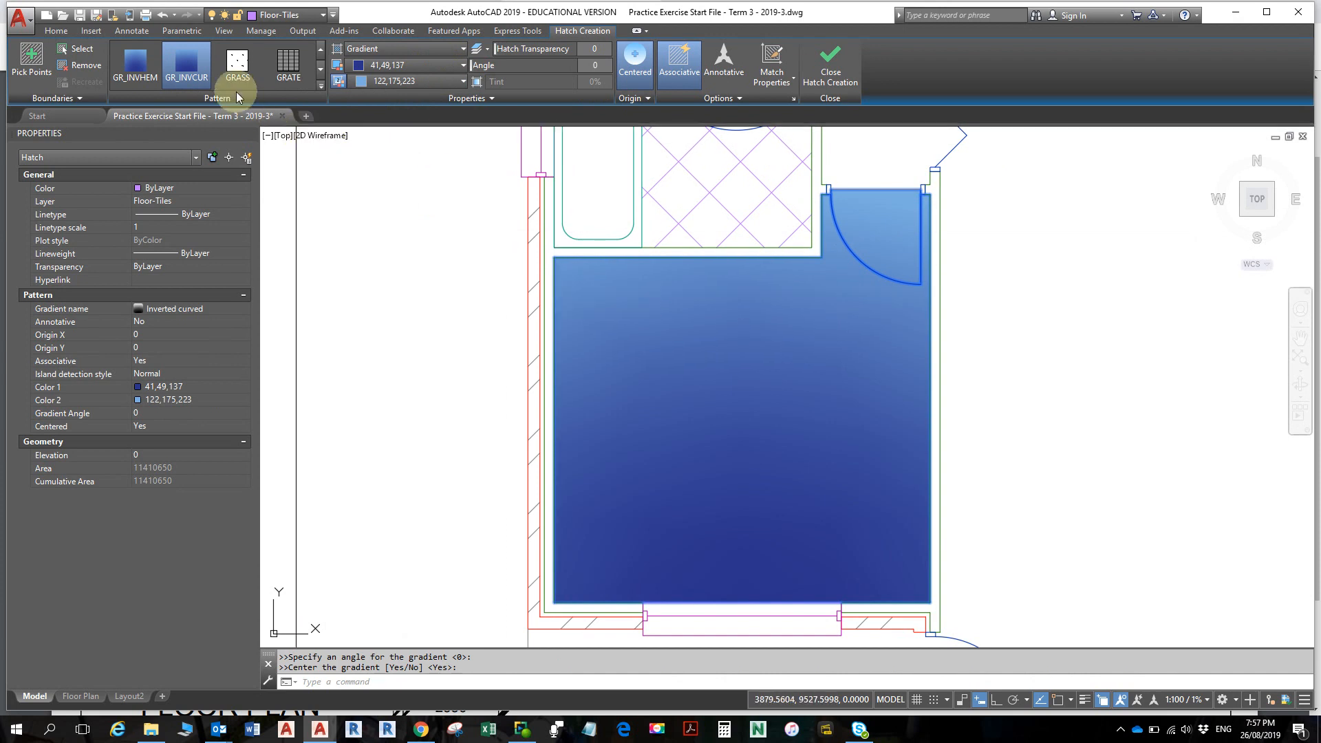
{"action": "left_click", "coordinate": [139, 77]}
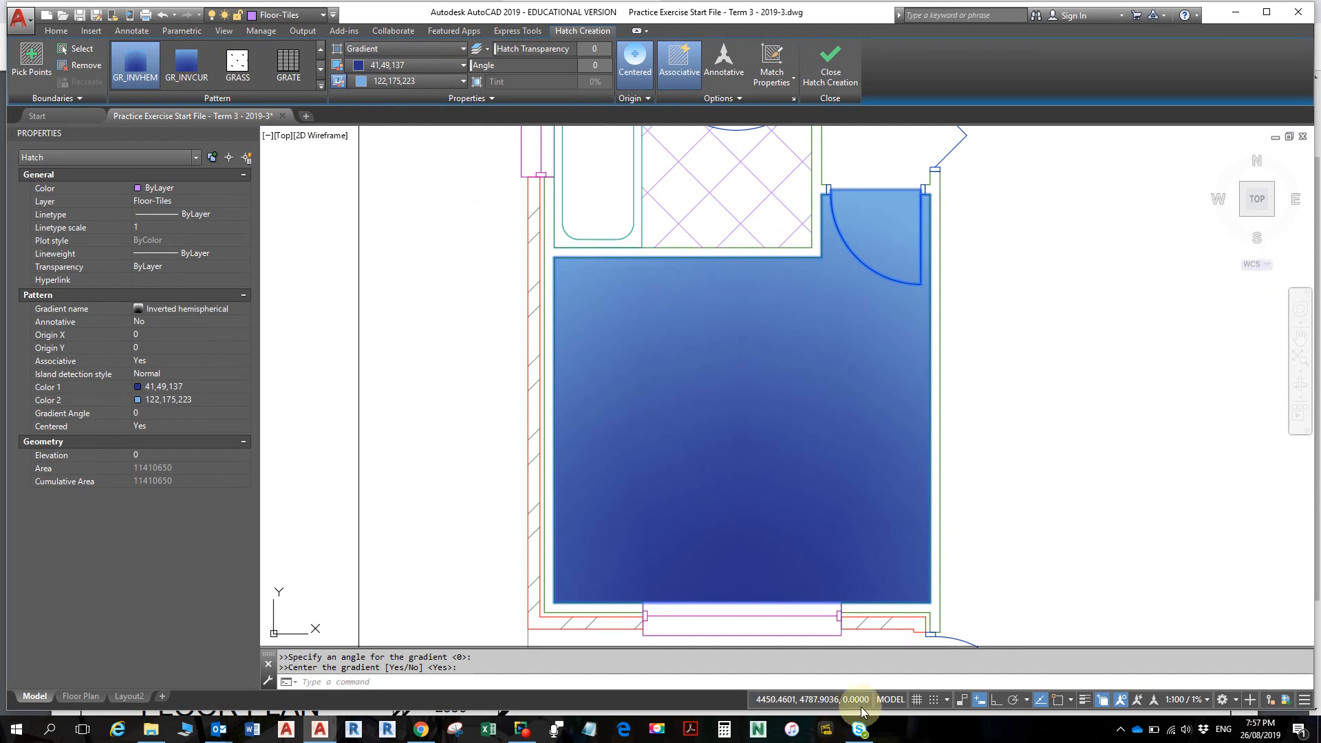
{"action": "key", "text": "Escape"}
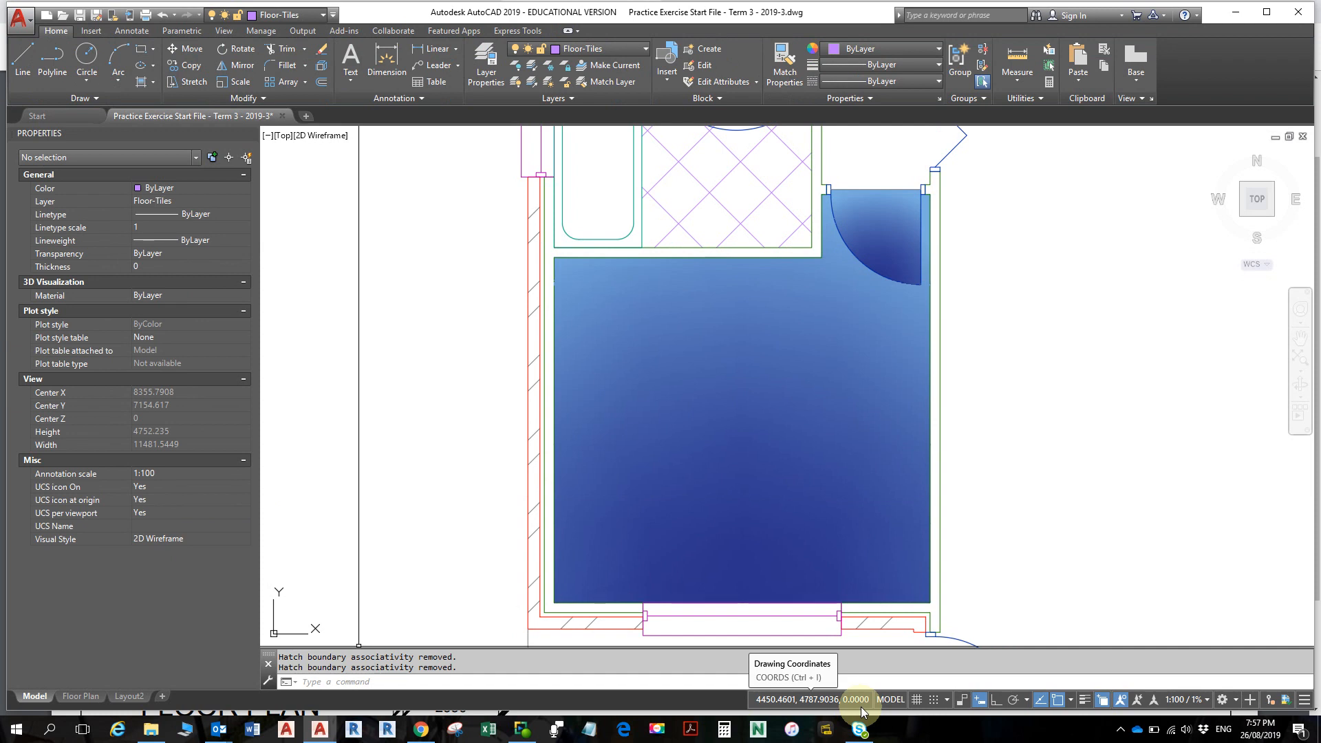
{"action": "key", "text": "alt"}
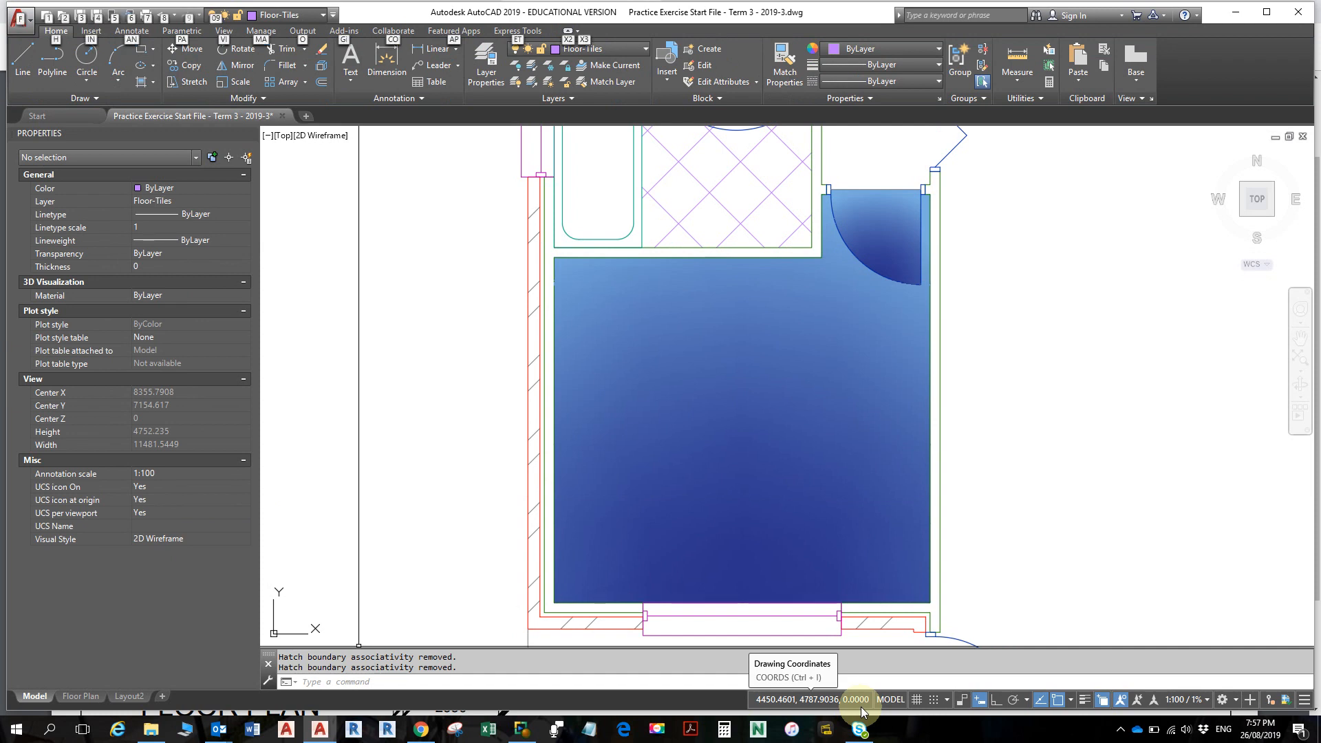
{"action": "scroll", "coordinate": [873, 408], "scroll_direction": "down", "scroll_amount": 6}
{"action": "scroll", "coordinate": [874, 408], "scroll_direction": "up", "scroll_amount": 4}
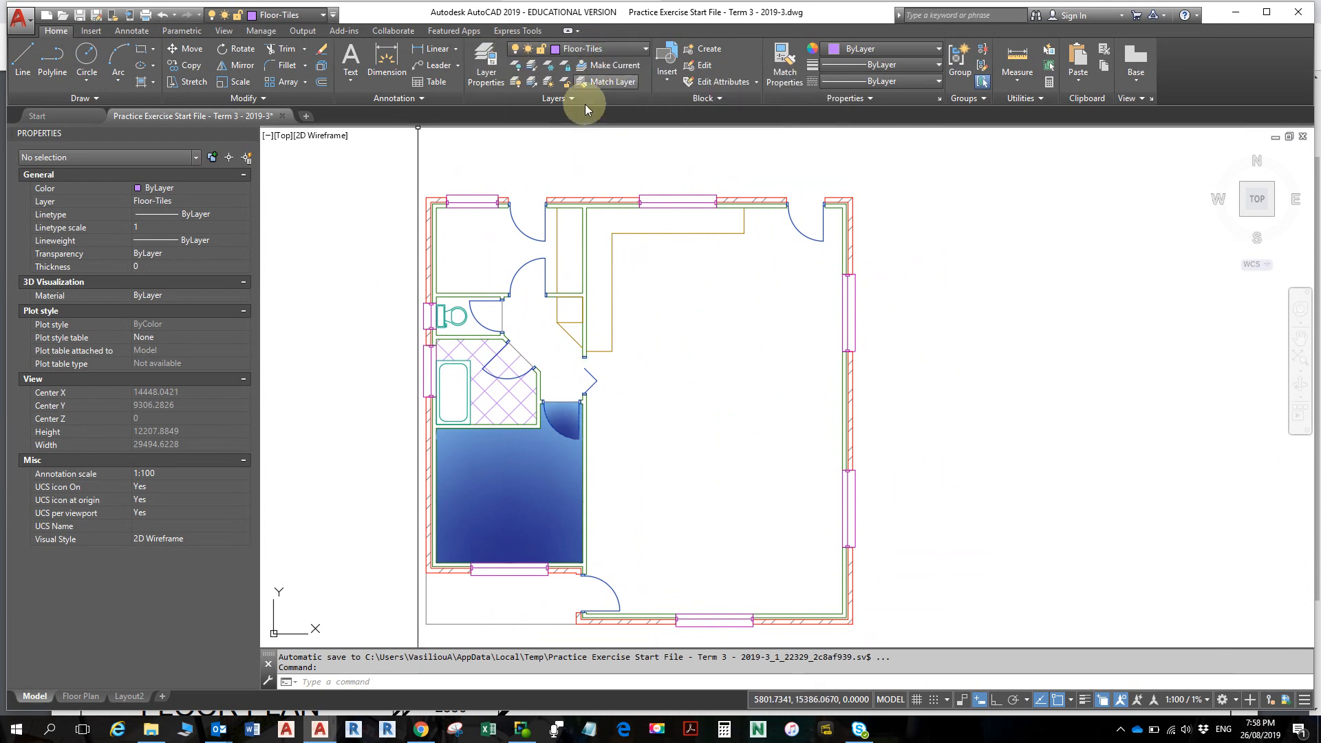
- Make Fixtures the current layer
{"action": "left_click", "coordinate": [627, 48]}
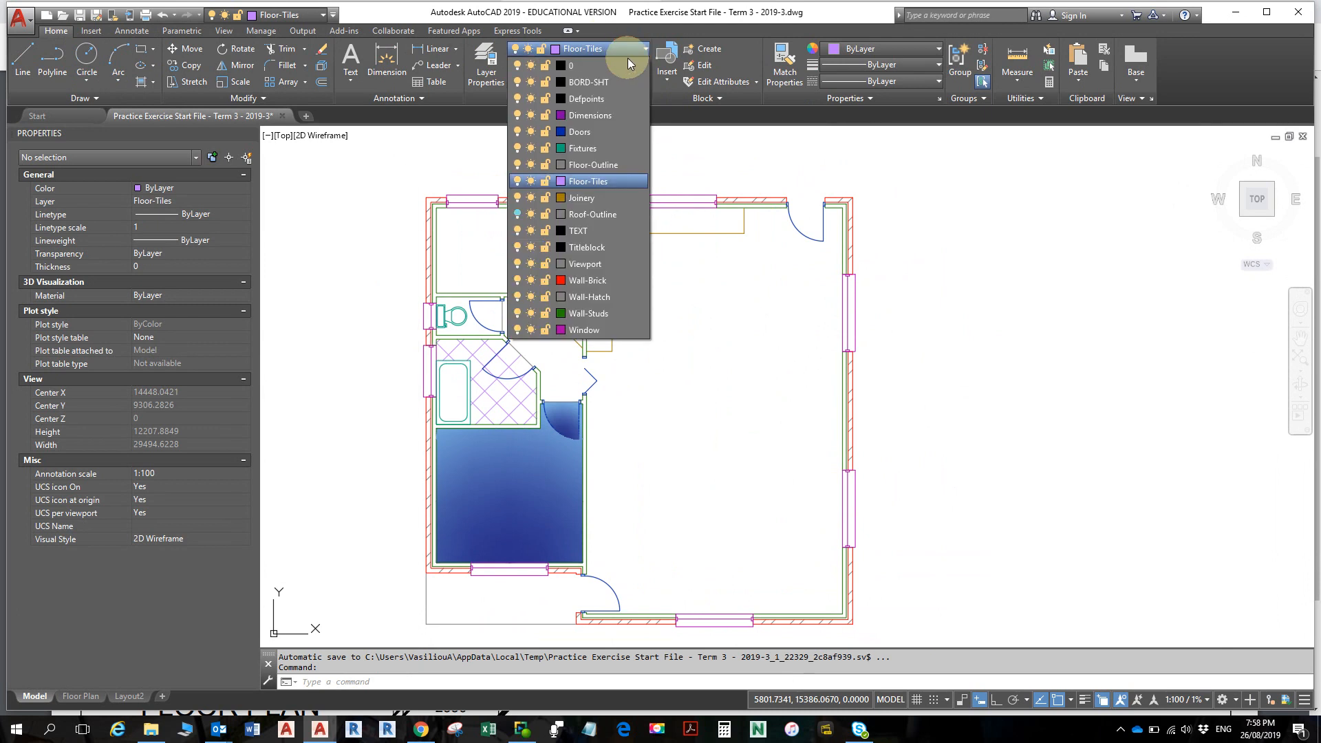
{"action": "left_click", "coordinate": [580, 148]}
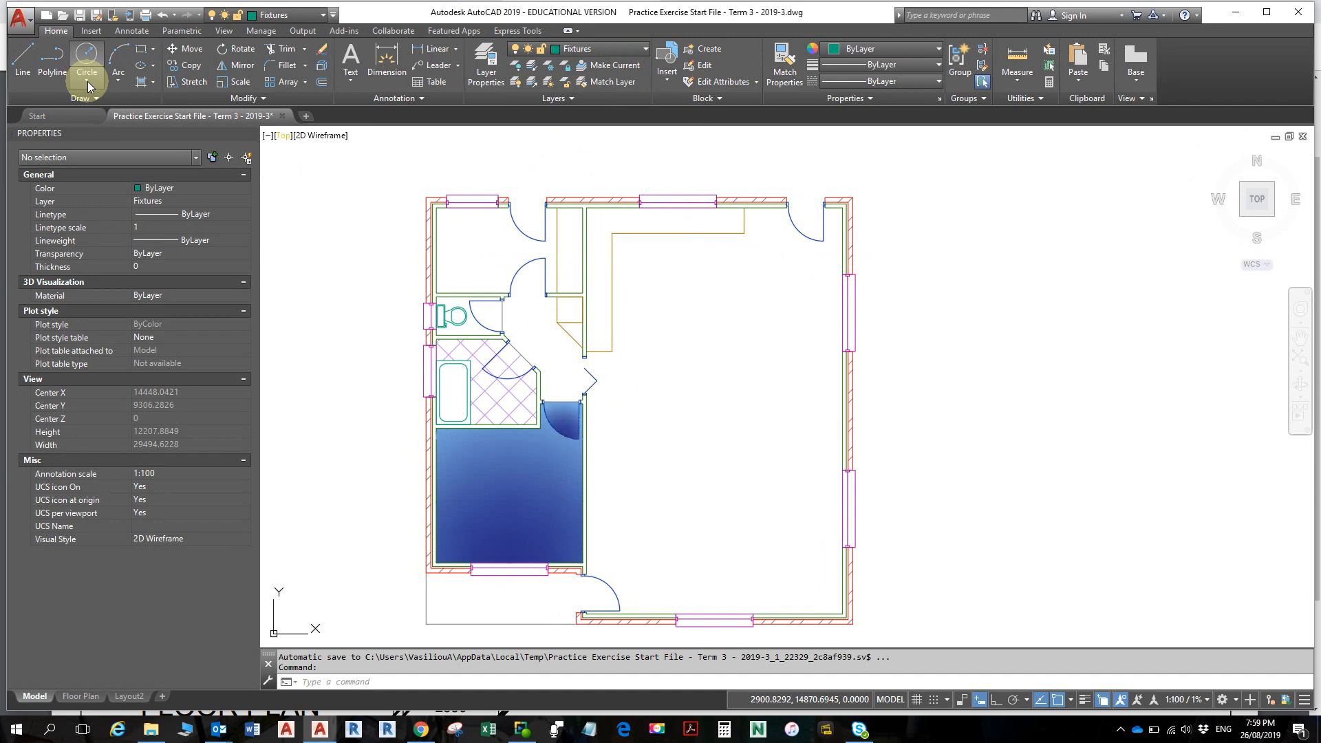
{"action": "left_click", "coordinate": [156, 54]}
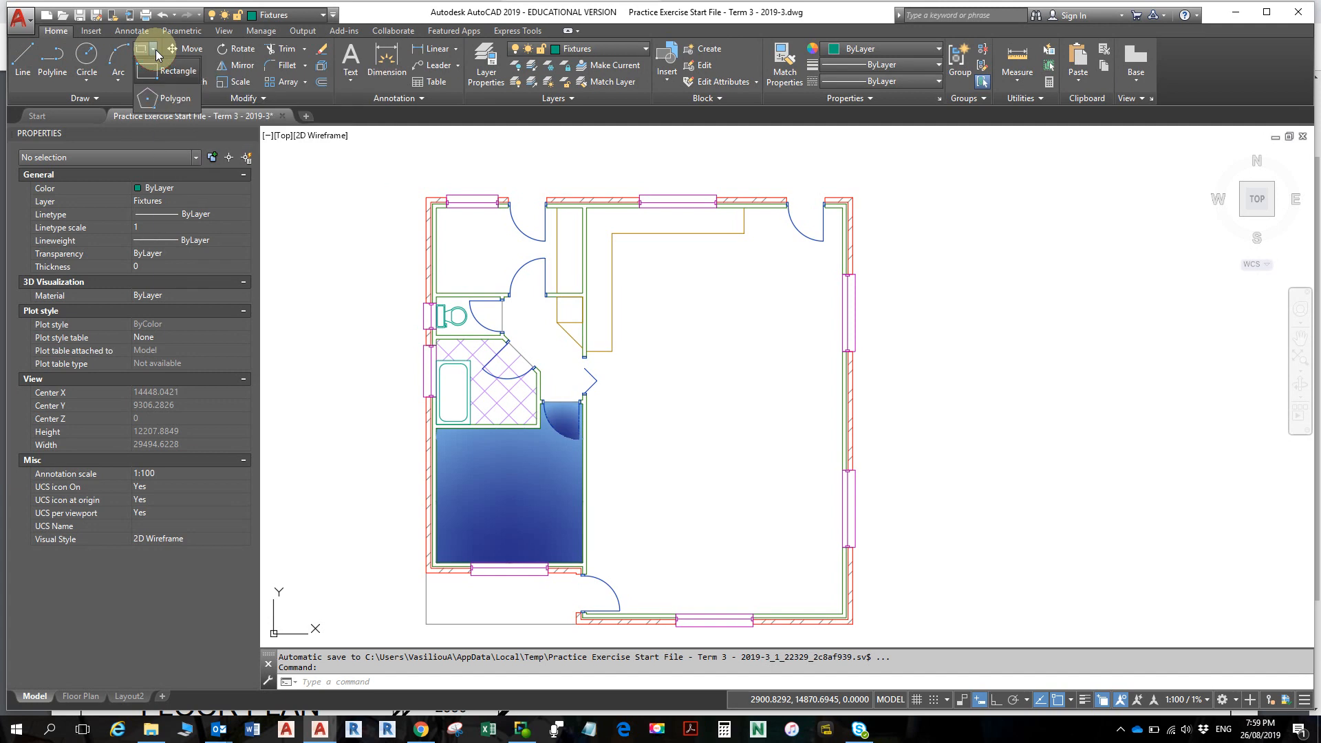
{"action": "left_click", "coordinate": [168, 101]}
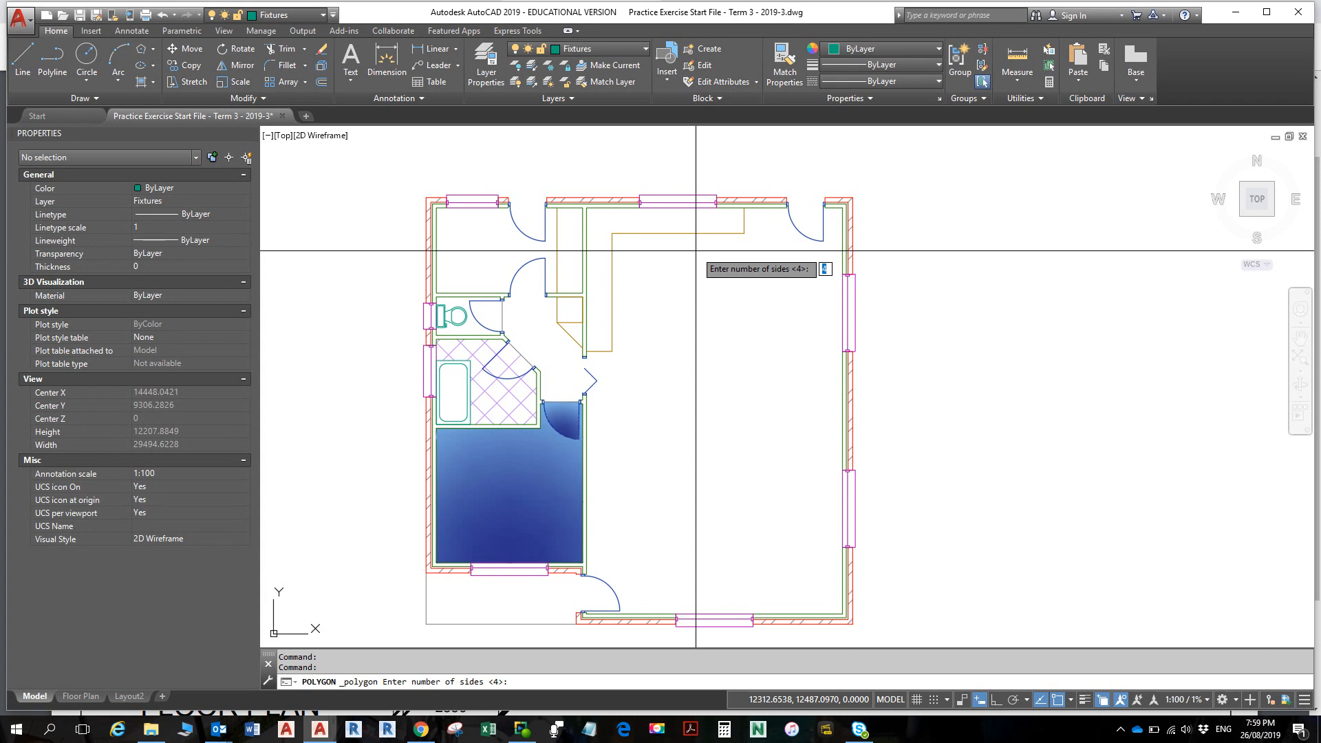
{"action": "type", "text": "6"}
{"action": "key", "text": "Return"}
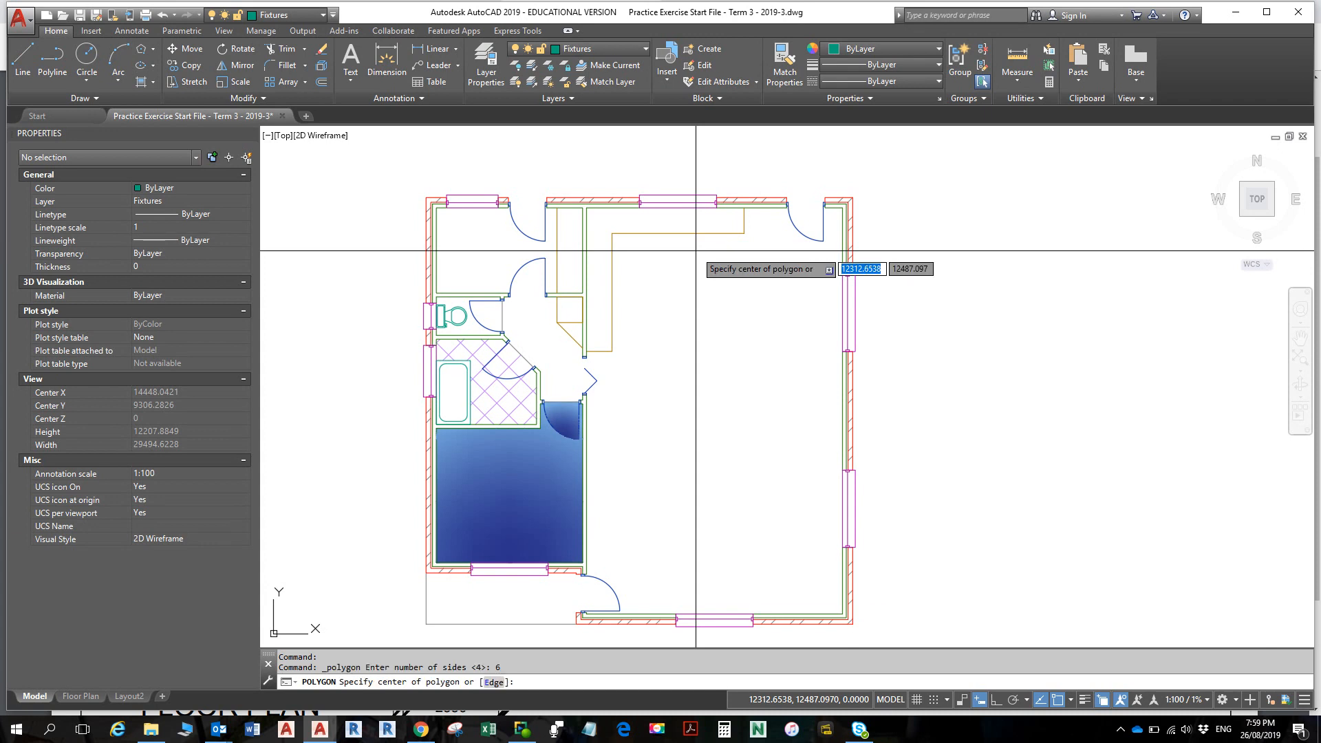
{"action": "left_click", "coordinate": [758, 323]}
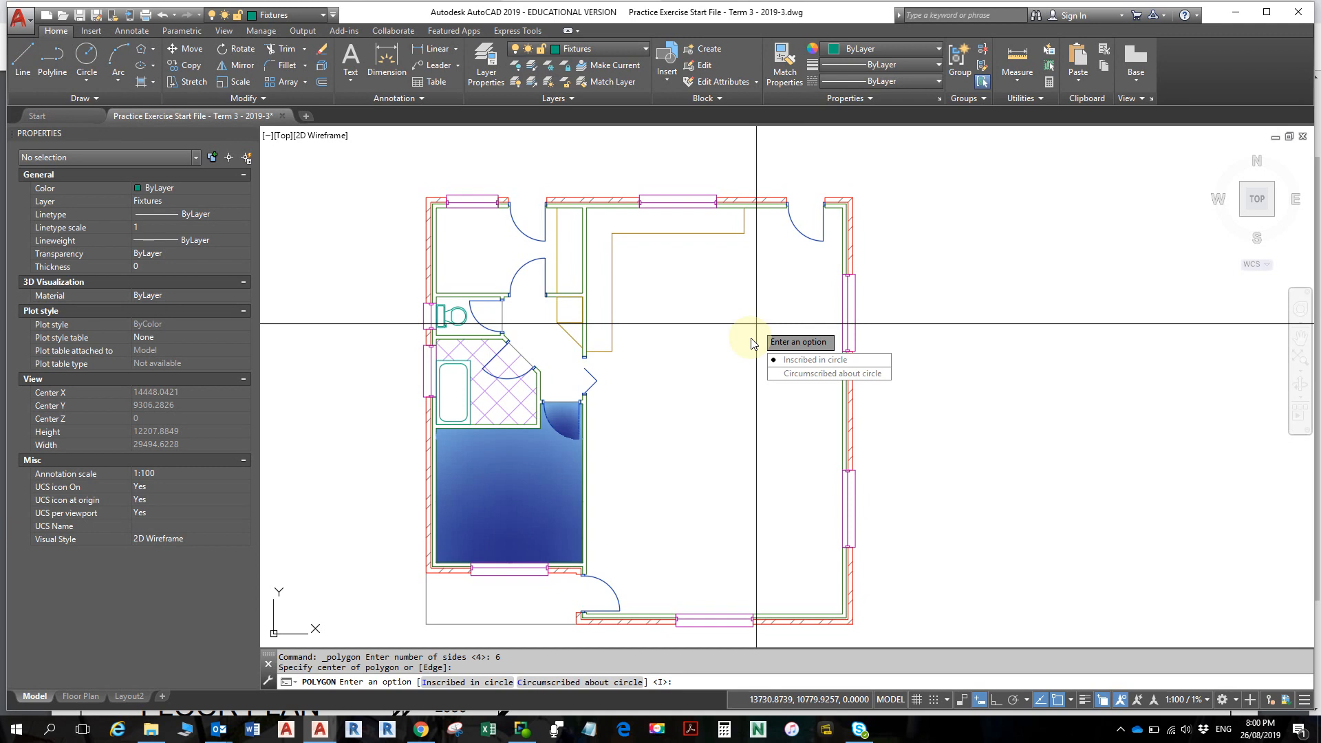
{"action": "key", "text": "Escape"}
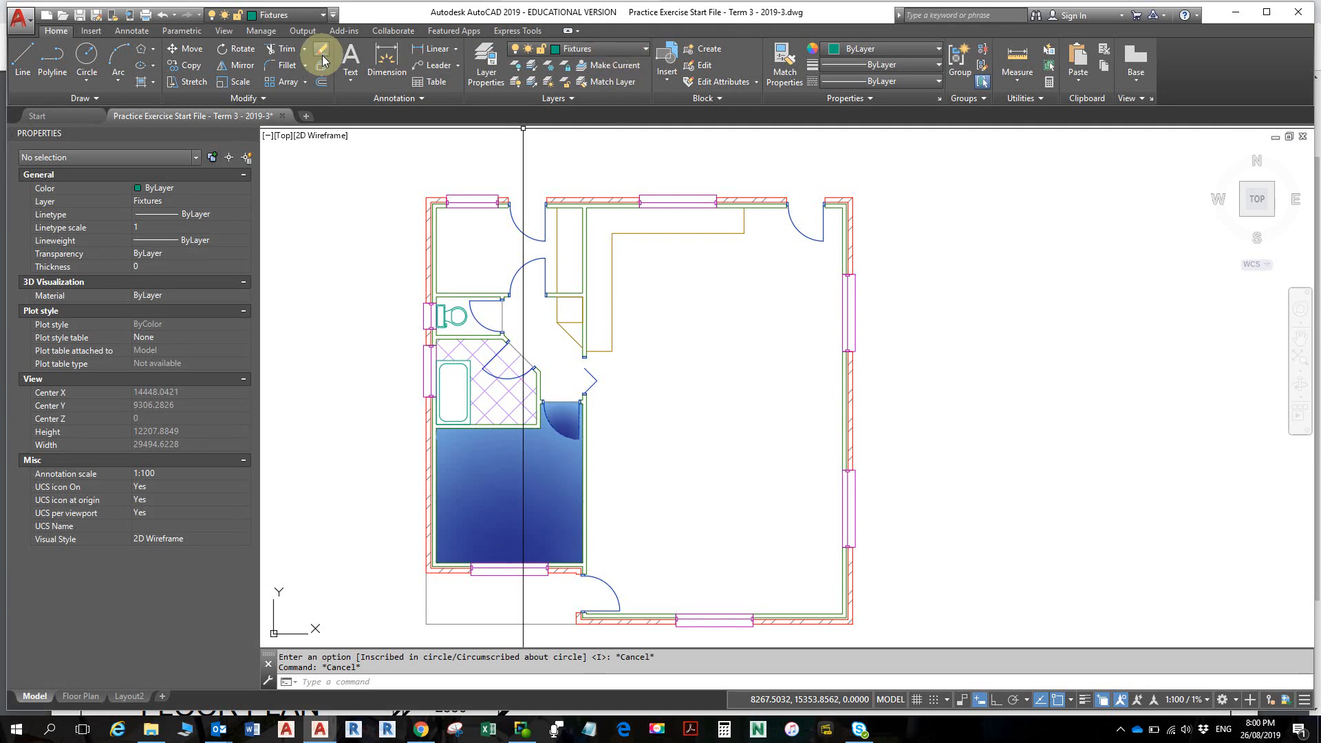
- Draw a circle with a radius of 60 in the open upper part of the large room
{"action": "left_click", "coordinate": [86, 55]}
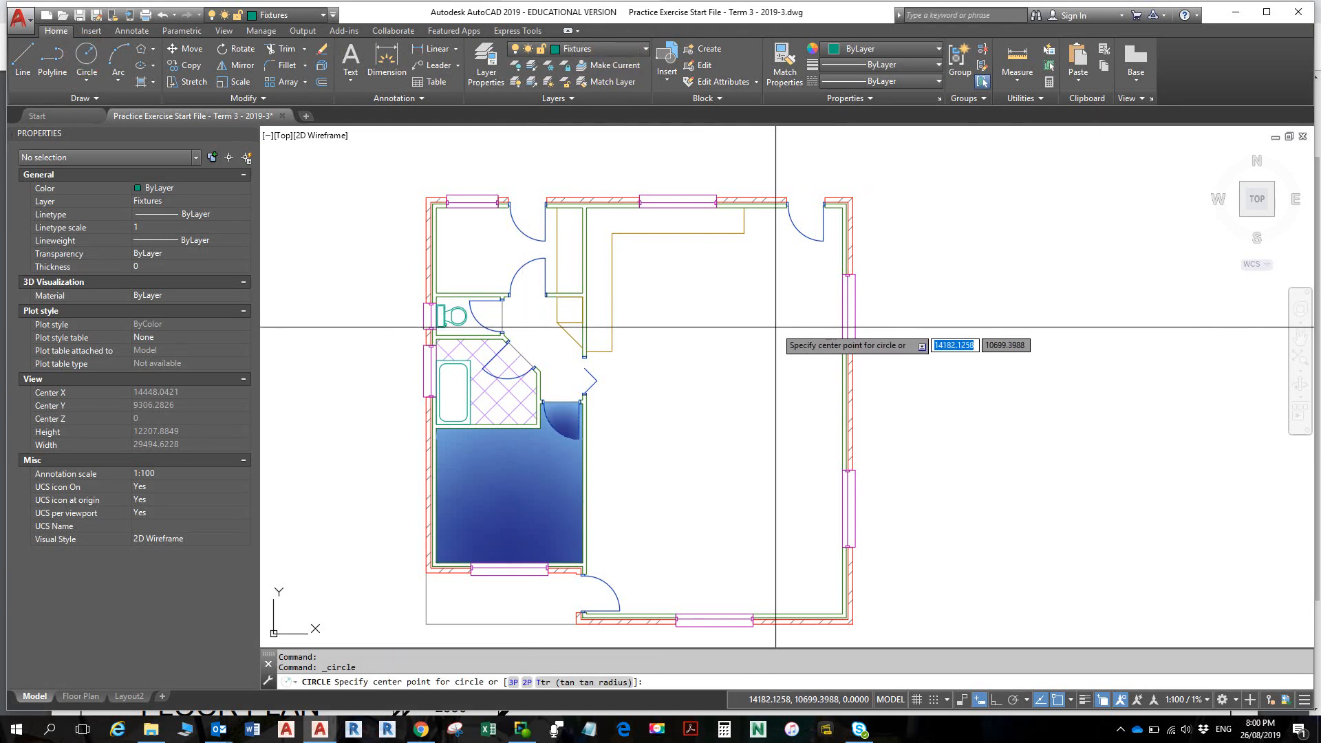
{"action": "left_click", "coordinate": [776, 327]}
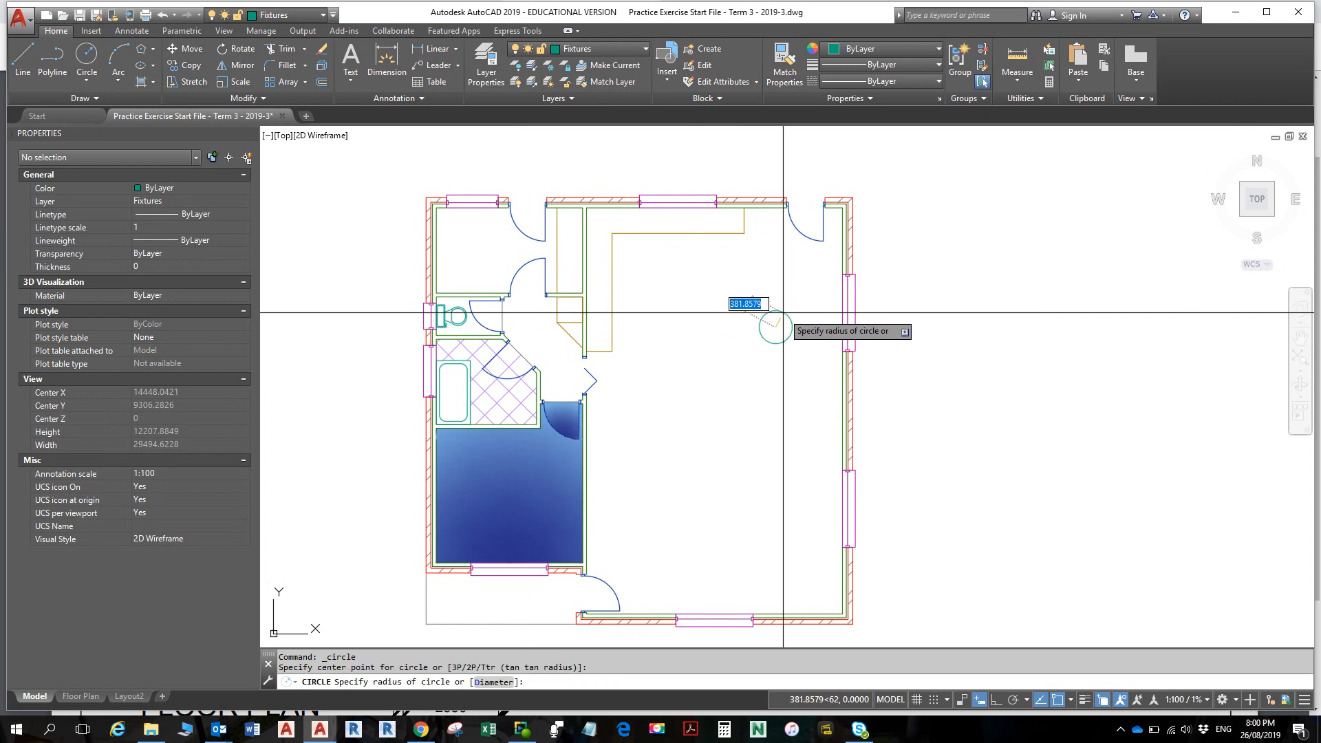
{"action": "type", "text": "60"}
{"action": "key", "text": "Return"}
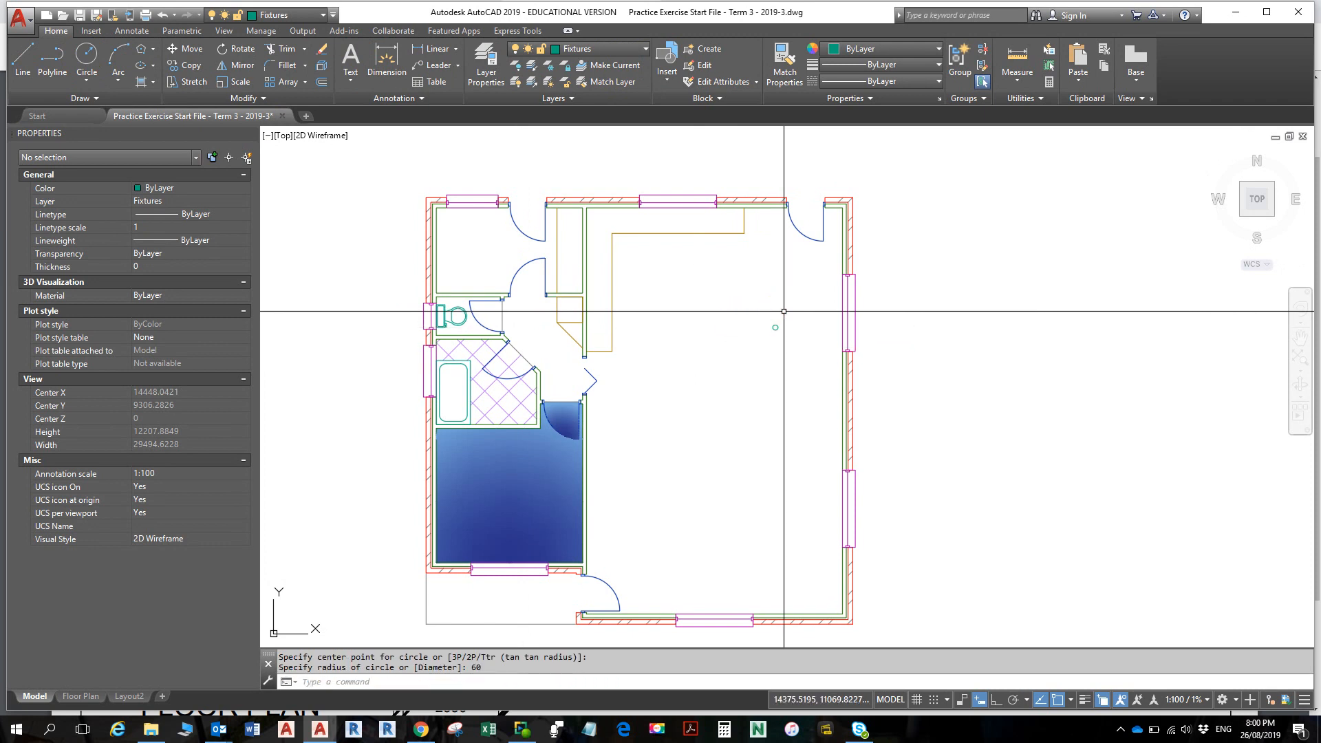
{"action": "key", "text": "Escape"}
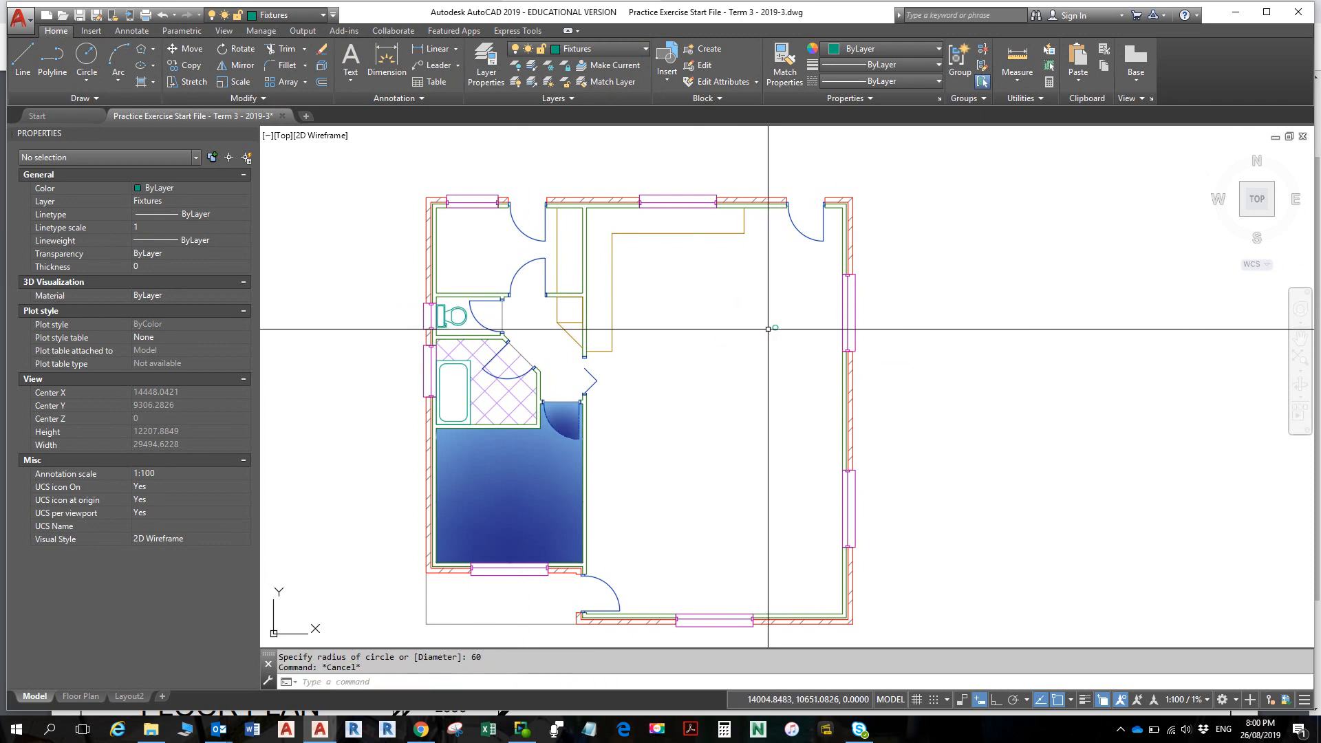
- Set the new circle's radius to 600
{"action": "left_click", "coordinate": [776, 328]}
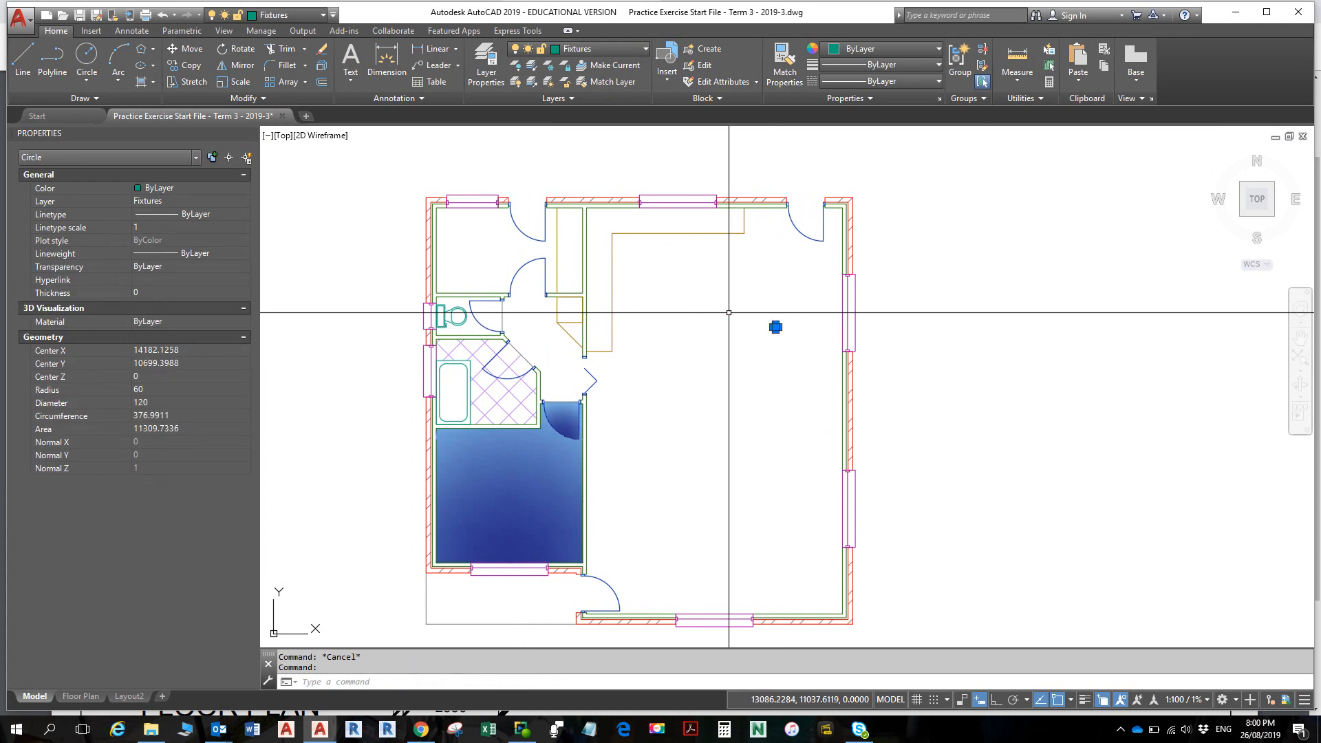
{"action": "left_click", "coordinate": [158, 392]}
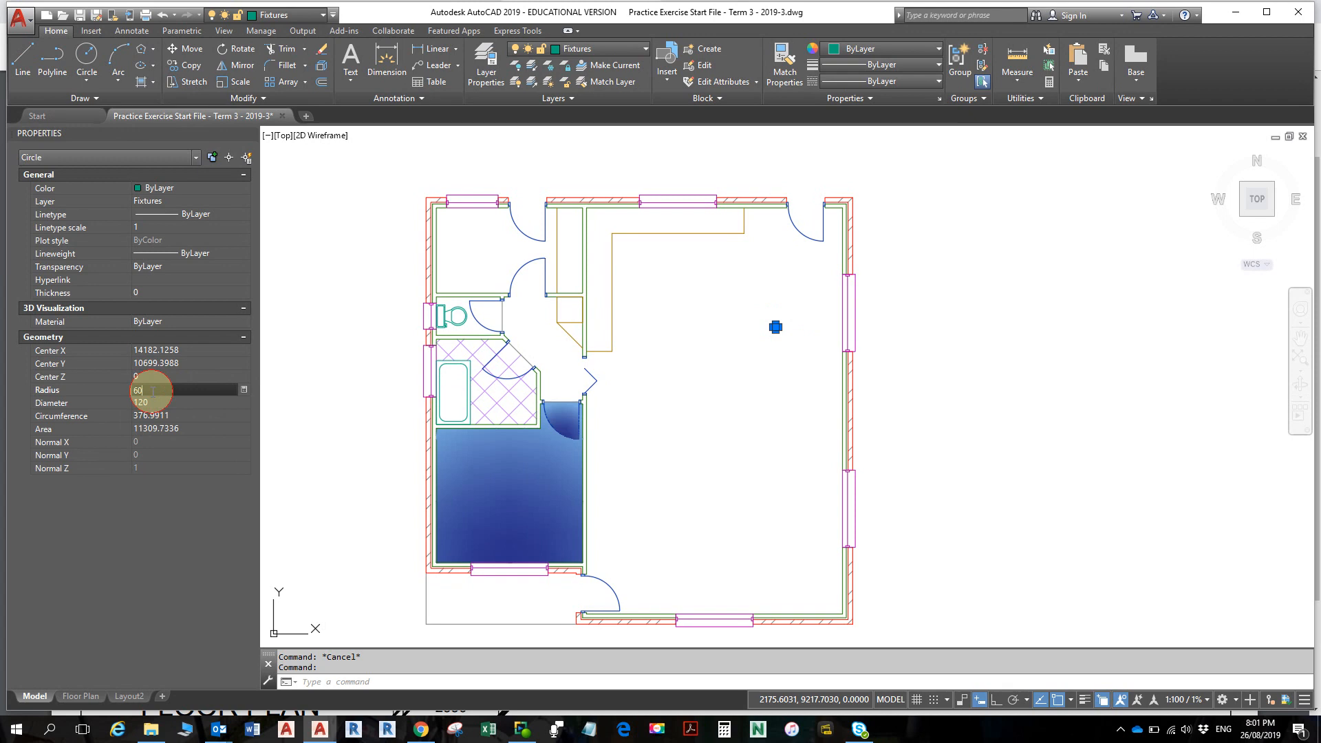
{"action": "type", "text": "0"}
{"action": "key", "text": "Tab"}
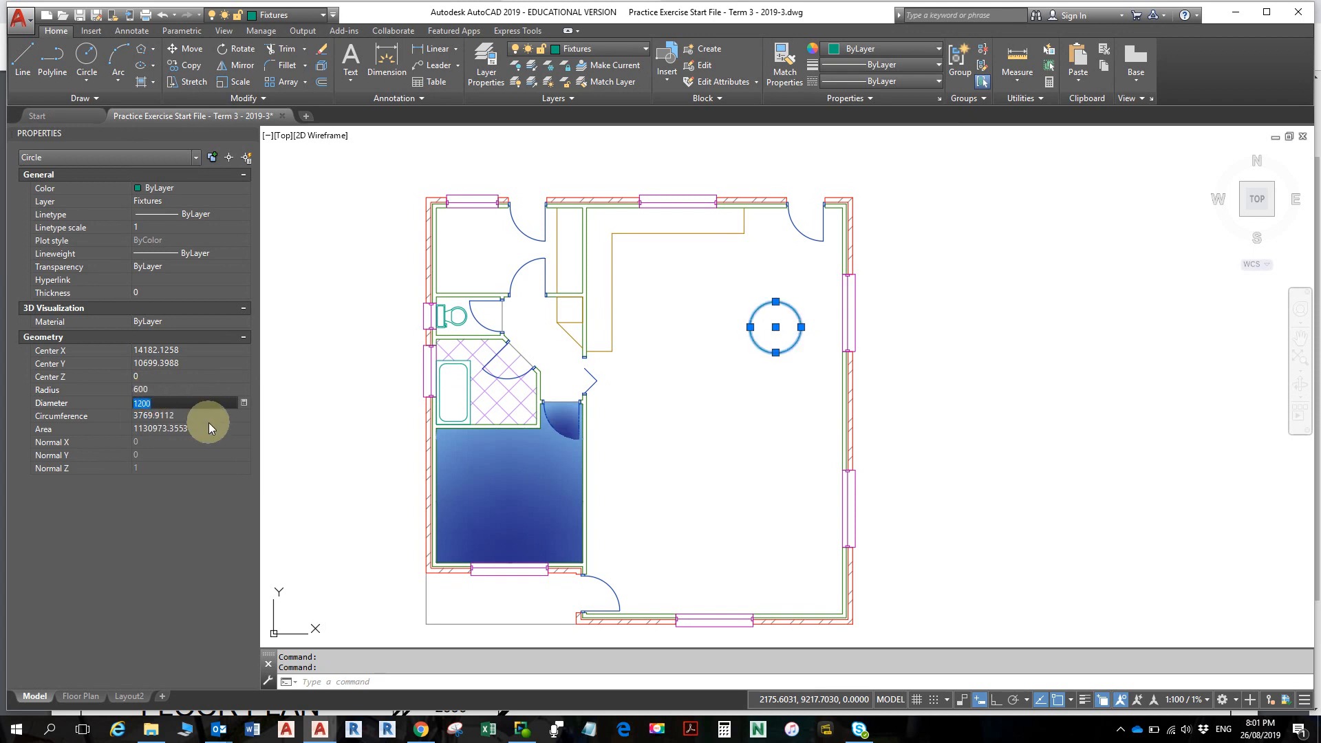
{"action": "key", "text": "Escape"}
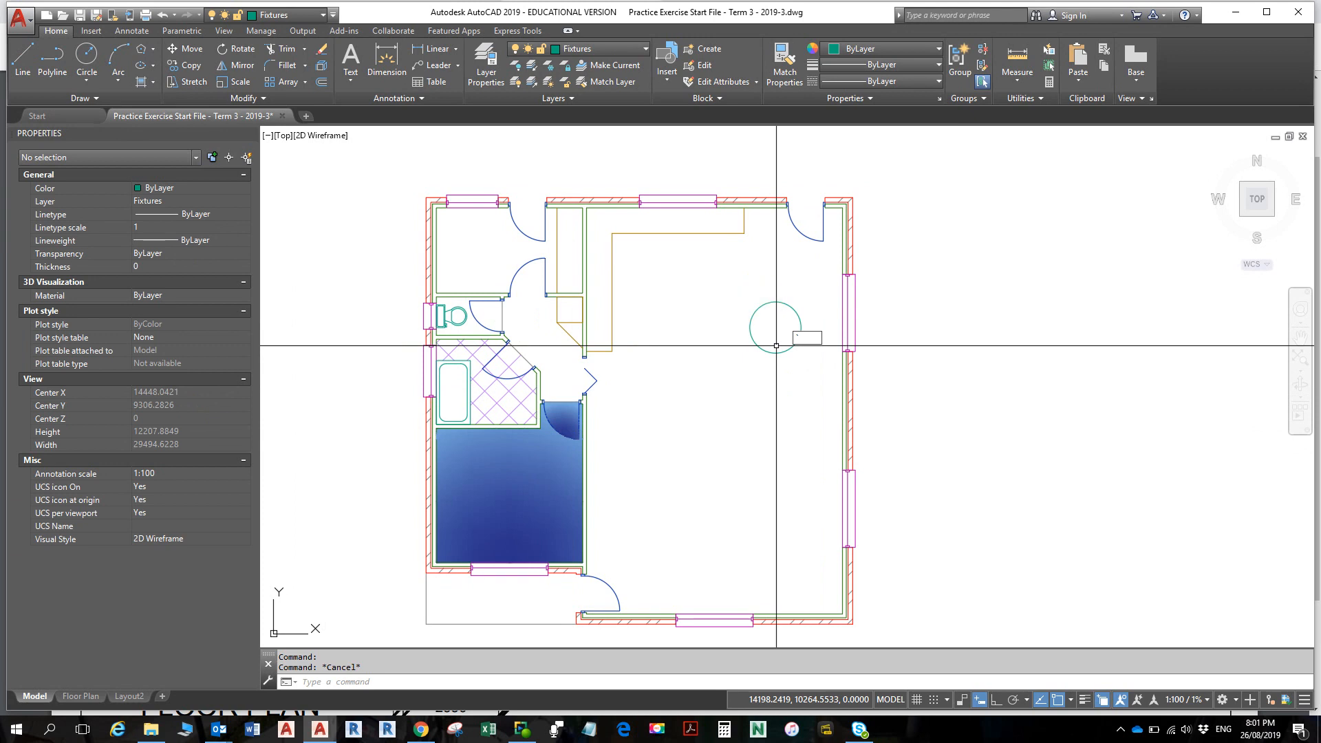
- Move the circle in the large room to the Viewport layer and clear the selection
{"action": "left_click", "coordinate": [766, 304]}
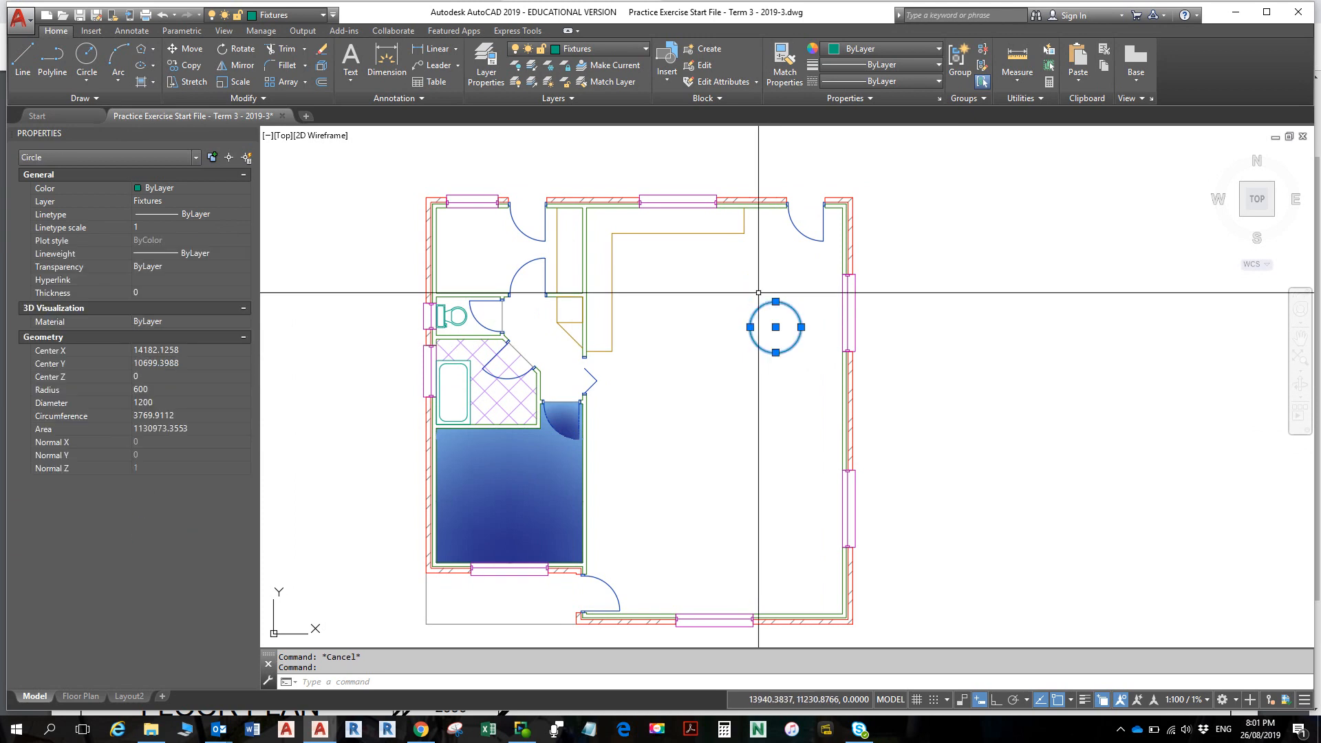
{"action": "left_click", "coordinate": [631, 50]}
{"action": "left_click", "coordinate": [596, 263]}
{"action": "key", "text": "Escape"}
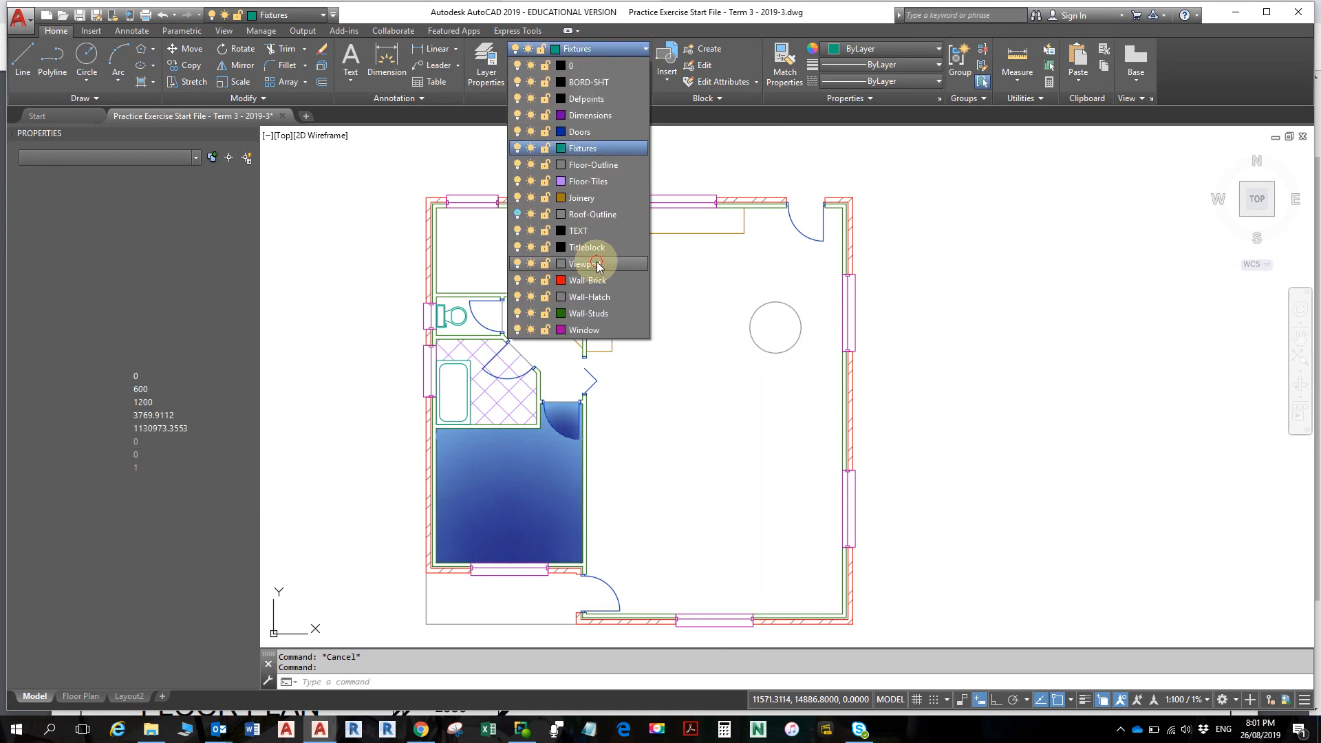
- Draw a six-sided polygon at the circle's centre, using a centre snap and the inscribed option with a radius of 600
{"action": "scroll", "coordinate": [763, 347], "scroll_direction": "up", "scroll_amount": 5}
{"action": "scroll", "coordinate": [763, 347], "scroll_direction": "down", "scroll_amount": 3}
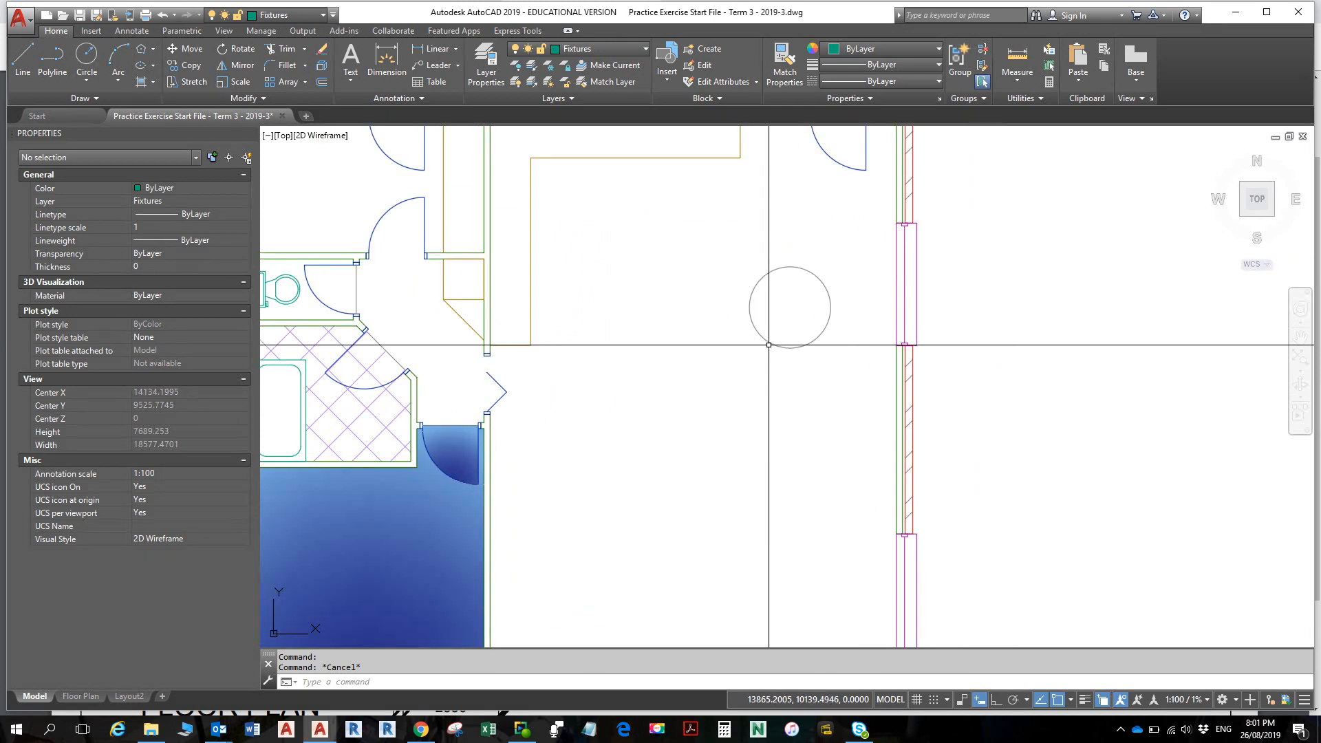
{"action": "scroll", "coordinate": [768, 348], "scroll_direction": "up", "scroll_amount": 3}
{"action": "left_click", "coordinate": [141, 48]}
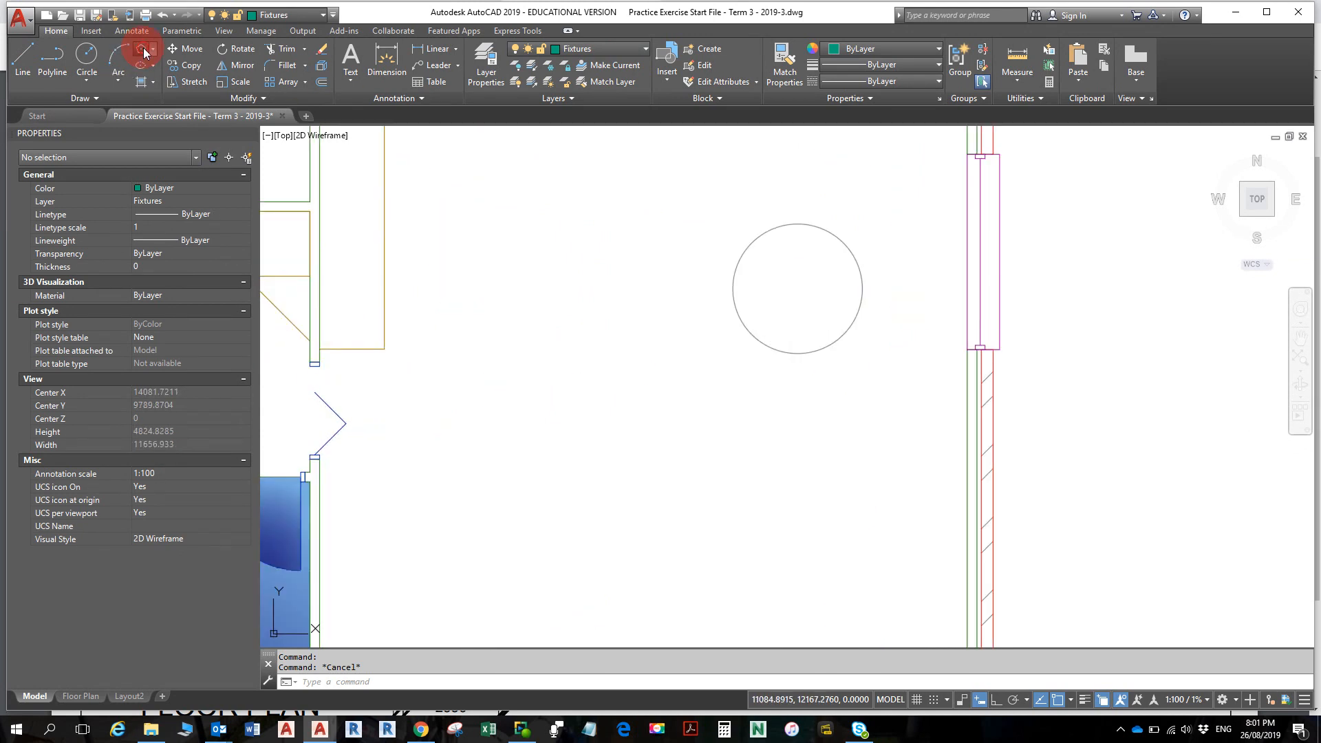
{"action": "key", "text": "Return"}
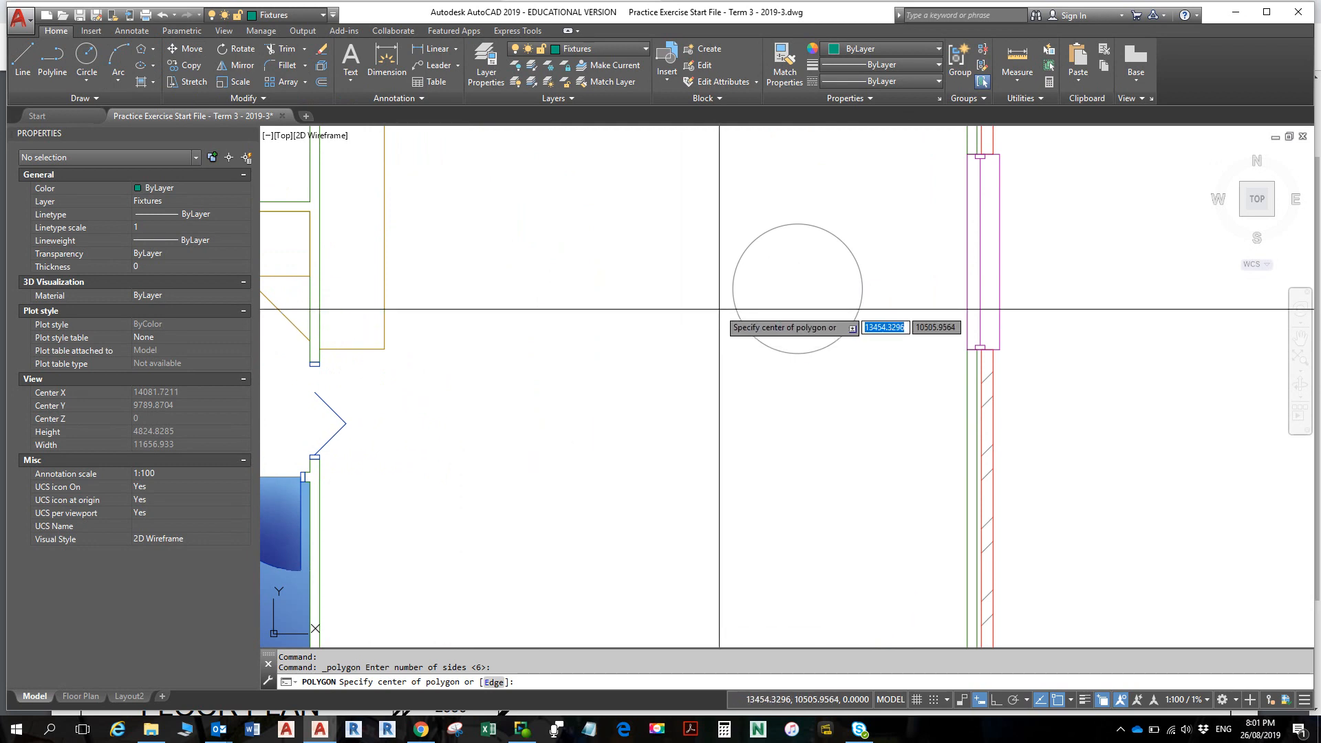
{"action": "right_click", "coordinate": [796, 291], "text": "shift"}
{"action": "mouse_move", "coordinate": [848, 370]}
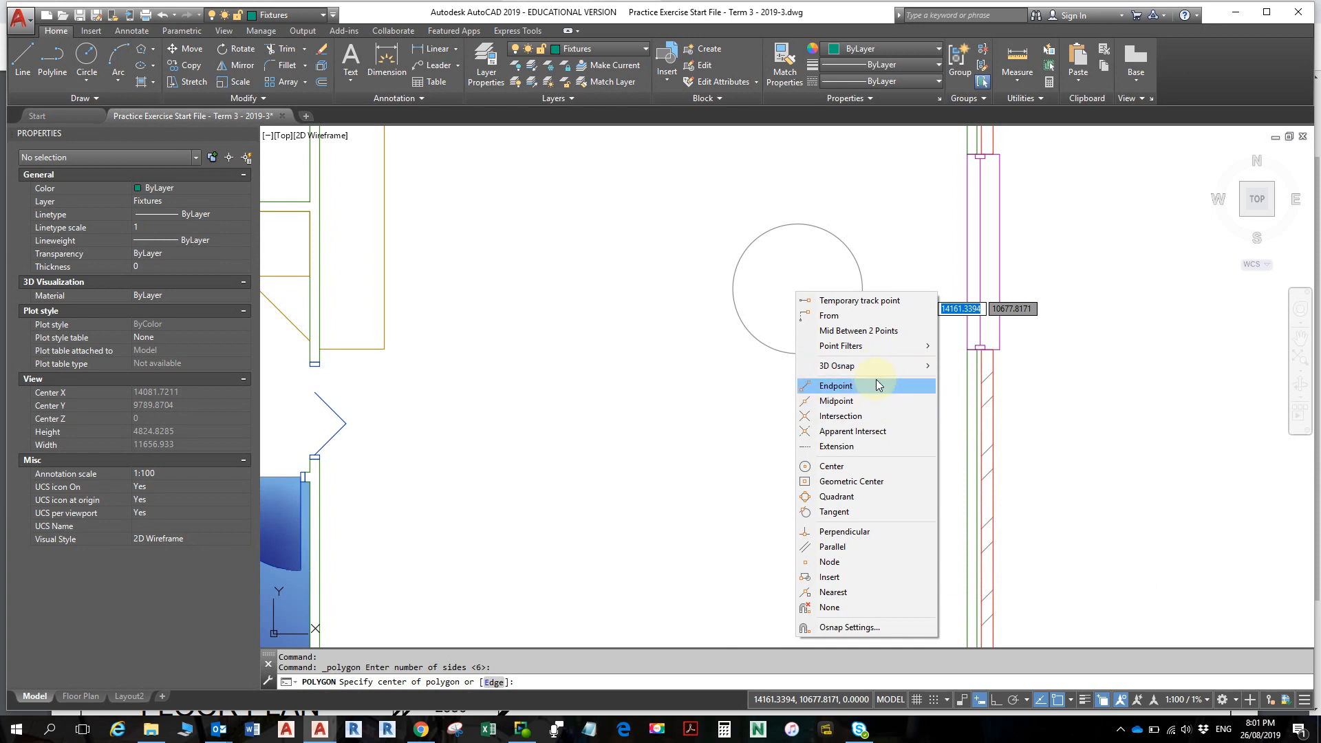
{"action": "left_click", "coordinate": [865, 467]}
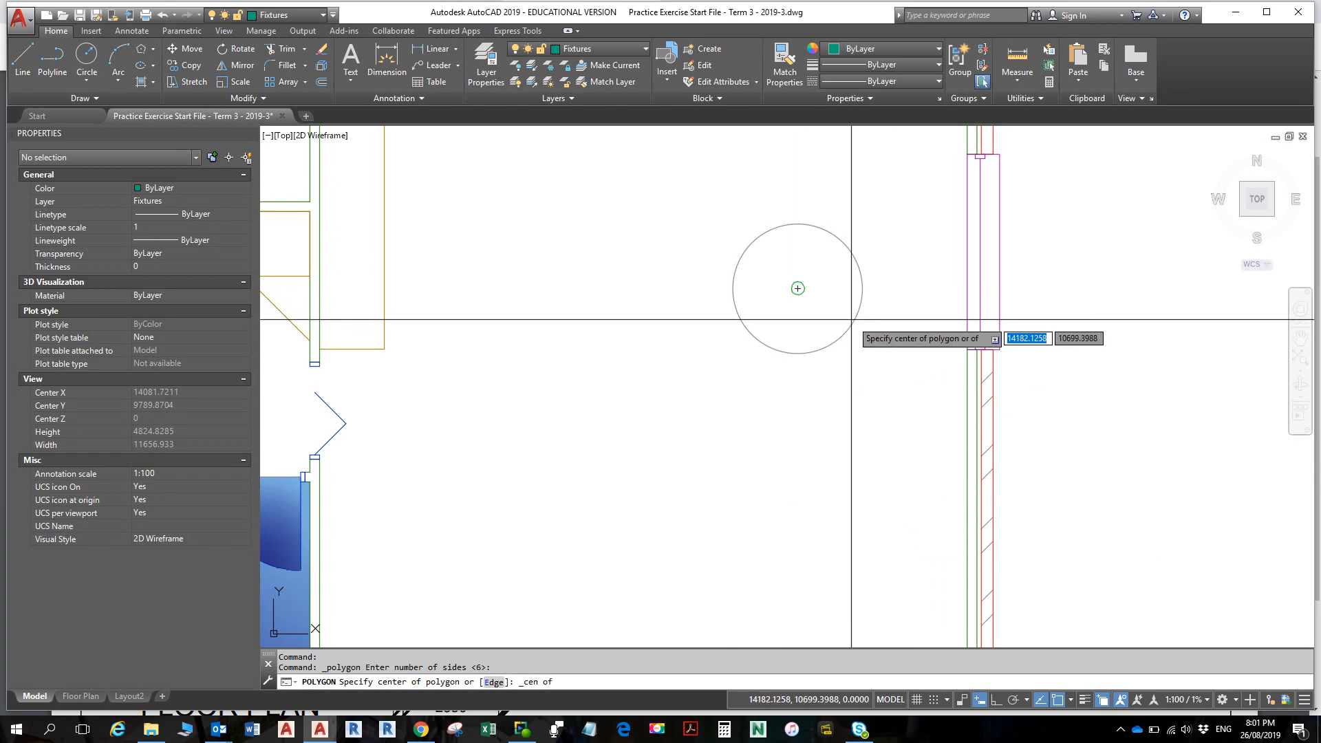
{"action": "left_click", "coordinate": [797, 288]}
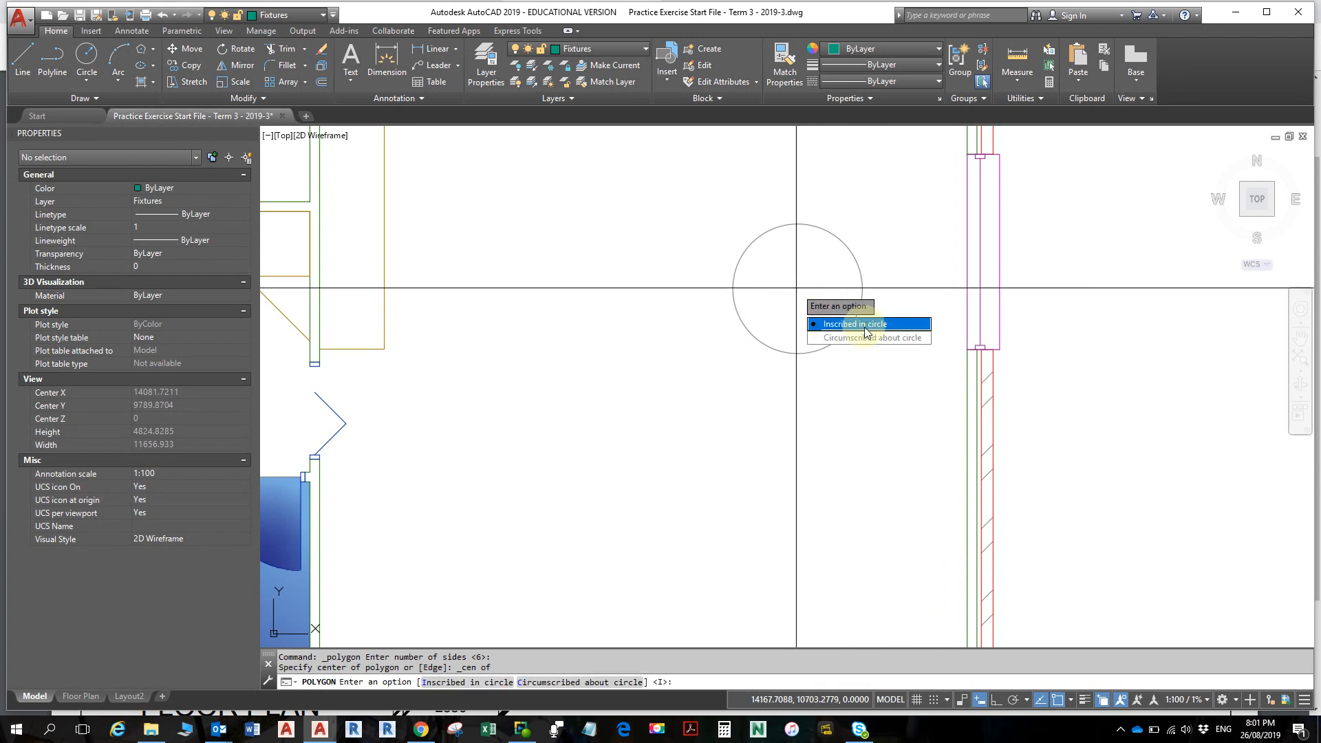
{"action": "left_click", "coordinate": [865, 328]}
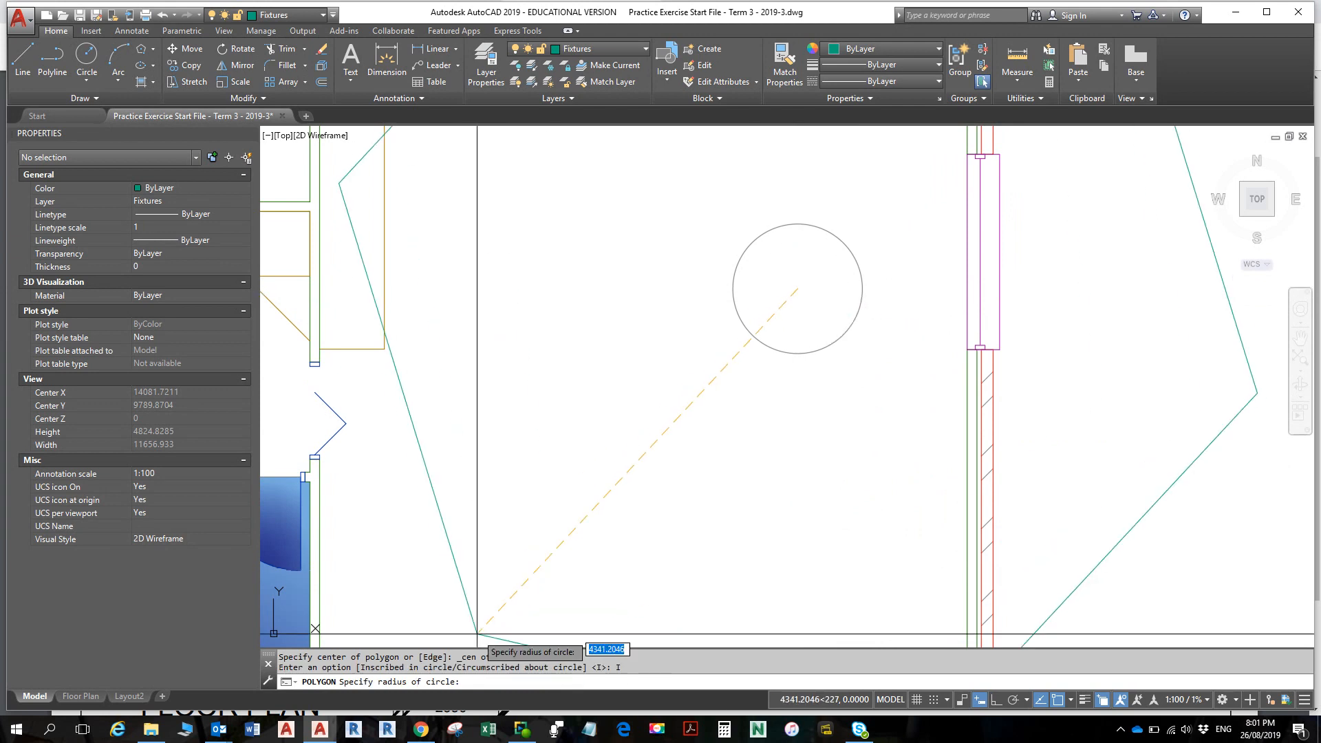
{"action": "type", "text": "600"}
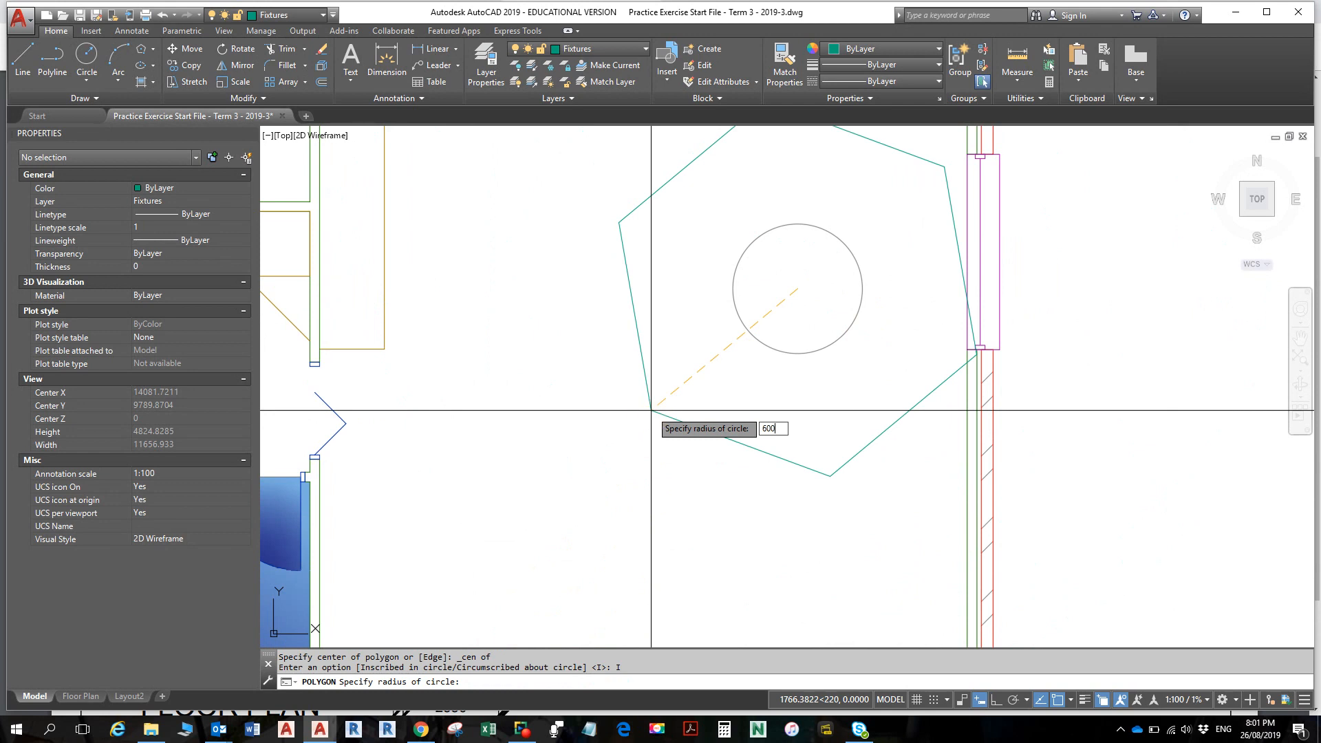
{"action": "key", "text": "Return"}
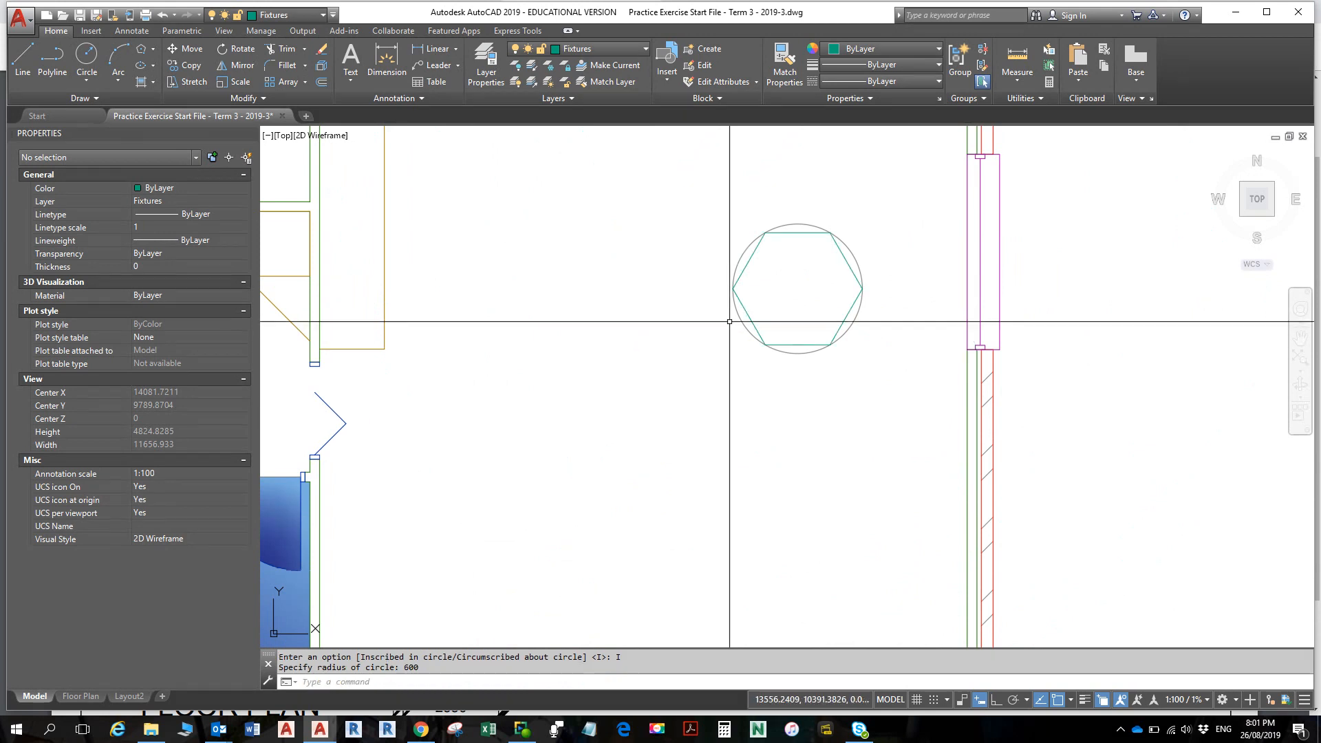
{"action": "scroll", "coordinate": [737, 307], "scroll_direction": "up", "scroll_amount": 2}
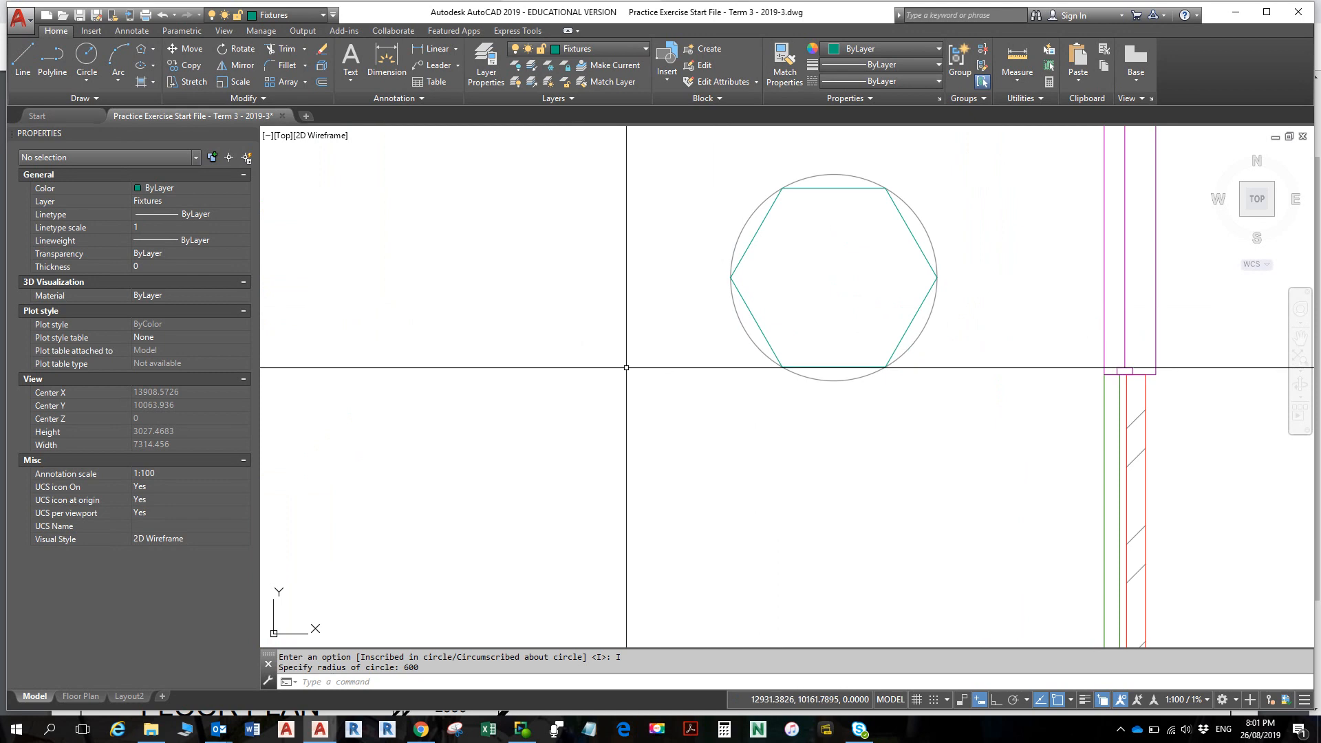
{"action": "key", "text": "Return"}
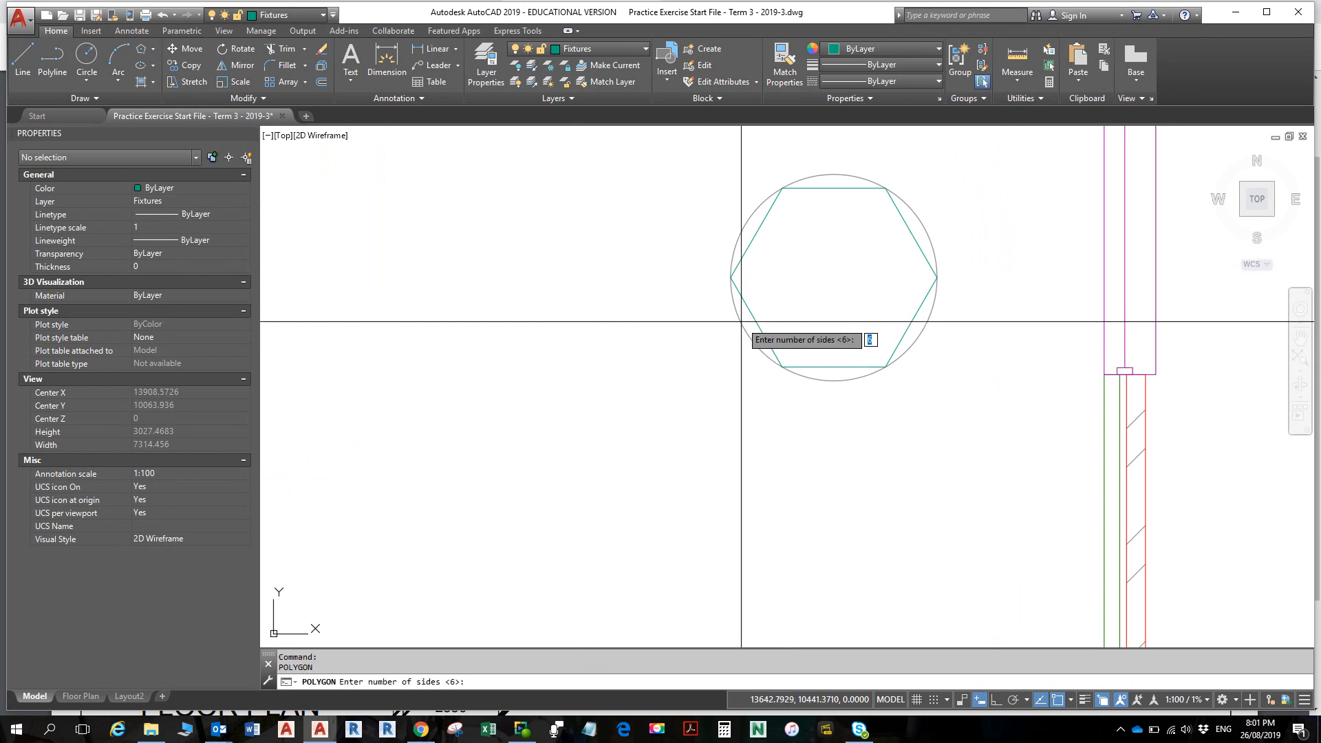
{"action": "type", "text": "cen"}
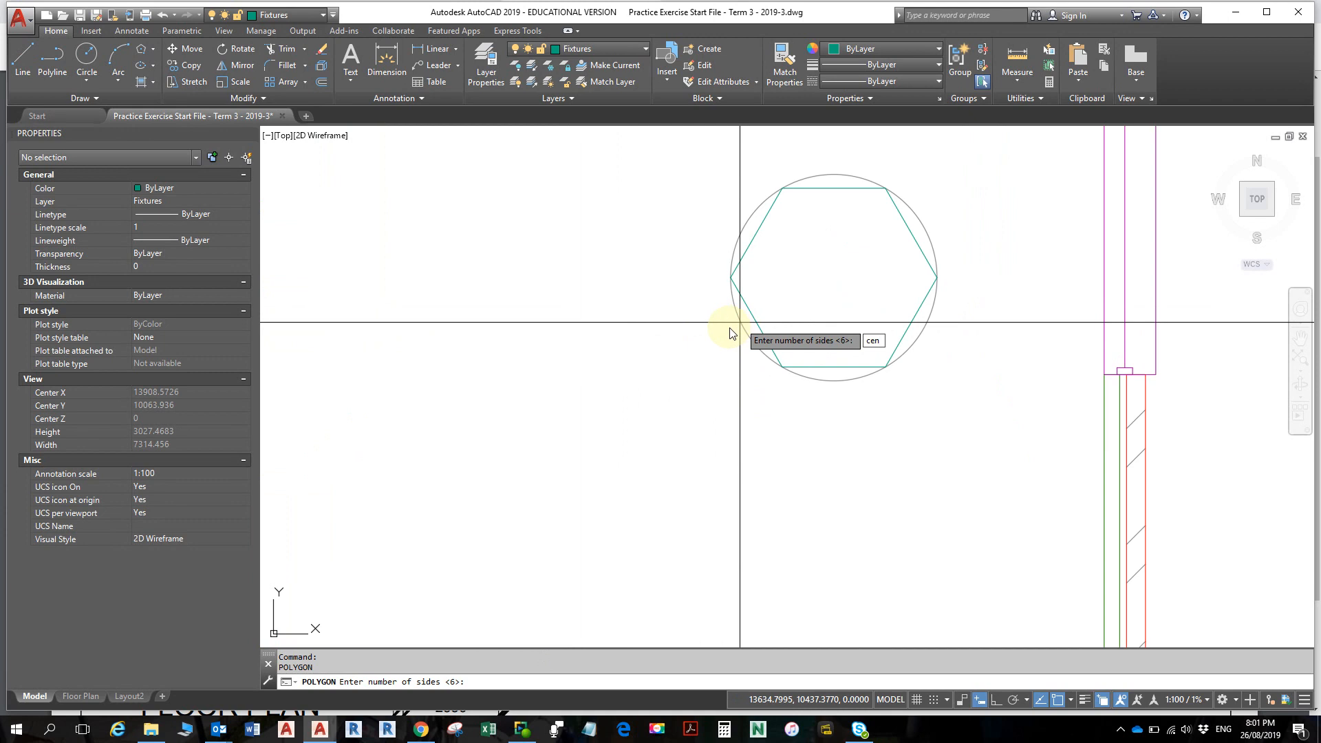
{"action": "key", "text": "Return"}
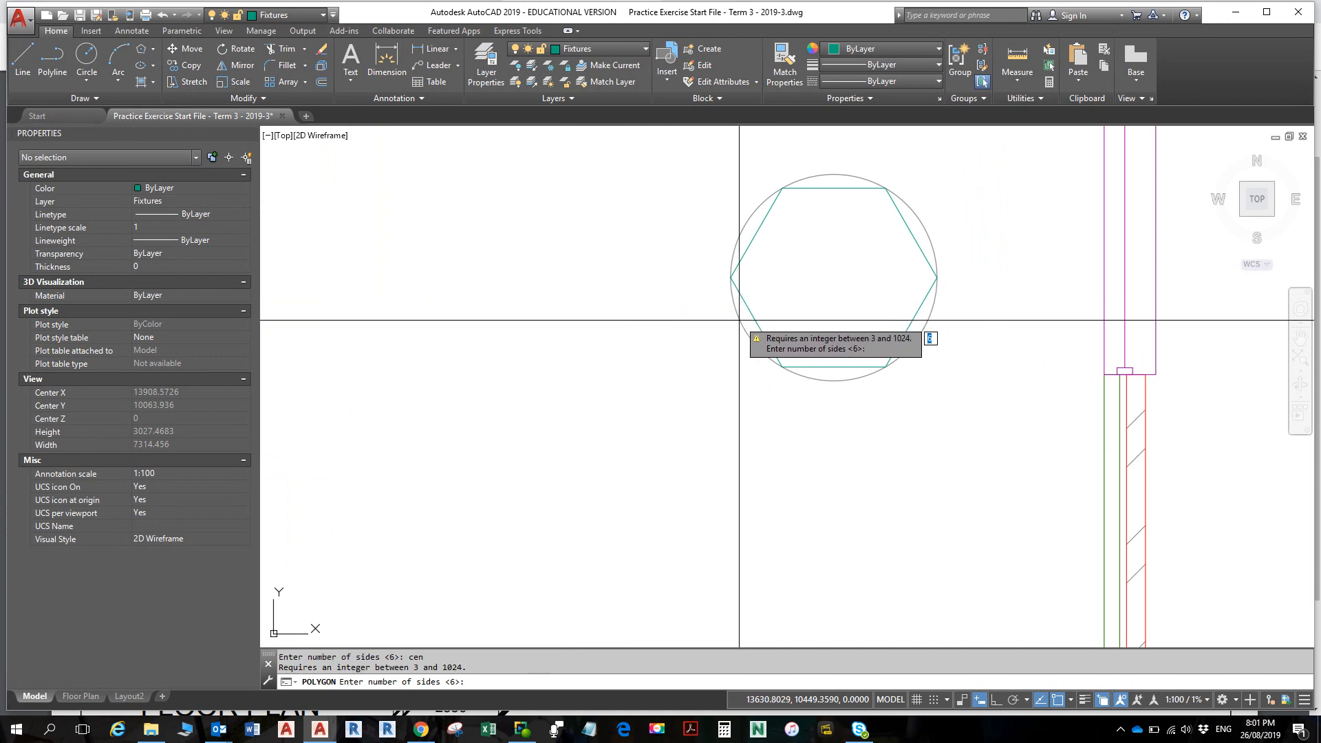
{"action": "key", "text": "Escape"}
- Draw a six-sided polygon circumscribed about the circle, using a centre snap on the circle and a radius of 600
{"action": "key", "text": "Return"}
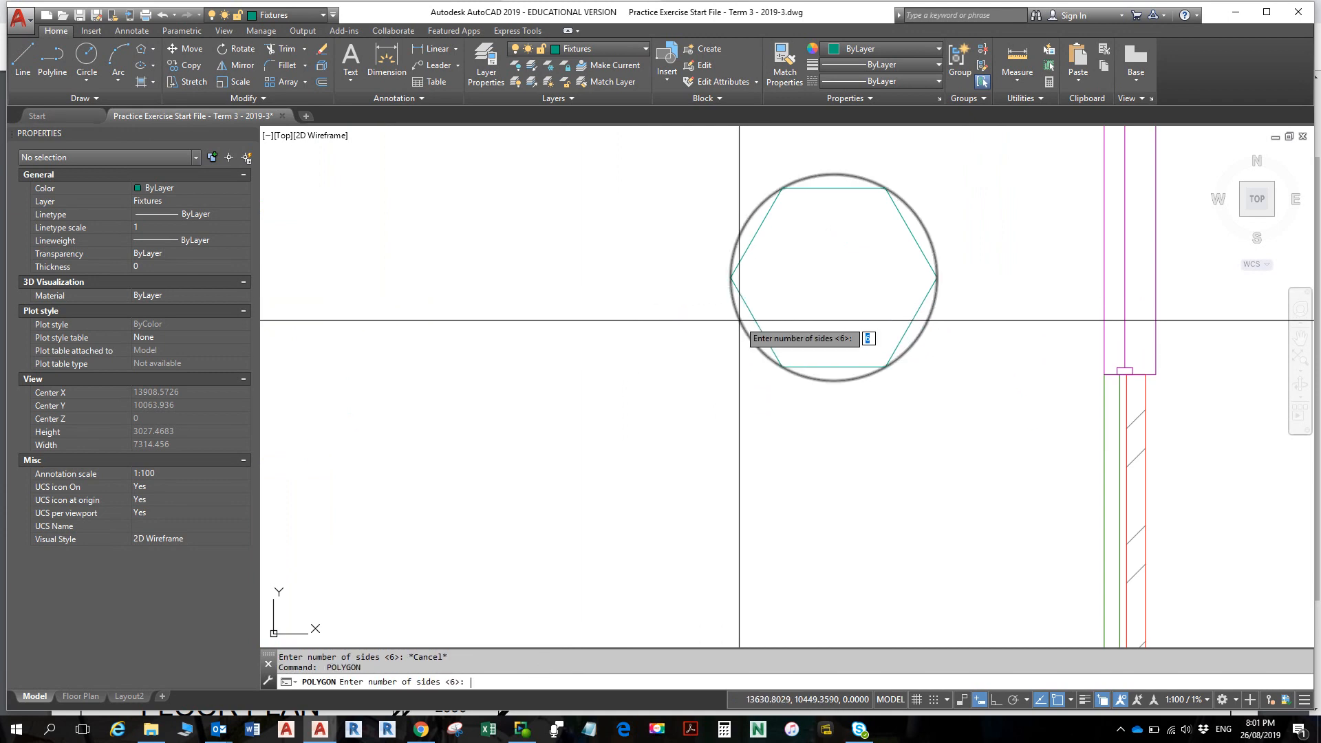
{"action": "key", "text": "Return"}
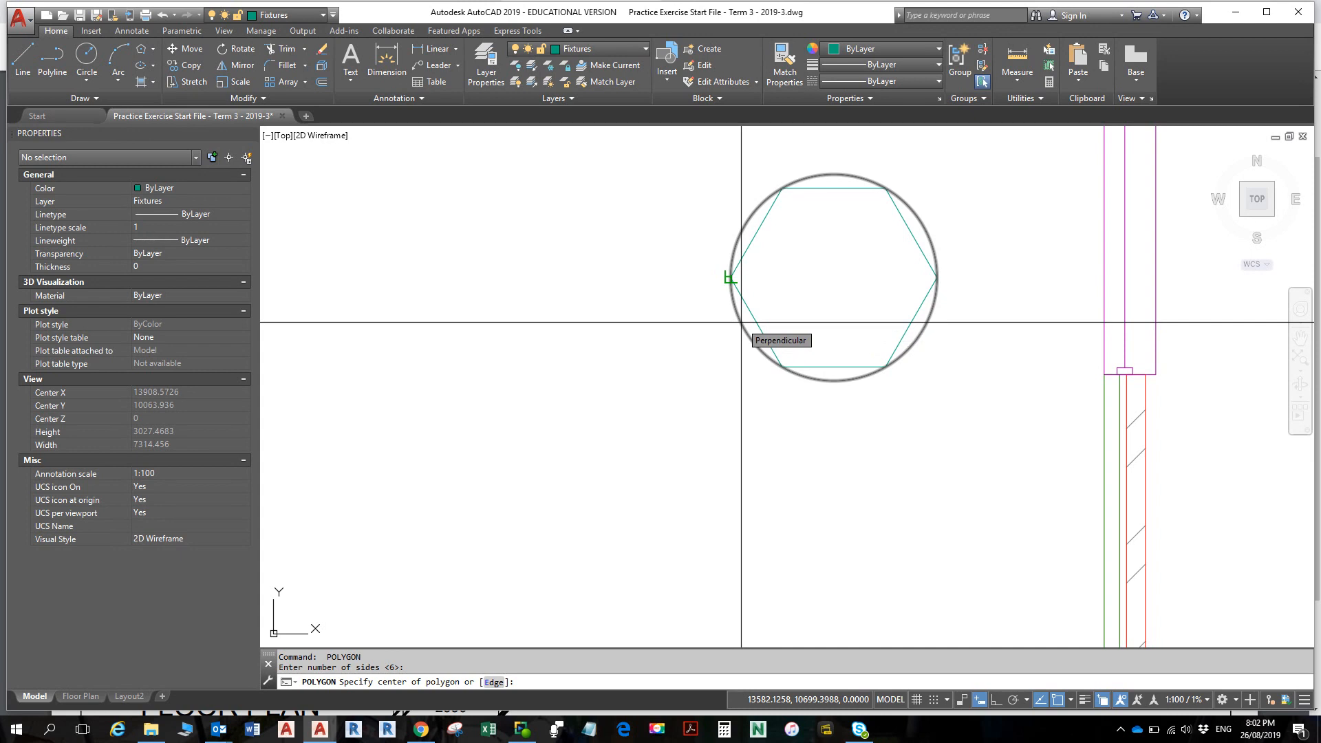
{"action": "type", "text": "cen"}
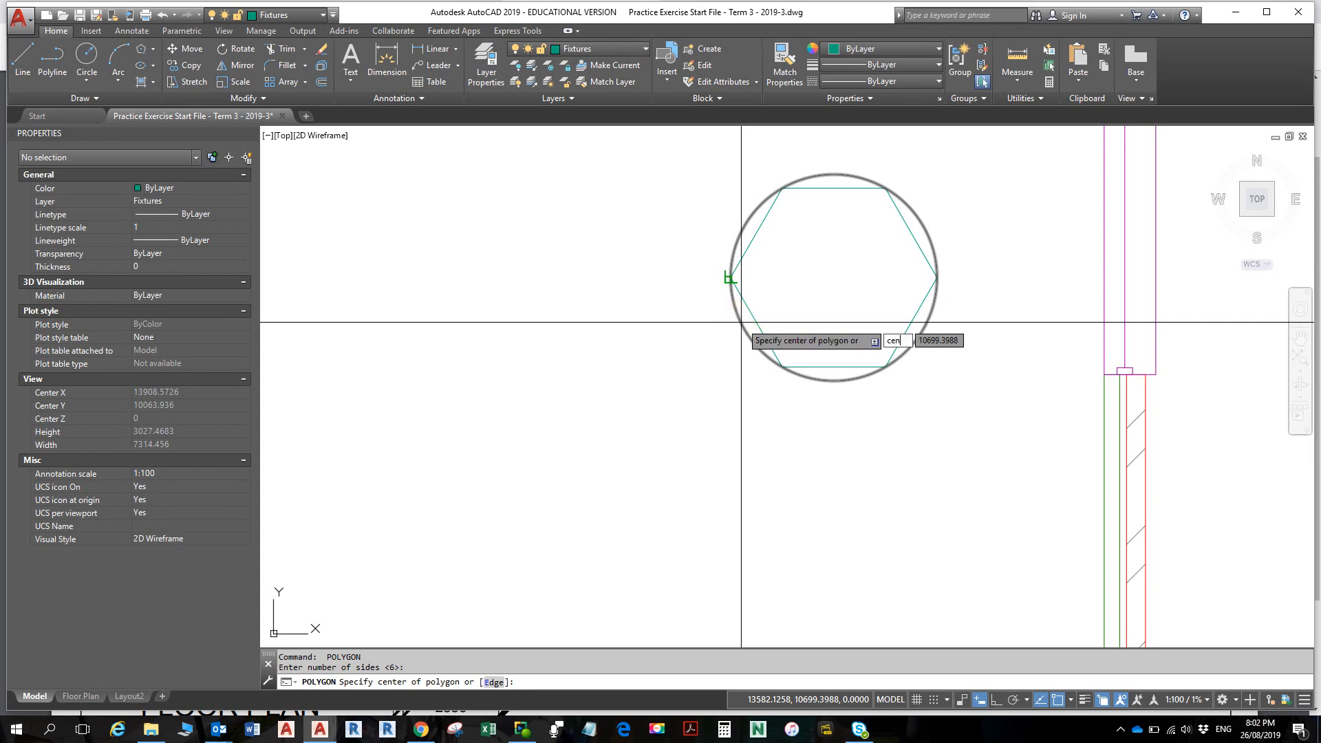
{"action": "key", "text": "Return"}
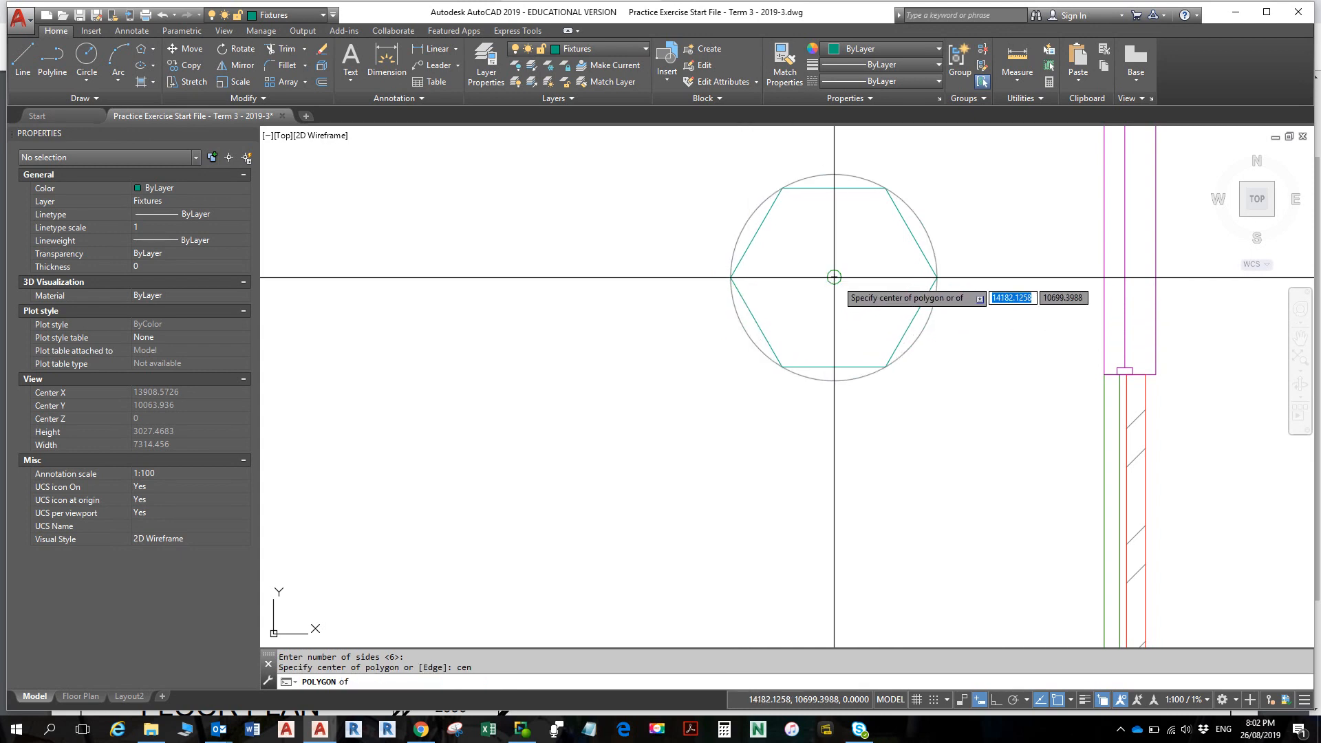
{"action": "left_click", "coordinate": [834, 279]}
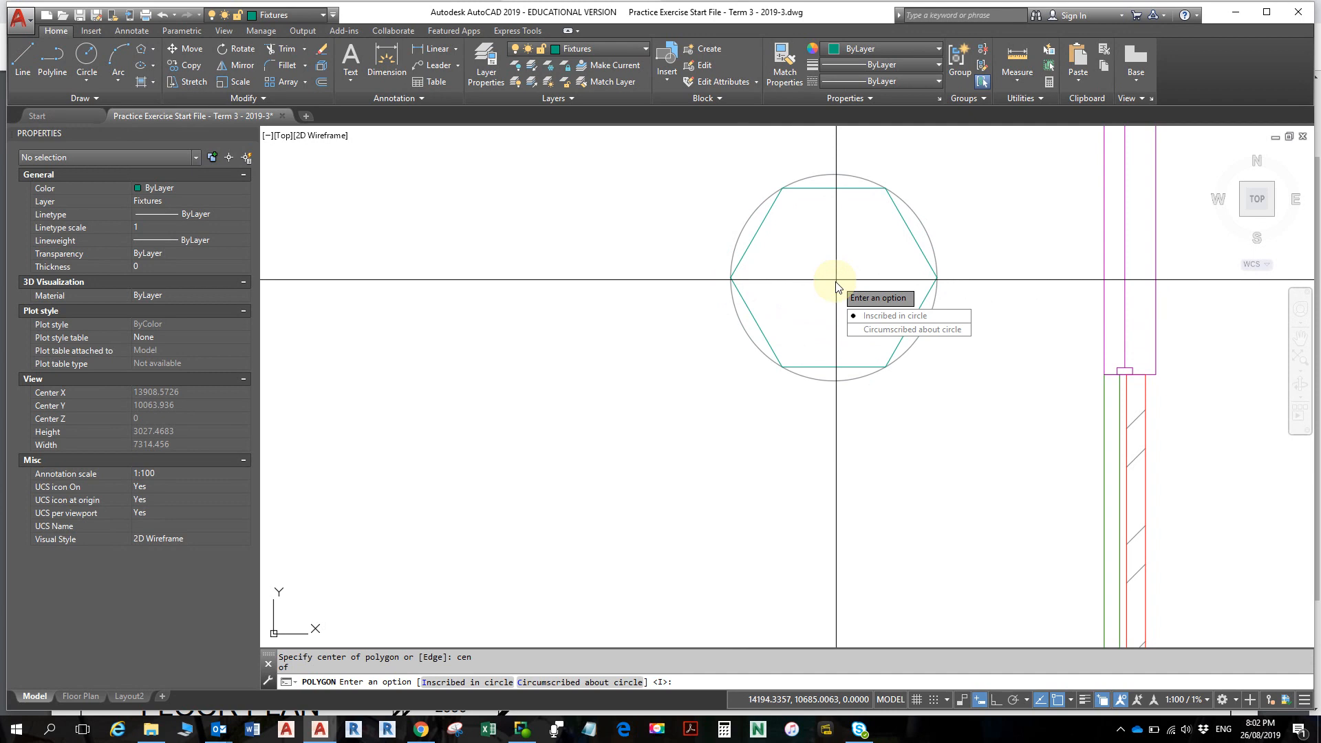
{"action": "left_click", "coordinate": [864, 329]}
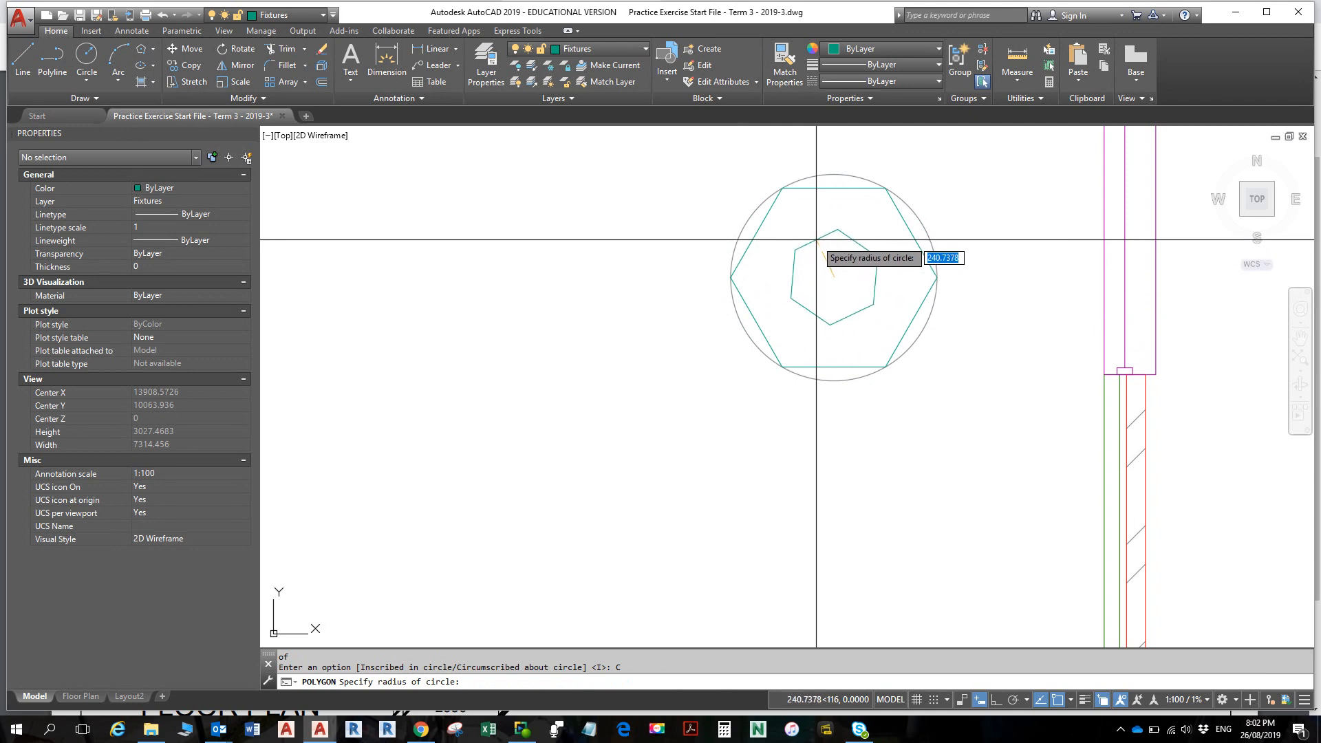
{"action": "type", "text": "600"}
{"action": "key", "text": "Return"}
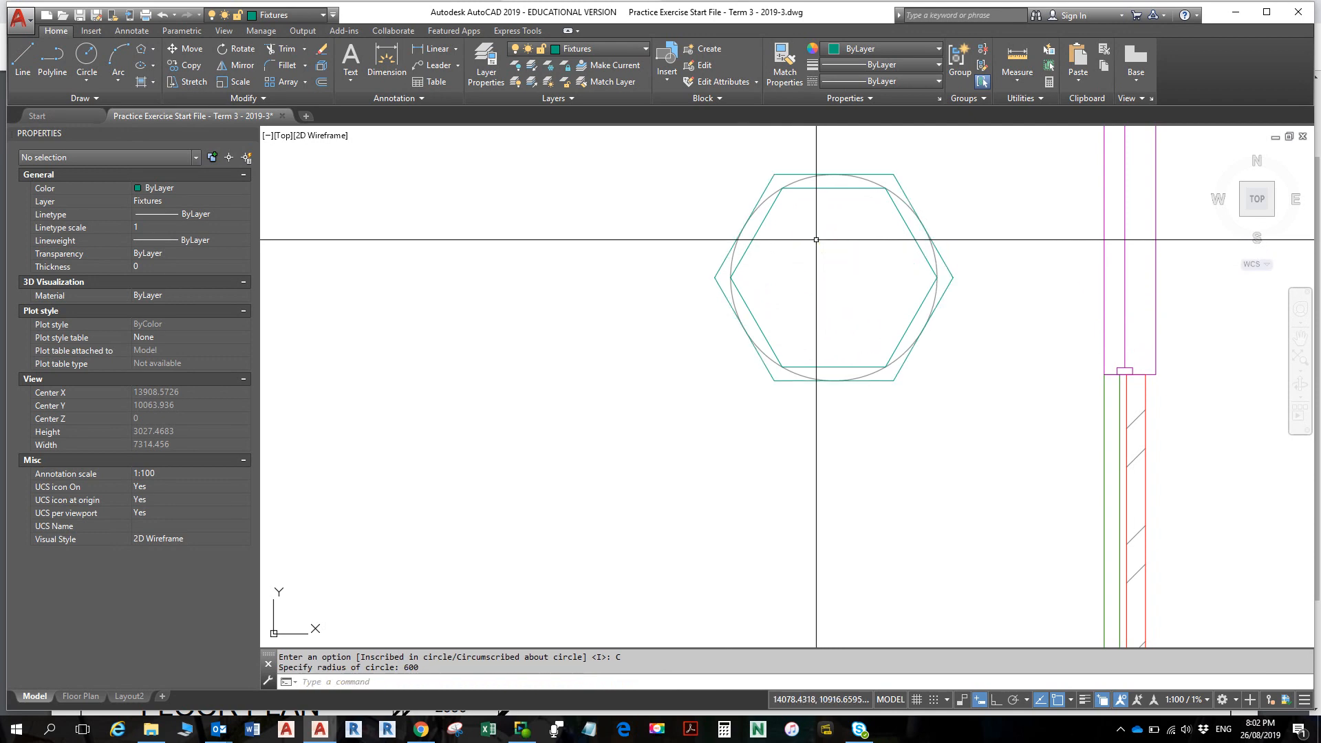
{"action": "key", "text": "Escape"}
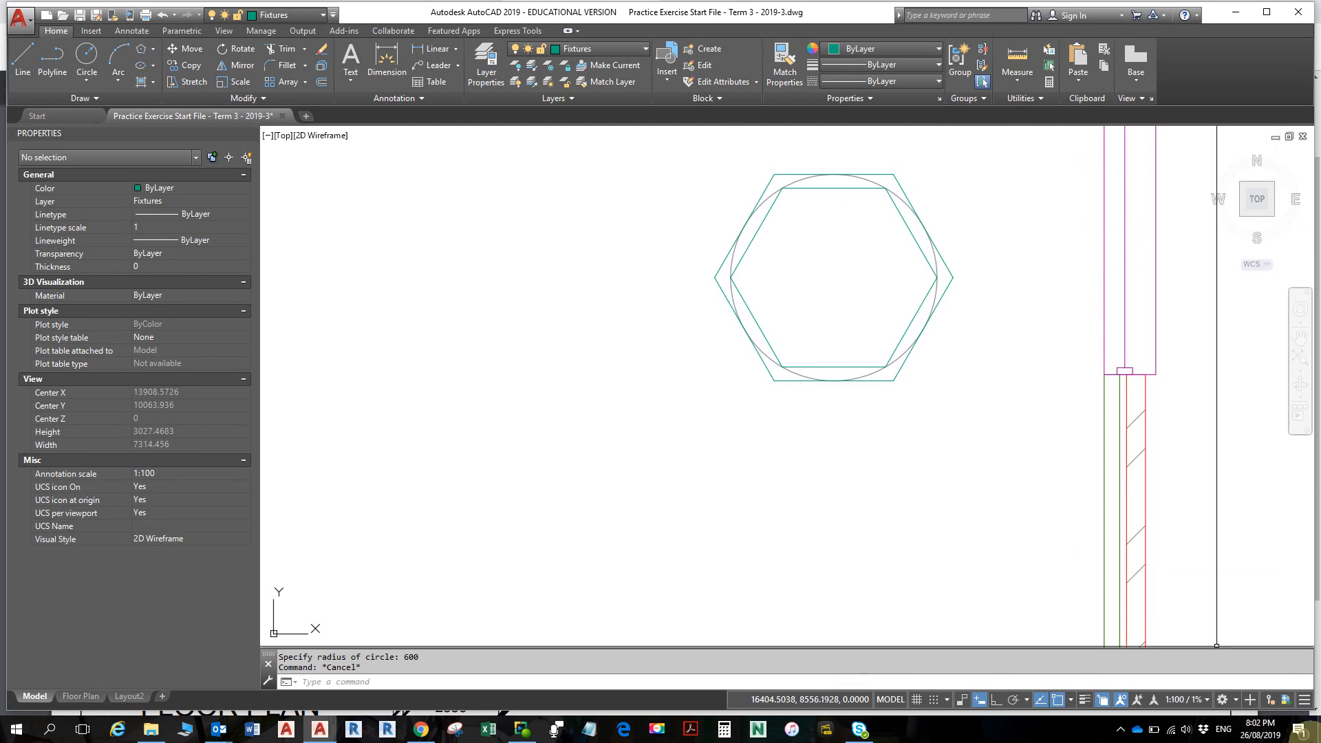
- Delete the inscribed hexagon and the reference circle, keeping only the circumscribed hexagon
{"action": "middle_click_drag", "start_coordinate": [886, 322], "coordinate": [900, 363]}
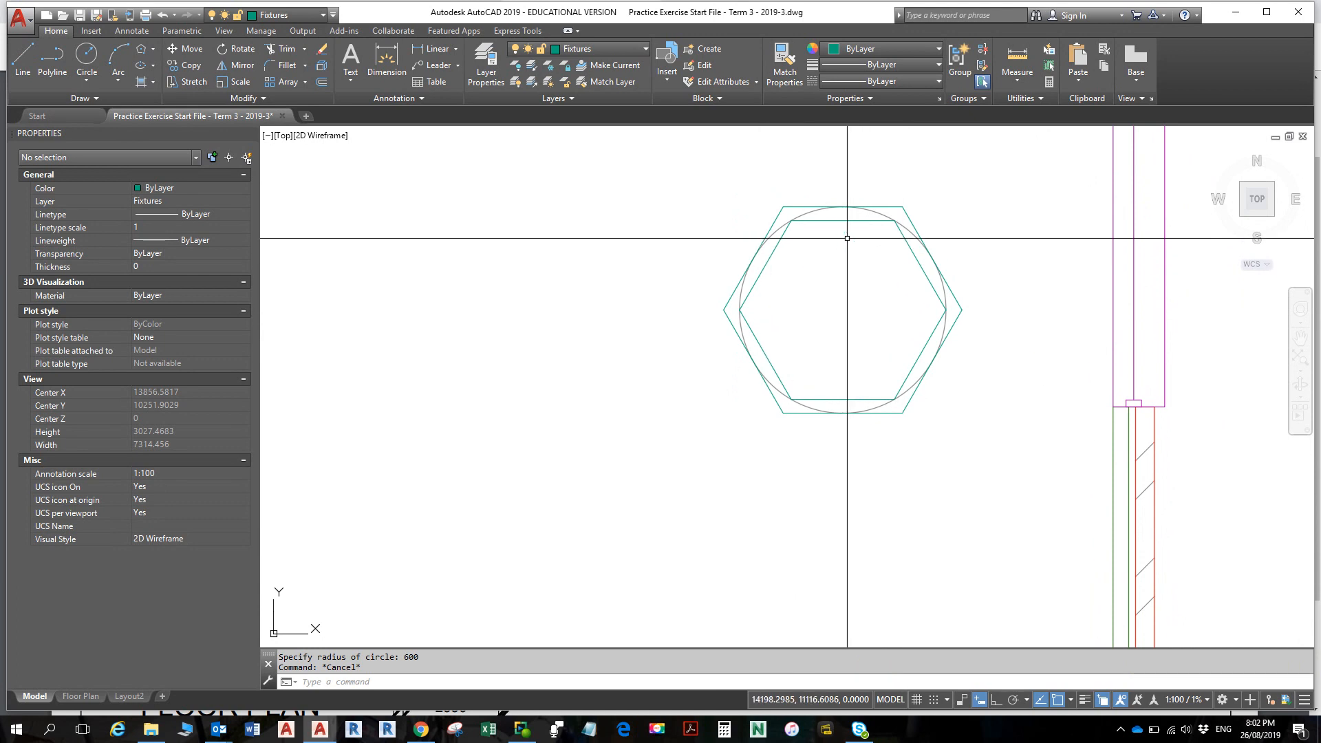
{"action": "left_click", "coordinate": [919, 259]}
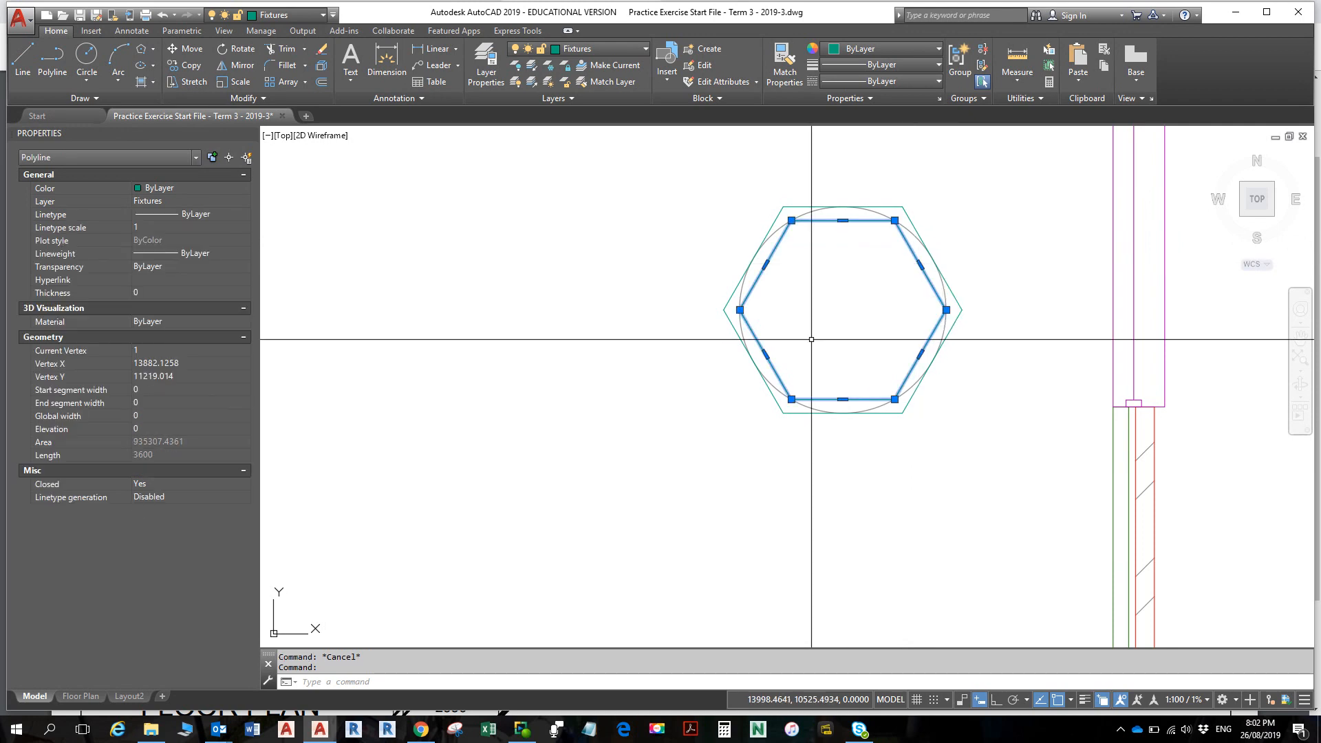
{"action": "key", "text": "Delete"}
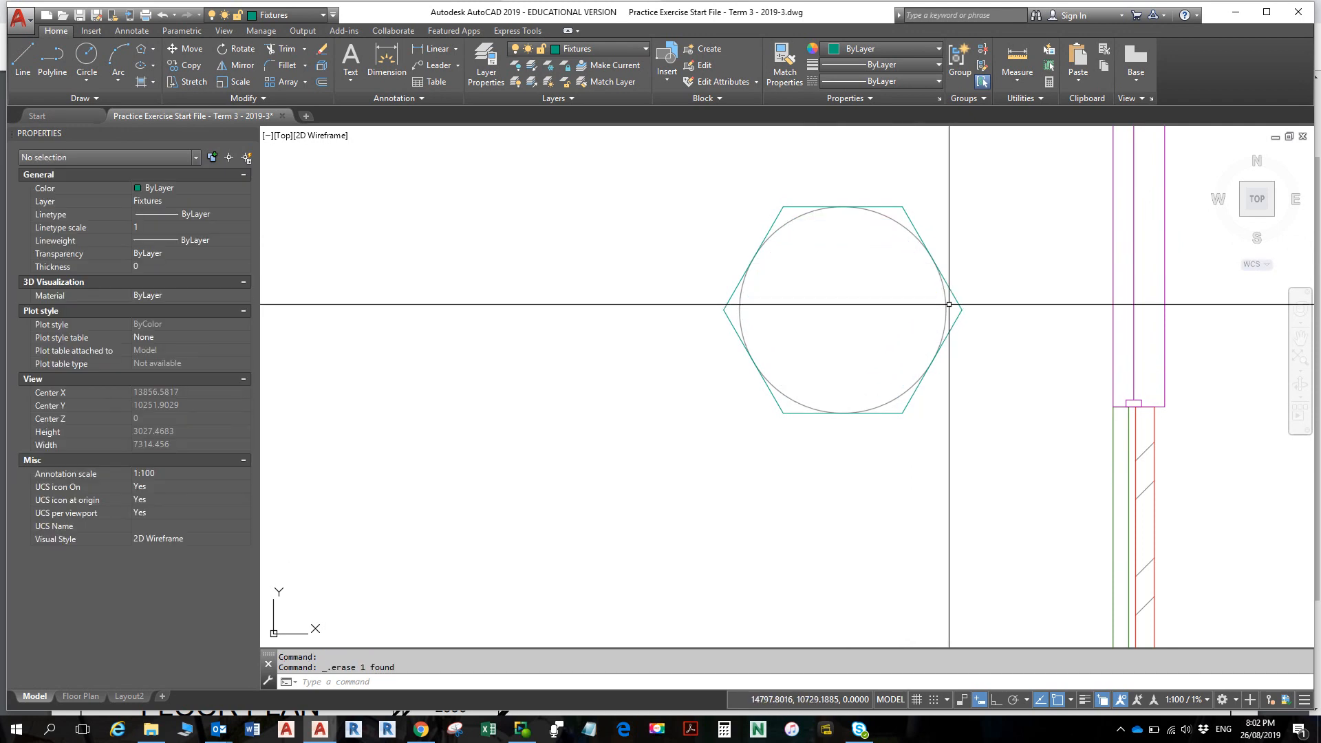
{"action": "left_click", "coordinate": [949, 304]}
{"action": "key", "text": "Delete"}
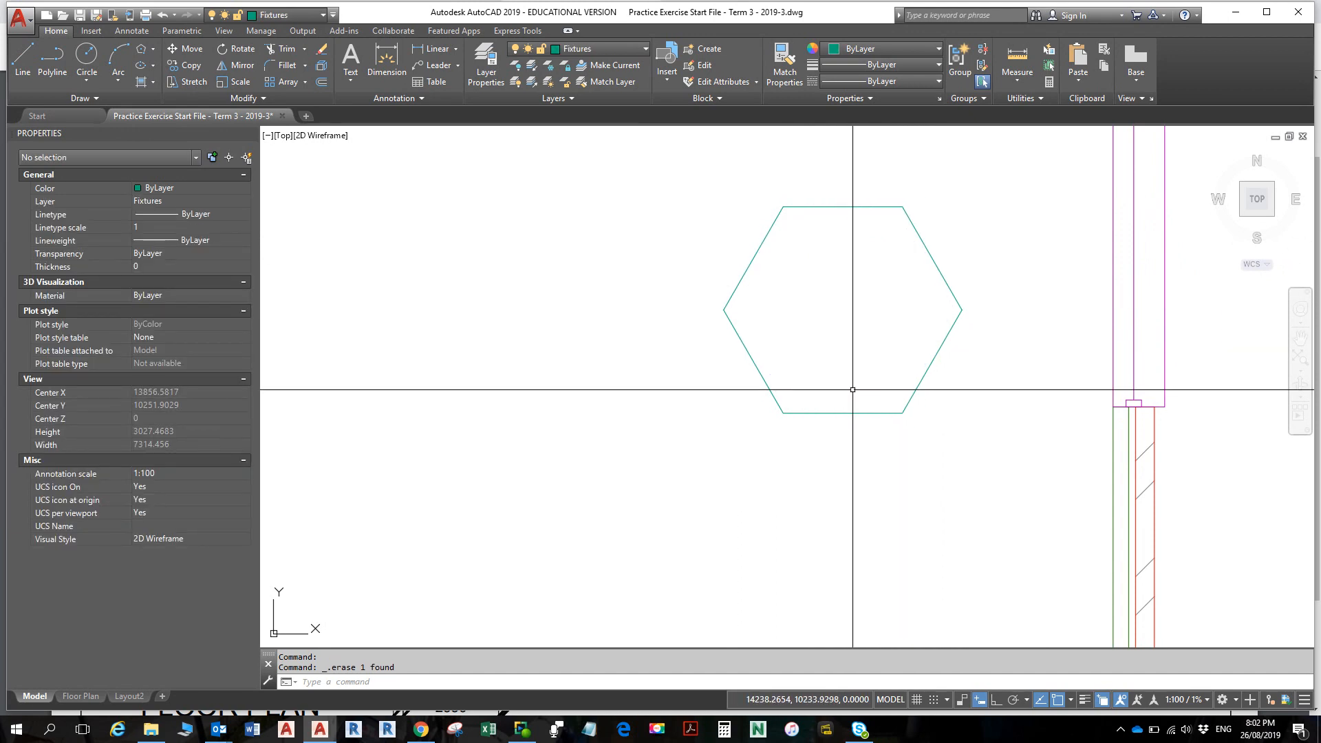
{"action": "scroll", "coordinate": [853, 389], "scroll_direction": "down", "scroll_amount": 3}
{"action": "scroll", "coordinate": [781, 430], "scroll_direction": "up", "scroll_amount": 1}
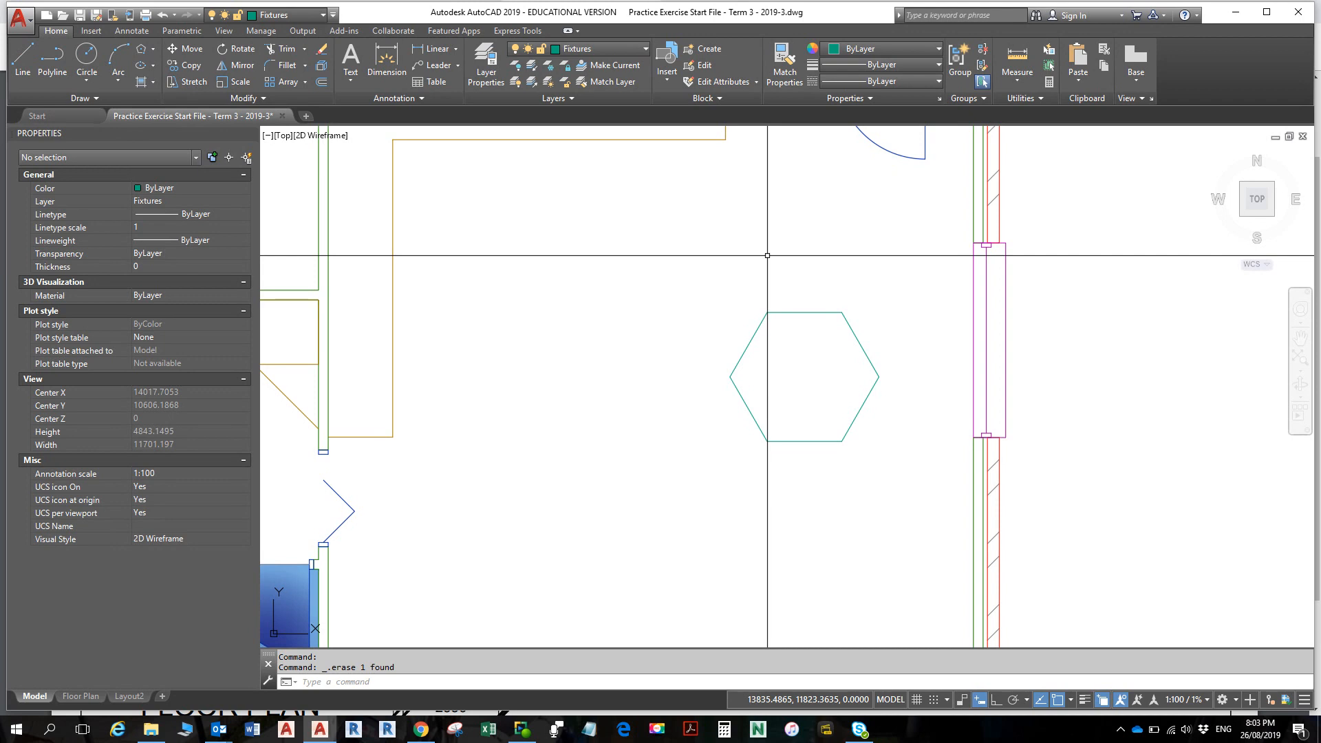
{"action": "key", "text": "alt"}
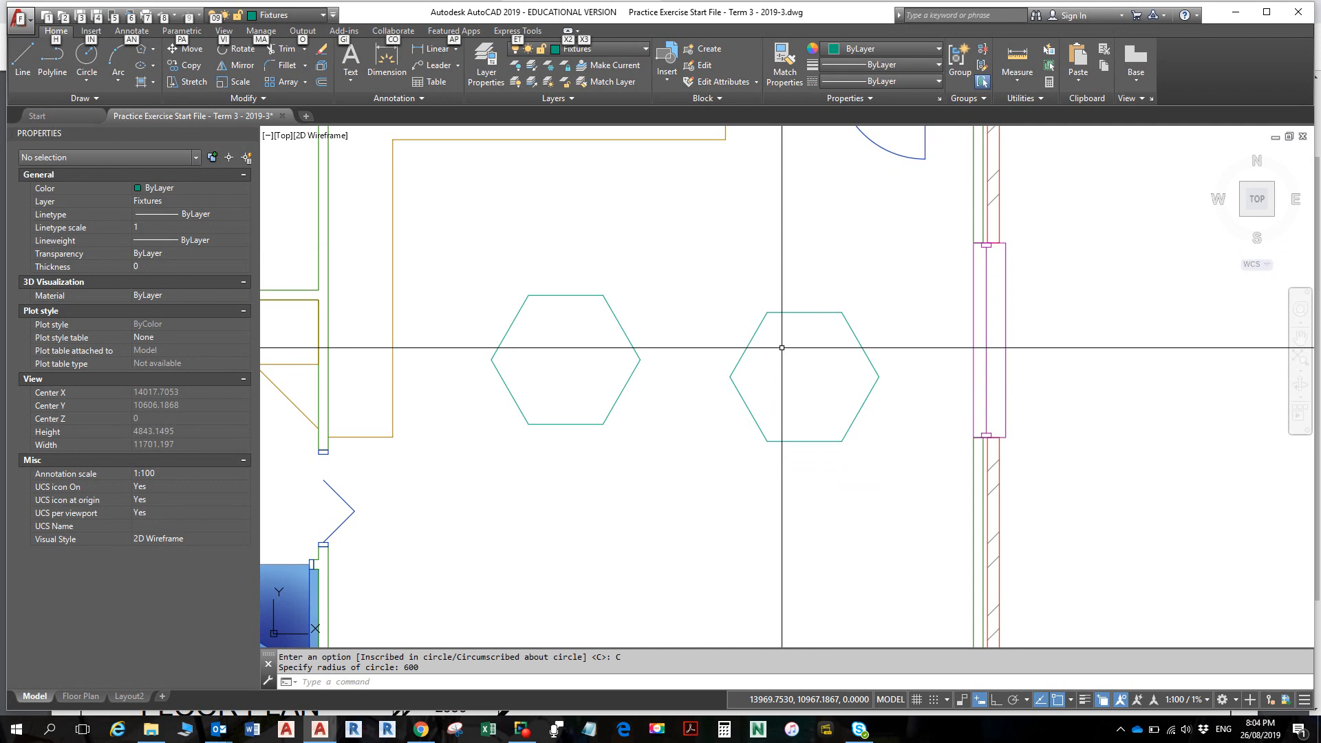
{"action": "left_click", "coordinate": [23, 57]}
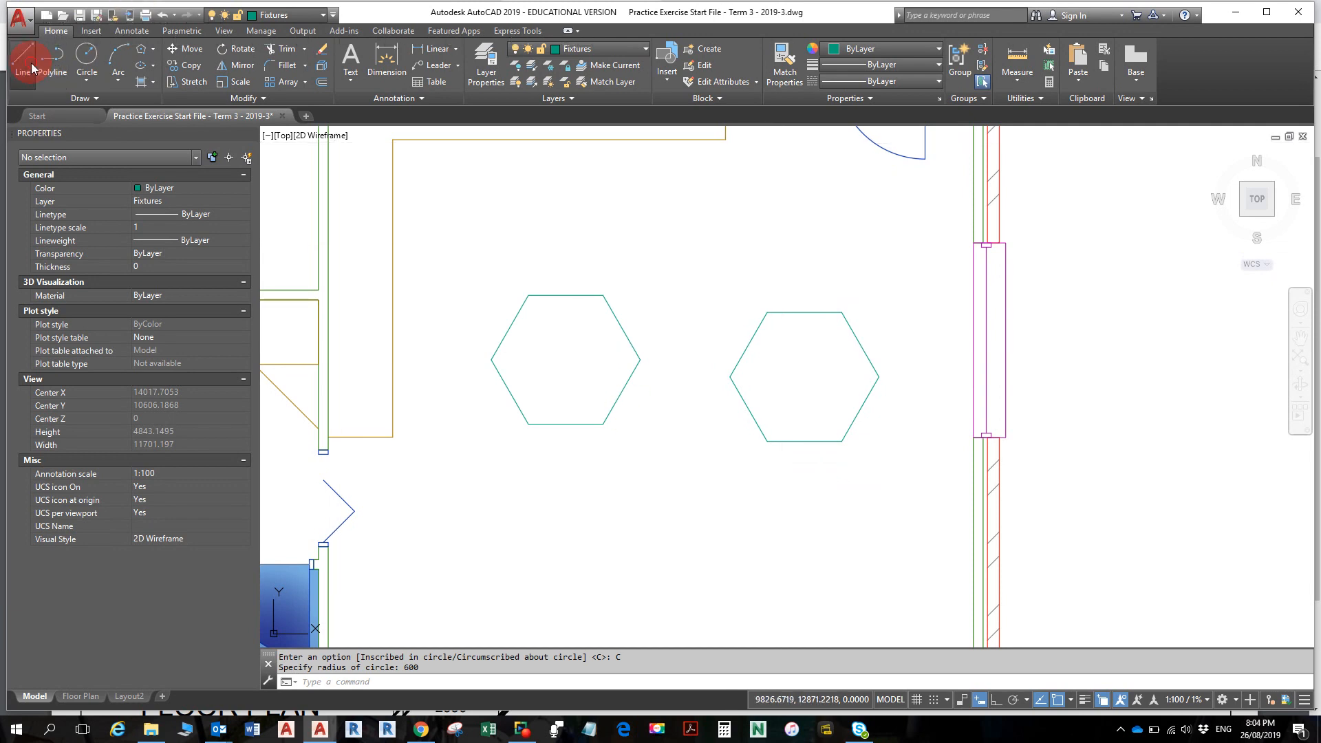
{"action": "right_click", "coordinate": [725, 380], "text": "shift"}
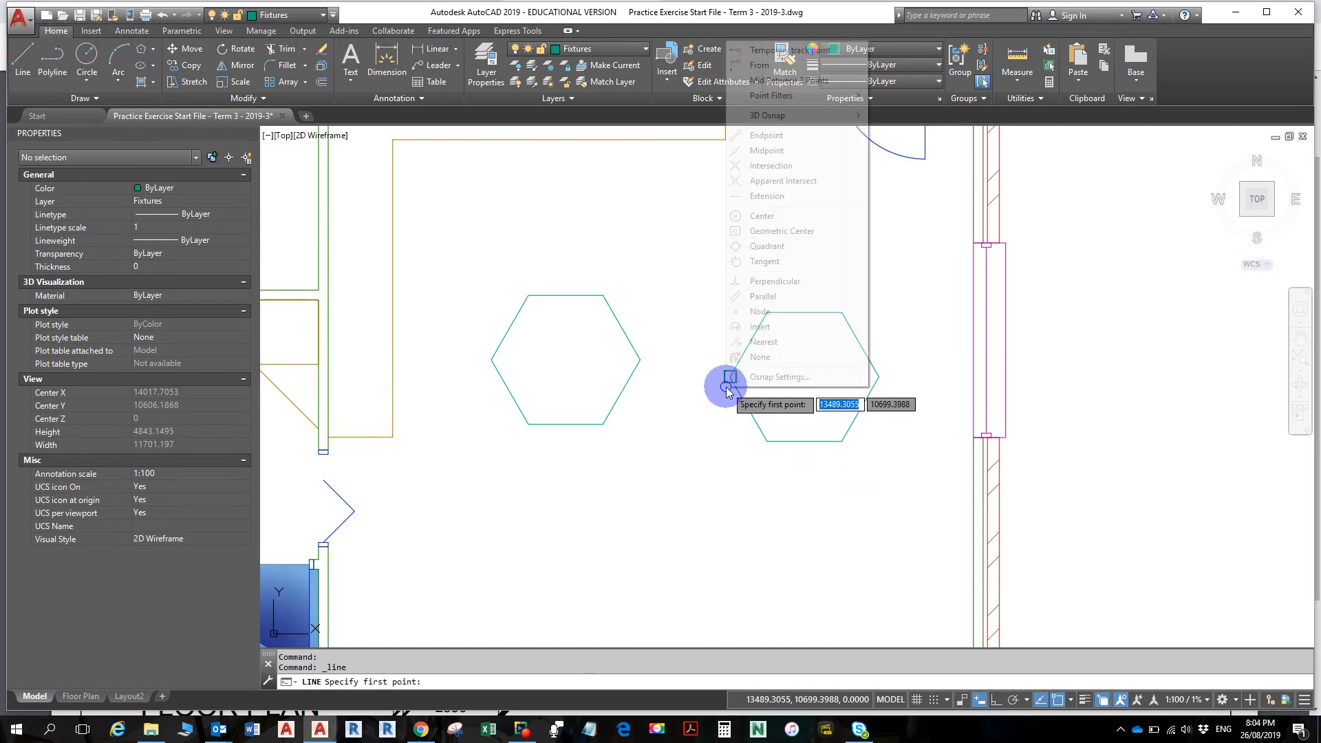
{"action": "left_click", "coordinate": [785, 217]}
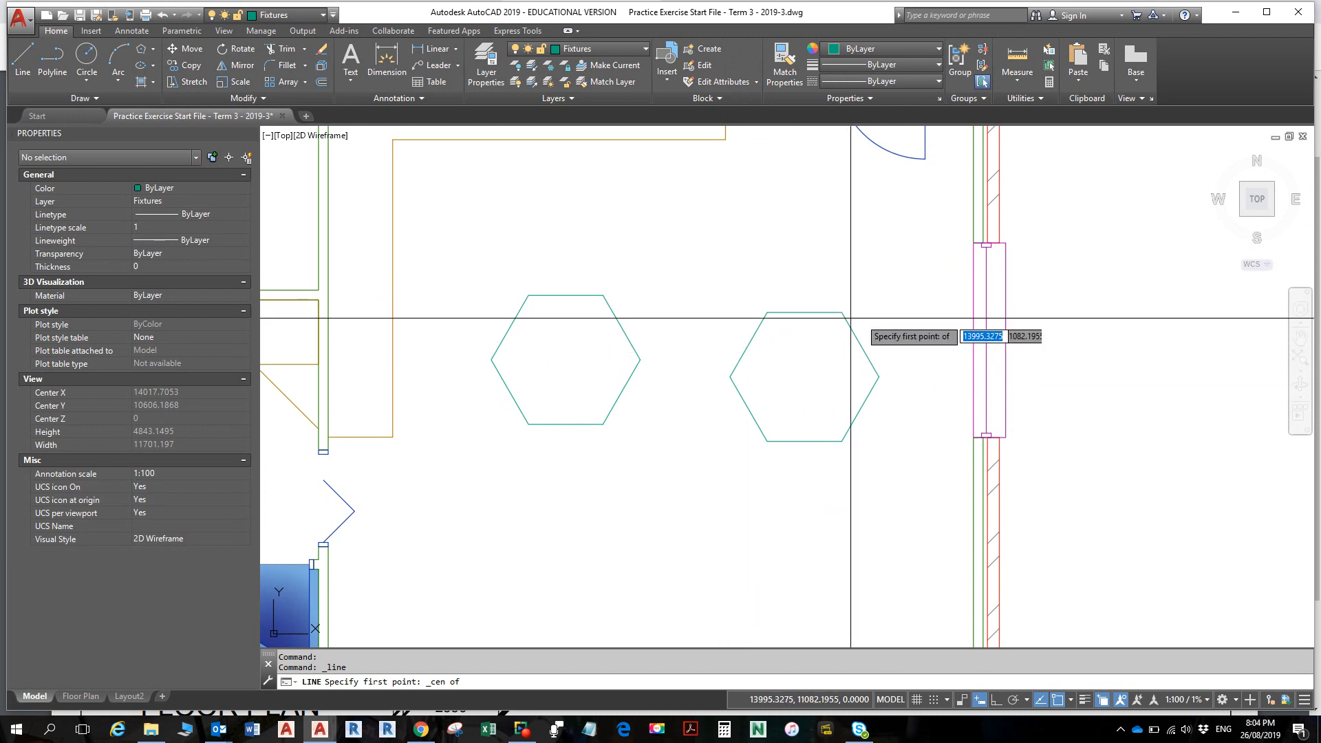
{"action": "key", "text": "Escape"}
{"action": "key", "text": "Escape"}
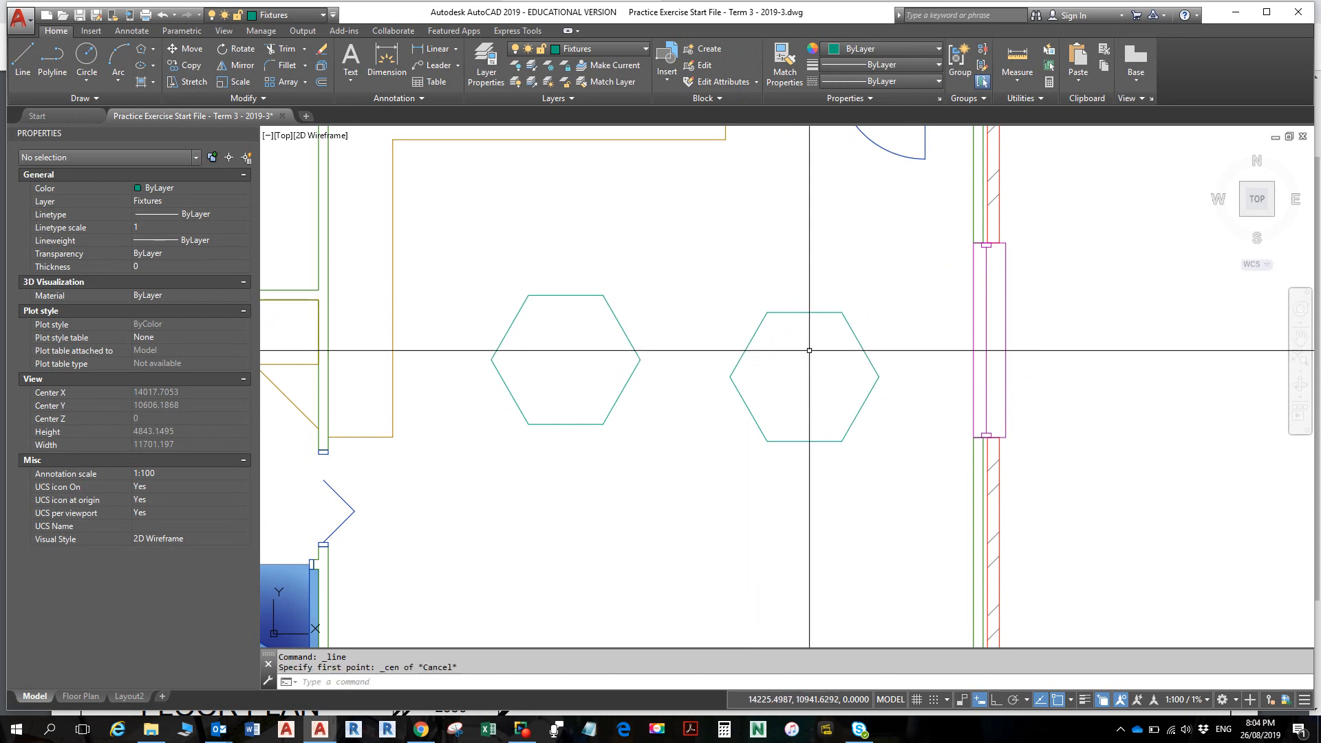
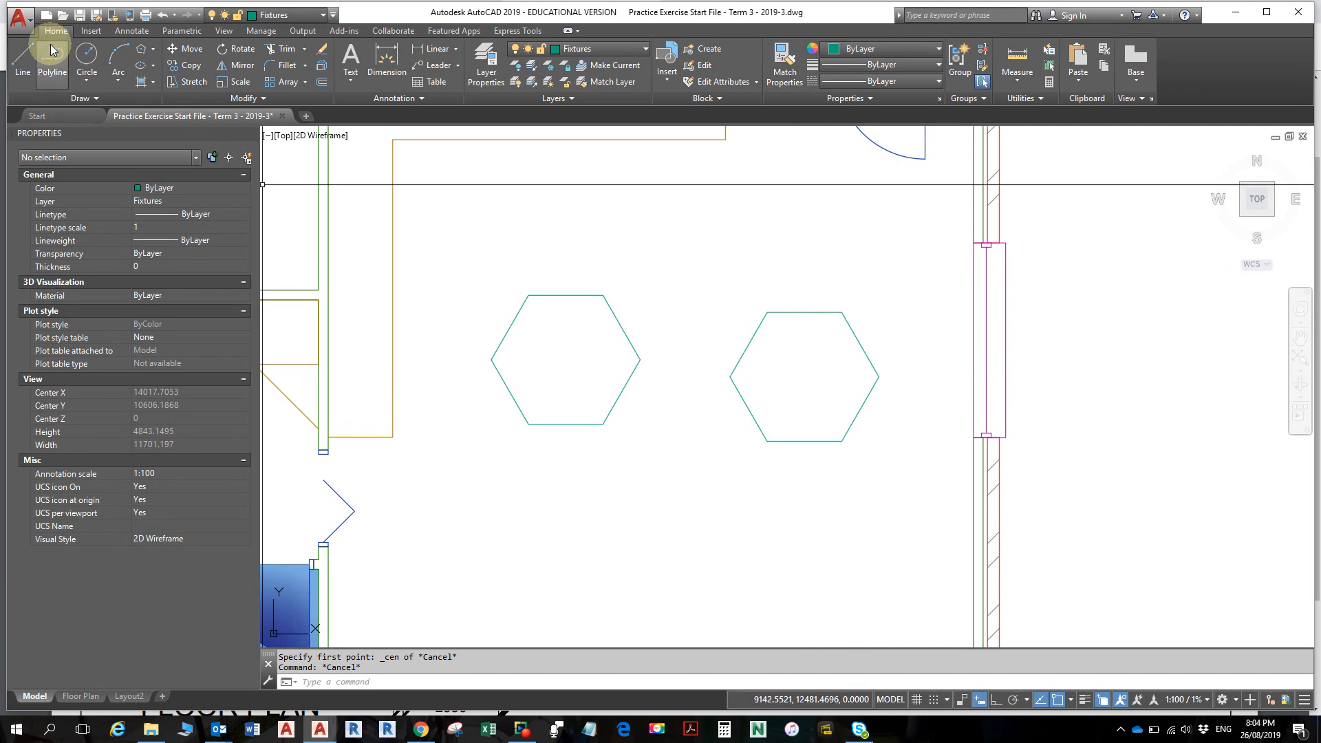
{"action": "left_click", "coordinate": [24, 55]}
{"action": "right_click", "coordinate": [709, 313], "text": "shift"}
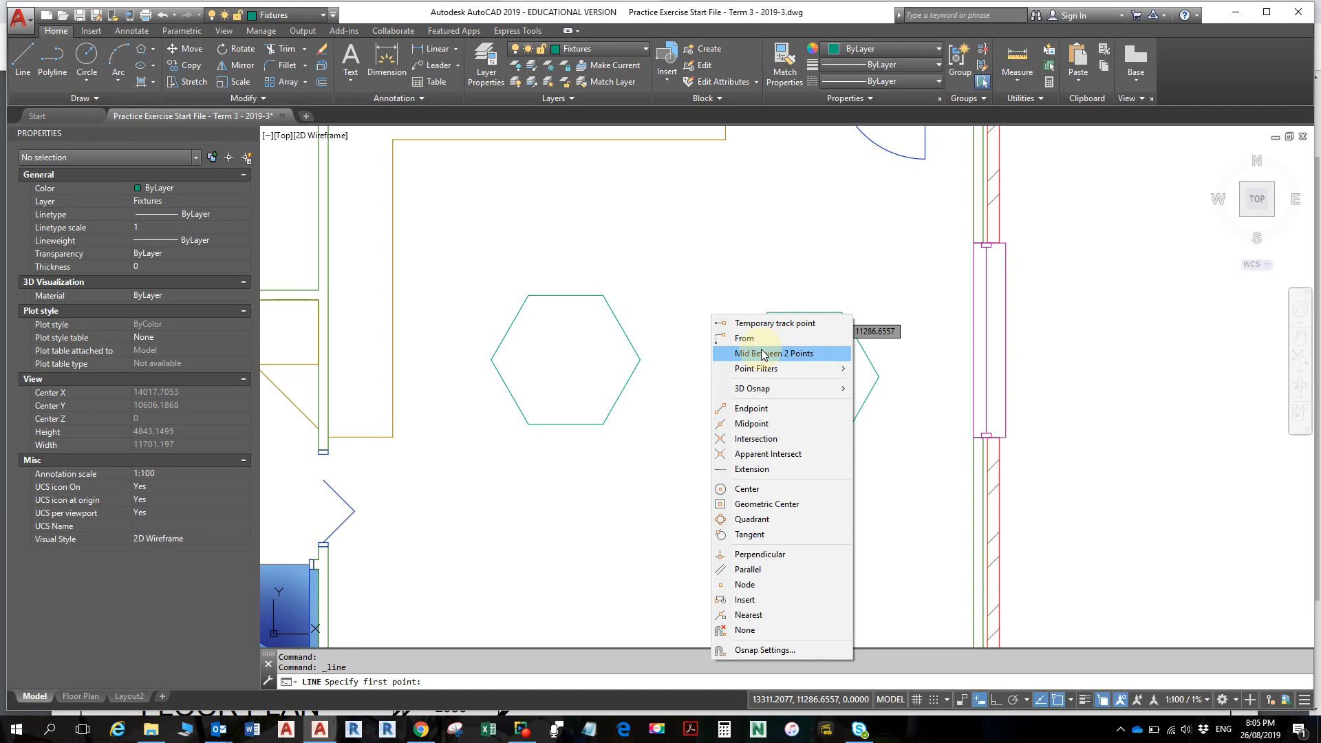
{"action": "key", "text": "Escape"}
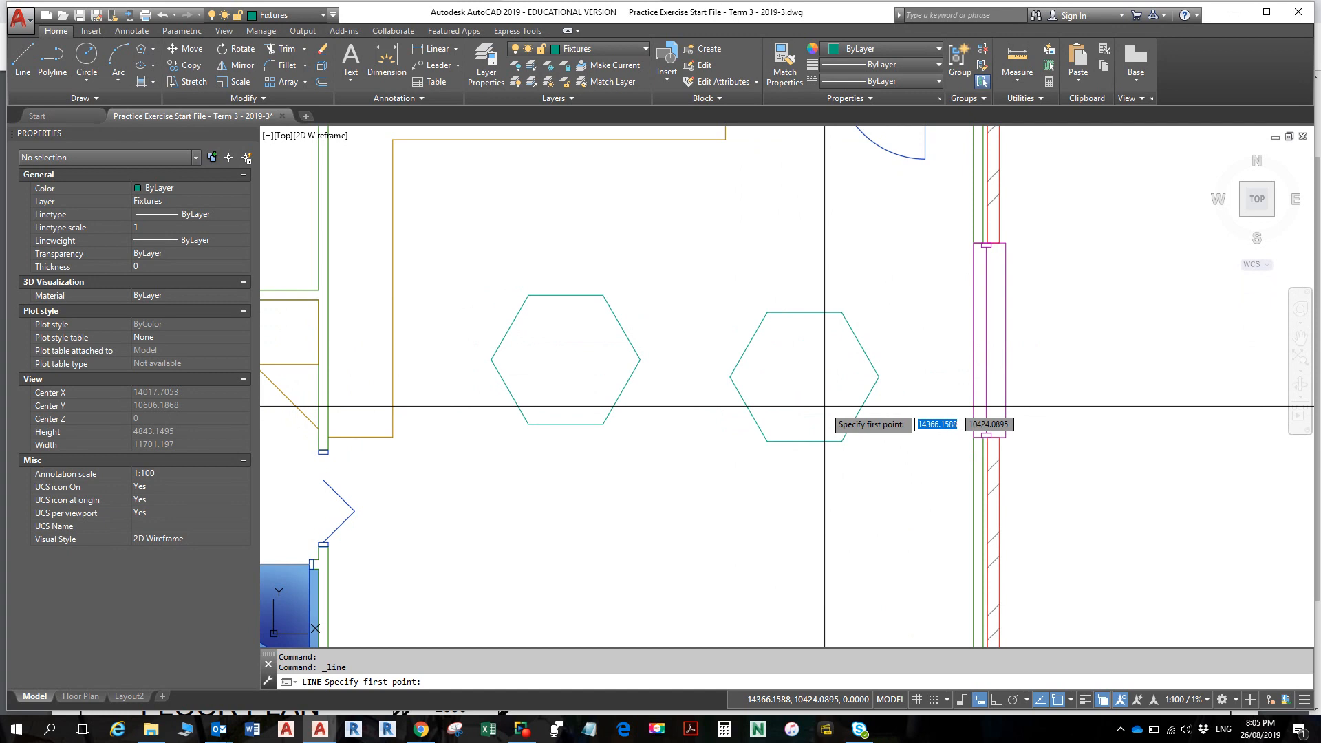
- Draw a closed irregular polyline with angled straight segments in the open floor area below the two hexagons
{"action": "scroll", "coordinate": [749, 315], "scroll_direction": "down", "scroll_amount": 2}
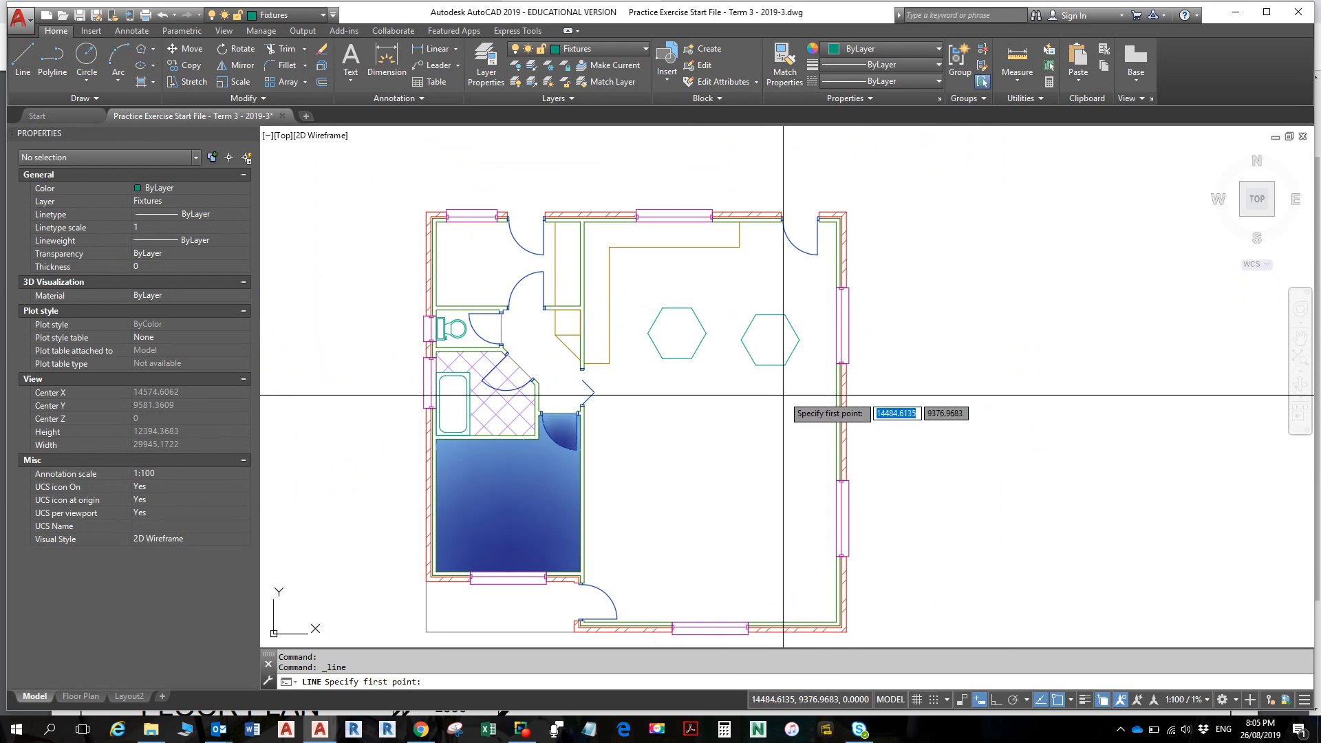
{"action": "left_click", "coordinate": [53, 58]}
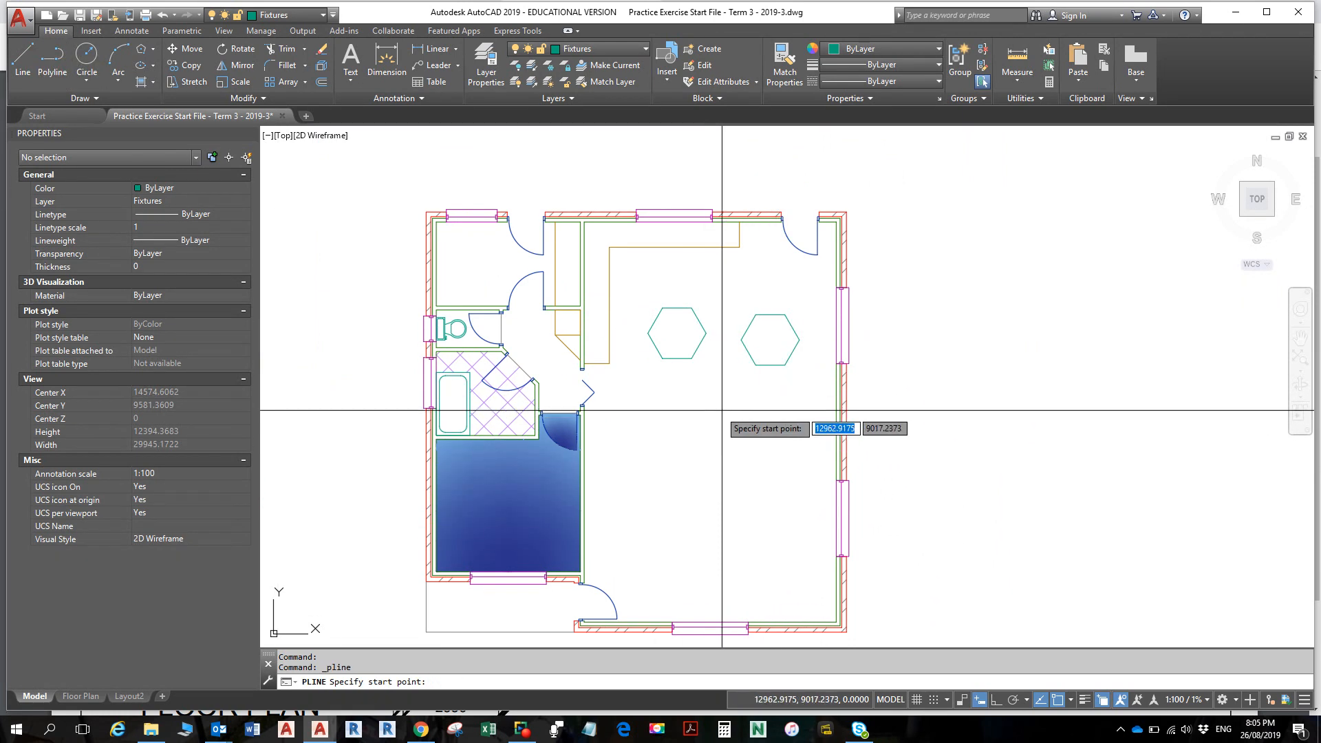
{"action": "left_click", "coordinate": [764, 418]}
{"action": "left_click", "coordinate": [716, 390]}
{"action": "left_click", "coordinate": [683, 442]}
{"action": "left_click", "coordinate": [745, 457]}
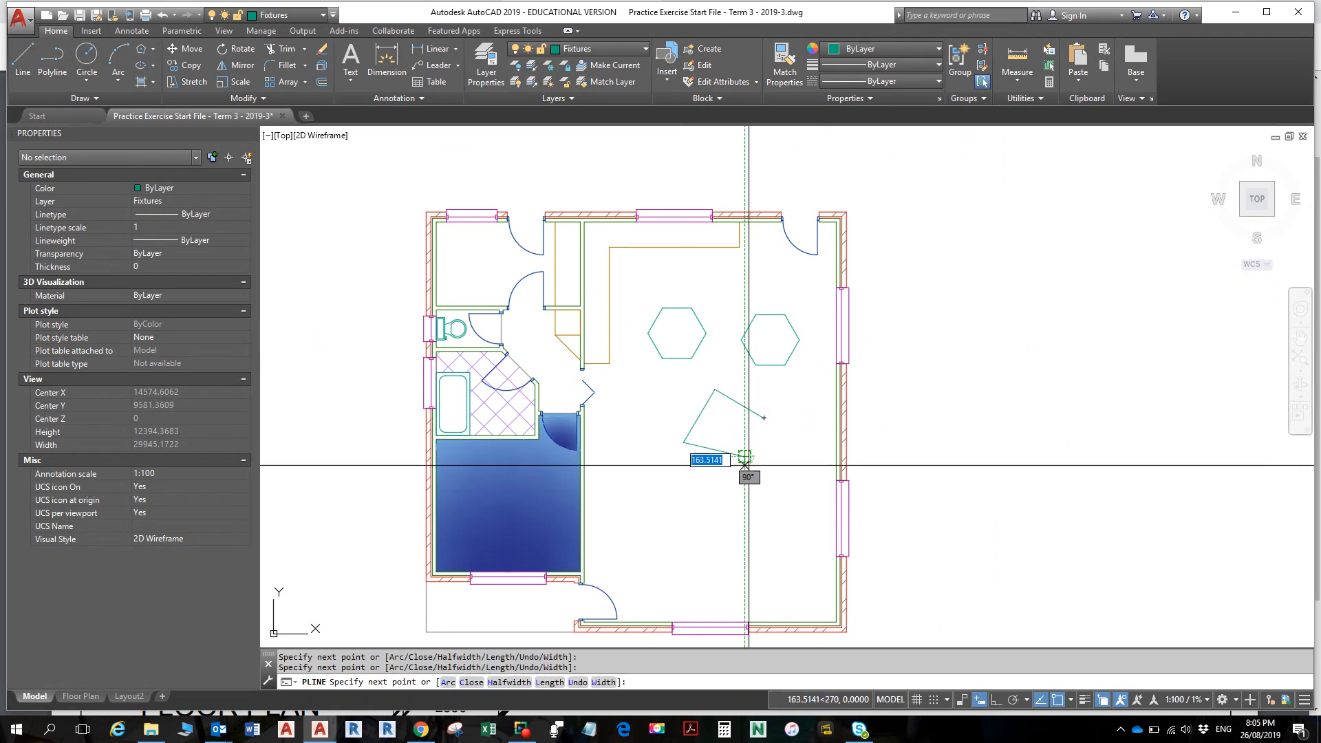
{"action": "left_click", "coordinate": [766, 490]}
{"action": "left_click", "coordinate": [795, 431]}
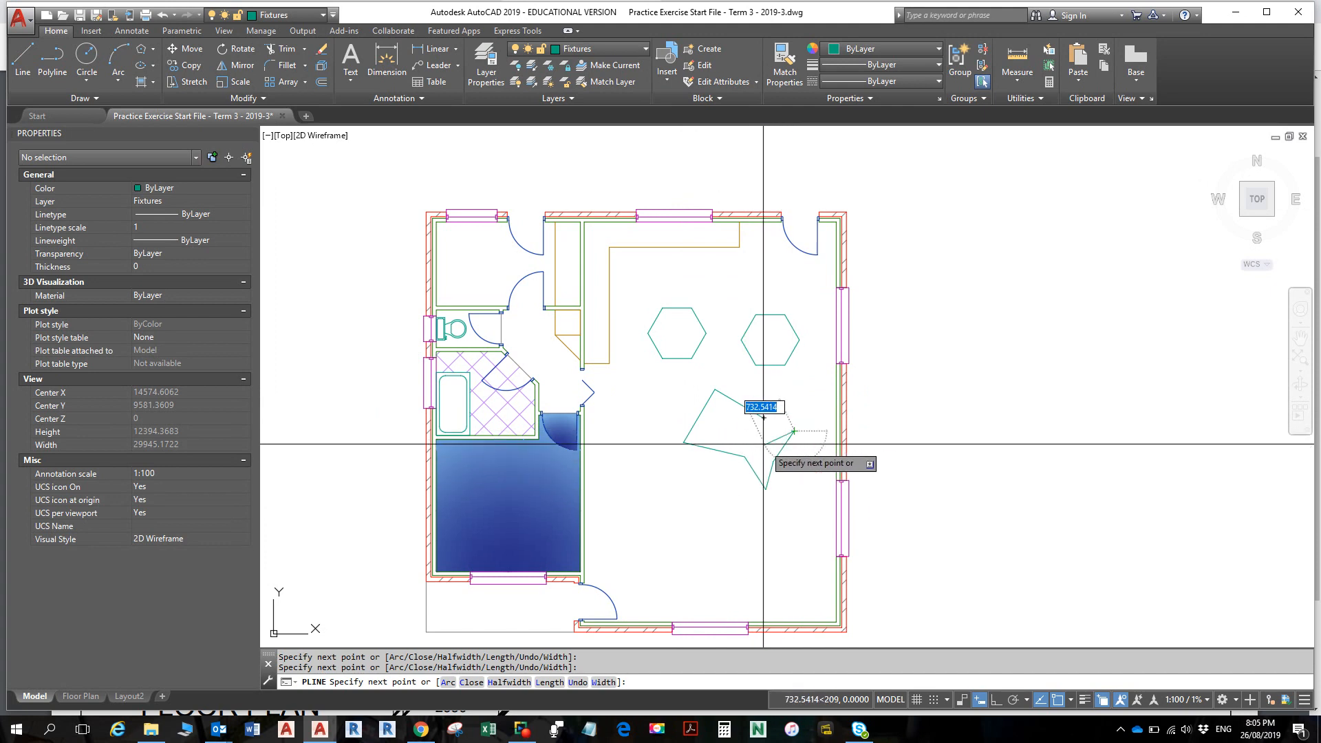
{"action": "left_click", "coordinate": [755, 441]}
{"action": "left_click", "coordinate": [764, 418]}
{"action": "key", "text": "Escape"}
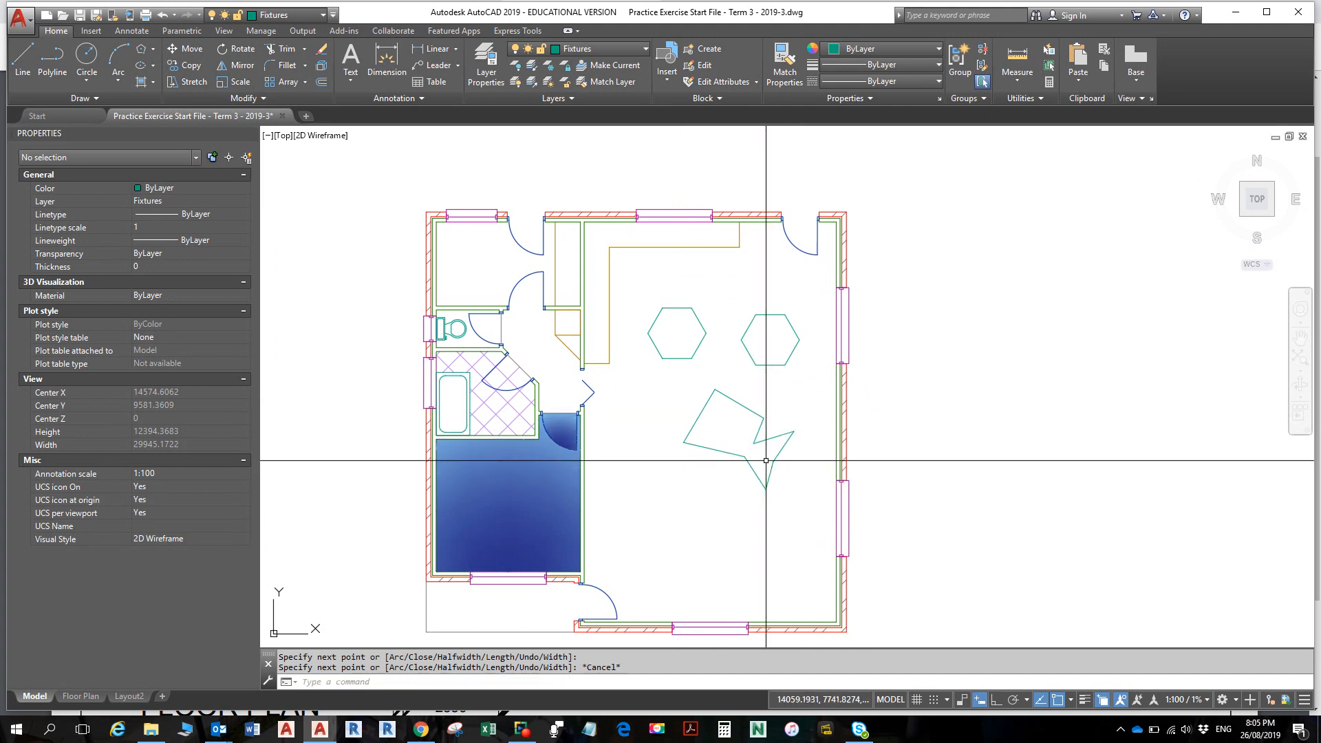
{"action": "key", "text": "Escape"}
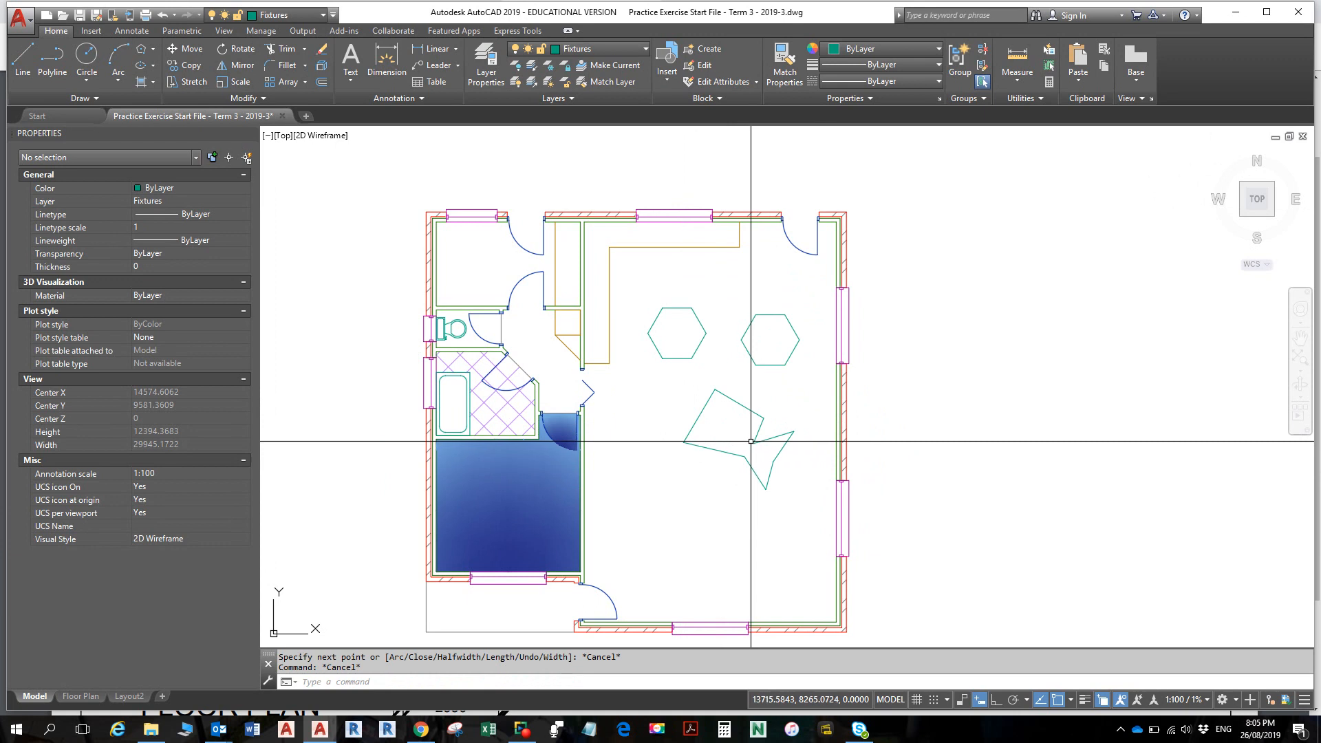
- Draw a line from the irregular polyline's geometric centre, using the Geometric Center snap, to a free point below the shape
{"action": "left_click", "coordinate": [19, 55]}
{"action": "right_click", "coordinate": [585, 347], "text": "shift"}
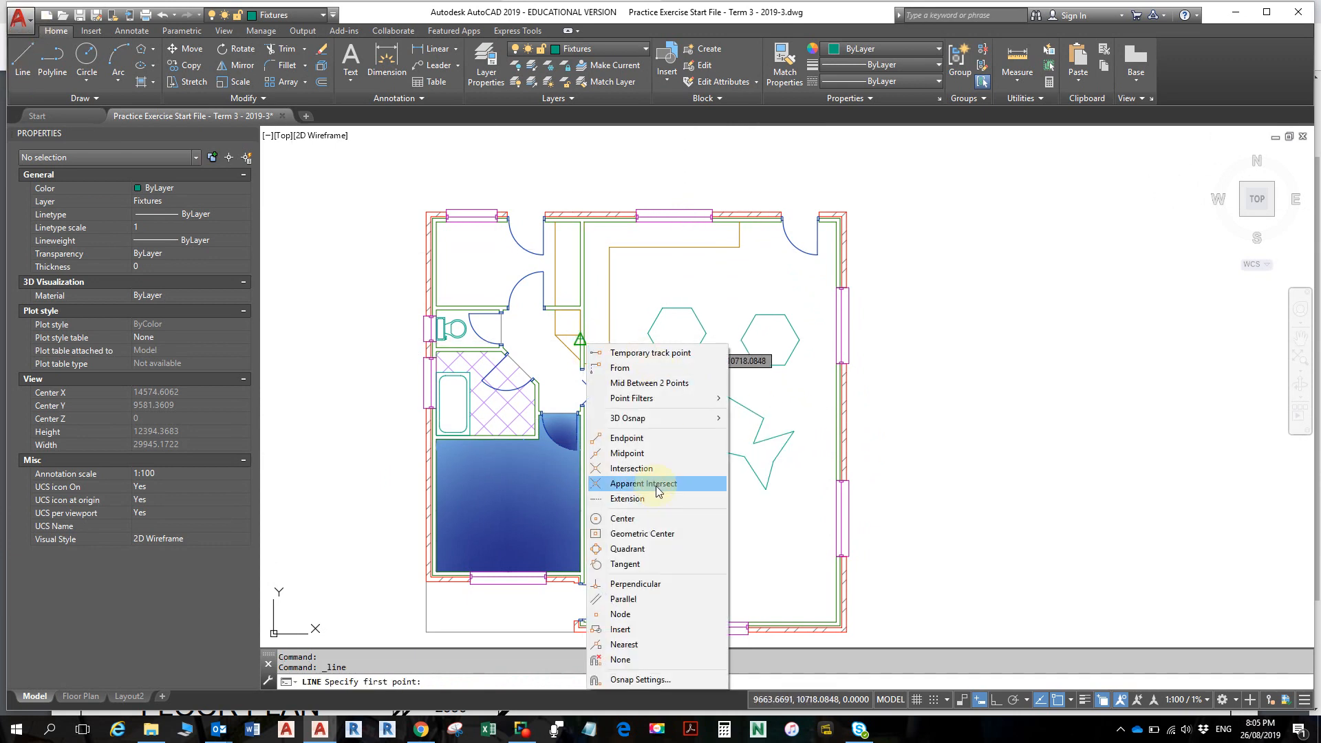
{"action": "left_click", "coordinate": [656, 534]}
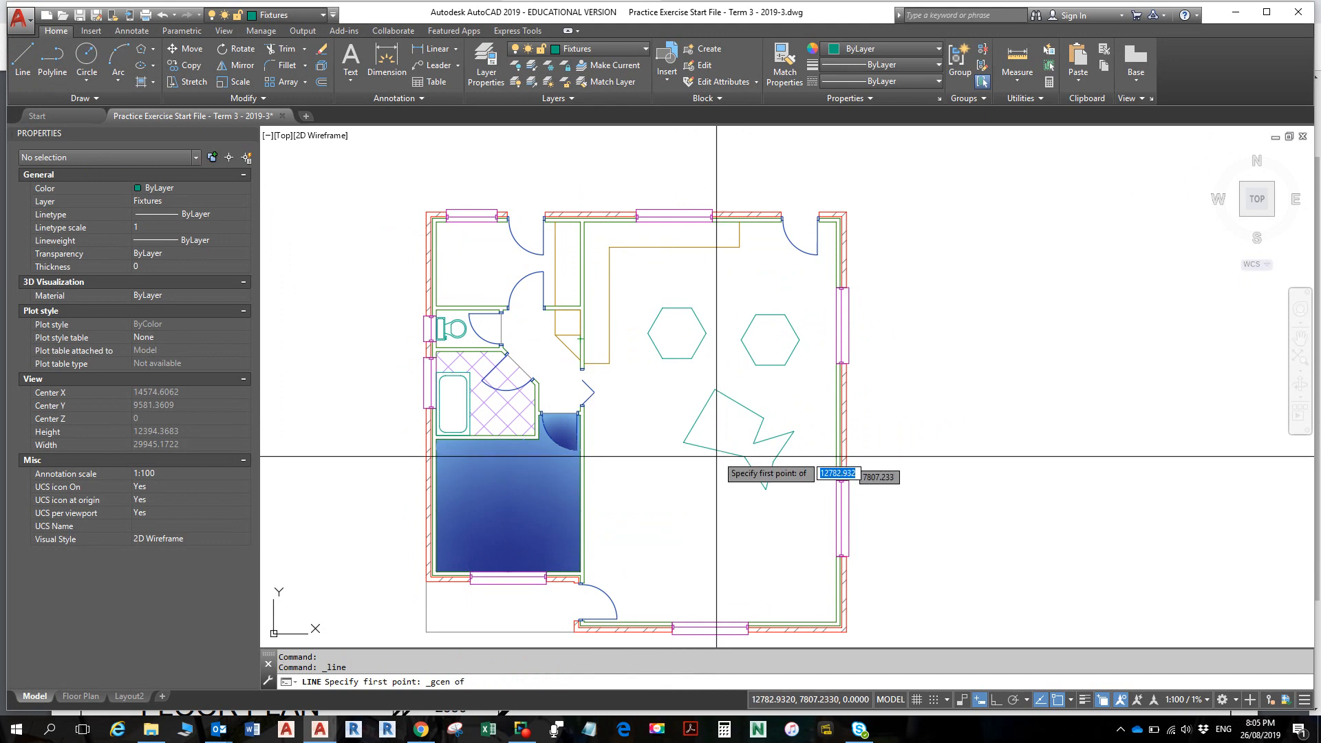
{"action": "left_click", "coordinate": [716, 457]}
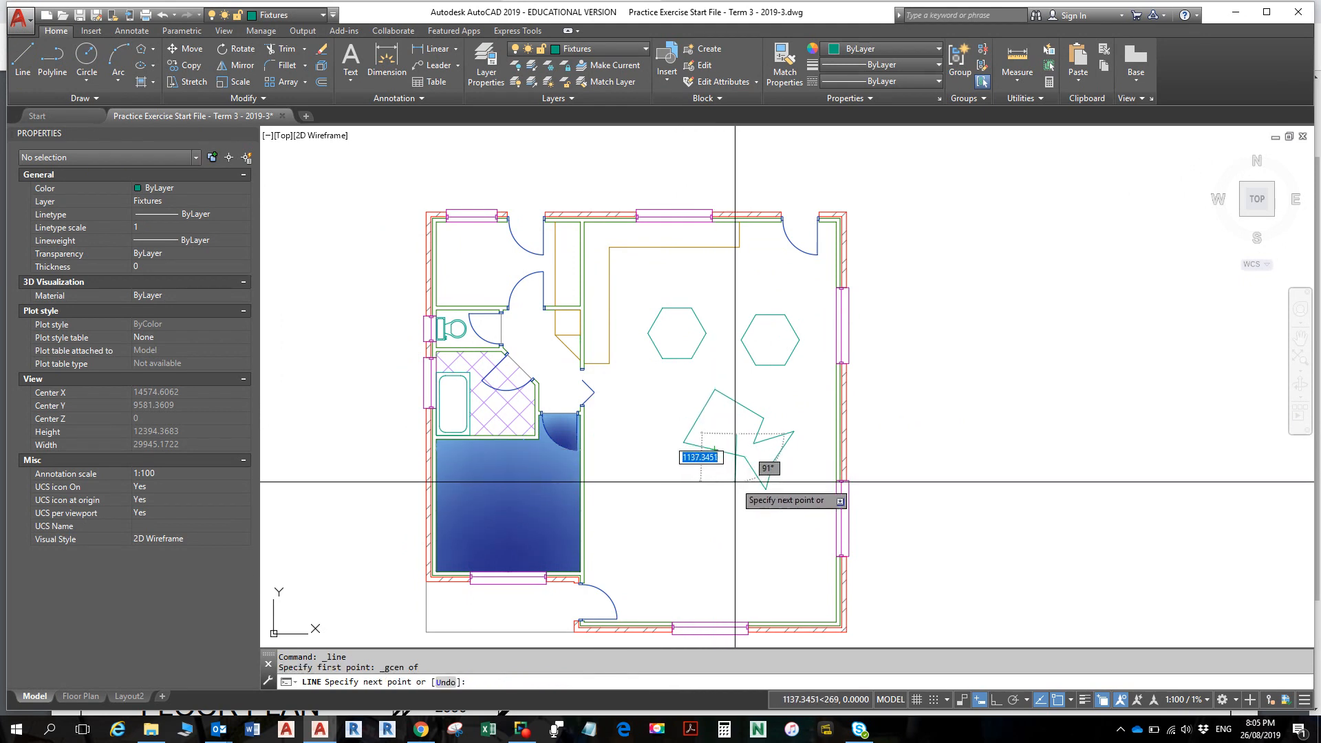
{"action": "key", "text": "Escape"}
{"action": "scroll", "coordinate": [761, 426], "scroll_direction": "up", "scroll_amount": 5}
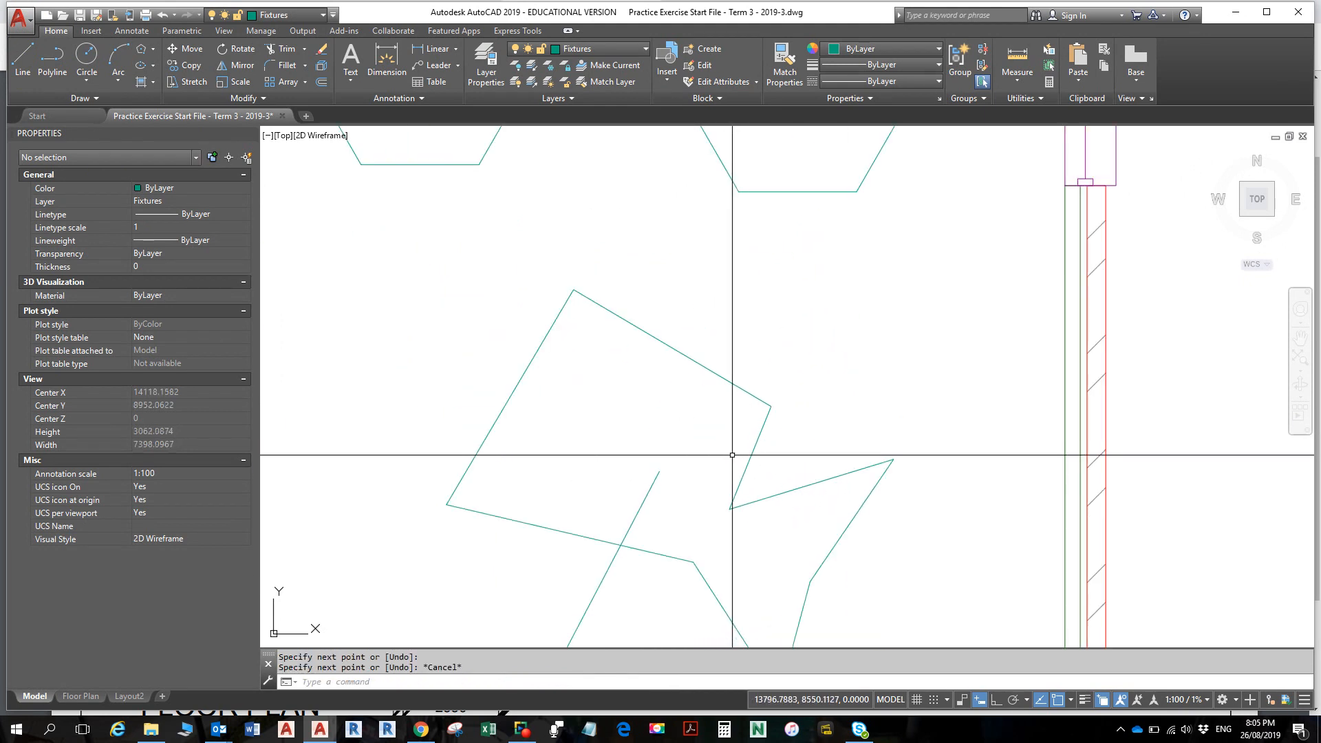
{"action": "scroll", "coordinate": [733, 455], "scroll_direction": "down", "scroll_amount": 4}
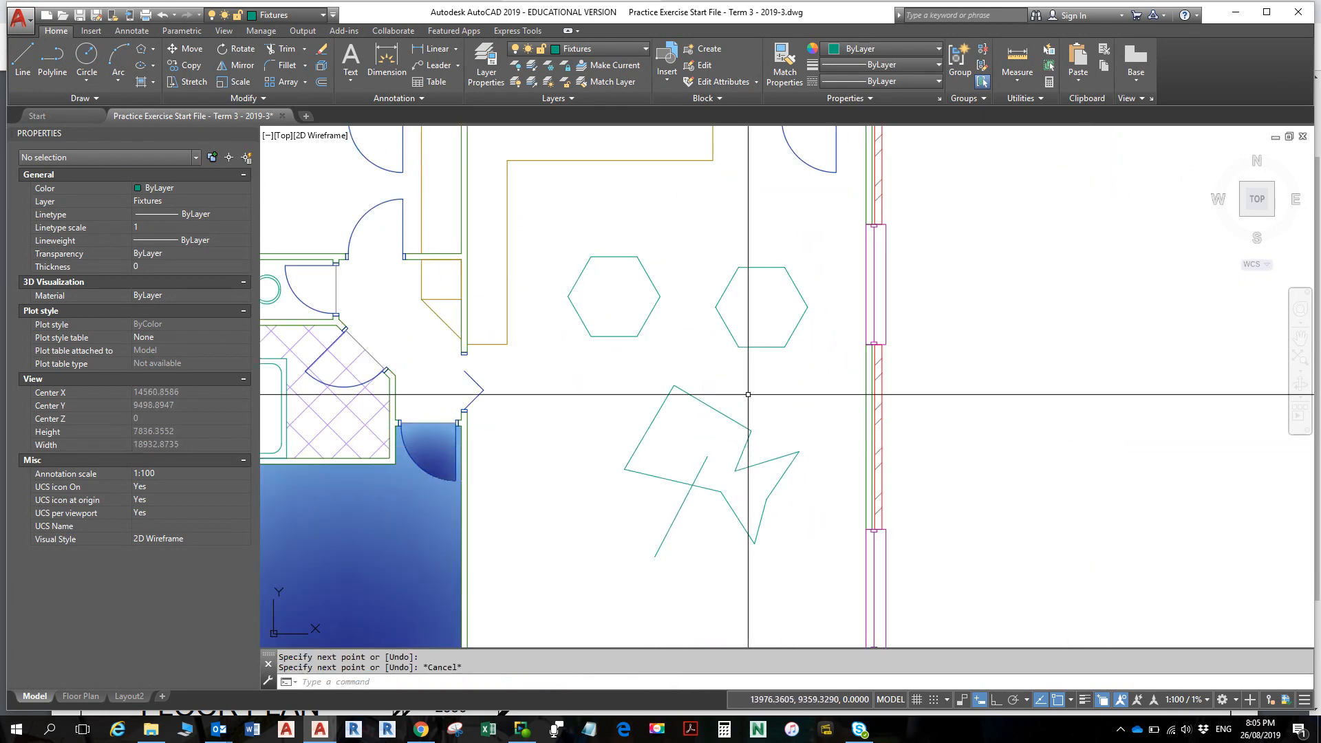
- Draw a line from the right-hand hexagon's geometric centre, using the Geometric Center snap, to a free point above the hexagon
{"action": "left_click", "coordinate": [33, 81]}
{"action": "right_click", "coordinate": [570, 248], "text": "shift"}
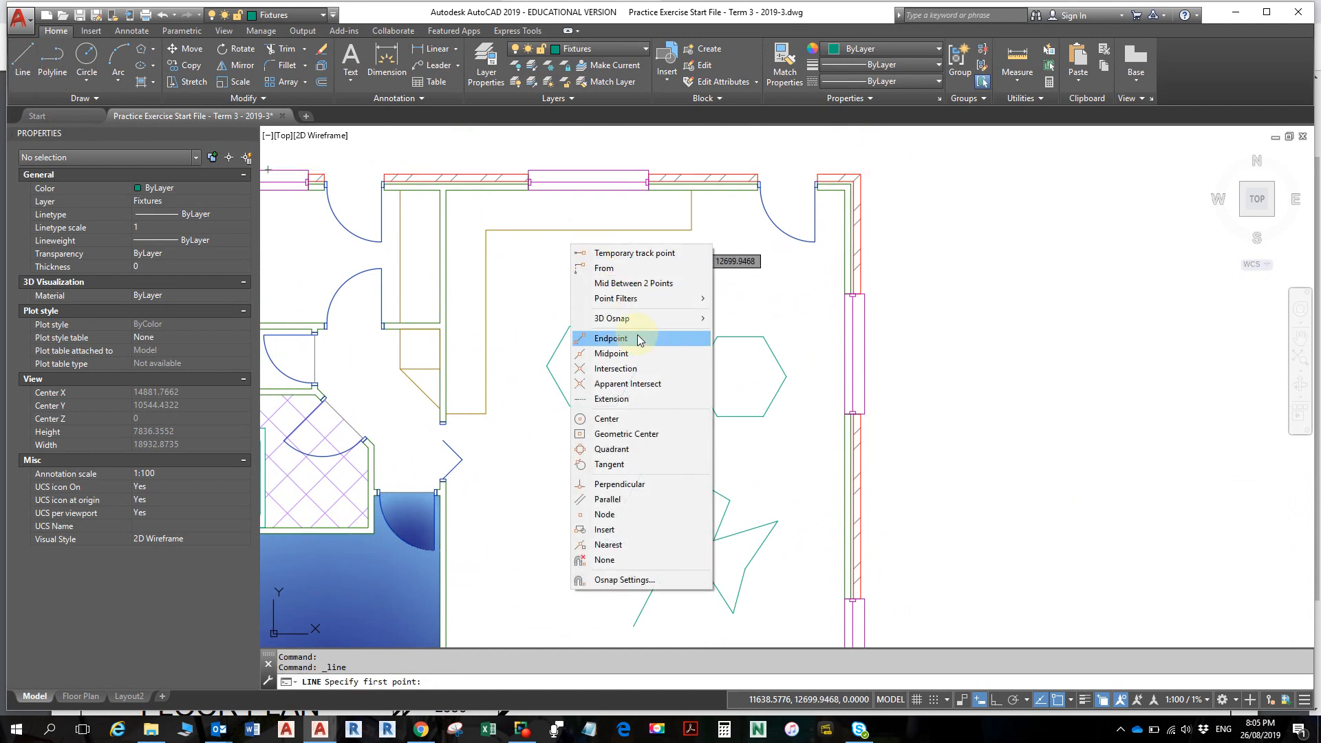
{"action": "left_click", "coordinate": [612, 434]}
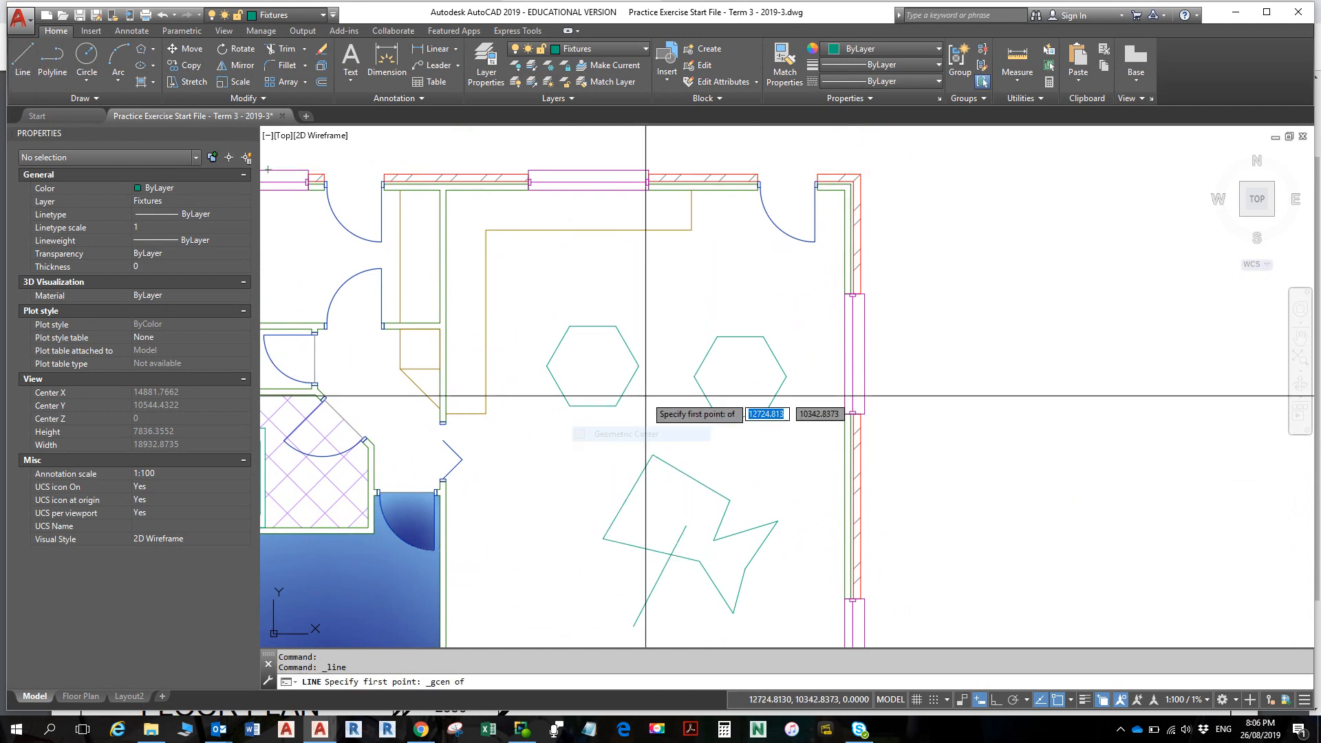
{"action": "left_click", "coordinate": [706, 356]}
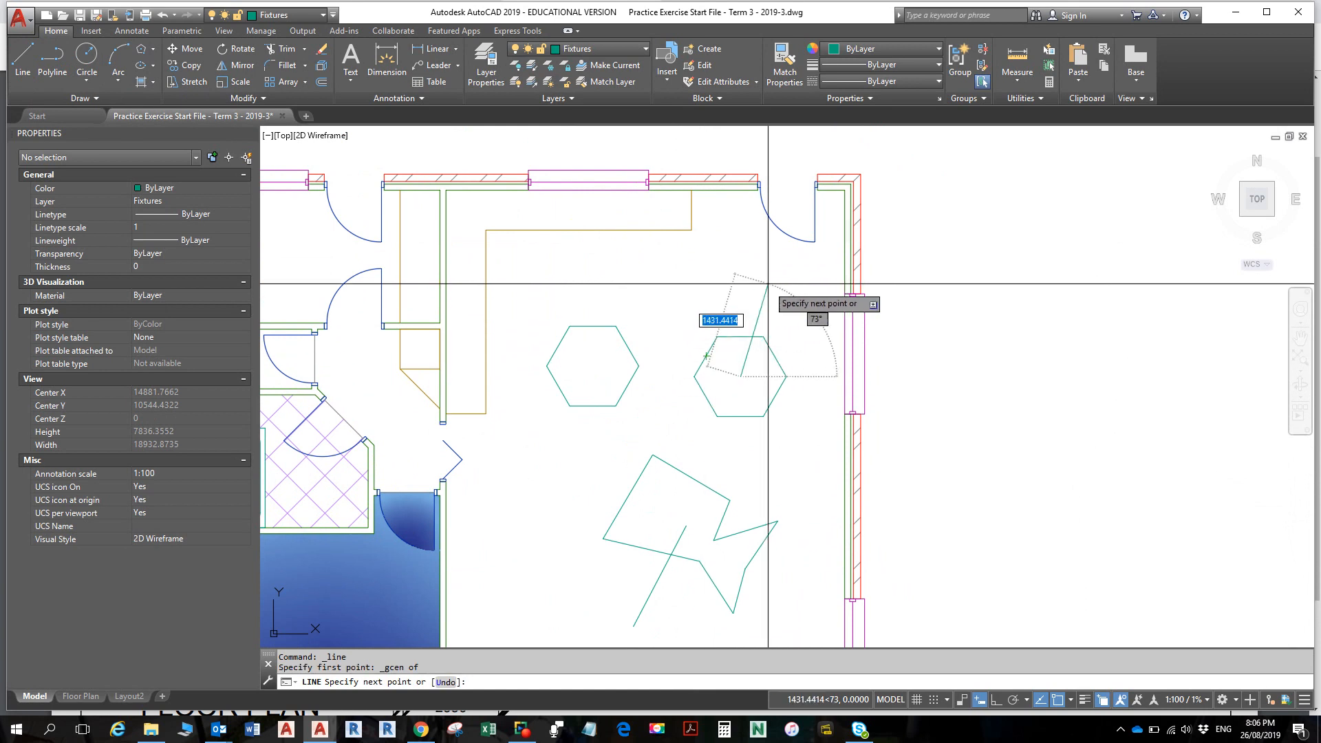
{"action": "left_click", "coordinate": [758, 273]}
{"action": "key", "text": "Escape"}
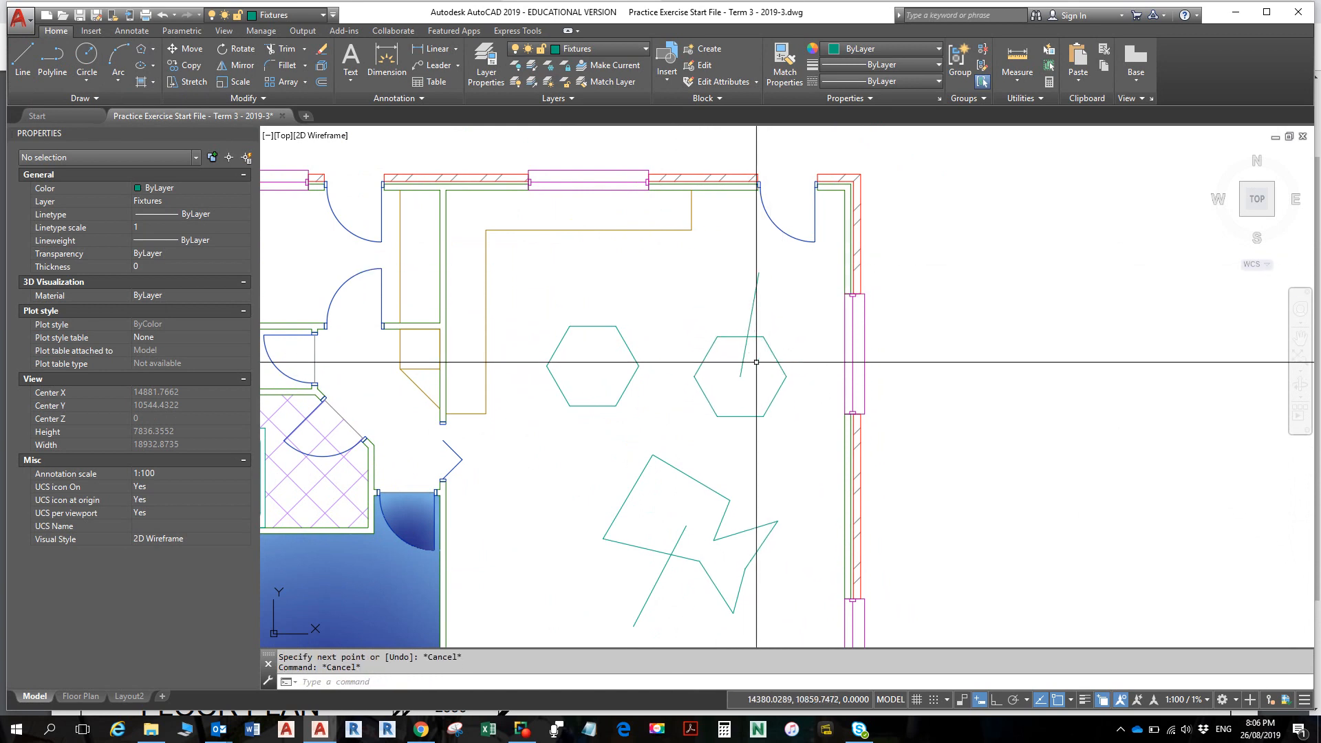
- Erase both practice lines, the irregular polyline and the left-hand hexagon, keeping only the right-hand hexagon
{"action": "type", "text": "E"}
{"action": "key", "text": "Return"}
{"action": "left_click", "coordinate": [743, 275]}
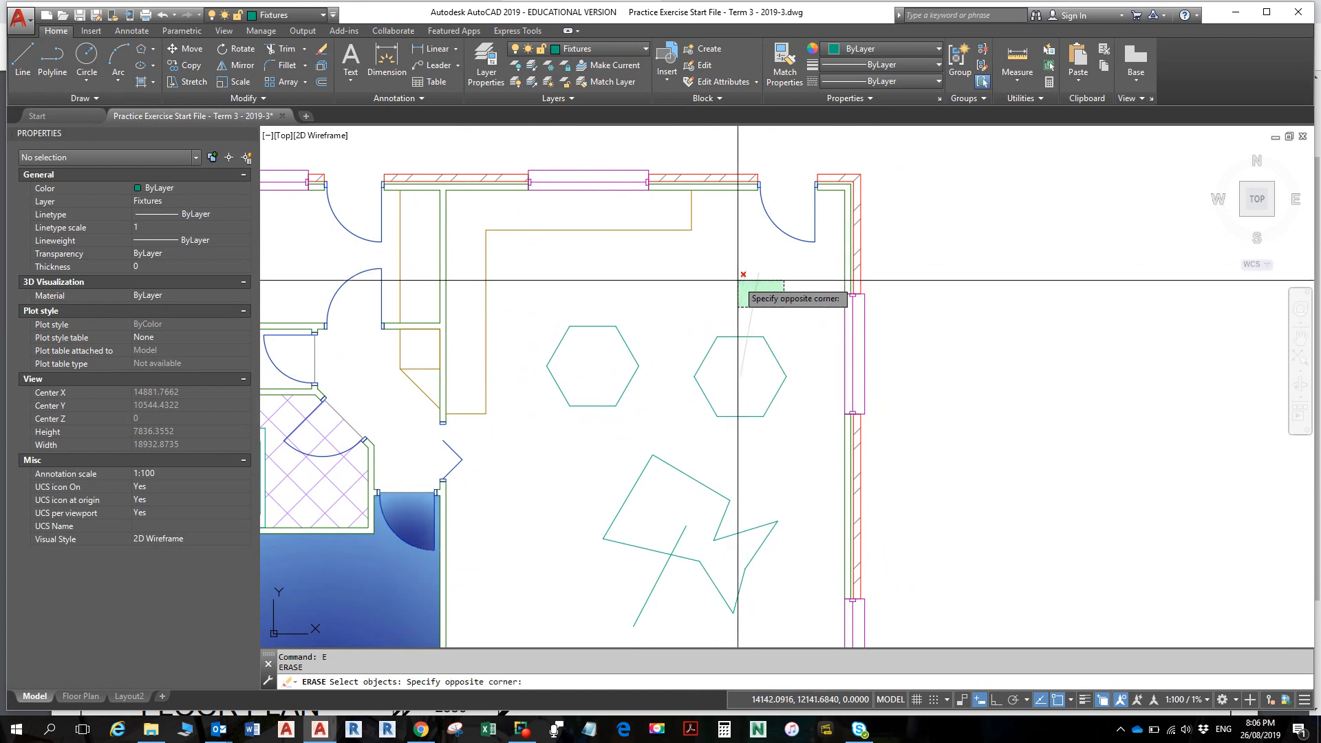
{"action": "left_click", "coordinate": [737, 280]}
{"action": "left_click", "coordinate": [763, 525]}
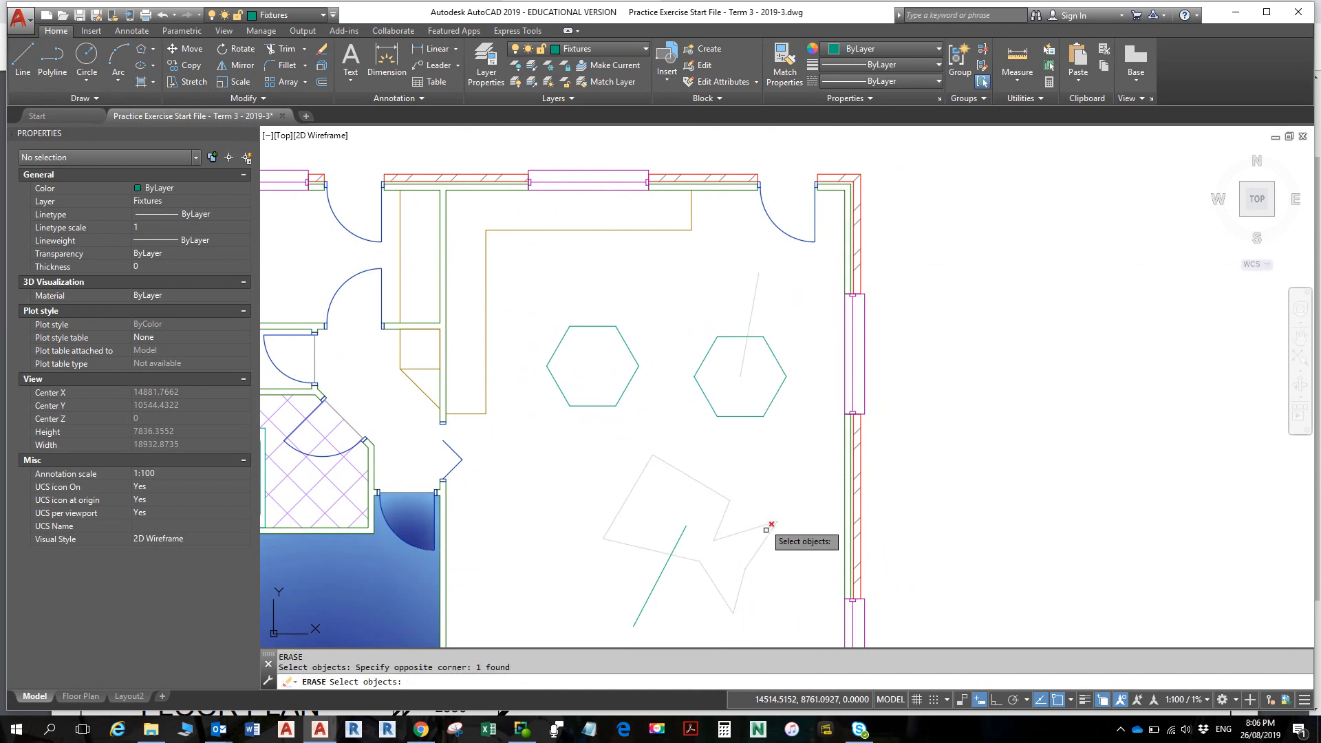
{"action": "left_click", "coordinate": [678, 541]}
{"action": "left_click", "coordinate": [617, 405]}
{"action": "key", "text": "Return"}
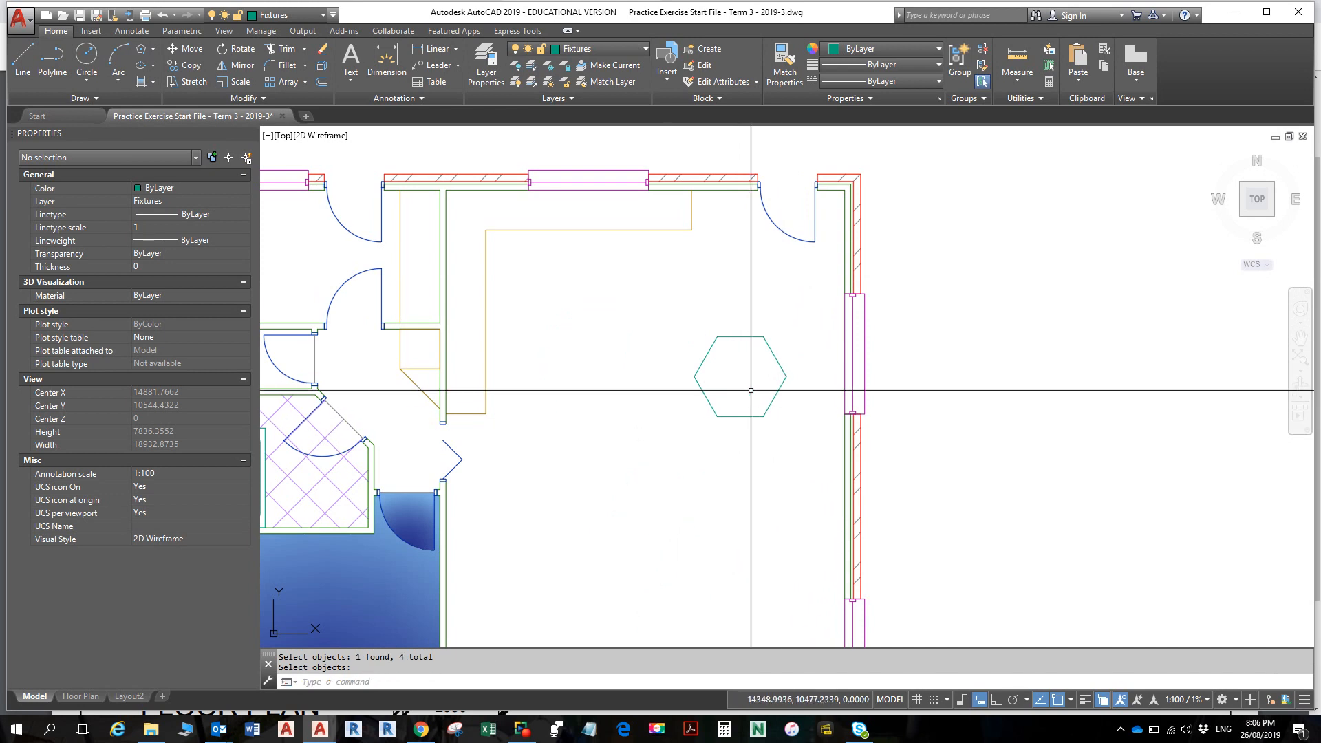
- Draw a rectangle just above the hexagon using the Dimensions option, with length 400 and width 600
{"action": "scroll", "coordinate": [757, 389], "scroll_direction": "down", "scroll_amount": 2}
{"action": "scroll", "coordinate": [729, 382], "scroll_direction": "up", "scroll_amount": 6}
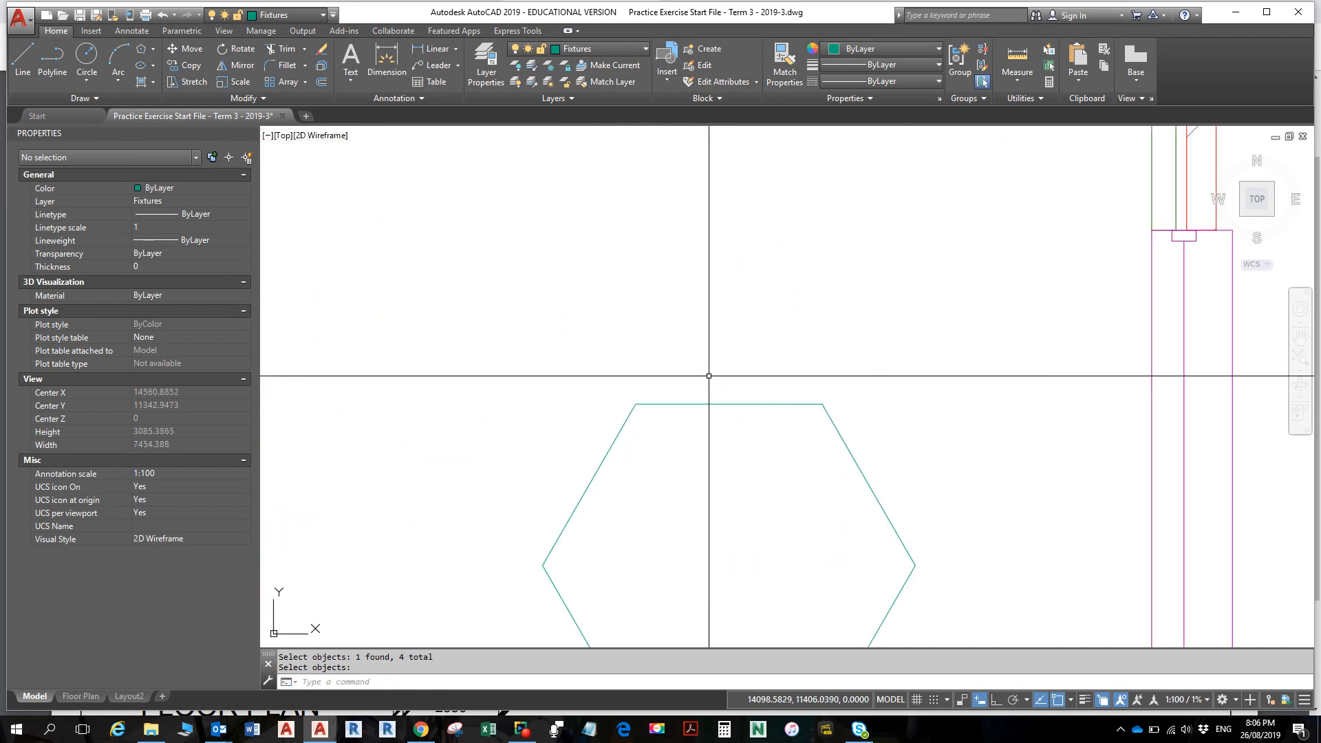
{"action": "left_click", "coordinate": [153, 50]}
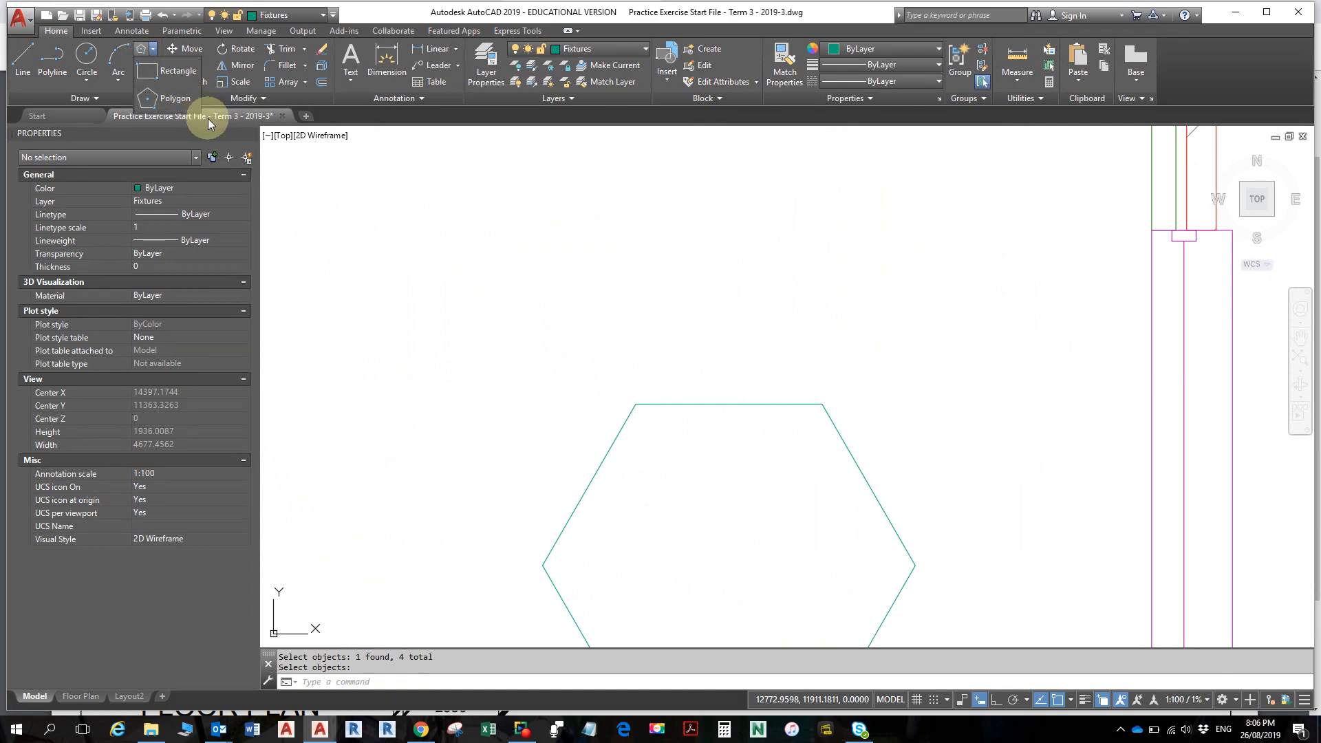
{"action": "left_click", "coordinate": [144, 76]}
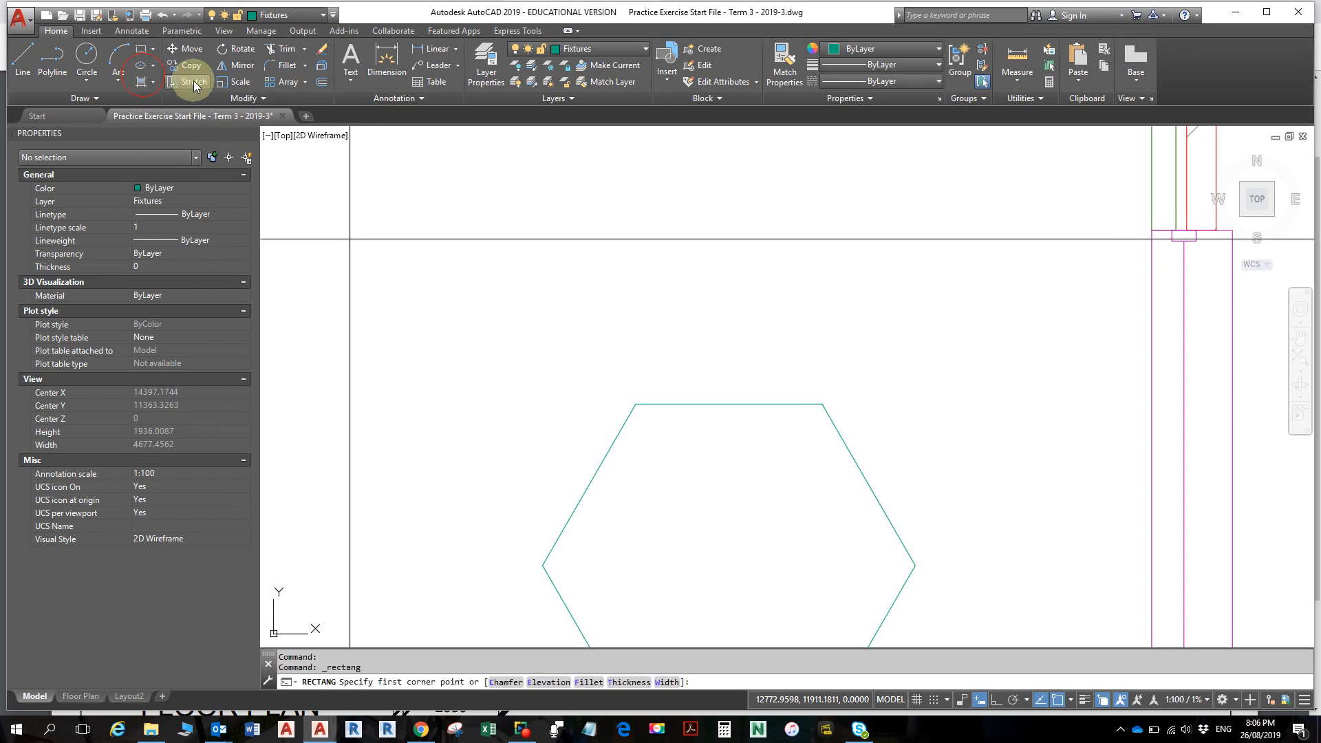
{"action": "left_click", "coordinate": [680, 328]}
{"action": "left_click", "coordinate": [530, 681]}
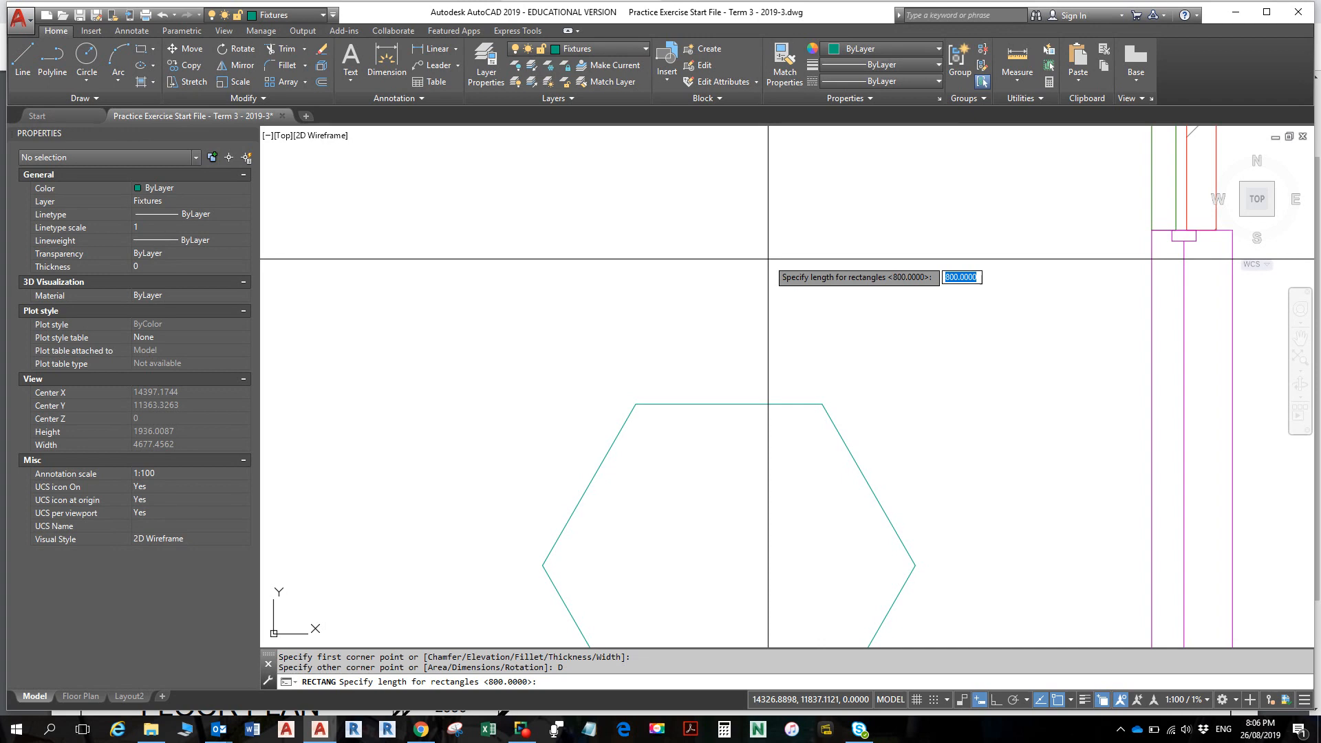
{"action": "type", "text": "400"}
{"action": "key", "text": "Return"}
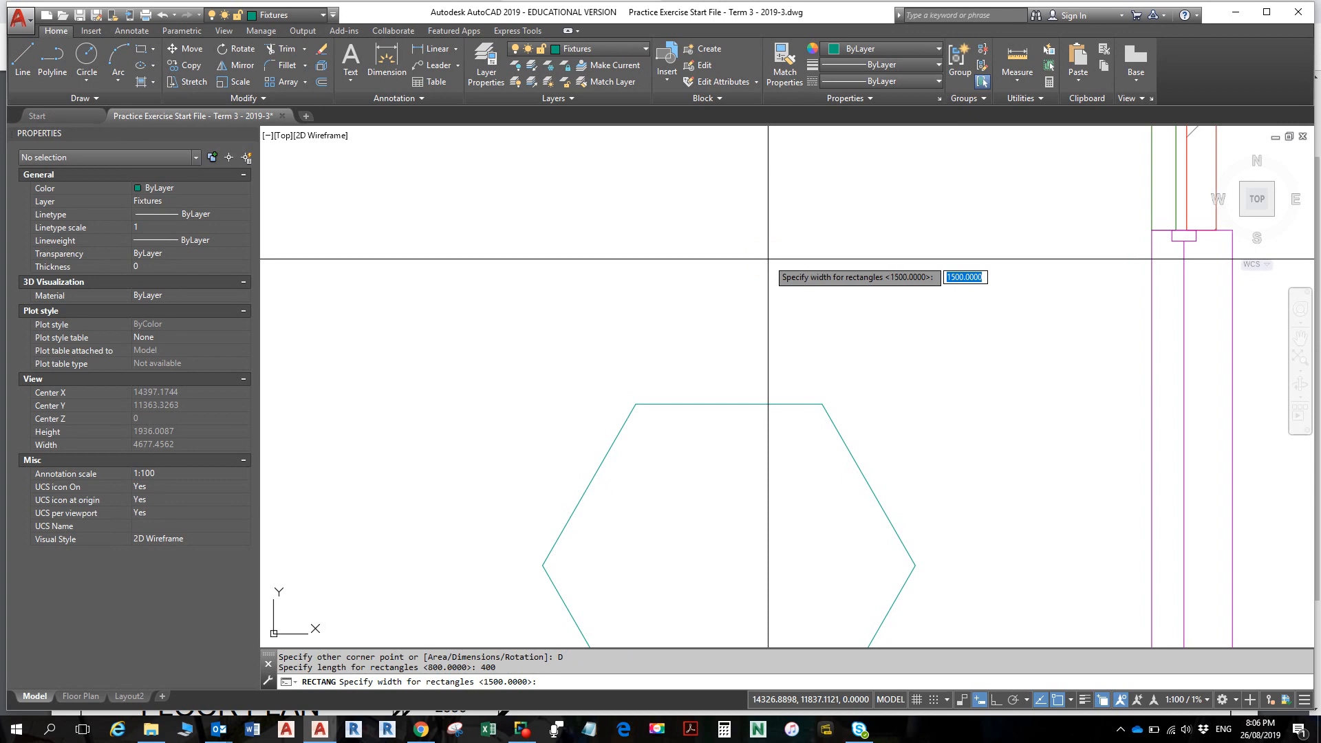
{"action": "type", "text": "600"}
{"action": "key", "text": "Return"}
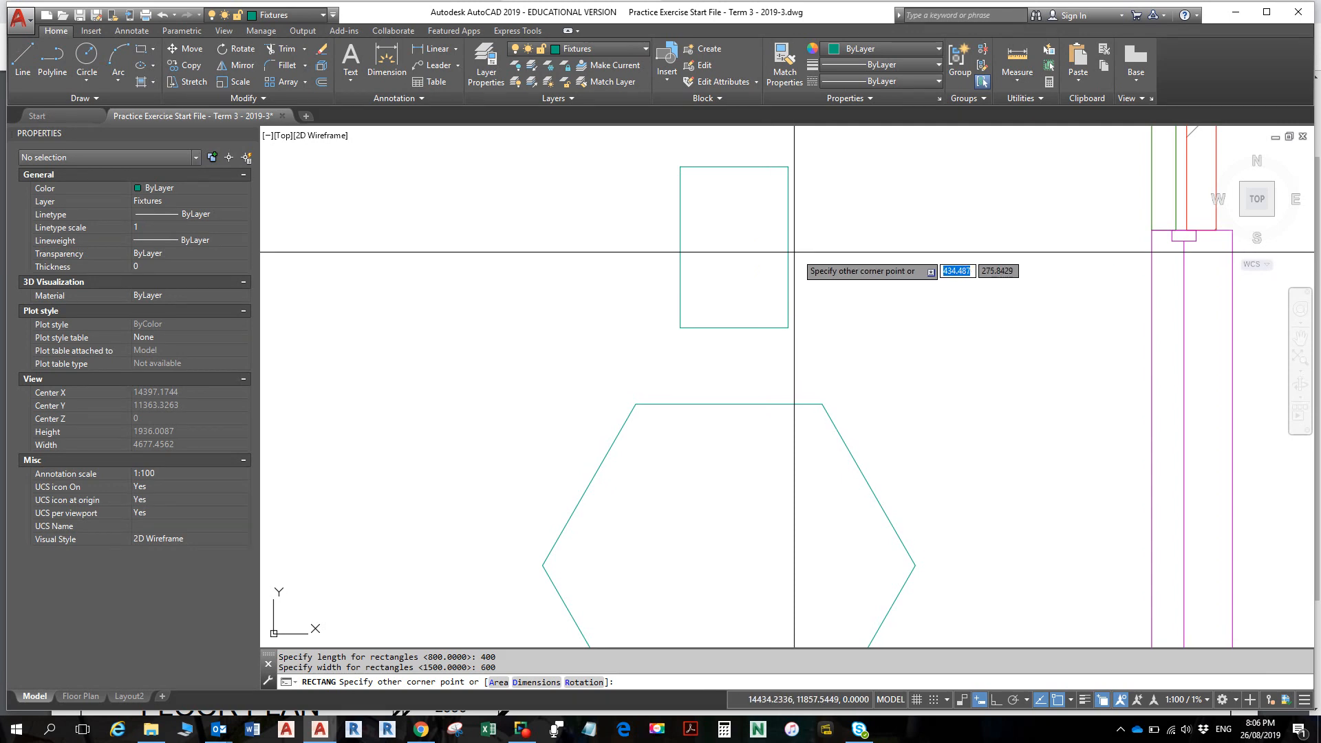
{"action": "left_click", "coordinate": [771, 256]}
- Move the rectangle from its lower edge's midpoint to the midpoint of the hexagon's upper edge
{"action": "scroll", "coordinate": [808, 303], "scroll_direction": "down", "scroll_amount": 4}
{"action": "middle_click_drag", "start_coordinate": [795, 351], "coordinate": [774, 398]}
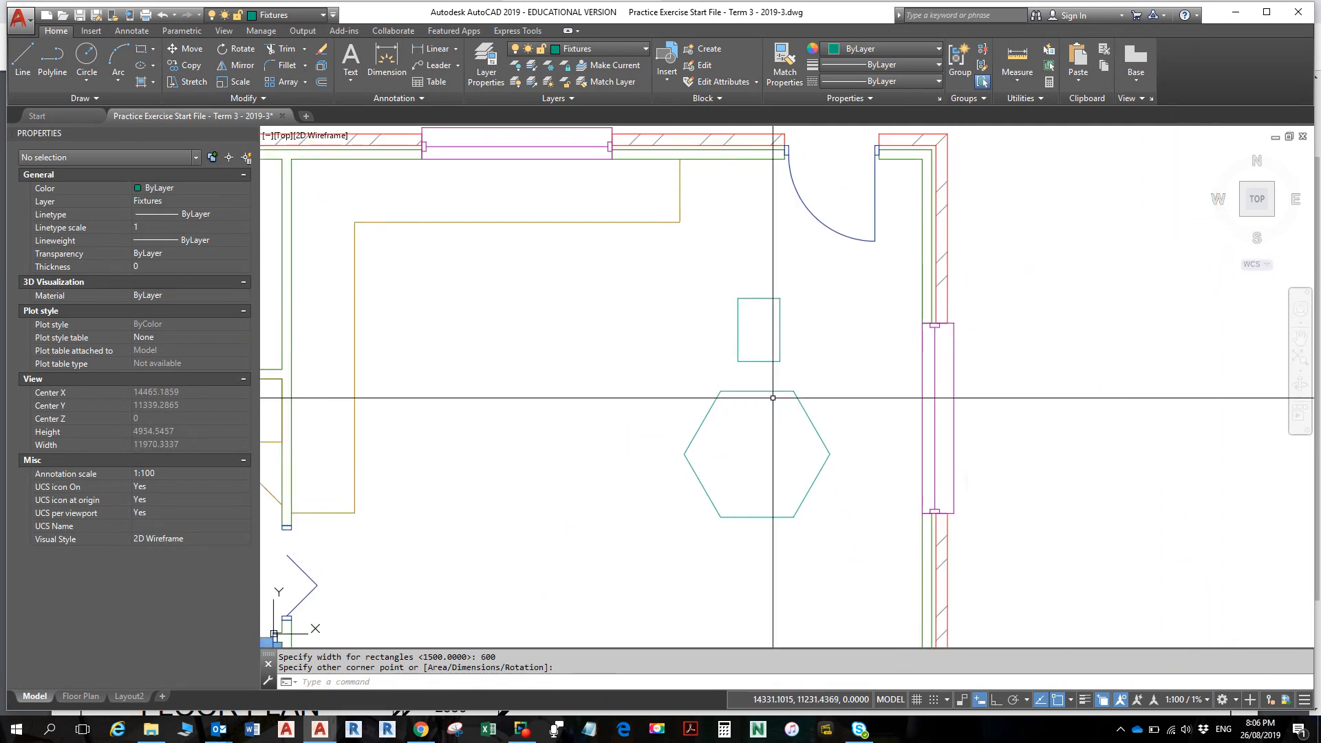
{"action": "left_click", "coordinate": [759, 362]}
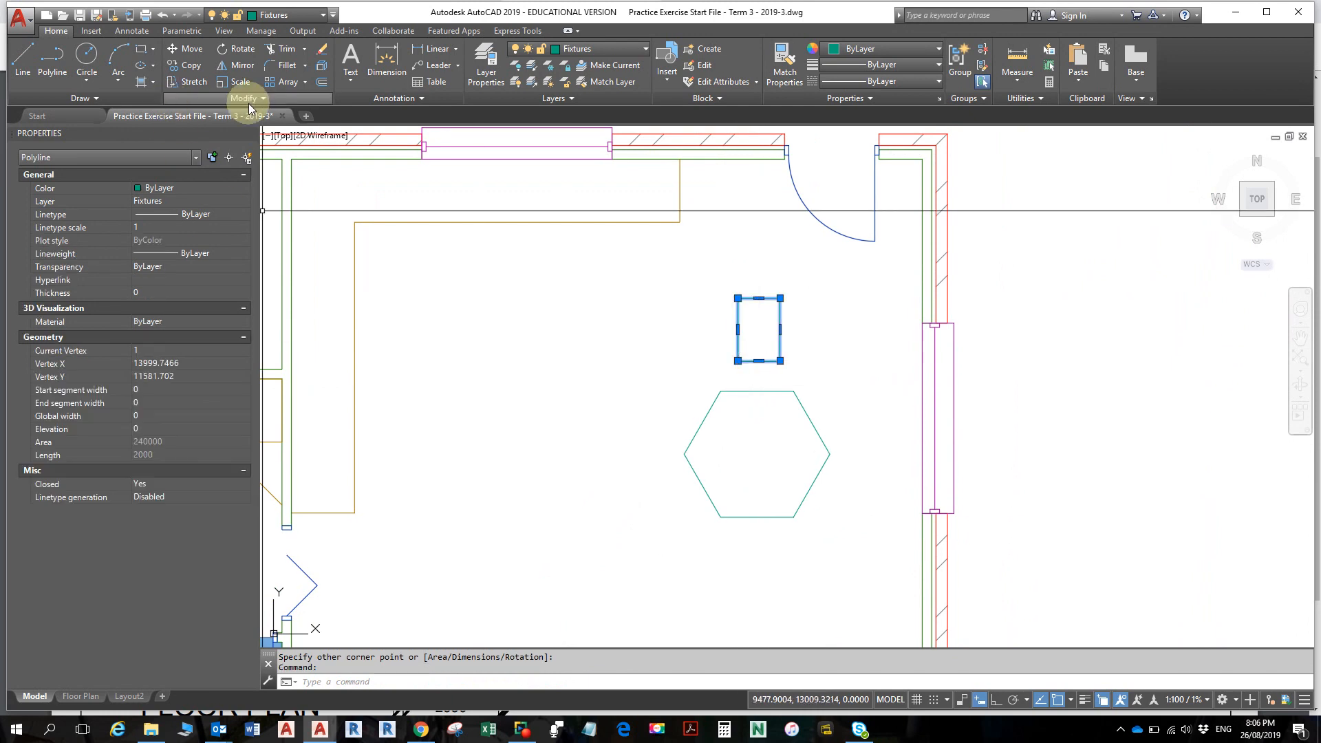
{"action": "left_click", "coordinate": [186, 54]}
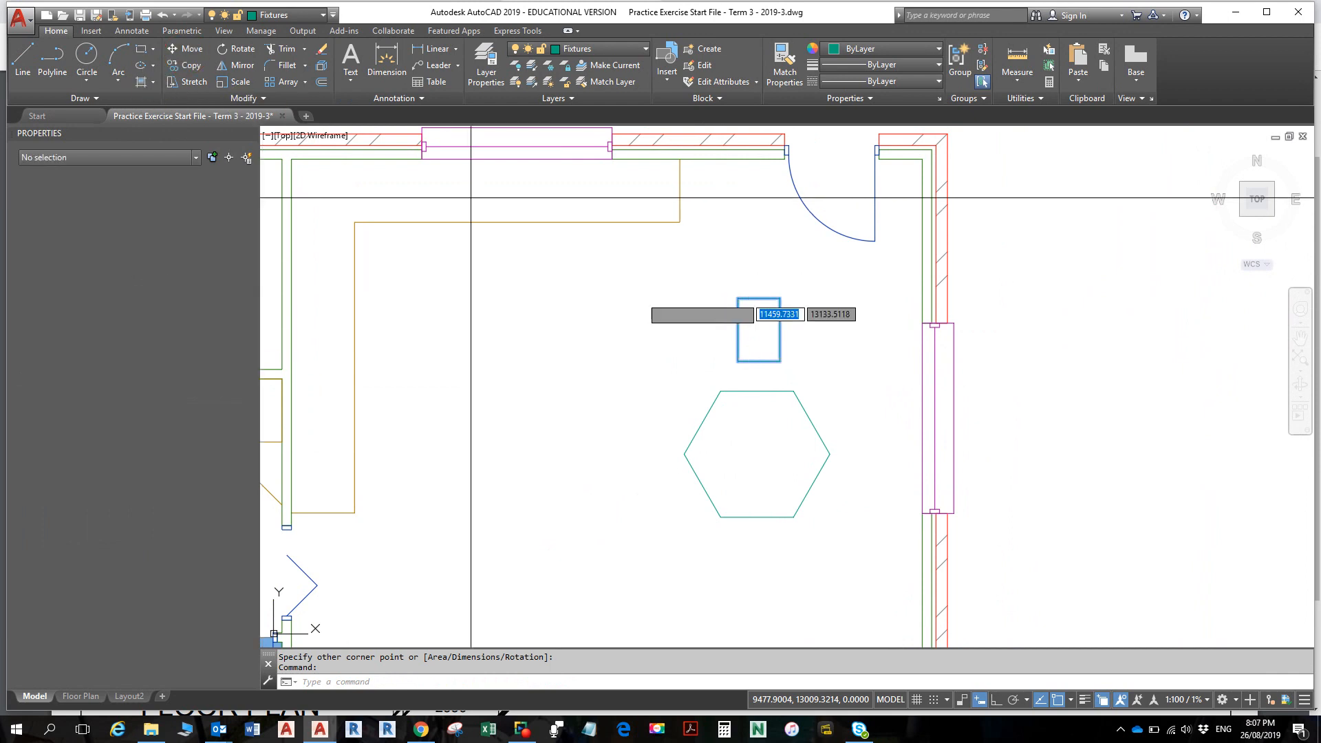
{"action": "left_click", "coordinate": [759, 360]}
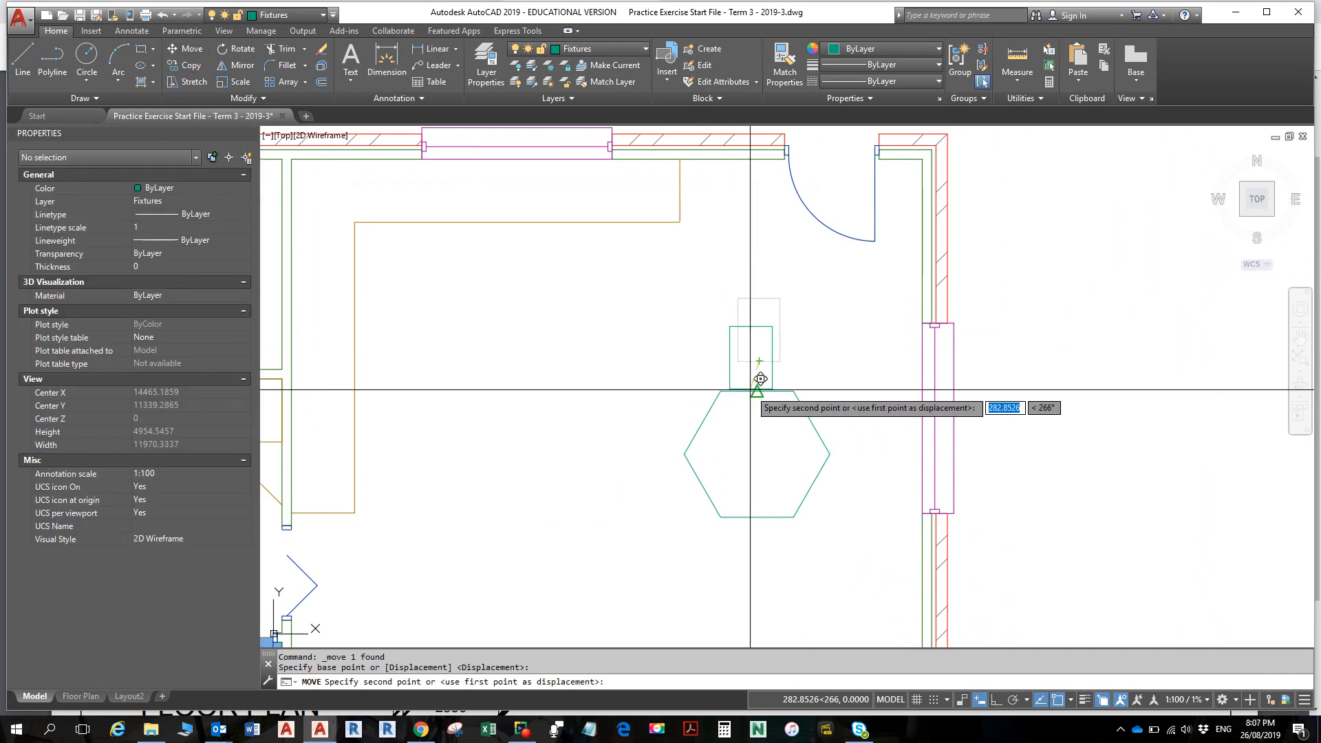
{"action": "left_click", "coordinate": [757, 391]}
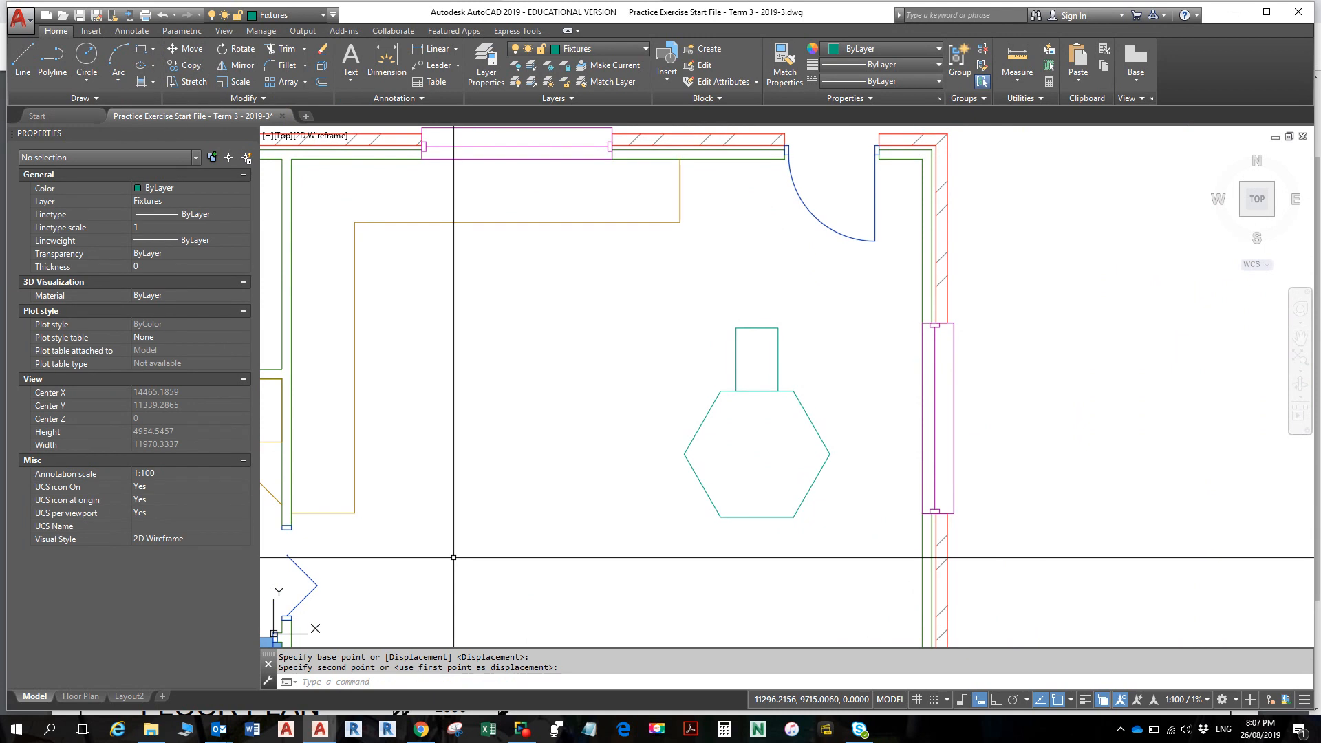
- Move the rectangle 50 straight up, away from the hexagon's upper edge, with Ortho on
{"action": "key", "text": "alt"}
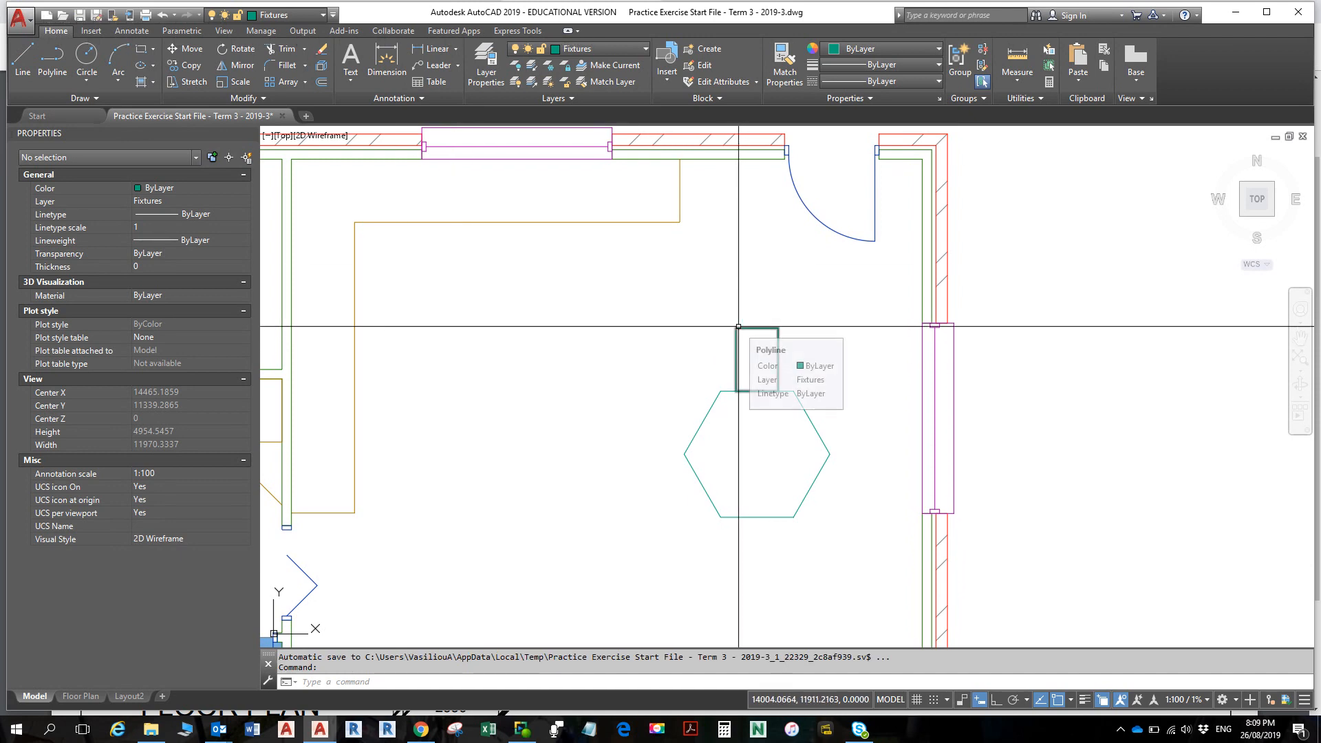
{"action": "left_click", "coordinate": [739, 330]}
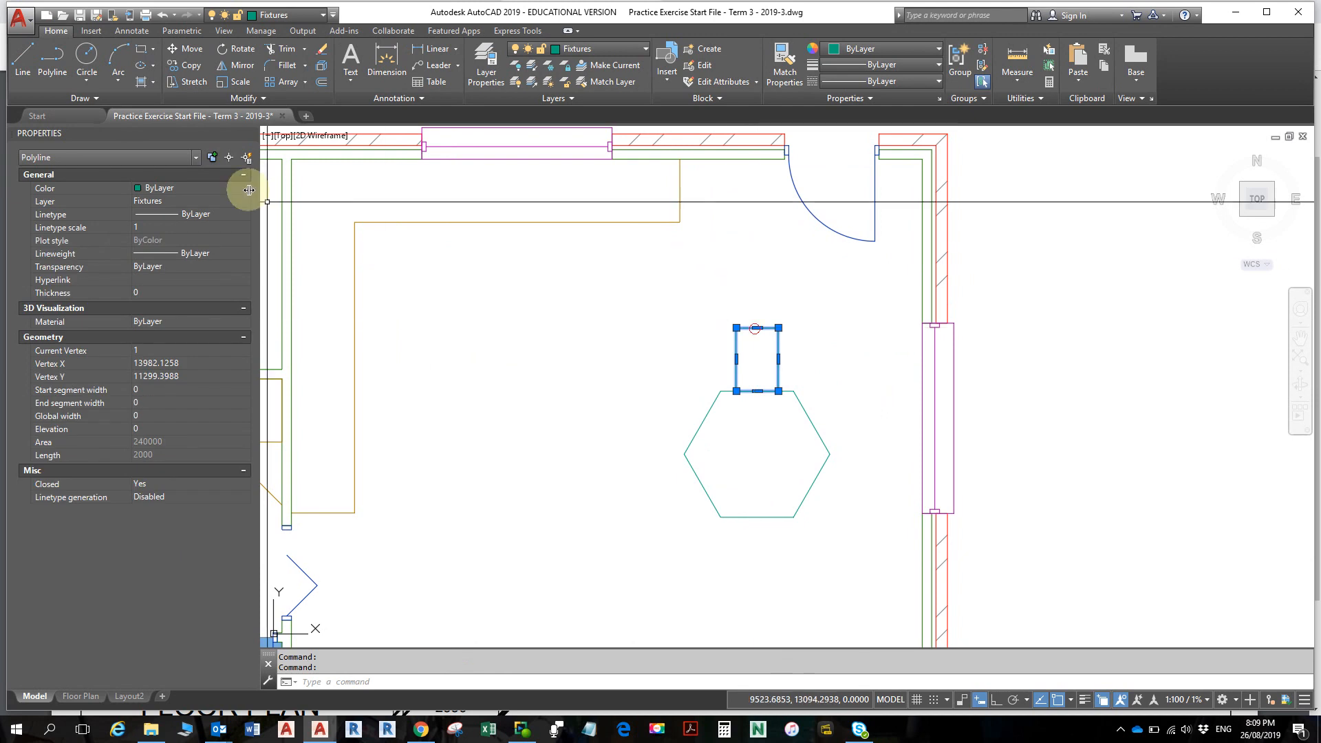
{"action": "left_click", "coordinate": [186, 48]}
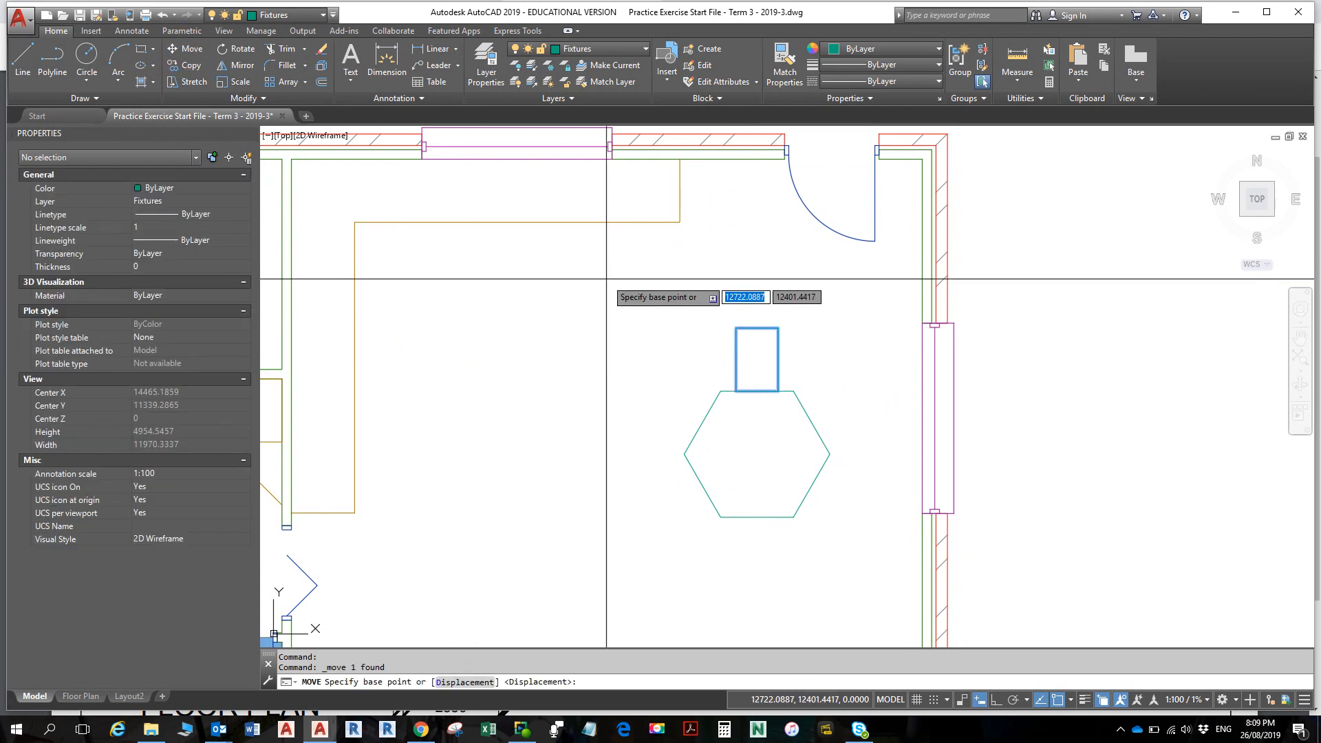
{"action": "left_click", "coordinate": [672, 328]}
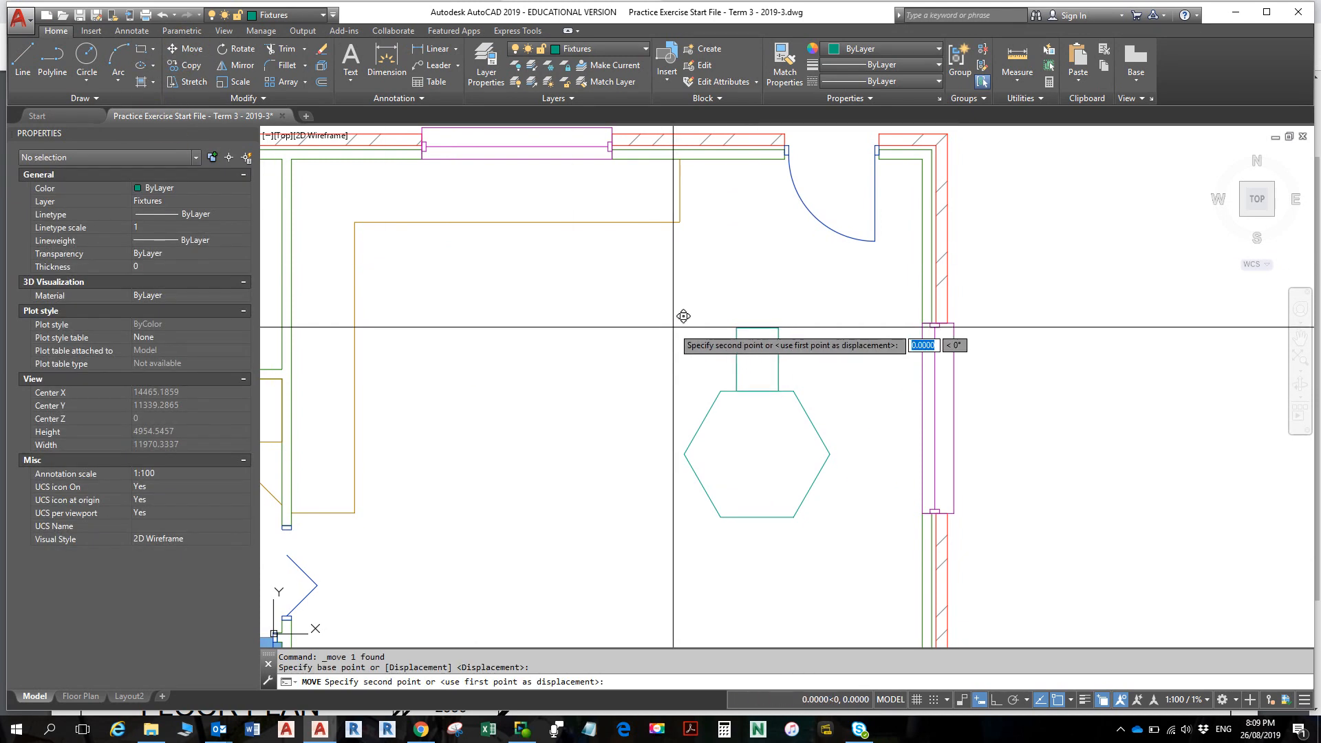
{"action": "left_click", "coordinate": [994, 700]}
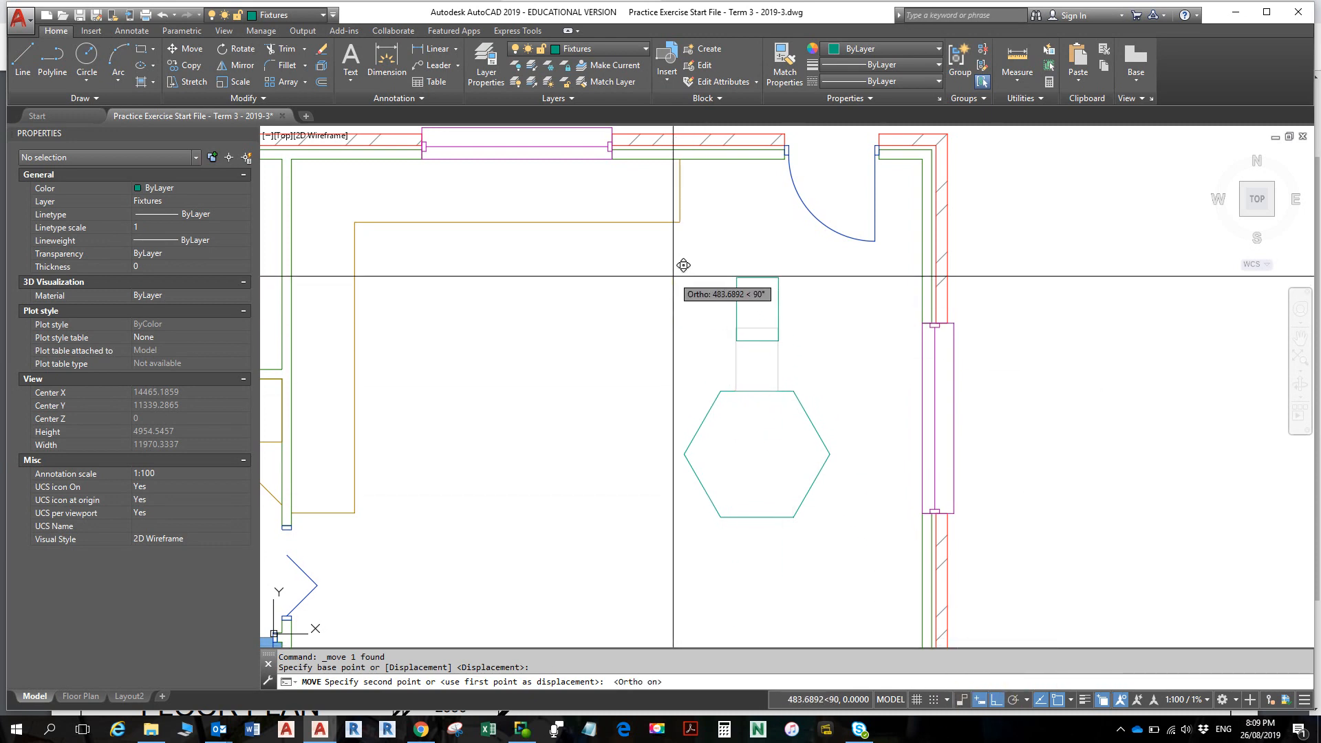
{"action": "type", "text": "50"}
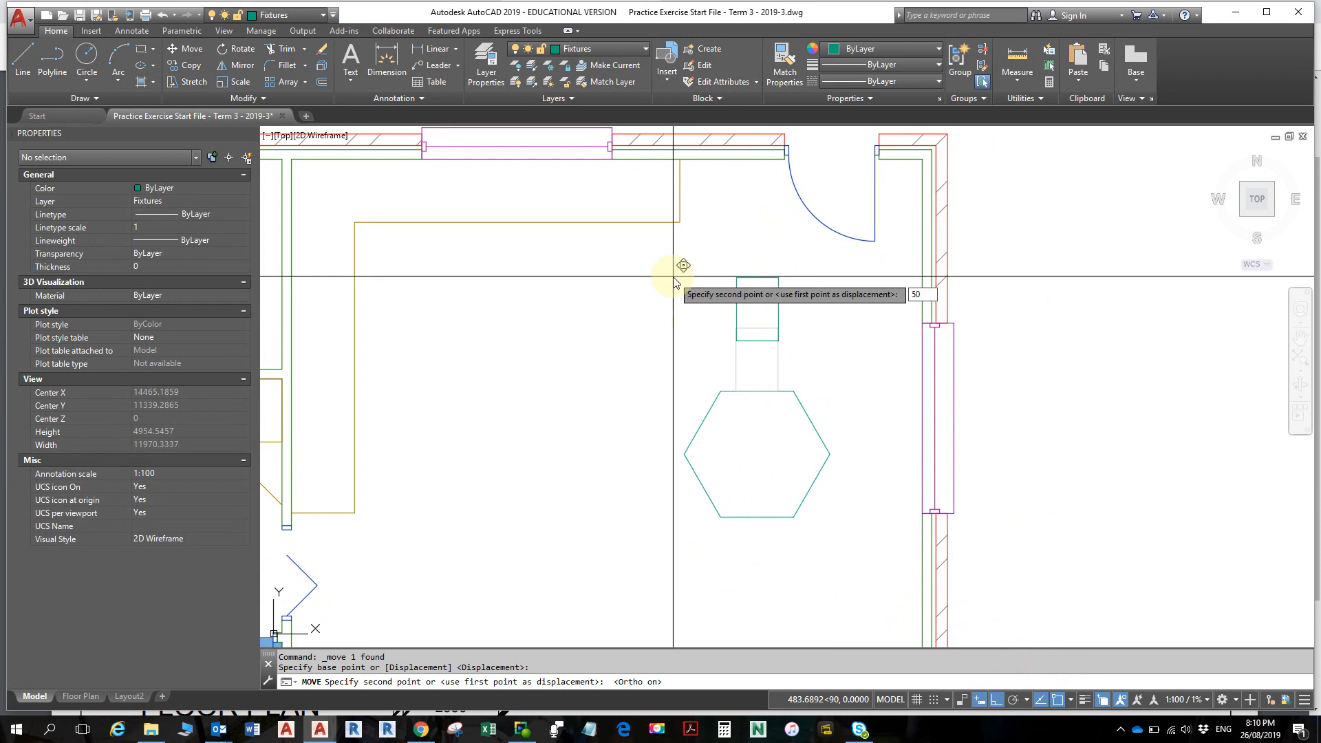
{"action": "key", "text": "Return"}
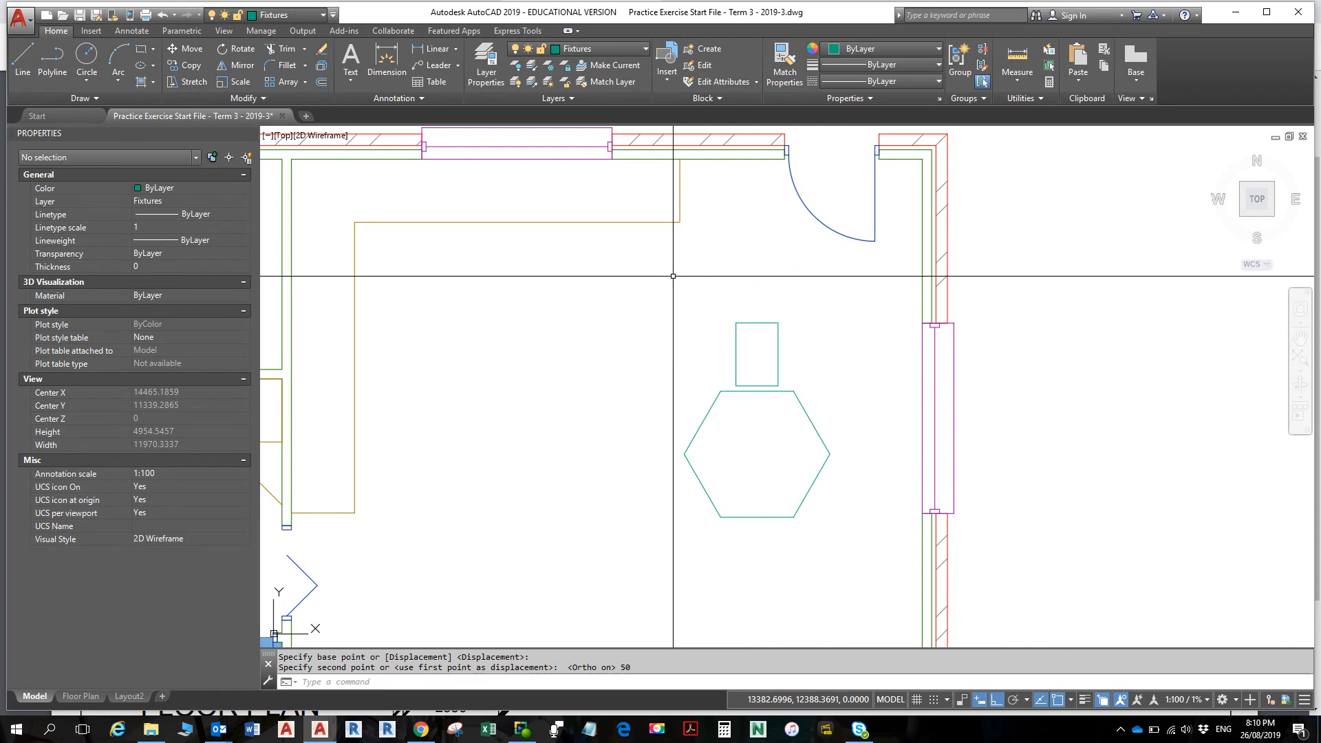
{"action": "key", "text": "Escape"}
- Create a six-item, 360-degree polar array of the rectangle about the hexagon's geometric centre, with Ortho turned off
{"action": "scroll", "coordinate": [678, 289], "scroll_direction": "down", "scroll_amount": 2}
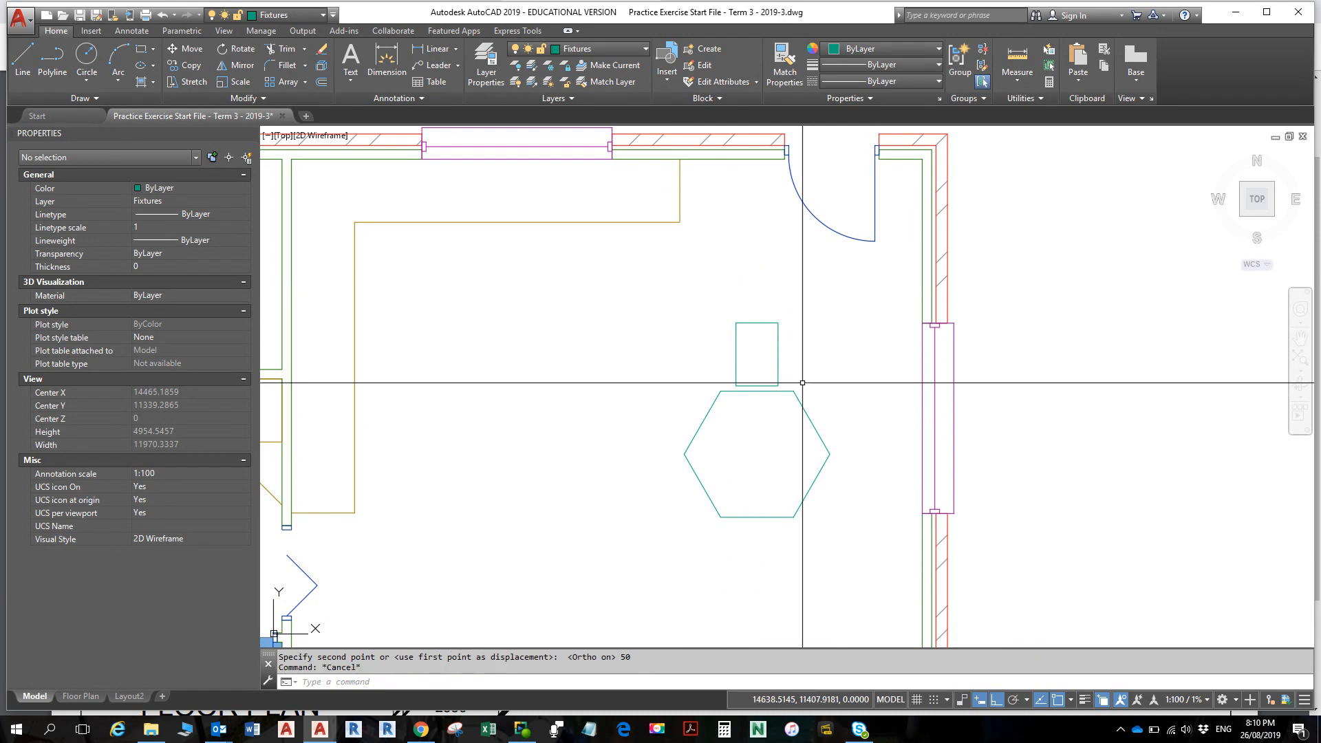
{"action": "middle_click_drag", "start_coordinate": [759, 385], "coordinate": [672, 337]}
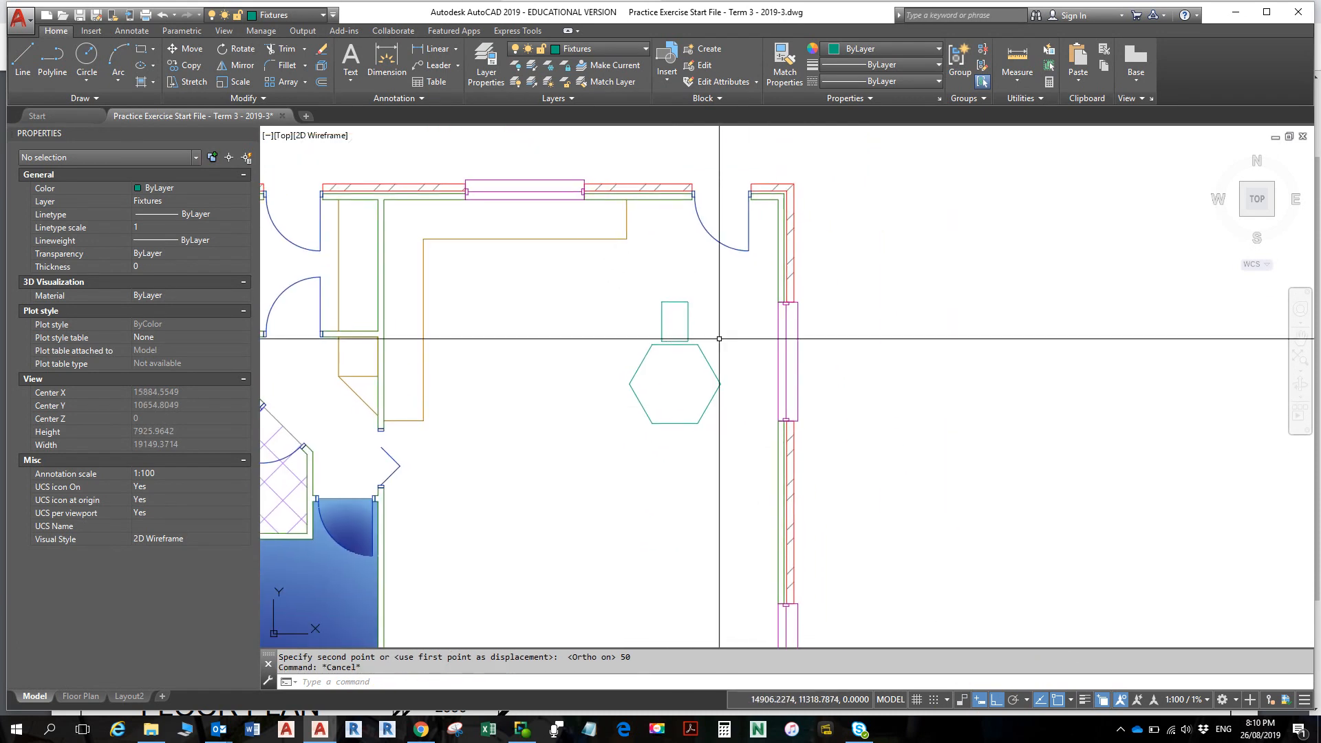
{"action": "left_click", "coordinate": [689, 319]}
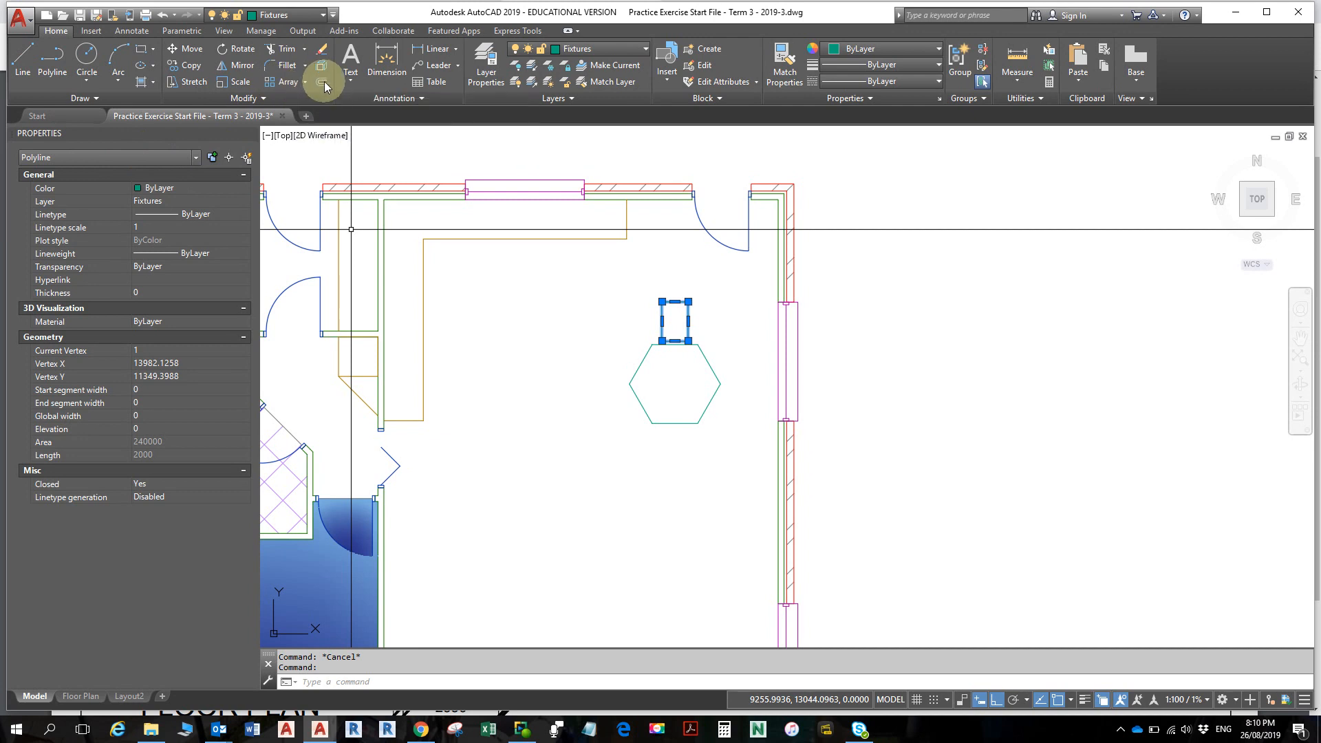
{"action": "left_click", "coordinate": [307, 85]}
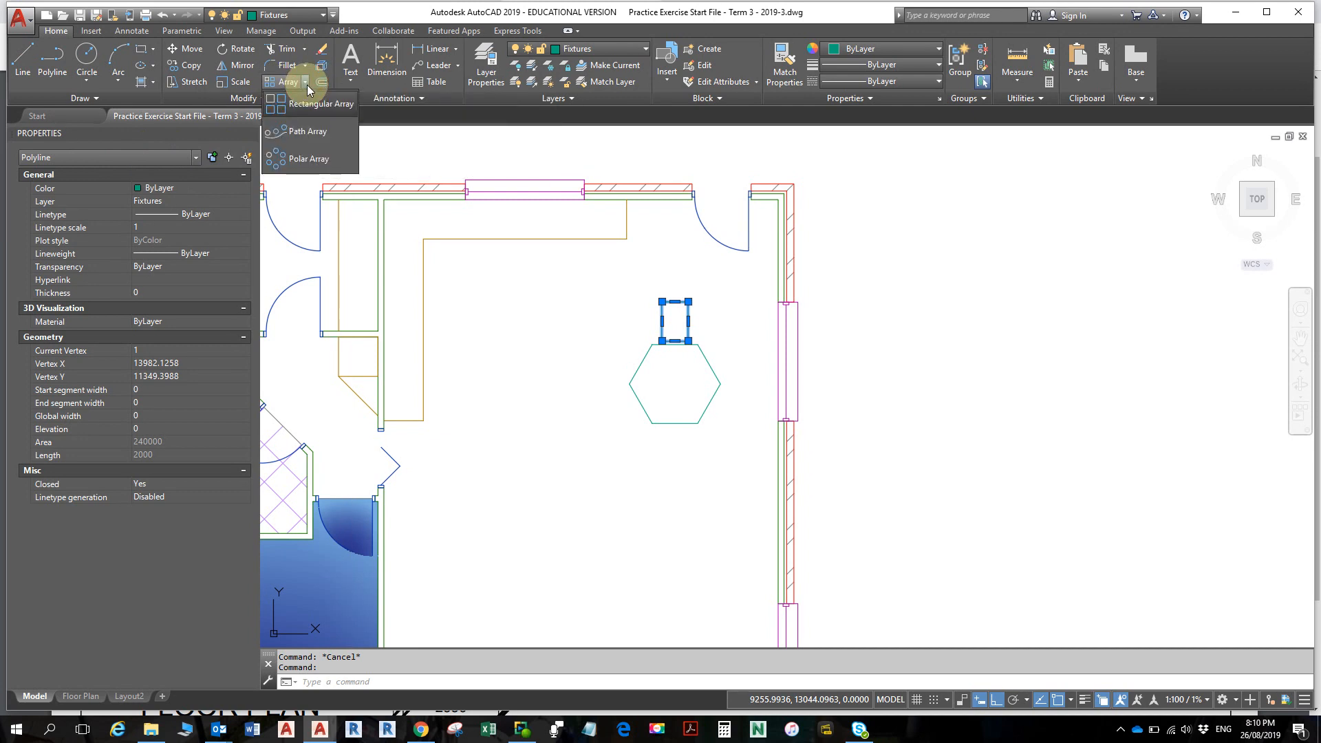
{"action": "left_click", "coordinate": [302, 160]}
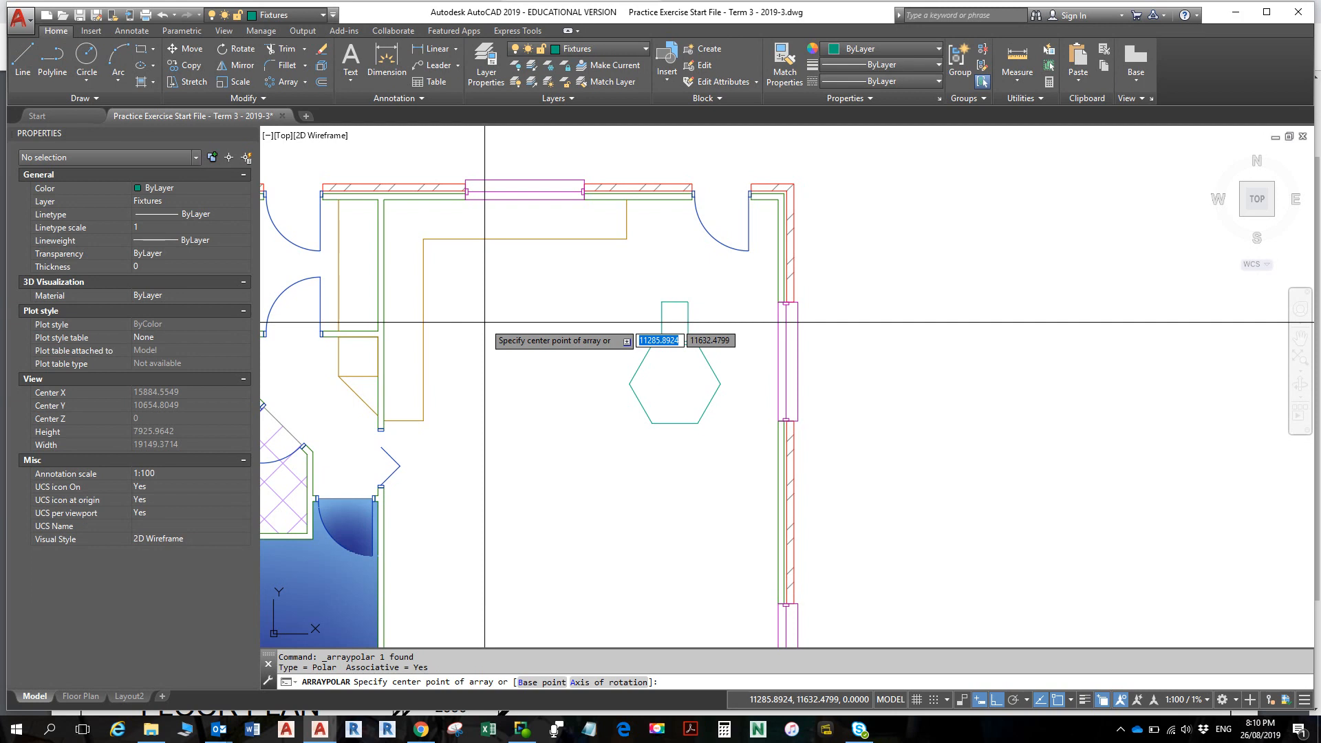
{"action": "key", "text": "F8"}
{"action": "right_click", "coordinate": [506, 372], "text": "shift"}
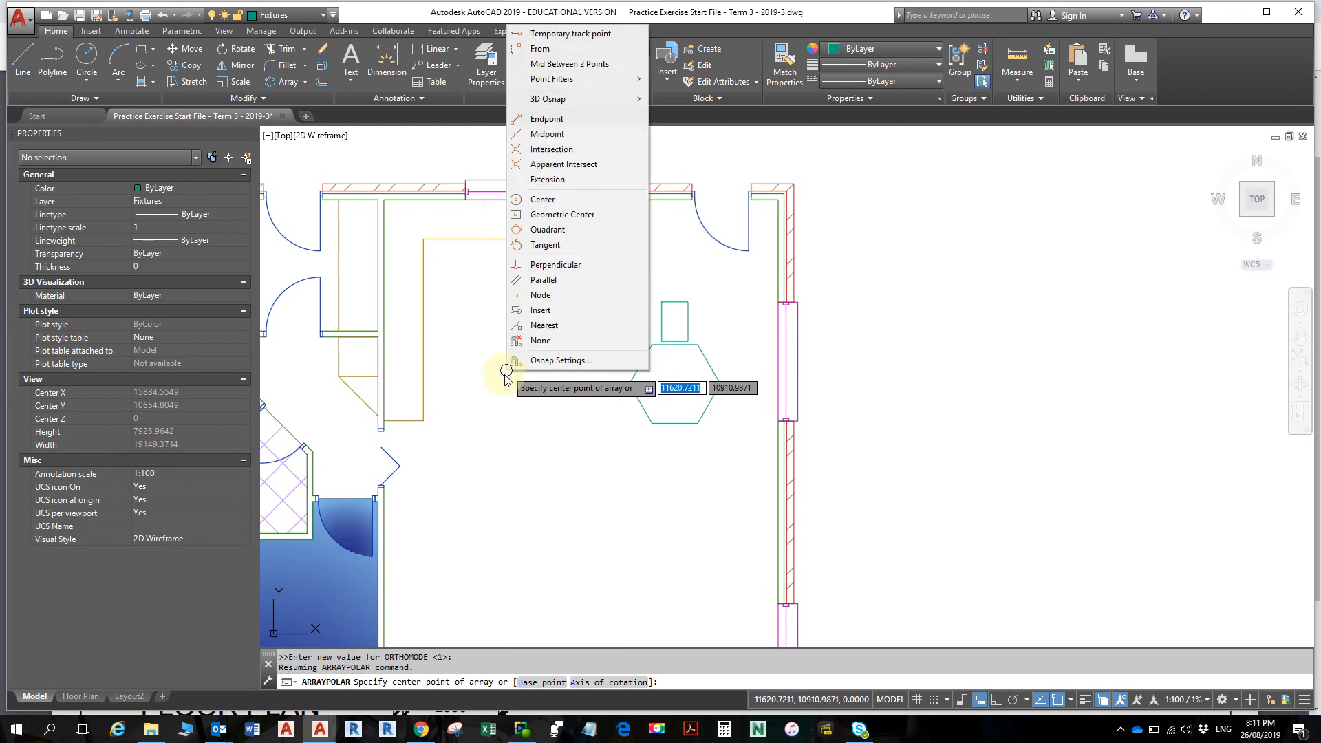
{"action": "left_click", "coordinate": [563, 215]}
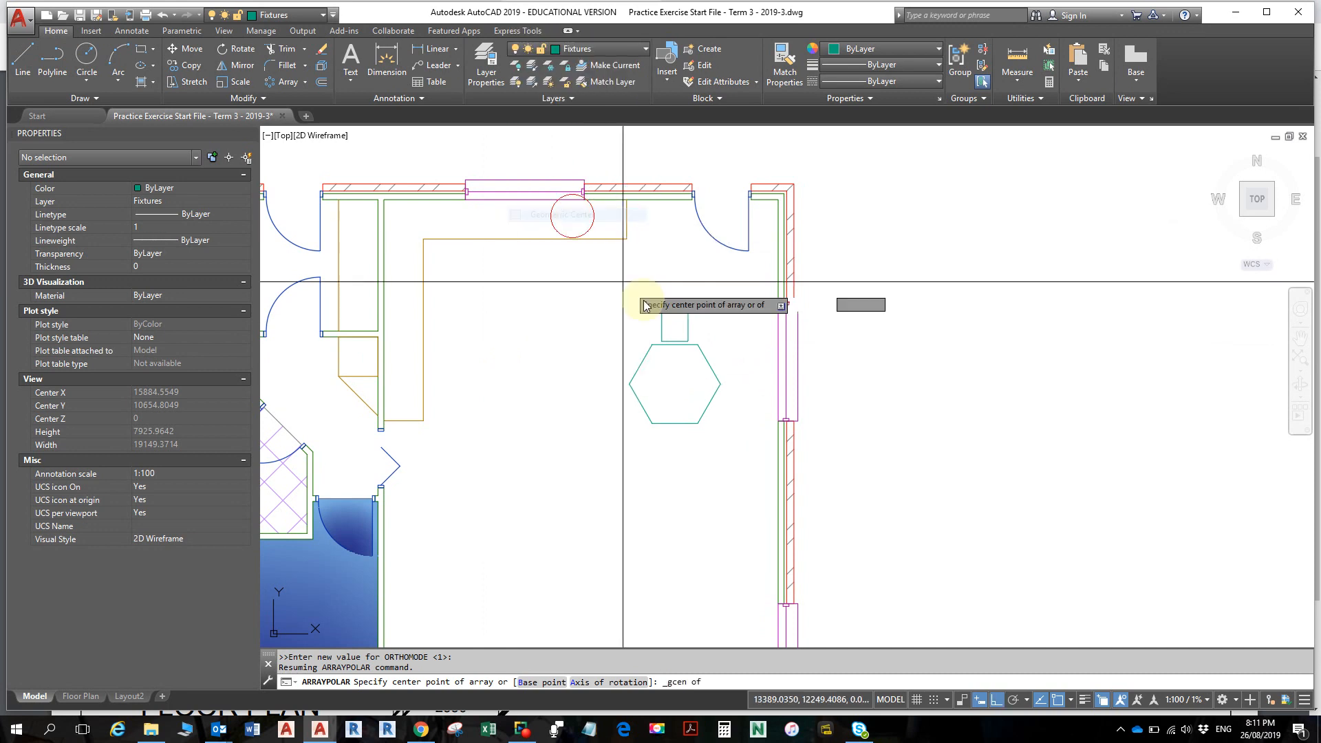
{"action": "left_click", "coordinate": [641, 403]}
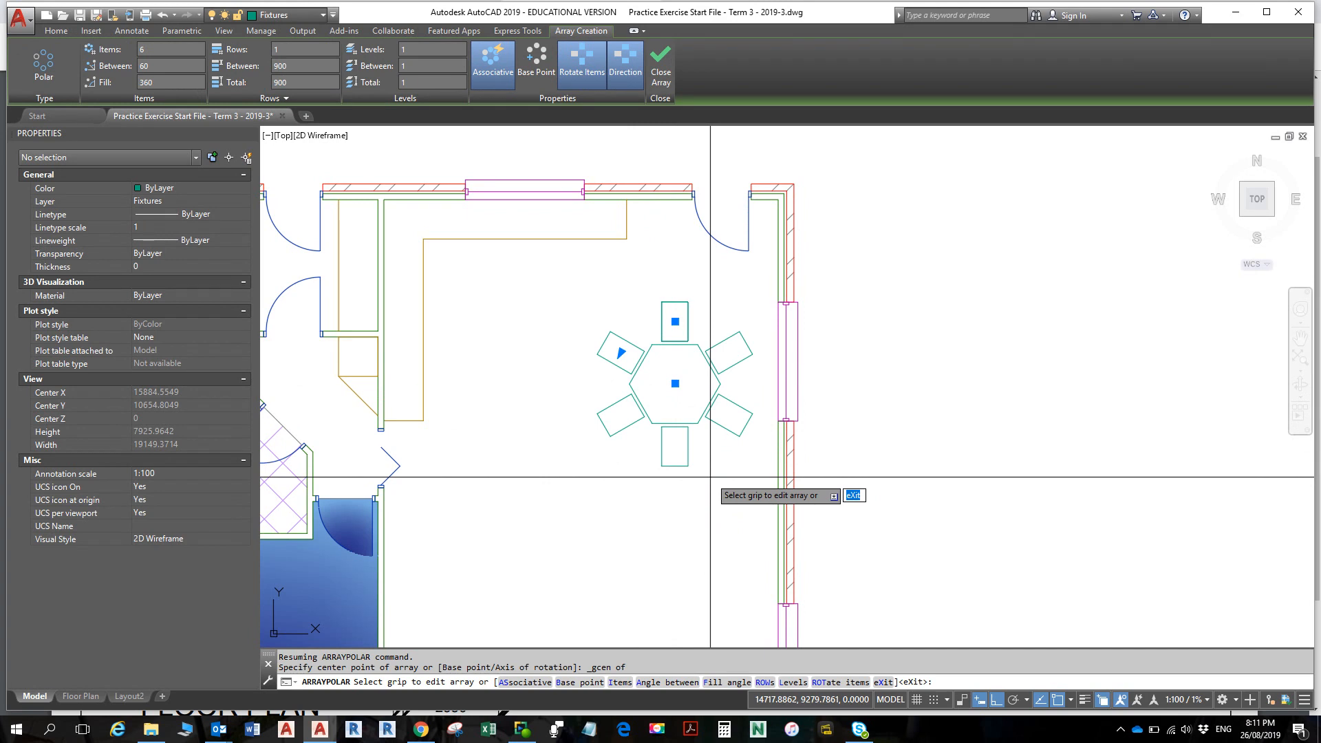
{"action": "key", "text": "Return"}
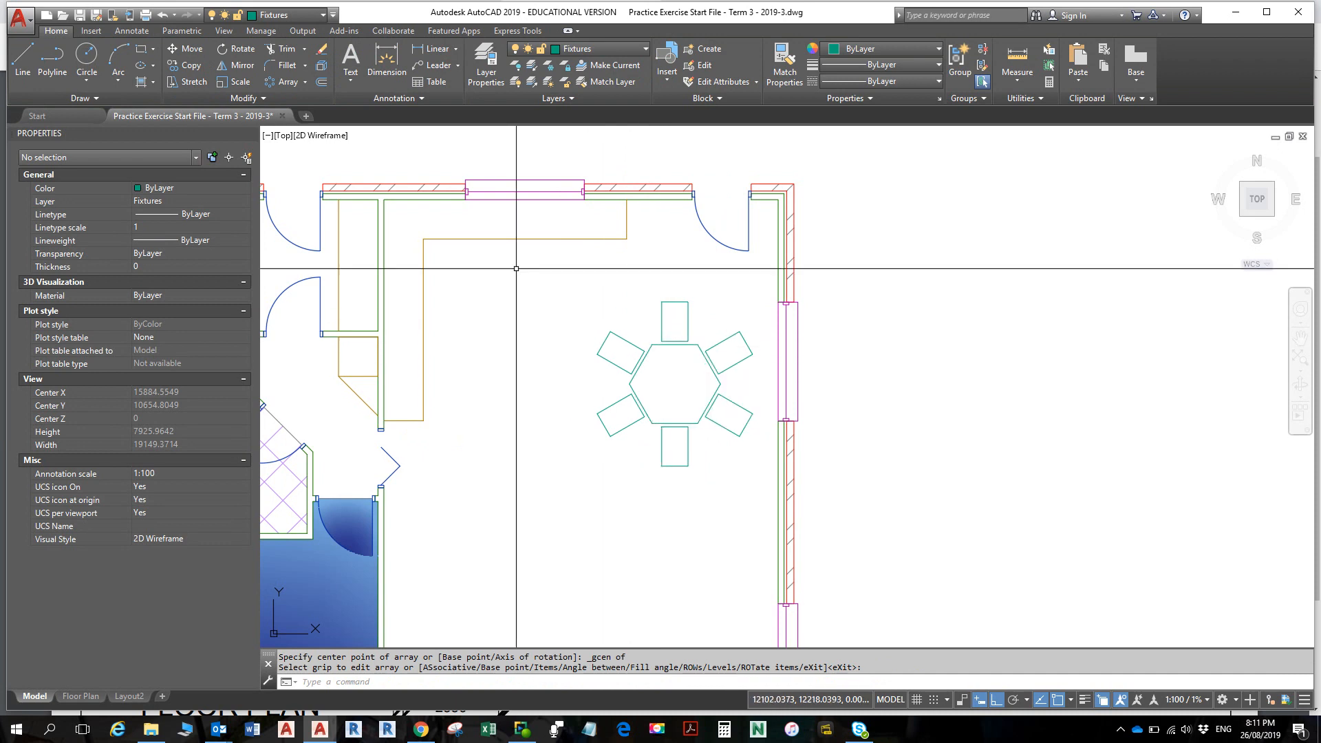
- Set the chair array's item count to 8 and deselect the array
{"action": "left_click", "coordinate": [623, 340]}
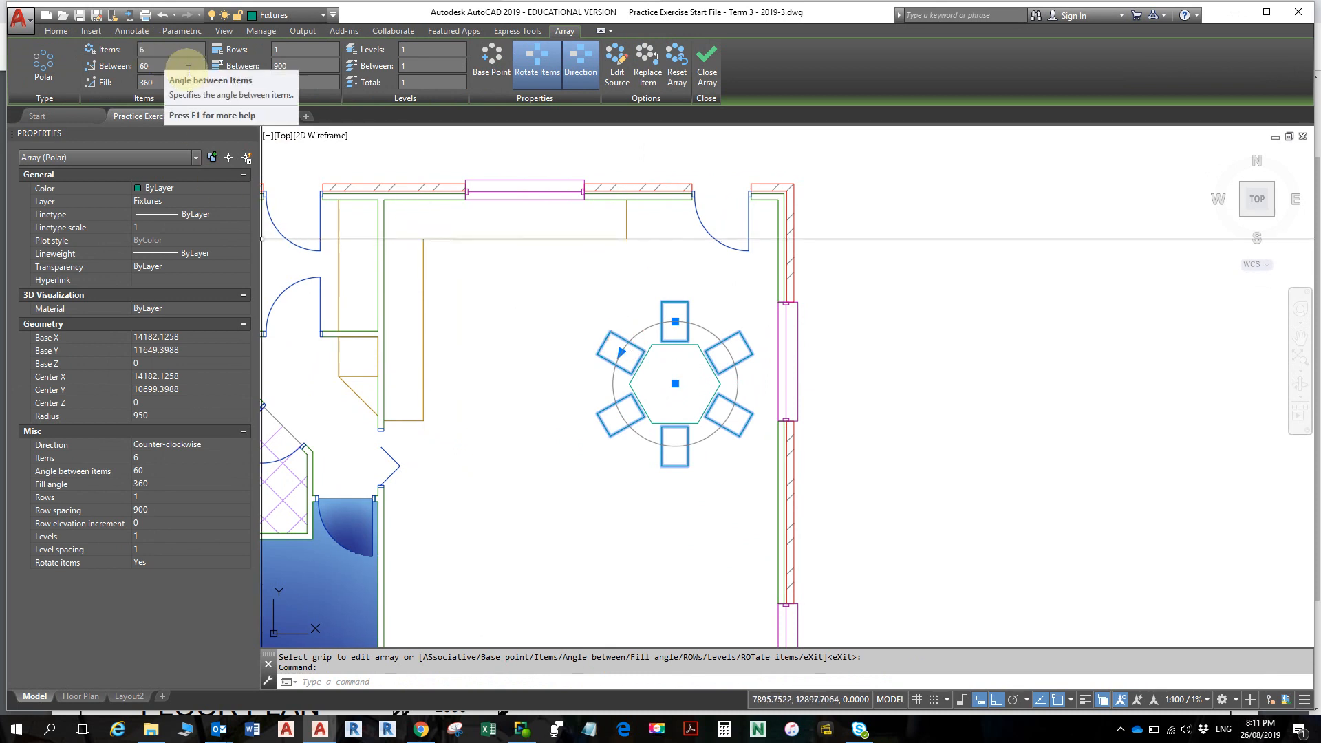
{"action": "left_click", "coordinate": [153, 49]}
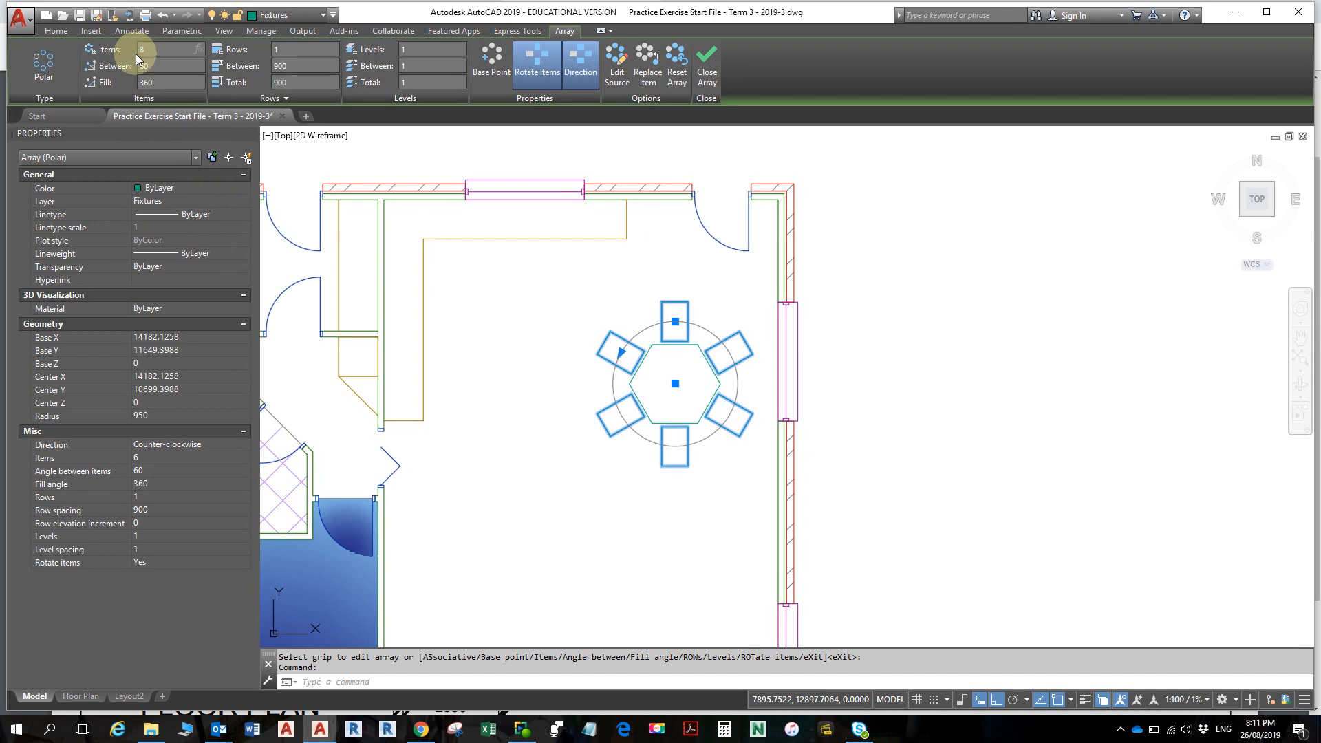
{"action": "type", "text": "8"}
{"action": "key", "text": "Return"}
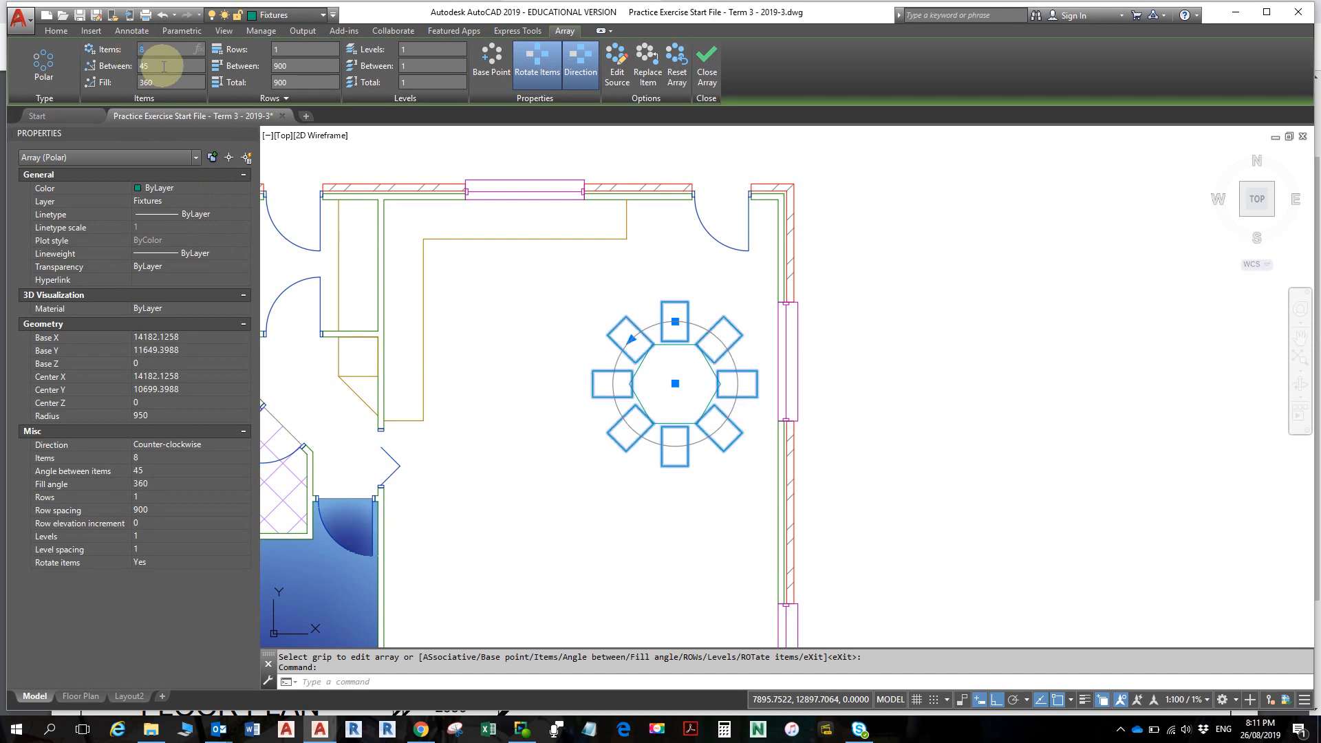
{"action": "key", "text": "Escape"}
{"action": "key", "text": "Escape"}
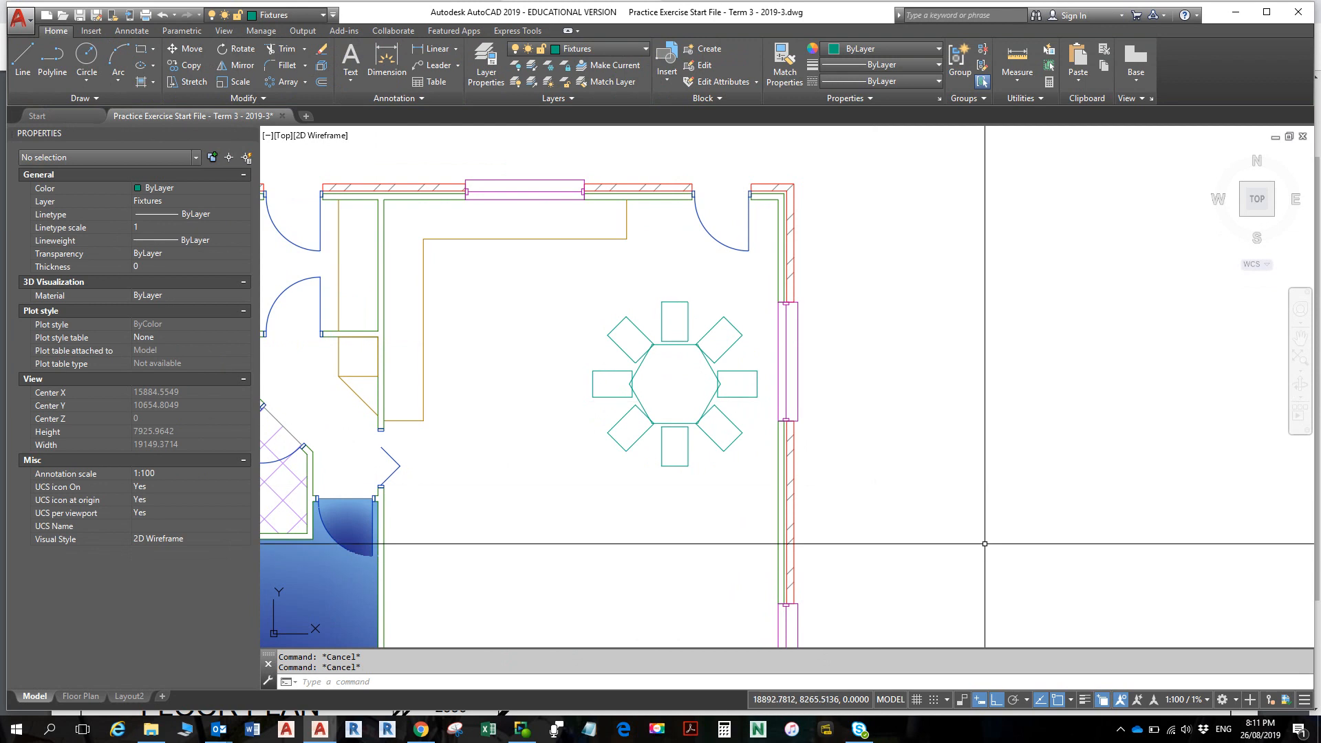
- Set the chair array's item count to 10, and return it to 6
{"action": "left_click", "coordinate": [662, 325]}
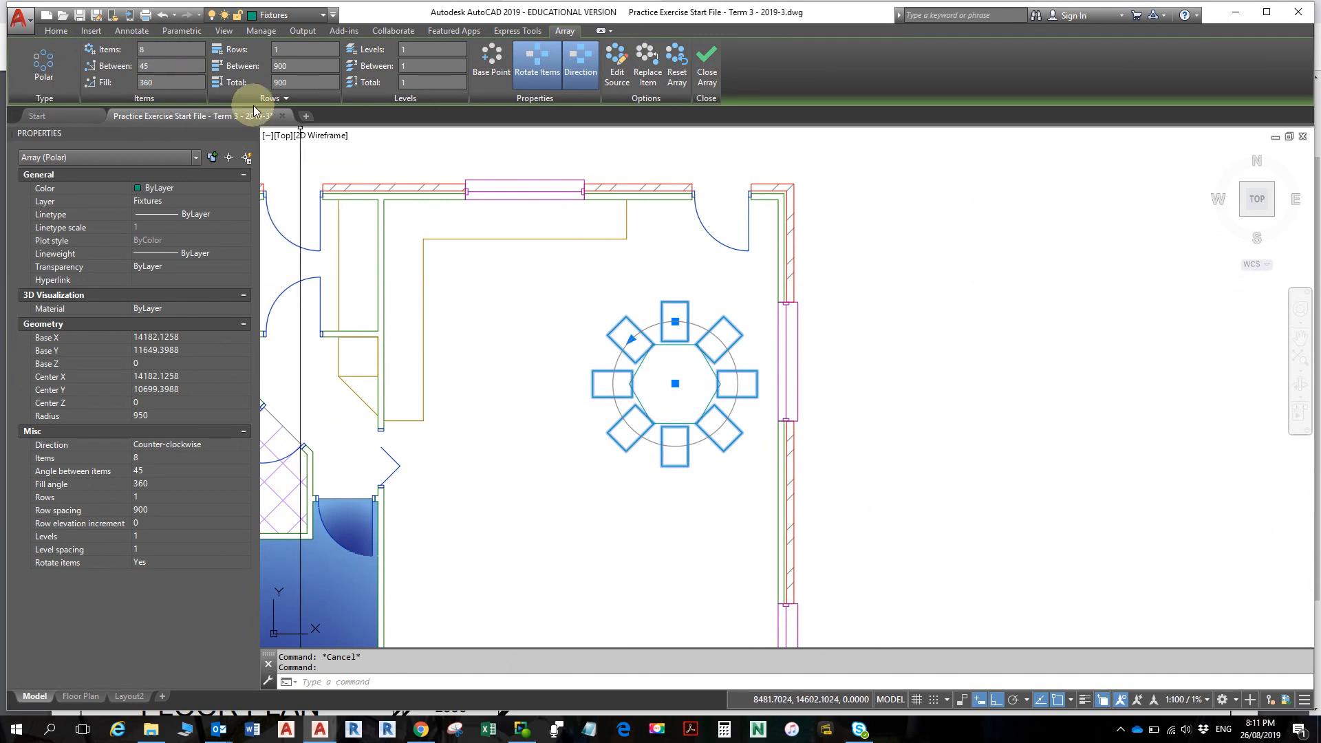
{"action": "left_click", "coordinate": [154, 51]}
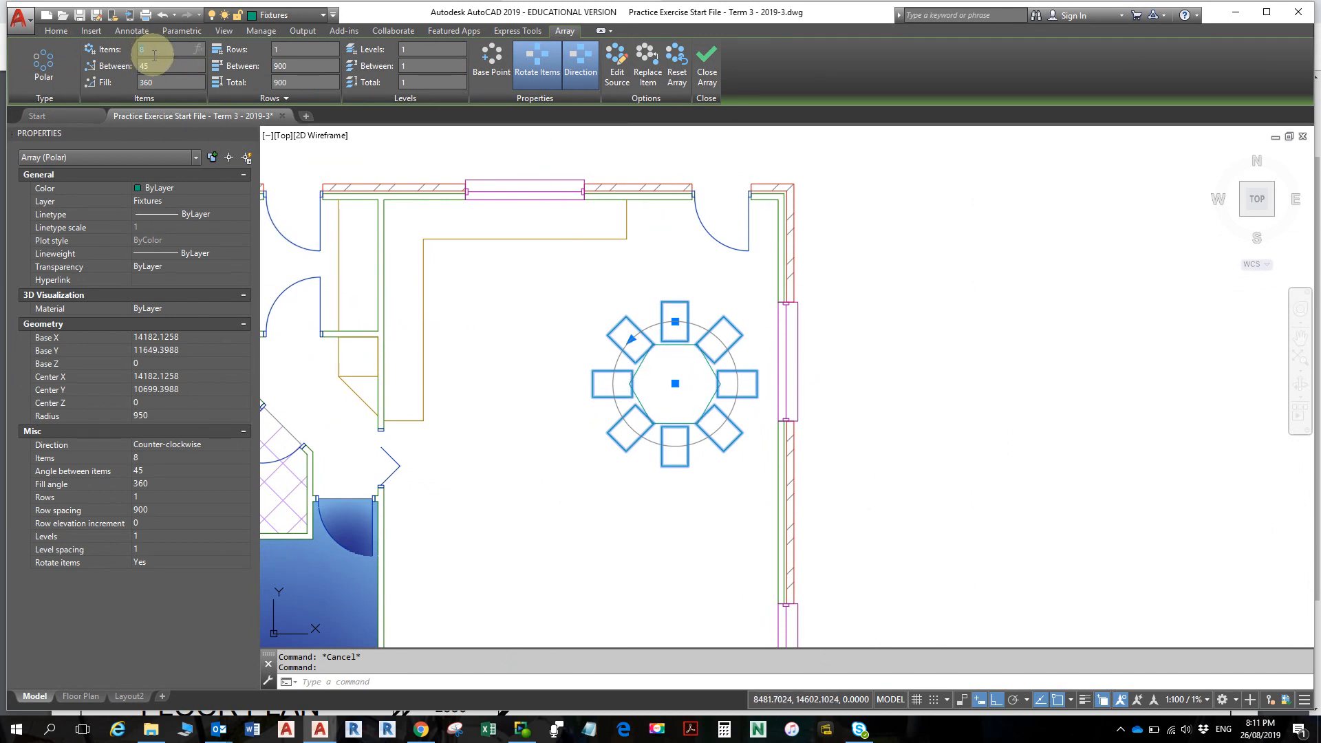
{"action": "type", "text": "10"}
{"action": "key", "text": "Return"}
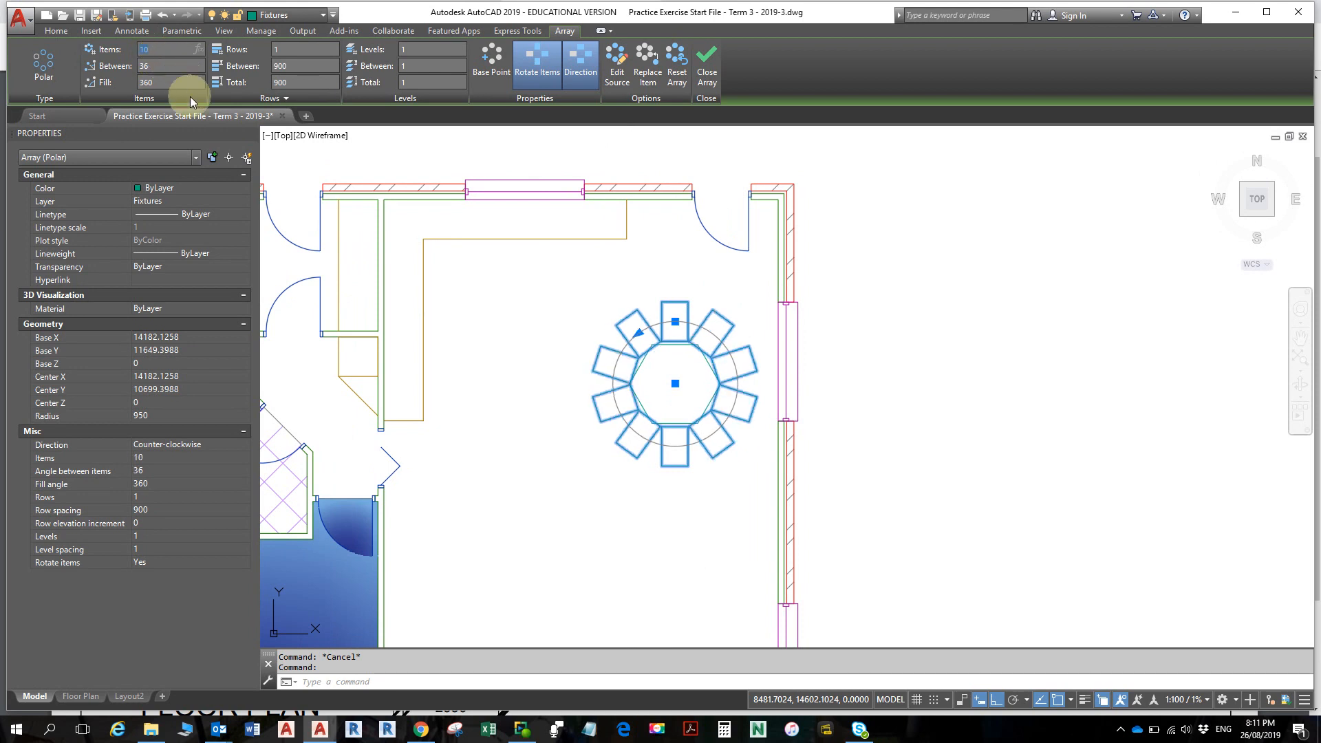
{"action": "left_click", "coordinate": [153, 48]}
{"action": "key", "text": "Return"}
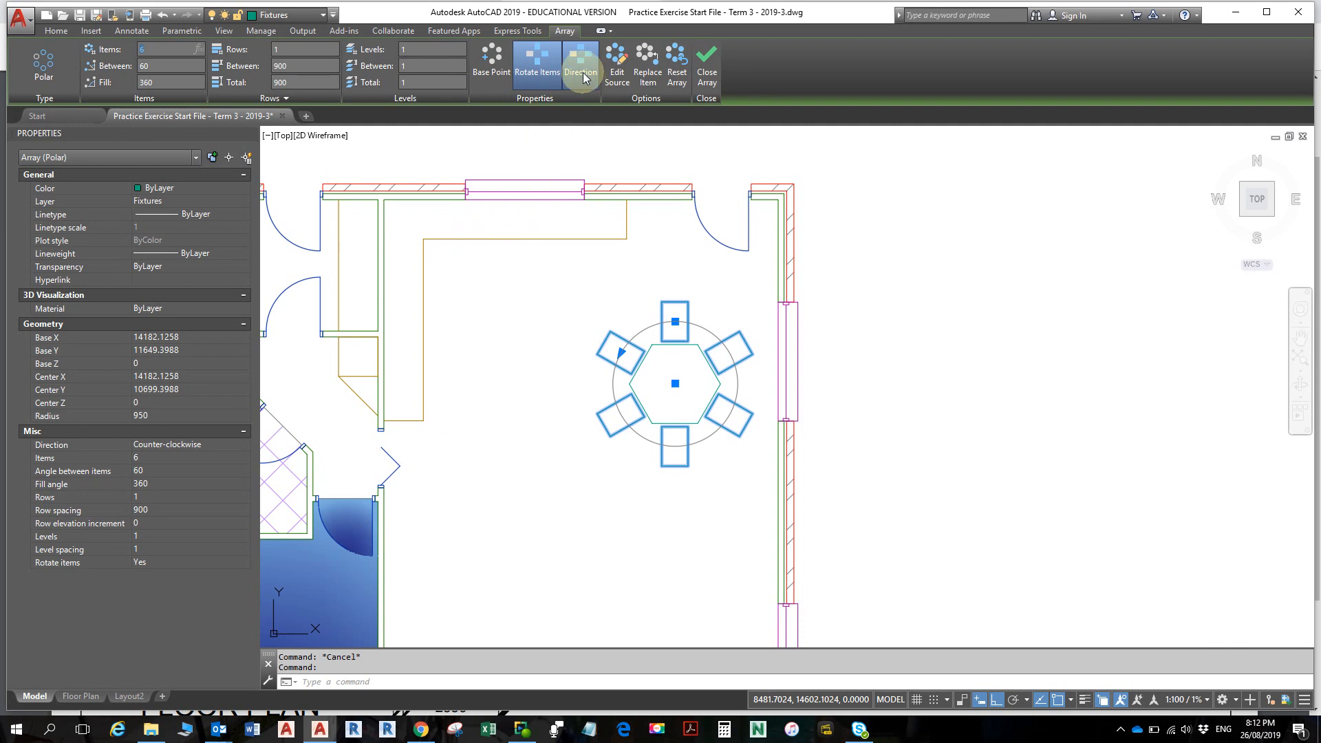
- Toggle the chair array's item rotation off and on, and switch its direction to clockwise and back to counter-clockwise
{"action": "left_click", "coordinate": [540, 73]}
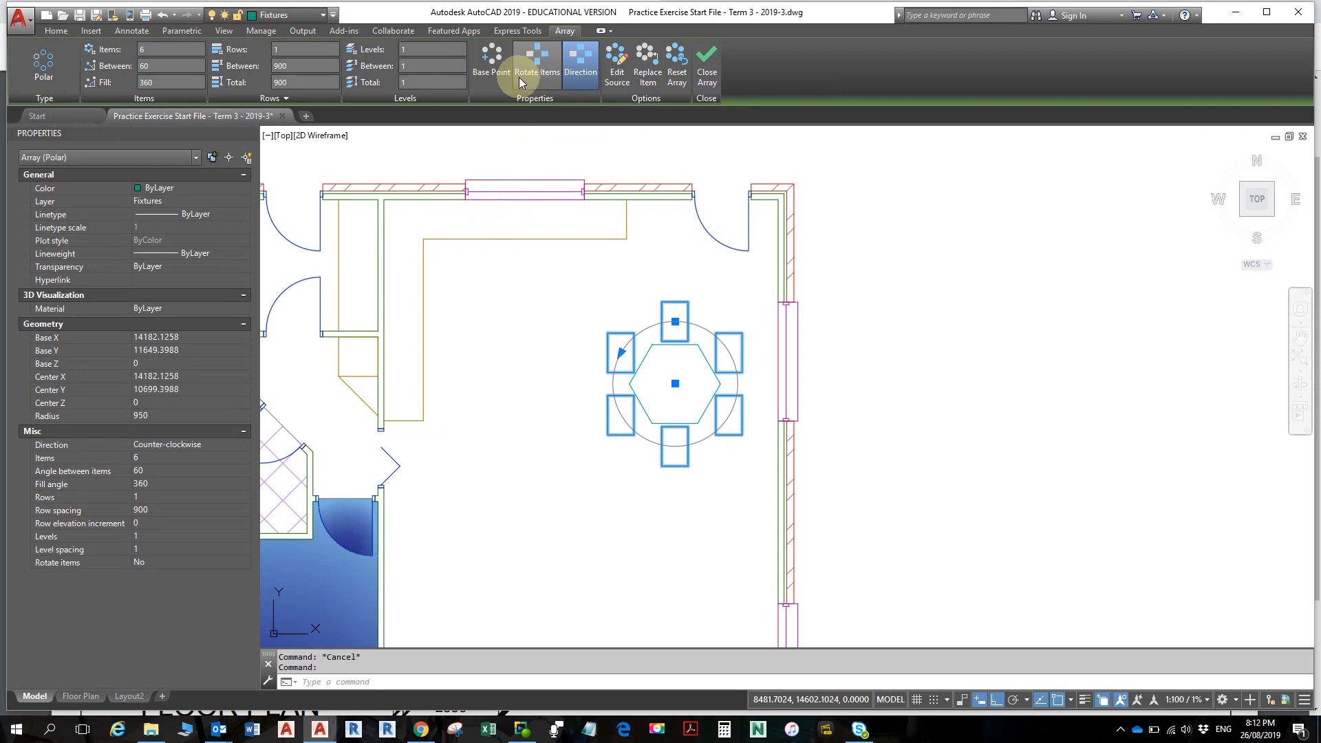
{"action": "left_click", "coordinate": [522, 73]}
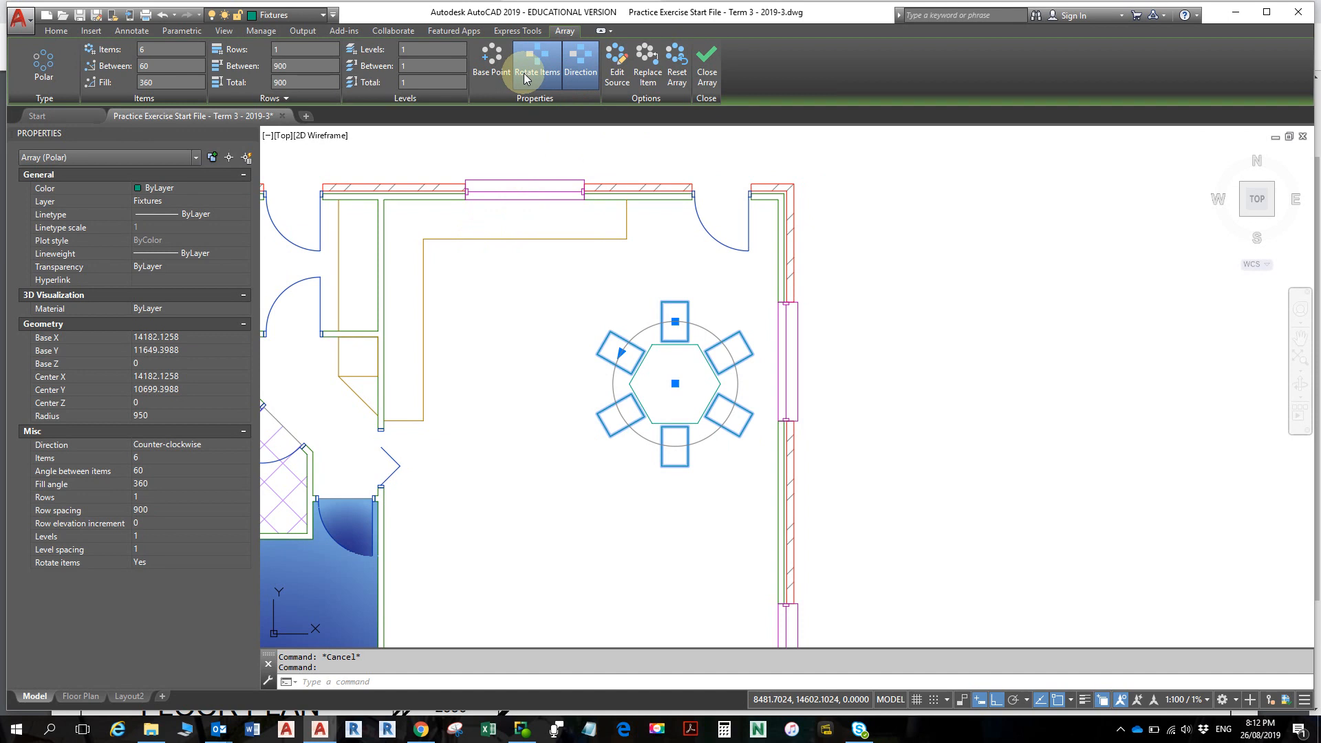
{"action": "left_click", "coordinate": [586, 67]}
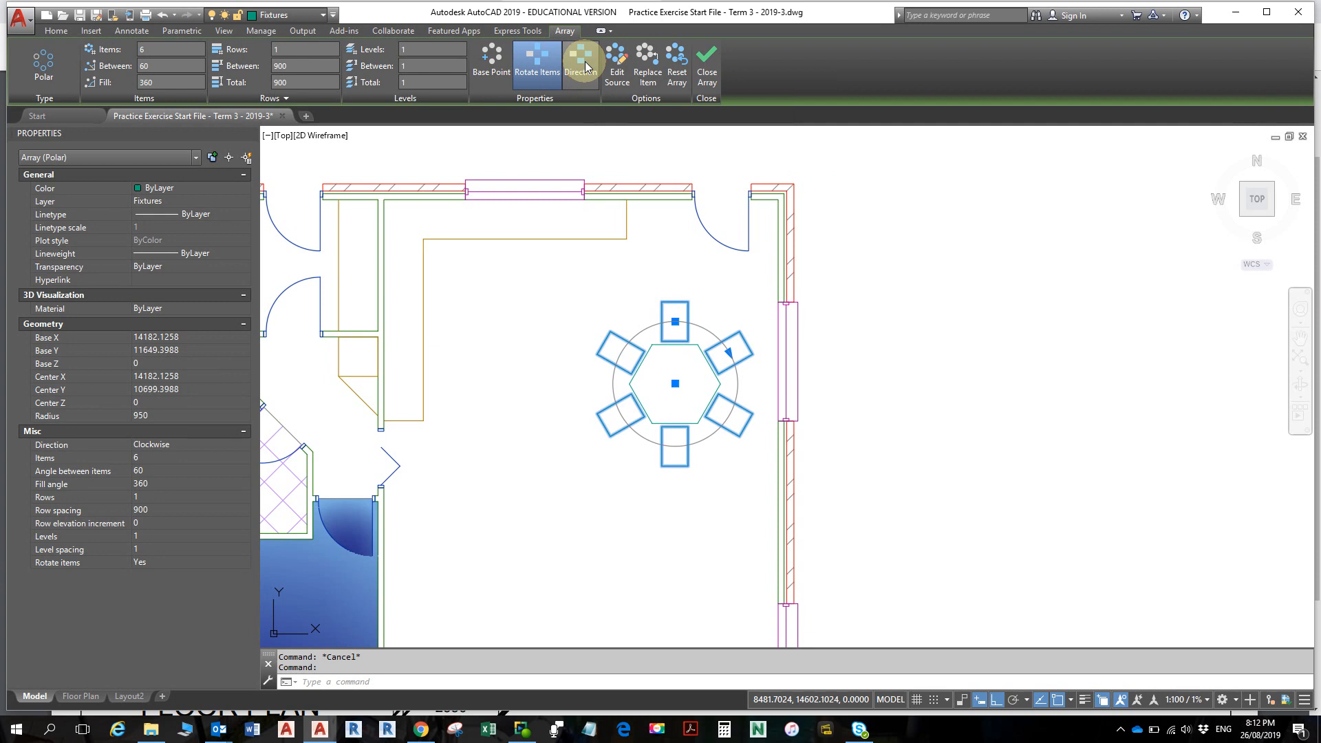
{"action": "left_click", "coordinate": [584, 68]}
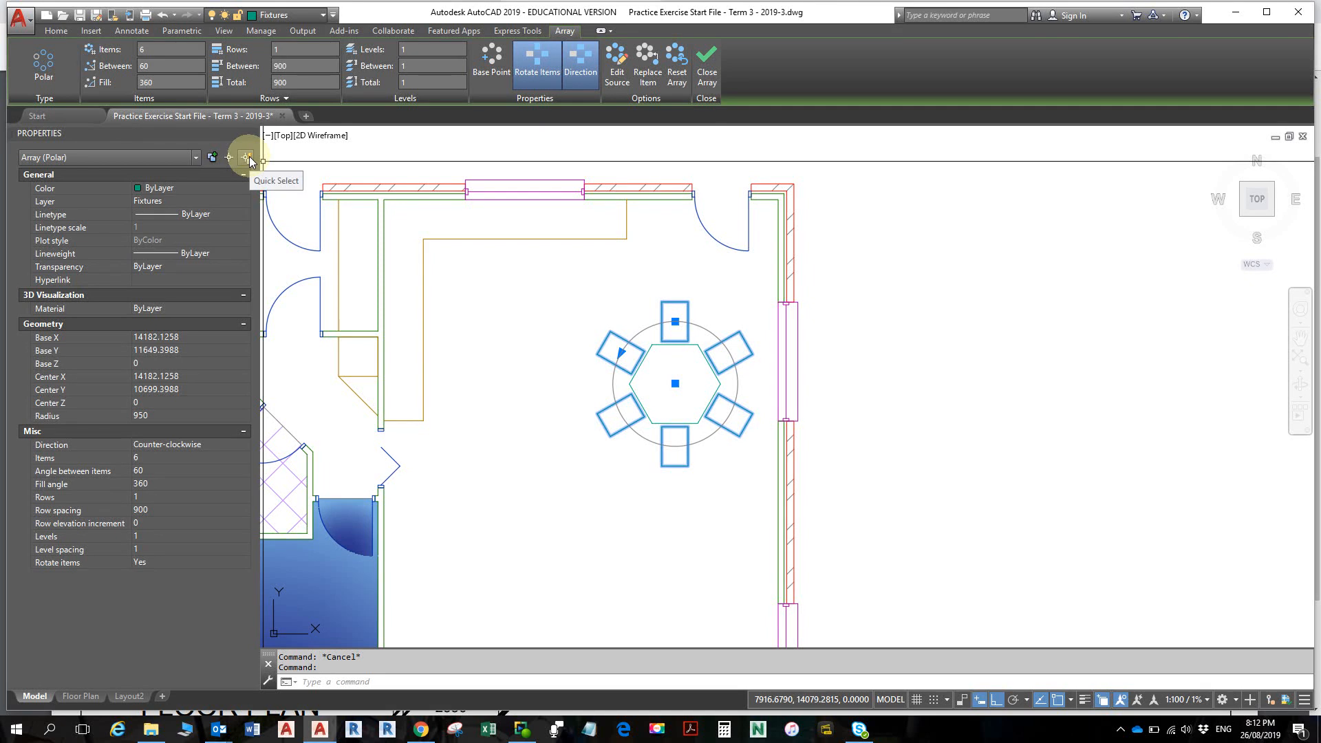
- Set the chair array to 4 items with a fill angle of 180 degrees
{"action": "left_click", "coordinate": [153, 48]}
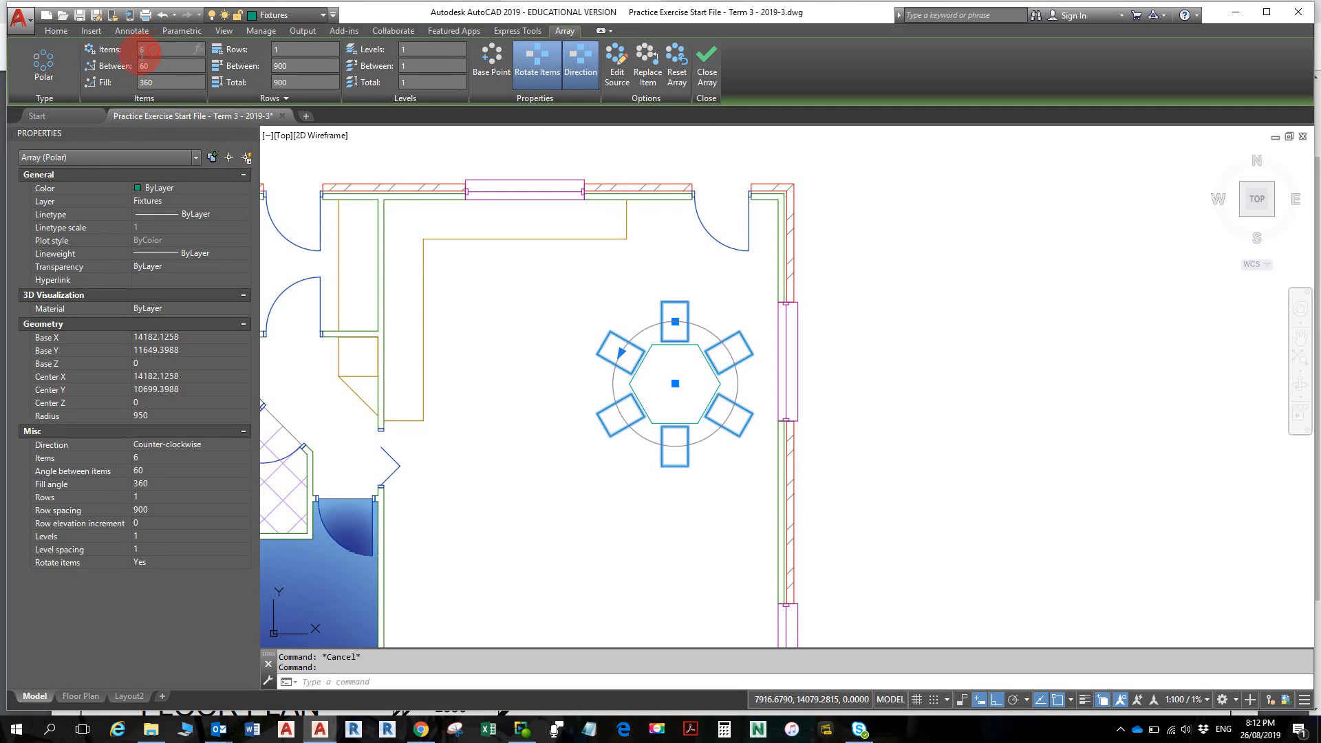
{"action": "type", "text": "4"}
{"action": "key", "text": "Return"}
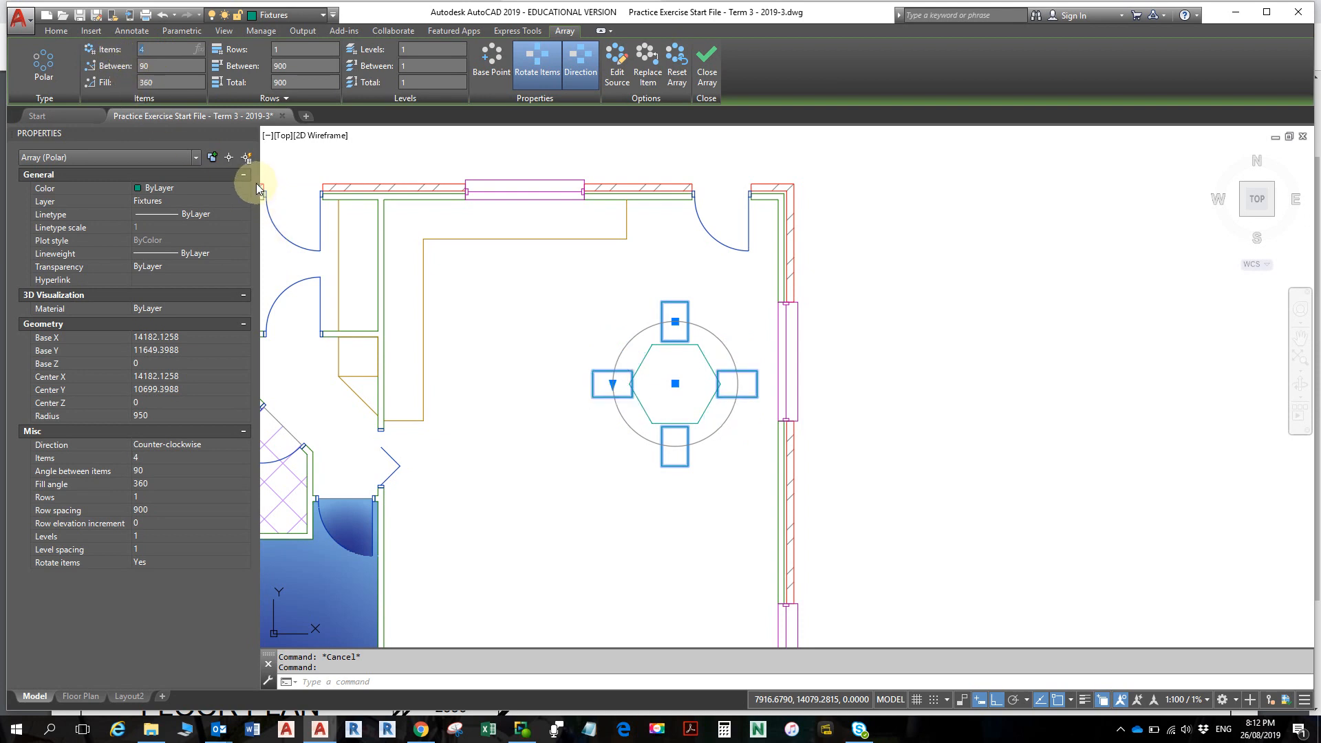
{"action": "left_click", "coordinate": [153, 84]}
{"action": "key", "text": "Return"}
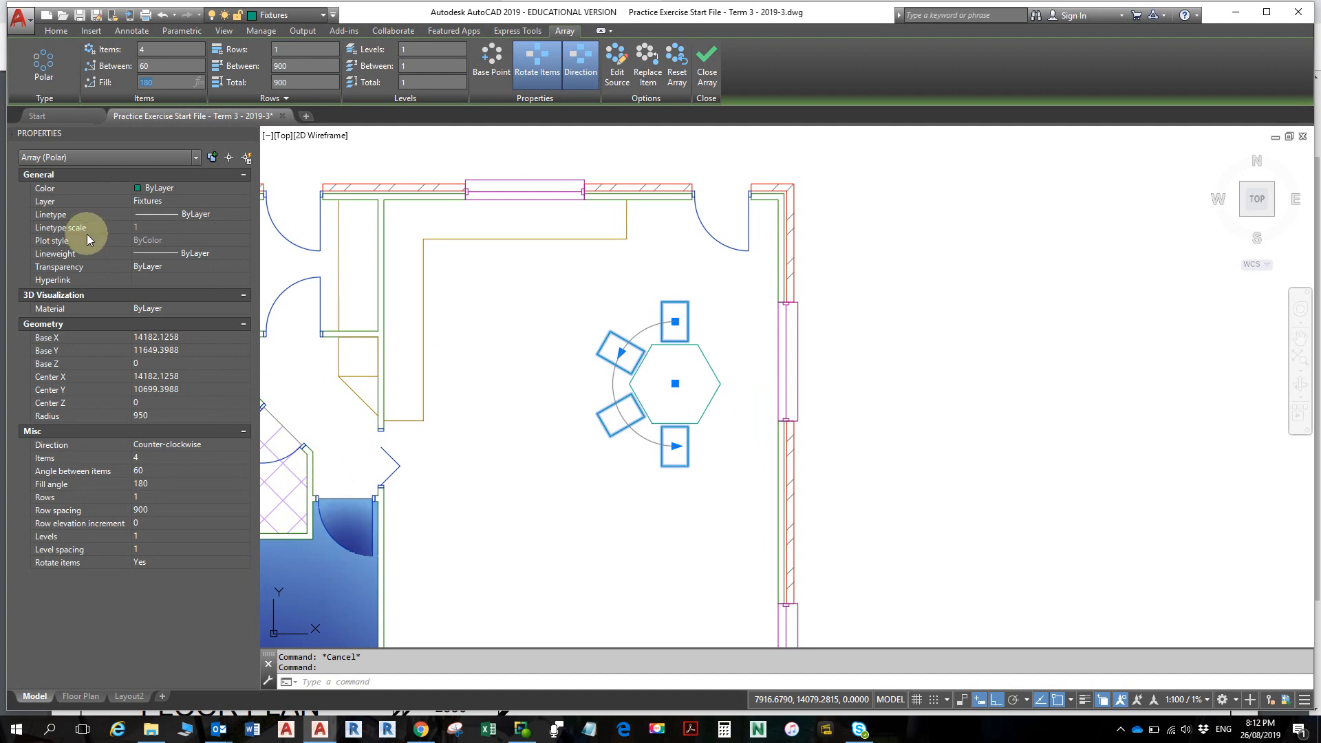
- Reverse the four-chair array's direction to clockwise and restore it to counter-clockwise
{"action": "left_click", "coordinate": [166, 82]}
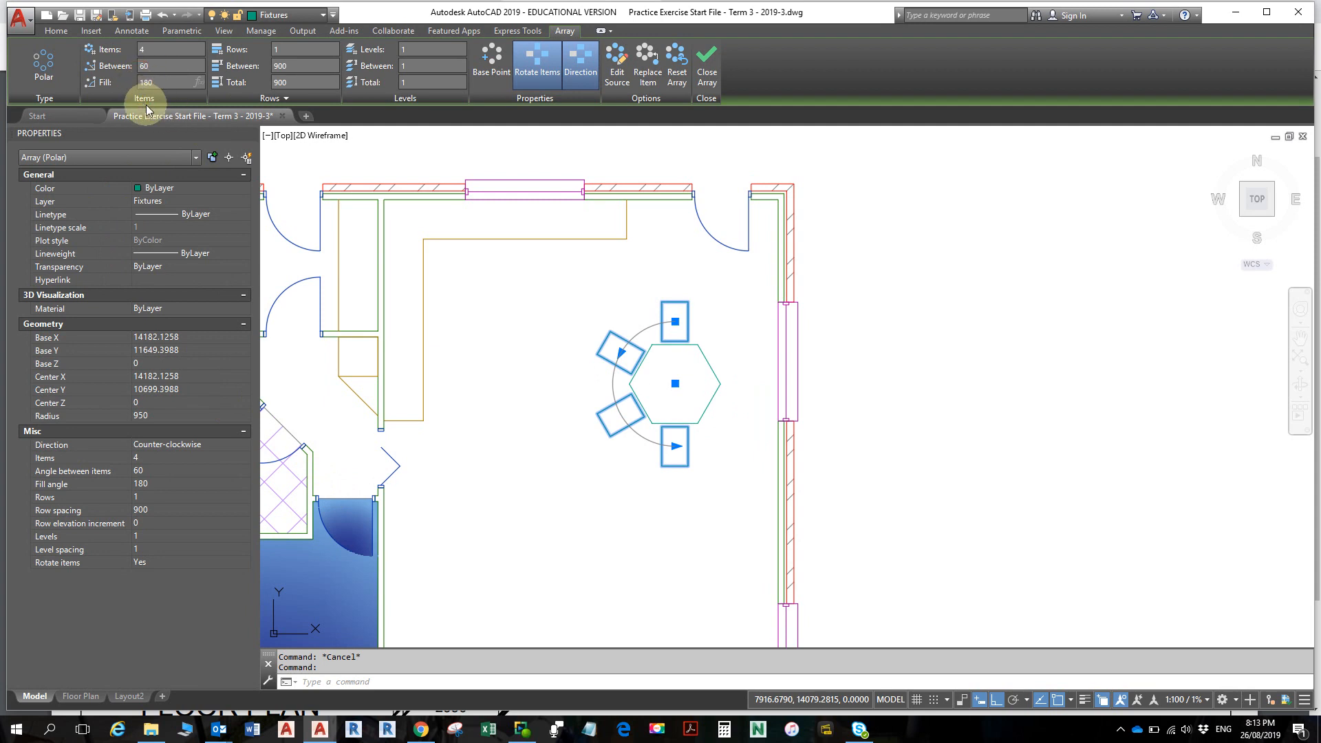
{"action": "left_click", "coordinate": [581, 73]}
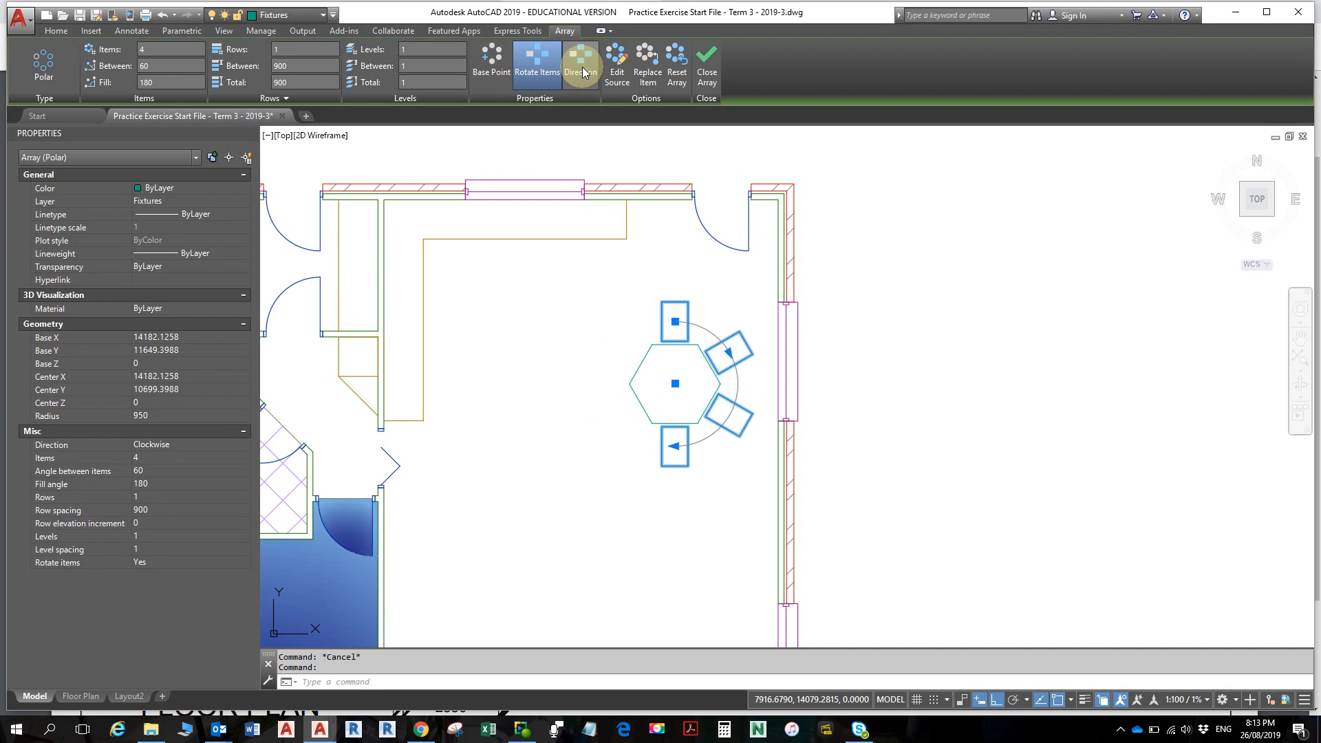
{"action": "left_click", "coordinate": [588, 73]}
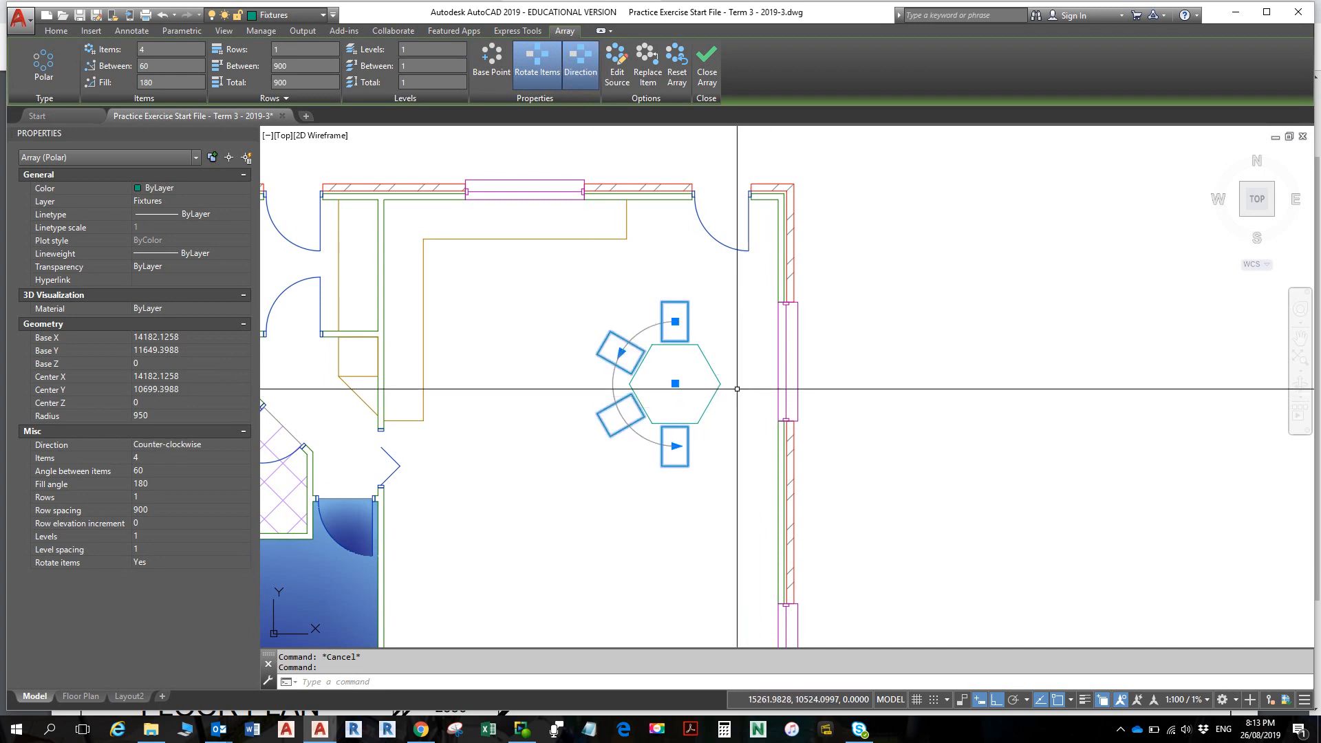
- Set the four-chair array's fill angle to 270 degrees
{"action": "left_click", "coordinate": [163, 82]}
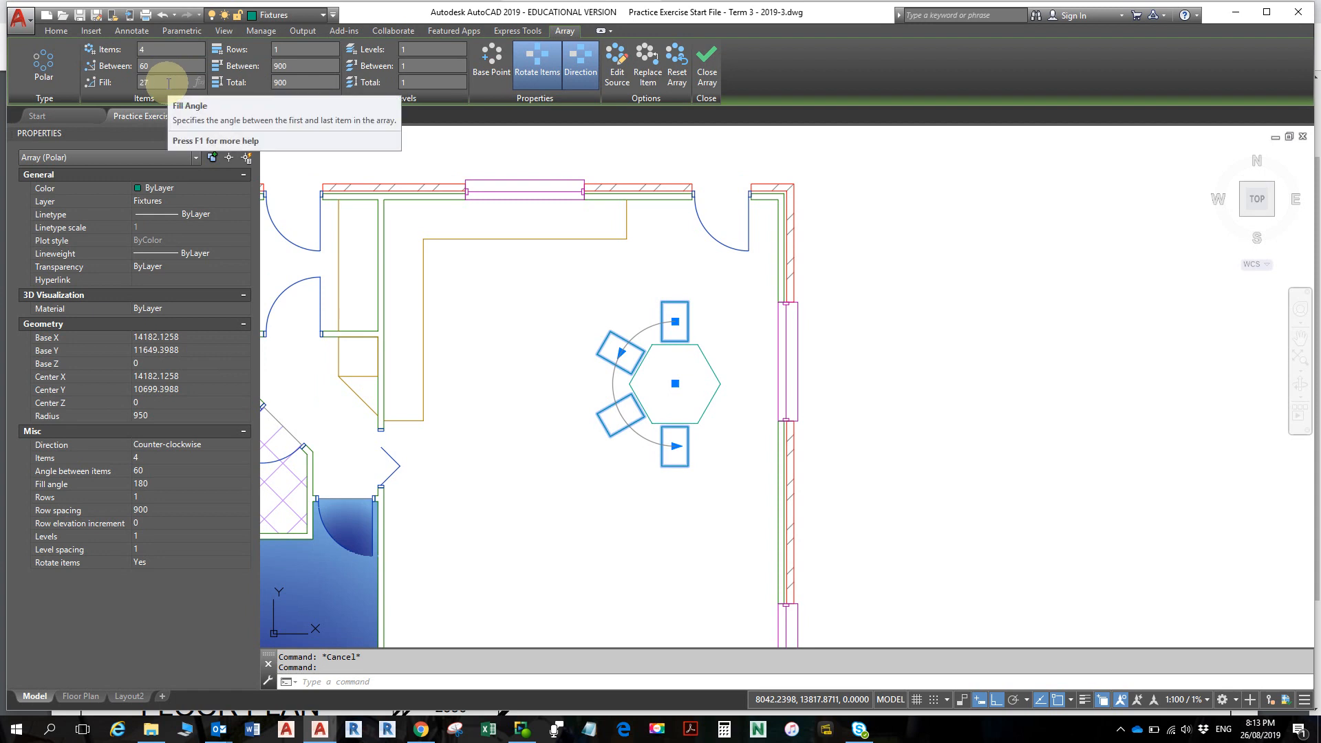
{"action": "key", "text": "Return"}
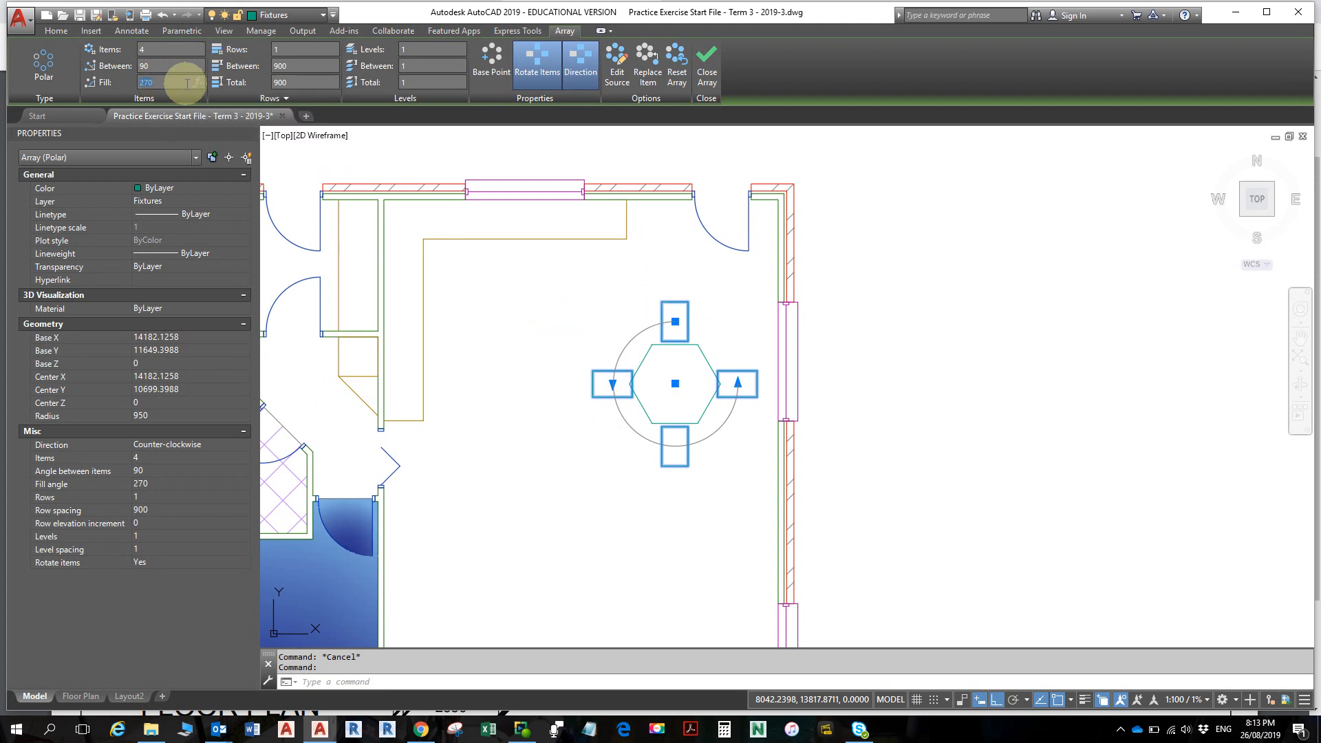
{"action": "left_click", "coordinate": [146, 66]}
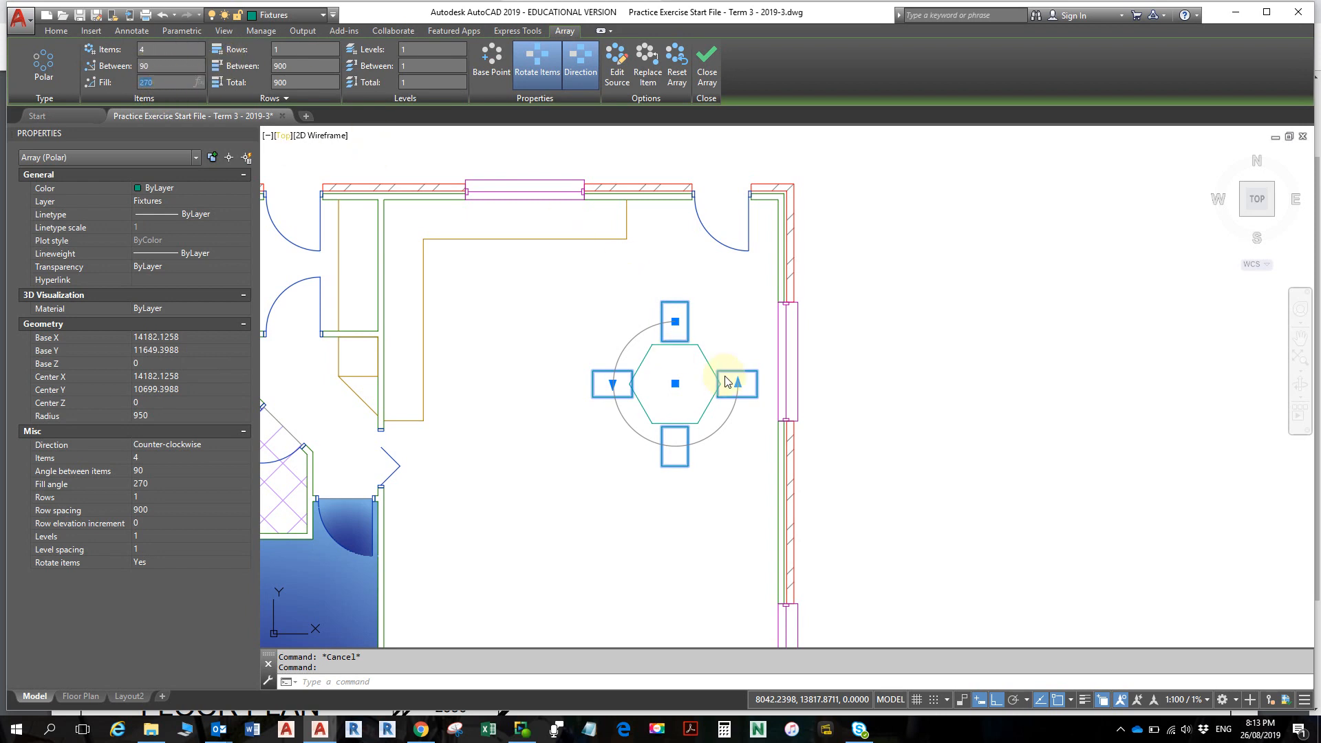
- Try to adjust the chair array with the arrow grip on its last item, and deselect the array
{"action": "mouse_move", "coordinate": [737, 381]}
{"action": "left_mouse_down"}
{"action": "mouse_move", "coordinate": [688, 324]}
{"action": "mouse_move", "coordinate": [702, 303]}
{"action": "mouse_move", "coordinate": [738, 383]}
{"action": "left_mouse_up"}
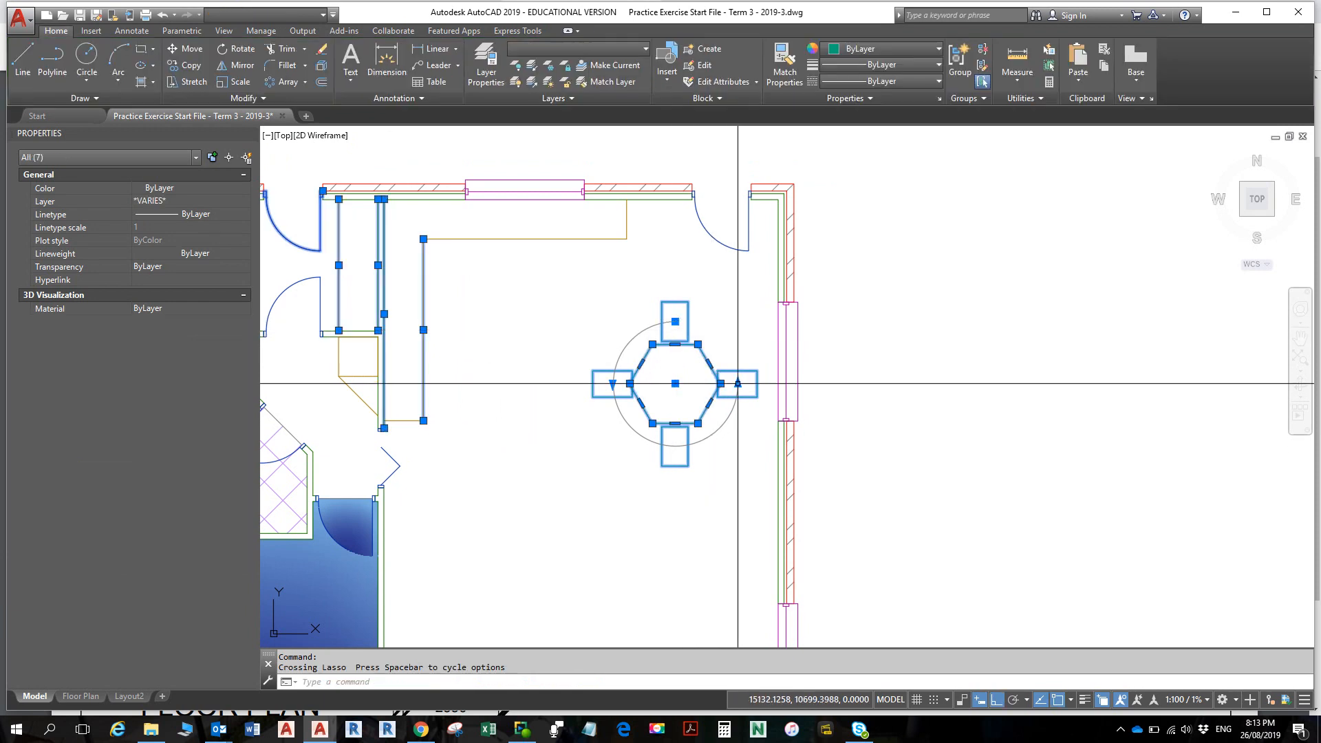
{"action": "key", "text": "Escape"}
{"action": "left_click", "coordinate": [722, 370]}
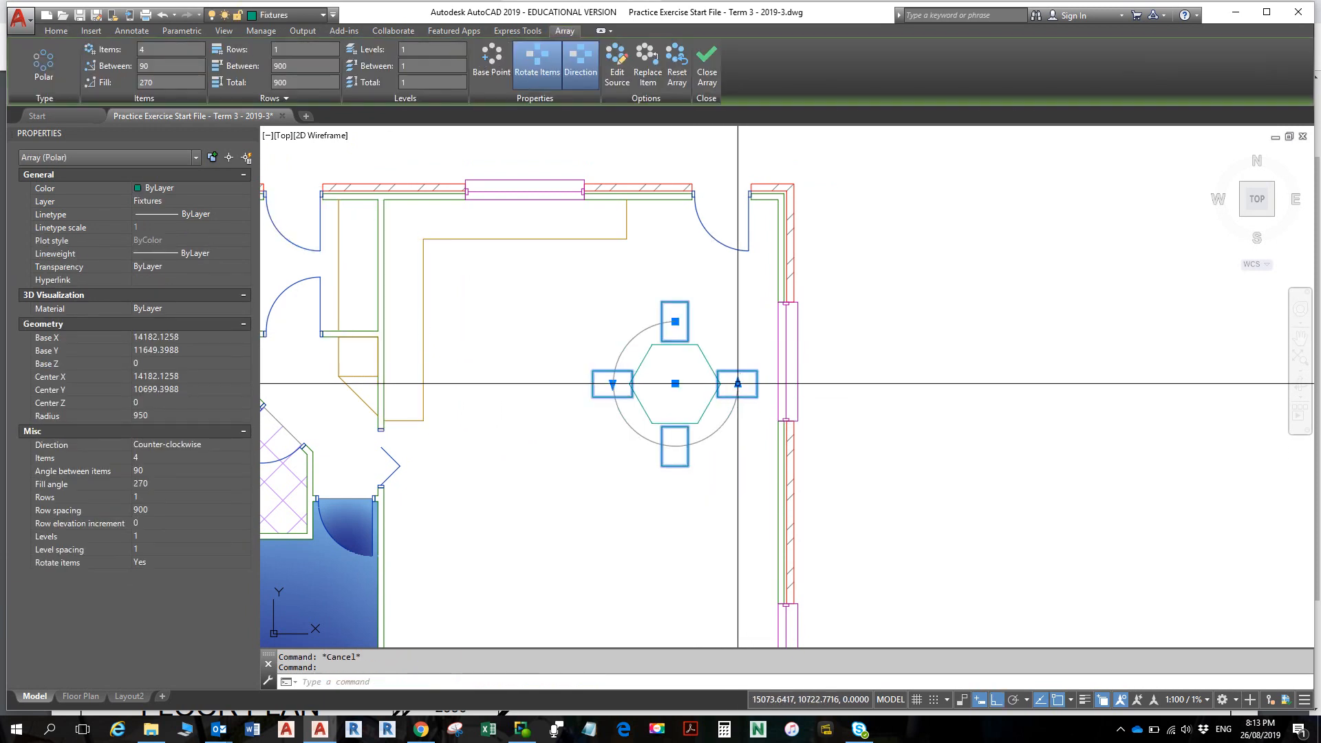
{"action": "mouse_move", "coordinate": [738, 383]}
{"action": "left_click", "coordinate": [764, 421]}
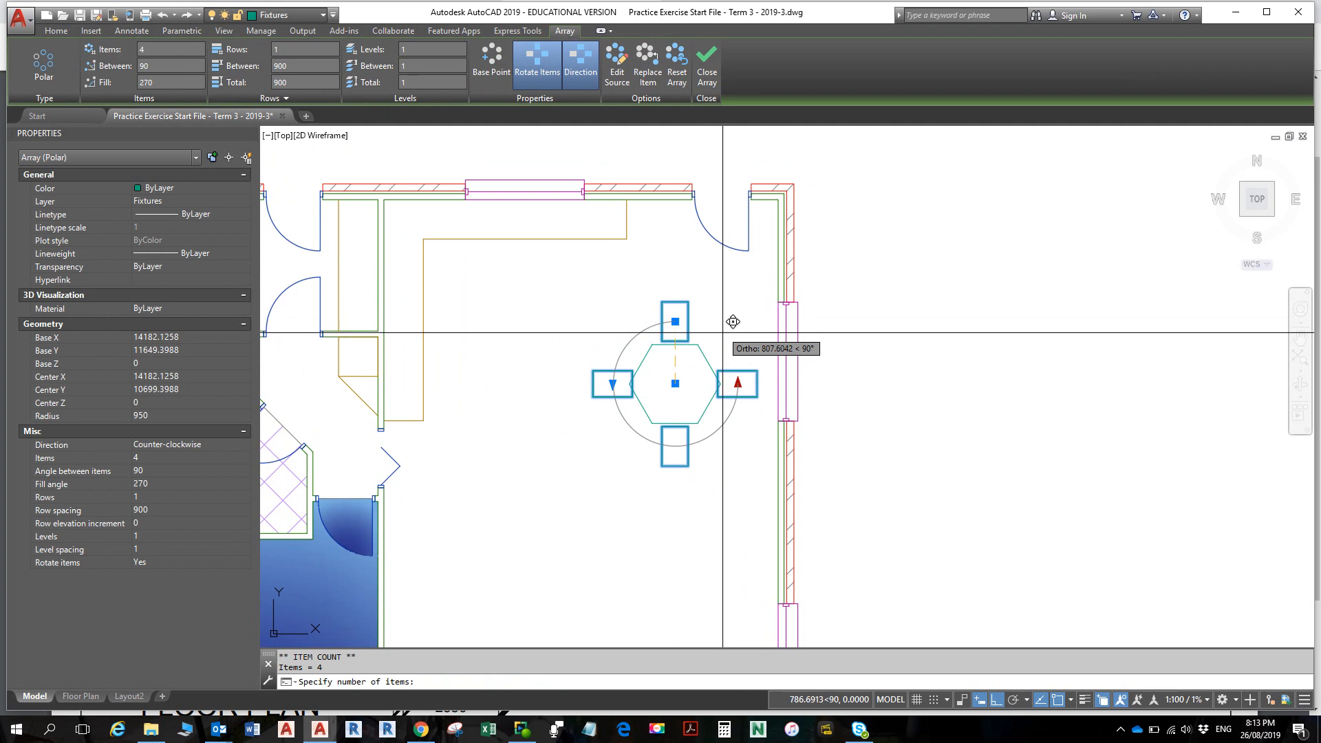
{"action": "left_click", "coordinate": [738, 384]}
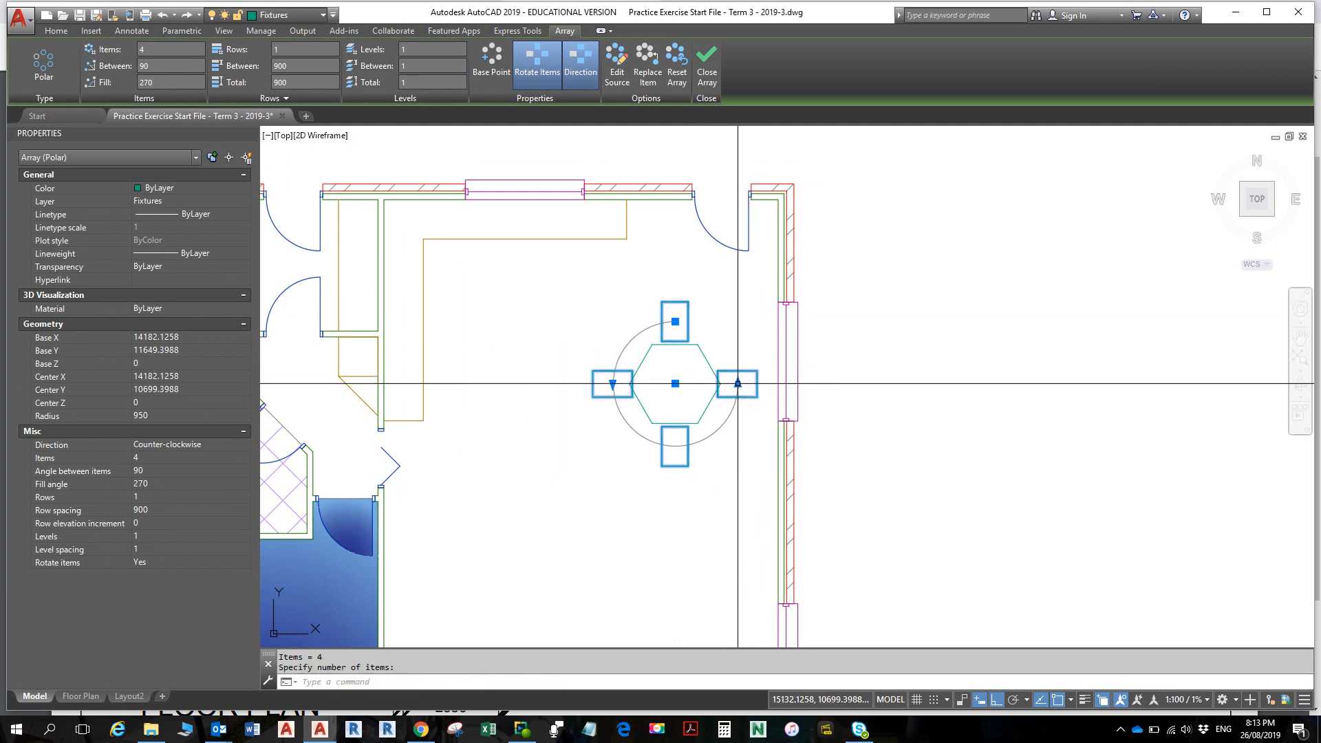
{"action": "key", "text": "Escape"}
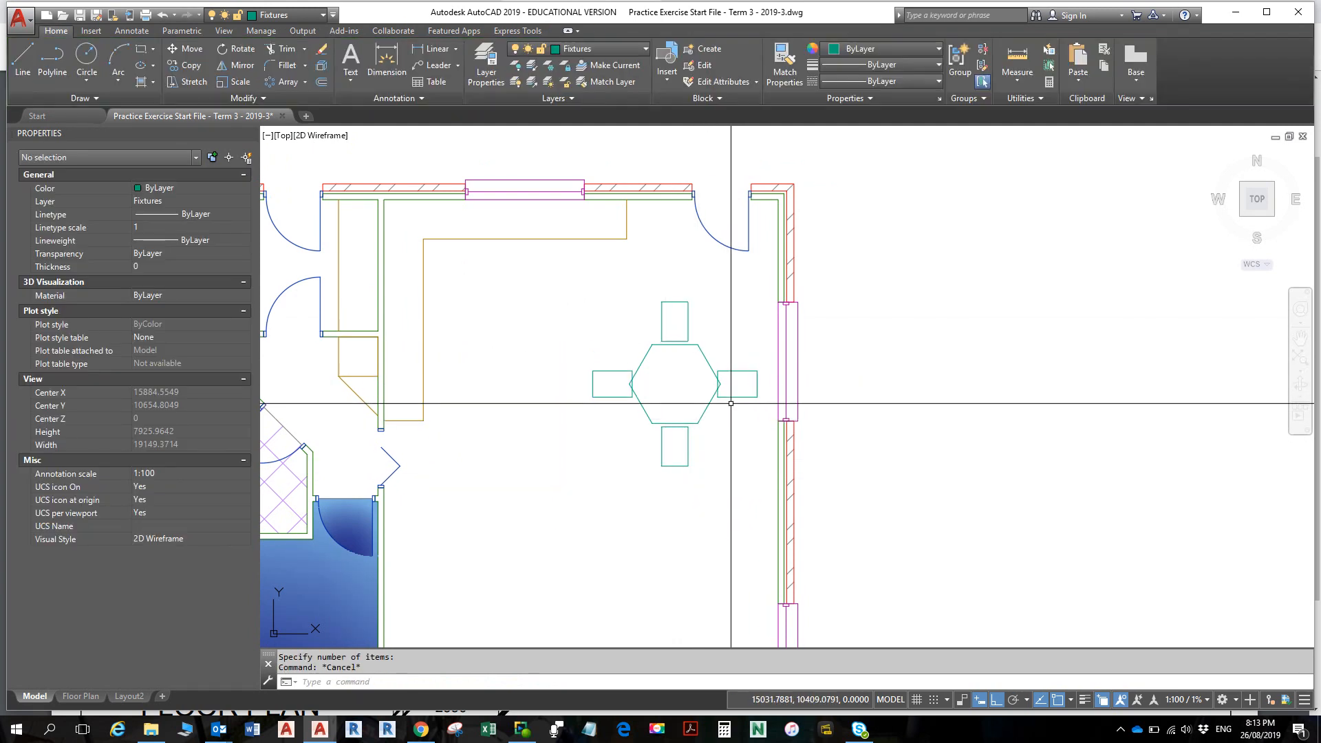
- Set the chair array's fill angle back to 180 degrees
{"action": "left_click", "coordinate": [731, 399]}
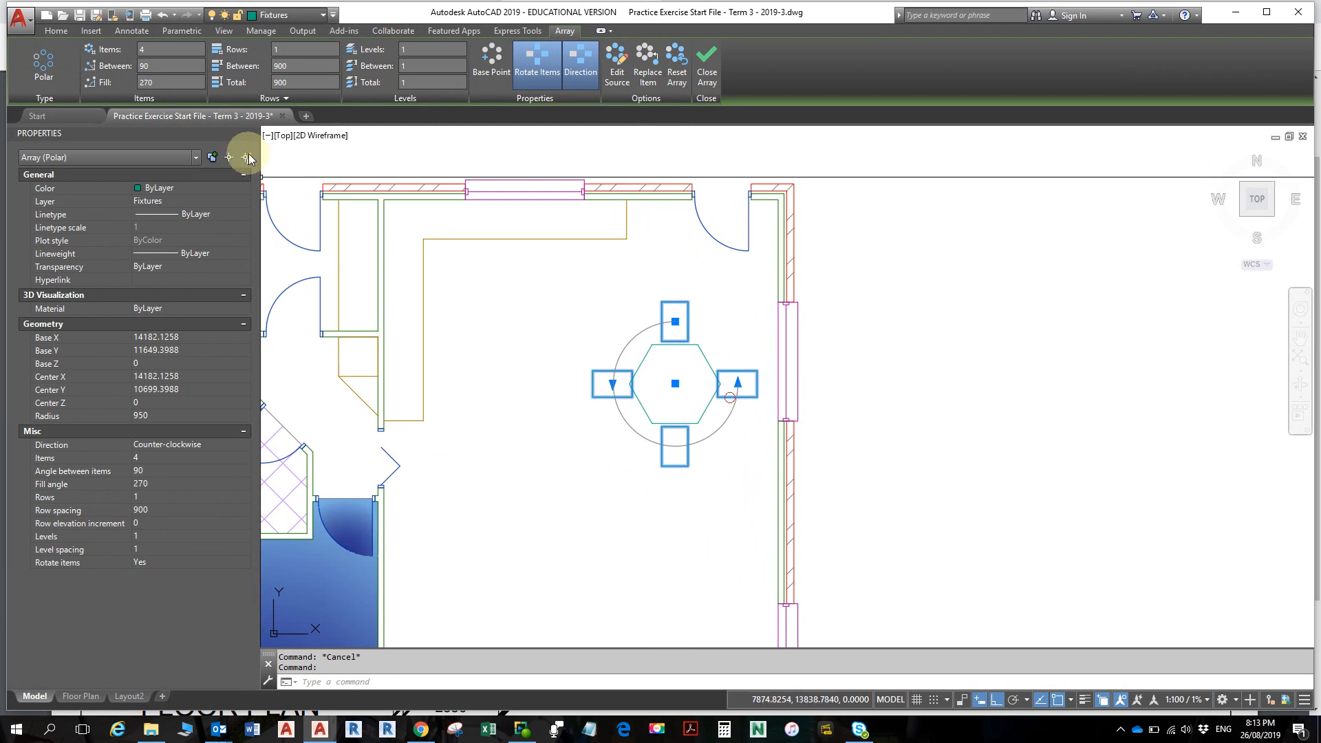
{"action": "left_click", "coordinate": [157, 83]}
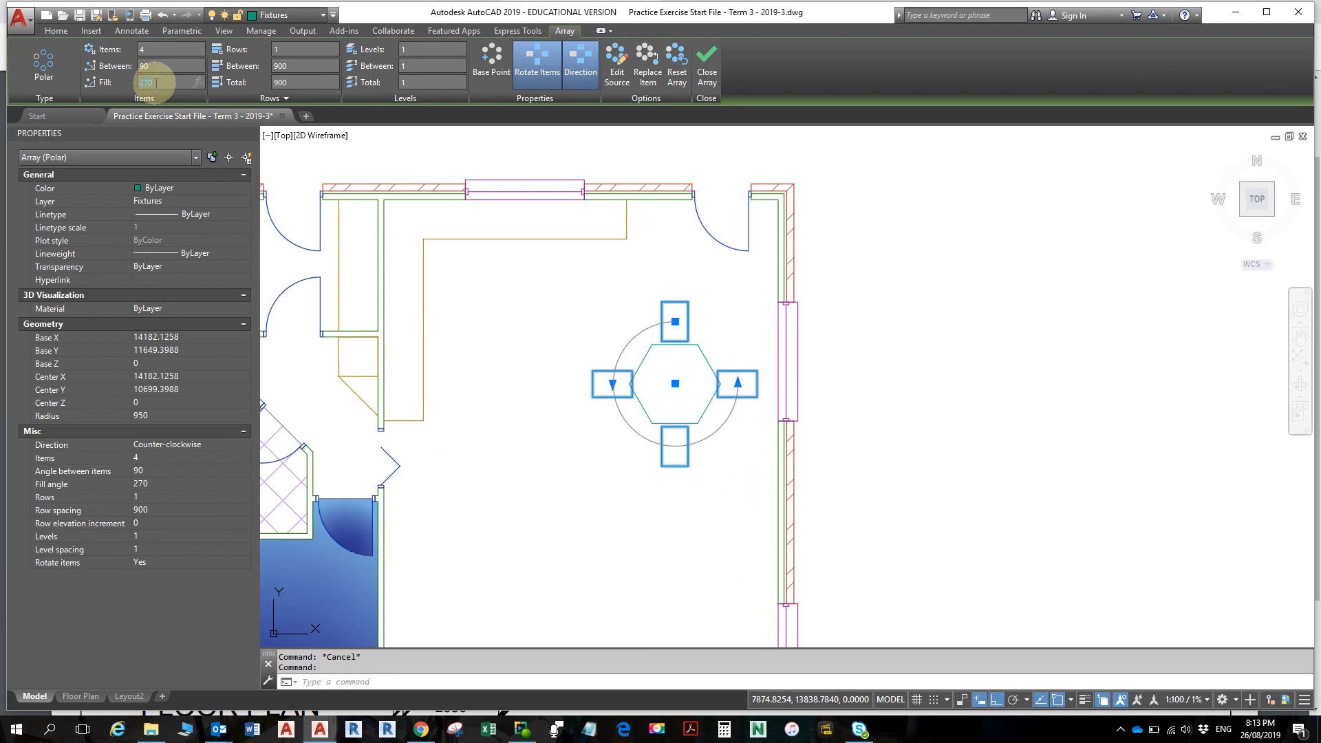
{"action": "type", "text": "180"}
{"action": "key", "text": "Return"}
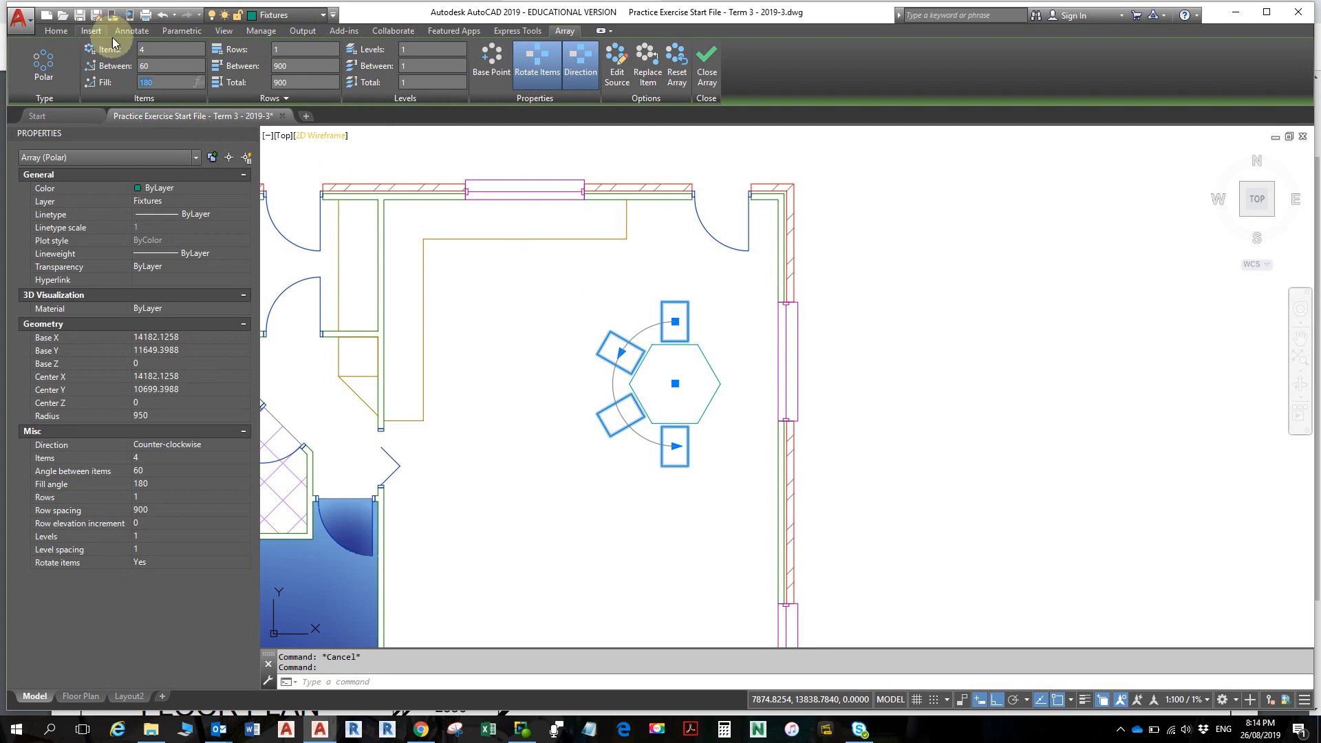
- Rotate the chair array 90 degrees counter-clockwise about the hexagon's geometric center, using Ortho
{"action": "left_click", "coordinate": [66, 33]}
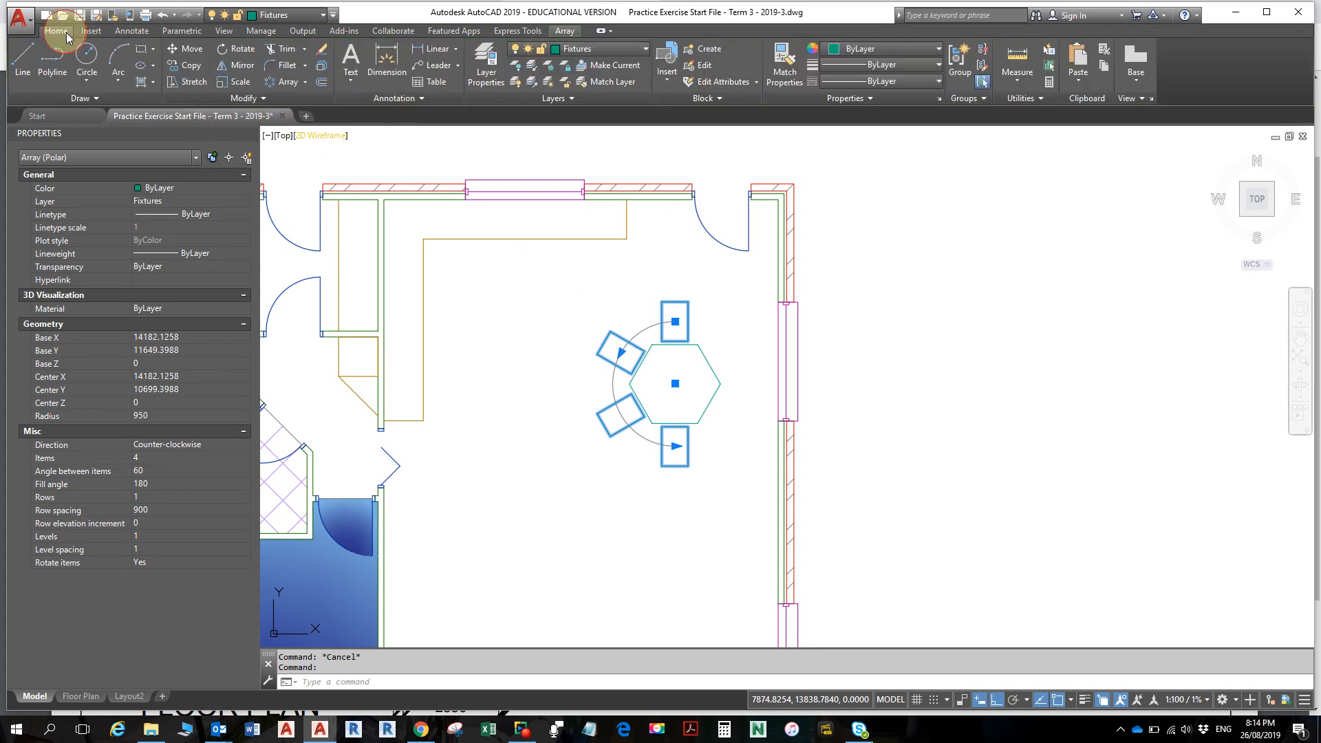
{"action": "left_click", "coordinate": [237, 49]}
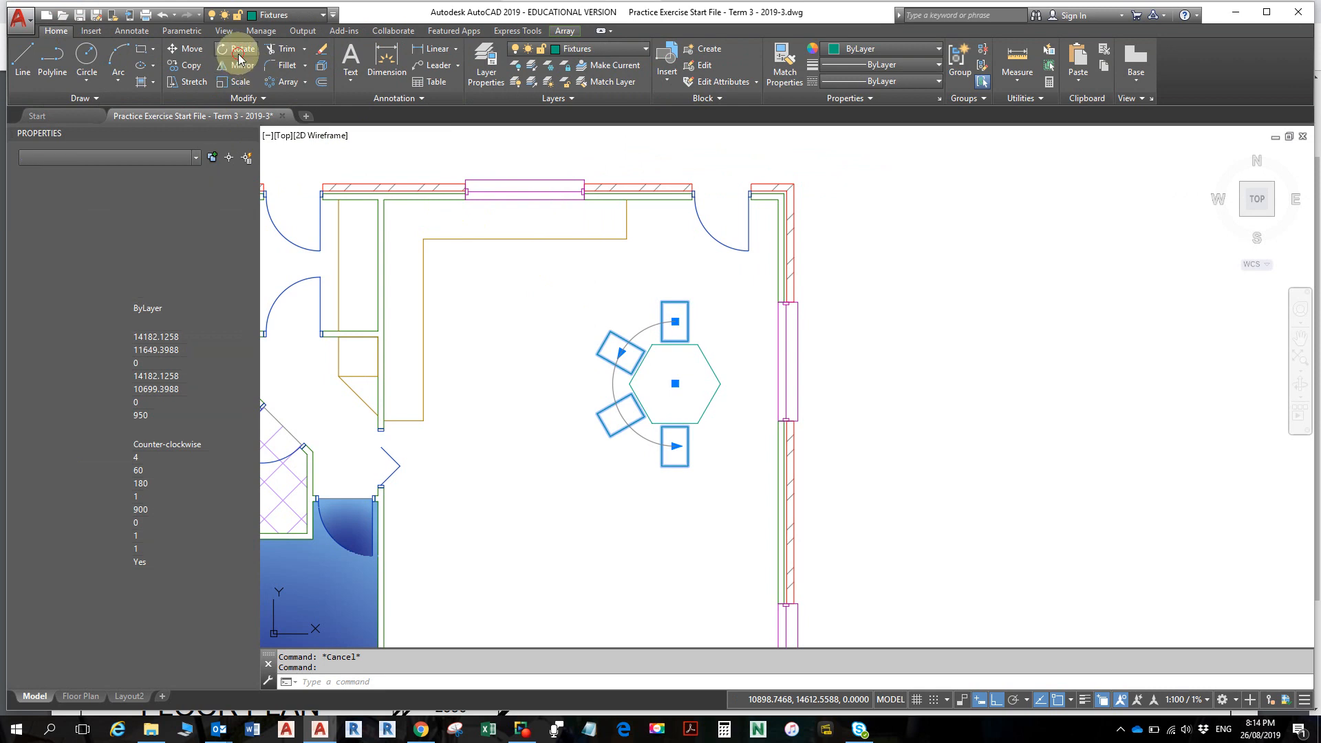
{"action": "right_click", "coordinate": [653, 390], "text": "shift"}
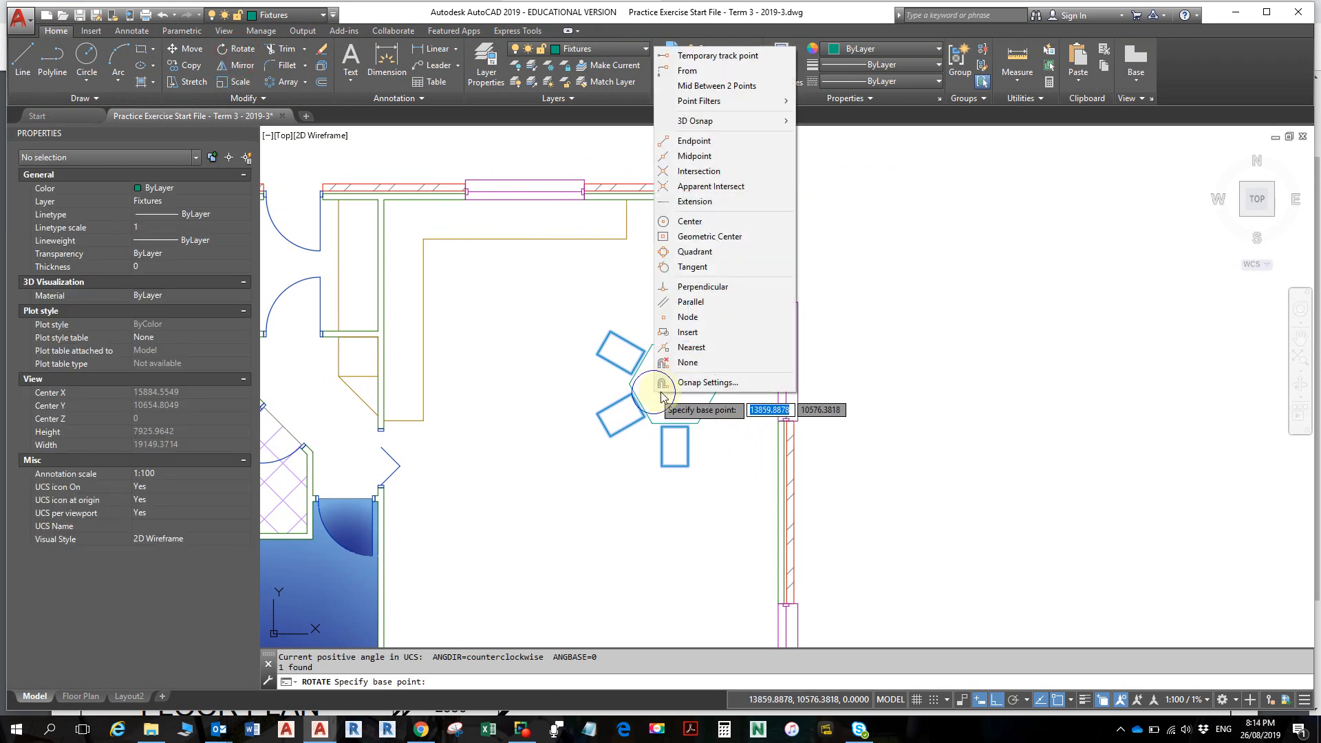
{"action": "left_click", "coordinate": [710, 236]}
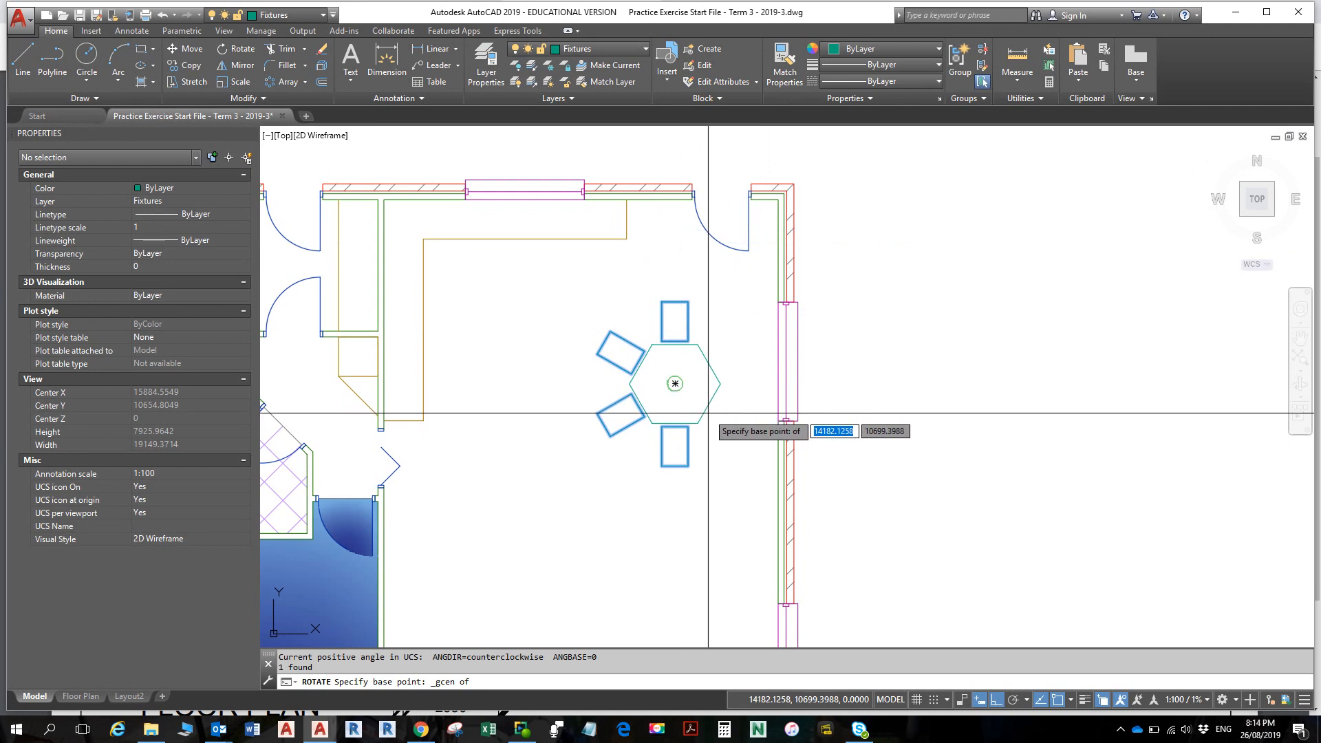
{"action": "left_click", "coordinate": [675, 383]}
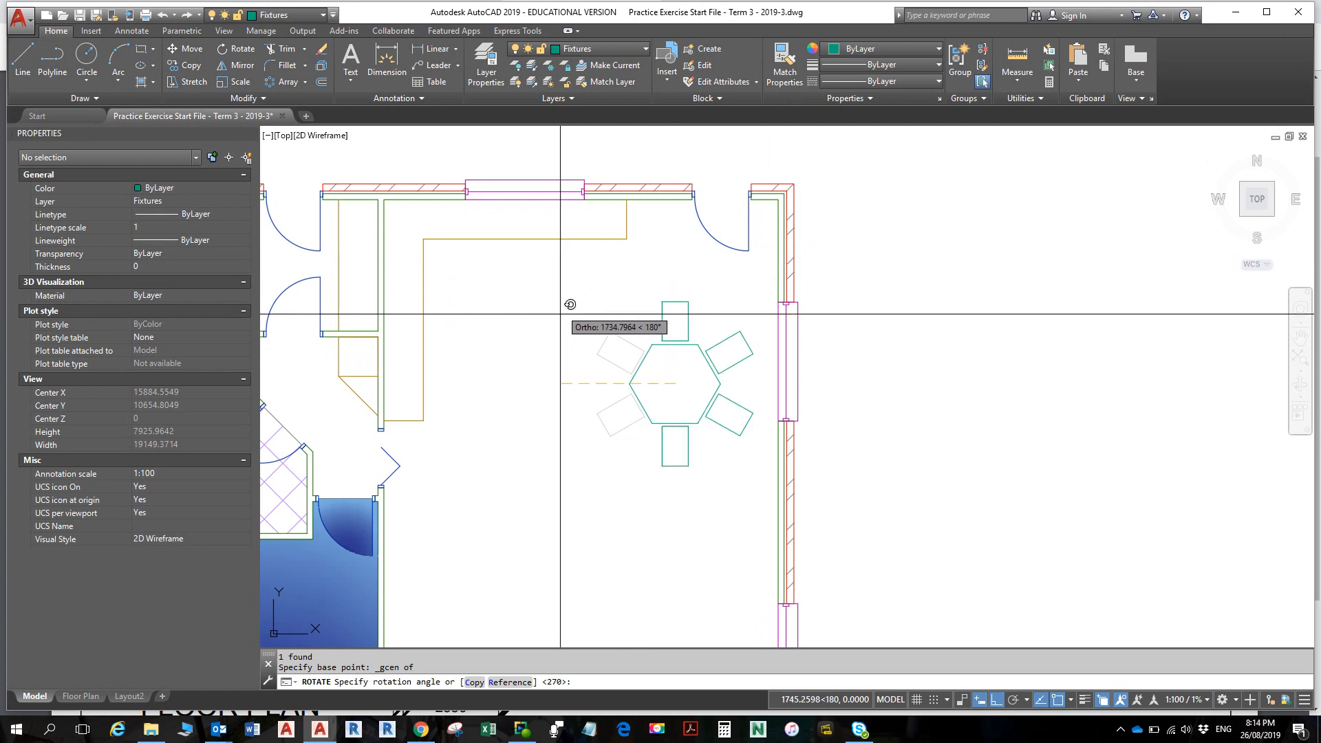
{"action": "left_click", "coordinate": [626, 258]}
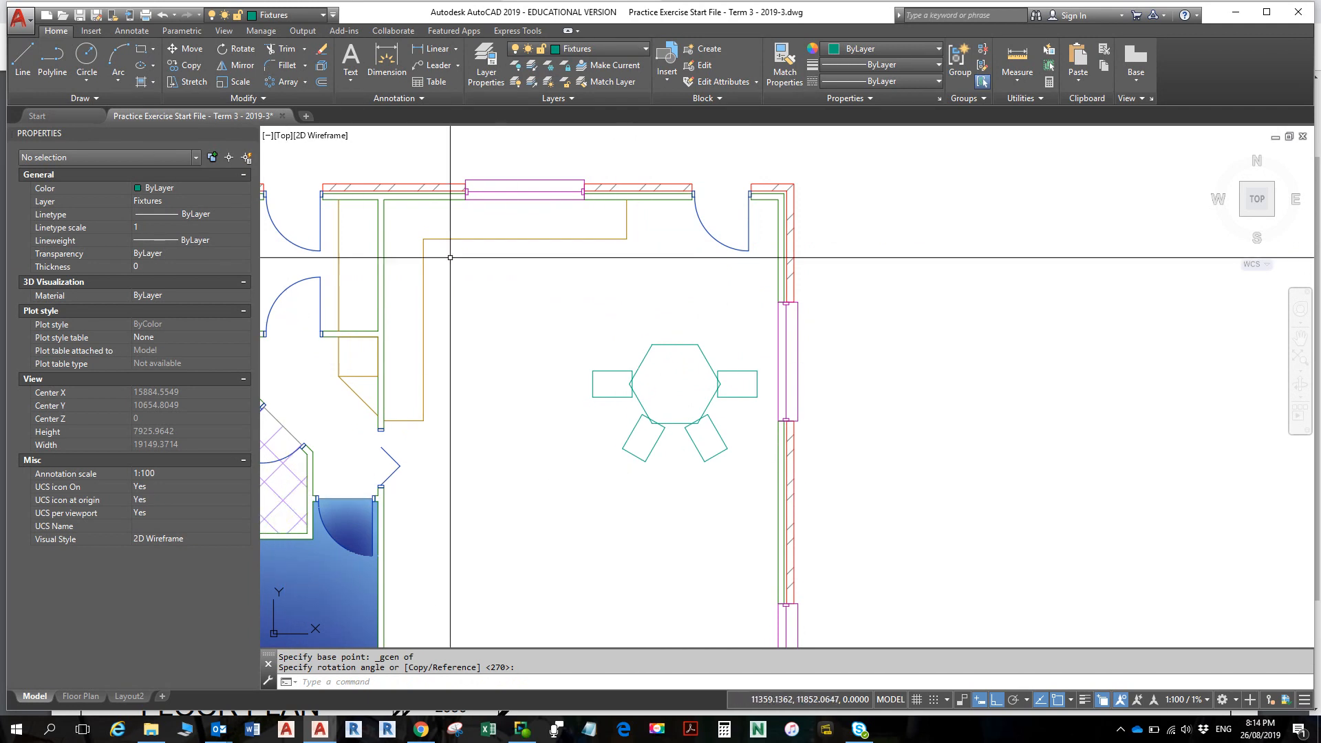
- Set the angle between the four-chair array's items to 70 degrees, and deselect the array
{"action": "key", "text": "Escape"}
{"action": "key", "text": "Escape"}
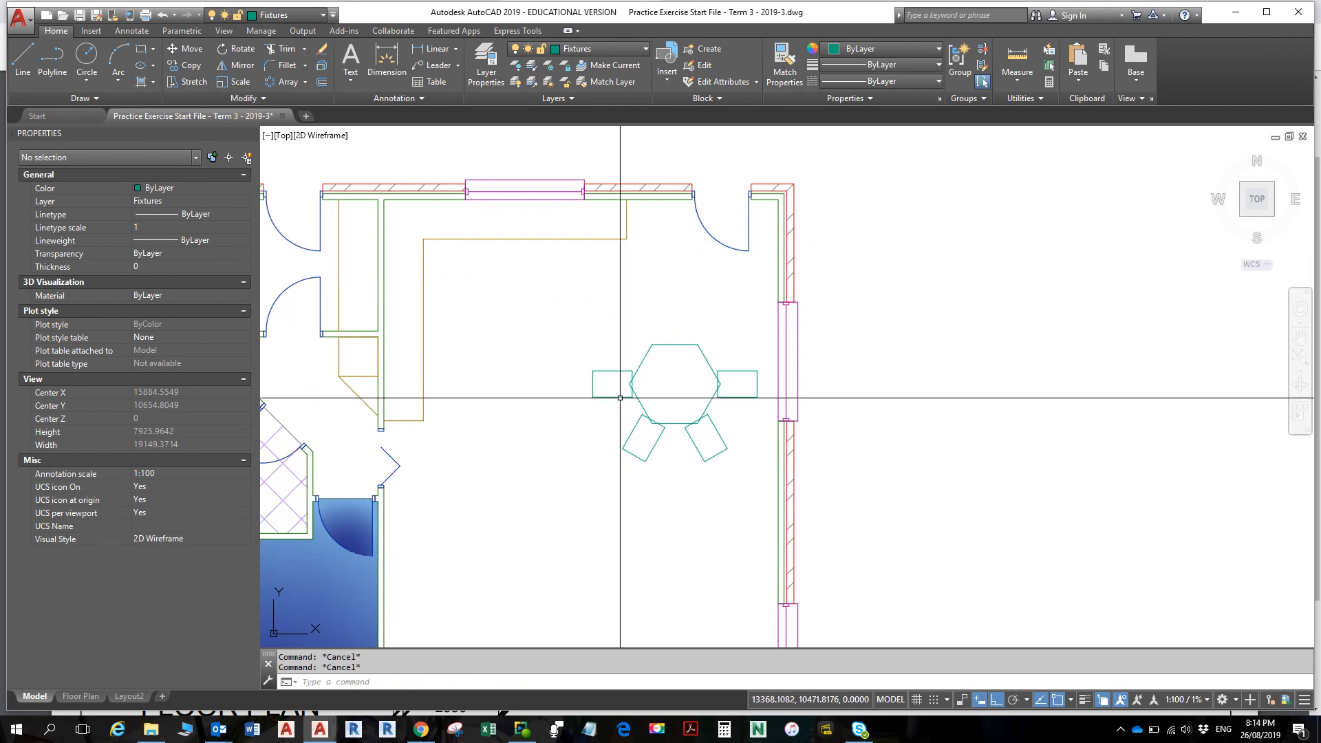
{"action": "left_click", "coordinate": [620, 398]}
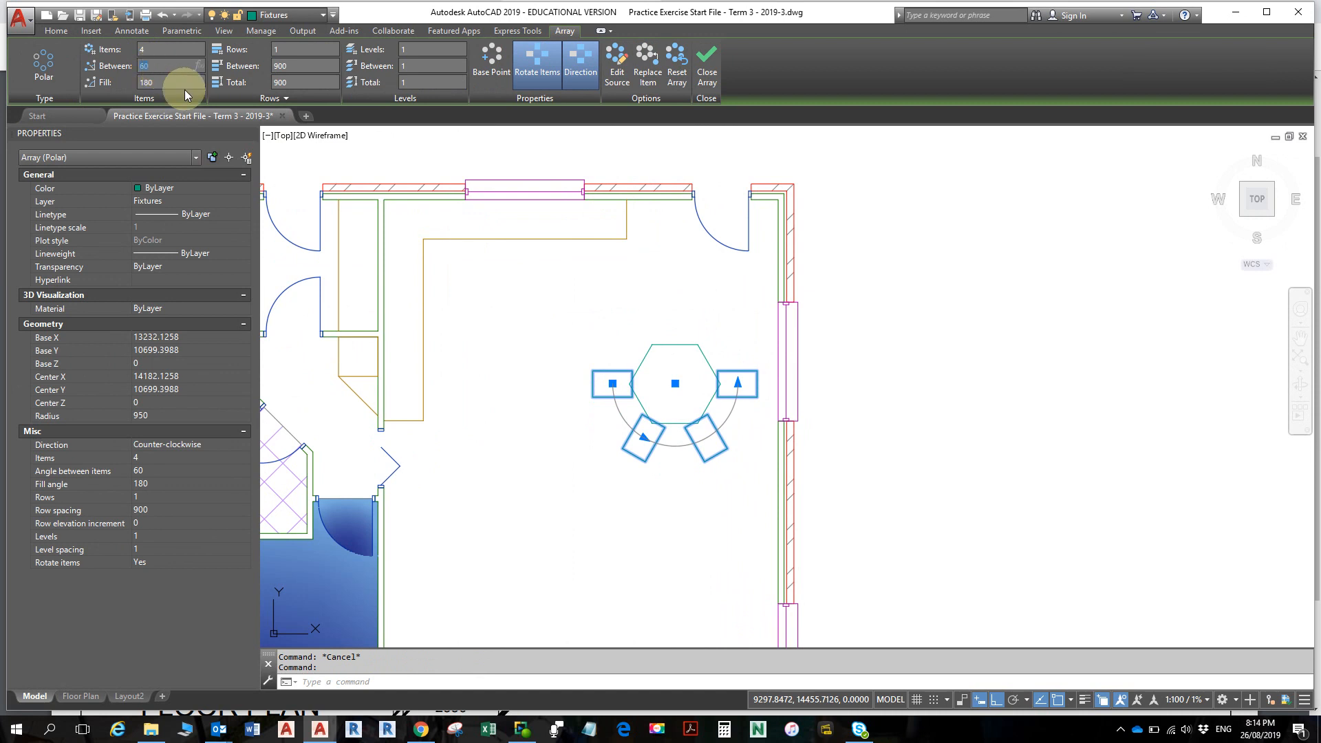
{"action": "type", "text": "70"}
{"action": "key", "text": "Return"}
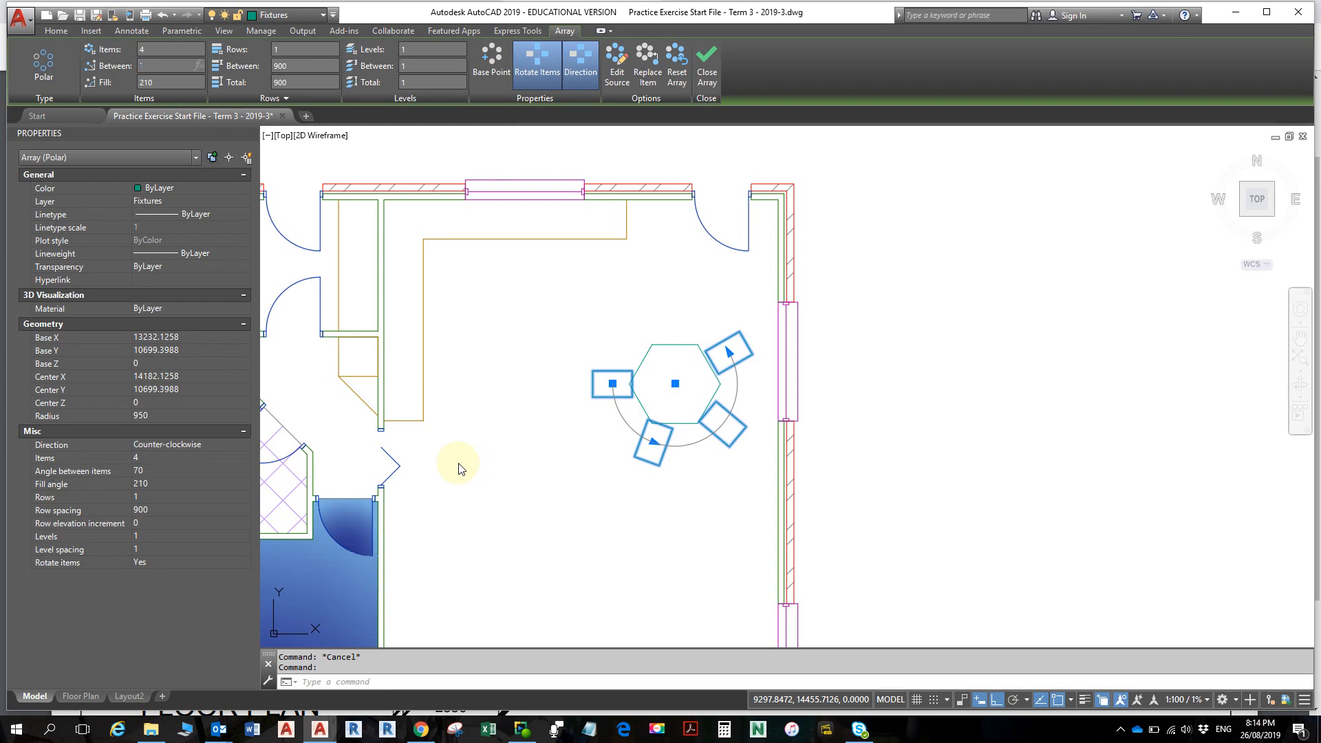
{"action": "key", "text": "Escape"}
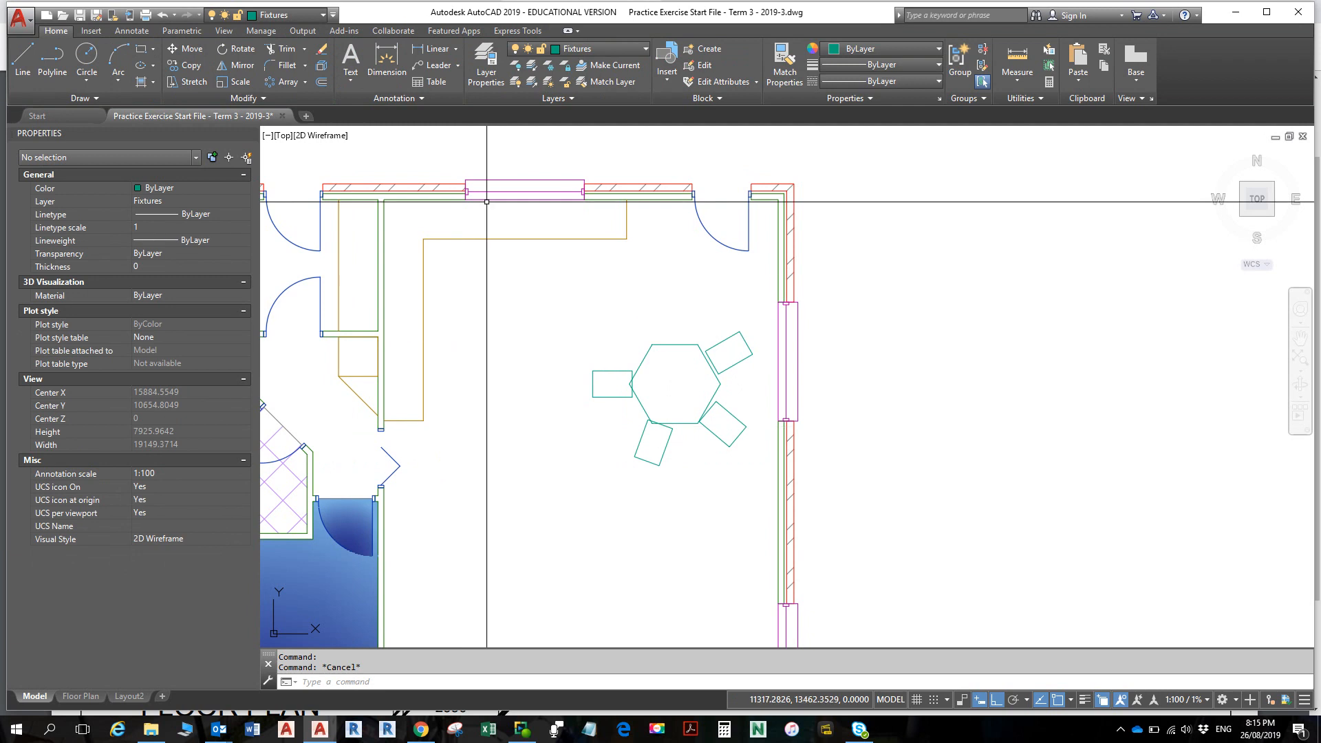
- Undo the chair array edits back to the single chair, and redo the six-chair polar array
{"action": "key", "text": "ctrl+z"}
{"action": "key", "text": "ctrl+z"}
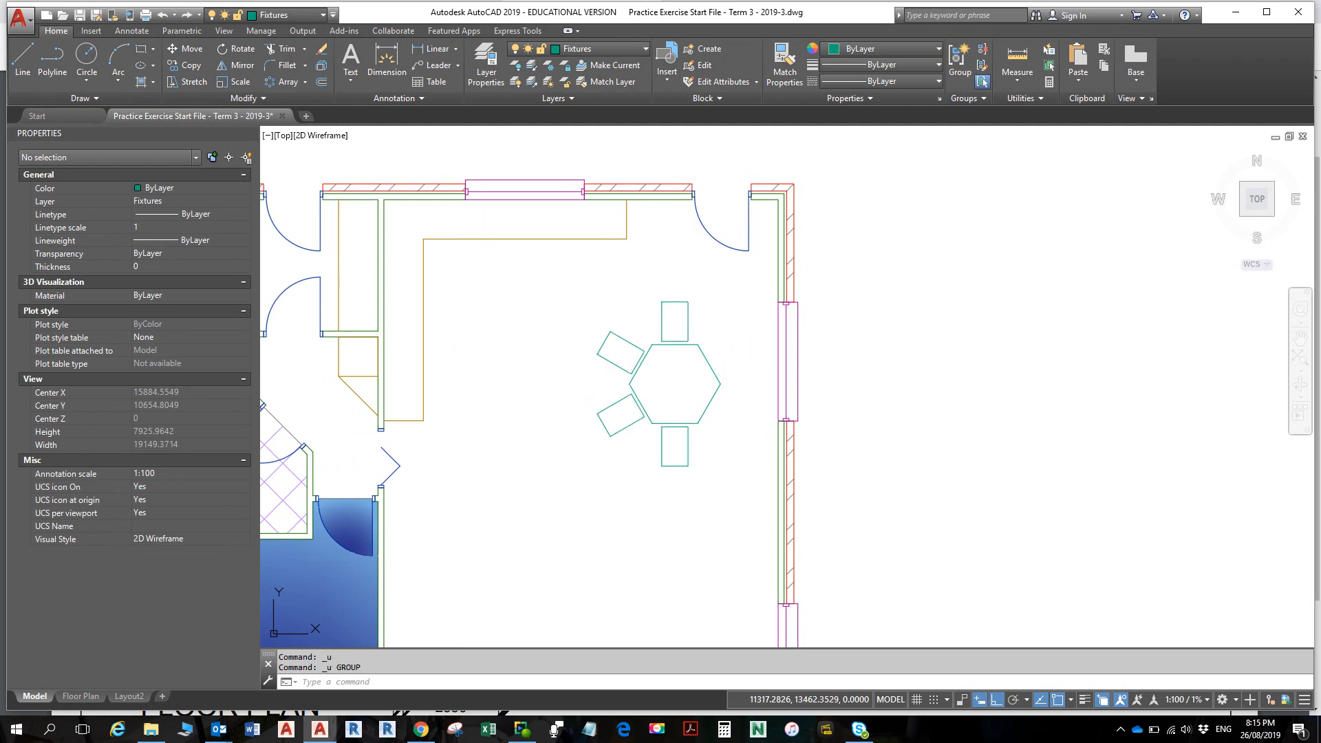
{"action": "key", "text": "ctrl+z"}
{"action": "key", "text": "ctrl+z"}
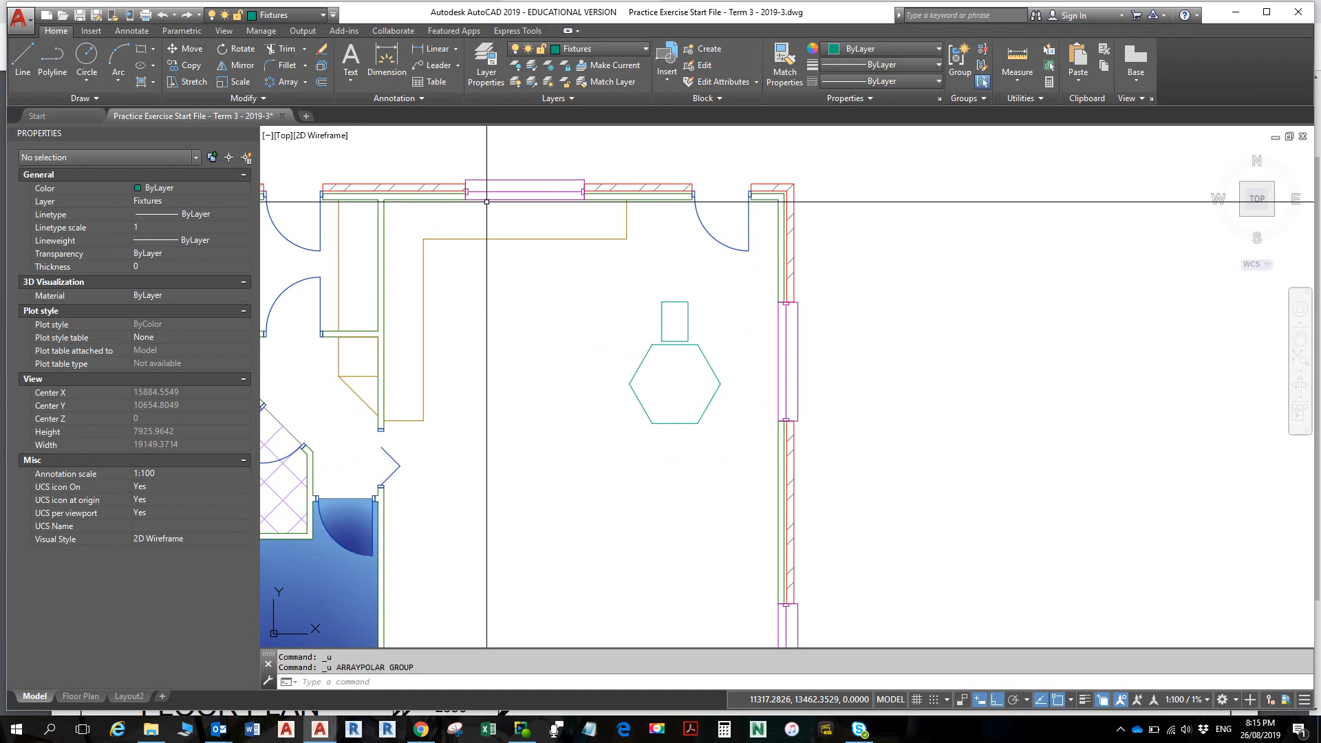
{"action": "key", "text": "ctrl+y"}
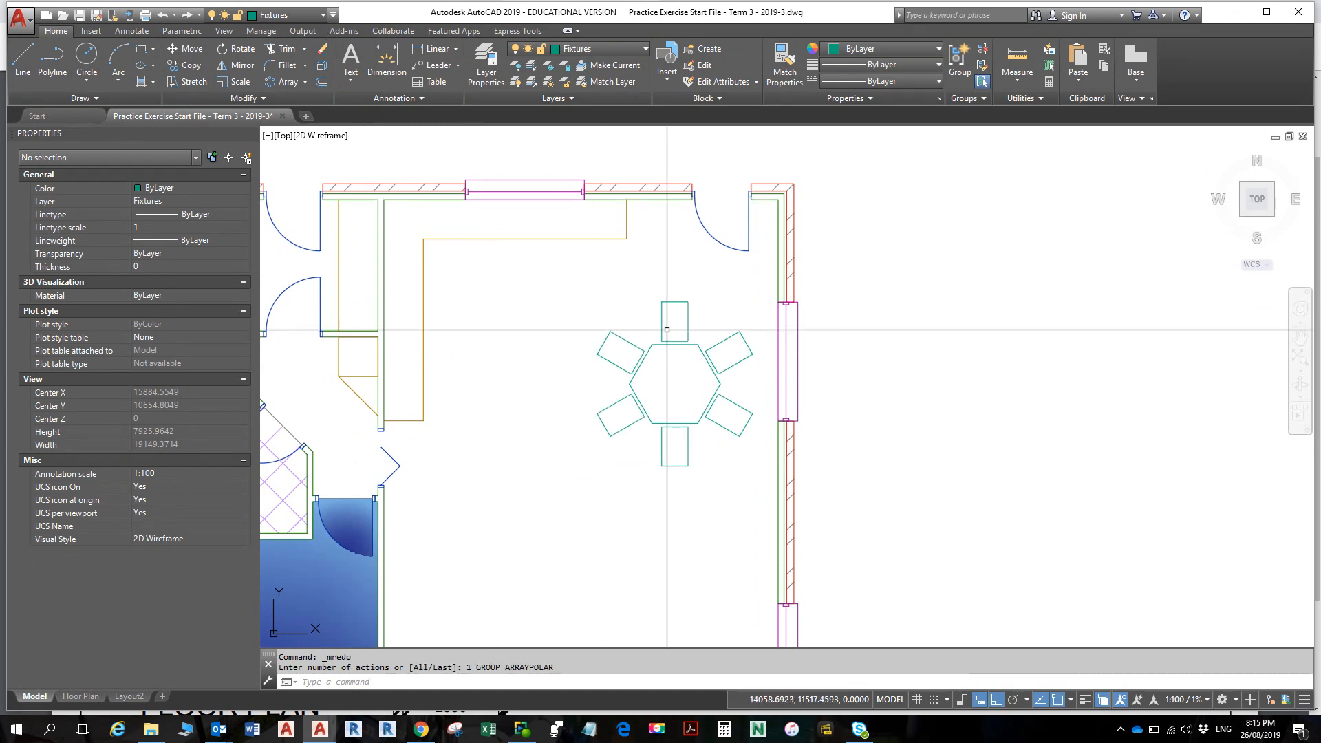
- Delete only the upper-right chair from the six-chair polar array, and undo the deletion
{"action": "left_click", "coordinate": [723, 341], "text": "ctrl"}
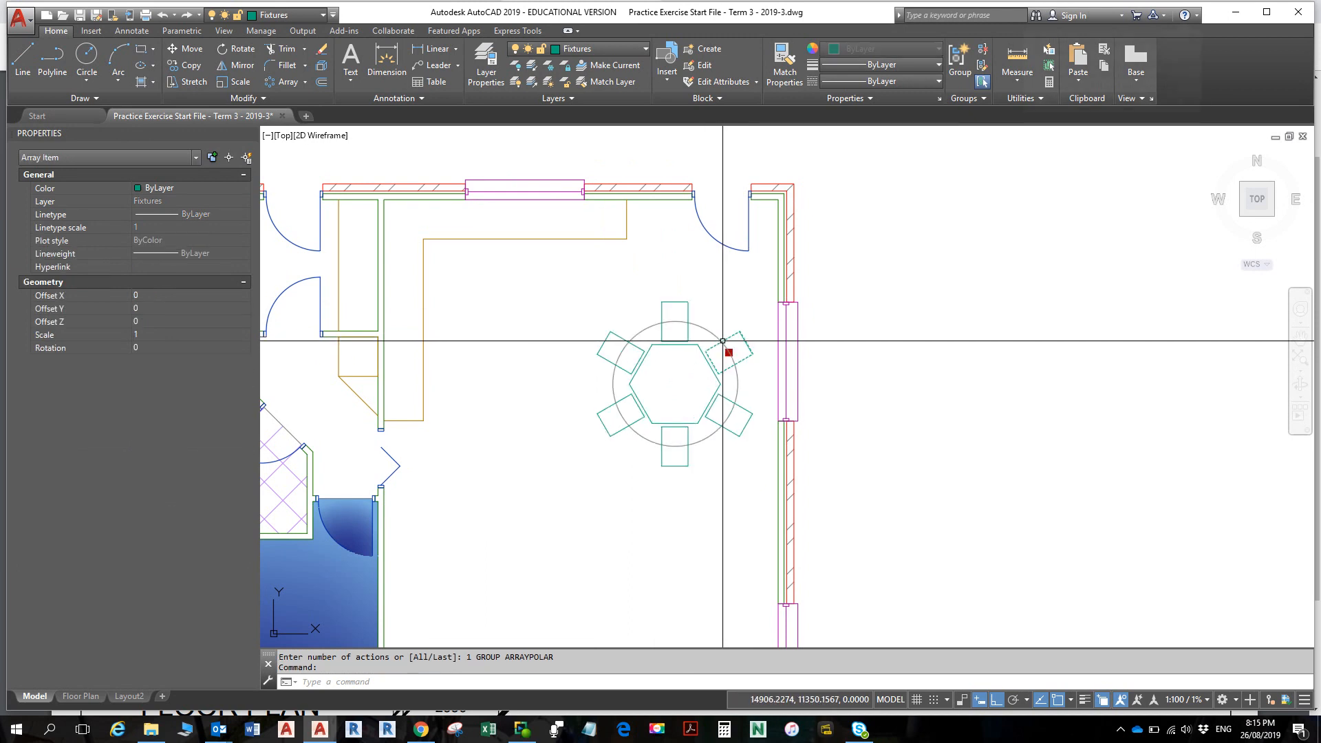
{"action": "key", "text": "Delete"}
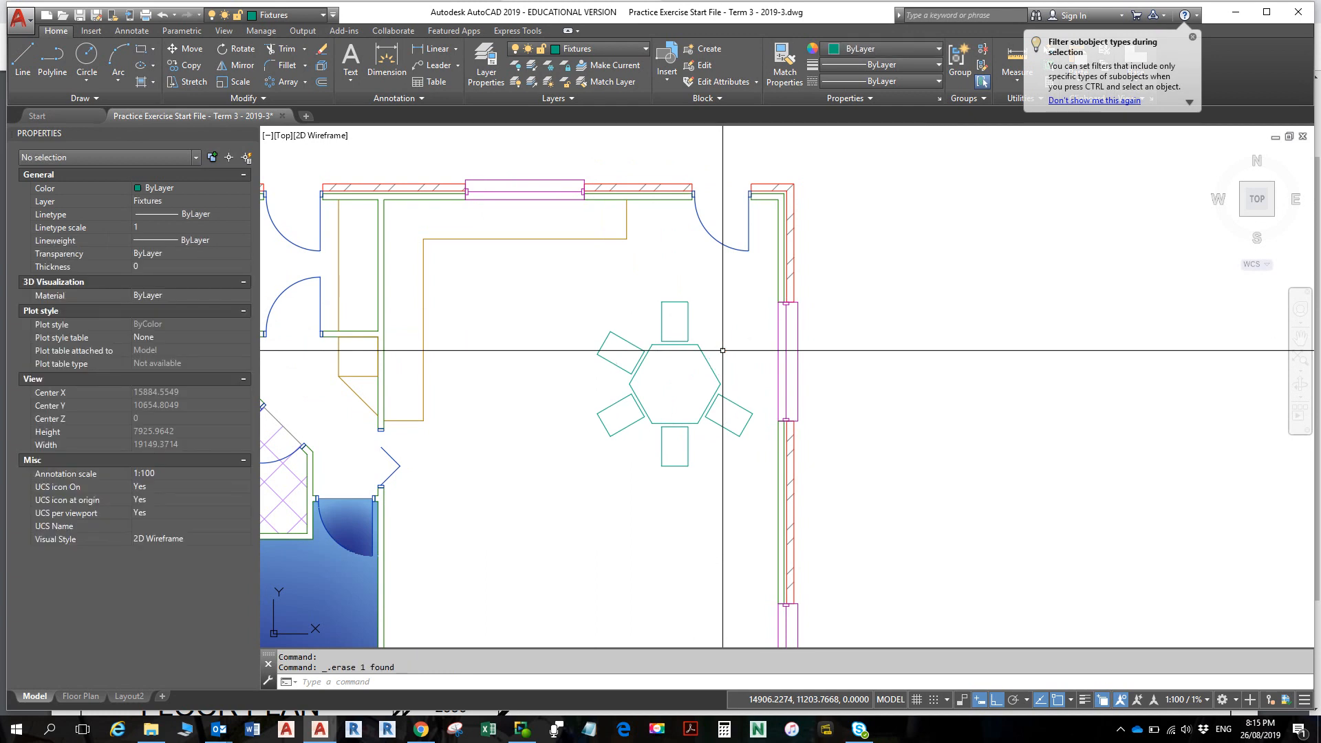
{"action": "key", "text": "ctrl+z"}
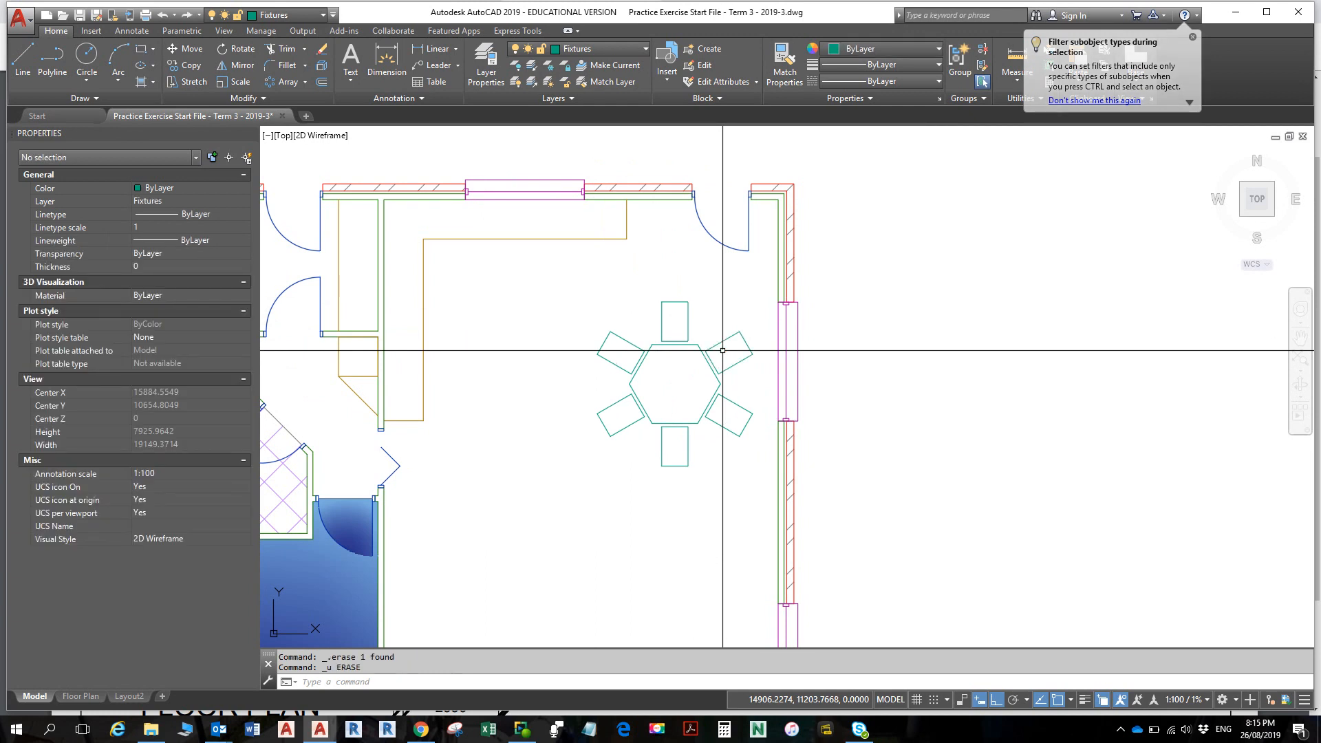
- Explode the six-chair polar array into separate polylines, and check it by selecting two chairs individually
{"action": "left_click", "coordinate": [728, 336]}
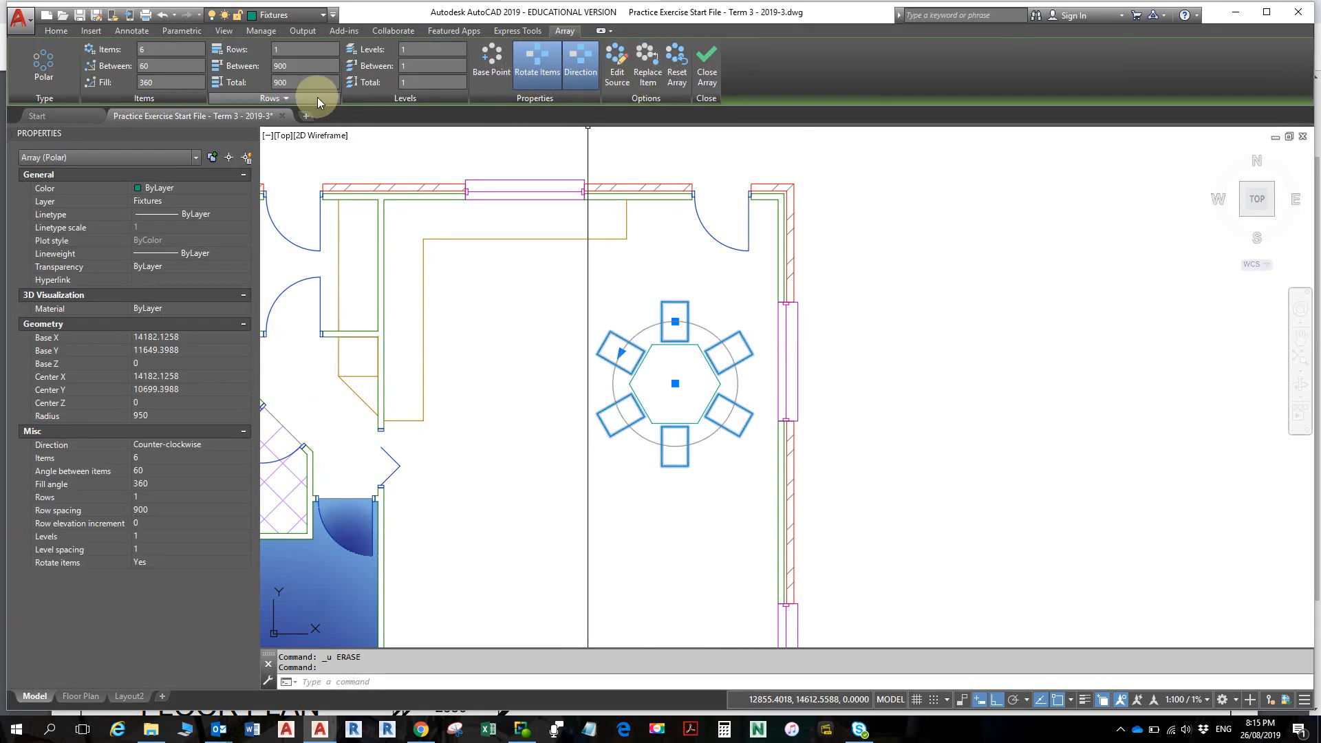
{"action": "left_click", "coordinate": [55, 31]}
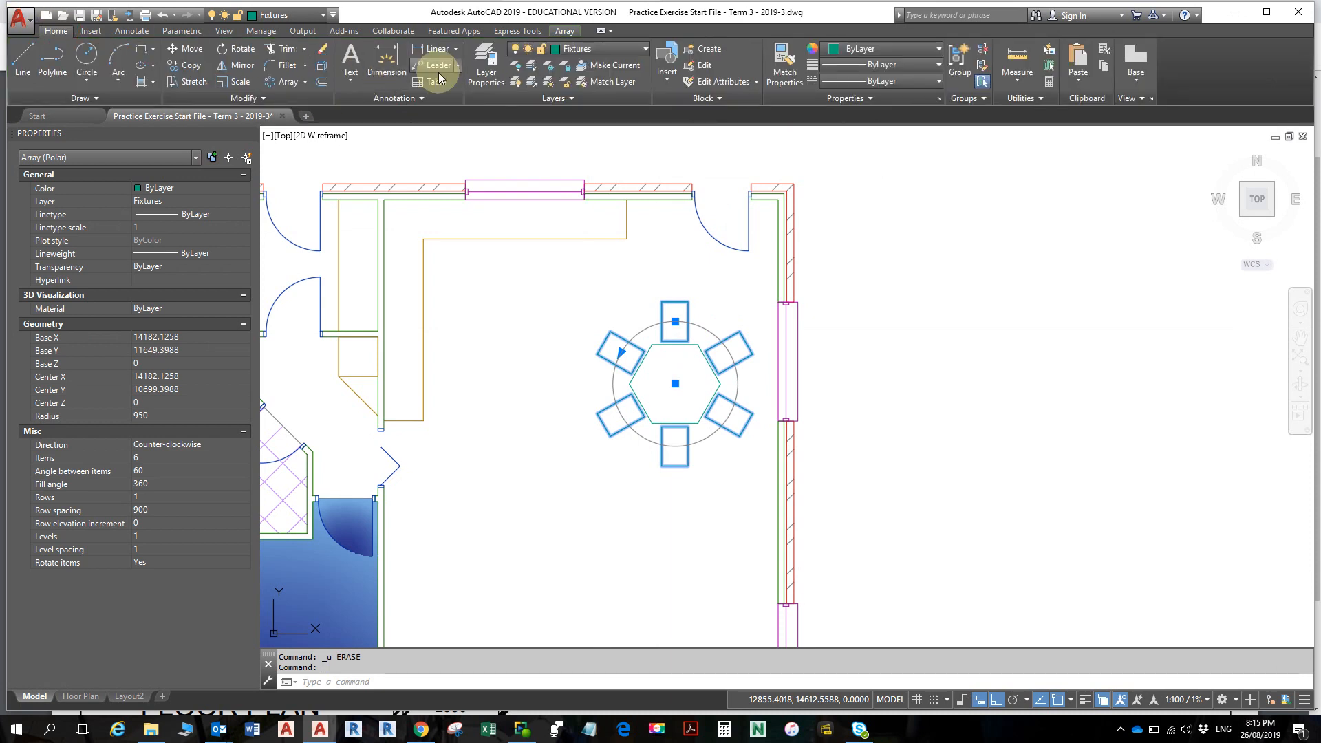
{"action": "left_click", "coordinate": [322, 65]}
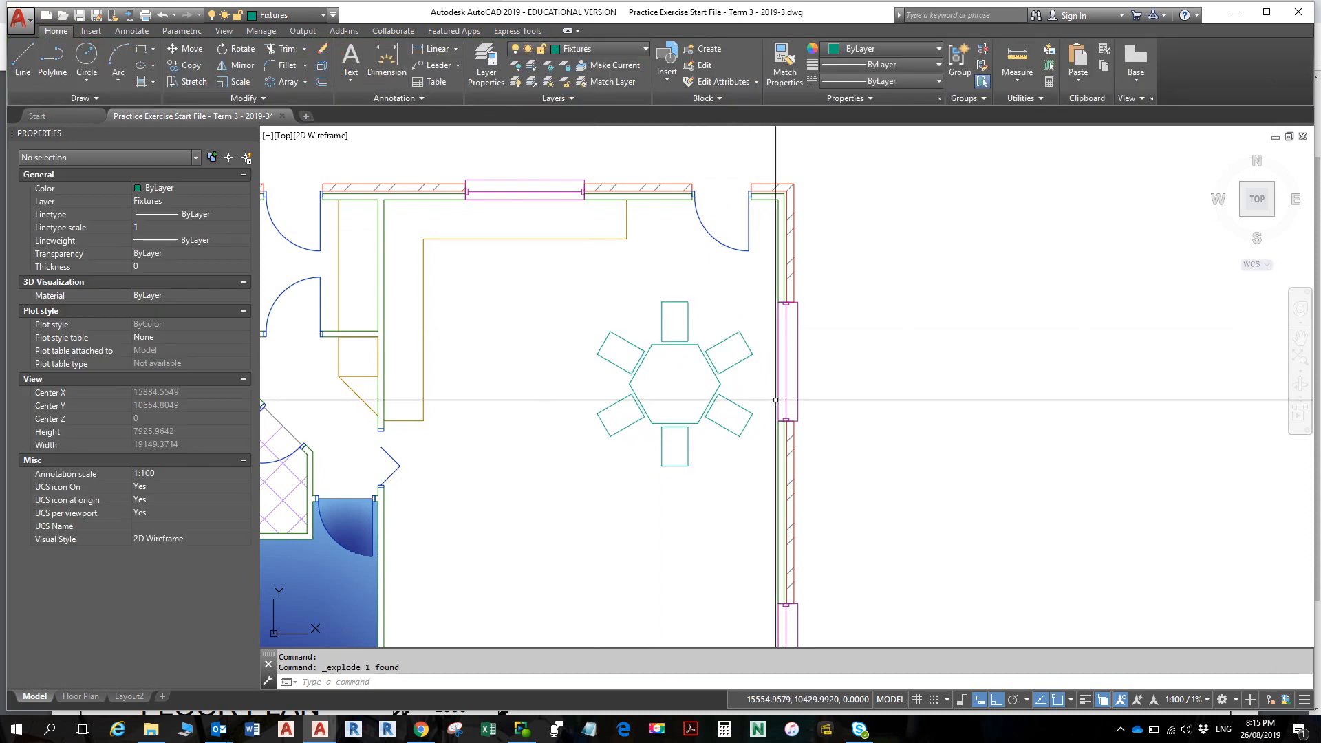
{"action": "left_click", "coordinate": [688, 322]}
{"action": "left_click", "coordinate": [722, 339]}
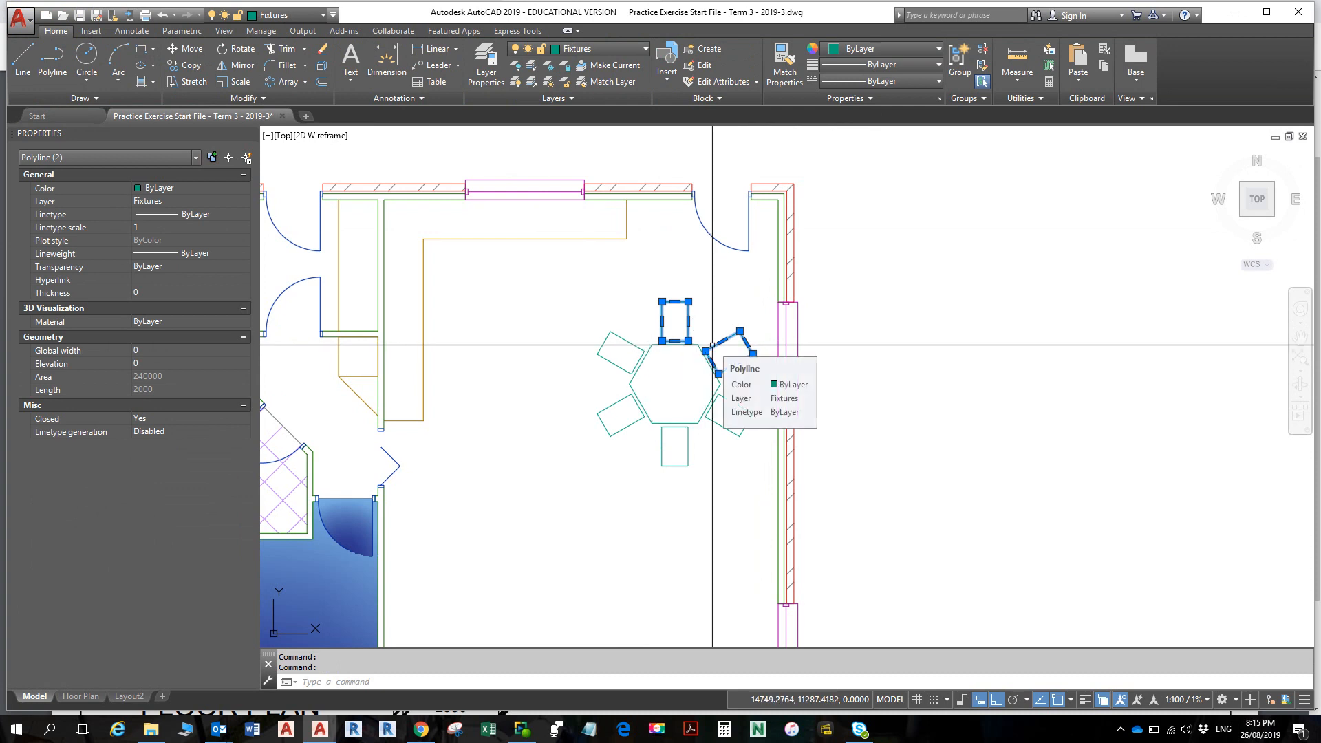
{"action": "key", "text": "Escape"}
{"action": "key", "text": "Escape"}
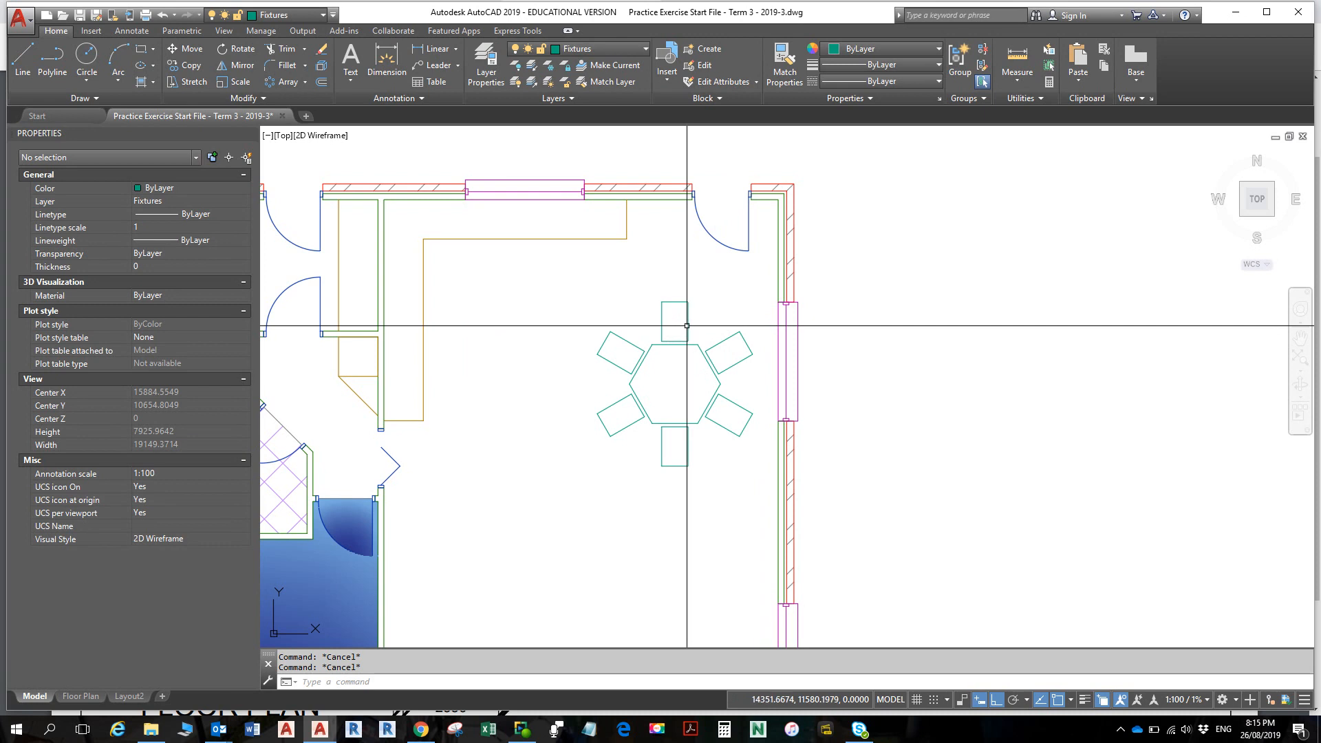
- Copy the chair above the hexagon table horizontally about 3610 mm, to the open space outside the east wall
{"action": "left_click", "coordinate": [686, 324]}
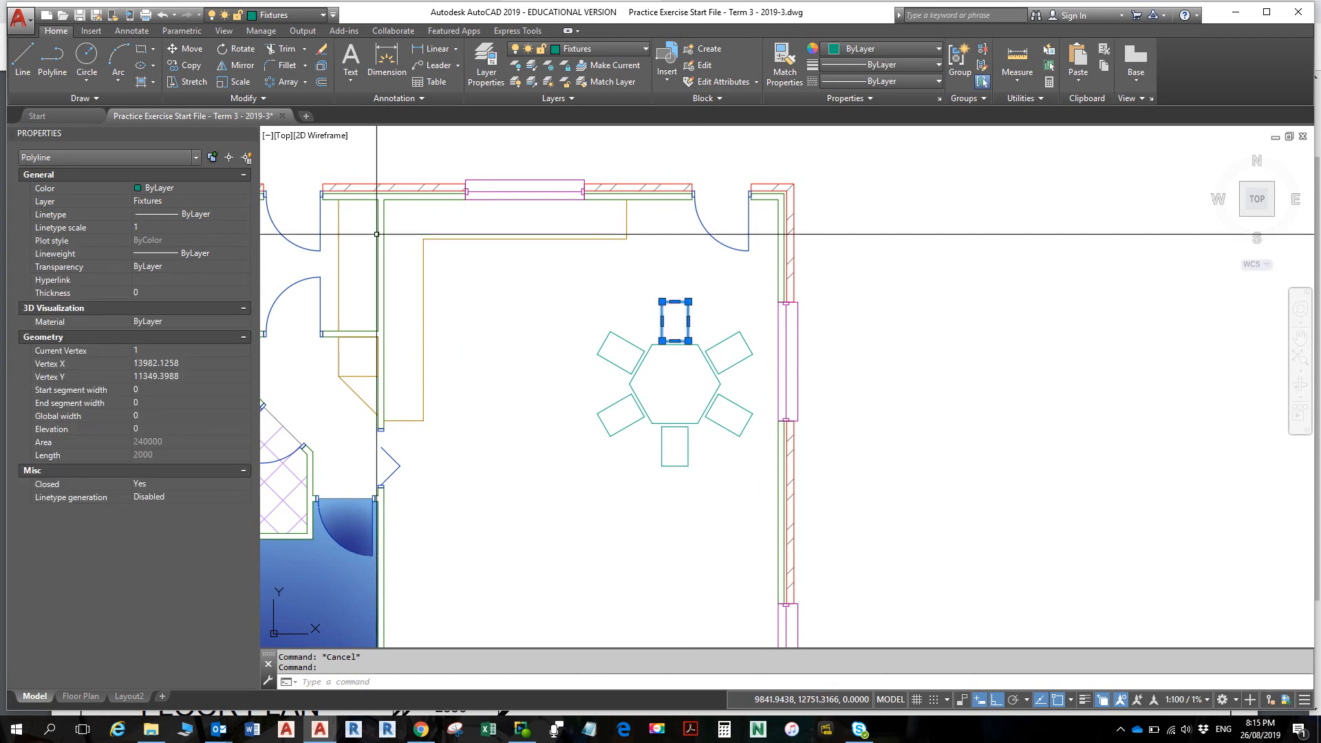
{"action": "left_click", "coordinate": [188, 65]}
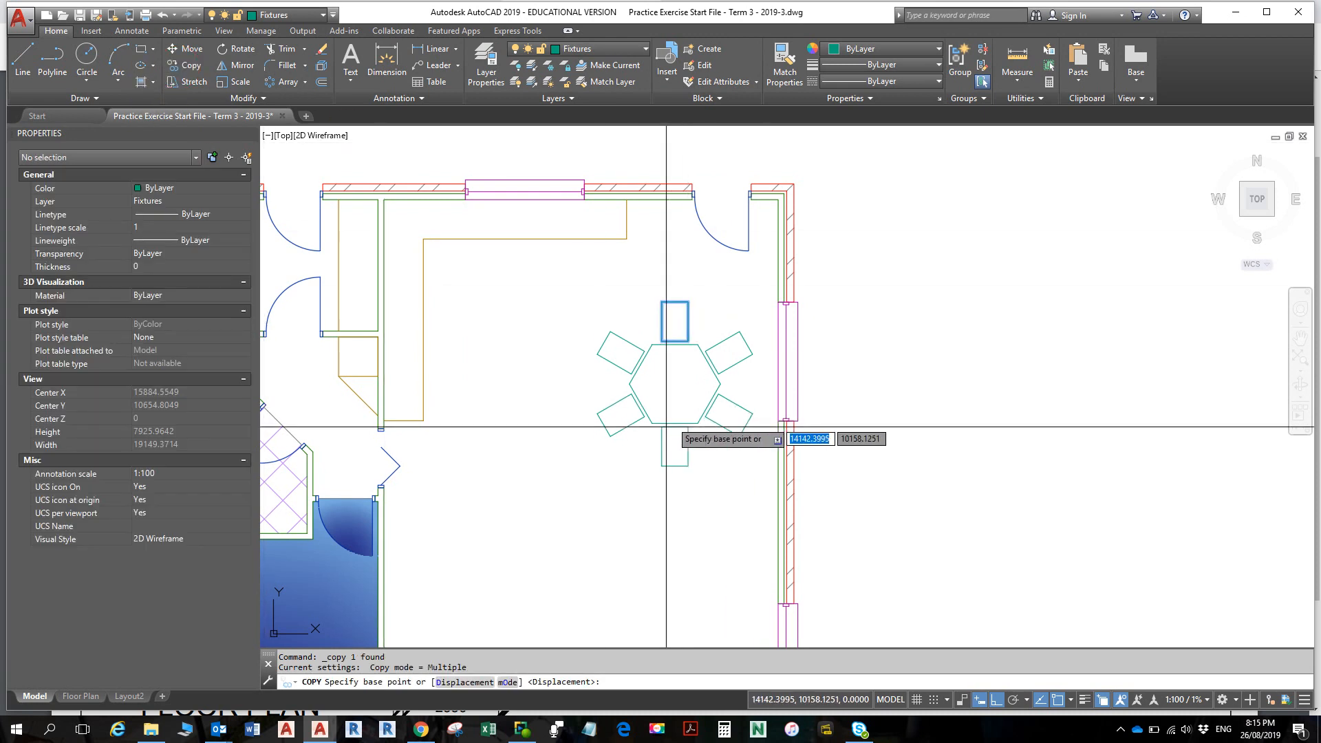
{"action": "left_click", "coordinate": [606, 494]}
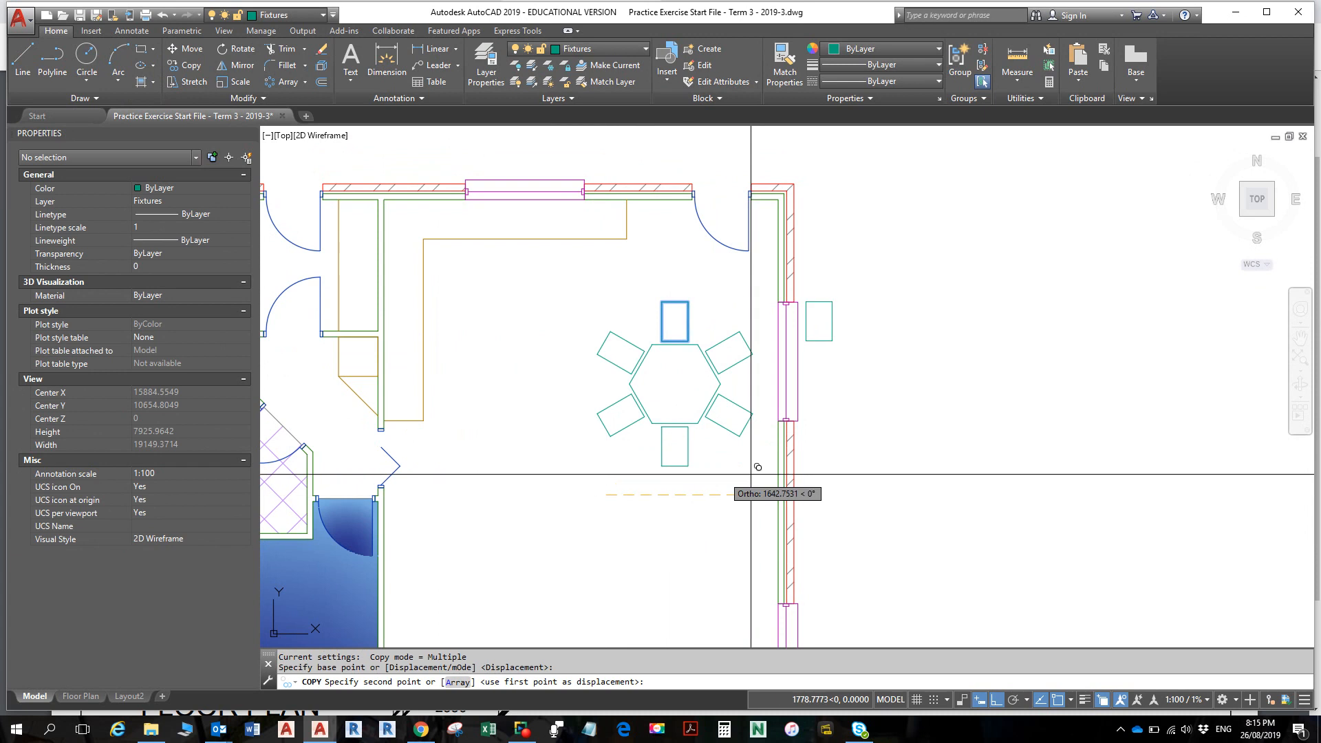
{"action": "left_click", "coordinate": [851, 468]}
{"action": "scroll", "coordinate": [851, 468], "scroll_direction": "down", "scroll_amount": 2}
{"action": "key", "text": "Escape"}
{"action": "key", "text": "Escape"}
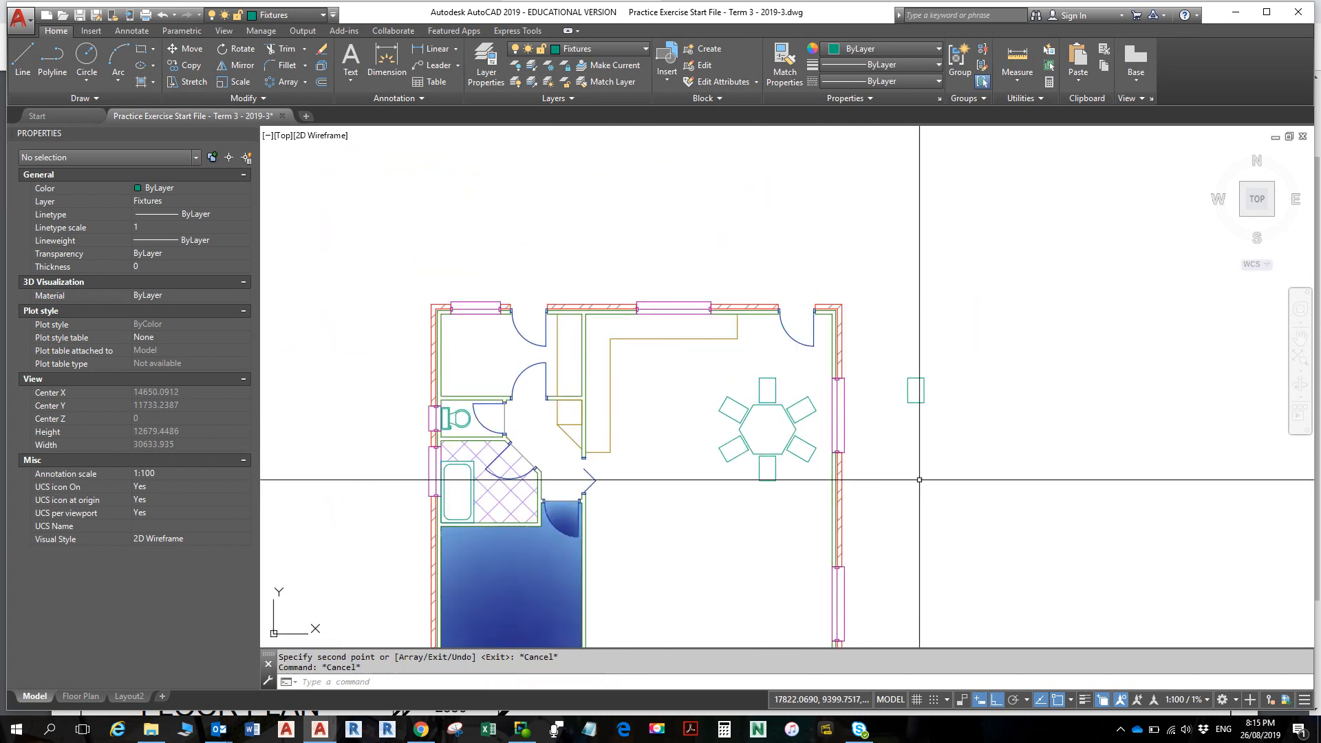
- Create an associative rectangular array of the copied chair with 4 columns at 600 spacing and 3 rows at 900 spacing
{"action": "scroll", "coordinate": [846, 441], "scroll_direction": "down", "scroll_amount": 2}
{"action": "middle_click_drag", "start_coordinate": [846, 441], "coordinate": [765, 372]}
{"action": "scroll", "coordinate": [765, 325], "scroll_direction": "up", "scroll_amount": 2}
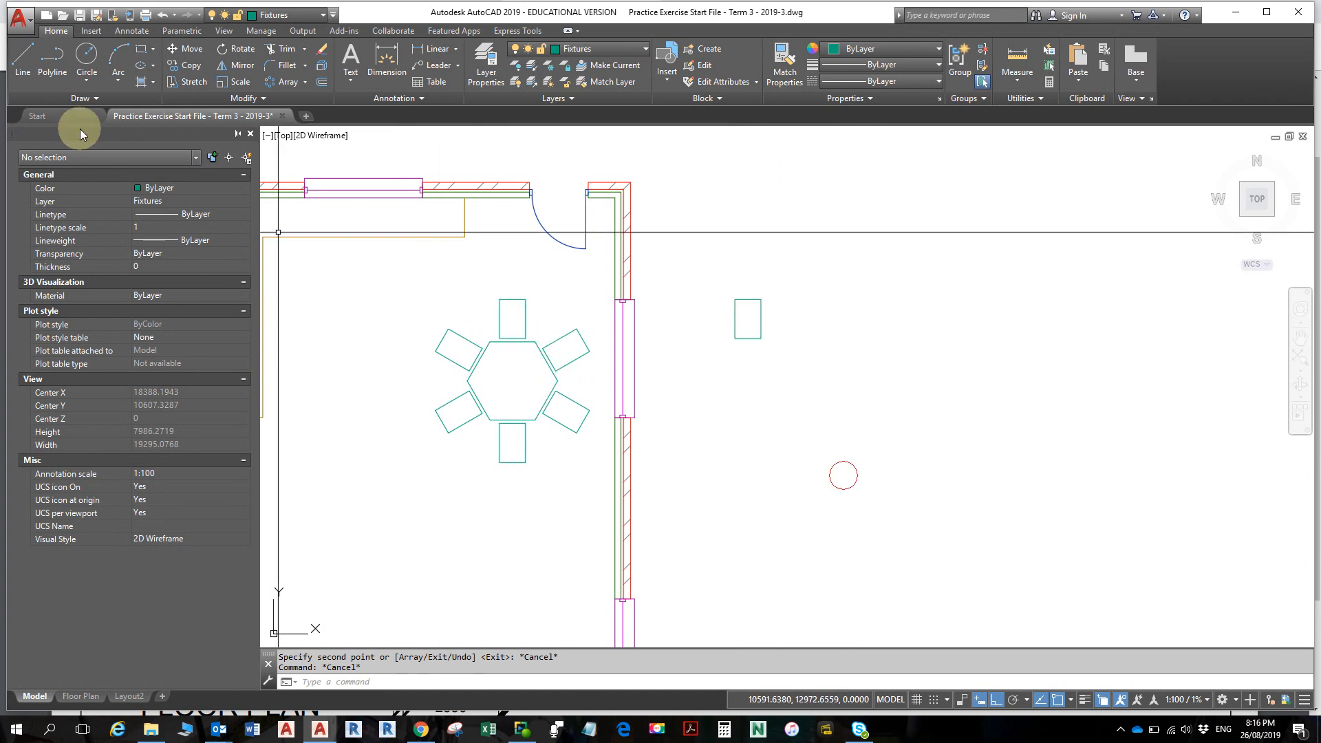
{"action": "left_click", "coordinate": [735, 323]}
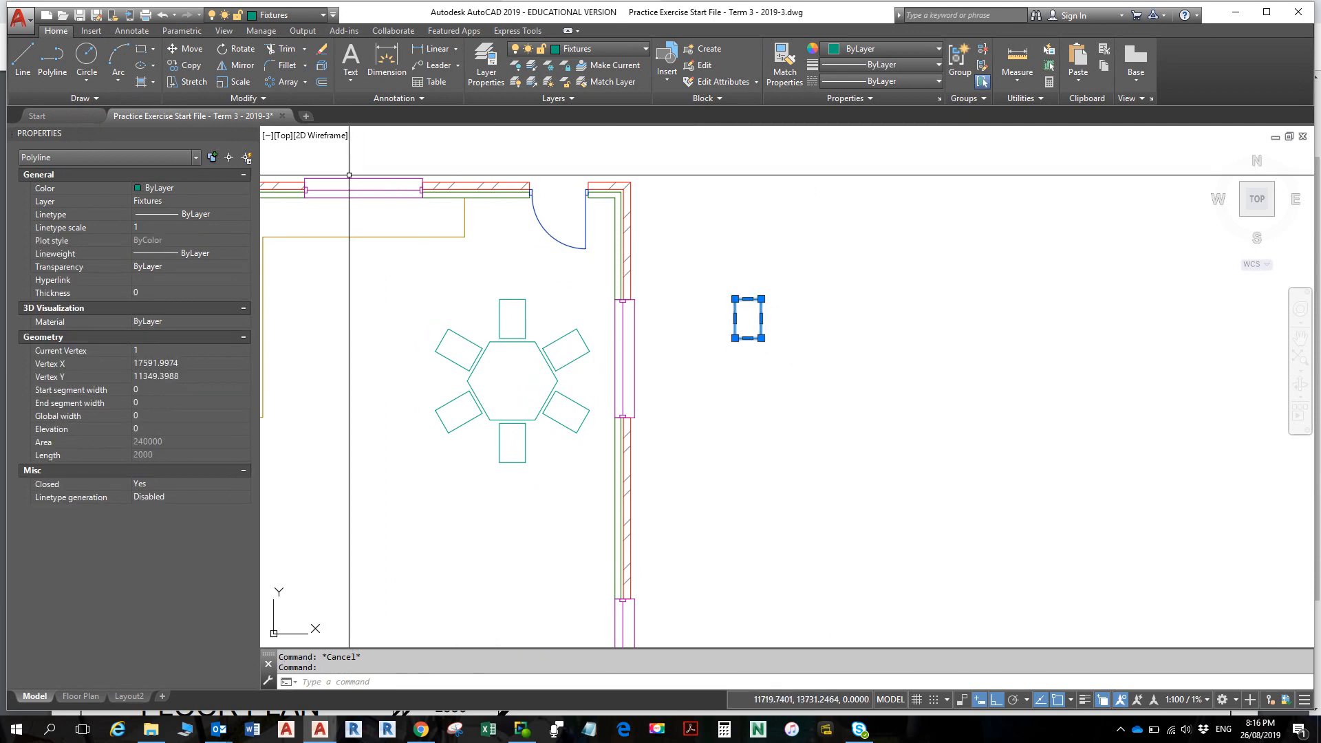
{"action": "left_click", "coordinate": [305, 82]}
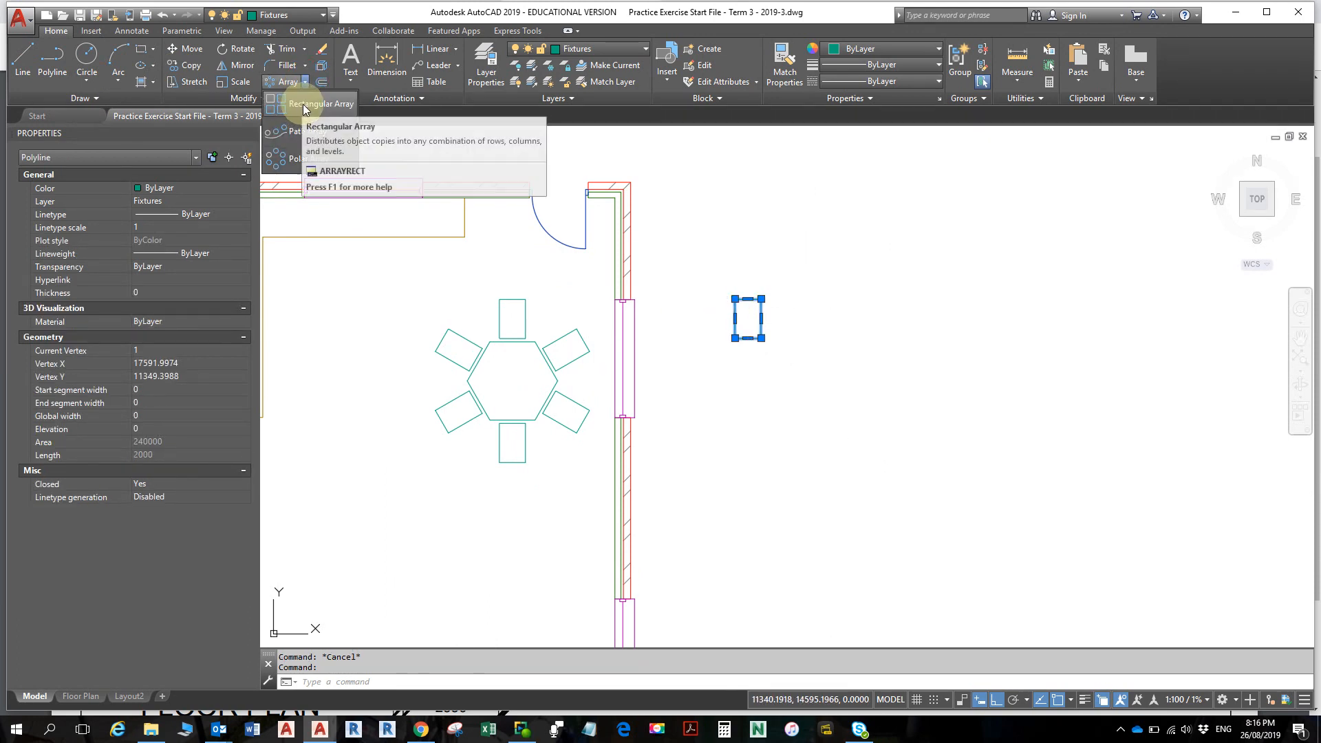
{"action": "left_click", "coordinate": [307, 104]}
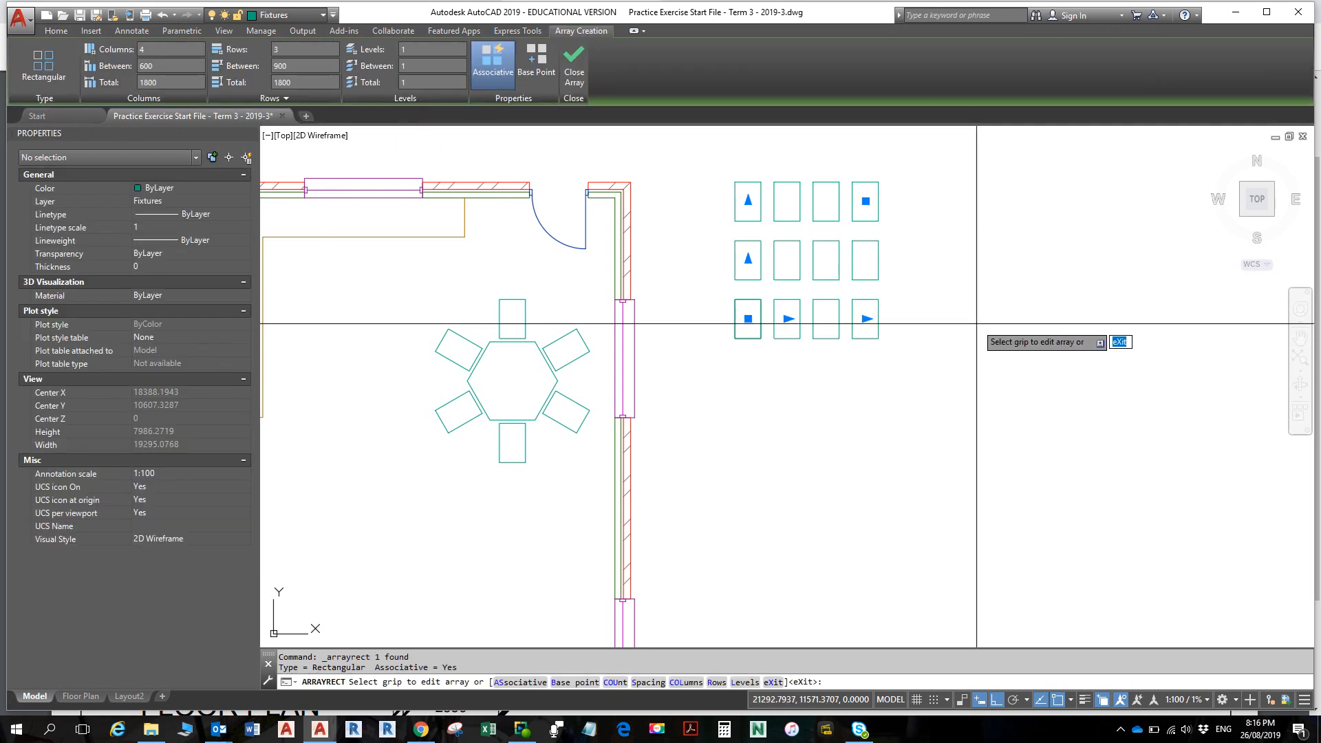
{"action": "key", "text": "Escape"}
{"action": "key", "text": "Escape"}
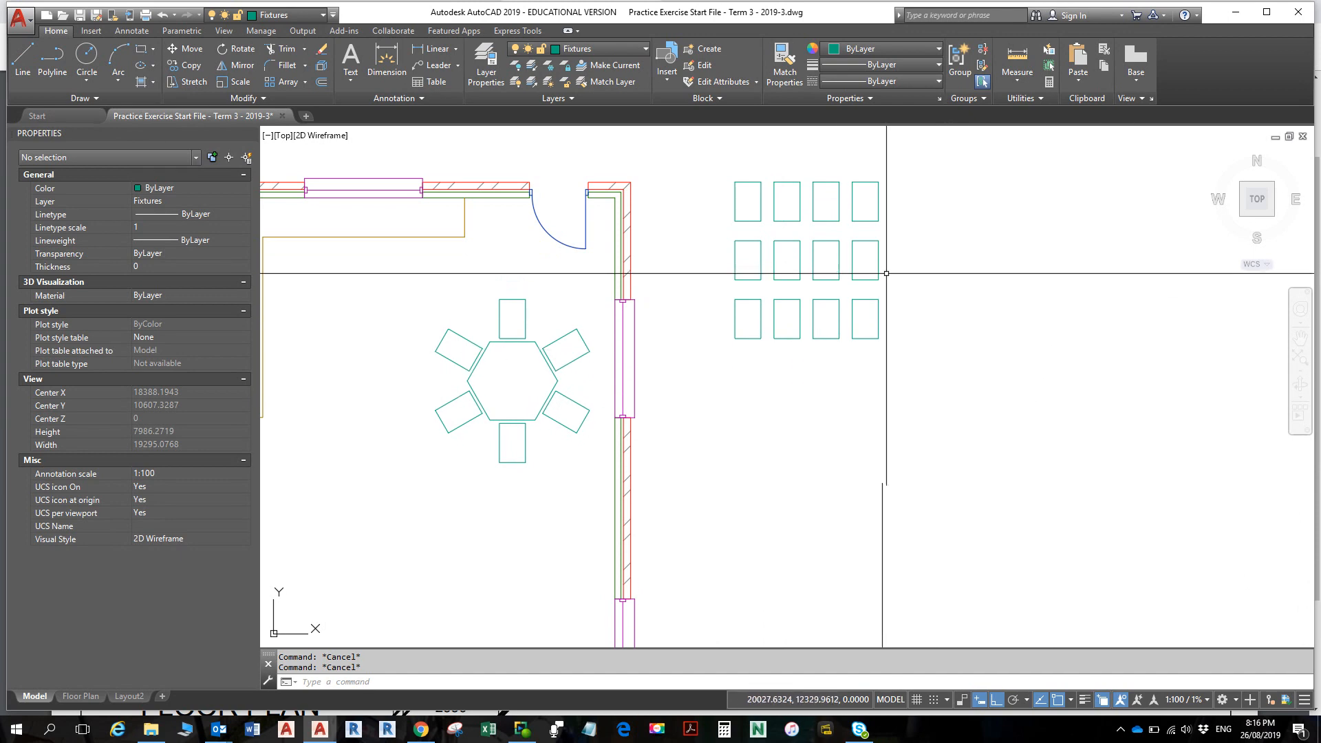
- Set the rectangular chair array to 6 columns with a column spacing of 500
{"action": "left_click", "coordinate": [818, 278]}
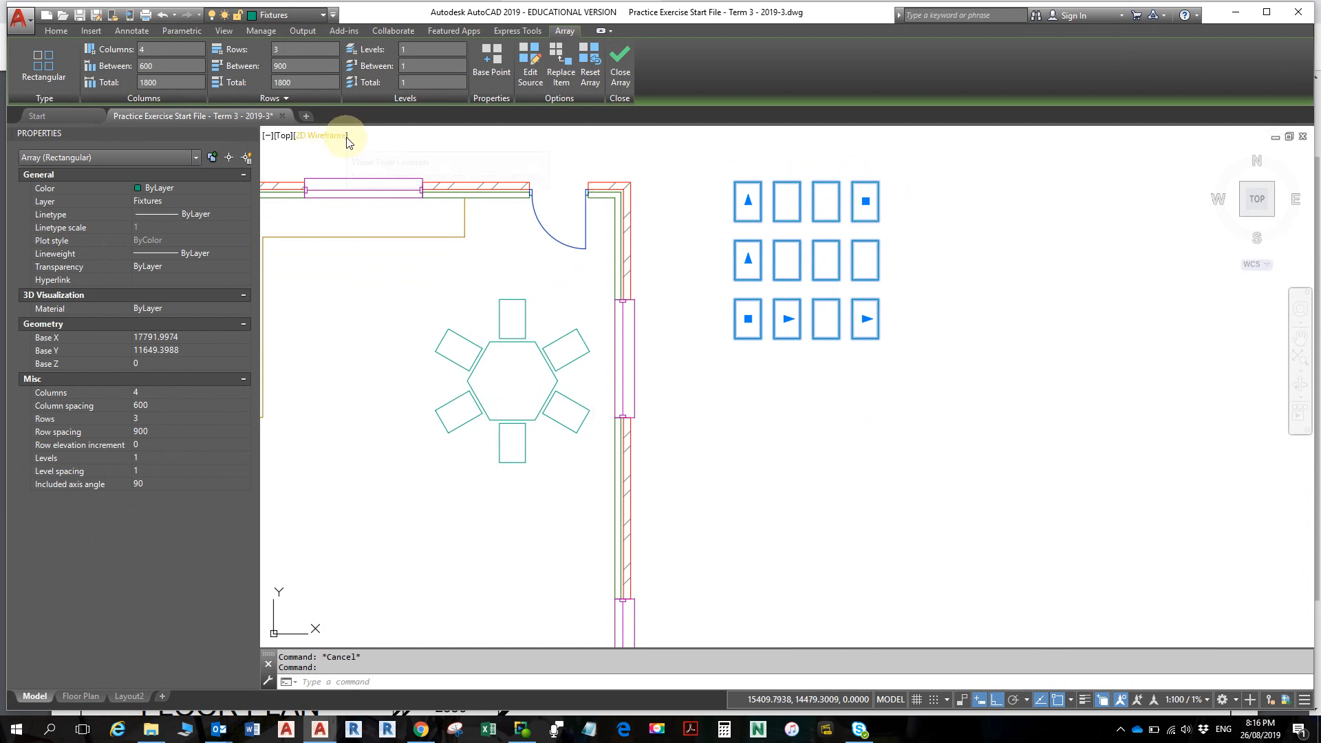
{"action": "left_click", "coordinate": [157, 48]}
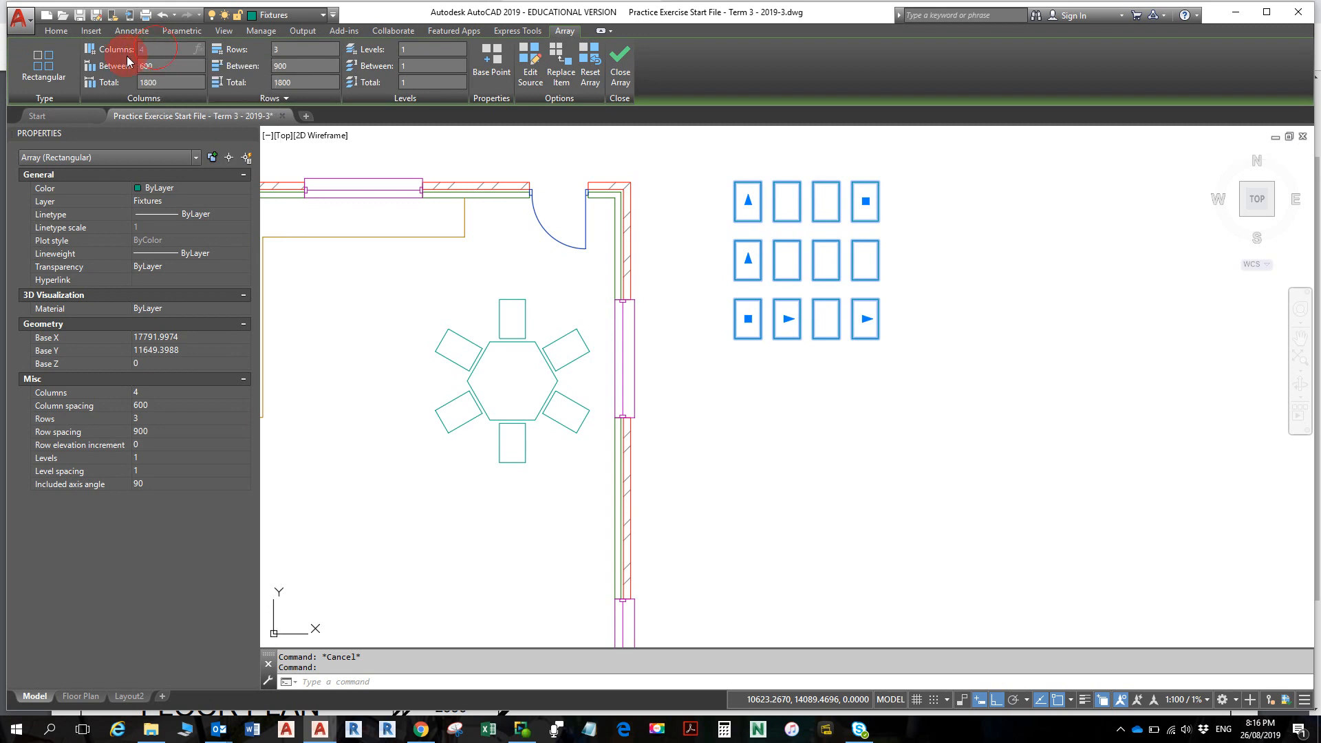
{"action": "type", "text": "6"}
{"action": "key", "text": "Return"}
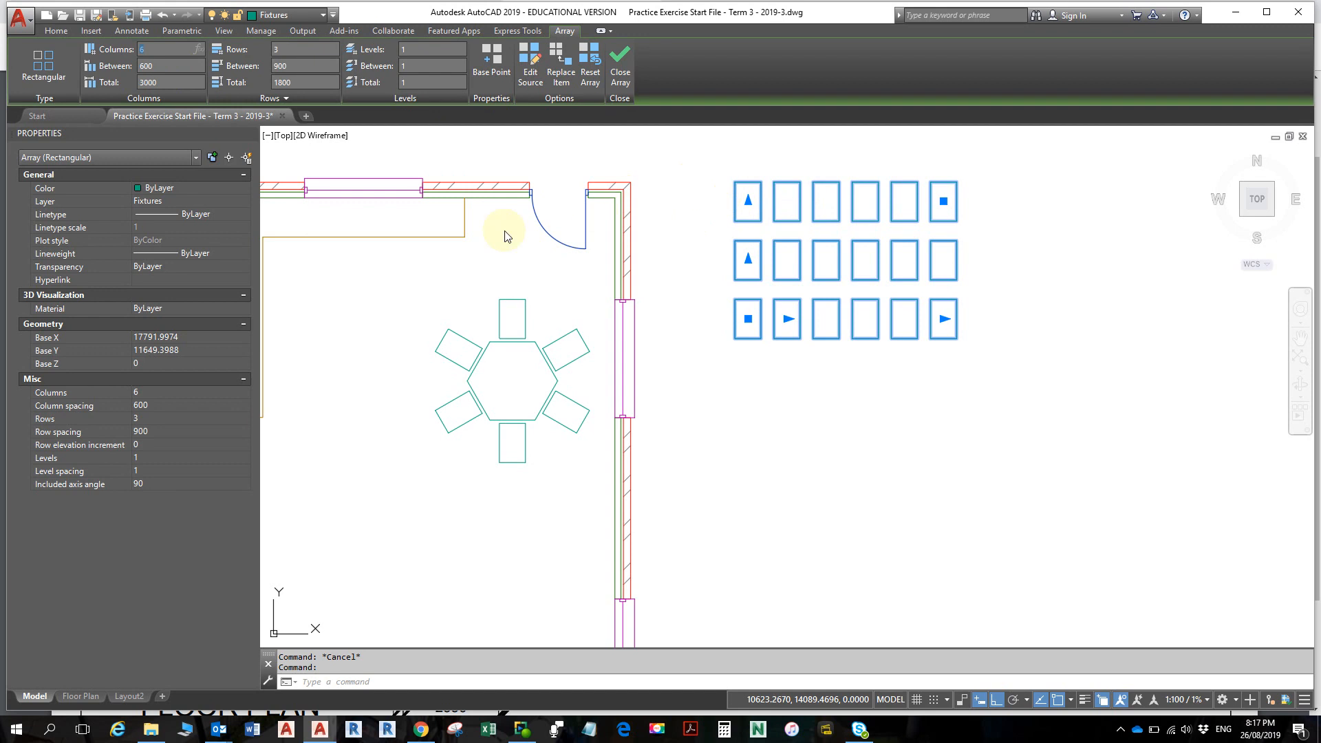
{"action": "left_click", "coordinate": [170, 66]}
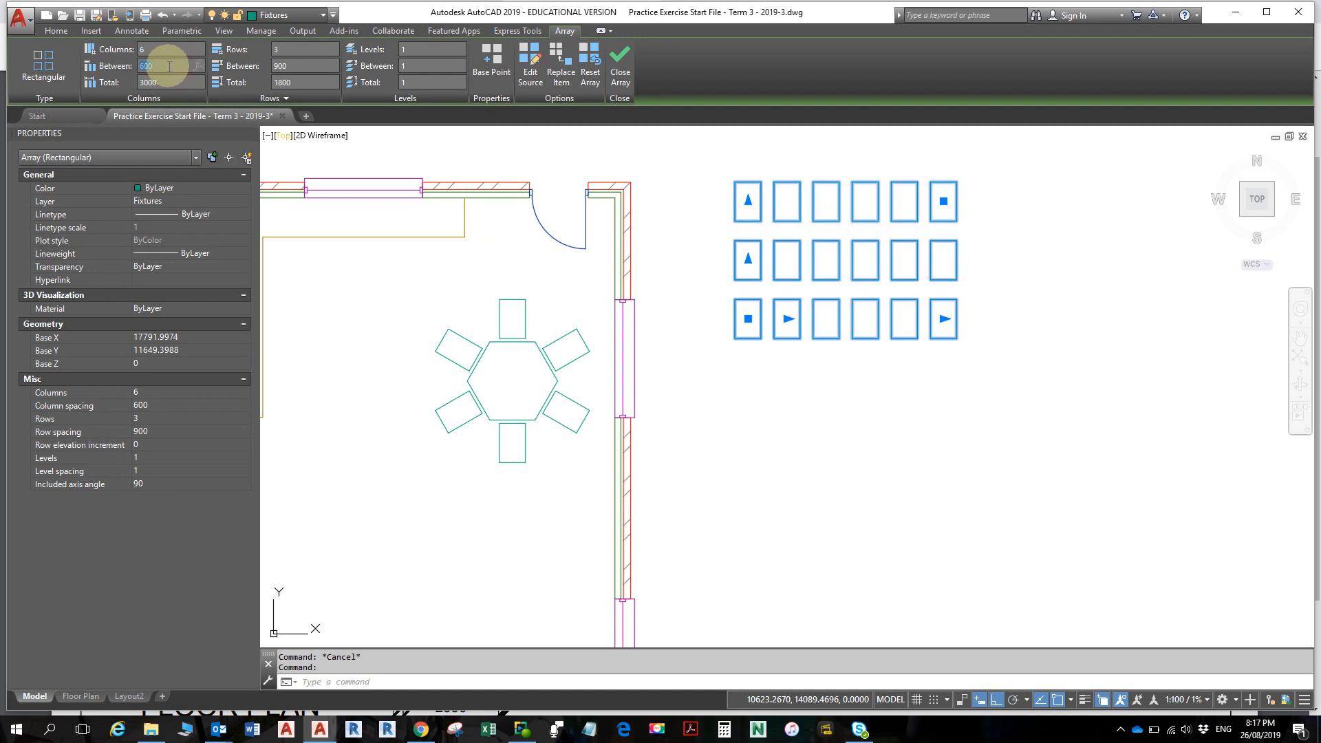
{"action": "type", "text": "500"}
{"action": "key", "text": "Return"}
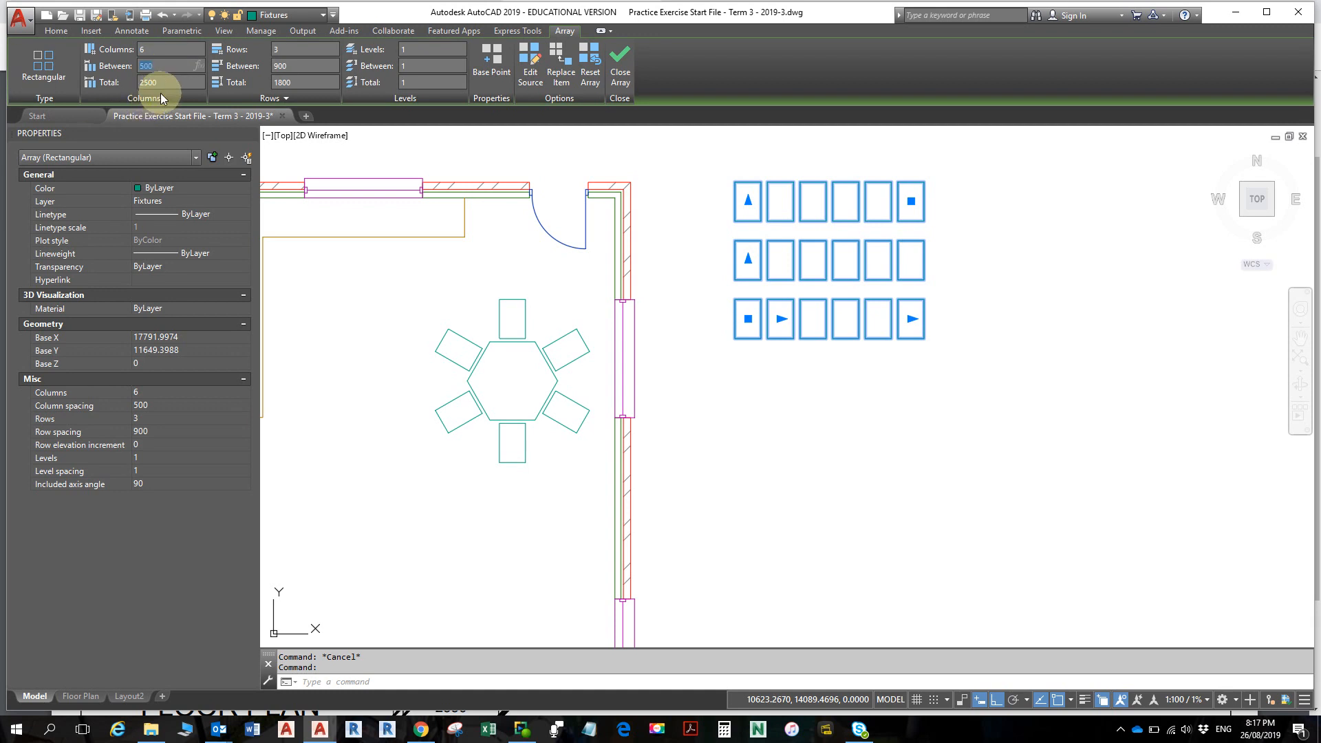
- Set the rectangular chair array's row count to 5
{"action": "left_click", "coordinate": [283, 49]}
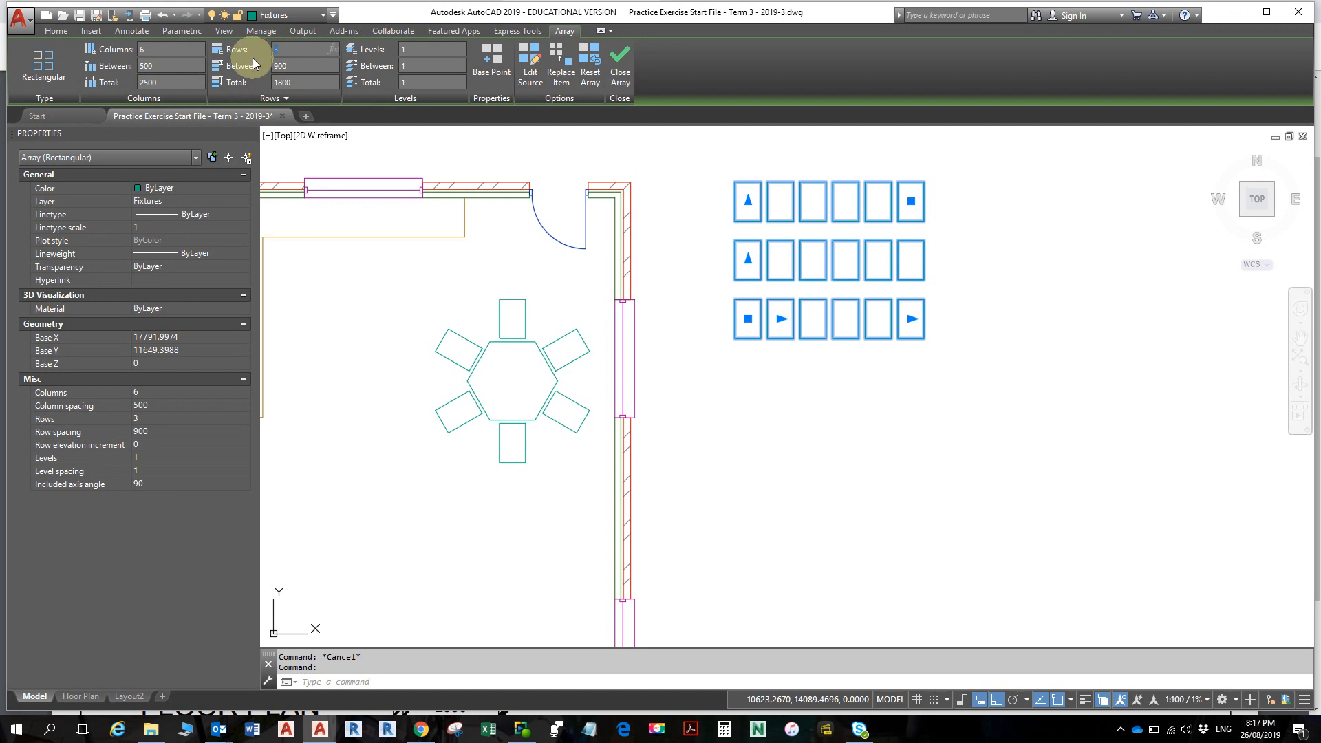
{"action": "type", "text": "5"}
{"action": "key", "text": "Return"}
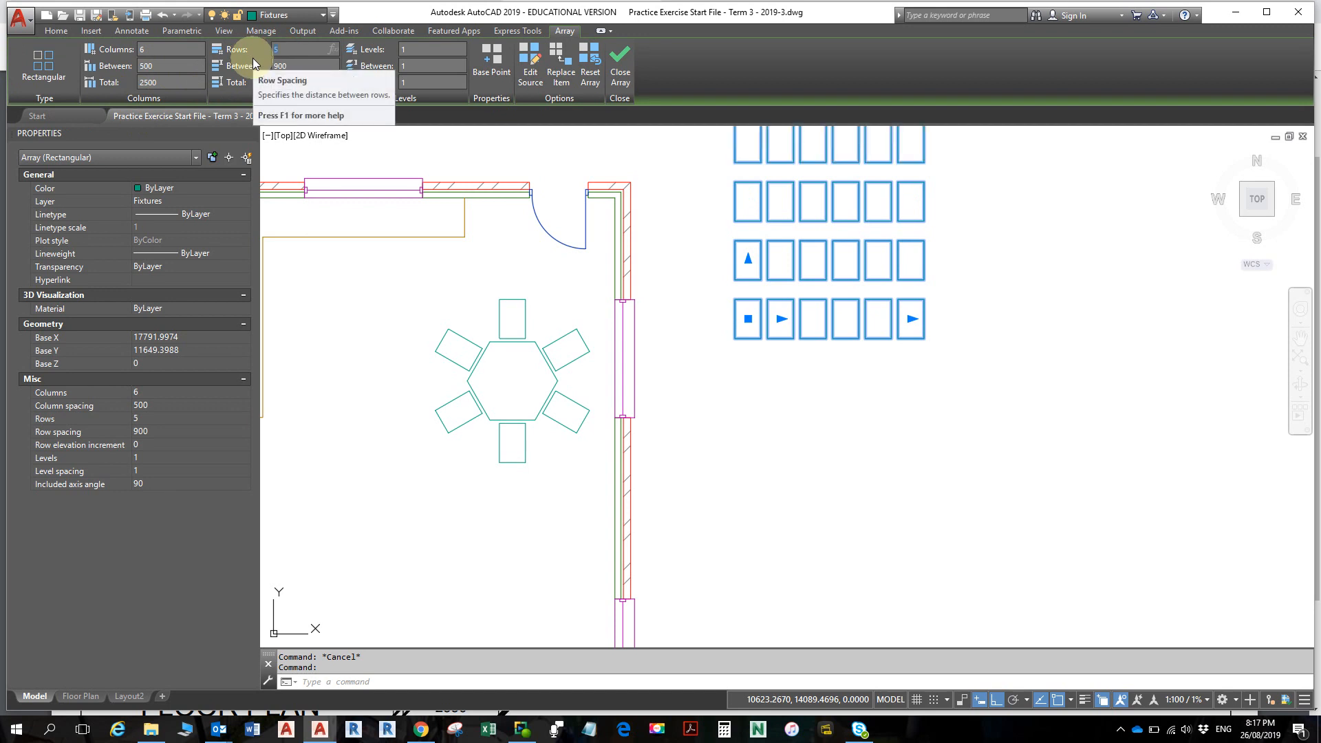
- Extend the rectangular chair array to 7 rows and 12 columns using its row and column count grips
{"action": "middle_click_drag", "start_coordinate": [769, 275], "coordinate": [767, 531]}
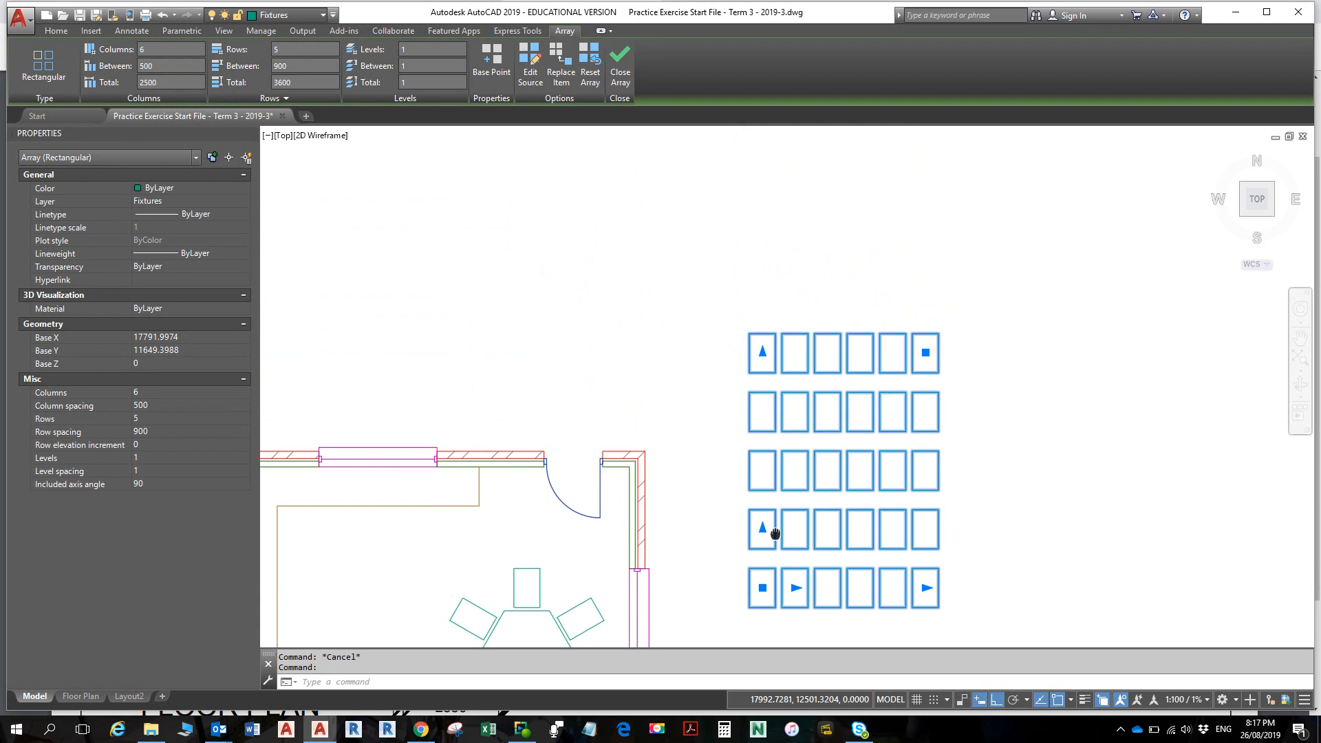
{"action": "left_click", "coordinate": [763, 351]}
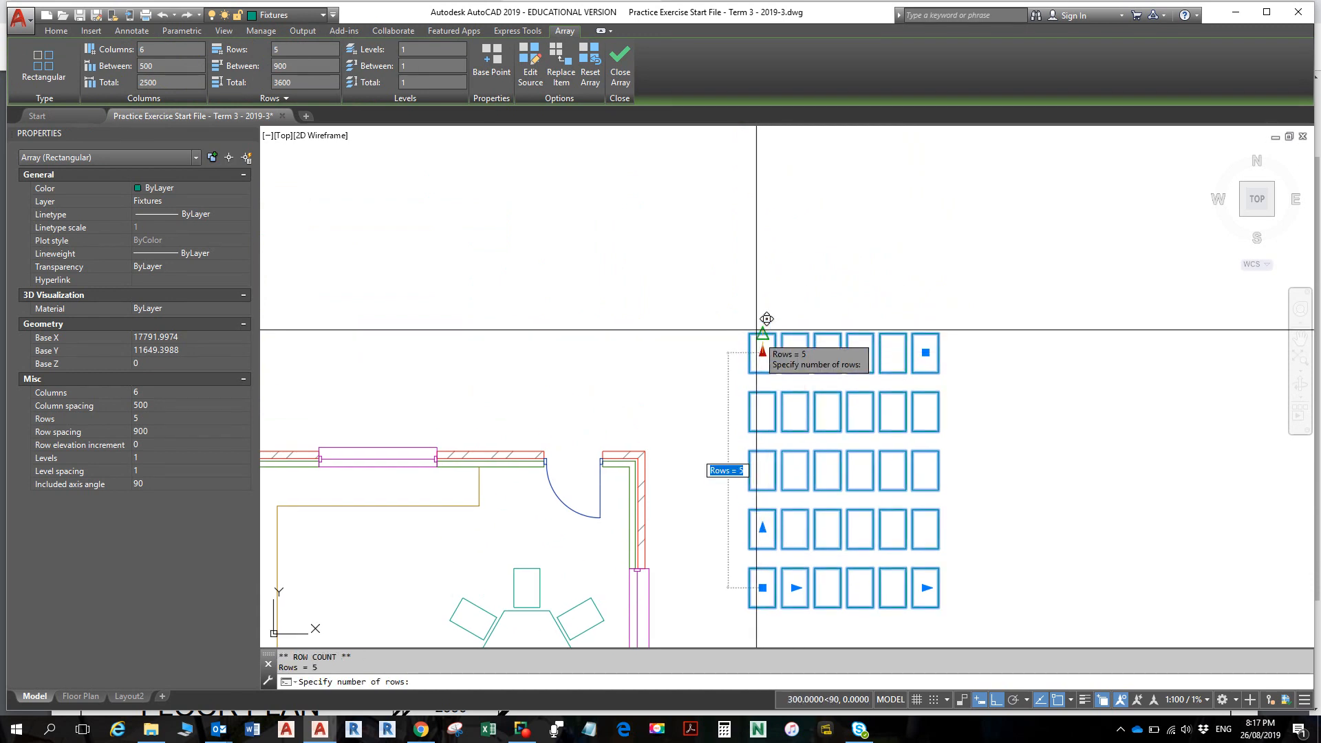
{"action": "left_click", "coordinate": [755, 202]}
{"action": "scroll", "coordinate": [942, 547], "scroll_direction": "down", "scroll_amount": 1}
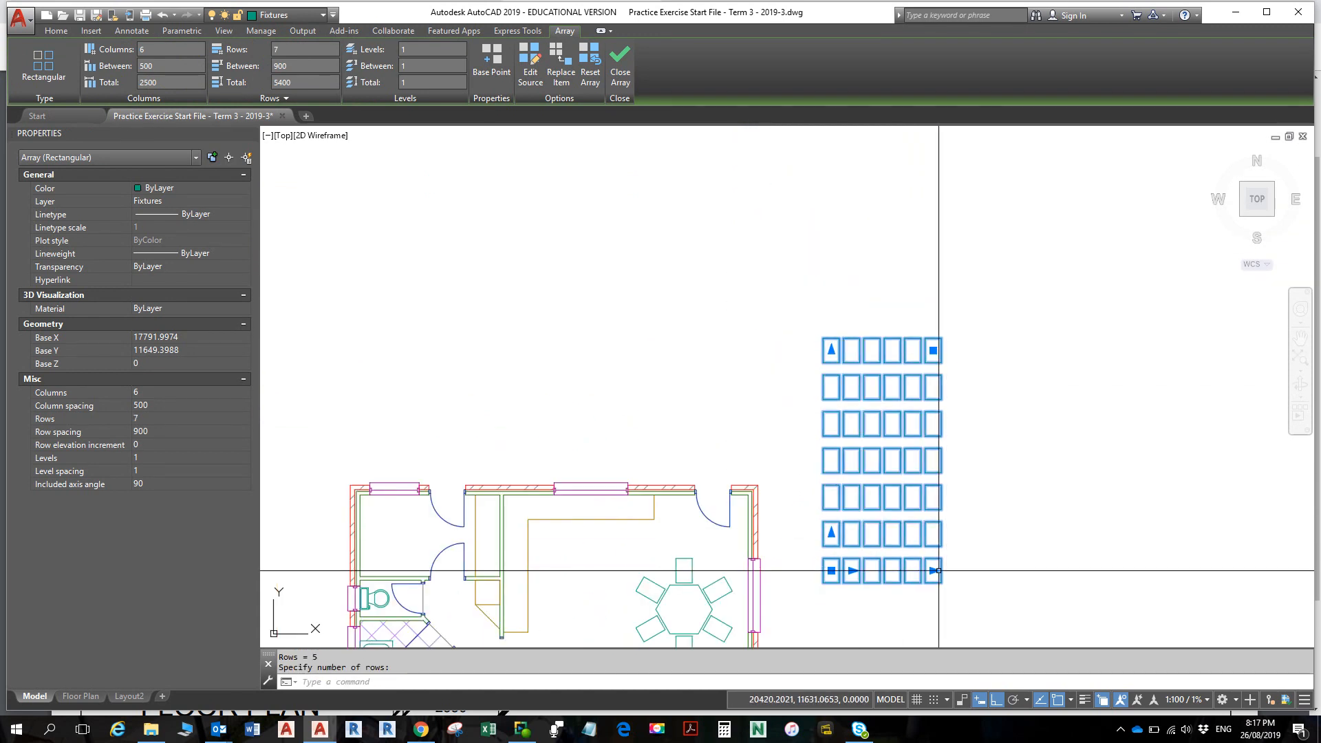
{"action": "left_click", "coordinate": [934, 571]}
{"action": "left_click", "coordinate": [1063, 570]}
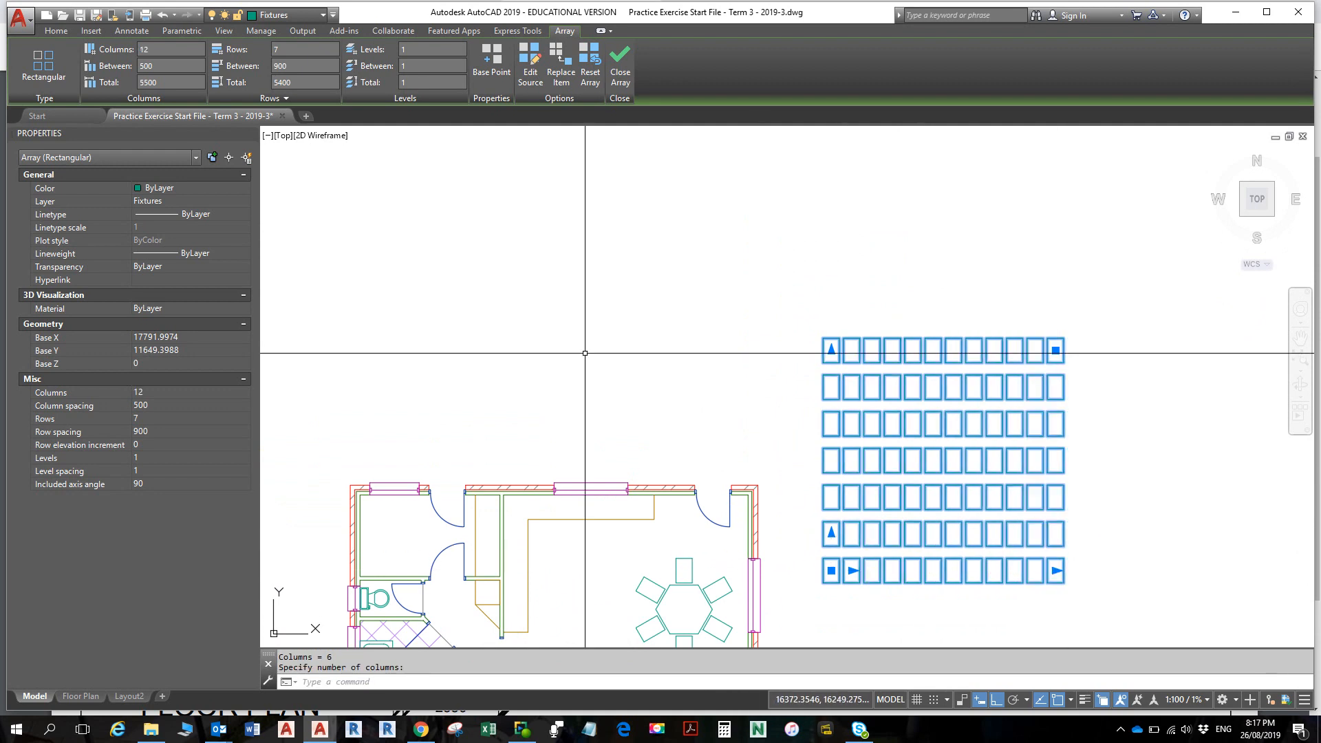
- Set the rectangular chair array's row spacing to 1000
{"action": "left_click", "coordinate": [295, 65]}
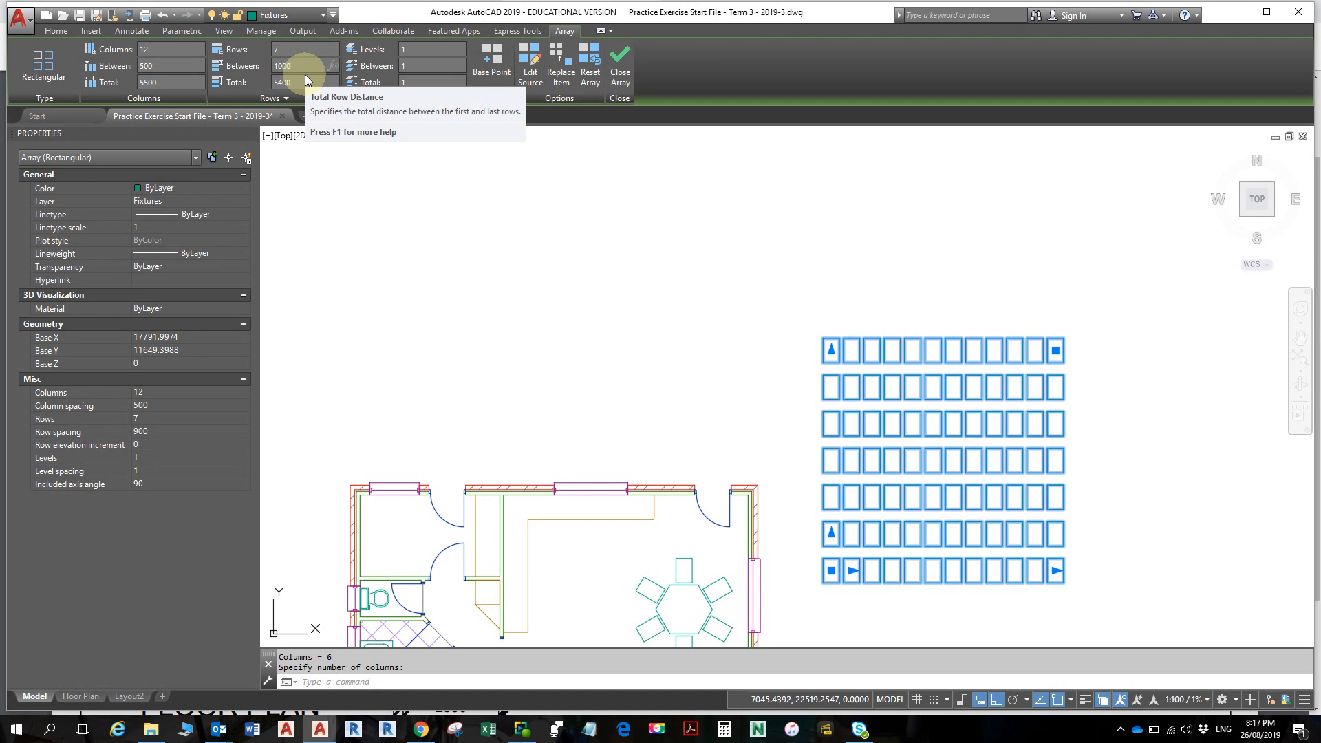
{"action": "key", "text": "Return"}
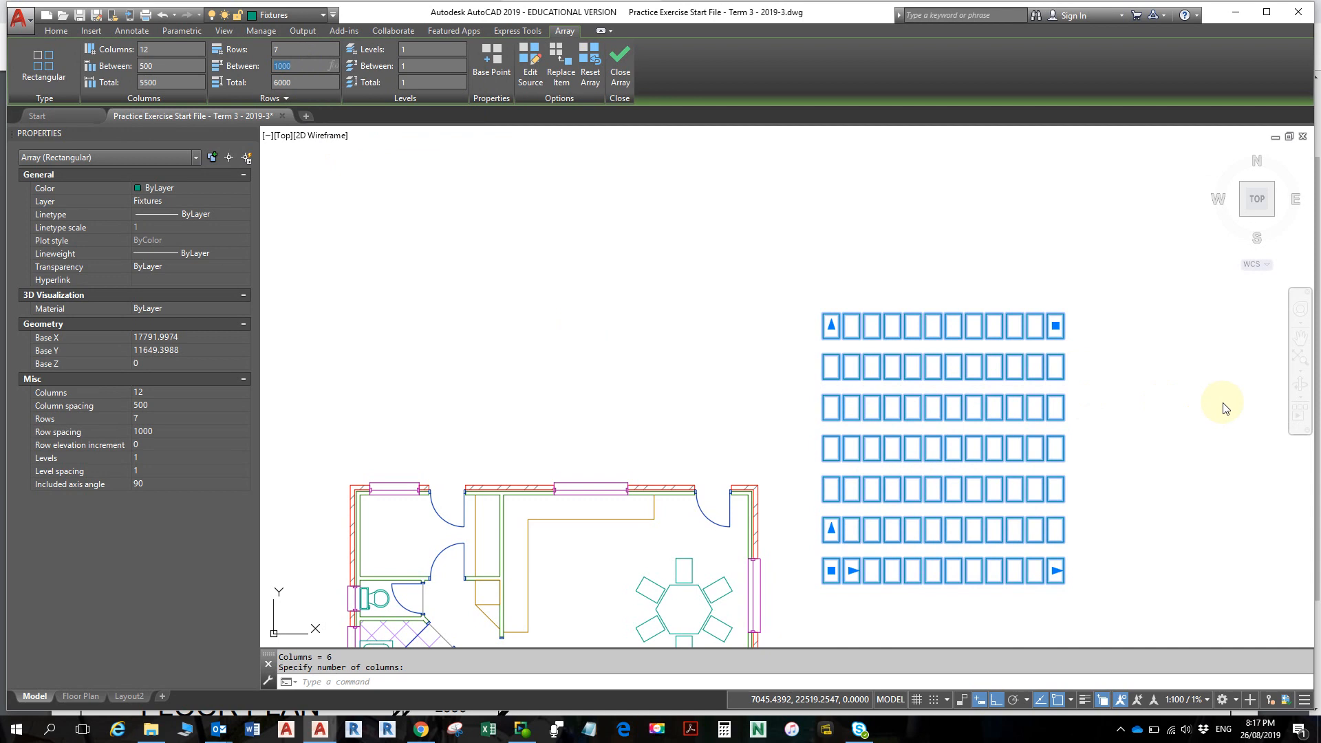
{"action": "scroll", "coordinate": [1109, 422], "scroll_direction": "down", "scroll_amount": 2}
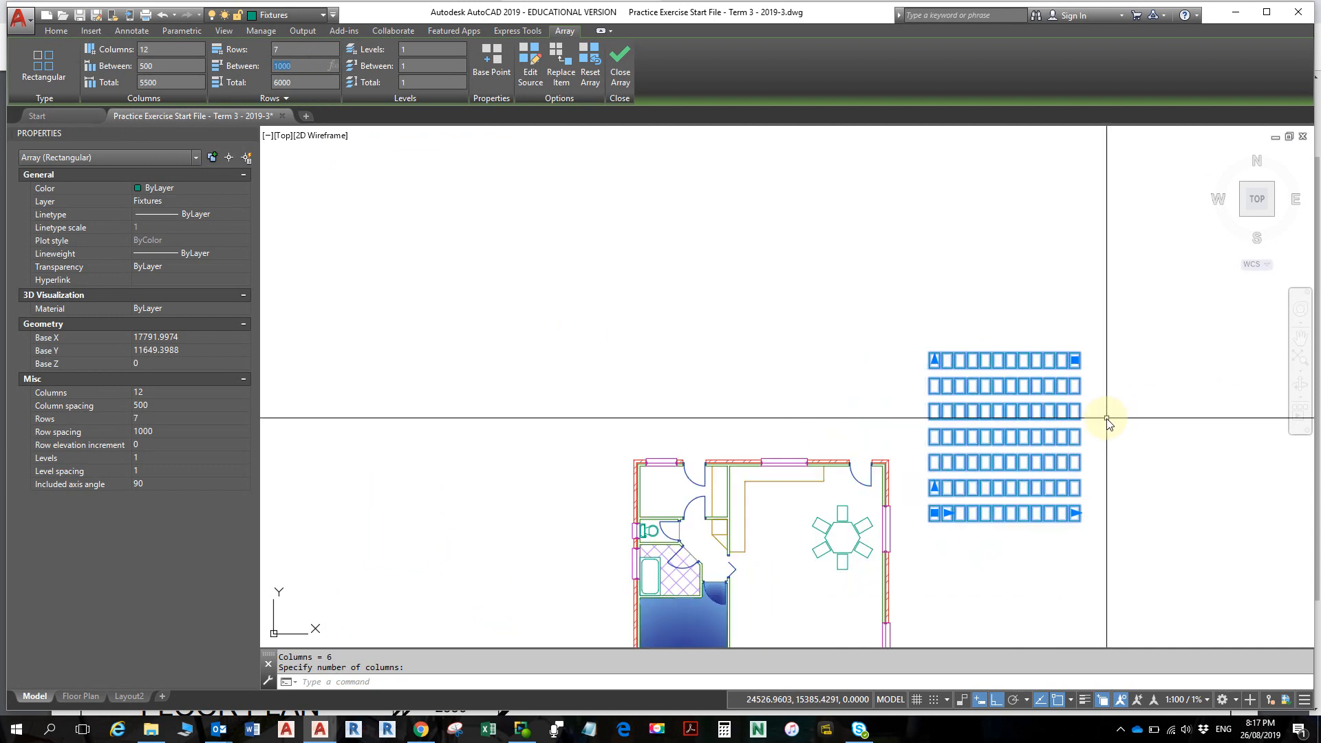
{"action": "middle_click_drag", "start_coordinate": [1027, 444], "coordinate": [895, 405]}
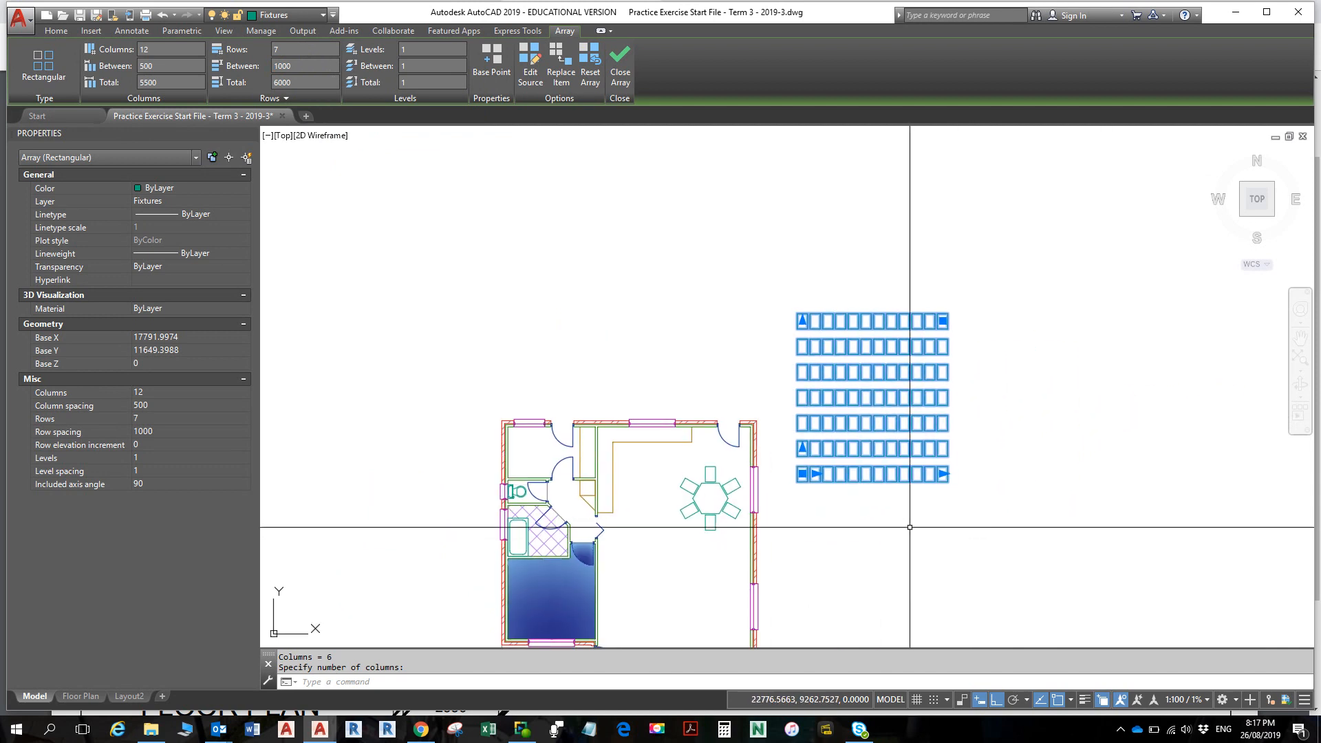
{"action": "middle_click_drag", "start_coordinate": [839, 442], "coordinate": [842, 417]}
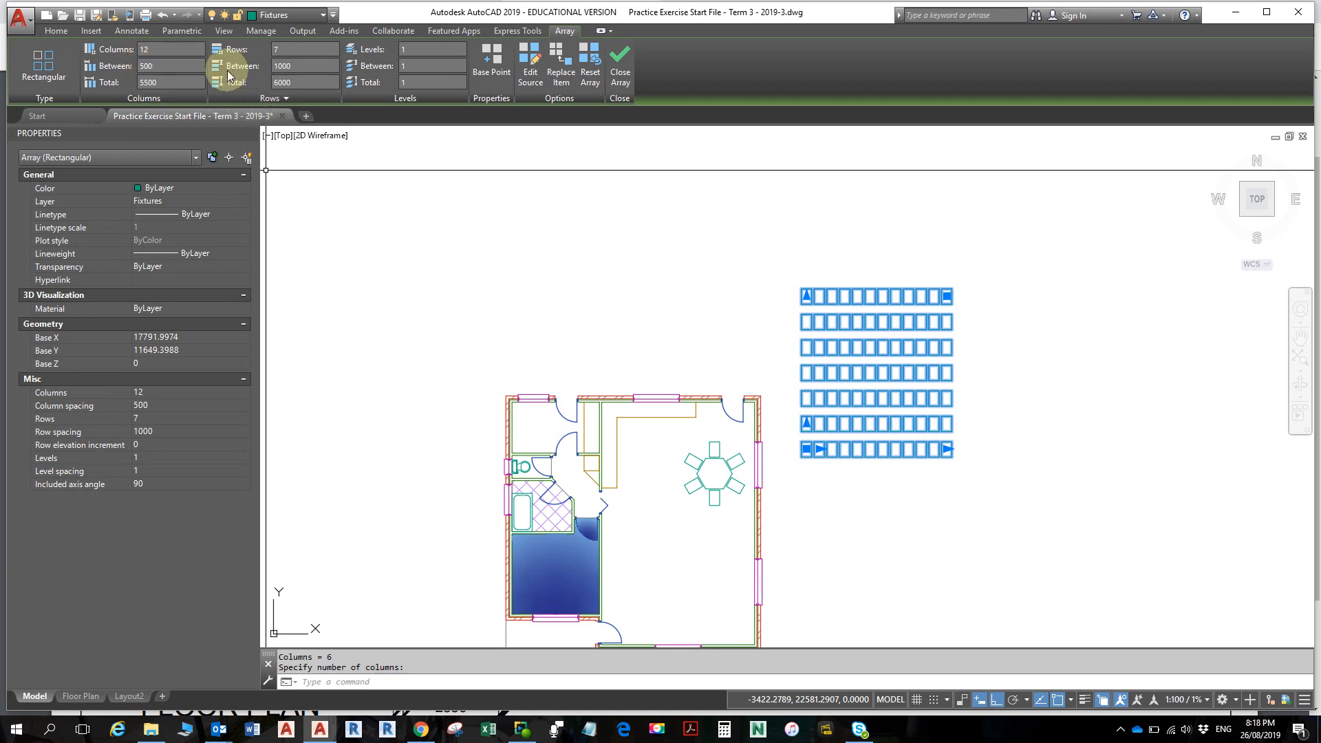
- Set the chair array's row spacing to -1000 so its rows run downward, and deselect the array
{"action": "left_click", "coordinate": [280, 70]}
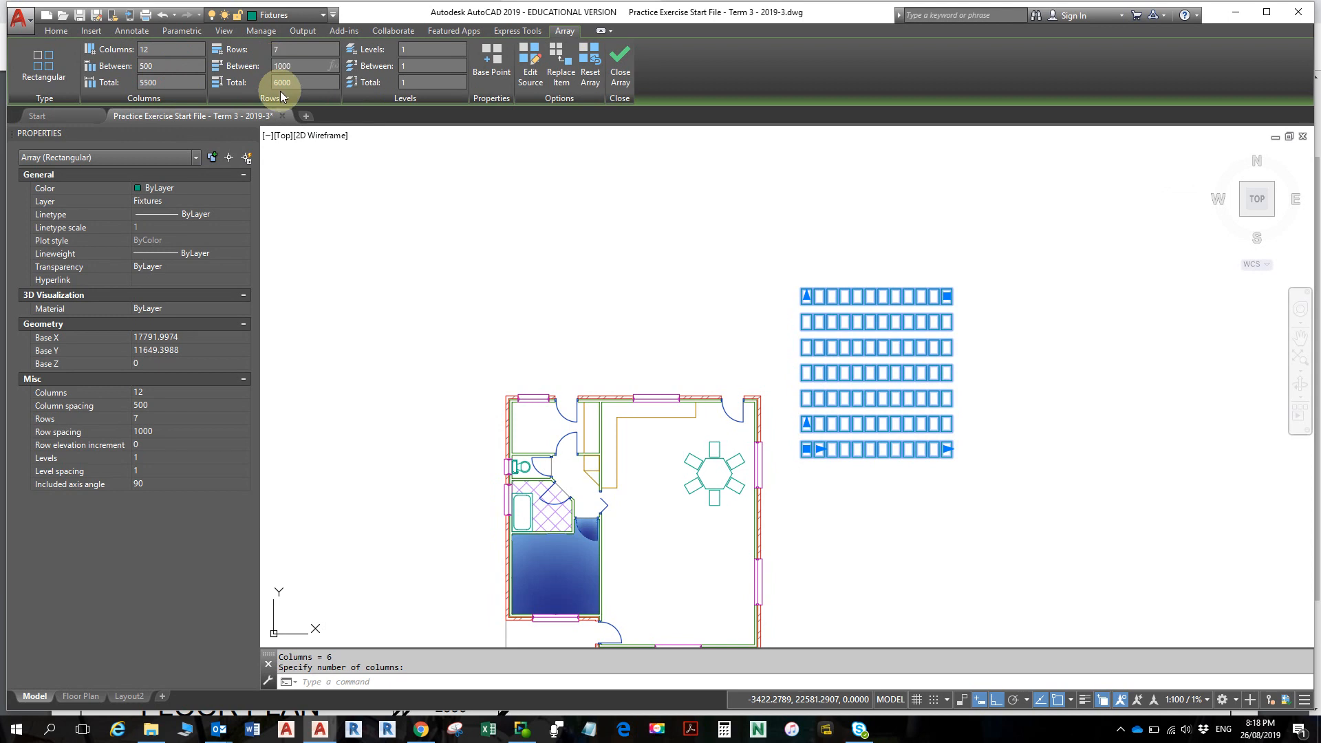
{"action": "key", "text": "Return"}
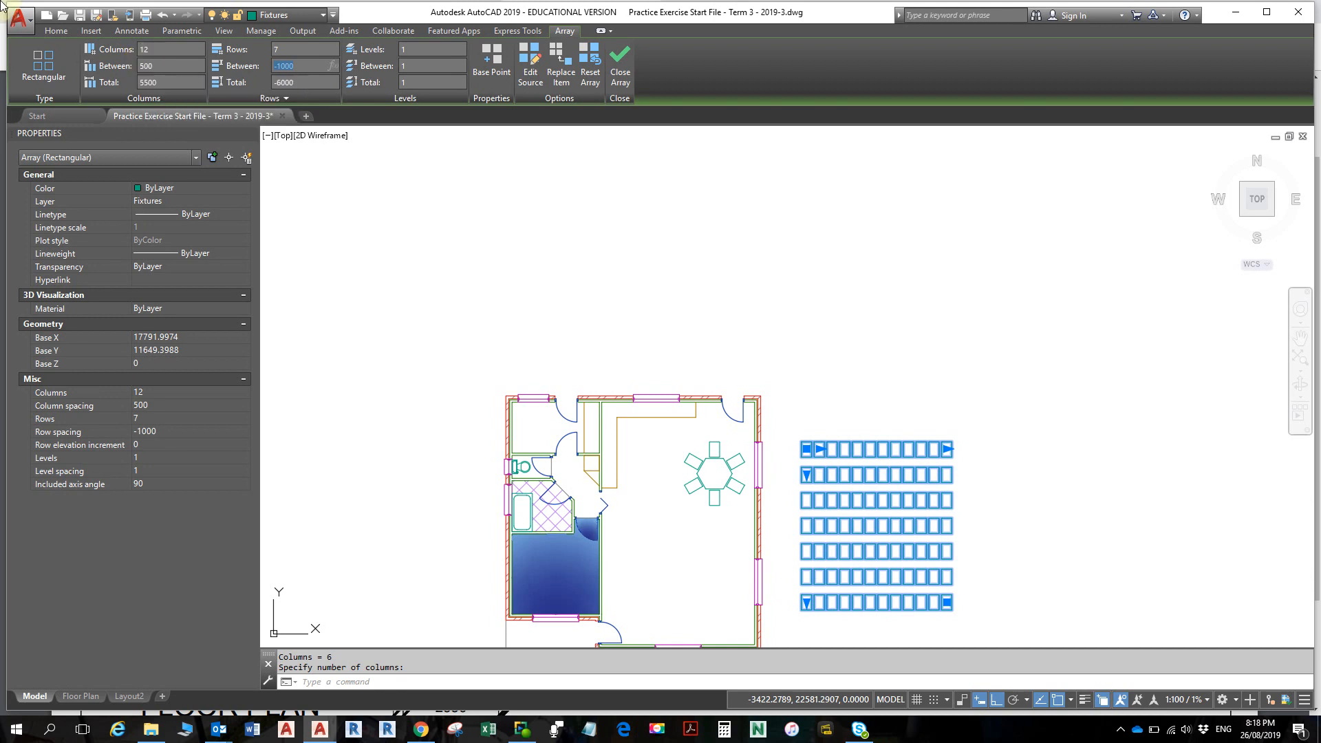
{"action": "left_click", "coordinate": [1053, 460]}
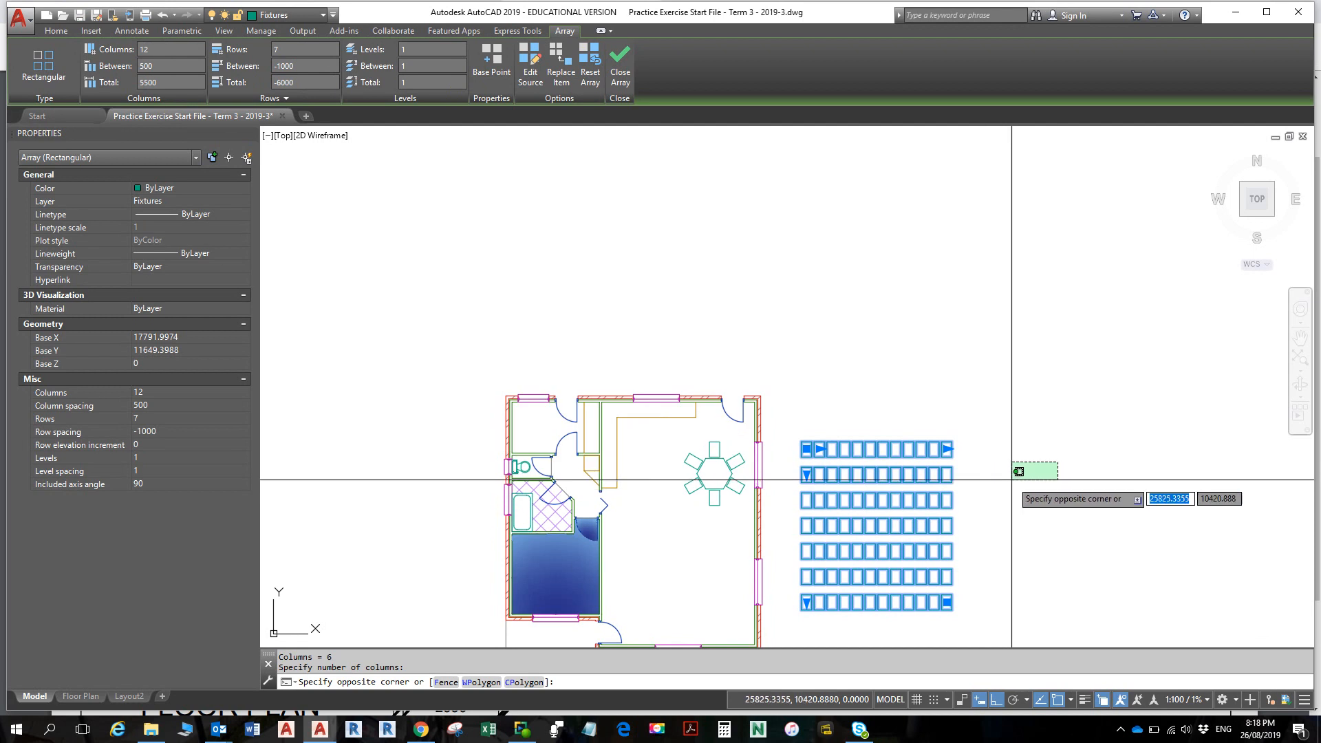
{"action": "key", "text": "Escape"}
{"action": "key", "text": "Escape"}
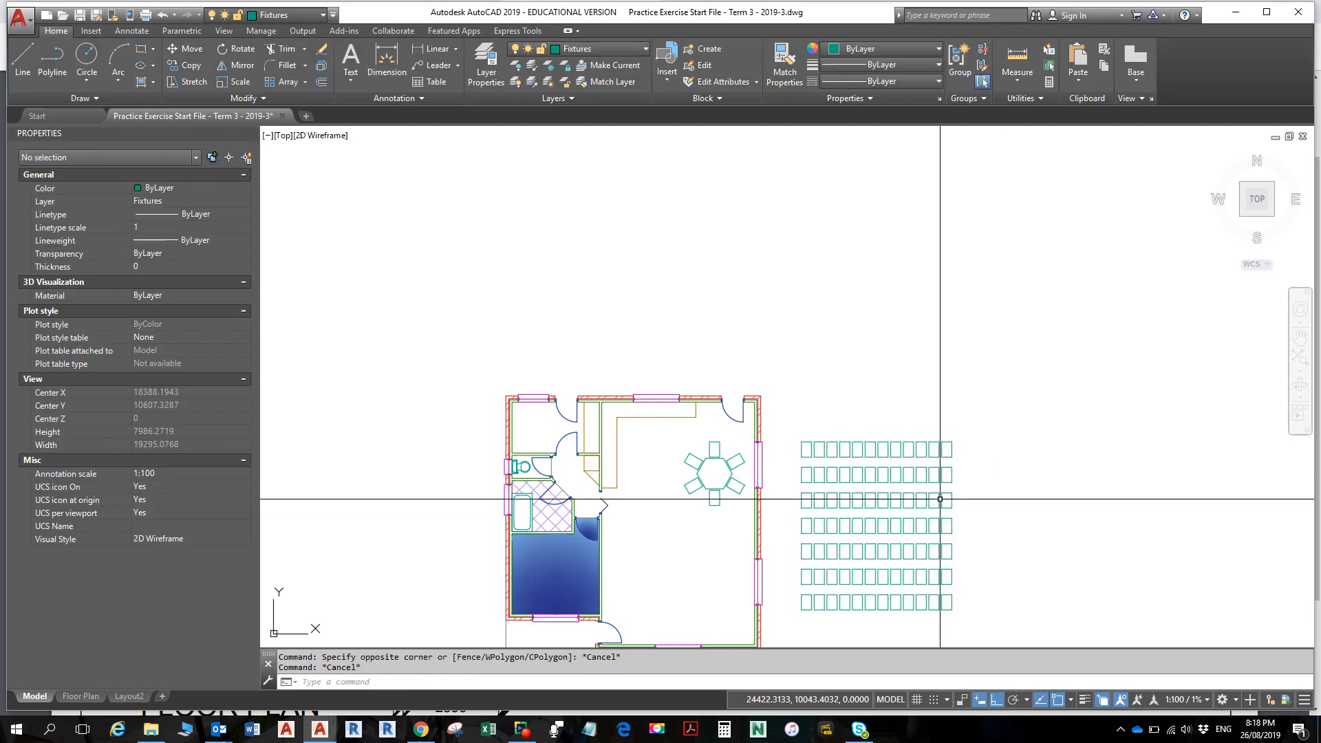
- Delete four individual chairs from the array: the second and seventh in row two, the seventh in row three and the second in row five
{"action": "left_click", "coordinate": [894, 505]}
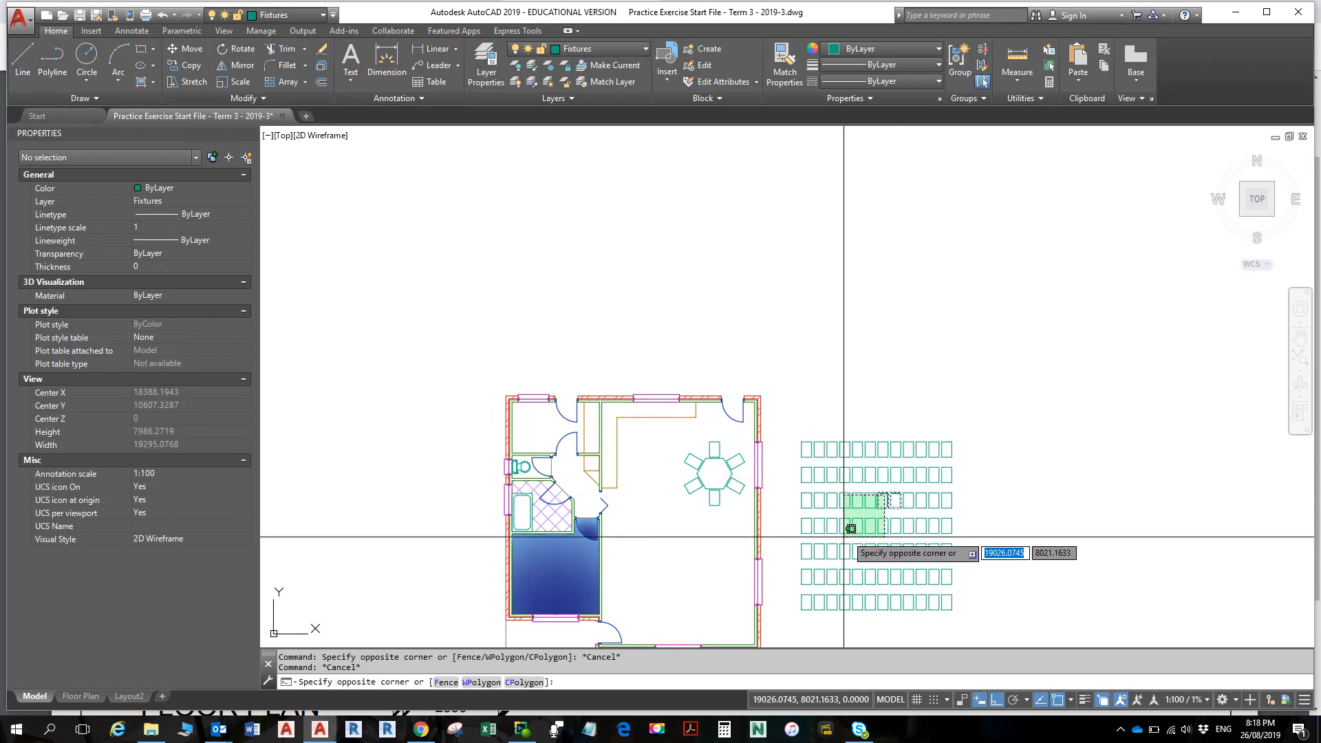
{"action": "left_click", "coordinate": [863, 522]}
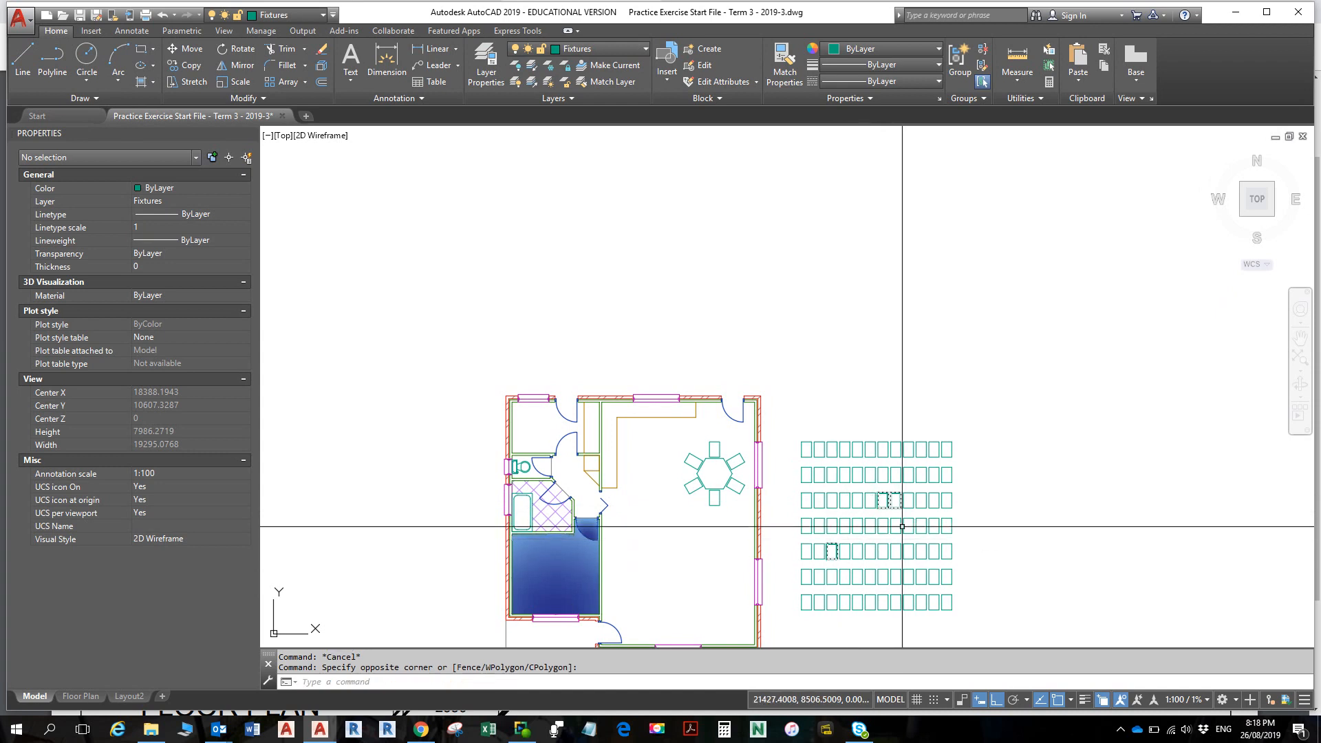
{"action": "scroll", "coordinate": [863, 481], "scroll_direction": "up", "scroll_amount": 3}
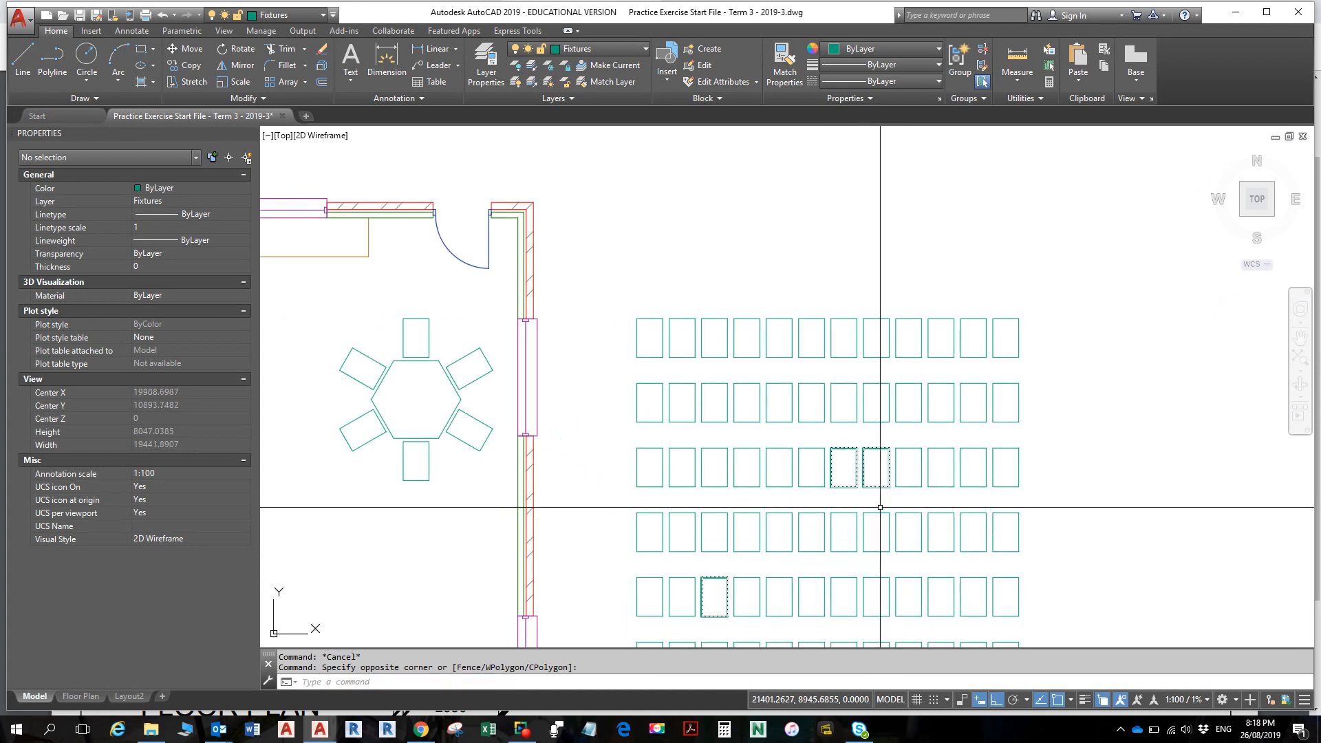
{"action": "left_click", "coordinate": [842, 447], "text": "ctrl"}
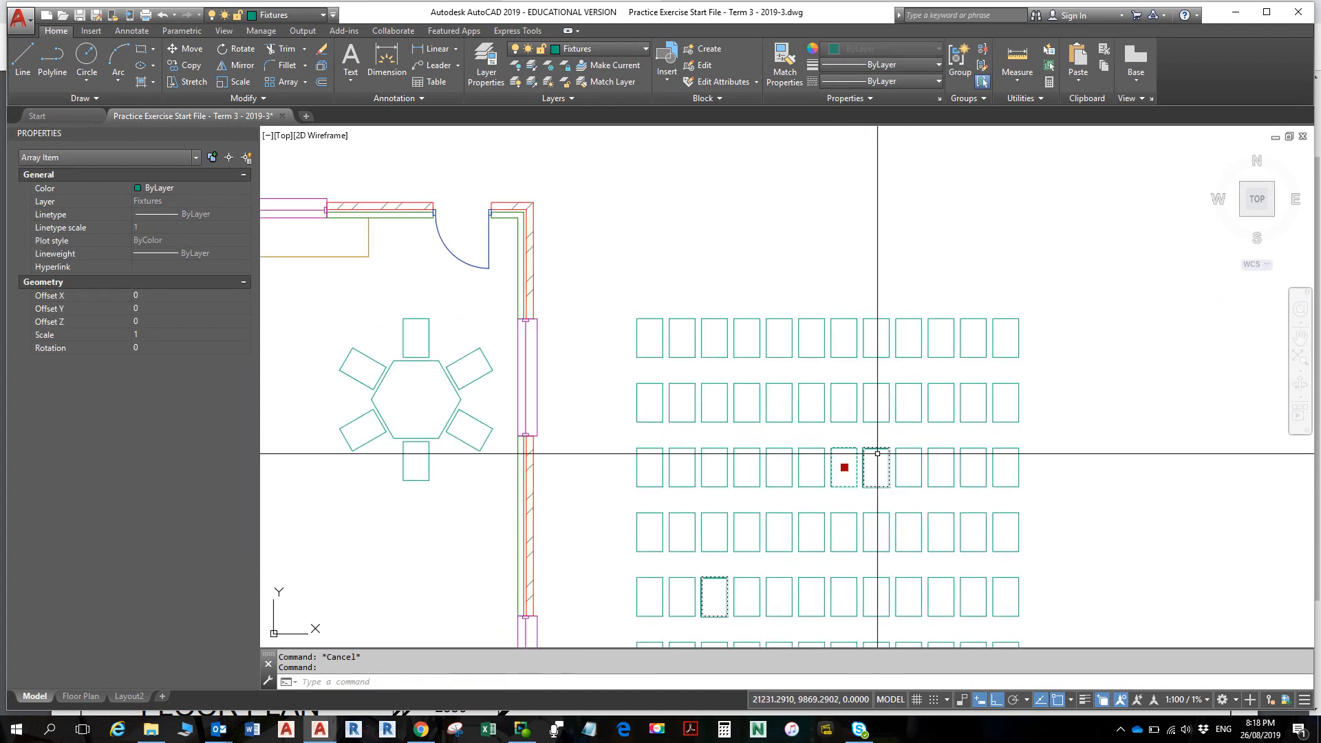
{"action": "left_click", "coordinate": [844, 406], "text": "ctrl"}
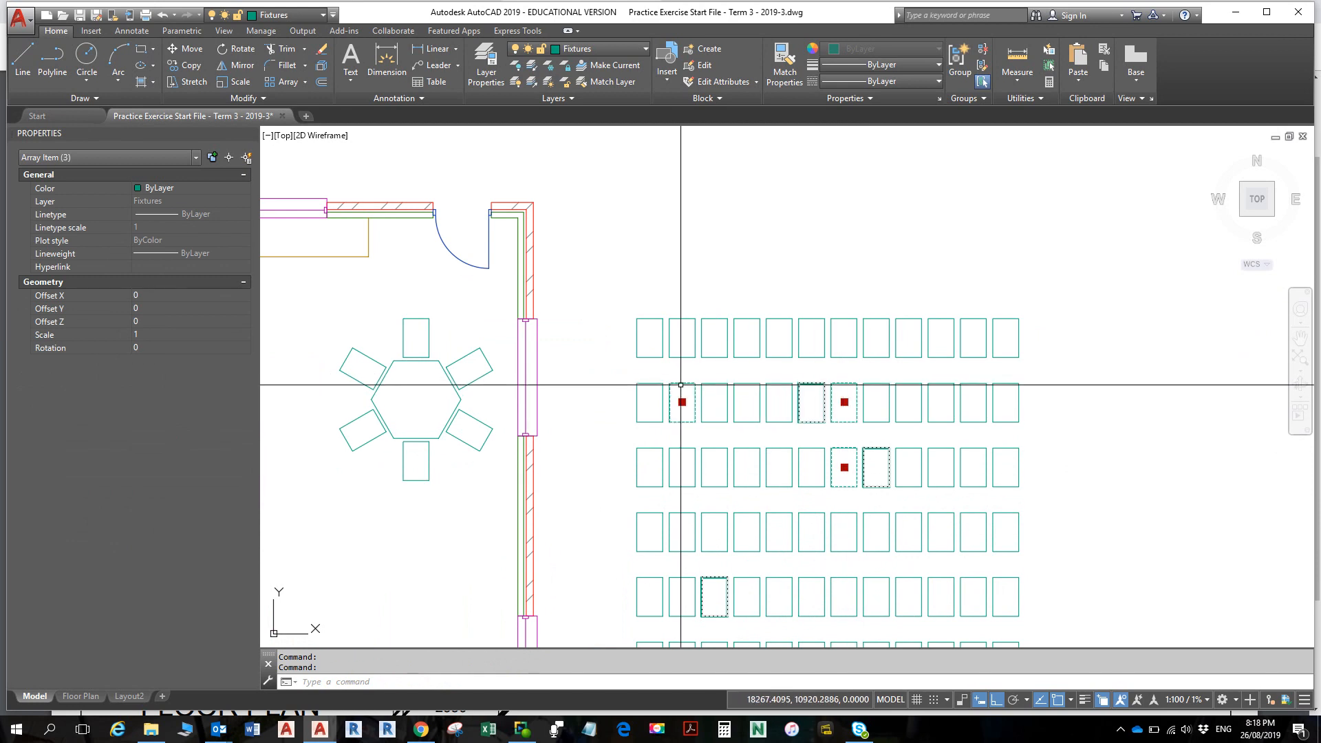
{"action": "left_click", "coordinate": [682, 593], "text": "ctrl"}
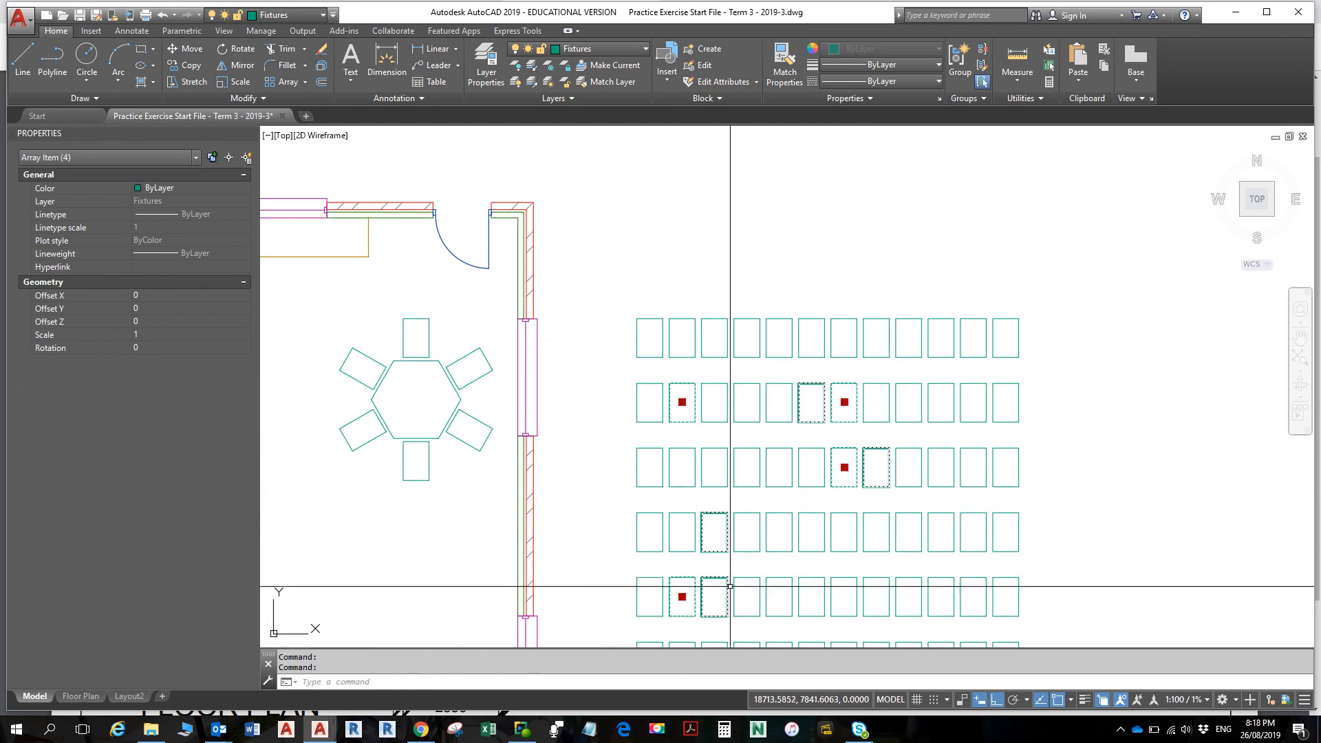
{"action": "mouse_move", "coordinate": [730, 586]}
{"action": "middle_mouse_down"}
{"action": "mouse_move", "coordinate": [761, 493]}
{"action": "mouse_move", "coordinate": [722, 458]}
{"action": "middle_mouse_up"}
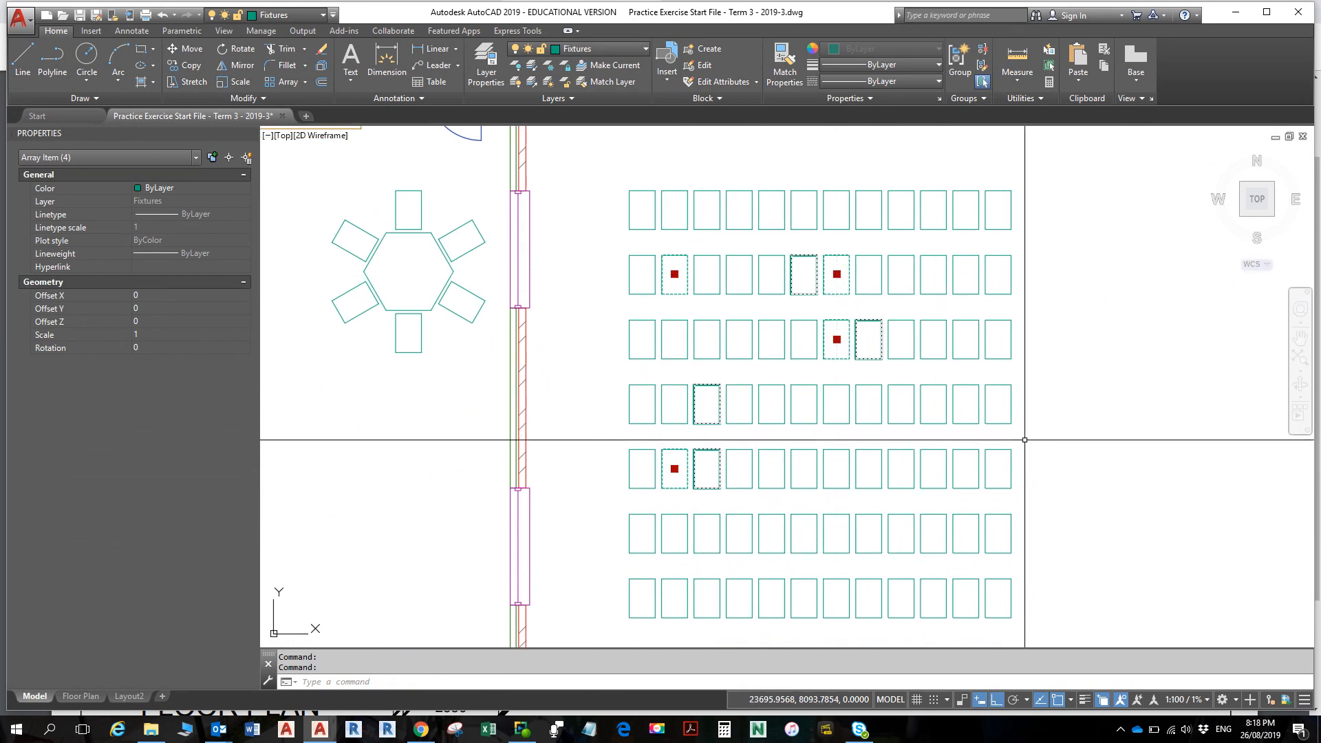
{"action": "key", "text": "Delete"}
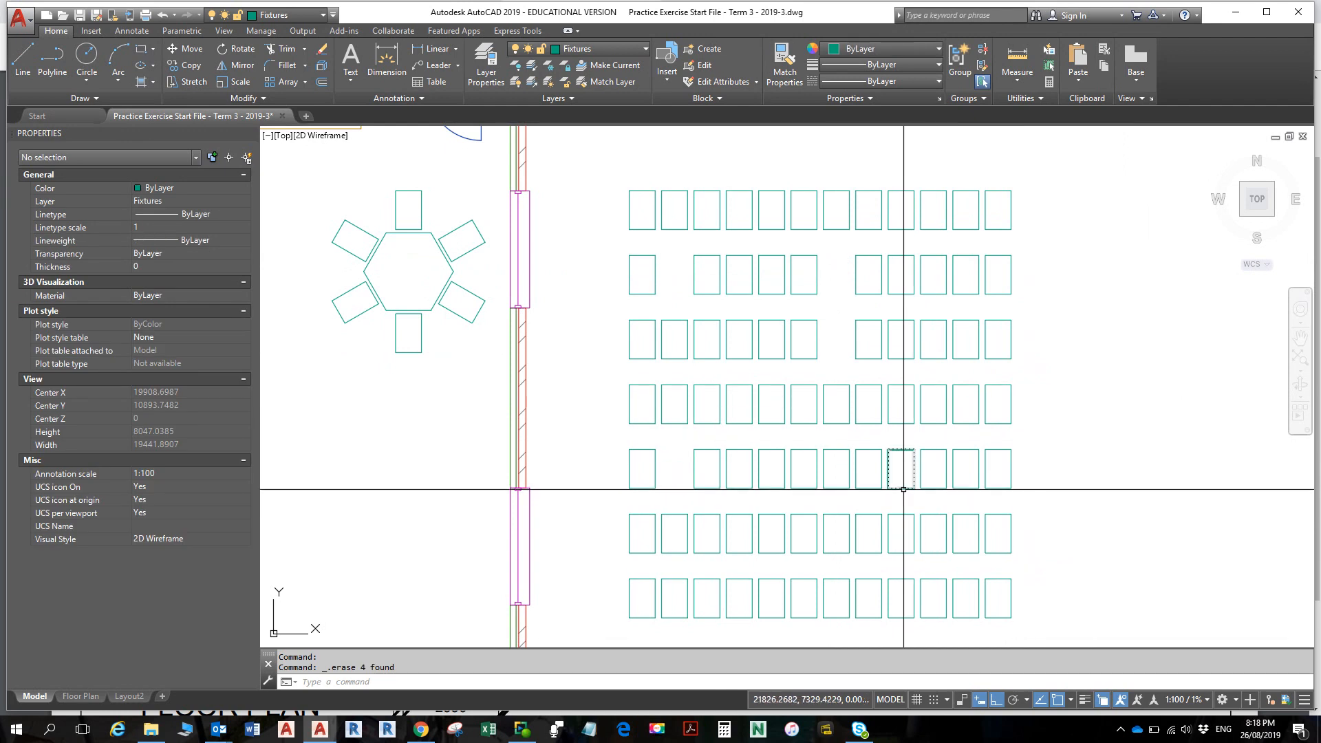
- Rotate only the ninth chair in the array's fifth row by 90 degrees
{"action": "left_click", "coordinate": [902, 469], "text": "ctrl"}
{"action": "left_click", "coordinate": [901, 468]}
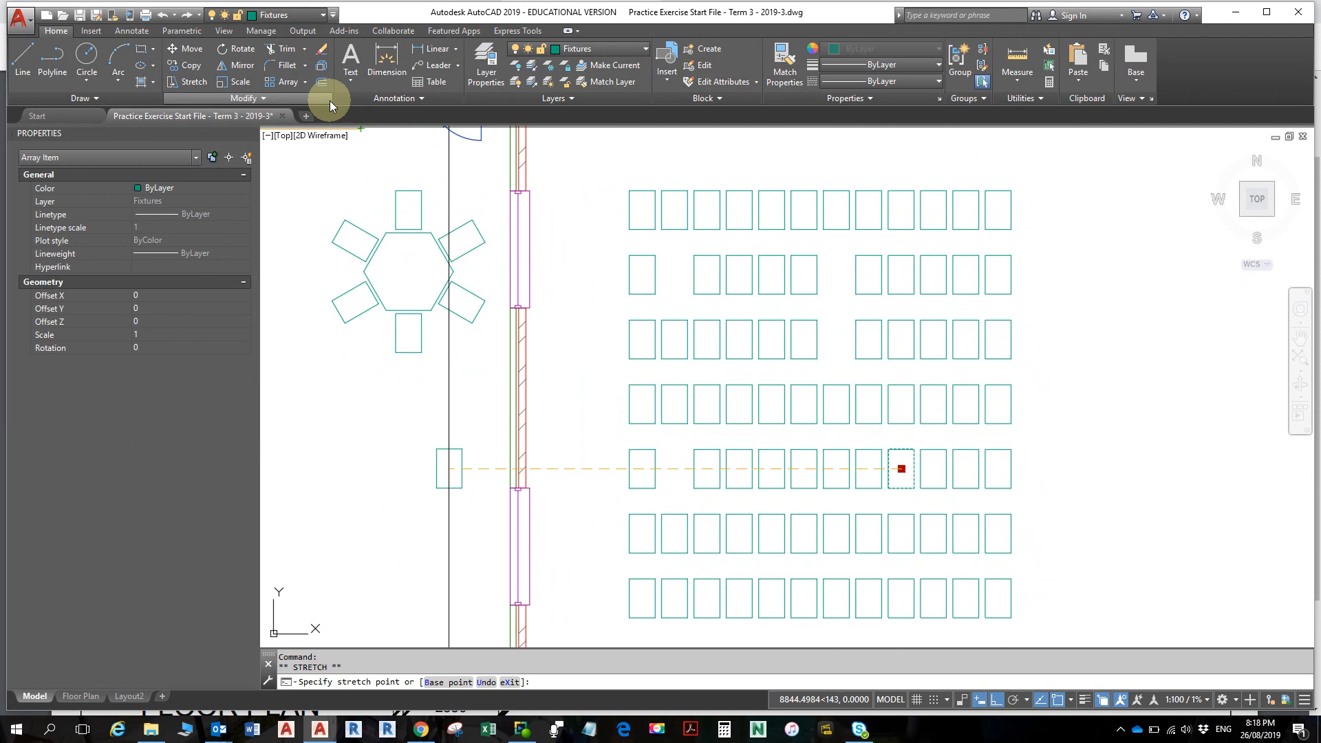
{"action": "left_click", "coordinate": [221, 56]}
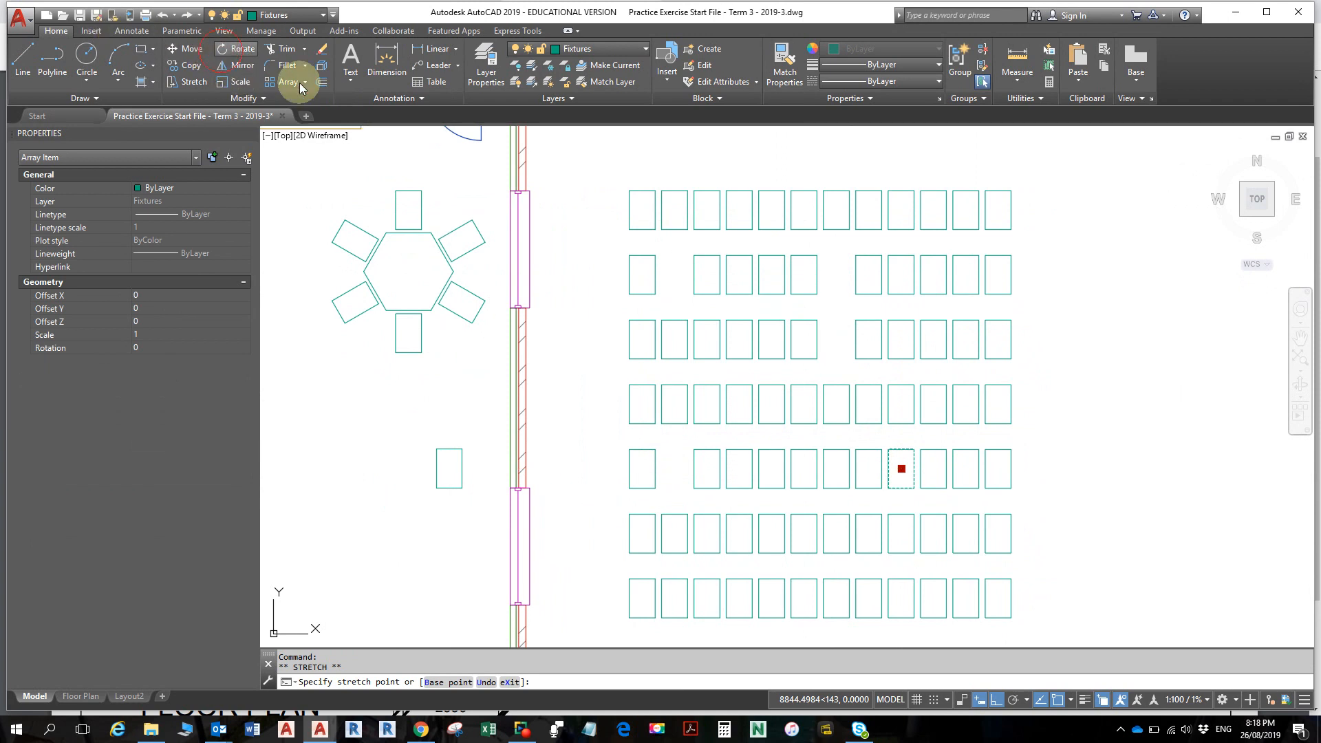
{"action": "left_click", "coordinate": [901, 449]}
{"action": "scroll", "coordinate": [961, 541], "scroll_direction": "up", "scroll_amount": 2}
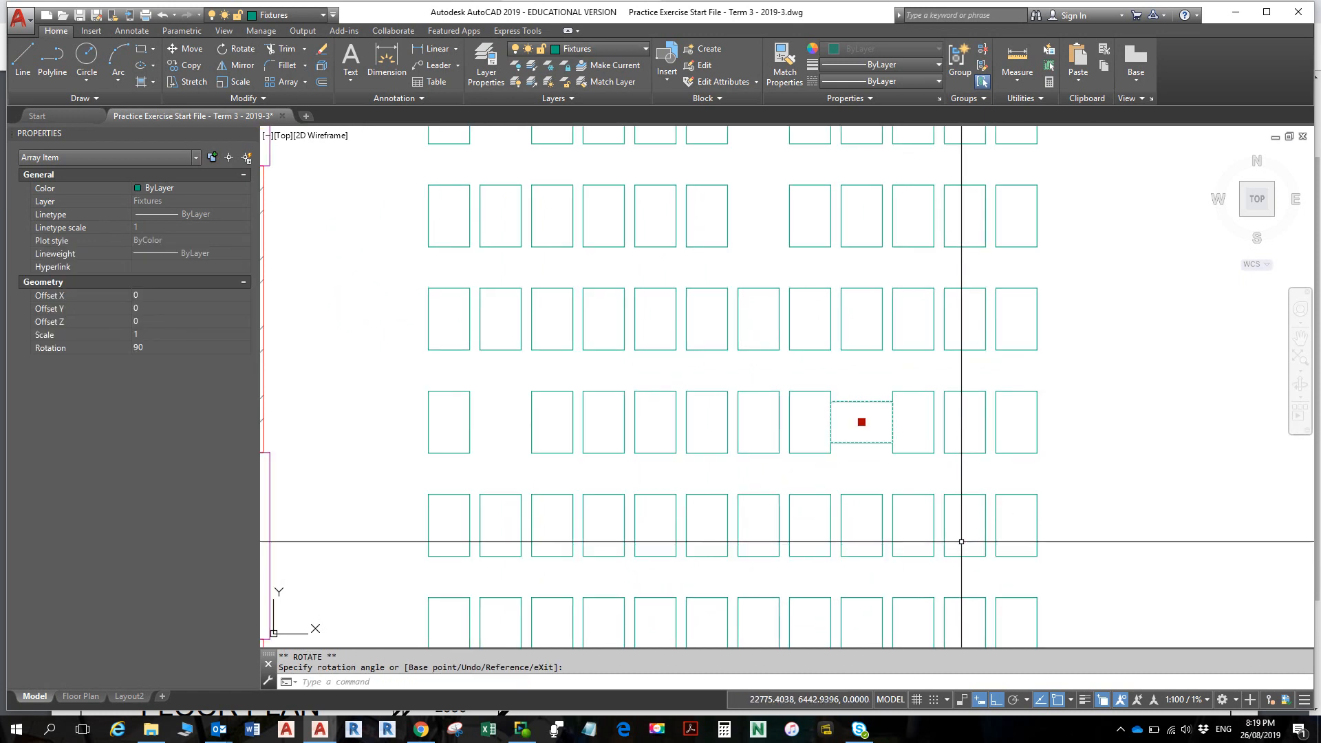
- With Ortho off, rotate the same array chair freehand to a rotation of about 130 degrees, and deselect it
{"action": "left_click", "coordinate": [862, 421]}
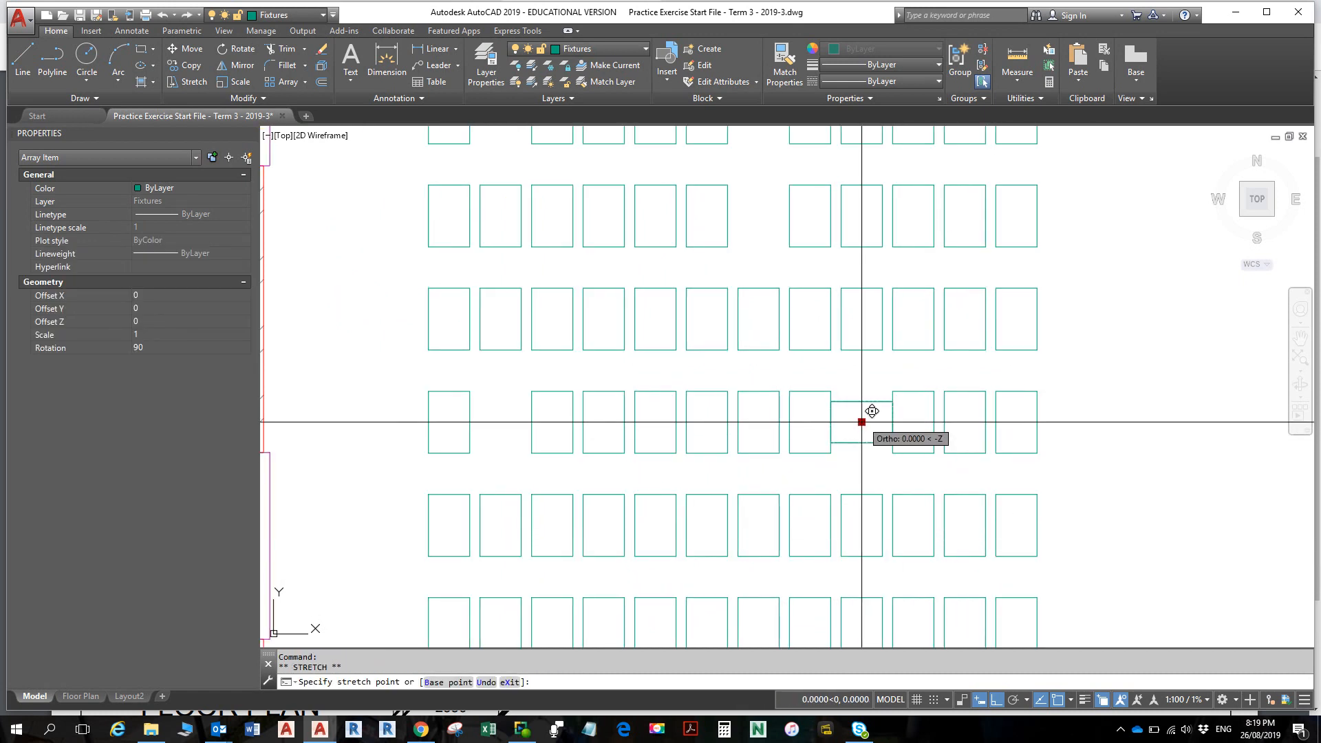
{"action": "key", "text": "space"}
{"action": "key", "text": "space"}
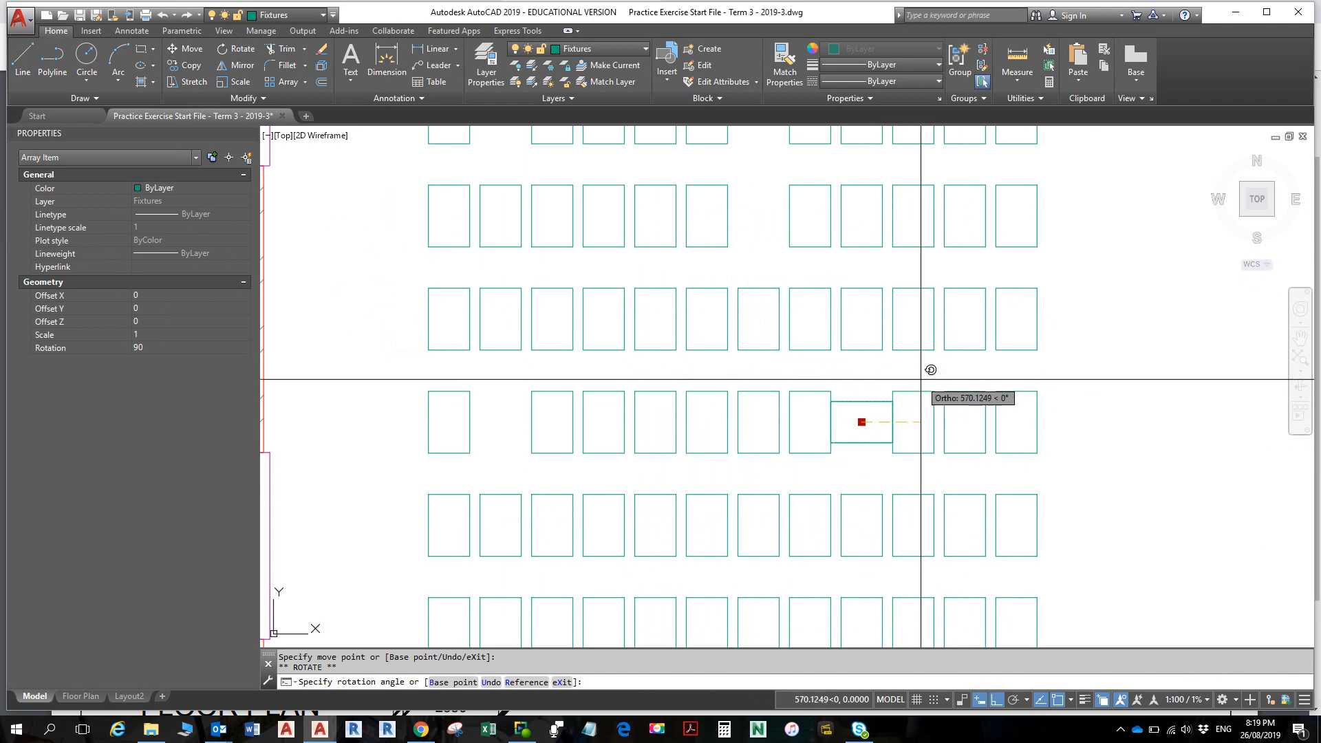
{"action": "left_click", "coordinate": [996, 701]}
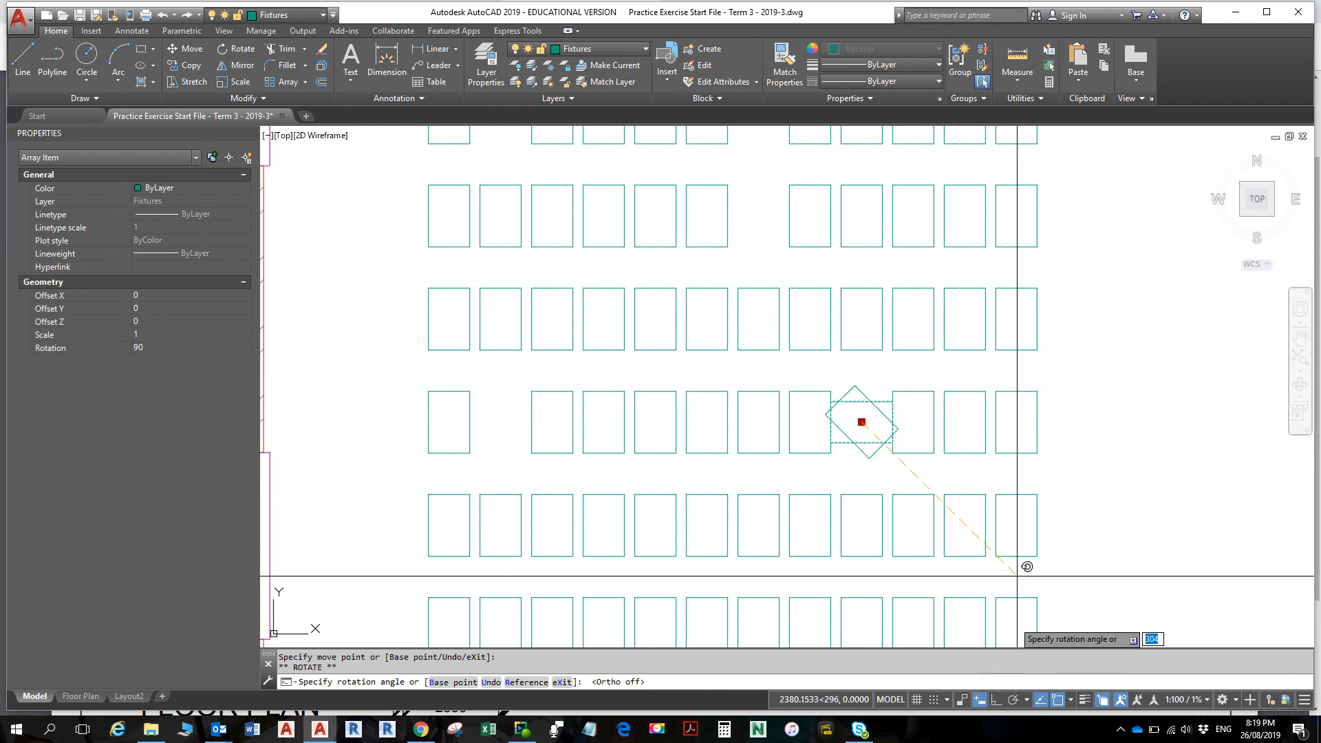
{"action": "left_click", "coordinate": [1051, 280]}
{"action": "scroll", "coordinate": [1140, 421], "scroll_direction": "down", "scroll_amount": 4}
{"action": "middle_click_drag", "start_coordinate": [1140, 421], "coordinate": [1106, 406]}
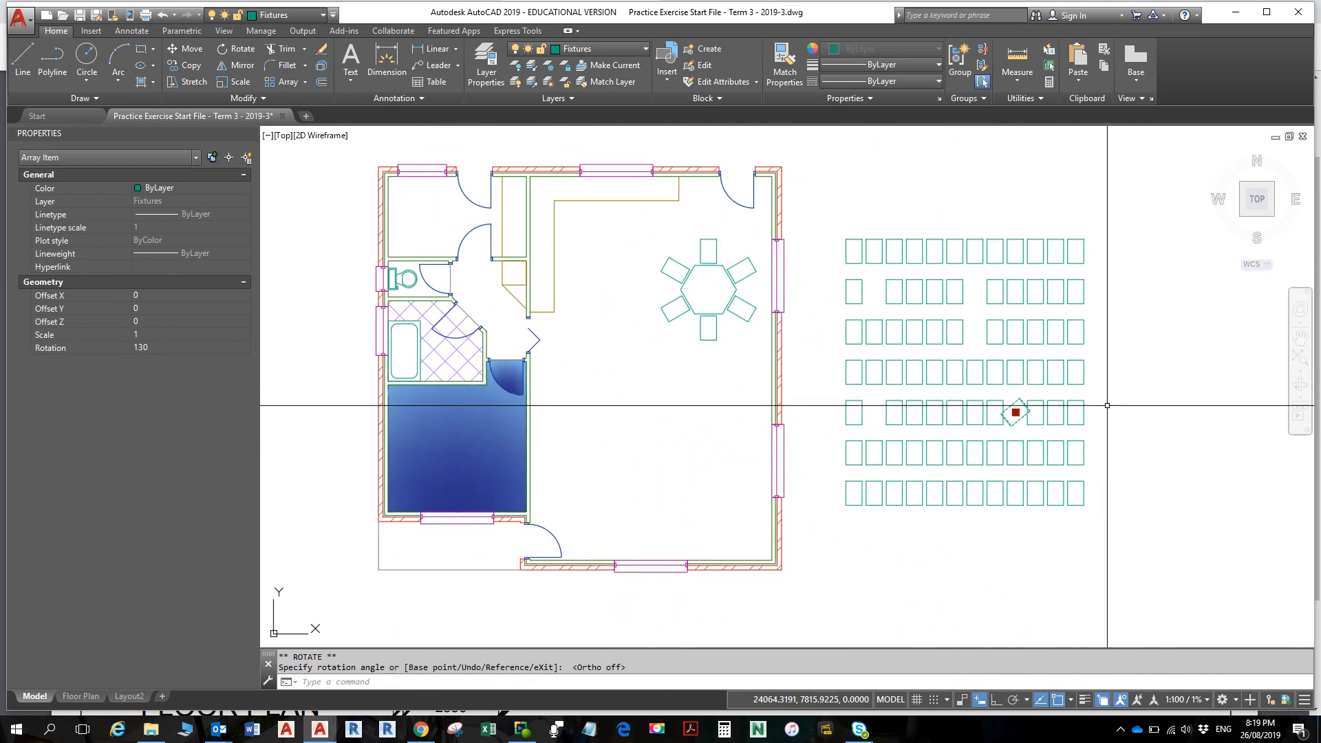
{"action": "key", "text": "Escape"}
{"action": "key", "text": "Escape"}
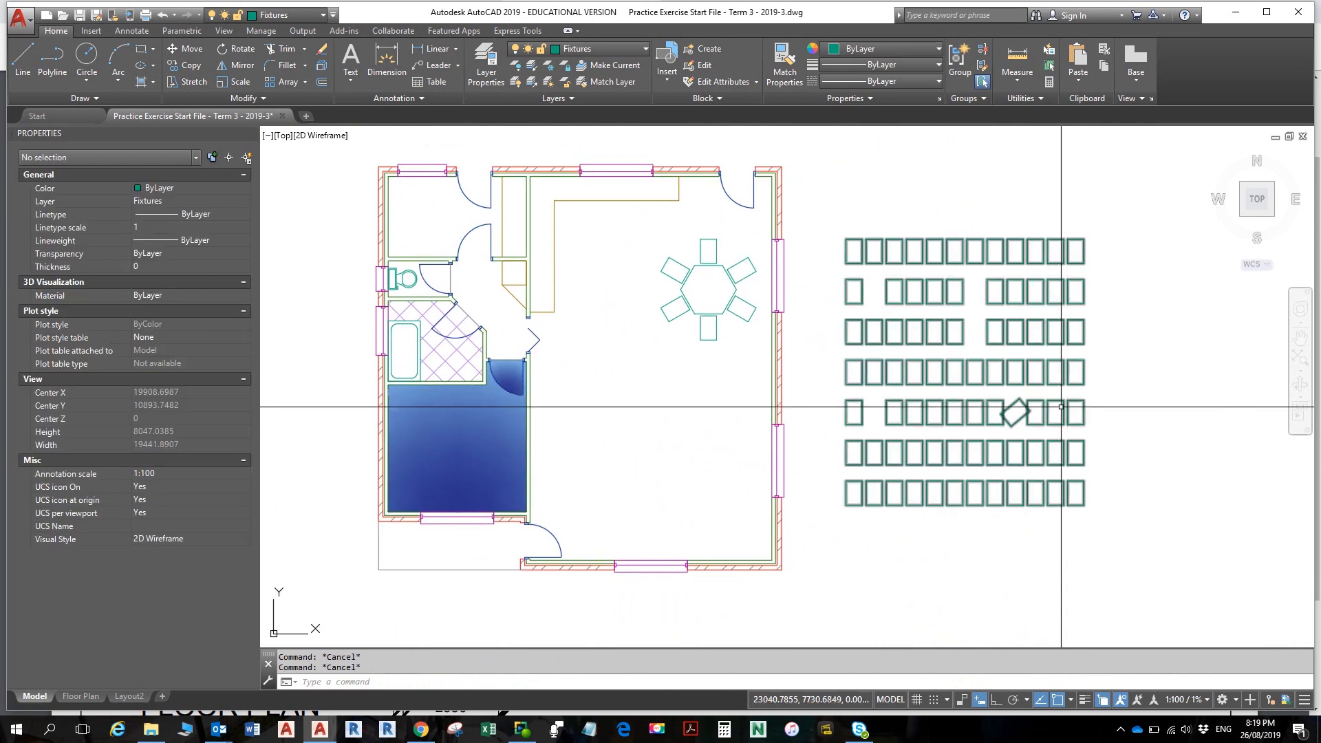
- Move only the angled chair out of its row to the empty space right of the array
{"action": "left_click", "coordinate": [1016, 422]}
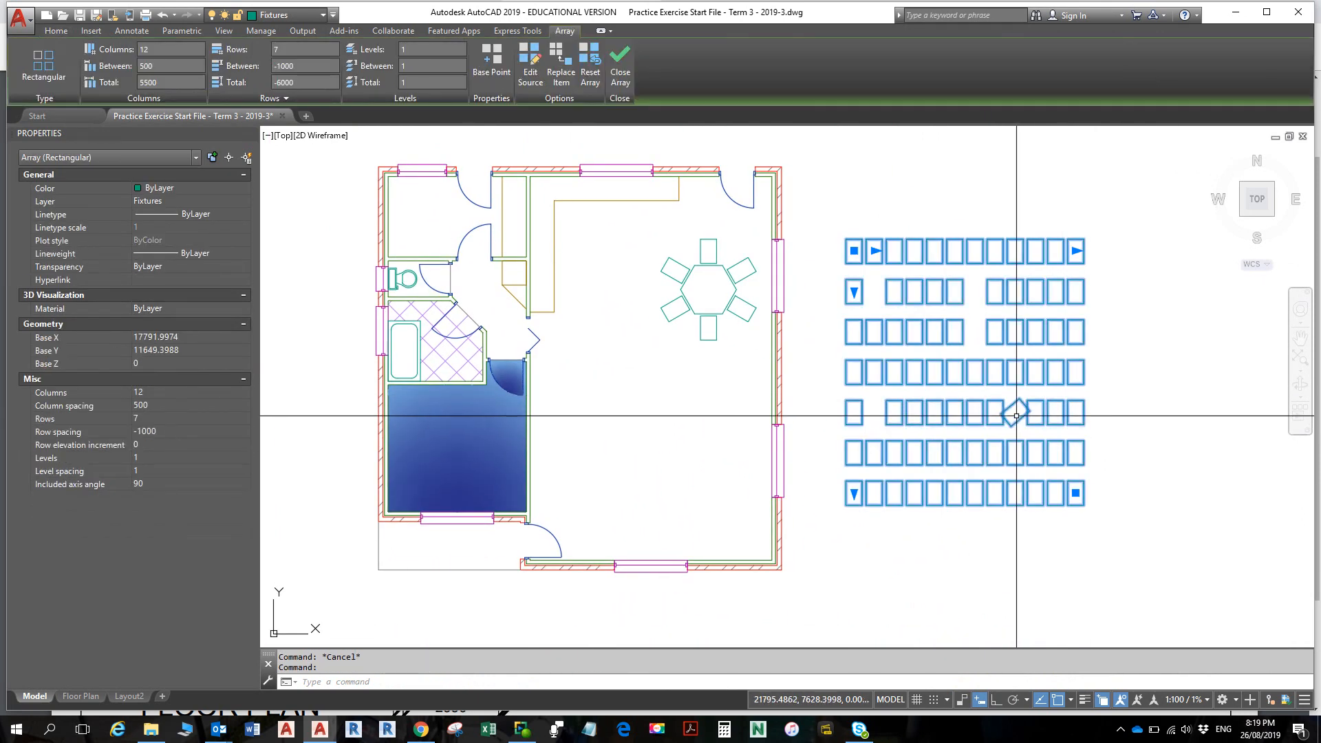
{"action": "key", "text": "Escape"}
{"action": "left_click", "coordinate": [1016, 421], "text": "ctrl"}
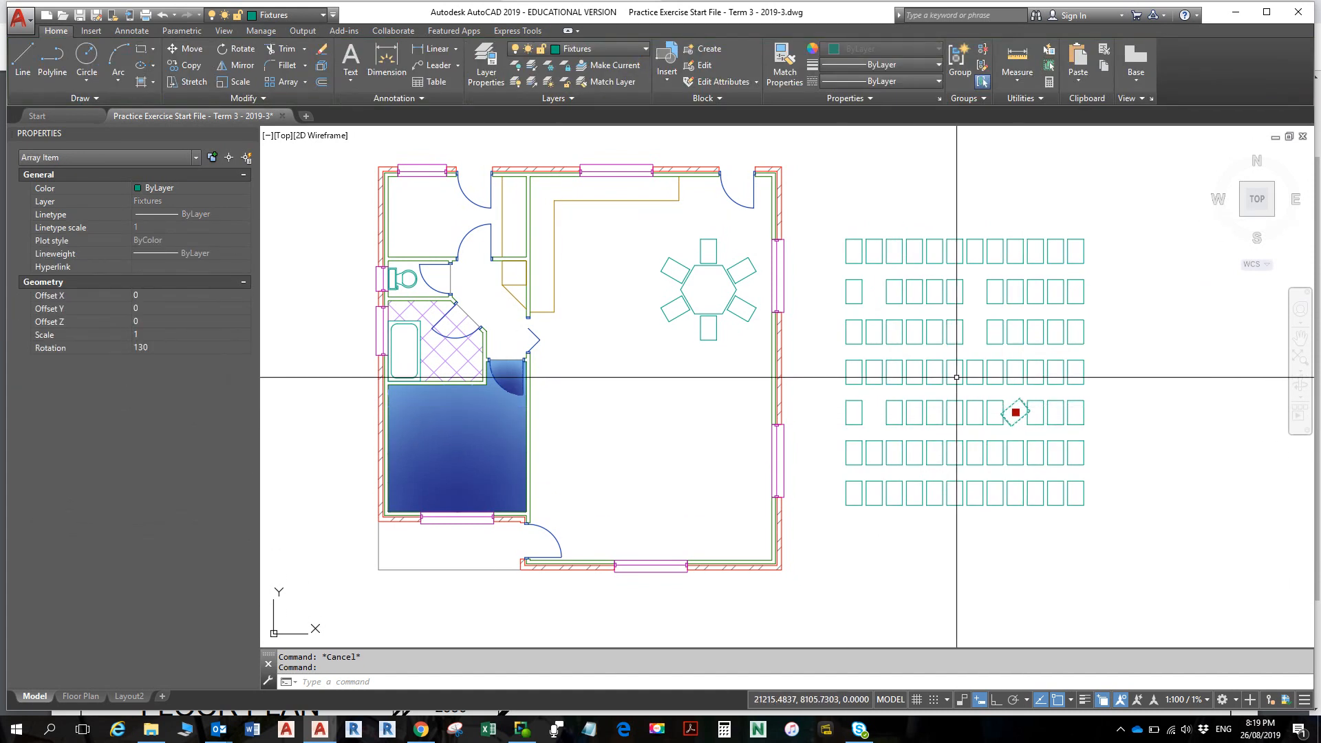
{"action": "left_click", "coordinate": [183, 49]}
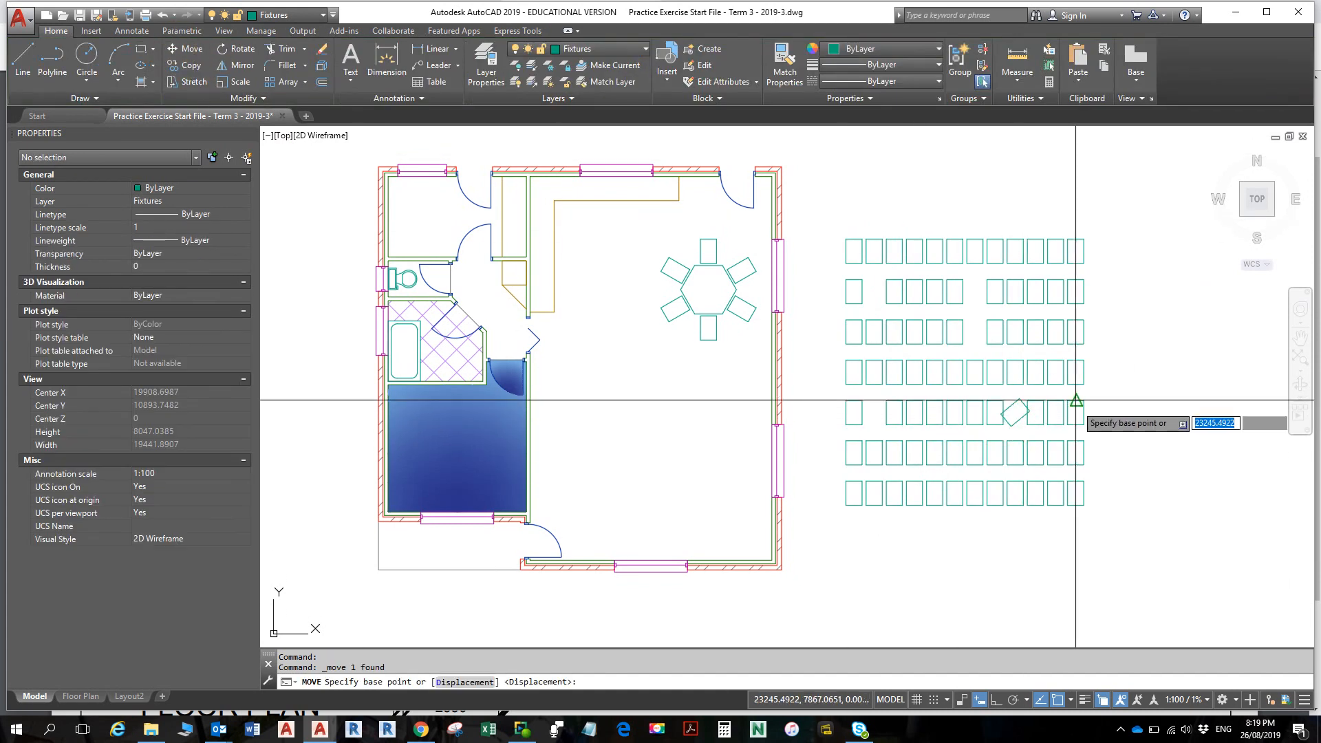
{"action": "left_click", "coordinate": [1023, 404]}
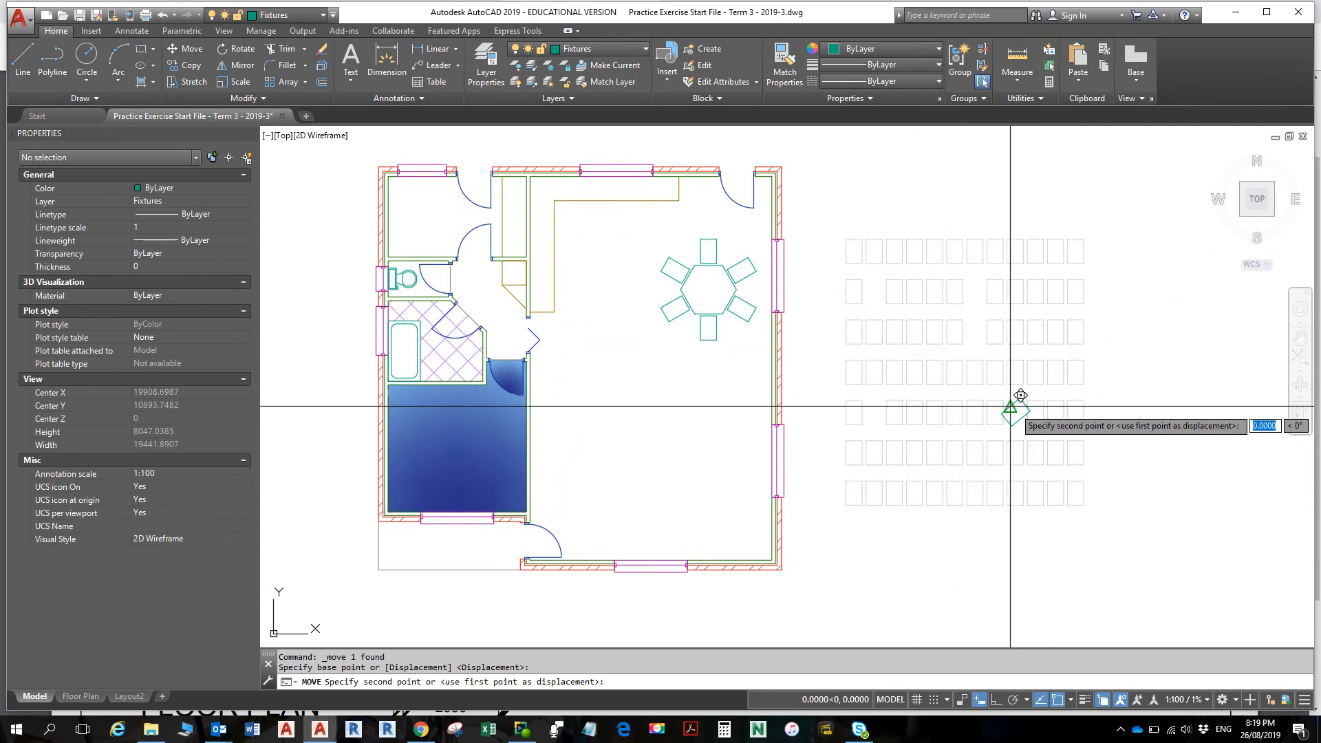
{"action": "left_click", "coordinate": [1153, 398]}
{"action": "key", "text": "Escape"}
{"action": "key", "text": "Escape"}
{"action": "scroll", "coordinate": [1072, 430], "scroll_direction": "down", "scroll_amount": 2}
{"action": "middle_click_drag", "start_coordinate": [1071, 428], "coordinate": [1042, 459]}
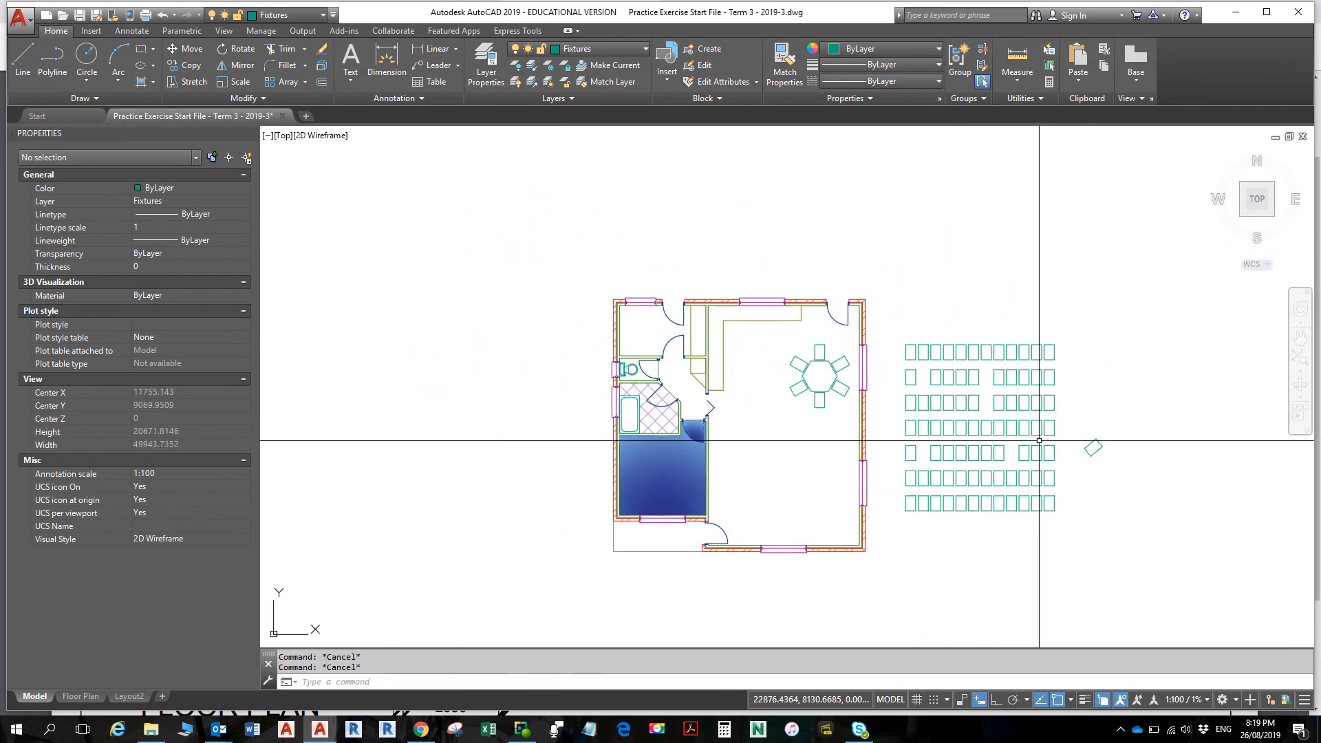
- Extend the rectangular chair array to 19 columns and 10 rows using its column and row count grips
{"action": "left_click", "coordinate": [1064, 349]}
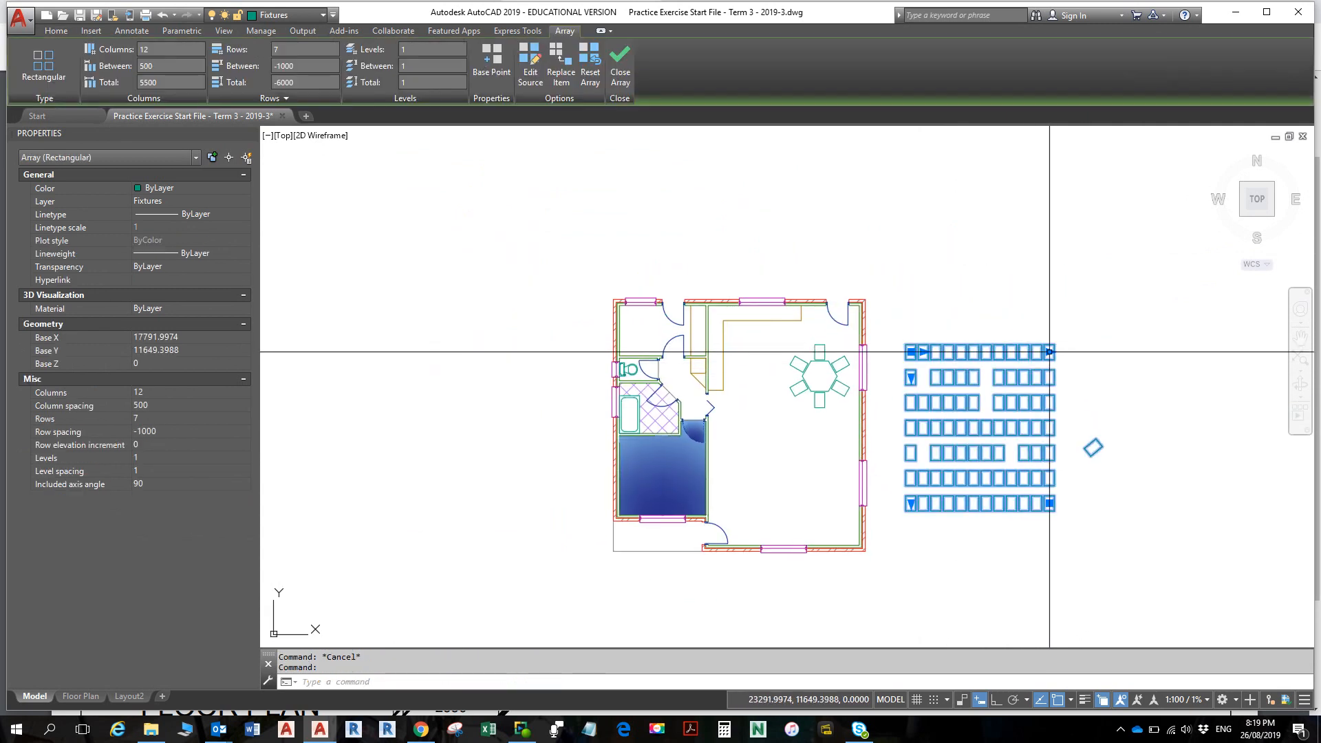
{"action": "left_click", "coordinate": [1051, 351]}
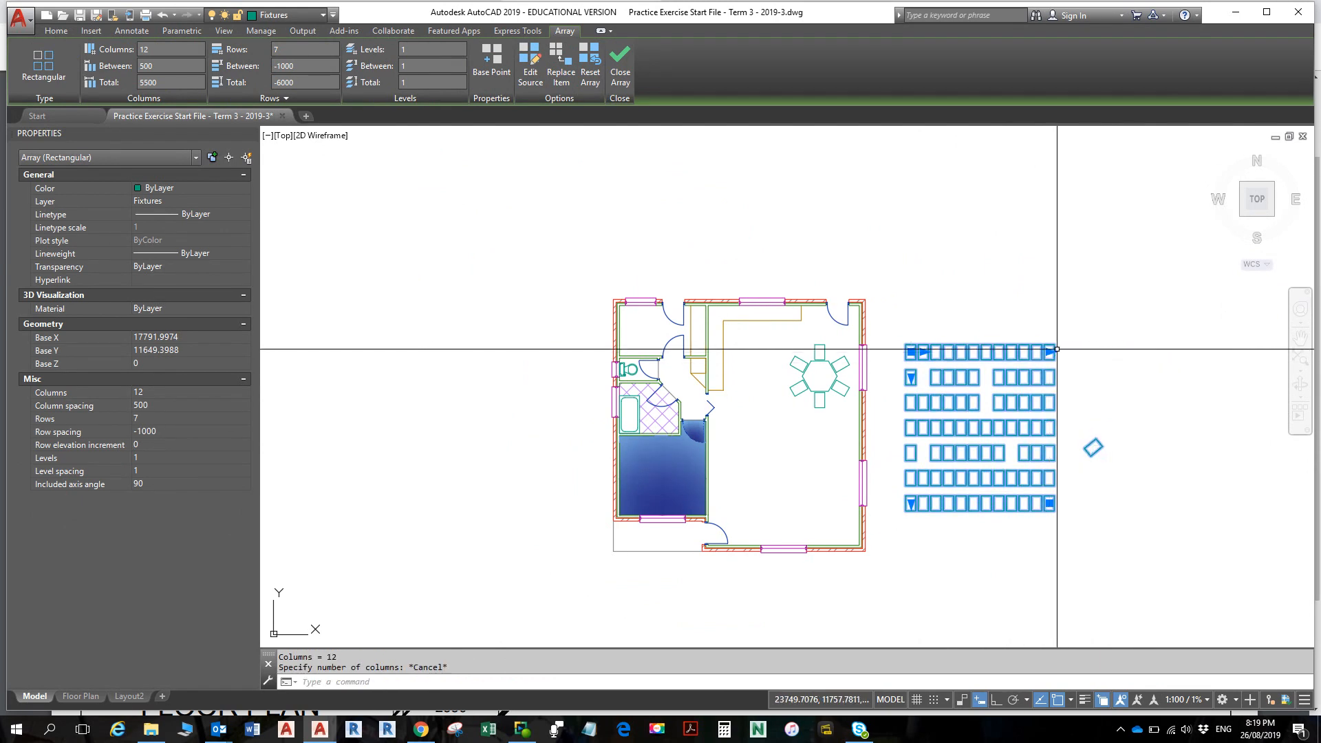
{"action": "left_click", "coordinate": [1141, 366]}
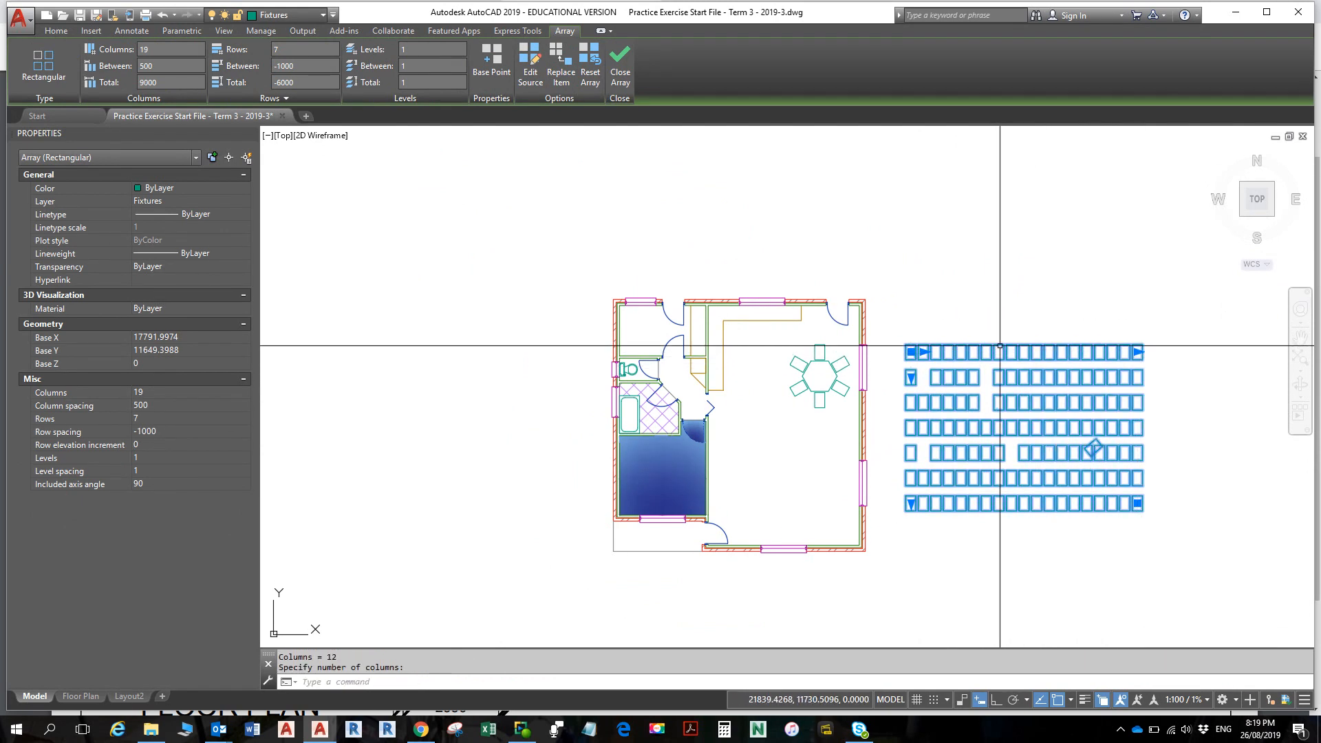
{"action": "left_click", "coordinate": [911, 504]}
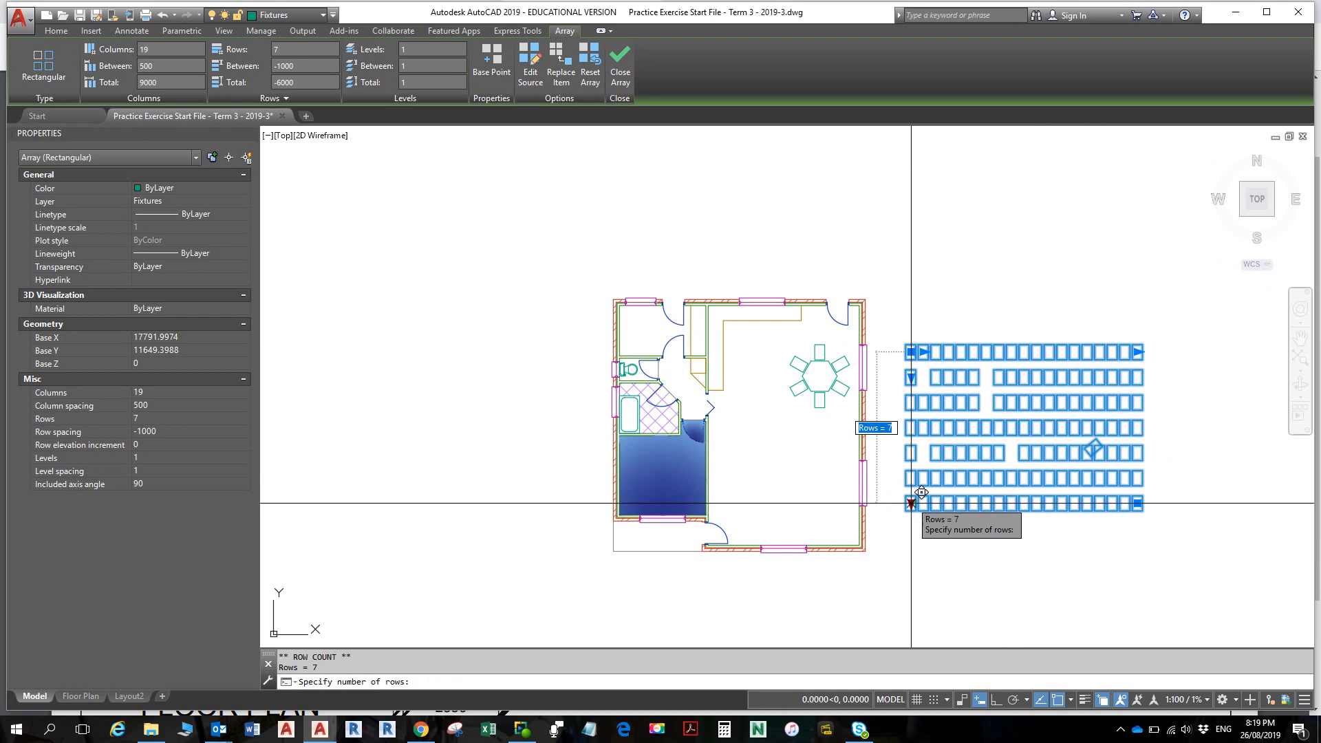
{"action": "left_click", "coordinate": [911, 579]}
{"action": "scroll", "coordinate": [1092, 437], "scroll_direction": "up", "scroll_amount": 4}
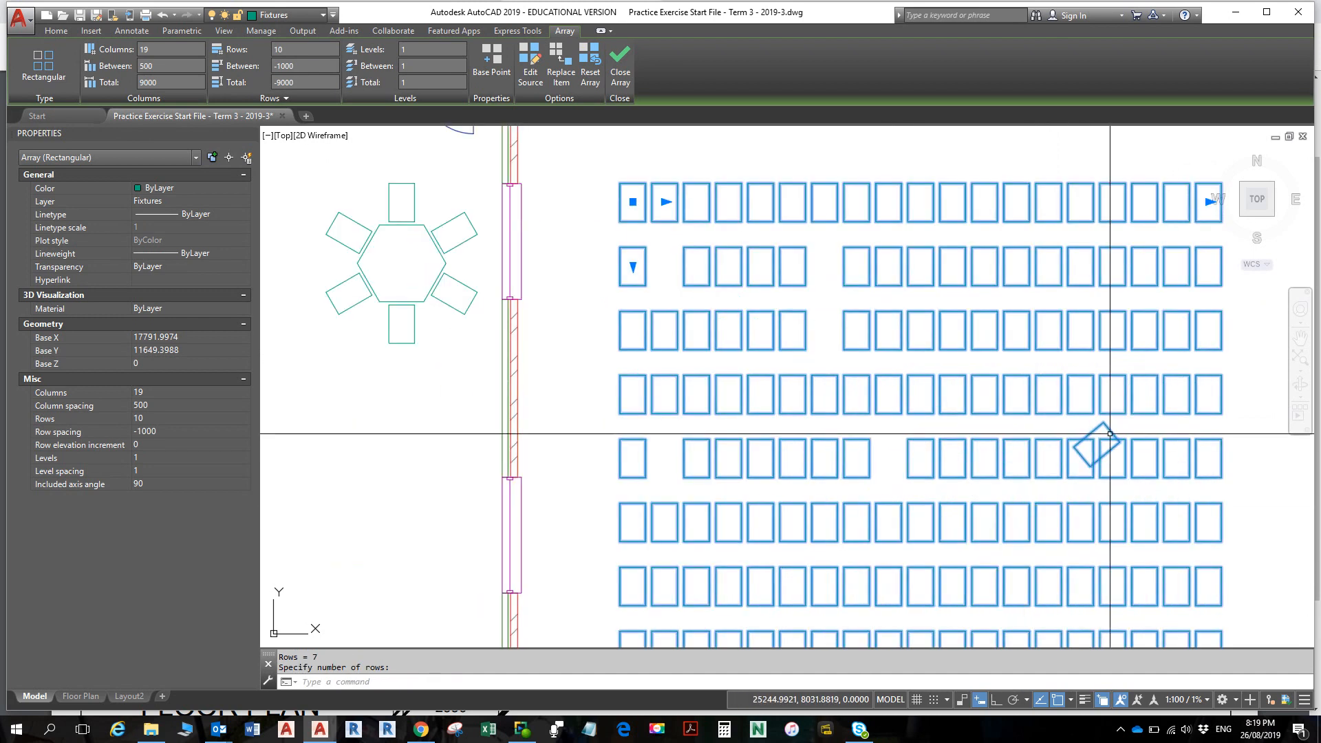
- Select the rectangular chair array and open its top-left chair for source object editing
{"action": "key", "text": "Escape"}
{"action": "key", "text": "Escape"}
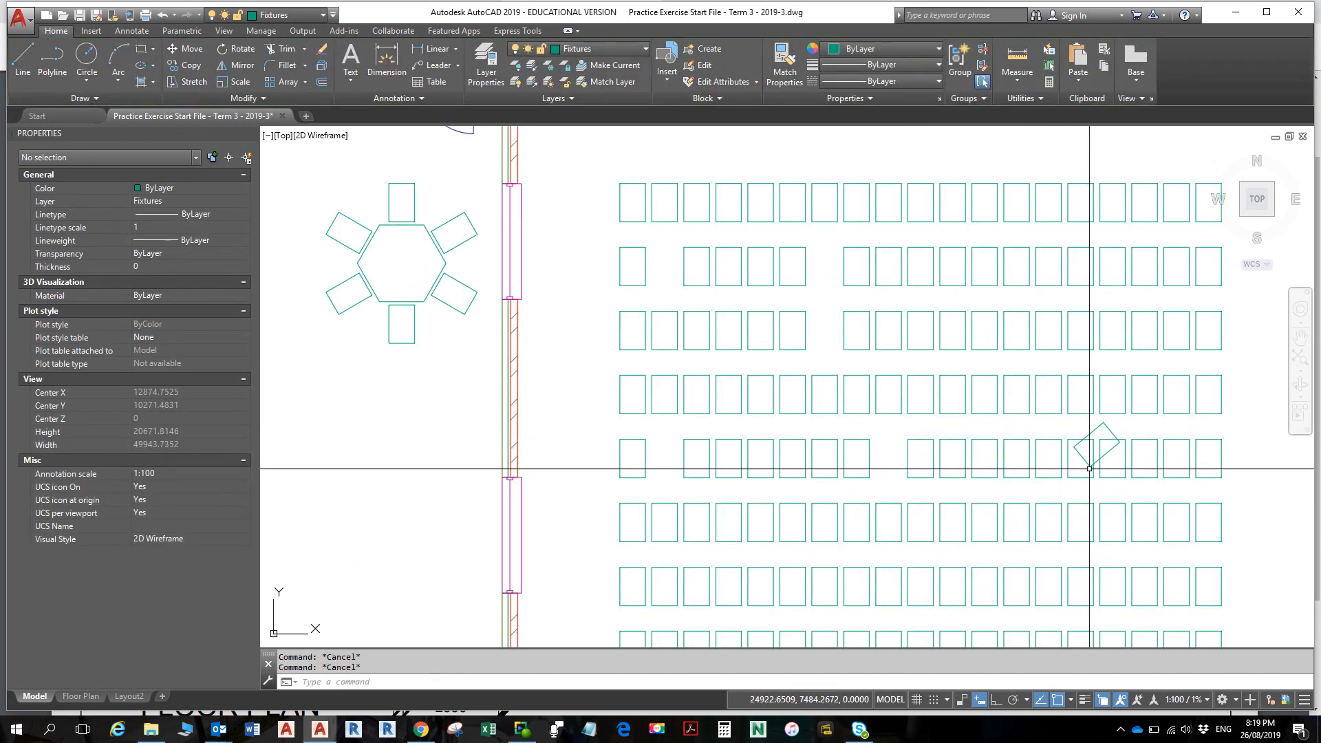
{"action": "scroll", "coordinate": [760, 457], "scroll_direction": "down", "scroll_amount": 5}
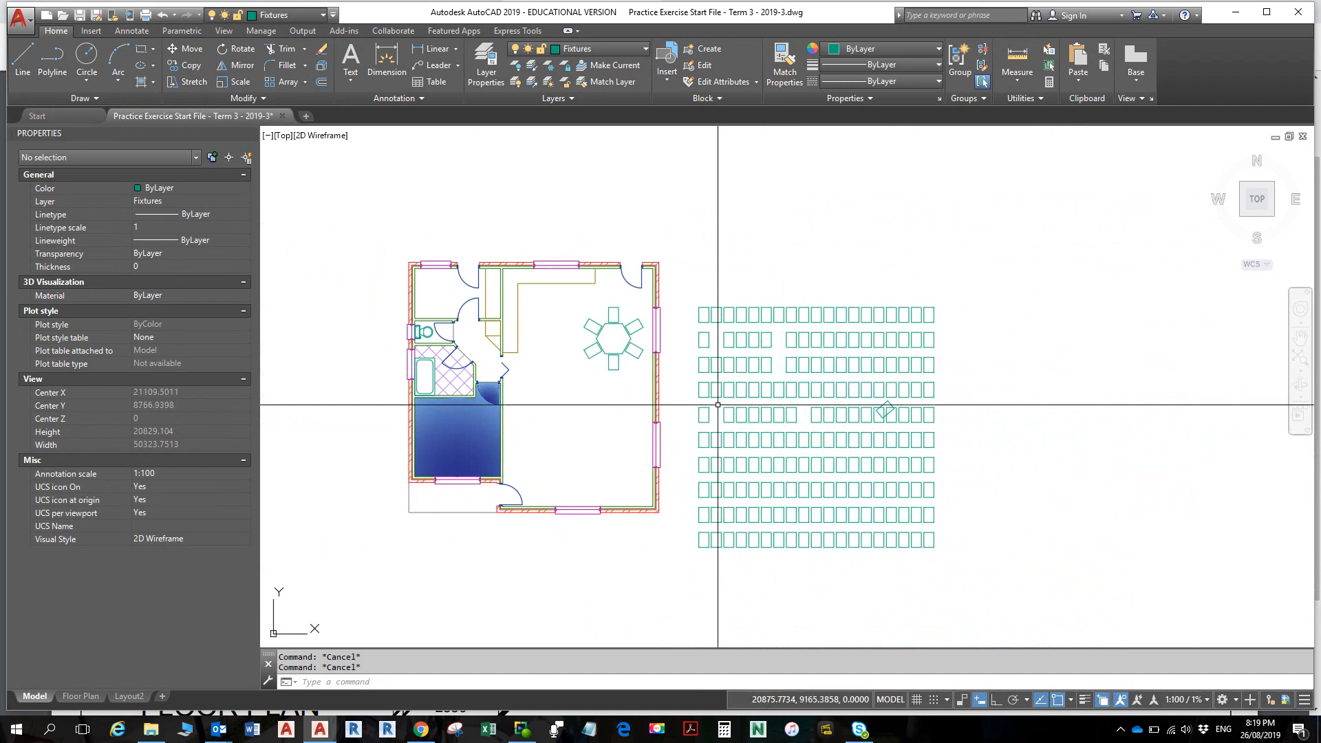
{"action": "left_click", "coordinate": [702, 373]}
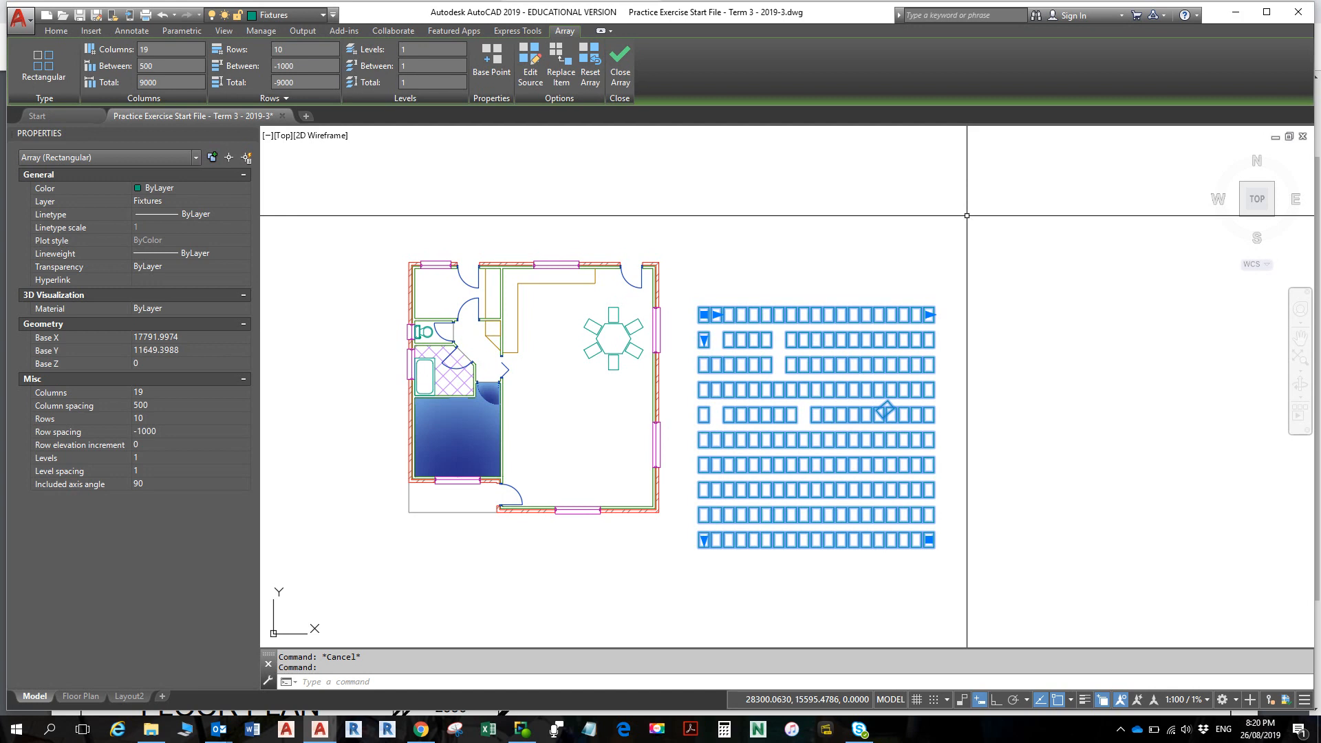
{"action": "left_click", "coordinate": [540, 67]}
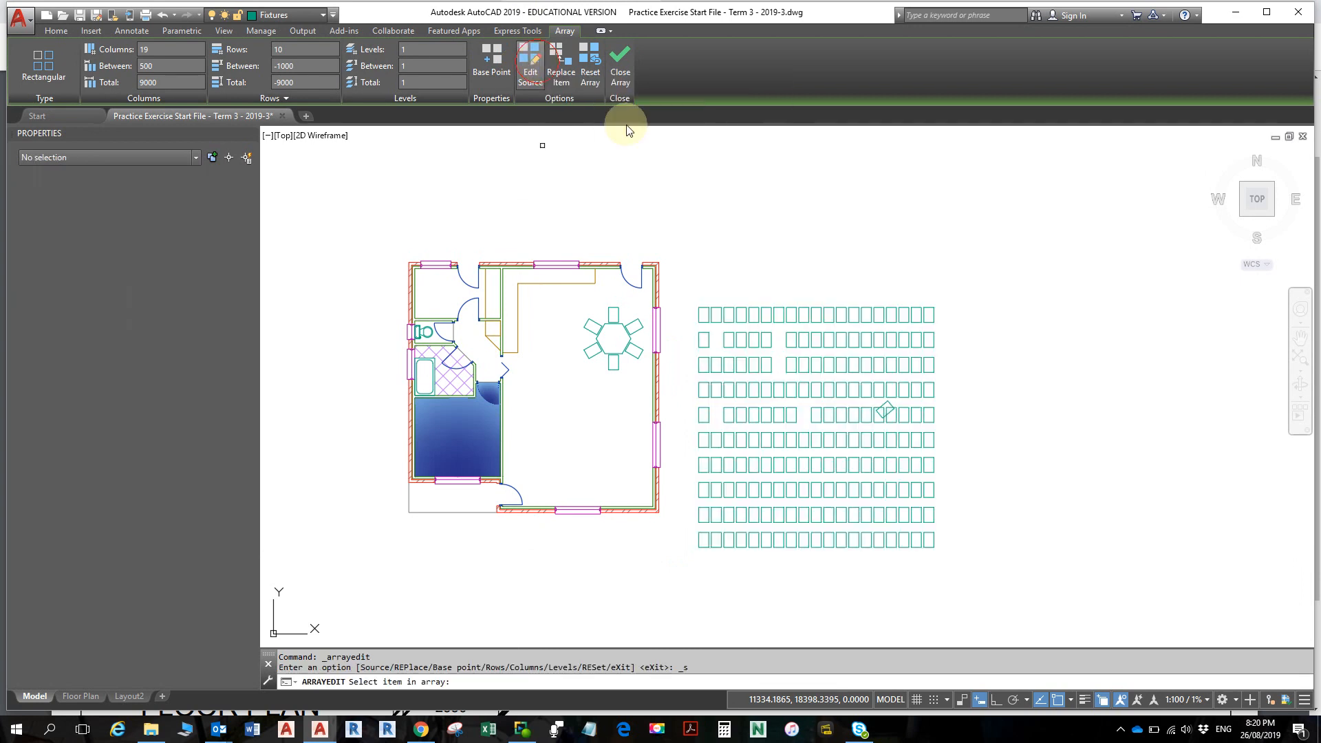
{"action": "left_click", "coordinate": [703, 309]}
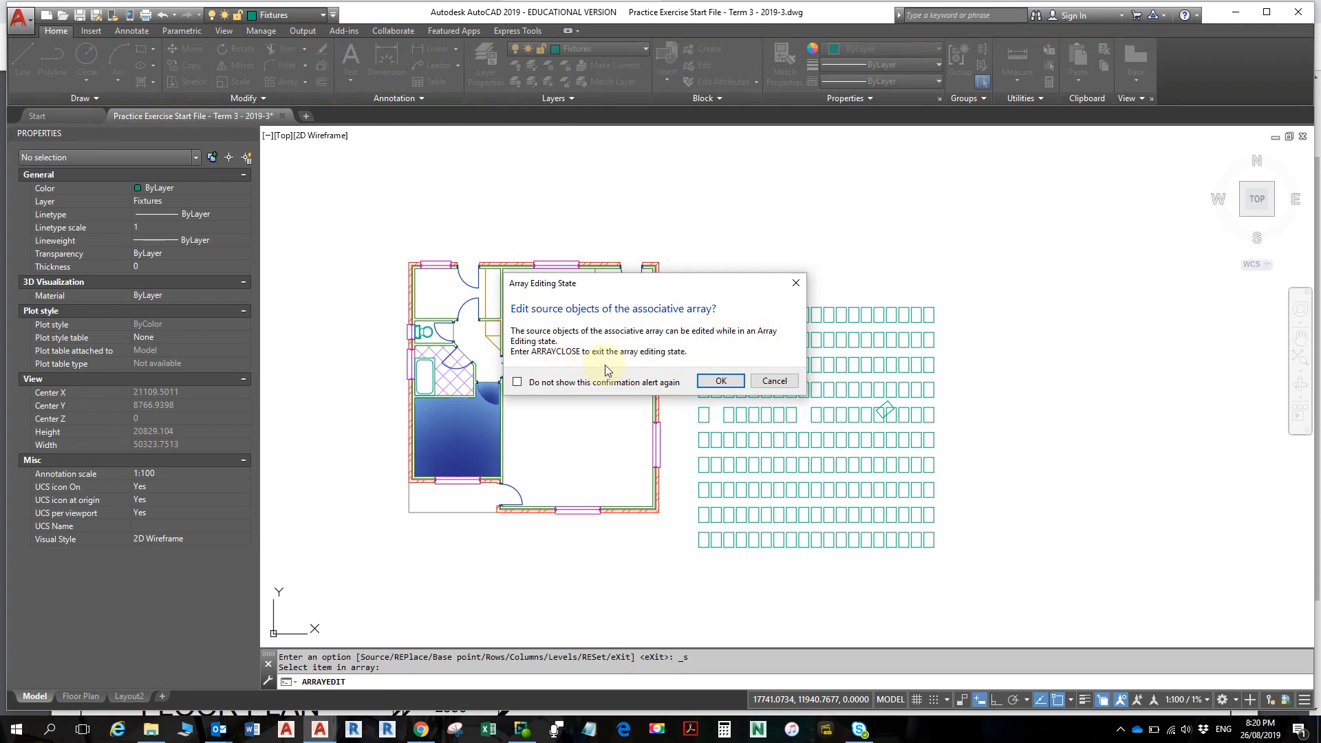
{"action": "left_click", "coordinate": [720, 384]}
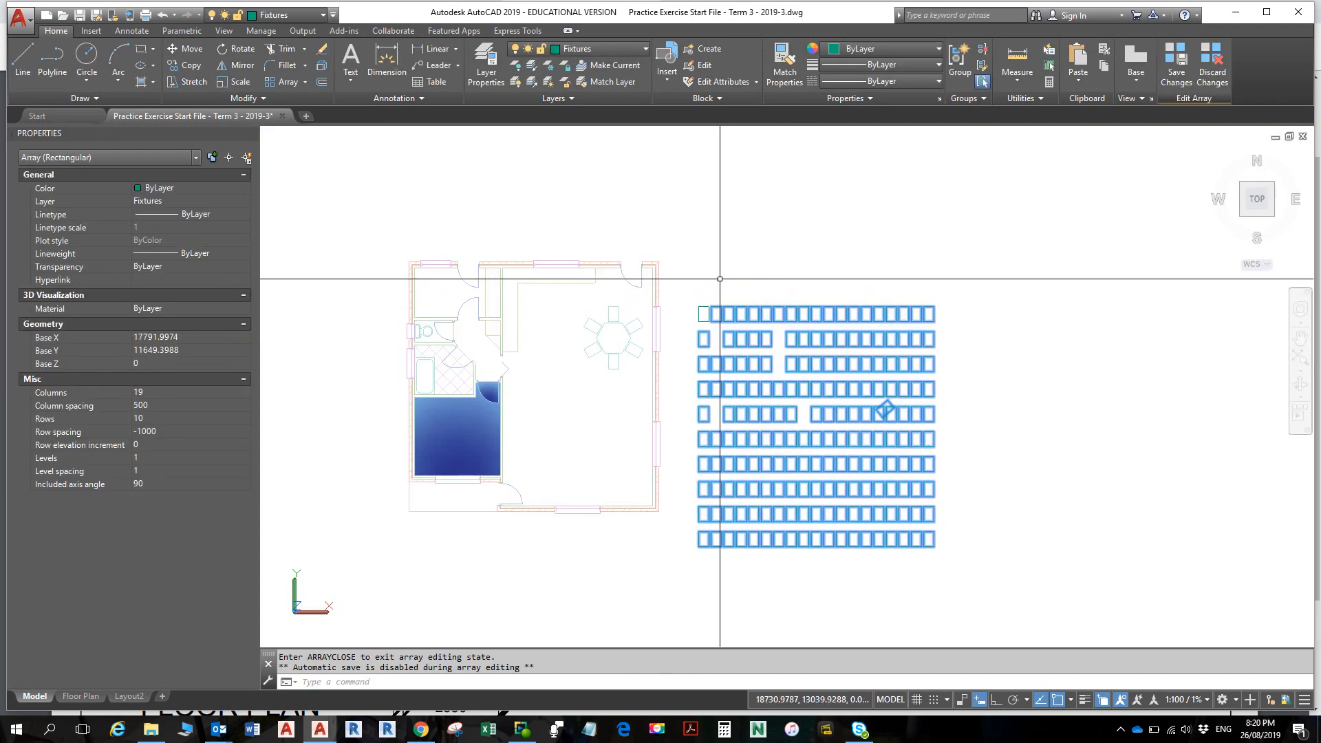
- Stretch the source chair's top edge and upper corner freehand to reshape the rectangle into a tapered, pointed outline
{"action": "scroll", "coordinate": [705, 317], "scroll_direction": "up", "scroll_amount": 3}
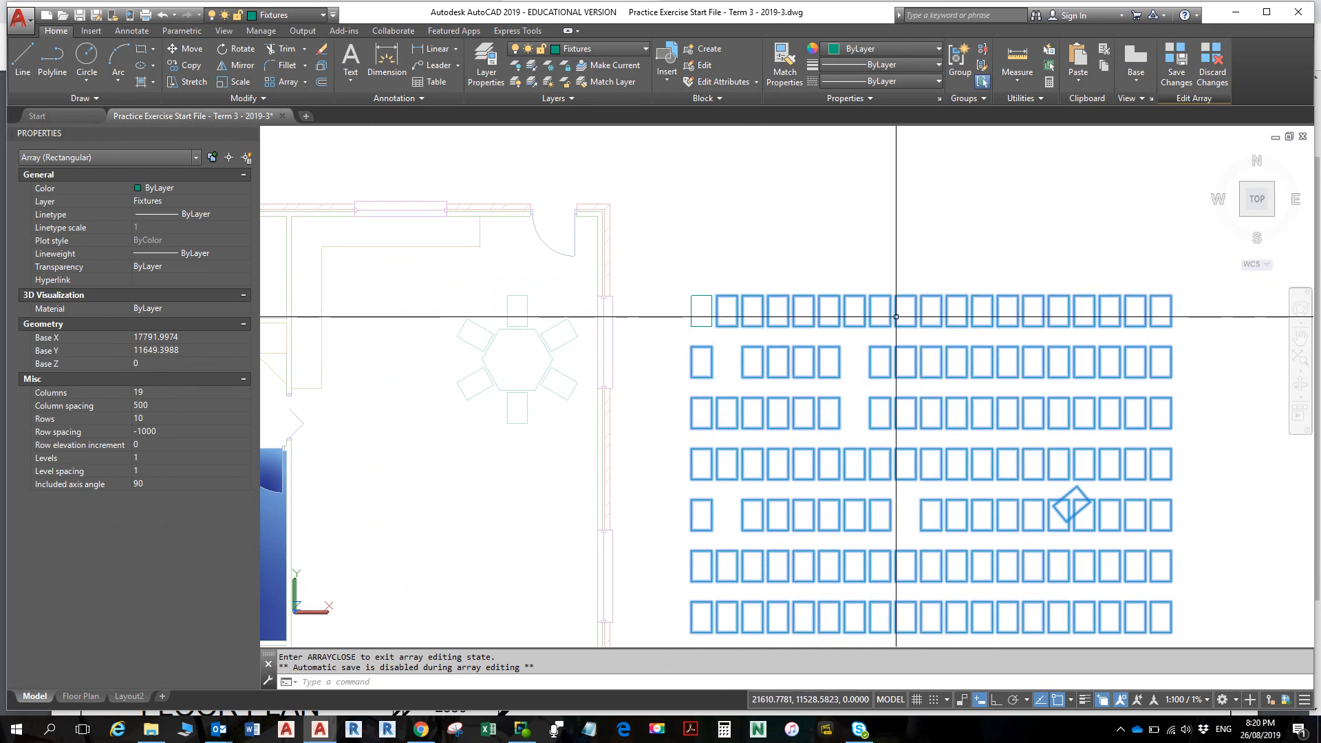
{"action": "left_click", "coordinate": [698, 308]}
{"action": "scroll", "coordinate": [697, 311], "scroll_direction": "up", "scroll_amount": 3}
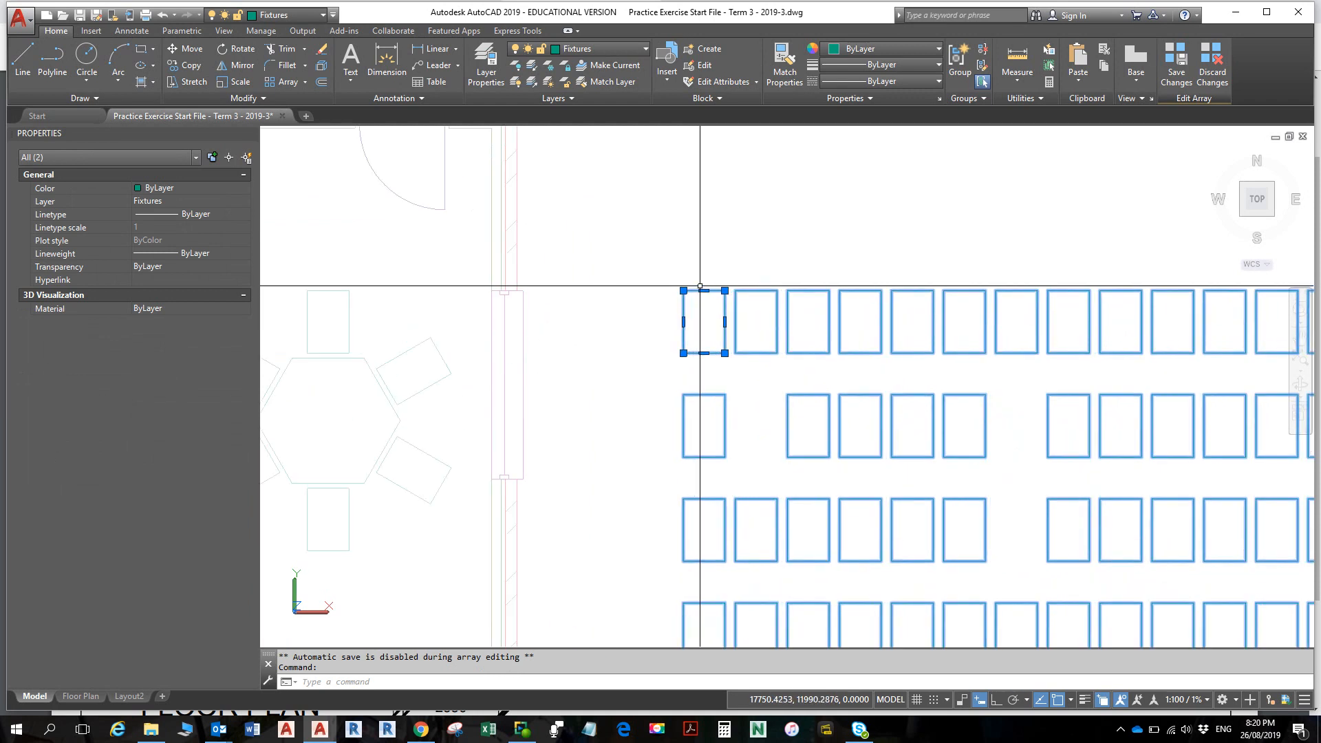
{"action": "left_click", "coordinate": [704, 292]}
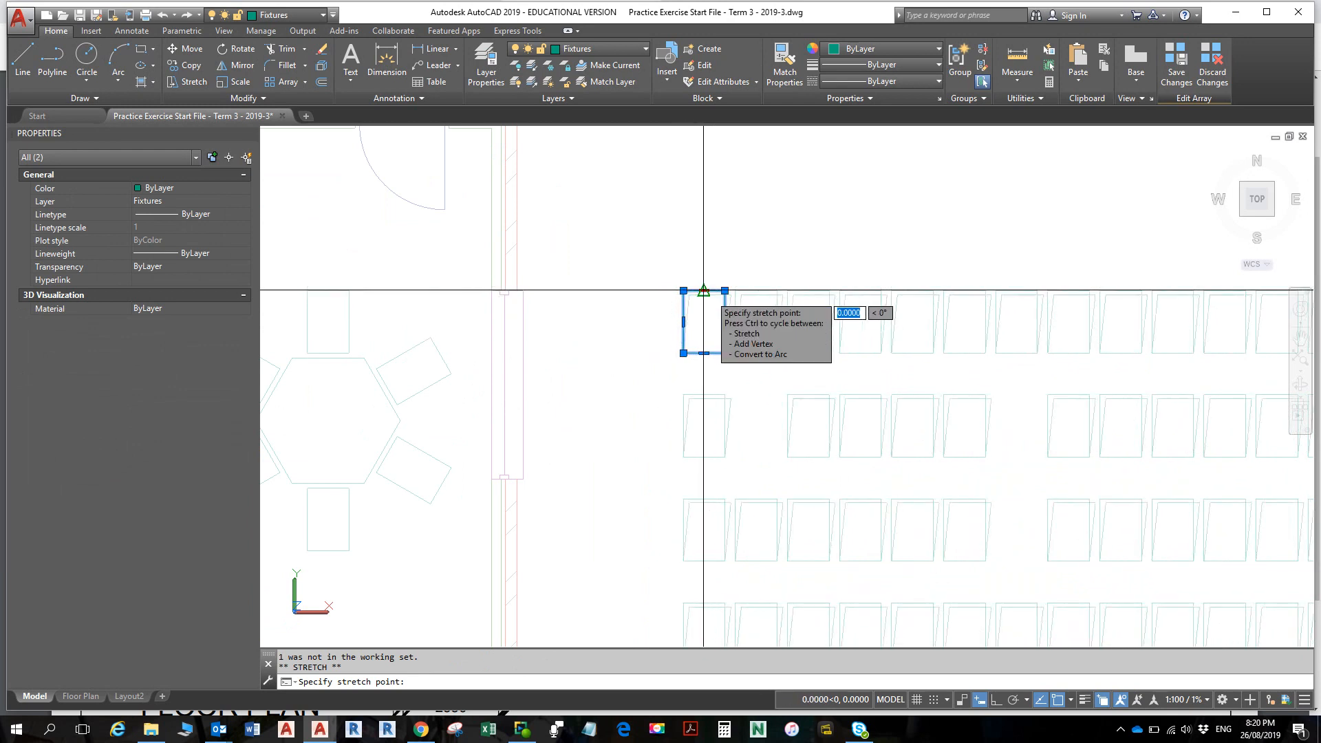
{"action": "left_click", "coordinate": [663, 290]}
{"action": "left_click", "coordinate": [662, 290]}
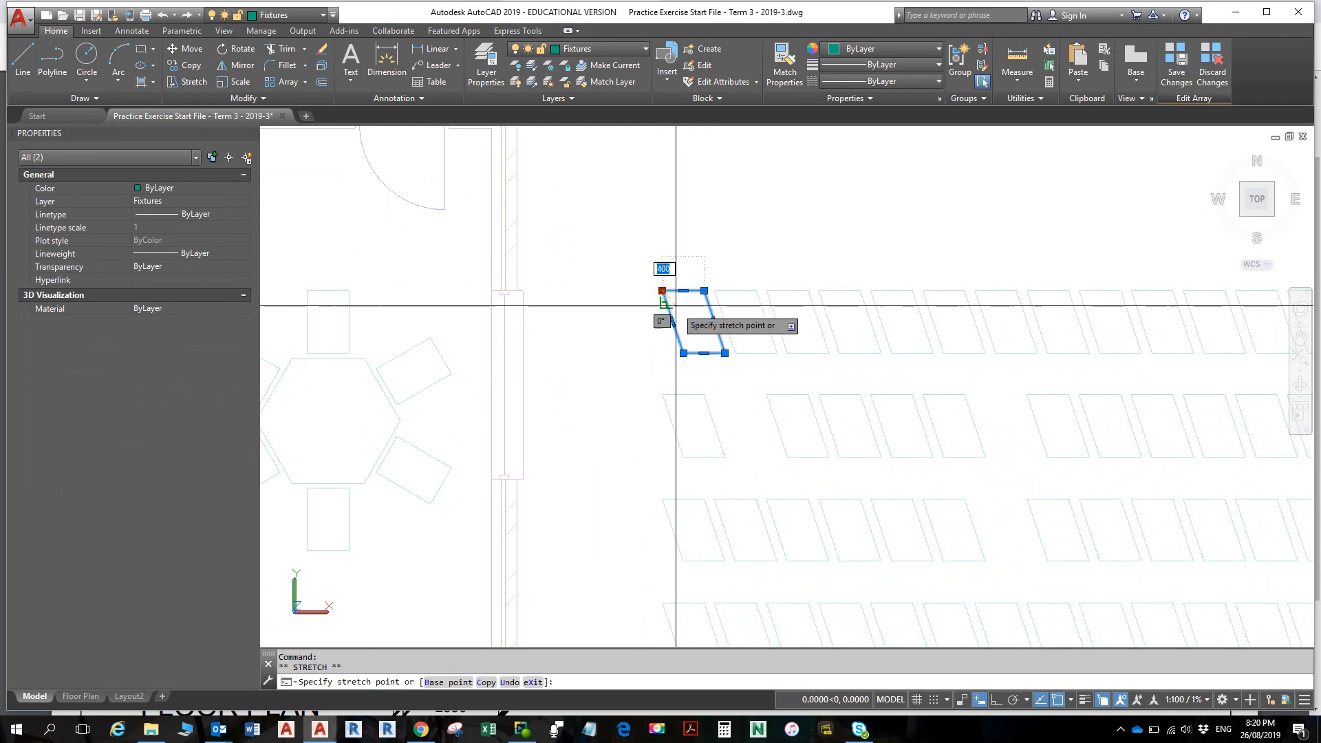
{"action": "scroll", "coordinate": [531, 436], "scroll_direction": "down", "scroll_amount": 5}
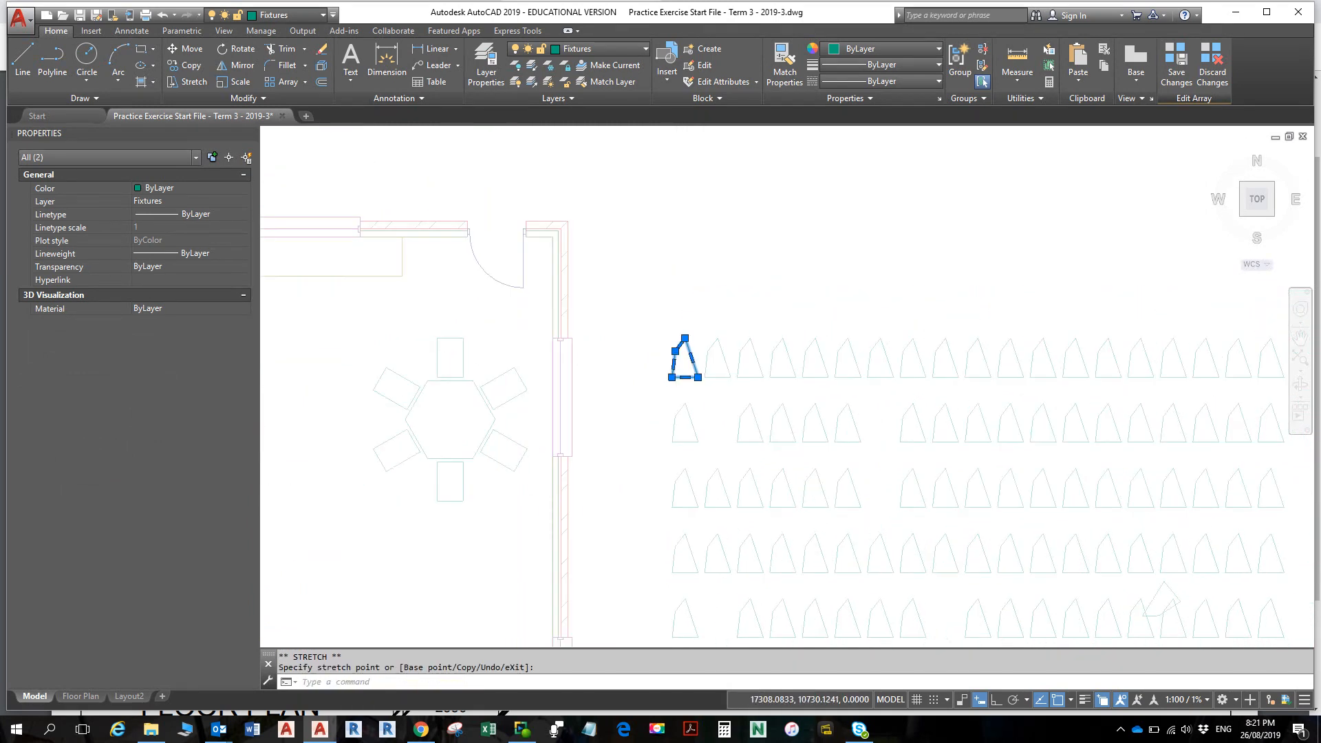
{"action": "middle_click_drag", "start_coordinate": [684, 530], "coordinate": [692, 377]}
{"action": "key", "text": "Escape"}
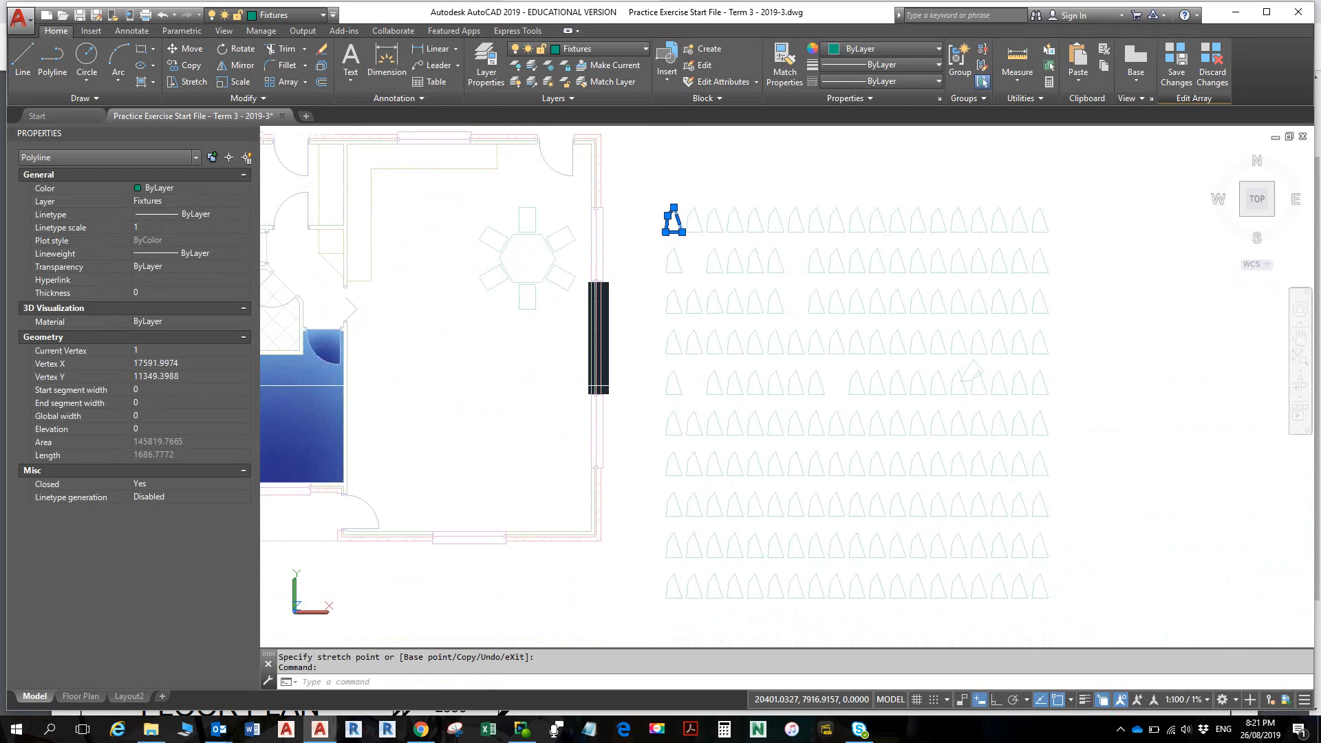
- Save the reshaped source chair back to the whole array and end the array editing state
{"action": "left_click", "coordinate": [1185, 72]}
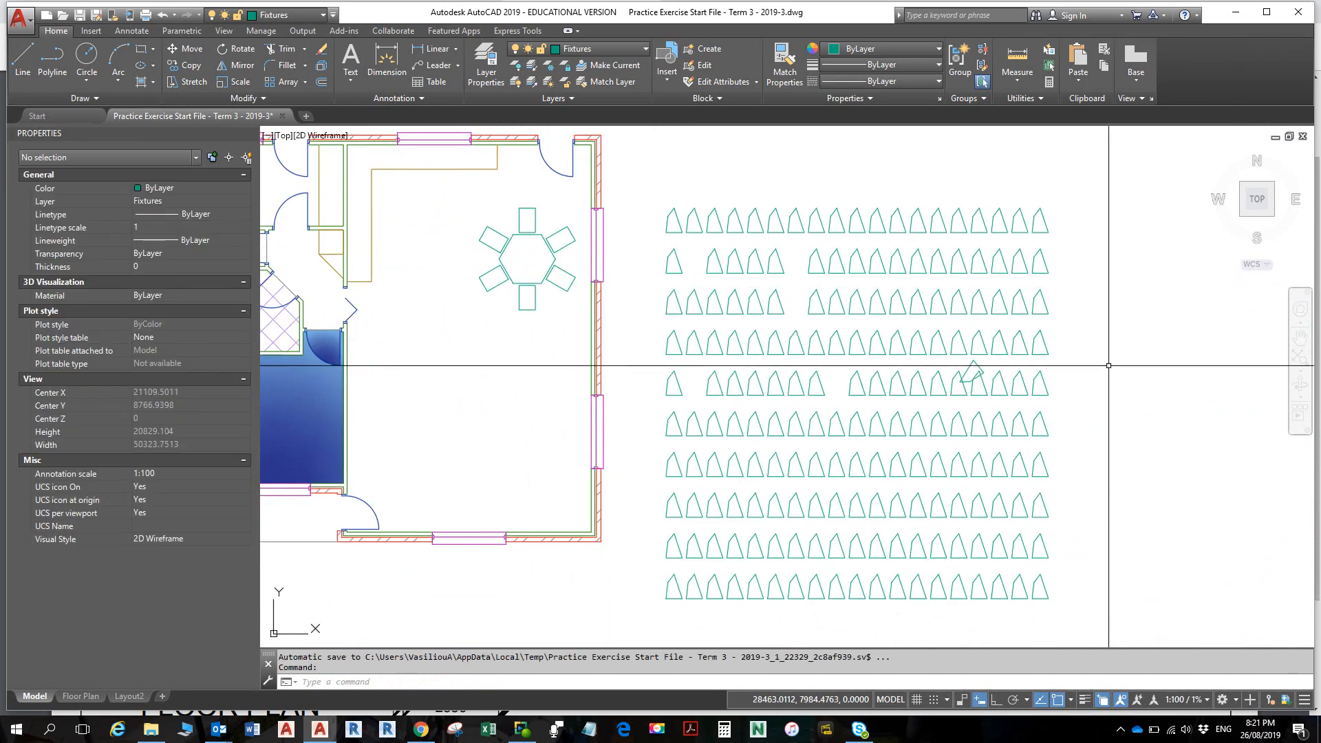
{"action": "mouse_move", "coordinate": [1052, 362]}
{"action": "middle_mouse_down"}
{"action": "mouse_move", "coordinate": [1077, 273]}
{"action": "mouse_move", "coordinate": [1053, 307]}
{"action": "middle_mouse_up"}
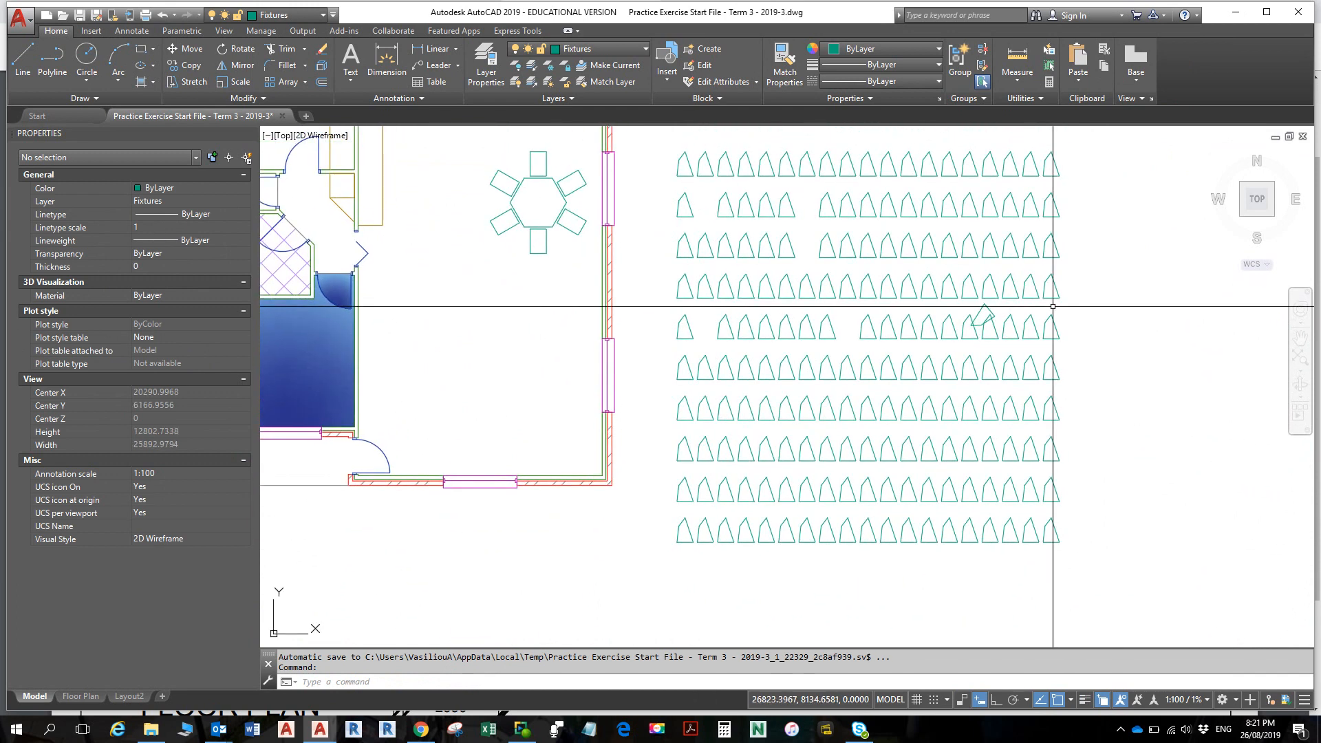
{"action": "scroll", "coordinate": [1025, 272], "scroll_direction": "down", "scroll_amount": 2}
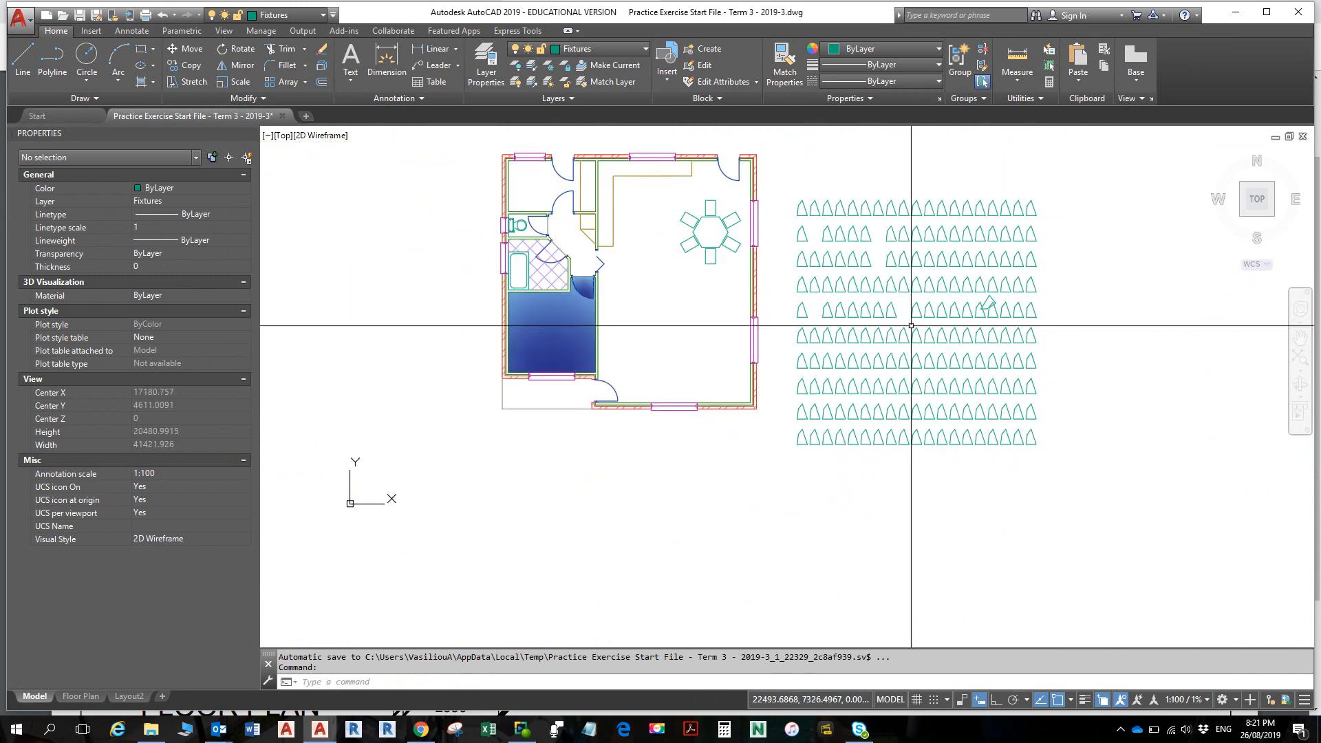
{"action": "mouse_move", "coordinate": [919, 324]}
{"action": "middle_mouse_down"}
{"action": "mouse_move", "coordinate": [898, 357]}
{"action": "mouse_move", "coordinate": [902, 386]}
{"action": "middle_mouse_up"}
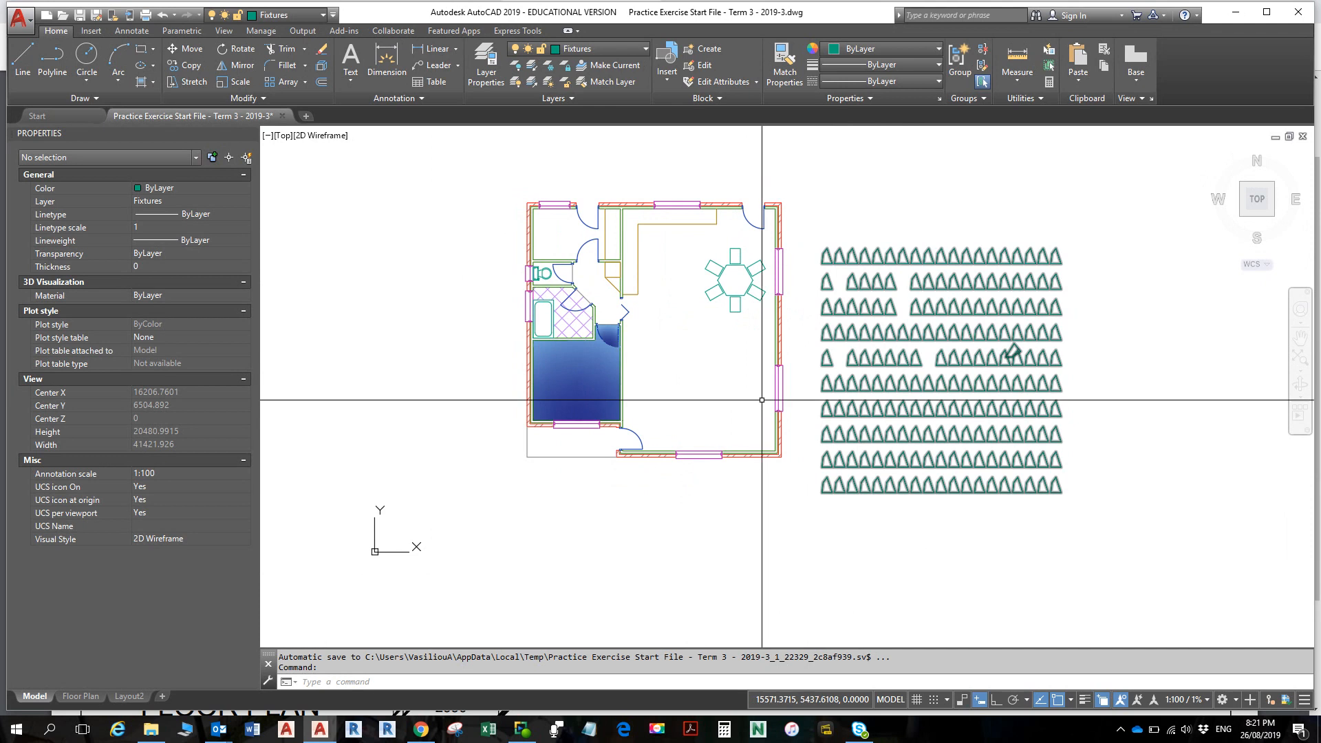
- Turn off all layers in the drawing at once, including the current layer Fixtures
{"action": "left_click", "coordinate": [484, 64]}
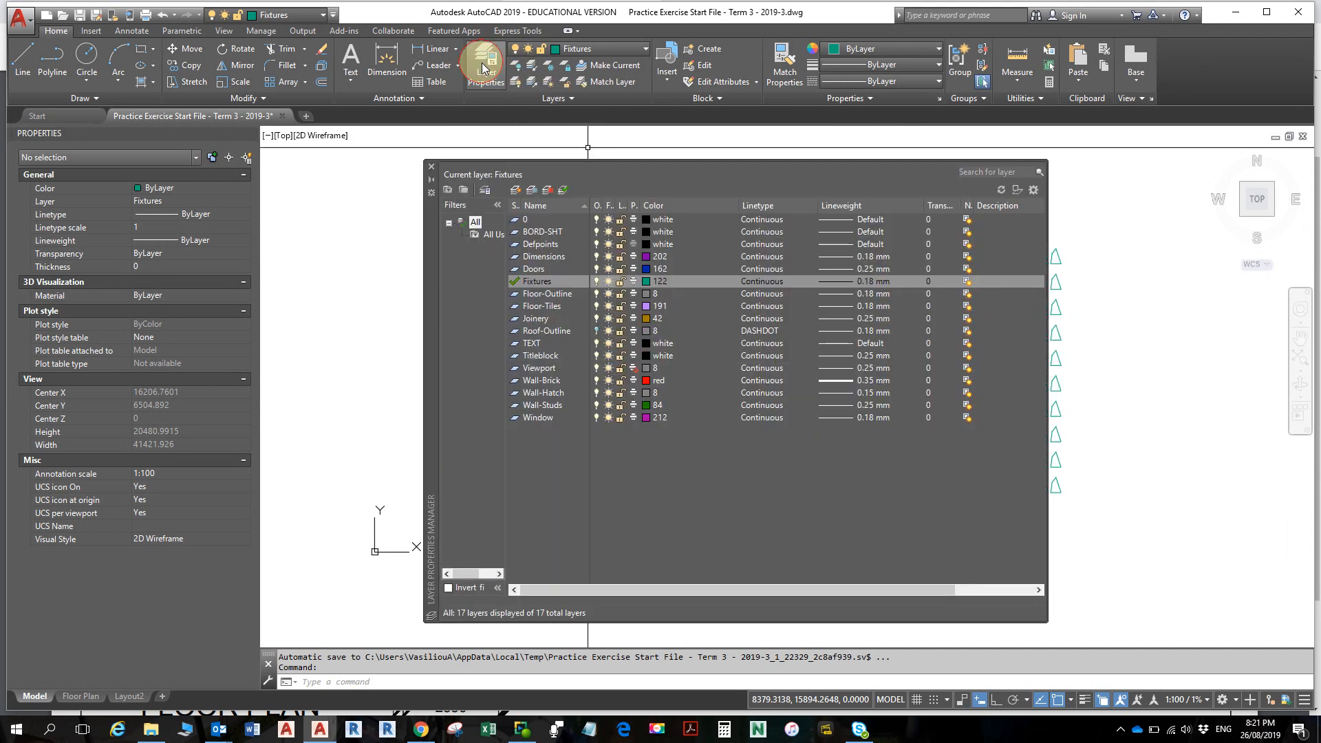
{"action": "left_click", "coordinate": [542, 259]}
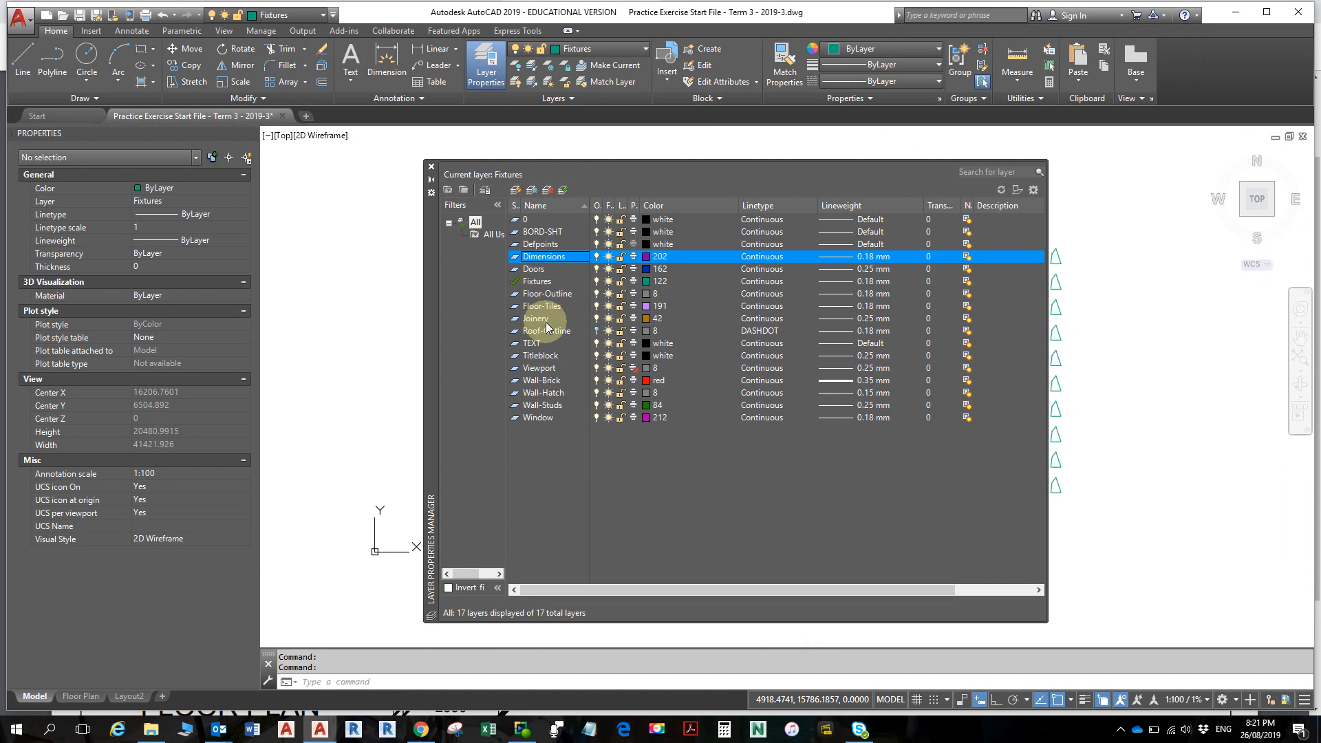
{"action": "key", "text": "ctrl+a"}
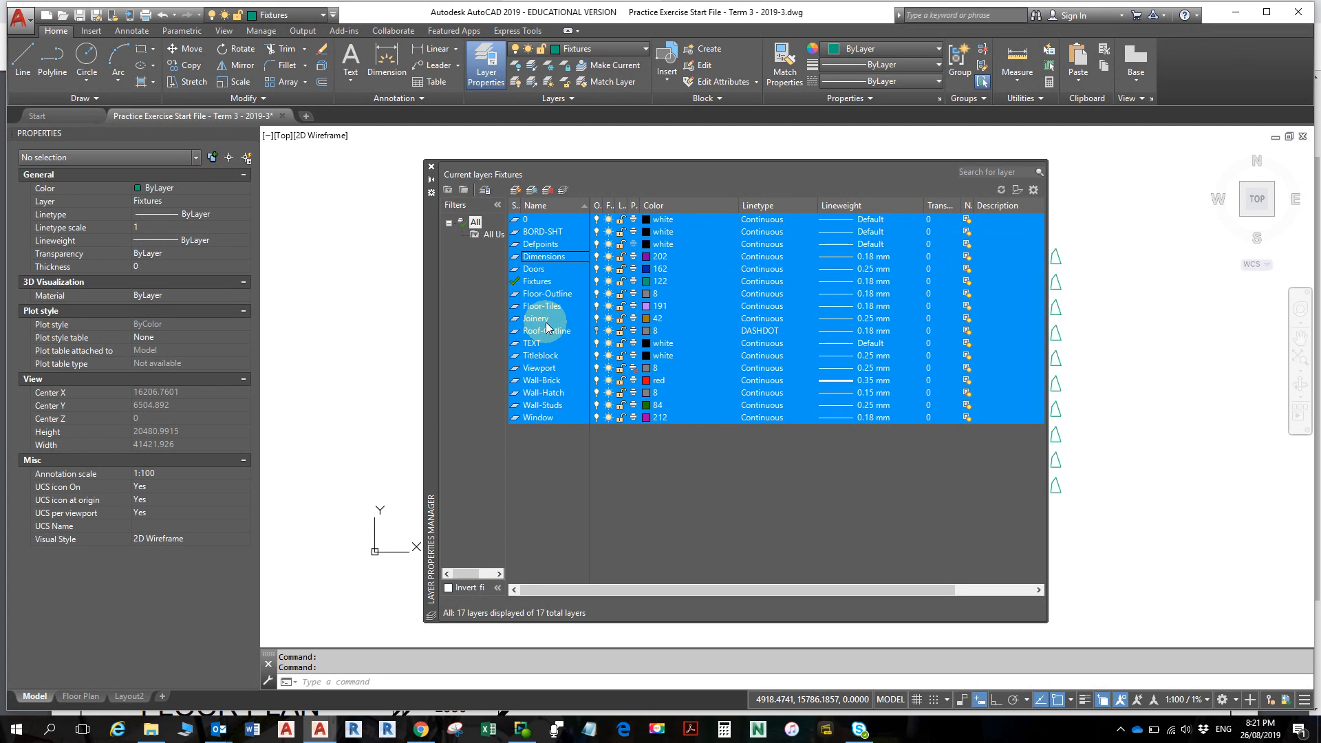
{"action": "left_click", "coordinate": [596, 307]}
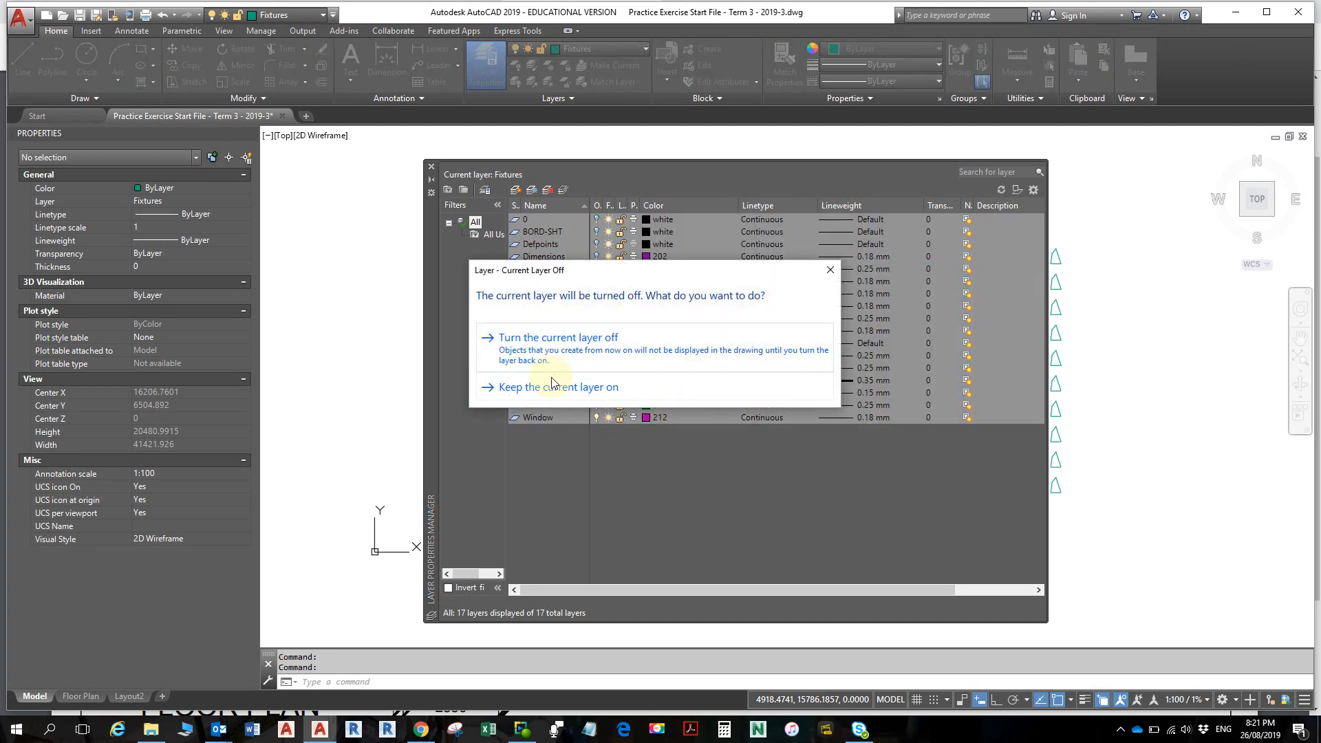
{"action": "left_click", "coordinate": [626, 354]}
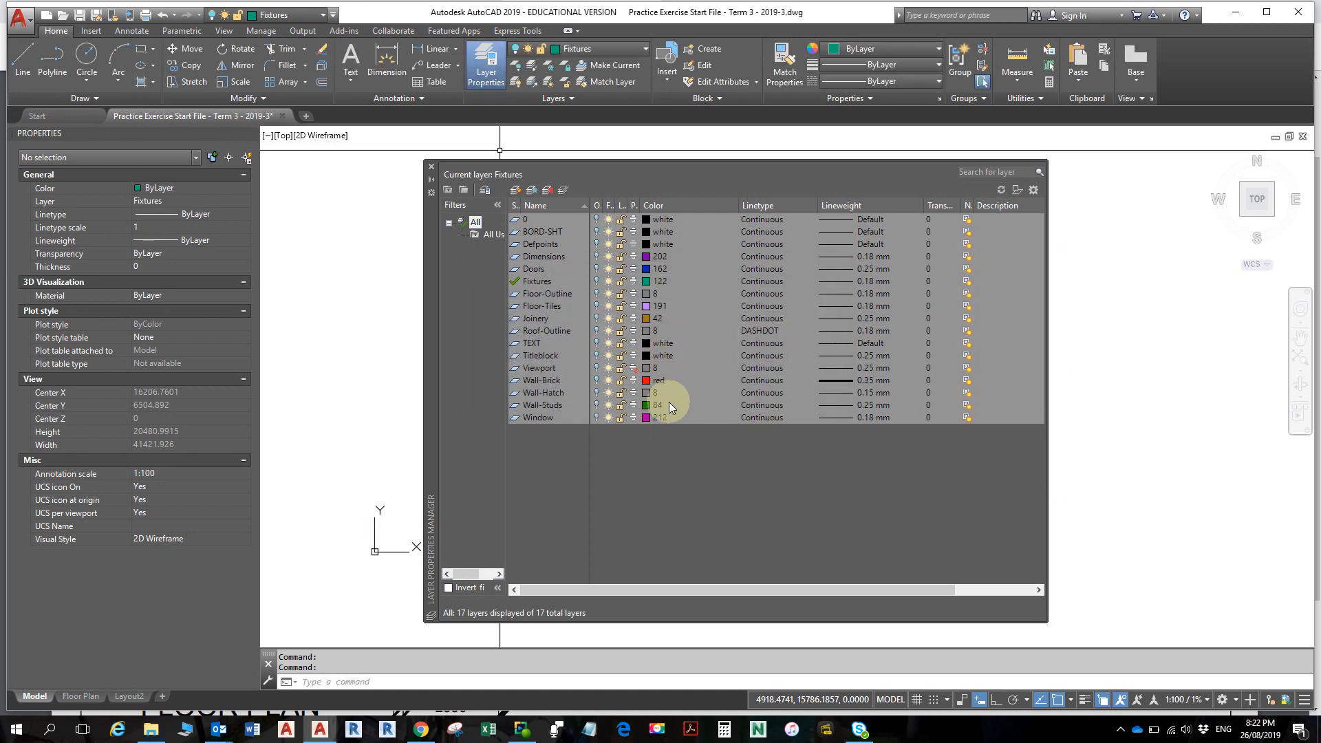
- Turn on only the Roof-Outline layer and close the layer manager to show the roof plan
{"action": "left_click", "coordinate": [543, 331]}
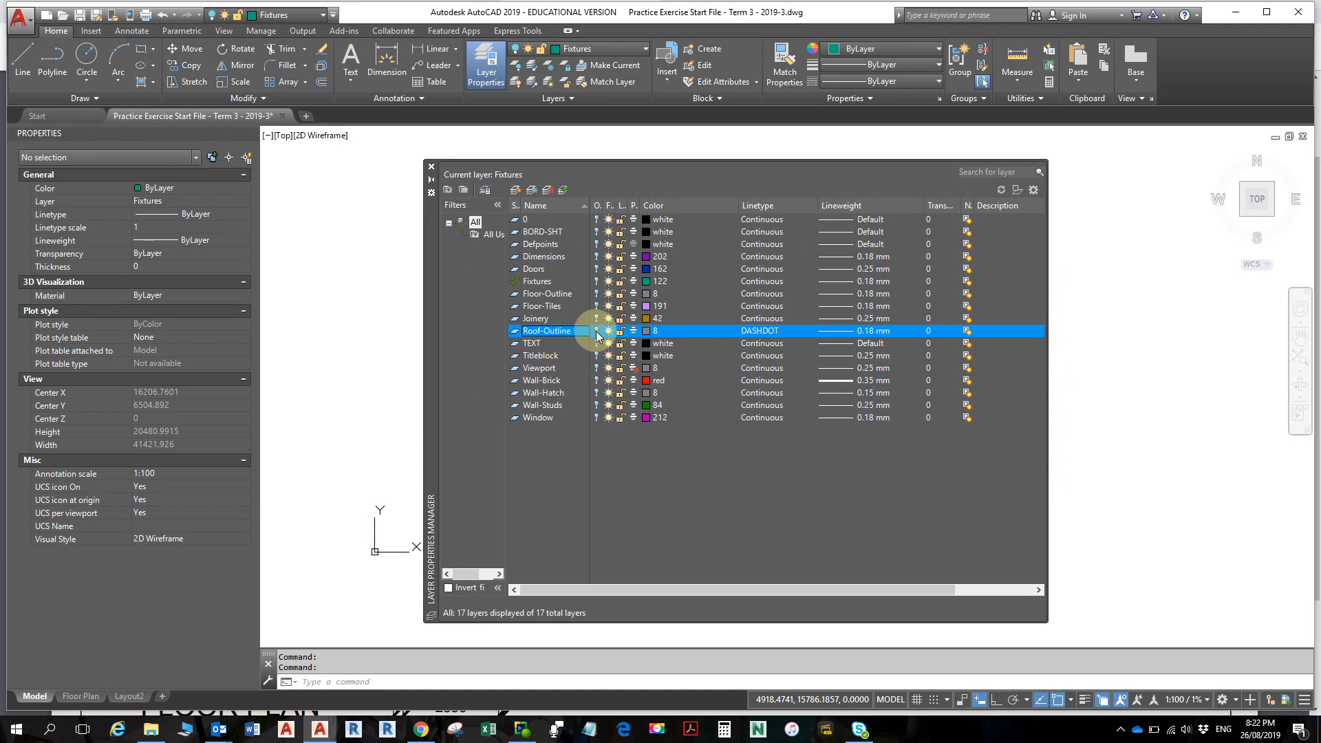
{"action": "left_click", "coordinate": [556, 332]}
{"action": "left_click", "coordinate": [598, 335]}
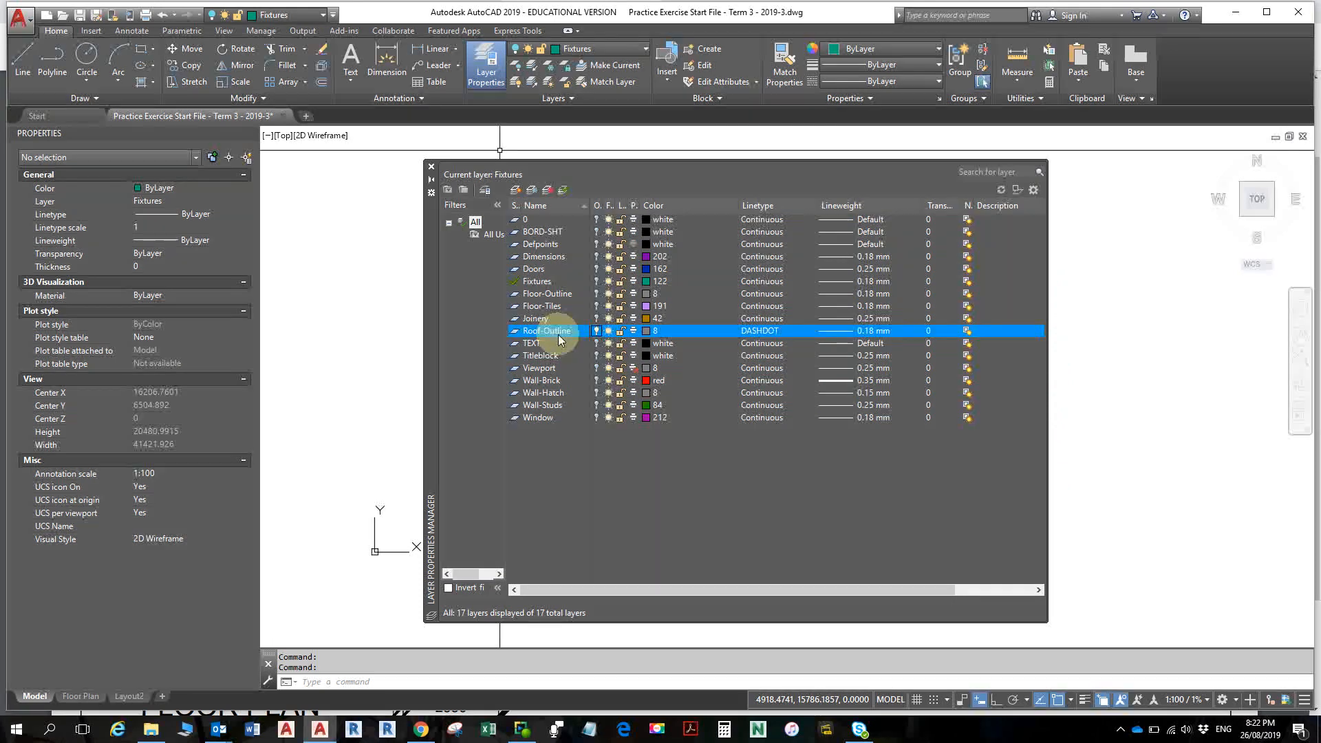
{"action": "left_click", "coordinate": [432, 167]}
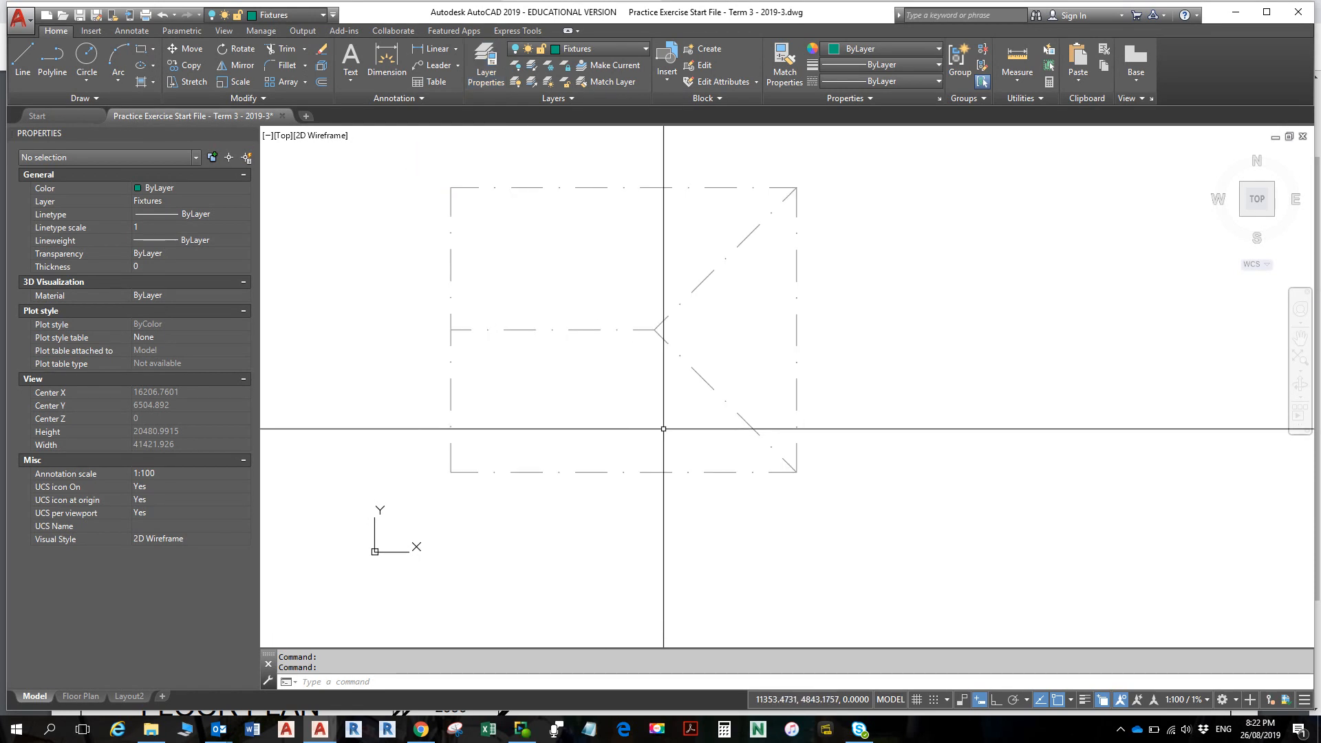
- Create a new layer named Roof-Rafters in the layer manager
{"action": "left_click", "coordinate": [485, 67]}
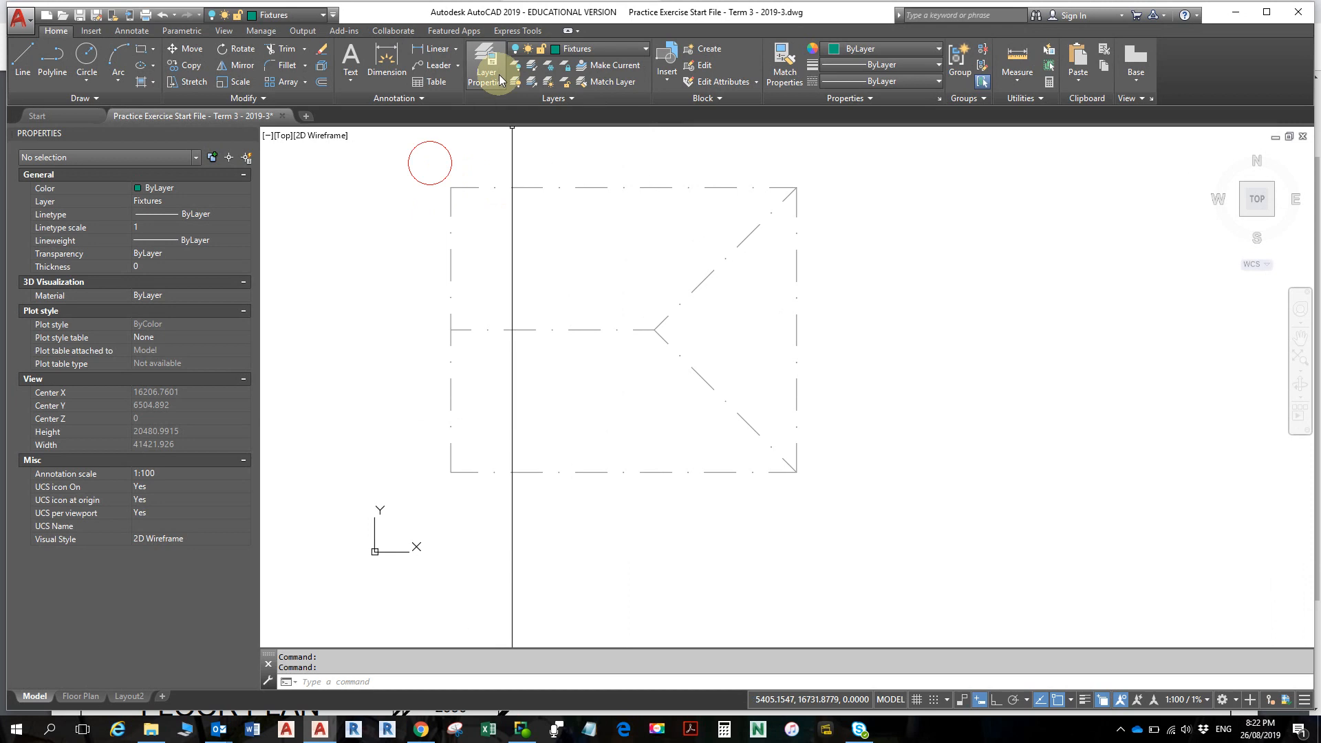
{"action": "left_click", "coordinate": [485, 66]}
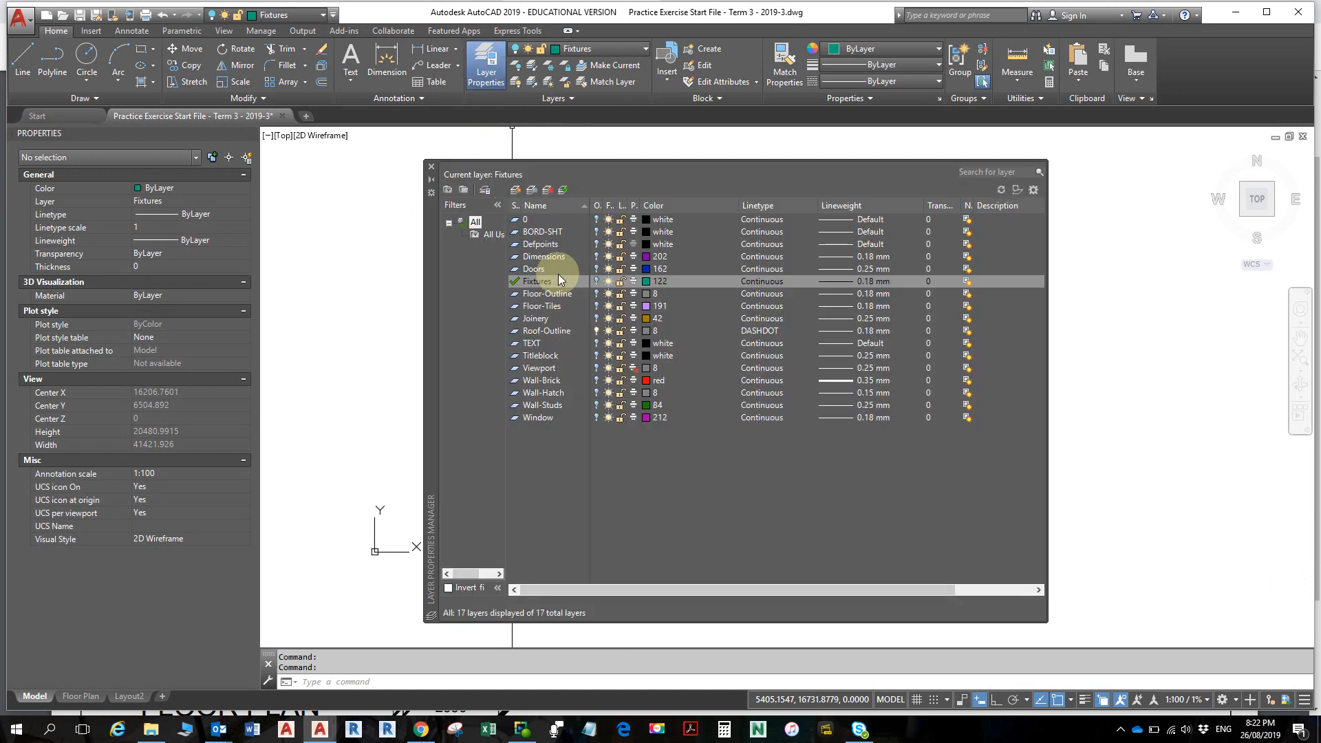
{"action": "left_click", "coordinate": [515, 189]}
{"action": "type", "text": "R"}
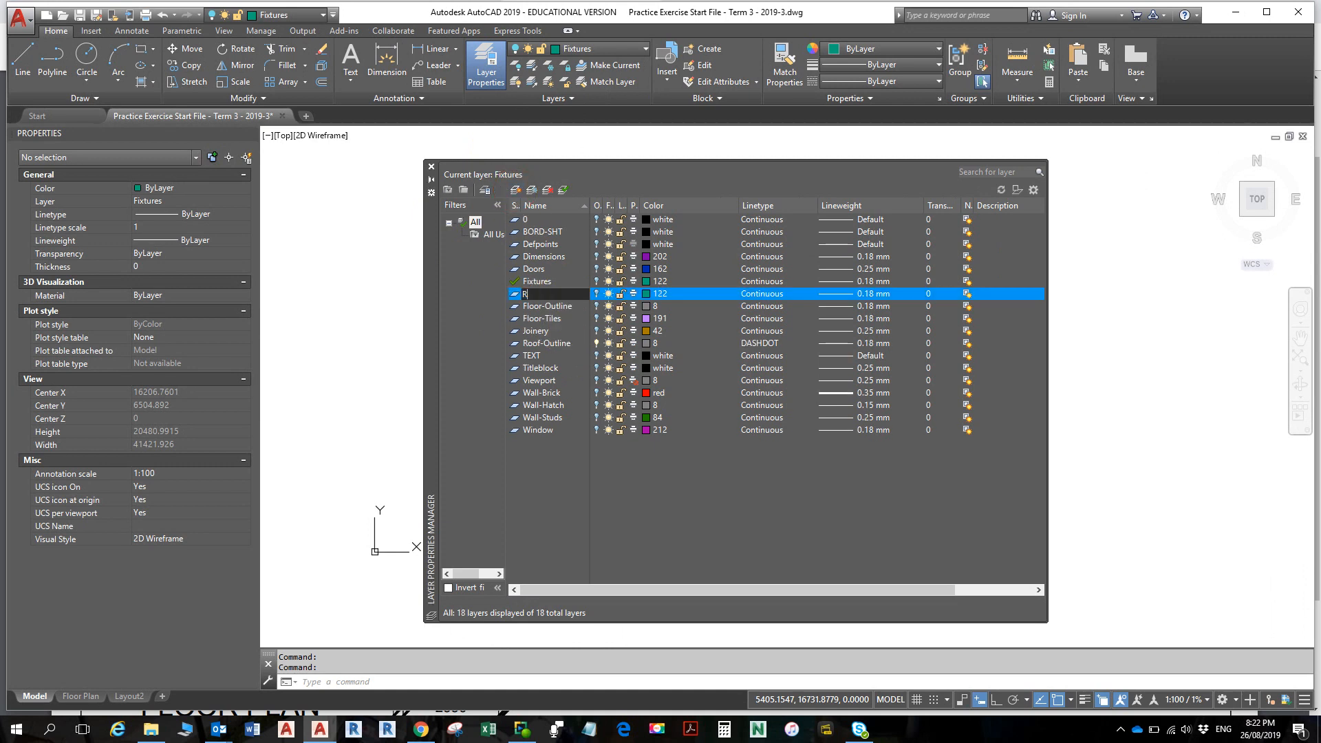
{"action": "type", "text": "oof-Rafters"}
{"action": "key", "text": "Return"}
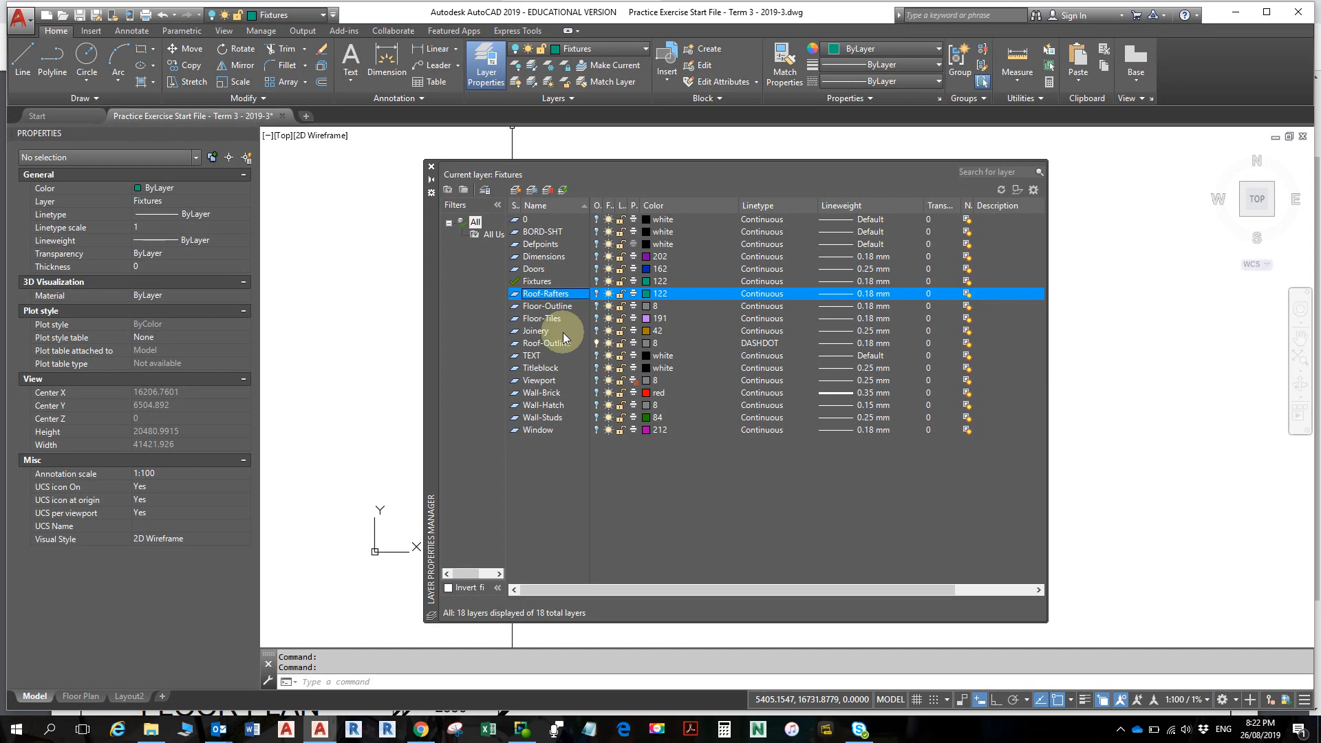
- Set the Roof-Rafters layer's color to green index color 92
{"action": "left_click", "coordinate": [652, 294]}
{"action": "left_click", "coordinate": [941, 273]}
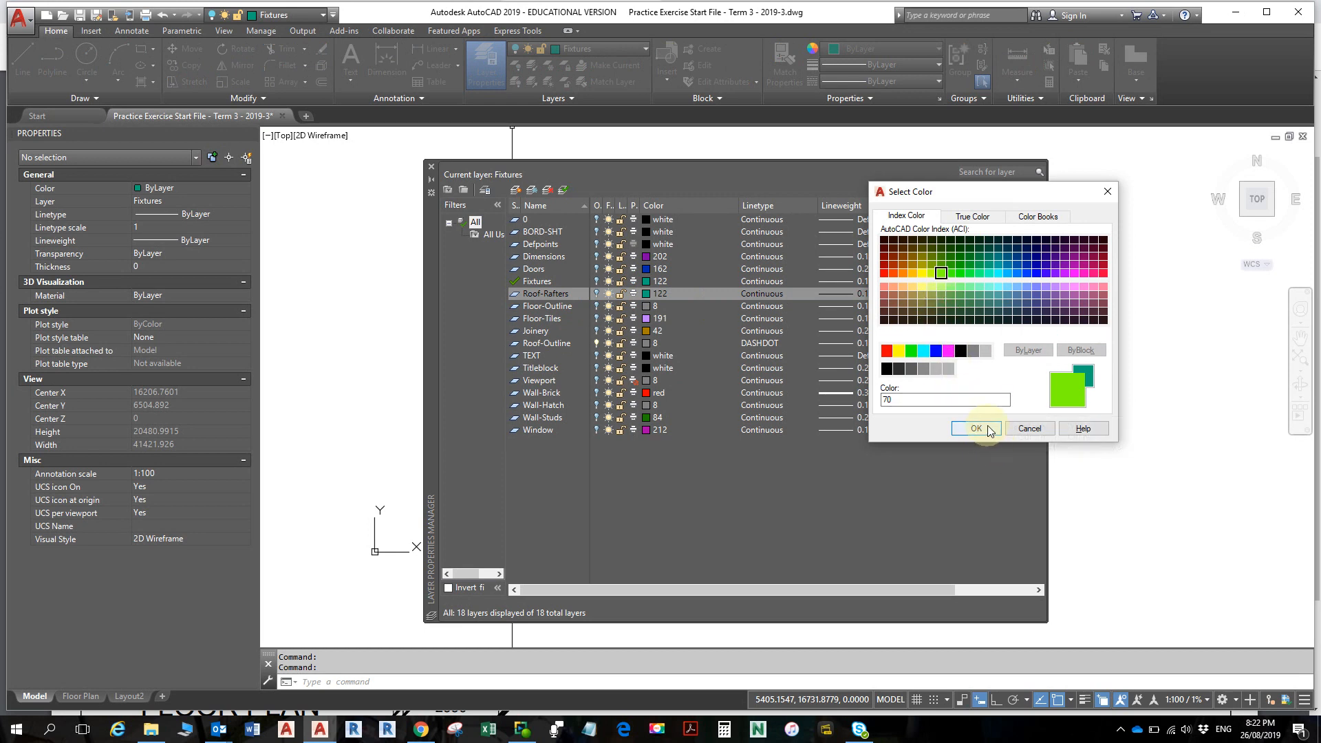
{"action": "left_click", "coordinate": [960, 266]}
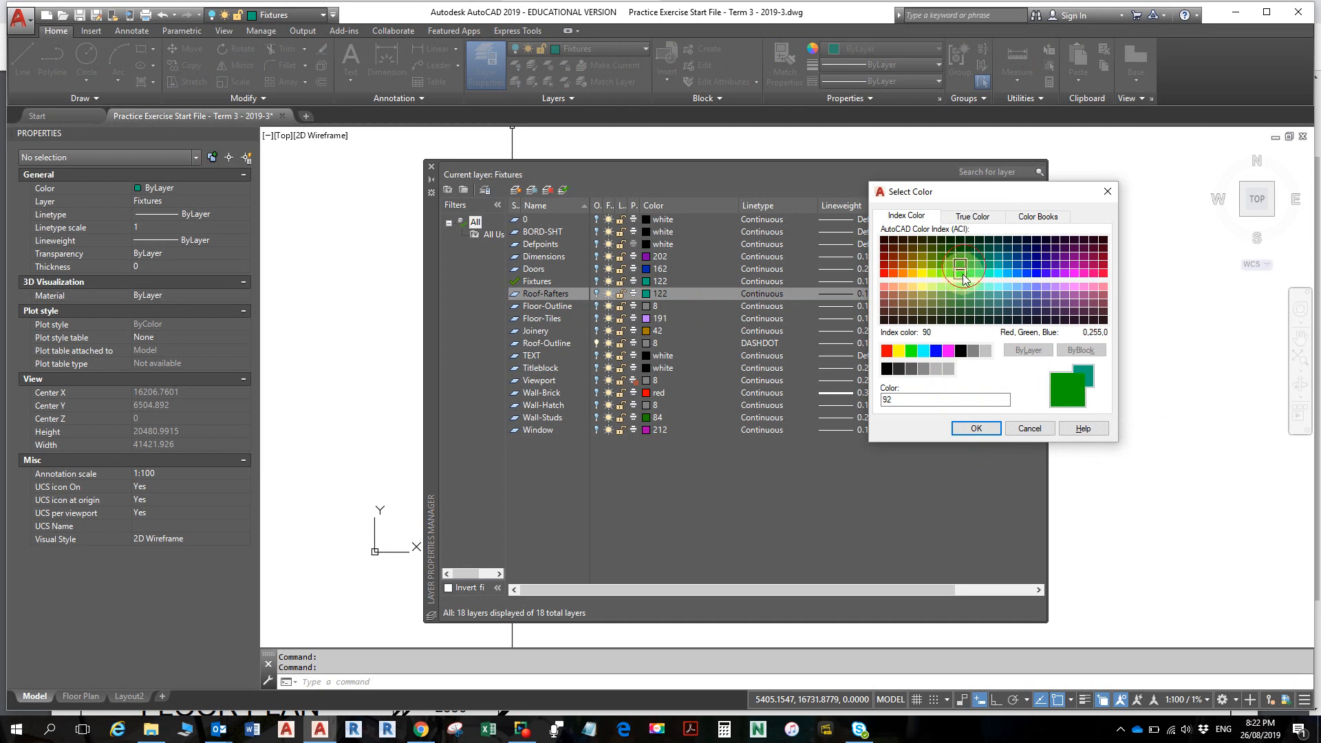
{"action": "left_click", "coordinate": [970, 430]}
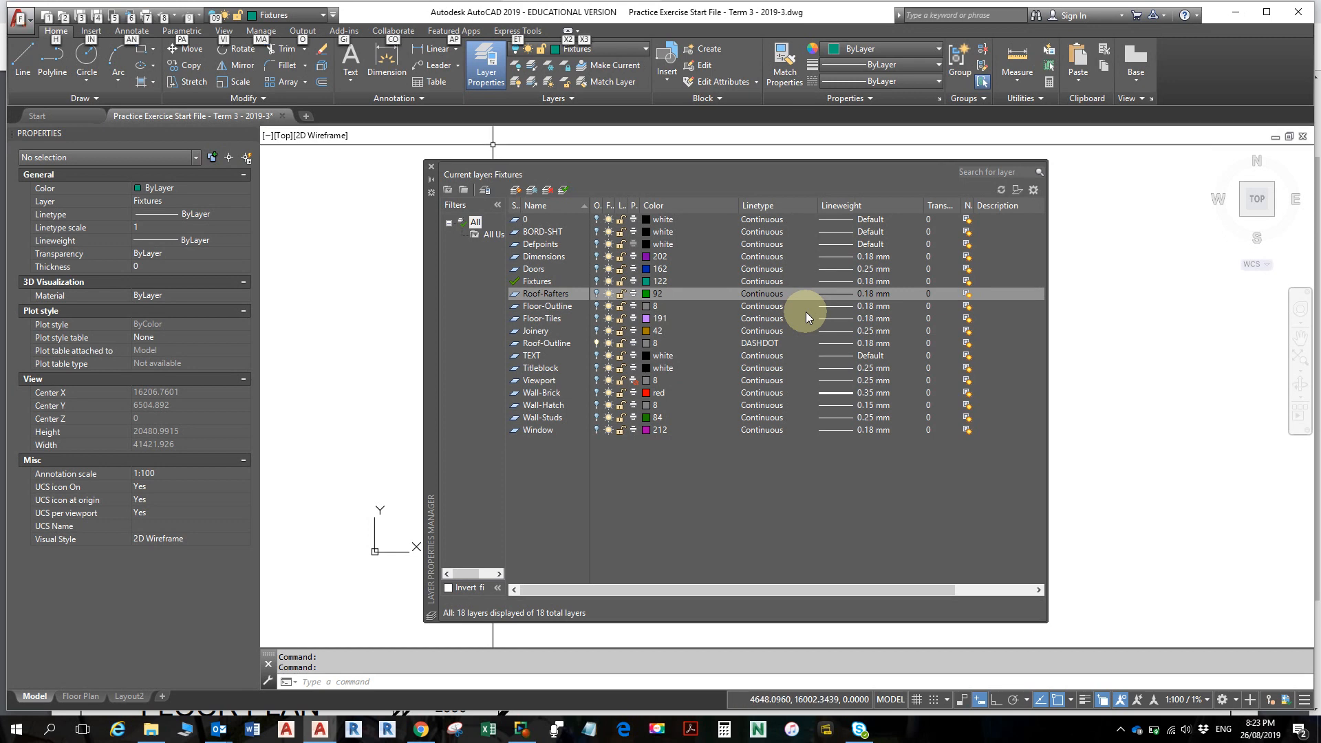
- Review the loaded linetypes available for the Roof-Rafters layer without choosing another one
{"action": "left_click", "coordinate": [766, 294]}
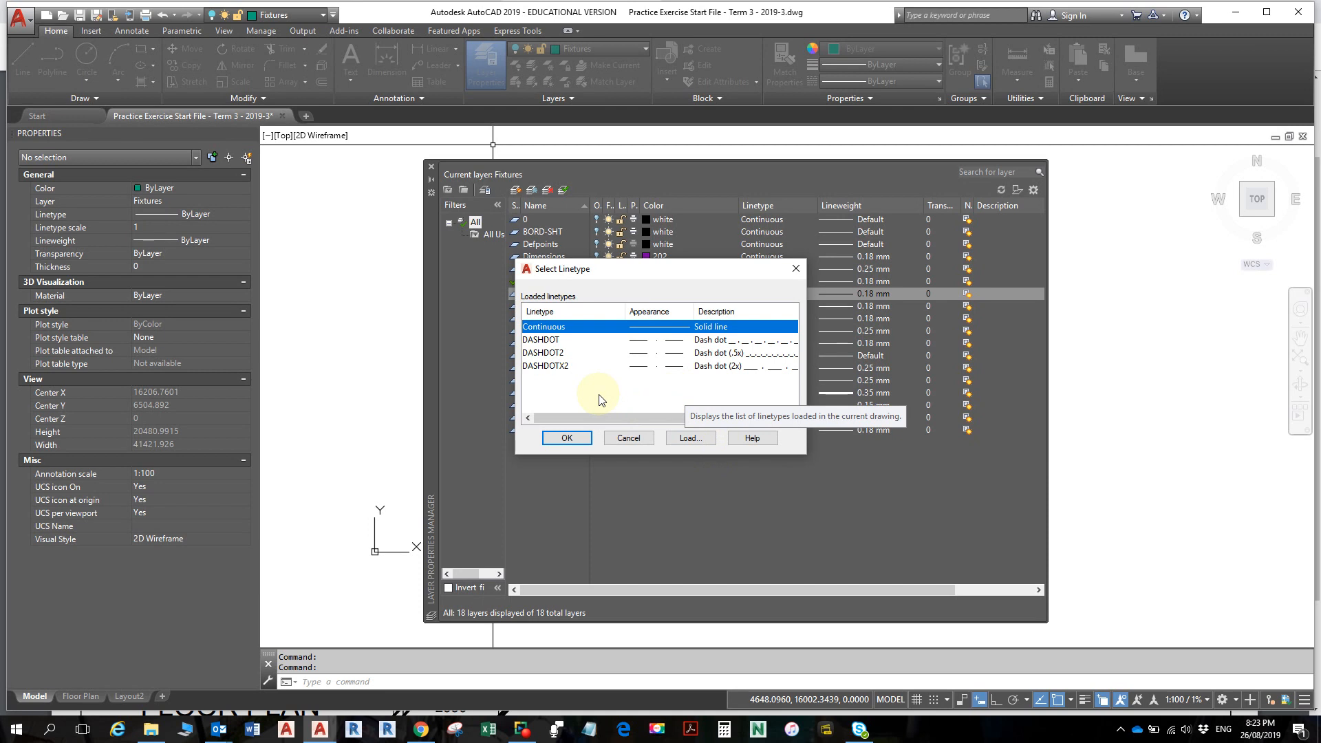
{"action": "key", "text": "Escape"}
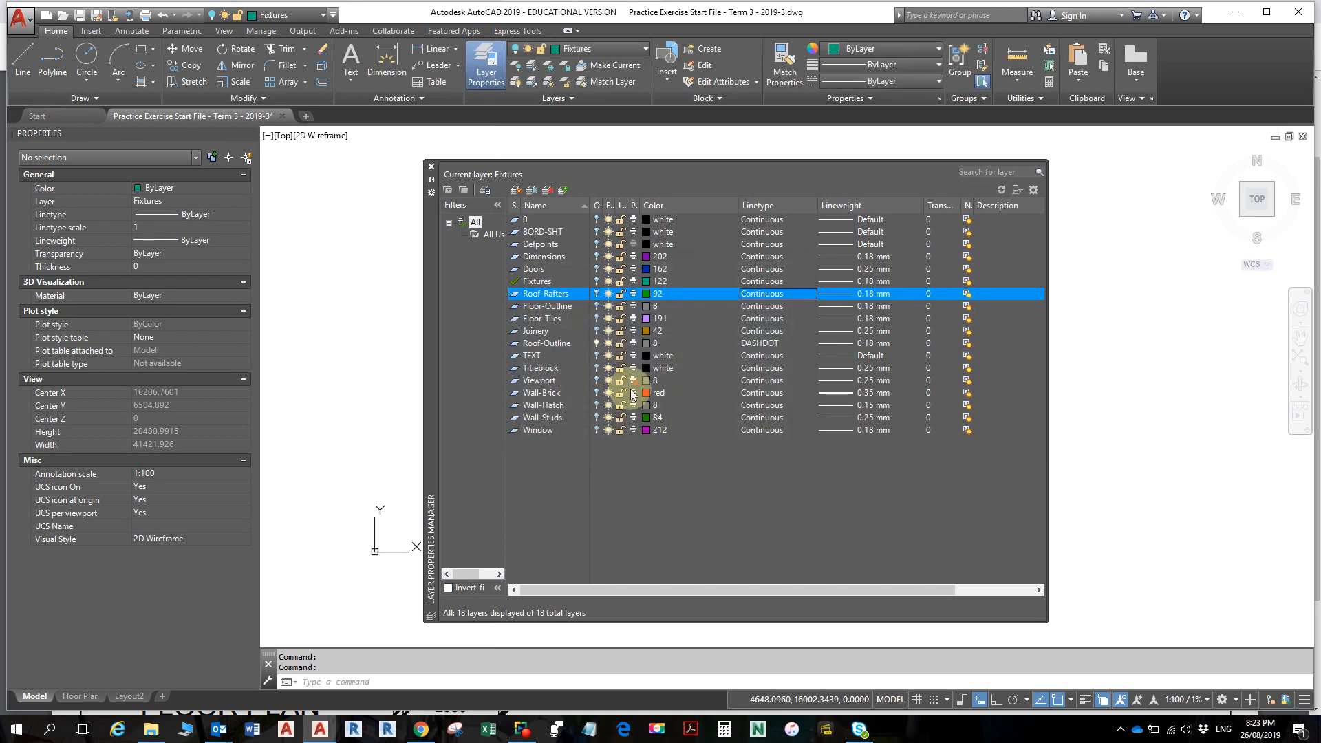
{"action": "left_click", "coordinate": [753, 294]}
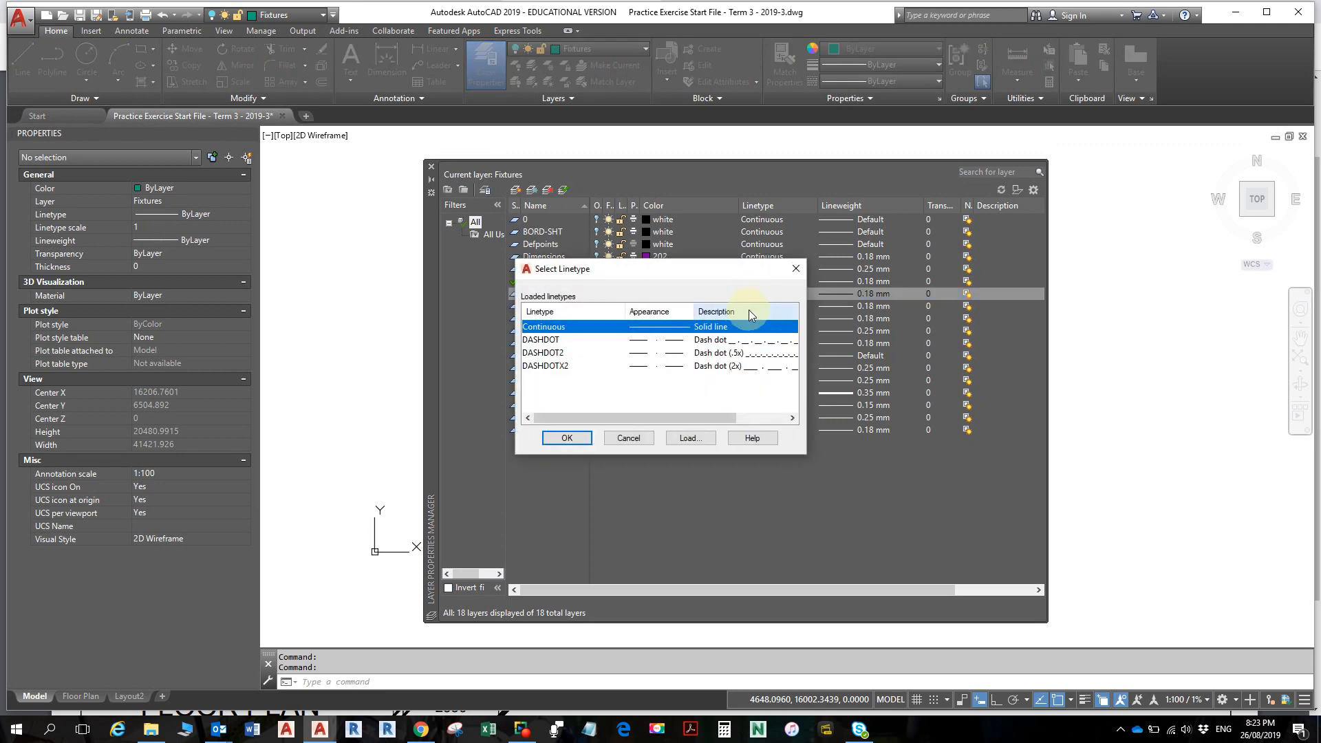
{"action": "key", "text": "Escape"}
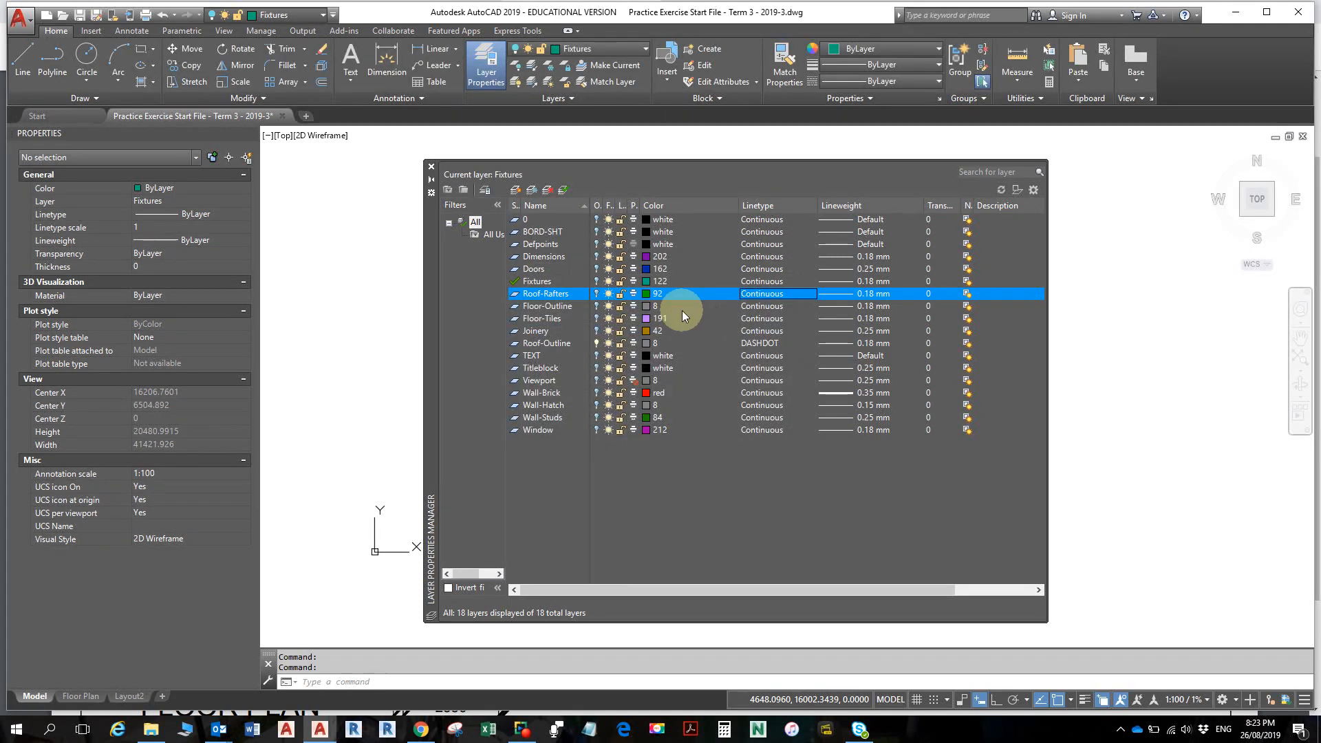
- Load the CENTER, CENTER2 and CENTERX2 linetypes from acadiso.lin while choosing the Roof-Rafters layer's linetype
{"action": "left_click", "coordinate": [774, 294]}
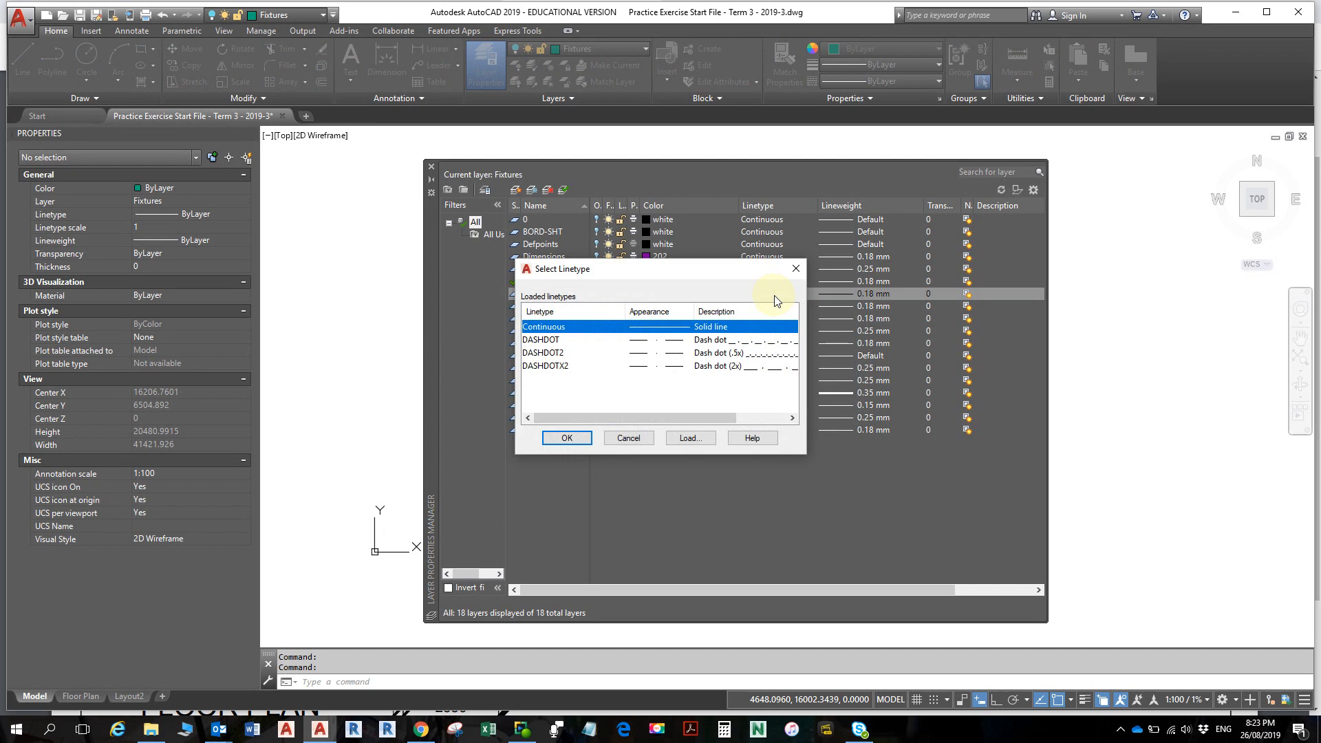
{"action": "left_click", "coordinate": [687, 441]}
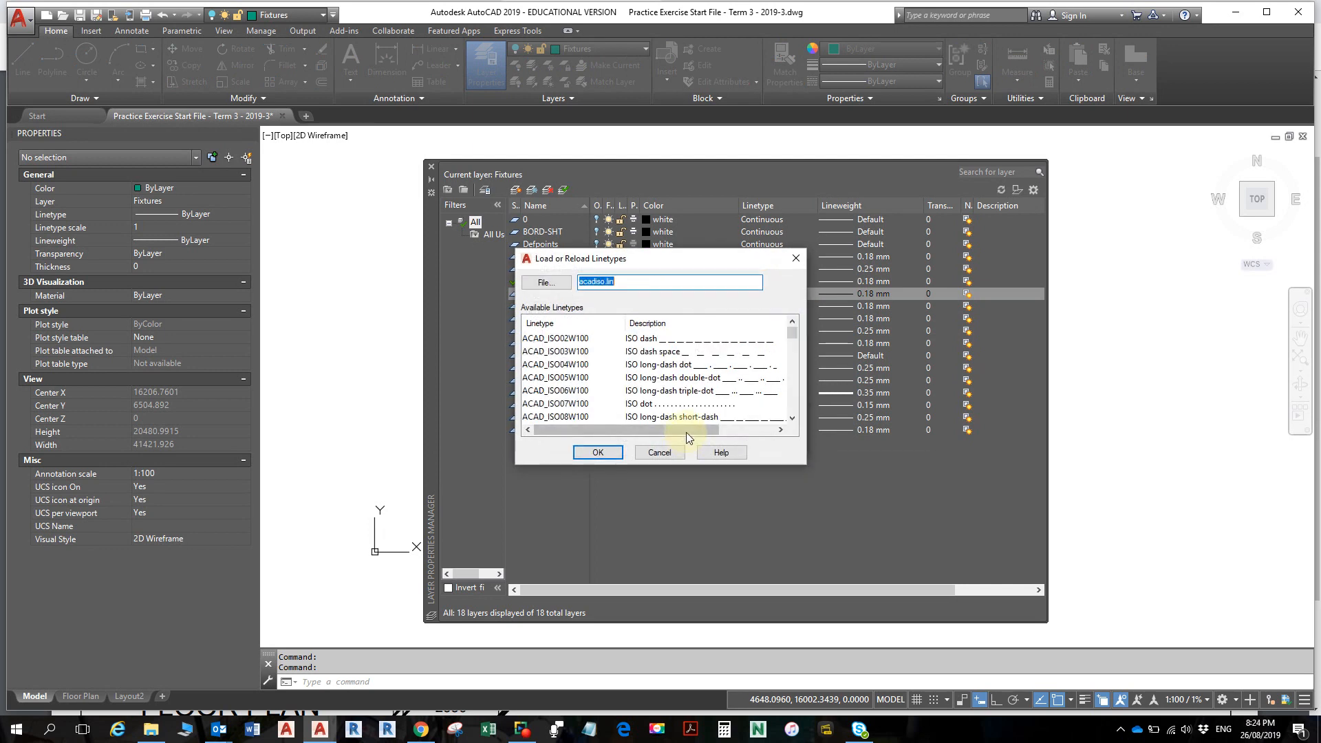
{"action": "scroll", "coordinate": [612, 399], "scroll_direction": "down", "scroll_amount": 4}
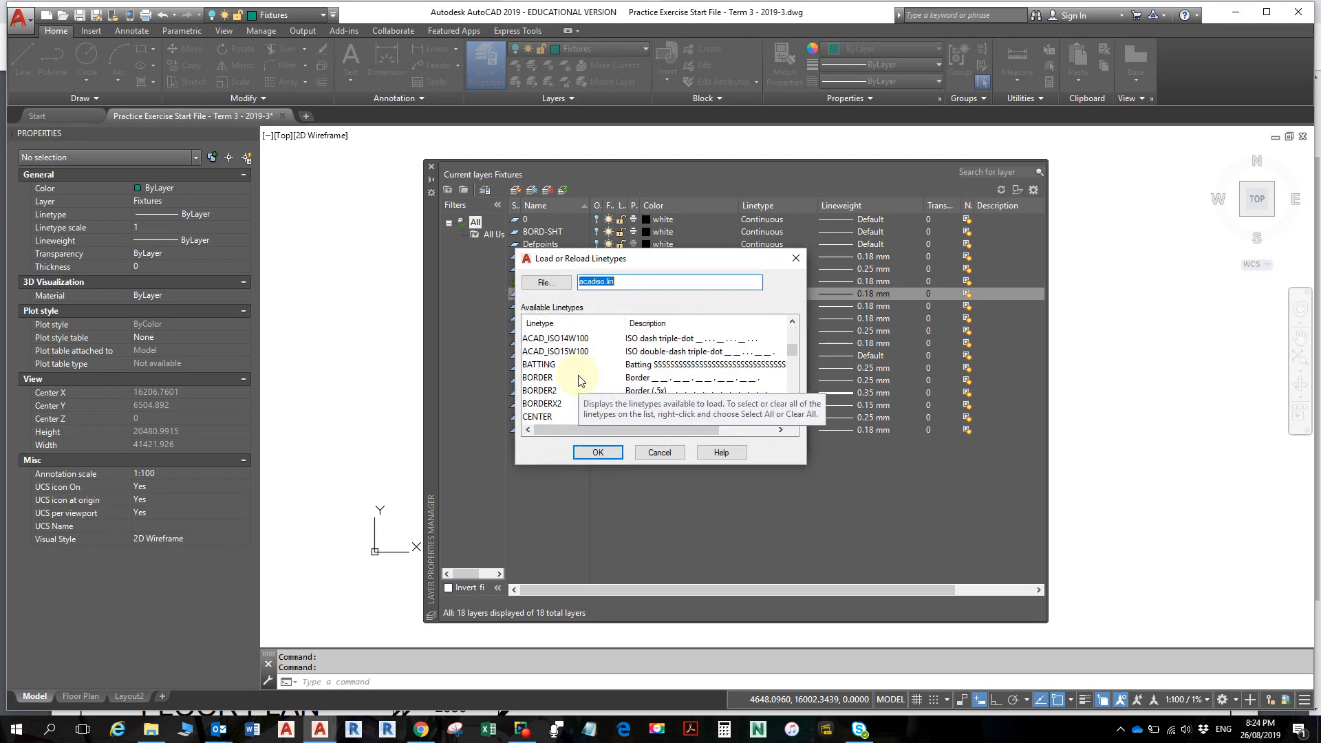
{"action": "scroll", "coordinate": [579, 378], "scroll_direction": "down", "scroll_amount": 1}
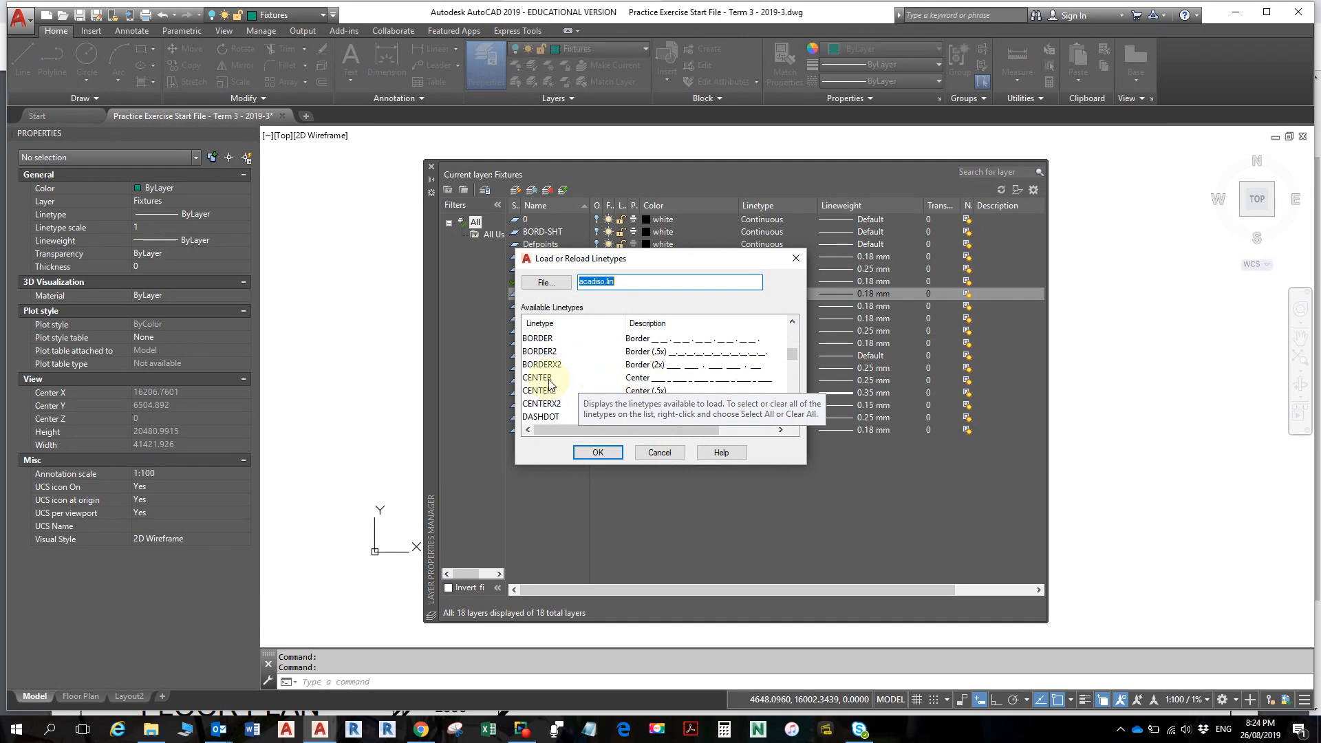
{"action": "left_click_drag", "start_coordinate": [551, 380], "coordinate": [553, 408]}
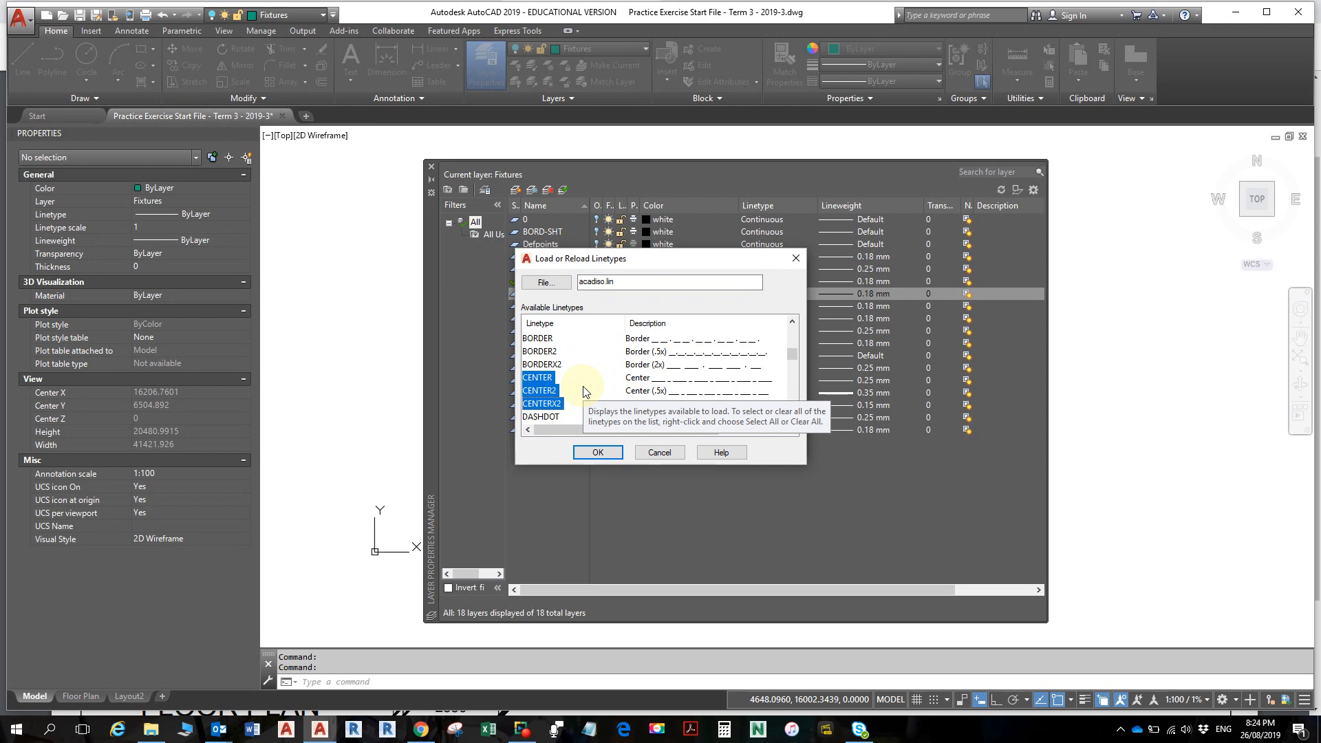
{"action": "left_click", "coordinate": [606, 453]}
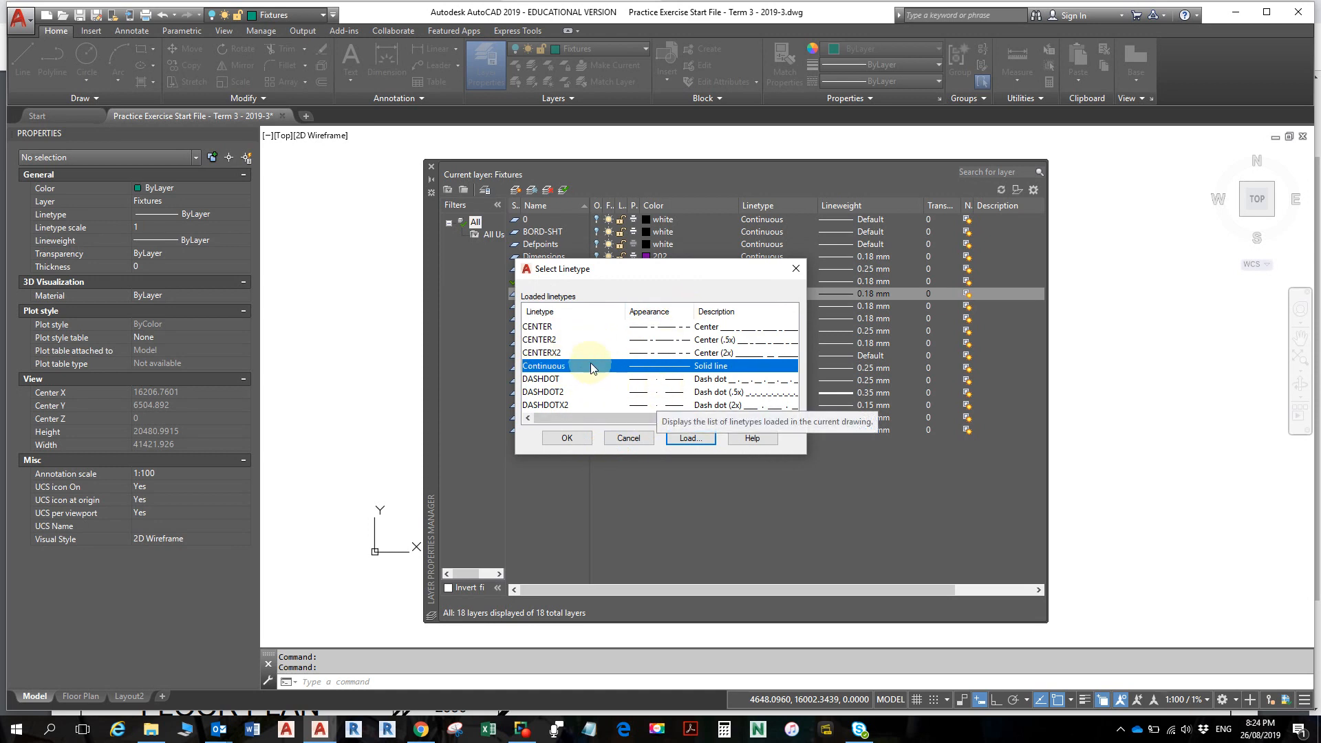
- Assign the CENTER linetype to the Roof-Rafters layer and close the layer manager
{"action": "left_click", "coordinate": [543, 330]}
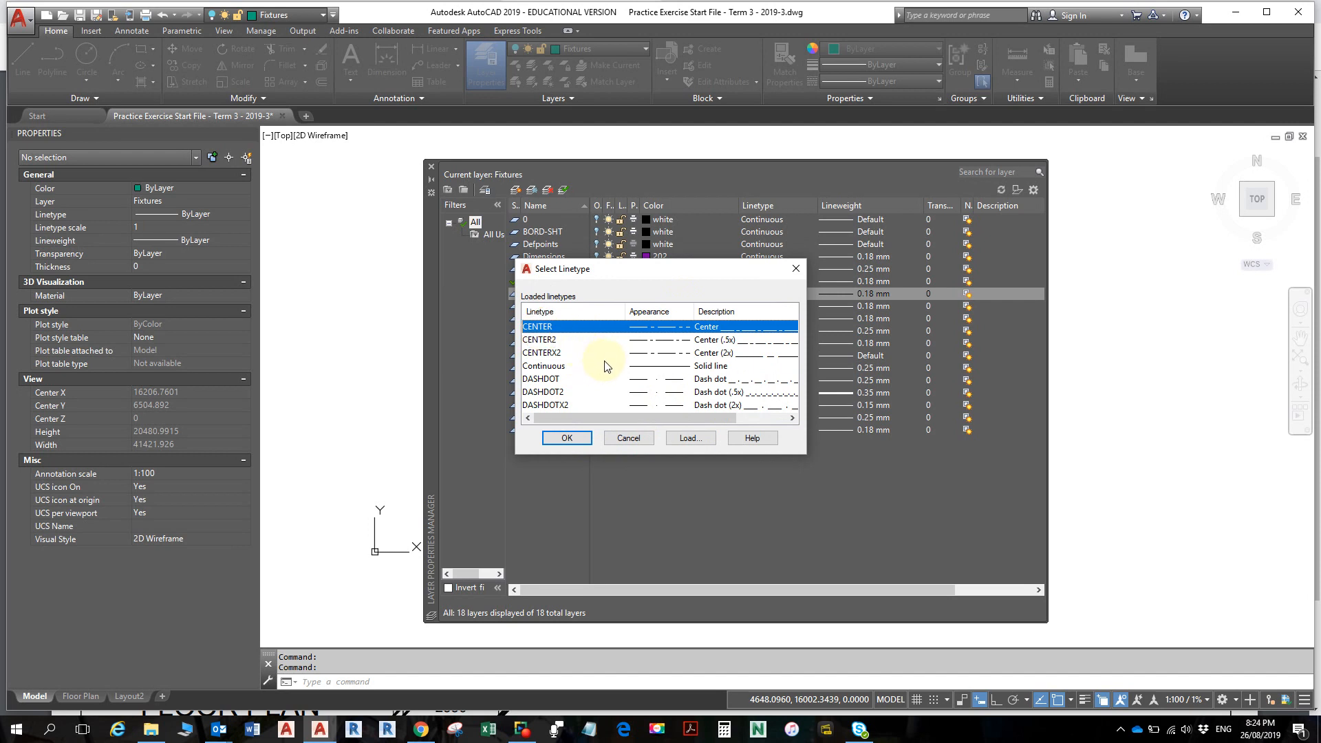
{"action": "left_click", "coordinate": [565, 438]}
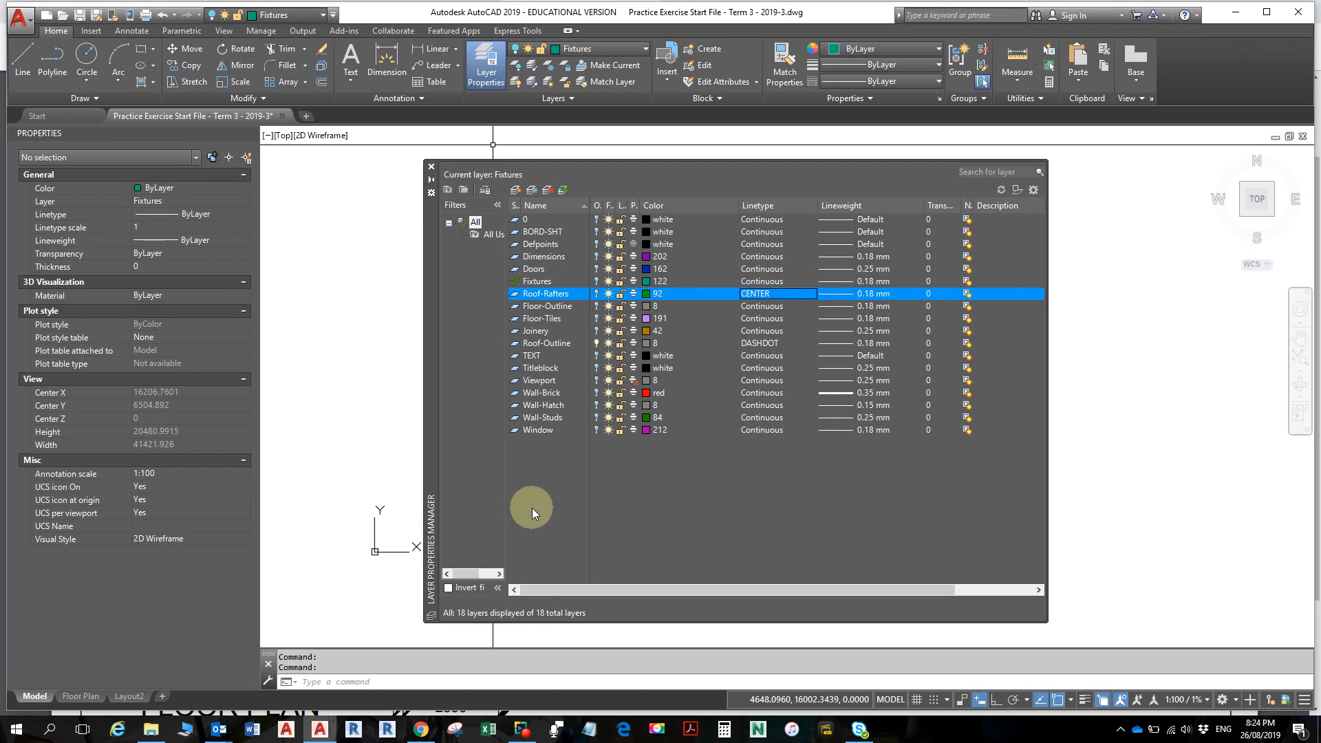
{"action": "left_click", "coordinate": [432, 168]}
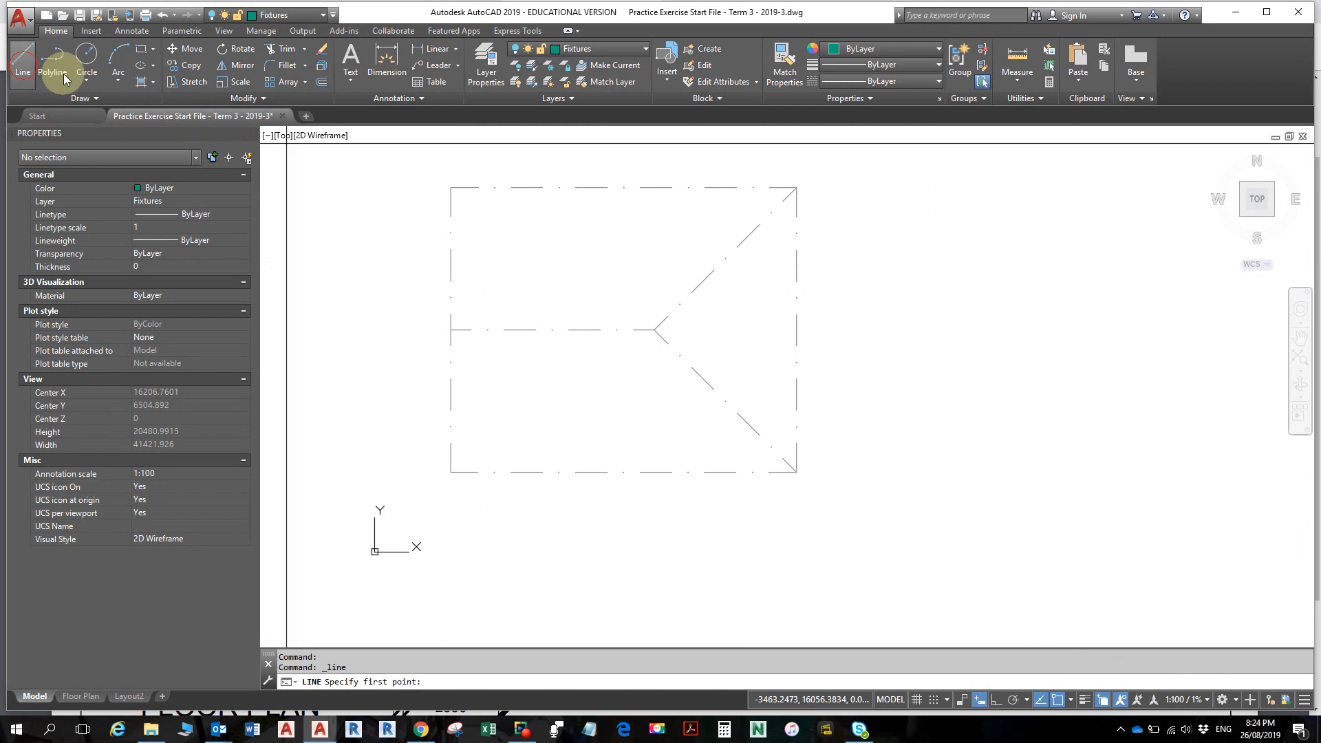
{"action": "left_click", "coordinate": [412, 185]}
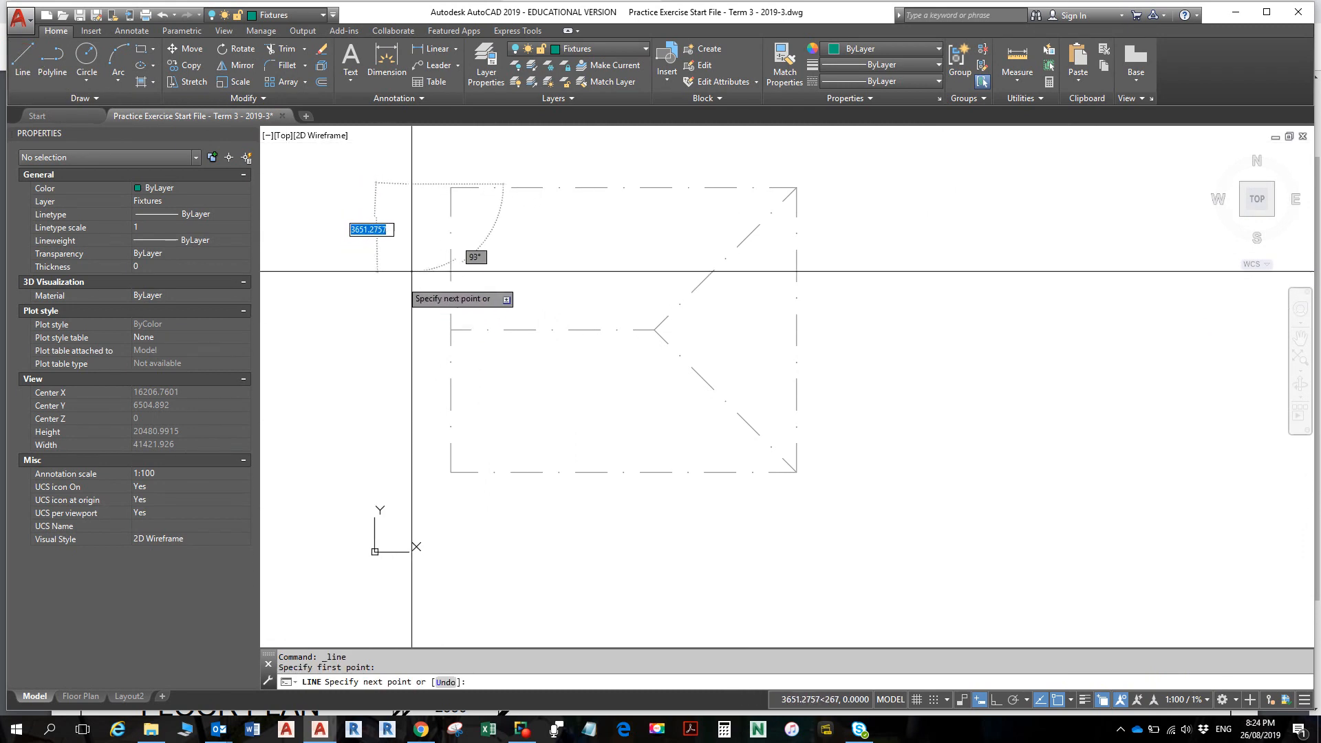
{"action": "key", "text": "Escape"}
{"action": "key", "text": "Escape"}
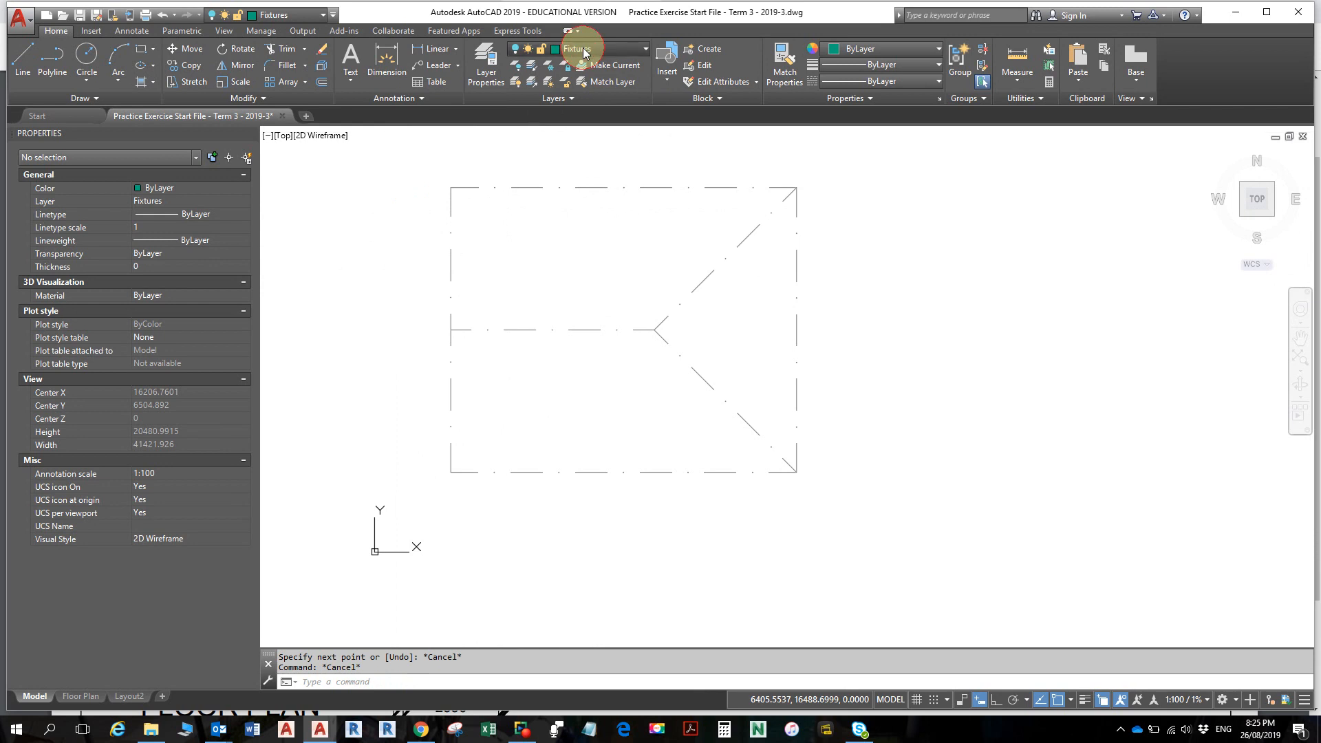
- Make Roof-Rafters the current layer and turn it on
{"action": "left_click", "coordinate": [583, 48]}
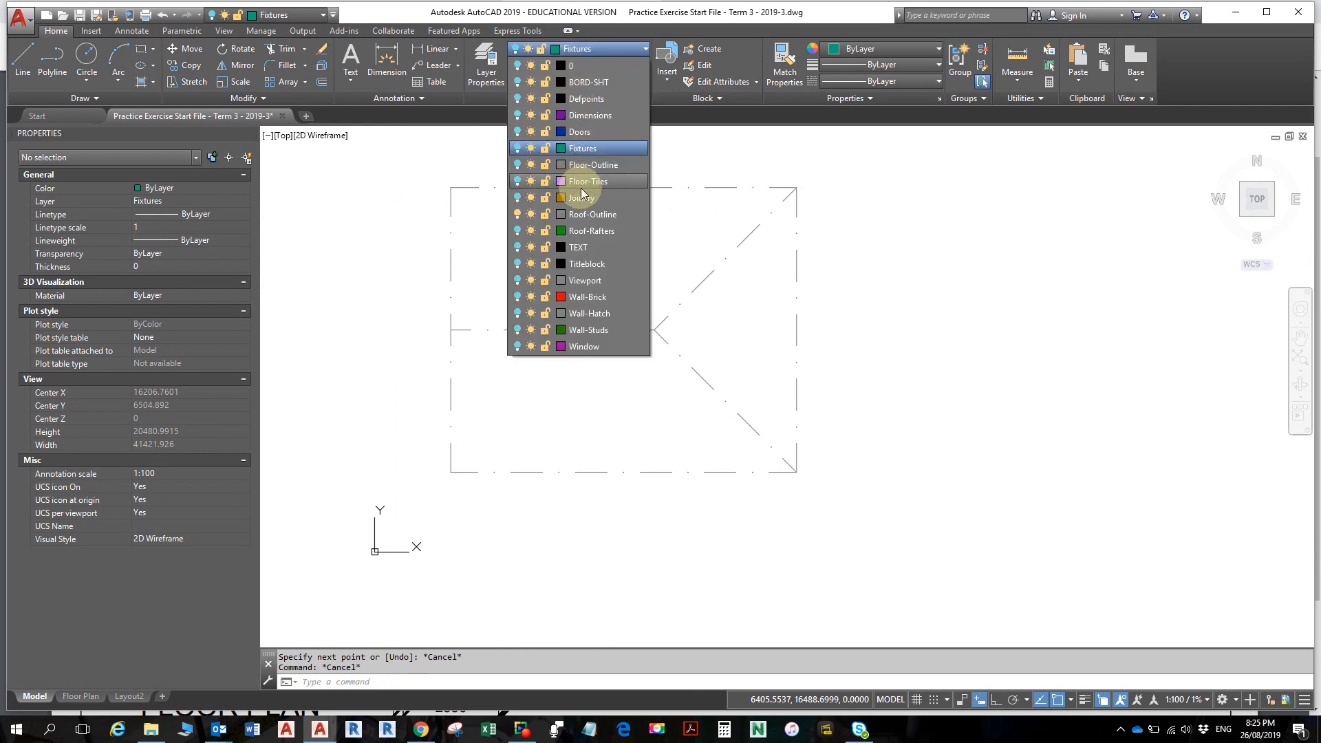
{"action": "left_click", "coordinate": [588, 232]}
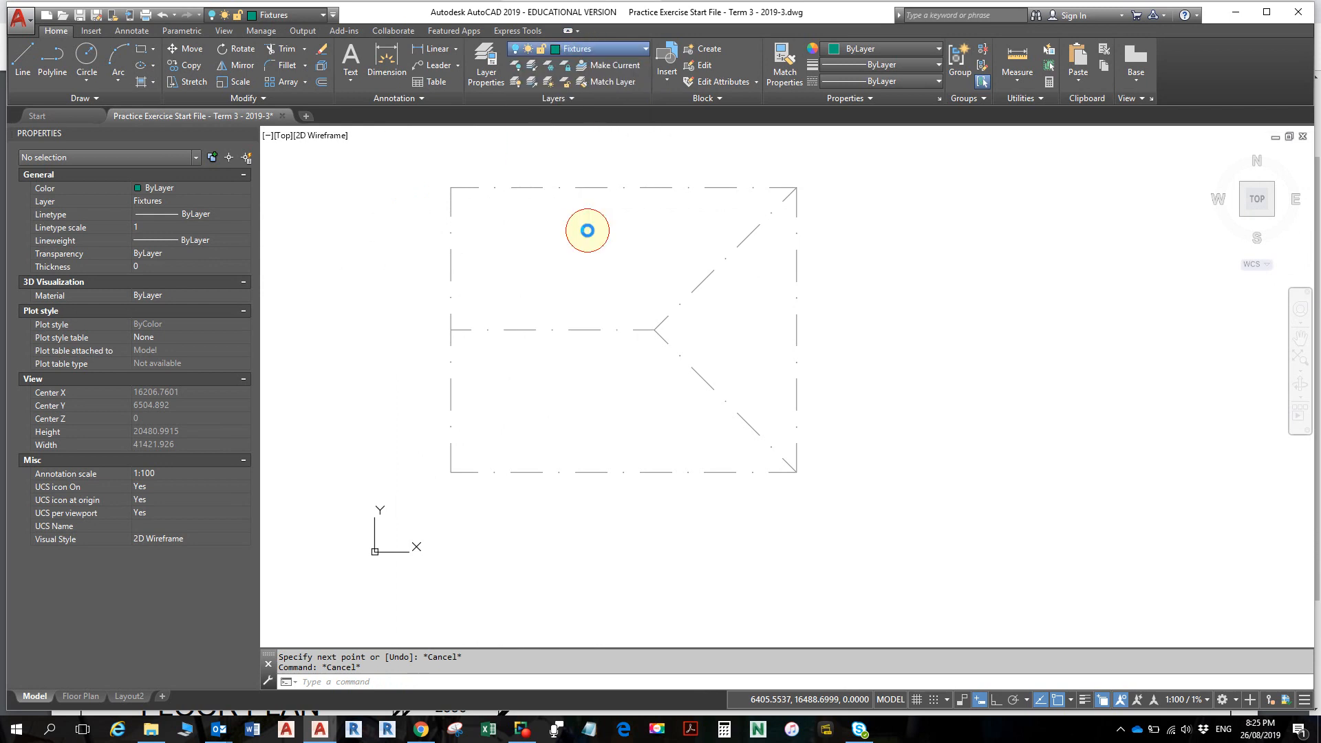
{"action": "left_click", "coordinate": [558, 339]}
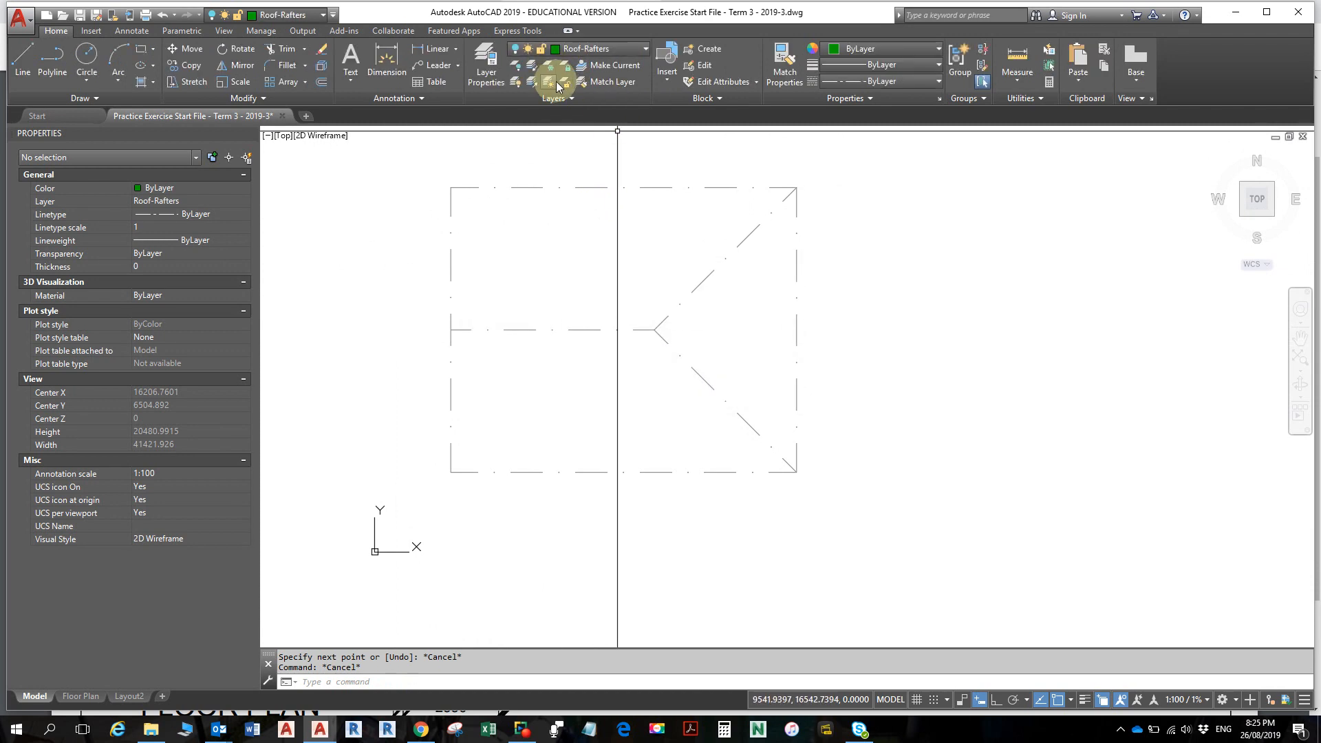
{"action": "left_click", "coordinate": [587, 49]}
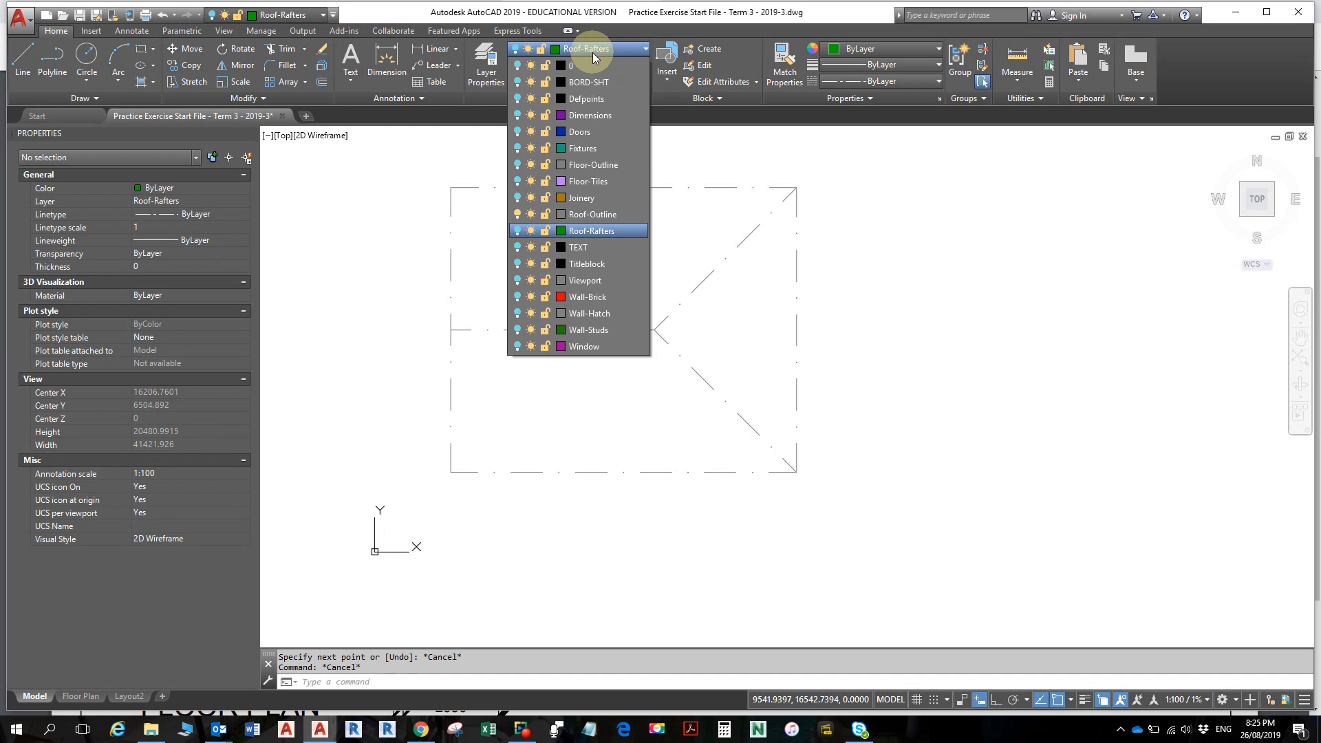
{"action": "left_click", "coordinate": [517, 232]}
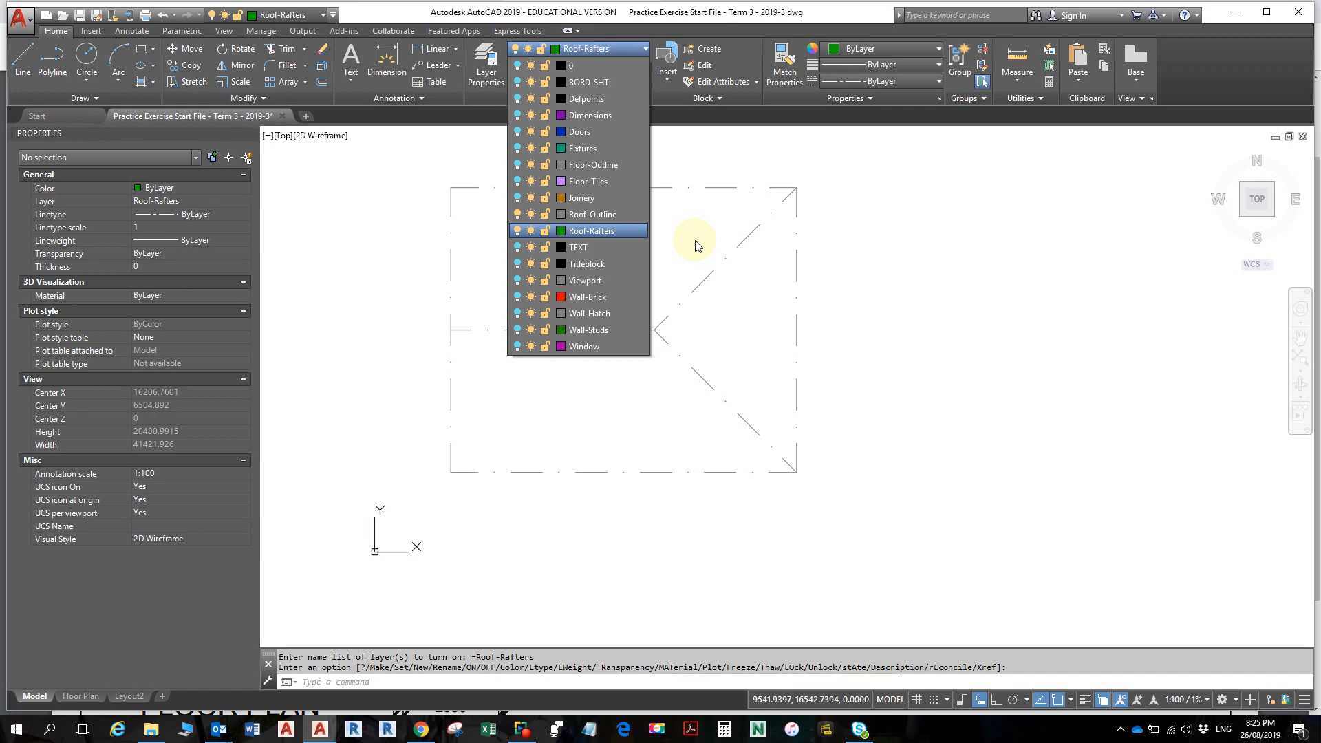
{"action": "left_click", "coordinate": [916, 269]}
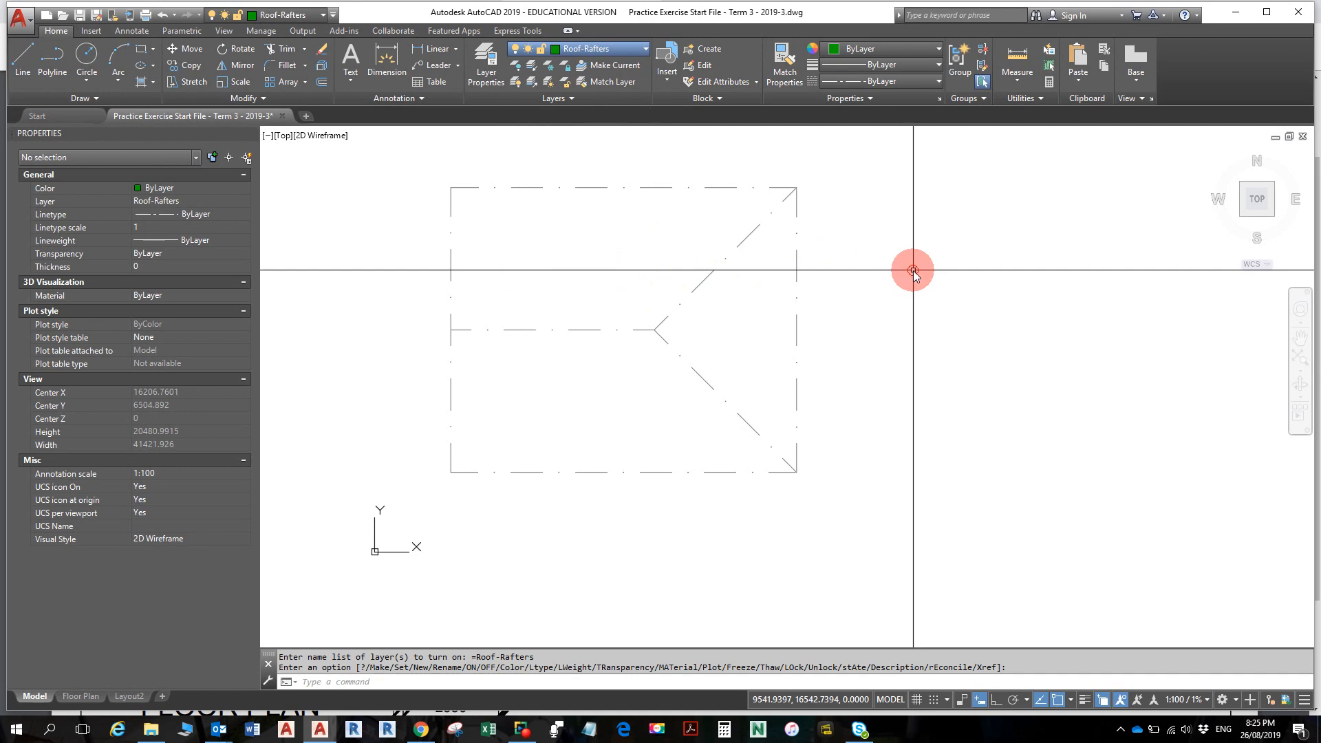
{"action": "key", "text": "Escape"}
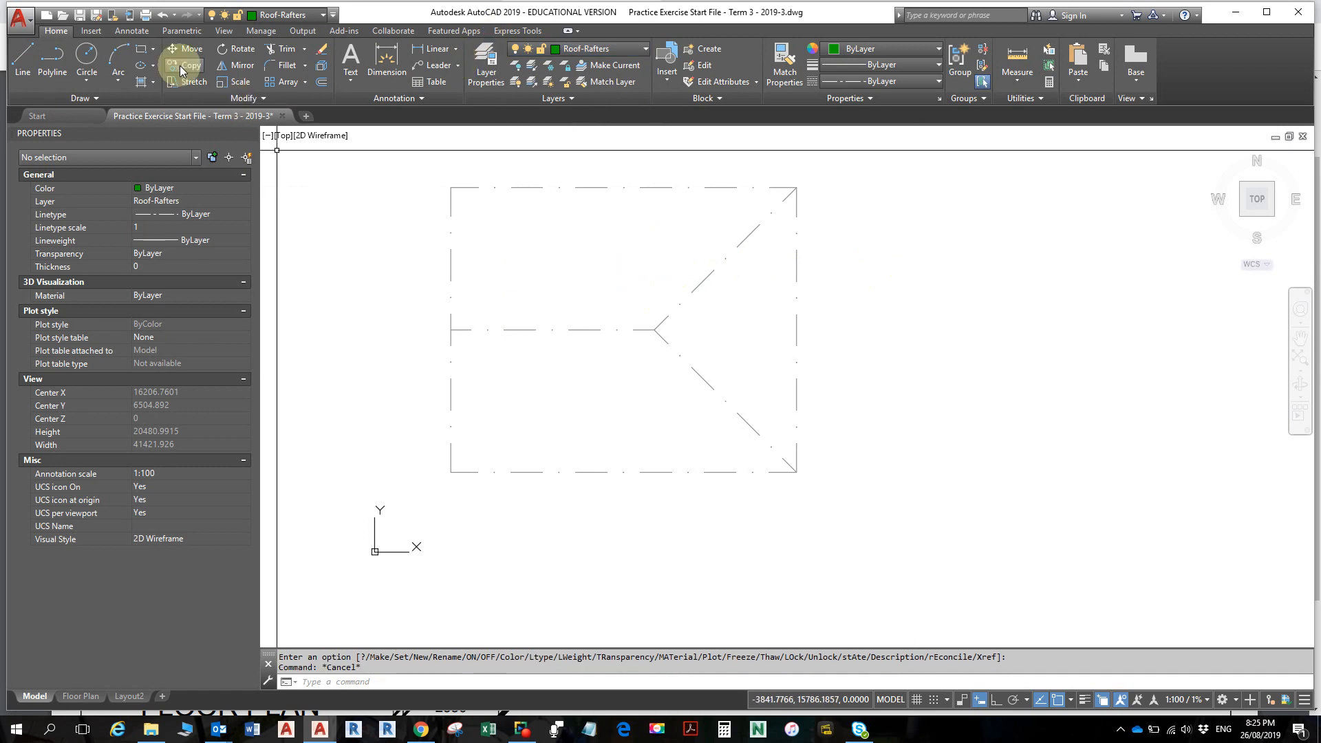
- Draw a vertical line about 5512 long just left of the roof outline, from near its top edge down to ridge level
{"action": "left_click", "coordinate": [23, 59]}
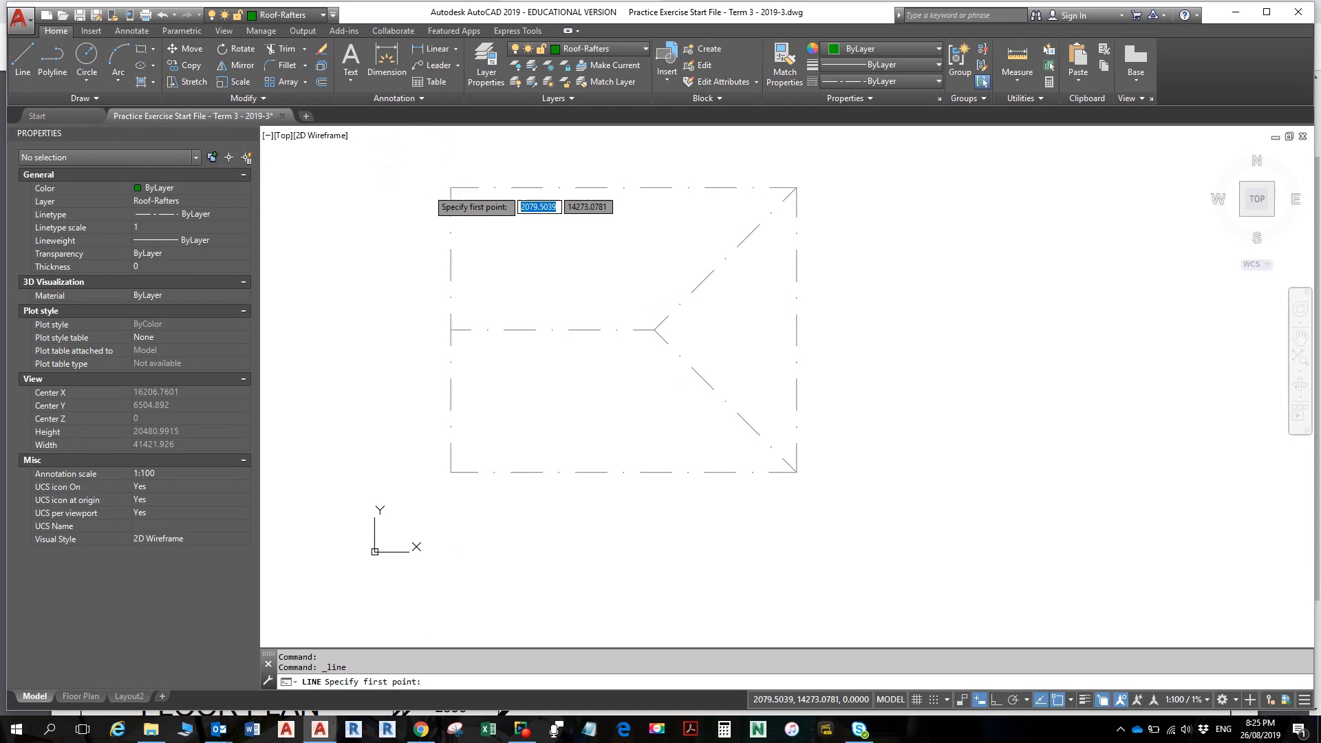
{"action": "left_click", "coordinate": [451, 187]}
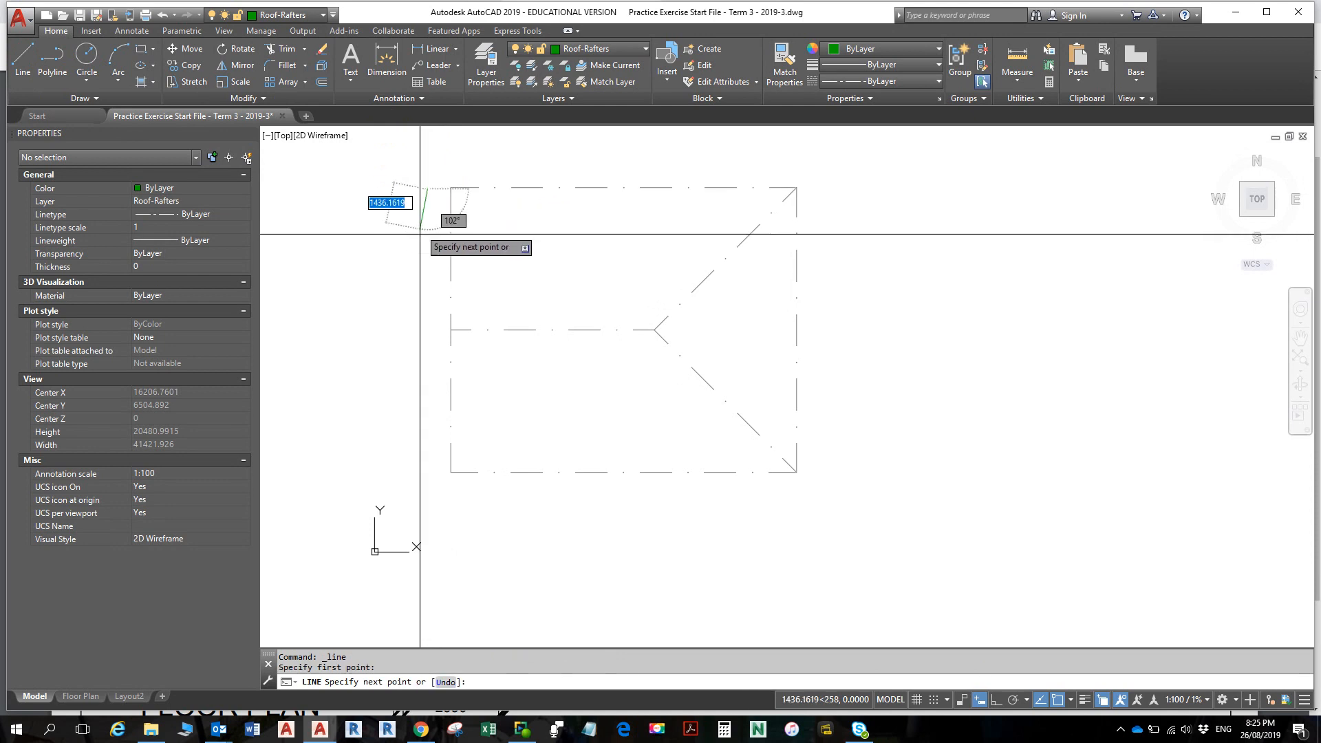
{"action": "left_click", "coordinate": [427, 330]}
{"action": "key", "text": "Escape"}
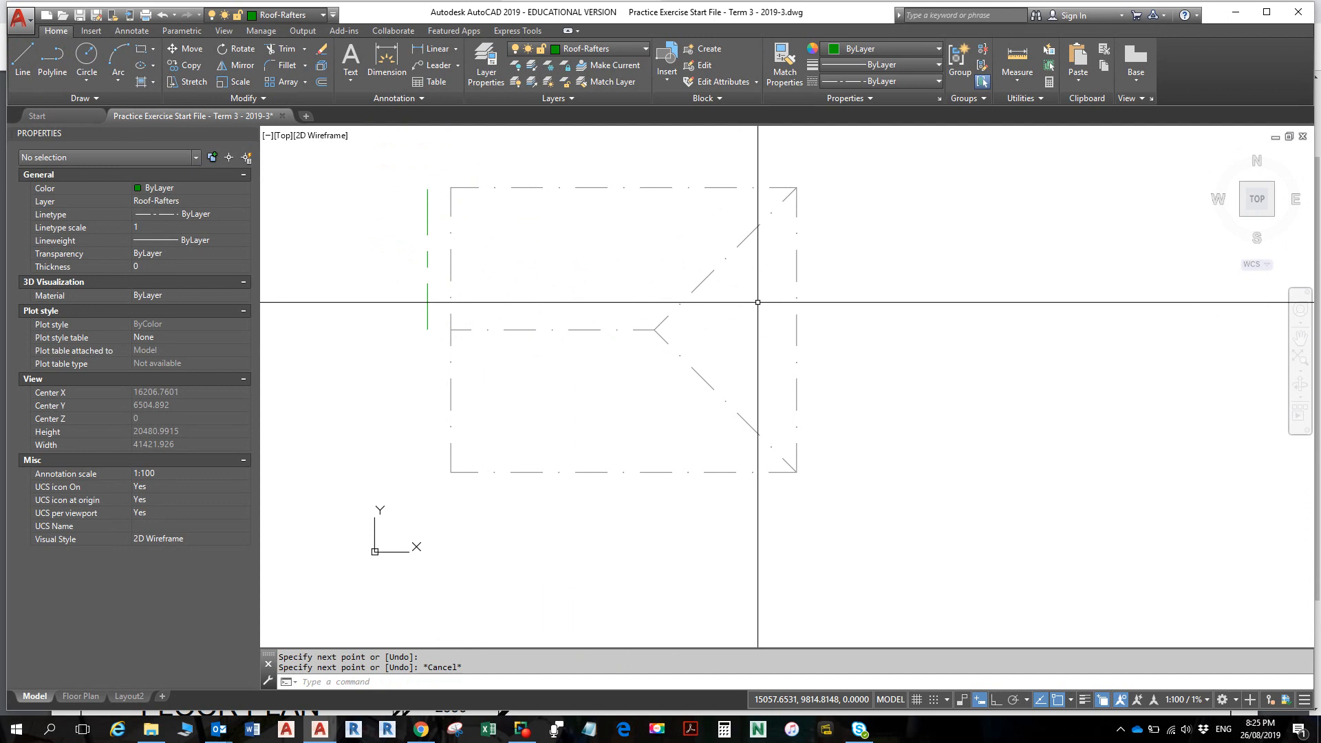
- Change the Roof-Rafters layer's linetype to CENTER2 and close the layer manager
{"action": "left_click", "coordinate": [495, 74]}
{"action": "left_click", "coordinate": [750, 343]}
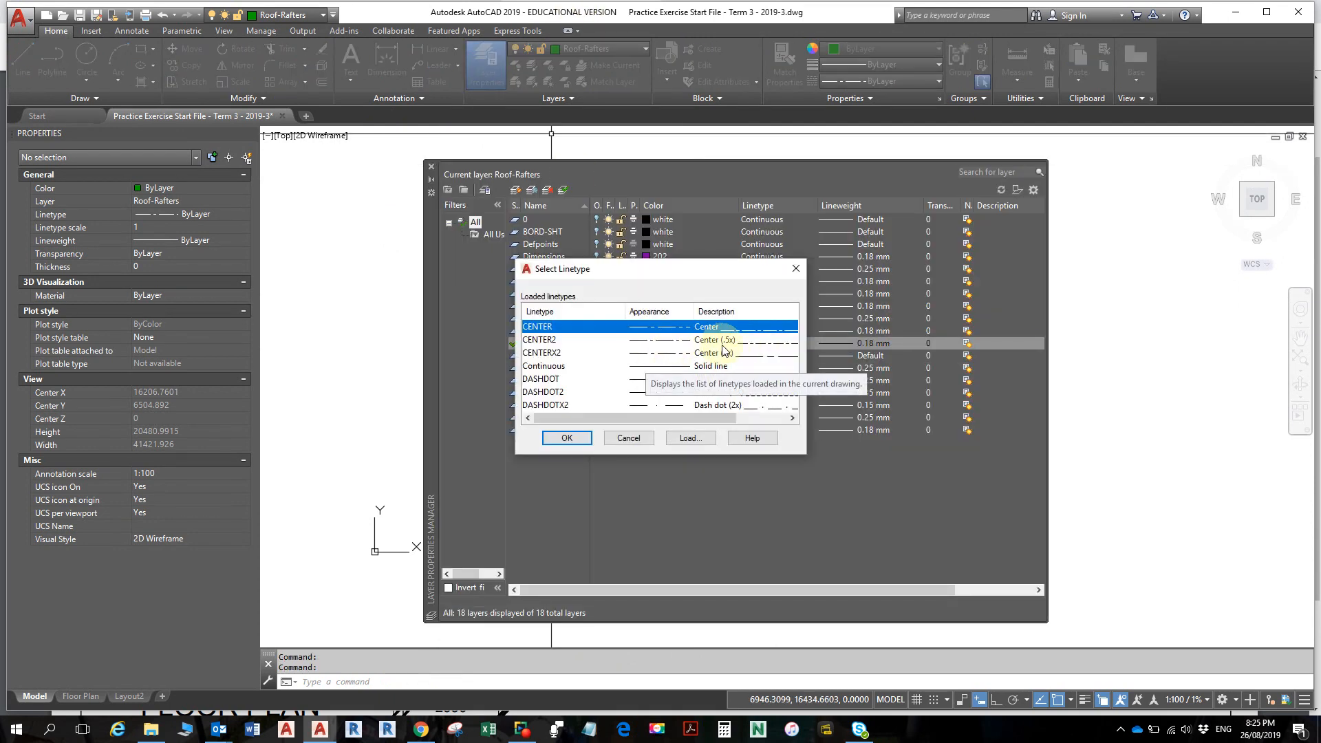
{"action": "left_click", "coordinate": [548, 341]}
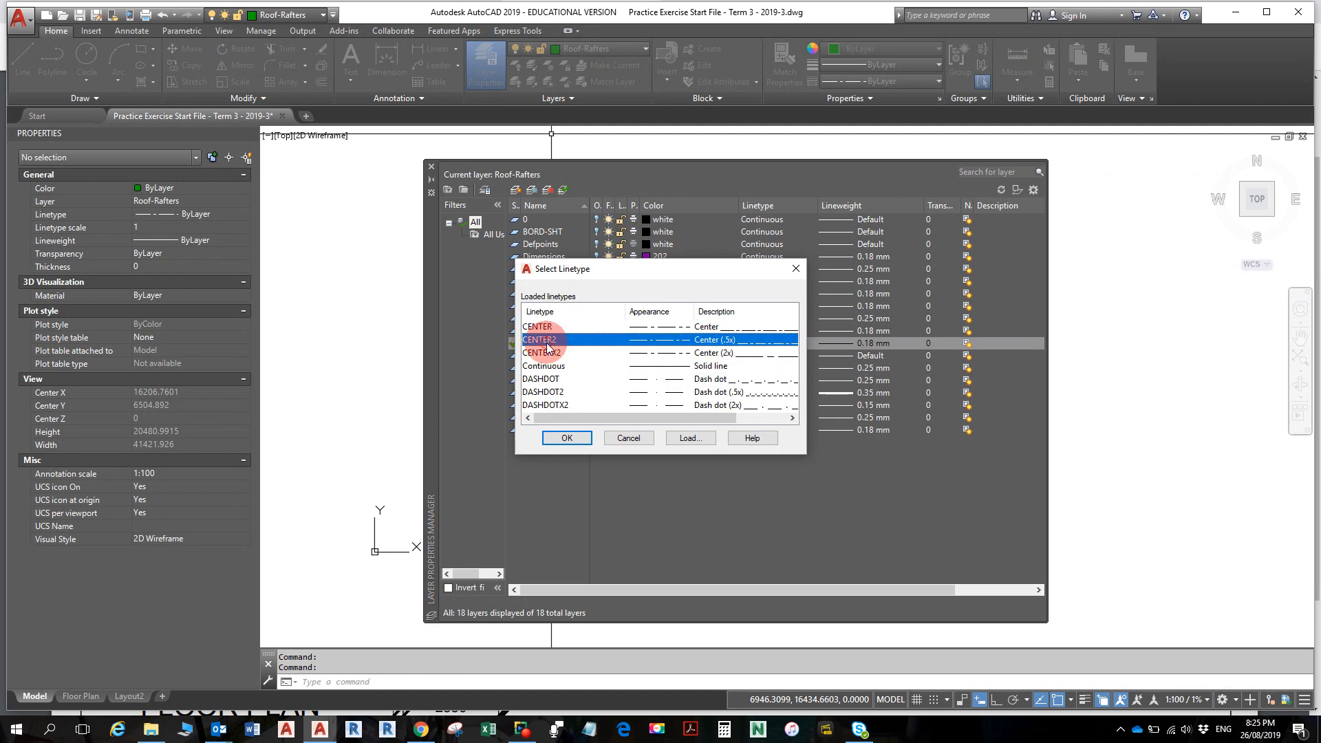
{"action": "left_click", "coordinate": [568, 438]}
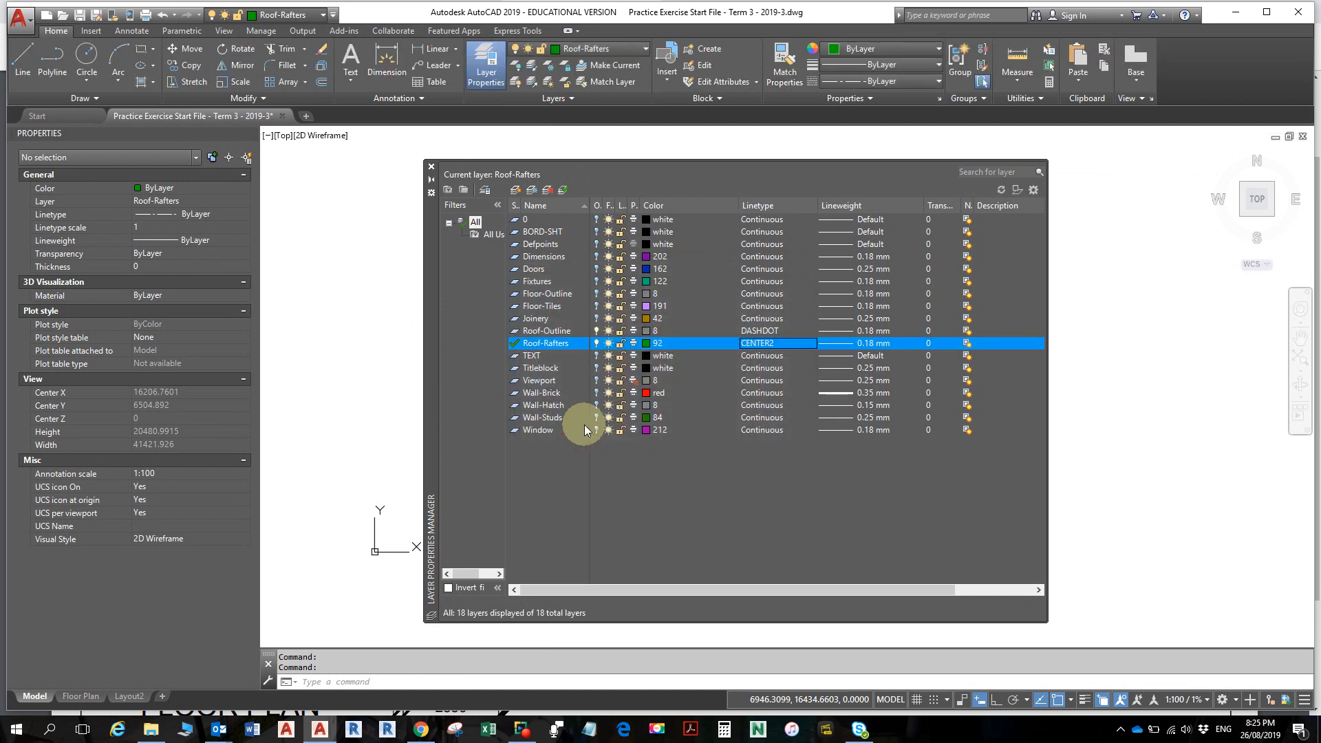
{"action": "left_click", "coordinate": [431, 166]}
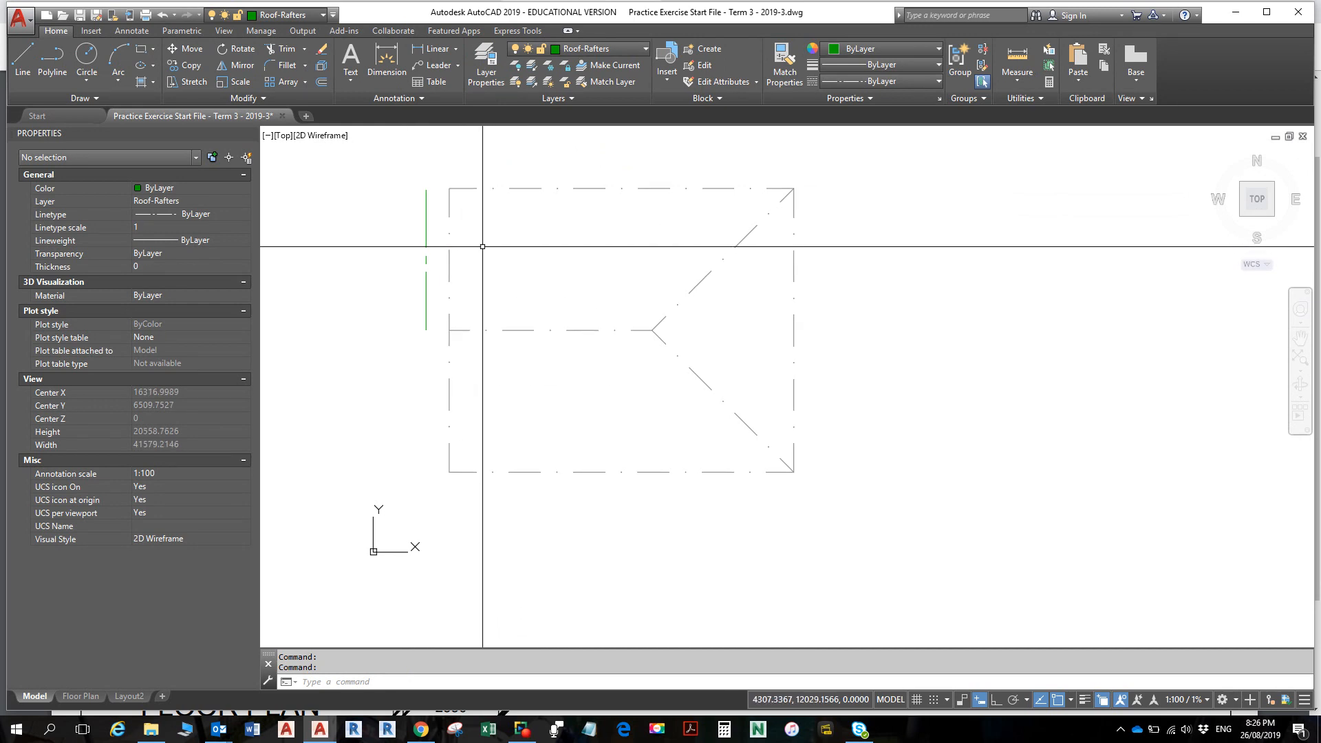
- Regenerate the drawing with REGENALL and check the rafter line's linetype against the Roof-Rafters layer settings
{"action": "scroll", "coordinate": [502, 249], "scroll_direction": "down", "scroll_amount": 1}
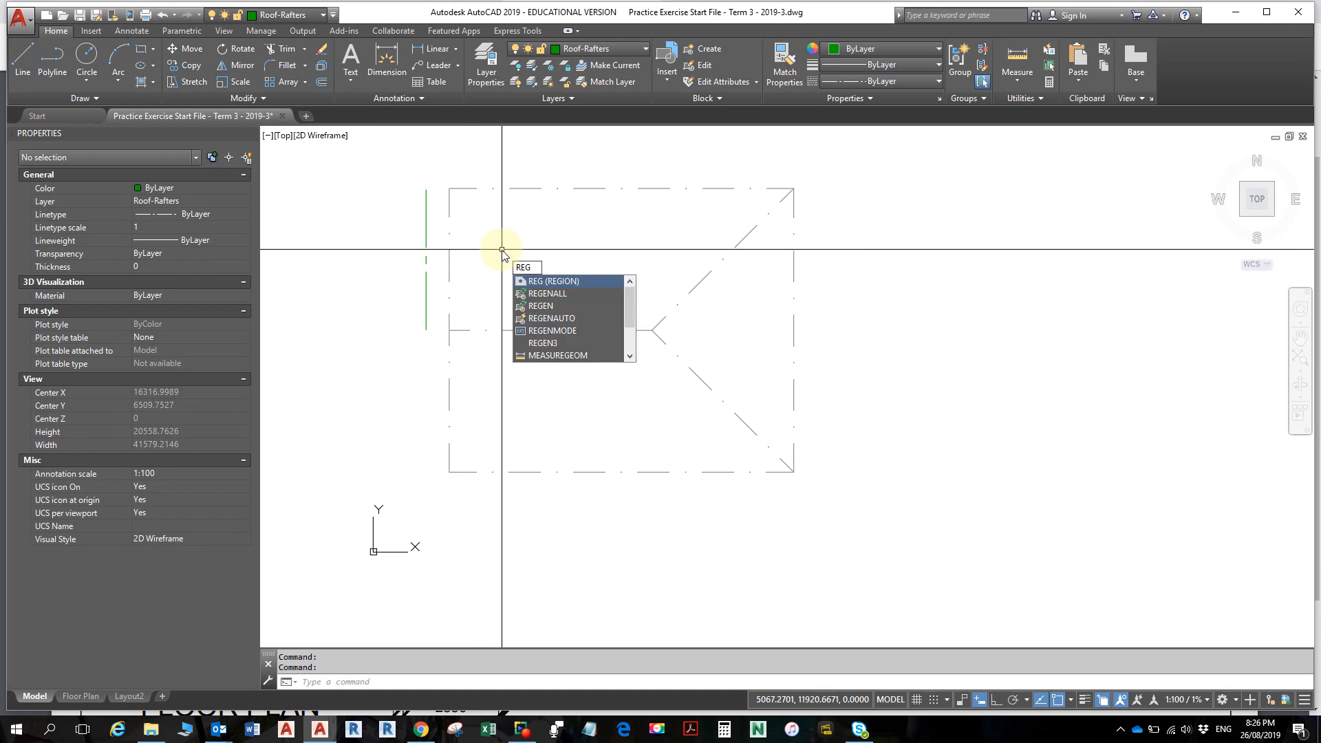
{"action": "left_click", "coordinate": [547, 294]}
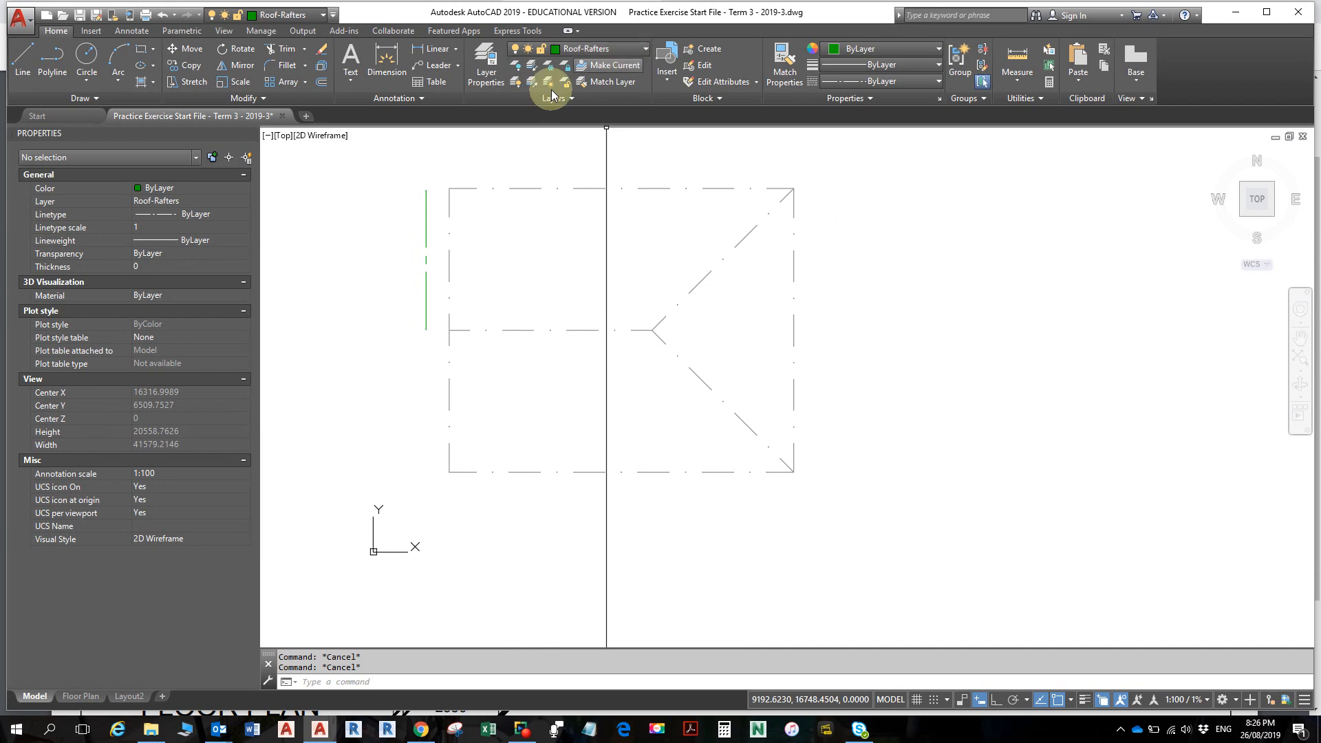
{"action": "left_click", "coordinate": [426, 220]}
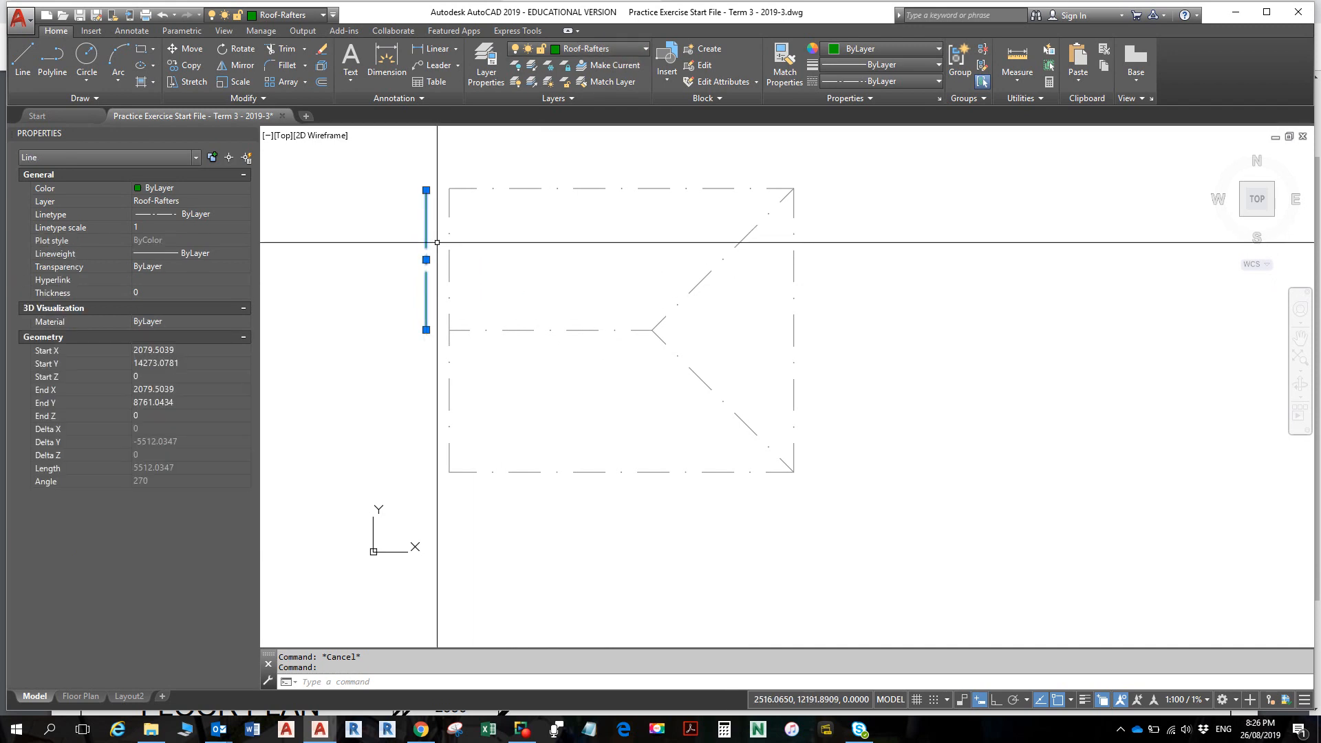
{"action": "left_click", "coordinate": [487, 65]}
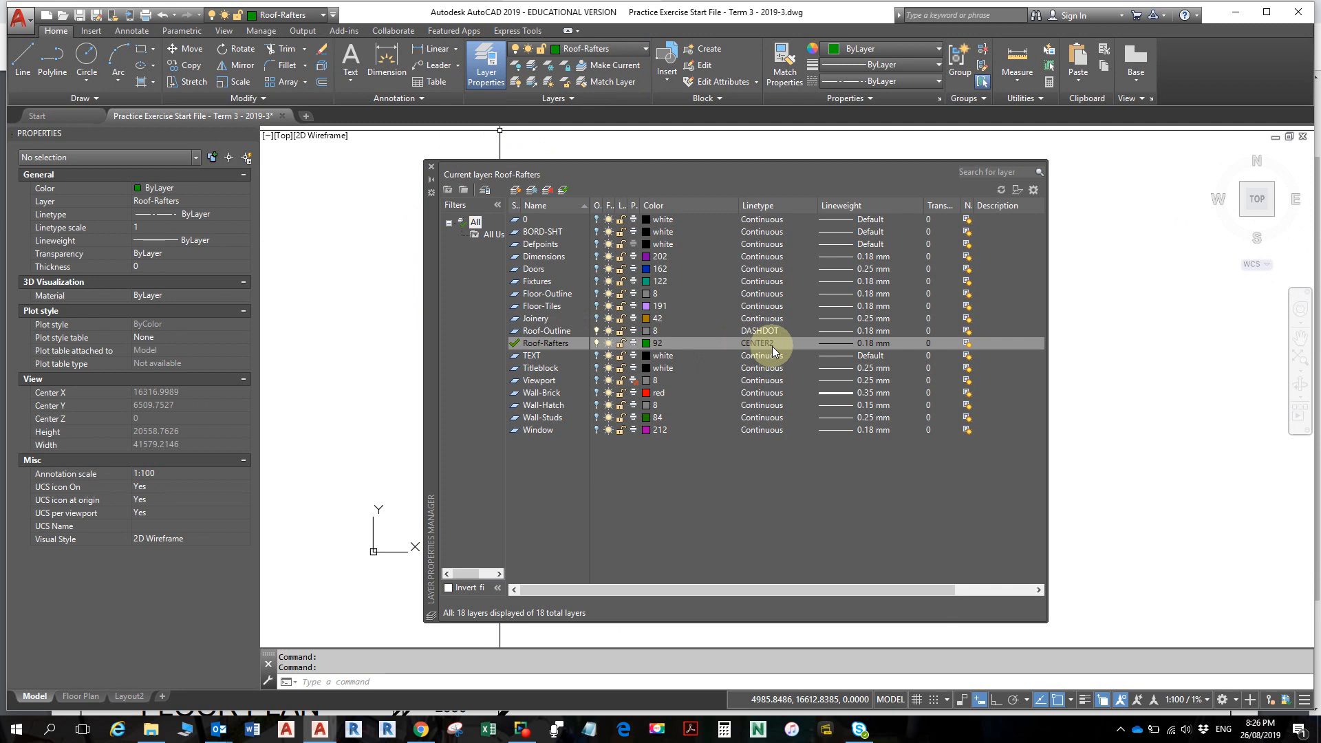
{"action": "key", "text": "Escape"}
{"action": "key", "text": "Escape"}
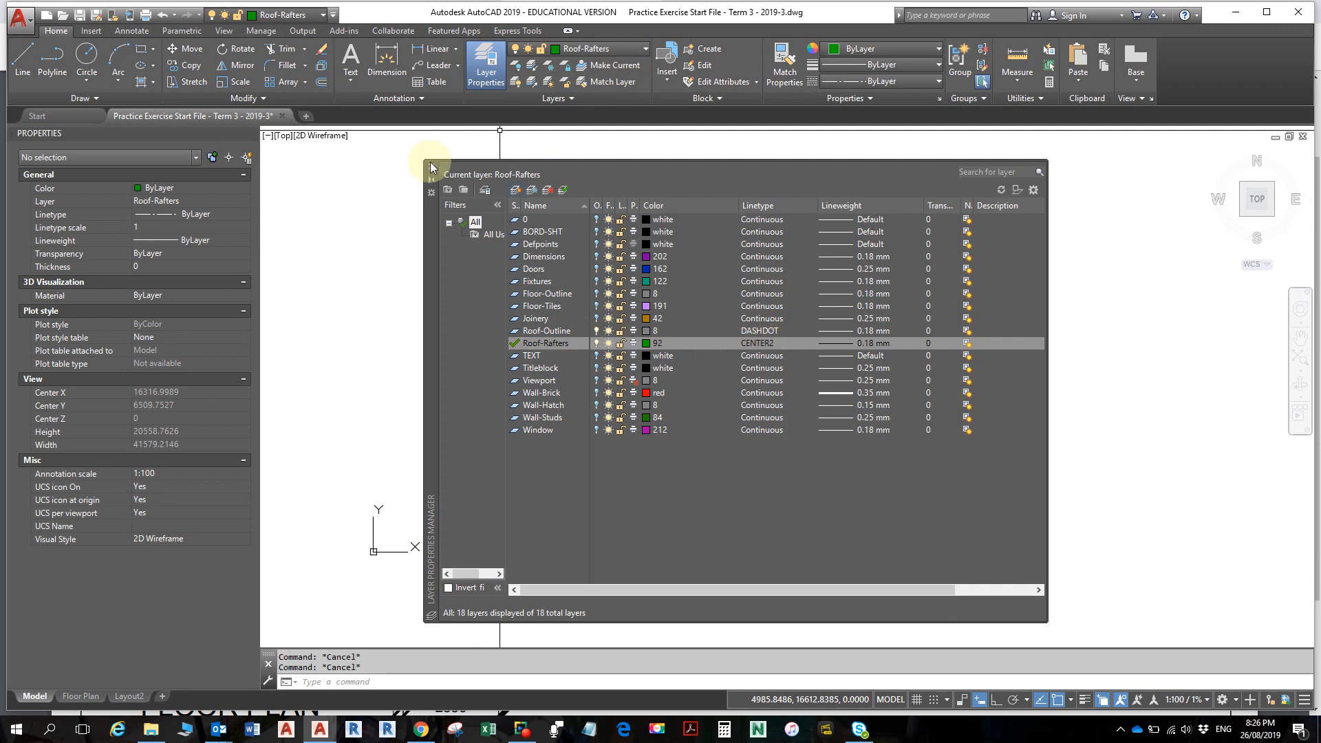
{"action": "left_click", "coordinate": [433, 168]}
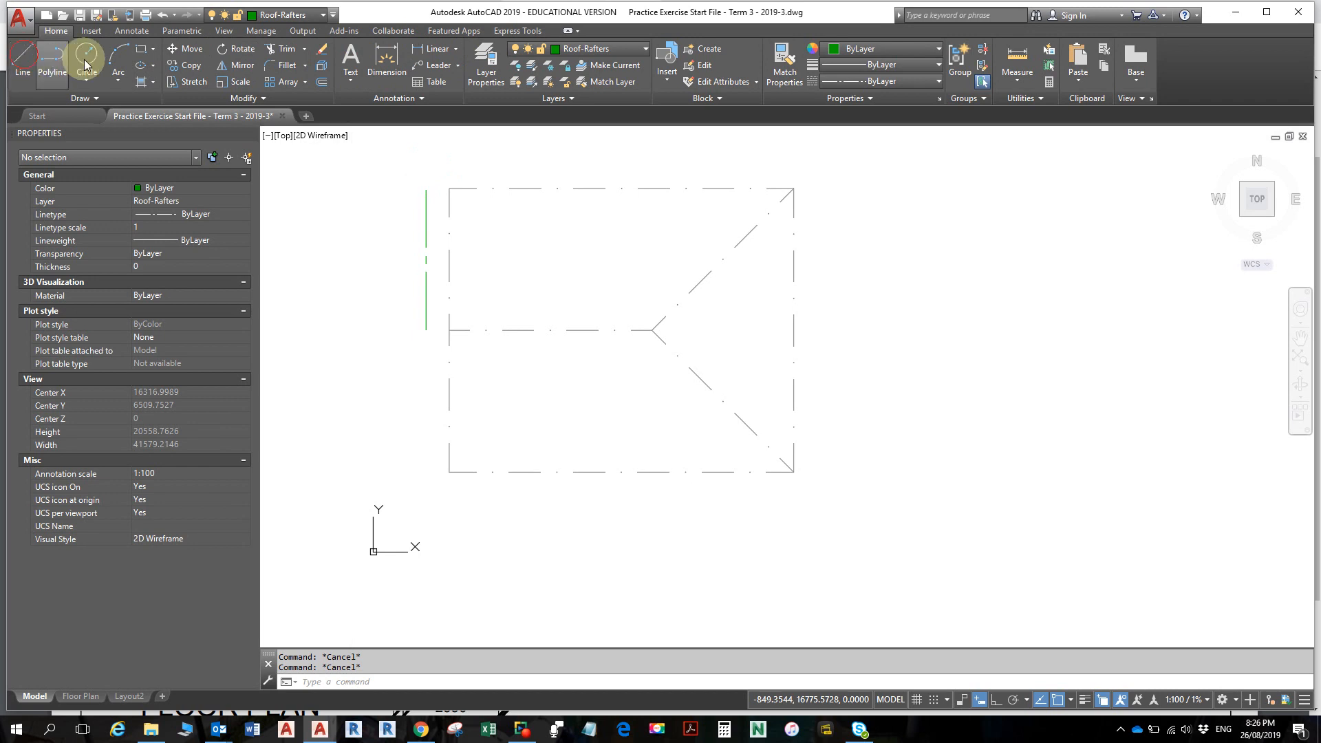
- Draw a second vertical line about 5777 long with Ortho on, to the left of the first rafter line
{"action": "left_click", "coordinate": [22, 59]}
{"action": "left_click", "coordinate": [393, 186]}
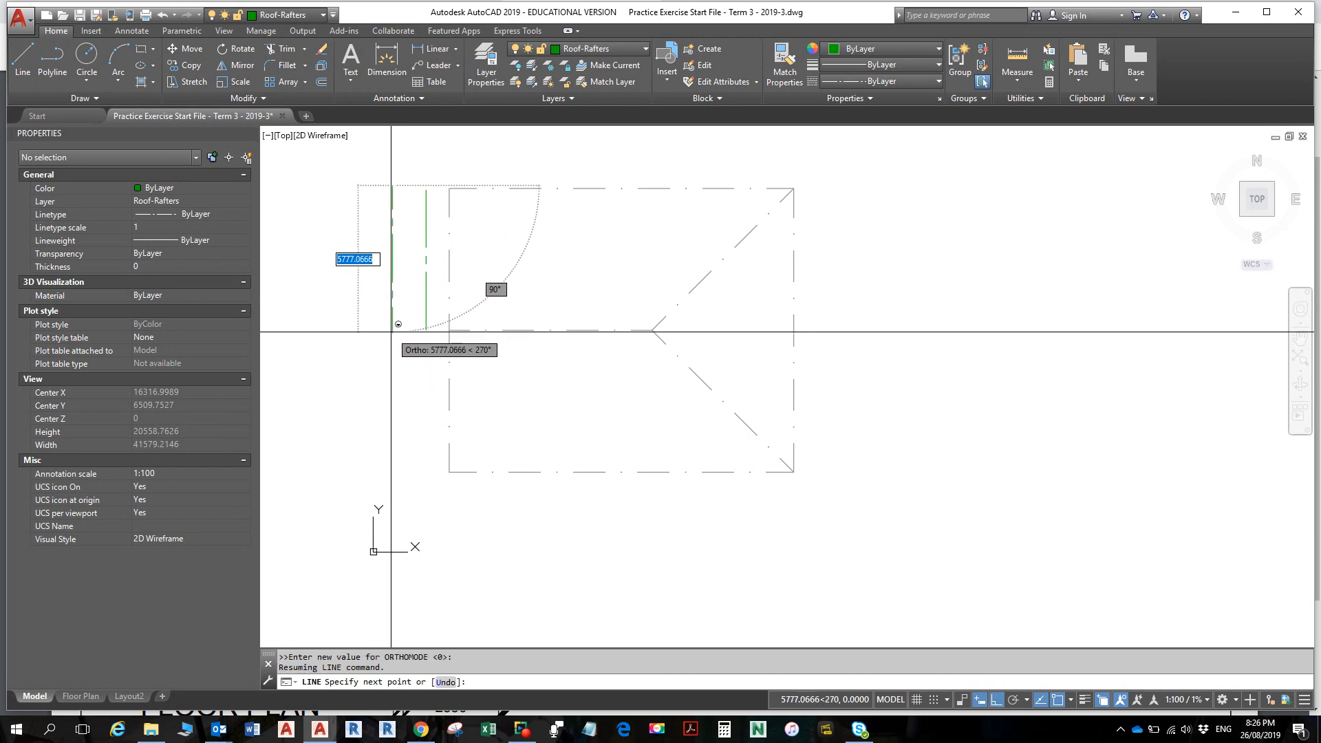
{"action": "left_click", "coordinate": [391, 333]}
{"action": "key", "text": "Escape"}
{"action": "key", "text": "Escape"}
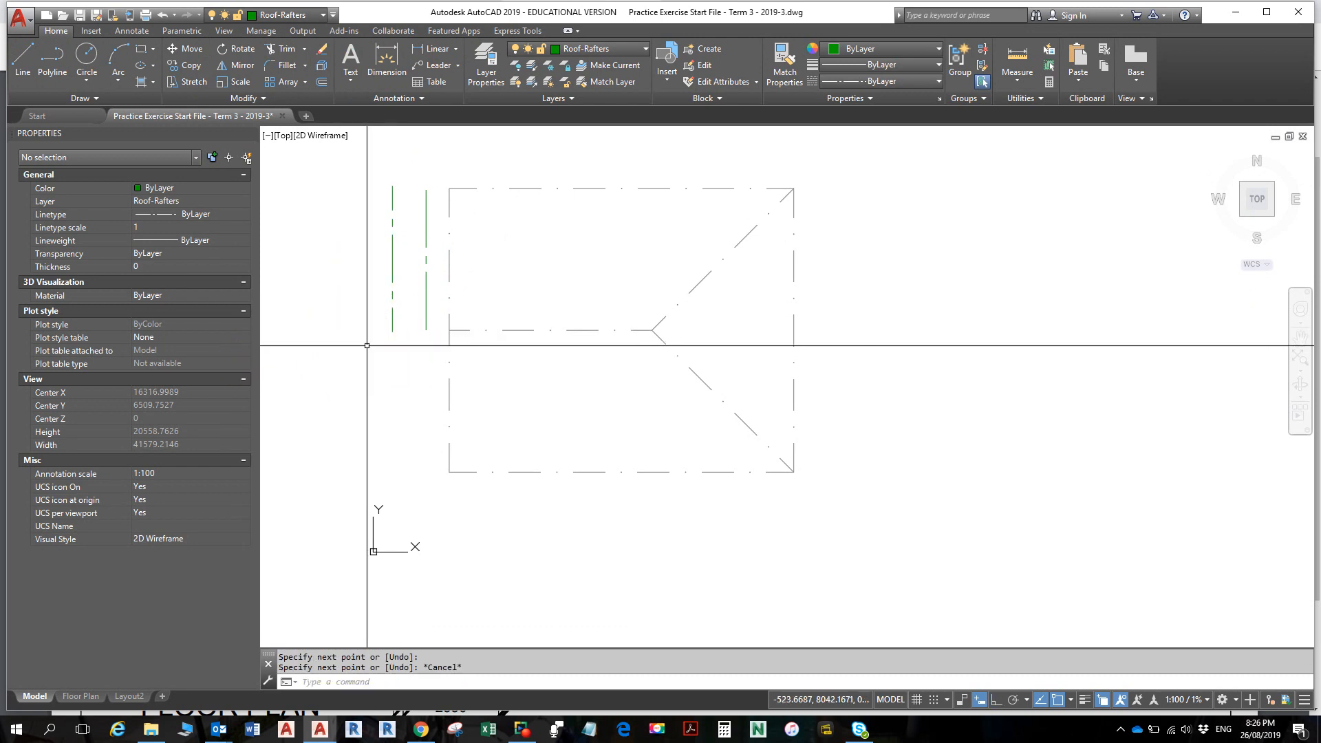
- Stretch the lower end of the rafter line nearest the roof downward past the outline, making it about 14716 long
{"action": "scroll", "coordinate": [409, 254], "scroll_direction": "up", "scroll_amount": 3}
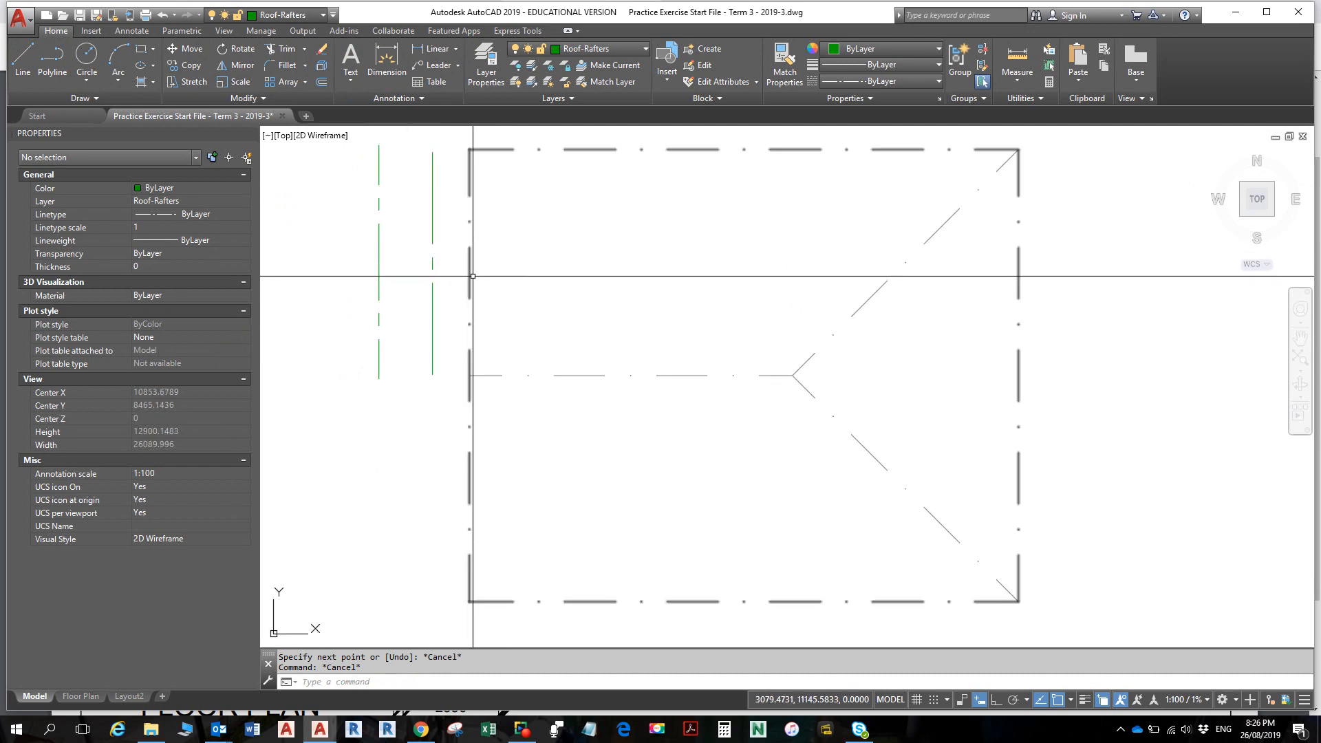
{"action": "left_click", "coordinate": [433, 221]}
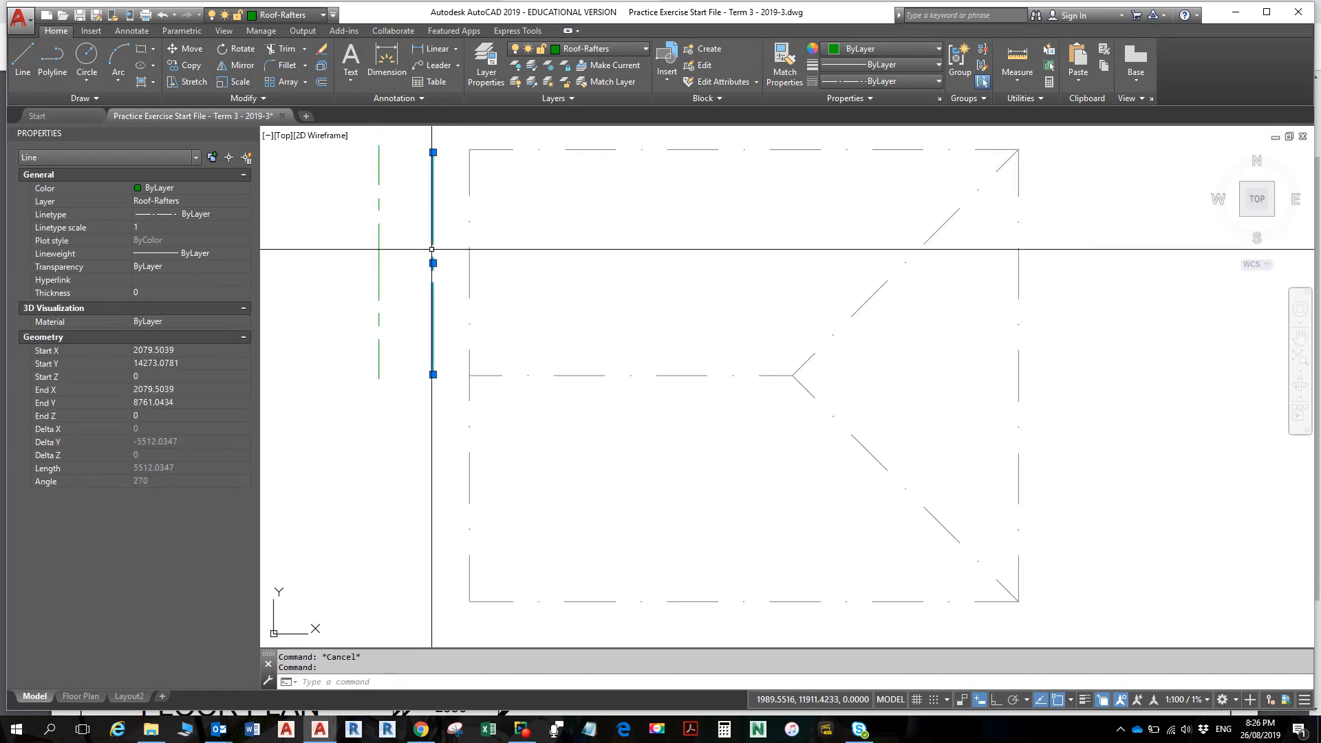
{"action": "key", "text": "Escape"}
{"action": "scroll", "coordinate": [451, 289], "scroll_direction": "down", "scroll_amount": 2}
{"action": "scroll", "coordinate": [458, 259], "scroll_direction": "up", "scroll_amount": 2}
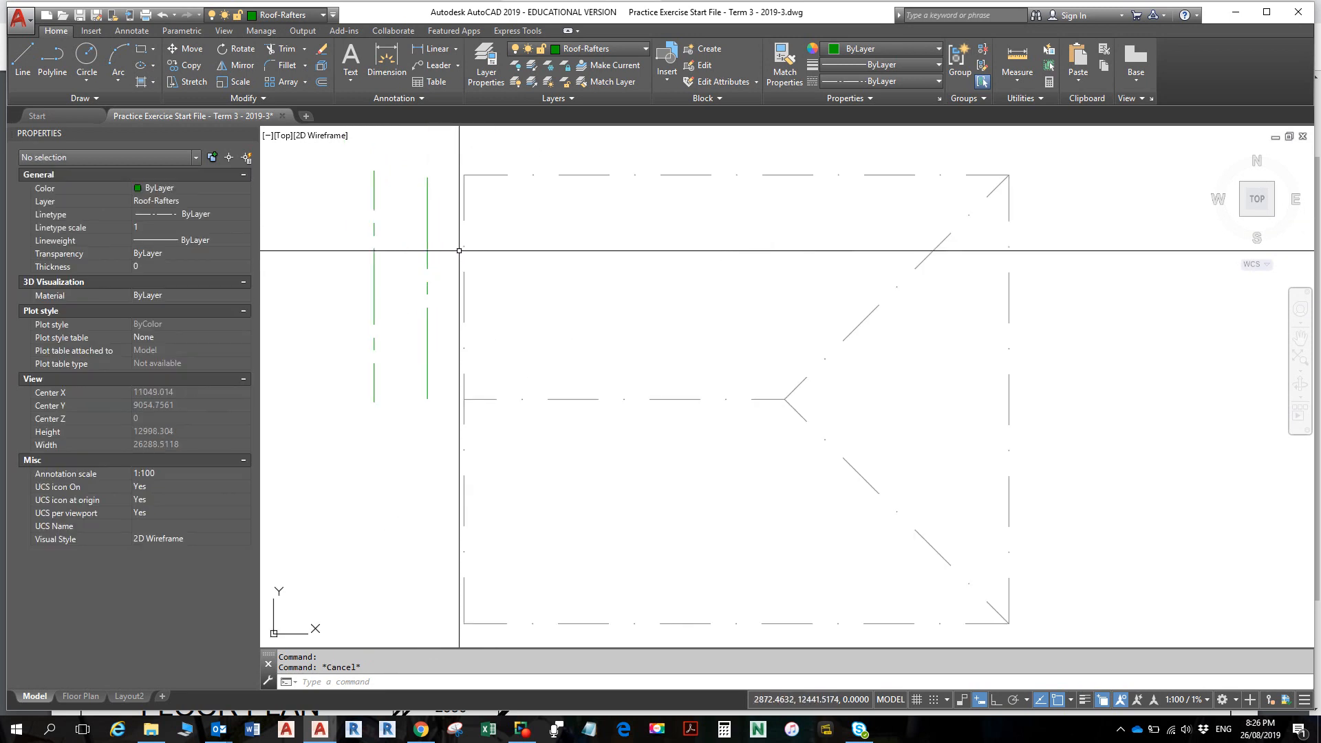
{"action": "left_click", "coordinate": [428, 344]}
{"action": "scroll", "coordinate": [468, 317], "scroll_direction": "down", "scroll_amount": 4}
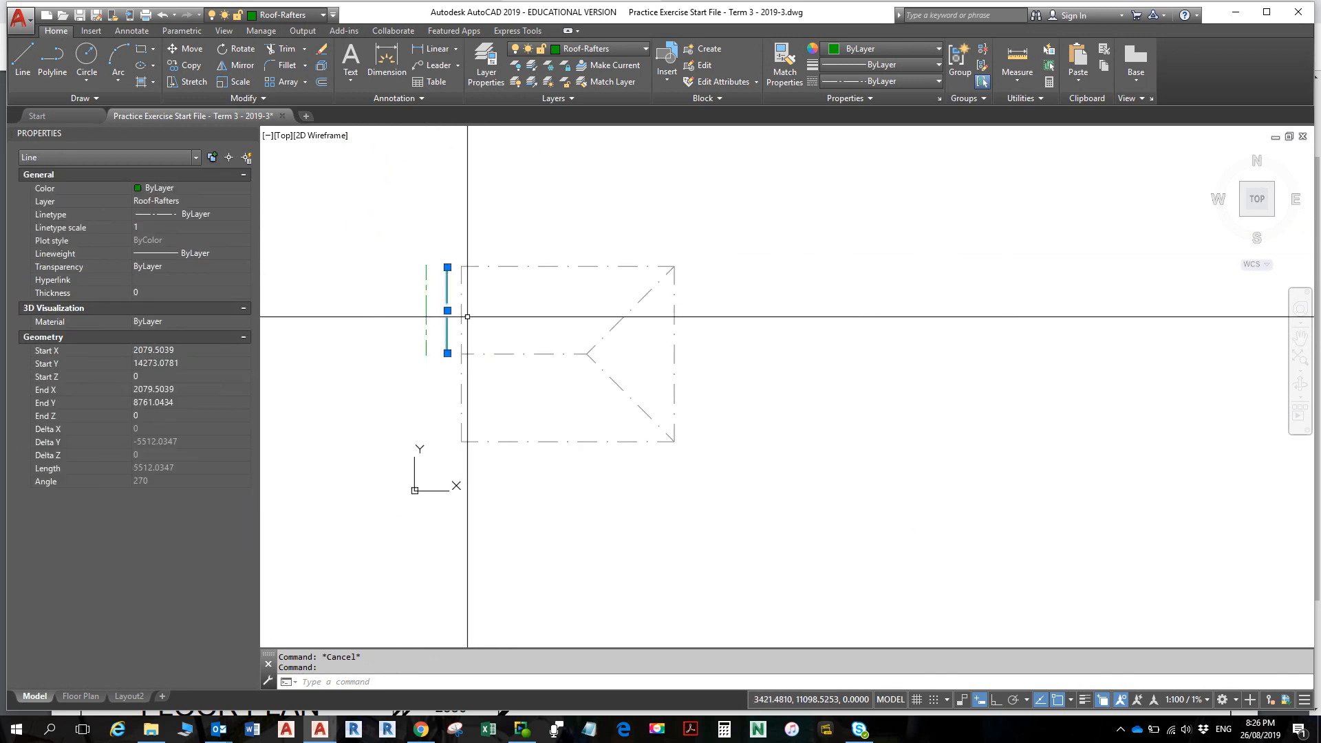
{"action": "left_click", "coordinate": [447, 353]}
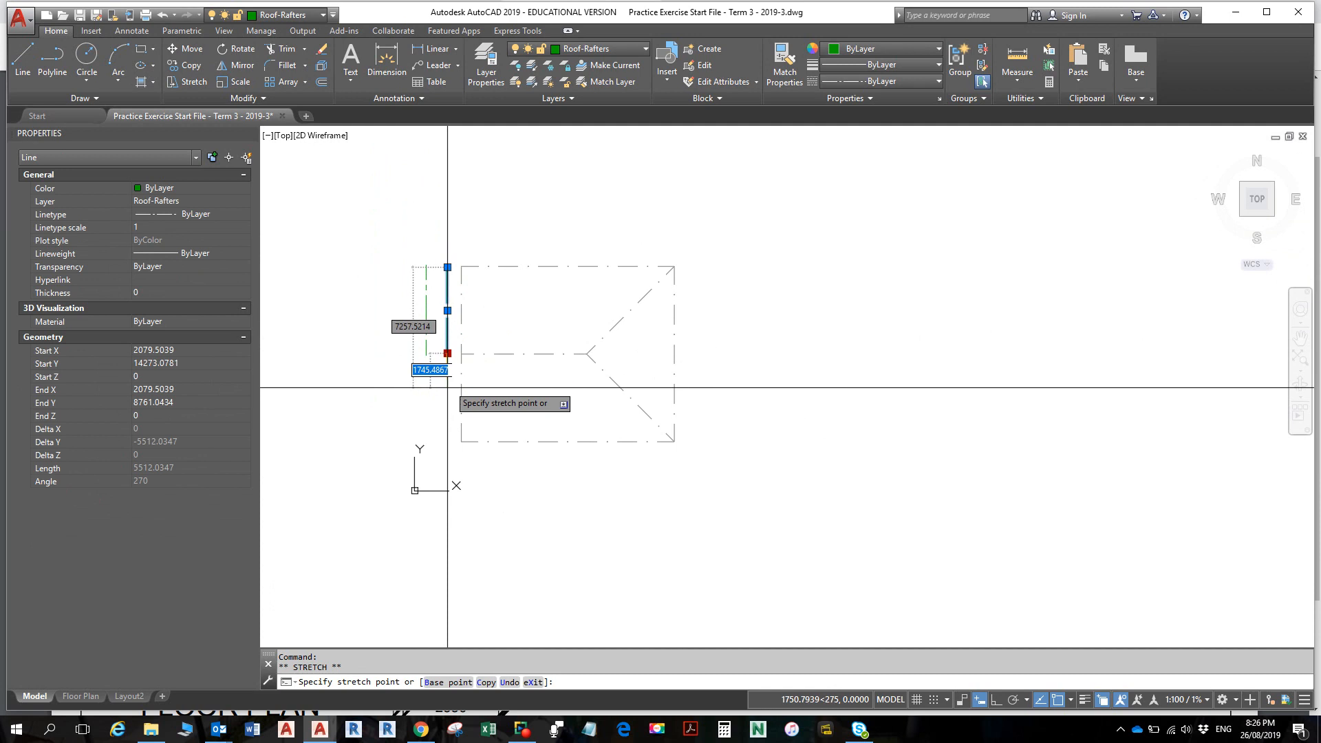
{"action": "left_click", "coordinate": [447, 494]}
- Stretch the lower end of the outer rafter line about 8880 straight down with Ortho on, then clear the selection
{"action": "scroll", "coordinate": [564, 348], "scroll_direction": "up", "scroll_amount": 4}
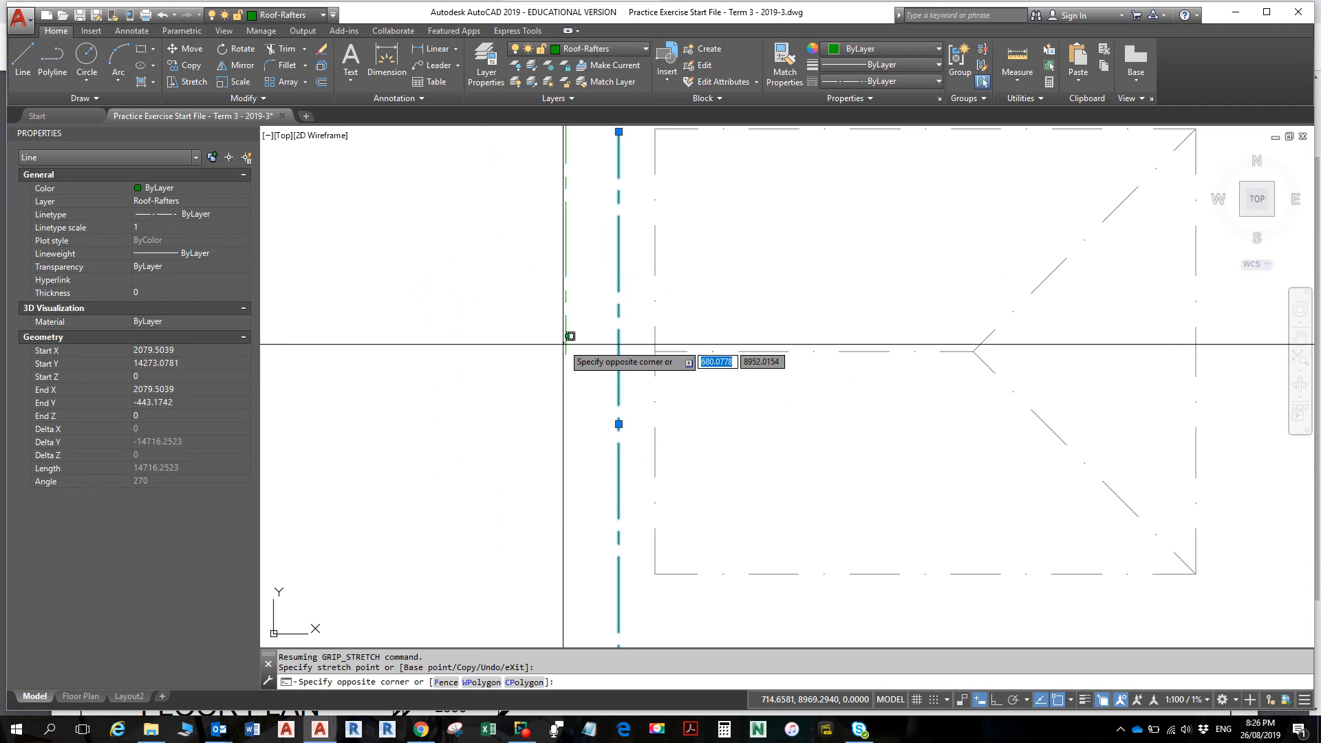
{"action": "left_click", "coordinate": [562, 337]}
{"action": "left_click", "coordinate": [570, 341]}
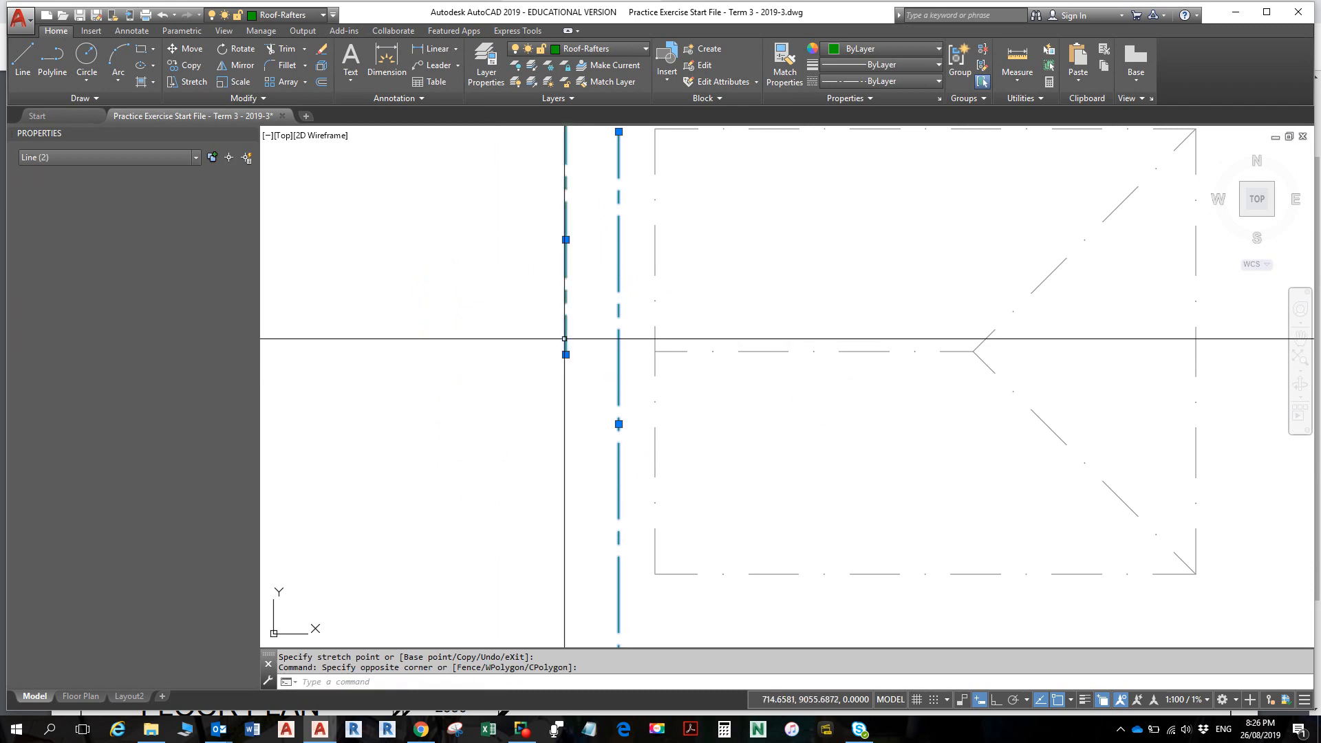
{"action": "left_click", "coordinate": [566, 354]}
{"action": "scroll", "coordinate": [568, 389], "scroll_direction": "down", "scroll_amount": 4}
{"action": "middle_click_drag", "start_coordinate": [572, 400], "coordinate": [564, 348]}
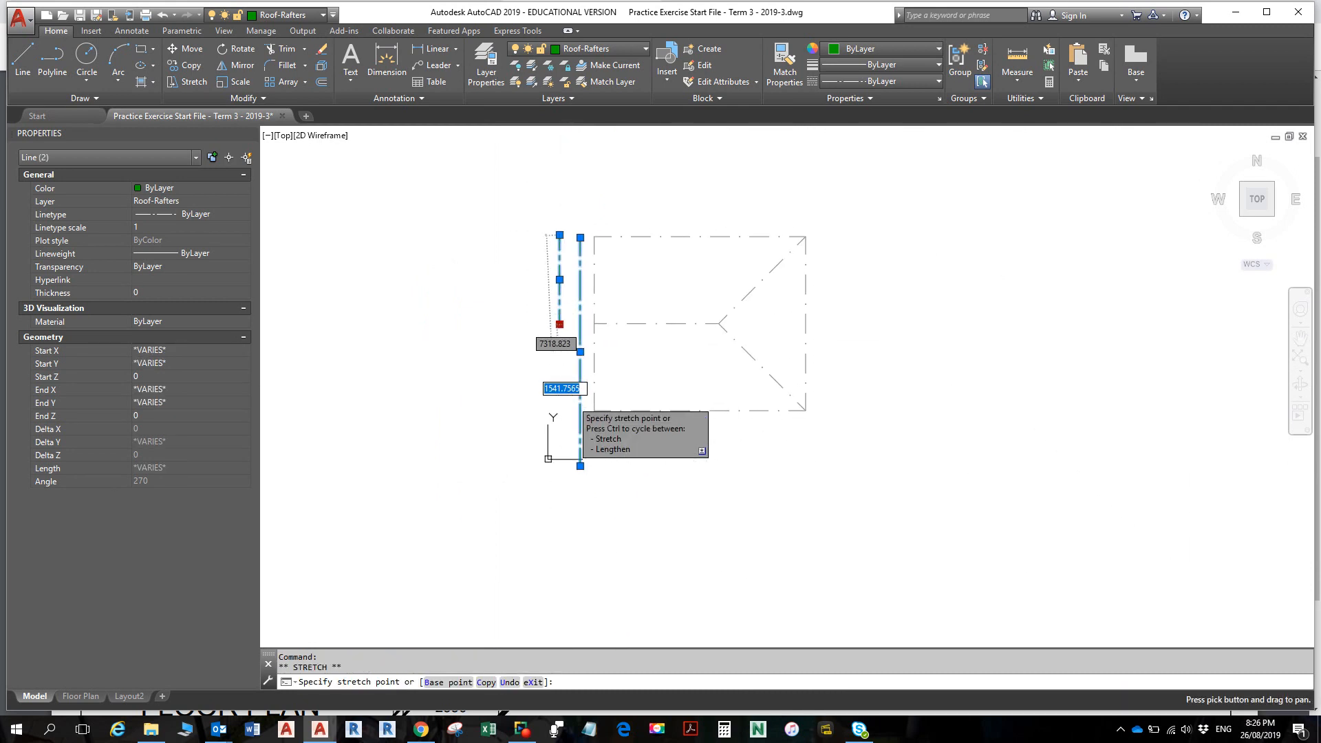
{"action": "key", "text": "F8"}
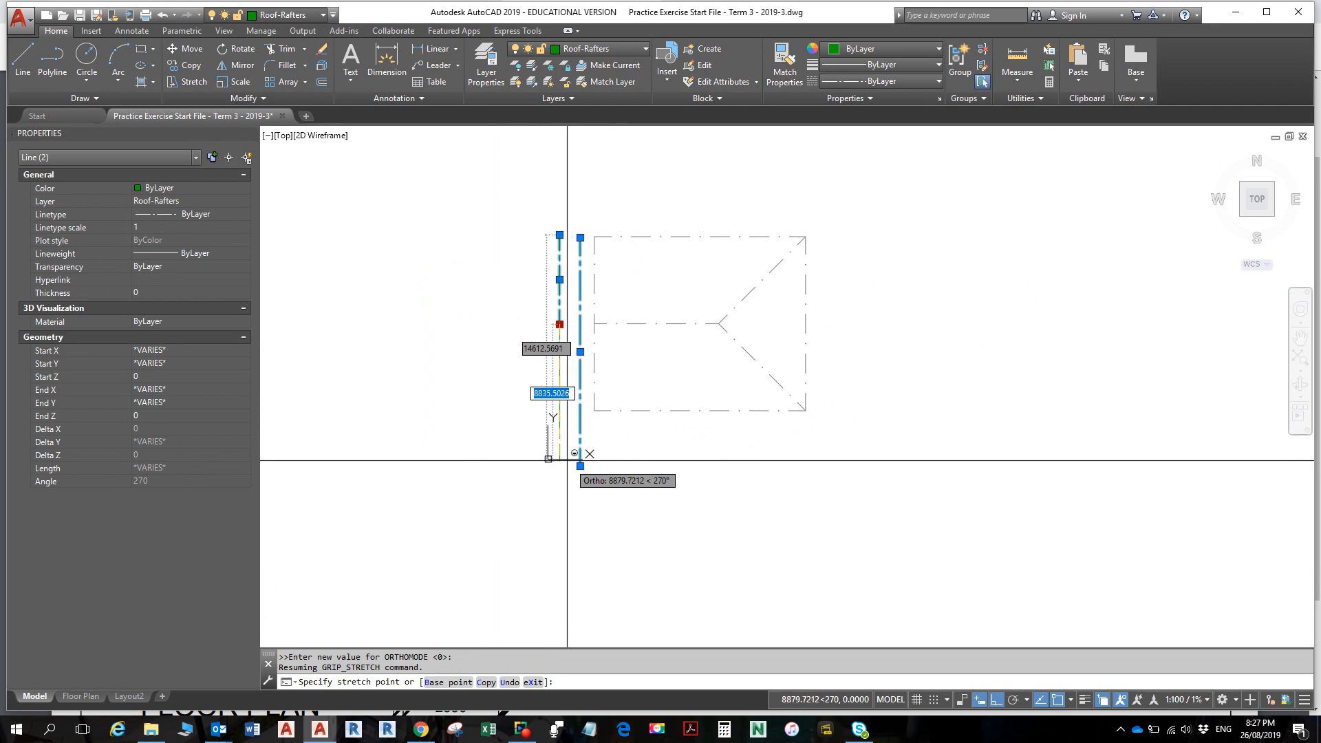
{"action": "left_click", "coordinate": [558, 461]}
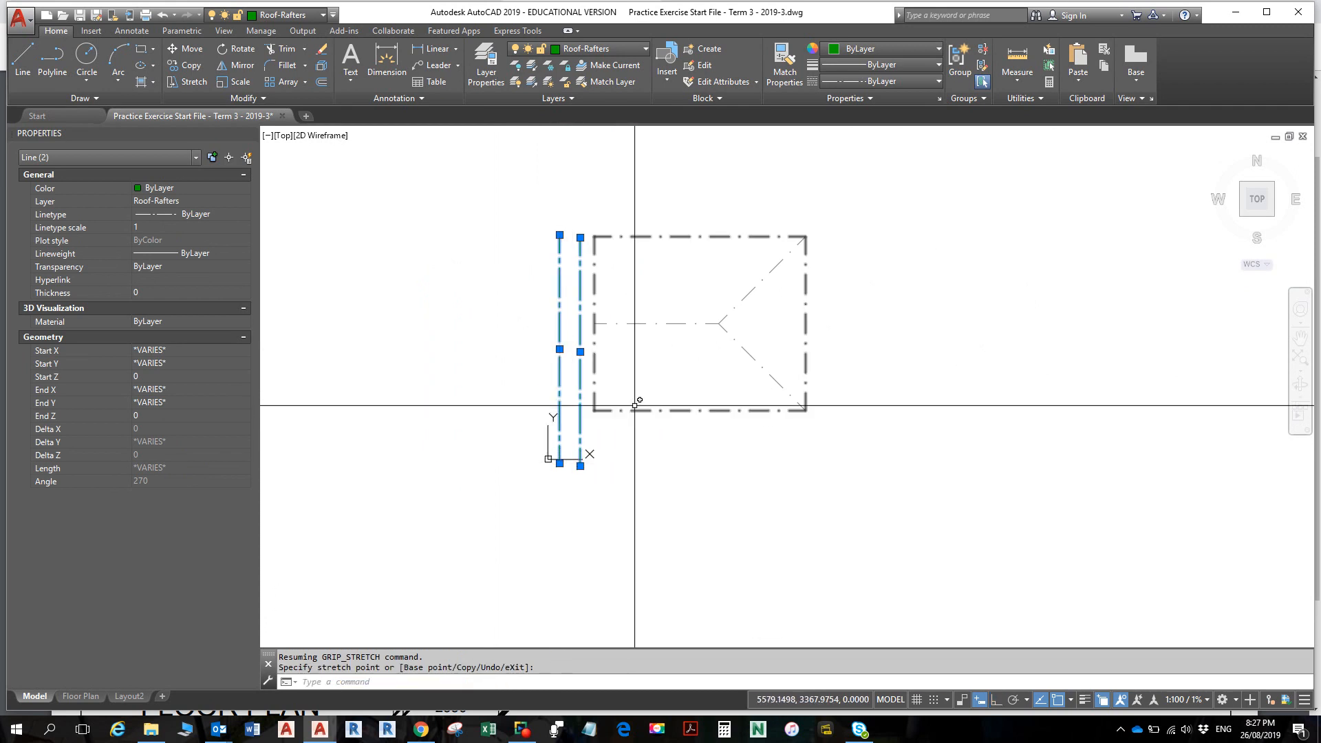
{"action": "key", "text": "Escape"}
{"action": "key", "text": "Escape"}
{"action": "scroll", "coordinate": [640, 413], "scroll_direction": "up", "scroll_amount": 3}
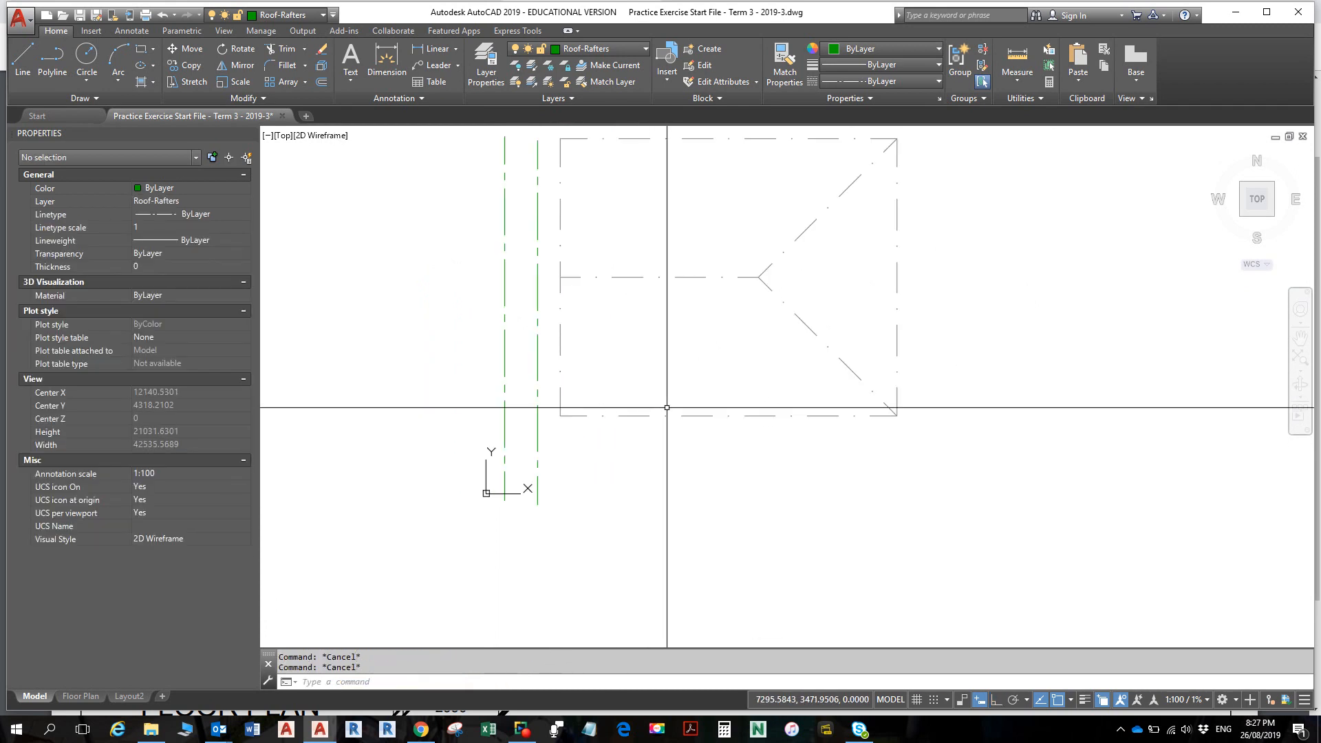
{"action": "middle_click_drag", "start_coordinate": [667, 409], "coordinate": [684, 435]}
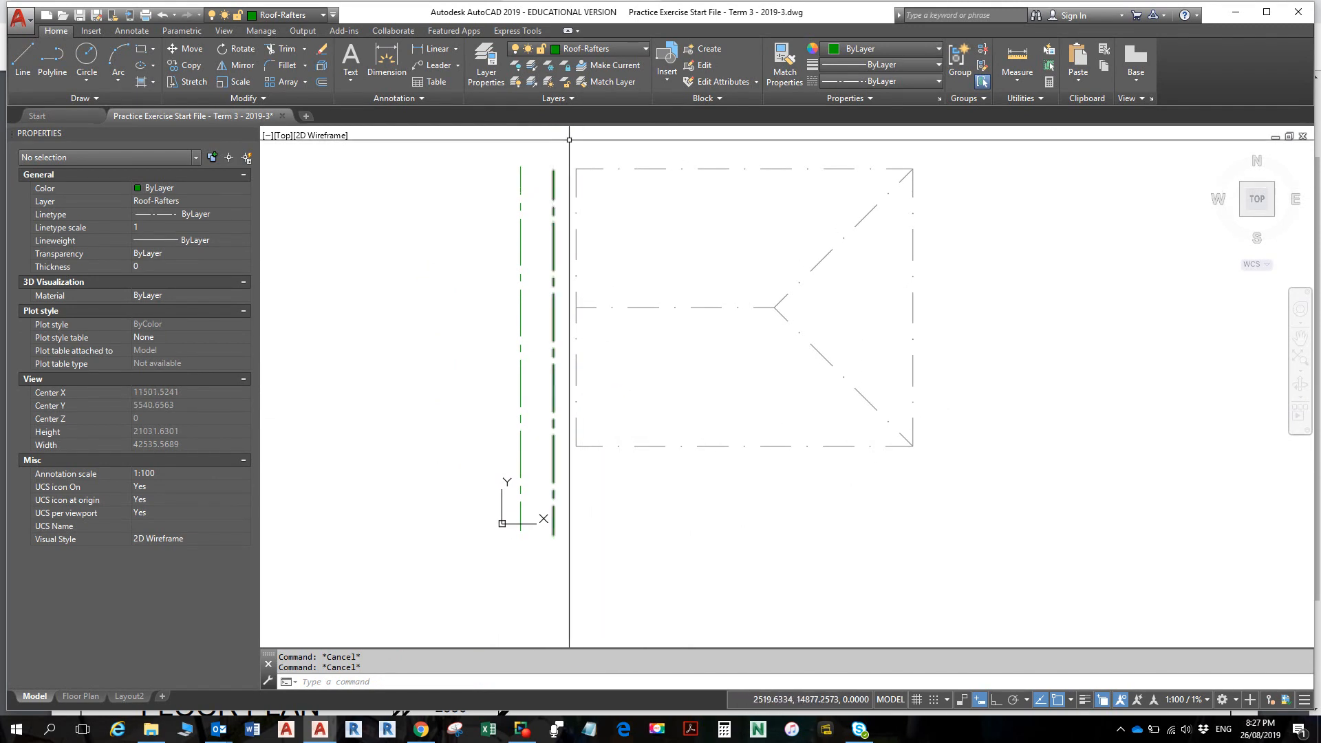
- Change the Roof-Rafters layer's linetype to CENTER and close the layer manager
{"action": "left_click", "coordinate": [486, 69]}
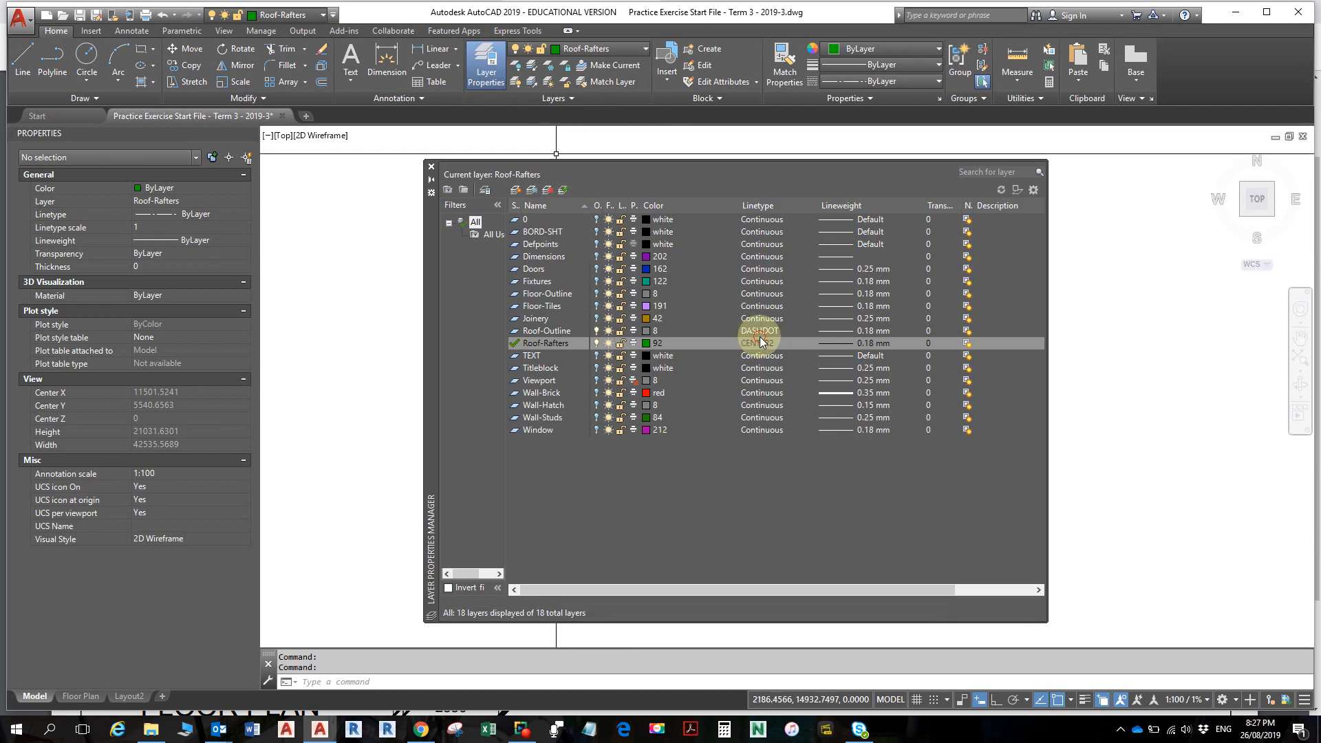
{"action": "left_click", "coordinate": [760, 336]}
{"action": "key", "text": "Escape"}
{"action": "left_click", "coordinate": [746, 344]}
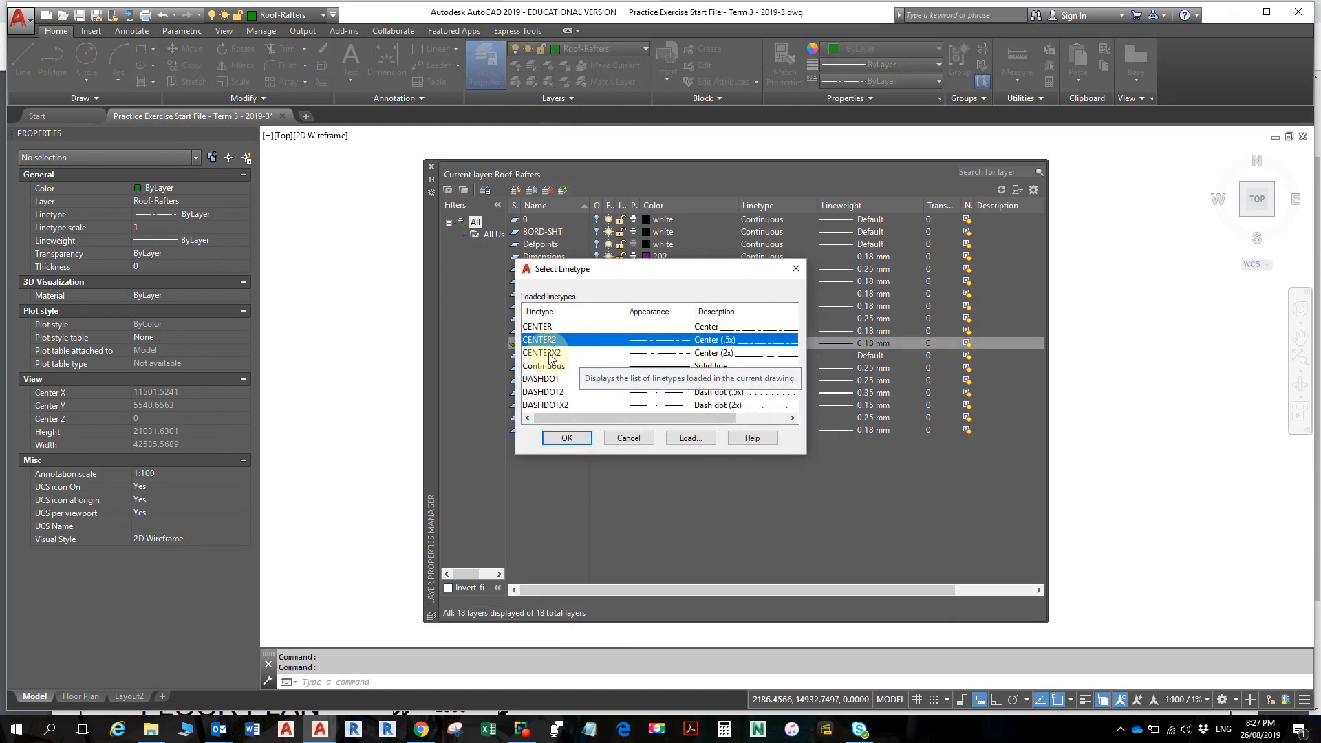
{"action": "left_click", "coordinate": [543, 328]}
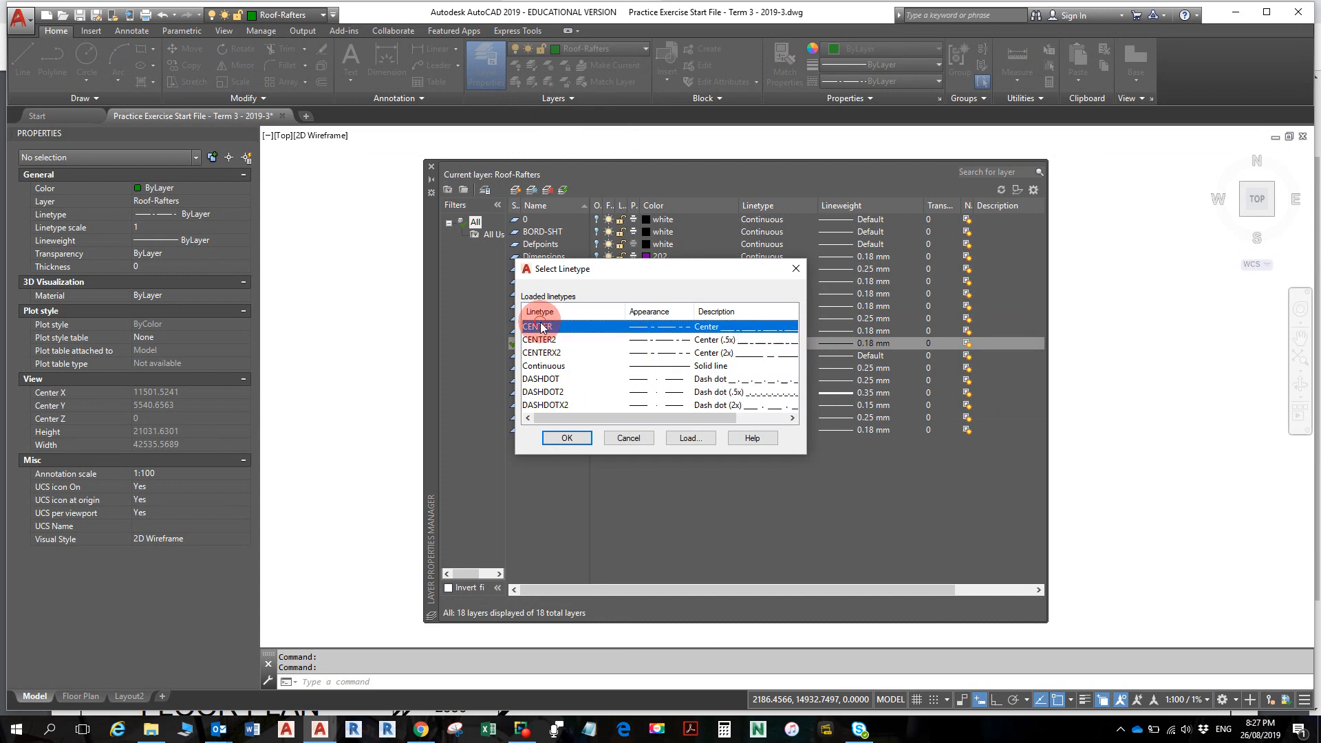
{"action": "left_click", "coordinate": [569, 438]}
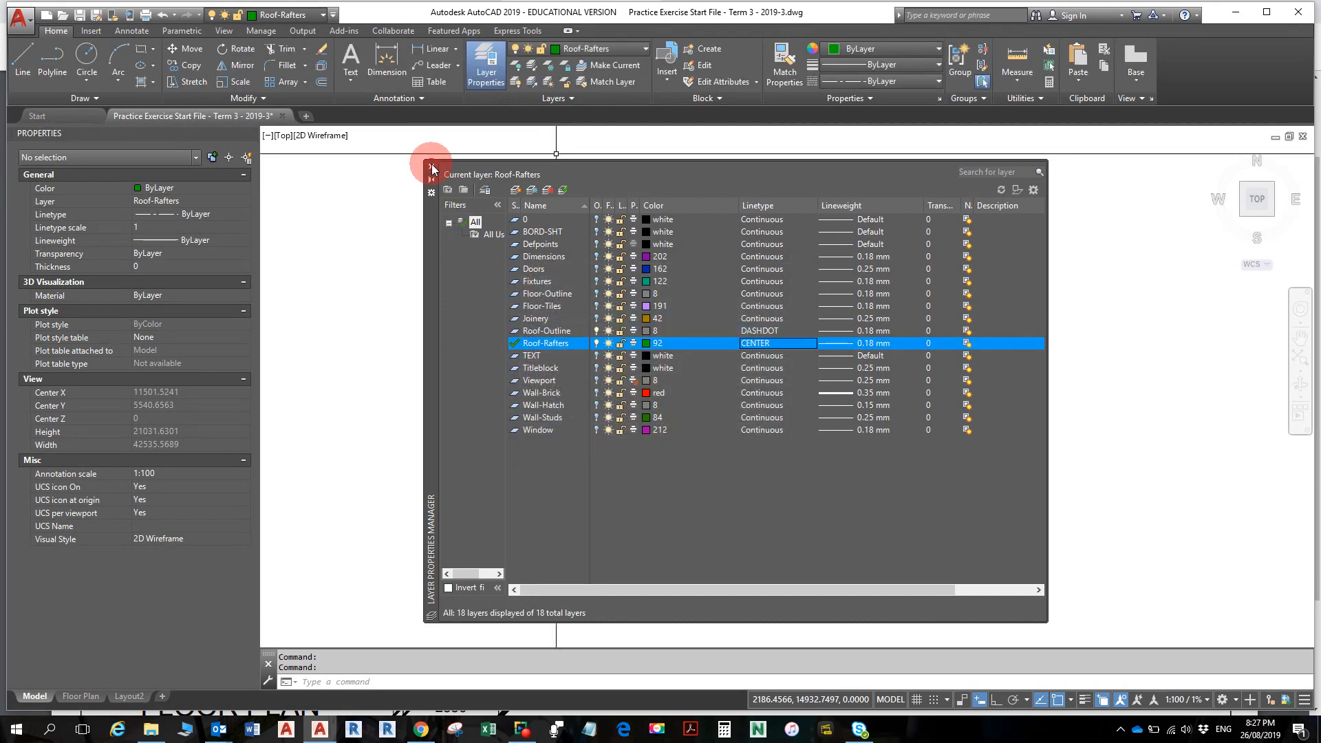
{"action": "left_click", "coordinate": [432, 168]}
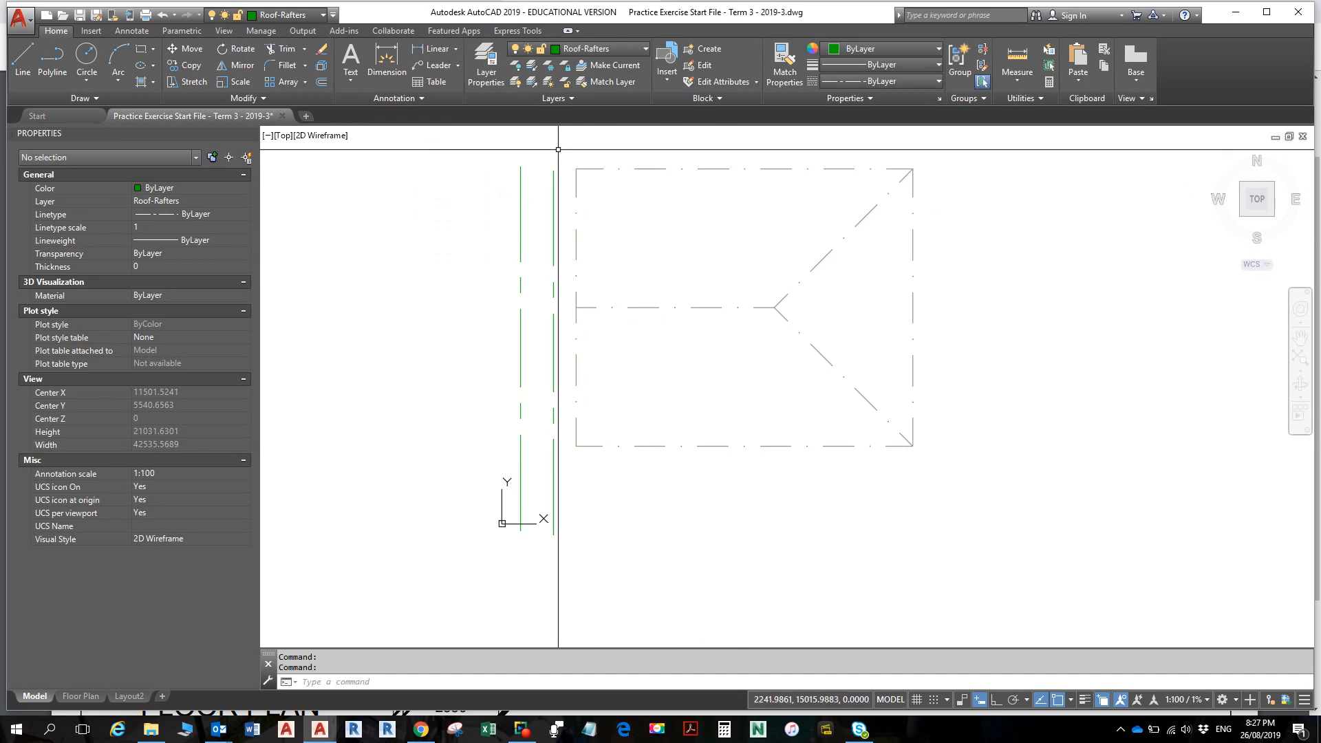
- Set the Roof-Rafters layer's linetype back to CENTER2 and close the layer manager
{"action": "left_click", "coordinate": [486, 59]}
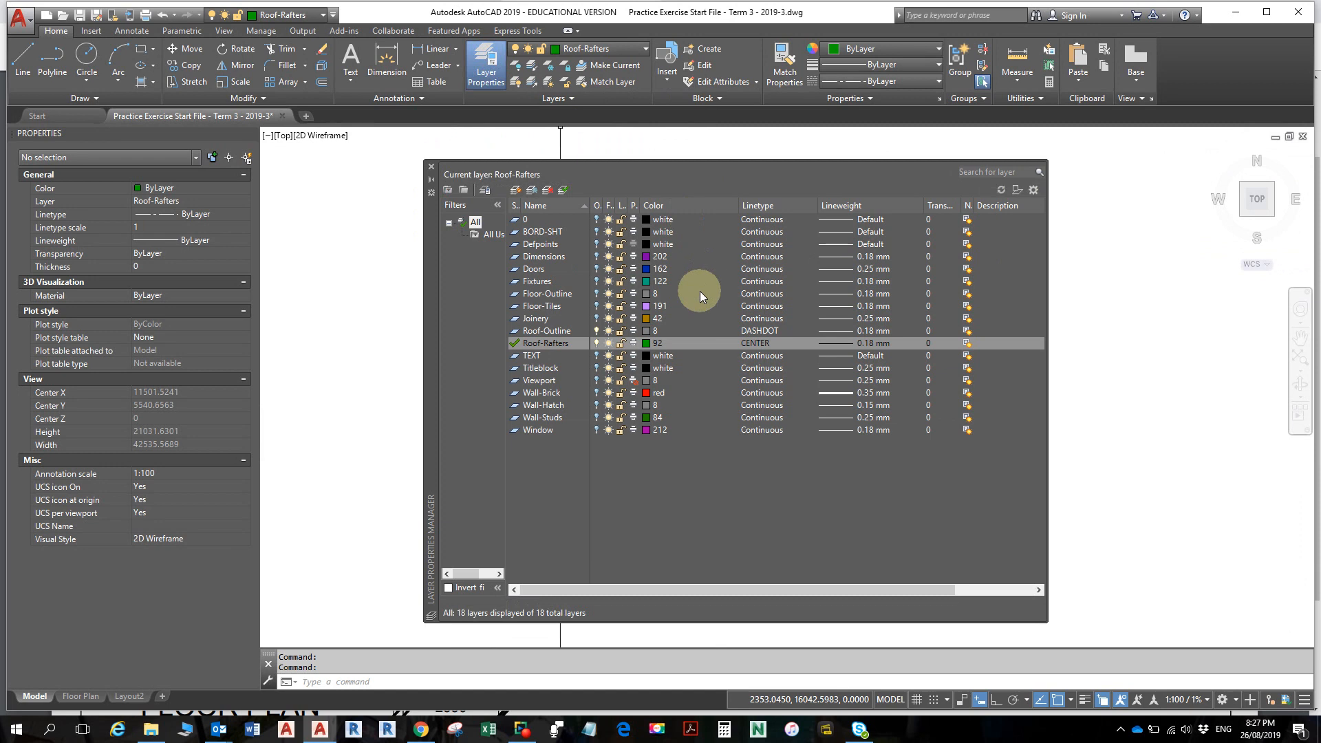
{"action": "left_click", "coordinate": [754, 344]}
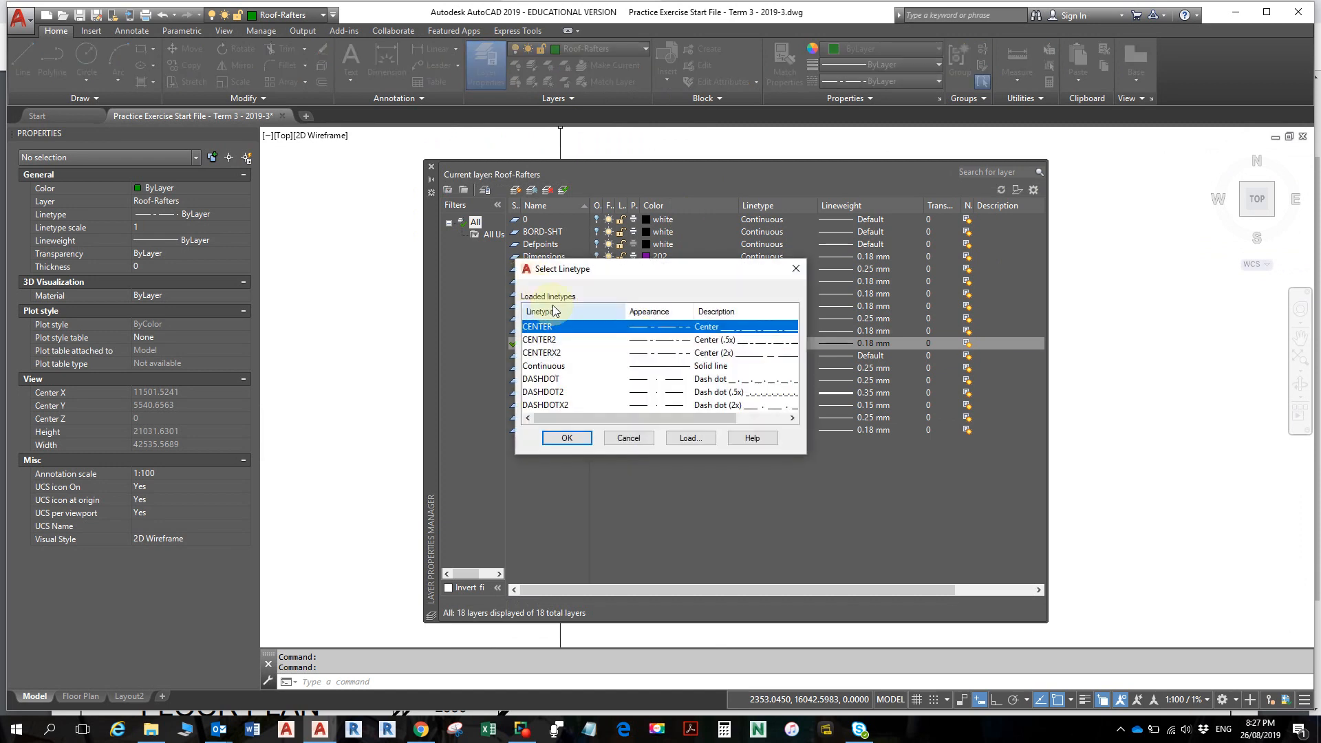
{"action": "left_click", "coordinate": [547, 340]}
{"action": "left_click", "coordinate": [566, 437]}
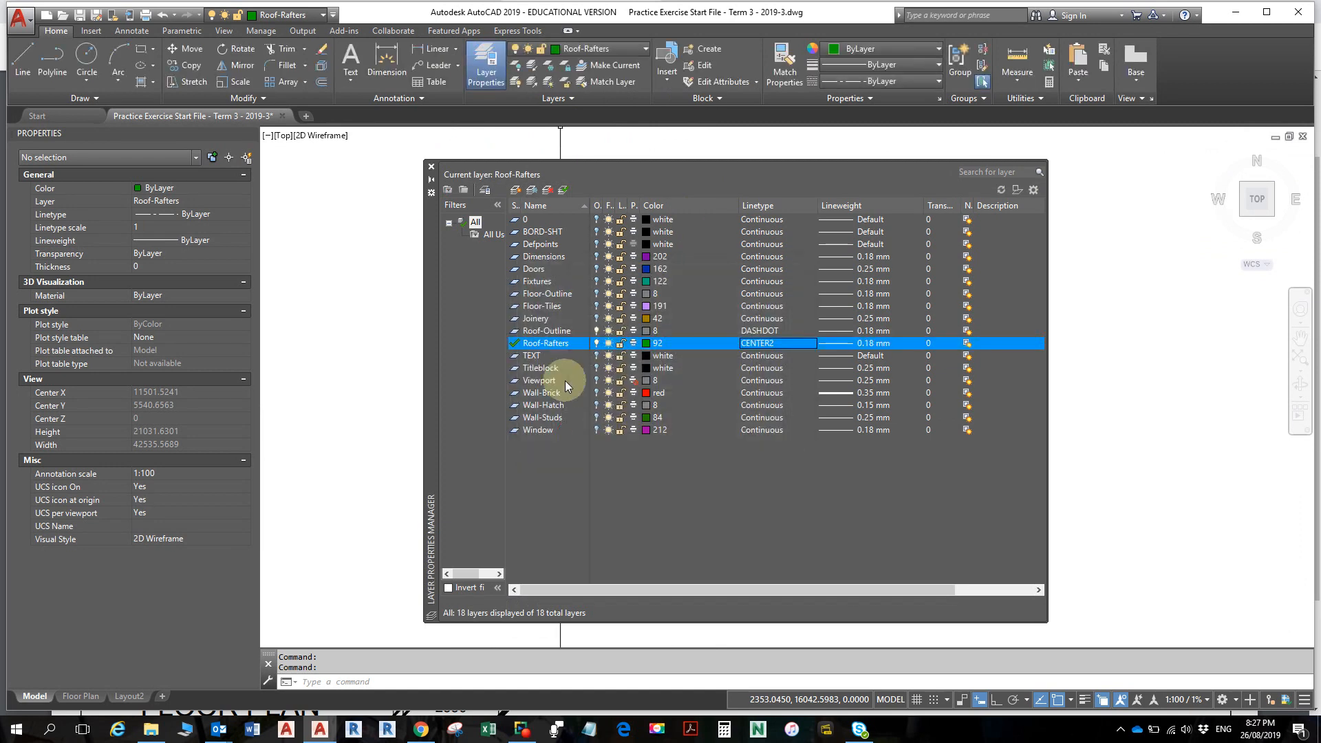
{"action": "left_click", "coordinate": [432, 167]}
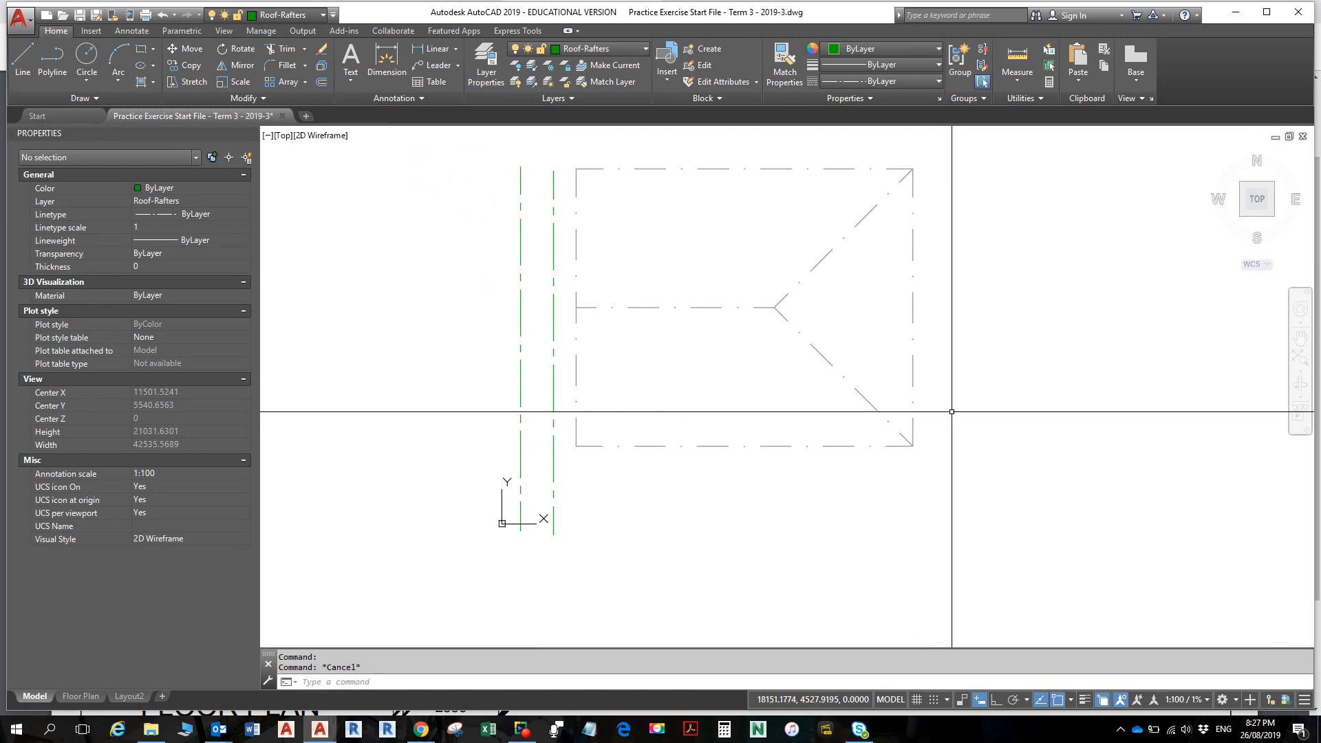
- Erase both vertical rafter lines beside the roof outline
{"action": "left_click", "coordinate": [605, 537]}
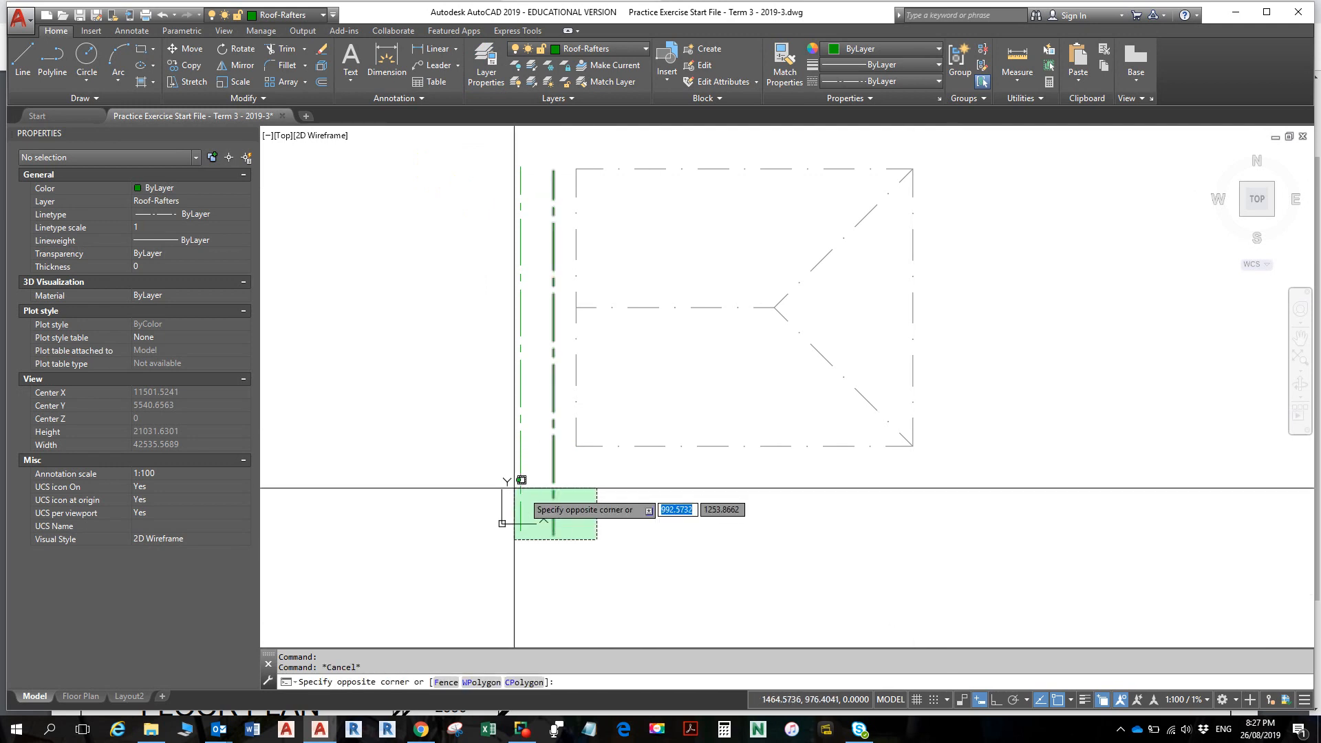
{"action": "left_click", "coordinate": [516, 490]}
{"action": "key", "text": "Delete"}
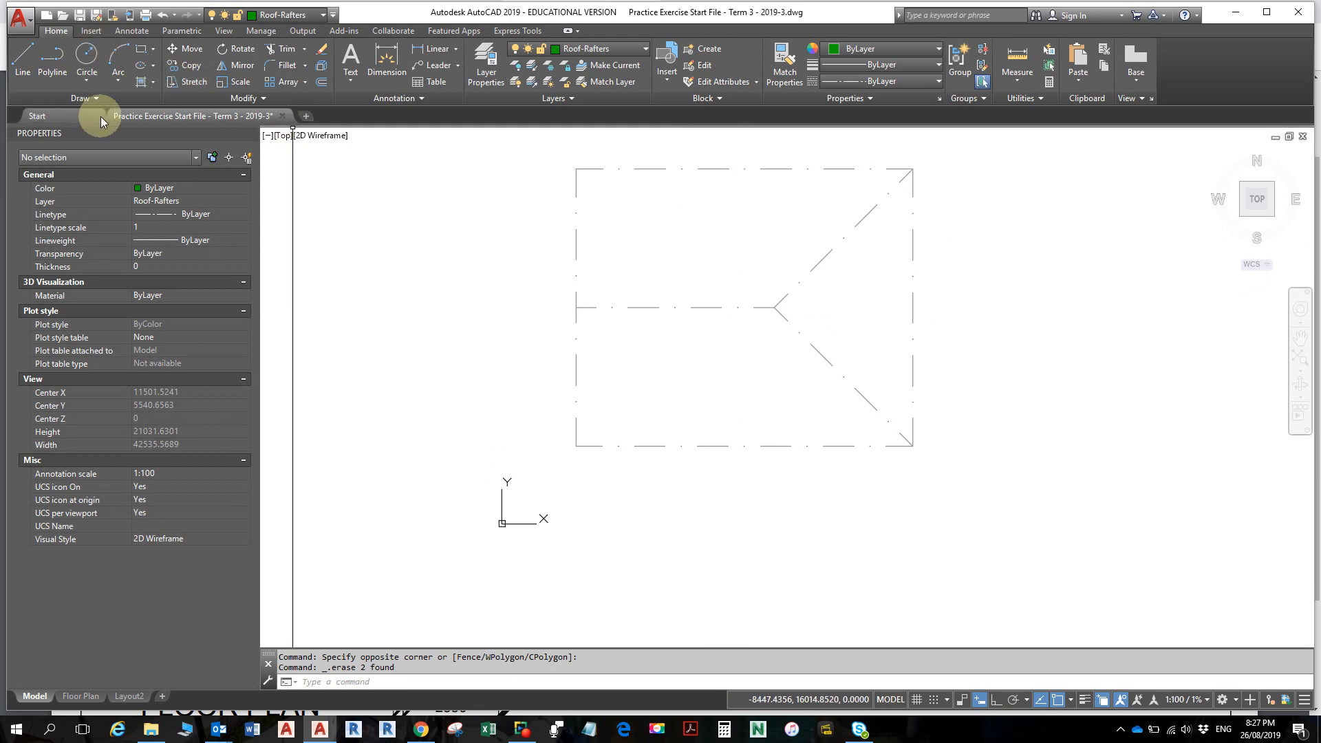
- Try a user-defined hatch at a 90 degree angle with 600 spacing, previewing it inside the roof outline
{"action": "left_click", "coordinate": [153, 85]}
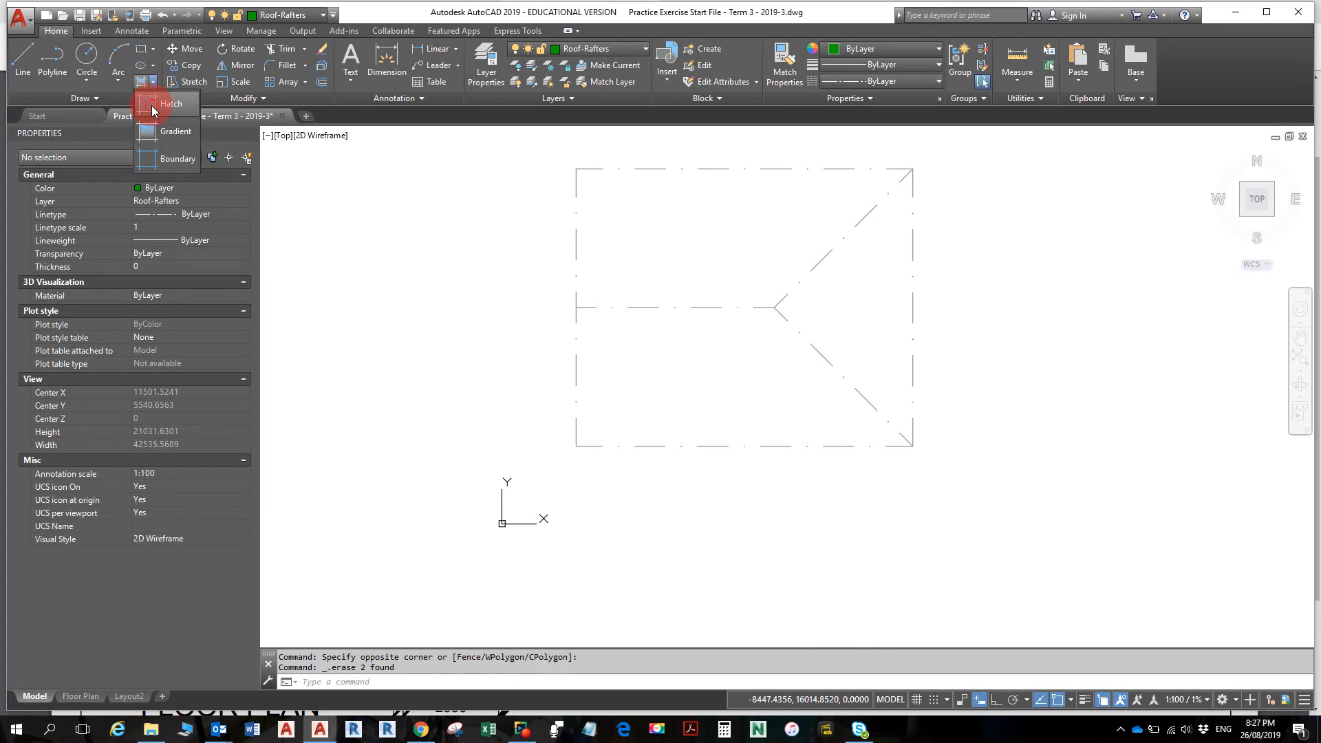
{"action": "left_click", "coordinate": [152, 105]}
{"action": "left_click", "coordinate": [379, 49]}
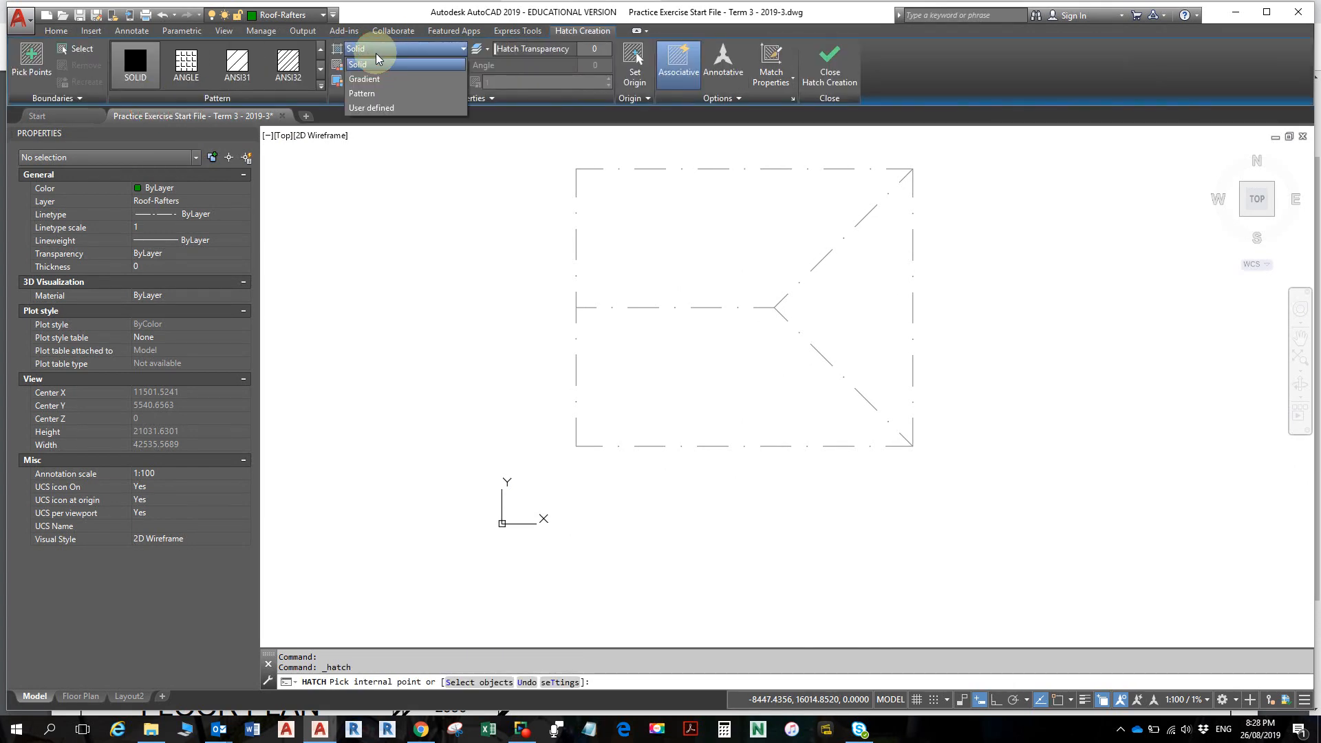
{"action": "left_click", "coordinate": [363, 108]}
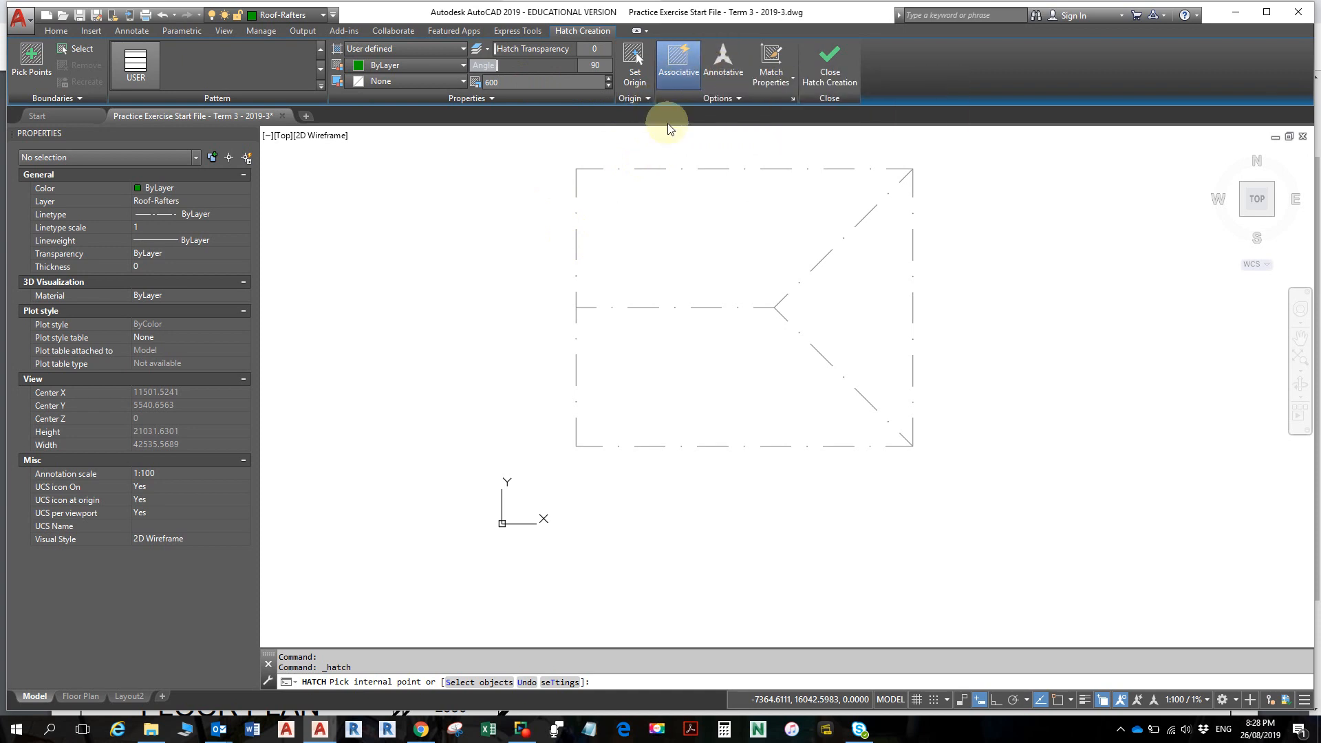
{"action": "left_click", "coordinate": [31, 66]}
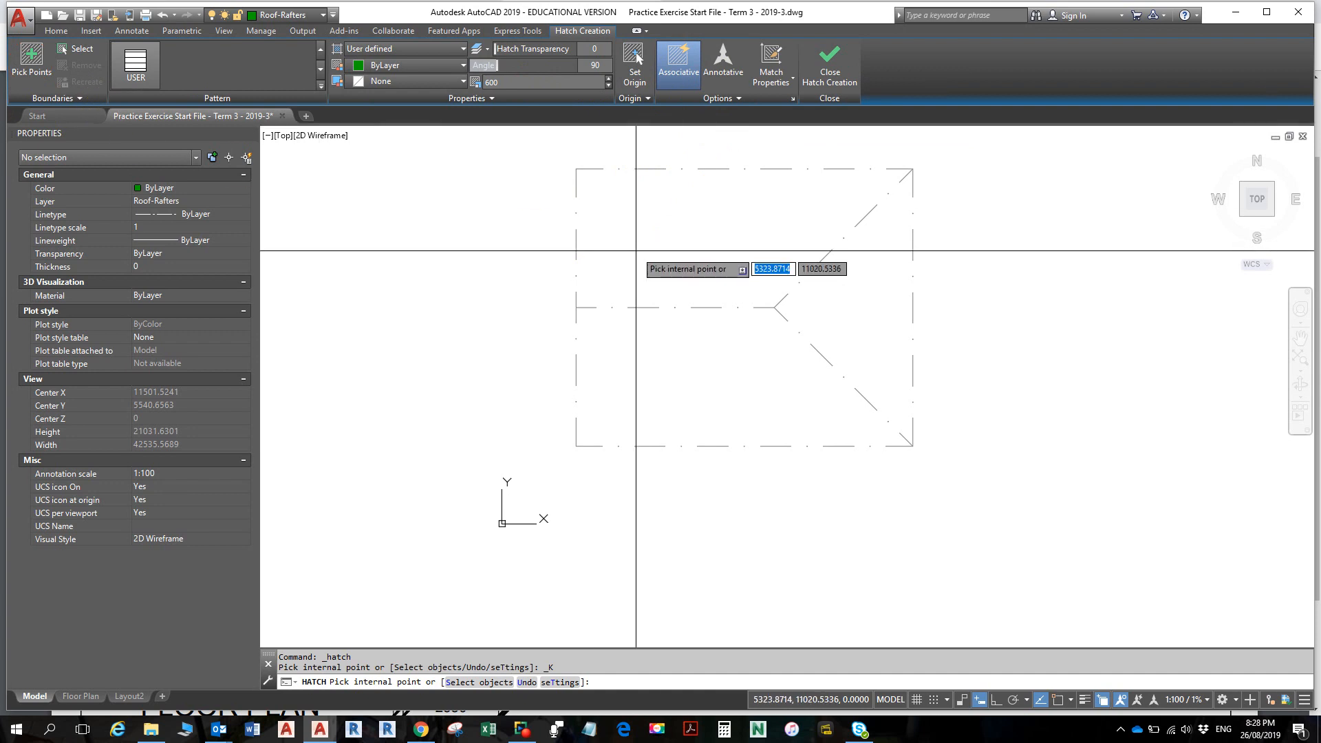
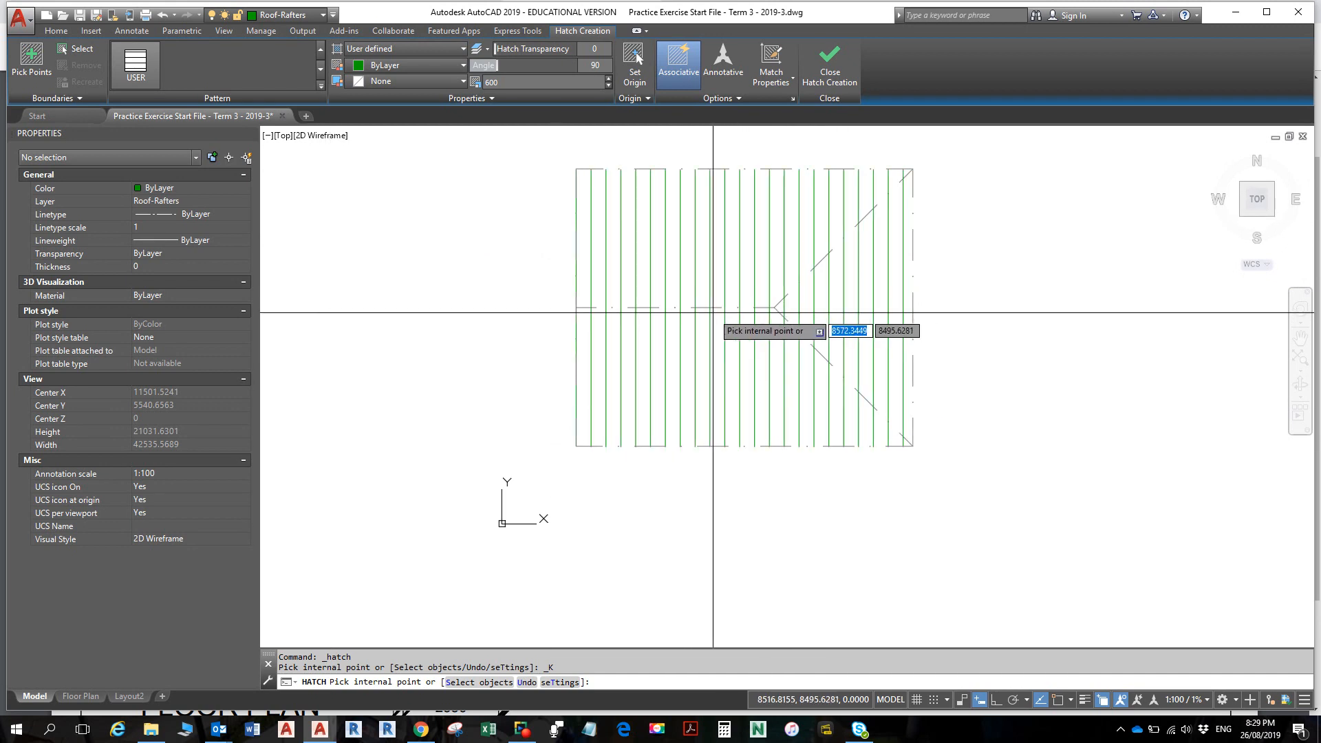
{"action": "key", "text": "Escape"}
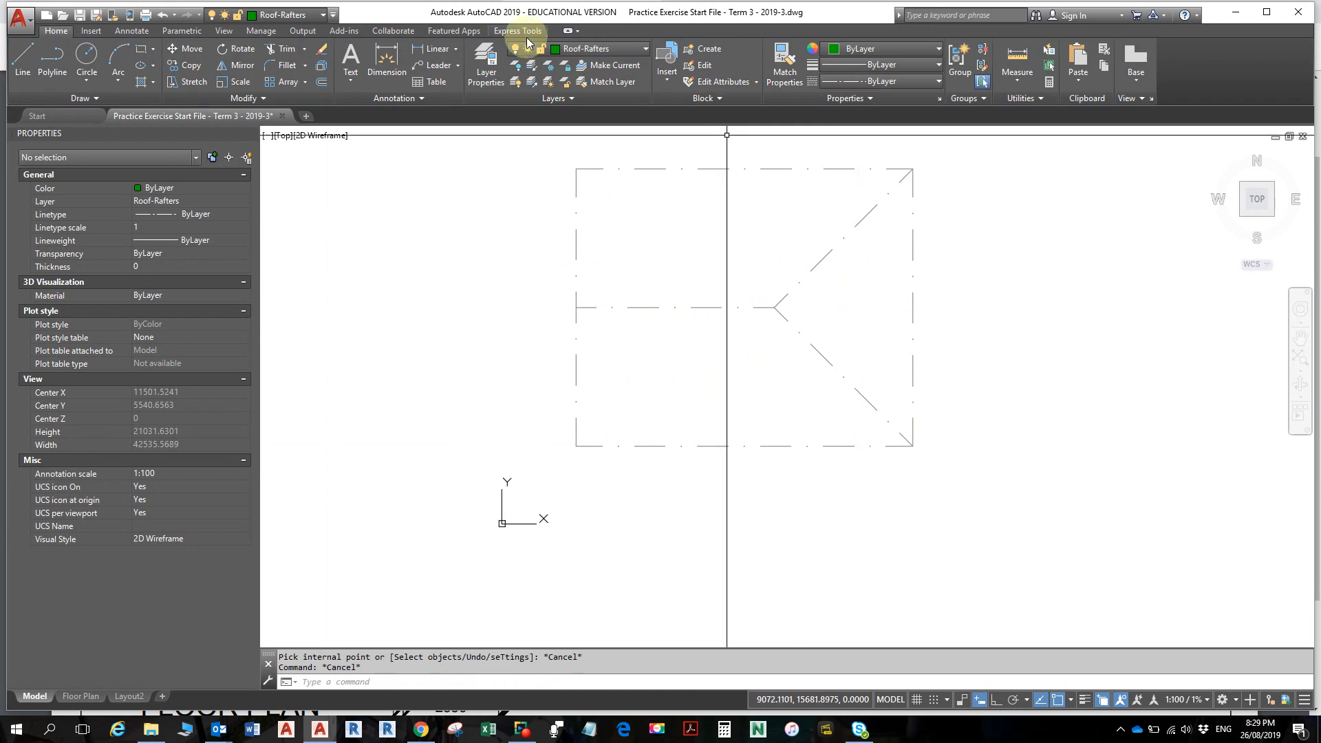
- Create polyline boundaries on the Roof-Rafters layer from internal points in the upper, lower and triangular hip sections of the roof
{"action": "left_click", "coordinate": [152, 86]}
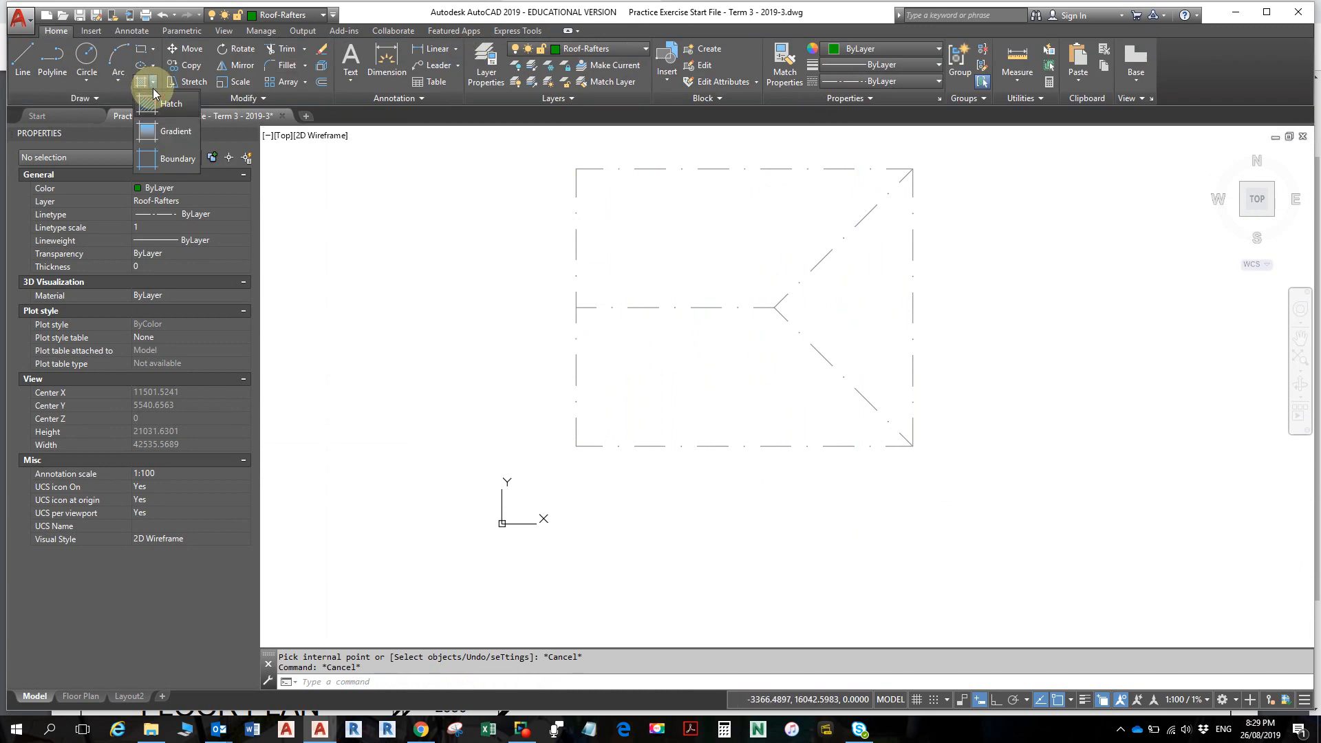
{"action": "left_click", "coordinate": [179, 163]}
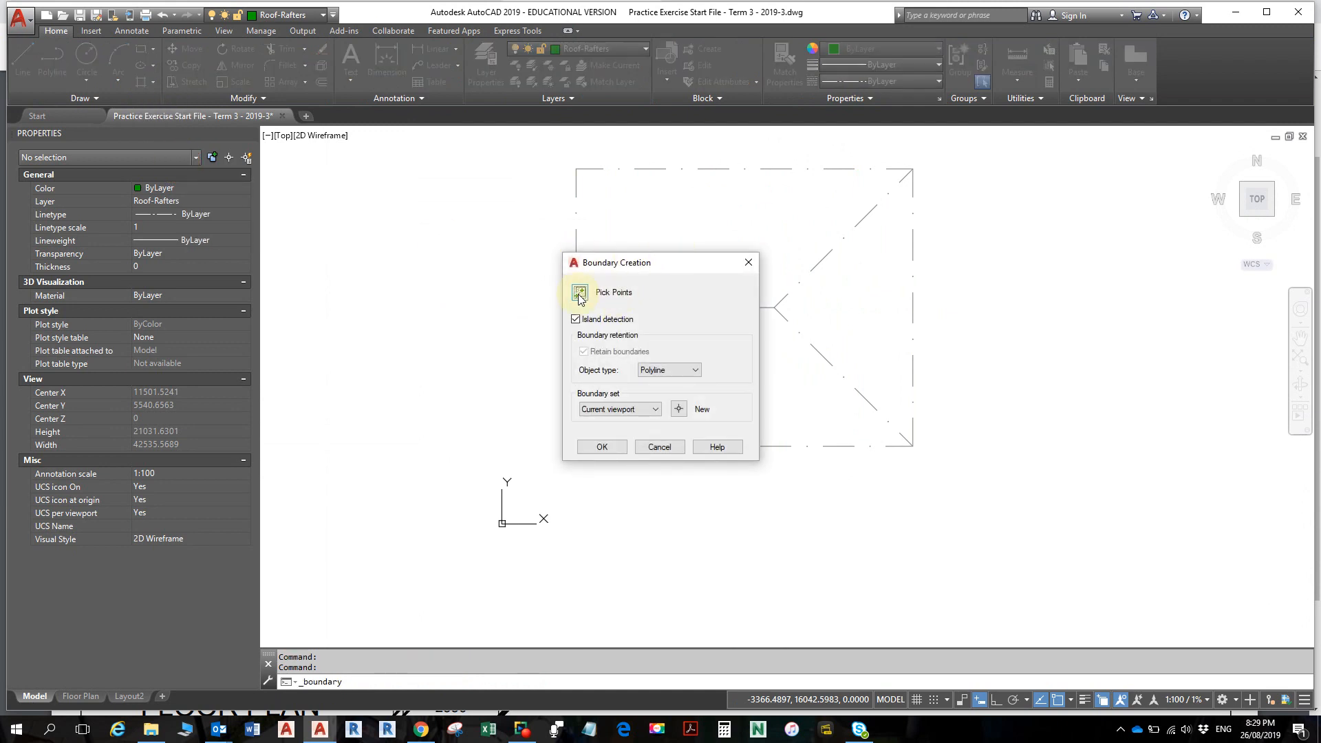
{"action": "left_click", "coordinate": [580, 293]}
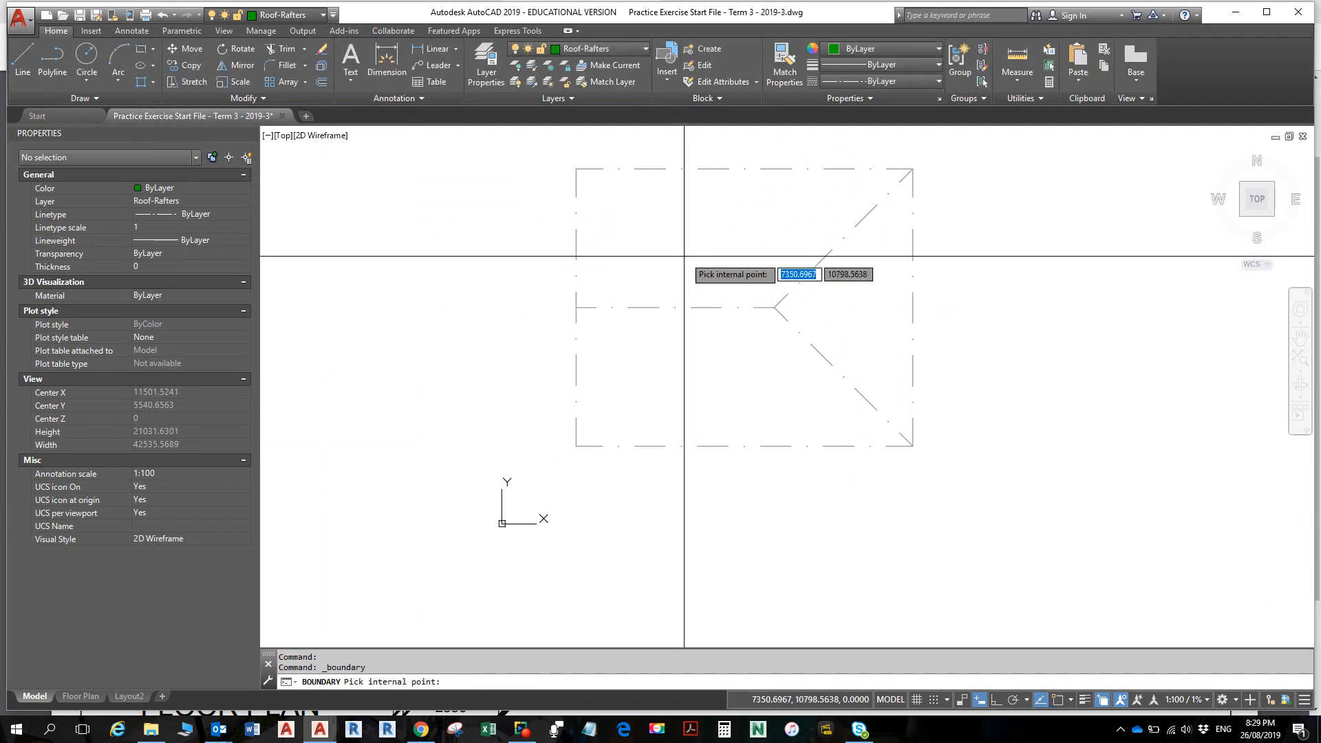
{"action": "left_click", "coordinate": [693, 235]}
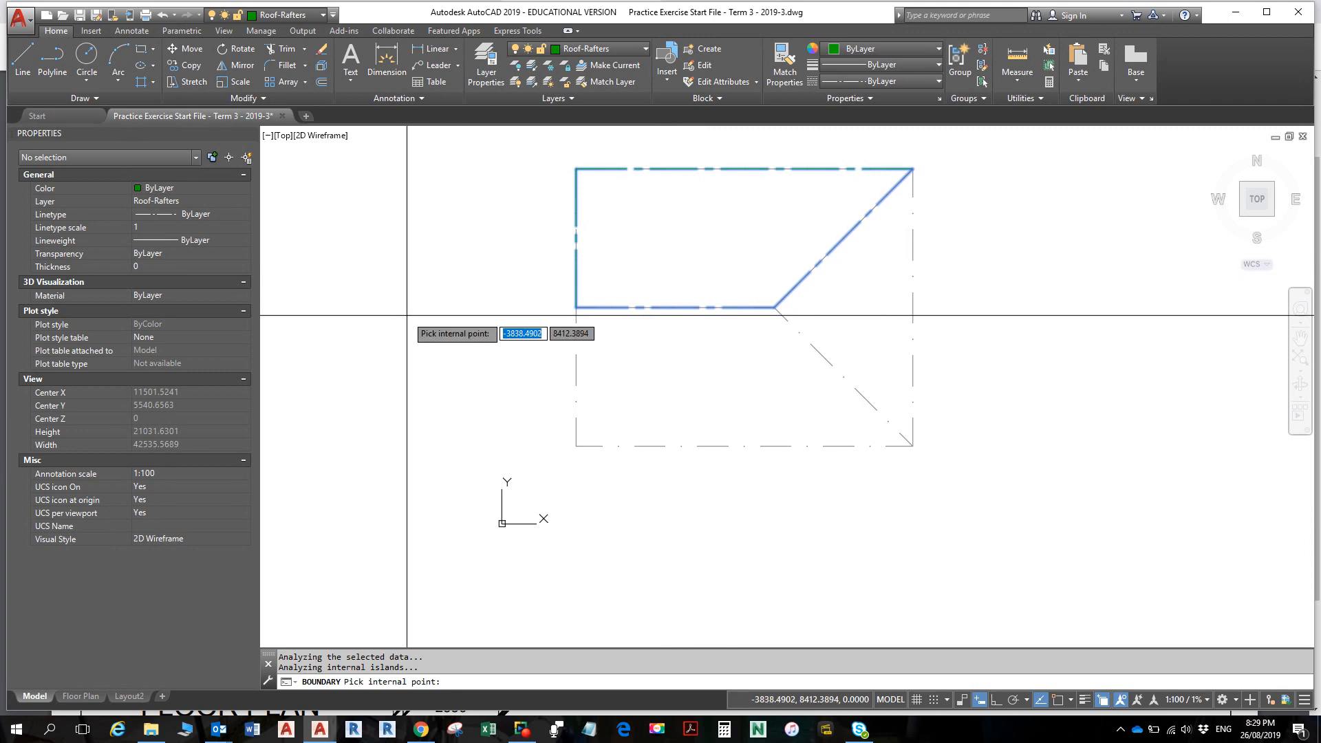
{"action": "left_click", "coordinate": [709, 378]}
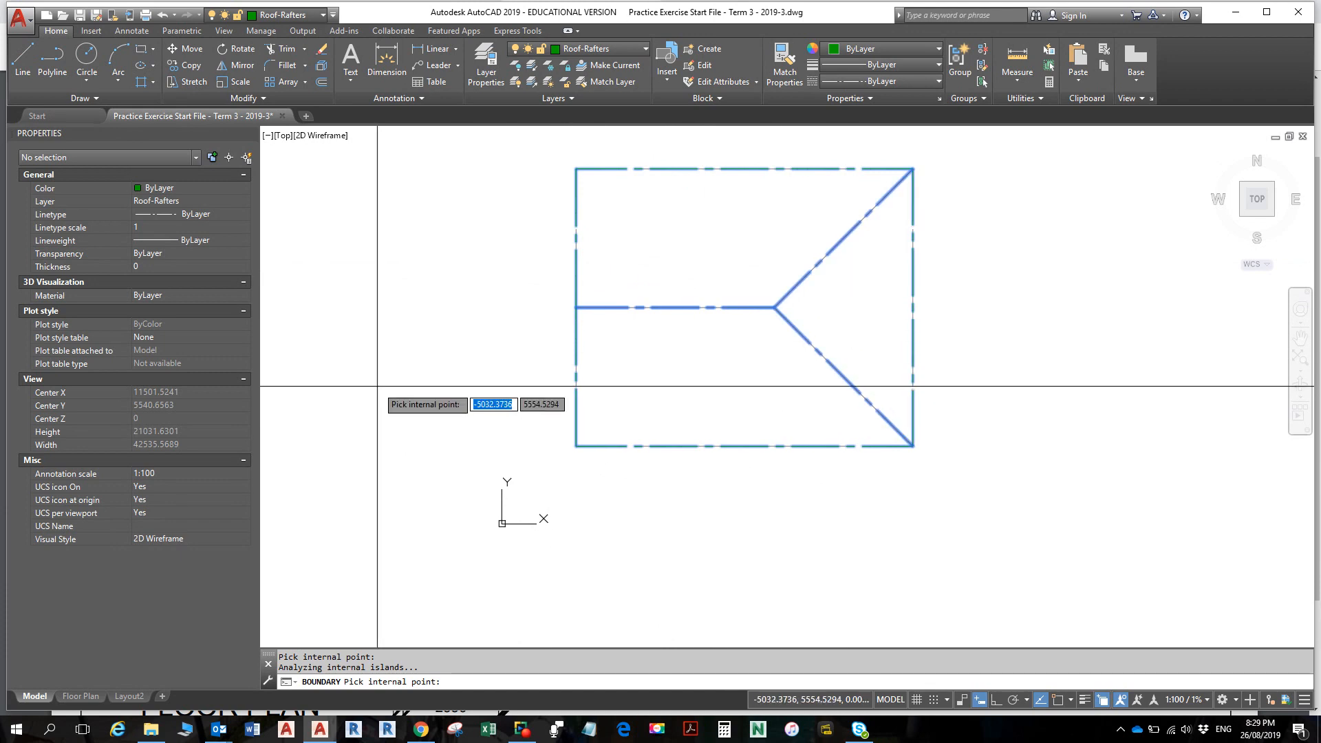
{"action": "key", "text": "Return"}
{"action": "key", "text": "Escape"}
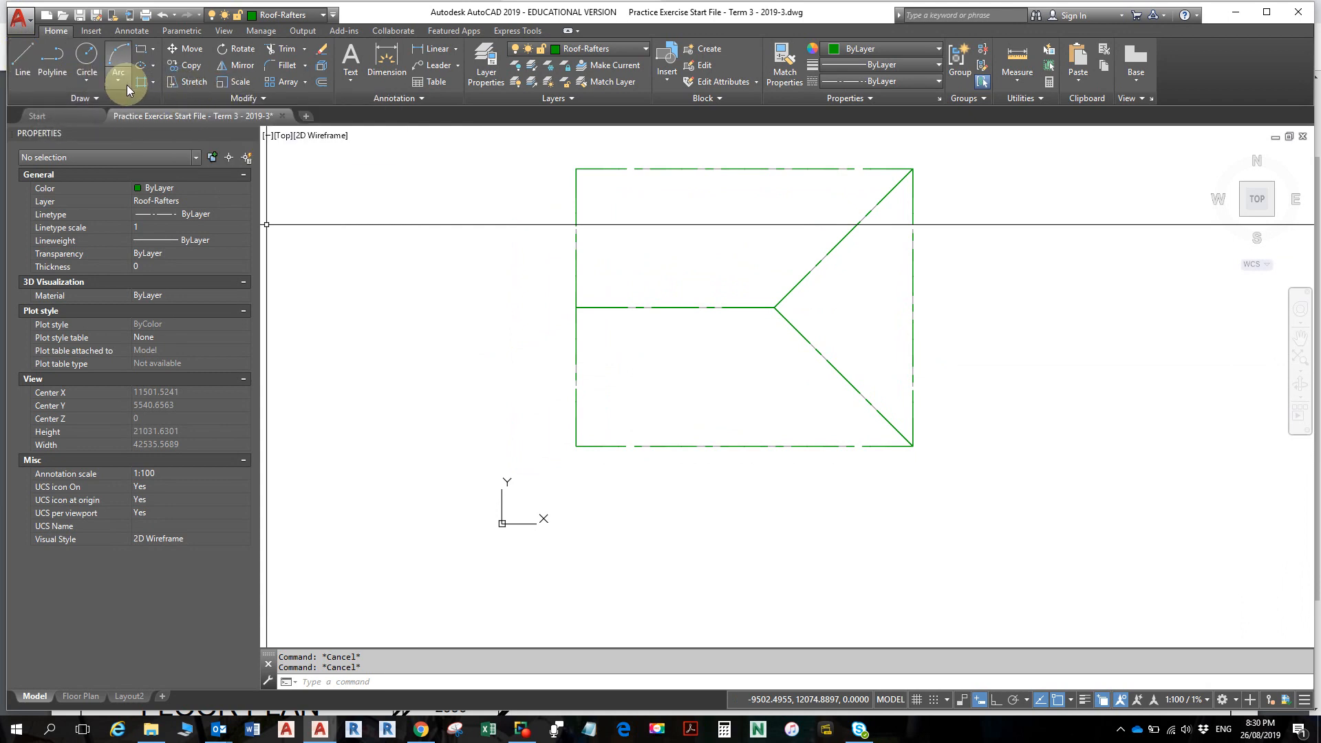
- Hatch the upper, lower and triangular roof sections with the user-defined pattern at a 90 degree angle and 600 spacing
{"action": "left_click", "coordinate": [146, 79]}
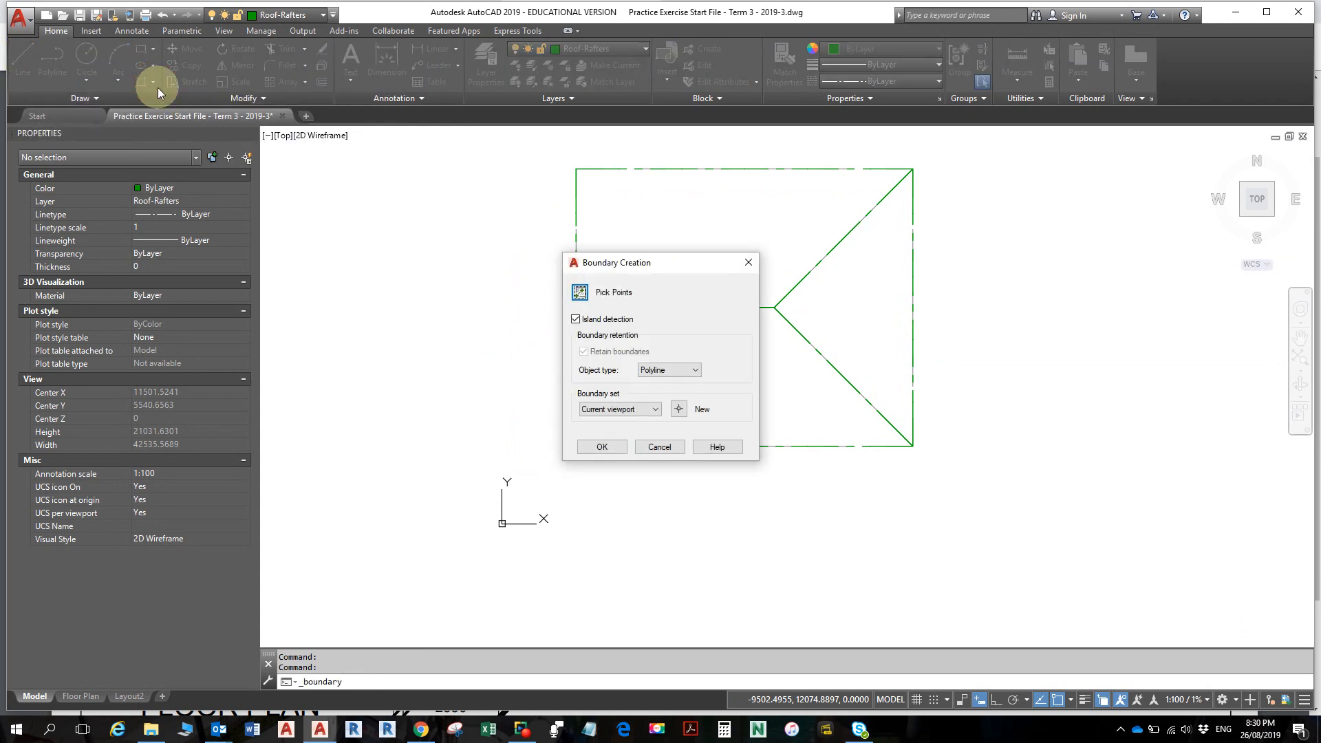
{"action": "key", "text": "Escape"}
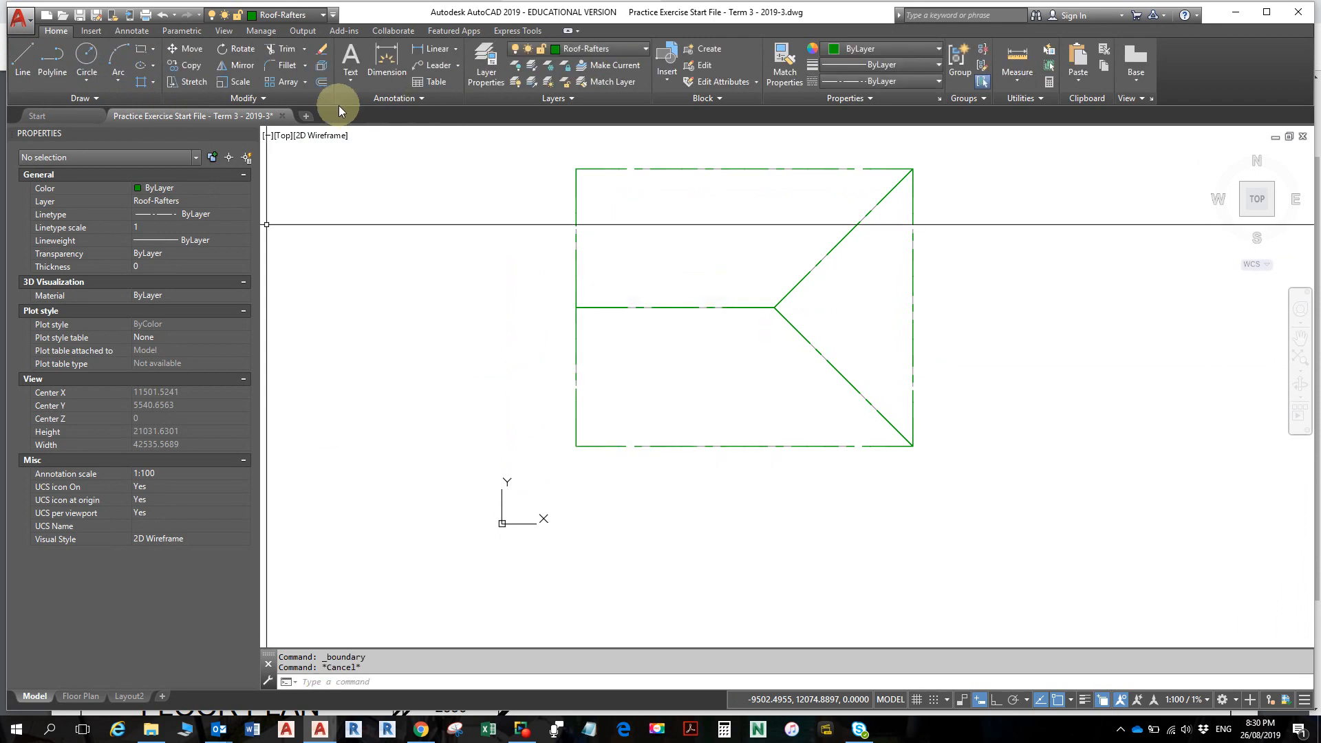
{"action": "left_click", "coordinate": [153, 84]}
{"action": "left_click", "coordinate": [169, 105]}
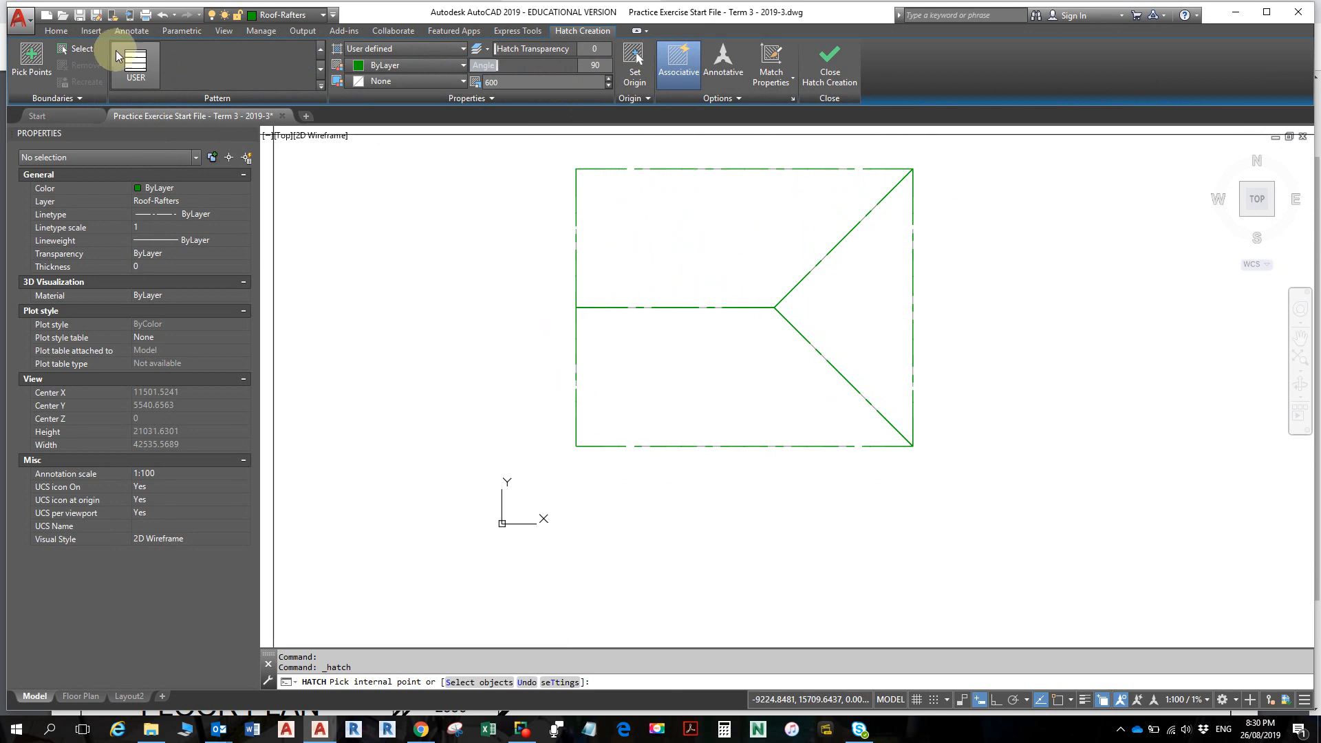
{"action": "left_click", "coordinate": [81, 48]}
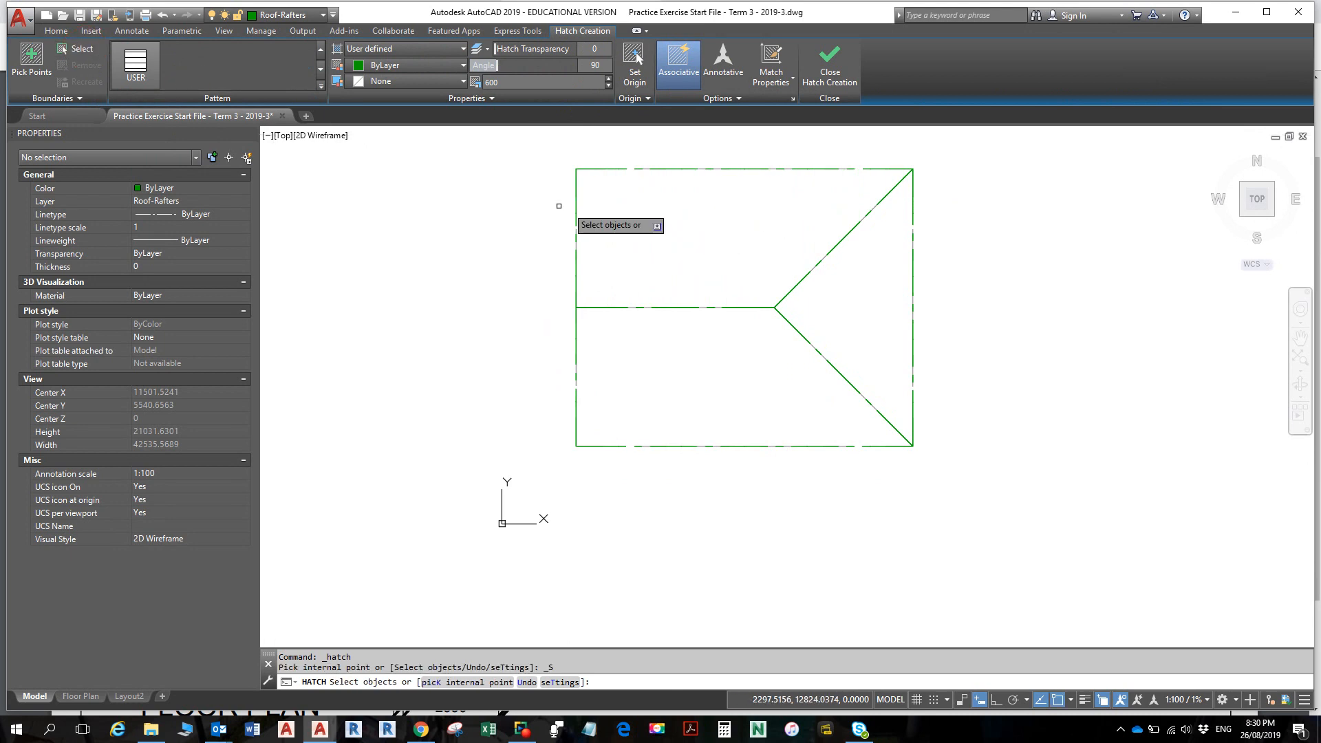
{"action": "left_click", "coordinate": [673, 167]}
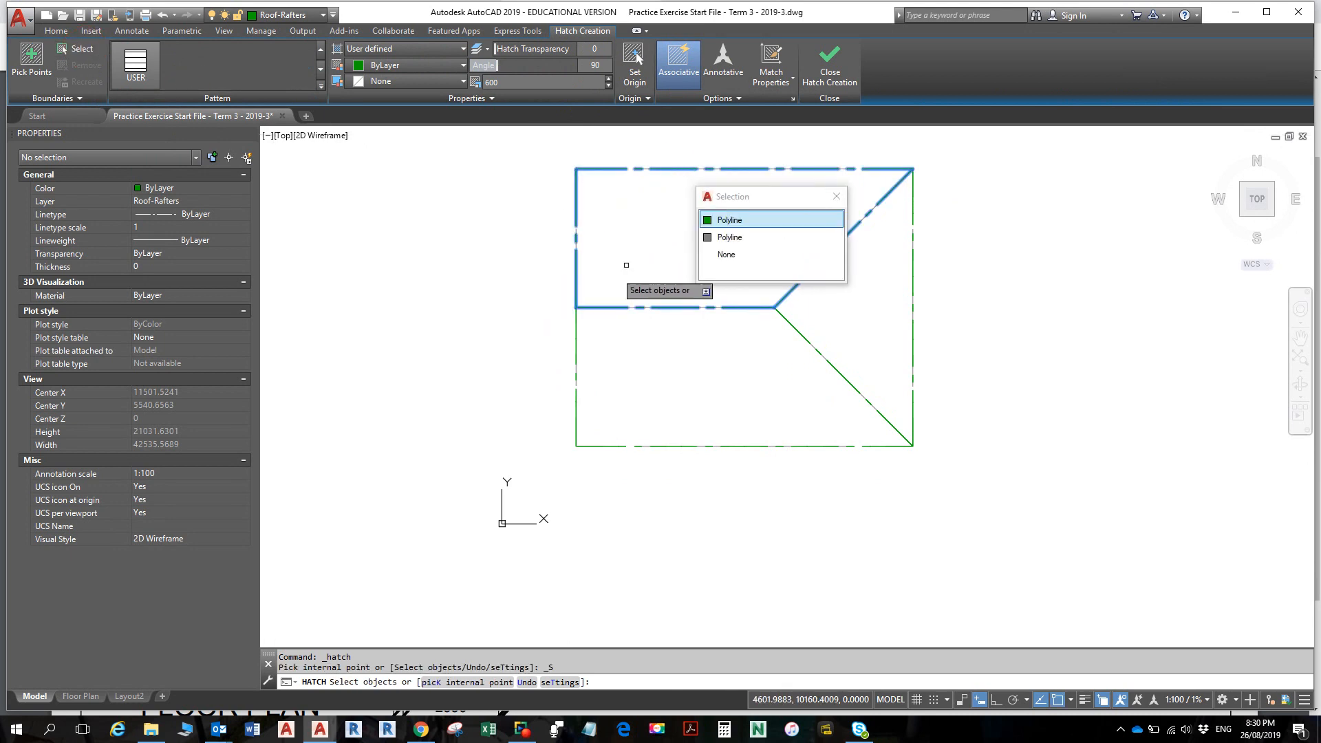
{"action": "left_click", "coordinate": [729, 219]}
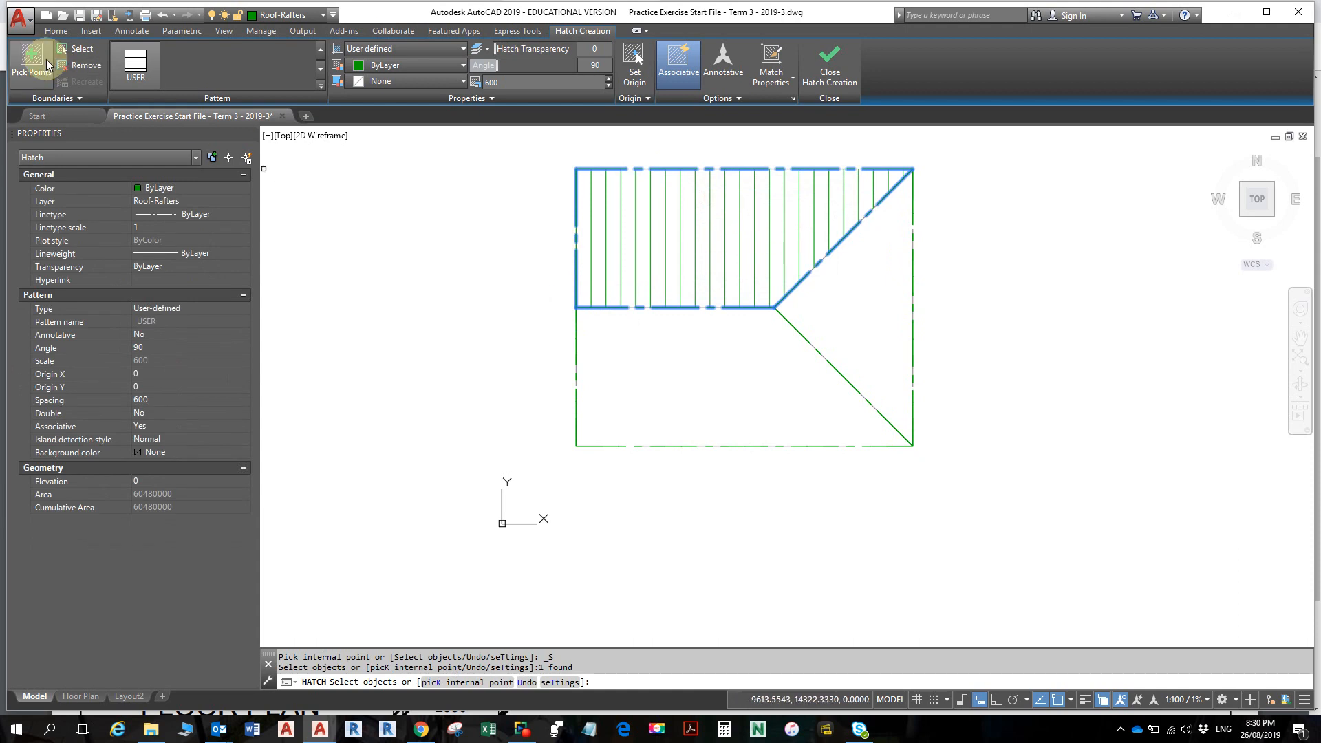
{"action": "left_click", "coordinate": [33, 59]}
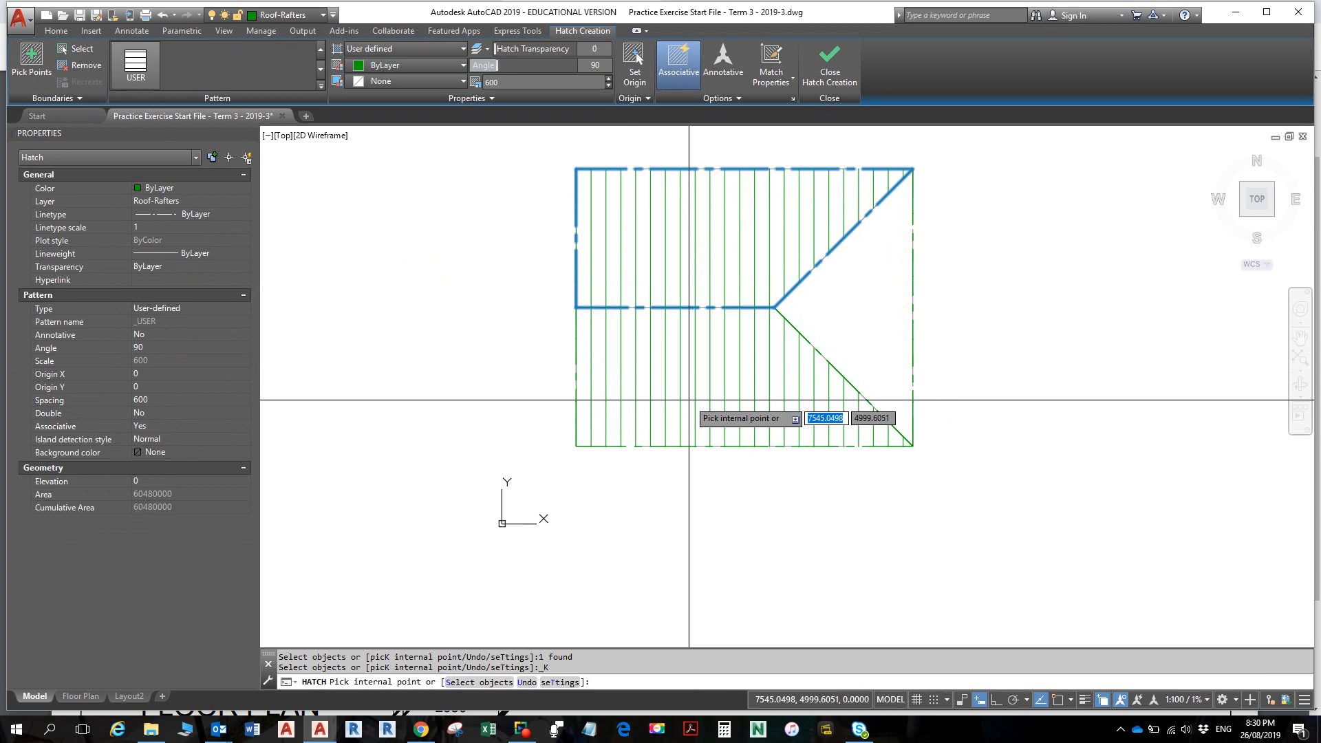
{"action": "left_click", "coordinate": [689, 400]}
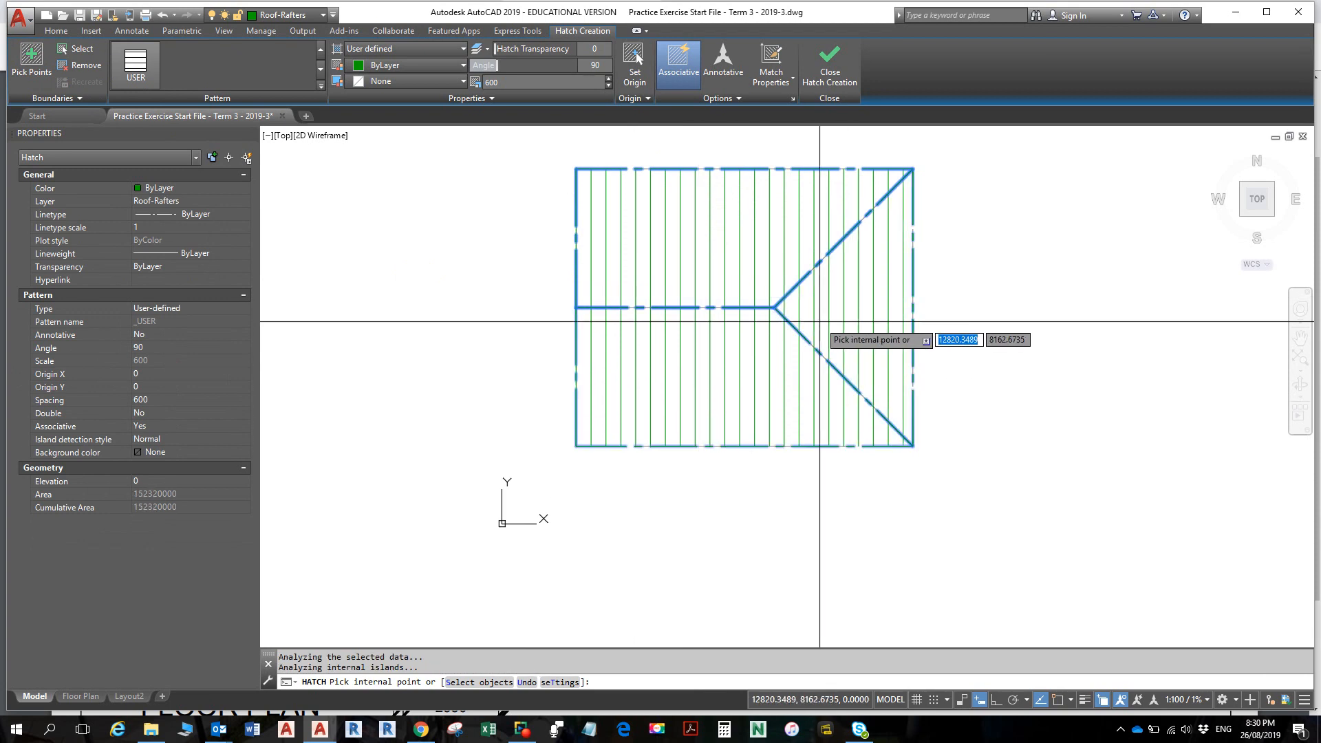
{"action": "key", "text": "Escape"}
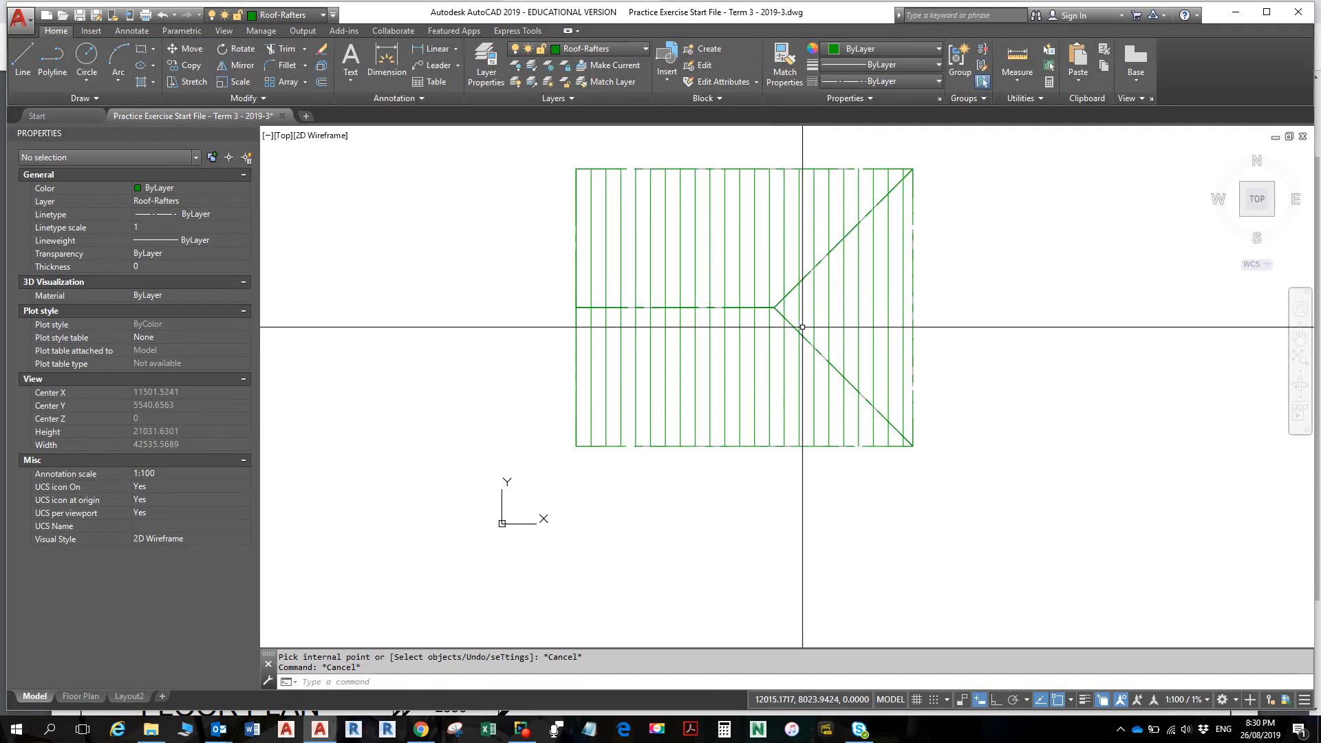
- Set the hatch angle of the triangular hip section to 0
{"action": "left_click", "coordinate": [827, 317]}
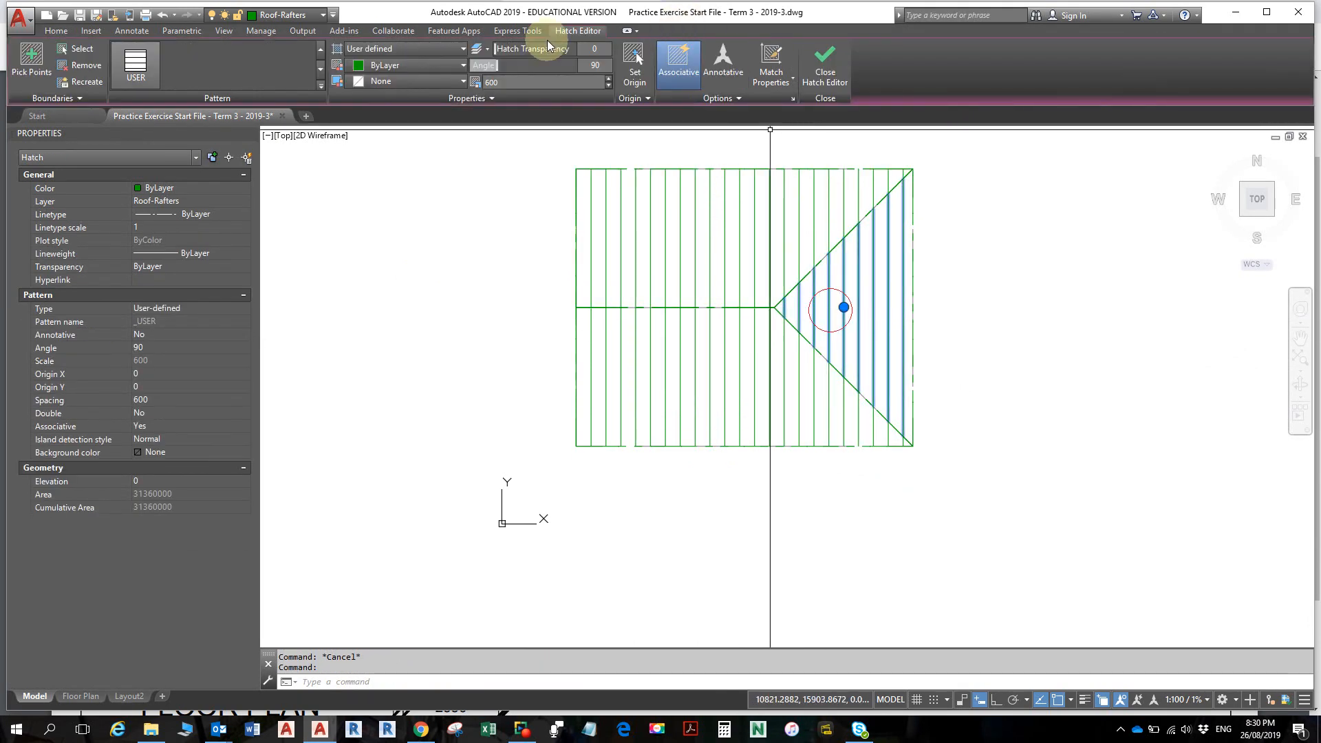
{"action": "left_click", "coordinate": [595, 67]}
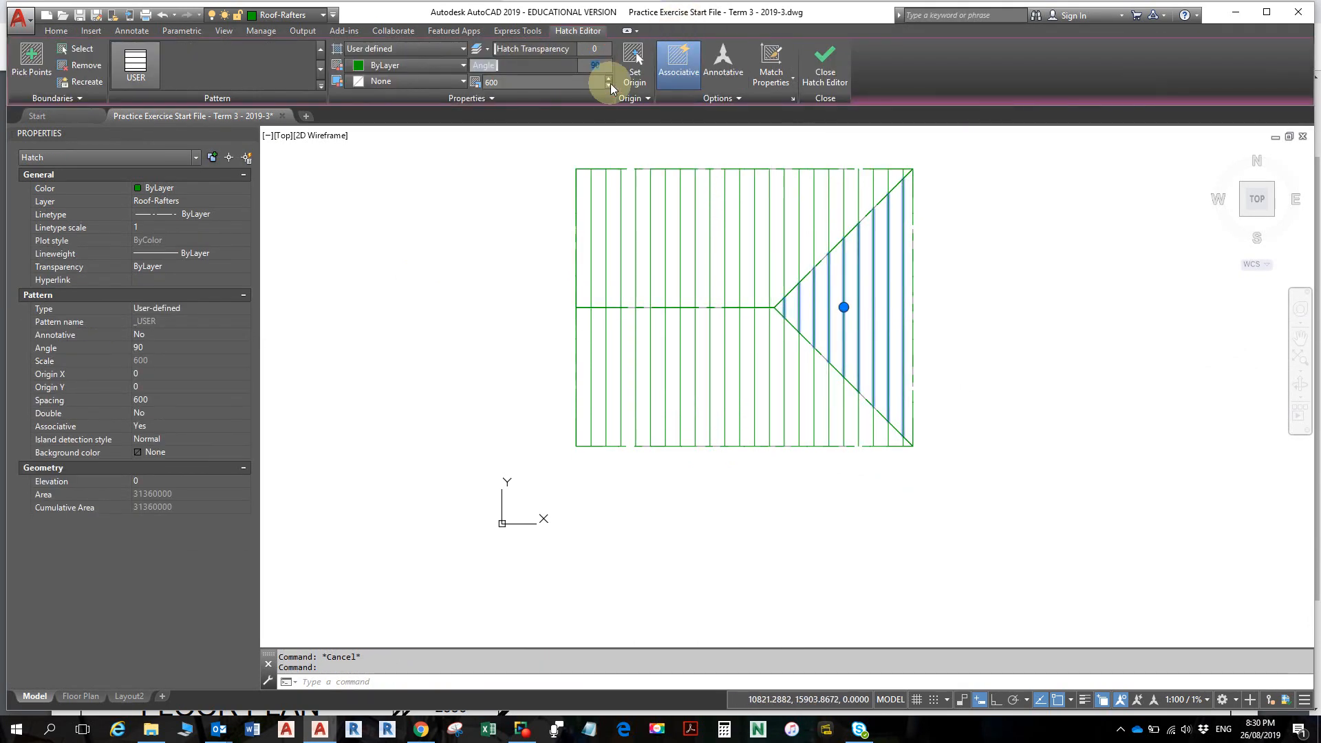
{"action": "type", "text": "0"}
{"action": "key", "text": "Return"}
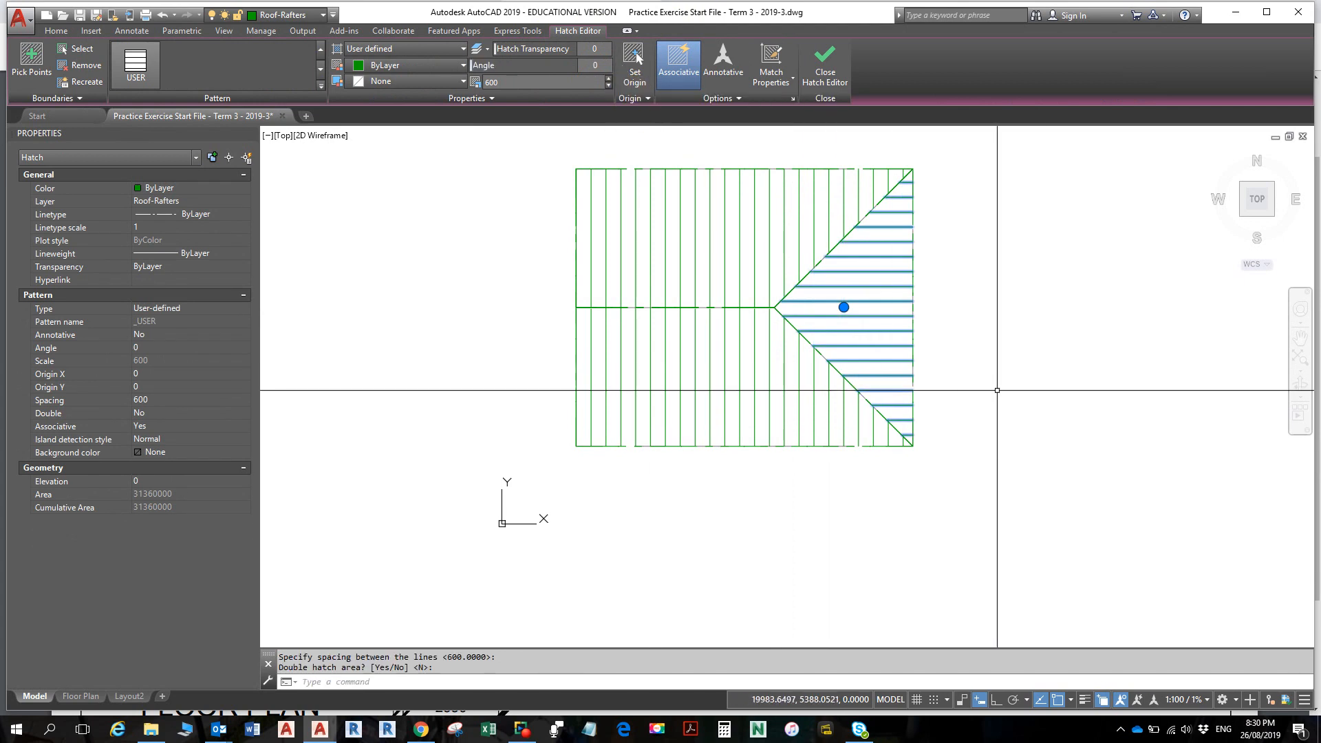
{"action": "key", "text": "Escape"}
{"action": "key", "text": "Escape"}
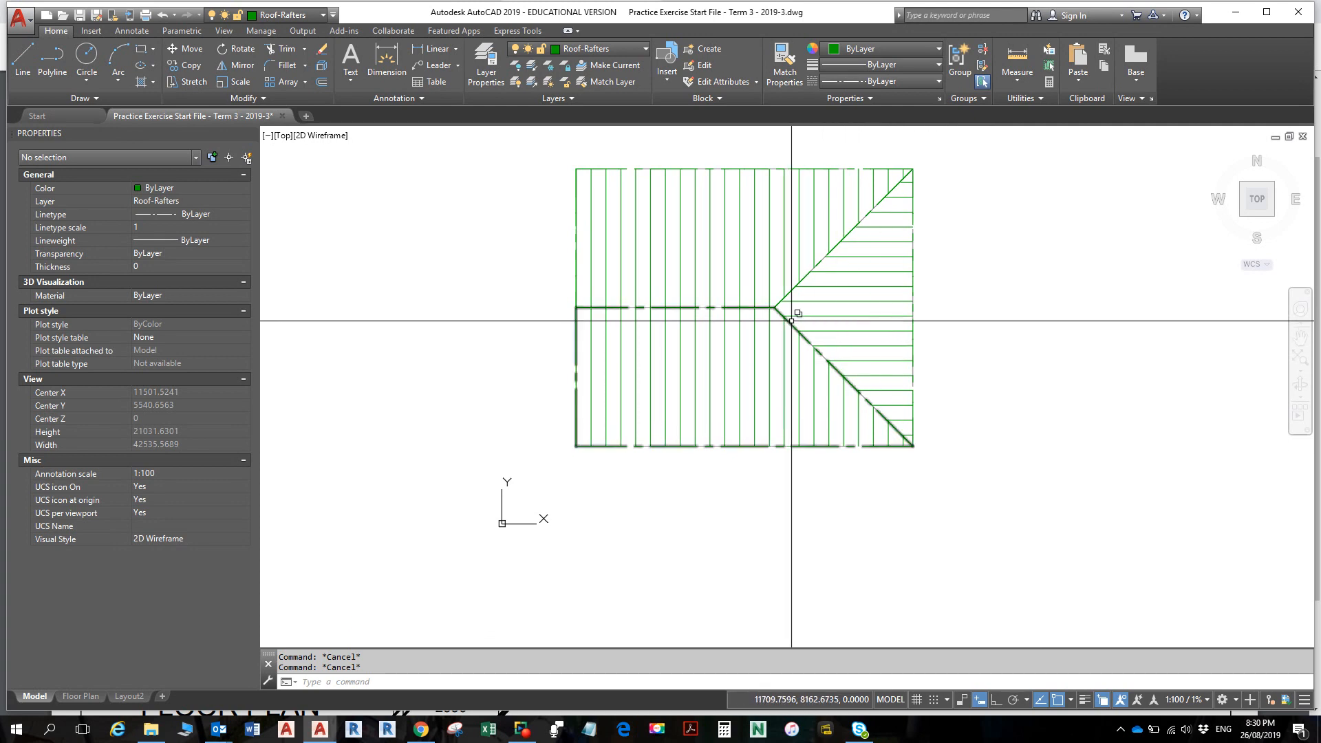
- Set the triangular hip hatch's origin to the point where the ridge meets the two hip lines
{"action": "scroll", "coordinate": [772, 307], "scroll_direction": "up", "scroll_amount": 6}
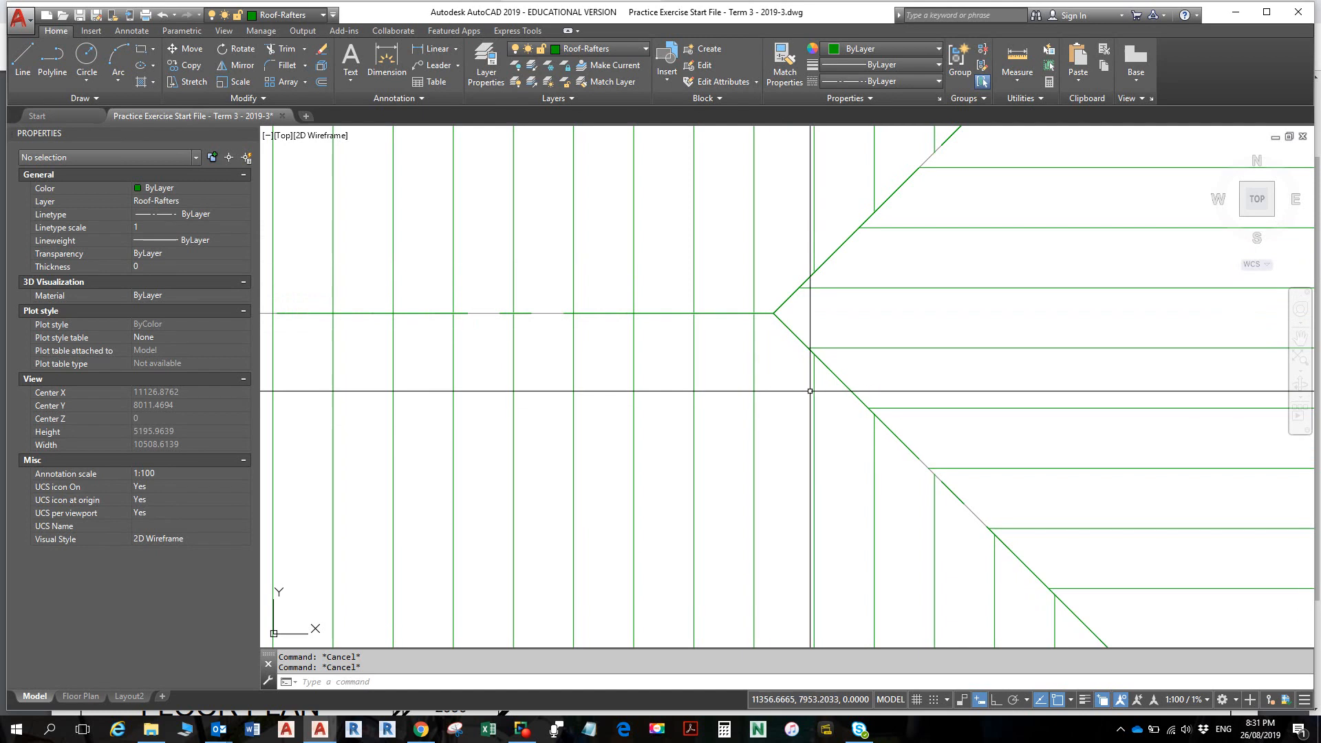
{"action": "scroll", "coordinate": [819, 365], "scroll_direction": "down", "scroll_amount": 4}
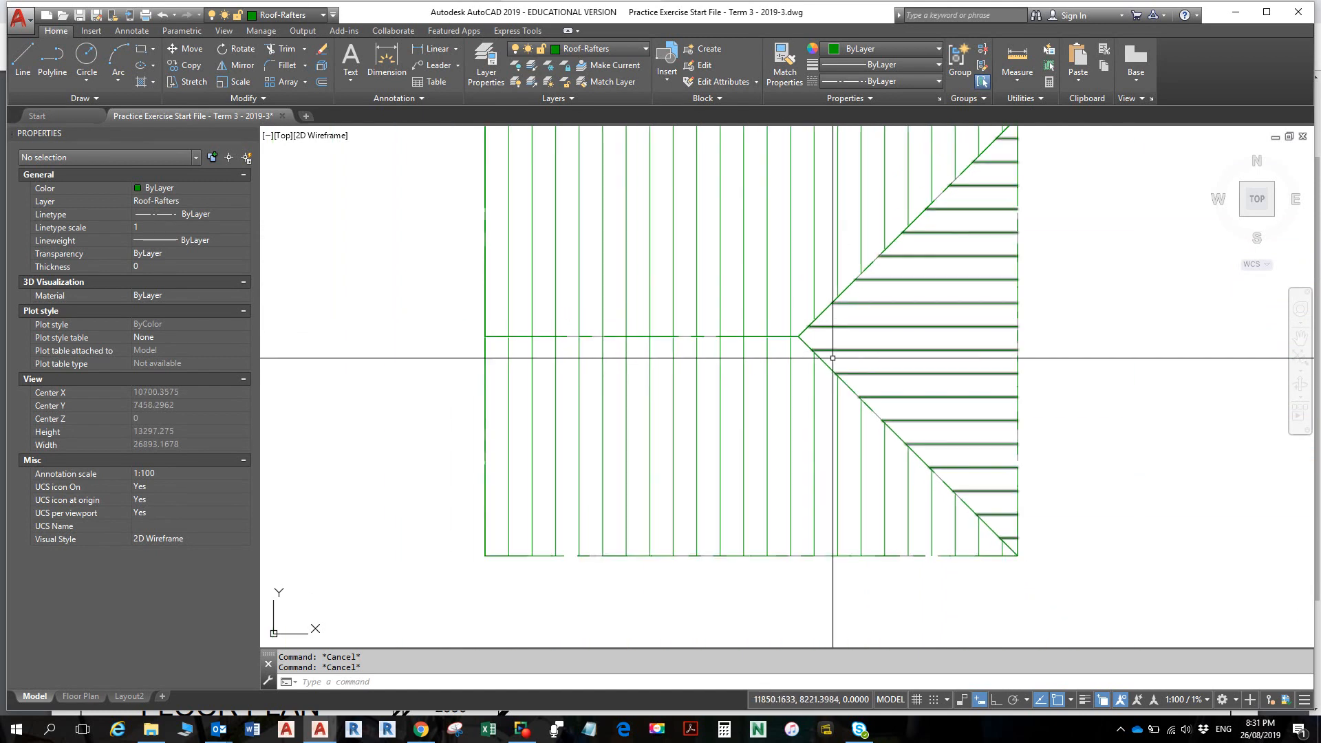
{"action": "middle_click_drag", "start_coordinate": [833, 402], "coordinate": [833, 348]}
{"action": "scroll", "coordinate": [848, 370], "scroll_direction": "down", "scroll_amount": 2}
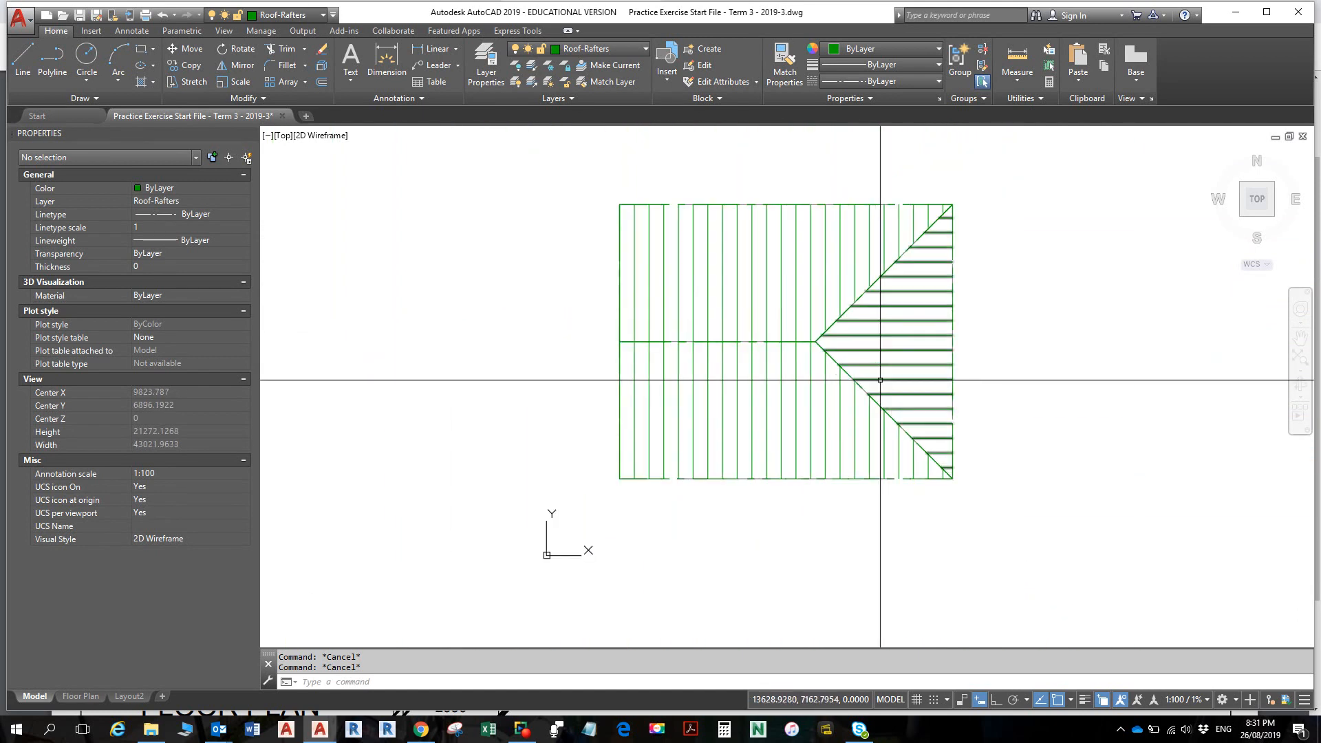
{"action": "scroll", "coordinate": [947, 251], "scroll_direction": "up", "scroll_amount": 4}
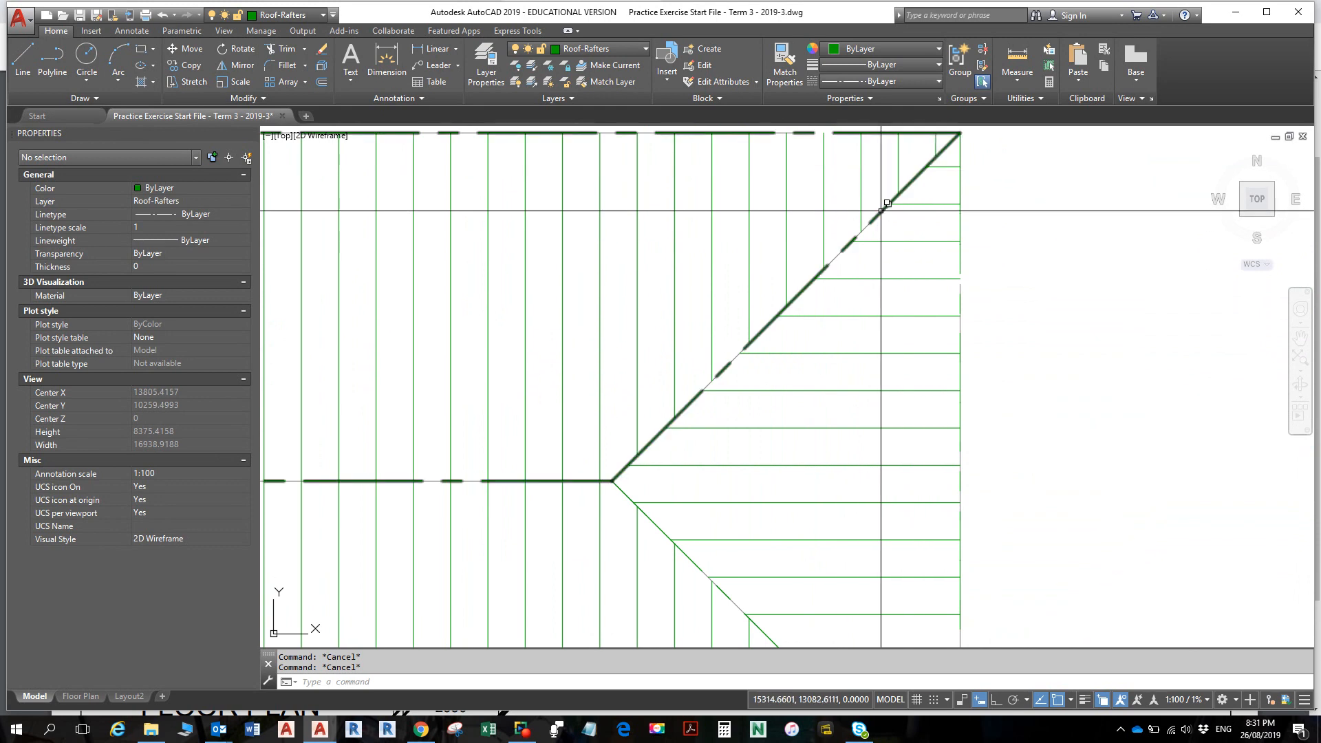
{"action": "scroll", "coordinate": [893, 371], "scroll_direction": "down", "scroll_amount": 4}
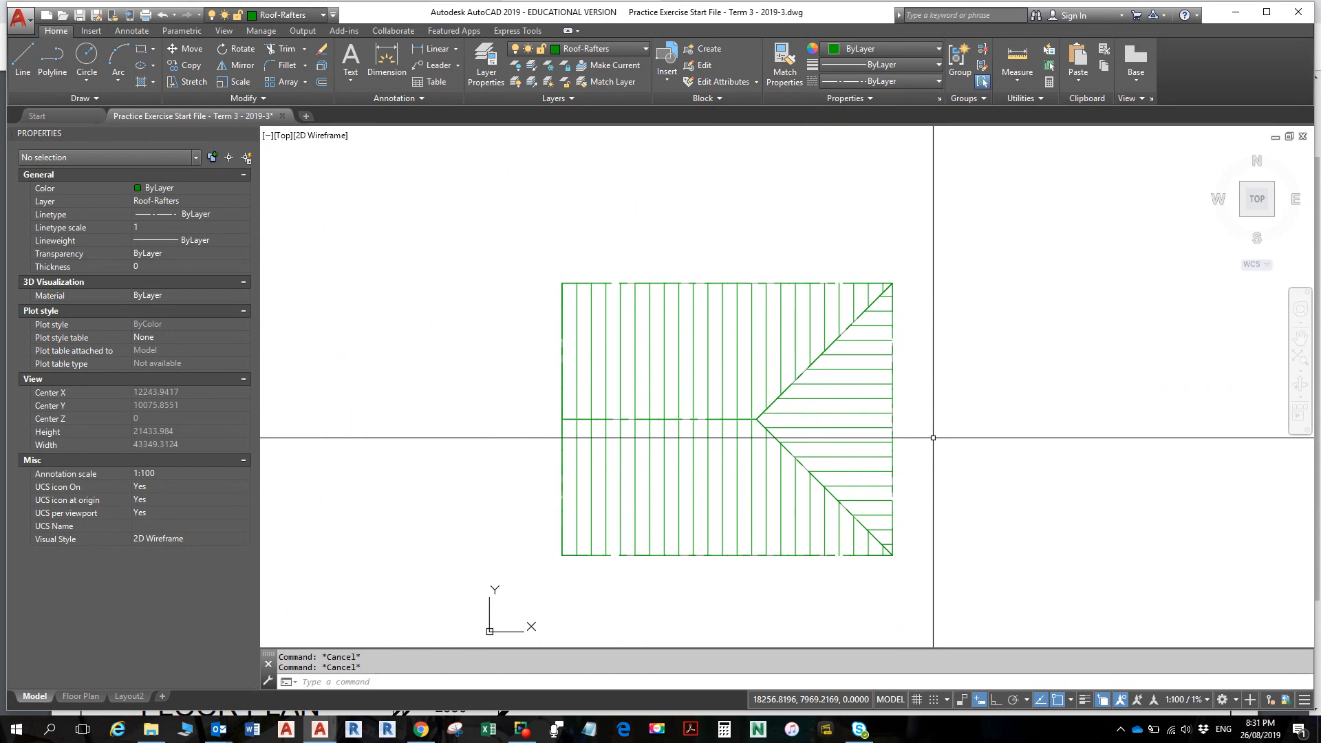
{"action": "left_click", "coordinate": [796, 411]}
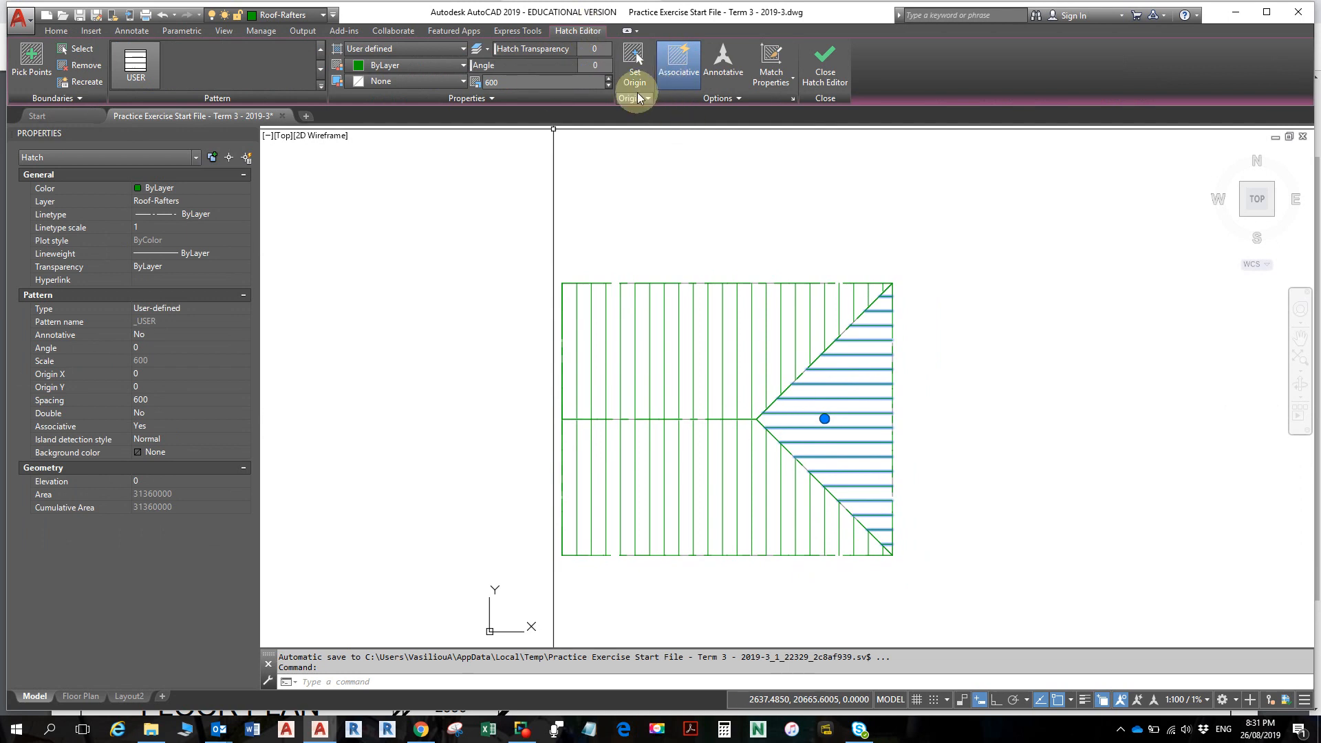
{"action": "left_click", "coordinate": [637, 77]}
{"action": "scroll", "coordinate": [768, 413], "scroll_direction": "up", "scroll_amount": 6}
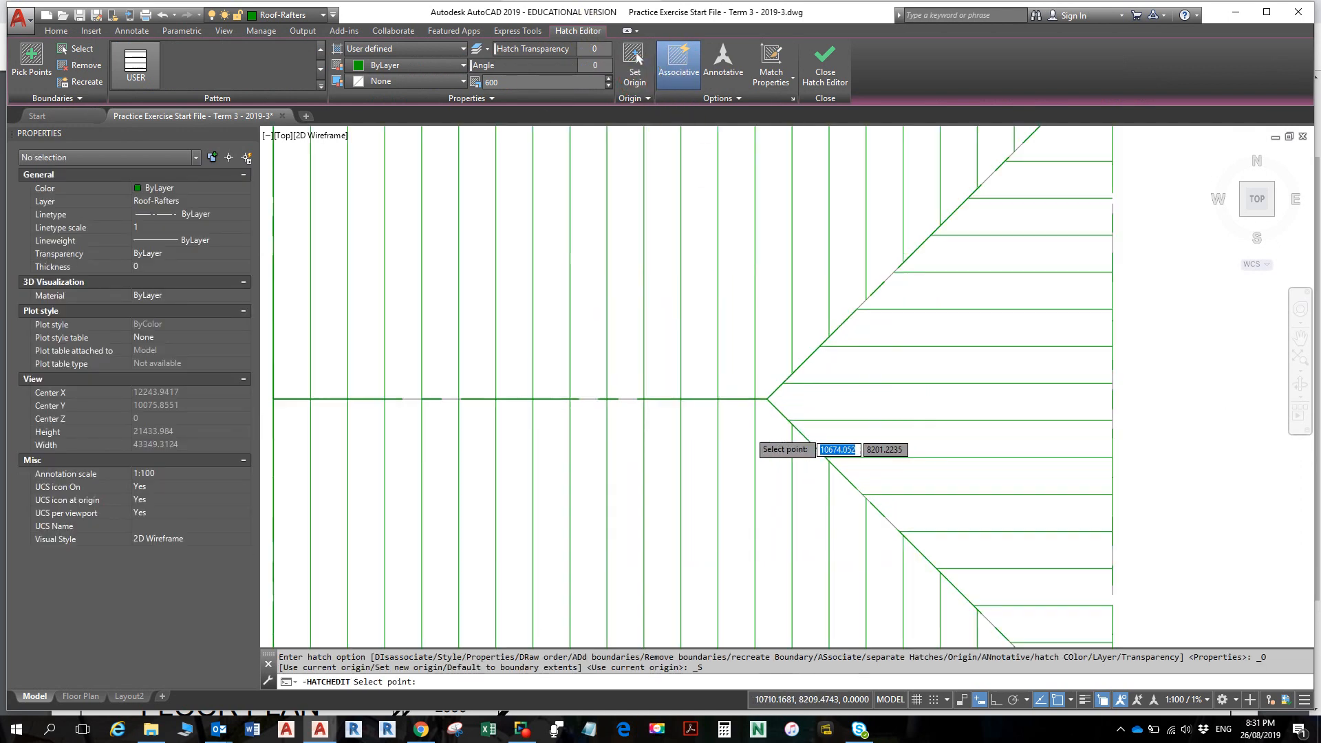
{"action": "left_click", "coordinate": [776, 379]}
{"action": "scroll", "coordinate": [770, 413], "scroll_direction": "down", "scroll_amount": 4}
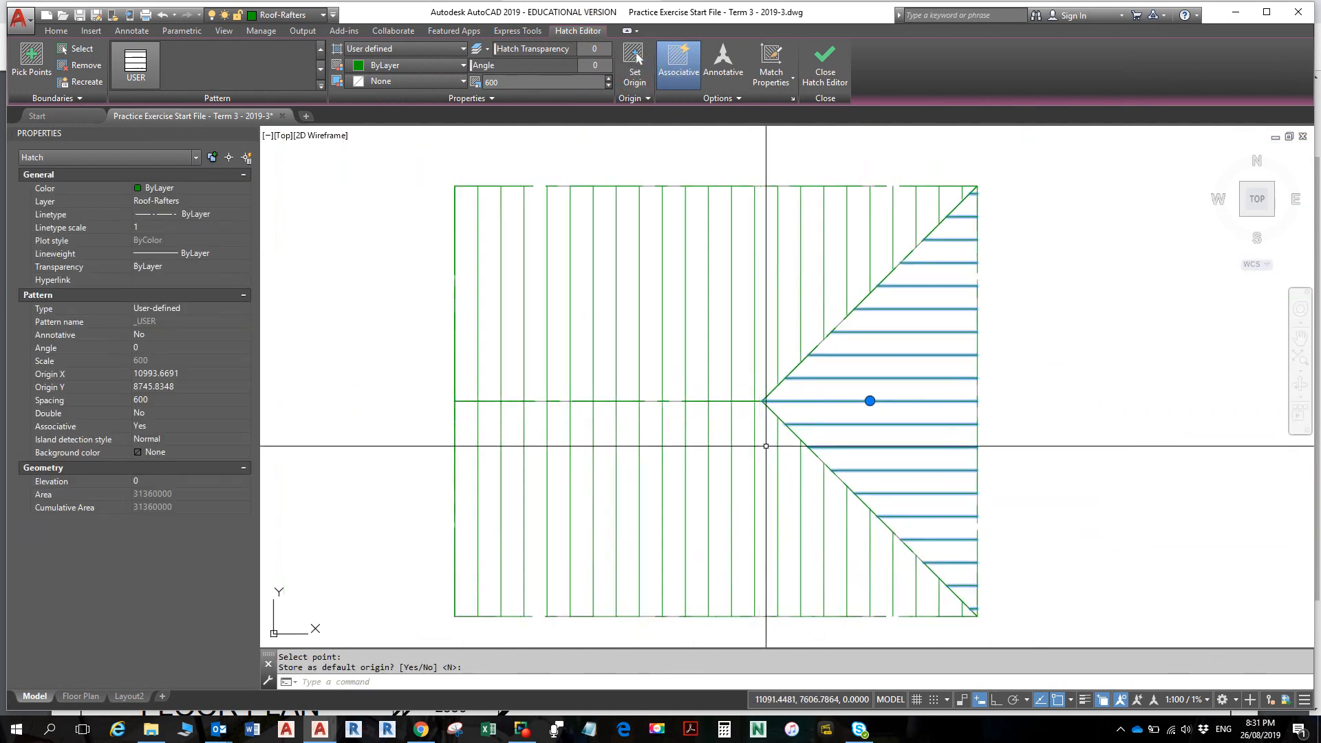
{"action": "key", "text": "Escape"}
{"action": "key", "text": "Escape"}
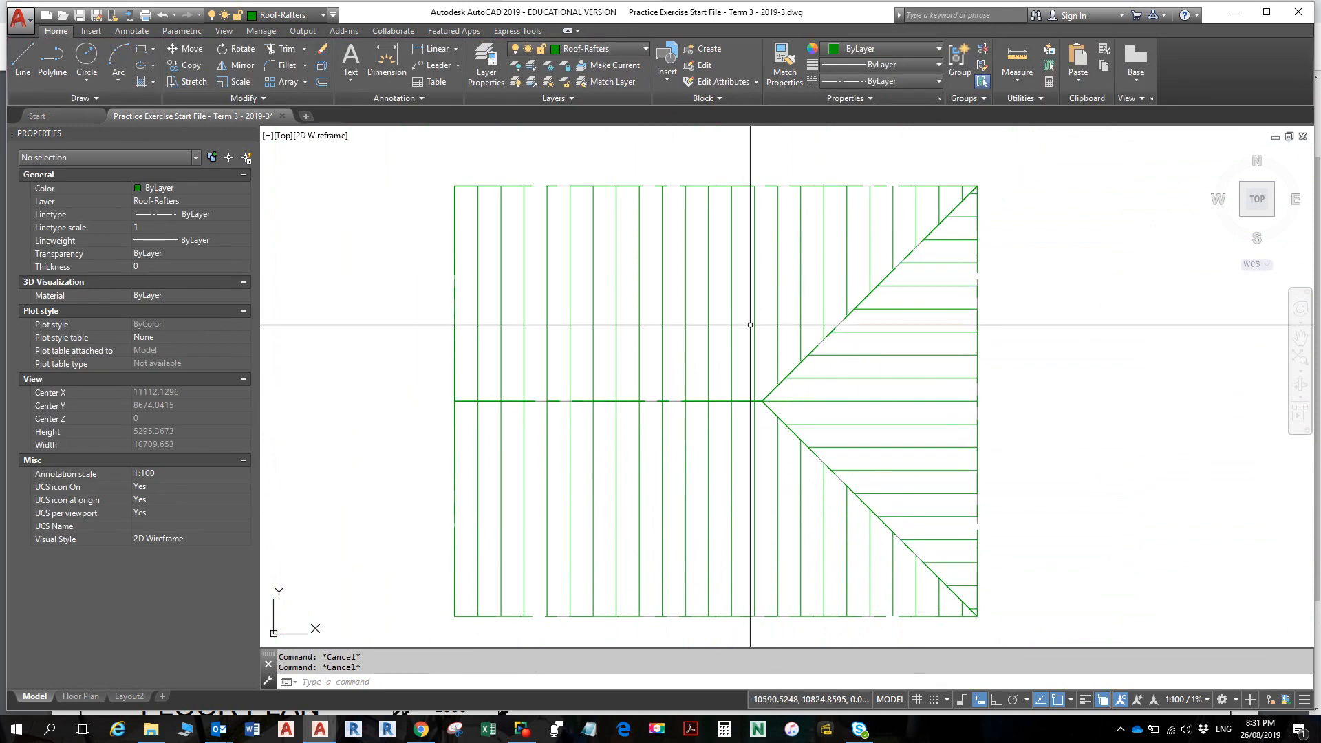
- Set the upper roof section's hatch origin to the junction of the ridge and hip lines
{"action": "left_click", "coordinate": [756, 331]}
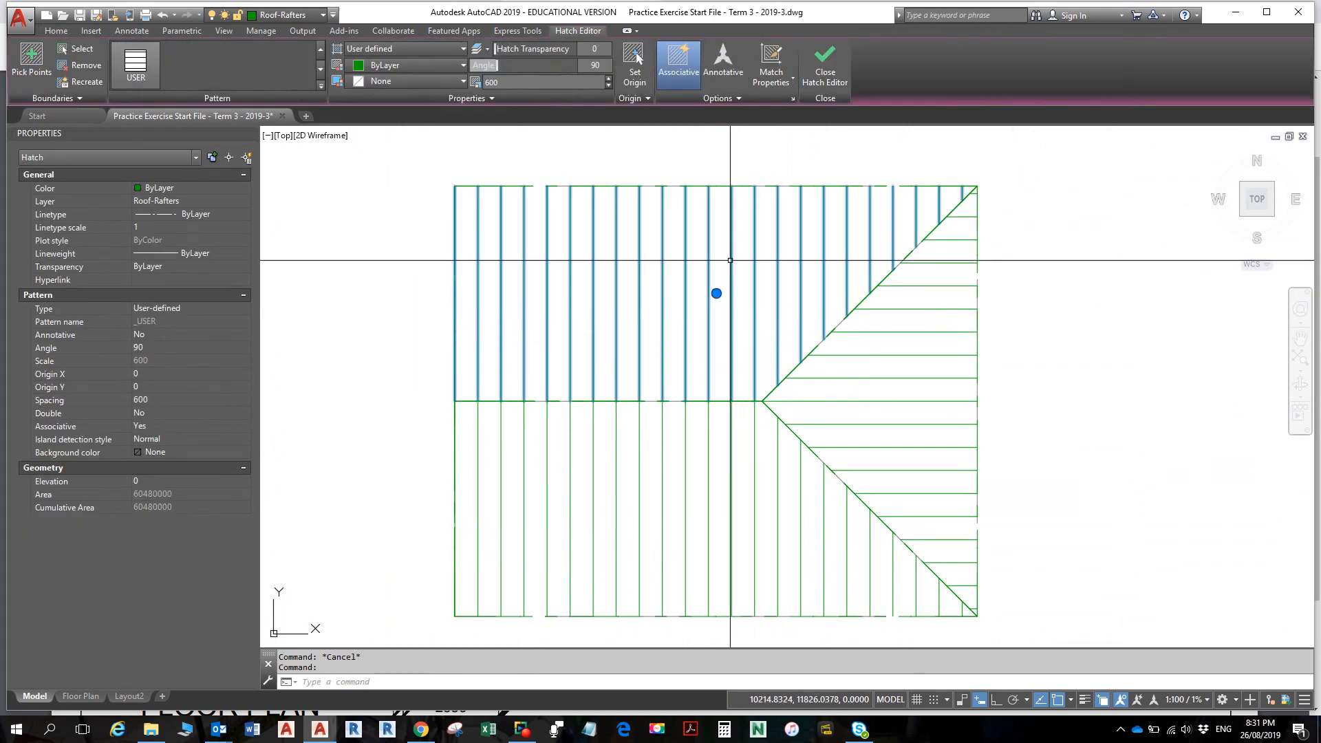
{"action": "left_click", "coordinate": [640, 71]}
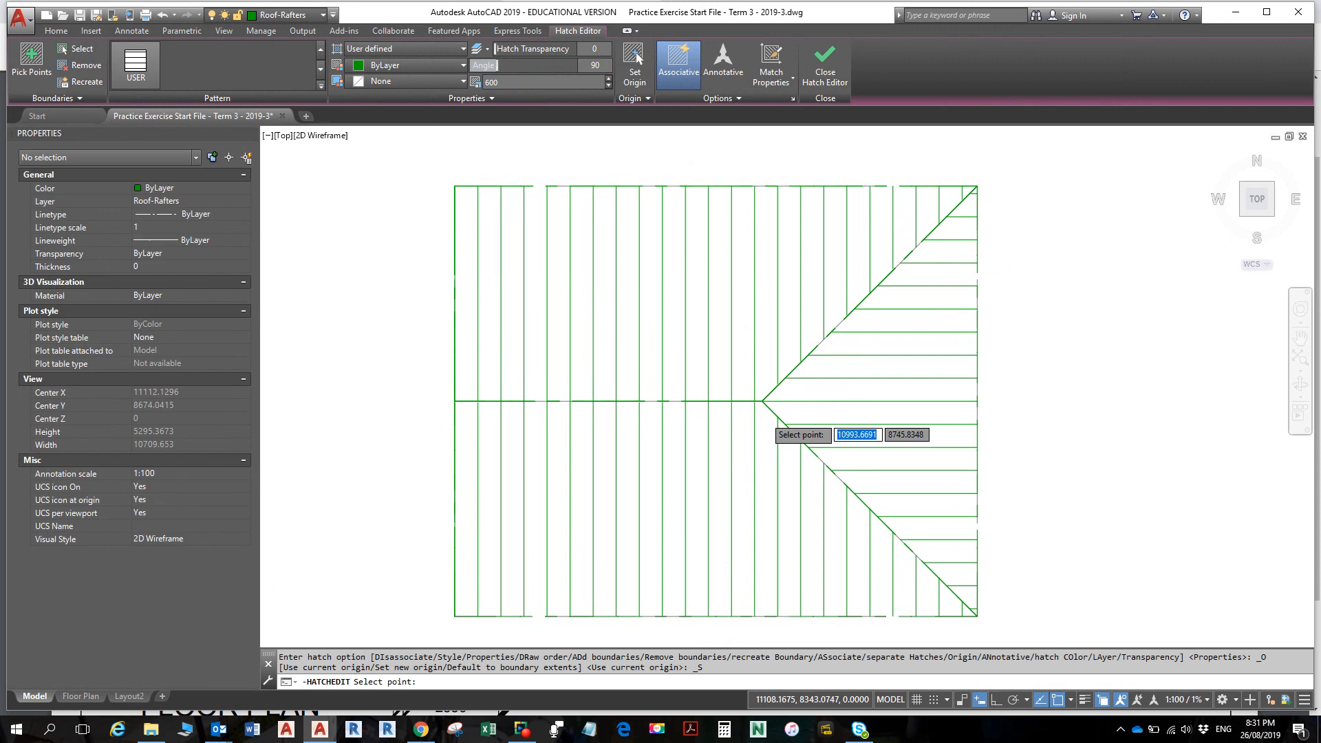
{"action": "scroll", "coordinate": [769, 416], "scroll_direction": "up", "scroll_amount": 5}
{"action": "left_click", "coordinate": [741, 354]}
{"action": "scroll", "coordinate": [754, 395], "scroll_direction": "down", "scroll_amount": 5}
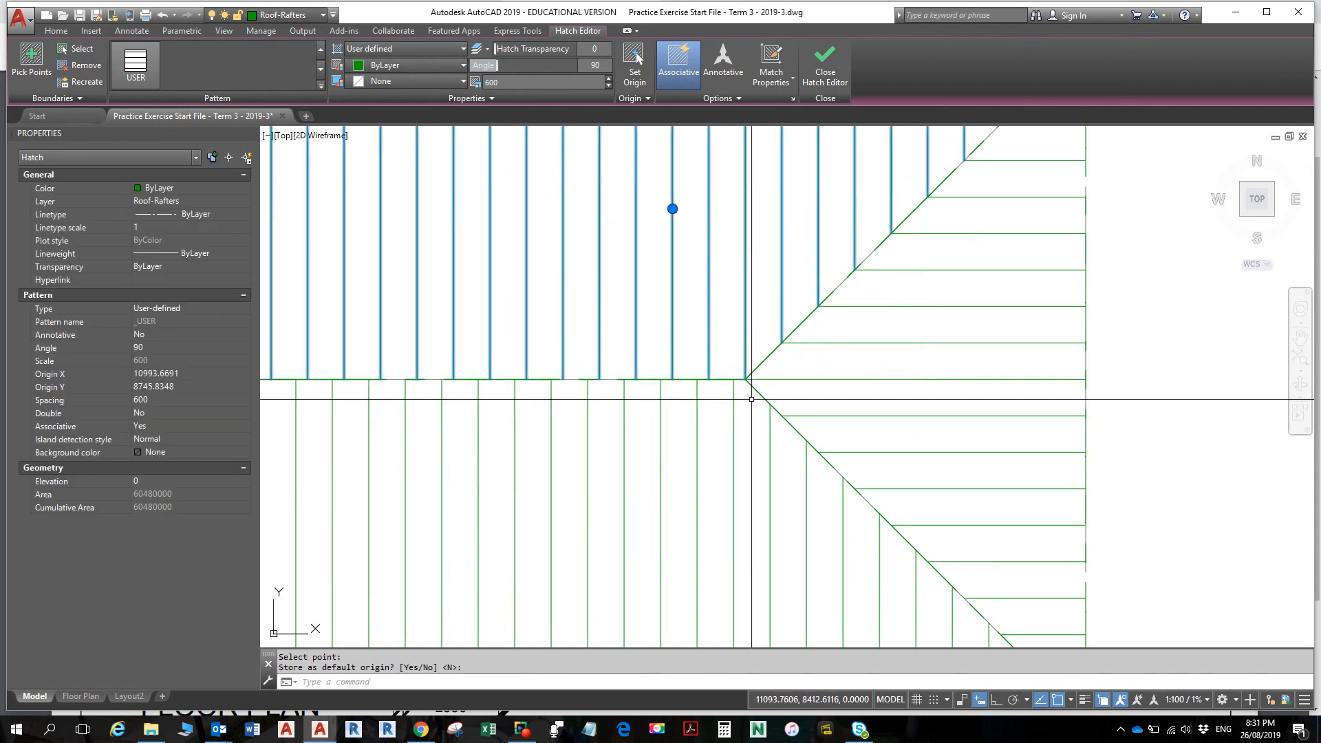
{"action": "scroll", "coordinate": [754, 395], "scroll_direction": "down", "scroll_amount": 7}
{"action": "key", "text": "Escape"}
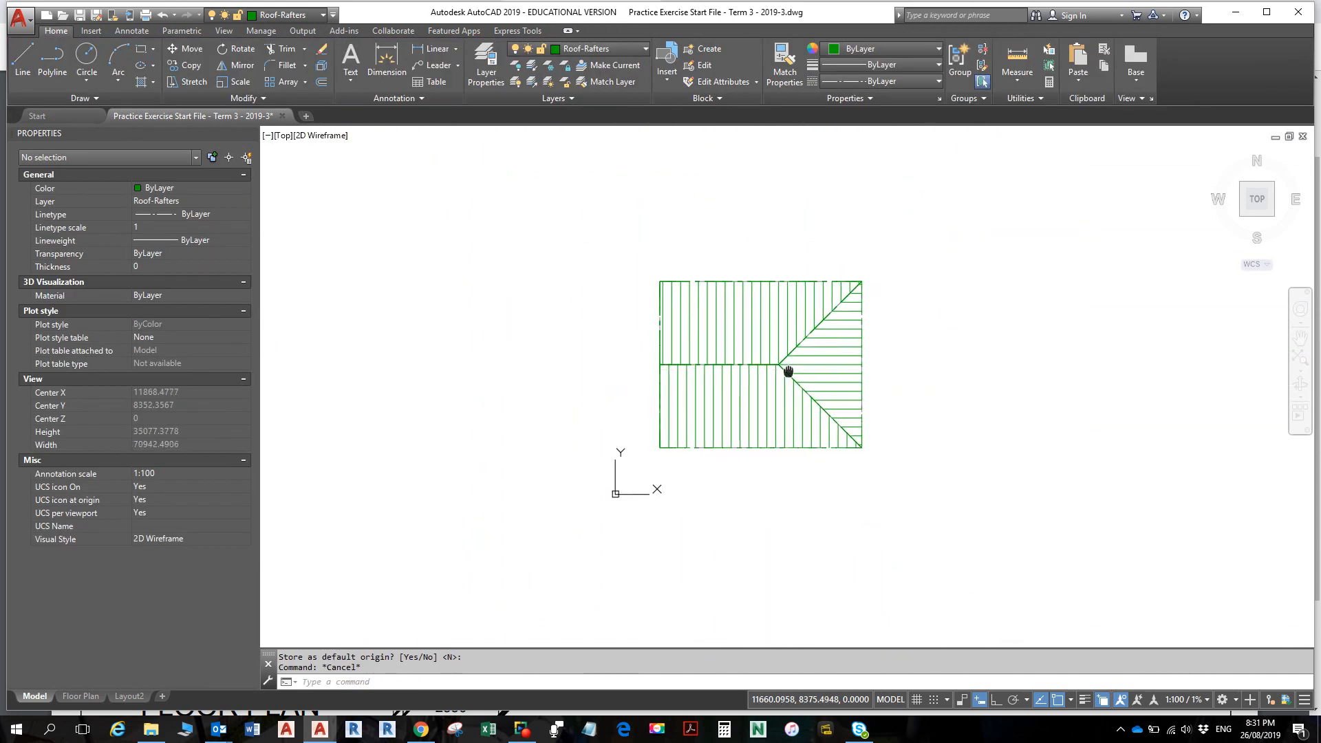
- Set the lower roof section's hatch origin to the same ridge and hip junction
{"action": "scroll", "coordinate": [788, 316], "scroll_direction": "up", "scroll_amount": 4}
{"action": "left_click", "coordinate": [758, 324]}
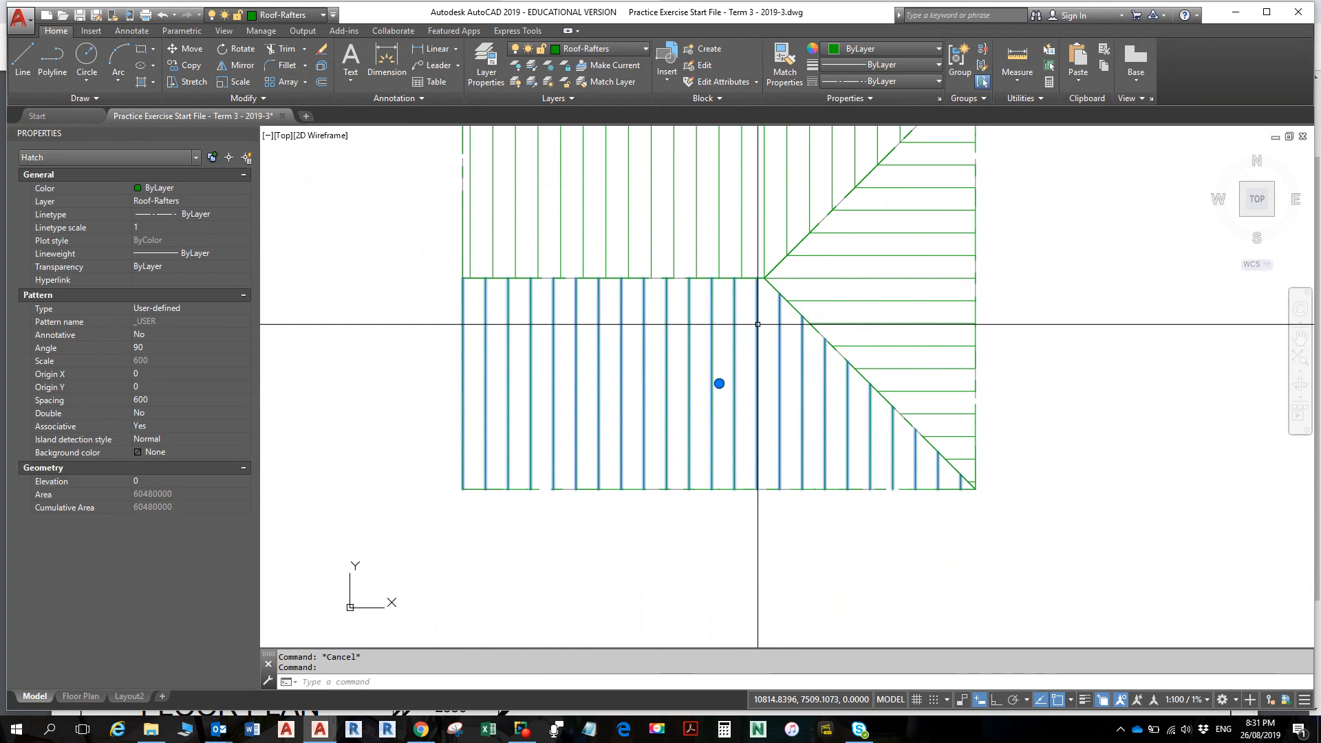
{"action": "left_click", "coordinate": [634, 69]}
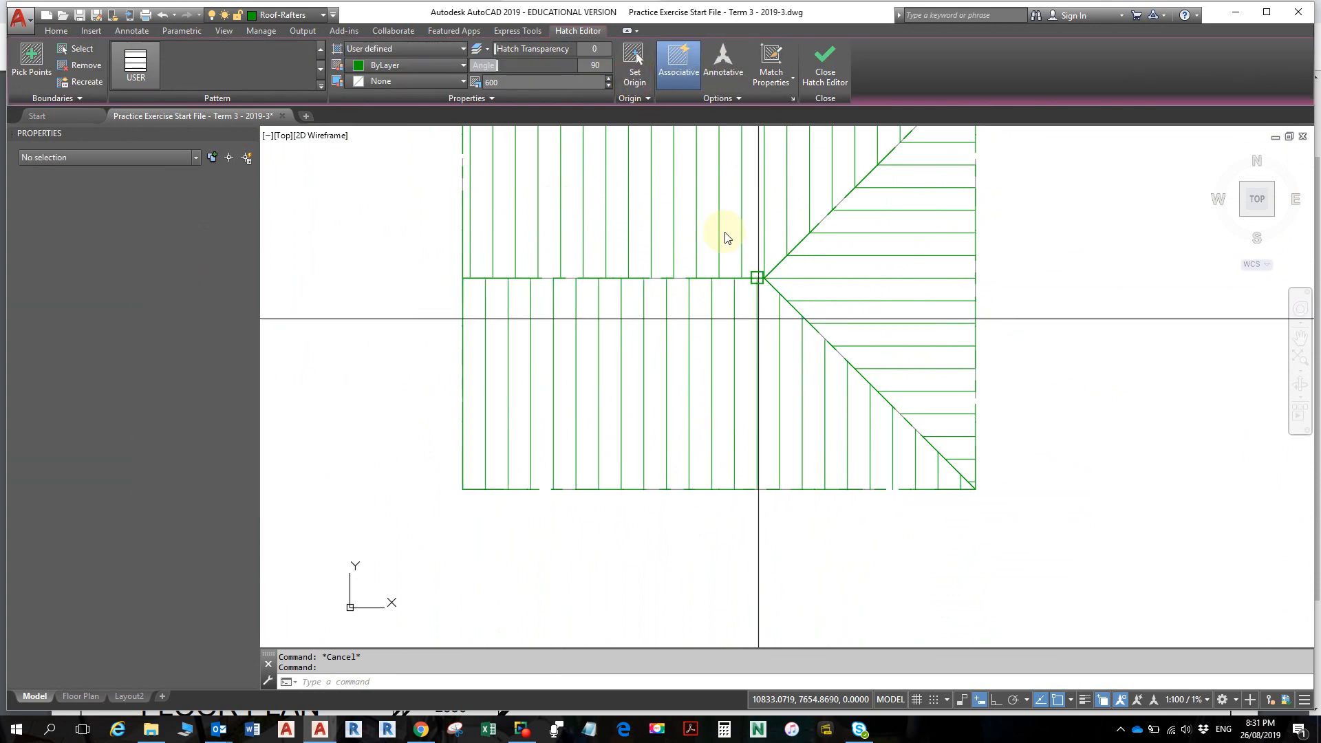
{"action": "scroll", "coordinate": [758, 282], "scroll_direction": "up", "scroll_amount": 5}
{"action": "left_click", "coordinate": [726, 306]}
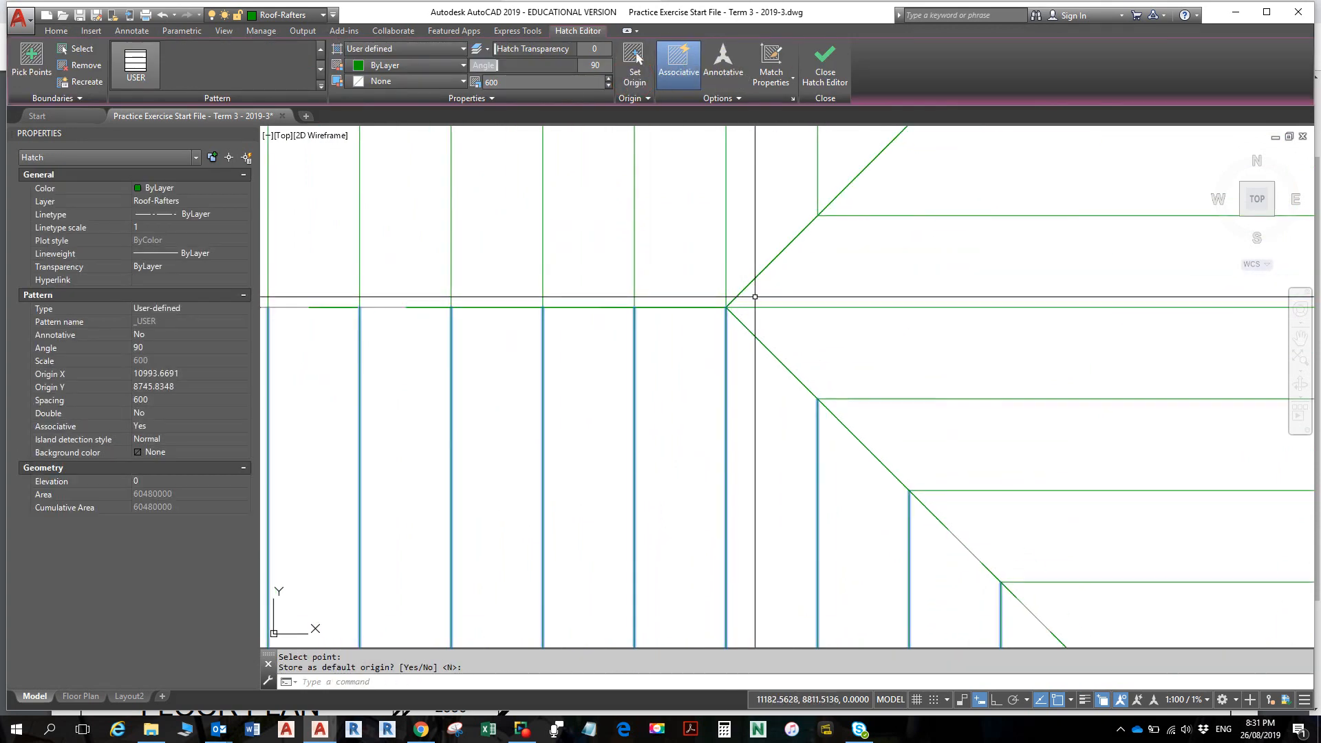
{"action": "key", "text": "Escape"}
{"action": "scroll", "coordinate": [785, 271], "scroll_direction": "down", "scroll_amount": 8}
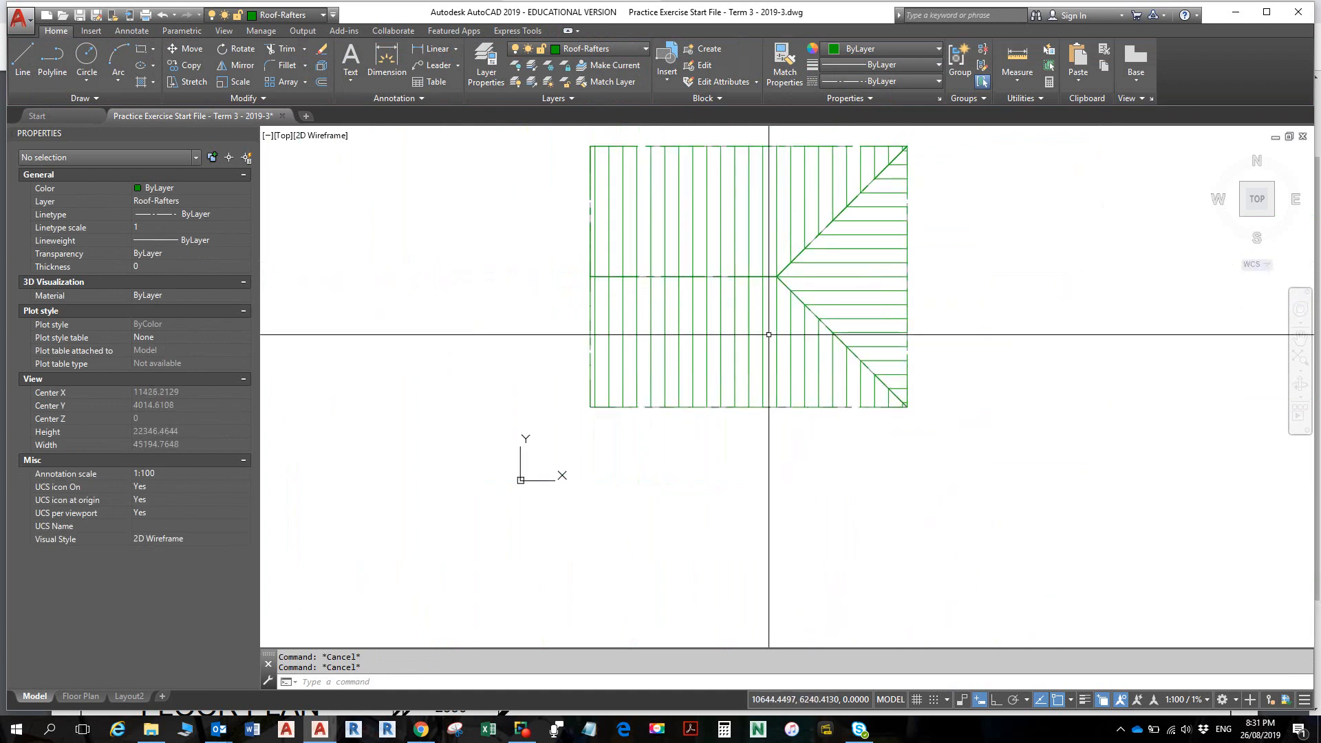
{"action": "key", "text": "Escape"}
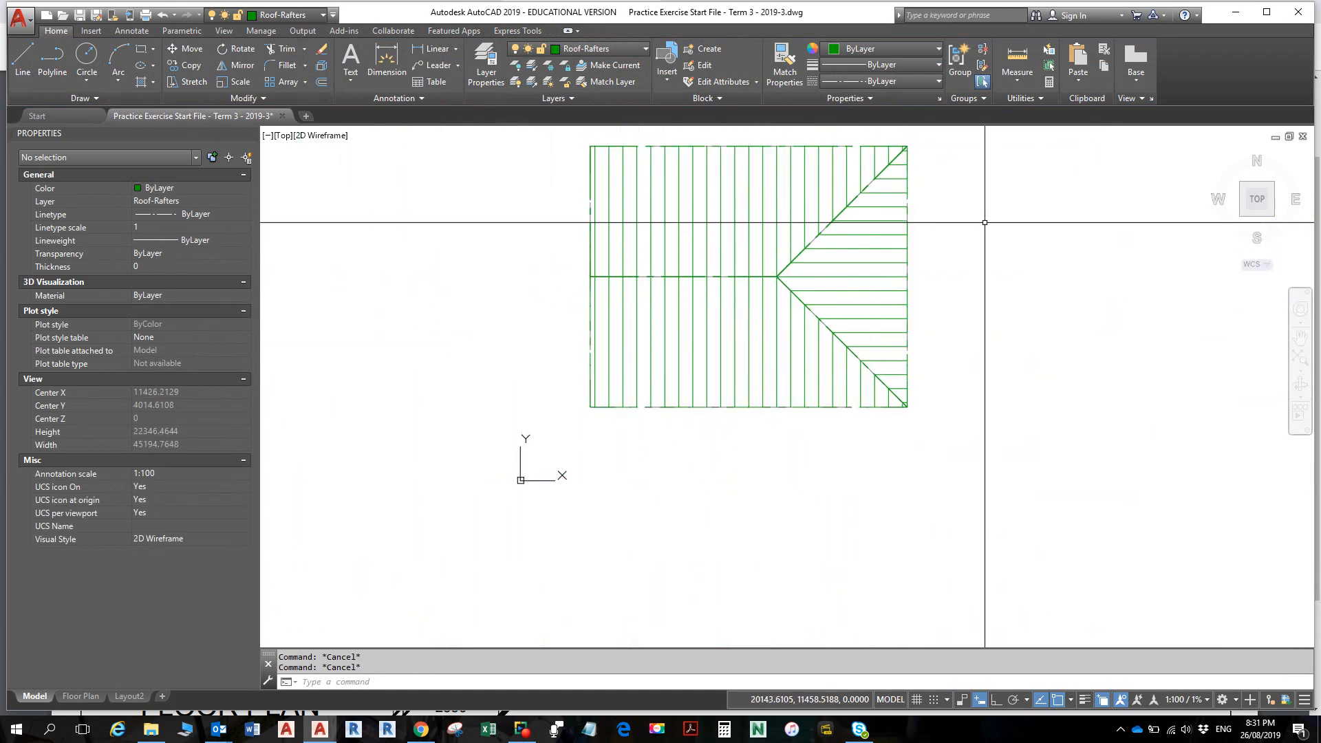
- Stretch the vertical edge of the triangular hip boundary polyline about 2300 units outward, away from the ridge
{"action": "left_click", "coordinate": [910, 237]}
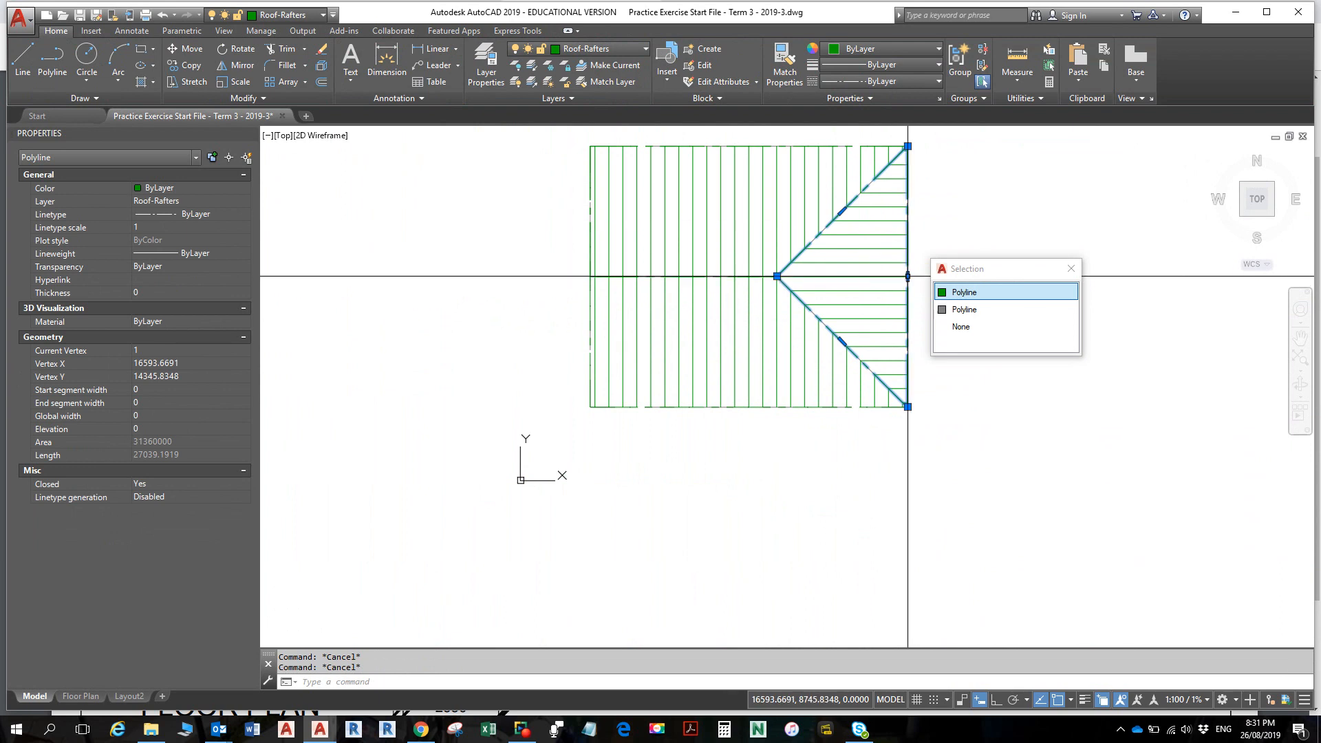
{"action": "left_click", "coordinate": [909, 277]}
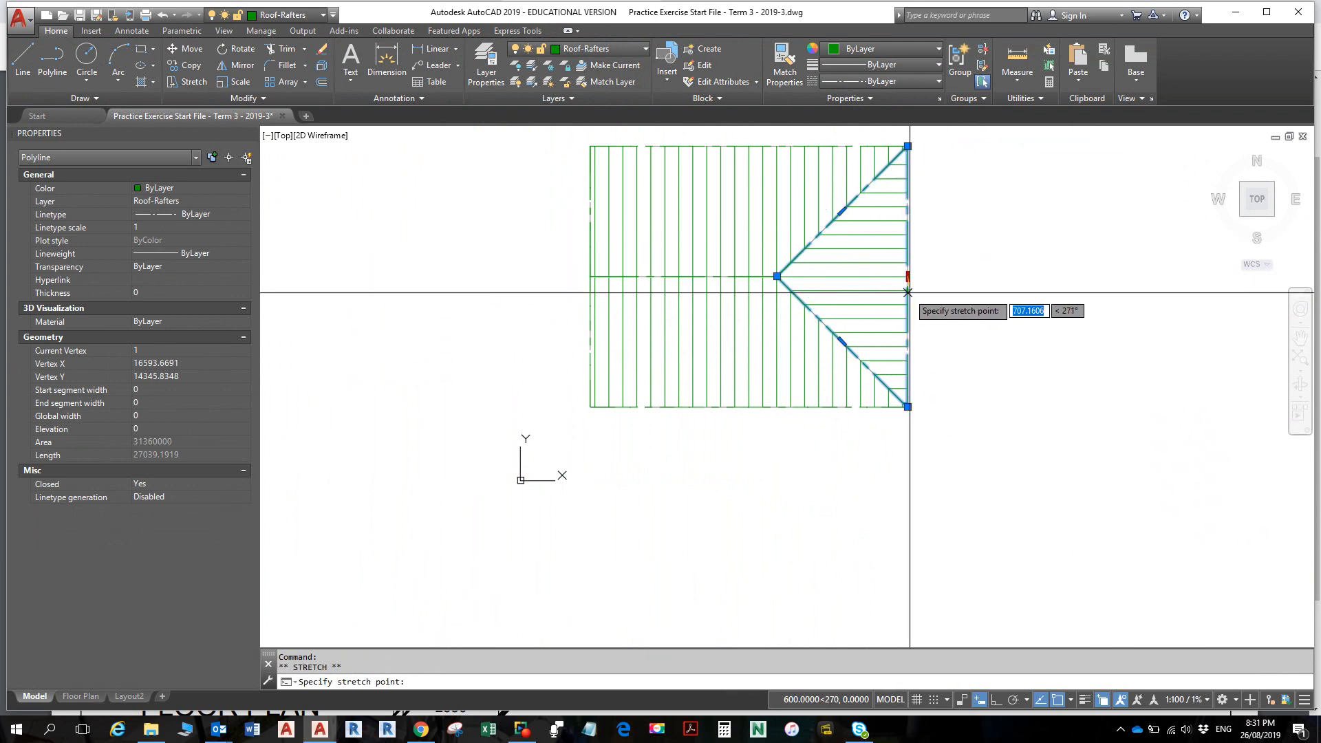
{"action": "left_click", "coordinate": [961, 277]}
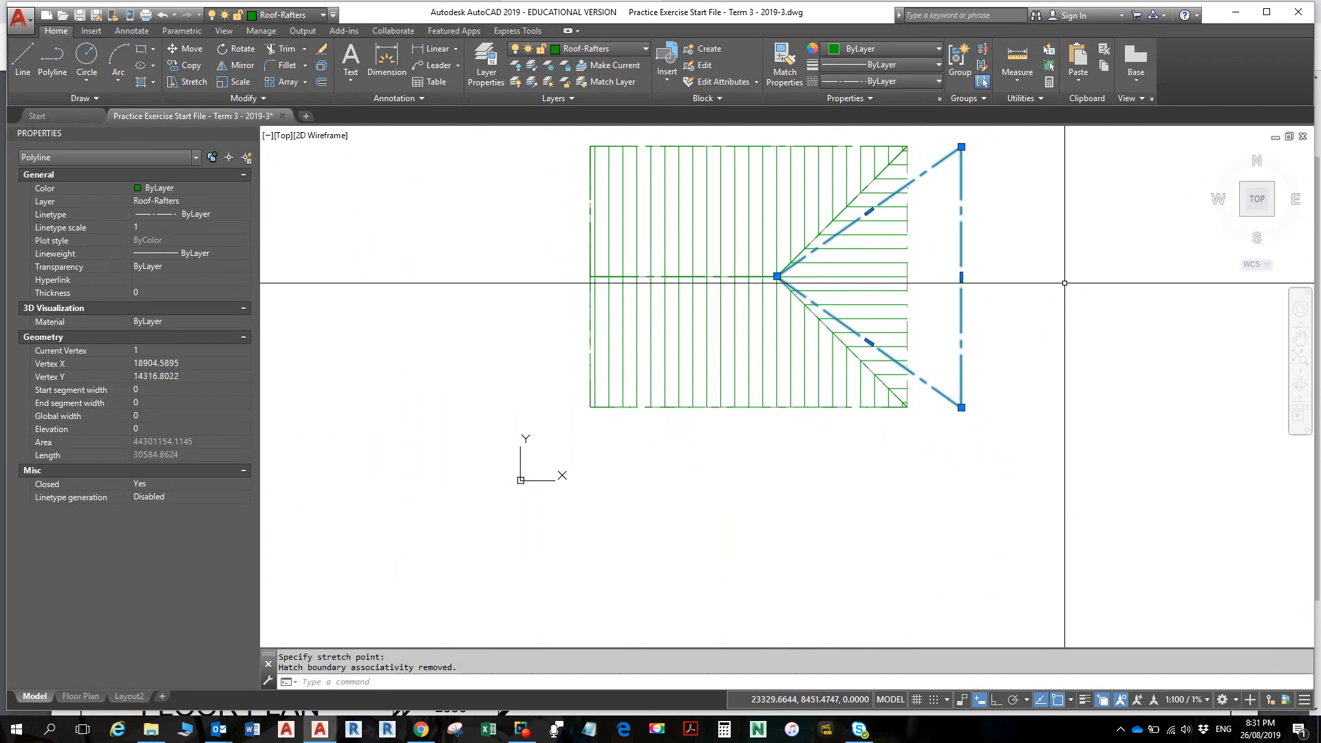
{"action": "key", "text": "Escape"}
{"action": "key", "text": "Escape"}
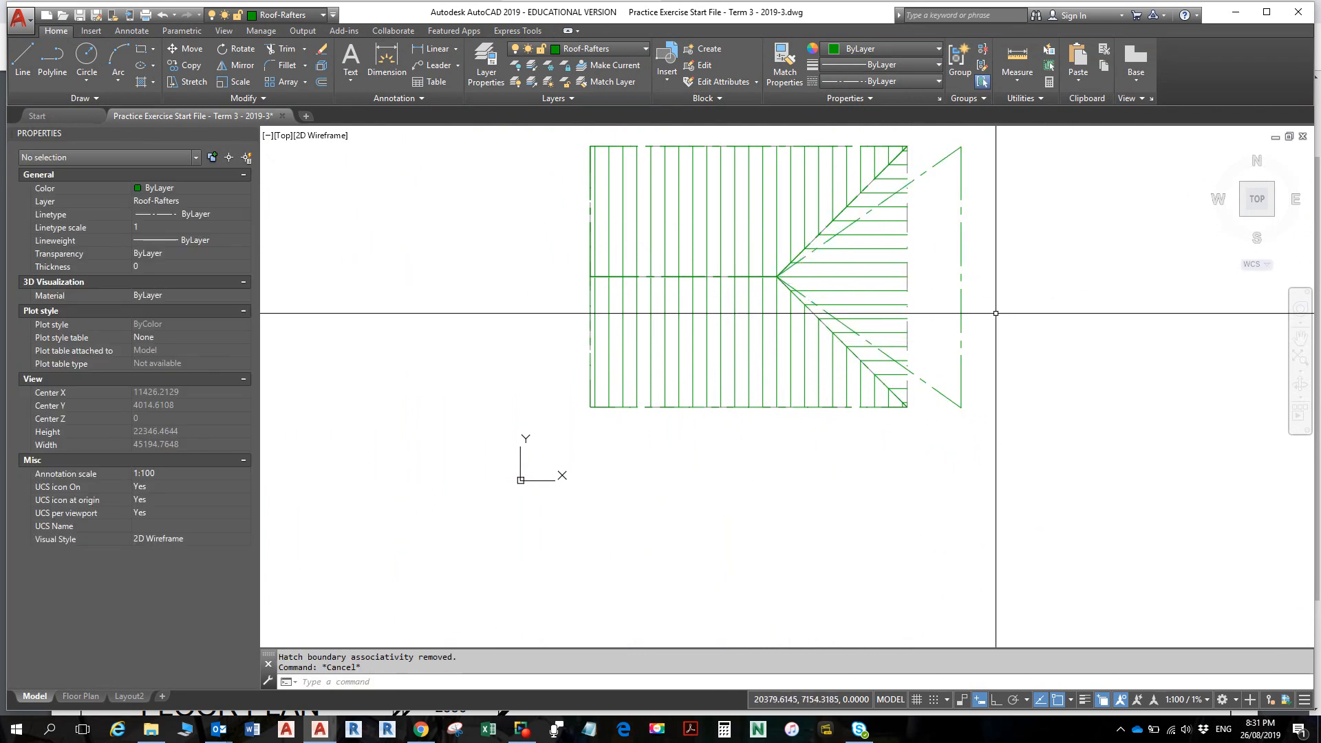
- Try stretching the Roof-Outline polyline's vertical edge out to the moved hip boundary, and undo both edge stretches
{"action": "left_click", "coordinate": [907, 211]}
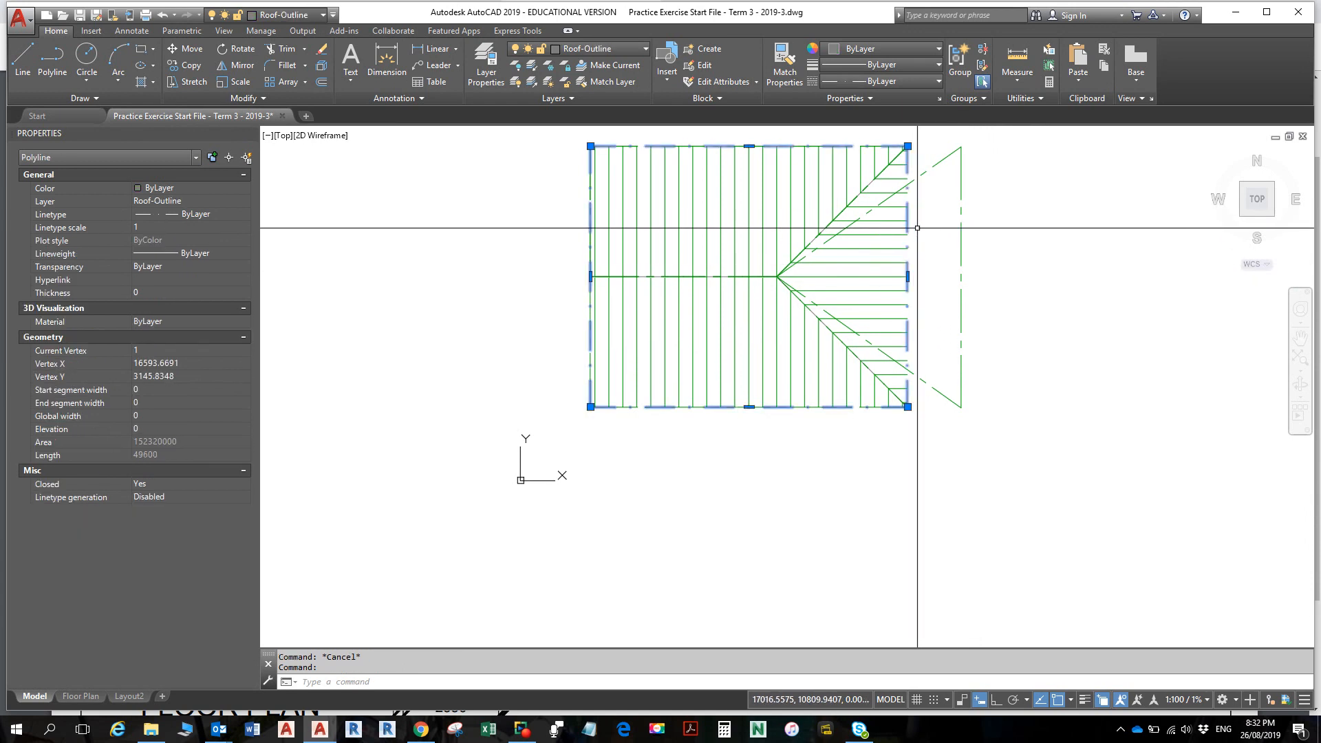
{"action": "left_click", "coordinate": [908, 276]}
{"action": "left_click", "coordinate": [961, 277]}
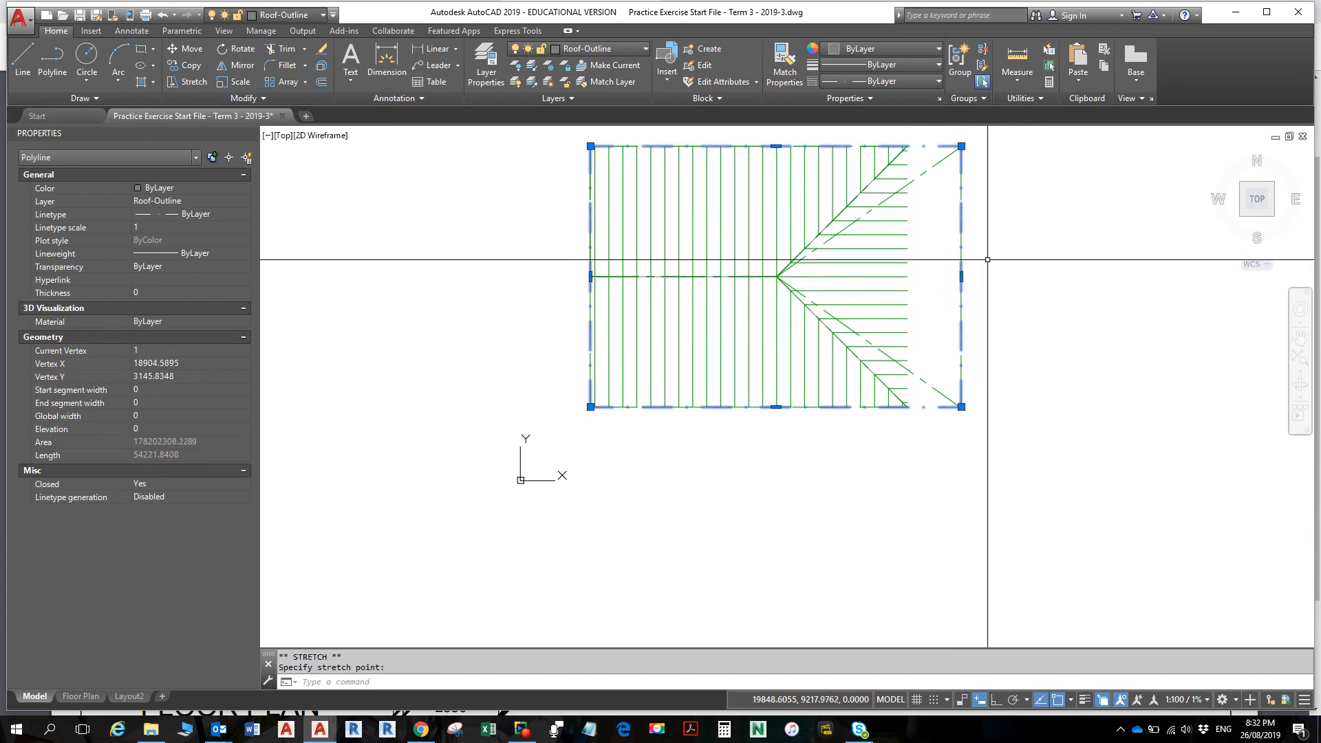
{"action": "key", "text": "ctrl+z"}
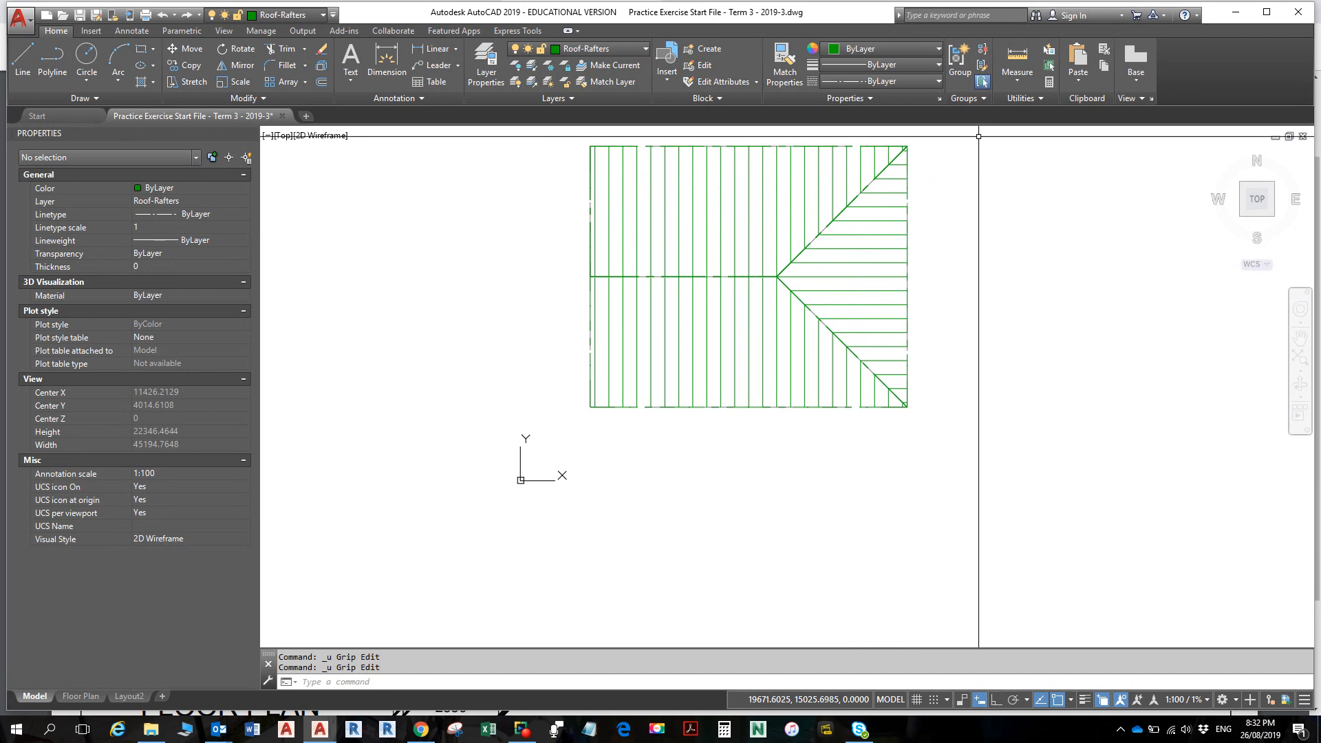
- Check the associative setting of the triangular hip hatch
{"action": "left_click", "coordinate": [865, 247]}
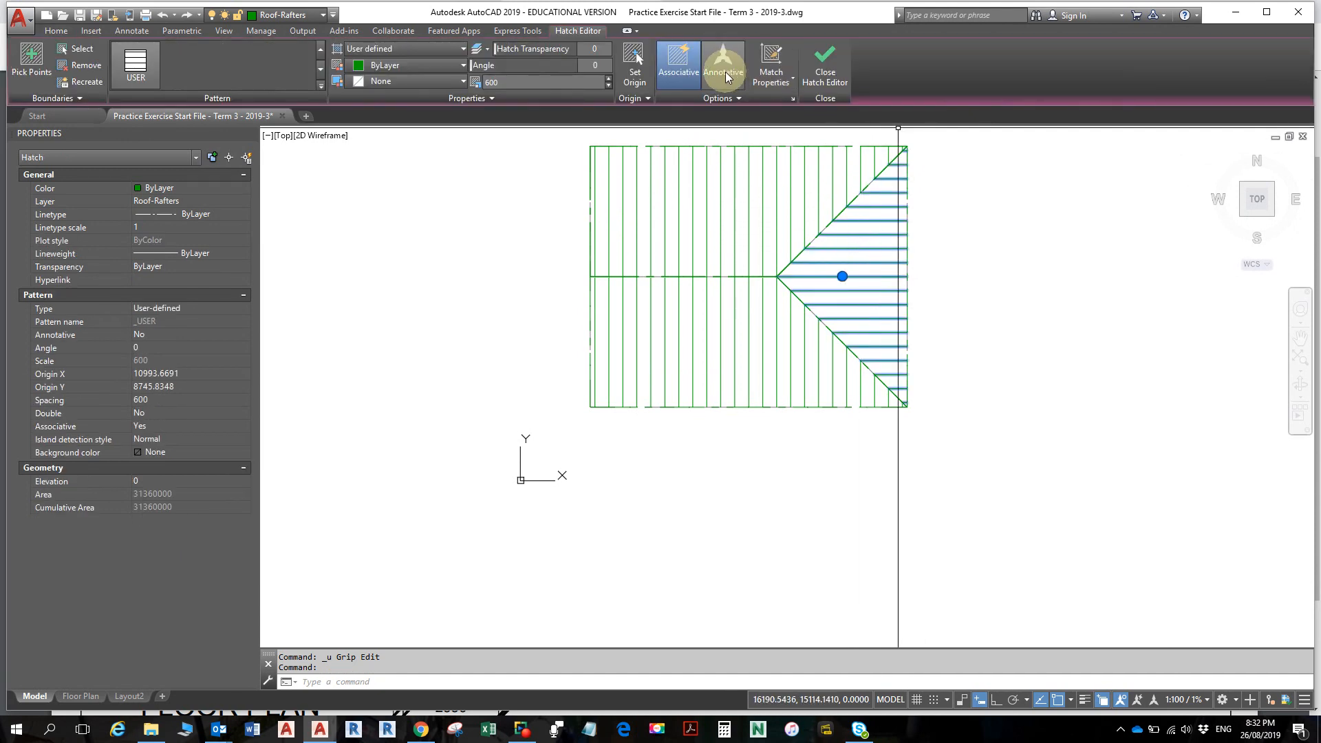
{"action": "key", "text": "Escape"}
{"action": "key", "text": "Escape"}
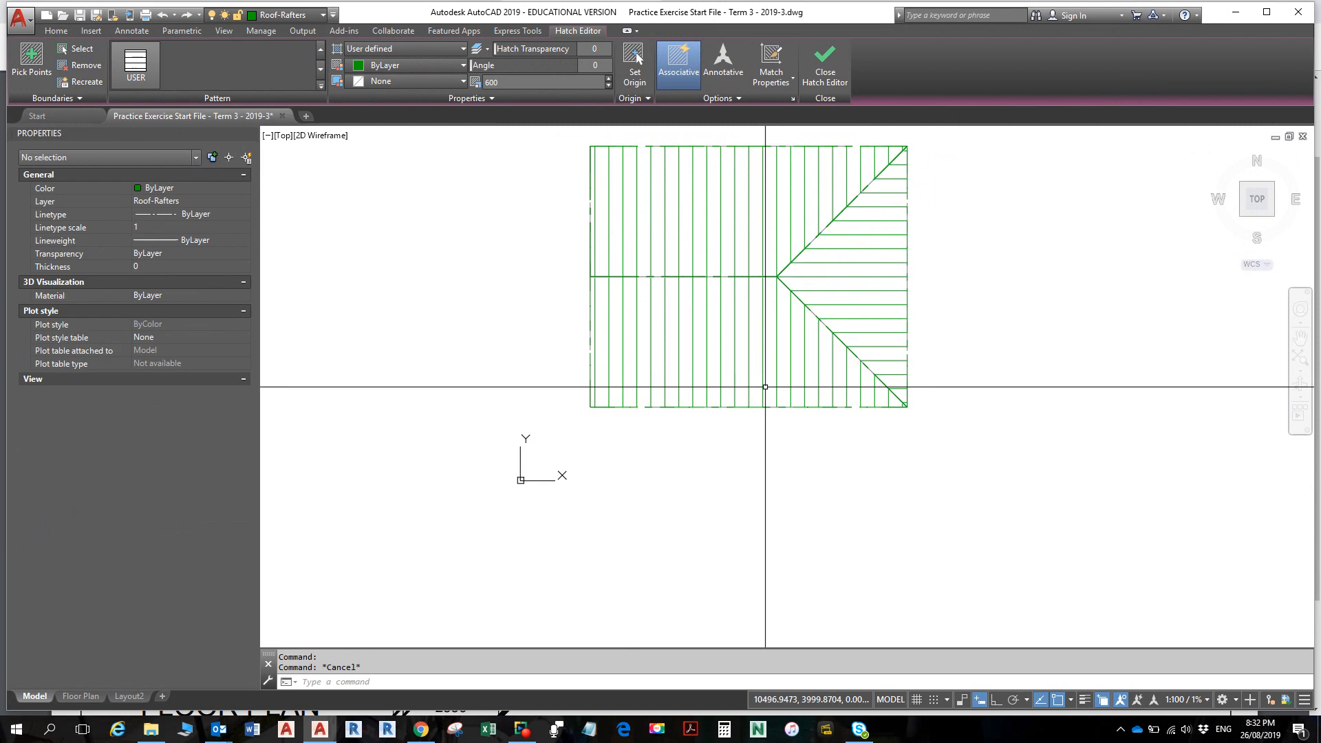
- Erase the three Roof-Rafters boundary polylines around the triangular, upper and lower roof sections, keeping the hatches and the Roof-Outline polyline
{"action": "left_click", "coordinate": [908, 269]}
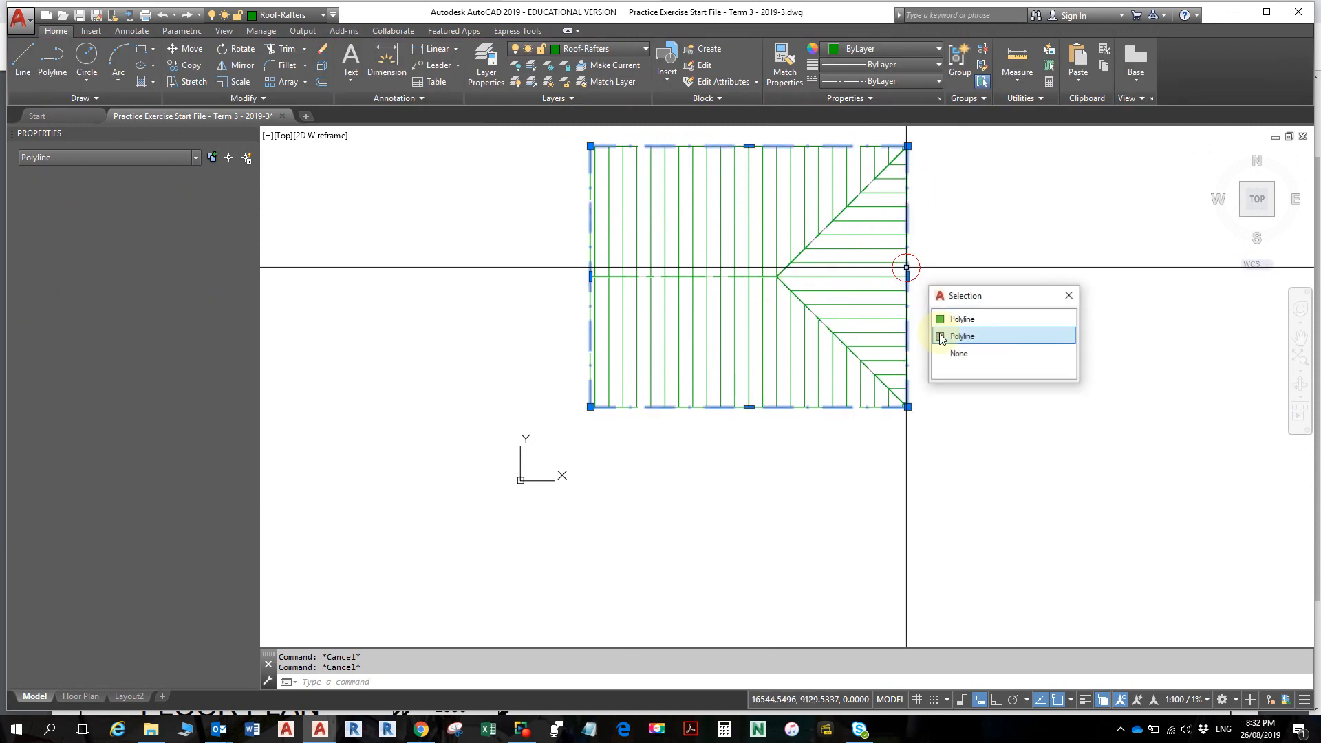
{"action": "left_click", "coordinate": [999, 337]}
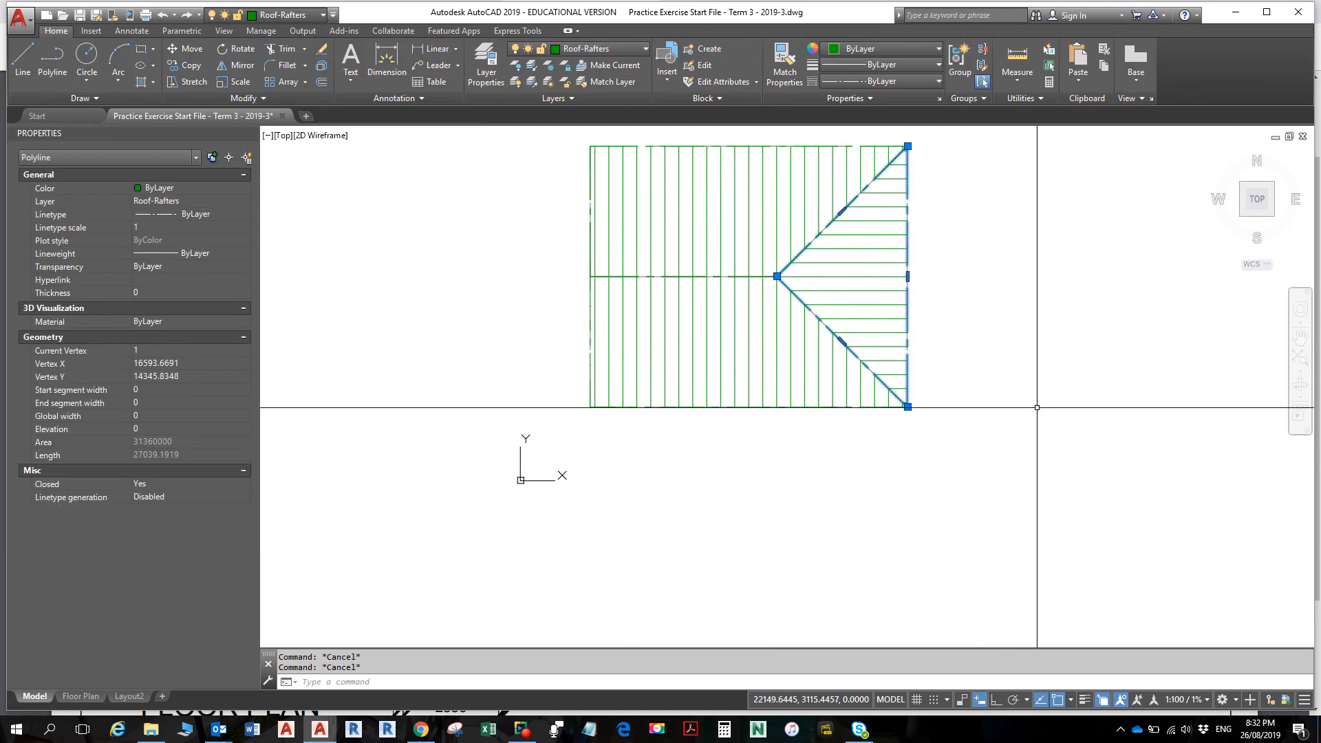
{"action": "key", "text": "Delete"}
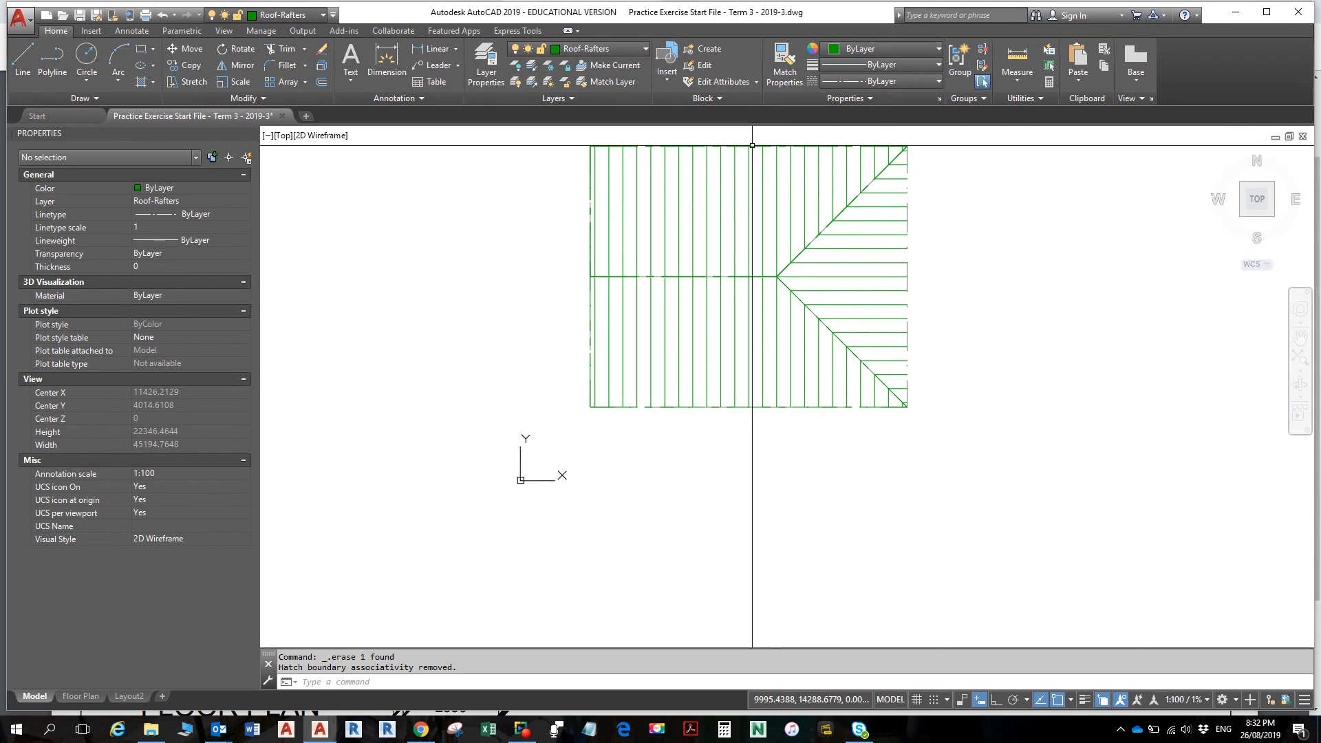
{"action": "left_click", "coordinate": [745, 146]}
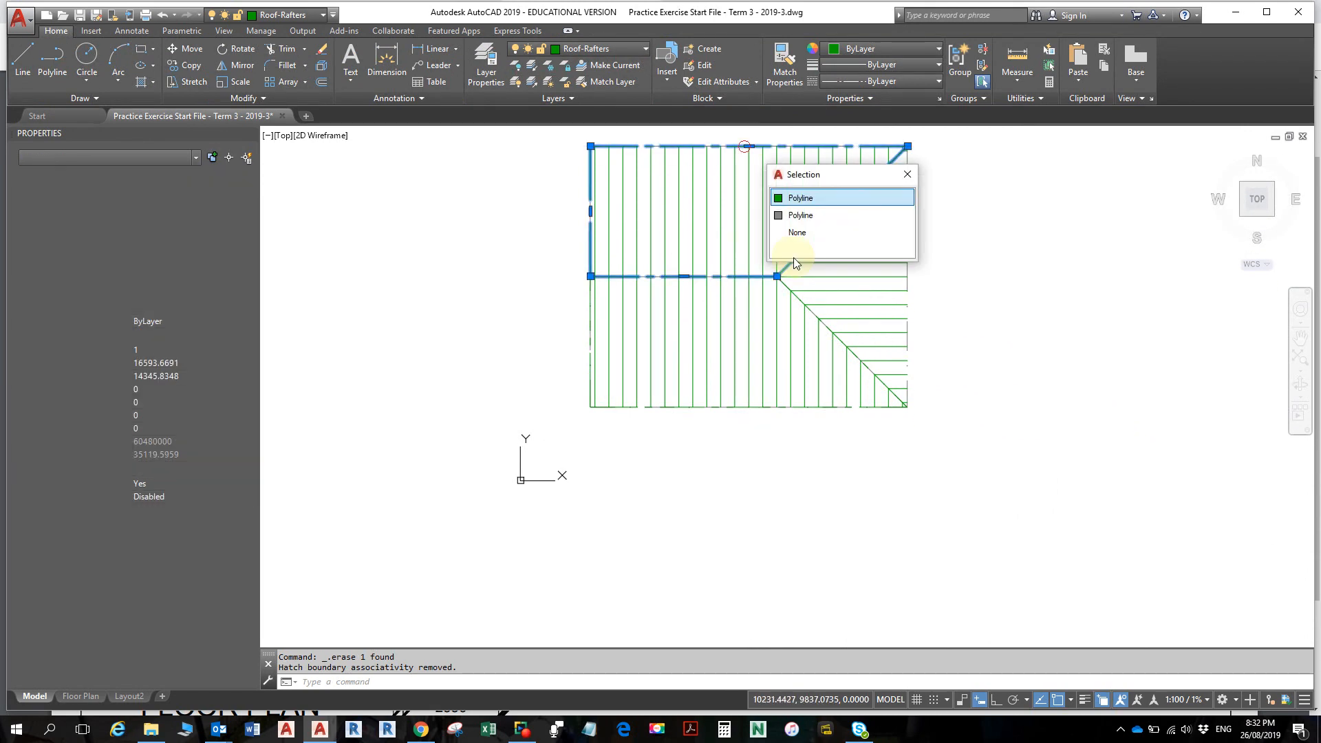
{"action": "left_click", "coordinate": [802, 194]}
{"action": "key", "text": "Delete"}
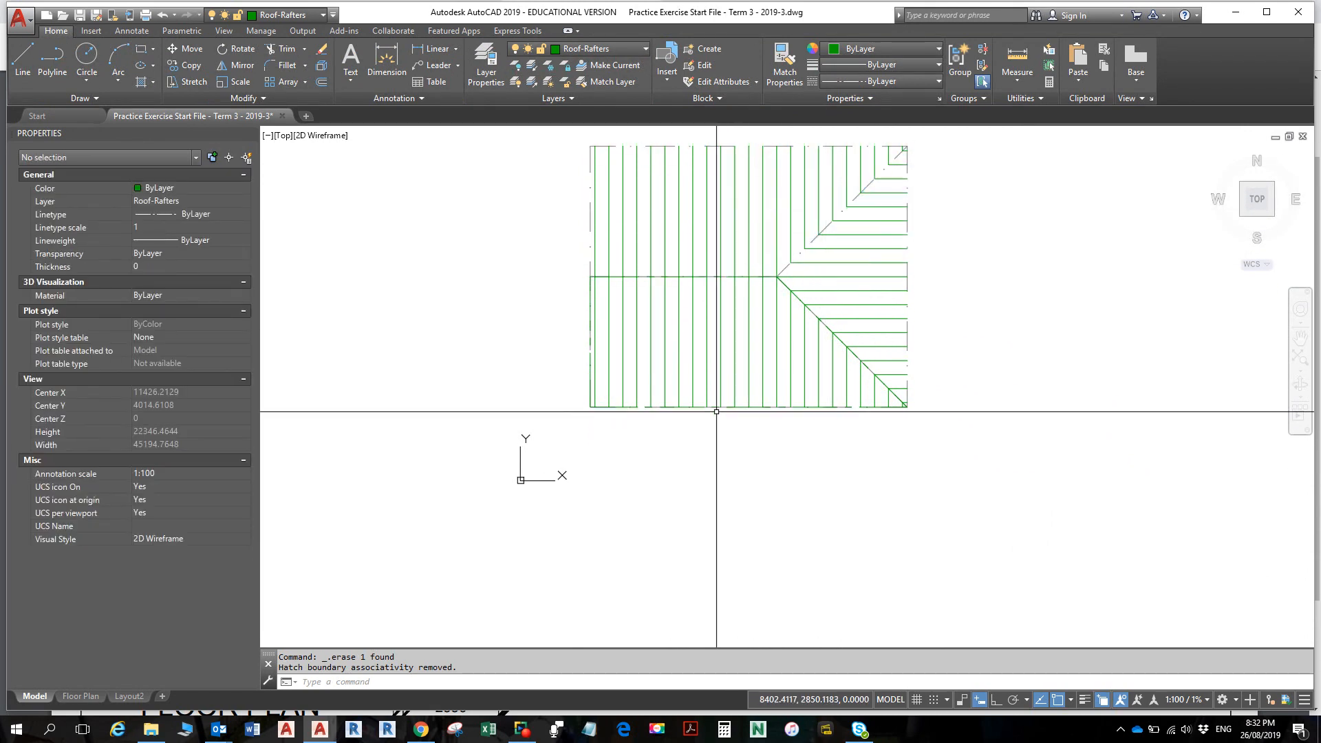
{"action": "left_click", "coordinate": [714, 407]}
{"action": "left_click", "coordinate": [767, 459]}
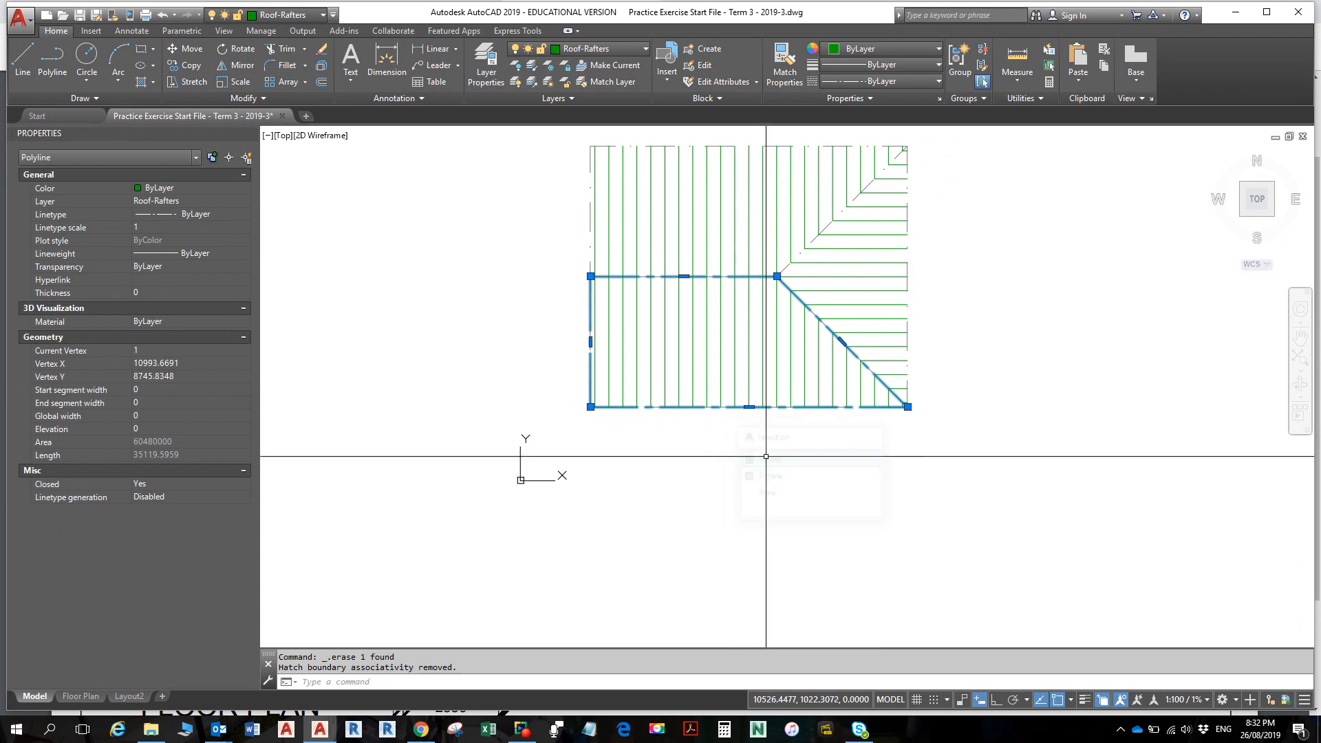
{"action": "key", "text": "Delete"}
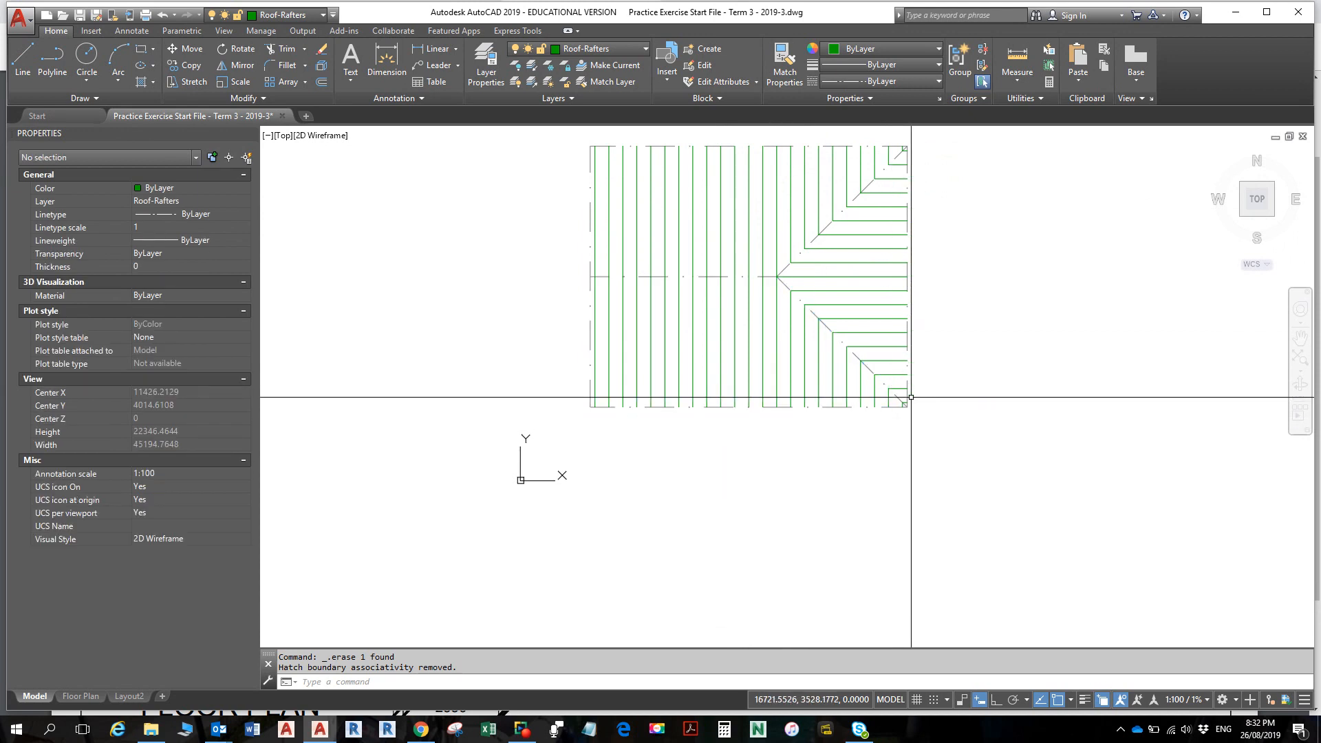
- Turn on the Wall-Studs layer to show the stud walls beneath the rafters
{"action": "middle_click_drag", "start_coordinate": [774, 333], "coordinate": [834, 344]}
{"action": "scroll", "coordinate": [688, 299], "scroll_direction": "up", "scroll_amount": 2}
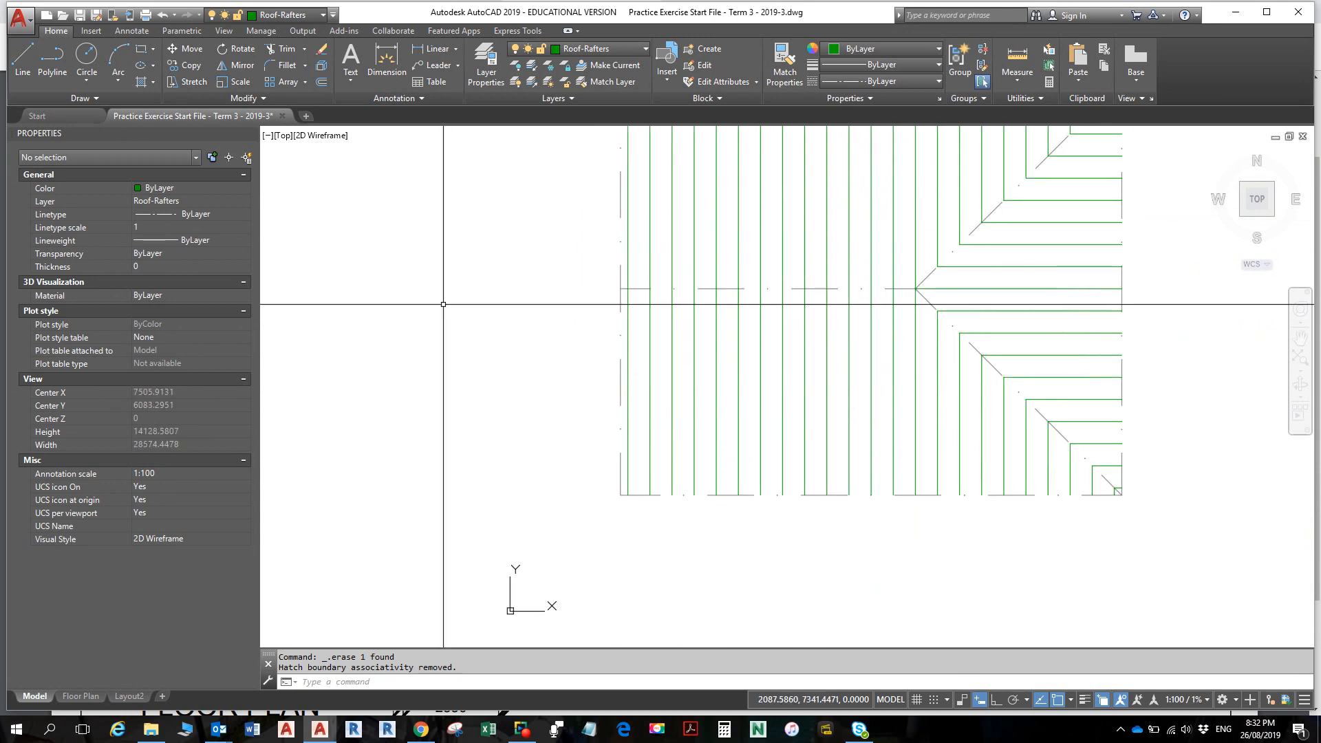
{"action": "scroll", "coordinate": [939, 396], "scroll_direction": "down", "scroll_amount": 2}
{"action": "middle_click_drag", "start_coordinate": [939, 396], "coordinate": [927, 393]}
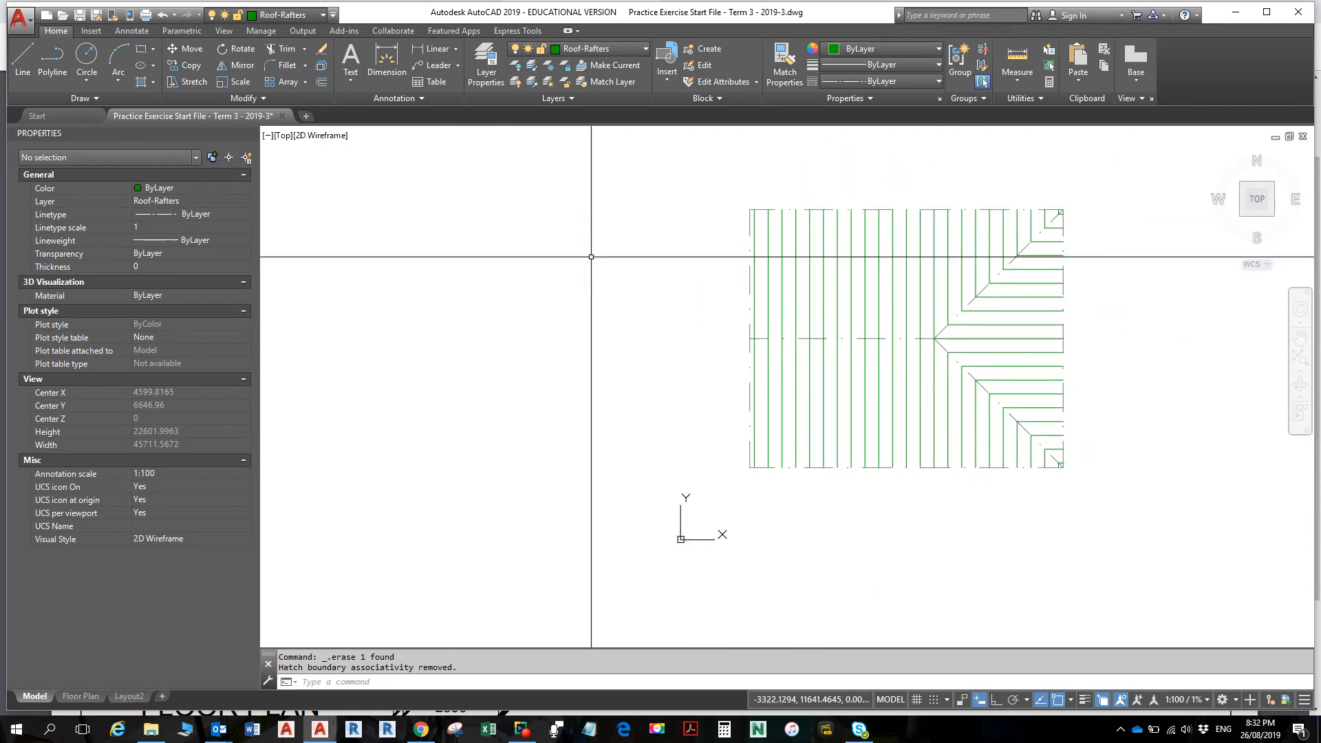
{"action": "left_click", "coordinate": [634, 53]}
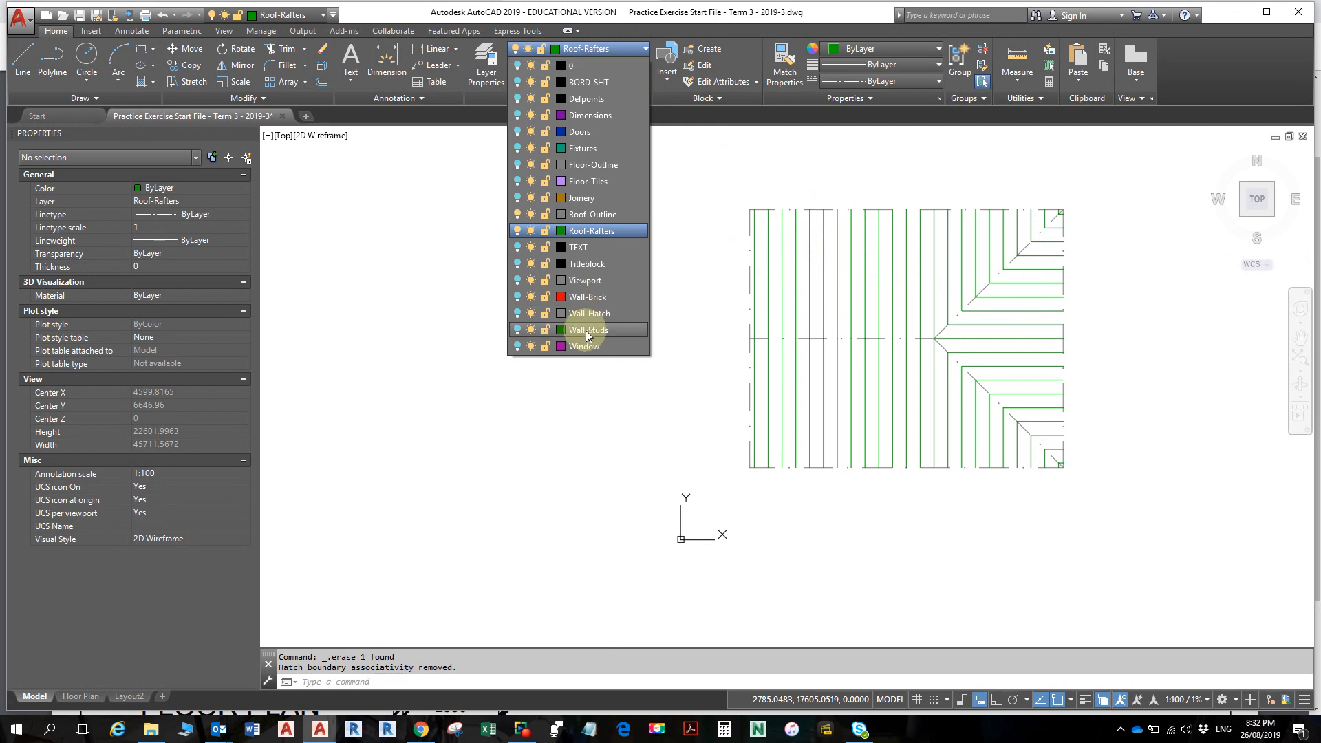
{"action": "left_click", "coordinate": [517, 331]}
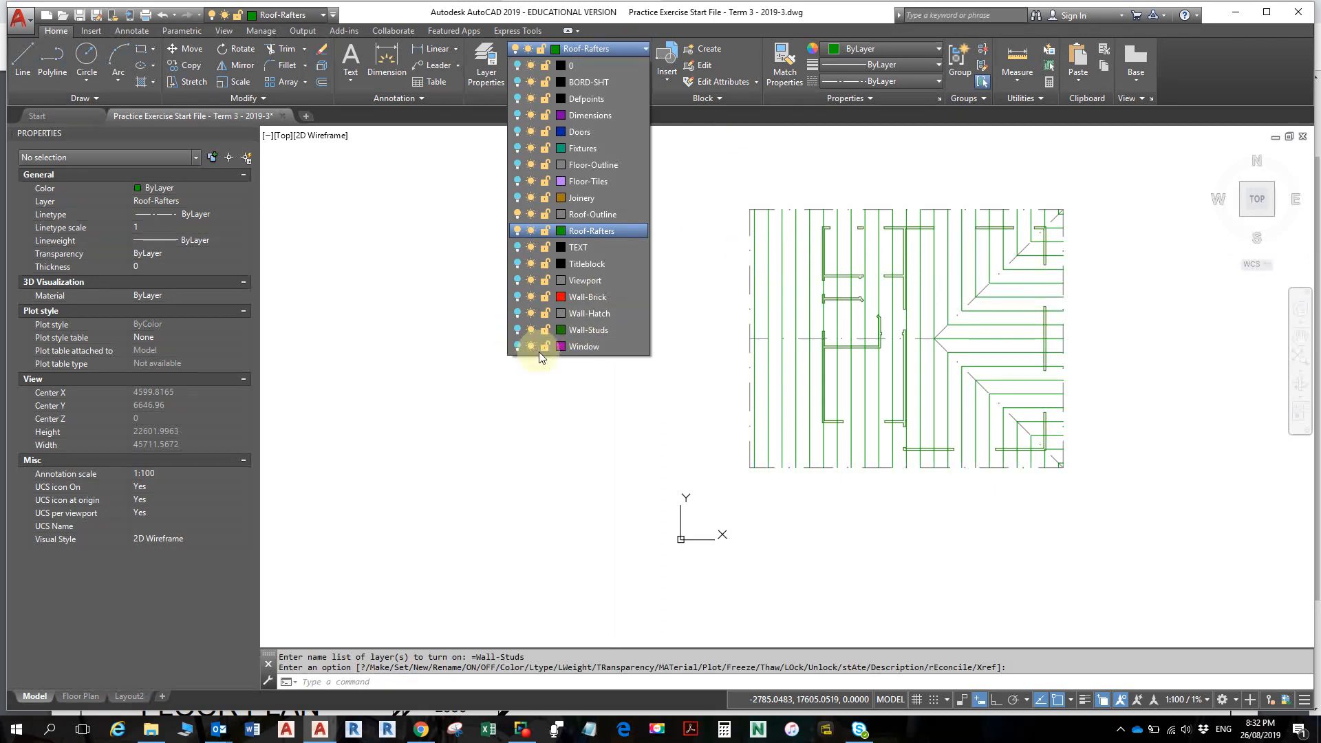
{"action": "left_click", "coordinate": [582, 455]}
{"action": "scroll", "coordinate": [1018, 481], "scroll_direction": "up", "scroll_amount": 2}
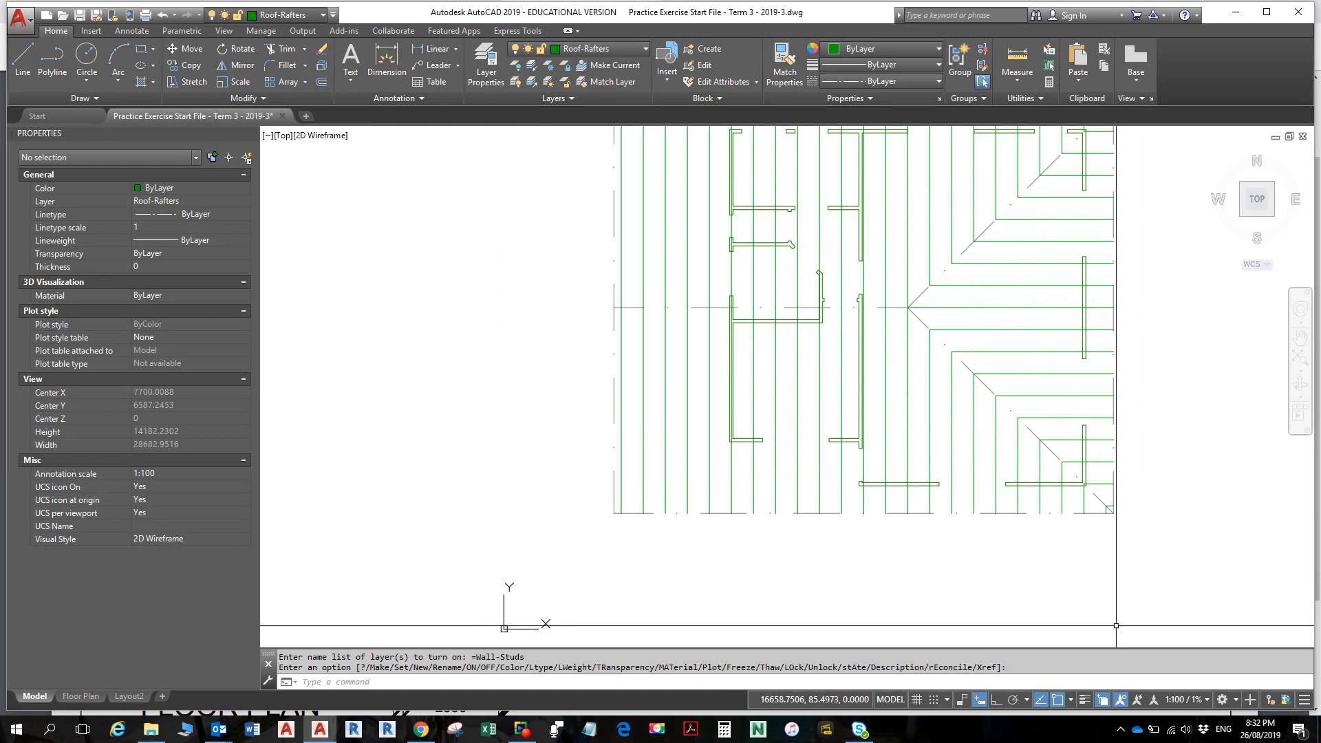
- Turn on the Wall-Brick layer to show the brick walls beneath the rafters
{"action": "left_click", "coordinate": [607, 50]}
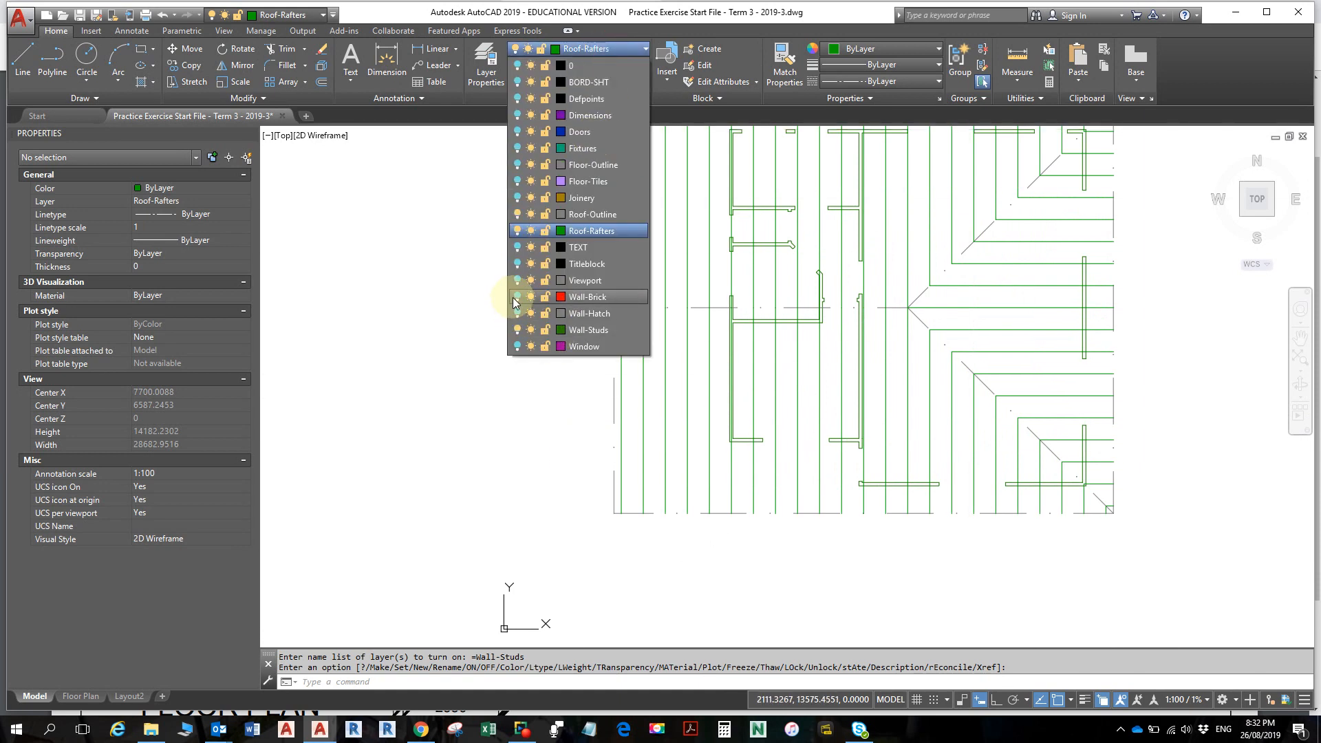
{"action": "left_click", "coordinate": [514, 297]}
{"action": "left_click", "coordinate": [431, 358]}
{"action": "scroll", "coordinate": [443, 375], "scroll_direction": "down", "scroll_amount": 5}
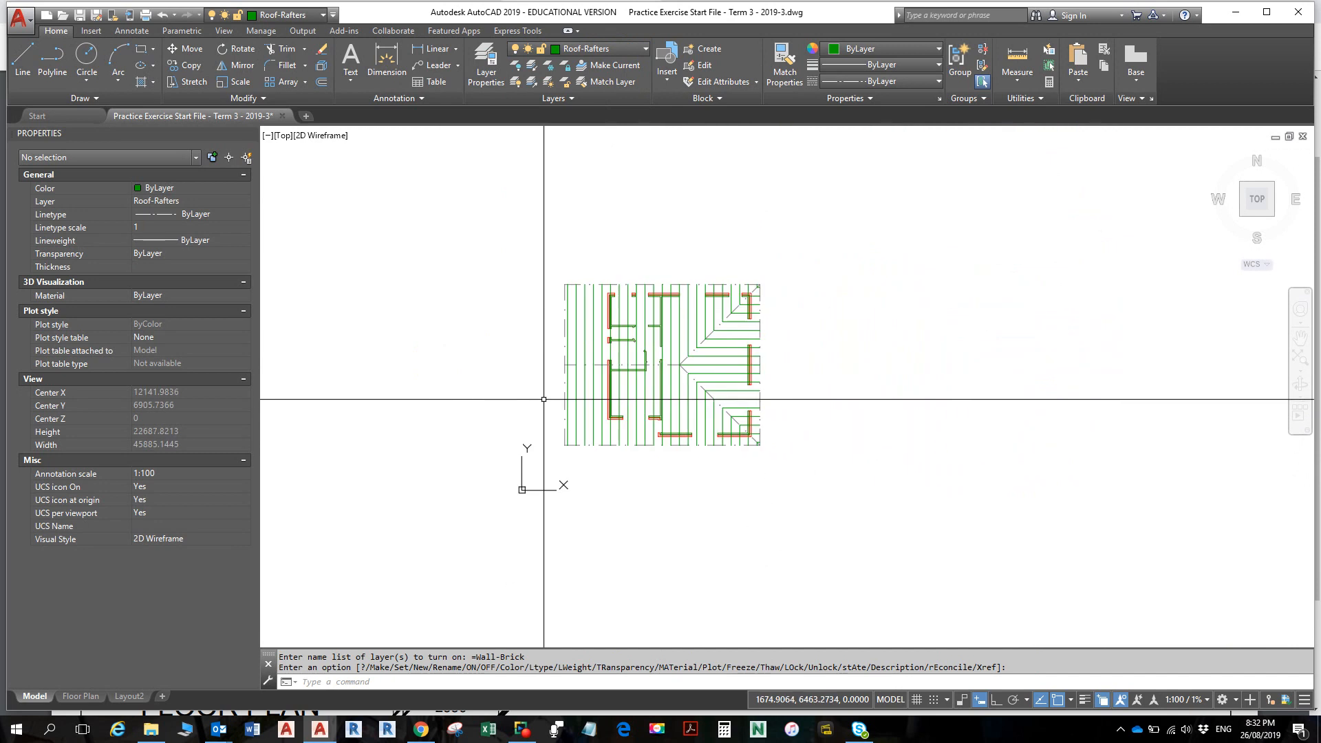
{"action": "scroll", "coordinate": [544, 399], "scroll_direction": "up", "scroll_amount": 2}
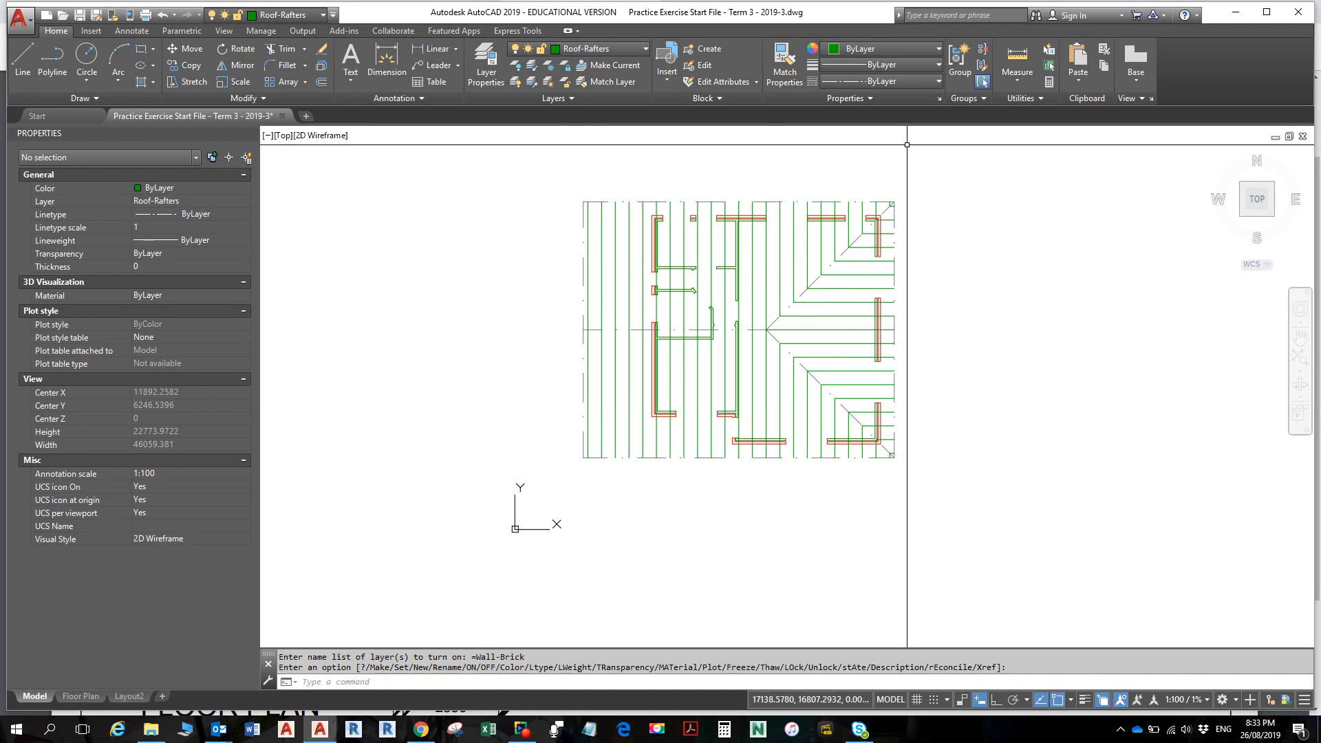
- Turn on all layers of the drawing at once in the layer properties
{"action": "left_click", "coordinate": [605, 53]}
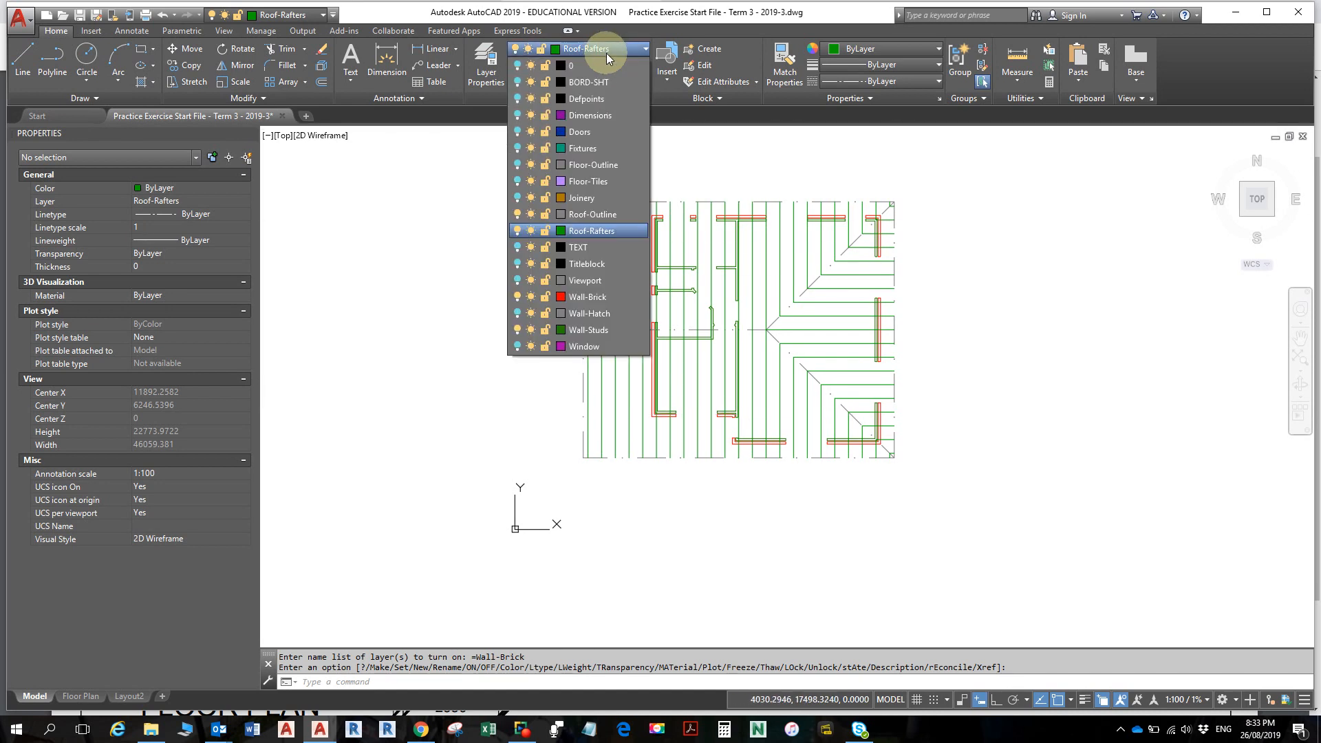
{"action": "left_click", "coordinate": [491, 61]}
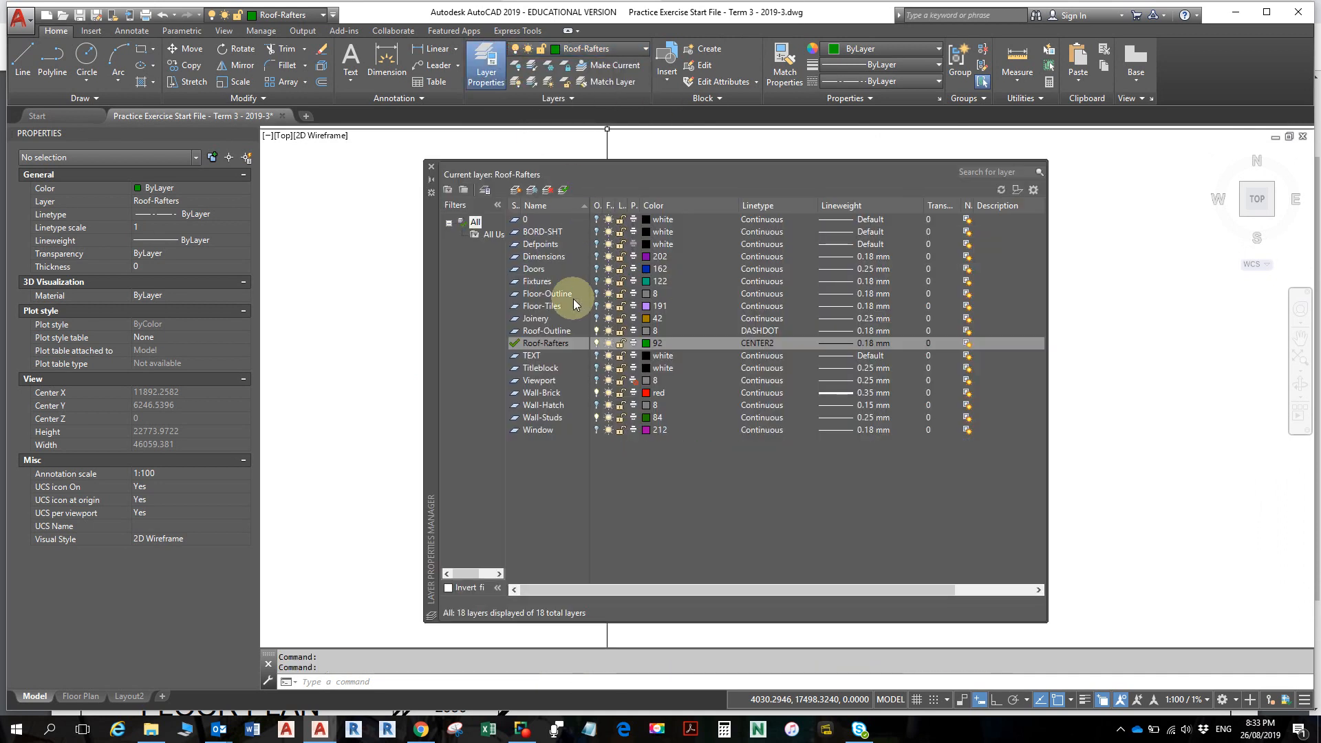
{"action": "left_click", "coordinate": [546, 307]}
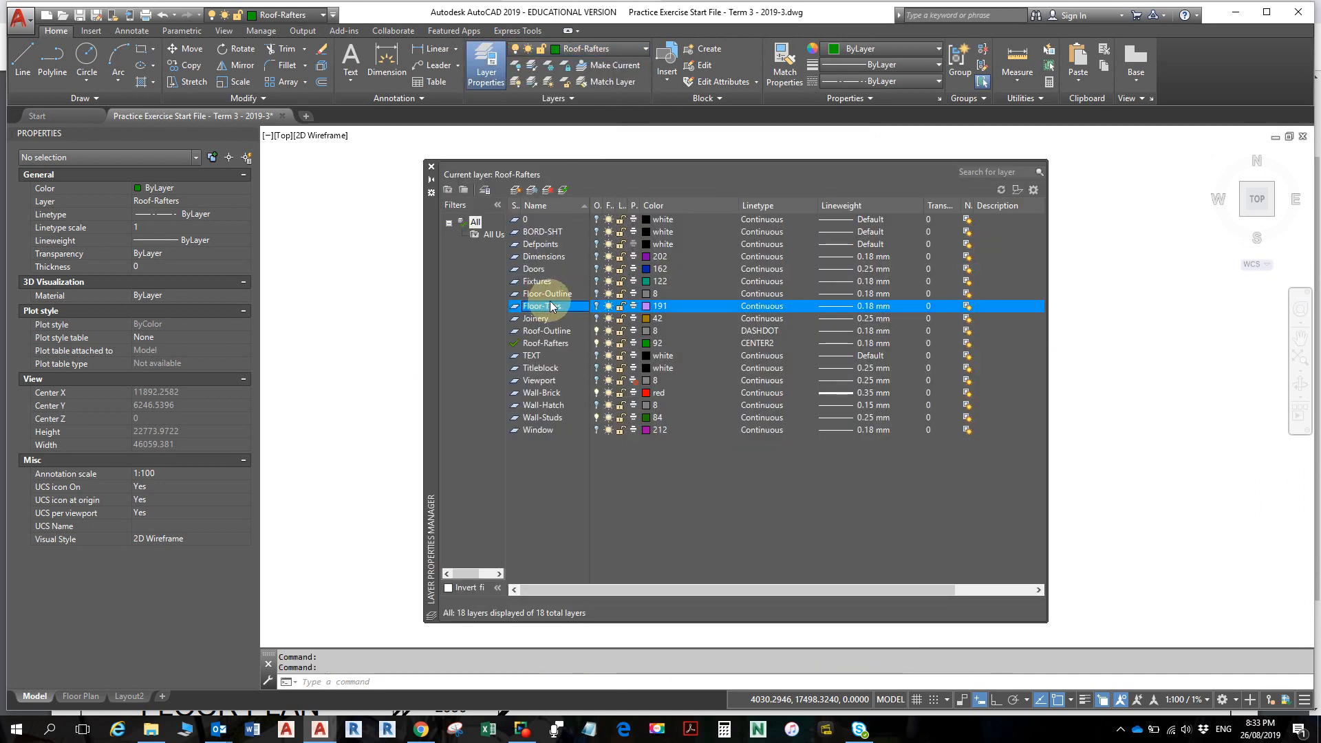
{"action": "key", "text": "ctrl+a"}
{"action": "left_click", "coordinate": [597, 318]}
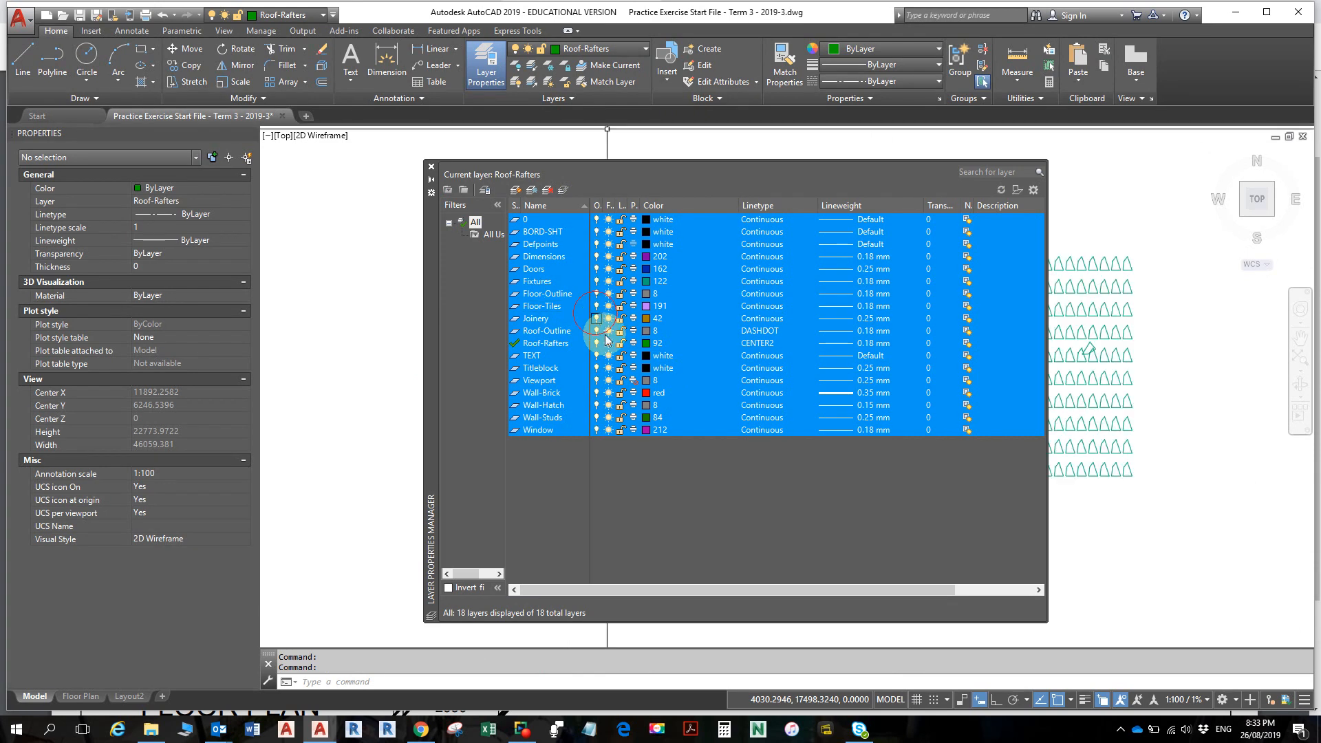
{"action": "left_click", "coordinate": [431, 168]}
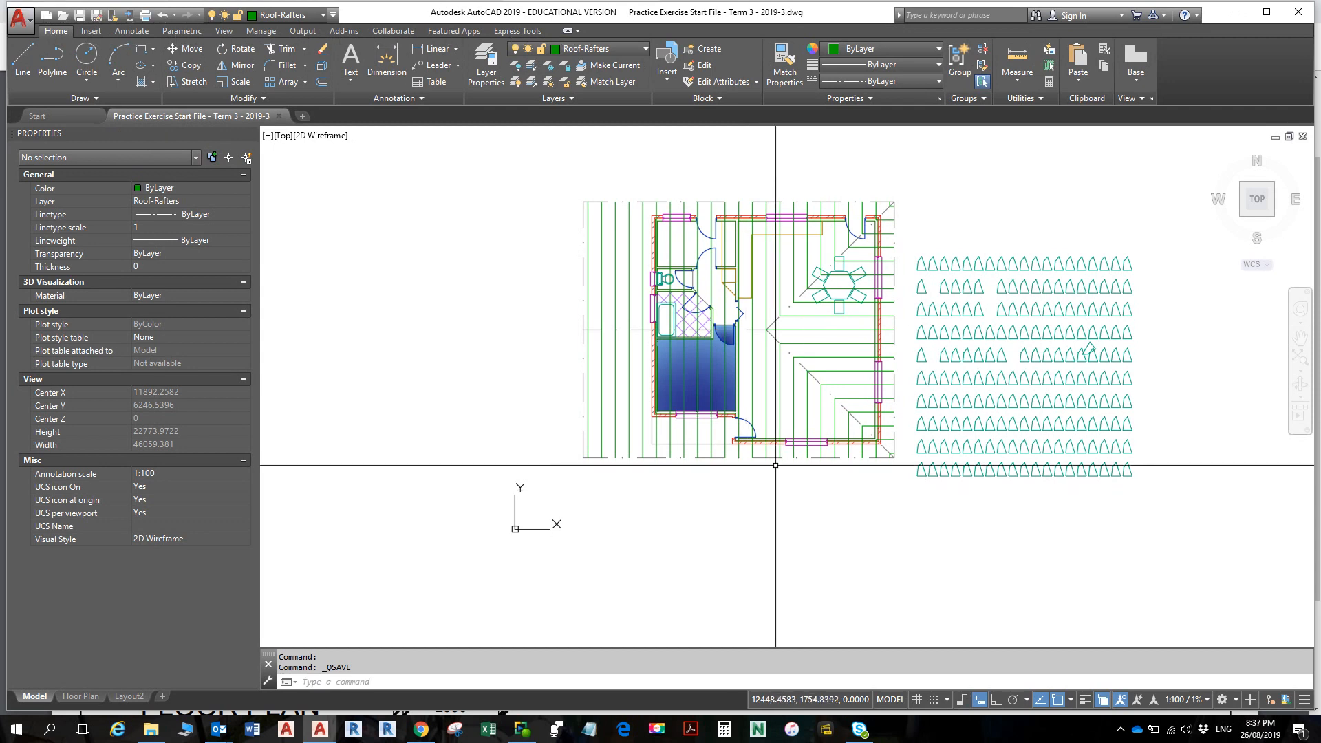
- Explode the upper roof section's rafter hatch into individual lines
{"action": "scroll", "coordinate": [686, 397], "scroll_direction": "up", "scroll_amount": 2}
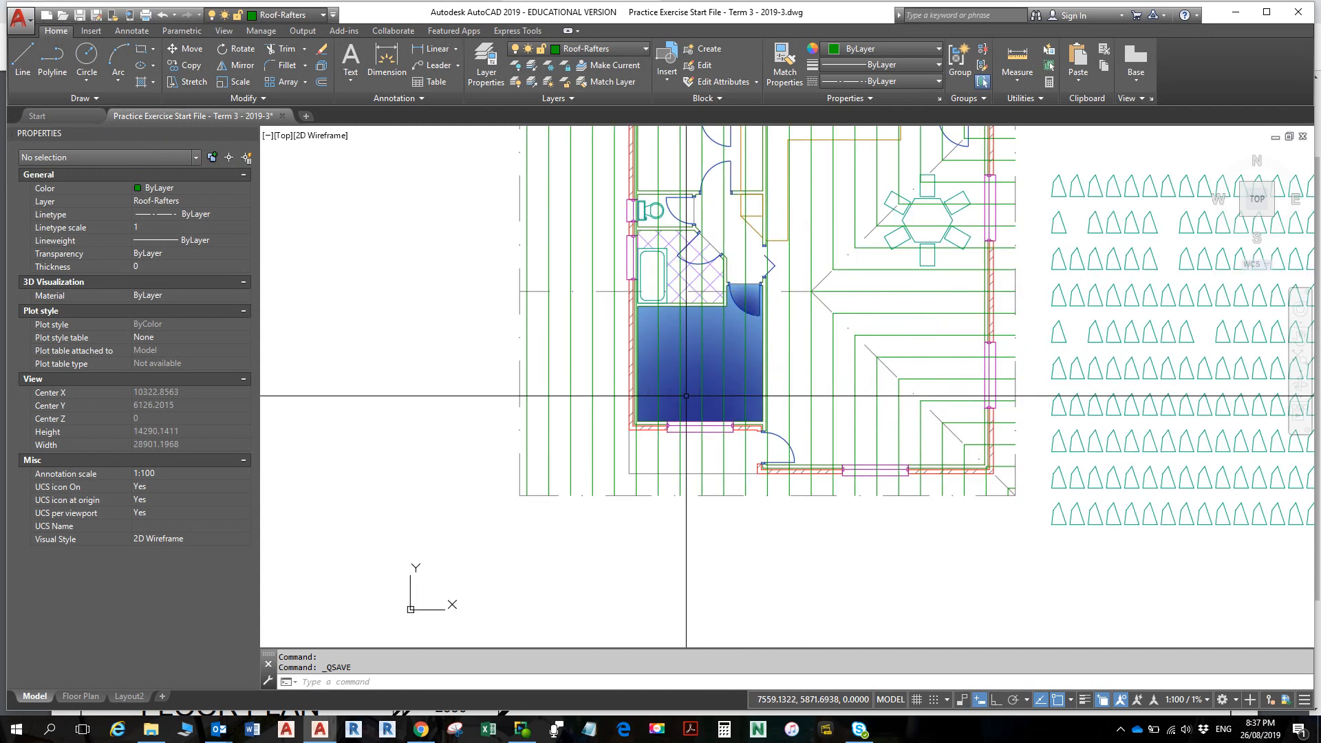
{"action": "scroll", "coordinate": [699, 275], "scroll_direction": "down", "scroll_amount": 3}
{"action": "middle_click_drag", "start_coordinate": [709, 280], "coordinate": [694, 408]}
{"action": "scroll", "coordinate": [630, 314], "scroll_direction": "up", "scroll_amount": 2}
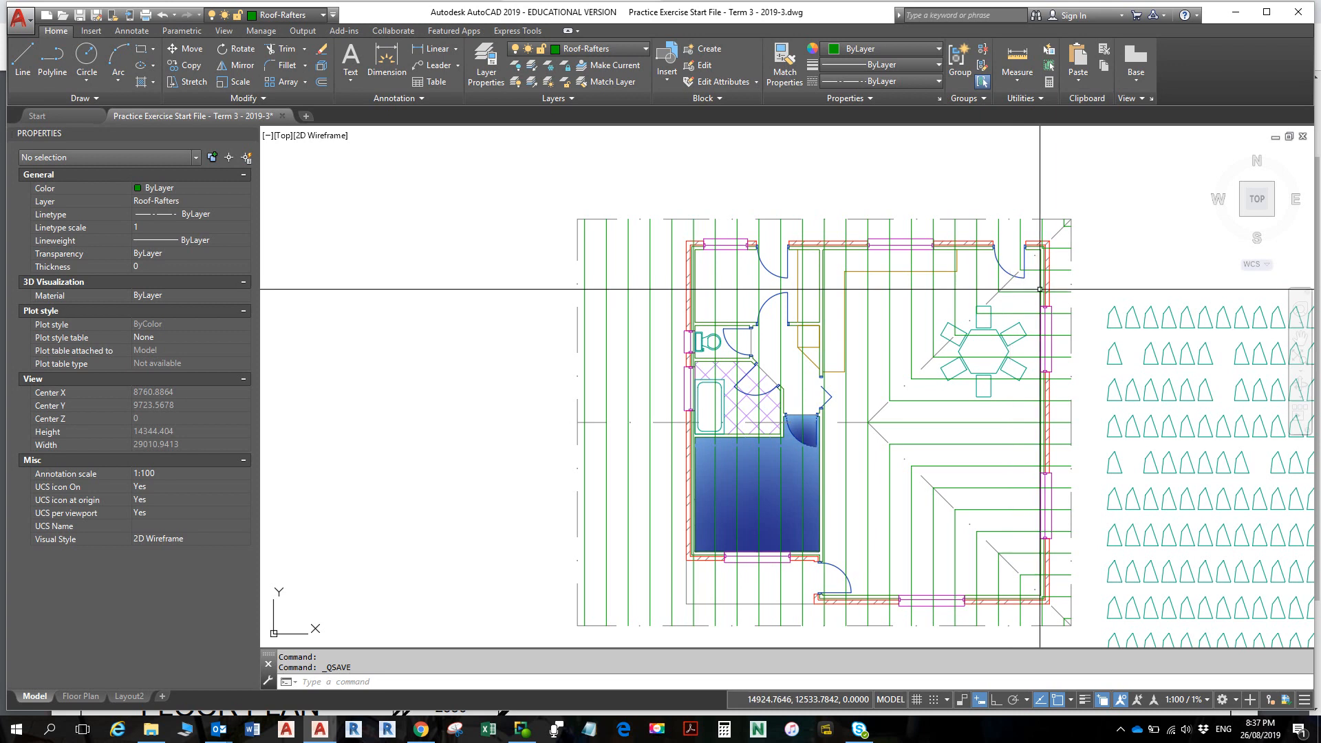
{"action": "left_click", "coordinate": [629, 310]}
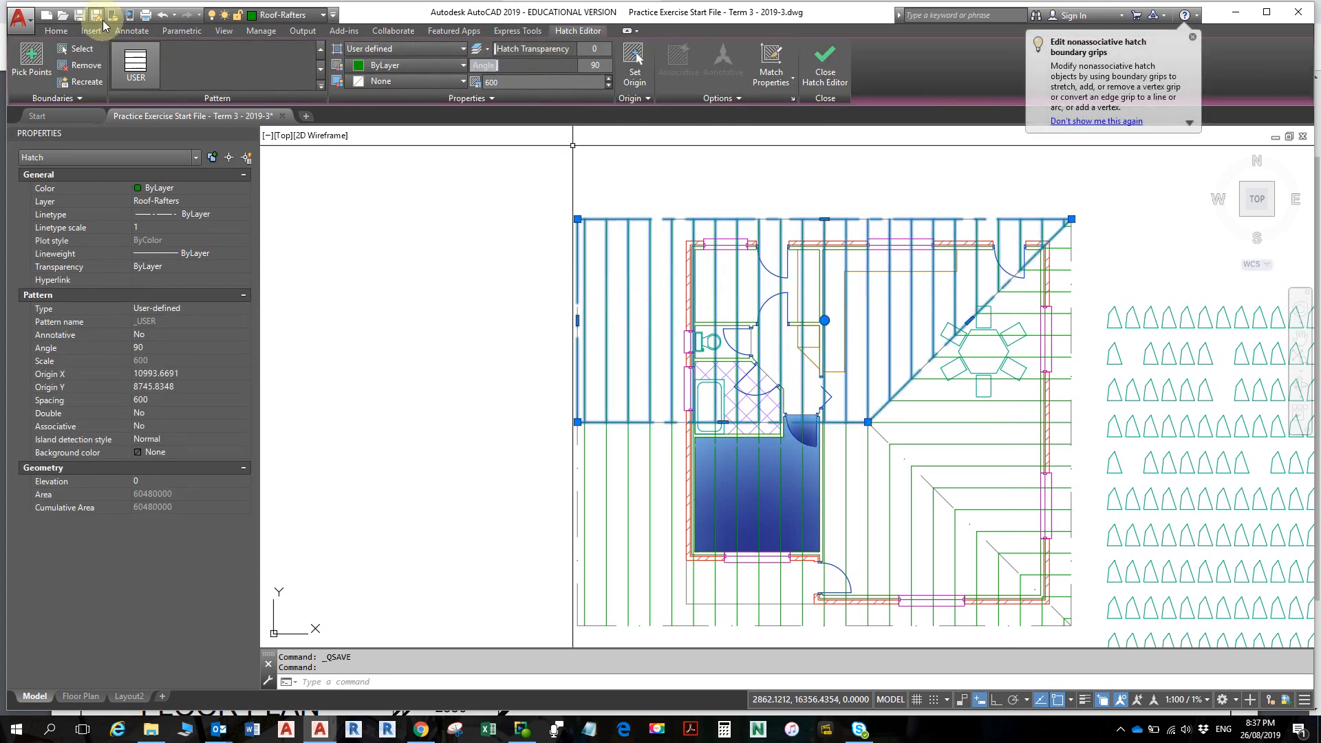
{"action": "left_click", "coordinate": [52, 31]}
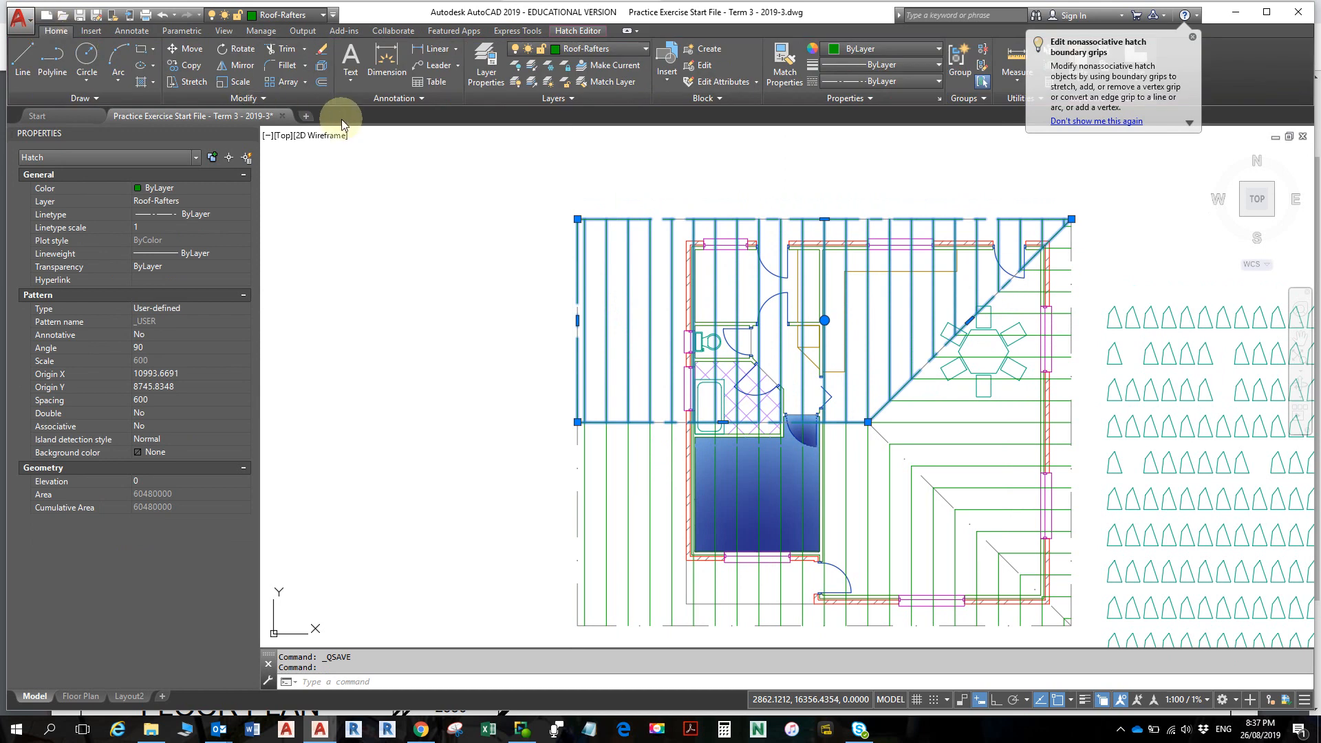
{"action": "left_click", "coordinate": [321, 67]}
{"action": "key", "text": "Escape"}
{"action": "key", "text": "Escape"}
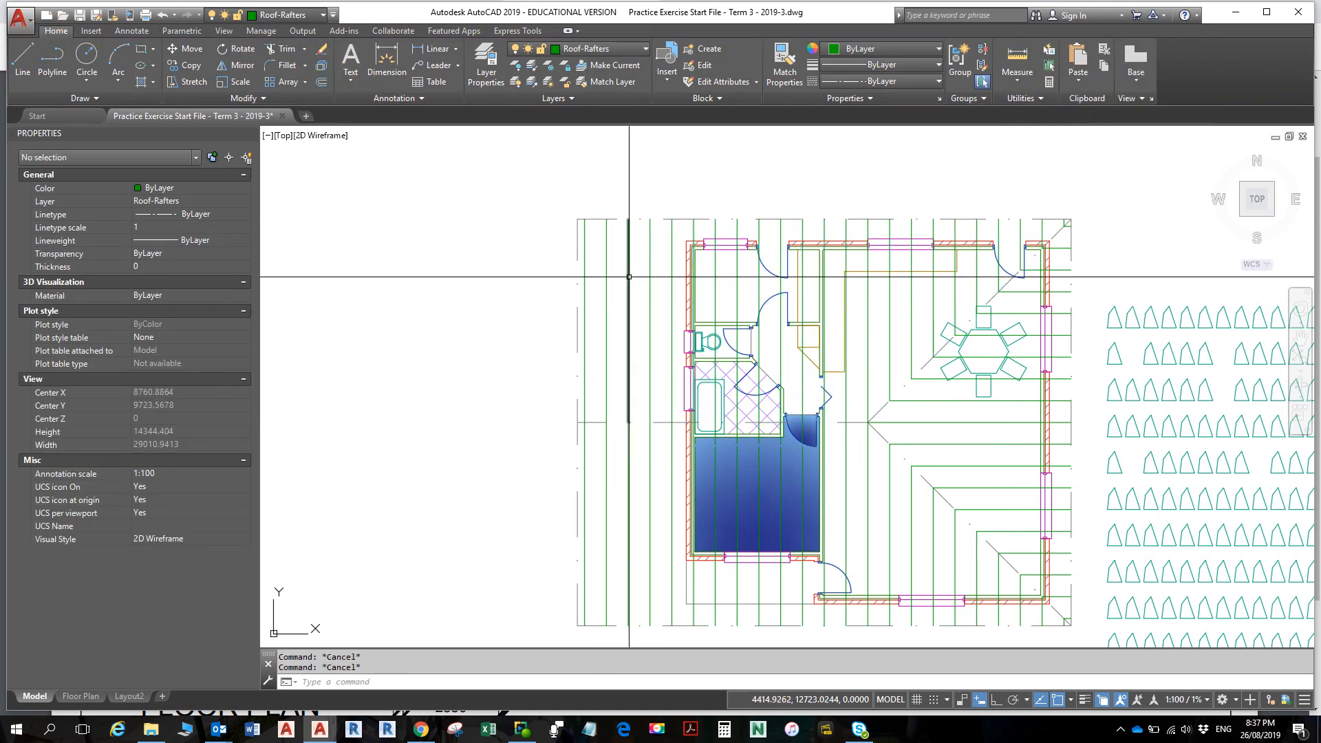
- Inspect the object type, layer and linetype of one exploded rafter line in the upper roof section
{"action": "left_click", "coordinate": [629, 277]}
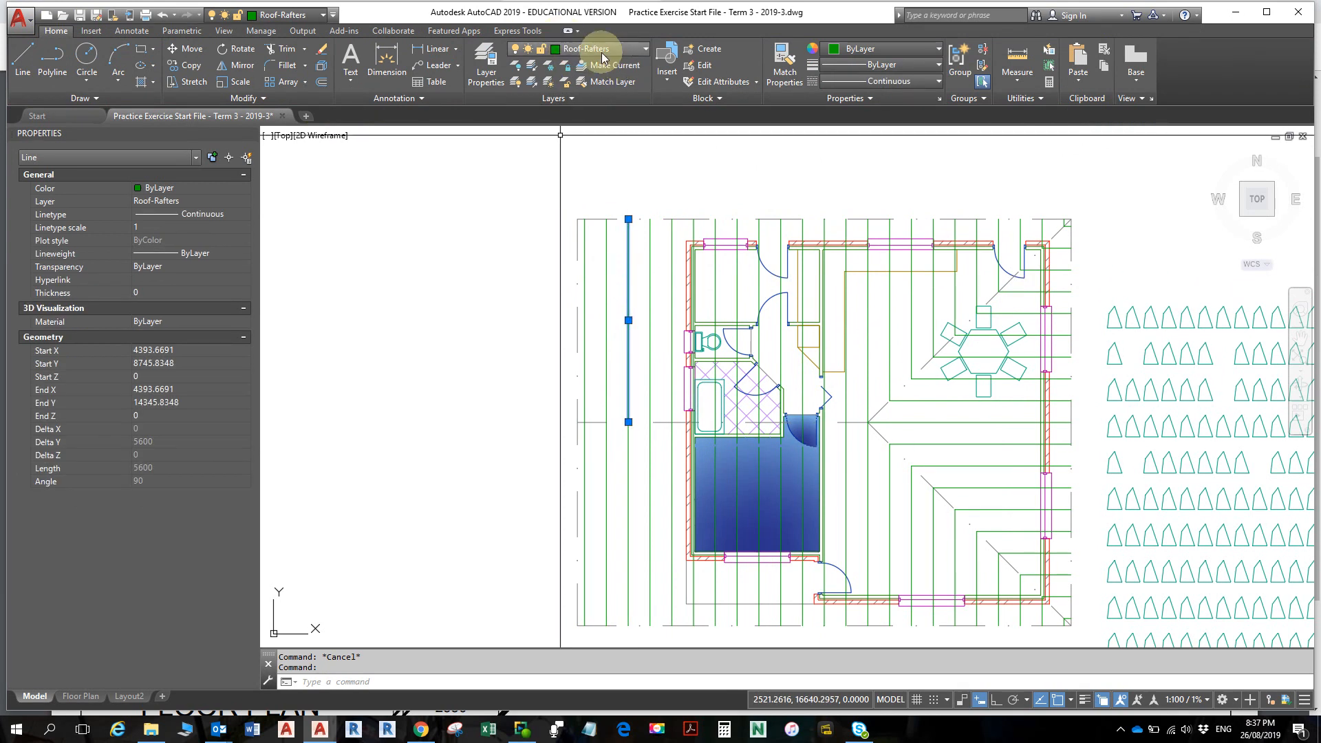
{"action": "key", "text": "Escape"}
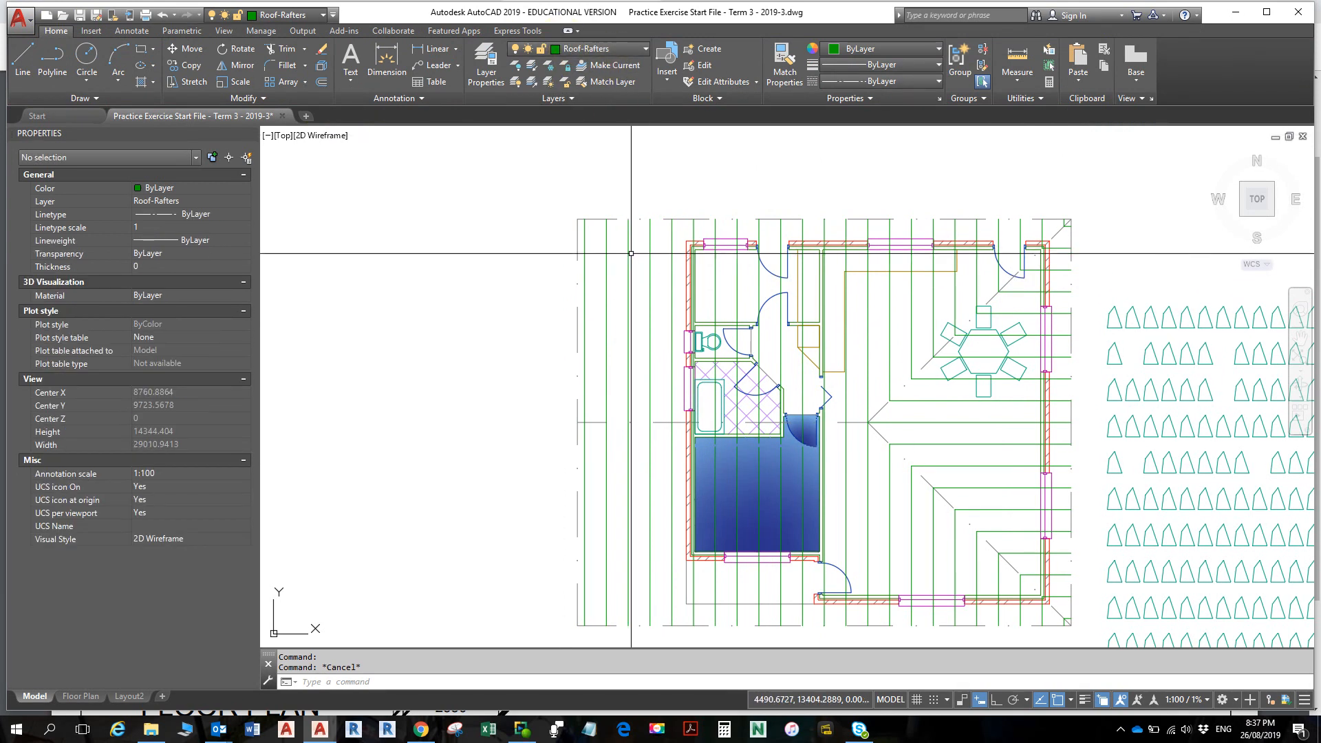
{"action": "left_click", "coordinate": [629, 255]}
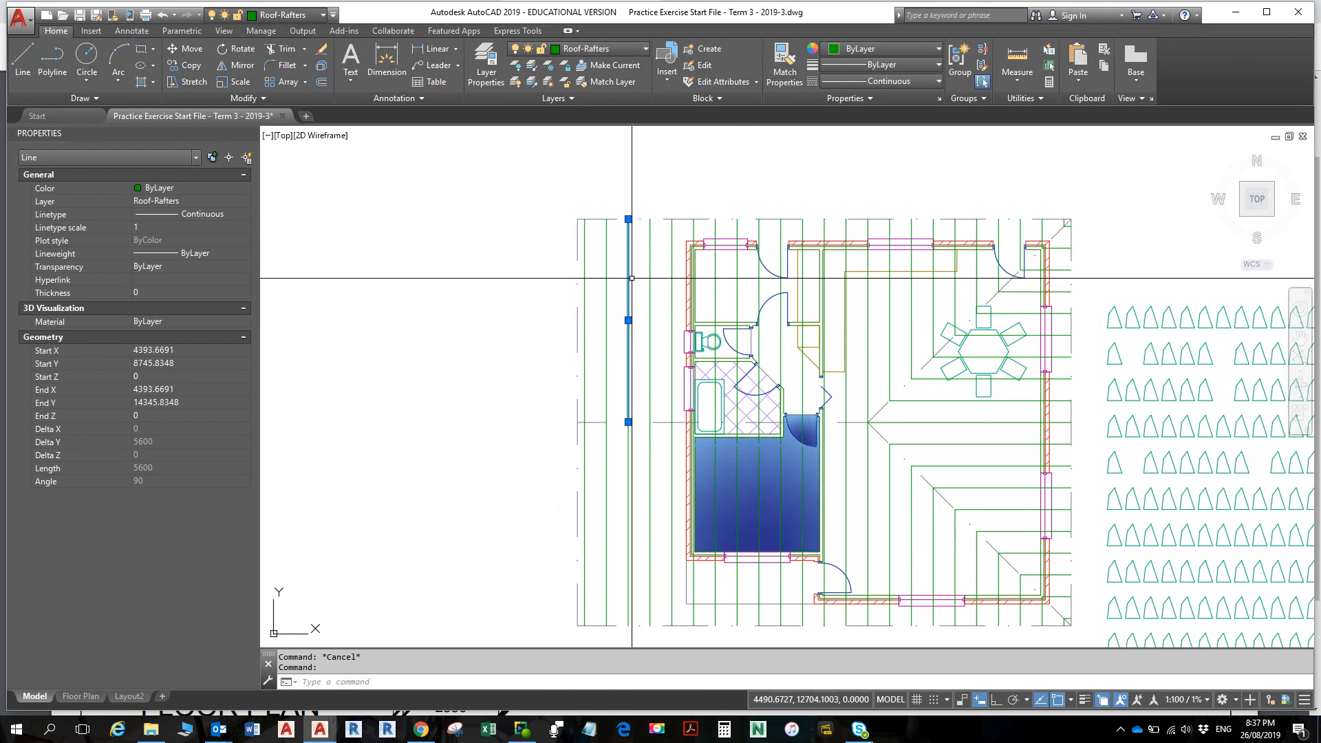
{"action": "key", "text": "Escape"}
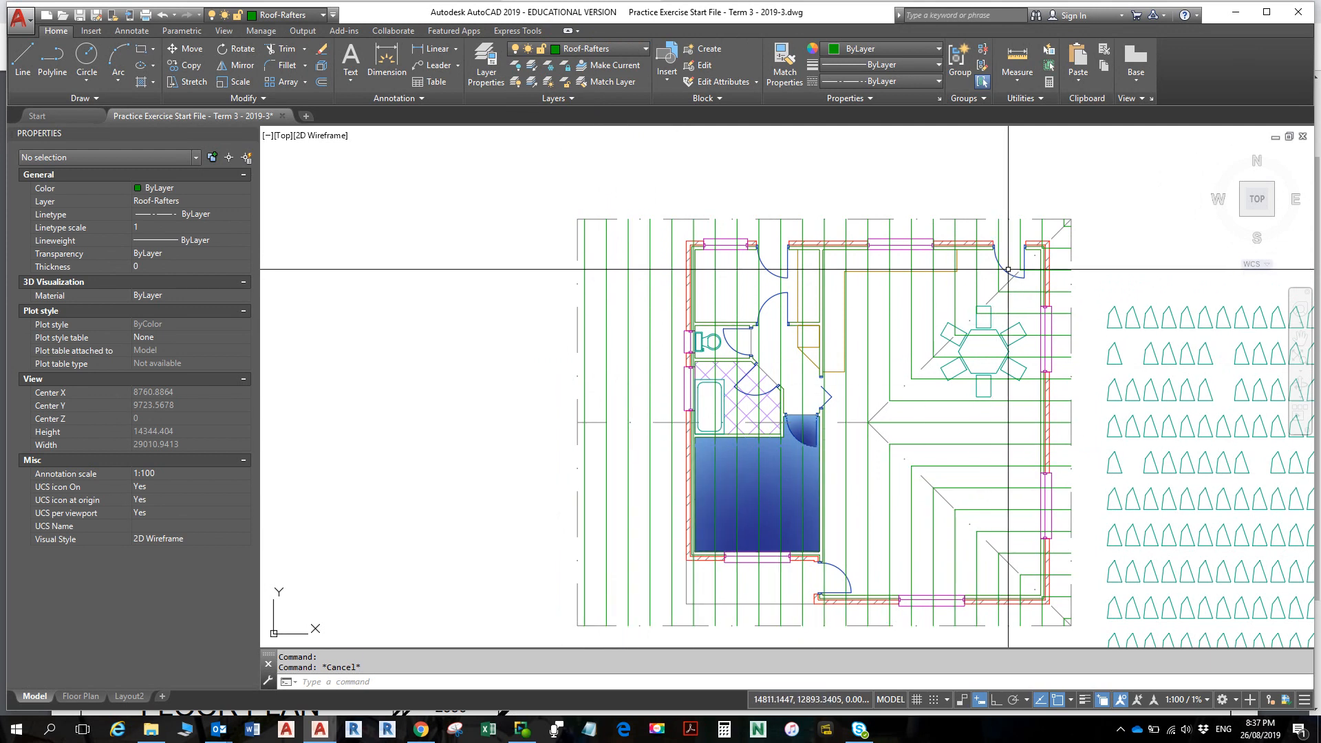
{"action": "key", "text": "Escape"}
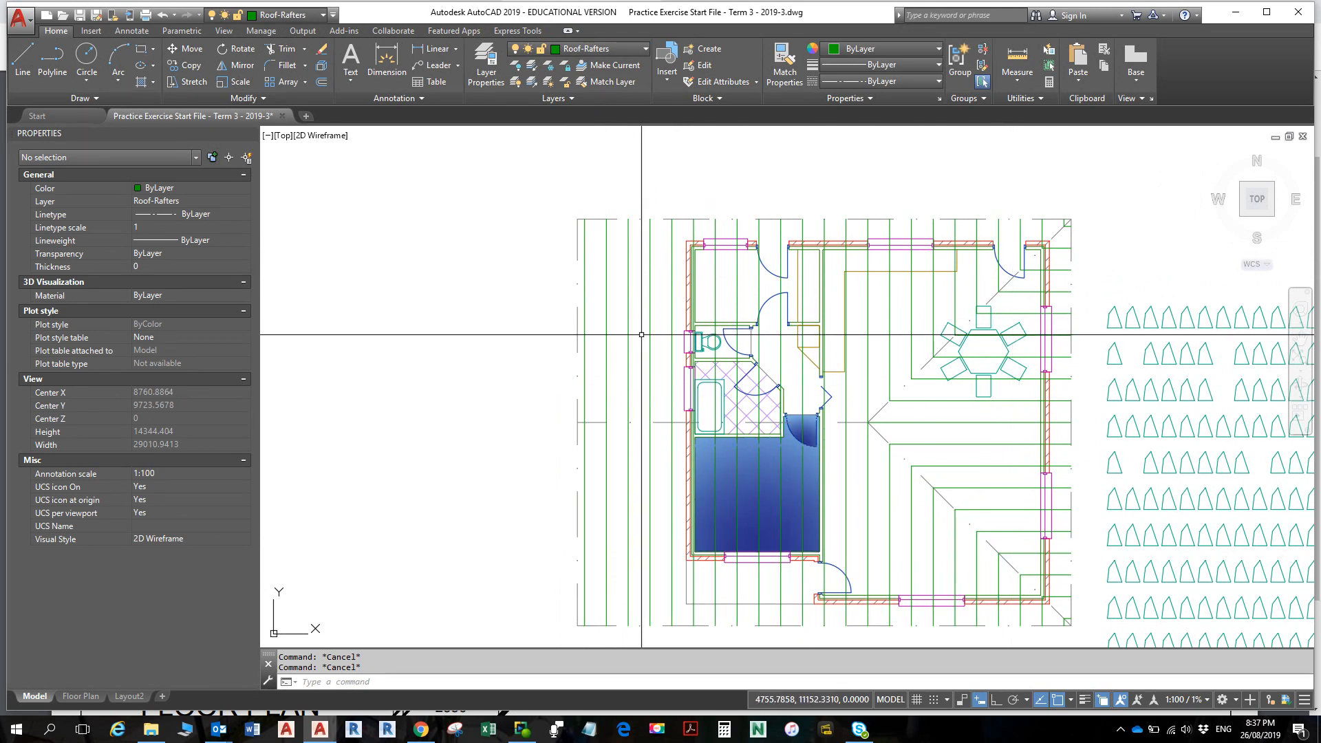